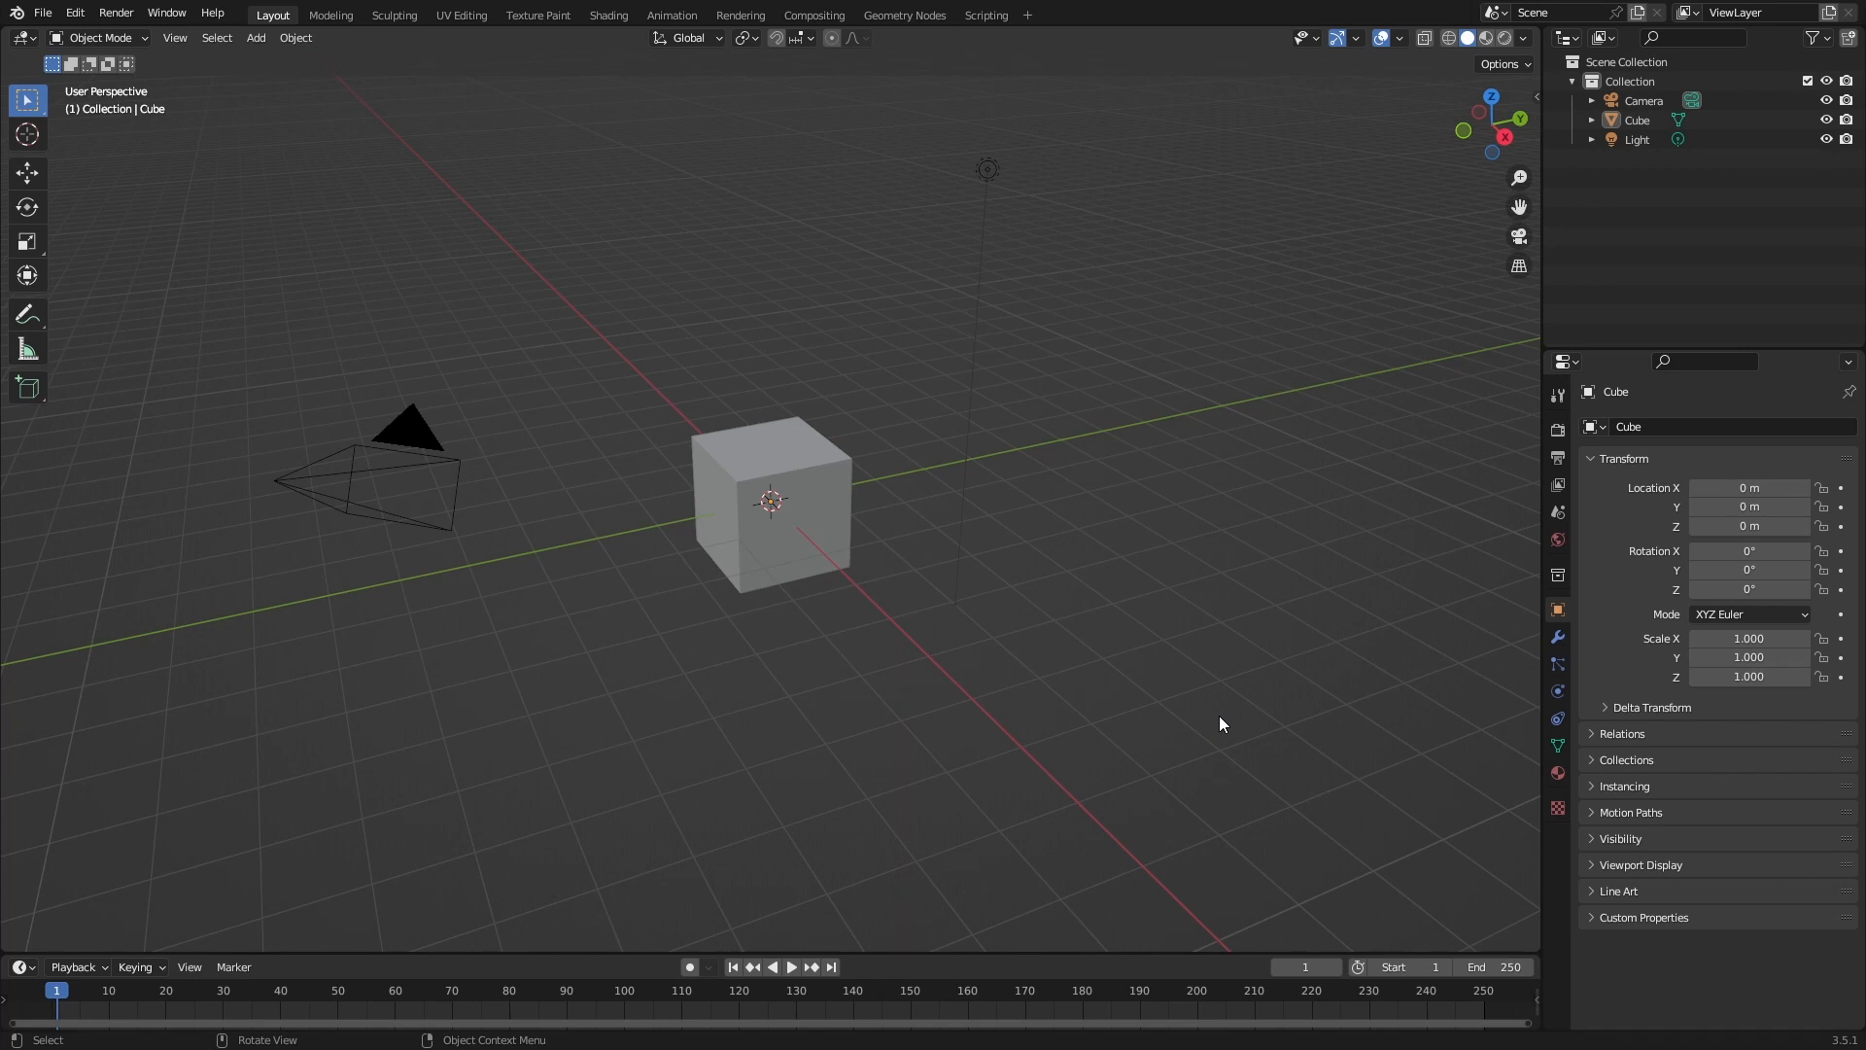
# Save the file, then delete the default camera, cube and light from the scene.
pyautogui.hotkey('ctrl', 's')
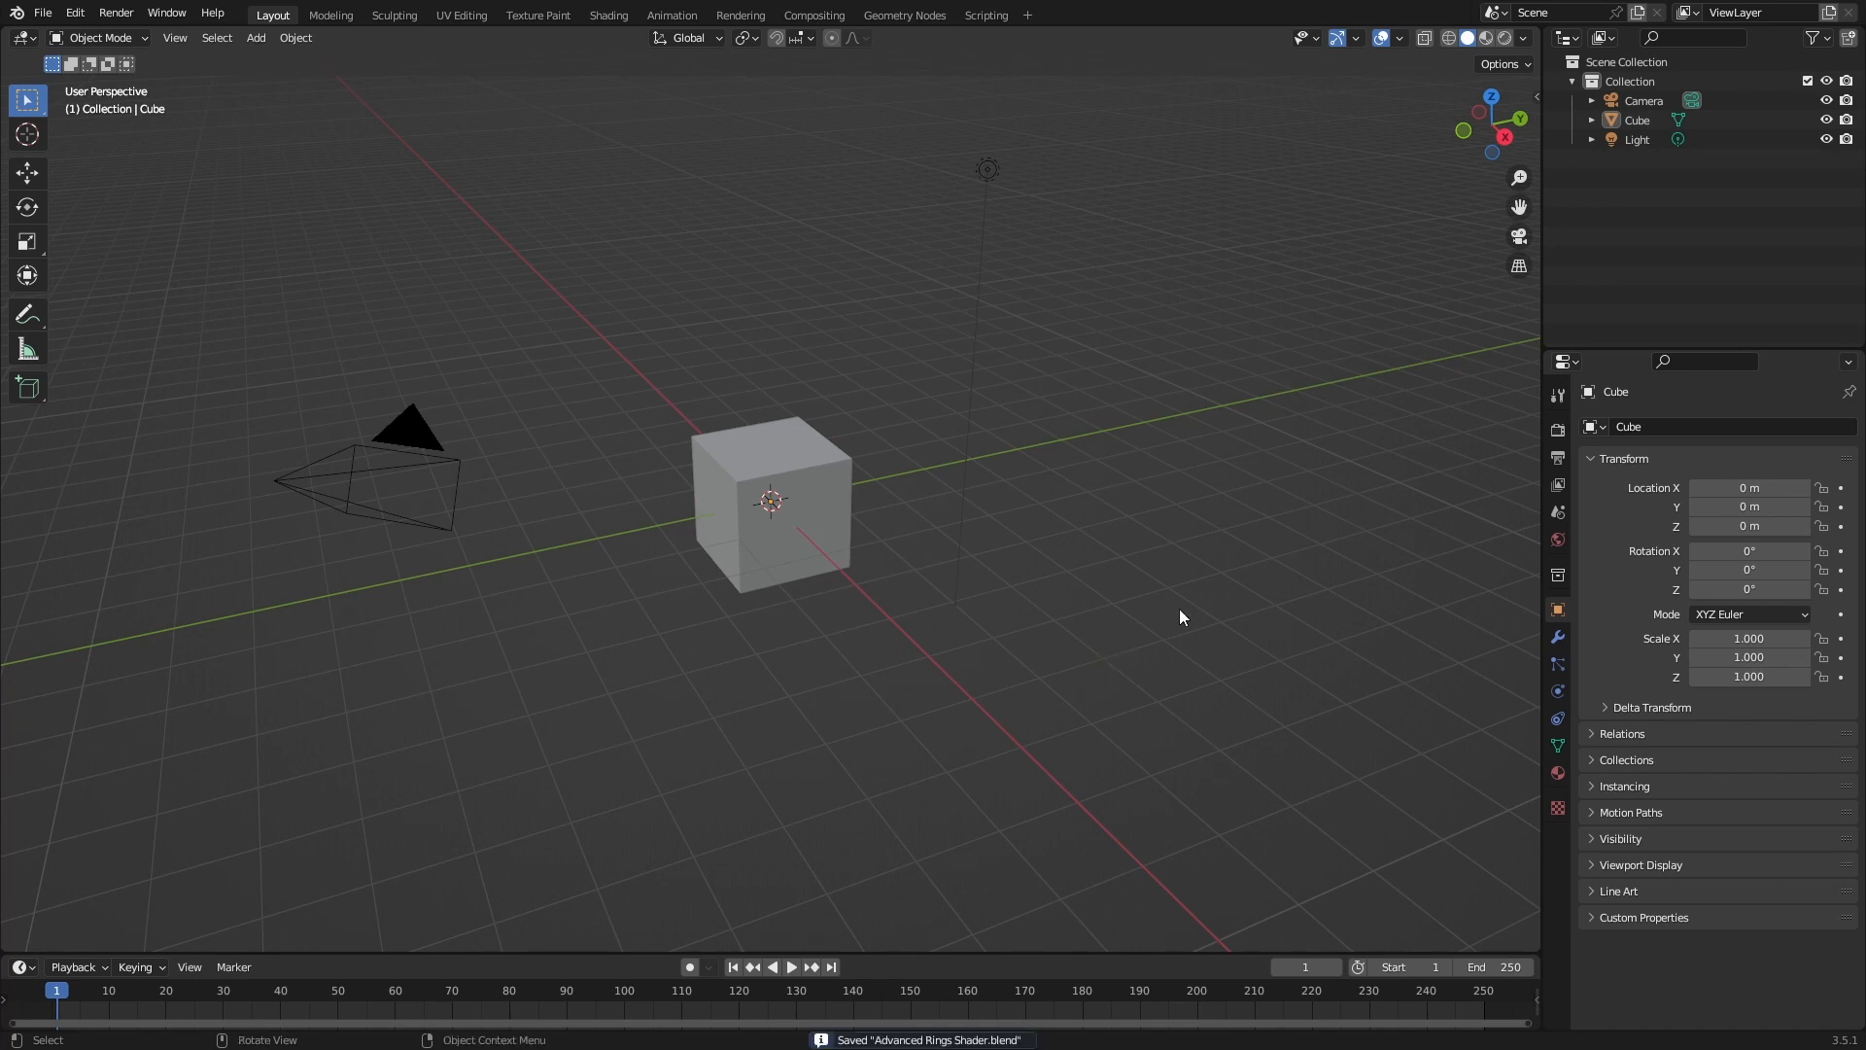
pyautogui.press('a')
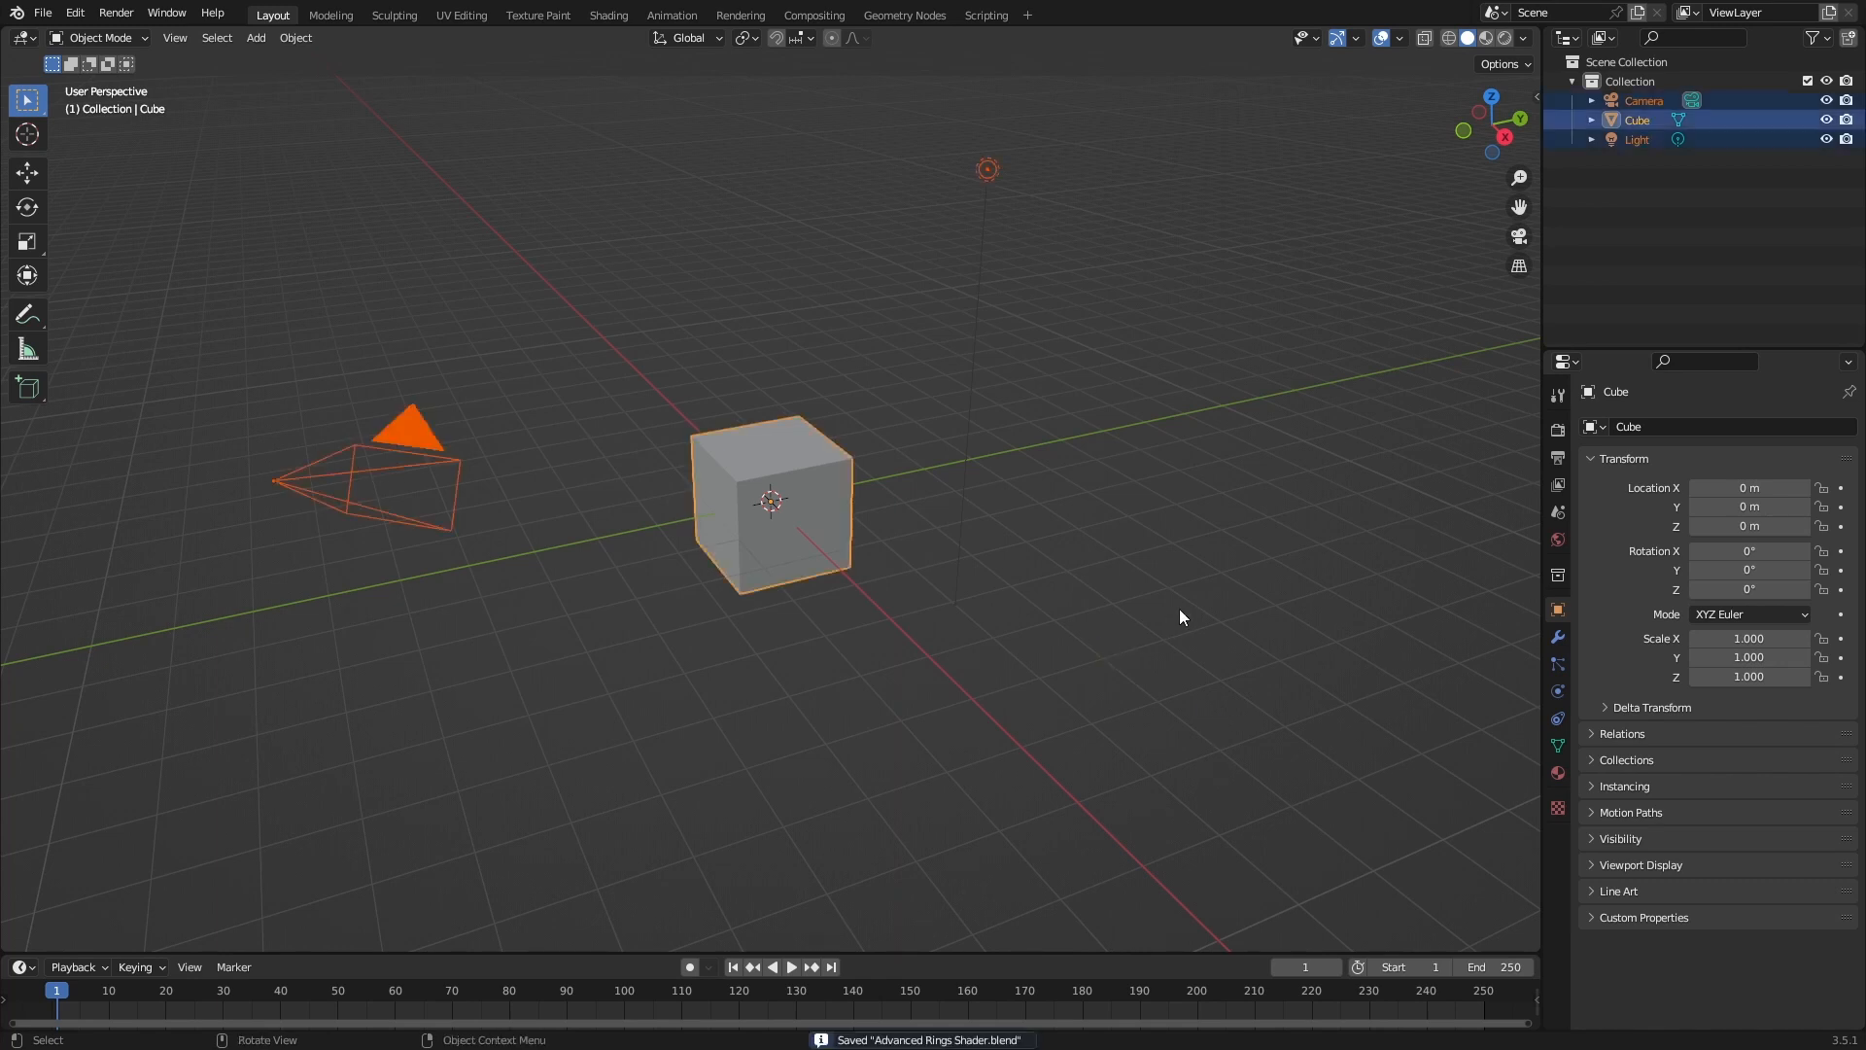
pyautogui.press('x')
pyautogui.click(1181, 612)
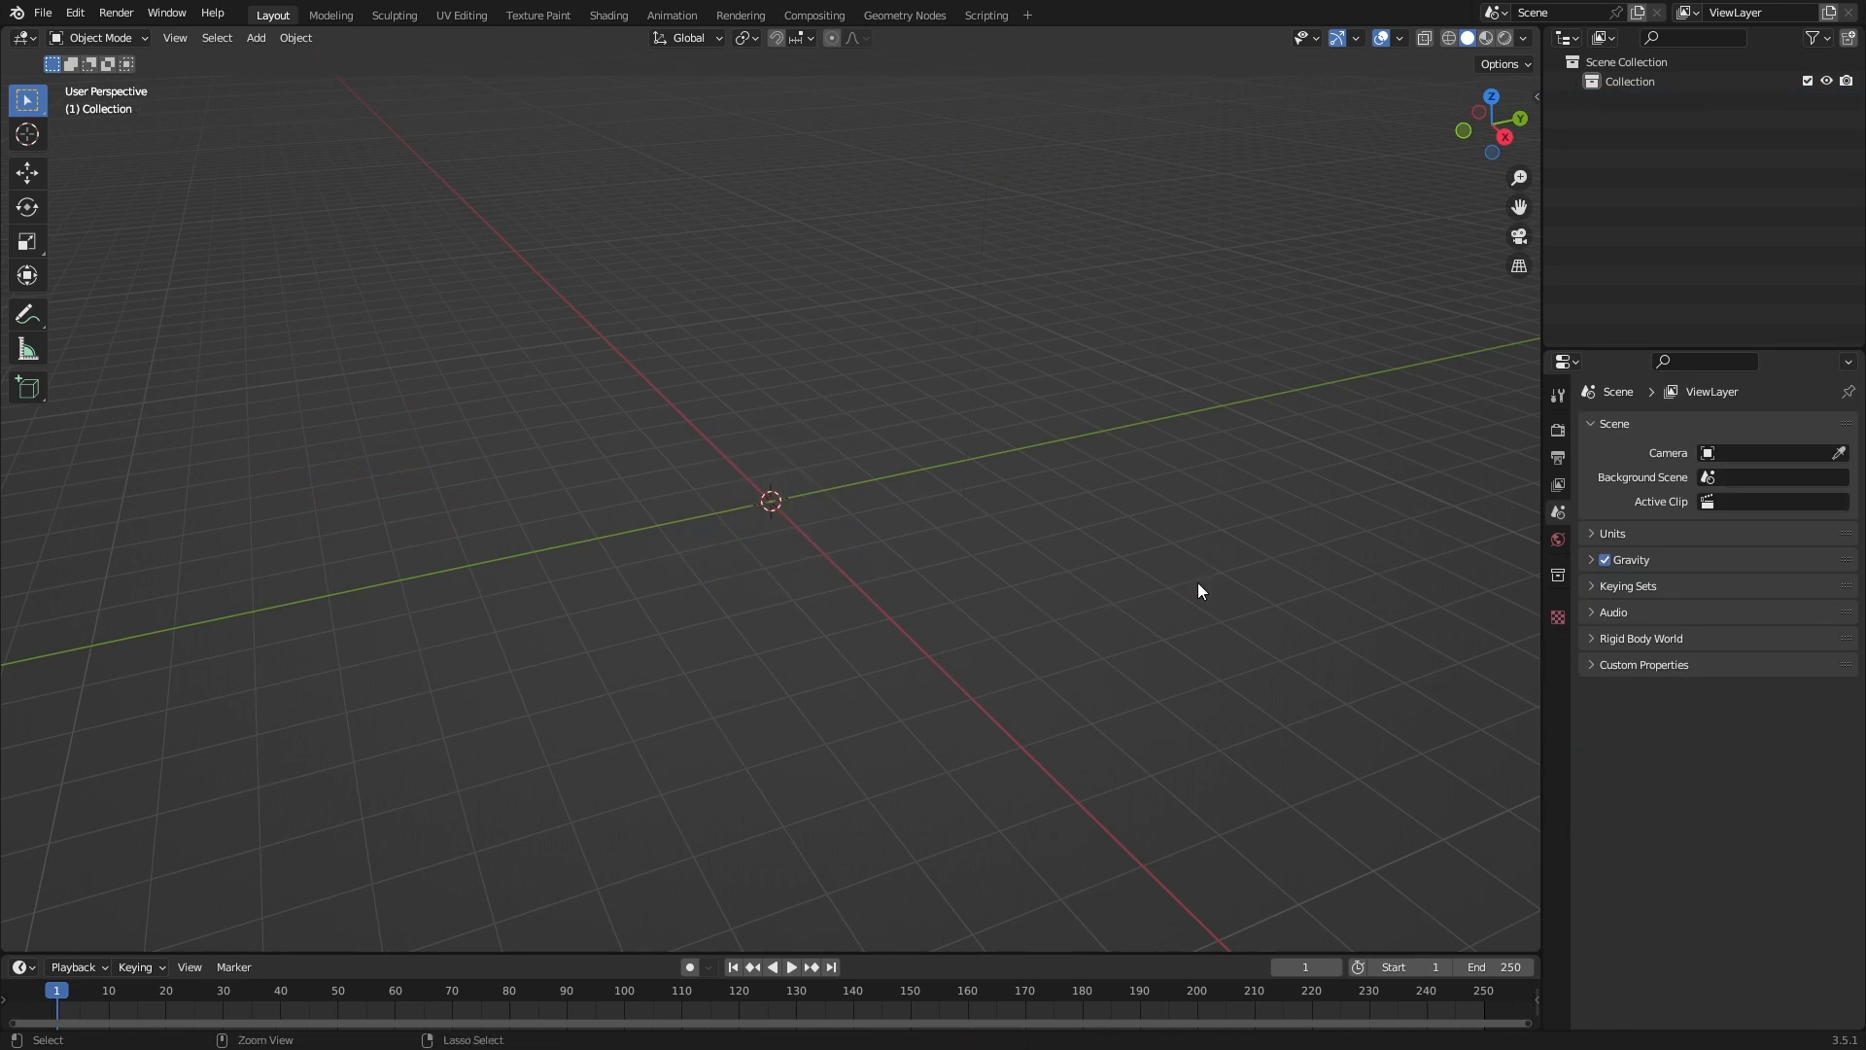
# Set the render engine to Cycles with GPU Compute as the device.
pyautogui.click(1557, 432)
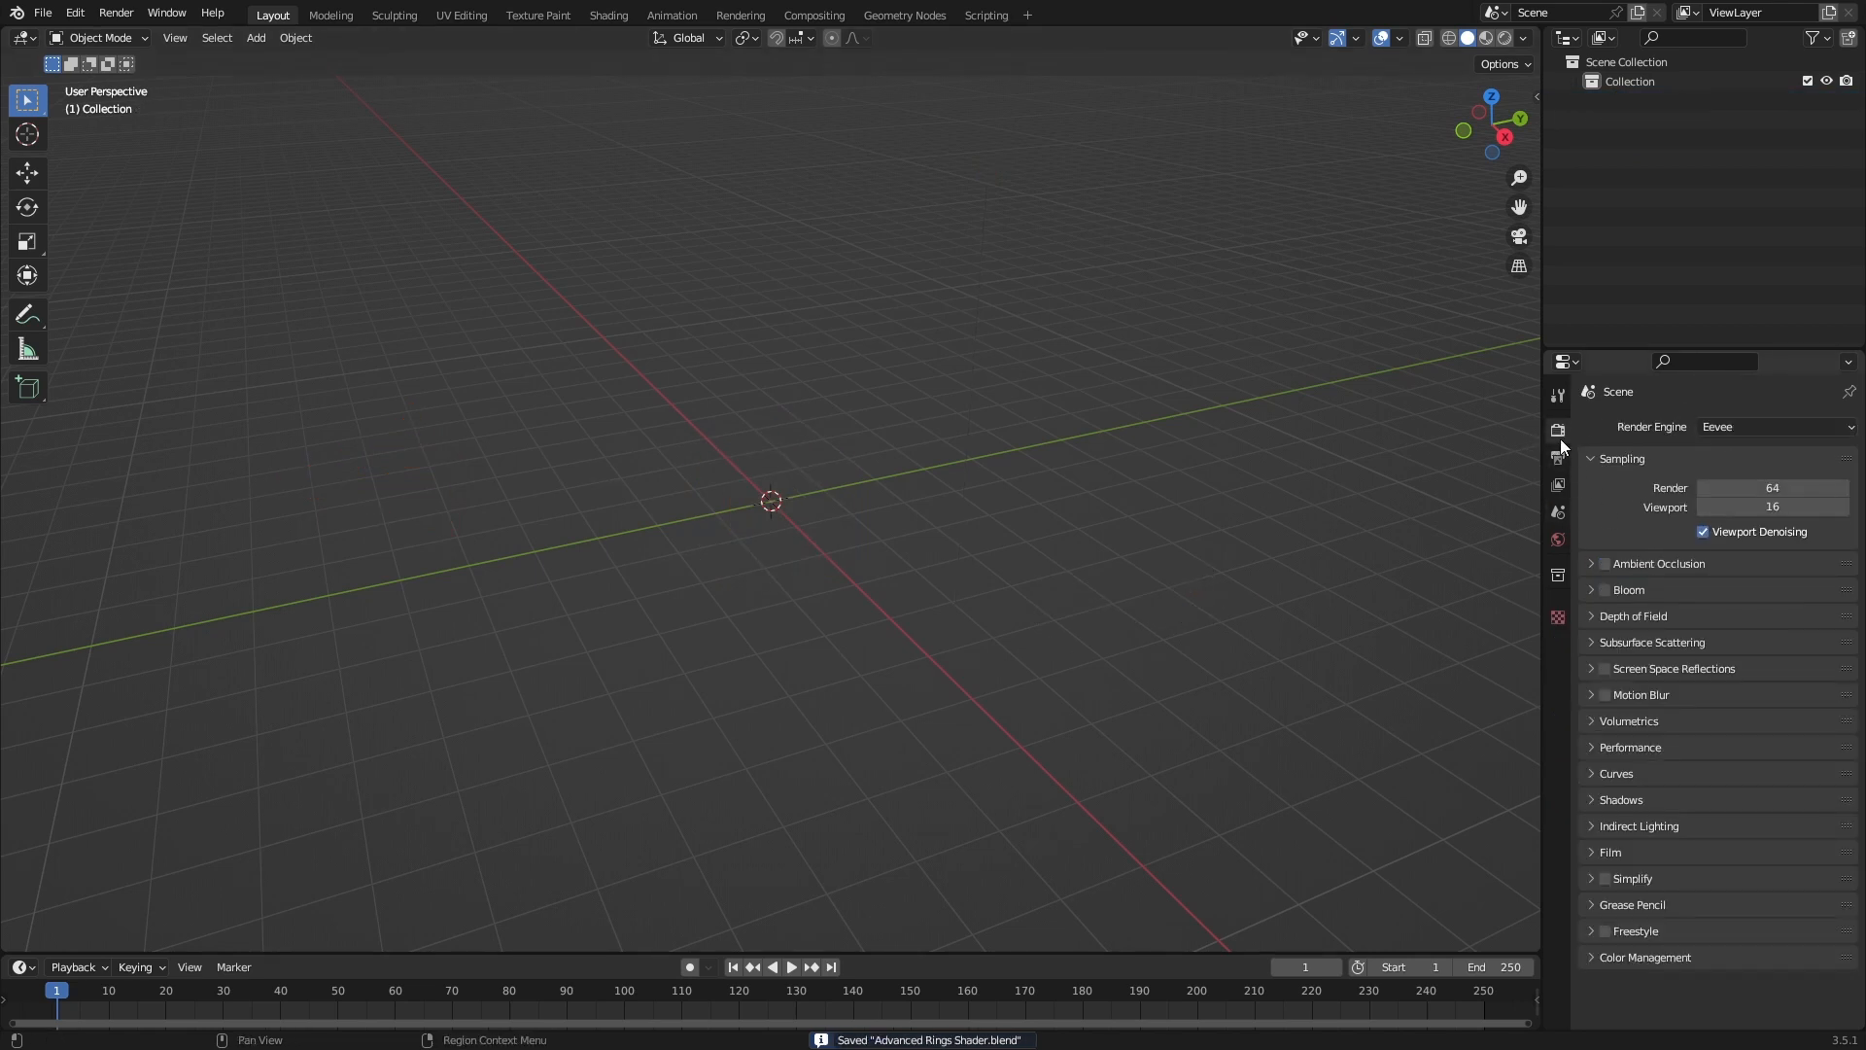
pyautogui.click(1734, 429)
pyautogui.click(1716, 492)
pyautogui.click(1730, 477)
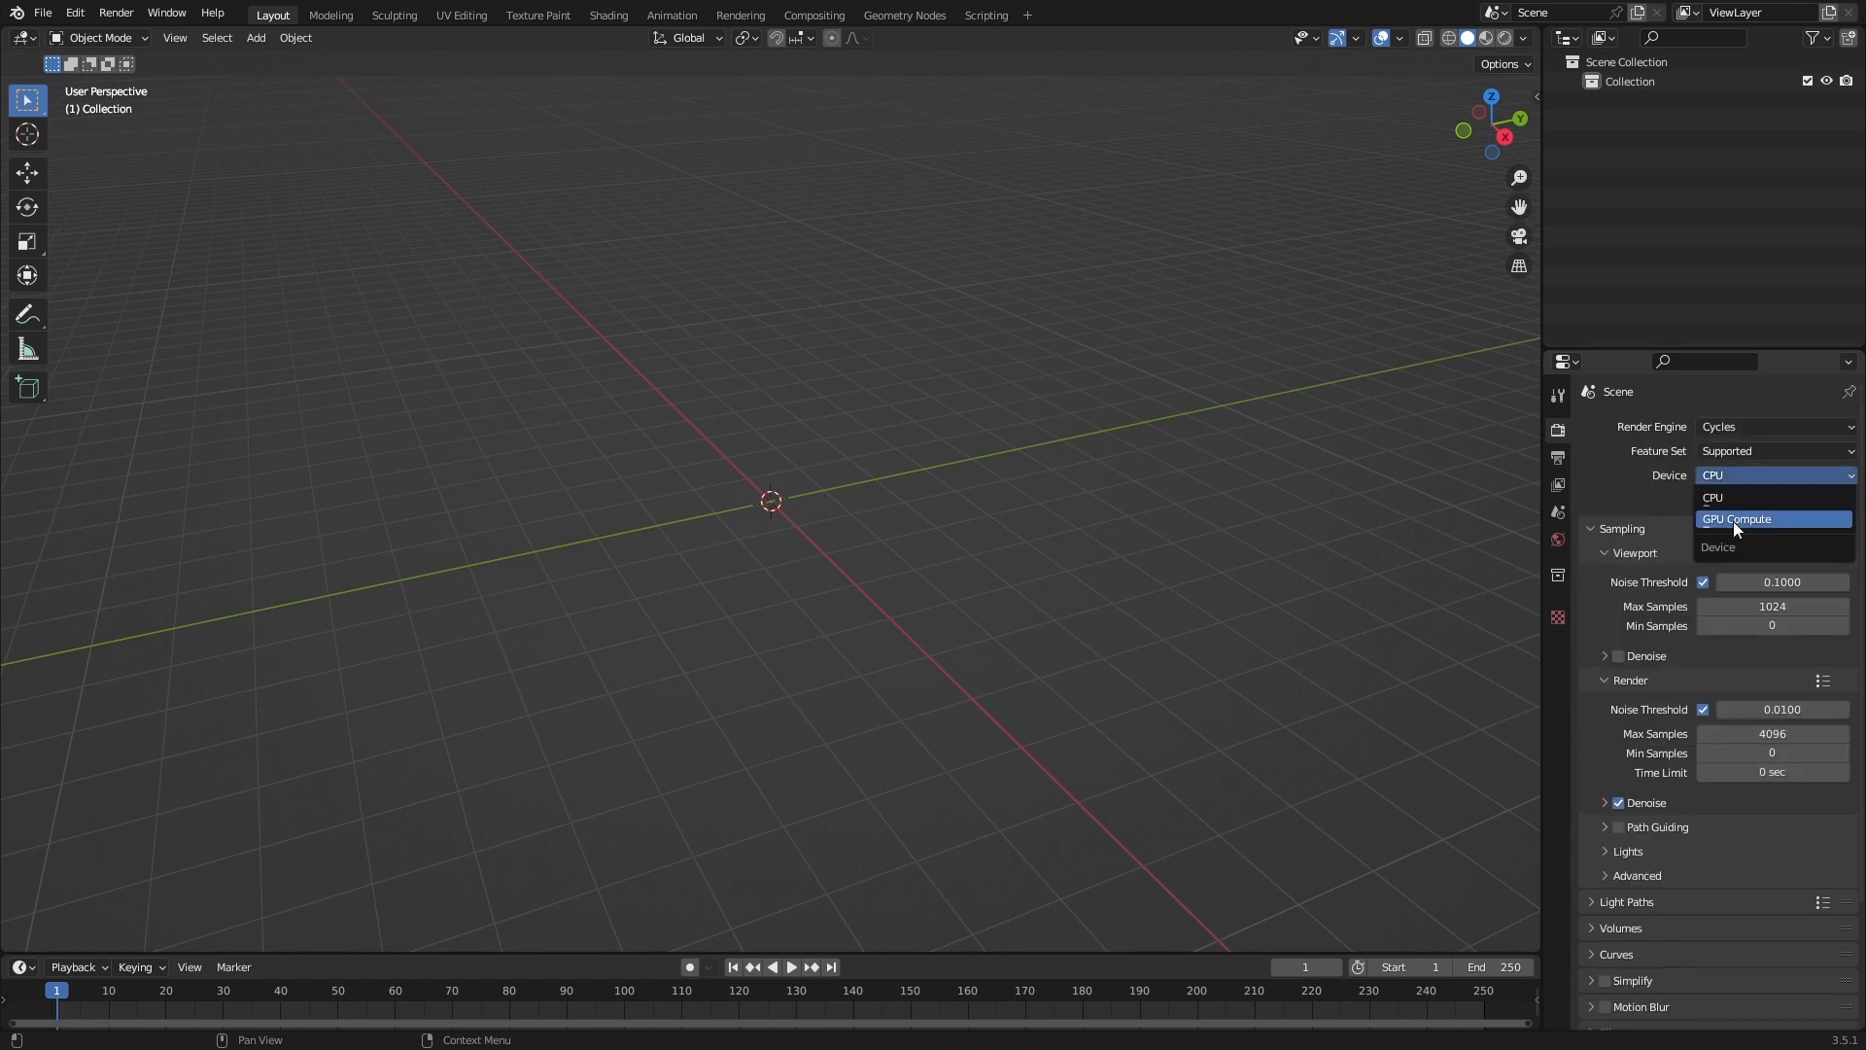
# Set the viewport sampling noise threshold to 0.0025 and save the file.
pyautogui.click(1767, 583)
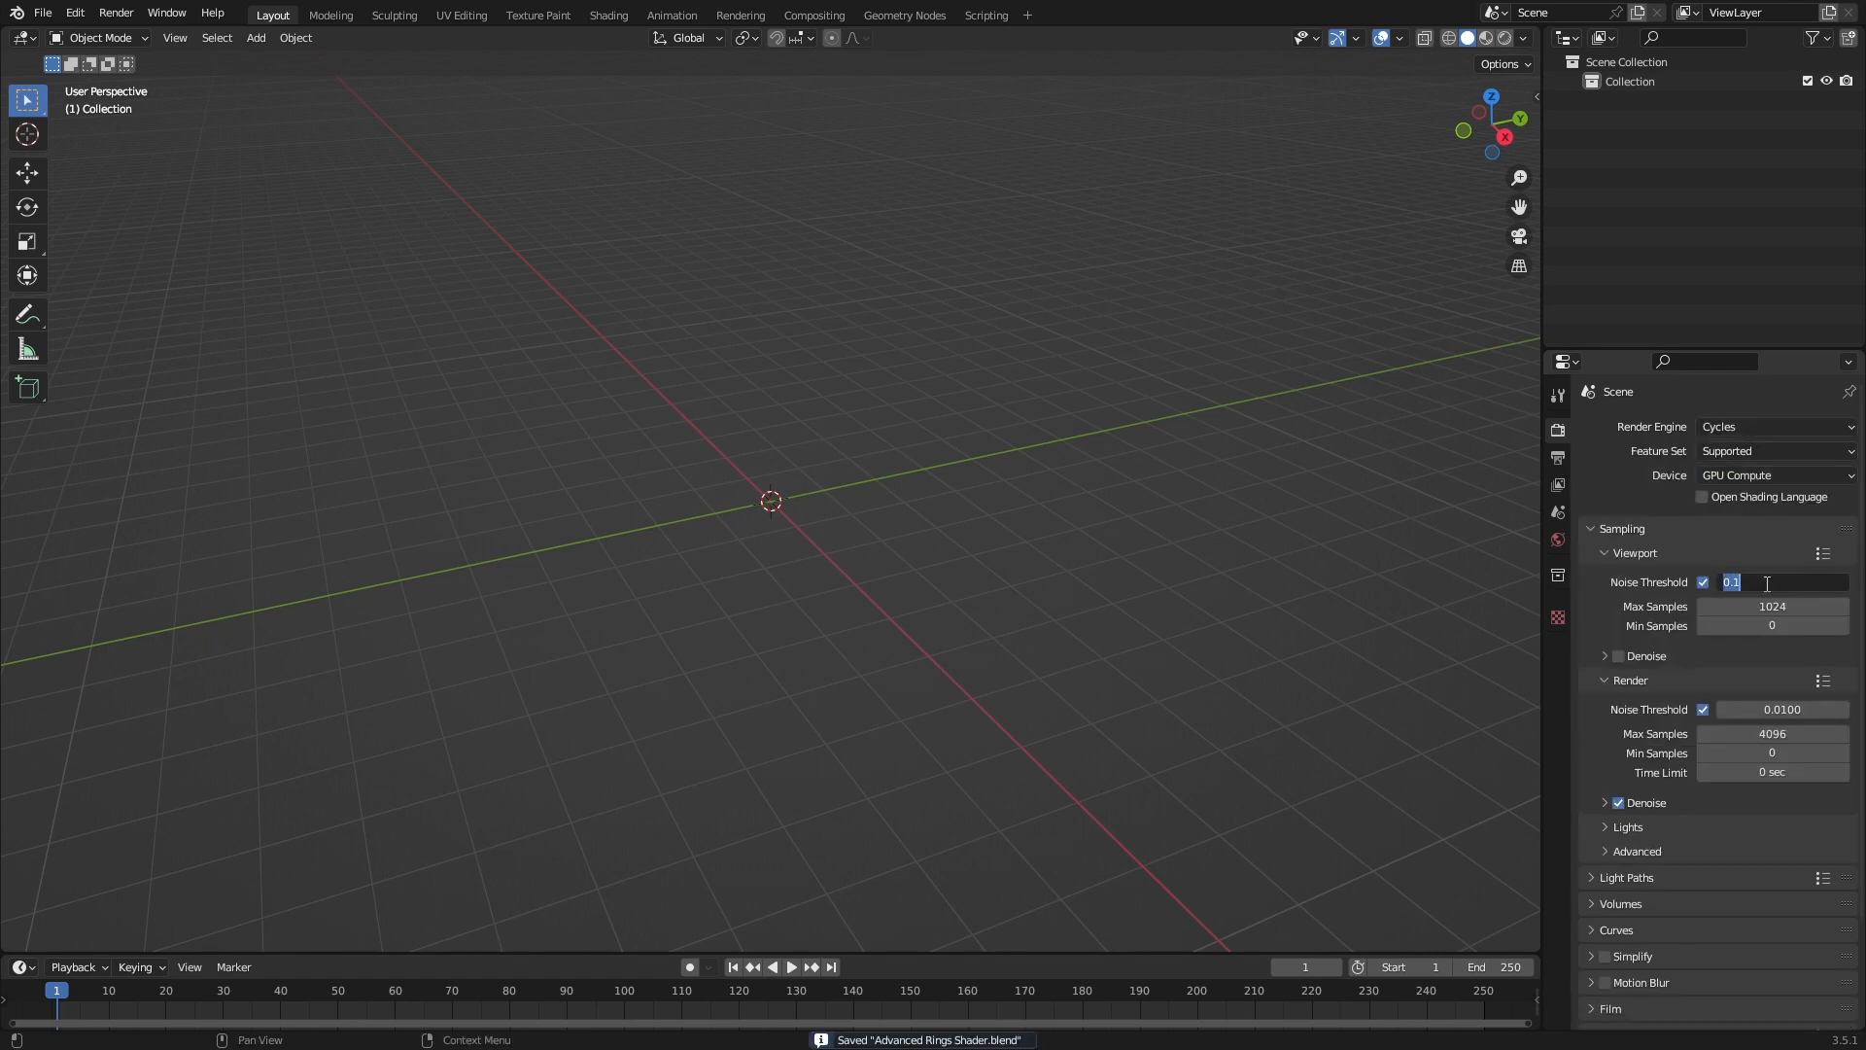
pyautogui.write('.00')
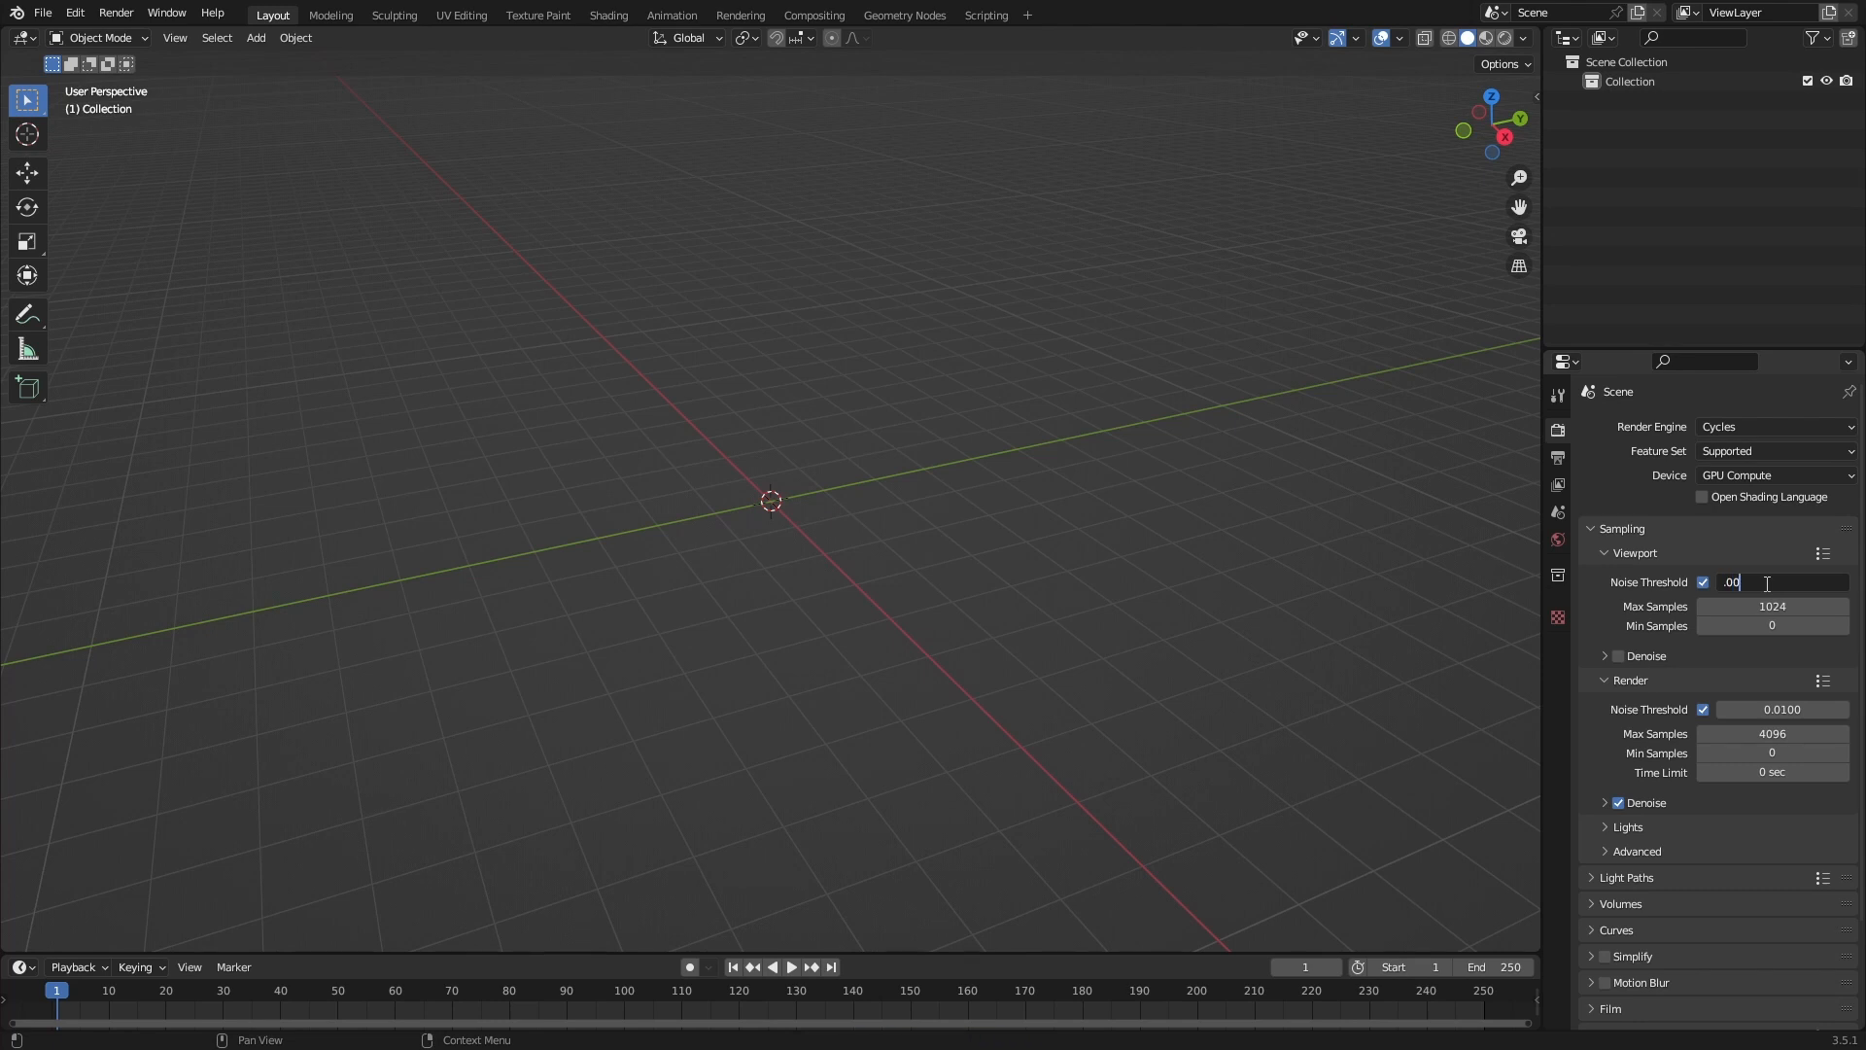
pyautogui.write('25')
pyautogui.press('Return')
pyautogui.hotkey('ctrl', 's')
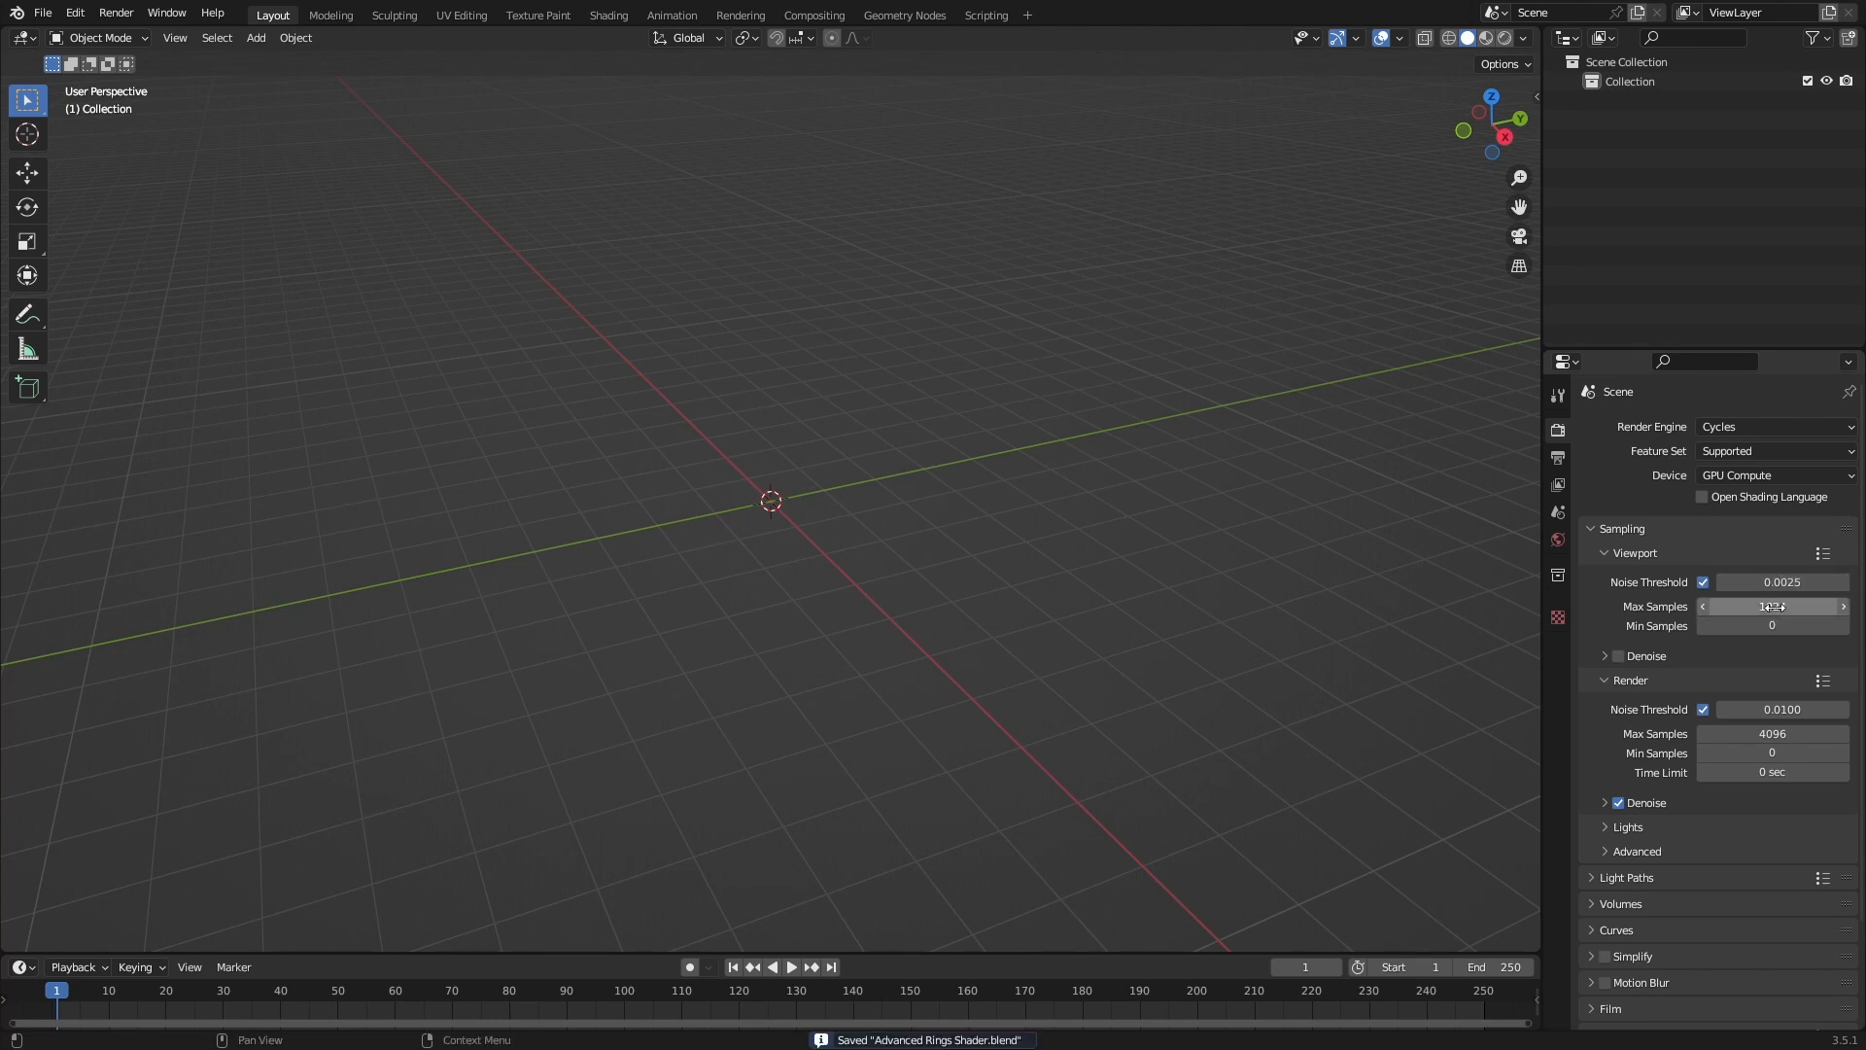
# Set the viewport sampling to 10 max samples and 5 min samples, and save the file.
pyautogui.click(1777, 607)
pyautogui.write('10')
pyautogui.press('Return')
pyautogui.click(1793, 623)
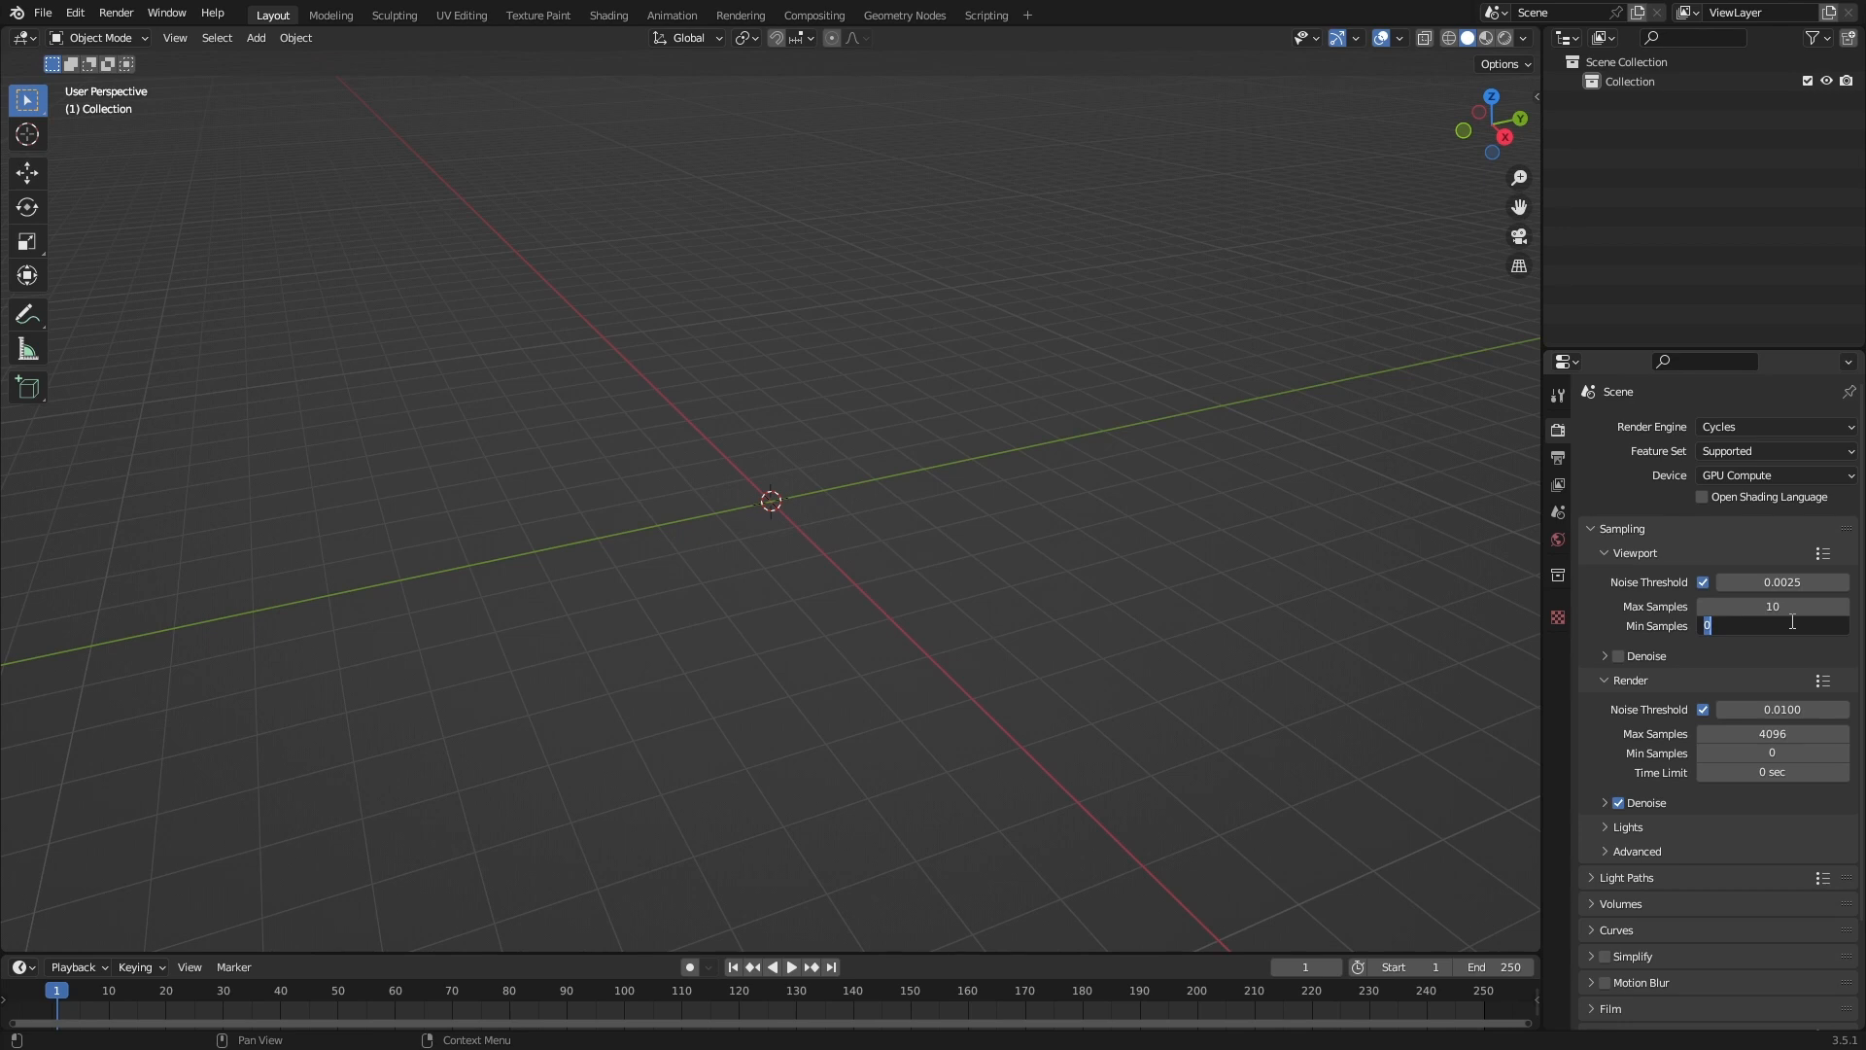
pyautogui.write('5')
pyautogui.press('Return')
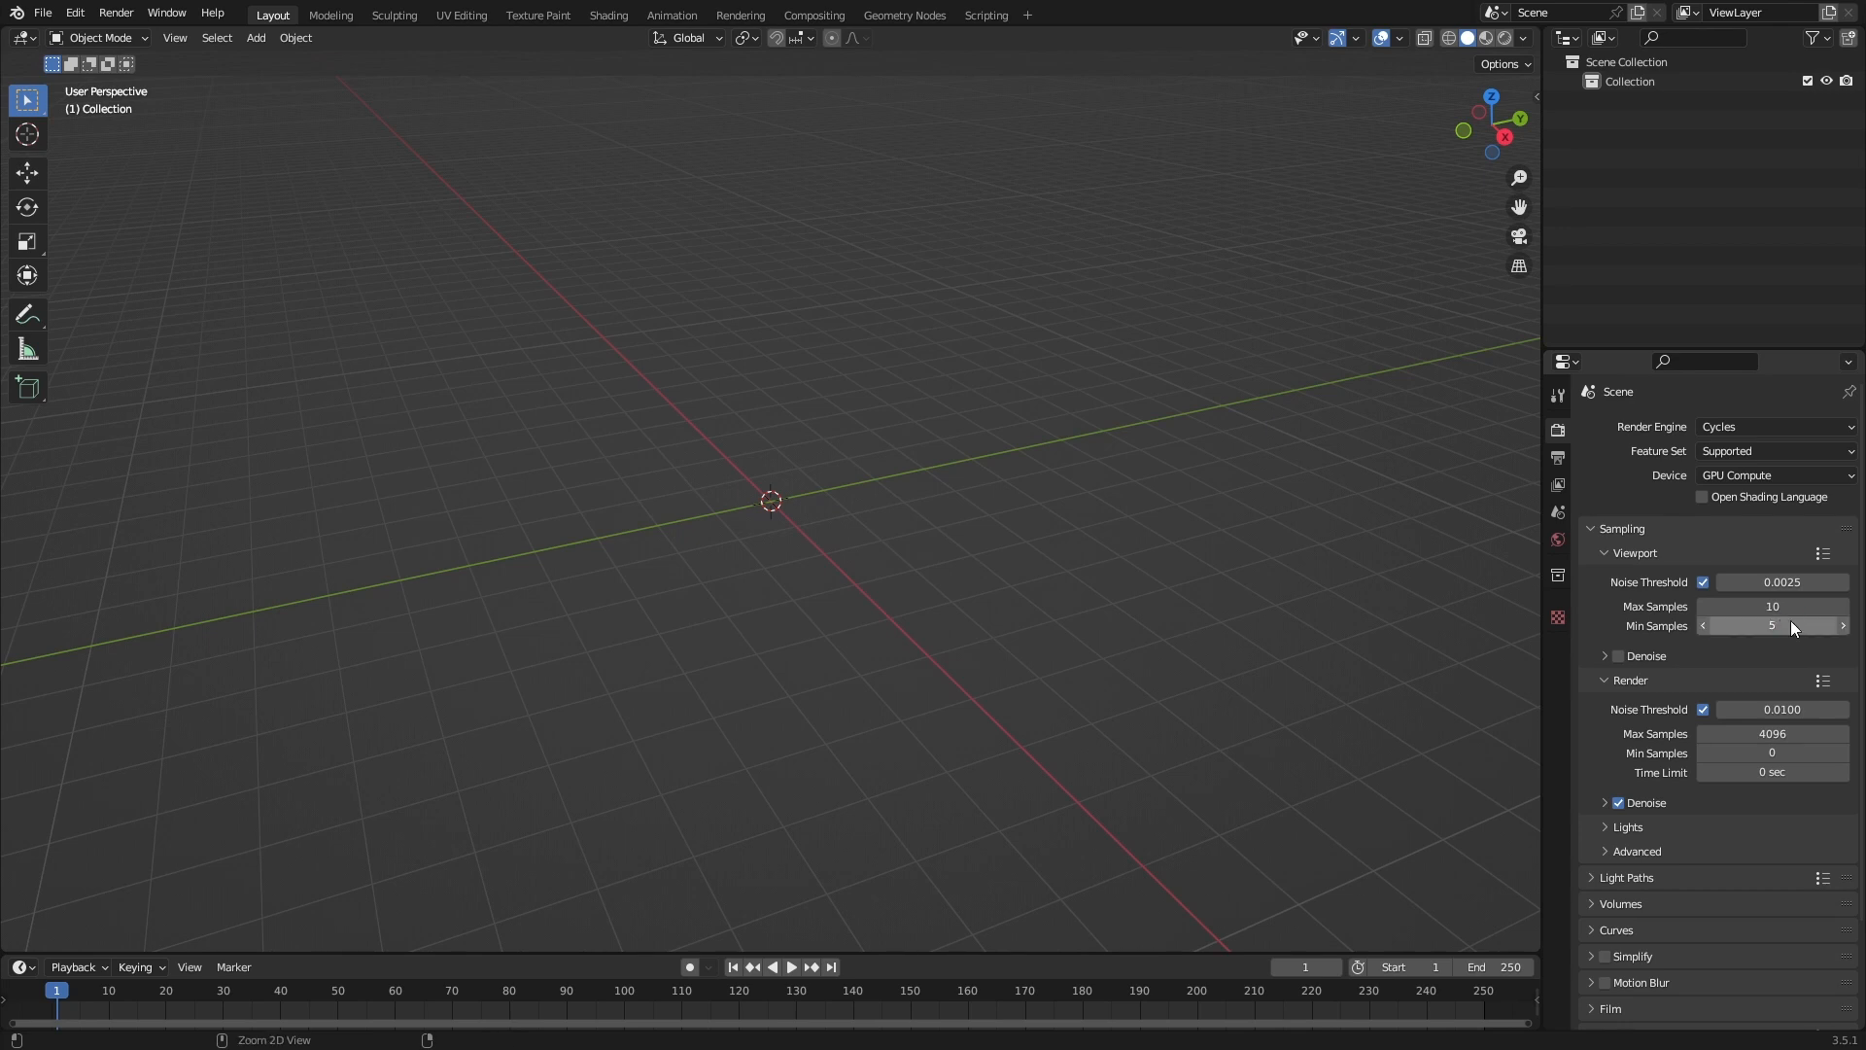
pyautogui.hotkey('ctrl', 's')
# Set the final render sampling to a noise threshold of 0.0005, with 16 max samples and 8 min samples.
pyautogui.click(1768, 711)
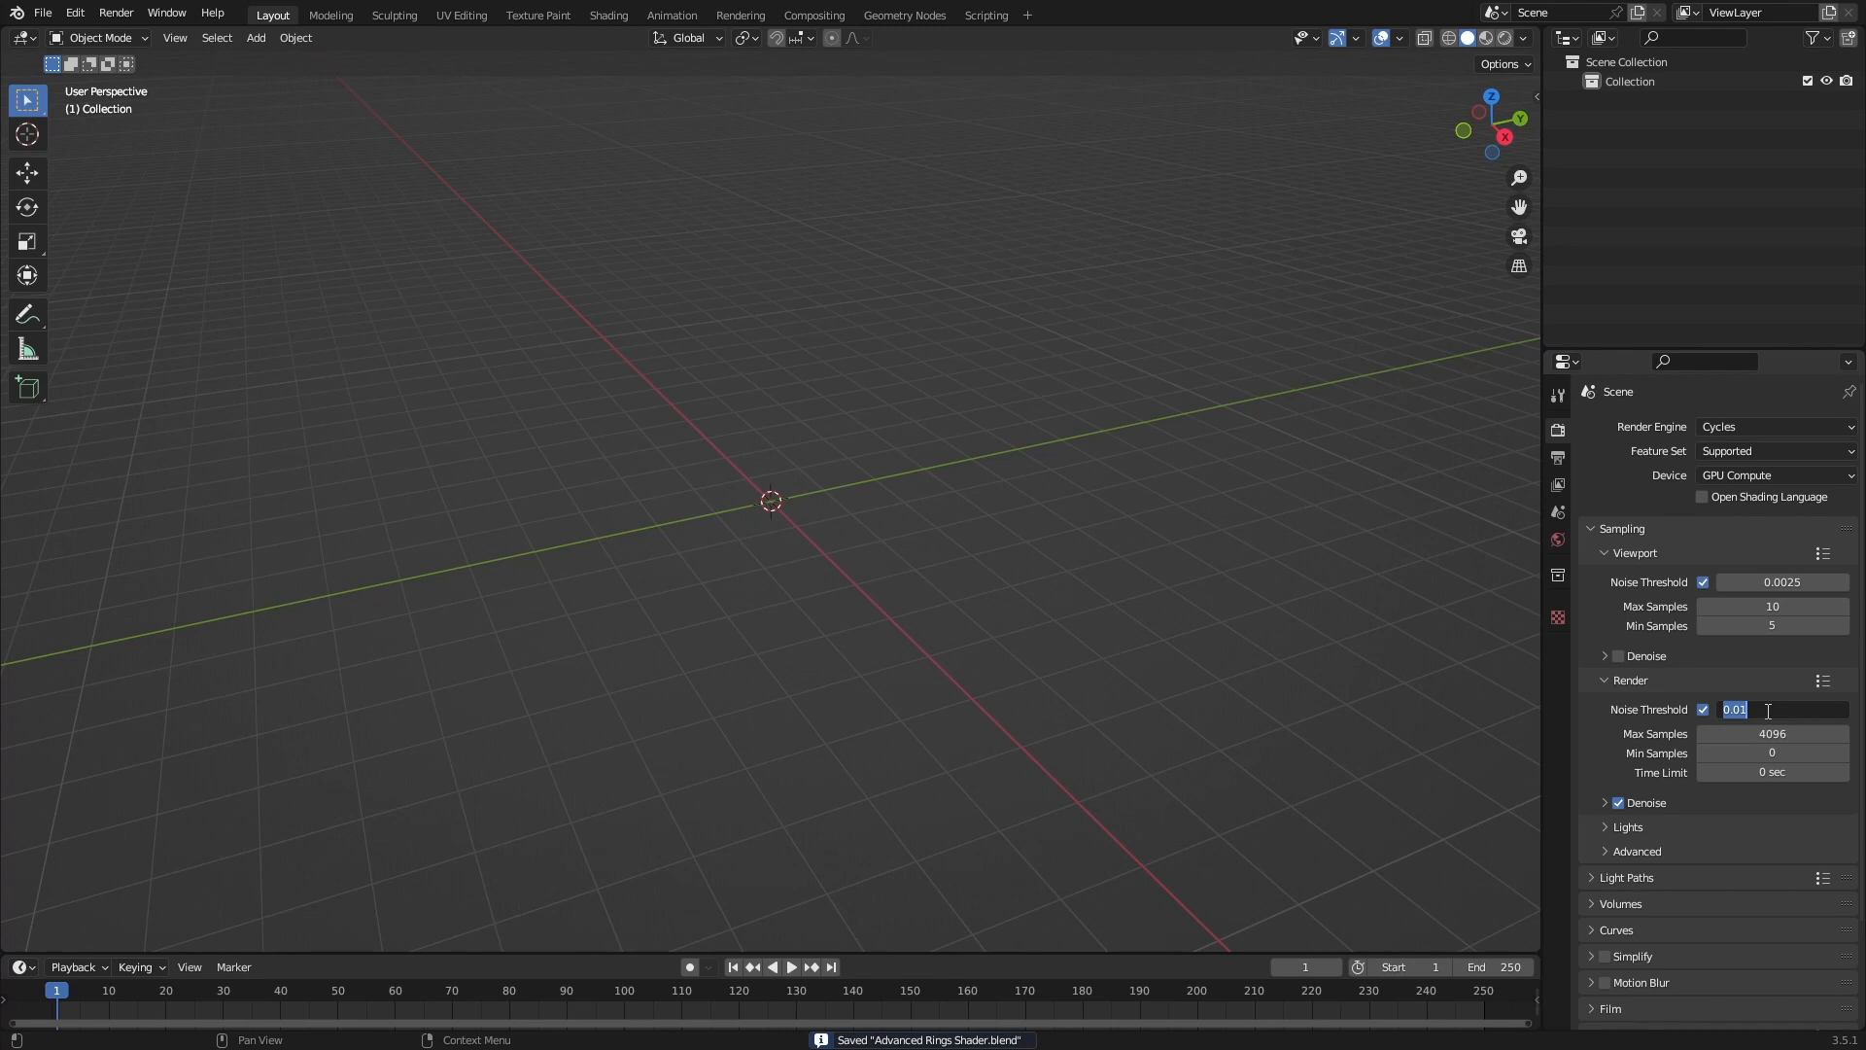
pyautogui.write('0.0005')
pyautogui.press('Return')
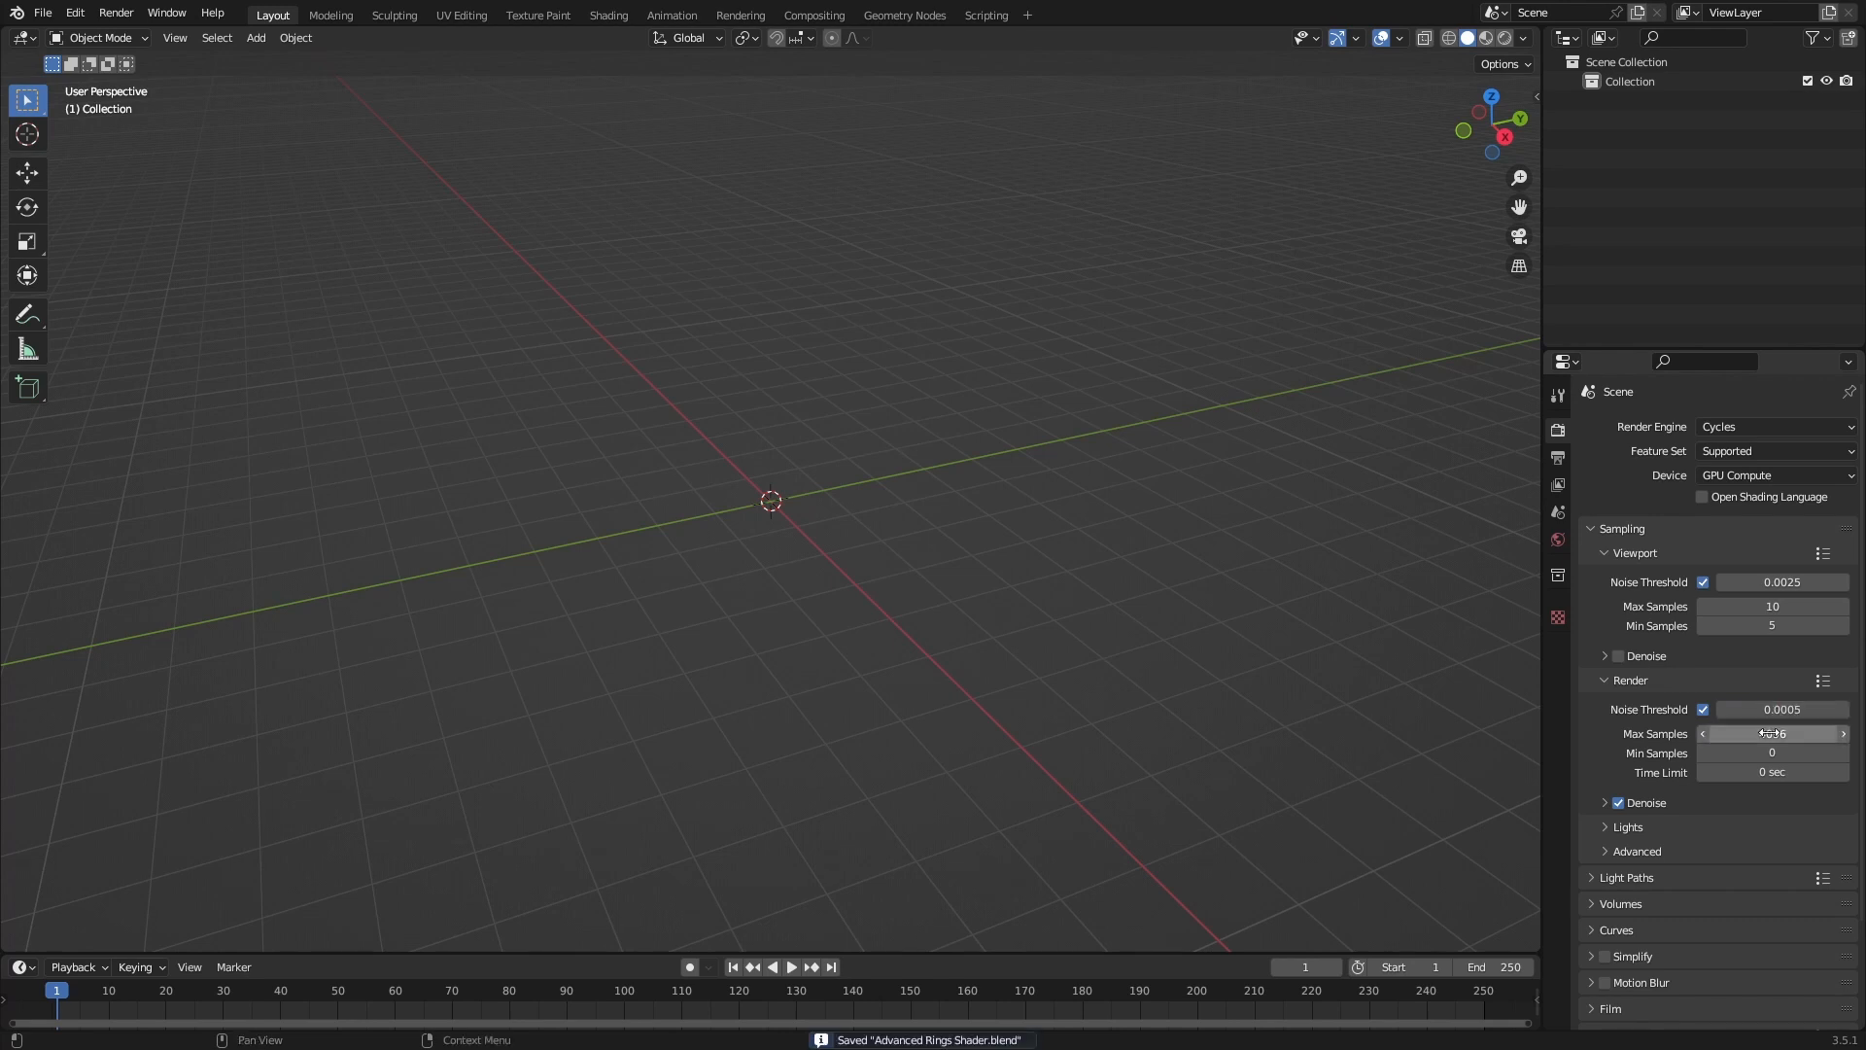
pyautogui.click(1770, 733)
pyautogui.write('16')
pyautogui.press('Return')
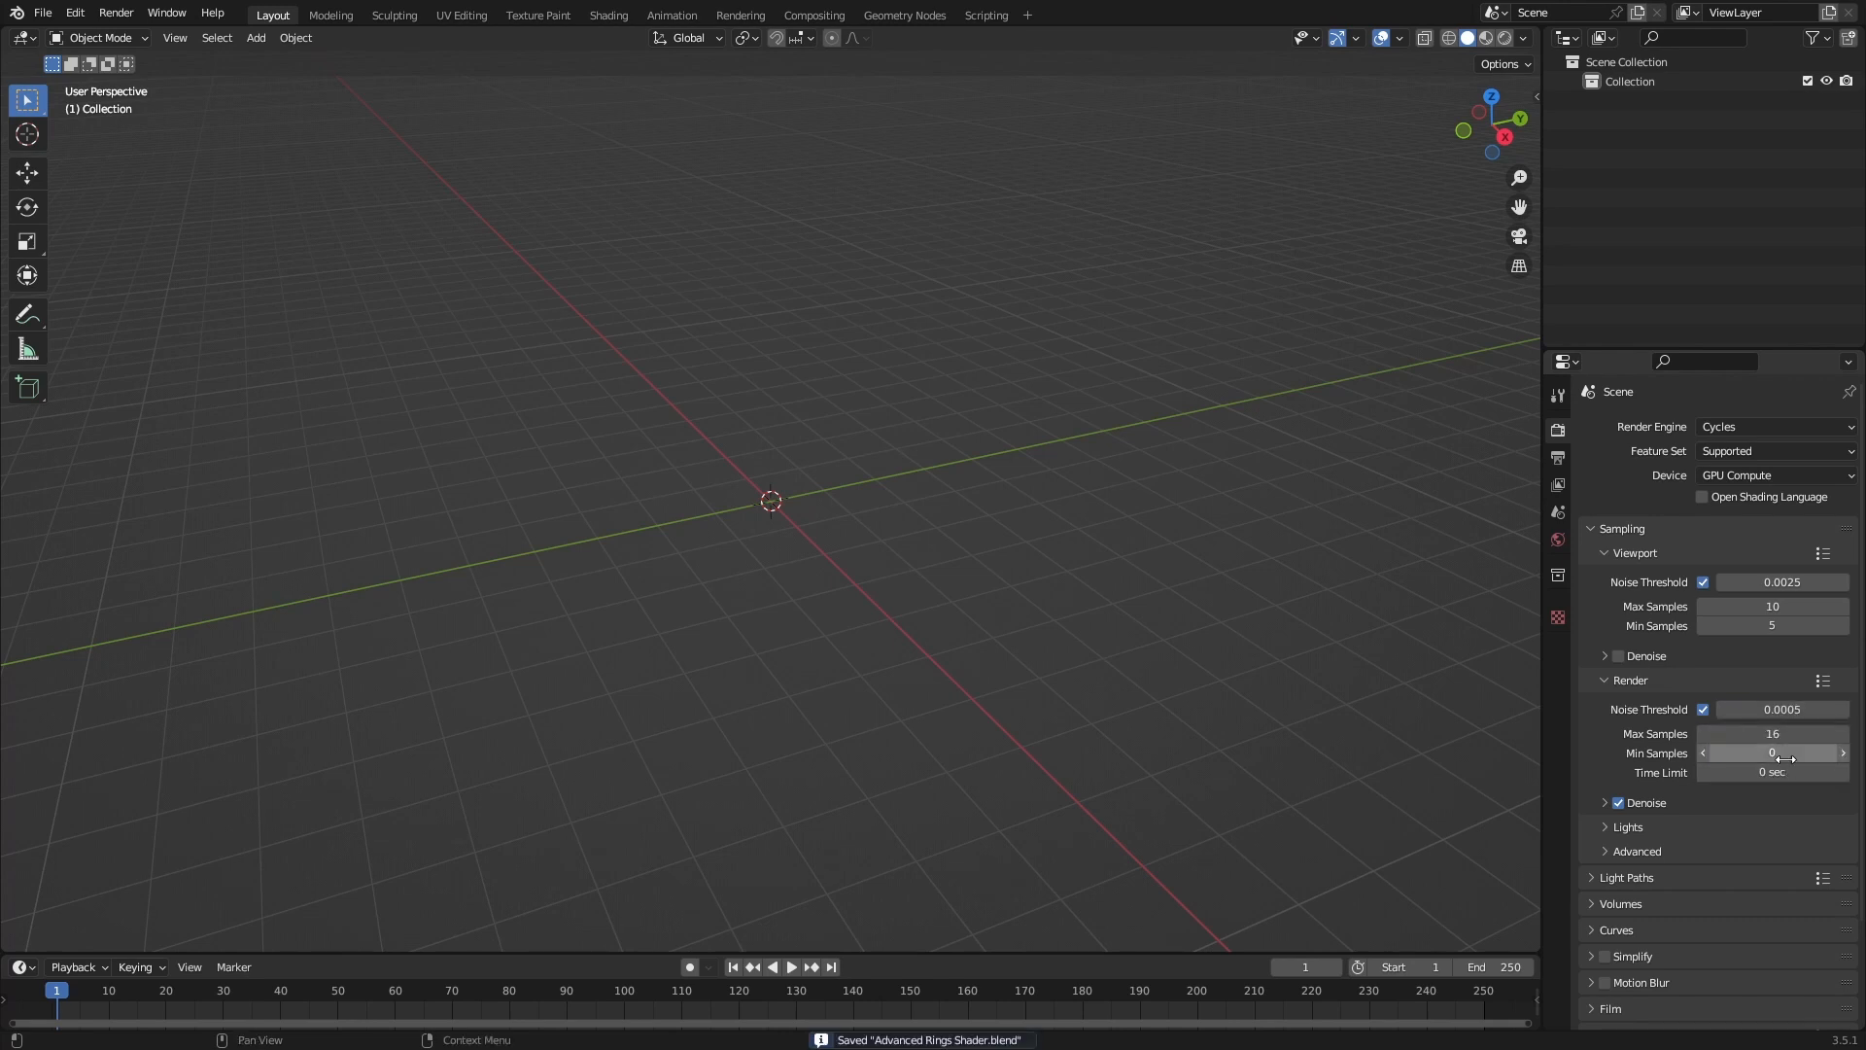
pyautogui.click(1786, 759)
pyautogui.write('8')
pyautogui.press('Return')
# Set all light path max bounces, from Total through Transparent, to 32.
pyautogui.click(1642, 827)
pyautogui.click(1642, 827)
pyautogui.click(1653, 850)
pyautogui.scroll(-3, 1682, 826)
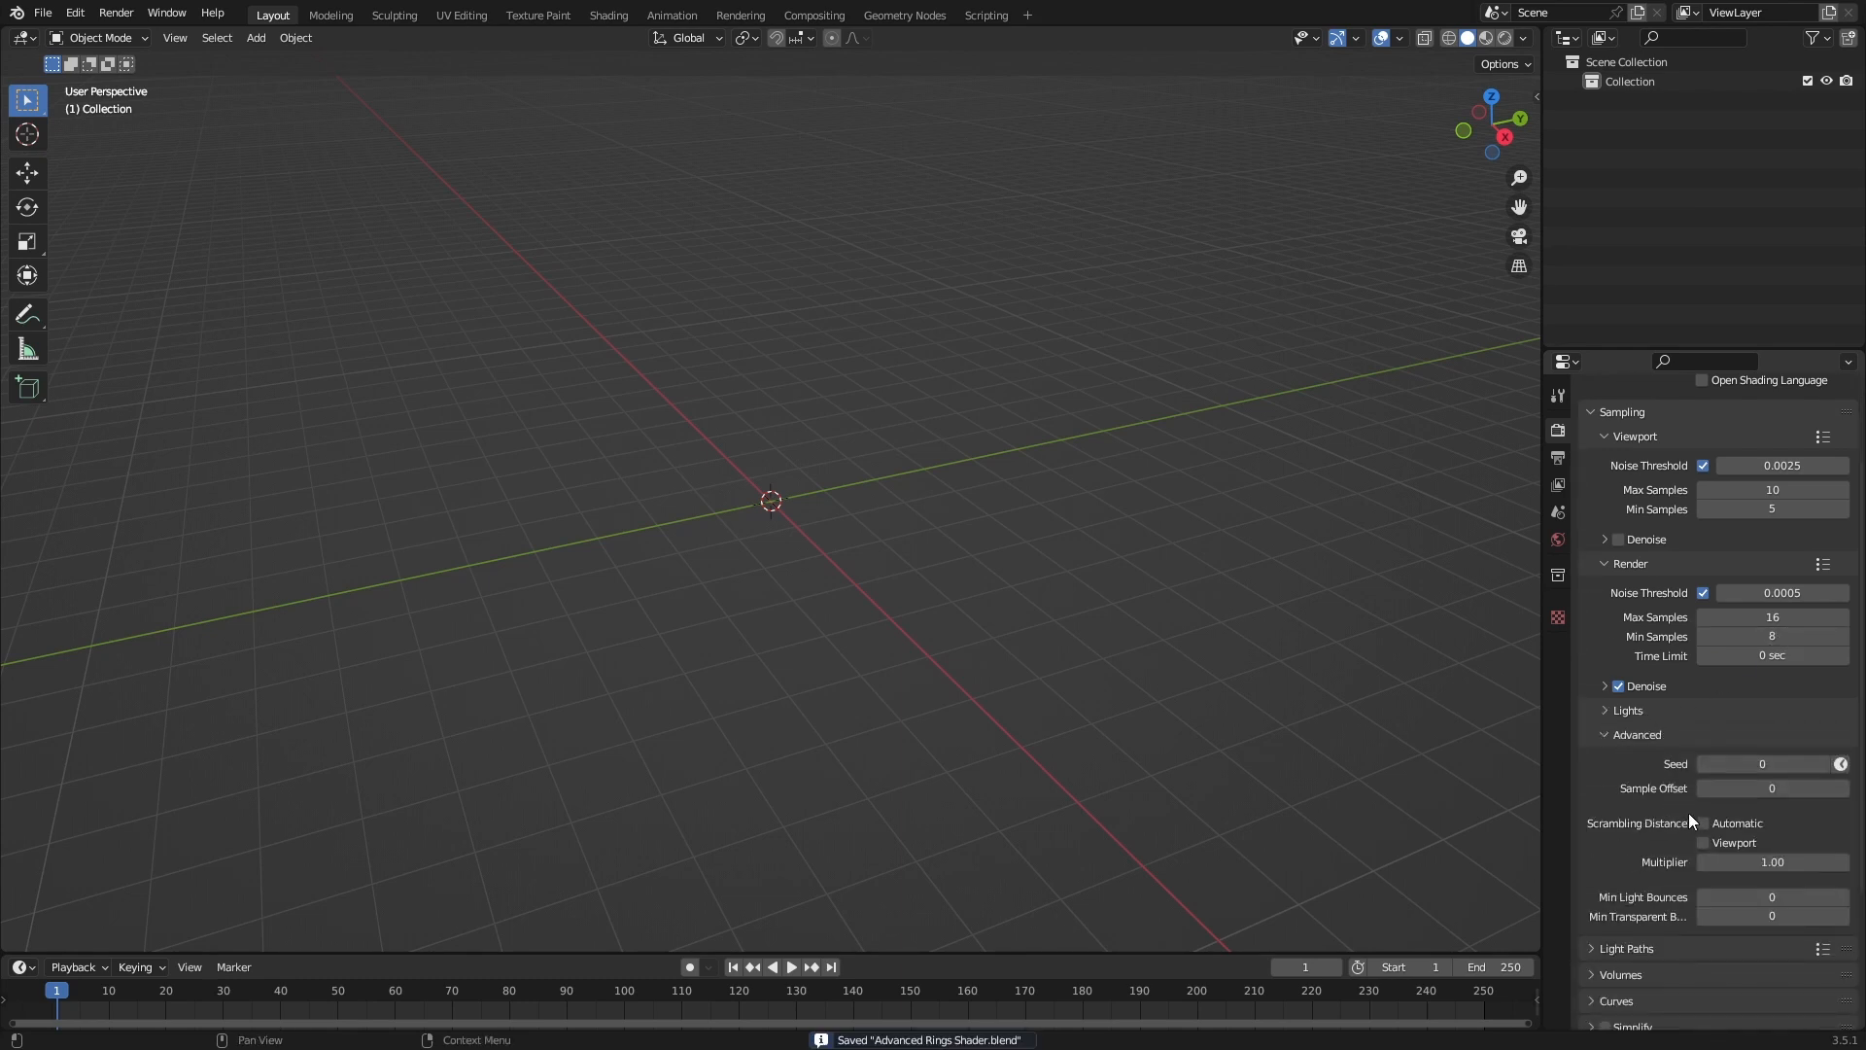
pyautogui.scroll(-2, 1653, 782)
pyautogui.click(1621, 871)
pyautogui.scroll(-5, 1621, 871)
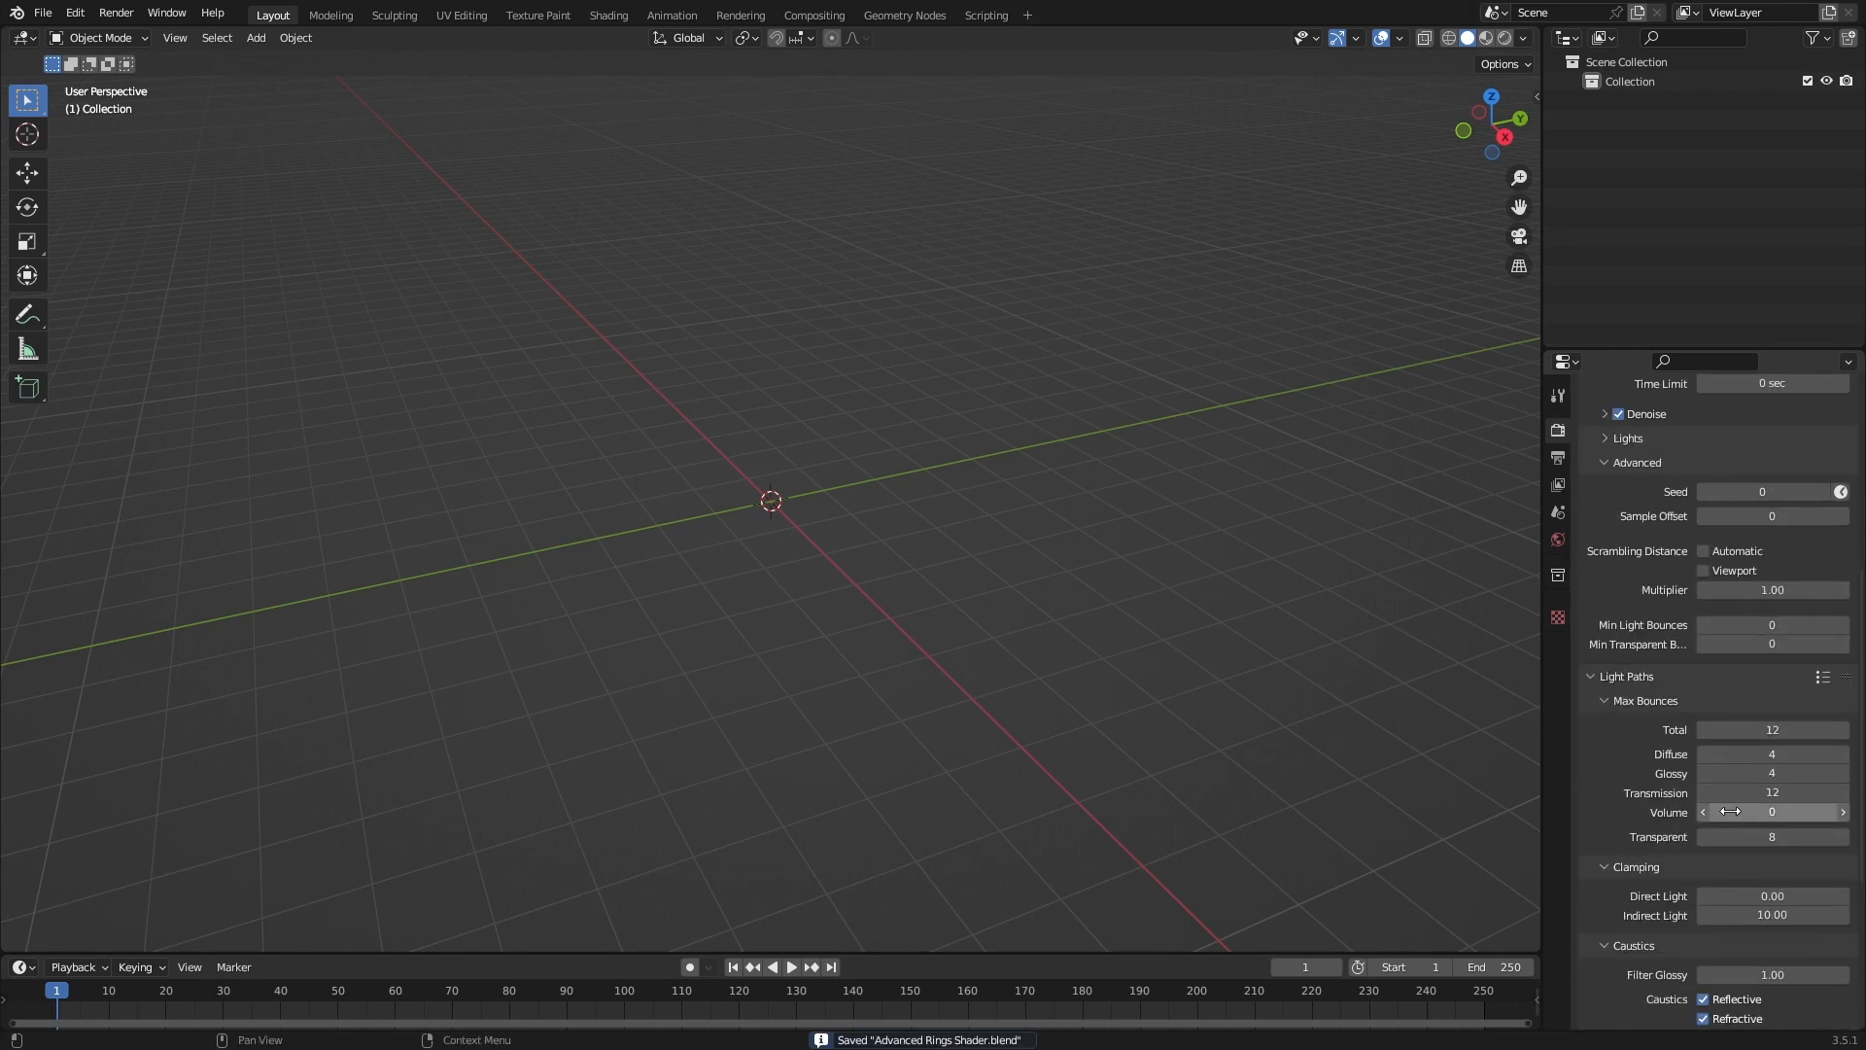
pyautogui.moveTo(1777, 730); pyautogui.dragTo(1777, 837)
pyautogui.write('32')
pyautogui.press('Return')
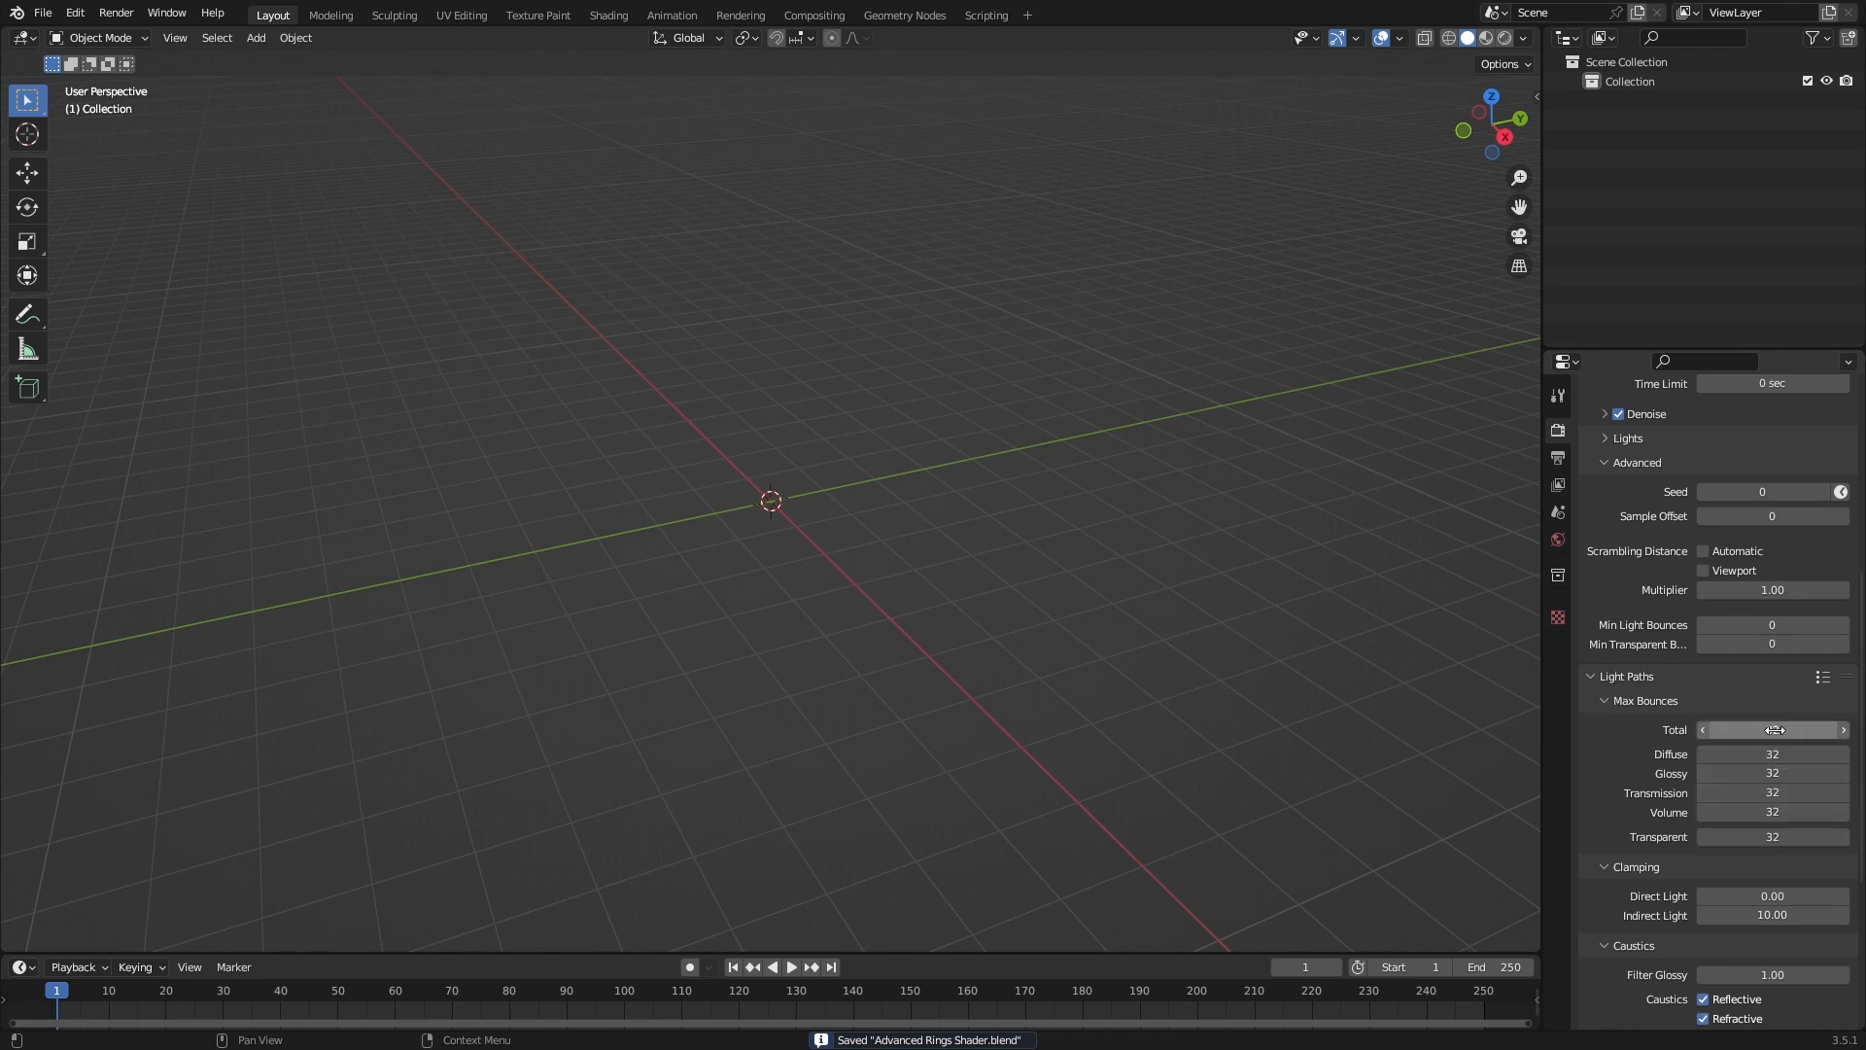
# Set the volume step rate to 0.01 for both render and viewport, and save the file.
pyautogui.scroll(-6, 1729, 803)
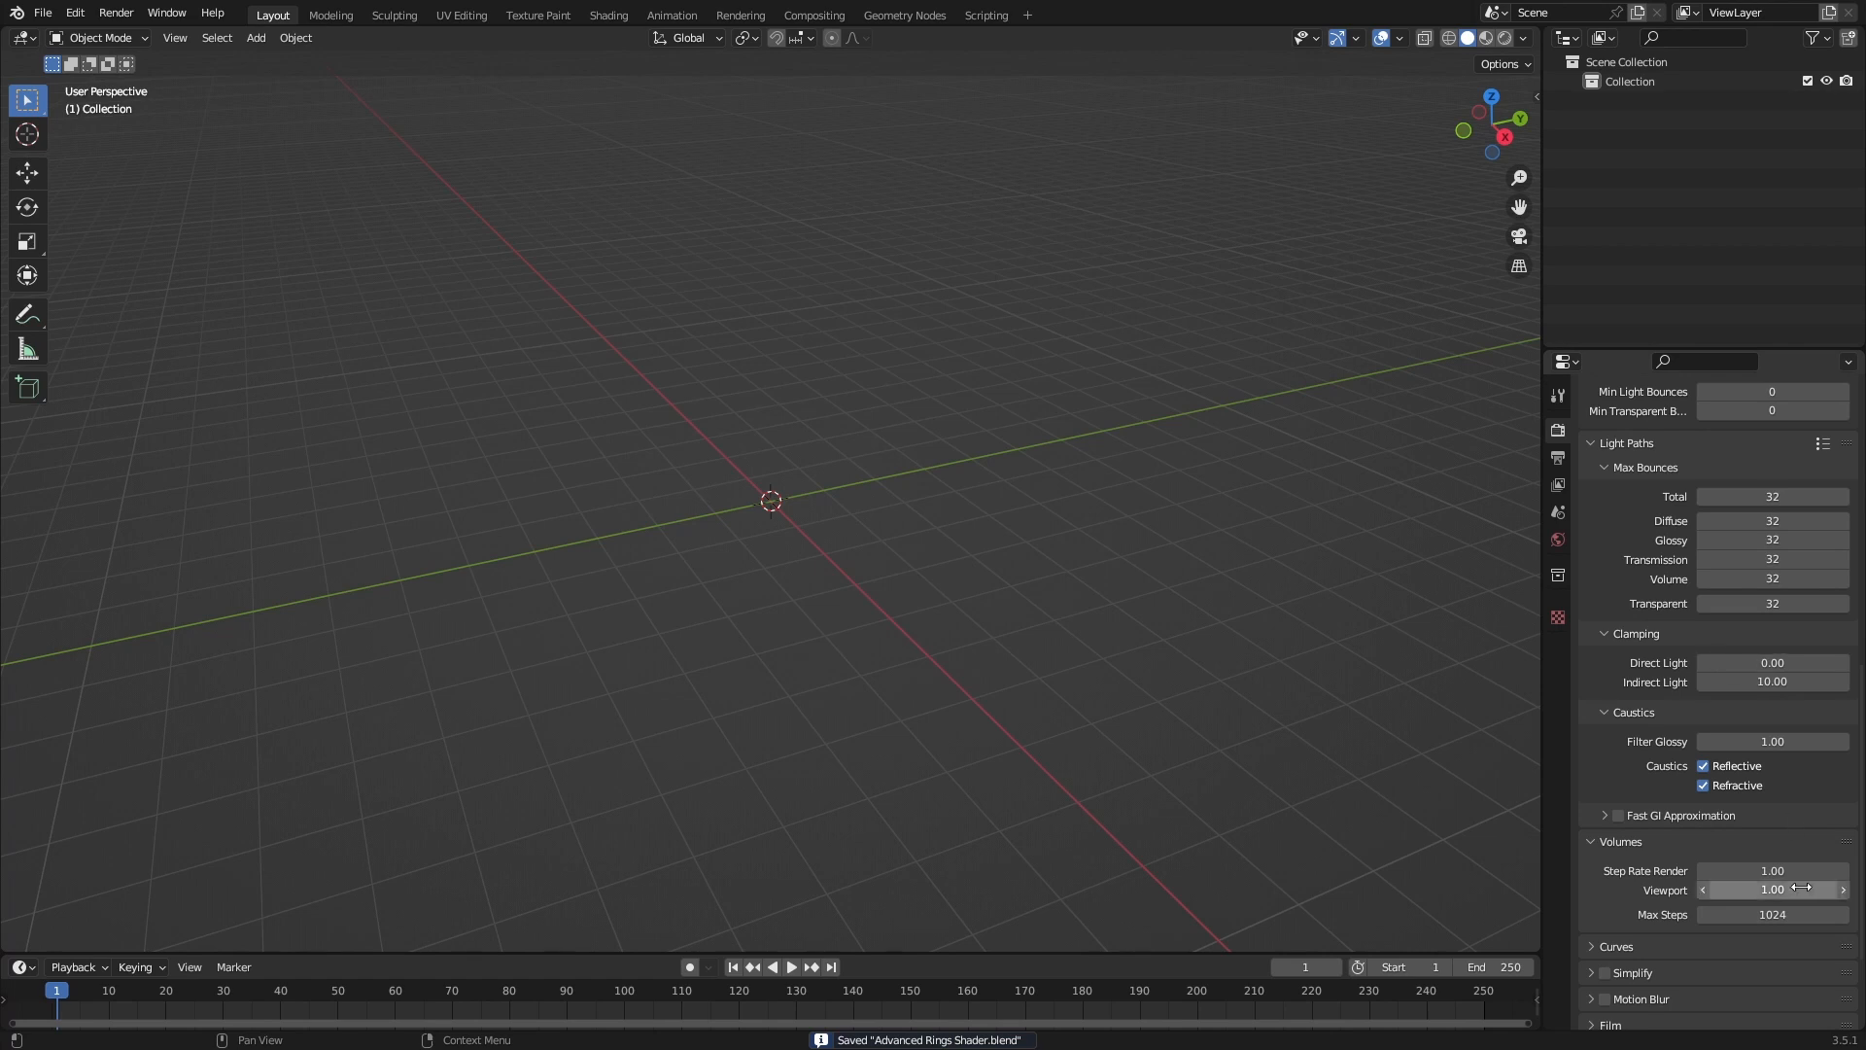
pyautogui.moveTo(1803, 889); pyautogui.dragTo(1798, 871)
pyautogui.write('.01')
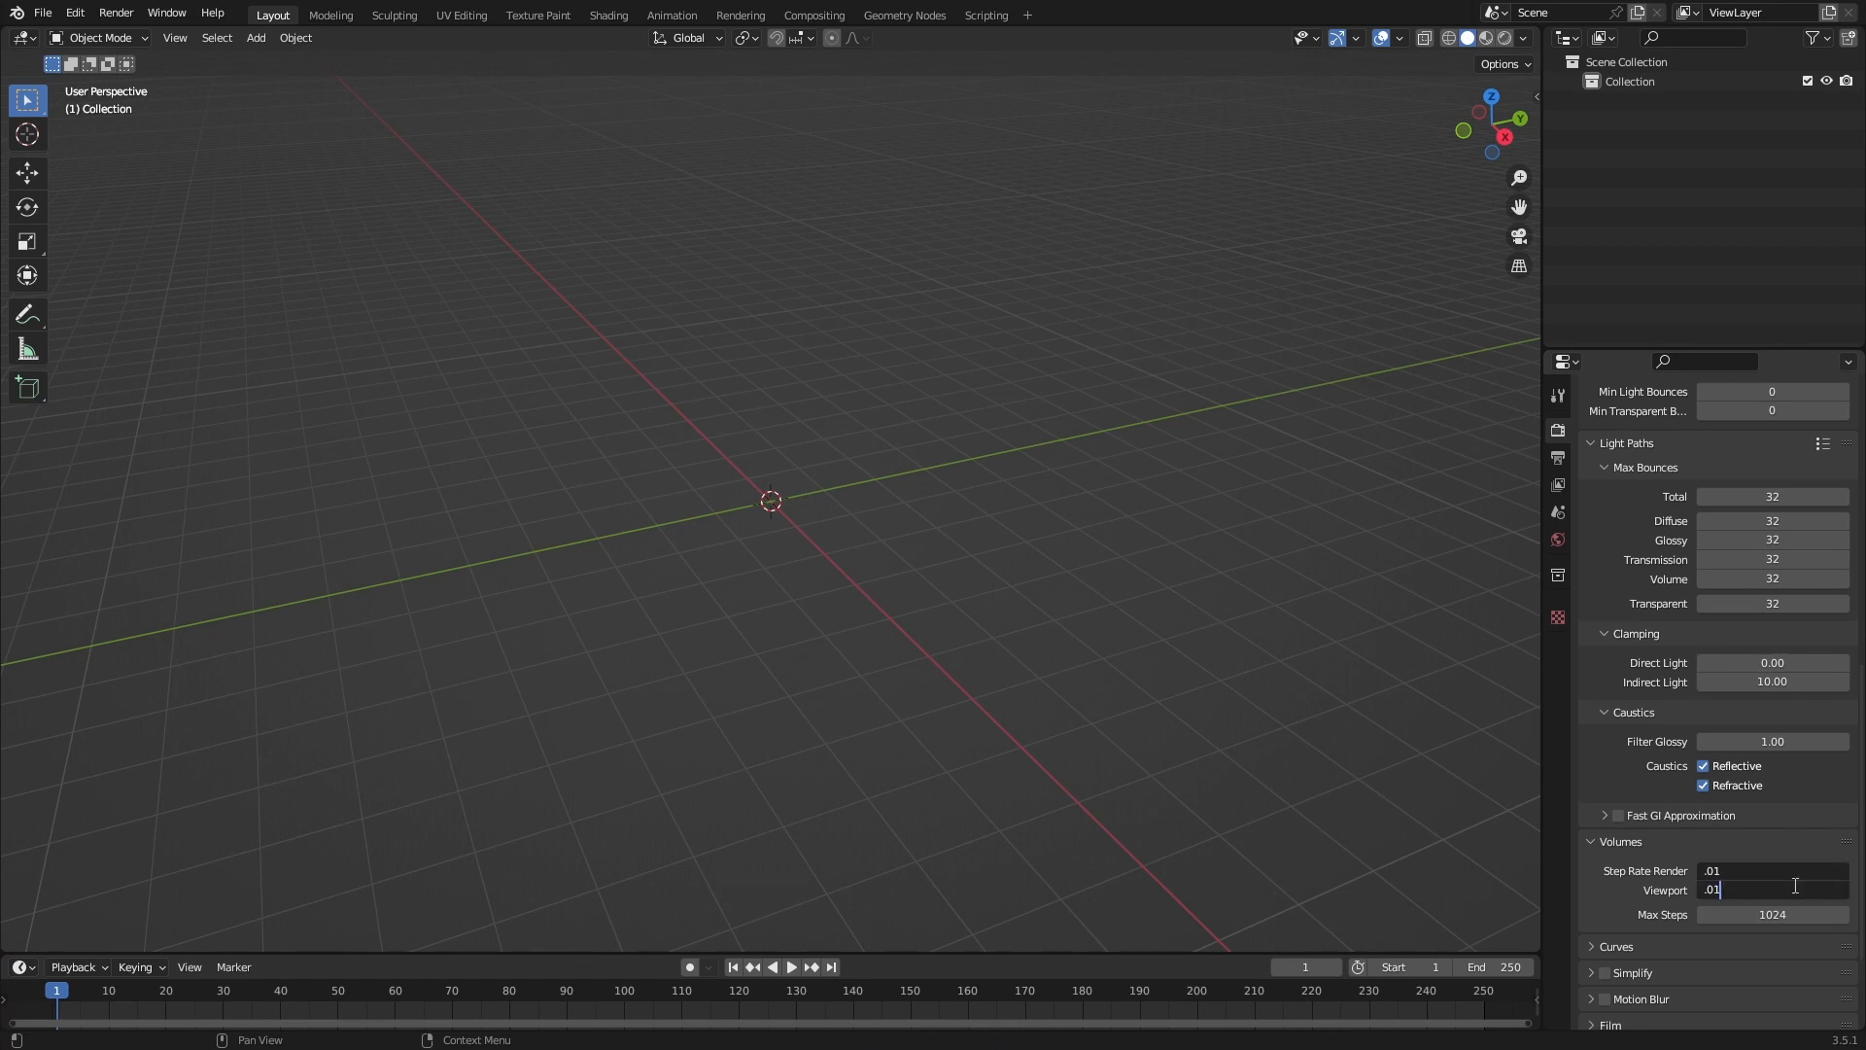
pyautogui.press('Return')
pyautogui.hotkey('ctrl', 's')
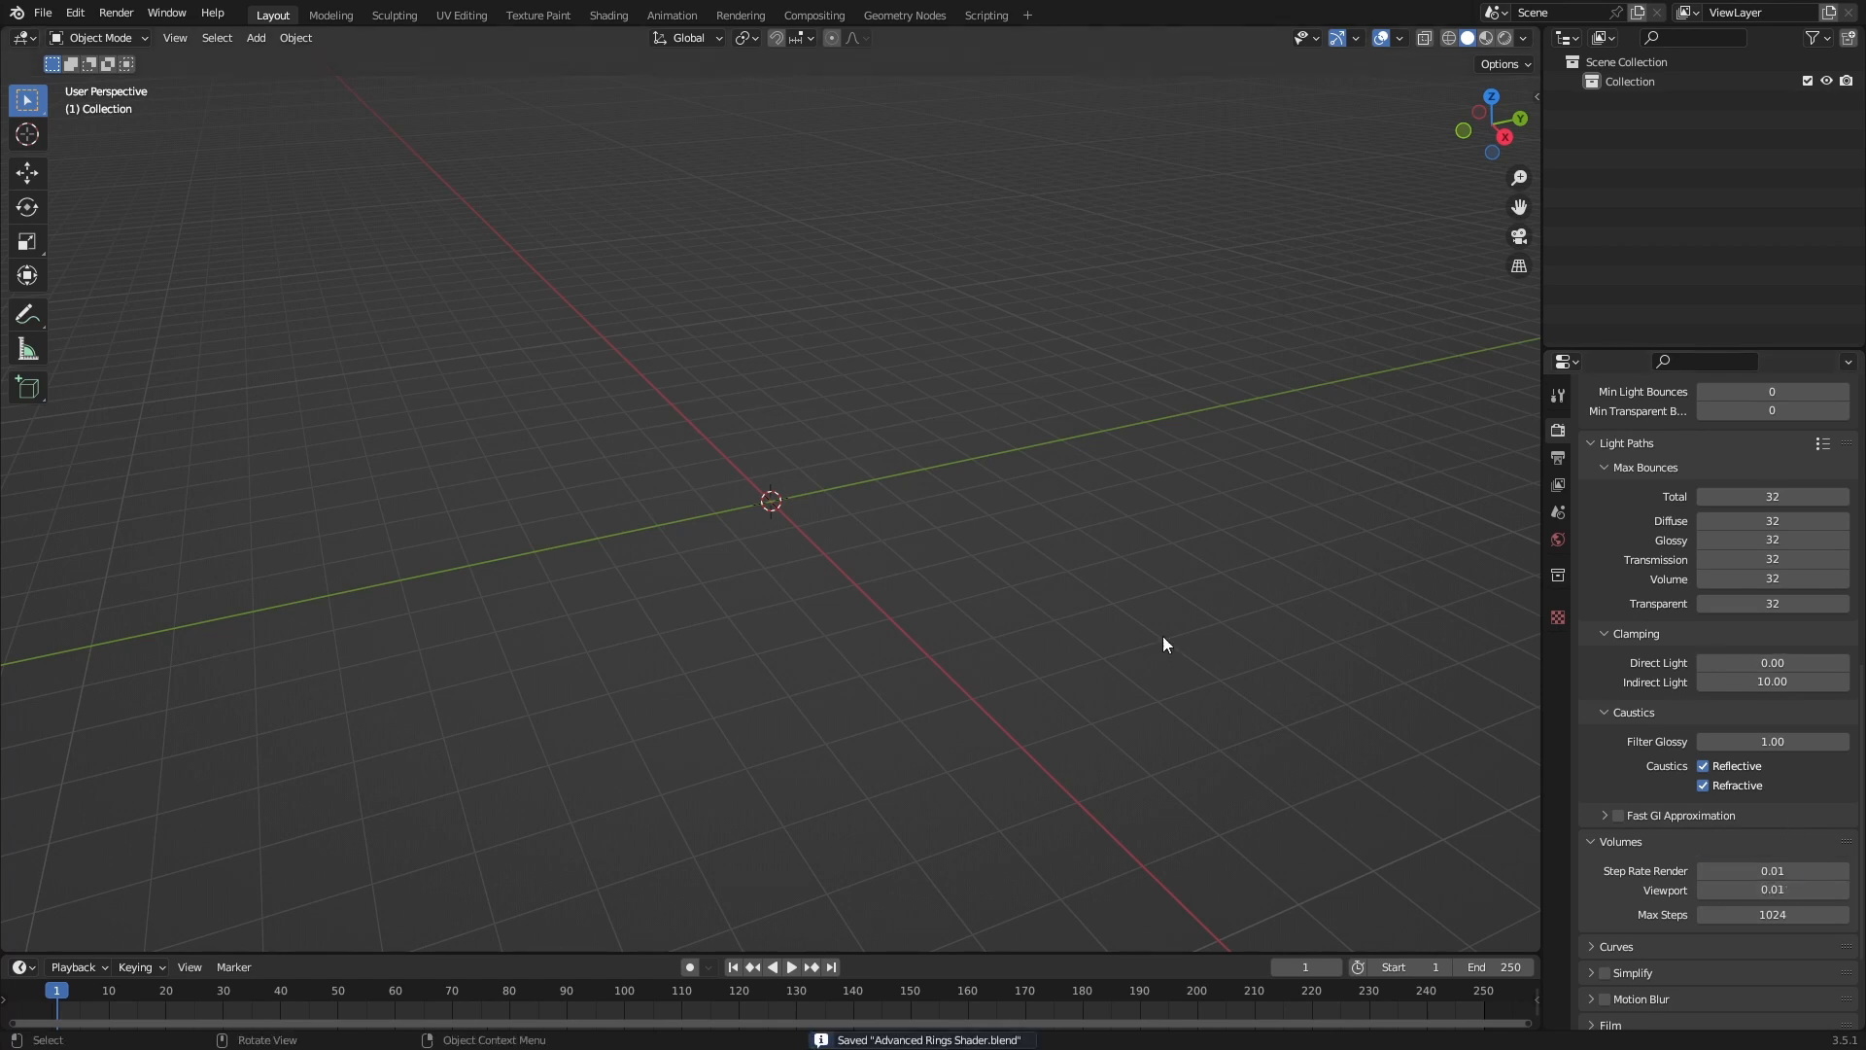
# Set the volume max steps to 256 and save the file.
pyautogui.click(1777, 915)
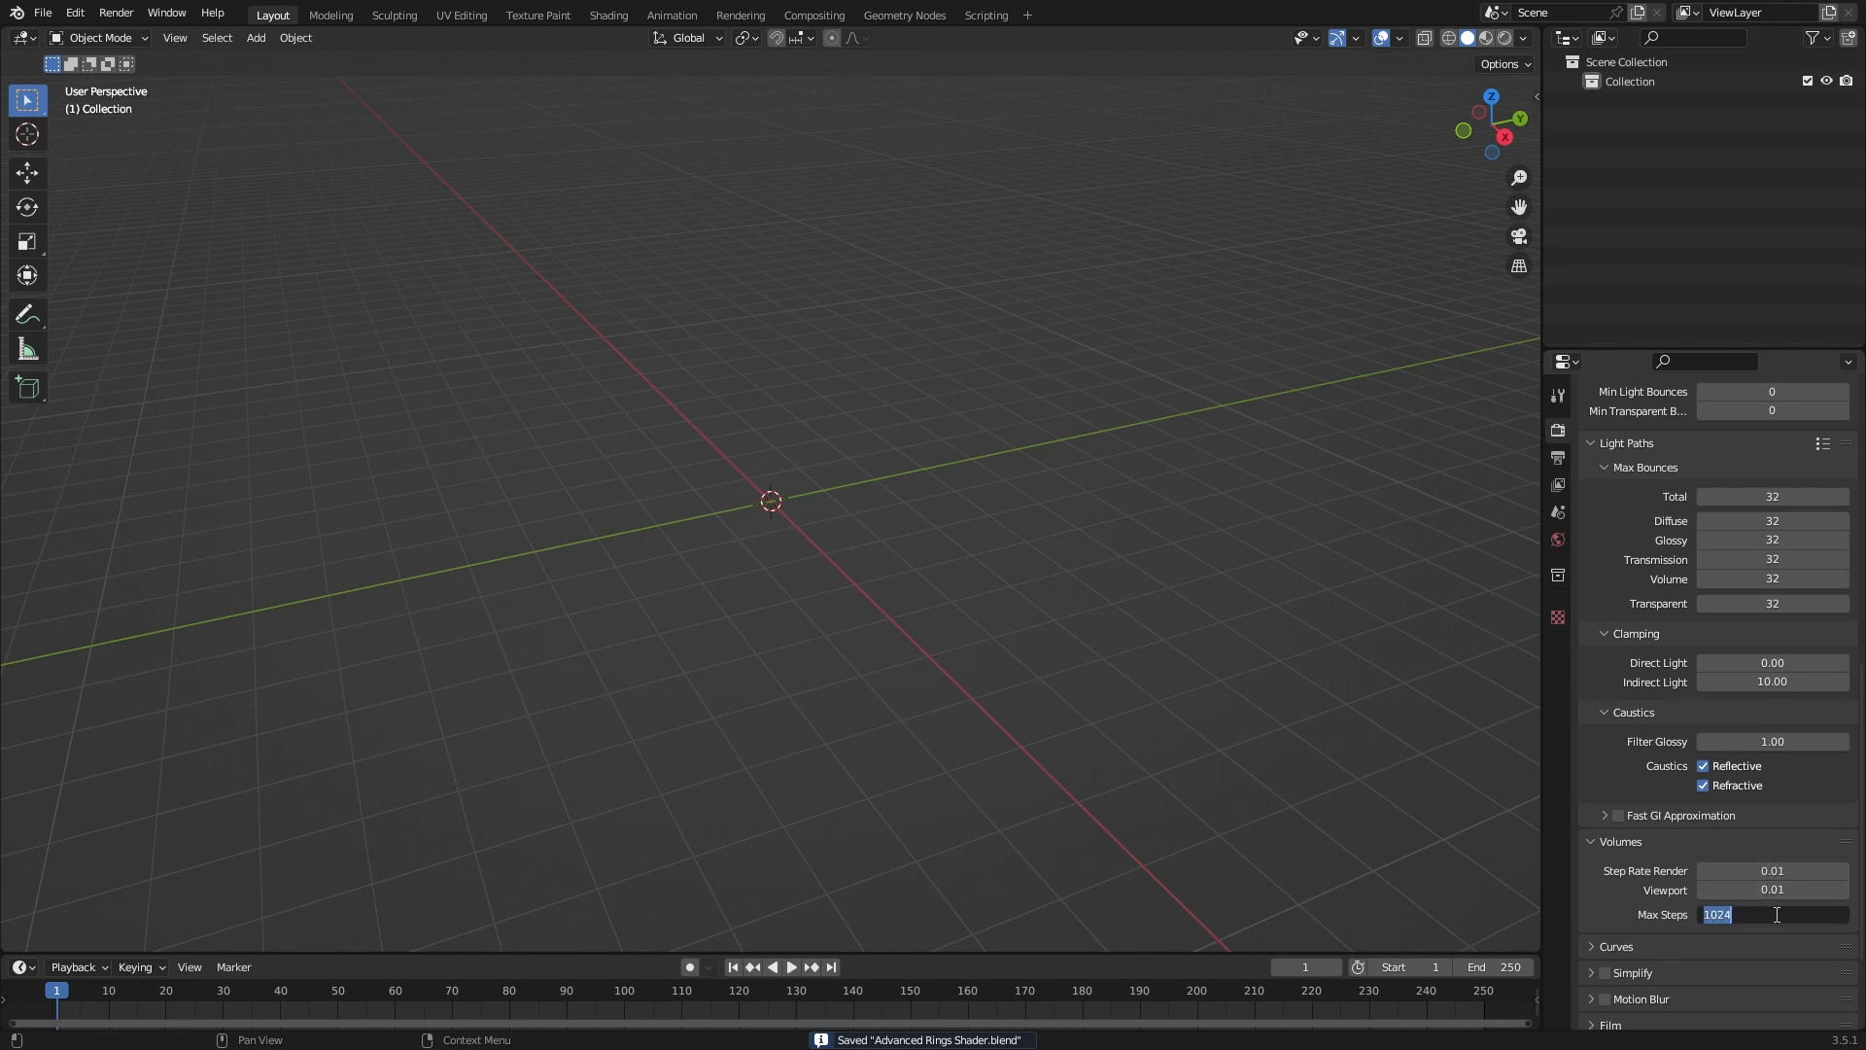
pyautogui.write('256')
pyautogui.press('Return')
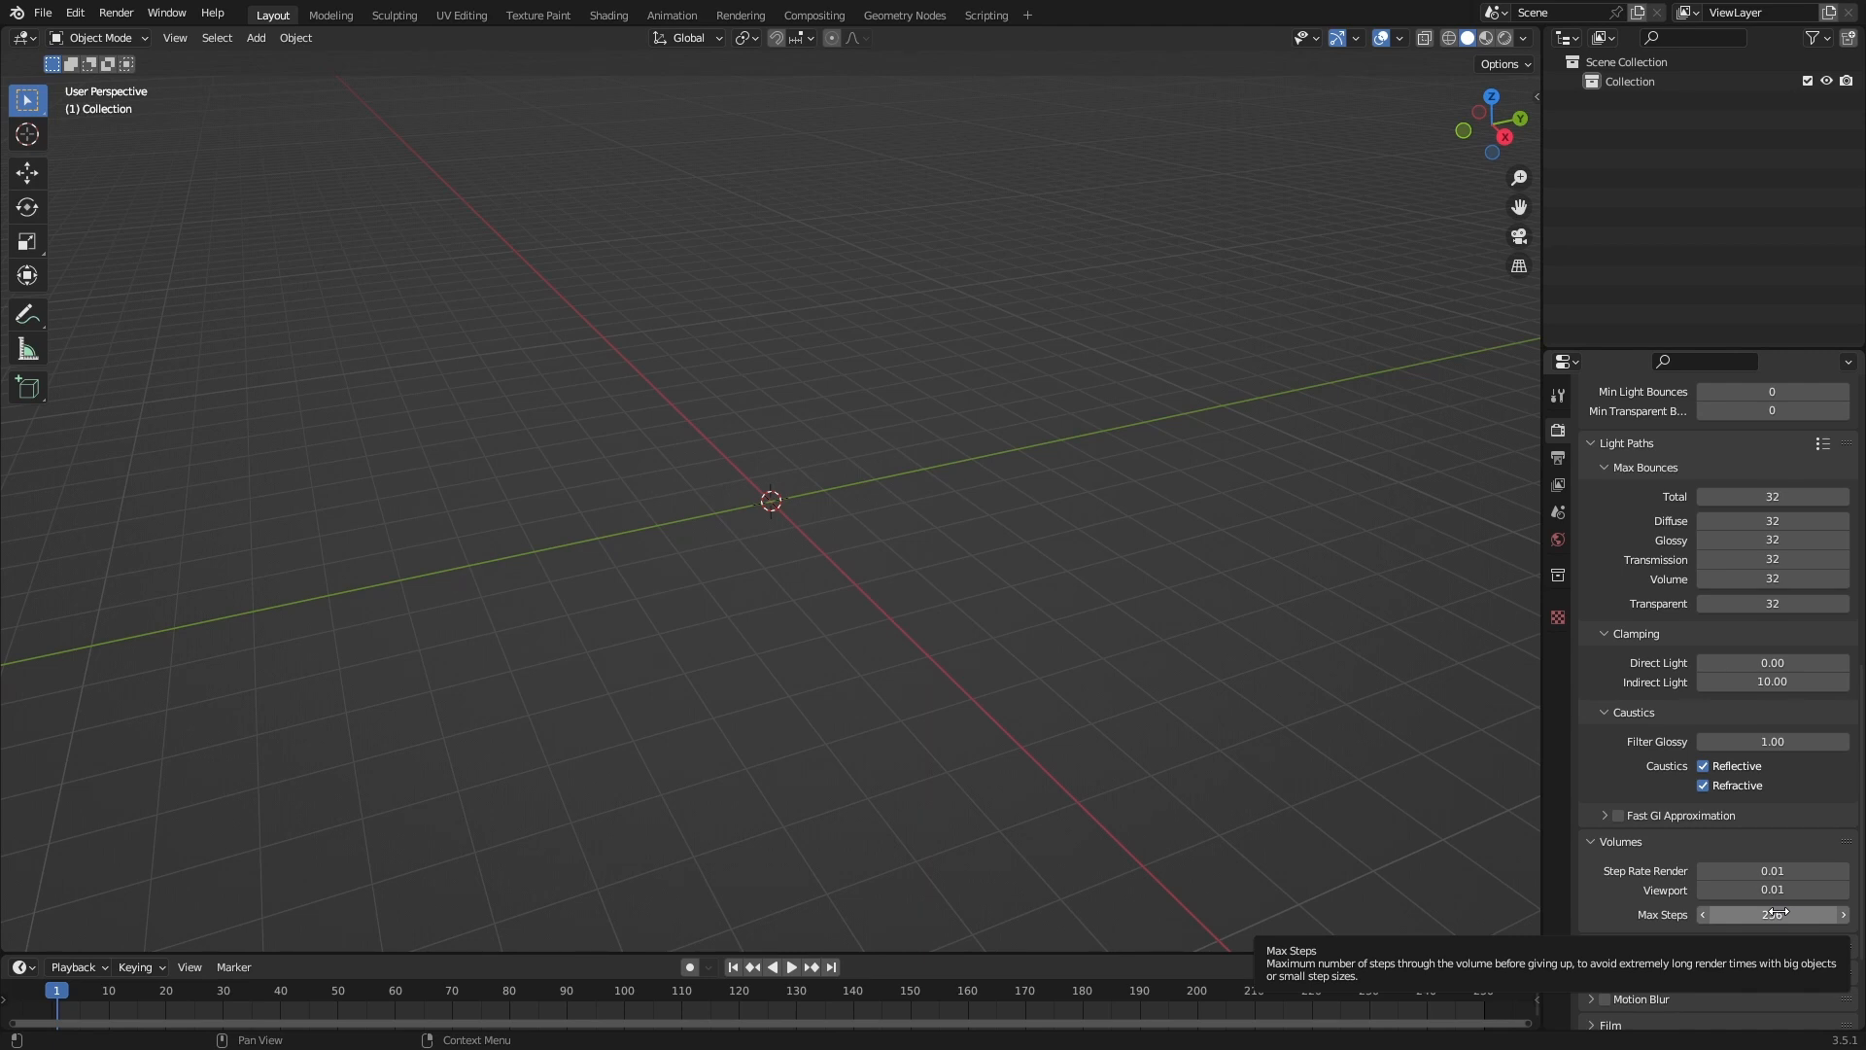
pyautogui.hotkey('ctrl', 's')
# Set the performance memory tile size to 512 and save the file.
pyautogui.scroll(-4, 1687, 796)
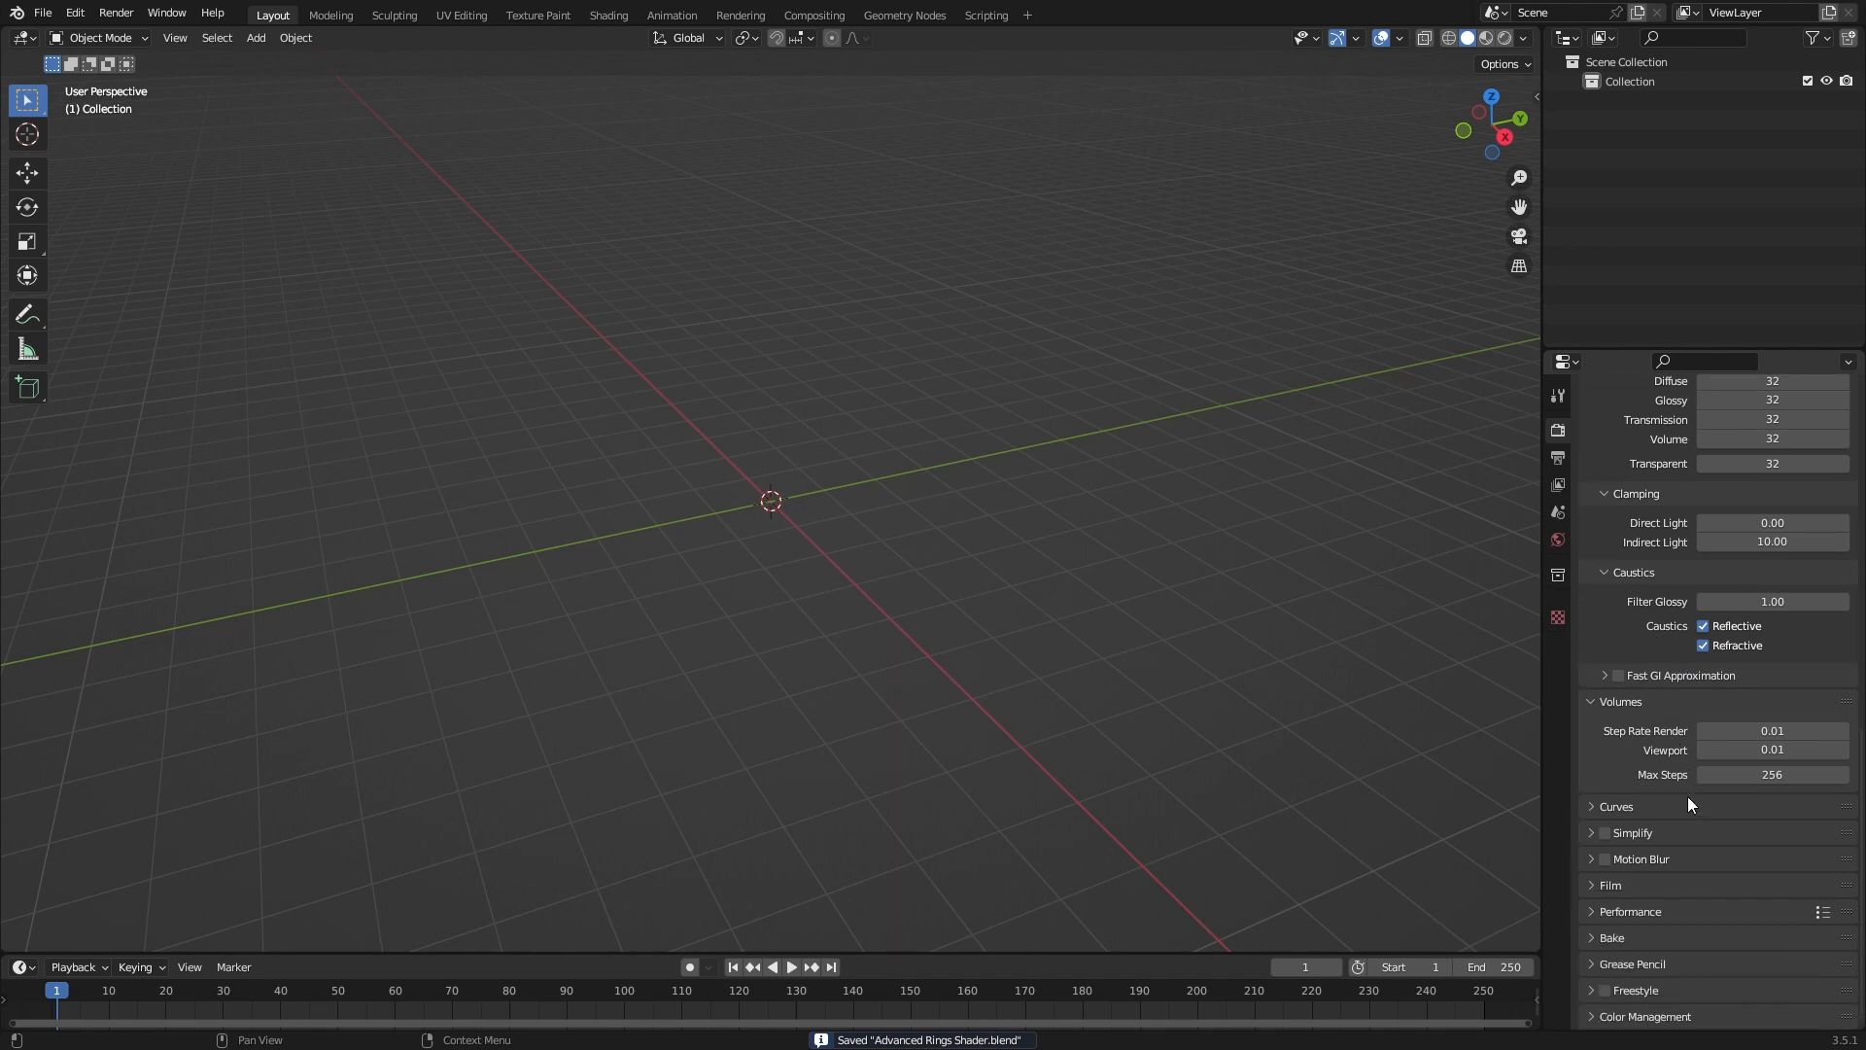
pyautogui.click(1647, 912)
pyautogui.scroll(-5, 1647, 912)
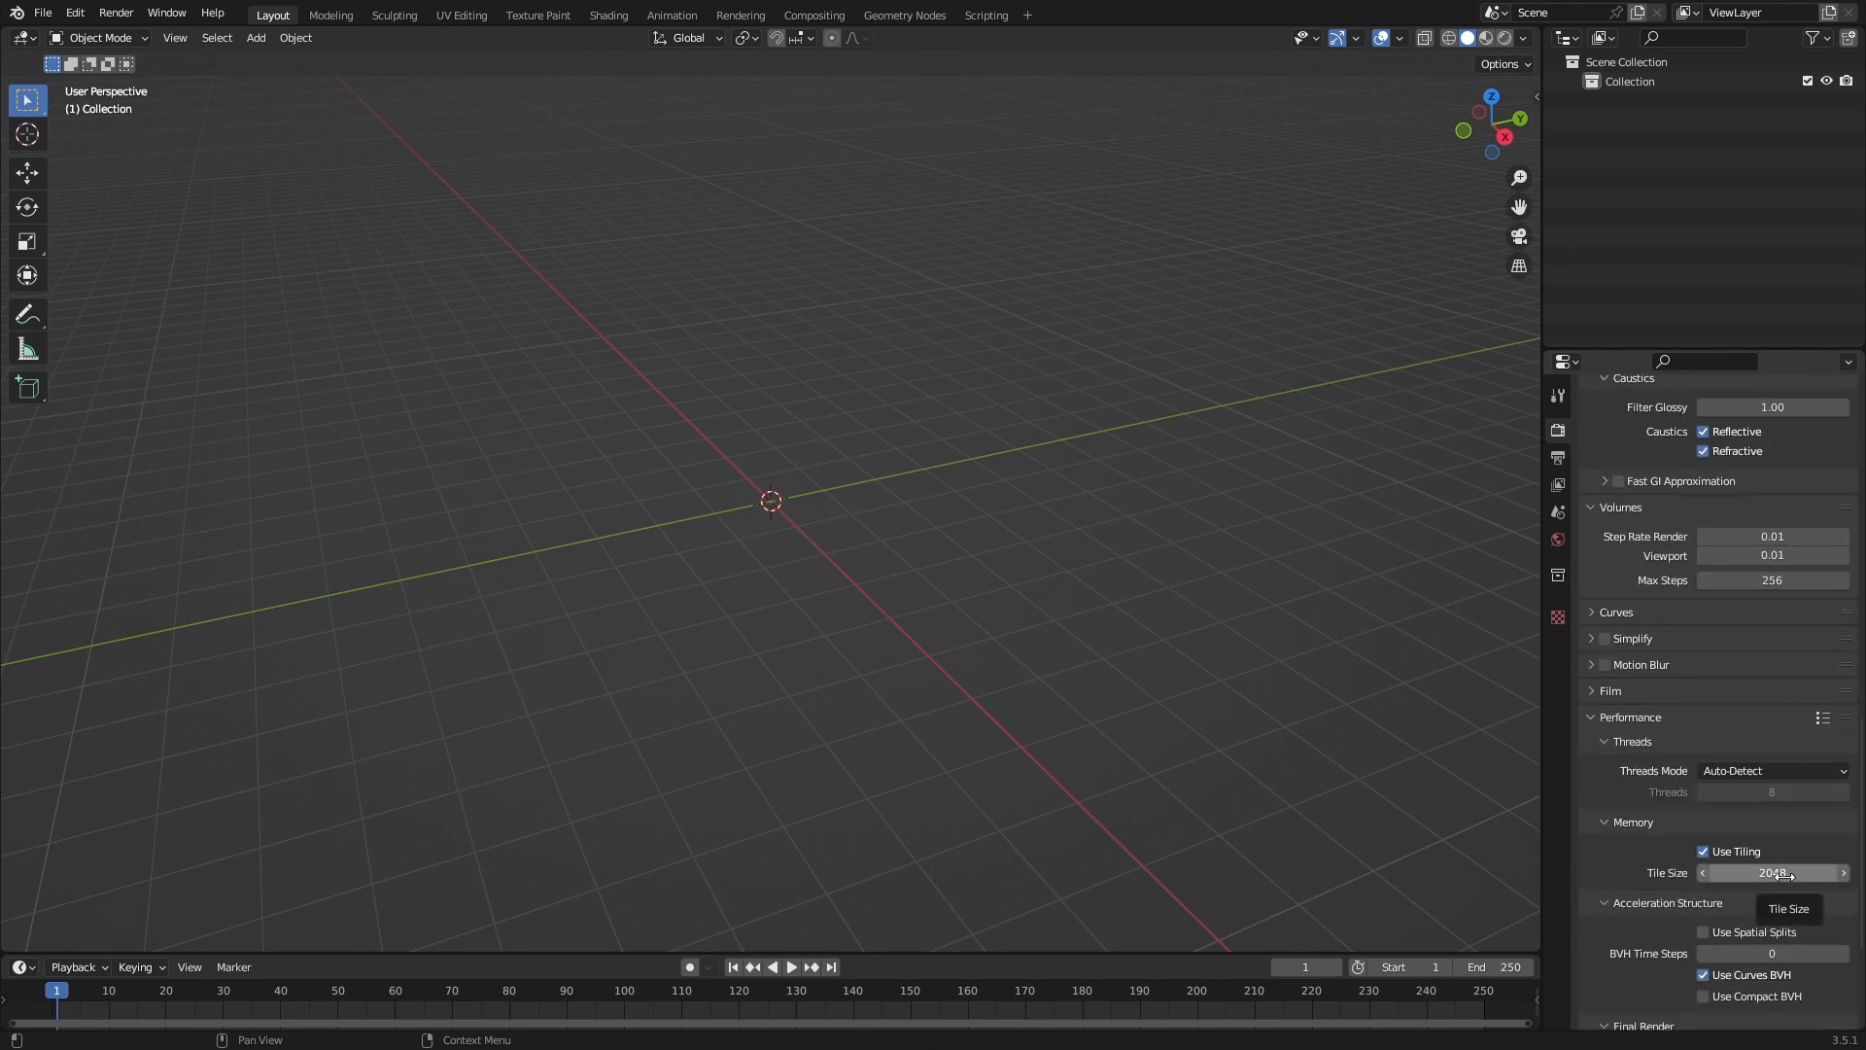
pyautogui.click(1781, 876)
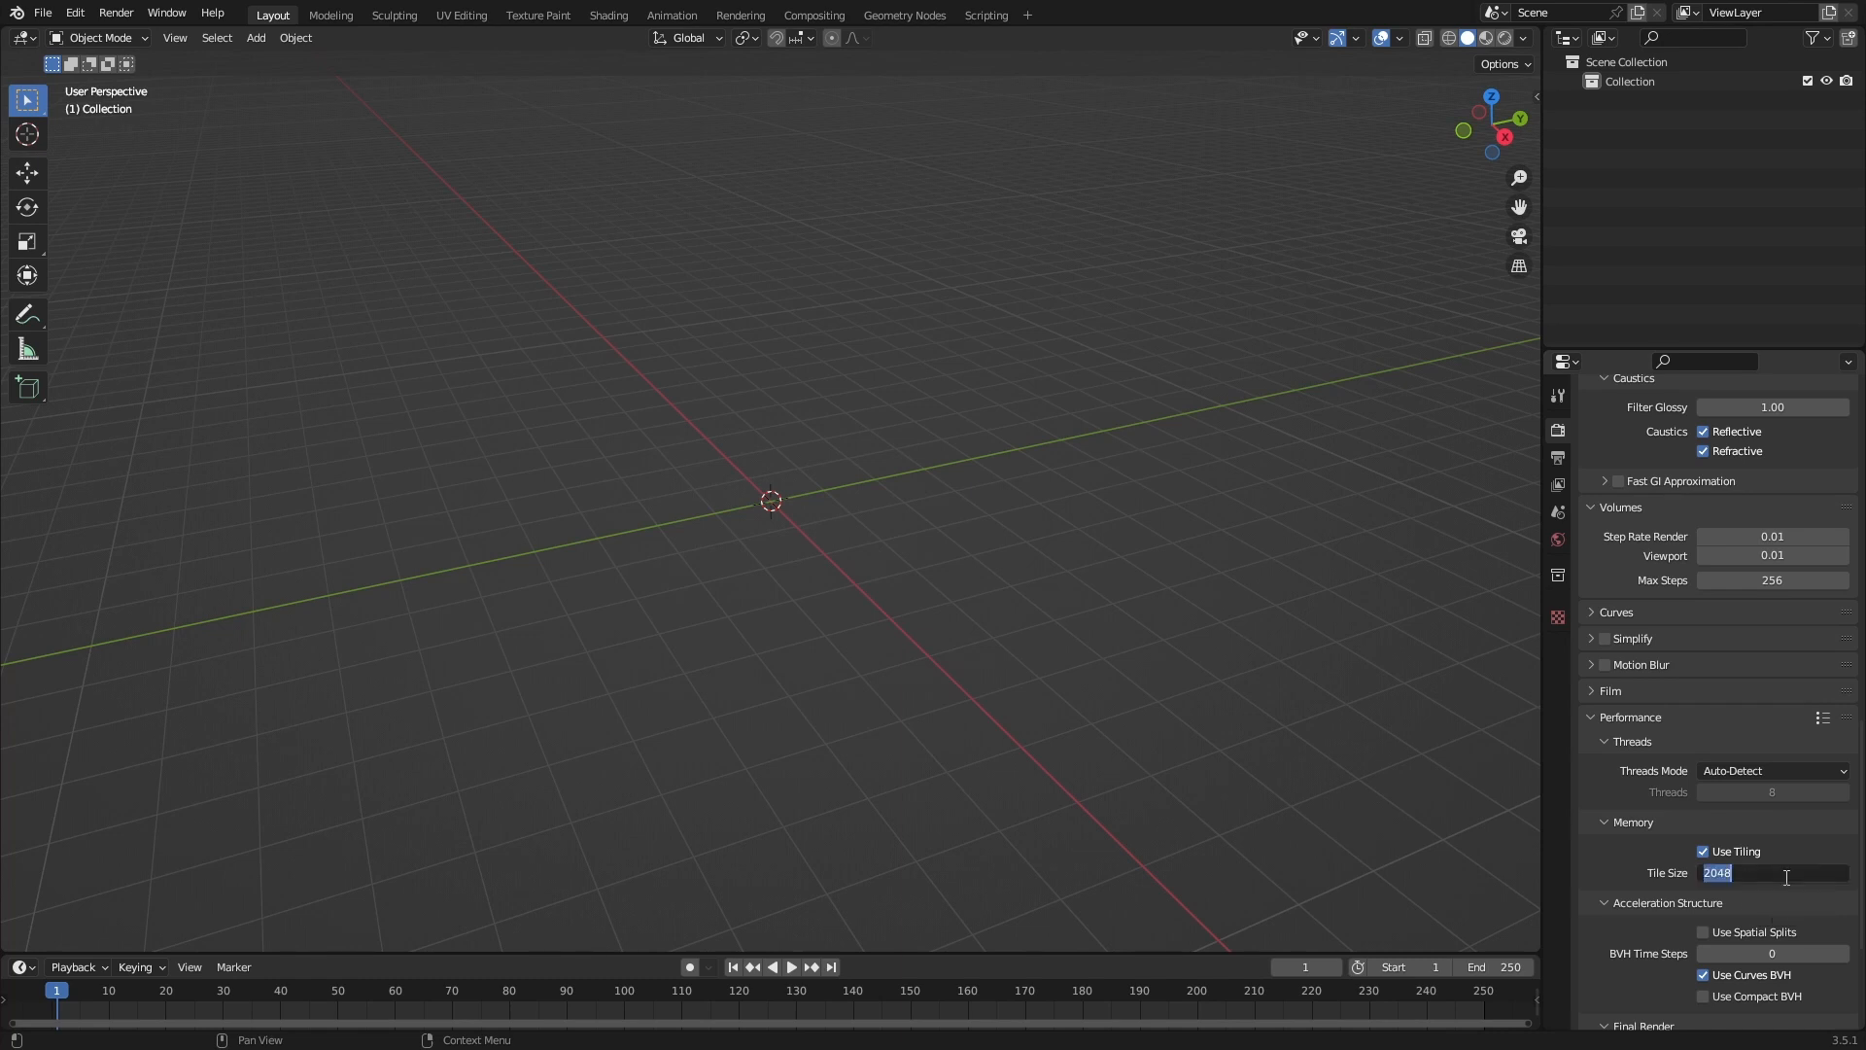
pyautogui.write('512')
pyautogui.press('Return')
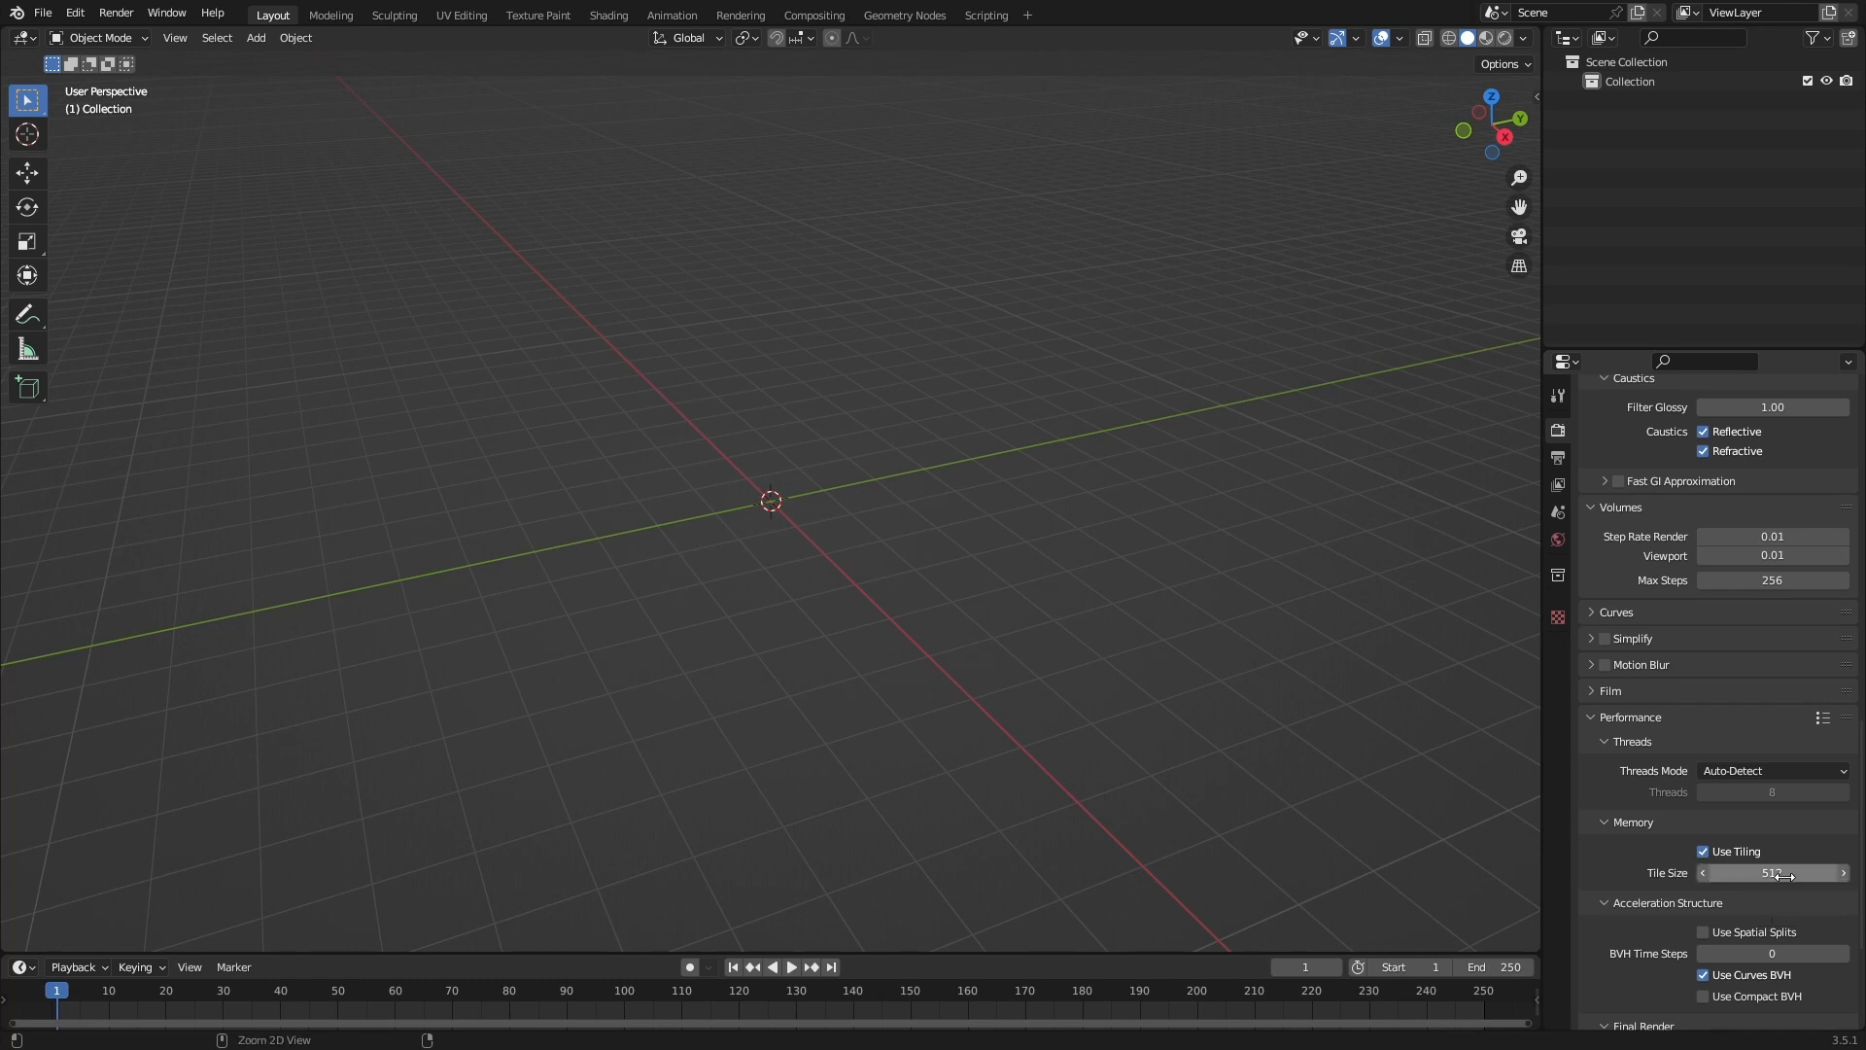
pyautogui.hotkey('ctrl', 's')
# Disable Use Curves BVH and enable Persistent Data in the render performance settings, saving the file.
pyautogui.scroll(-5, 1678, 726)
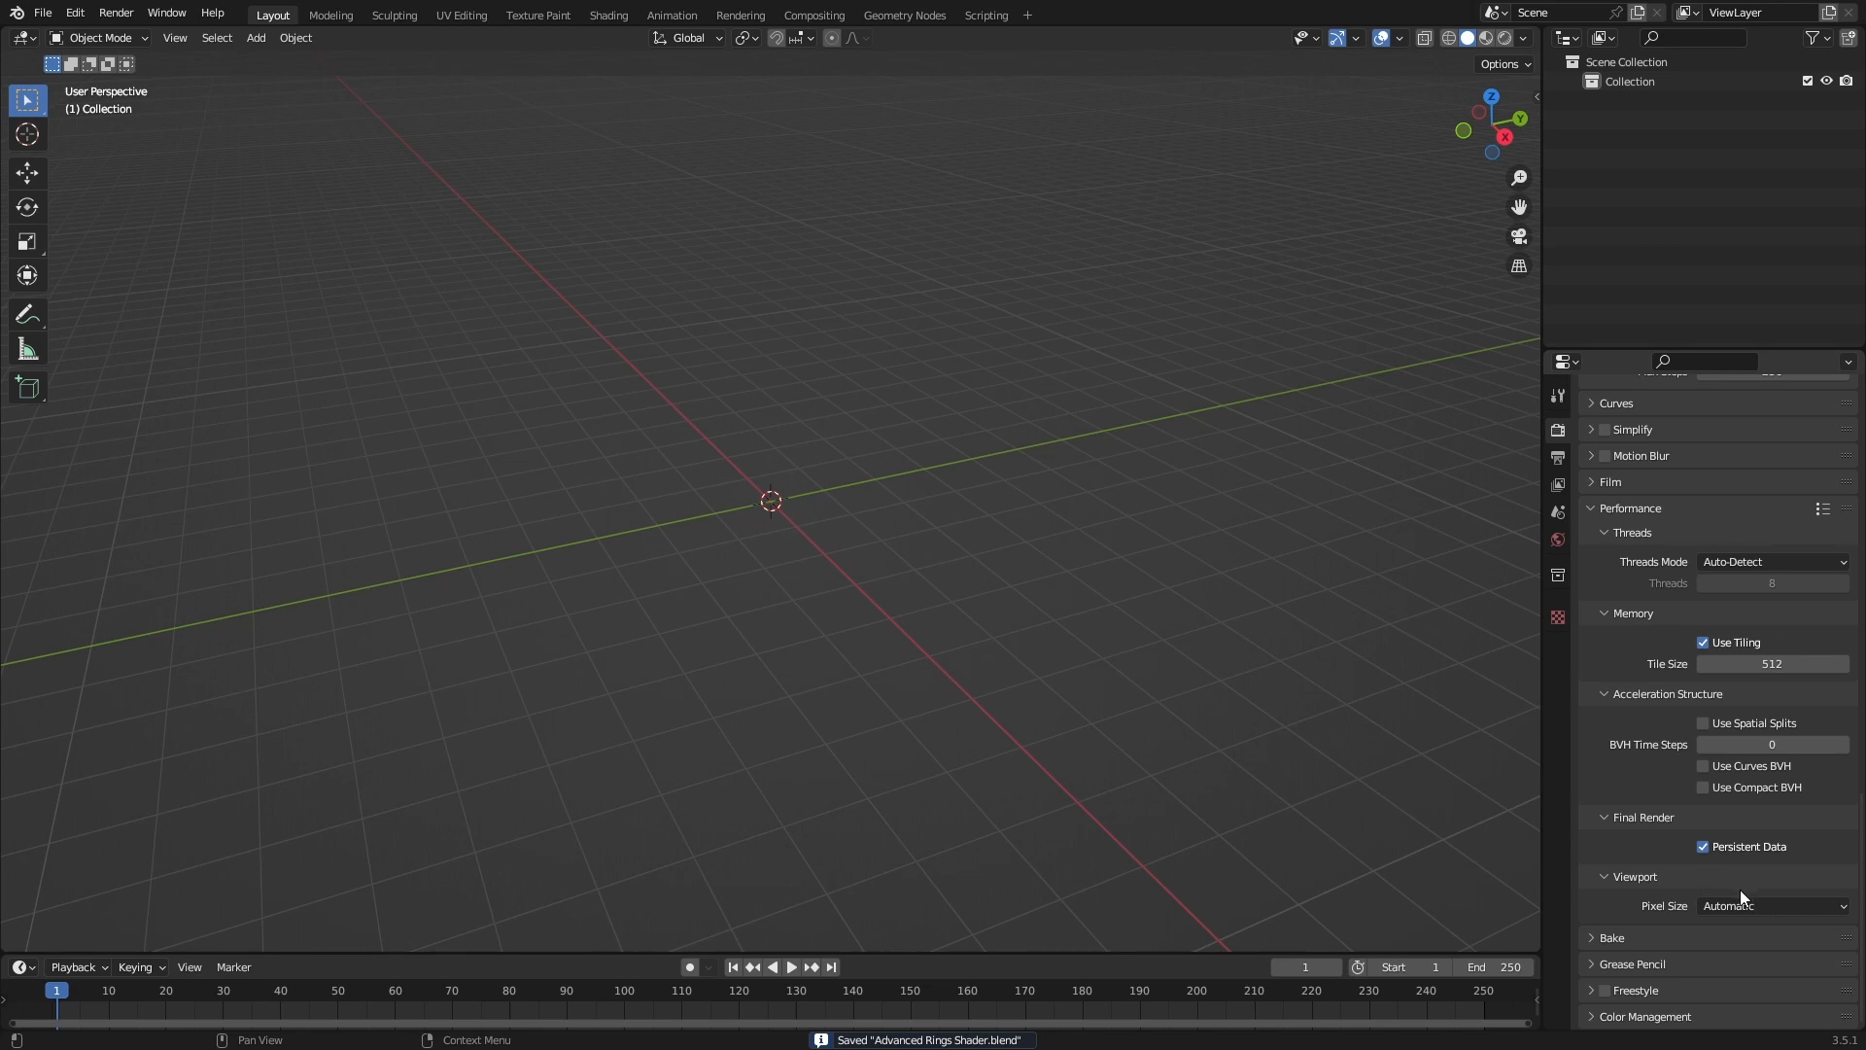
pyautogui.scroll(6, 1740, 890)
pyautogui.scroll(8, 1773, 790)
pyautogui.hotkey('ctrl', 's')
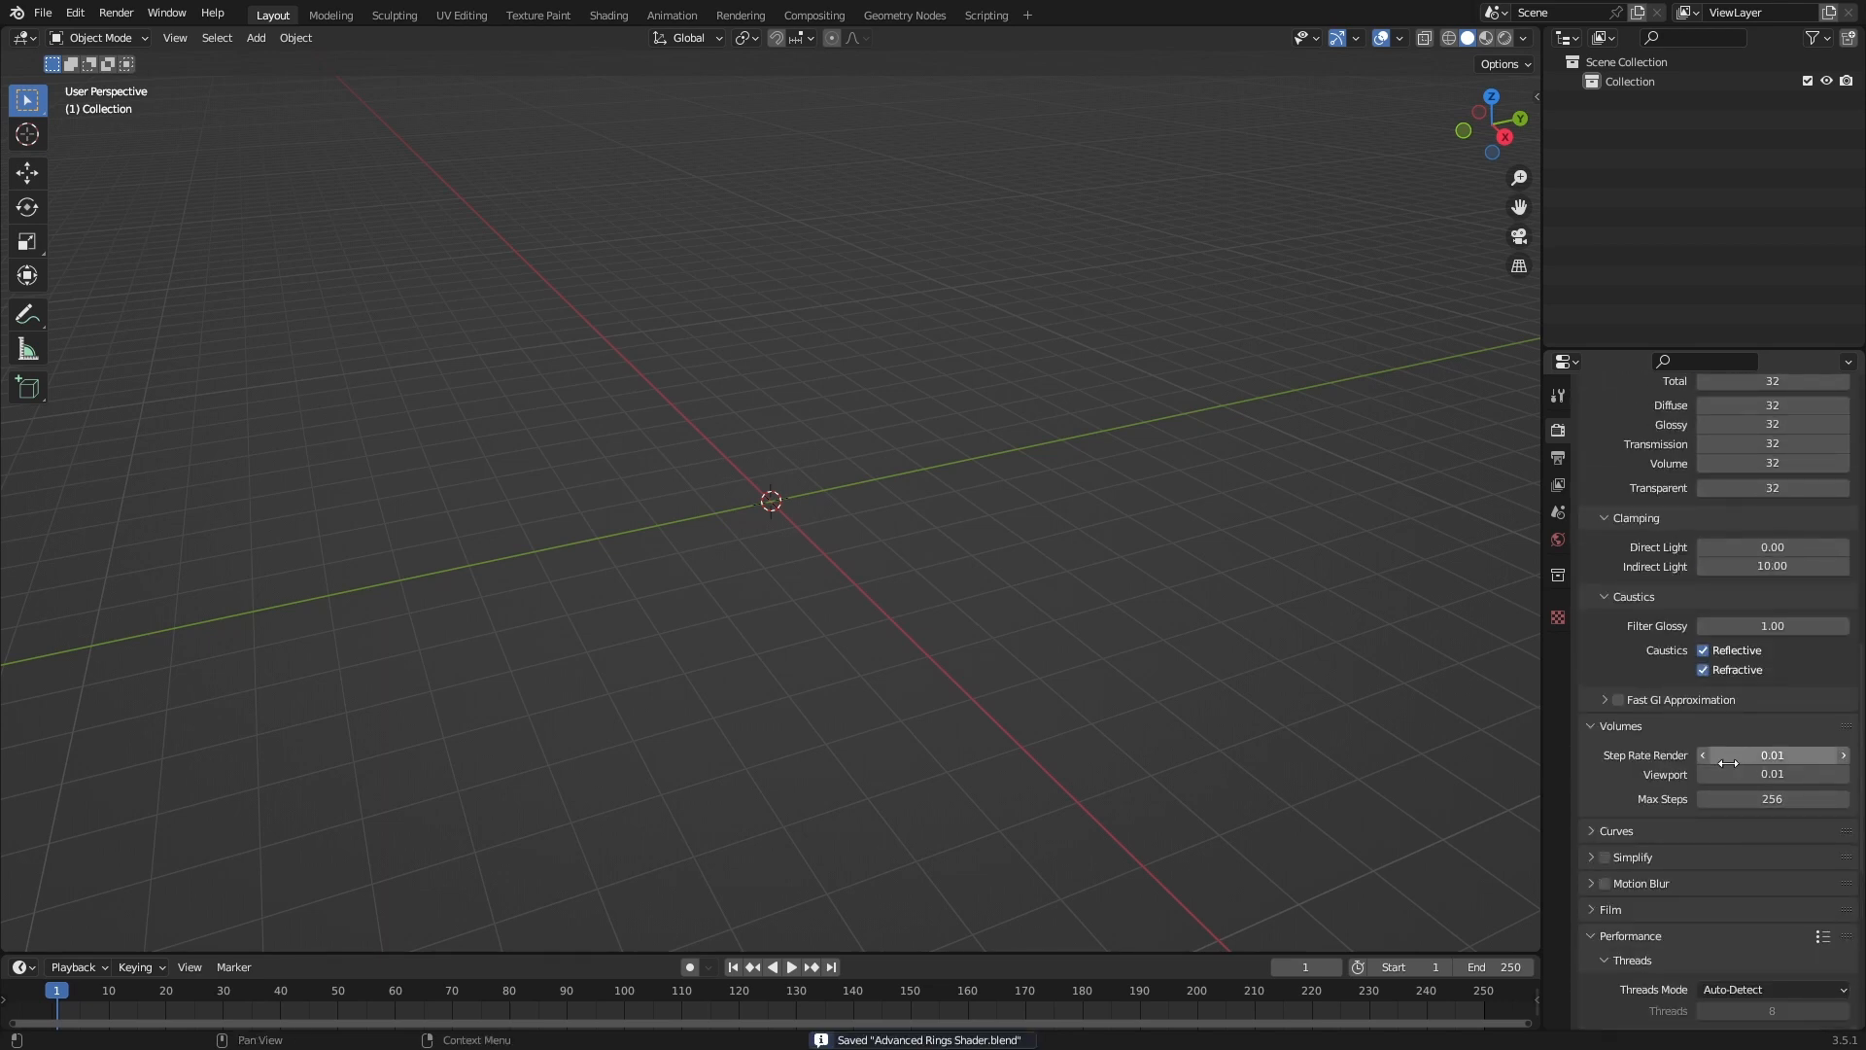
# Set the world background color to black and its strength to 0.
pyautogui.click(1560, 541)
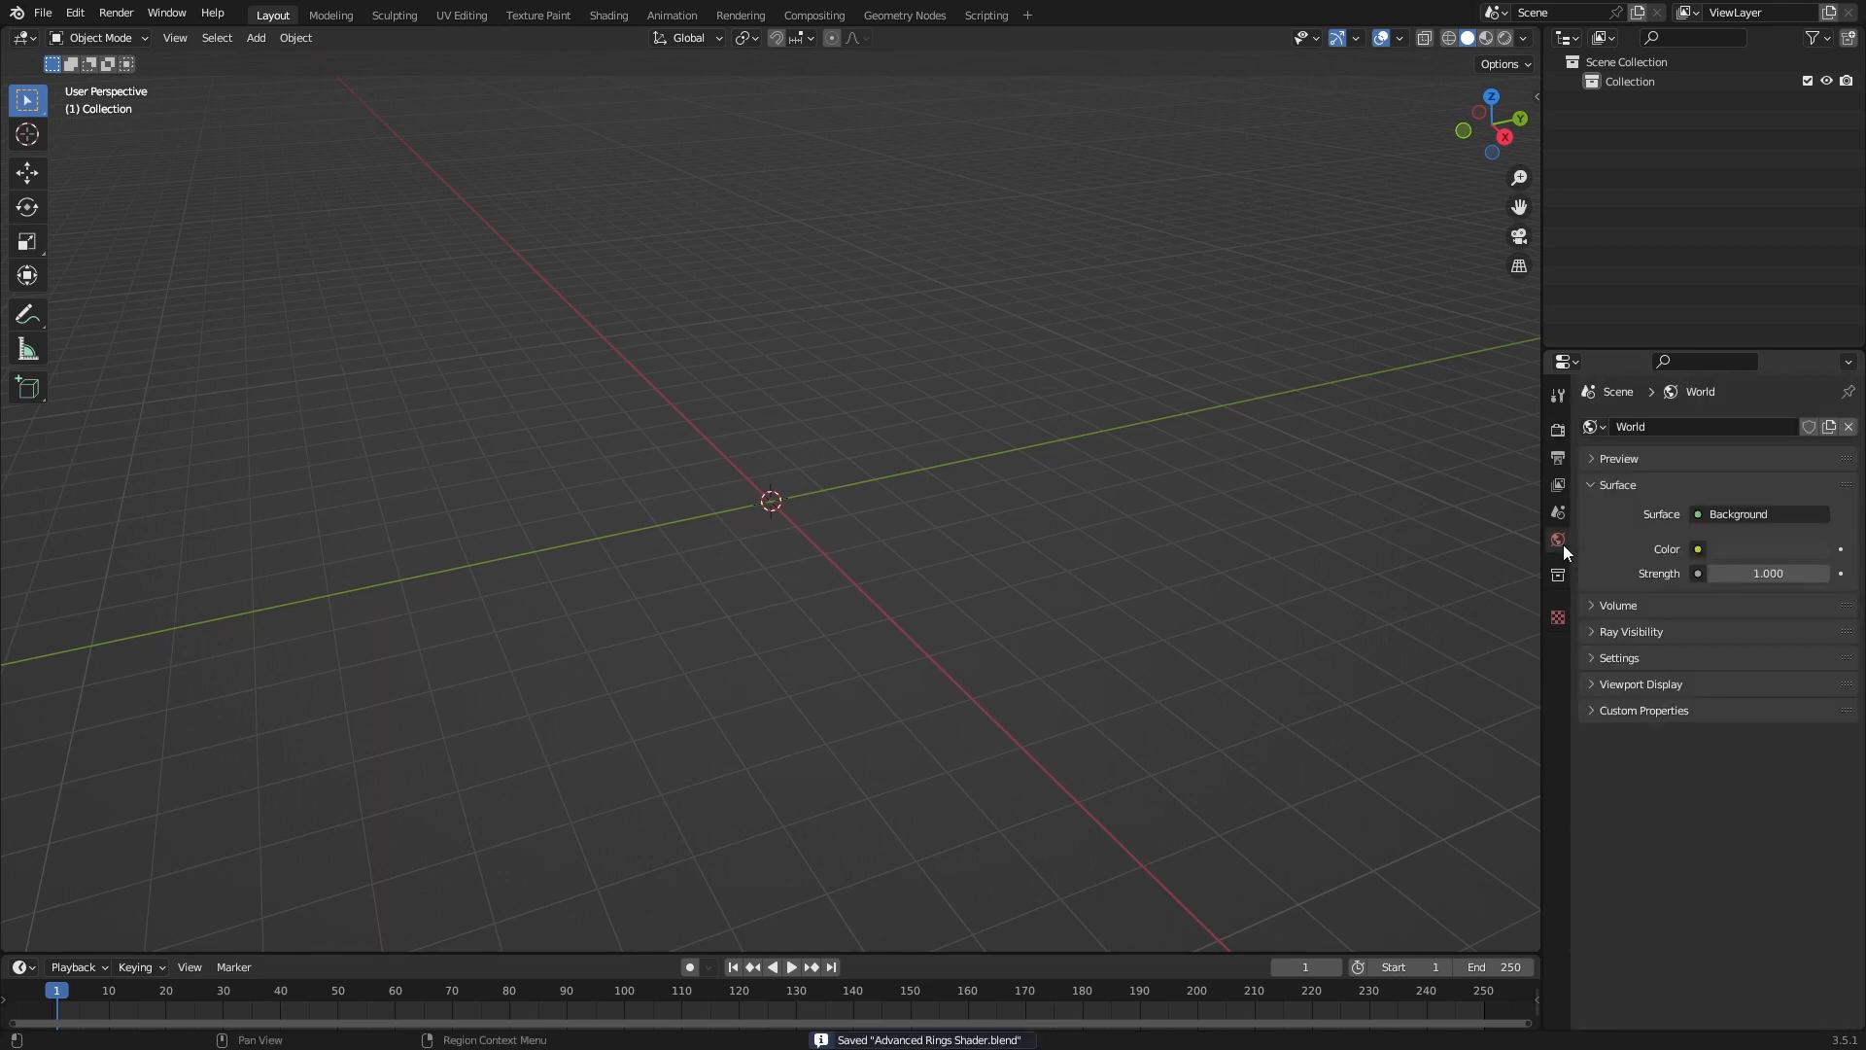
pyautogui.click(1756, 550)
pyautogui.scroll(-5, 1738, 389)
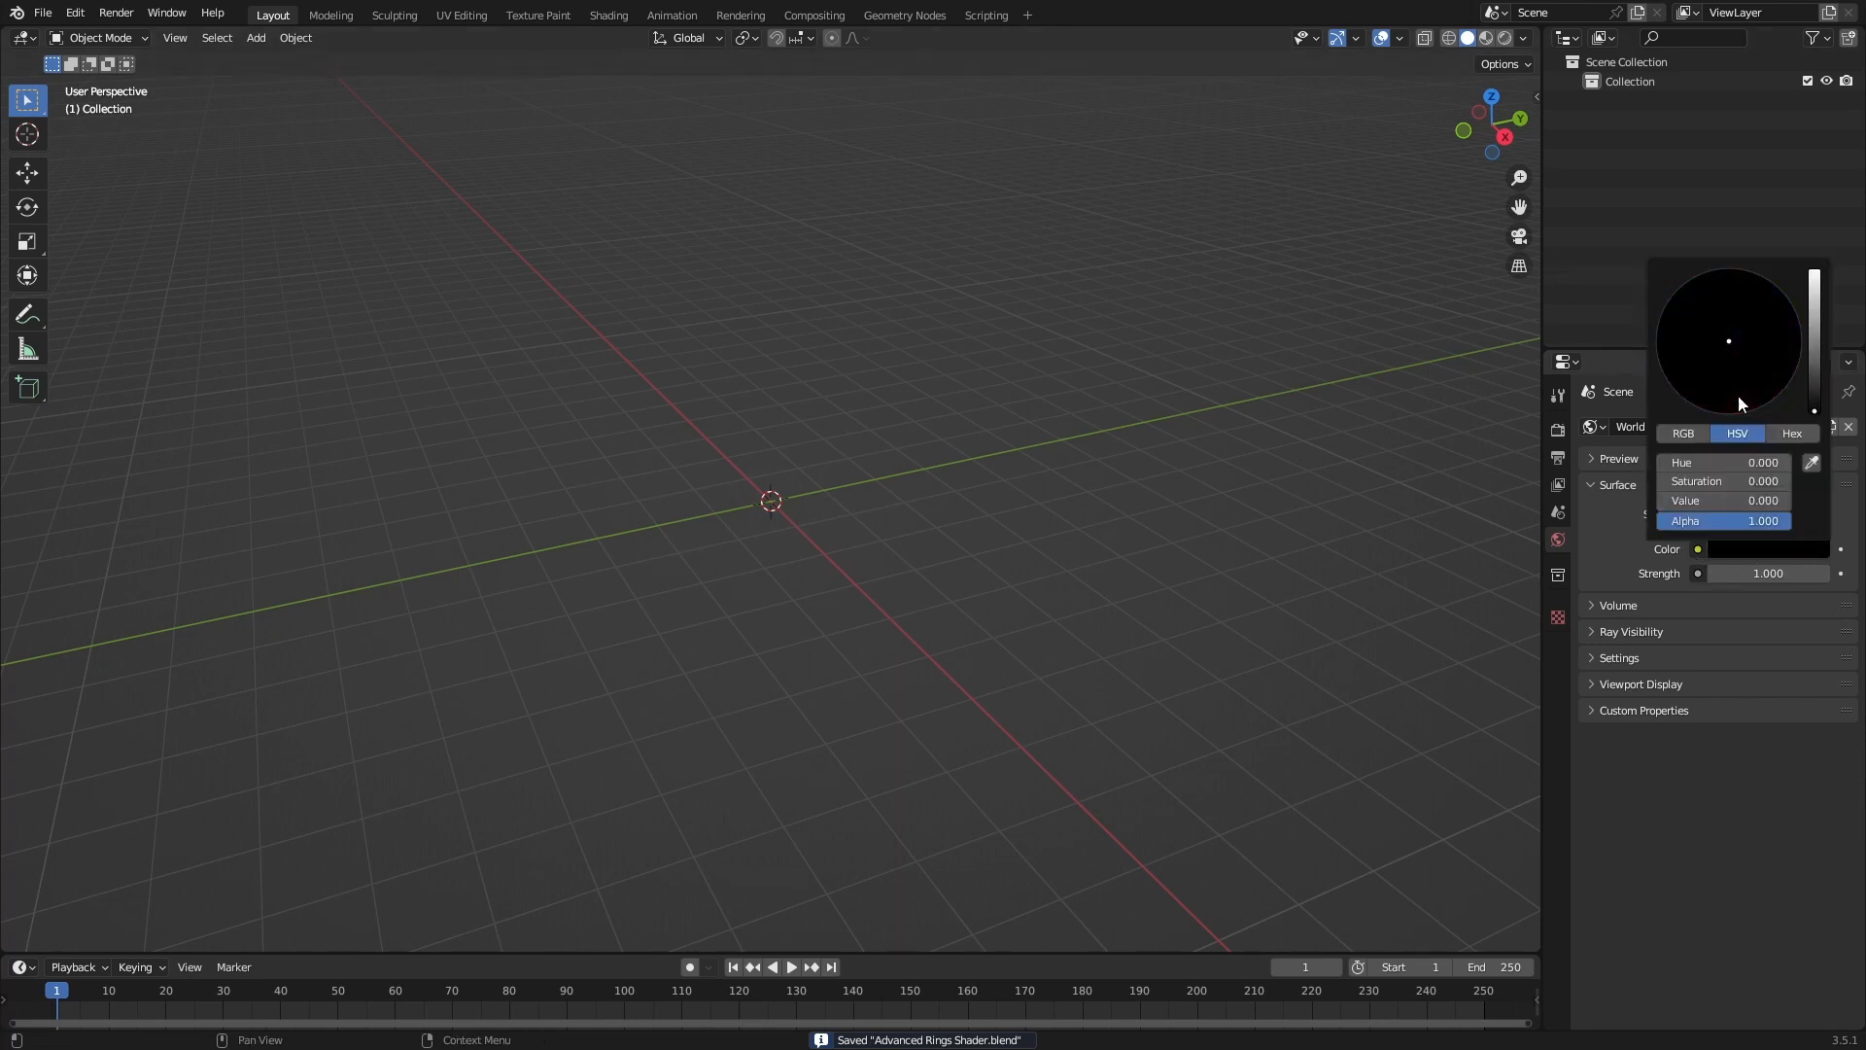
pyautogui.moveTo(1746, 574); pyautogui.dragTo(1653, 574)
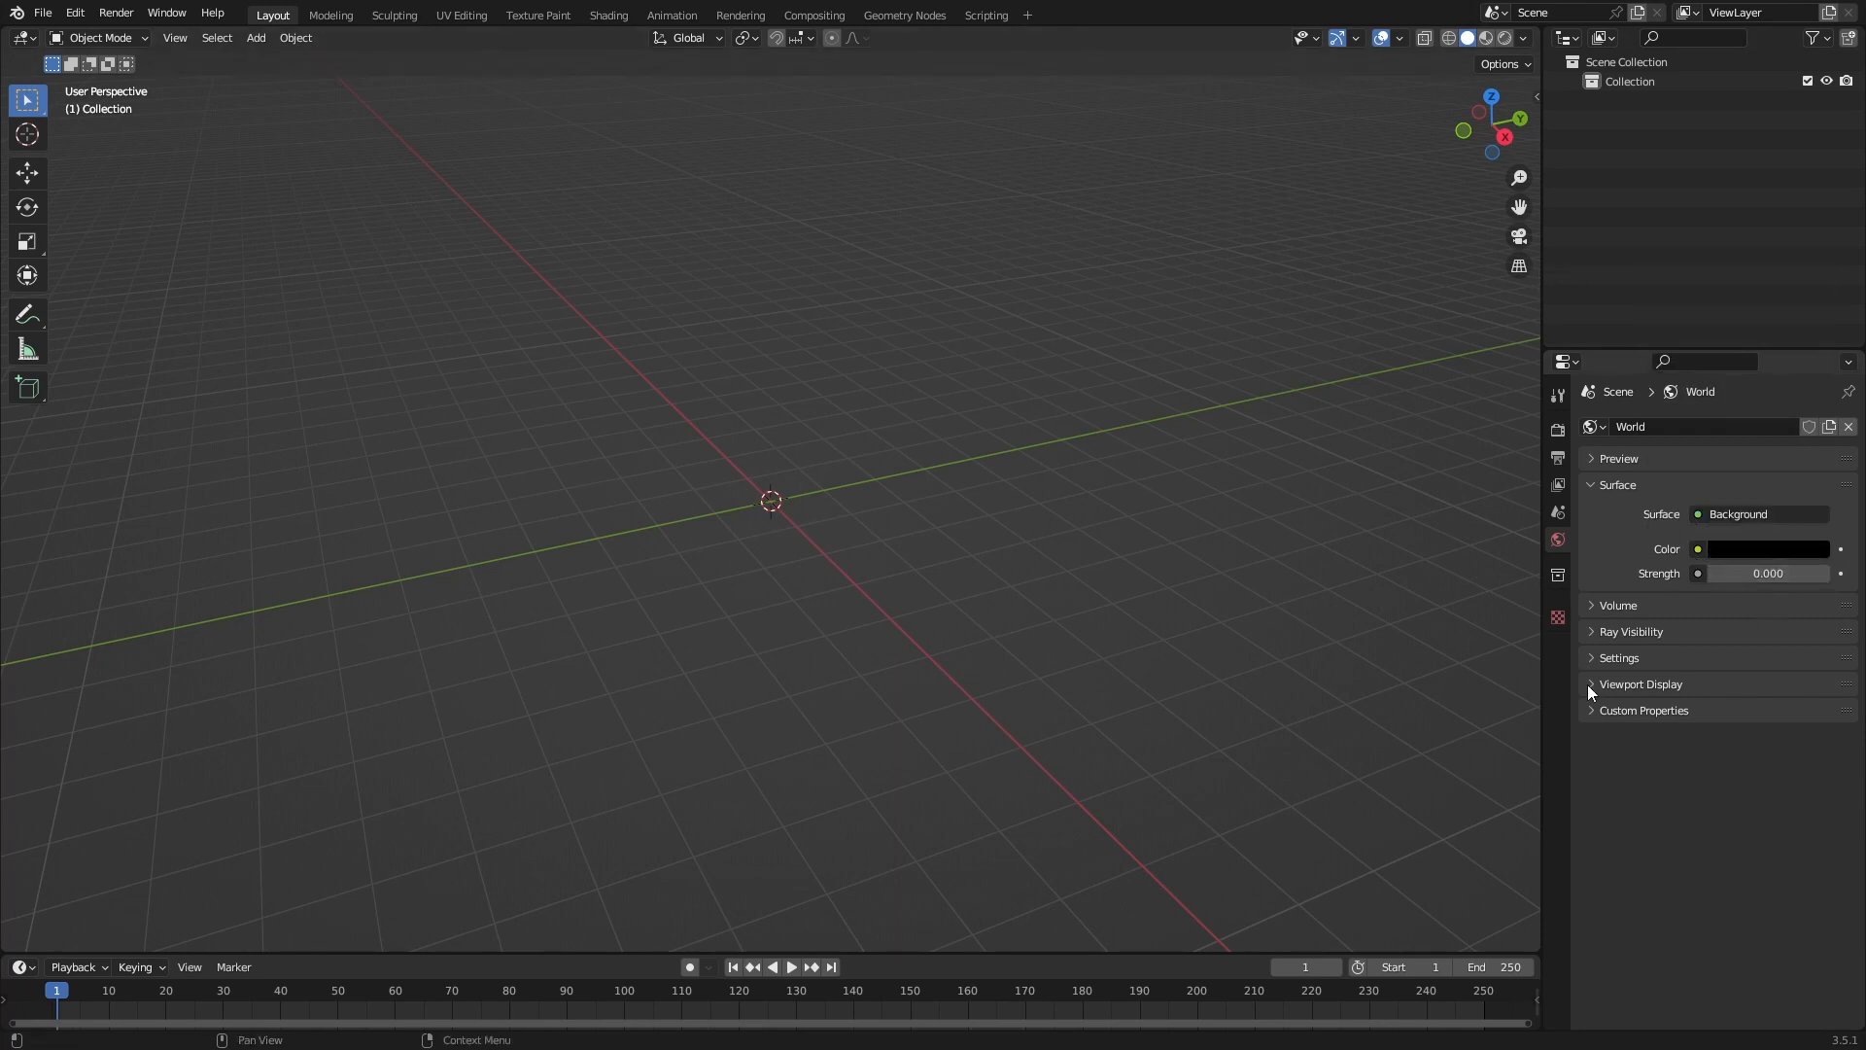
# Enable Render Region in the output format settings and return to the render settings.
pyautogui.click(1558, 457)
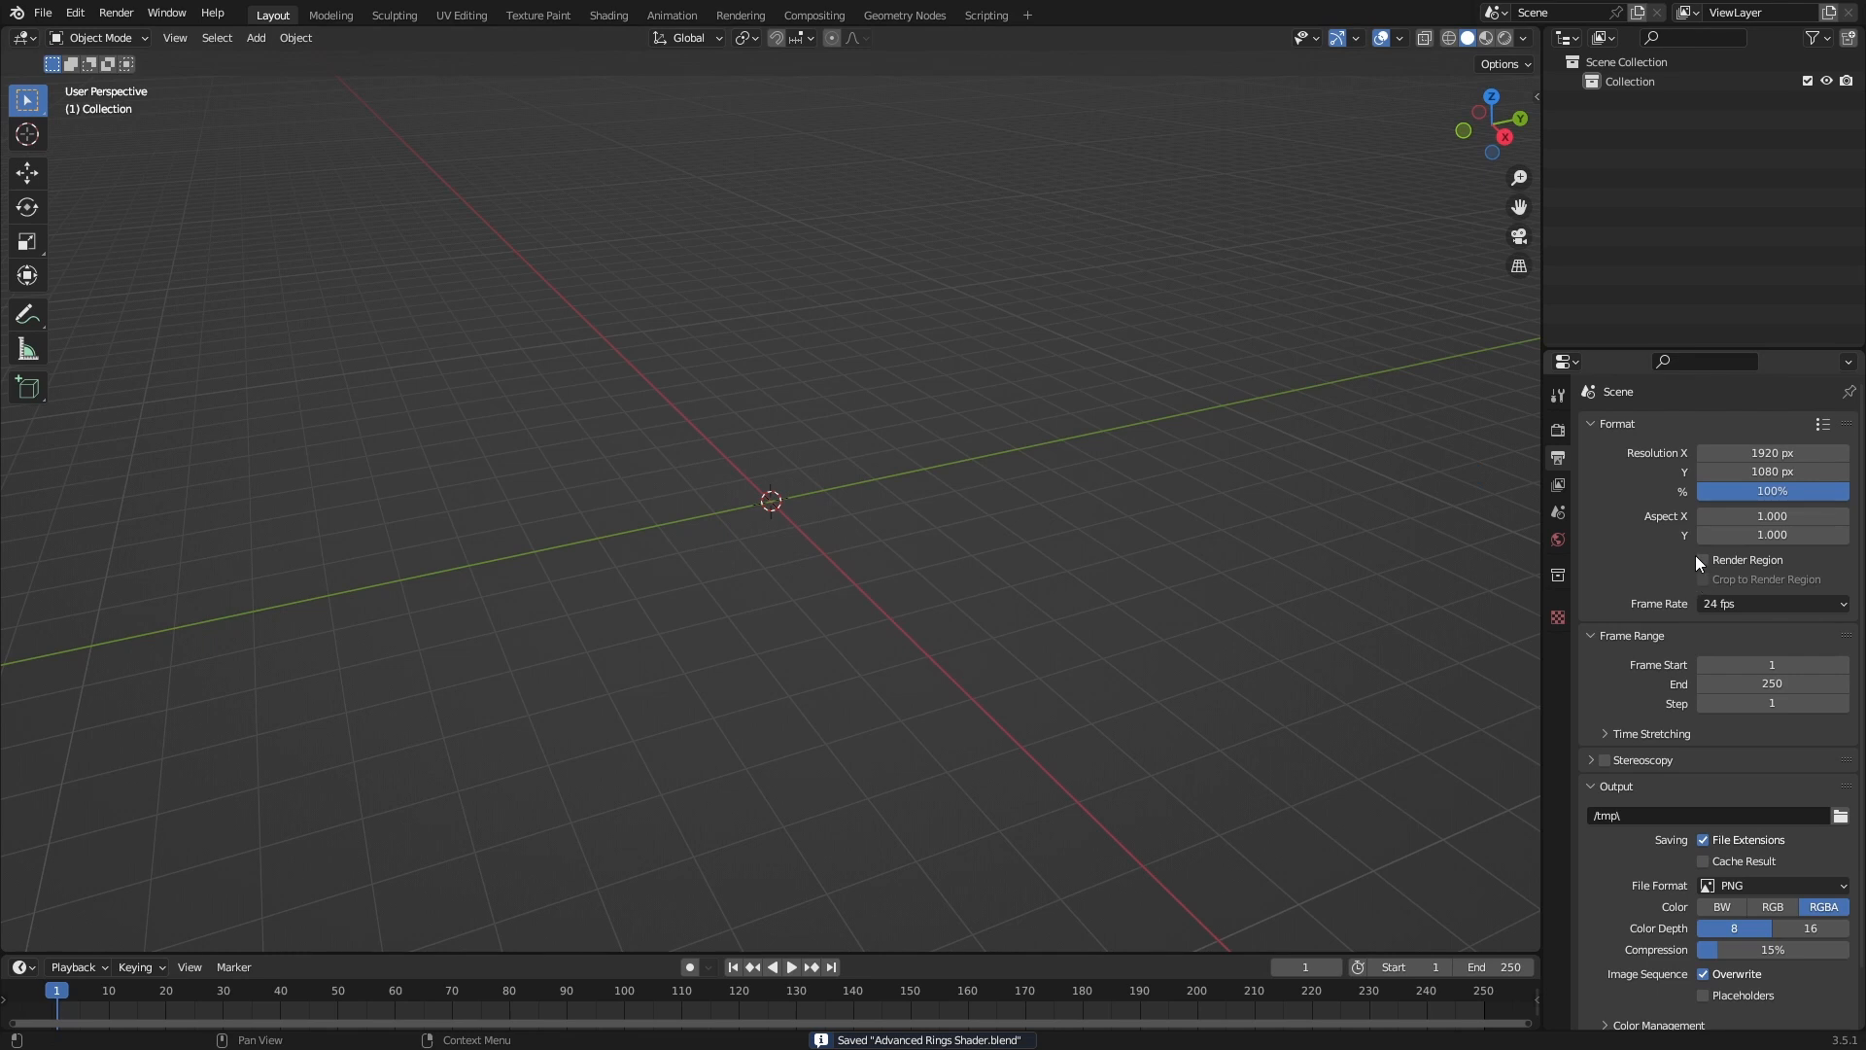
pyautogui.click(1703, 560)
pyautogui.click(1558, 429)
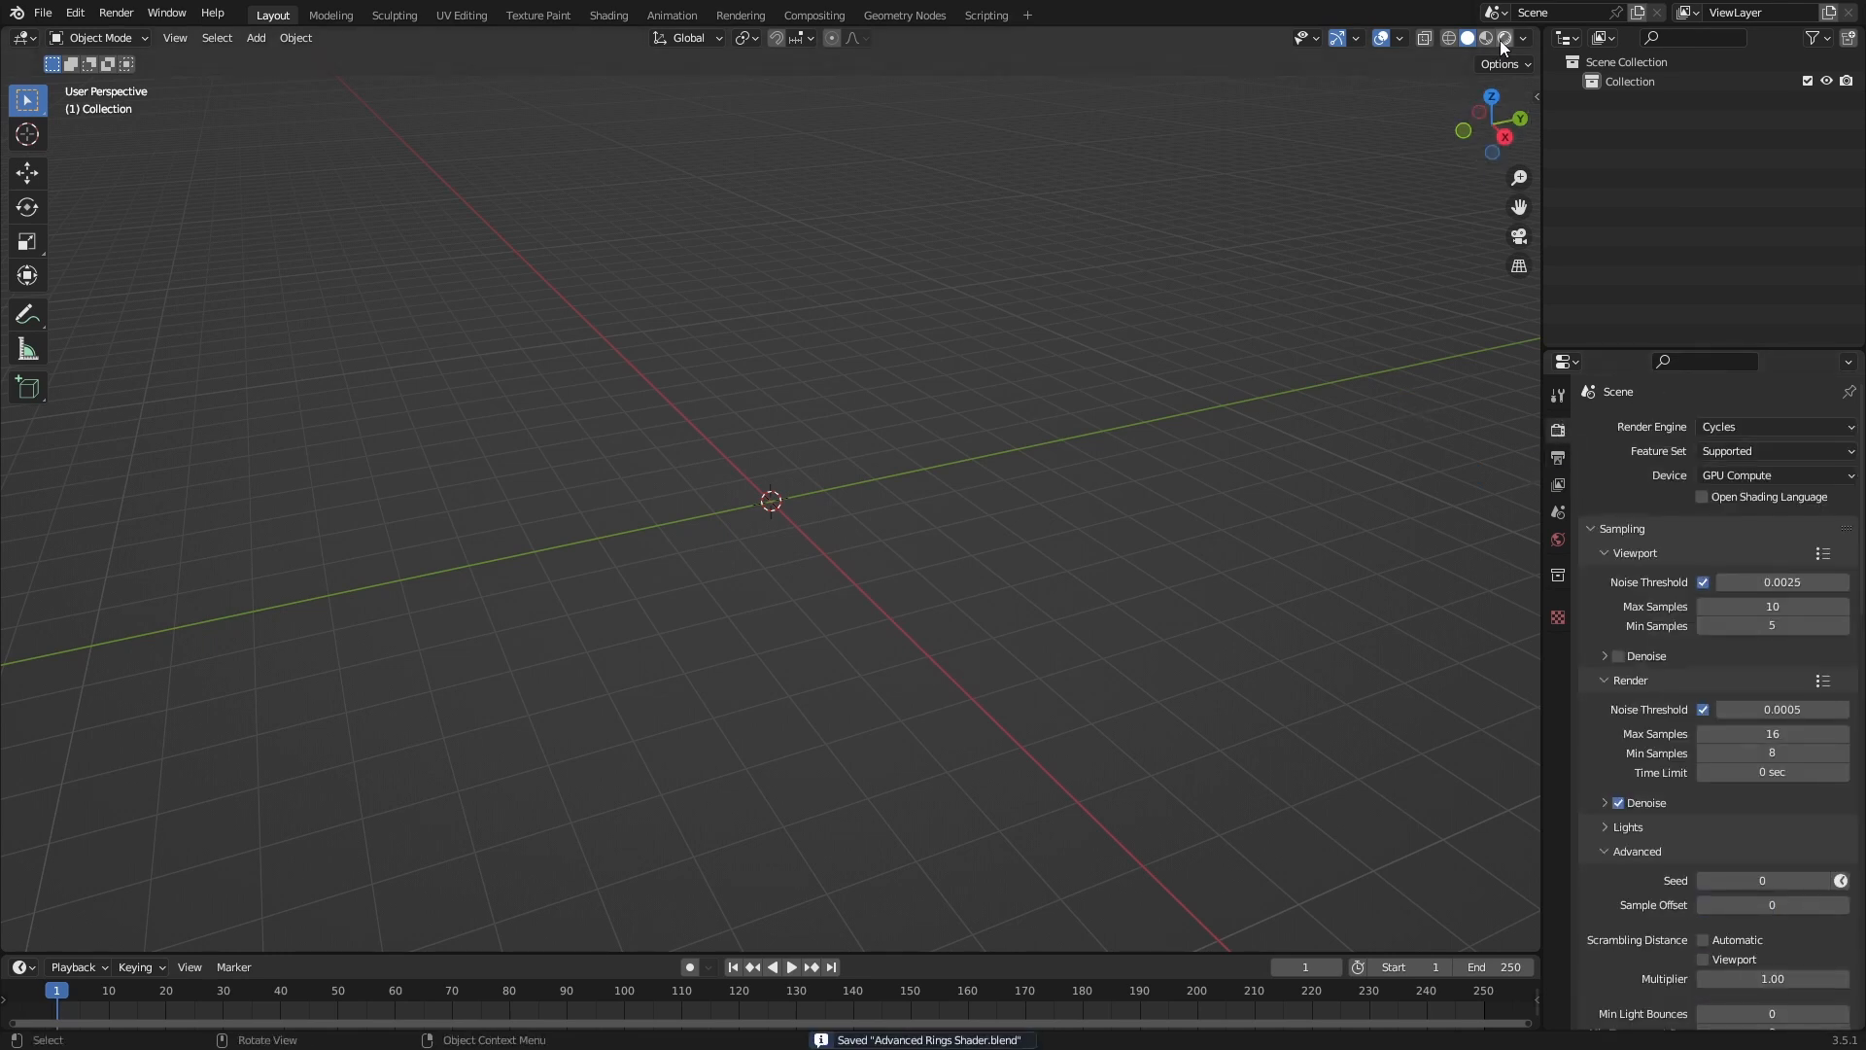
# Add a plane mesh at the scene origin and scale it uniformly by 3.
pyautogui.hotkey('shift', 'a')
pyautogui.click(1161, 439)
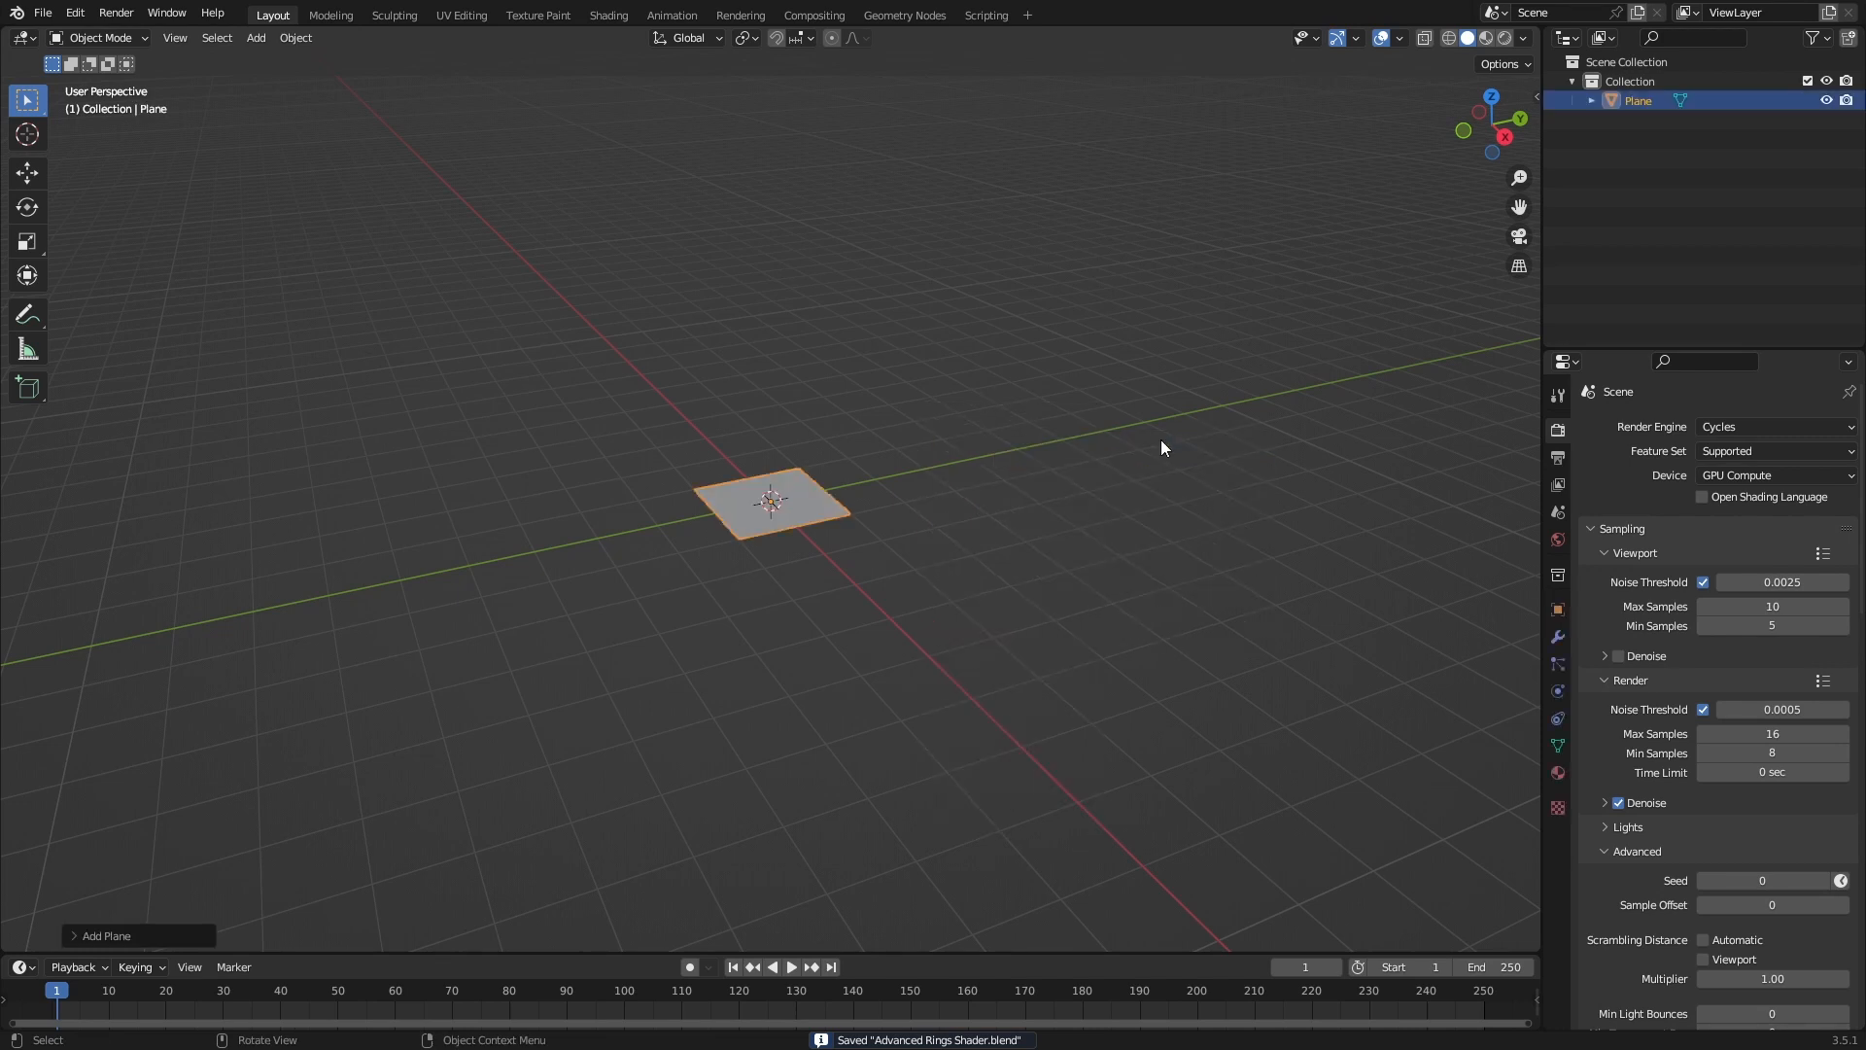
pyautogui.scroll(4, 1161, 440)
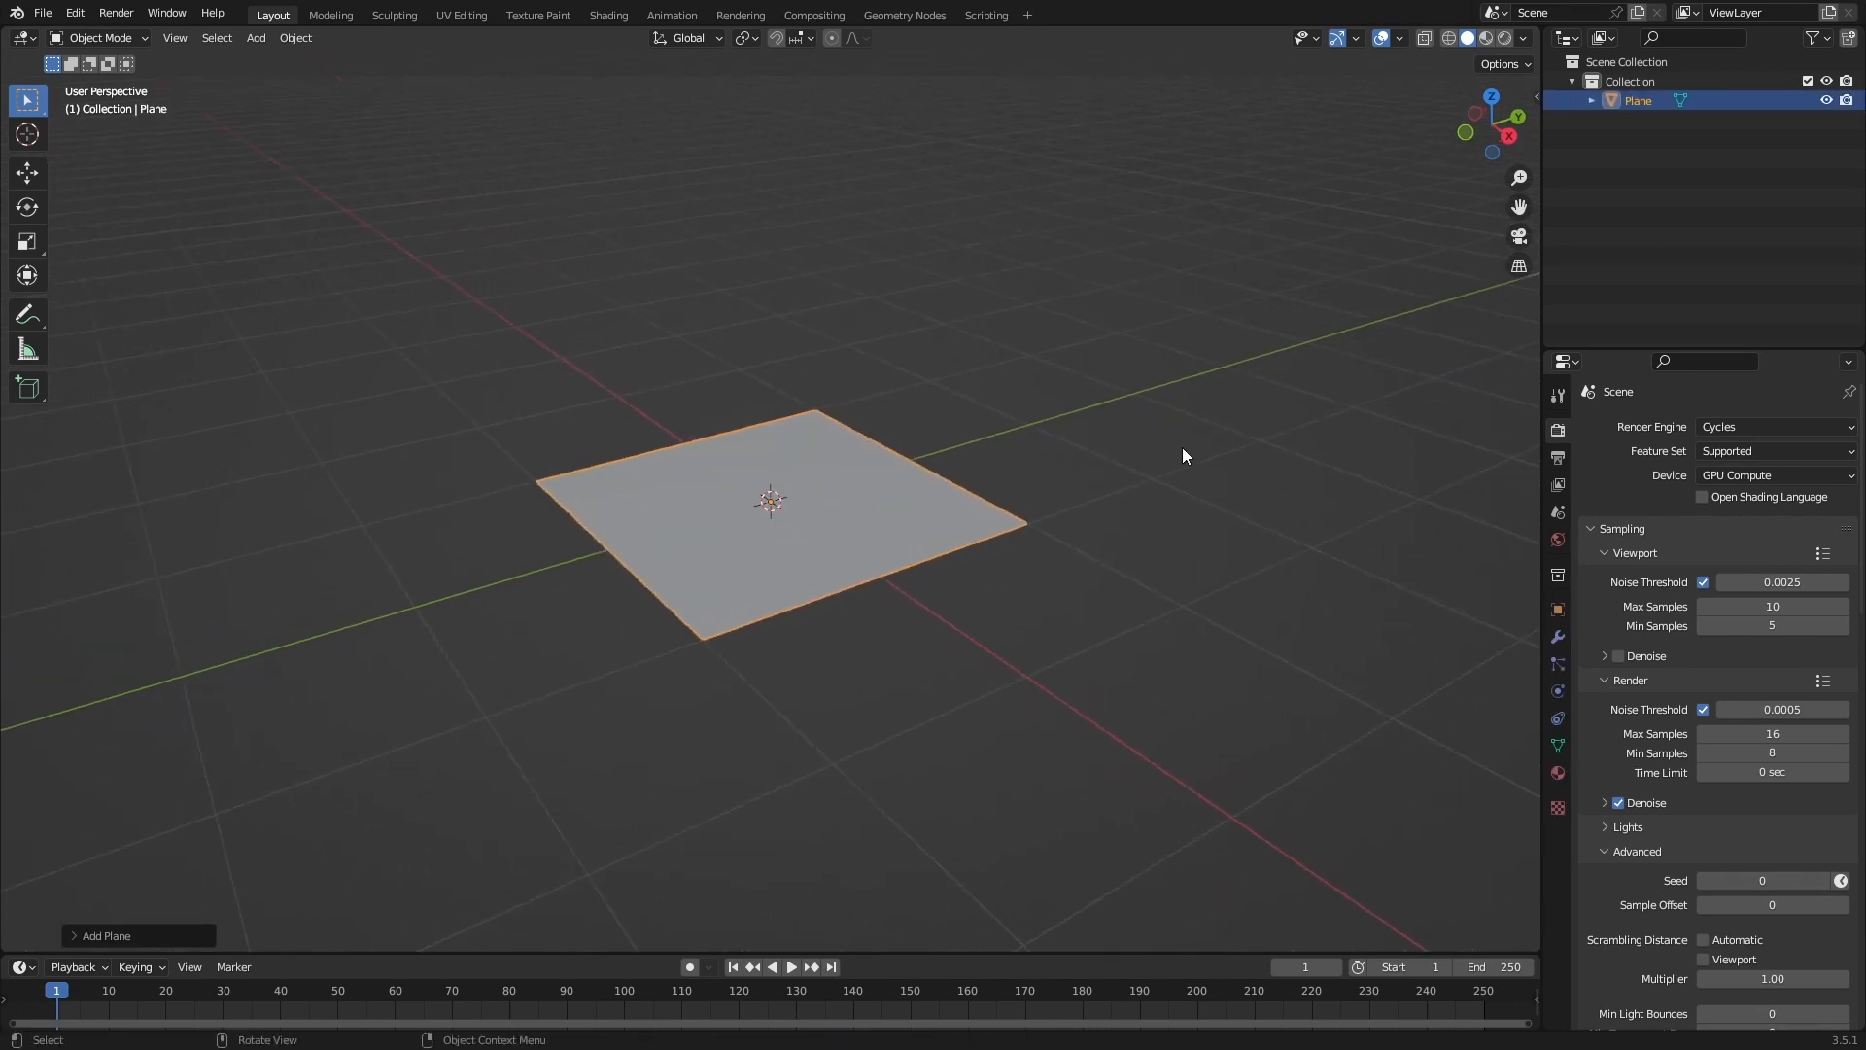
pyautogui.moveTo(1161, 439); pyautogui.dragTo(1182, 447, button='middle')
pyautogui.press('s')
pyautogui.press('3')
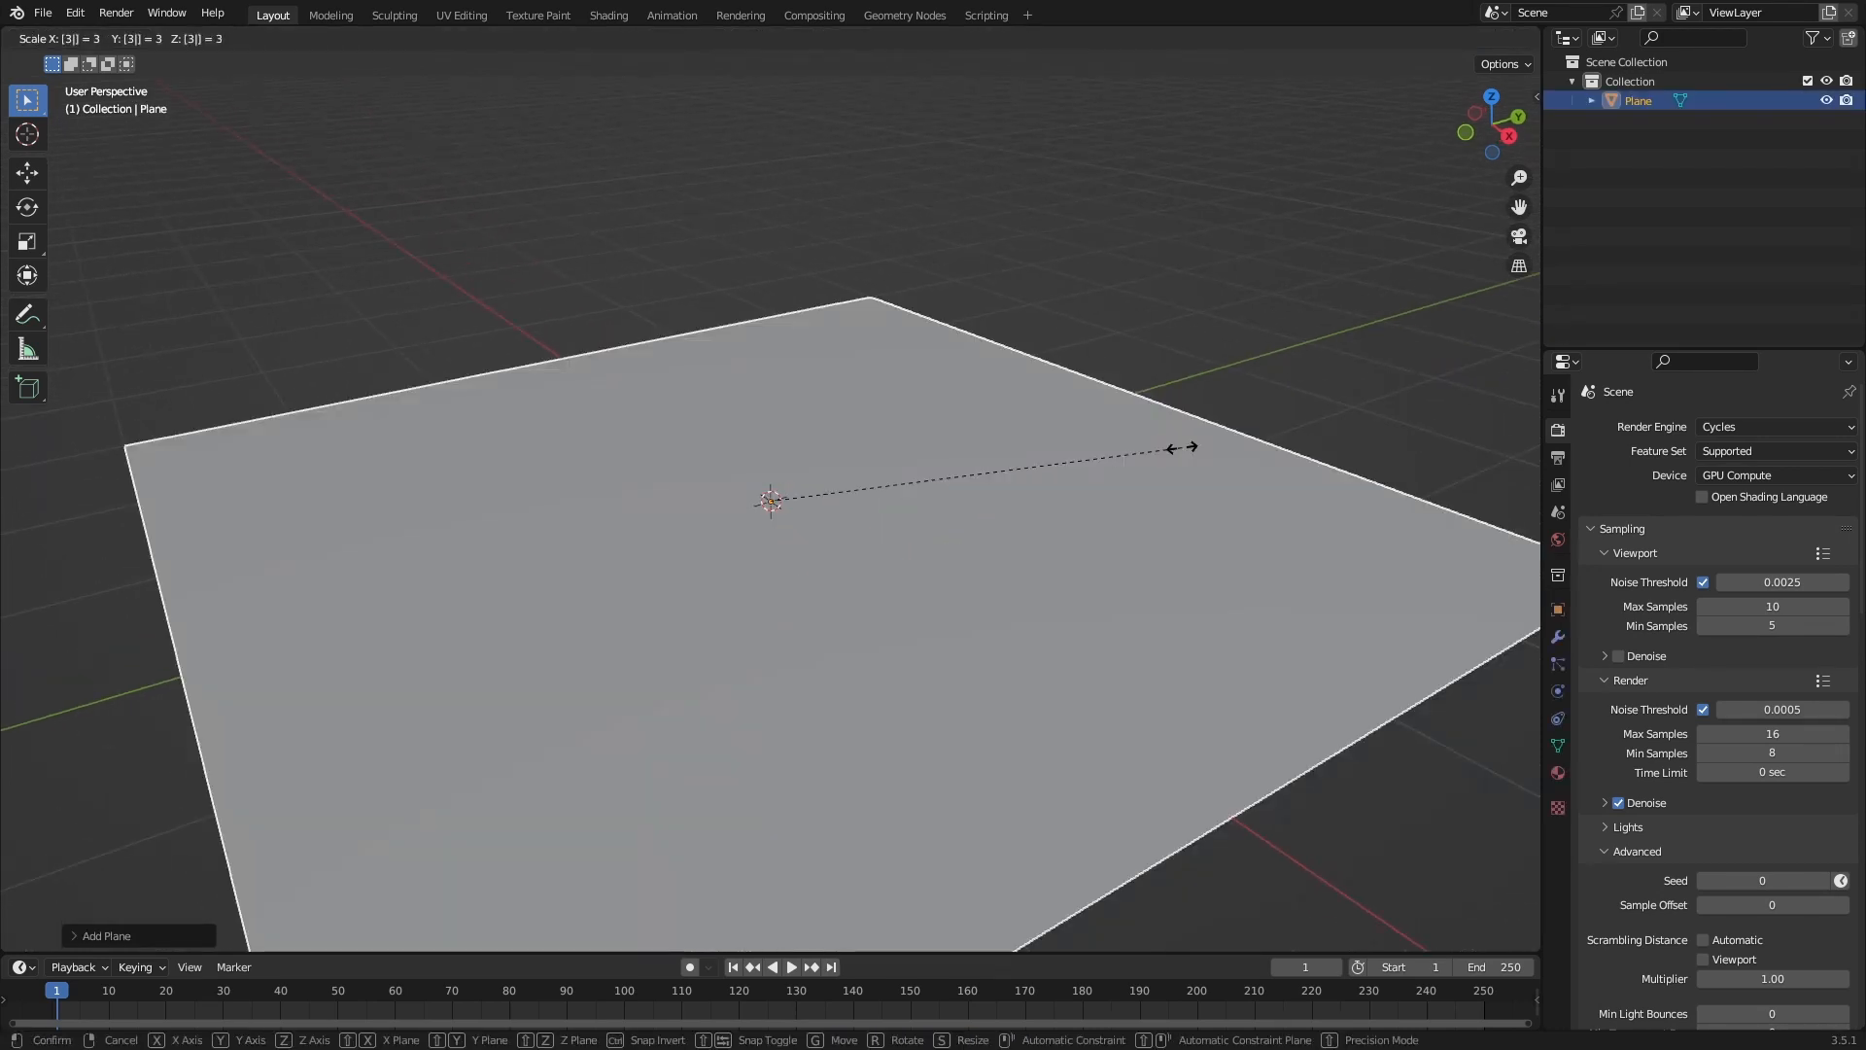
pyautogui.press('Return')
# Apply all transforms to the scaled plane and save the file.
pyautogui.press('n')
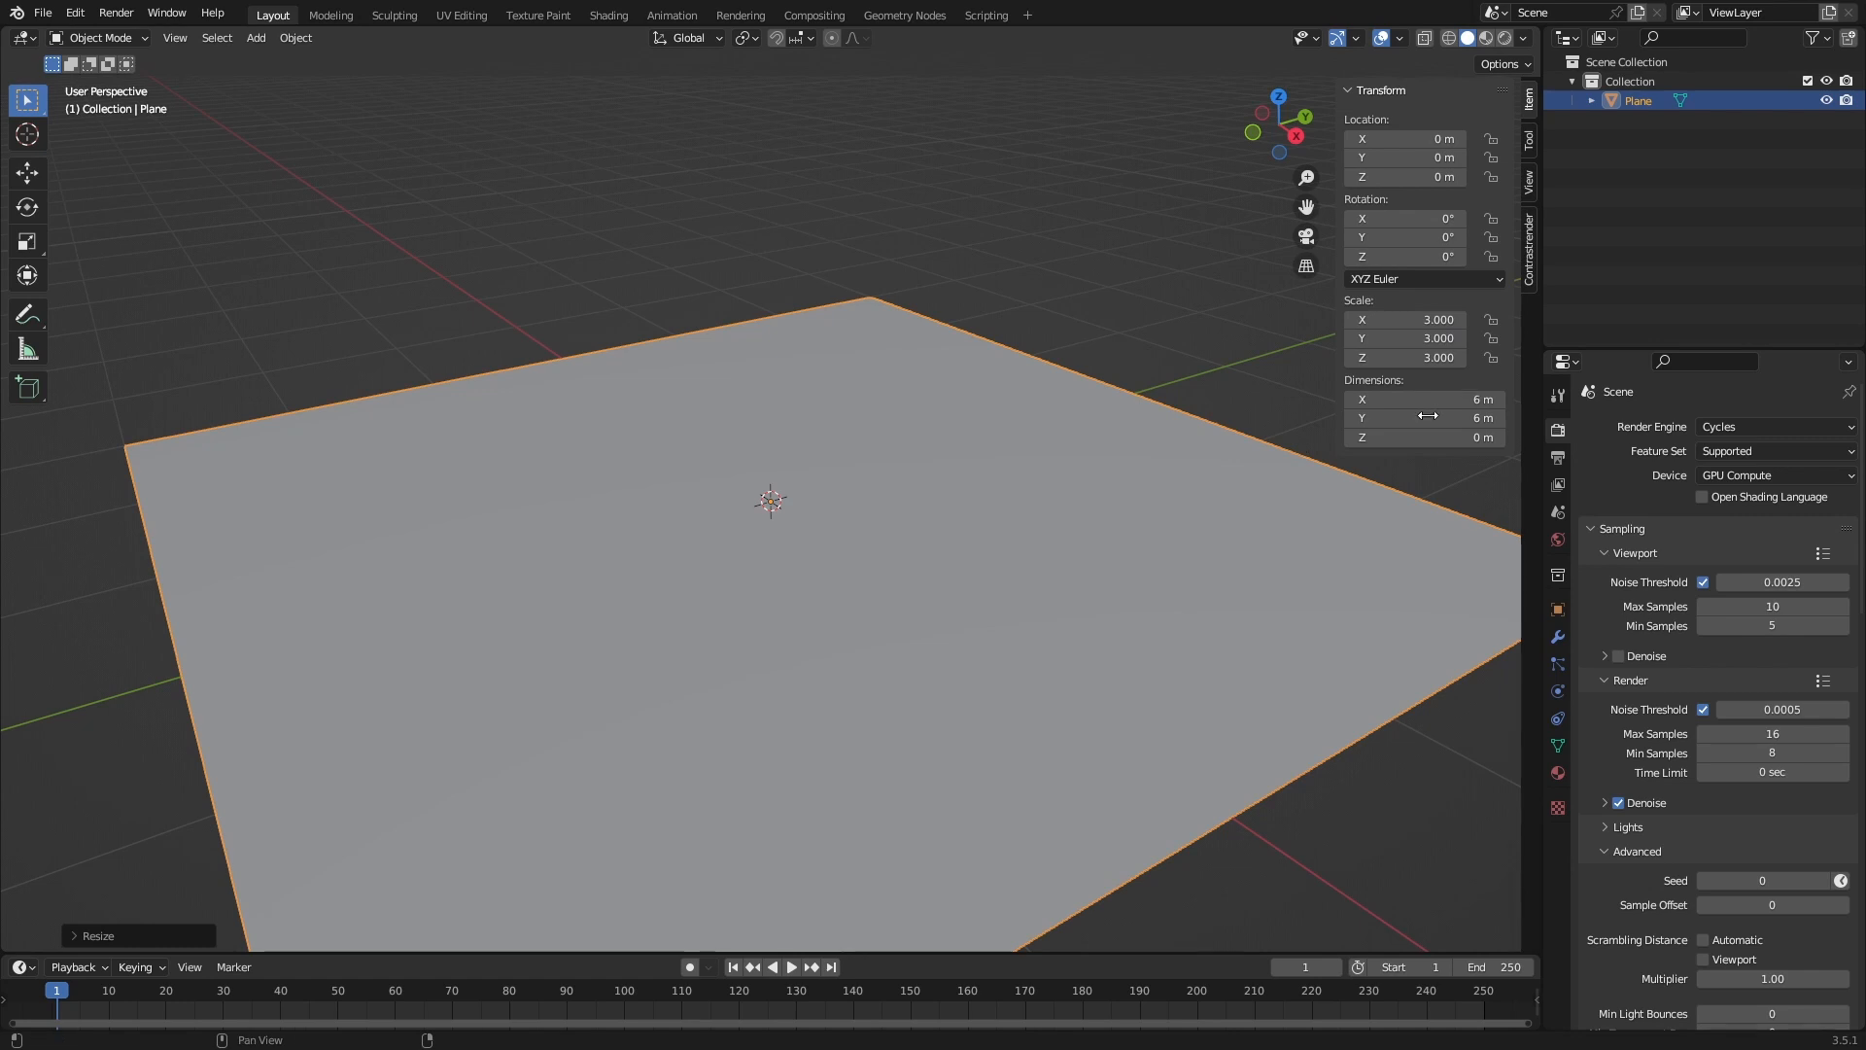
pyautogui.scroll(-2, 994, 514)
pyautogui.hotkey('ctrl', 'a')
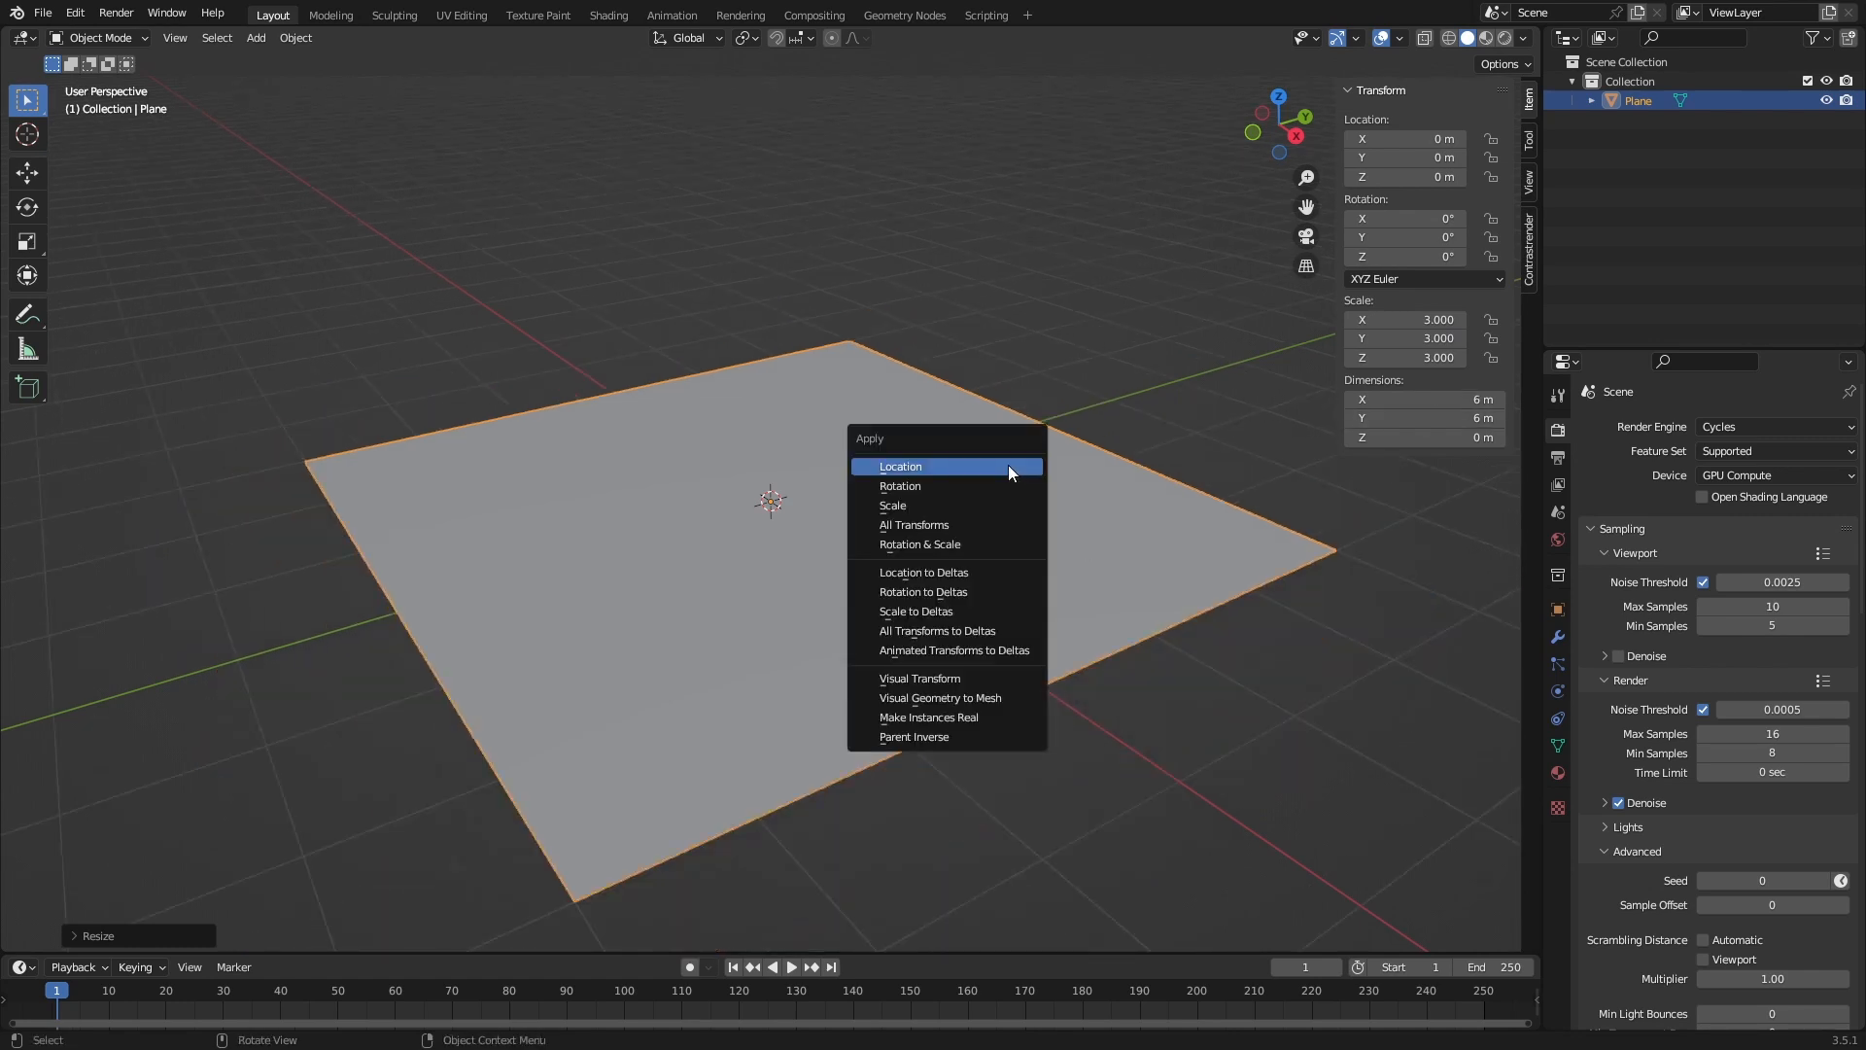
pyautogui.click(953, 525)
pyautogui.hotkey('ctrl', 's')
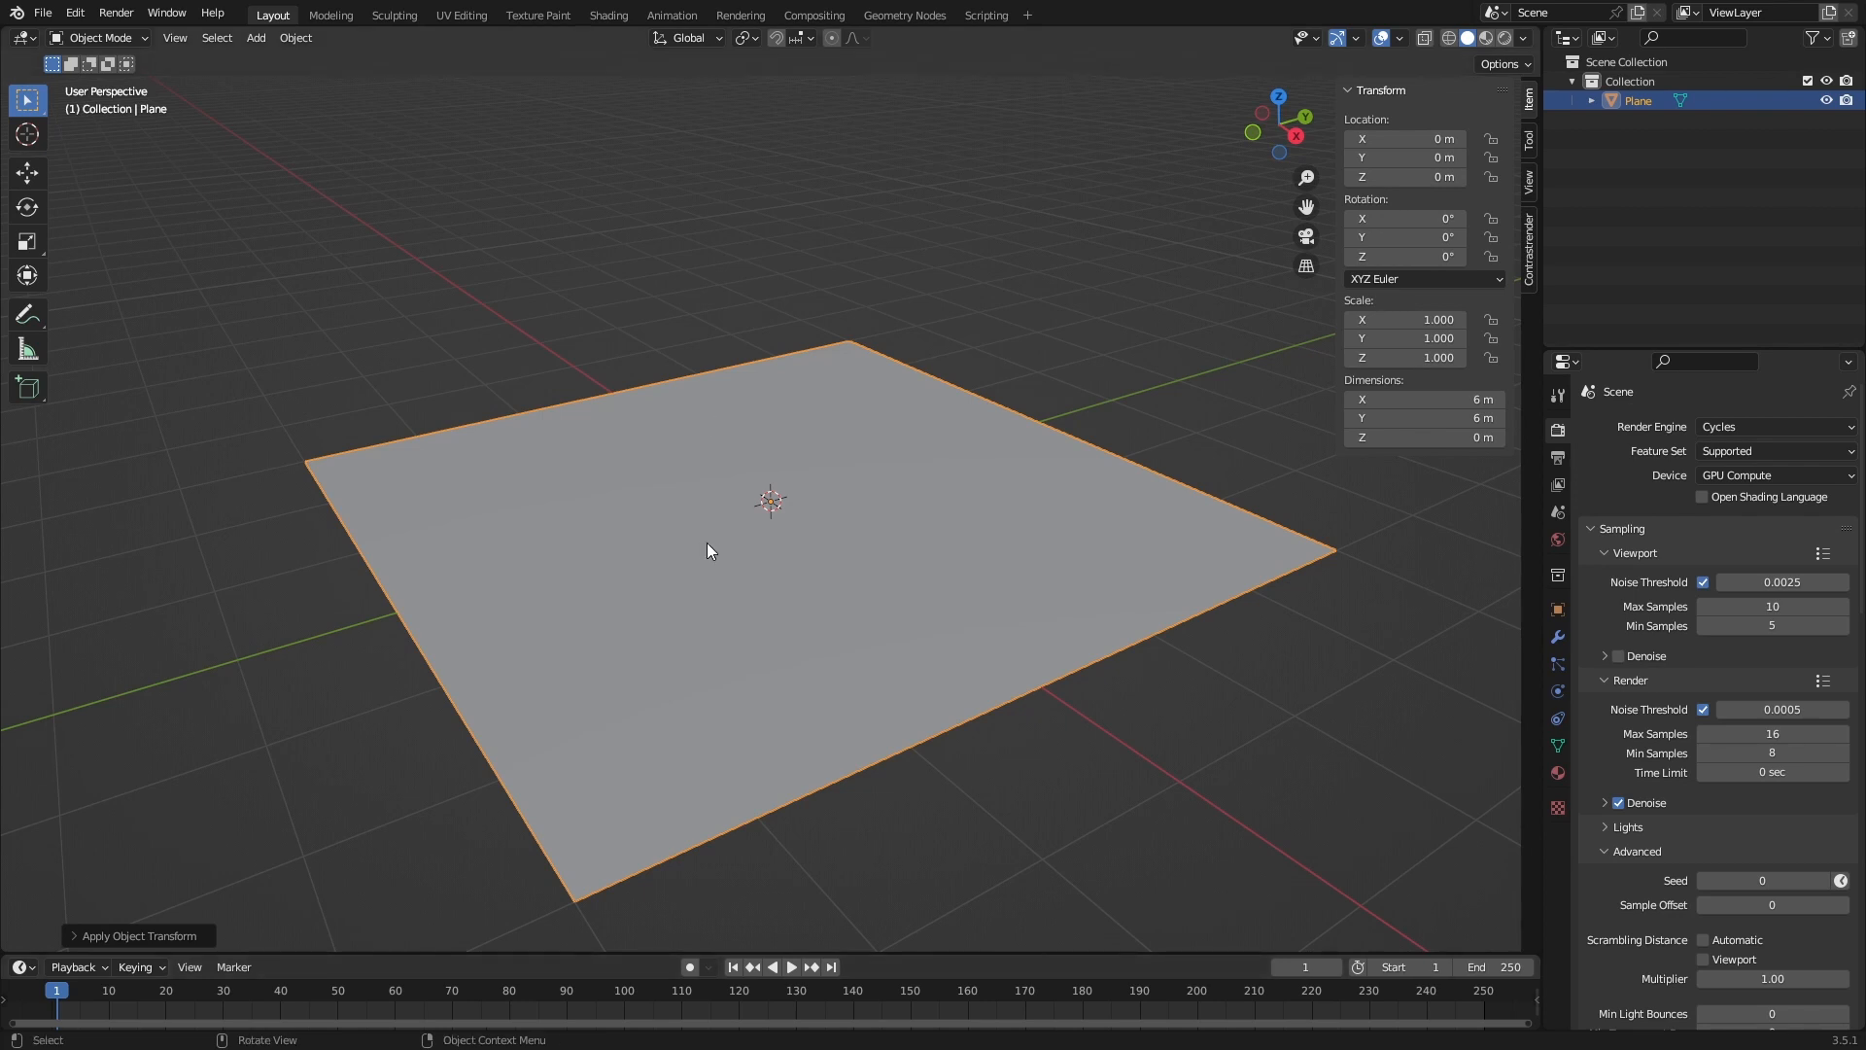
pyautogui.hotkey('ctrl', 's')
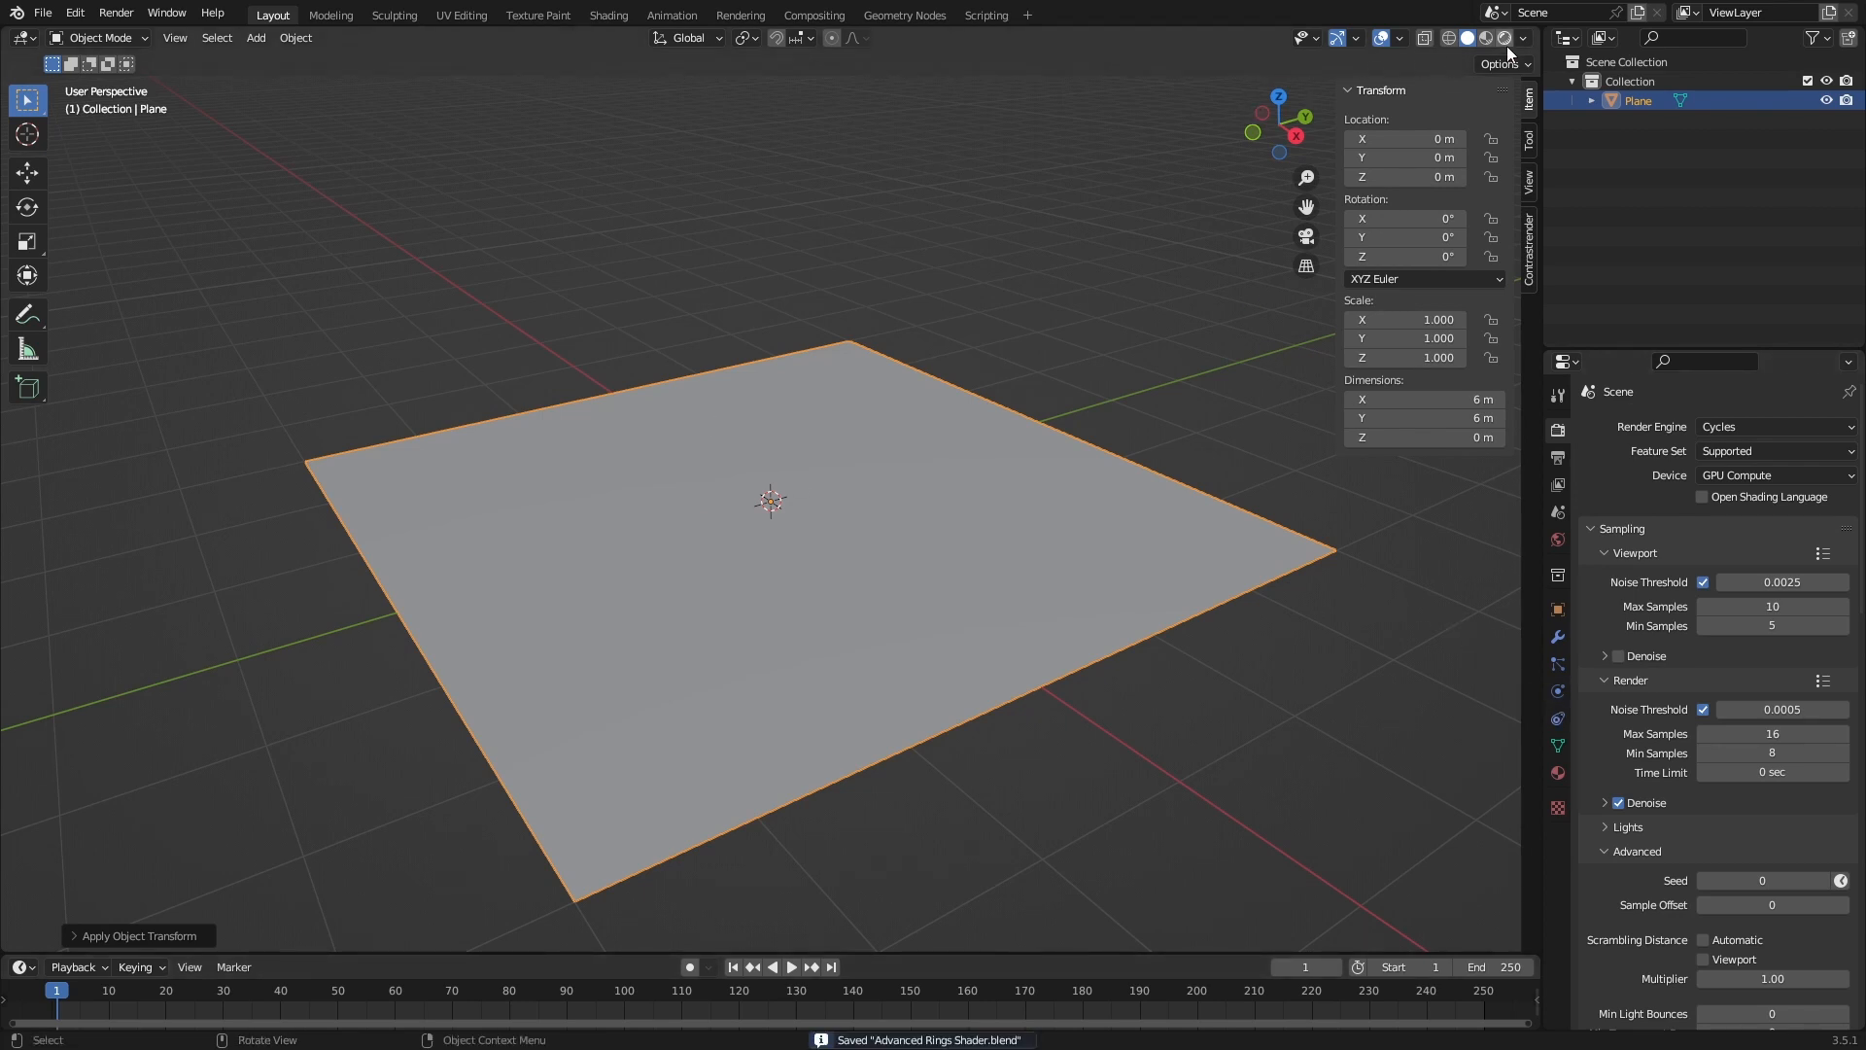
# Add a sun light to the scene and set its strength to 25.
pyautogui.hotkey('shift', 'a')
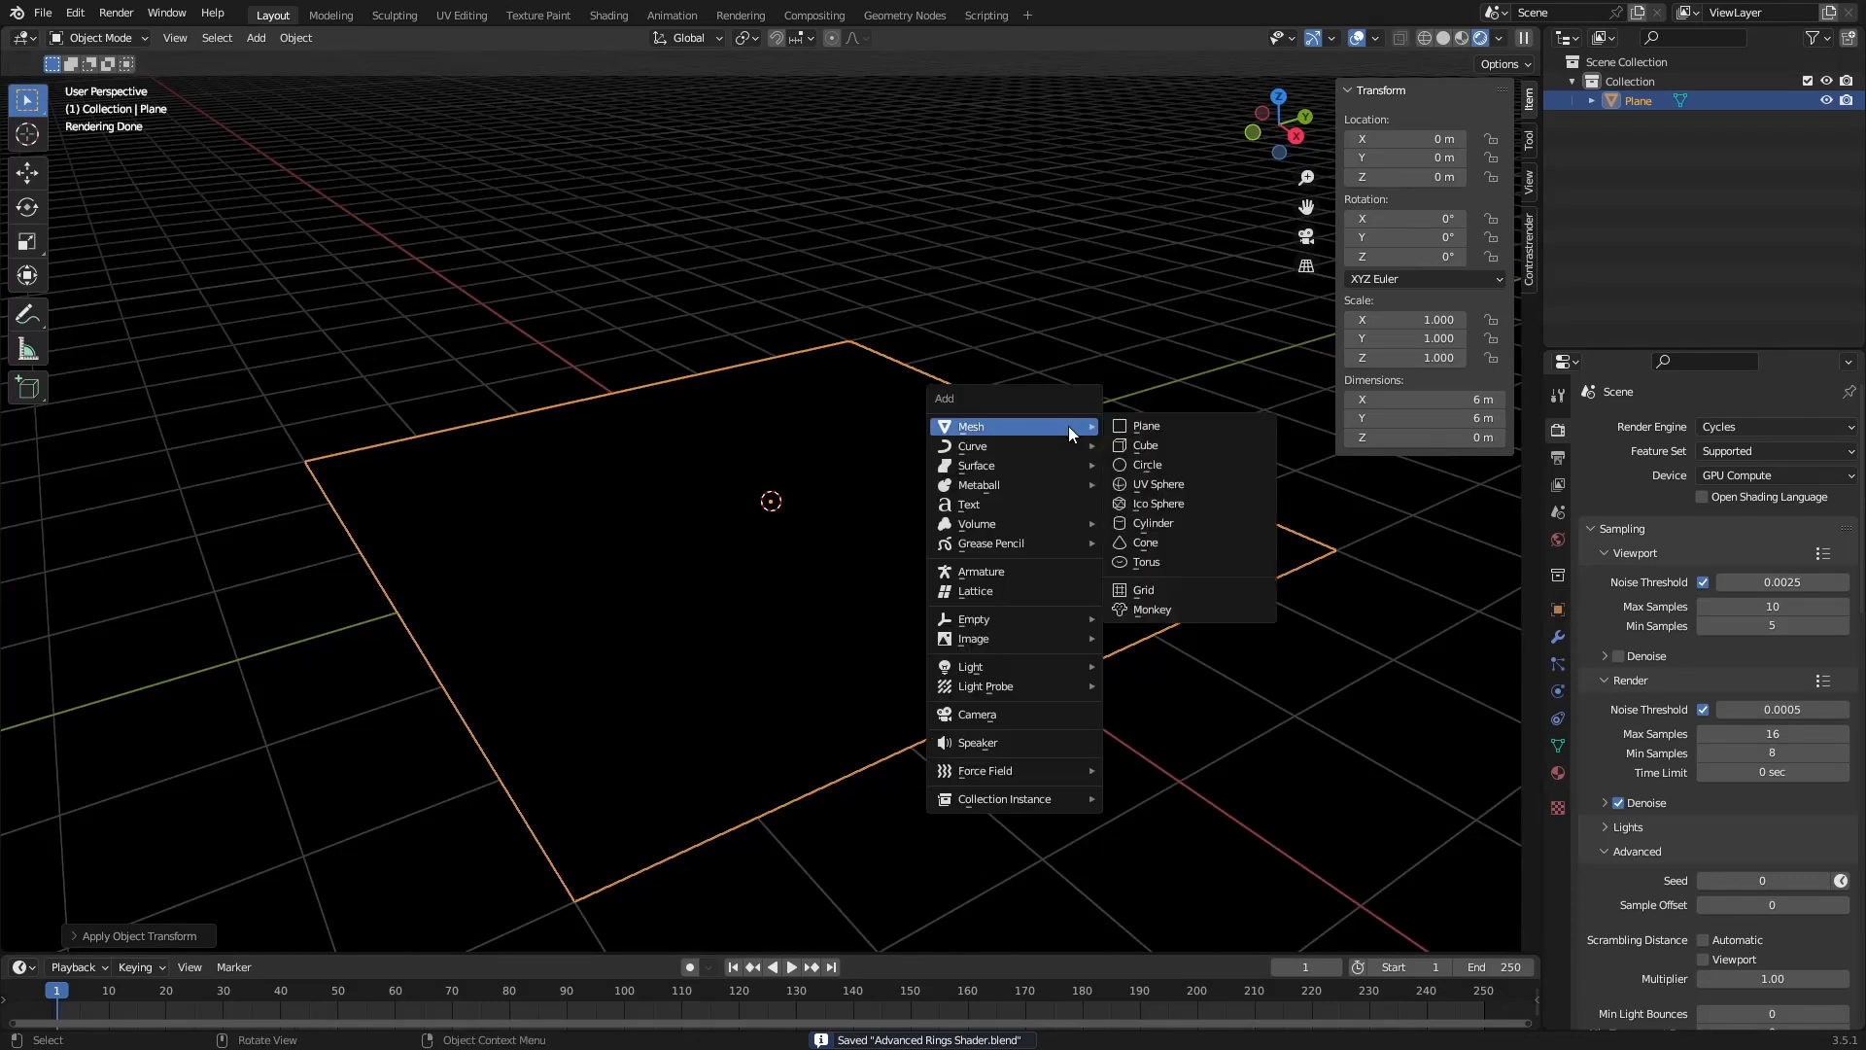
pyautogui.moveTo(984, 666)
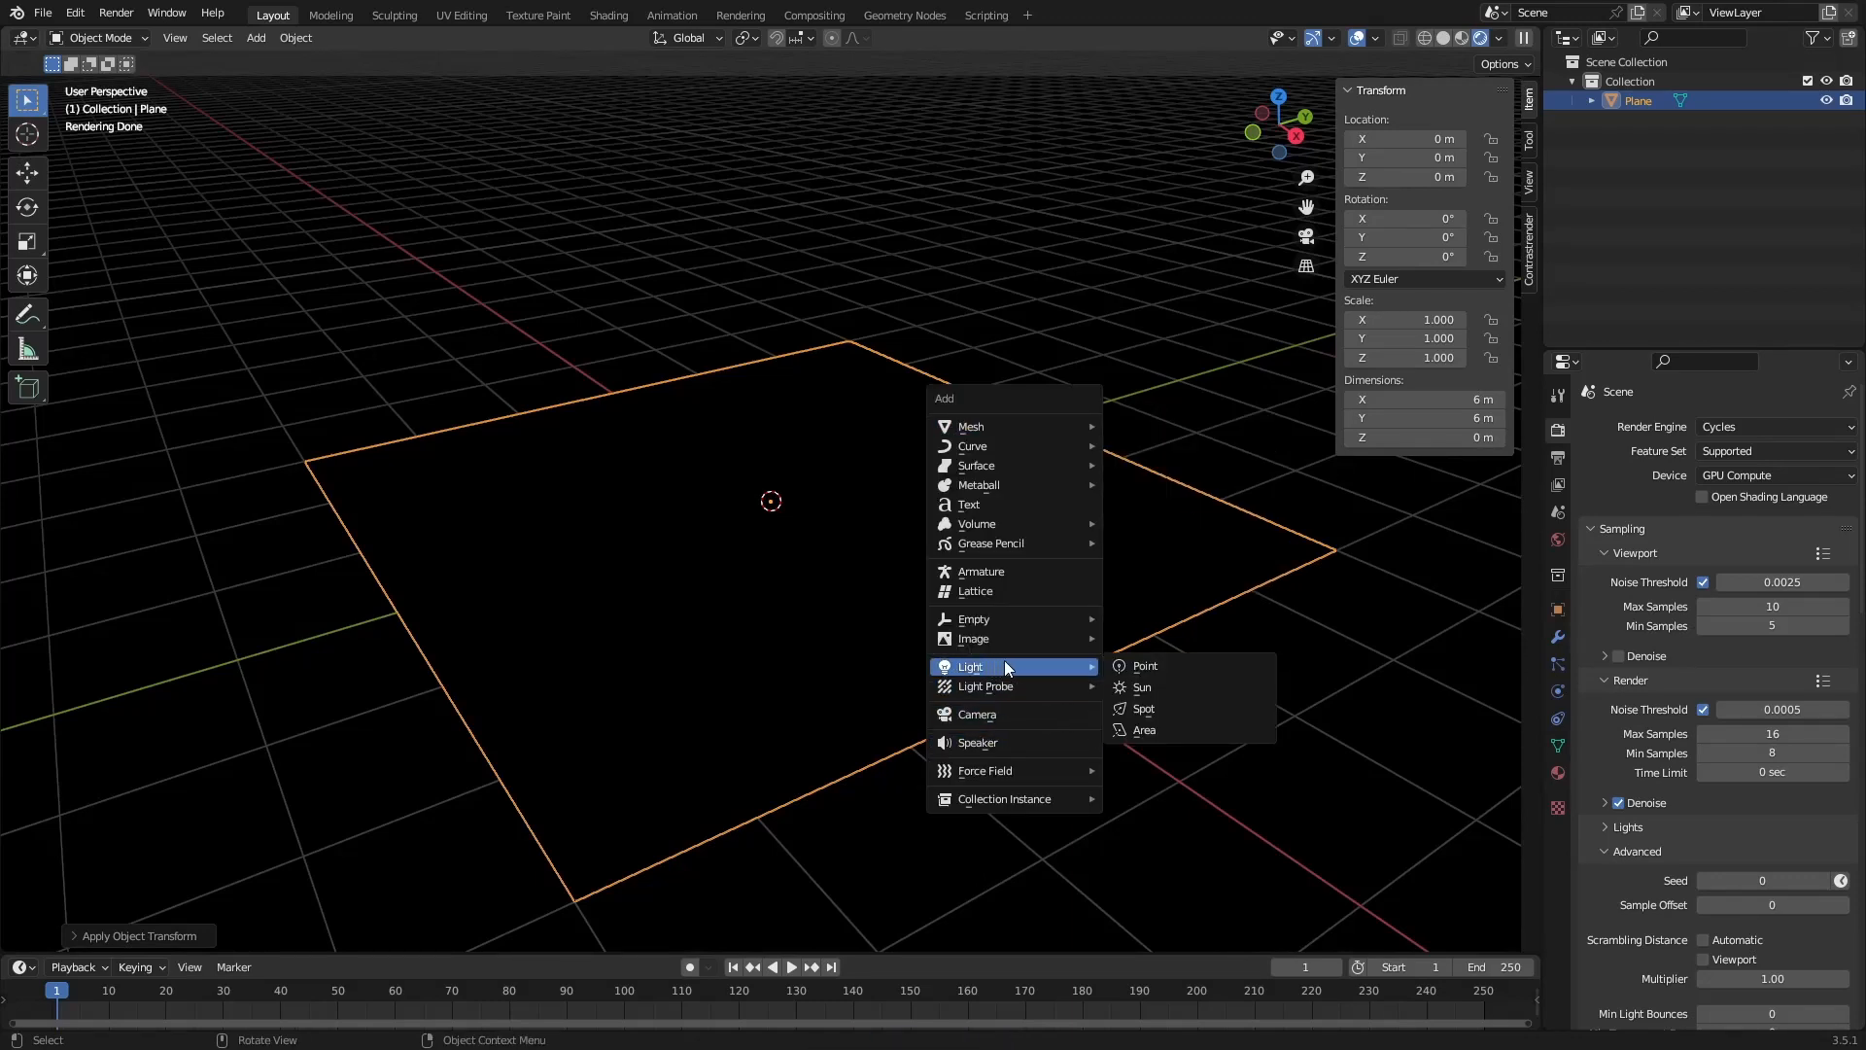
pyautogui.click(1157, 684)
pyautogui.click(1558, 691)
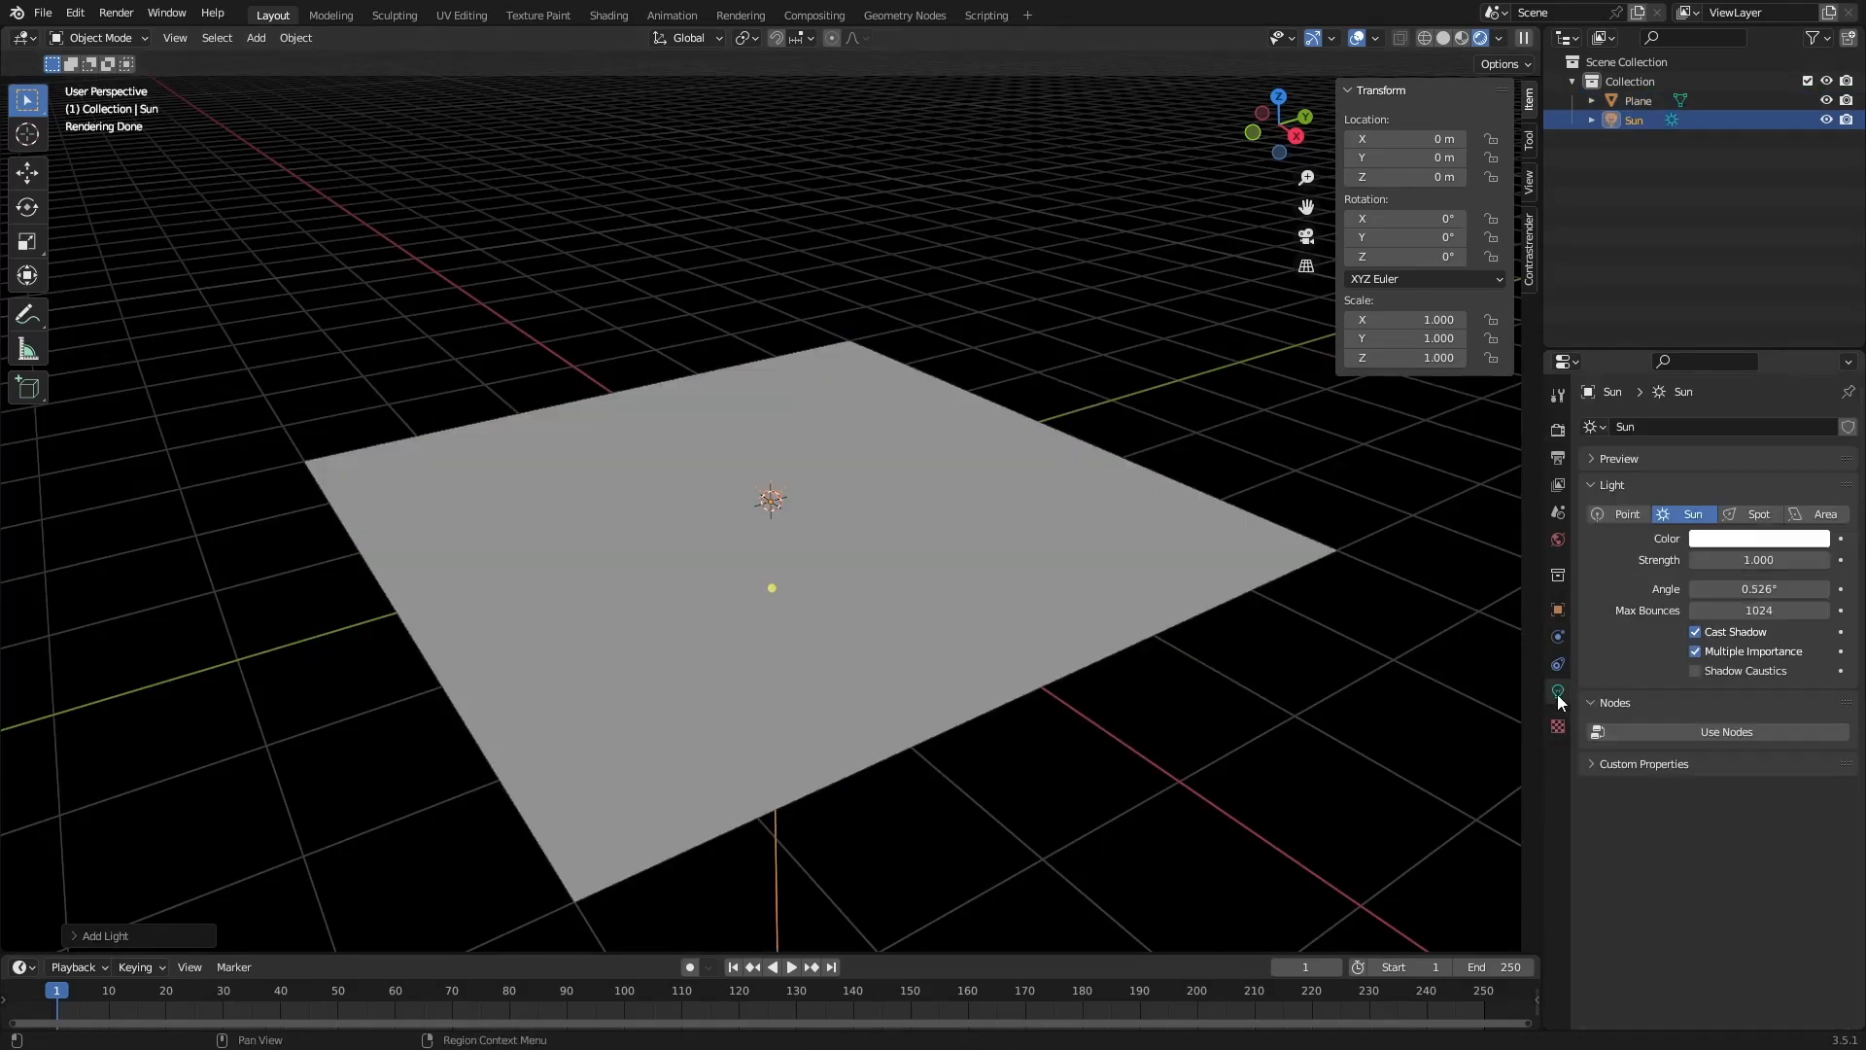
pyautogui.click(1759, 561)
pyautogui.write('25')
pyautogui.press('Return')
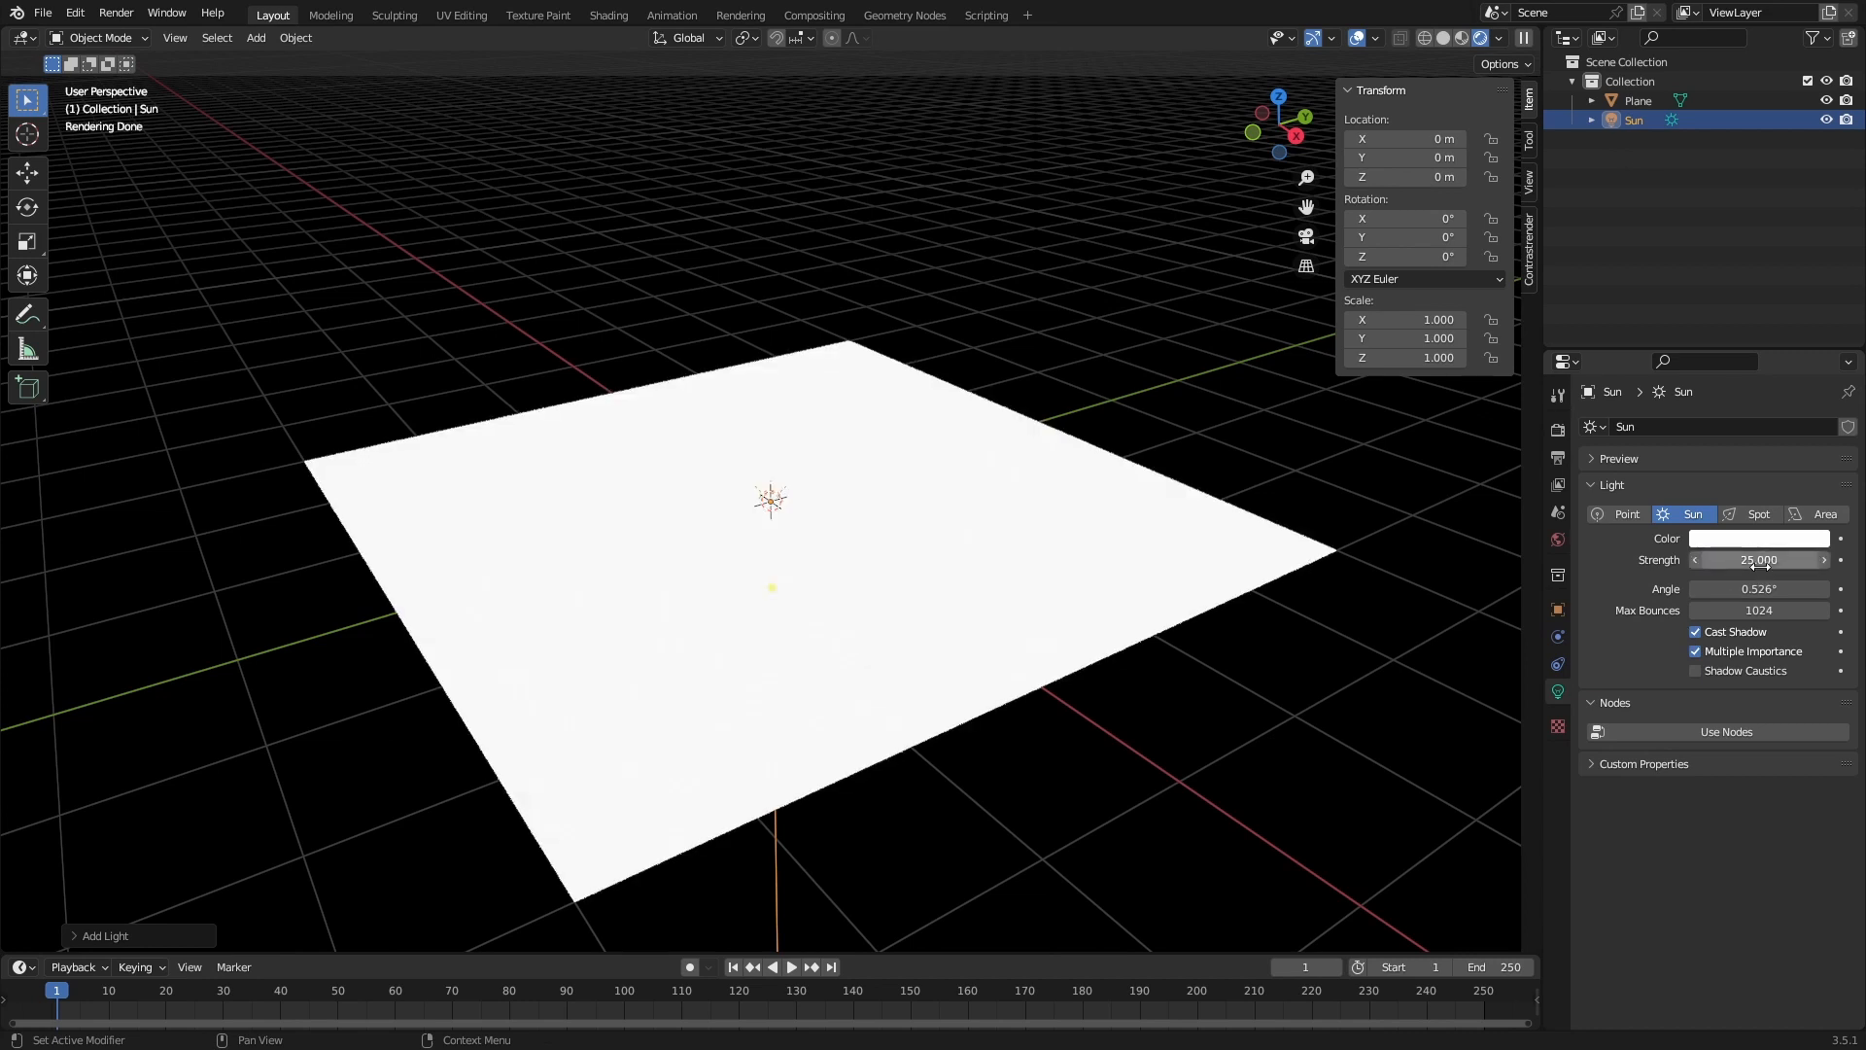
# Set the sun light's angle to 0.5° and its max bounces to 256, saving the file.
pyautogui.click(1760, 589)
pyautogui.write('0.5')
pyautogui.press('Return')
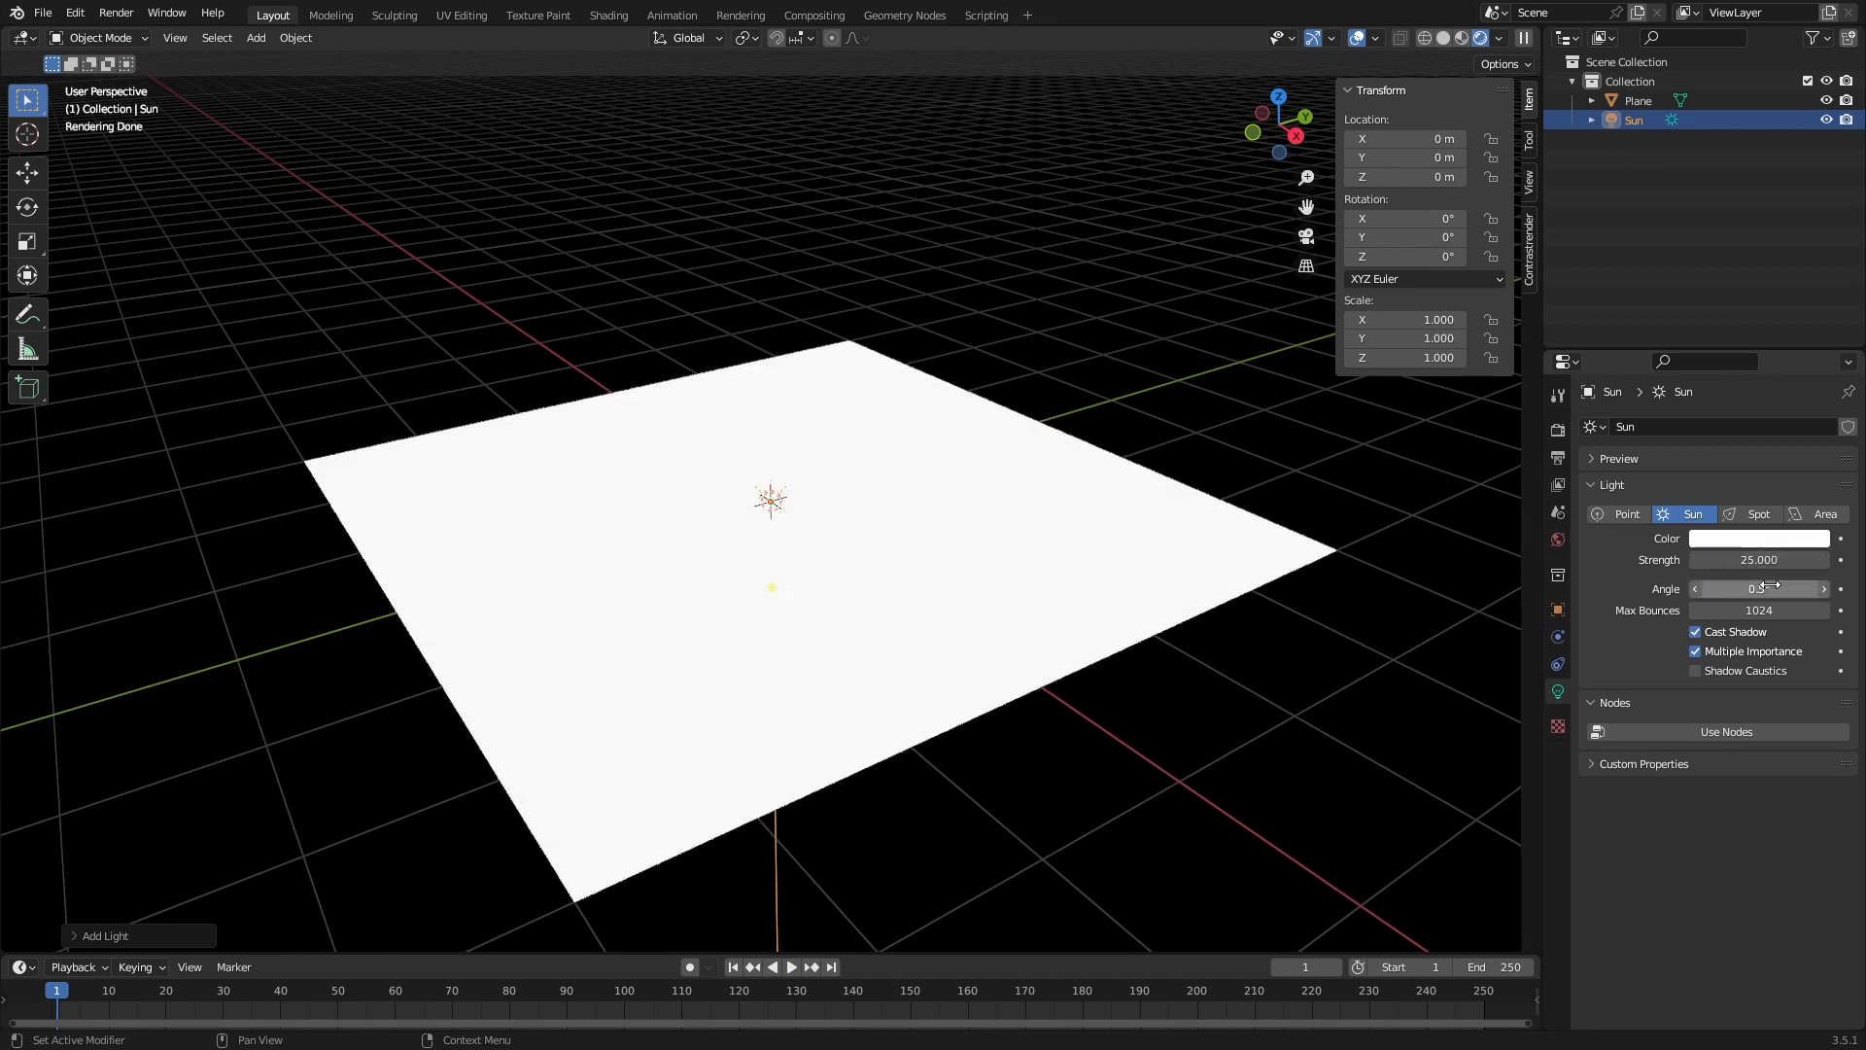
pyautogui.hotkey('ctrl', 's')
pyautogui.click(1765, 611)
pyautogui.write('256')
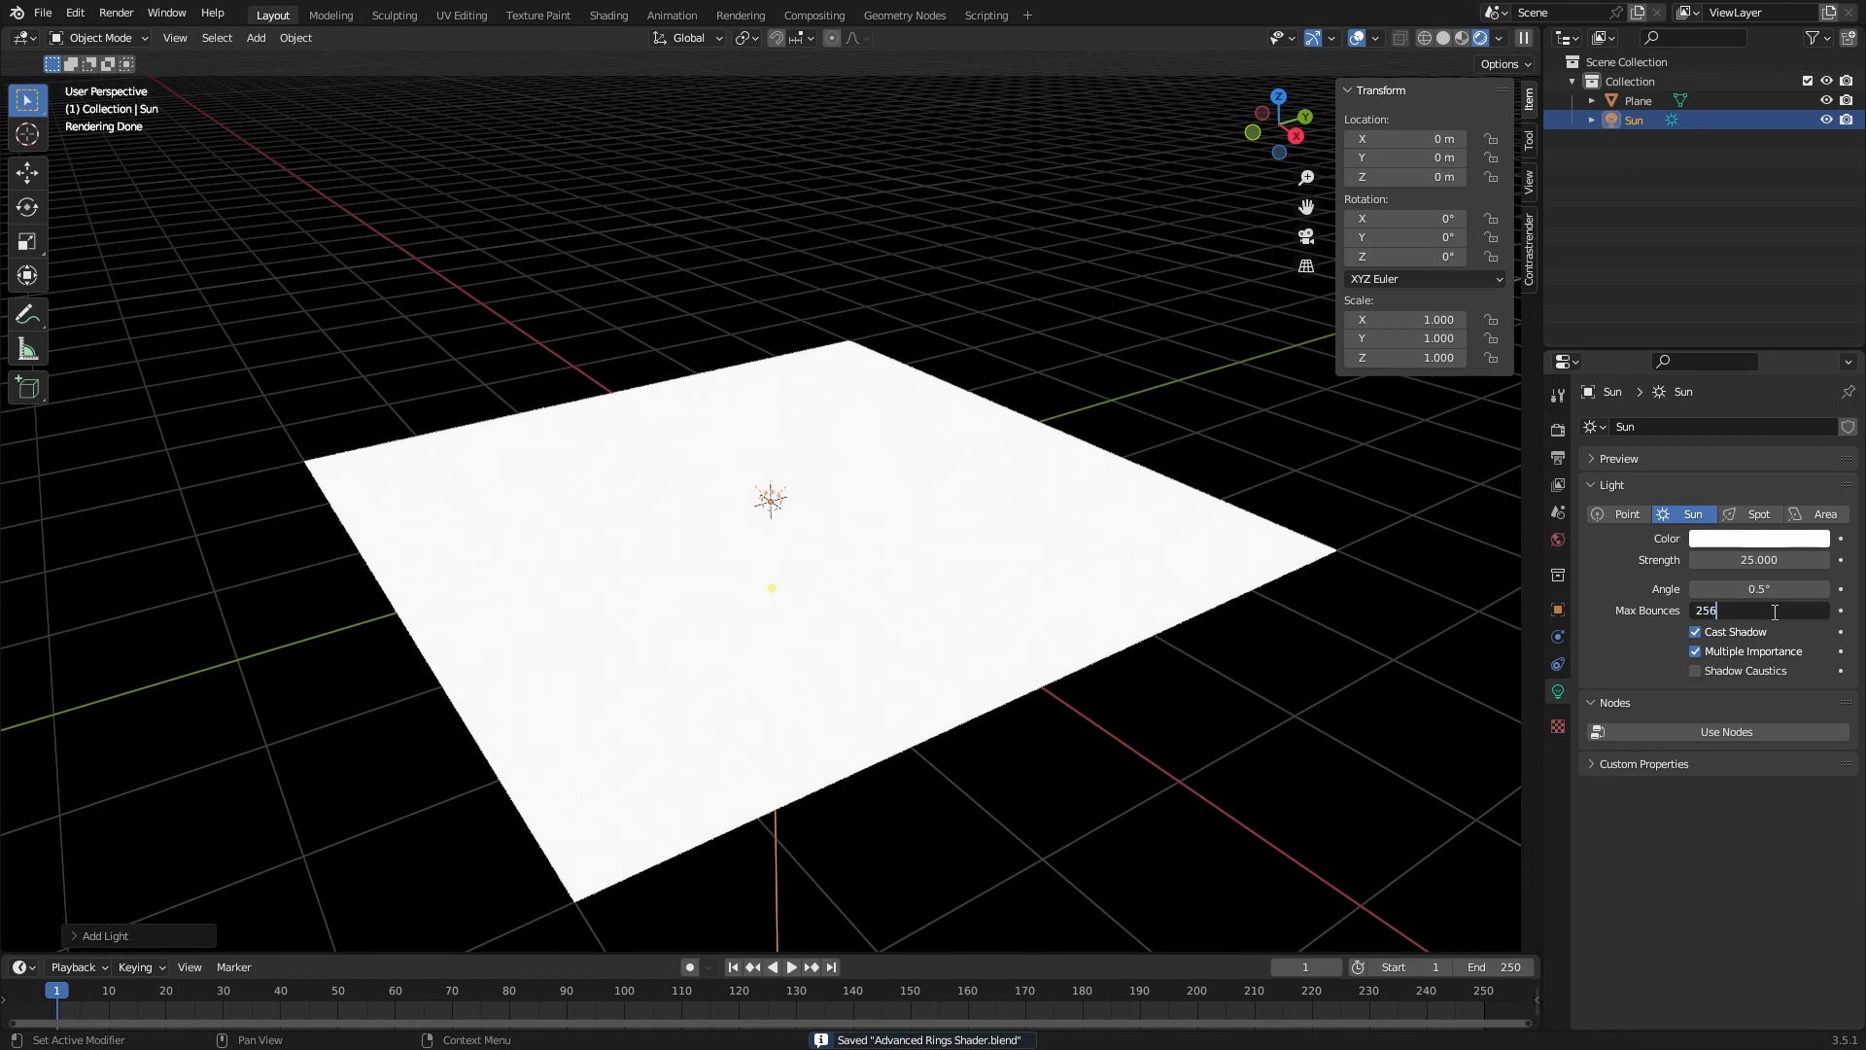
pyautogui.press('Return')
# Set the sun light's X rotation to 80°.
pyautogui.press('r')
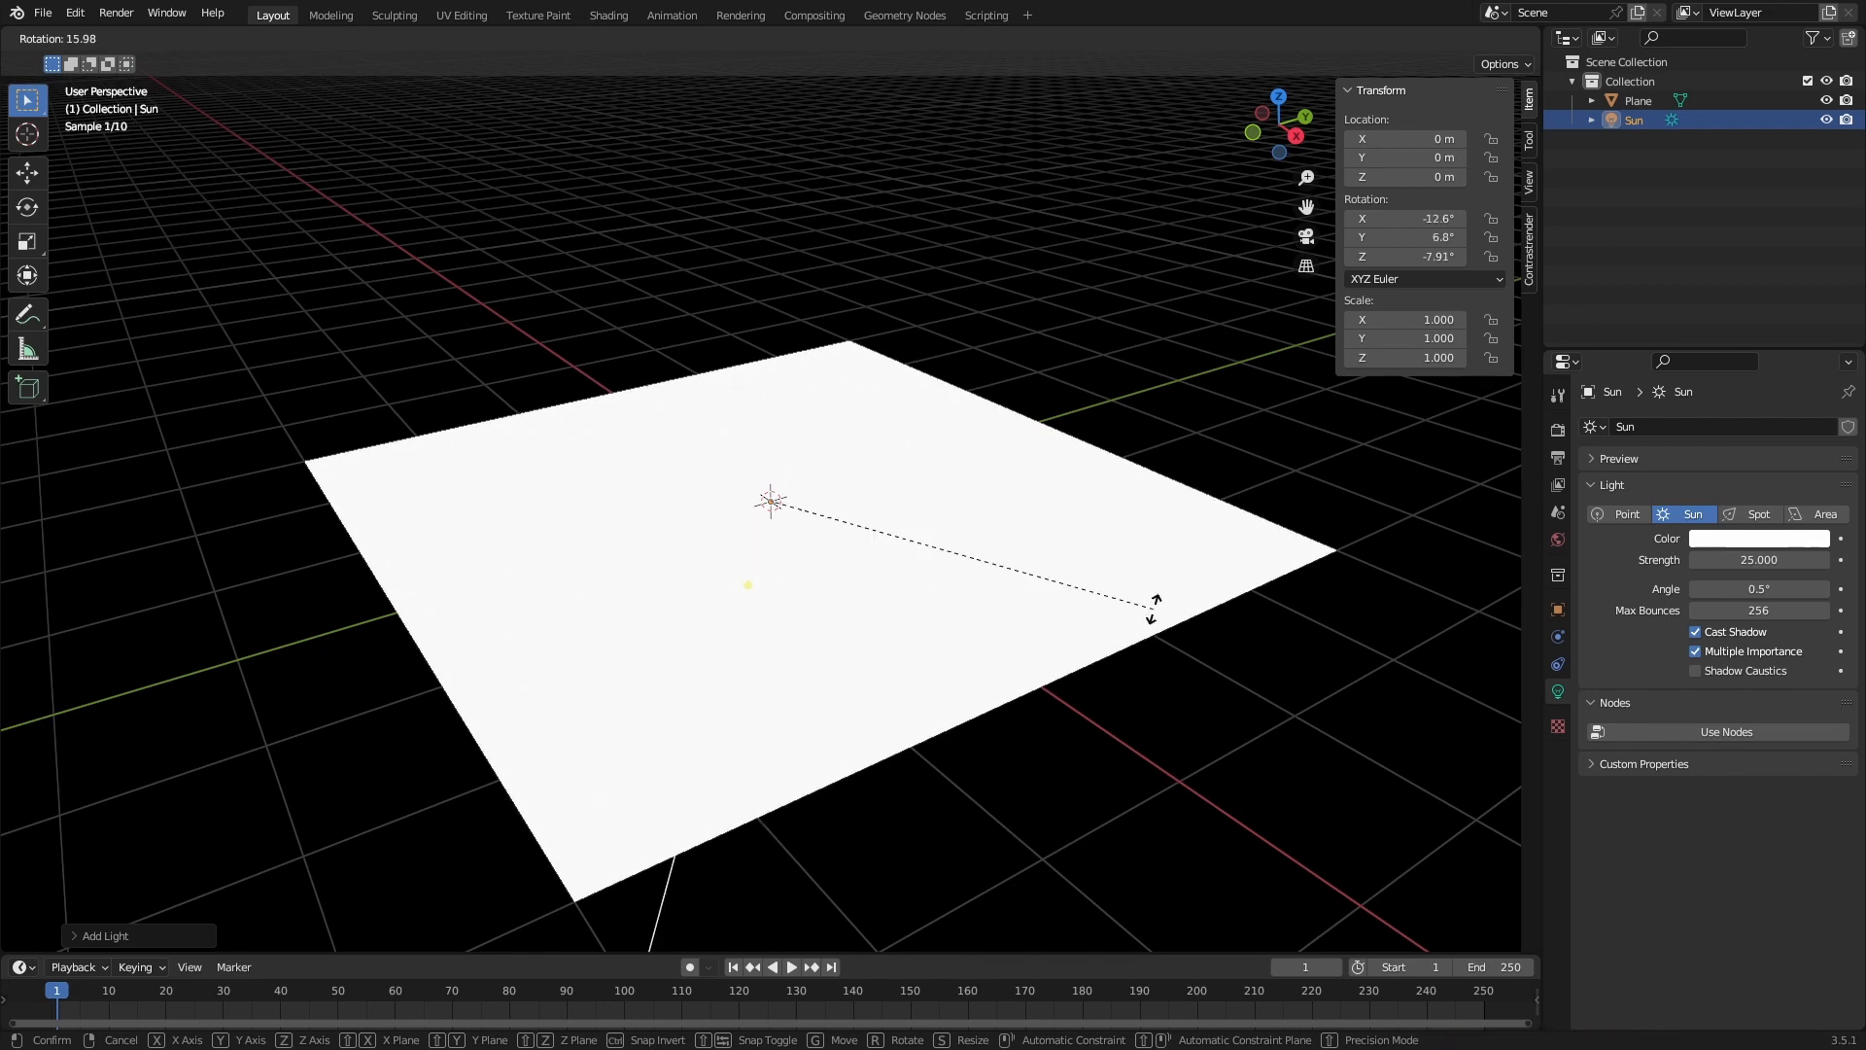
pyautogui.press('Escape')
pyautogui.click(1558, 610)
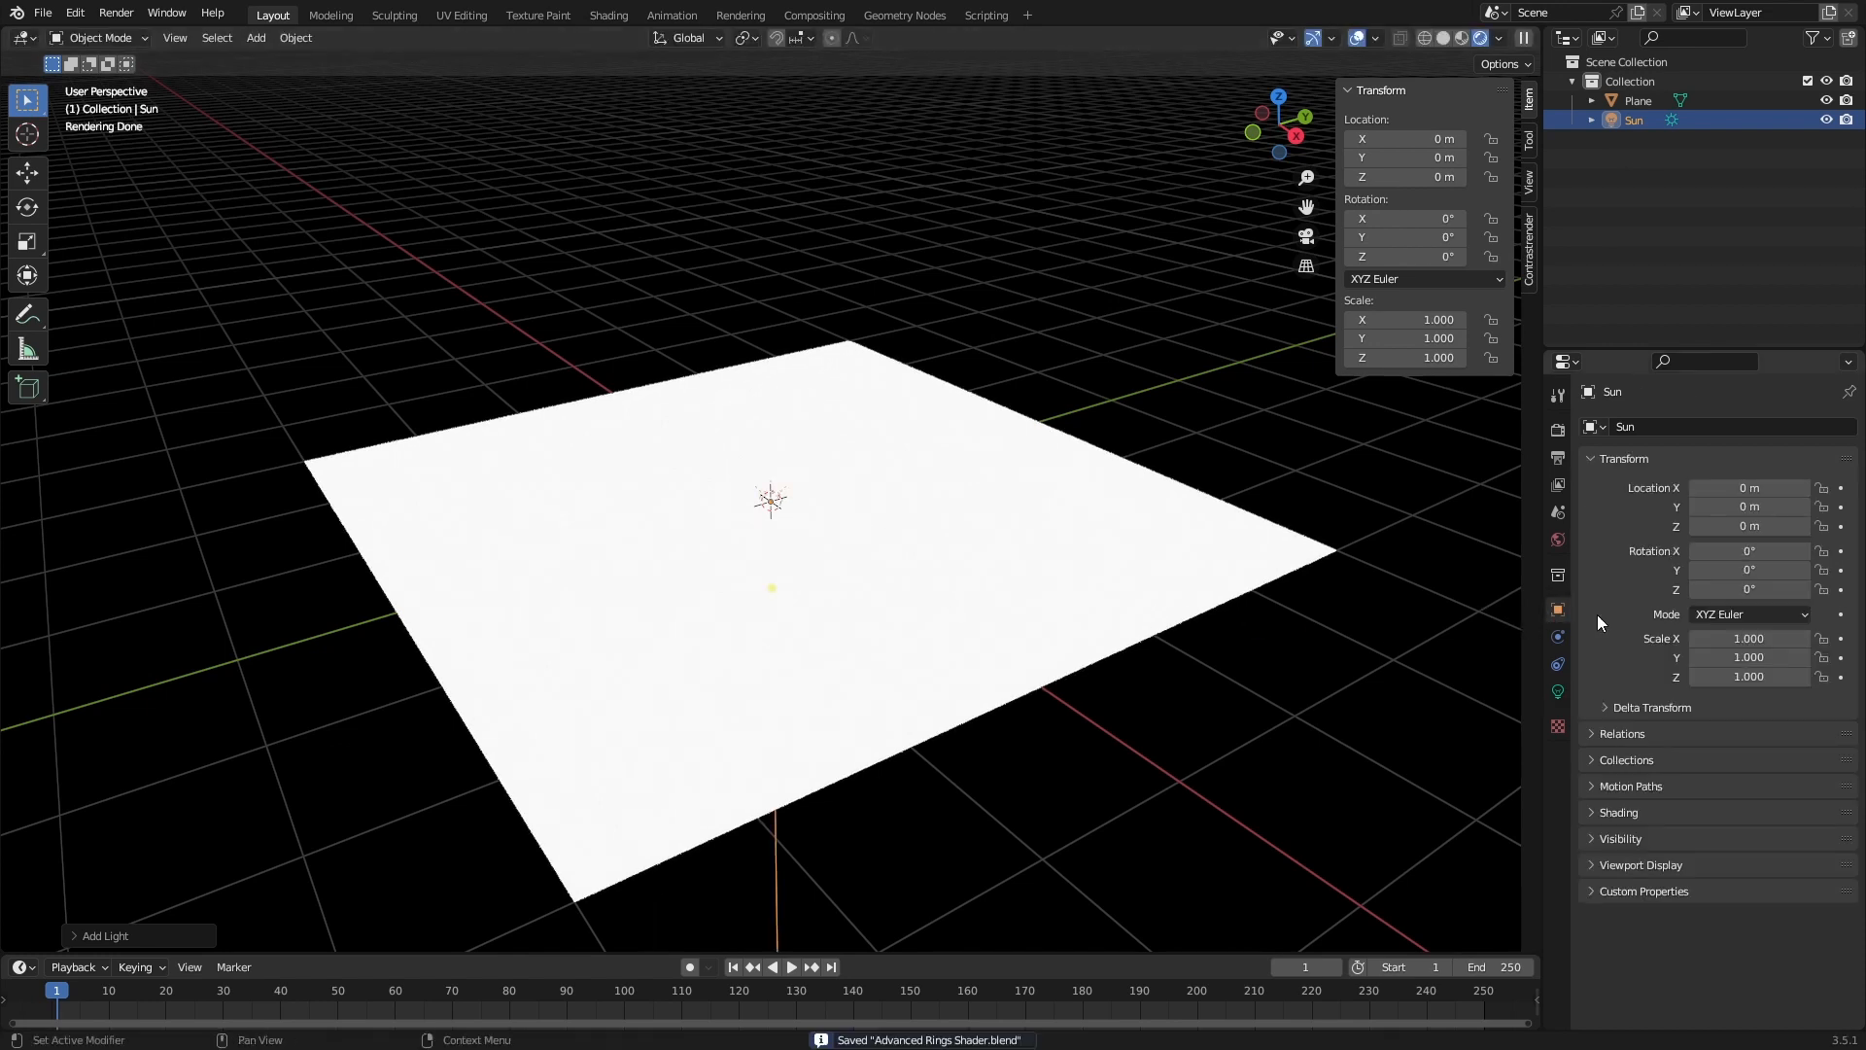
pyautogui.click(1751, 551)
pyautogui.write('80')
pyautogui.press('Return')
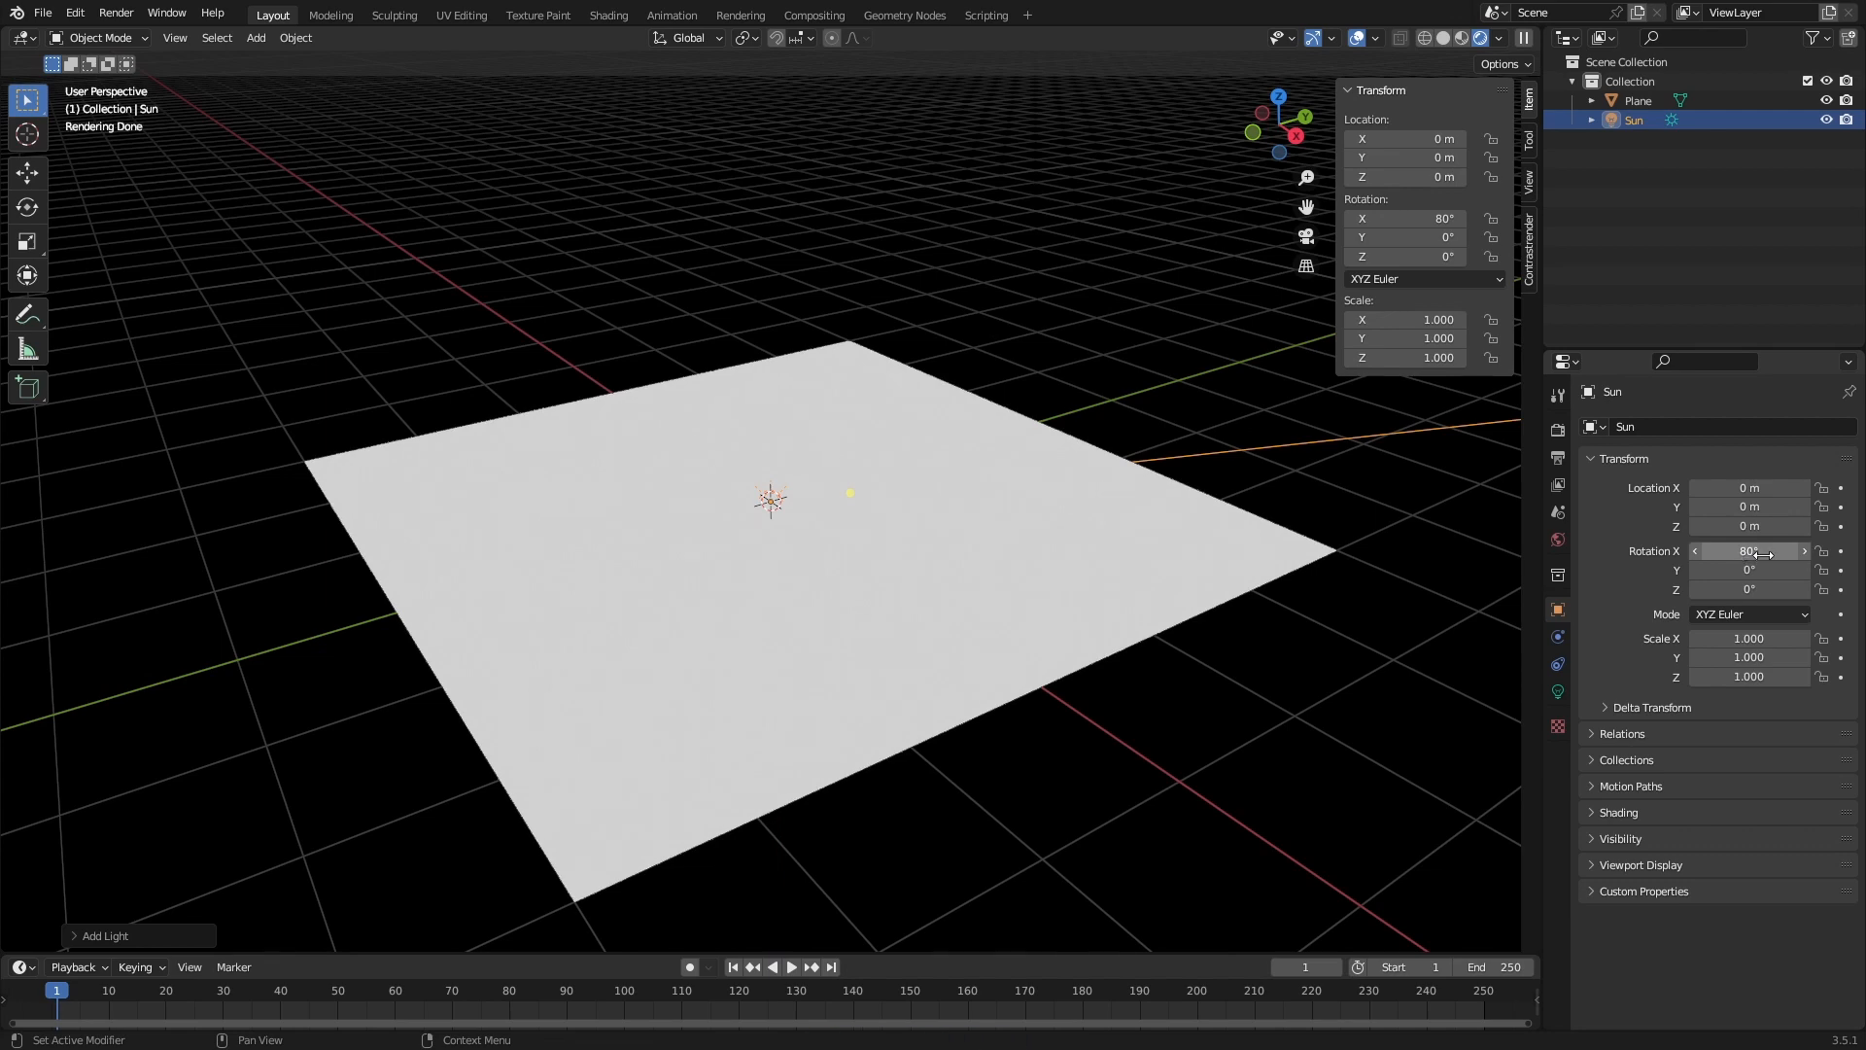
# Select the plane in the viewport and save the file.
pyautogui.moveTo(933, 622); pyautogui.dragTo(981, 547, button='middle')
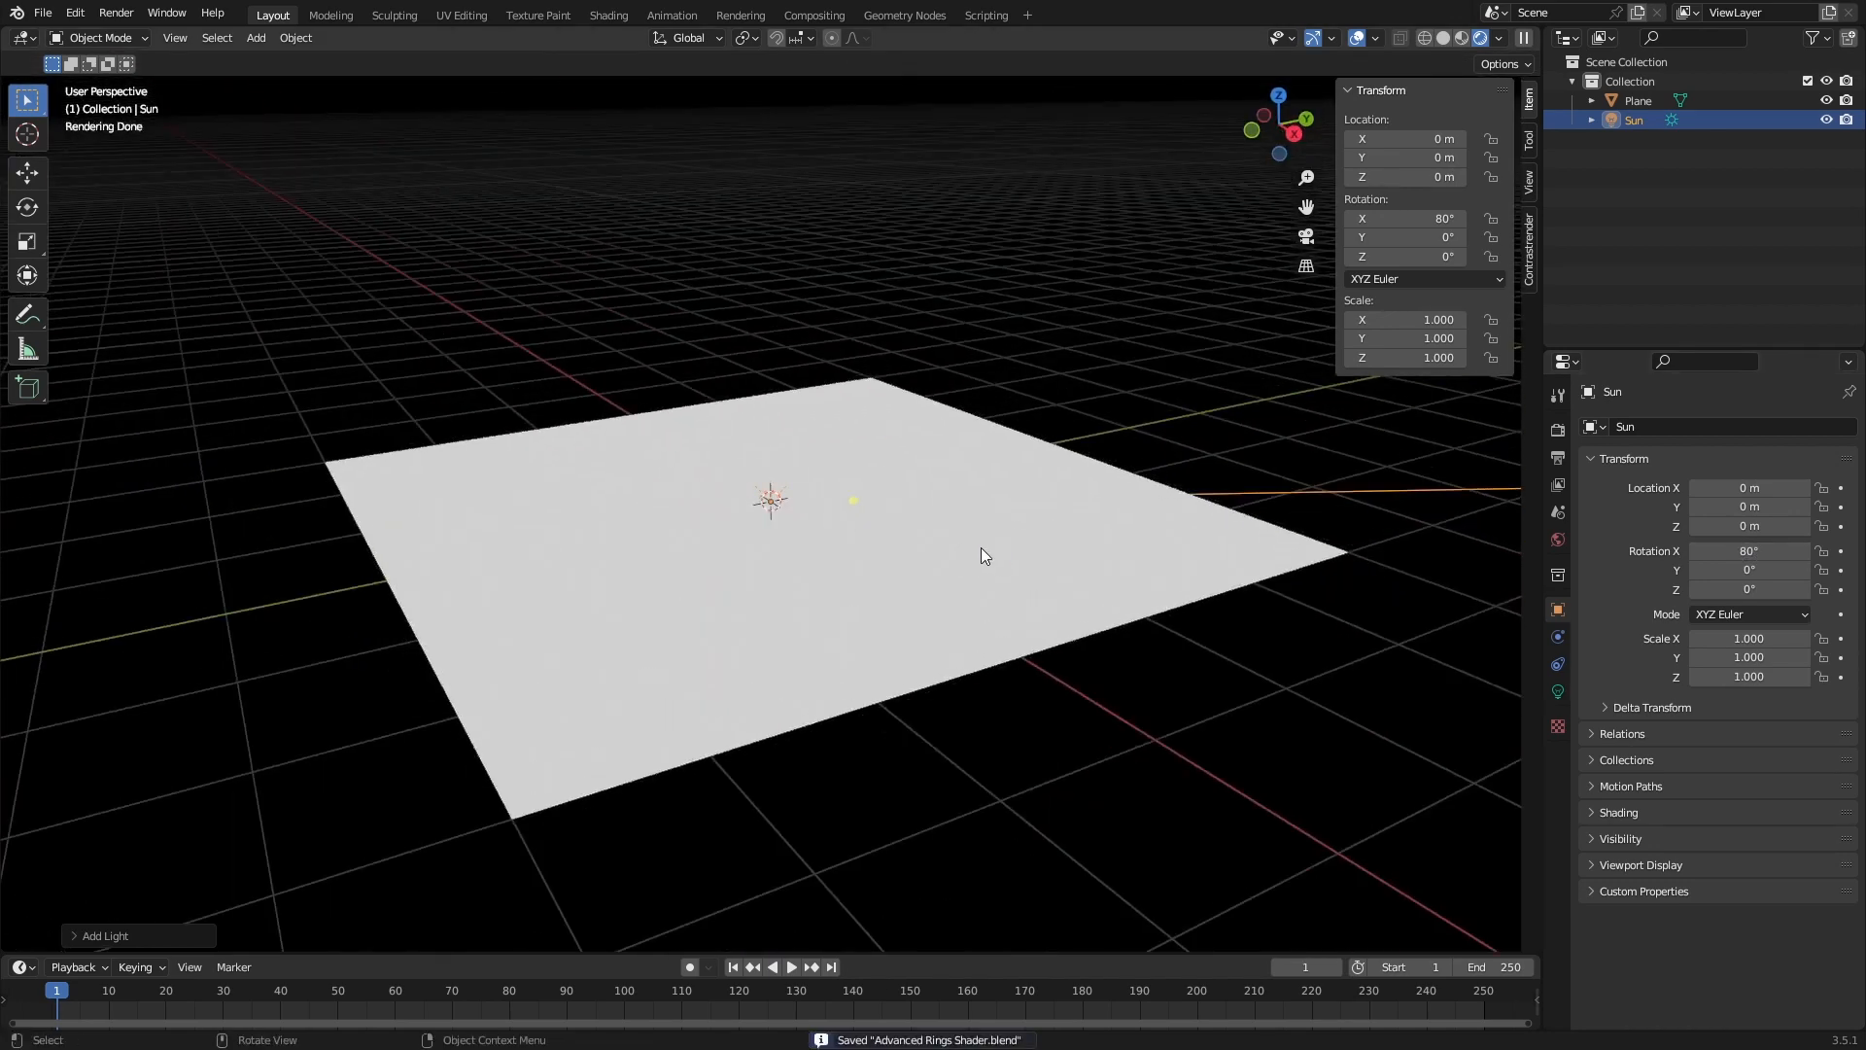
pyautogui.click(989, 548)
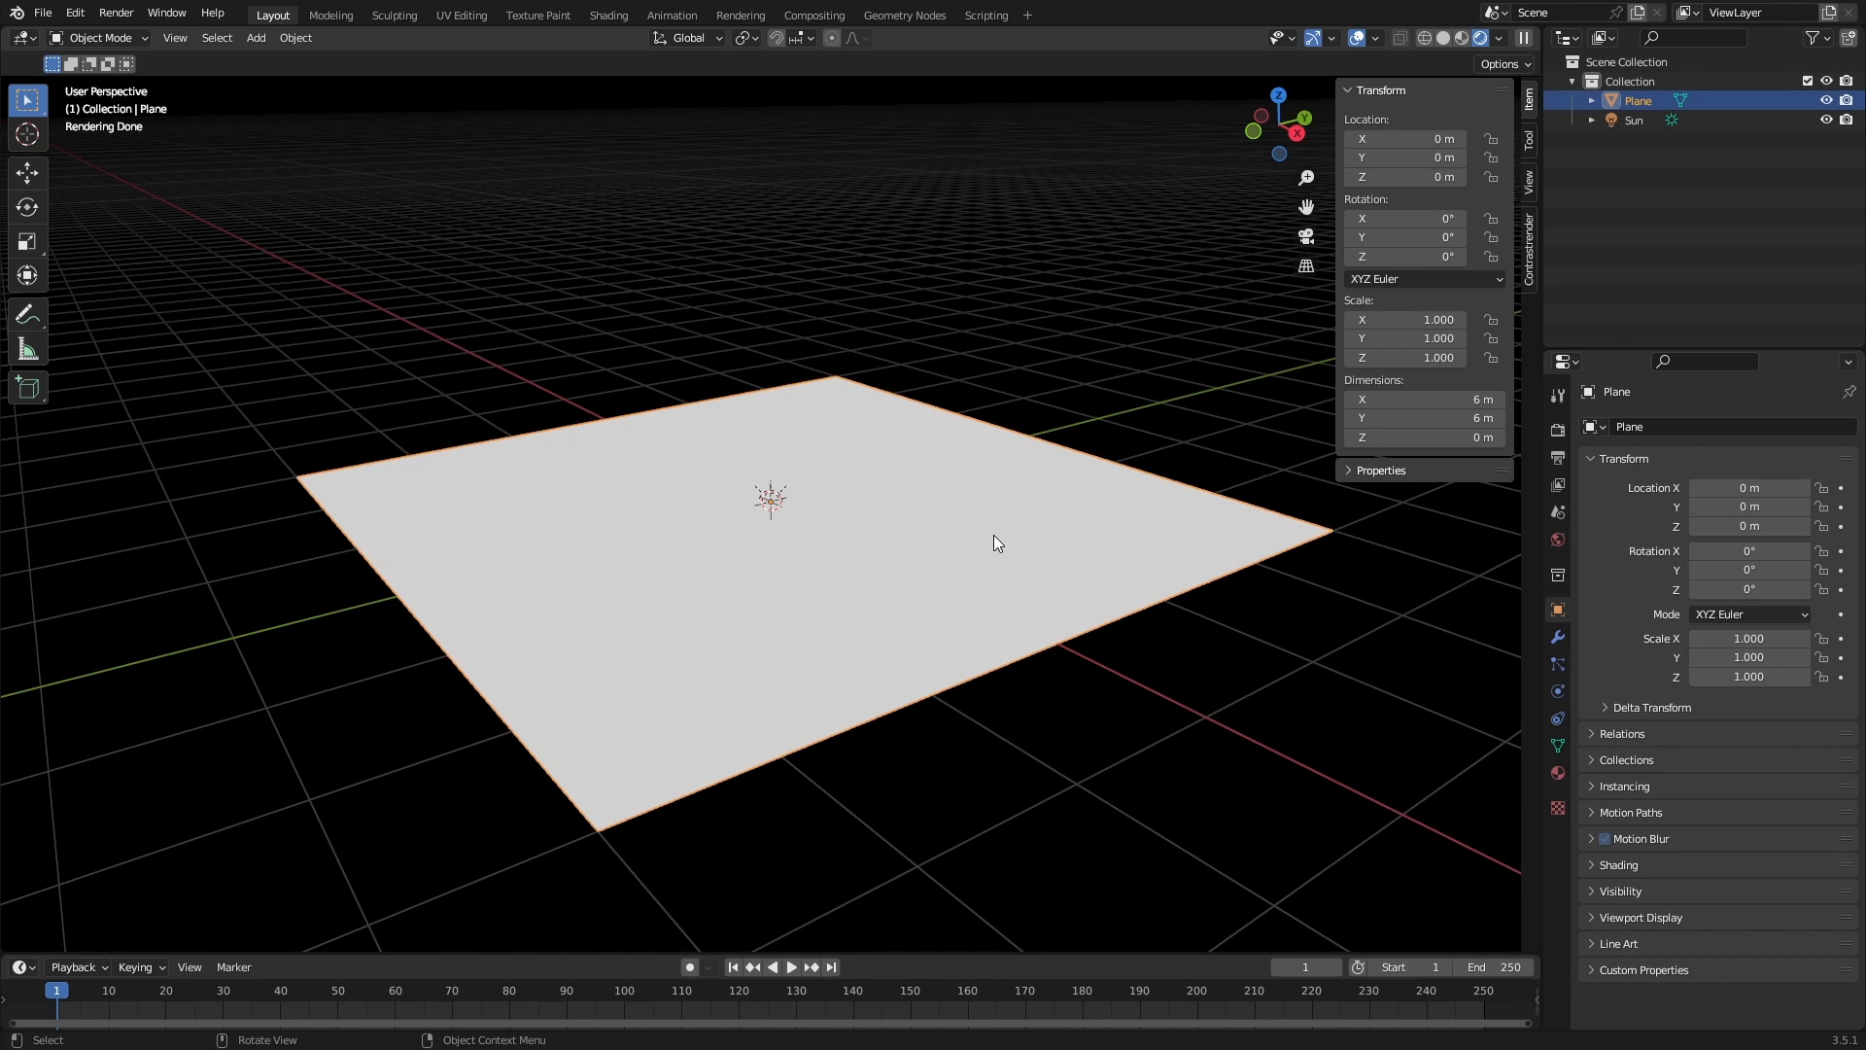
pyautogui.hotkey('ctrl', 's')
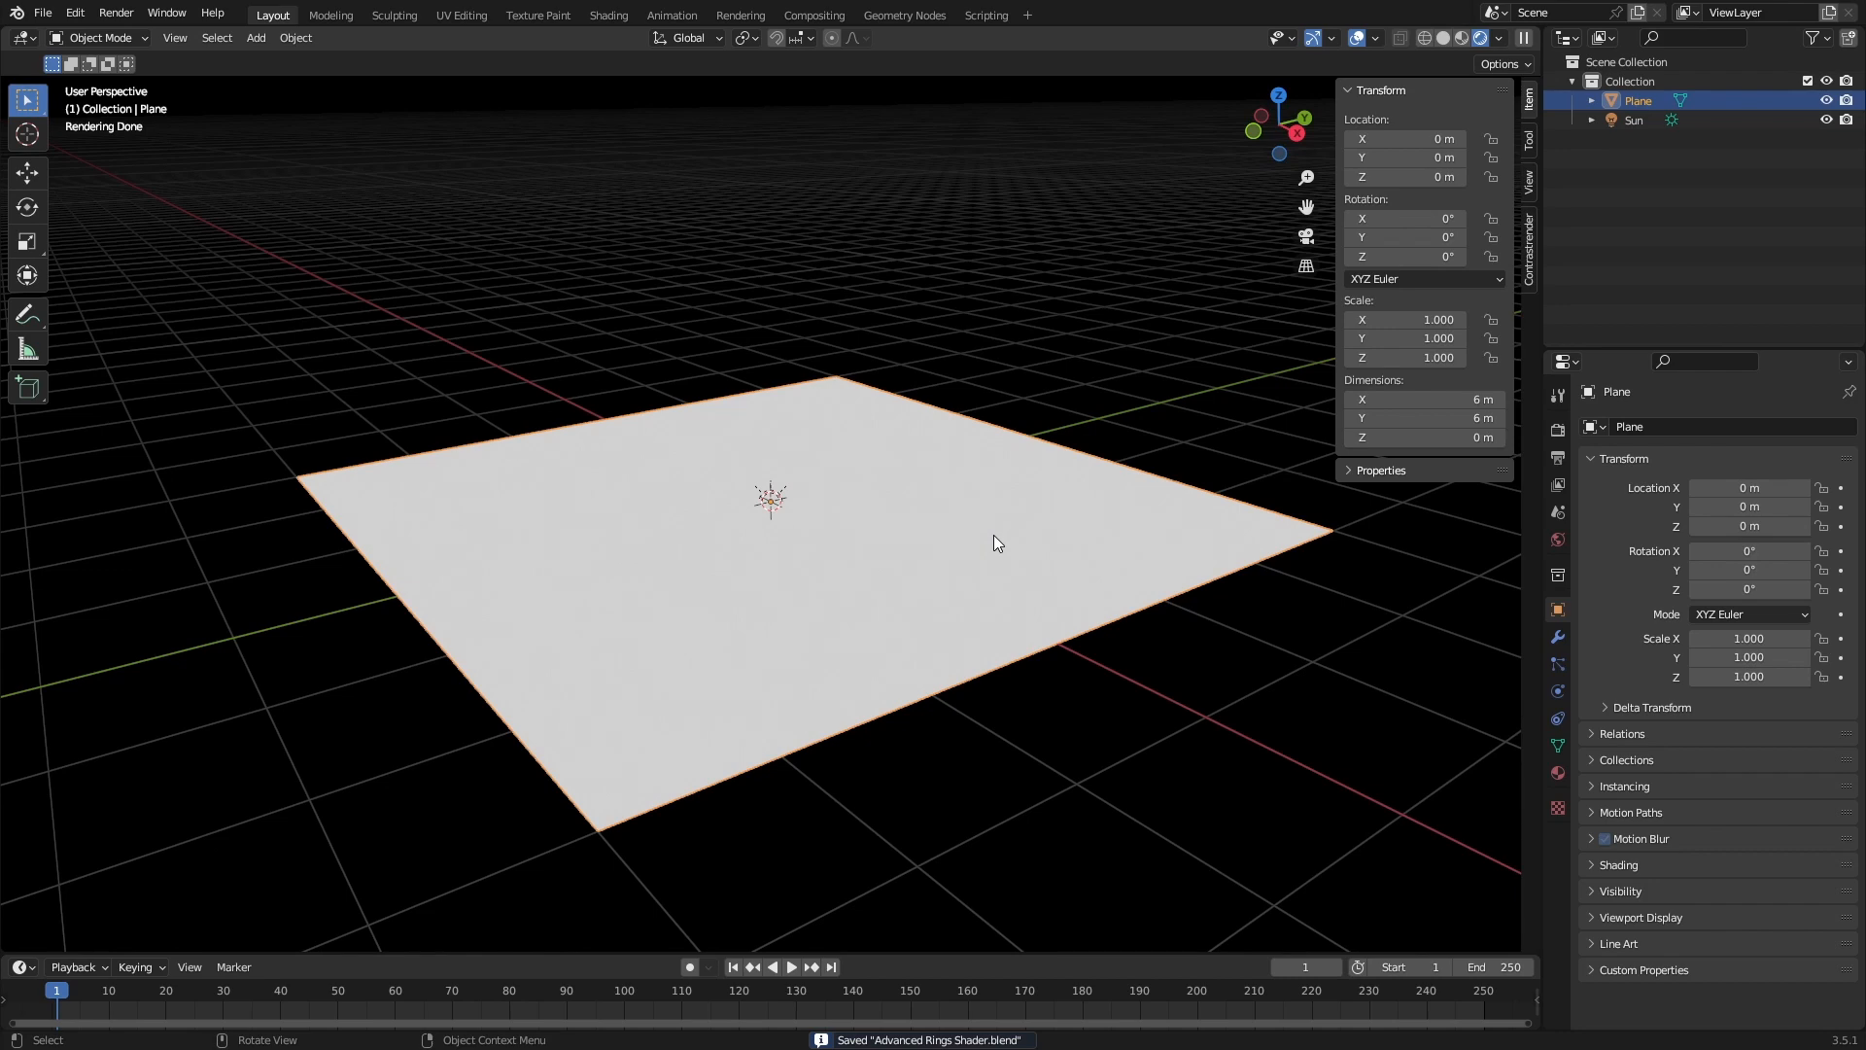
# In the Shading workspace, merge the file browser into the 3D viewport and the image editor into the shader editor, then save.
pyautogui.moveTo(821, 529); pyautogui.dragTo(779, 525, button='middle')
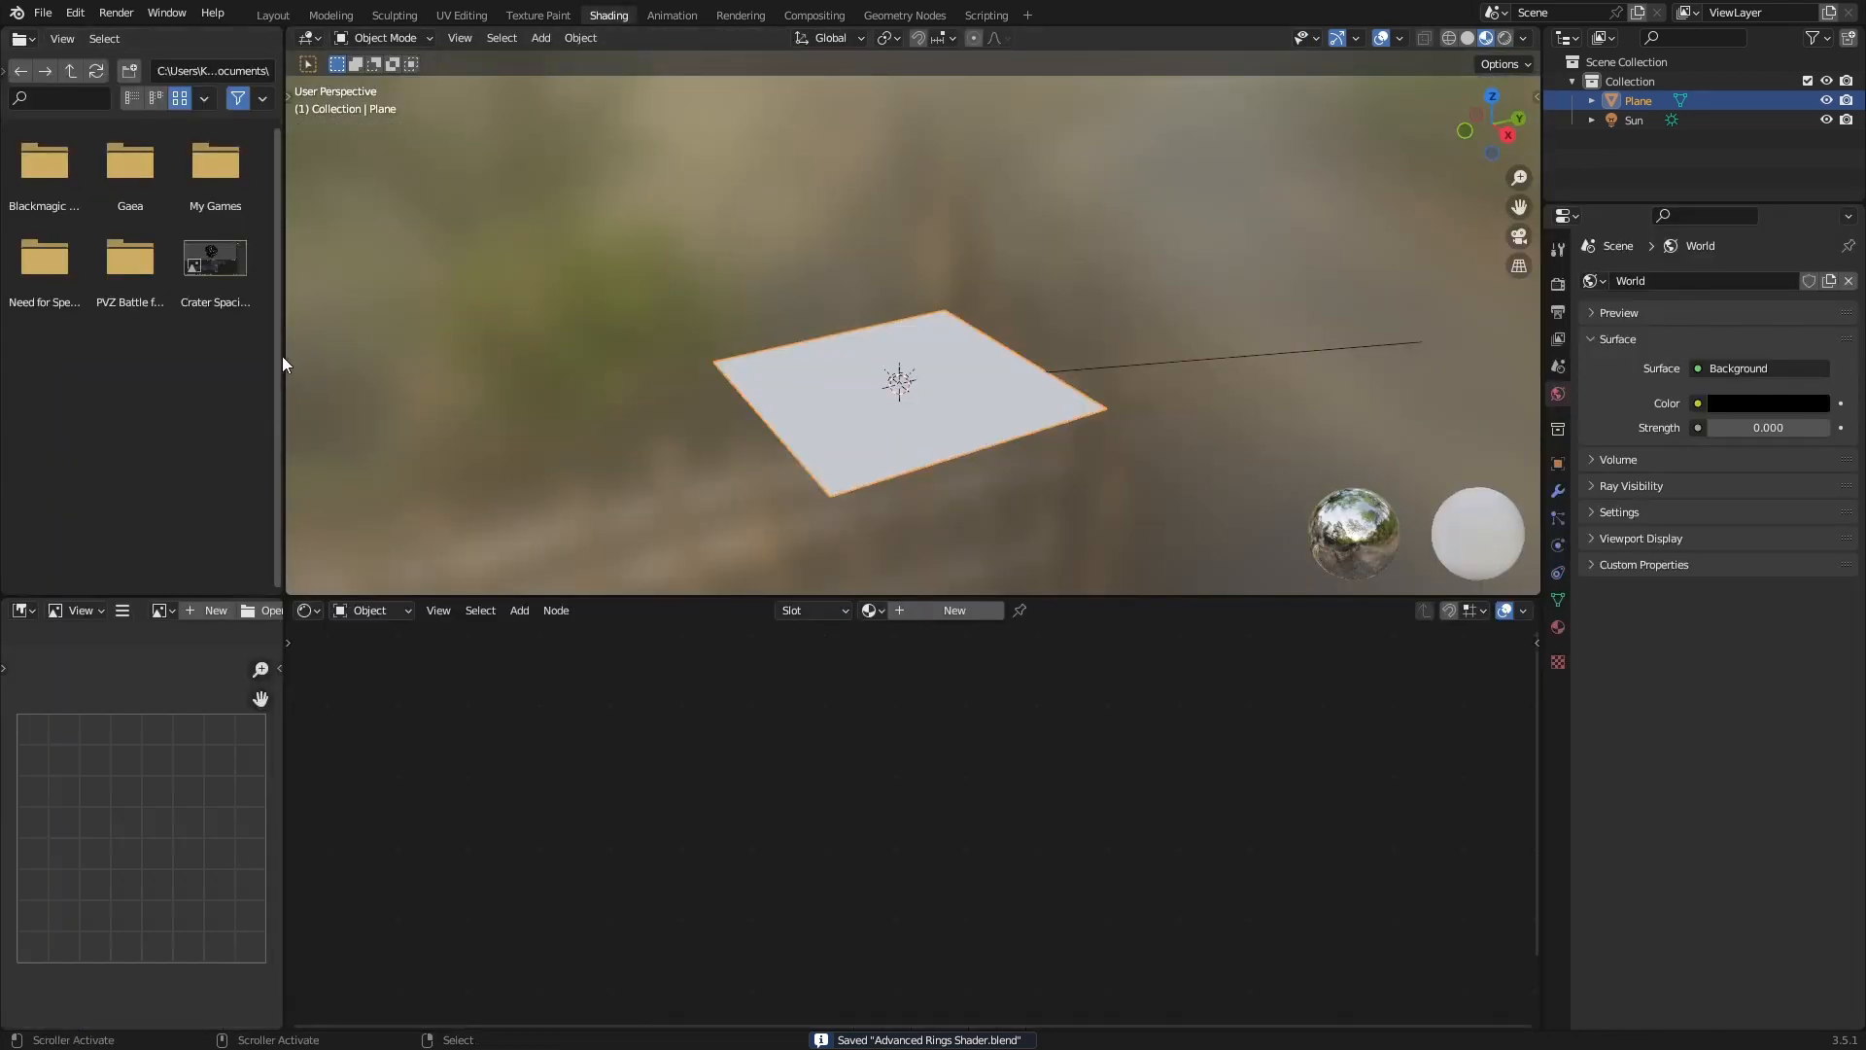
pyautogui.rightClick(283, 357)
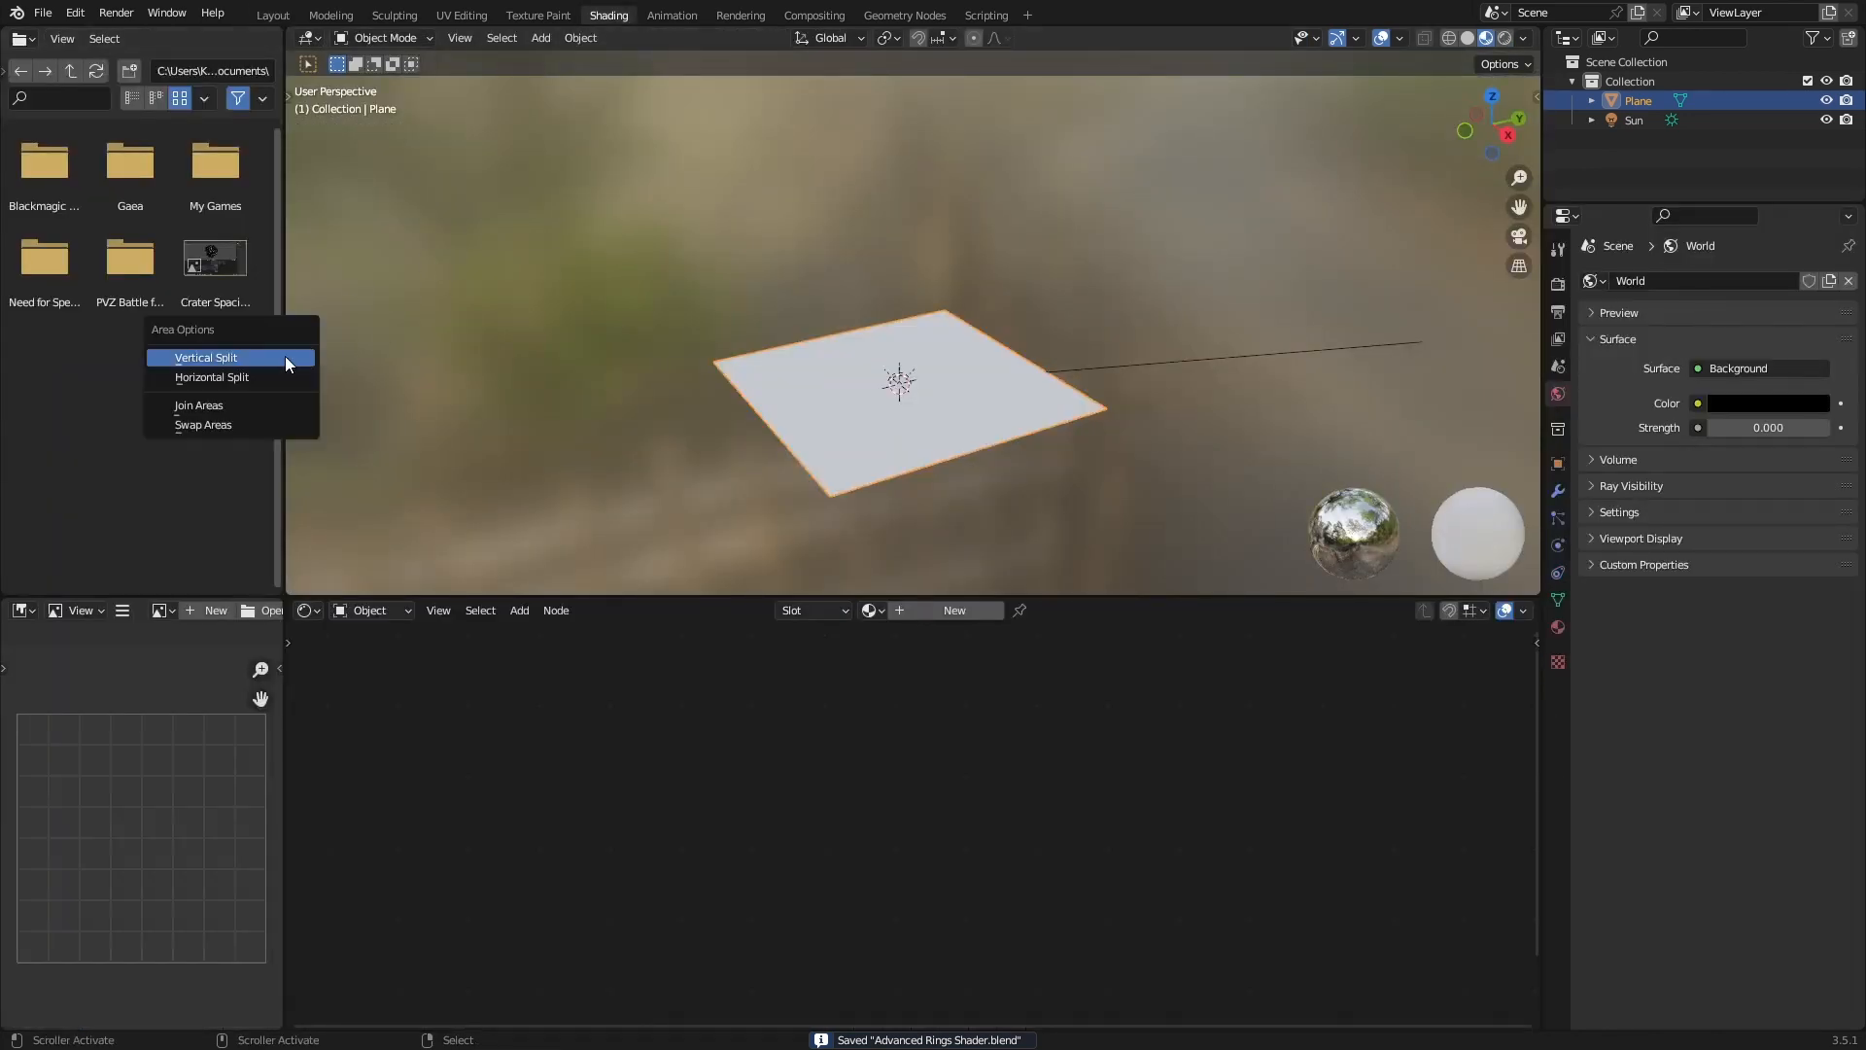
pyautogui.click(245, 424)
pyautogui.rightClick(280, 646)
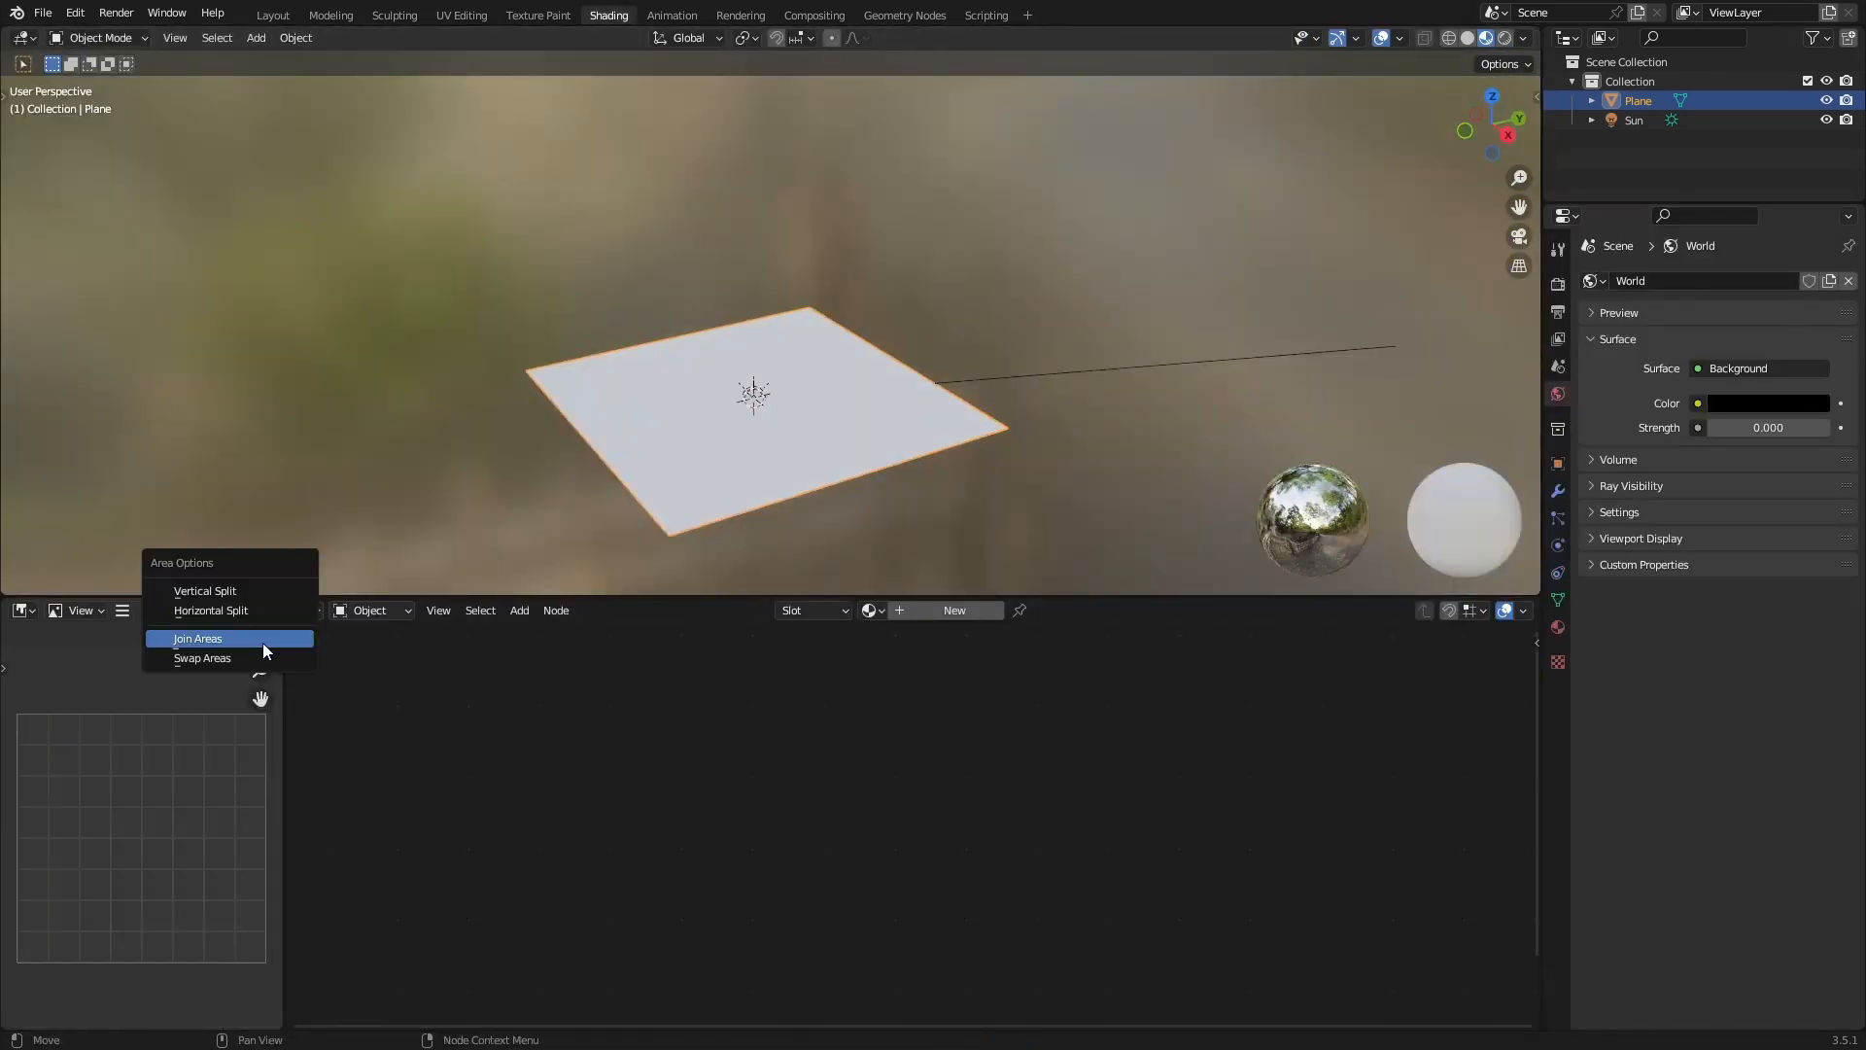
pyautogui.click(262, 642)
pyautogui.click(626, 674)
pyautogui.hotkey('ctrl', 's')
# Assign the existing Material to the plane and rename it Rings.
pyautogui.click(731, 610)
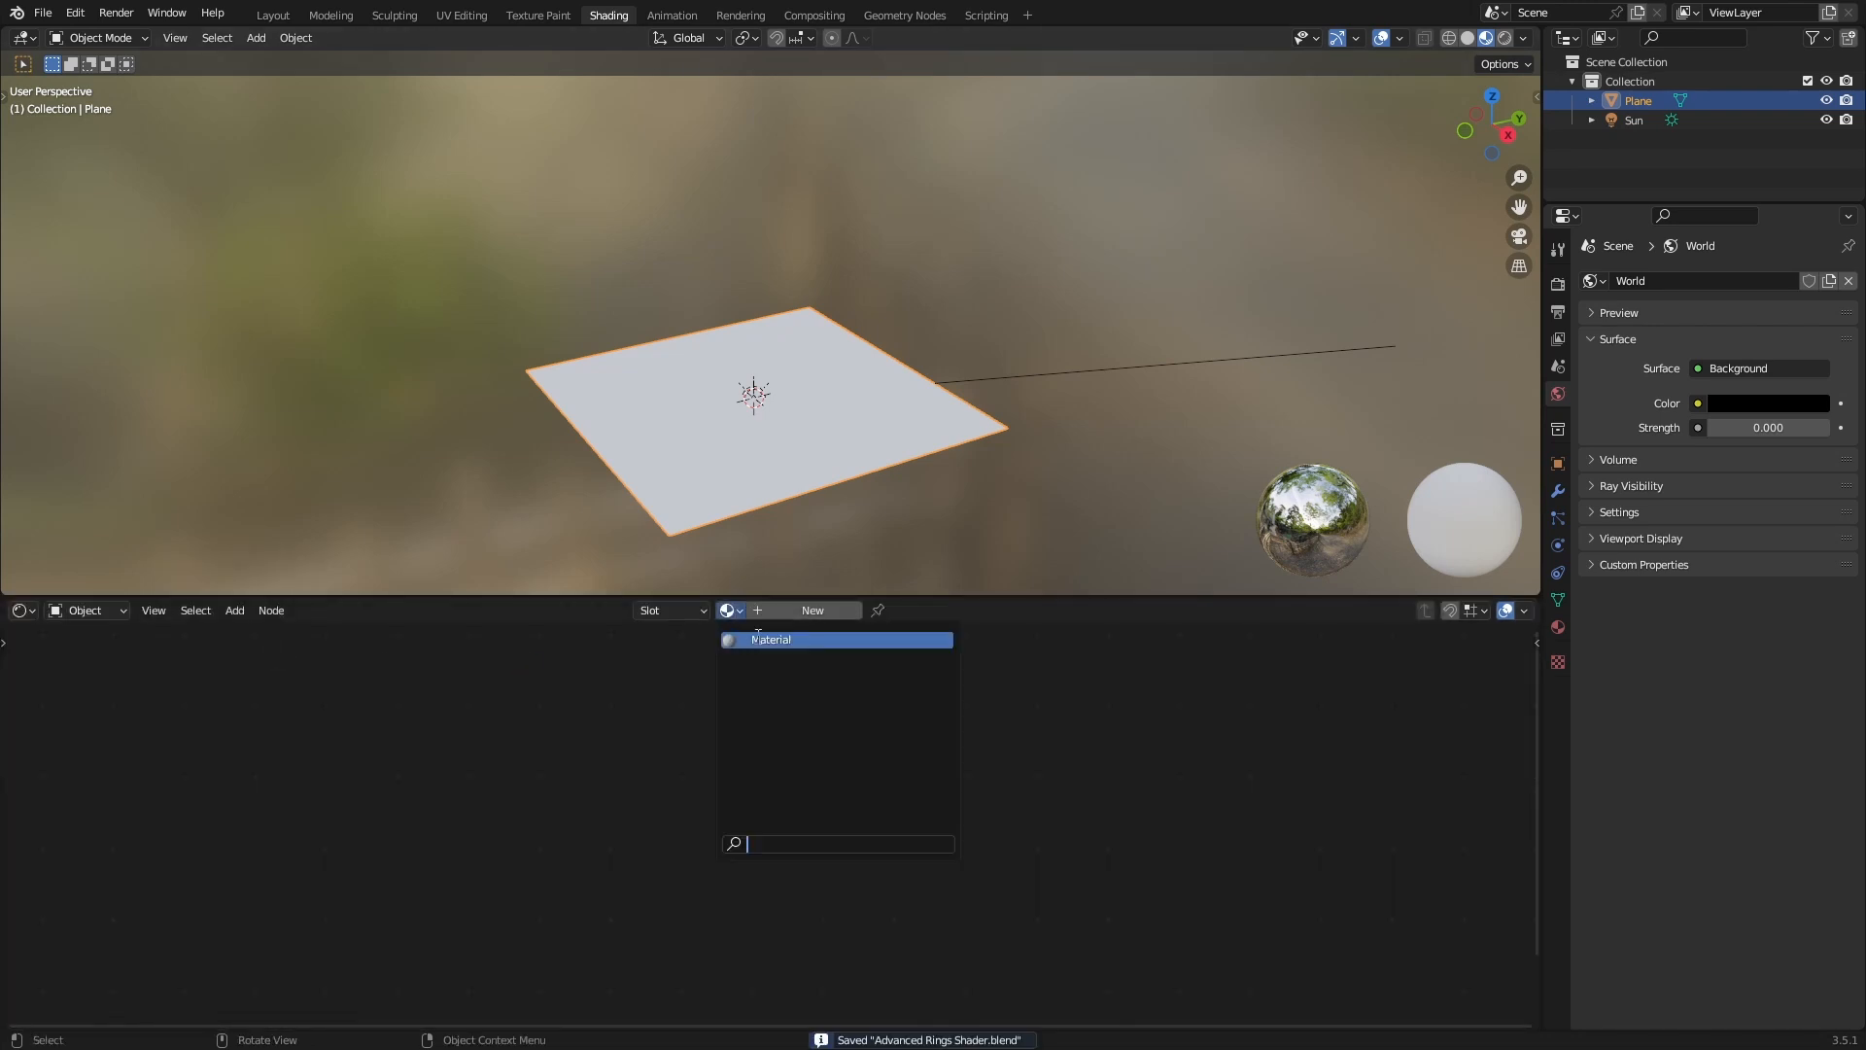
pyautogui.click(729, 637)
pyautogui.doubleClick(790, 611)
pyautogui.write('Rings')
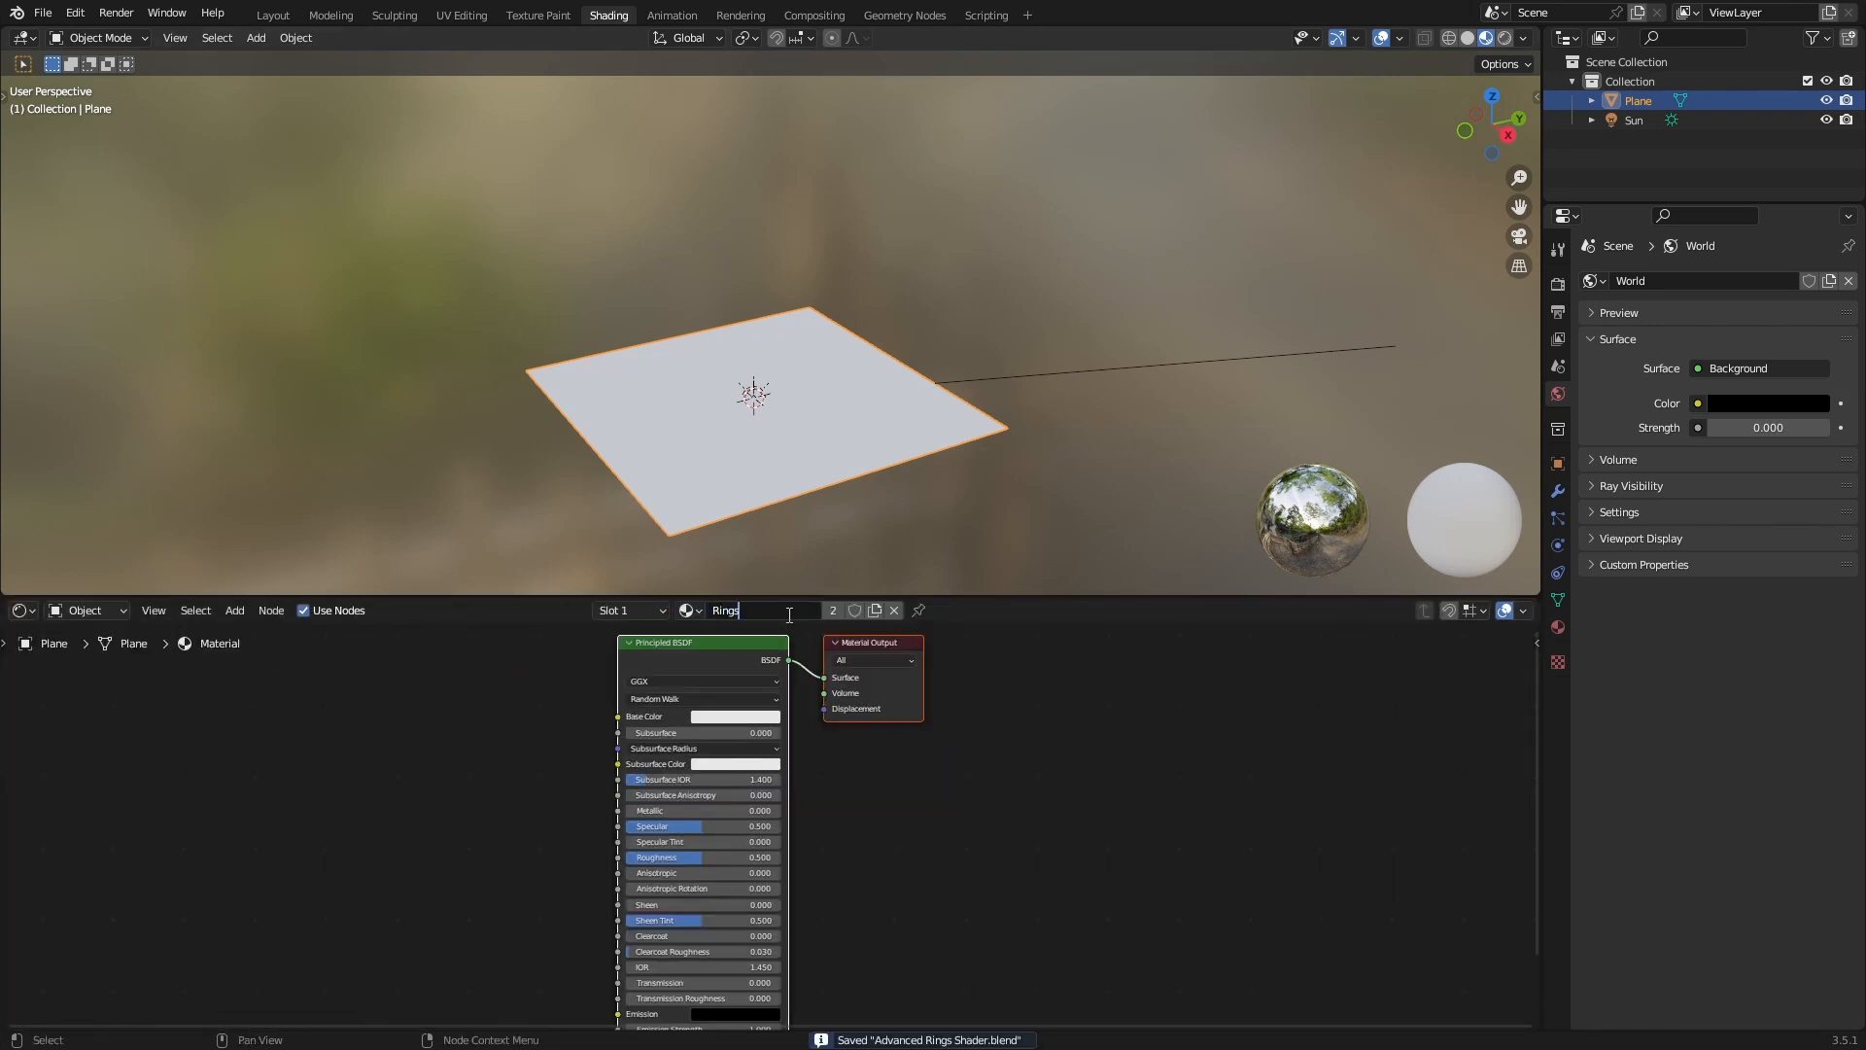
pyautogui.press('Return')
# Rename the plane object and its mesh data to Rings.
pyautogui.press('F2')
pyautogui.write('R')
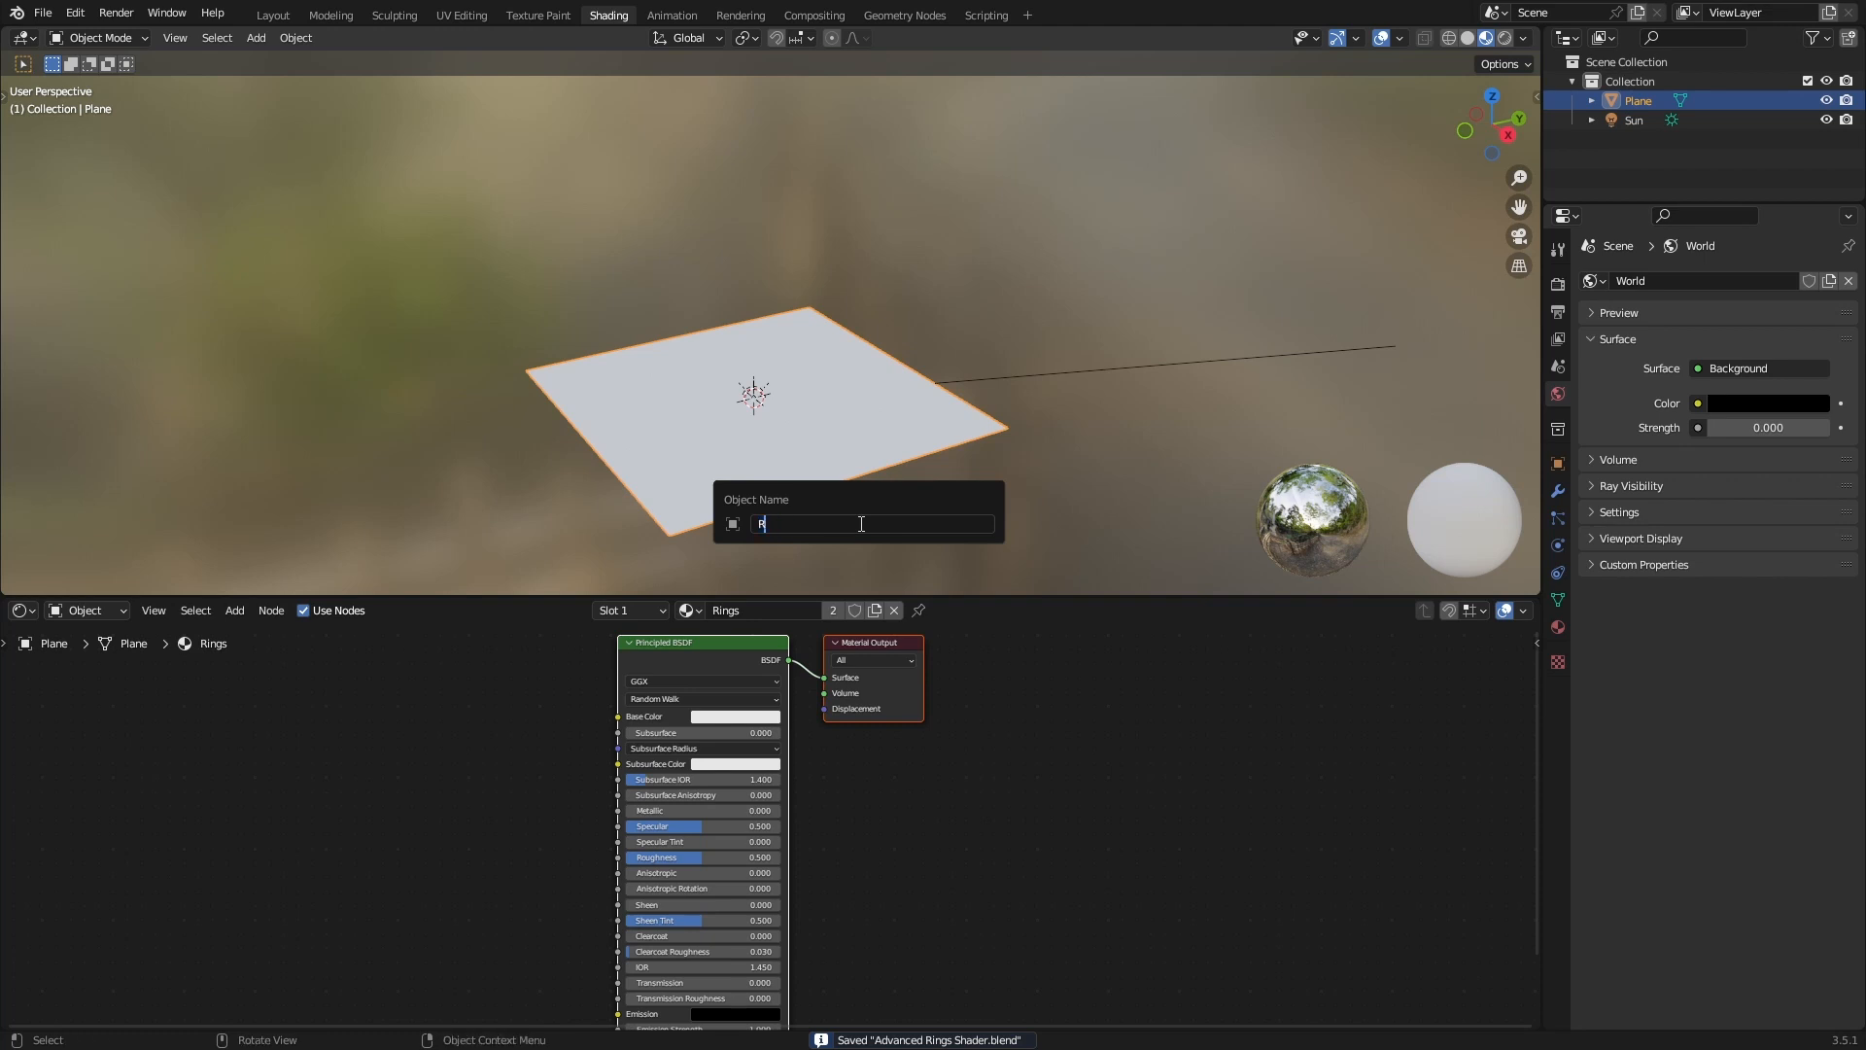
pyautogui.write('ings')
pyautogui.press('Return')
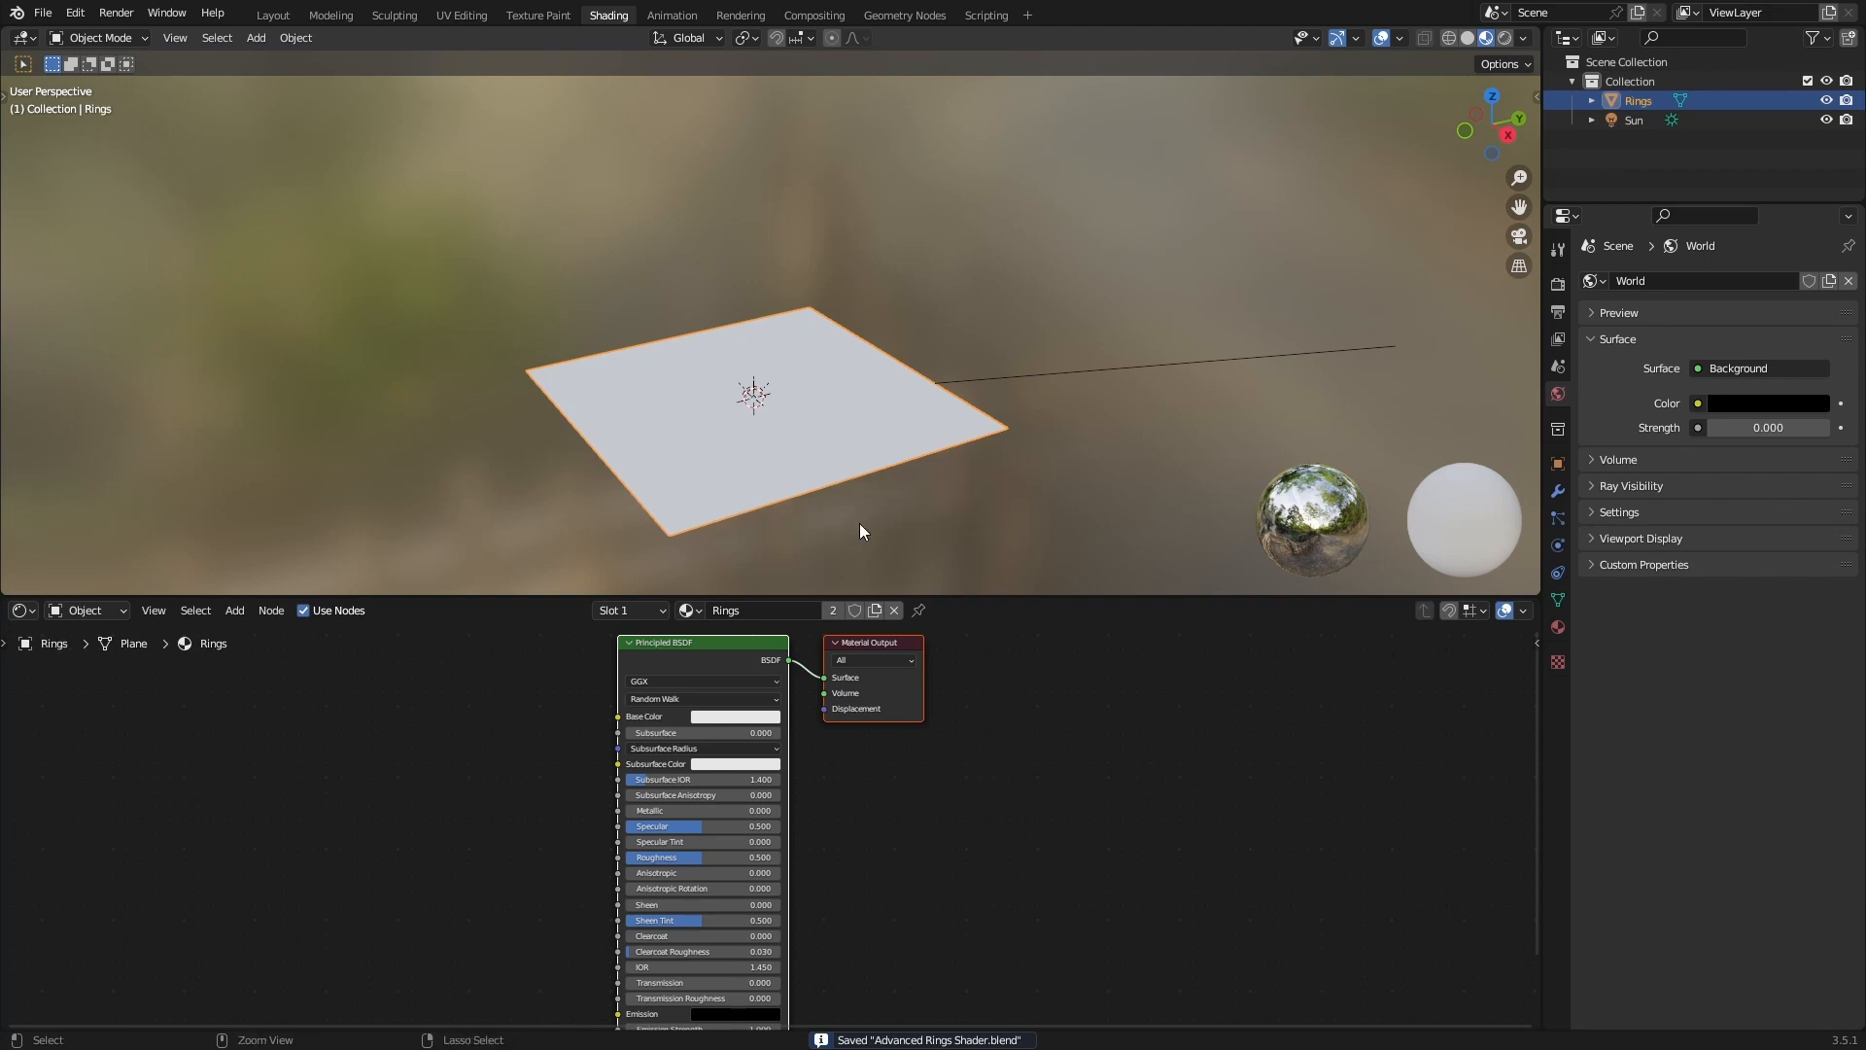
pyautogui.click(1592, 100)
pyautogui.doubleClick(1671, 127)
pyautogui.write('Rings')
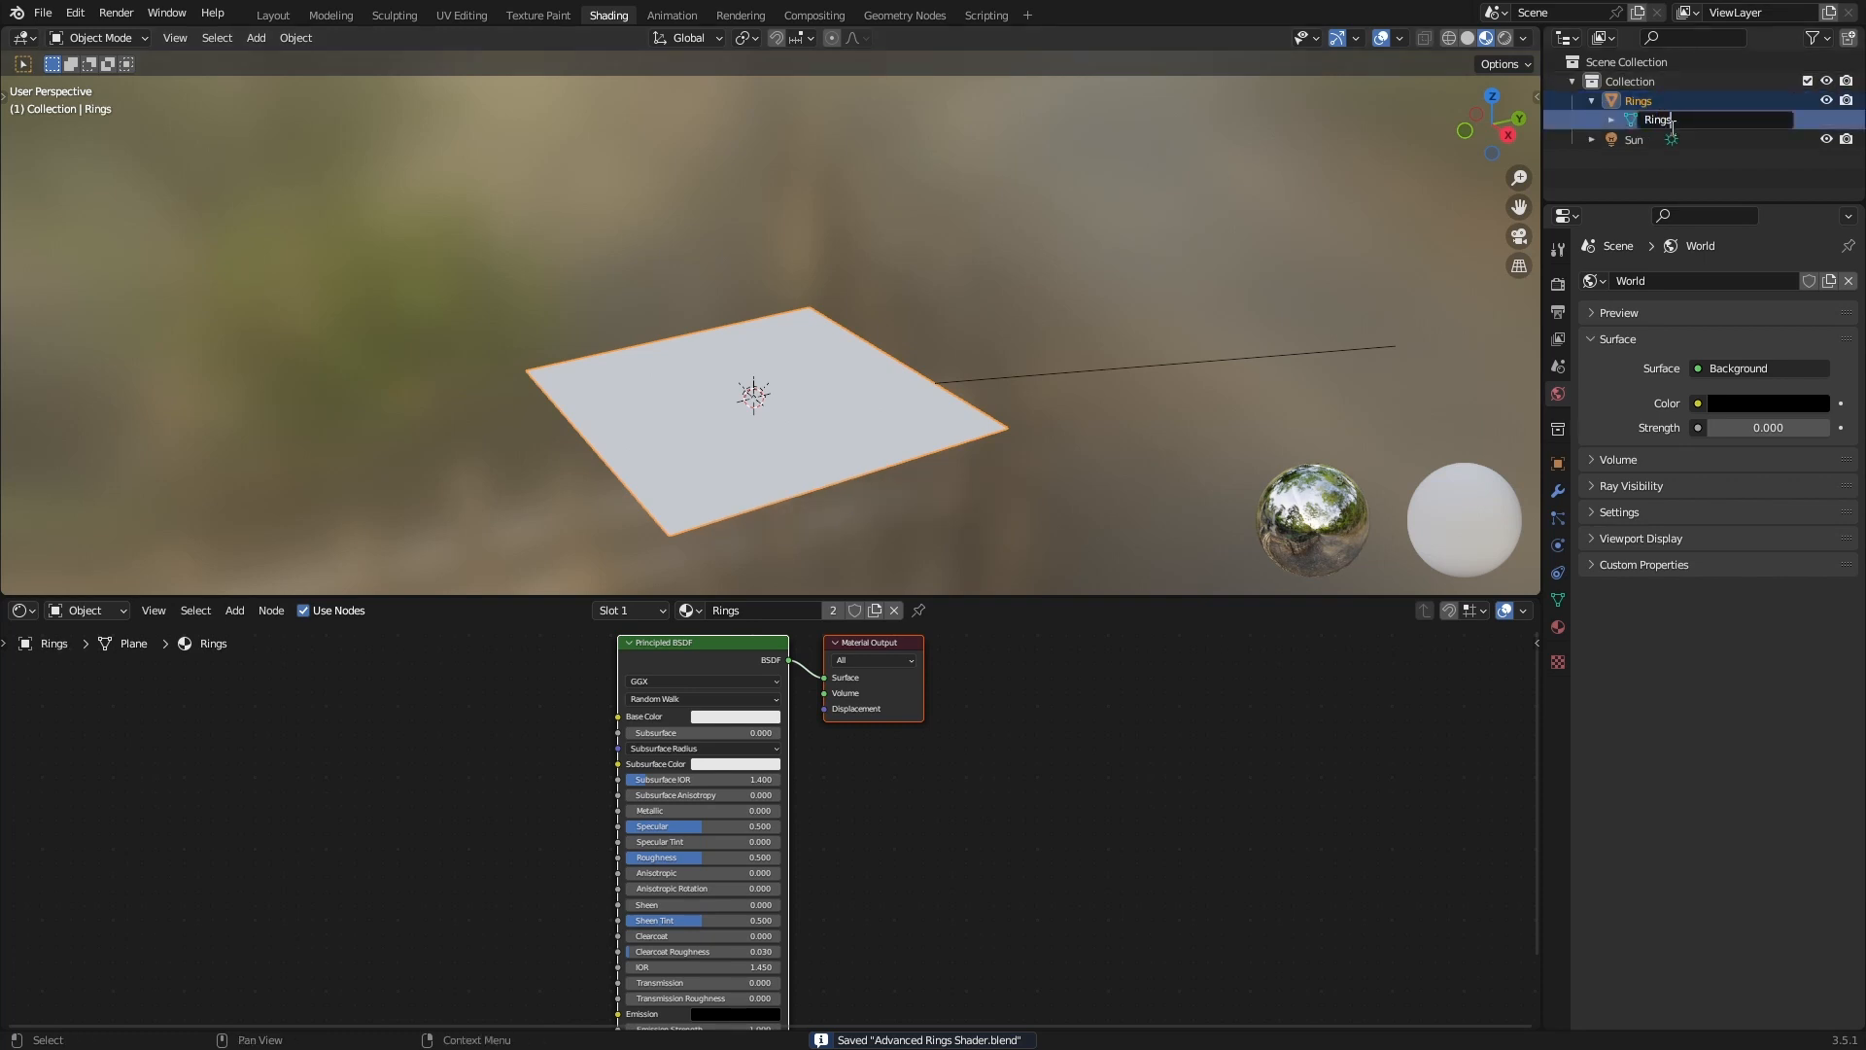
pyautogui.press('Return')
pyautogui.click(1661, 167)
pyautogui.click(1604, 98)
pyautogui.click(1593, 101)
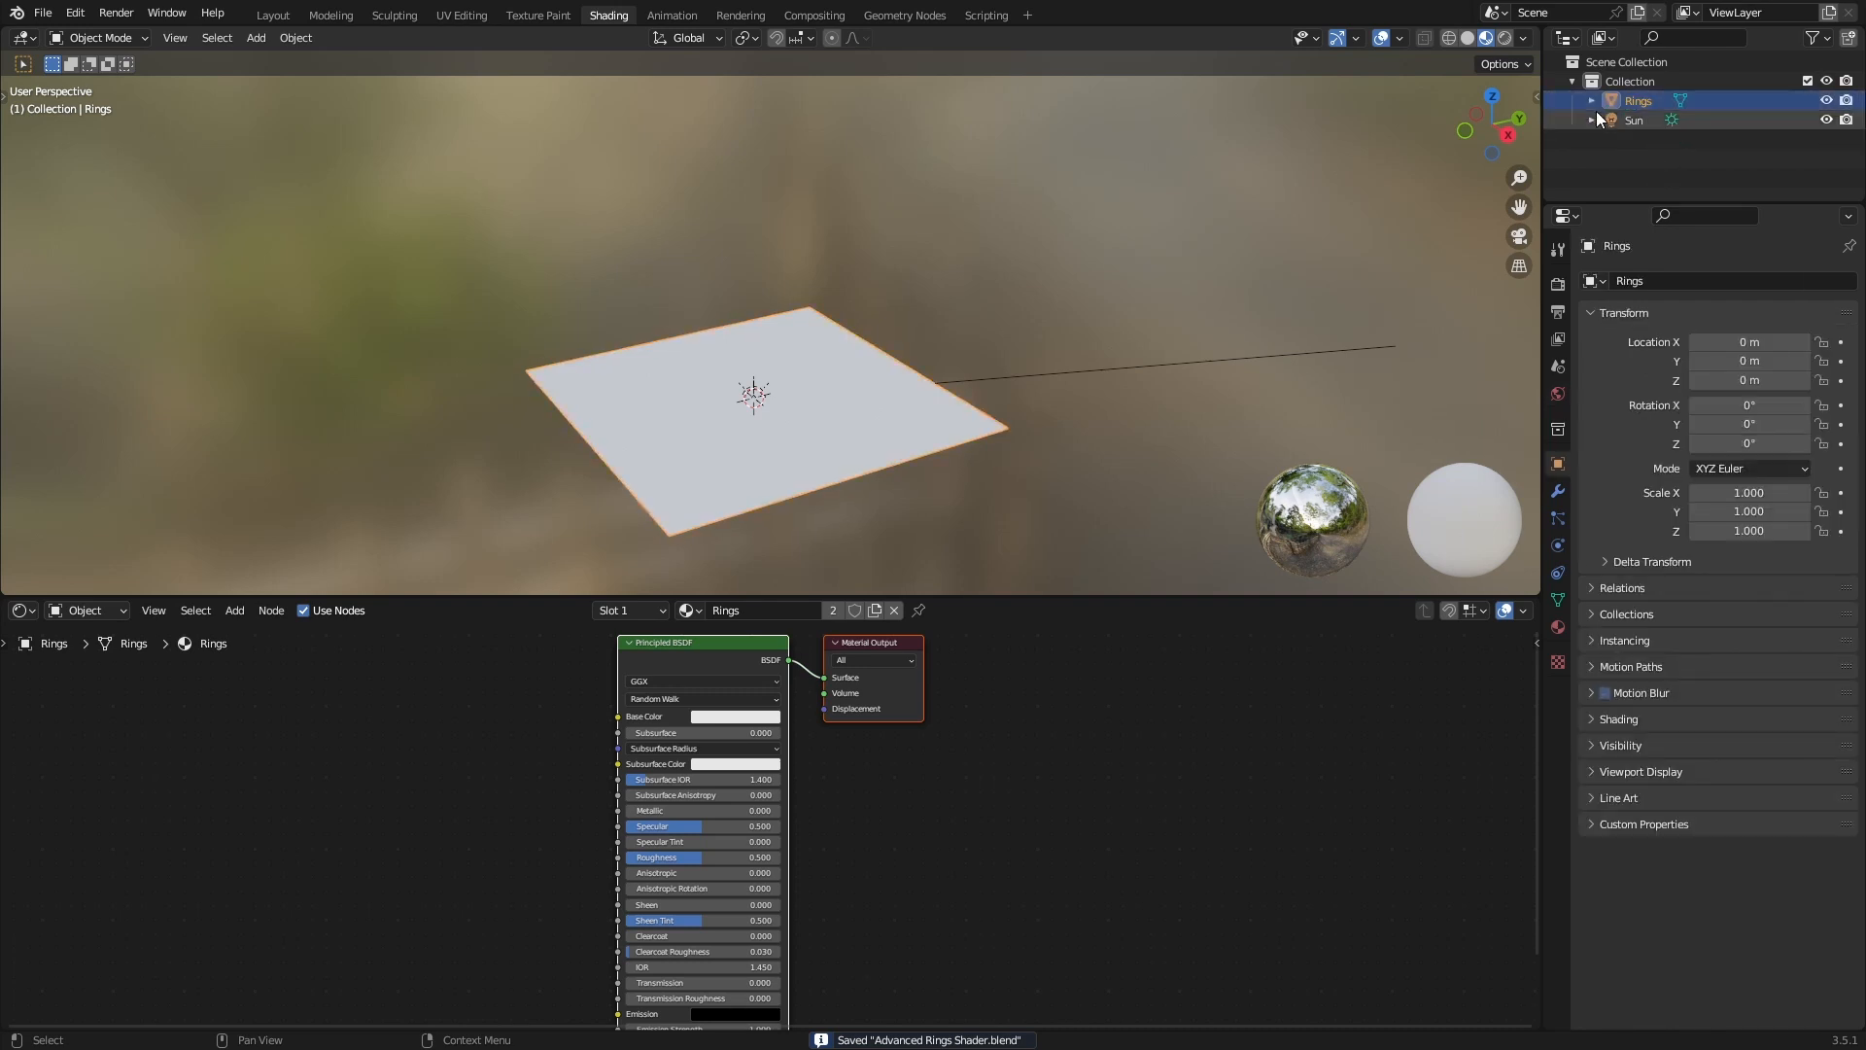
# Enlarge the shader editor area and switch the 3D viewport to rendered shading with the plane deselected.
pyautogui.moveTo(1012, 596); pyautogui.dragTo(977, 504)
pyautogui.moveTo(978, 472); pyautogui.dragTo(1175, 362, button='middle')
pyautogui.click(1505, 38)
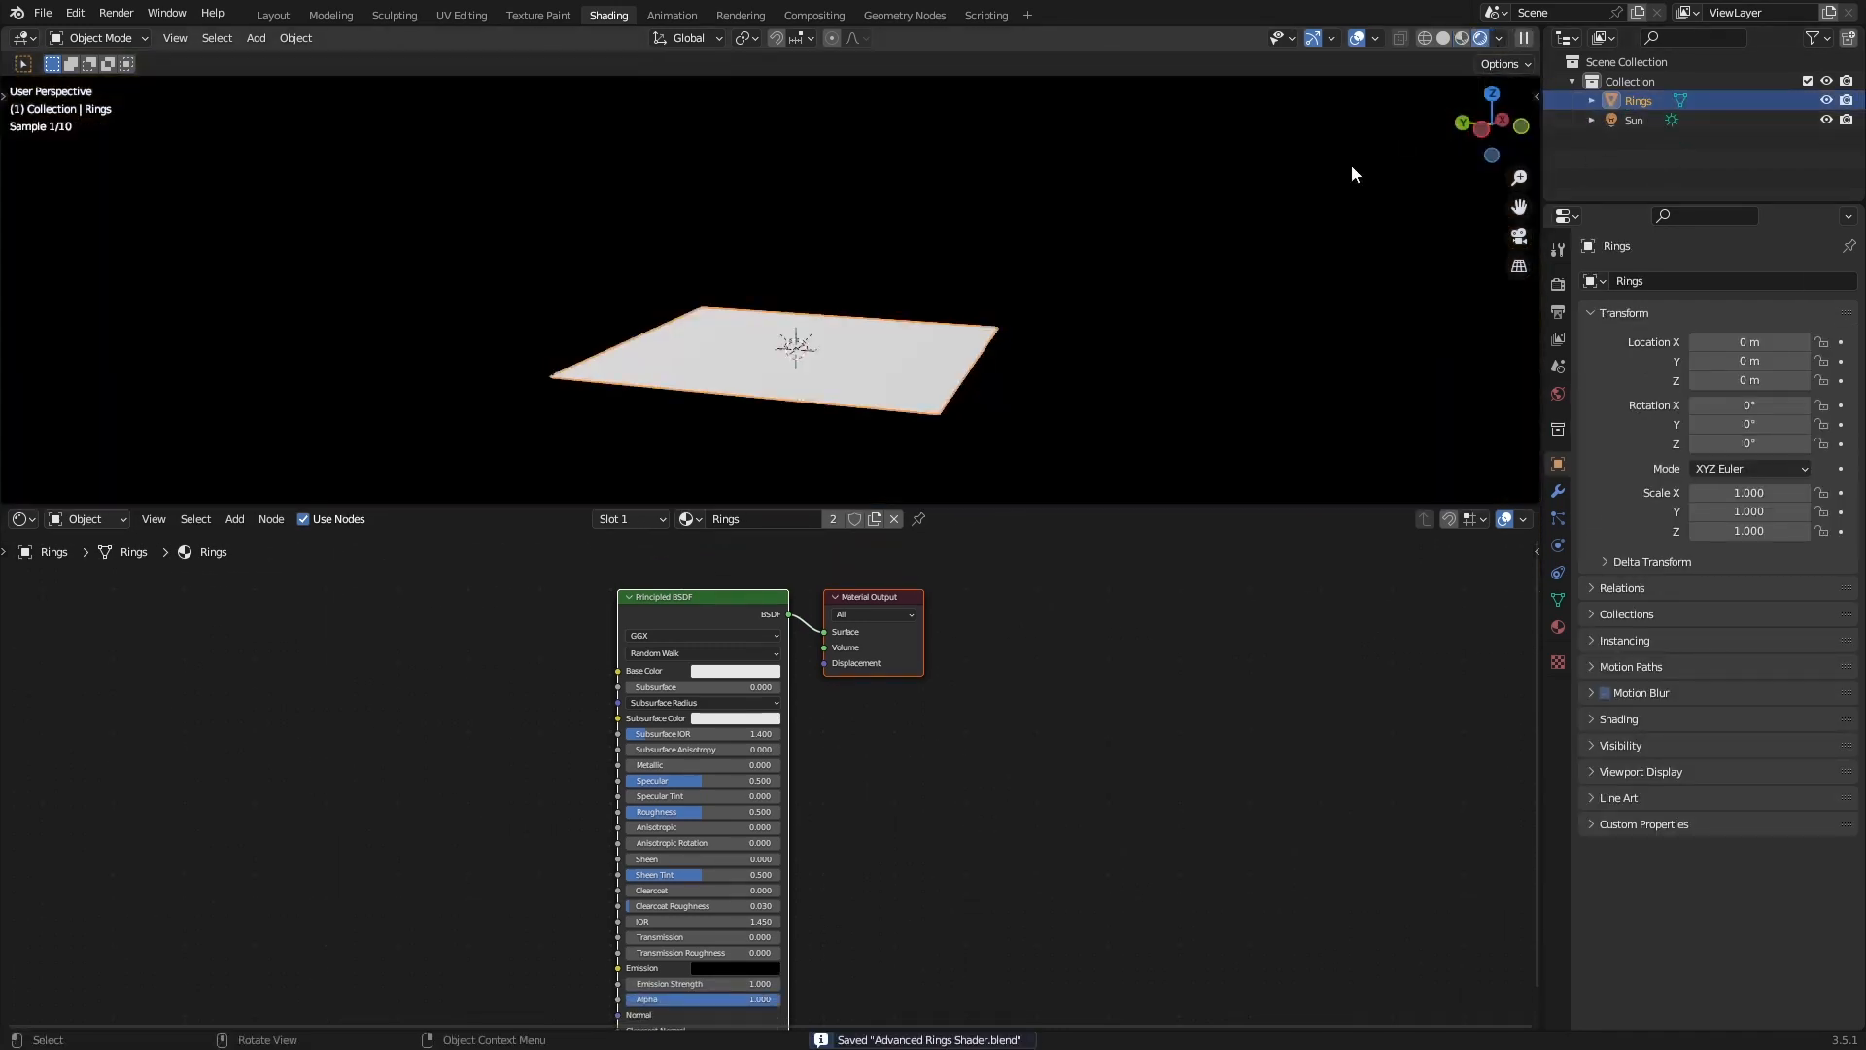
pyautogui.click(1351, 167)
# Deselect the nodes in the shader editor and save the file.
pyautogui.scroll(1, 1095, 680)
pyautogui.scroll(-5, 1029, 668)
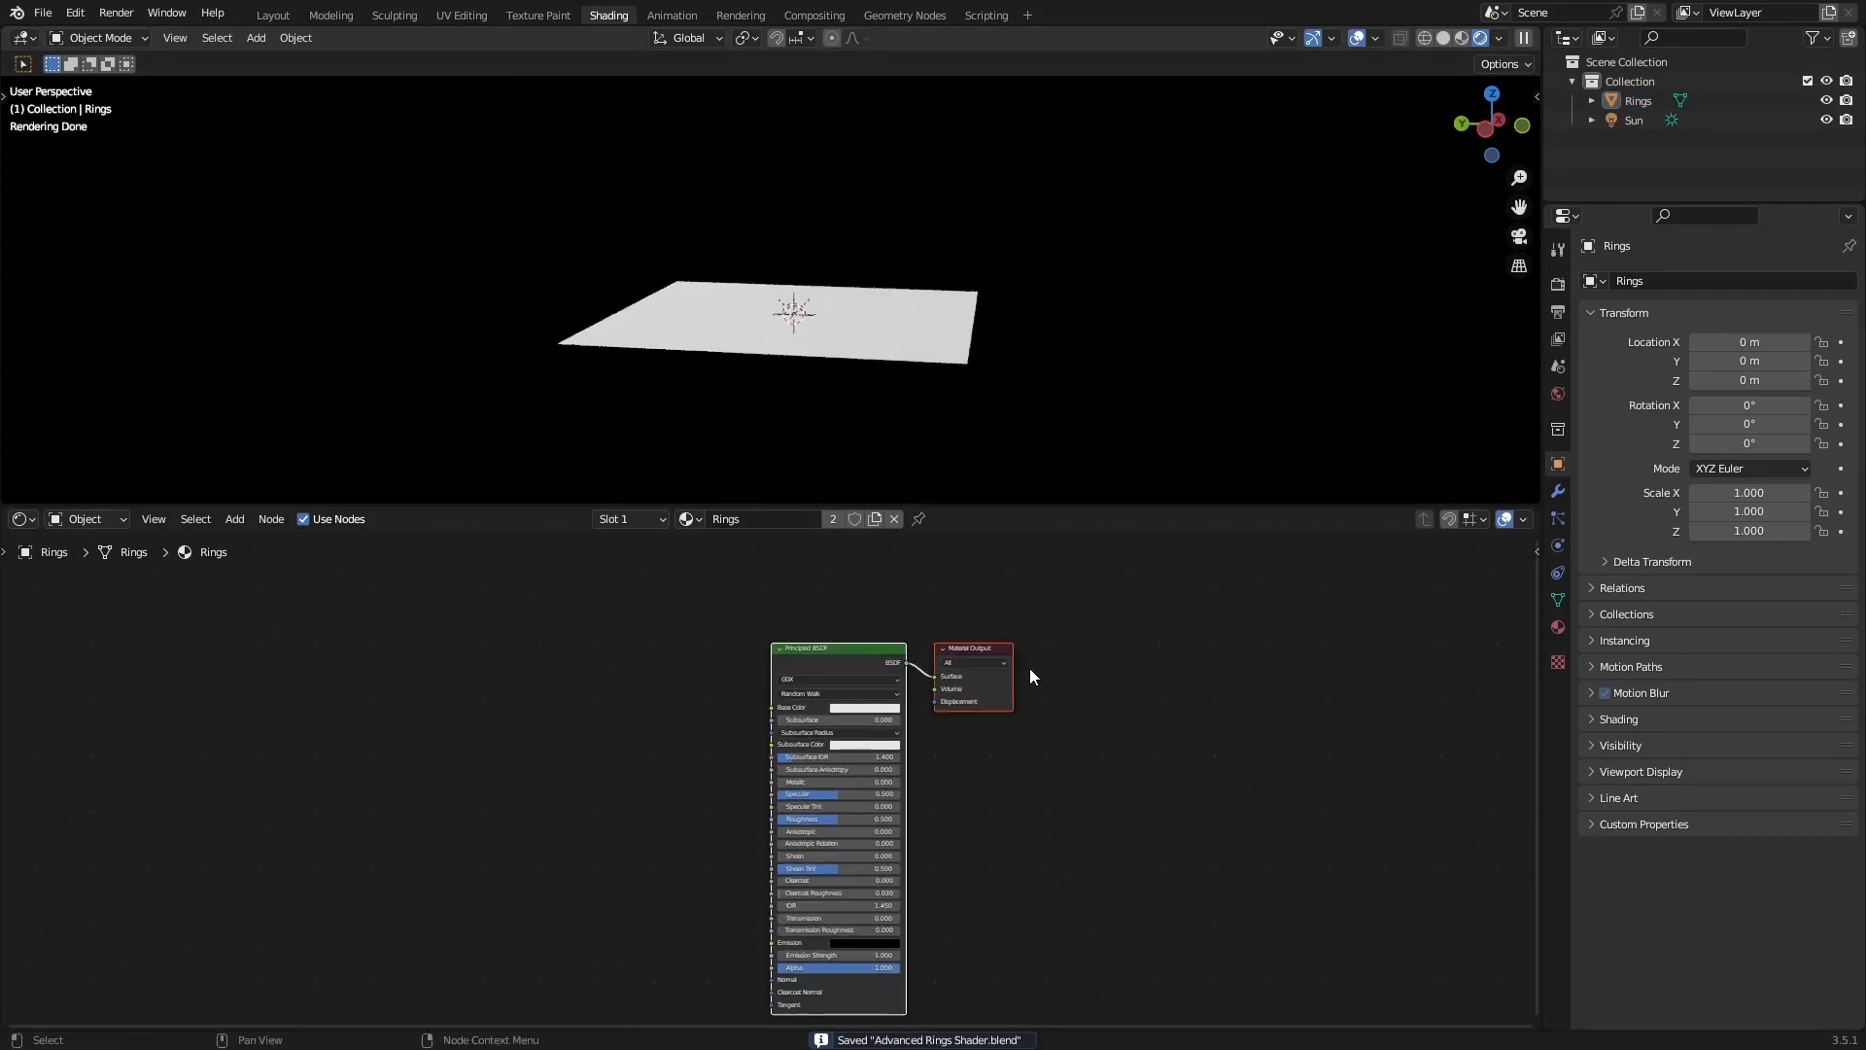
pyautogui.scroll(1, 789, 789)
pyautogui.moveTo(789, 789); pyautogui.dragTo(850, 744, button='middle')
pyautogui.click(735, 719)
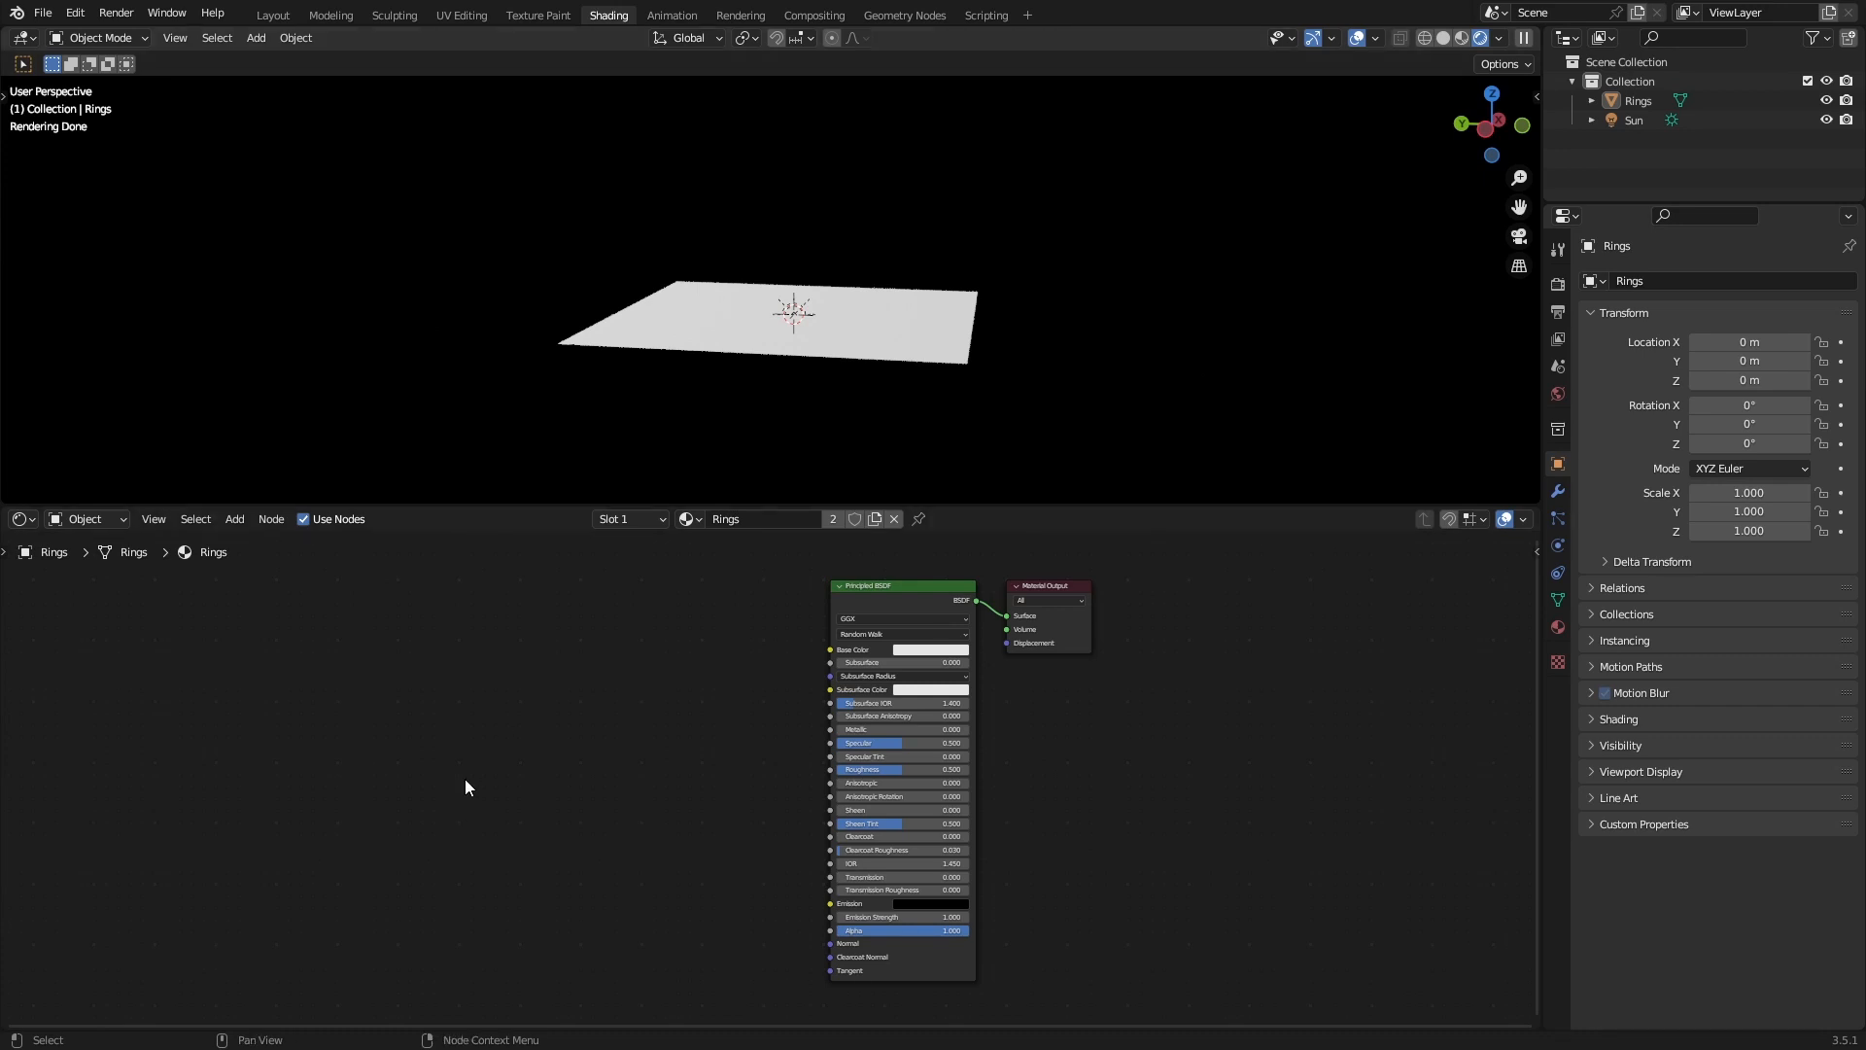
pyautogui.hotkey('ctrl', 's')
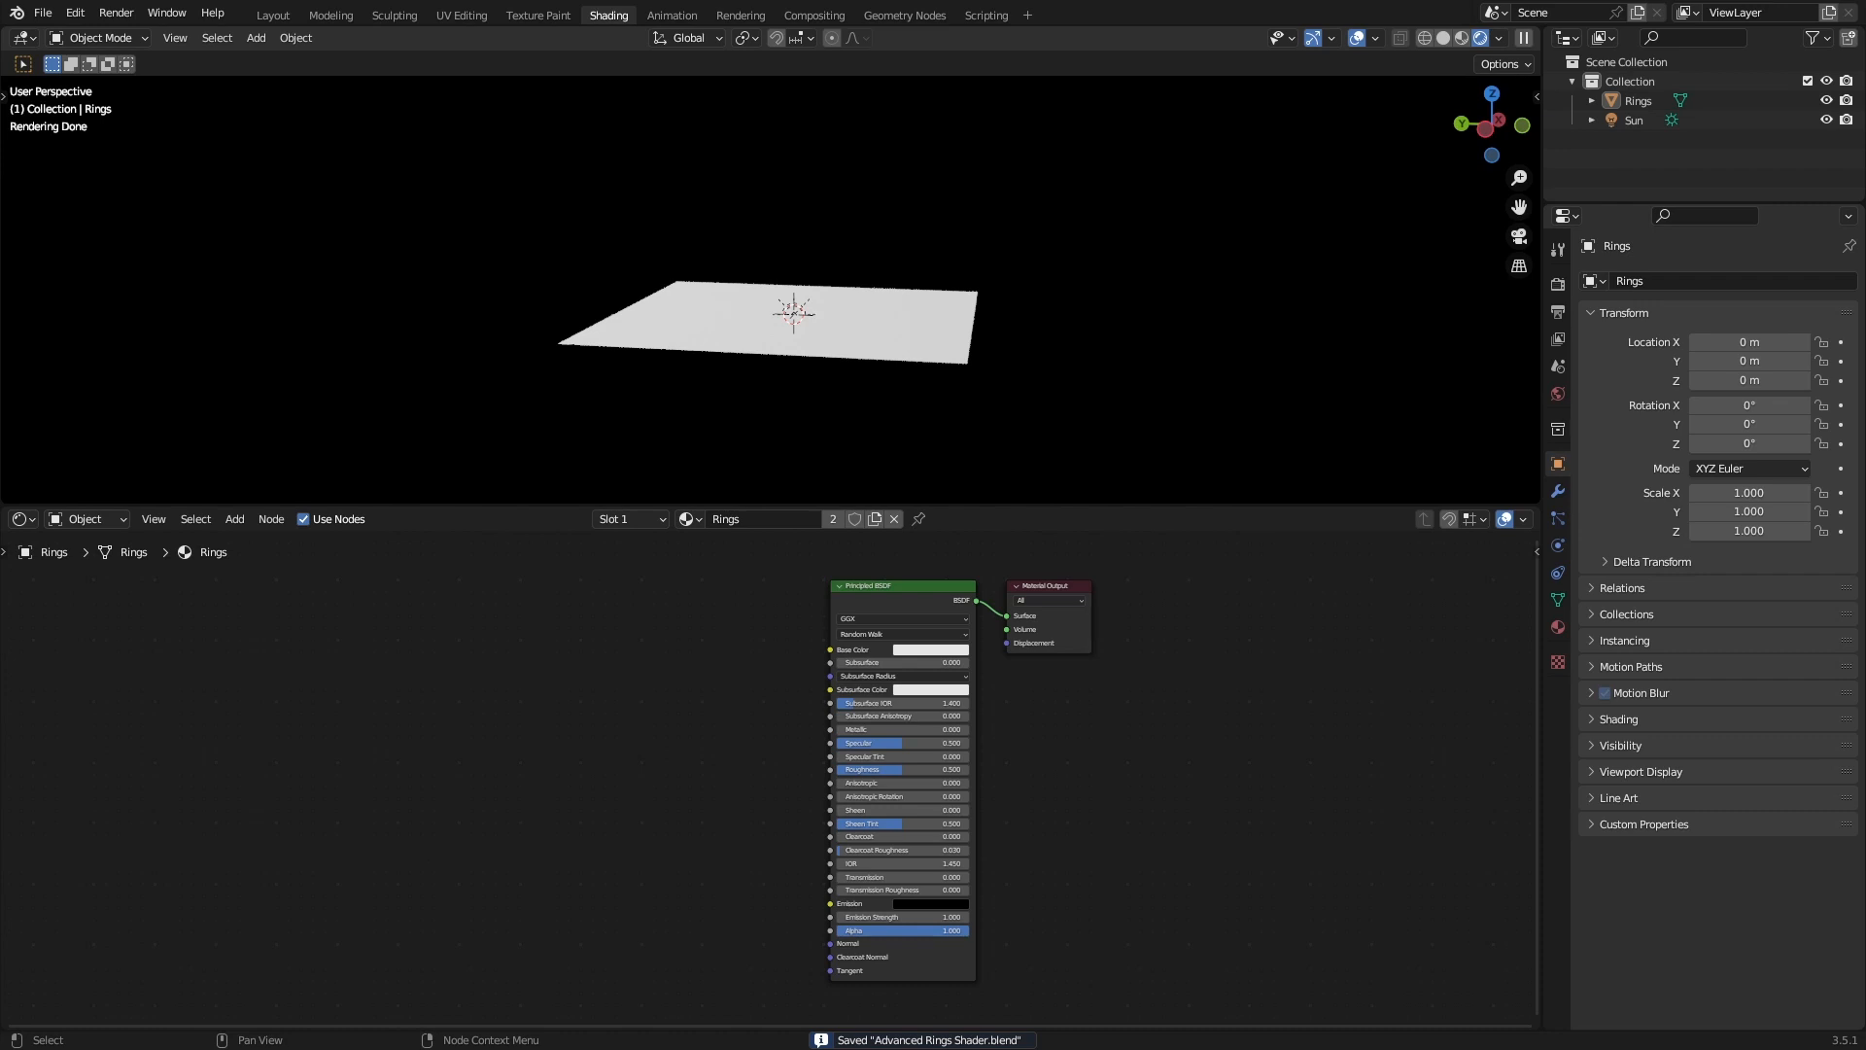
# Delete the Principled BSDF node from the Rings material.
pyautogui.moveTo(602, 635); pyautogui.dragTo(818, 690, button='middle')
pyautogui.scroll(1, 897, 683)
pyautogui.click(1187, 626)
pyautogui.press('x')
# Add a Vector Math node set to Length and connect its Value output to the Material Output's Surface input.
pyautogui.hotkey('shift', 'a')
pyautogui.click(831, 635)
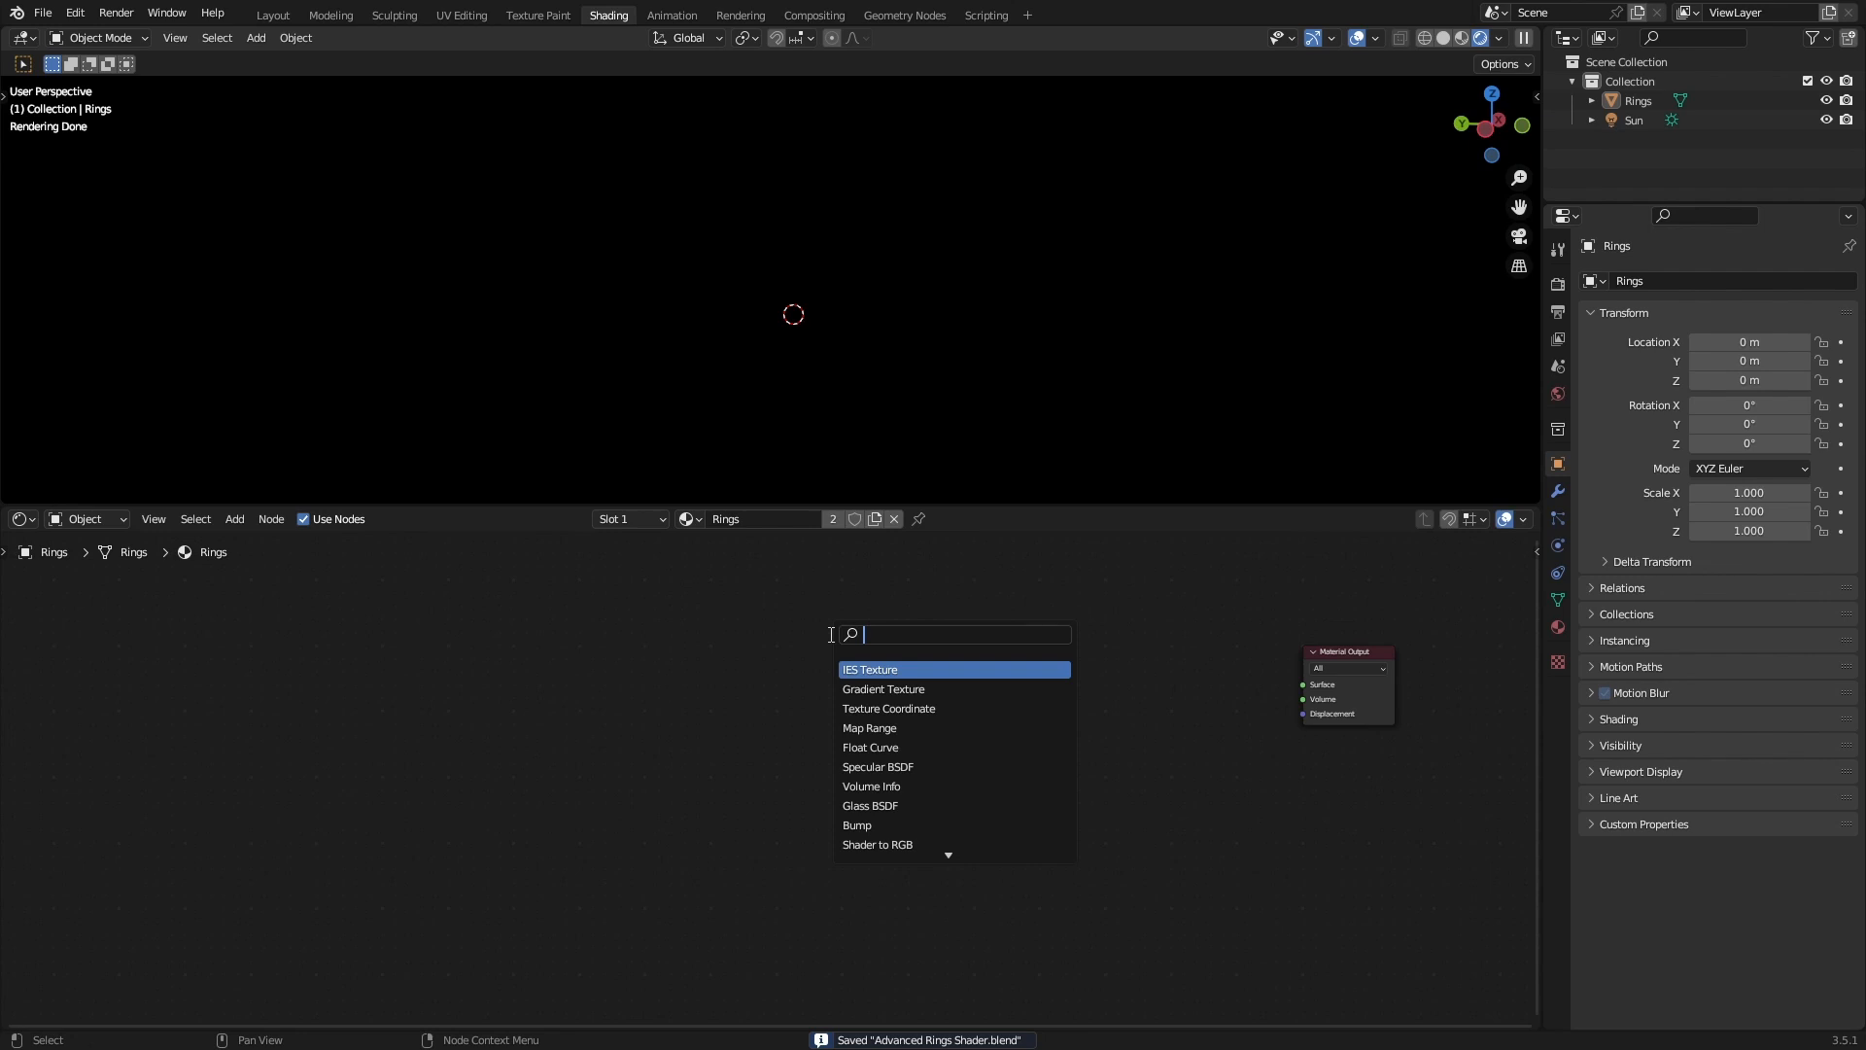
pyautogui.write('vec a')
pyautogui.press('Return')
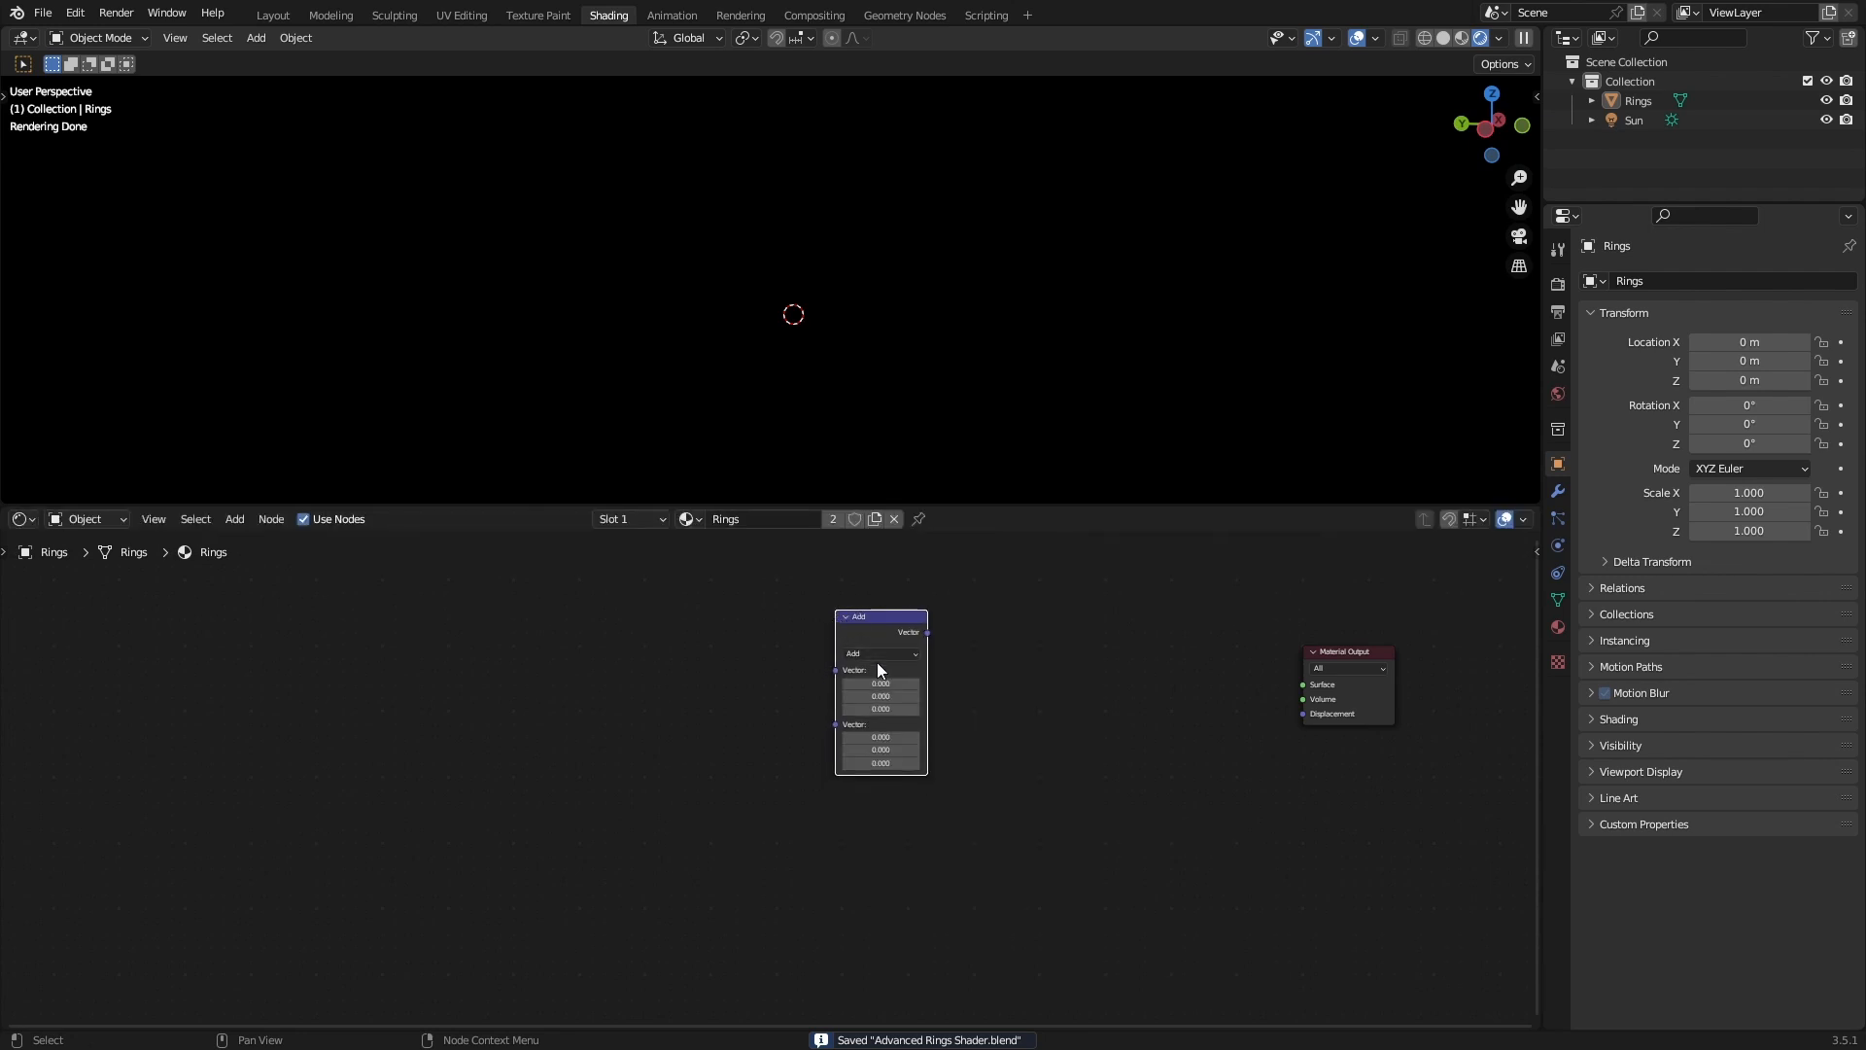
pyautogui.click(876, 657)
pyautogui.press('l')
pyautogui.keyDown('ctrl'); pyautogui.keyDown('shift'); pyautogui.click(880, 634); pyautogui.keyUp('shift'); pyautogui.keyUp('ctrl')
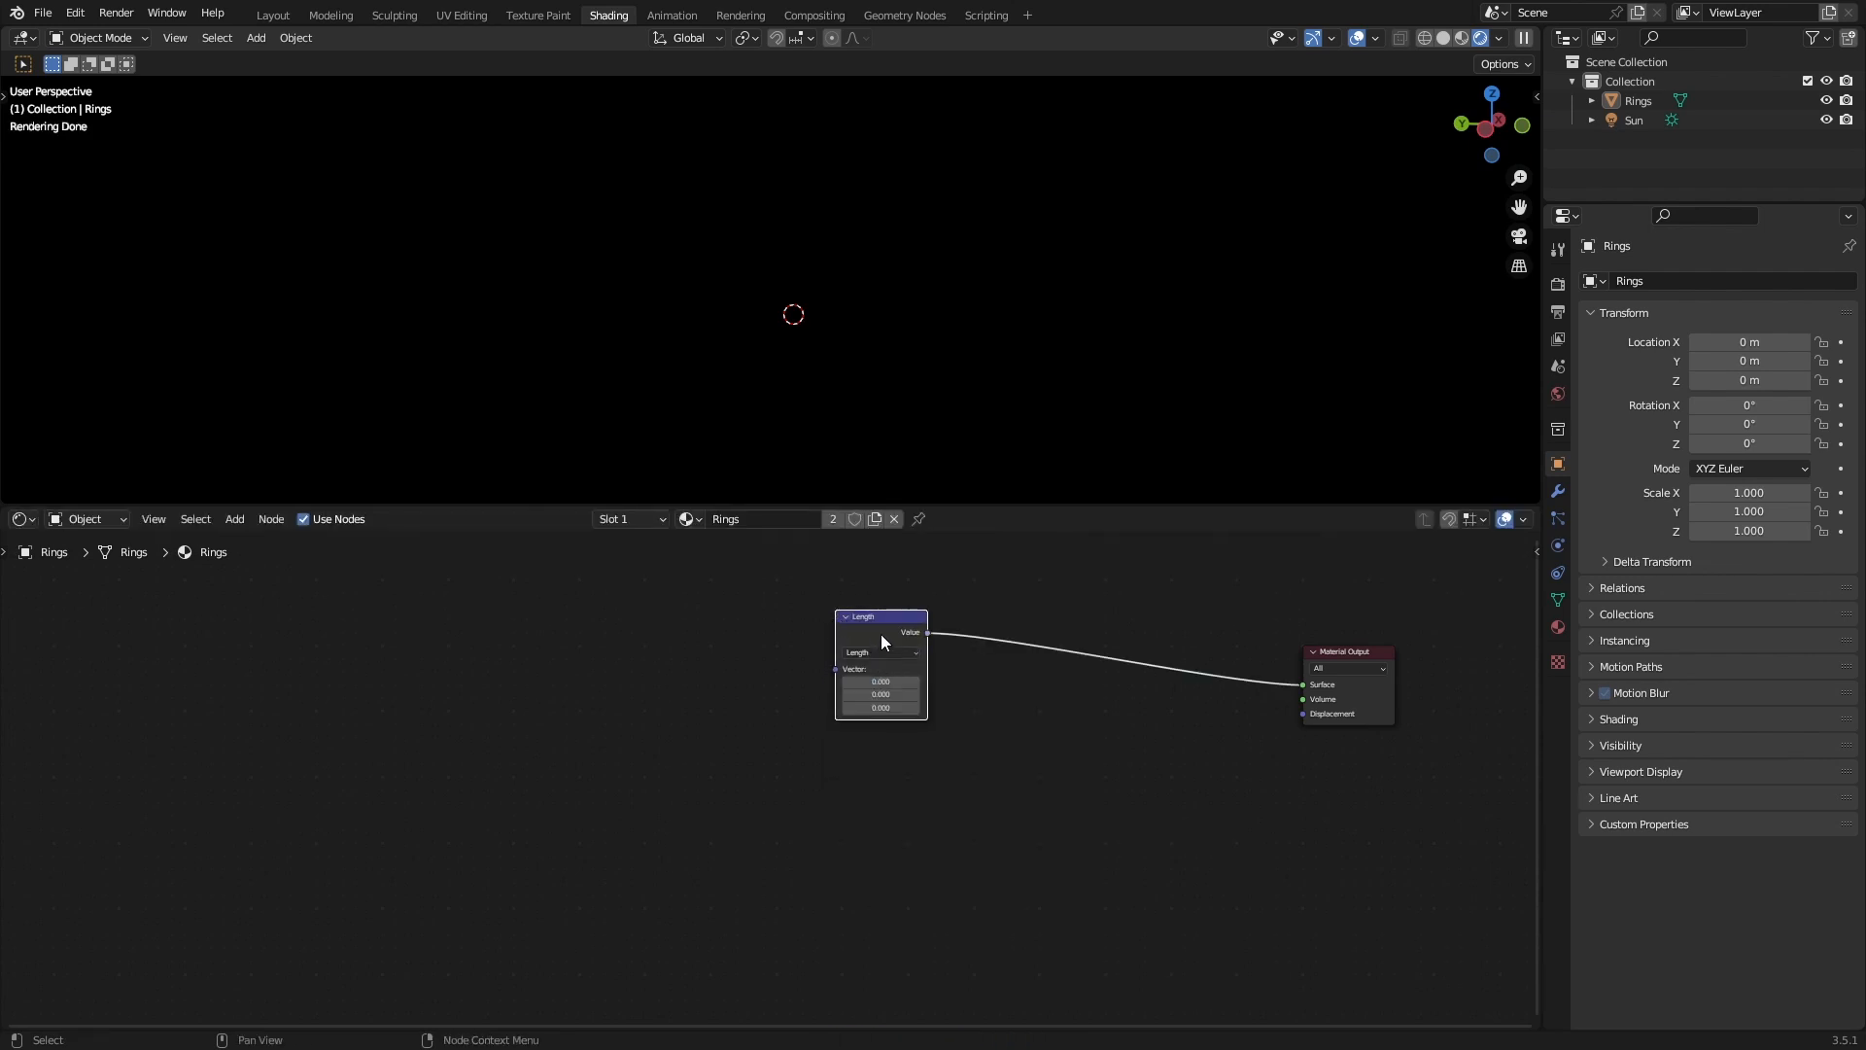
# Enable snapping in the node editor and save the file.
pyautogui.moveTo(883, 641); pyautogui.dragTo(865, 654)
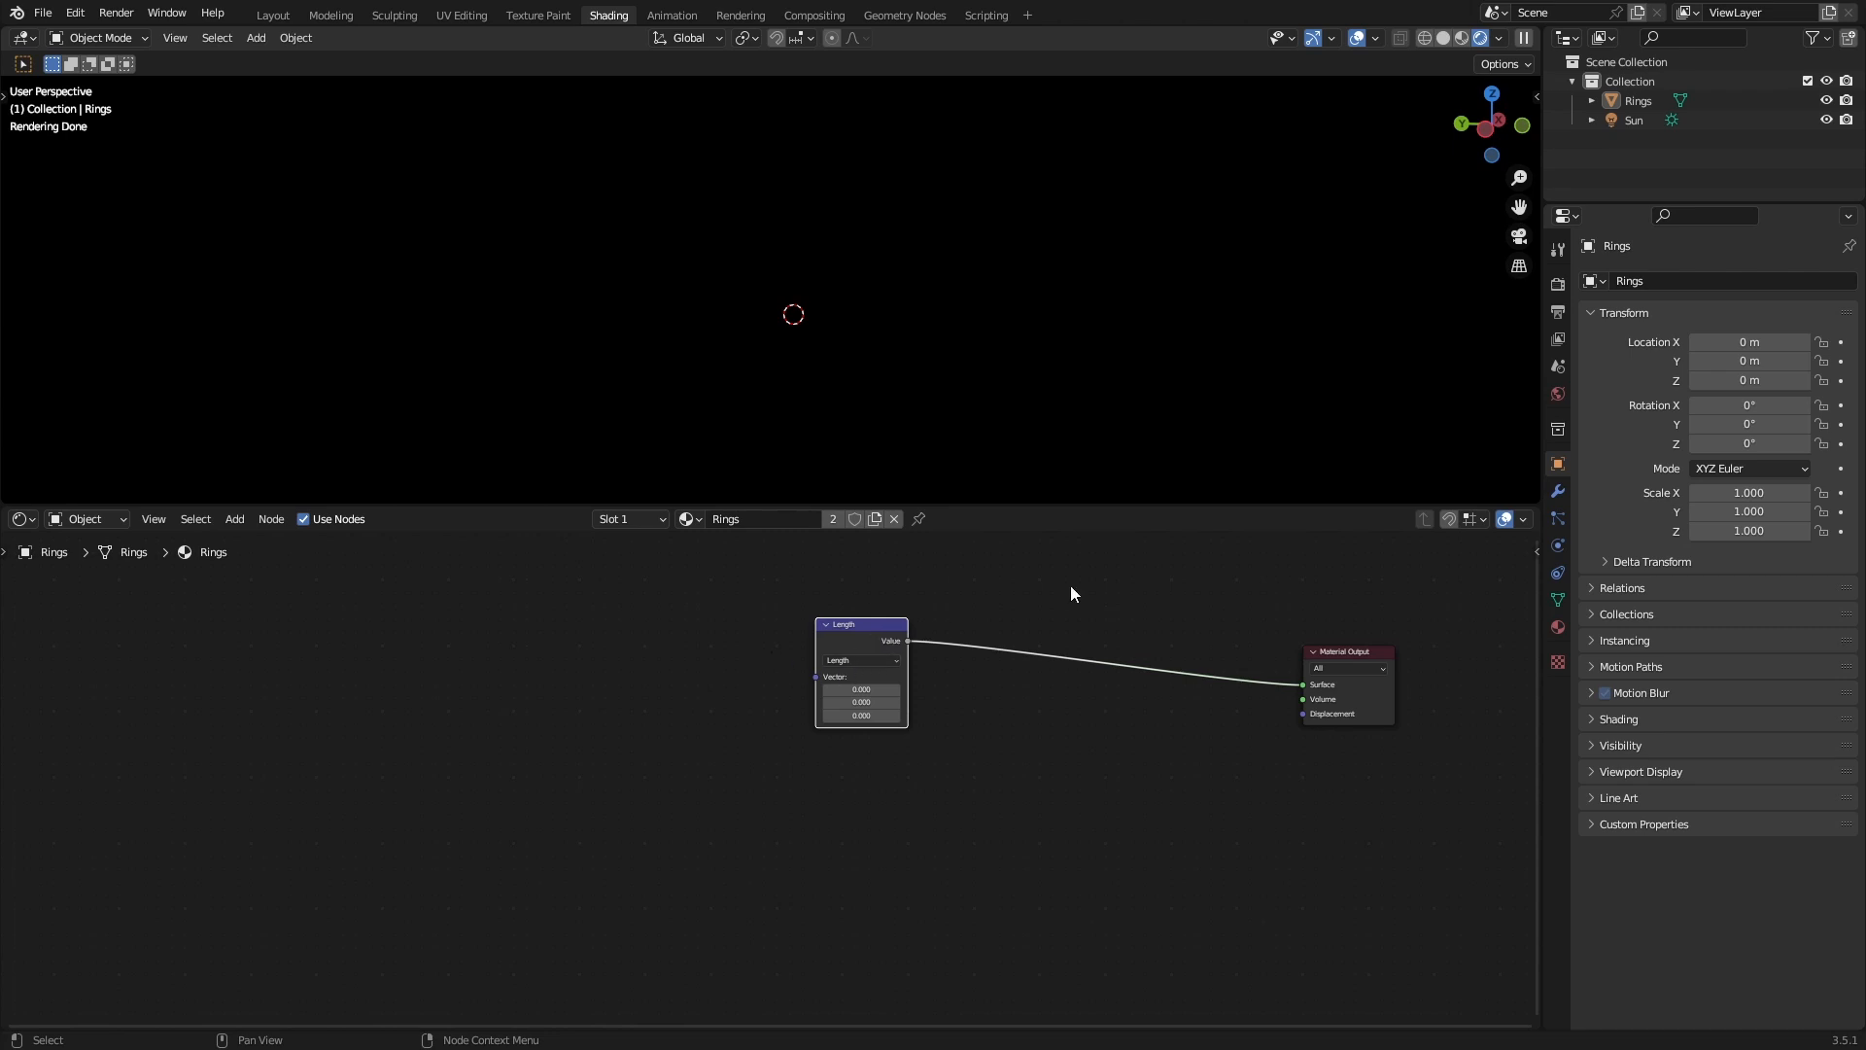
pyautogui.click(1449, 522)
pyautogui.hotkey('ctrl', 's')
# Add a texture setup to the Length node, delete its Image Texture and Mapping nodes, and connect Texture Coordinate's Object output to Length's Vector input.
pyautogui.moveTo(868, 644); pyautogui.dragTo(770, 651)
pyautogui.hotkey('ctrl', 't')
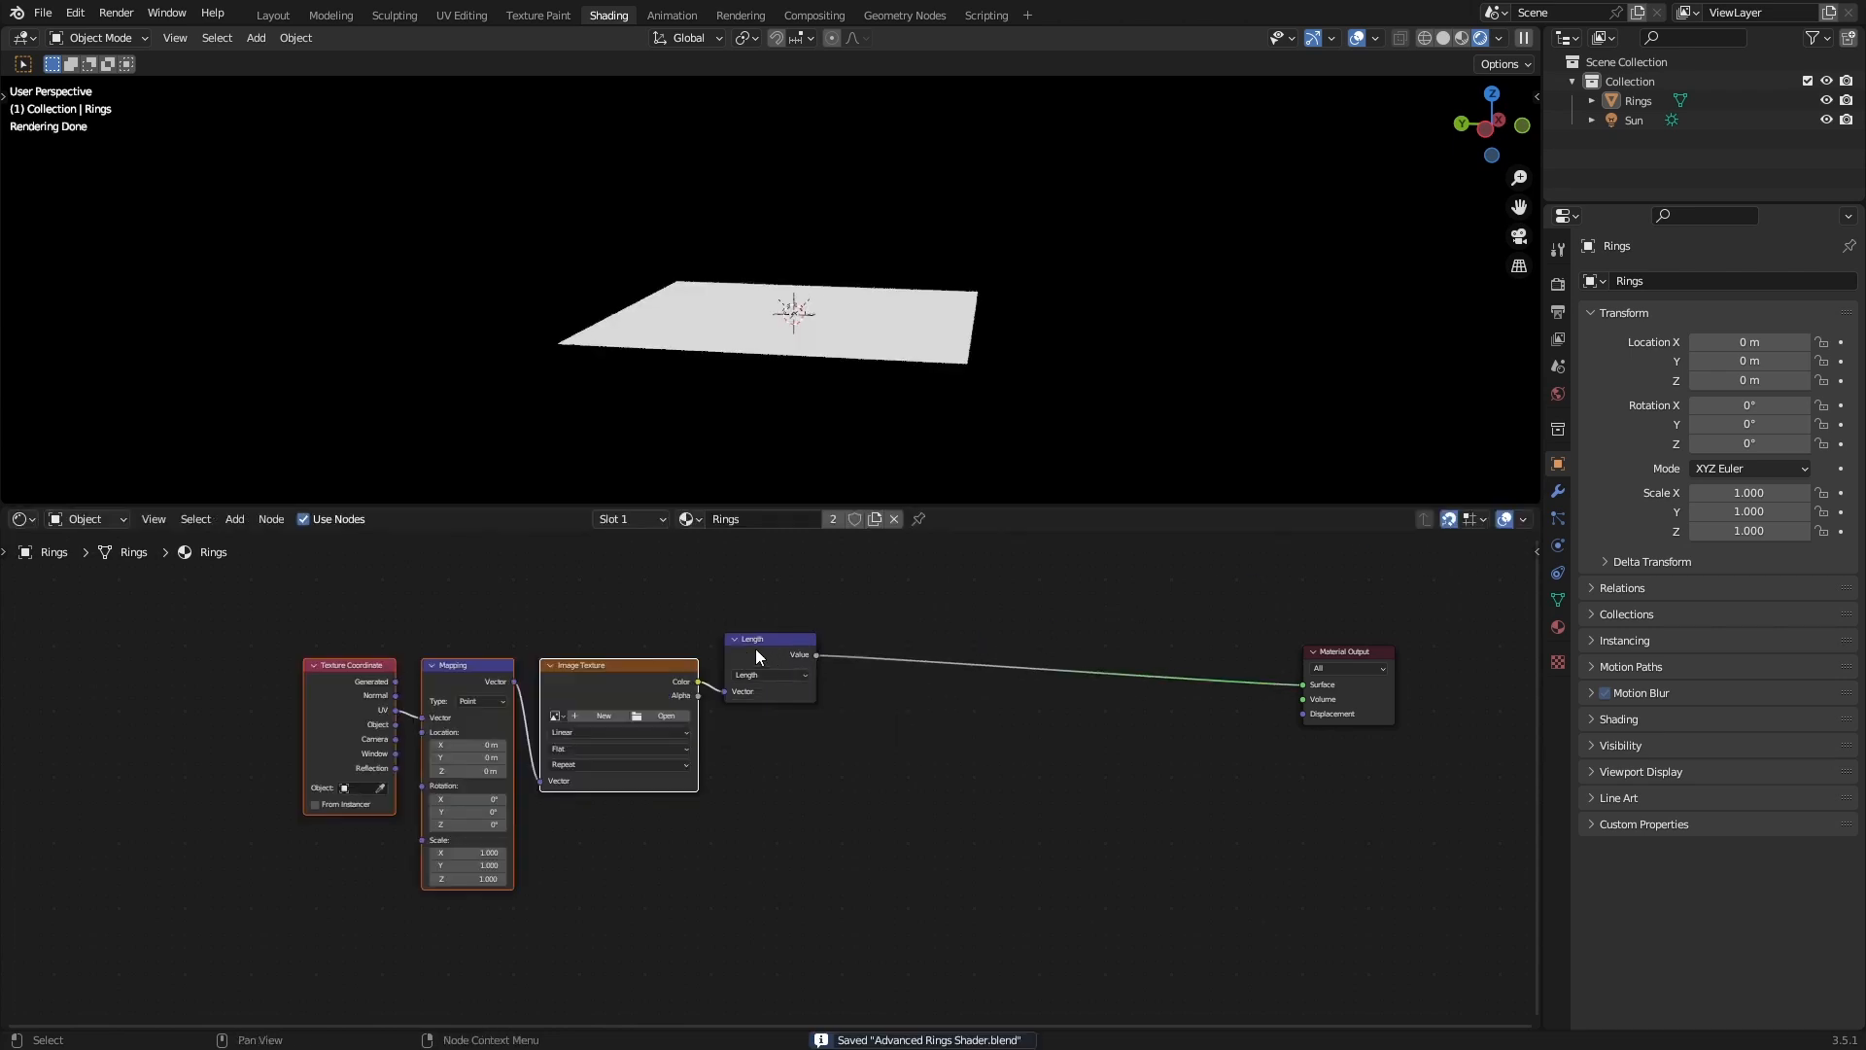
pyautogui.click(612, 673)
pyautogui.press('x')
pyautogui.click(467, 681)
pyautogui.press('x')
pyautogui.moveTo(396, 724); pyautogui.dragTo(725, 691)
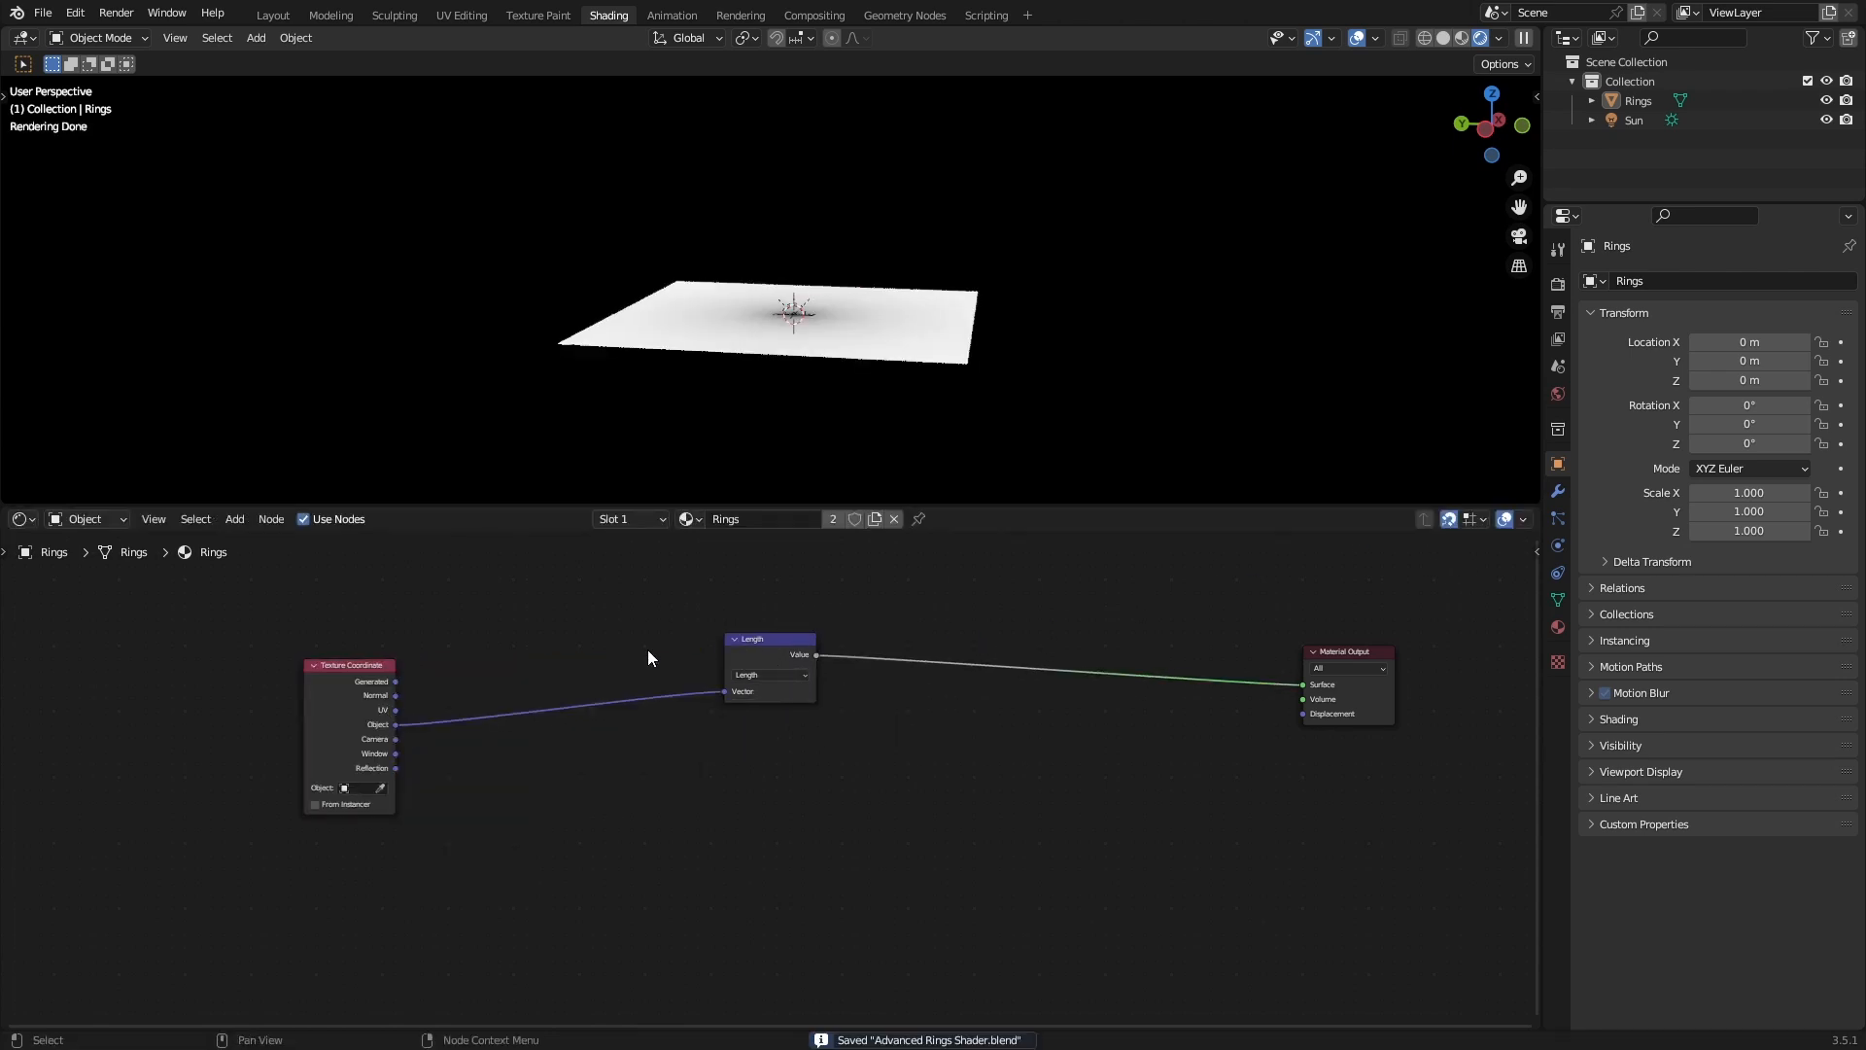
# Move the Texture Coordinate node further away from the Material Output and place the Length node directly beside it.
pyautogui.moveTo(826, 315); pyautogui.dragTo(861, 305, button='middle')
pyautogui.scroll(1, 540, 694)
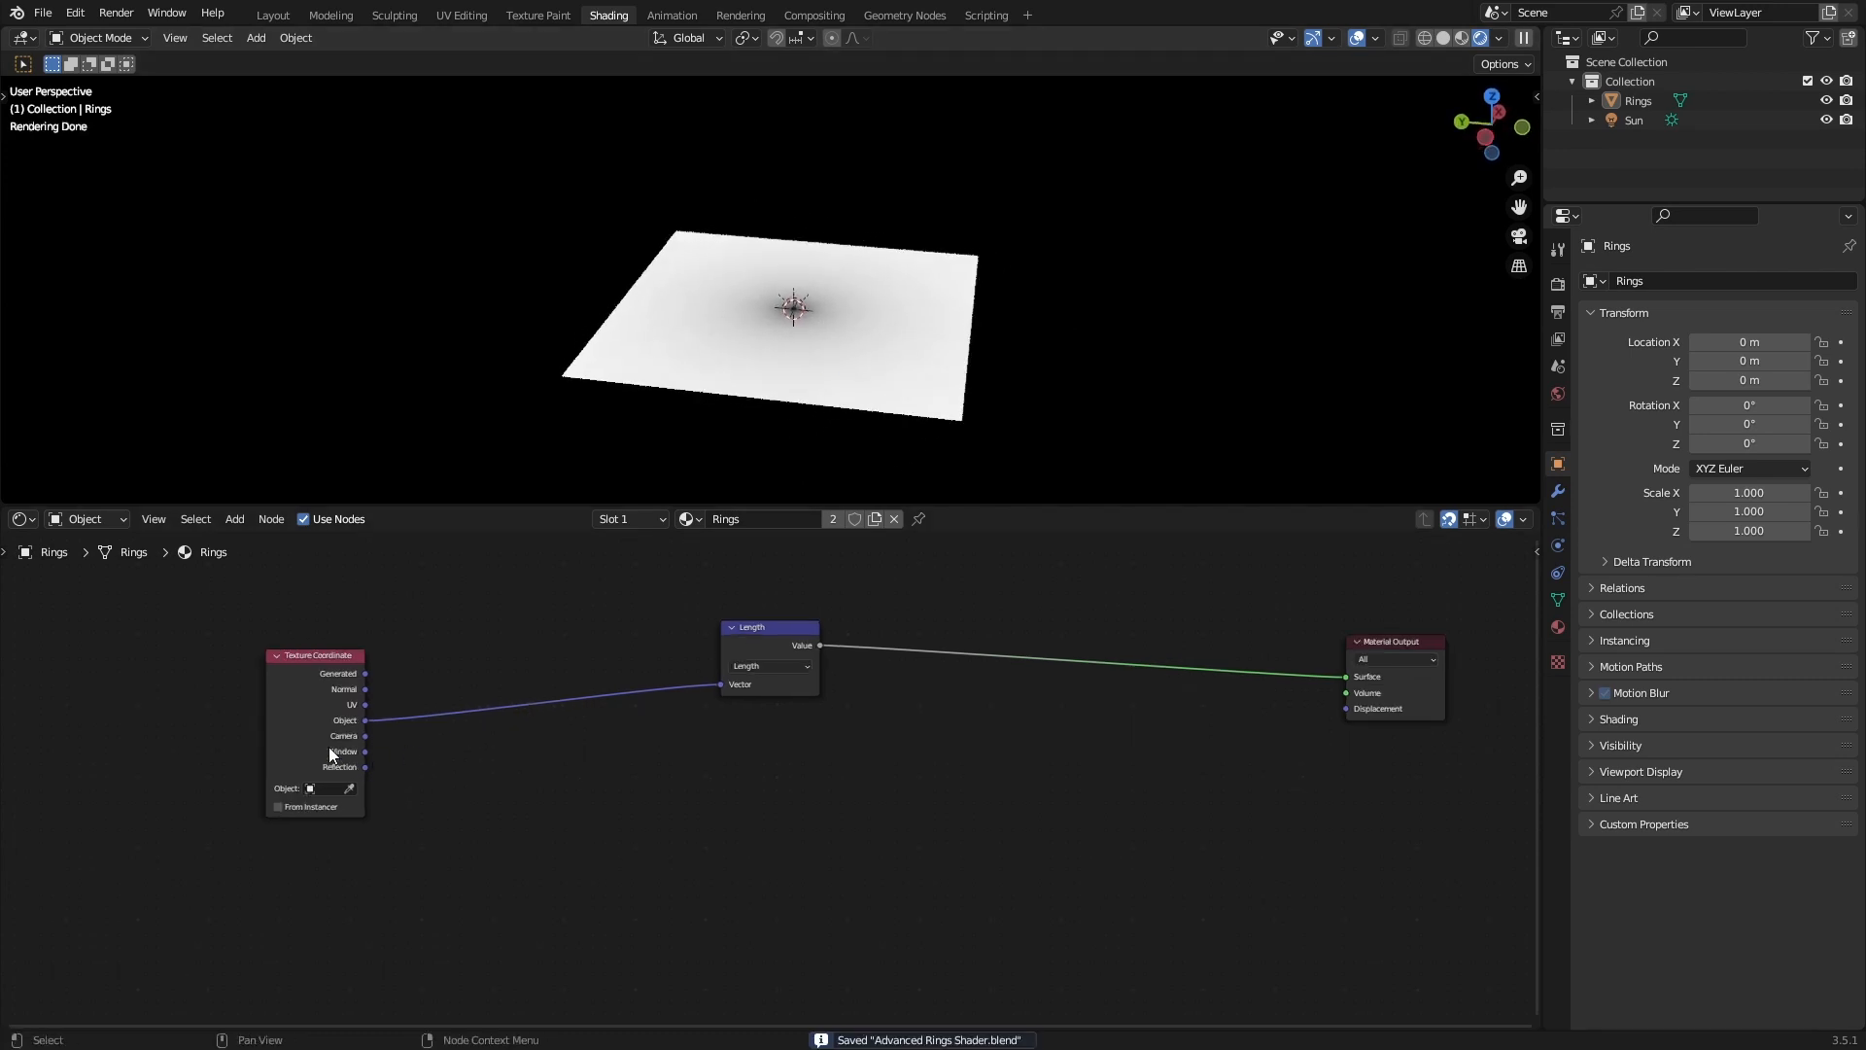
pyautogui.moveTo(328, 747); pyautogui.dragTo(188, 746)
pyautogui.moveTo(792, 642); pyautogui.dragTo(299, 665)
pyautogui.click(429, 706)
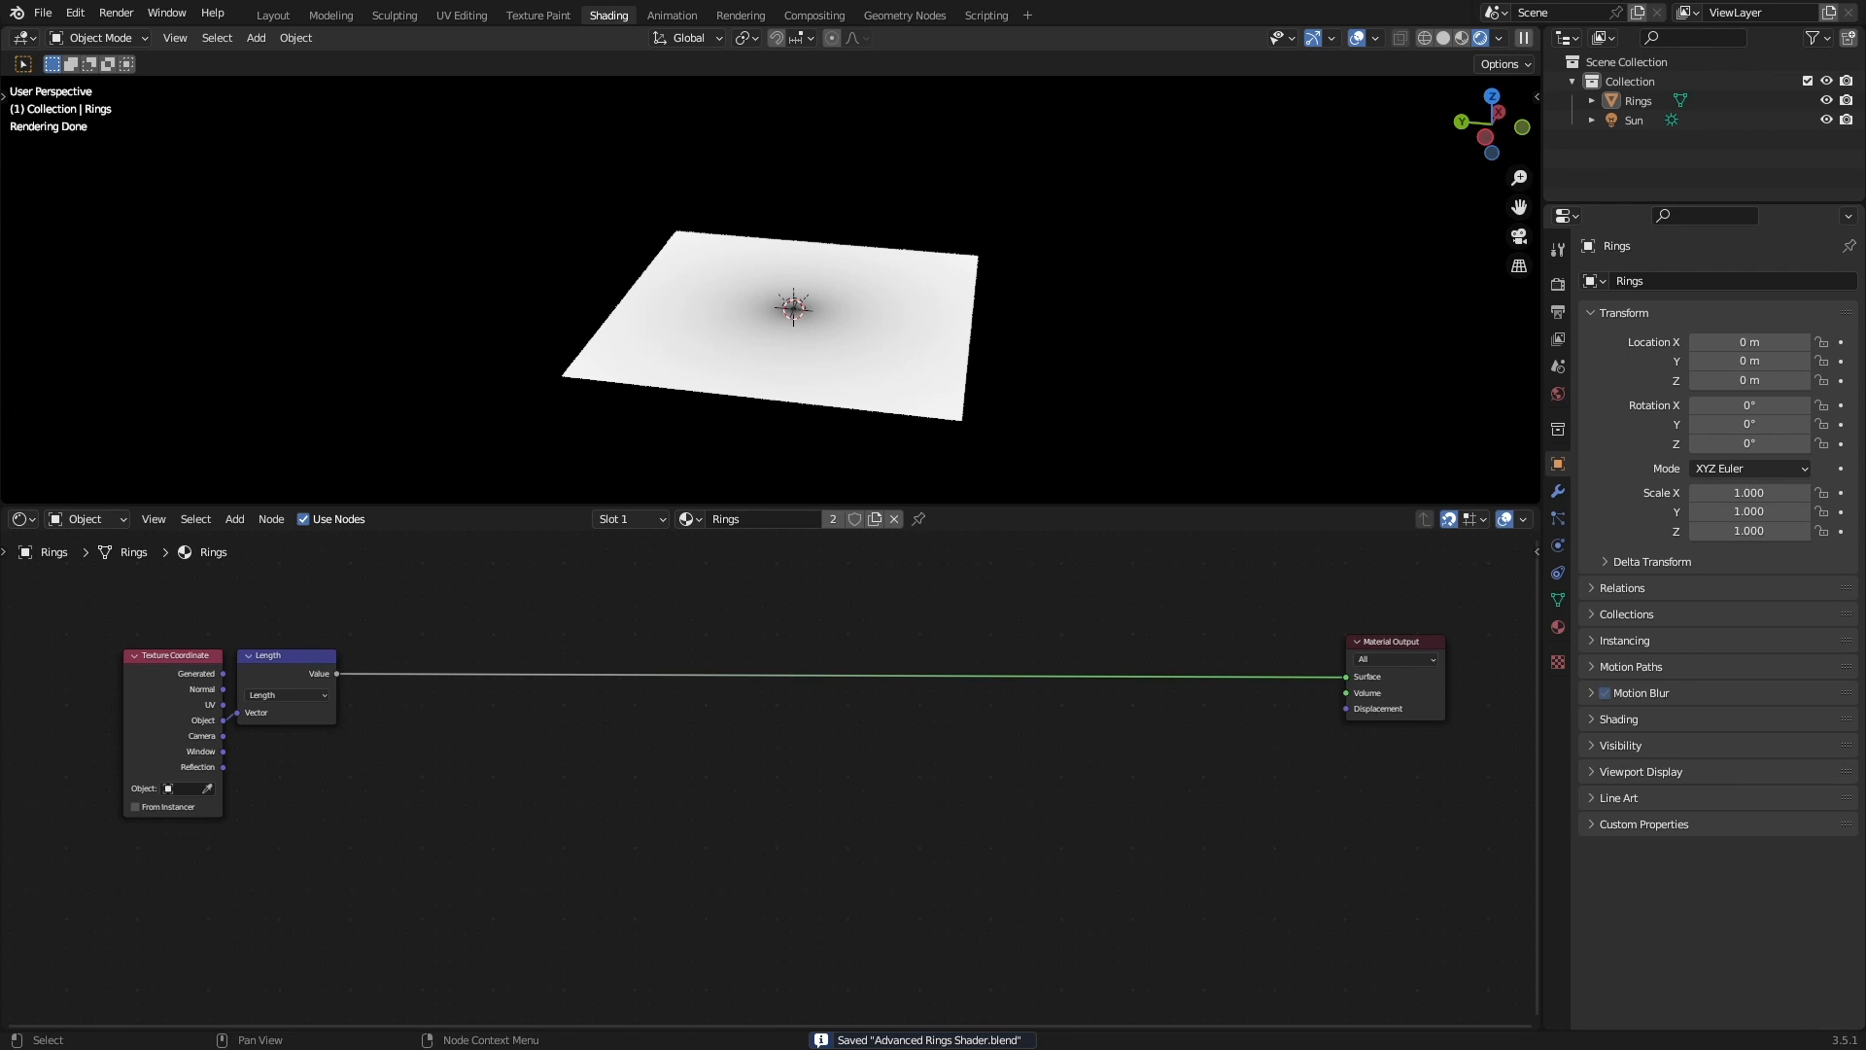
# Make a node group from the Length node and save the file.
pyautogui.moveTo(452, 821); pyautogui.dragTo(522, 791, button='middle')
pyautogui.moveTo(587, 827); pyautogui.dragTo(350, 591)
pyautogui.hotkey('ctrl', 'g')
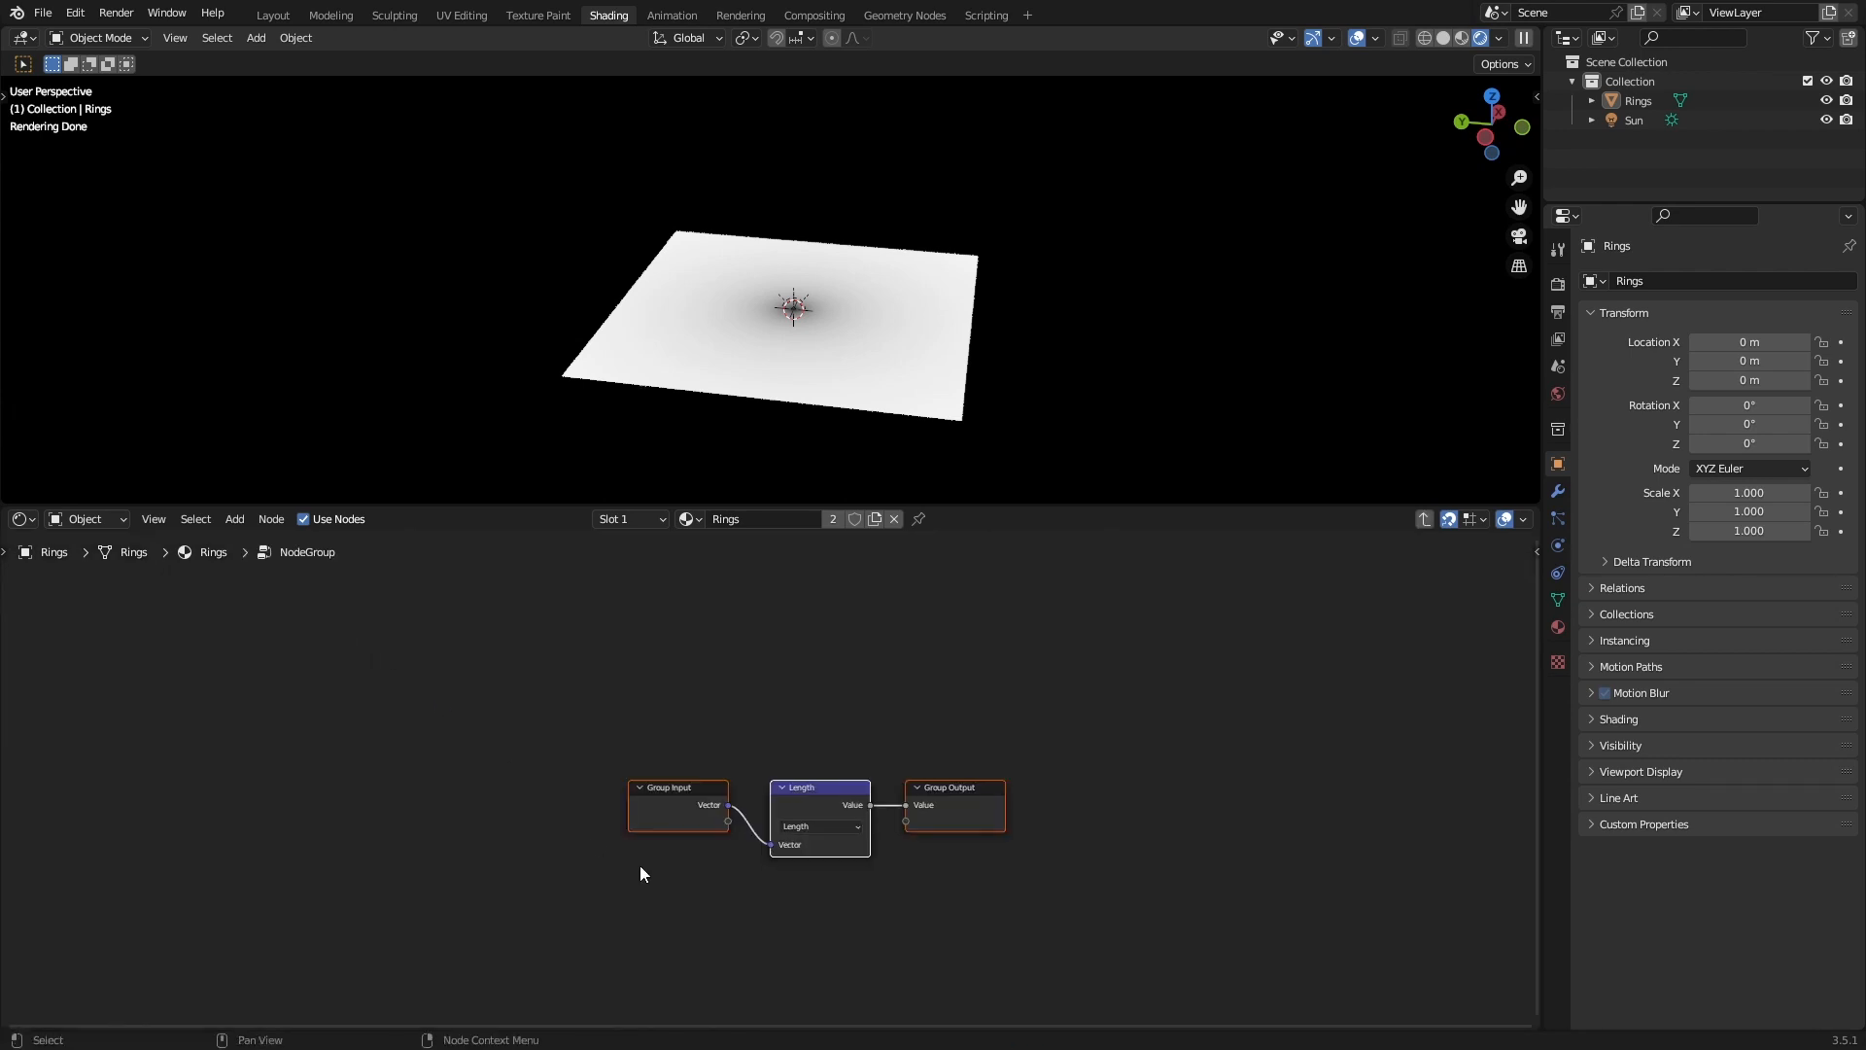
pyautogui.hotkey('ctrl', 's')
# Move the Group Output node well away from the Length node to make room for more nodes.
pyautogui.moveTo(1001, 850); pyautogui.dragTo(575, 818, button='middle')
pyautogui.moveTo(535, 775); pyautogui.dragTo(984, 774)
pyautogui.scroll(1, 1181, 784)
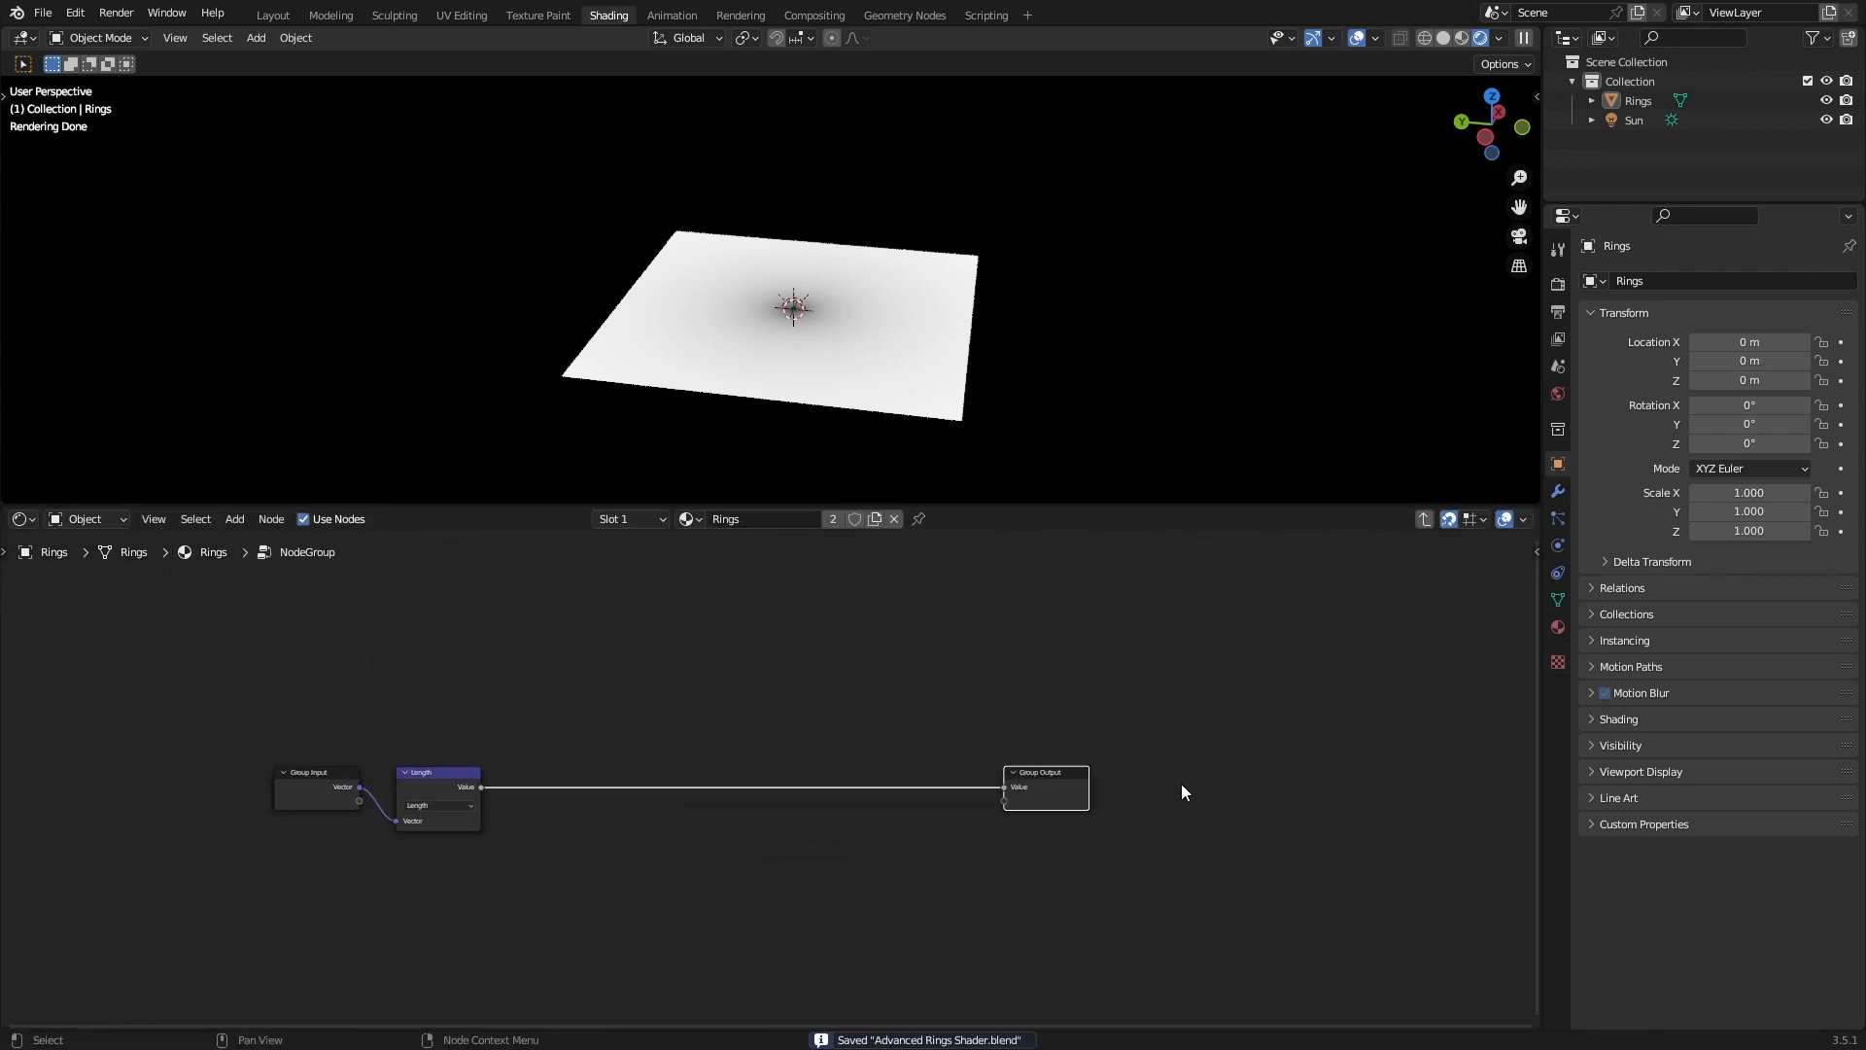
# Rename the group's Value output to Shadow and add a second group output.
pyautogui.press('n')
pyautogui.click(1529, 685)
pyautogui.click(1385, 734)
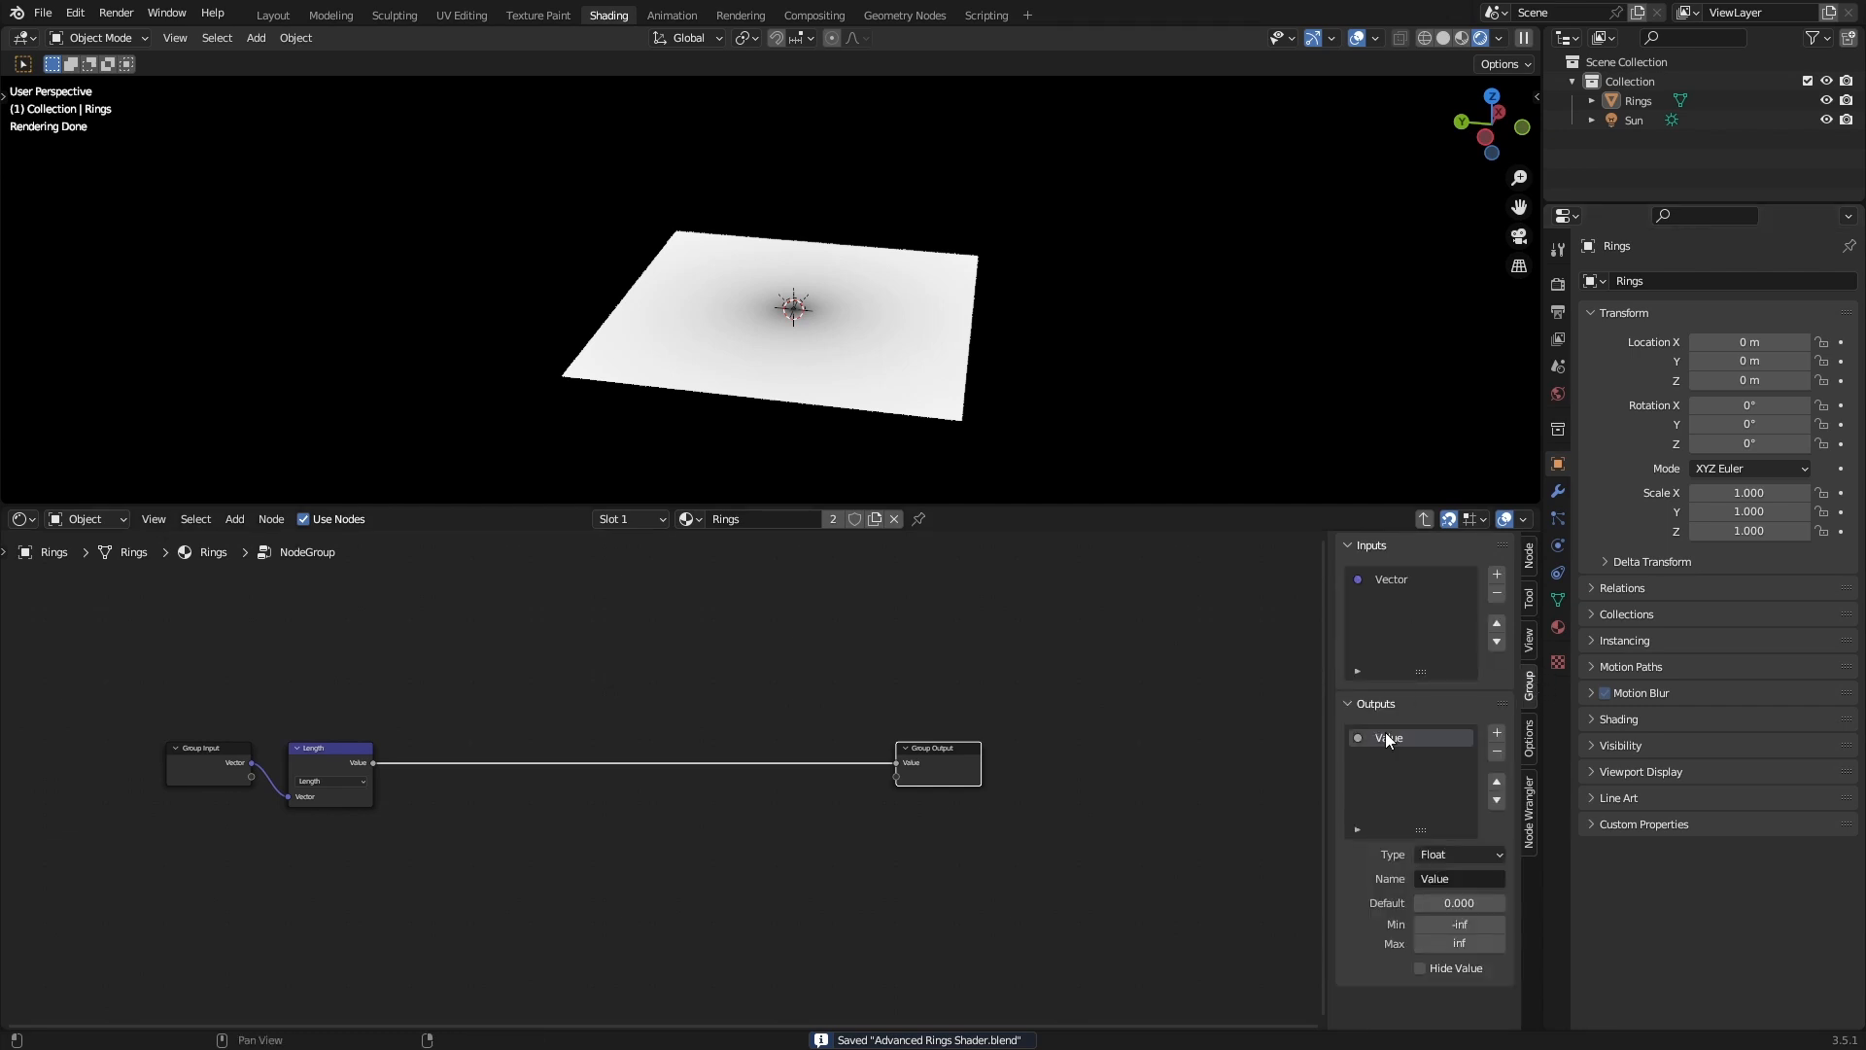
pyautogui.doubleClick(1387, 737)
pyautogui.write('Shadow')
pyautogui.press('Return')
pyautogui.click(1499, 734)
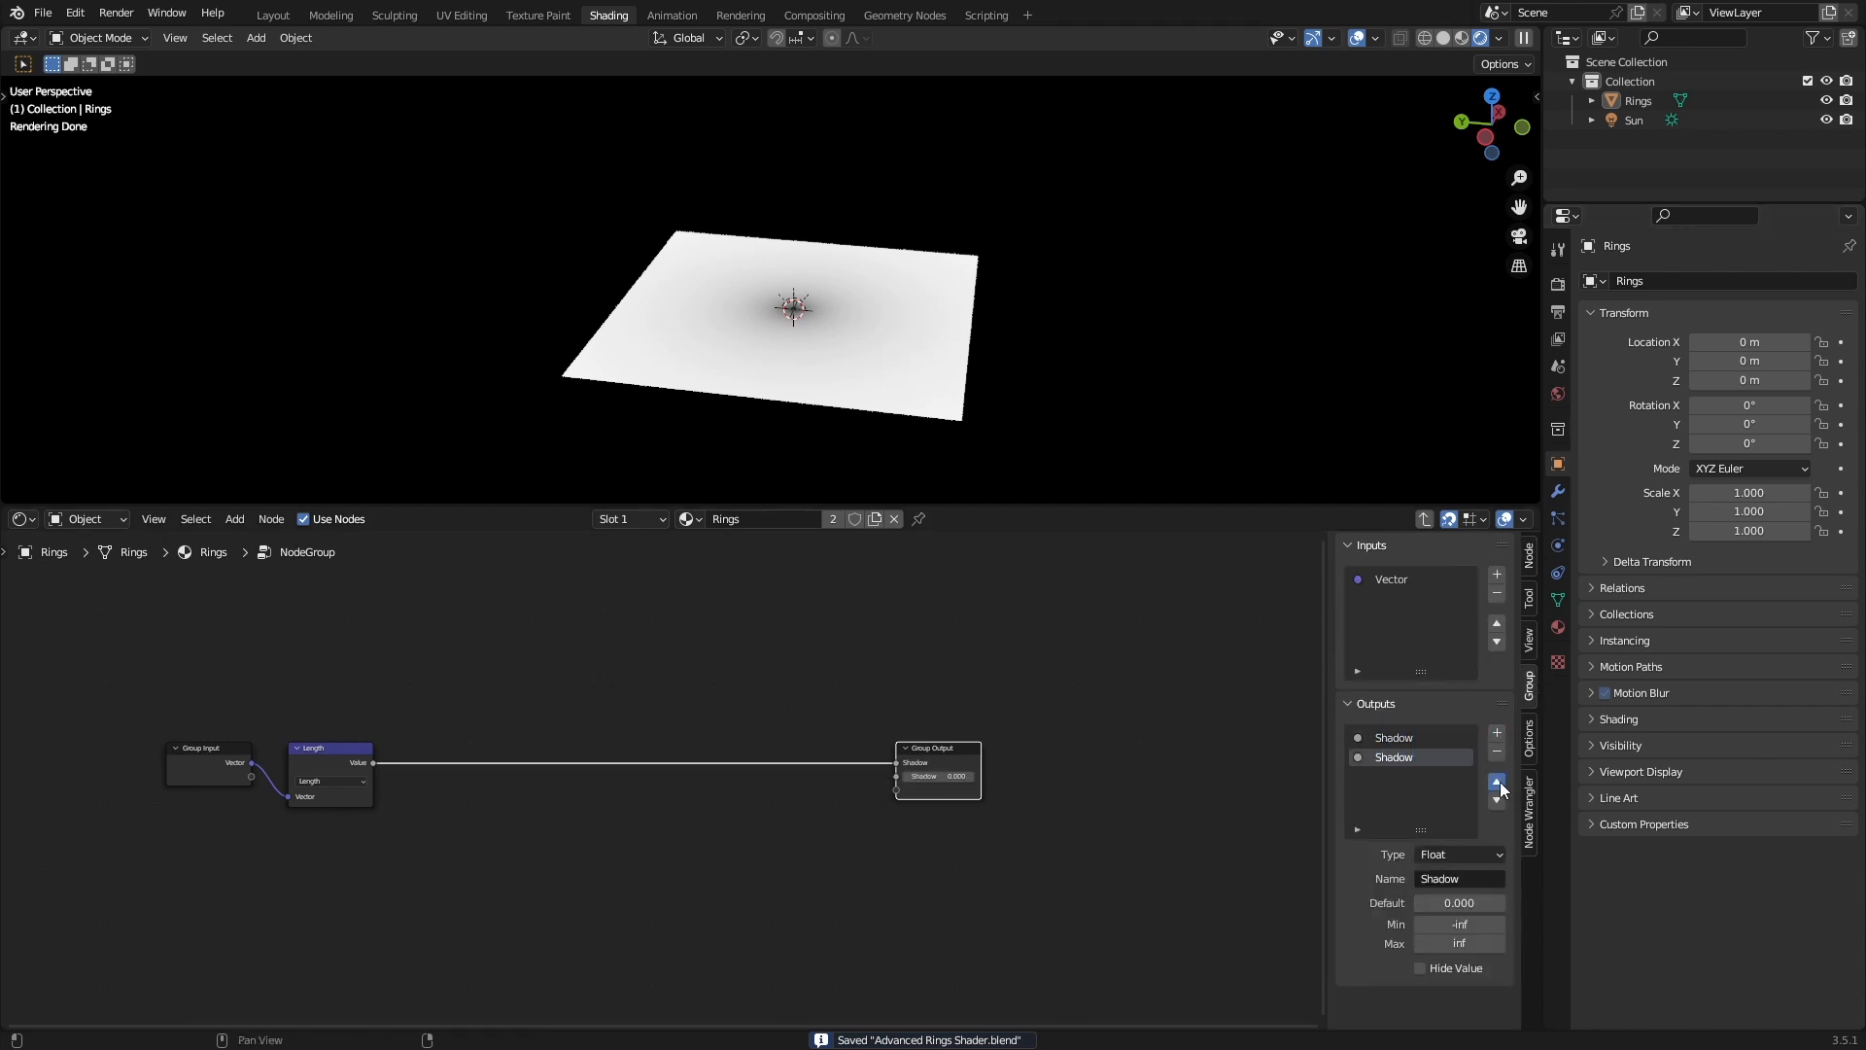
# Move the new group output above Shadow, rename it Colour and set its type to Color.
pyautogui.click(1498, 781)
pyautogui.write('Colour')
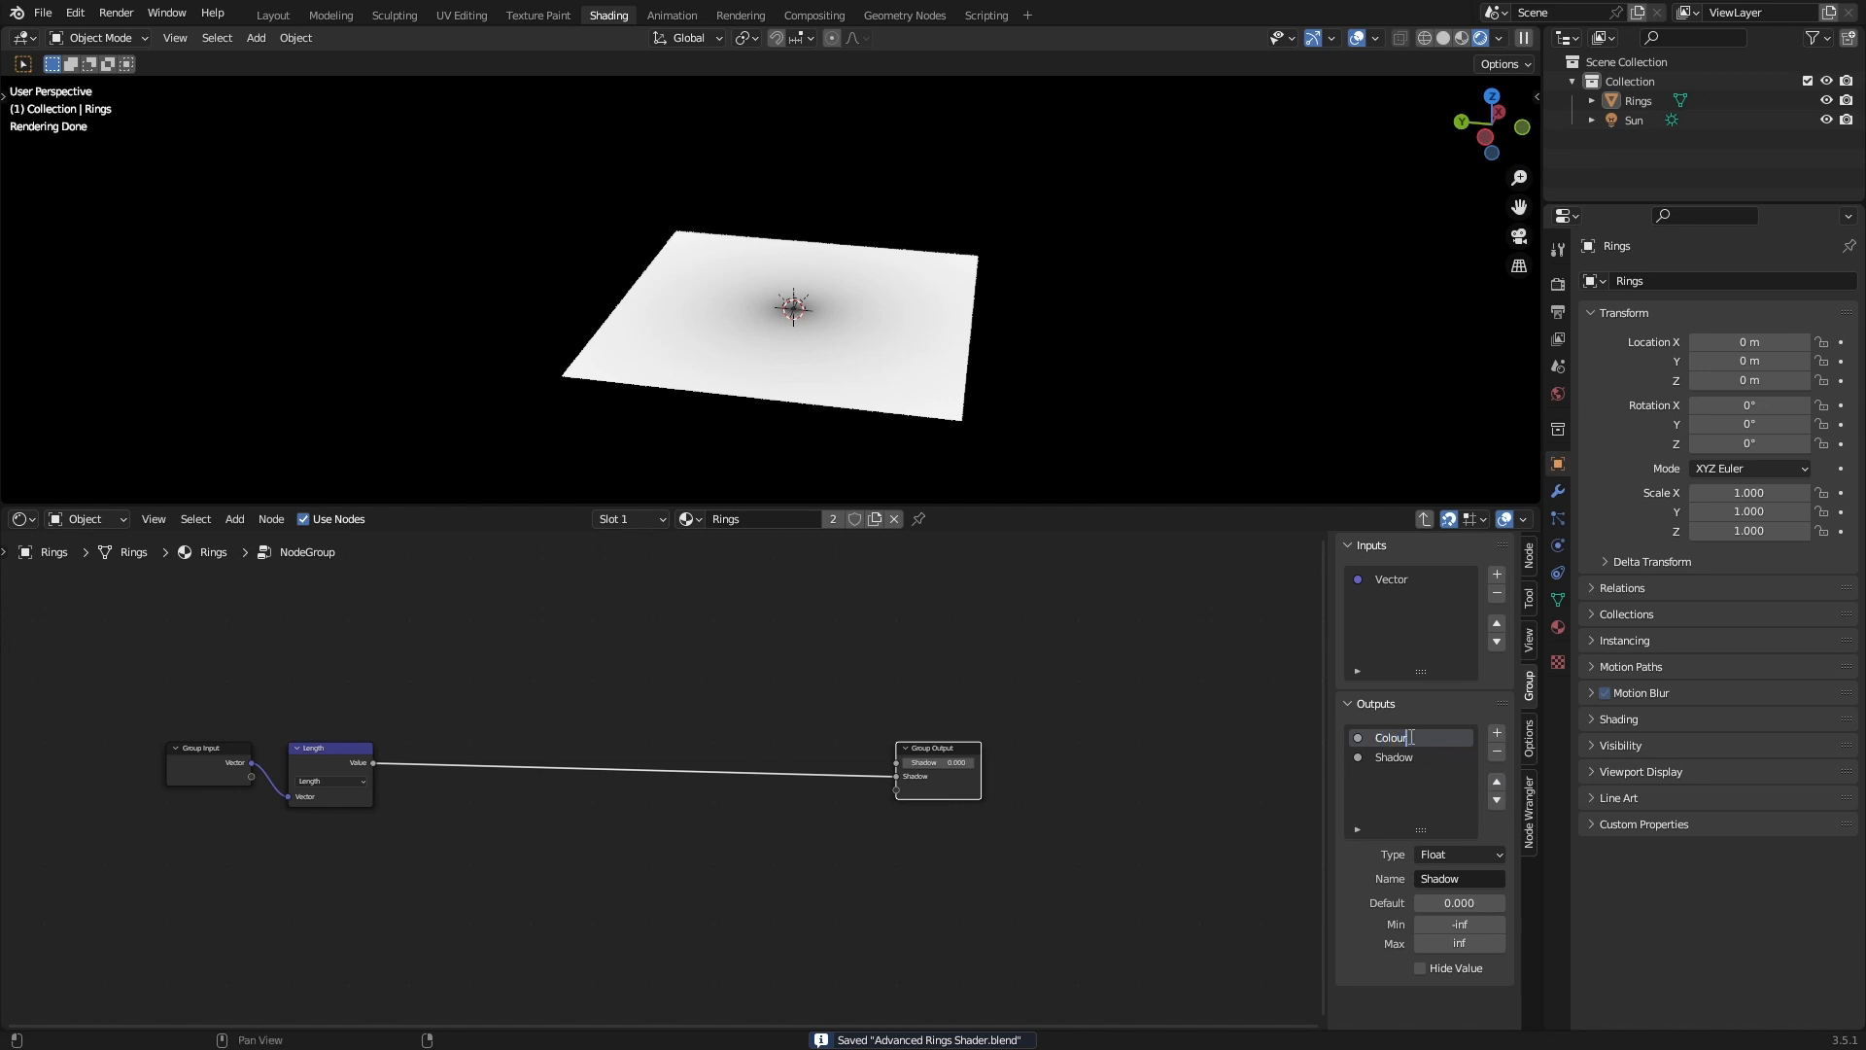
pyautogui.press('Return')
pyautogui.click(1460, 856)
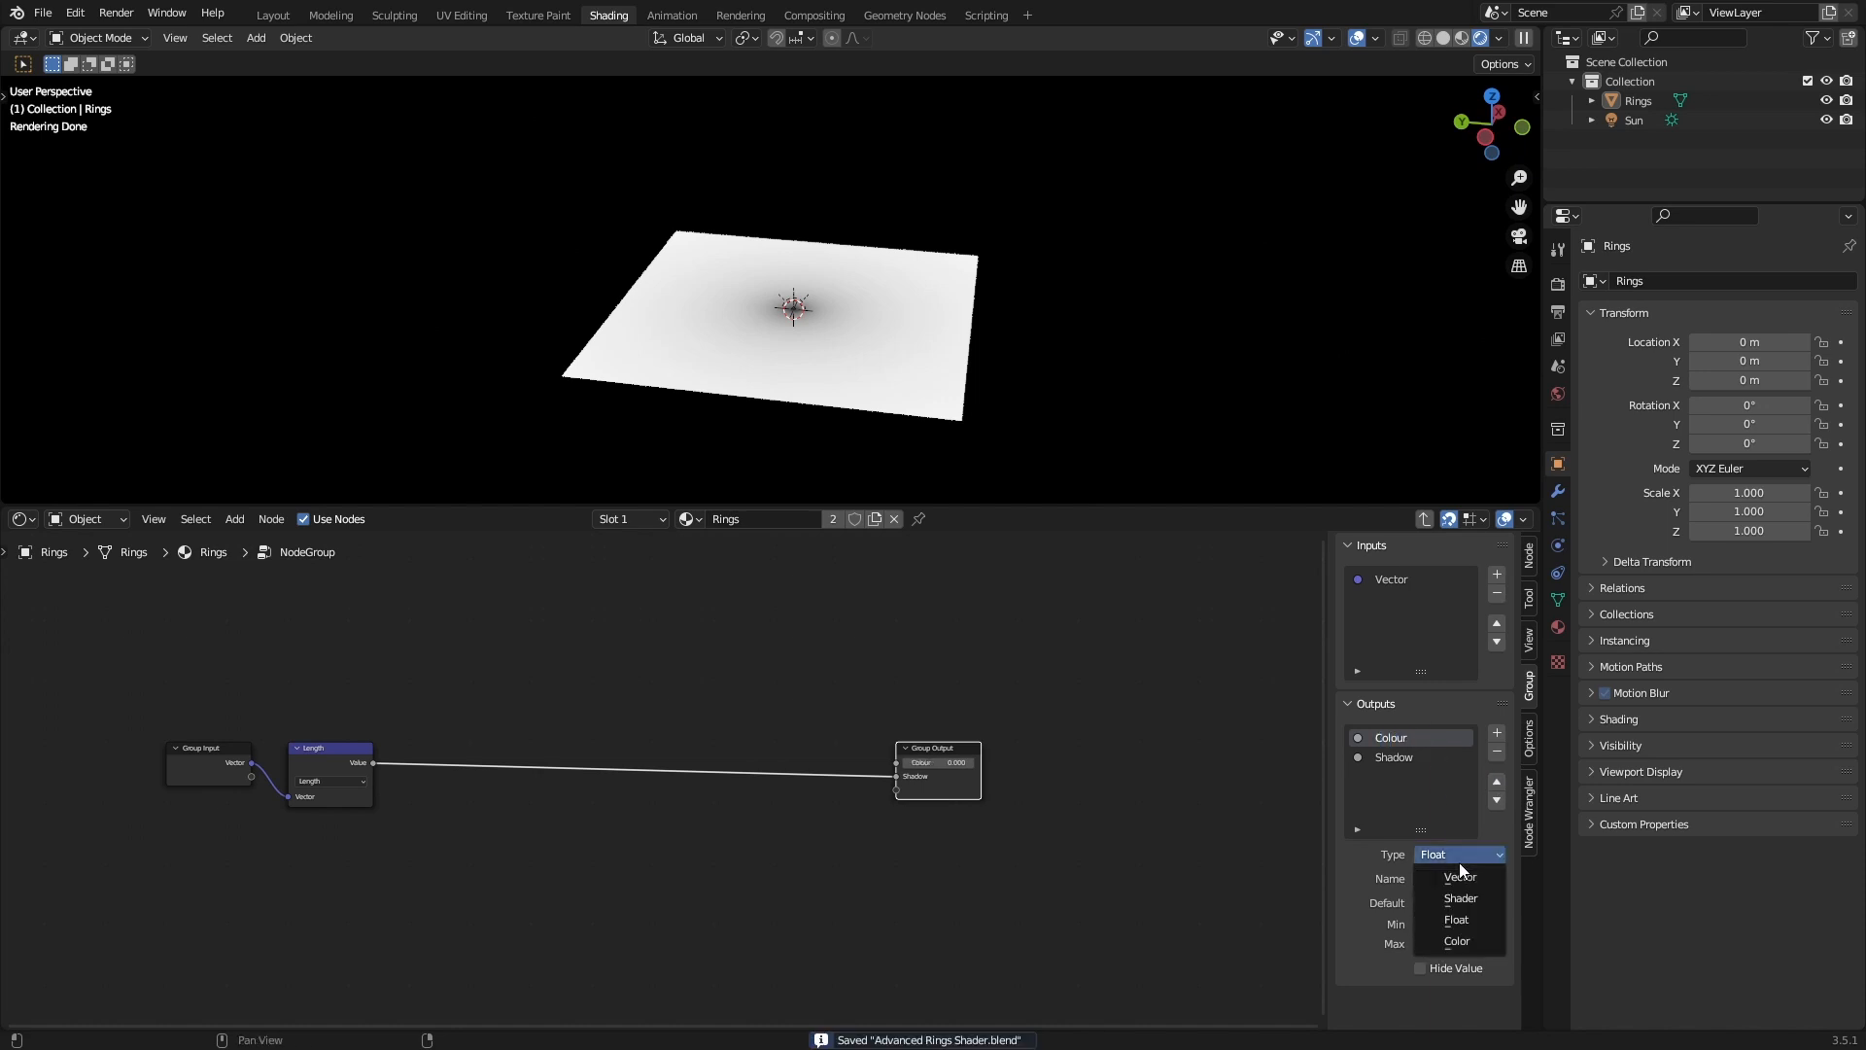
pyautogui.click(1462, 939)
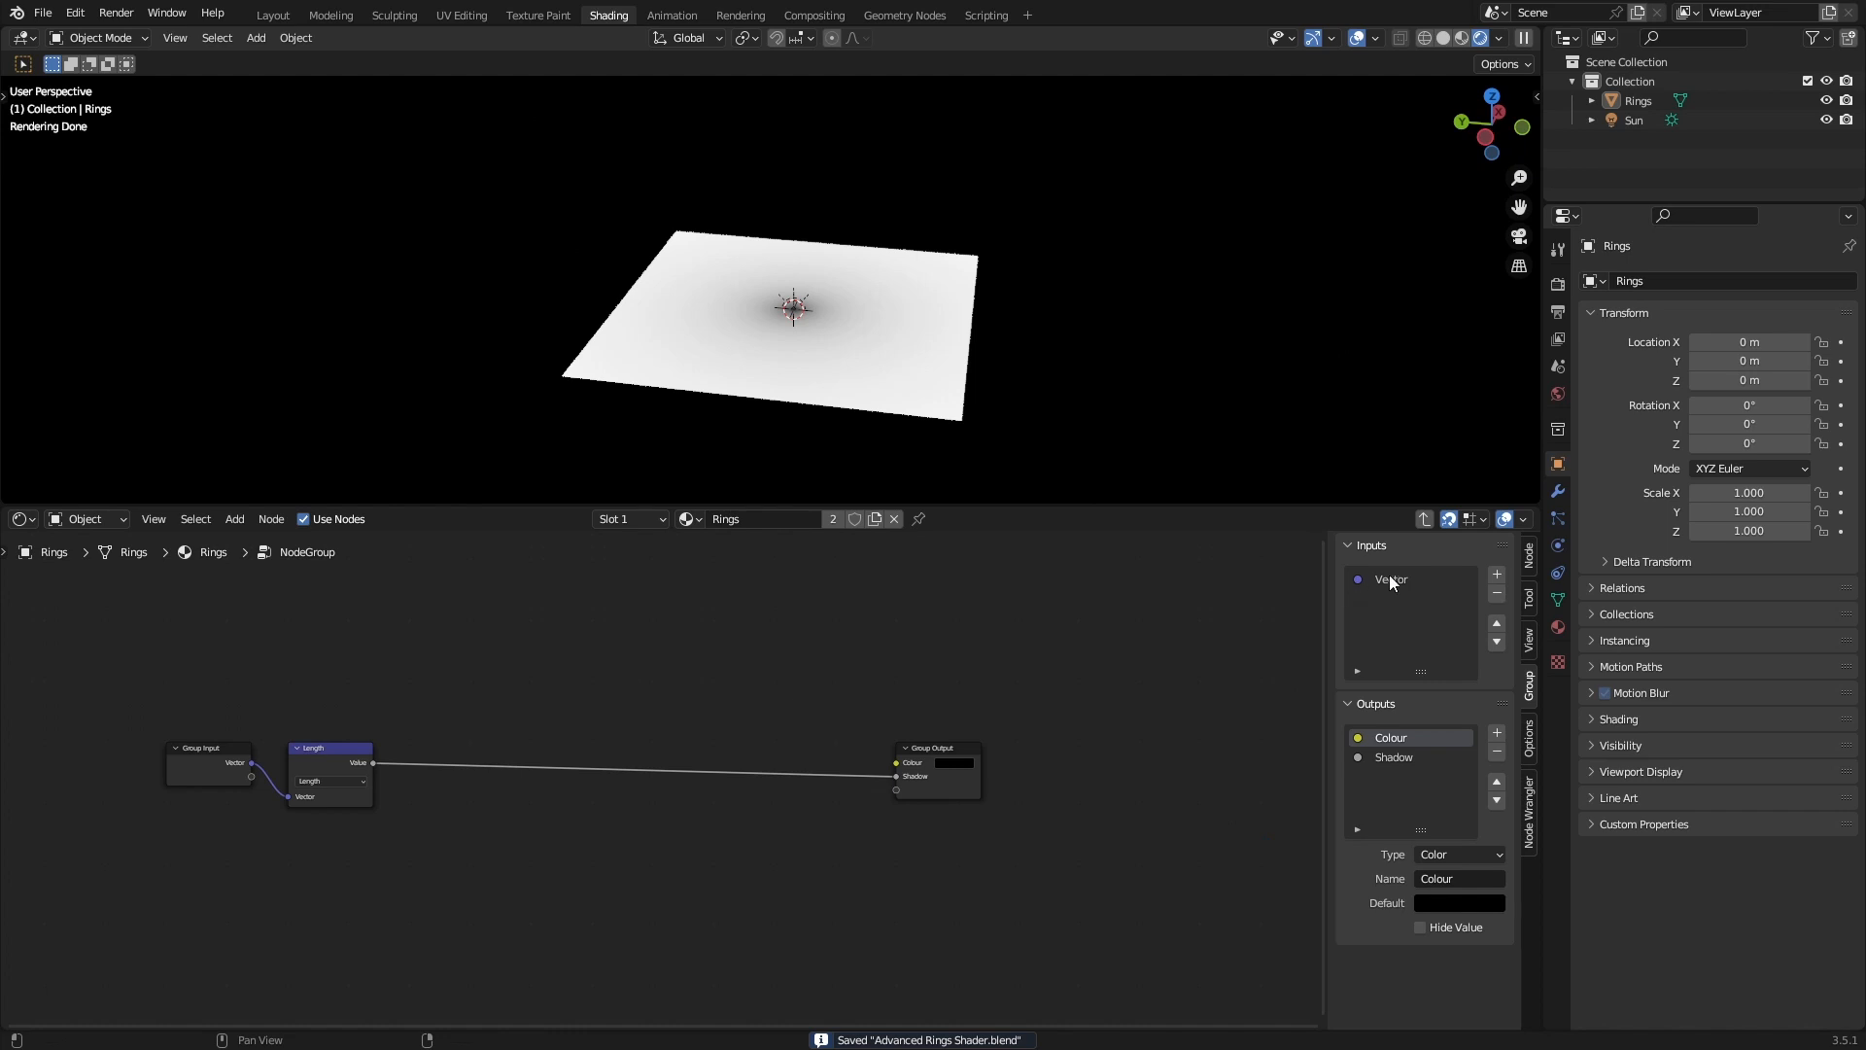
# Place the Length node directly beside the Group Input node.
pyautogui.moveTo(842, 803); pyautogui.dragTo(965, 762, button='middle')
pyautogui.scroll(1, 856, 789)
pyautogui.moveTo(324, 721); pyautogui.dragTo(377, 701)
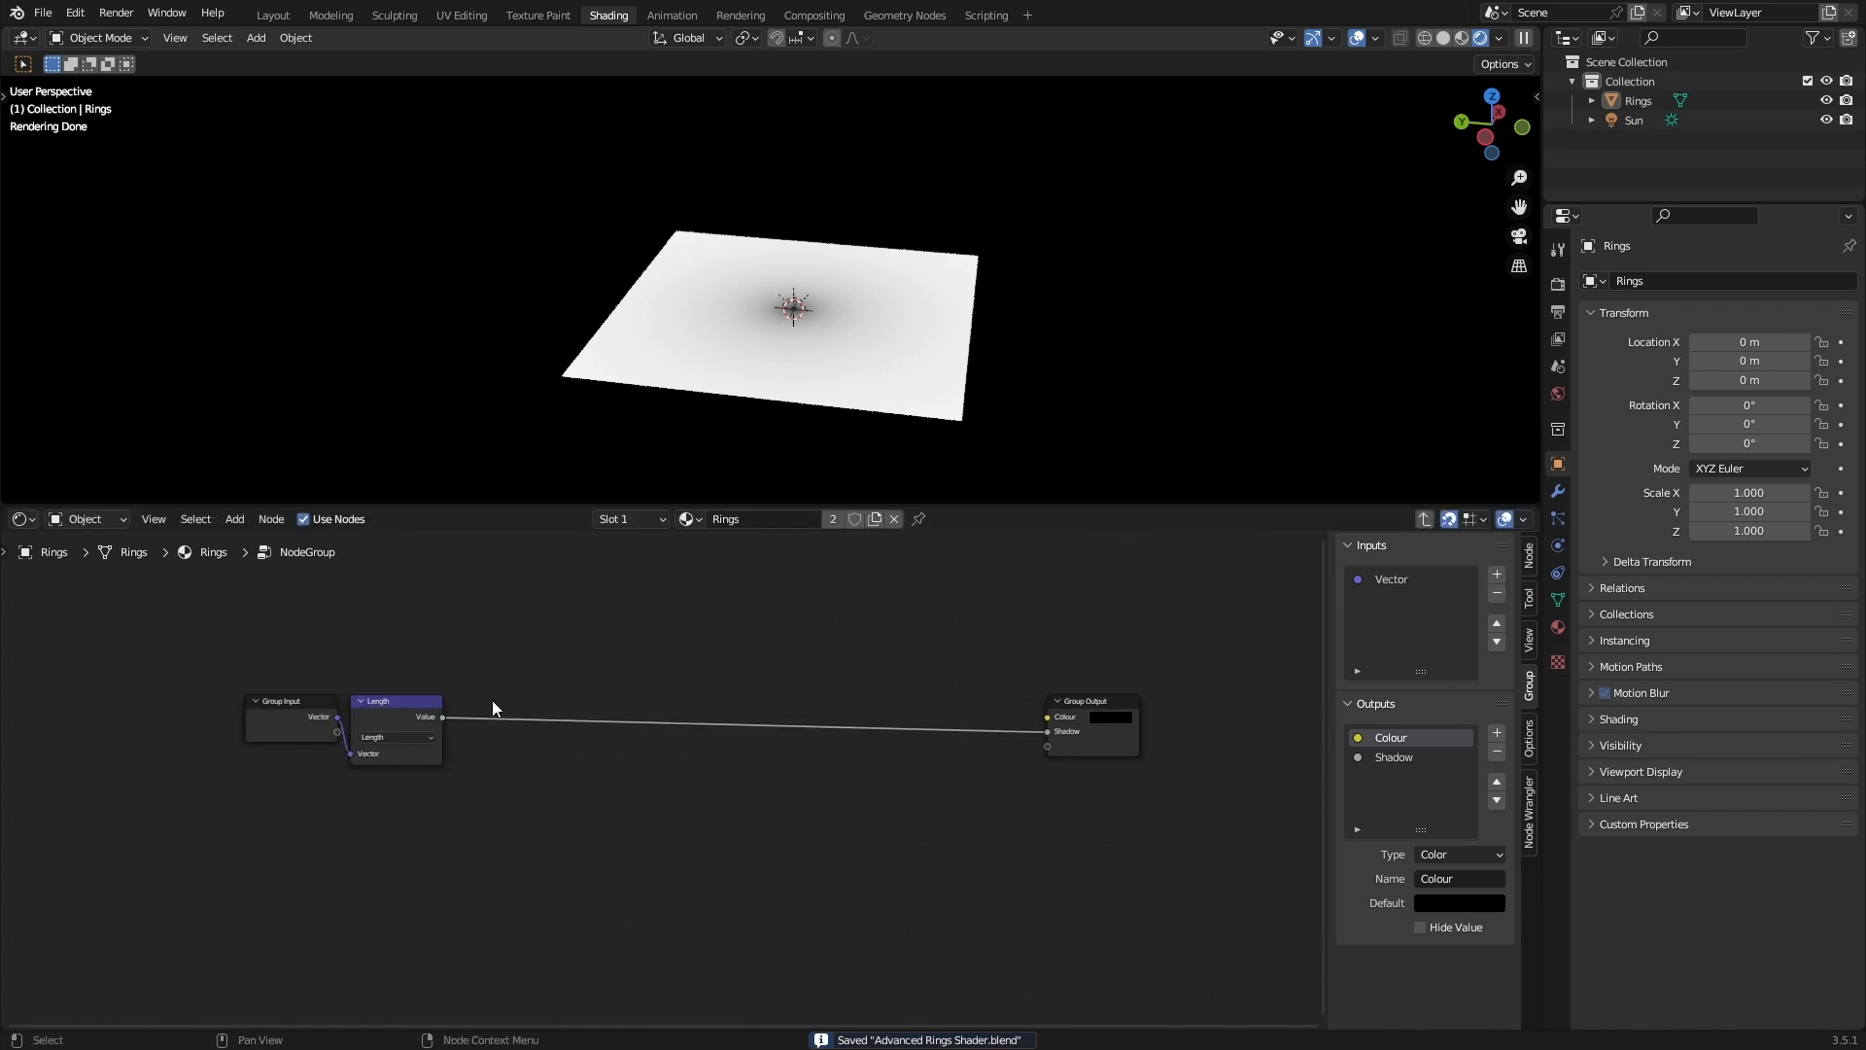
# Reconnect the Length node's Value output from Shadow to the Colour input of Group Output and move Group Output further out.
pyautogui.moveTo(561, 699); pyautogui.dragTo(531, 724, button='middle')
pyautogui.scroll(2, 703, 675)
pyautogui.scroll(-3, 531, 724)
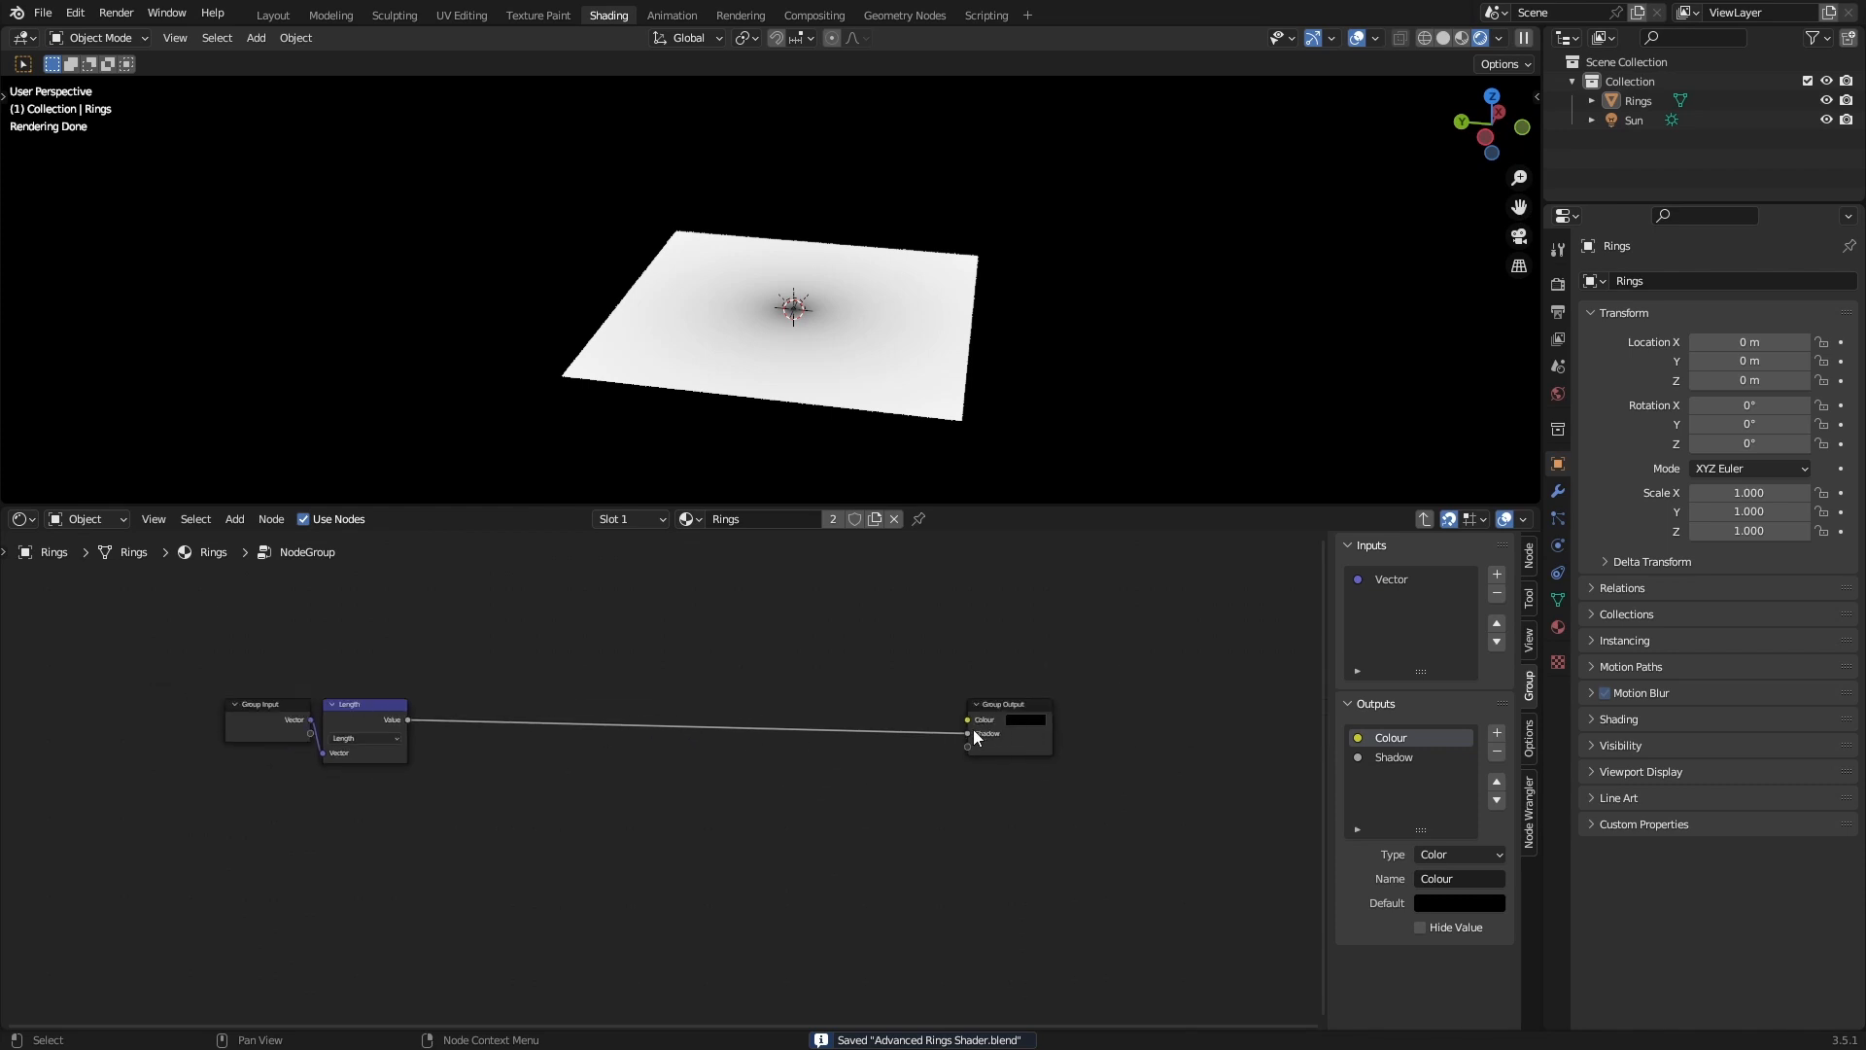
pyautogui.moveTo(974, 736); pyautogui.dragTo(1072, 687)
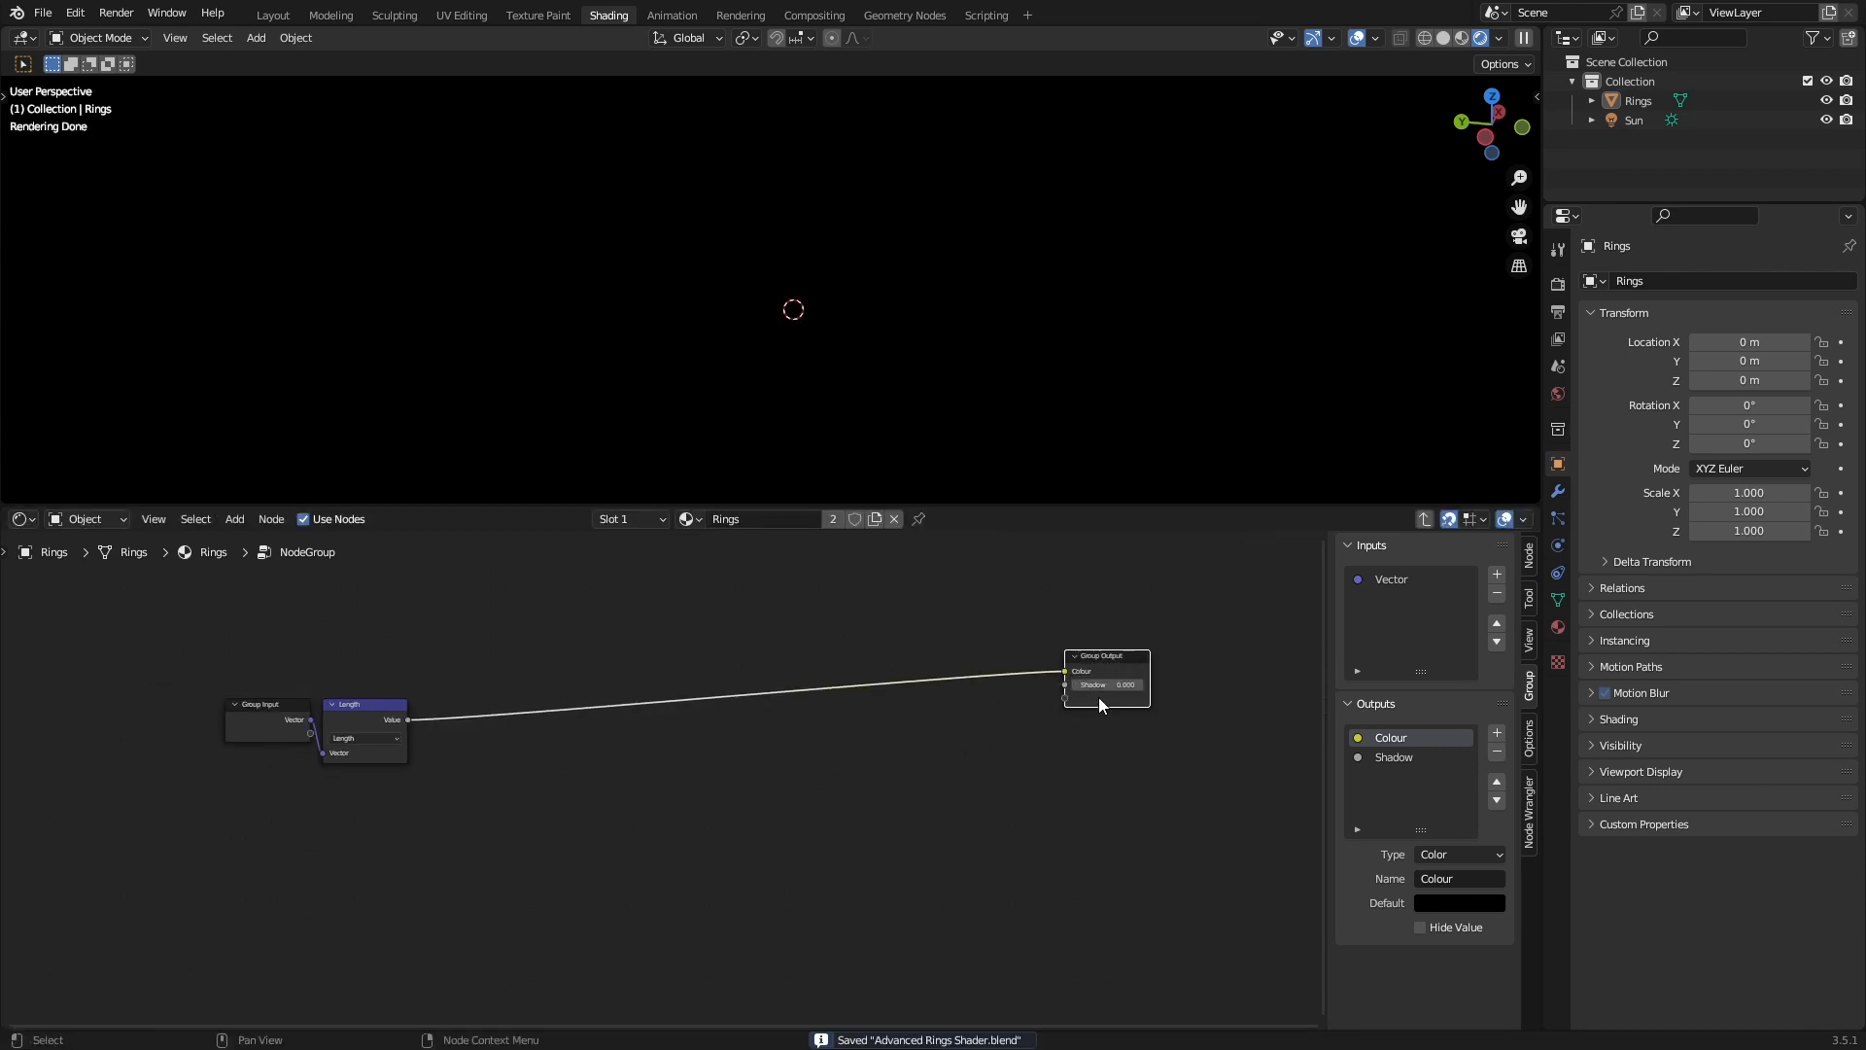
# Exit the node group, connect its Colour output to the output node's Surface input and save the file.
pyautogui.press('Tab')
pyautogui.keyDown('ctrl'); pyautogui.keyDown('shift'); pyautogui.click(367, 682); pyautogui.keyUp('shift'); pyautogui.keyUp('ctrl')
pyautogui.moveTo(512, 703); pyautogui.dragTo(571, 698, button='middle')
pyautogui.hotkey('ctrl', 's')
# Rename the node group to Ring Texture.
pyautogui.click(423, 704)
pyautogui.write('Ring')
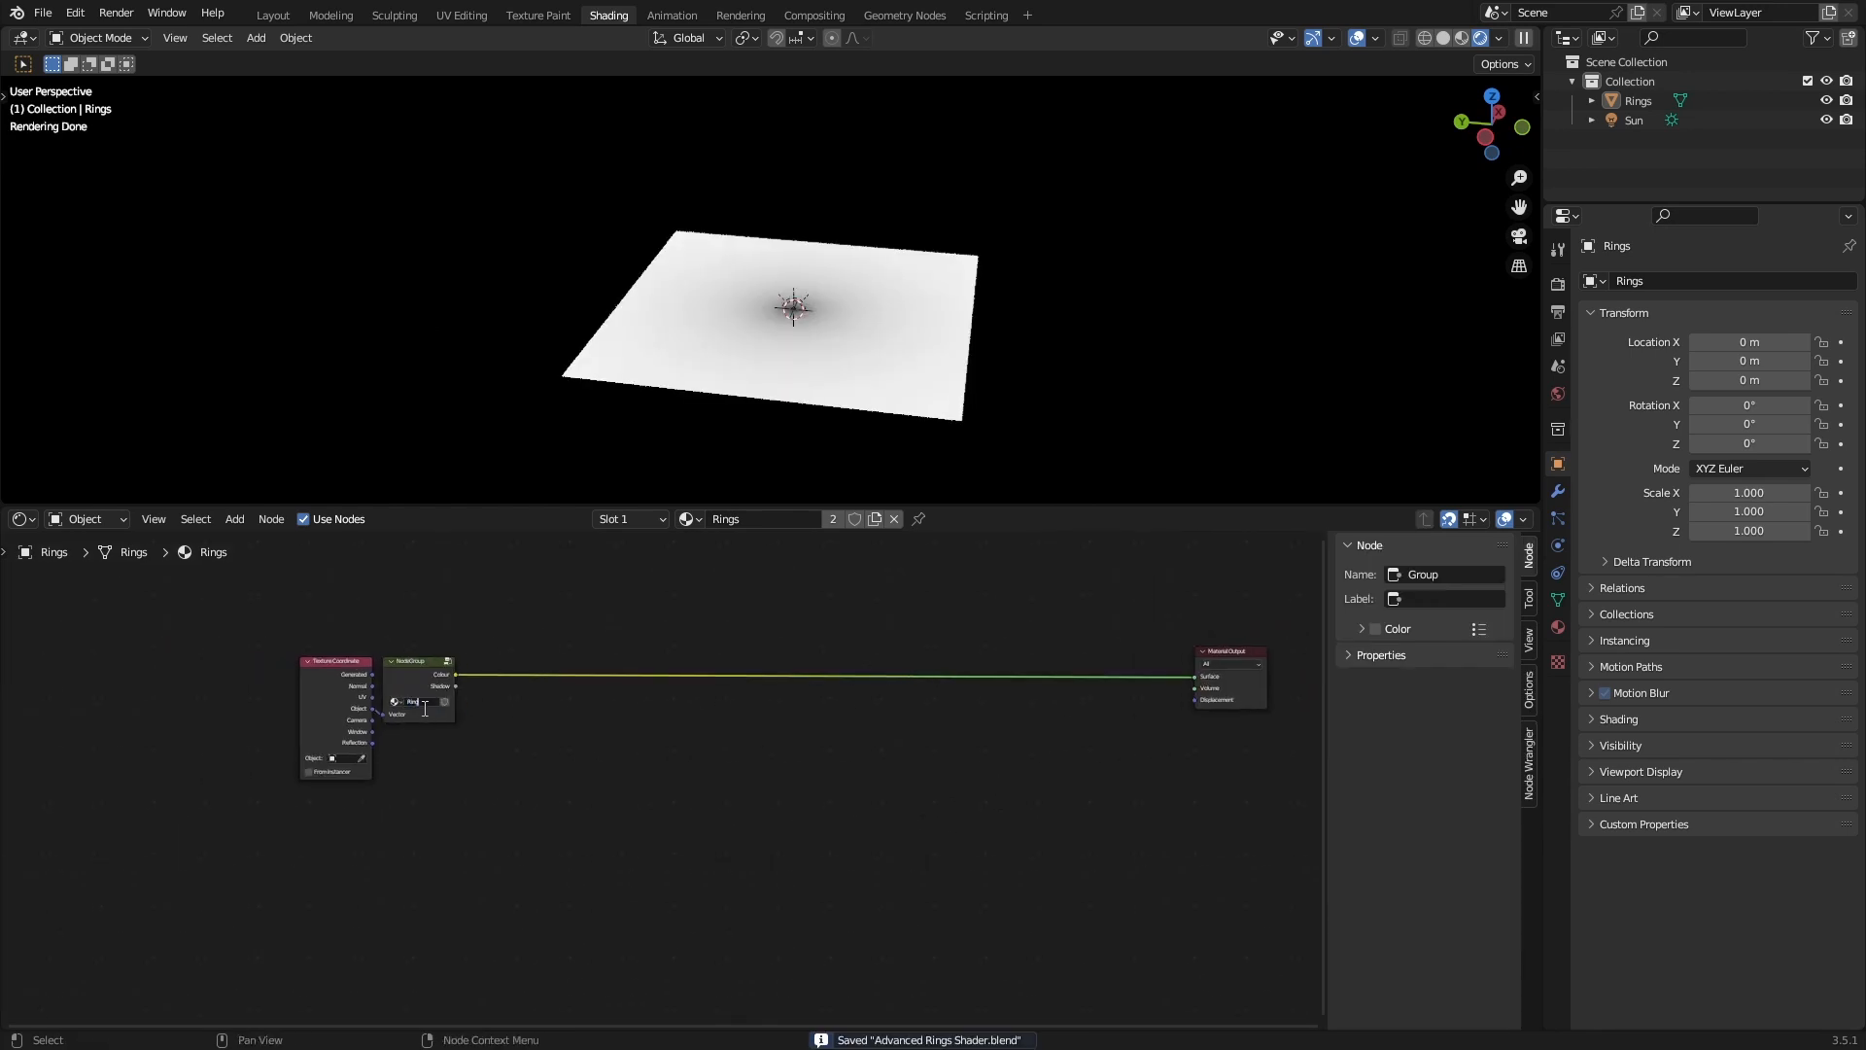
pyautogui.write('Tex...')
pyautogui.scroll(2, 424, 717)
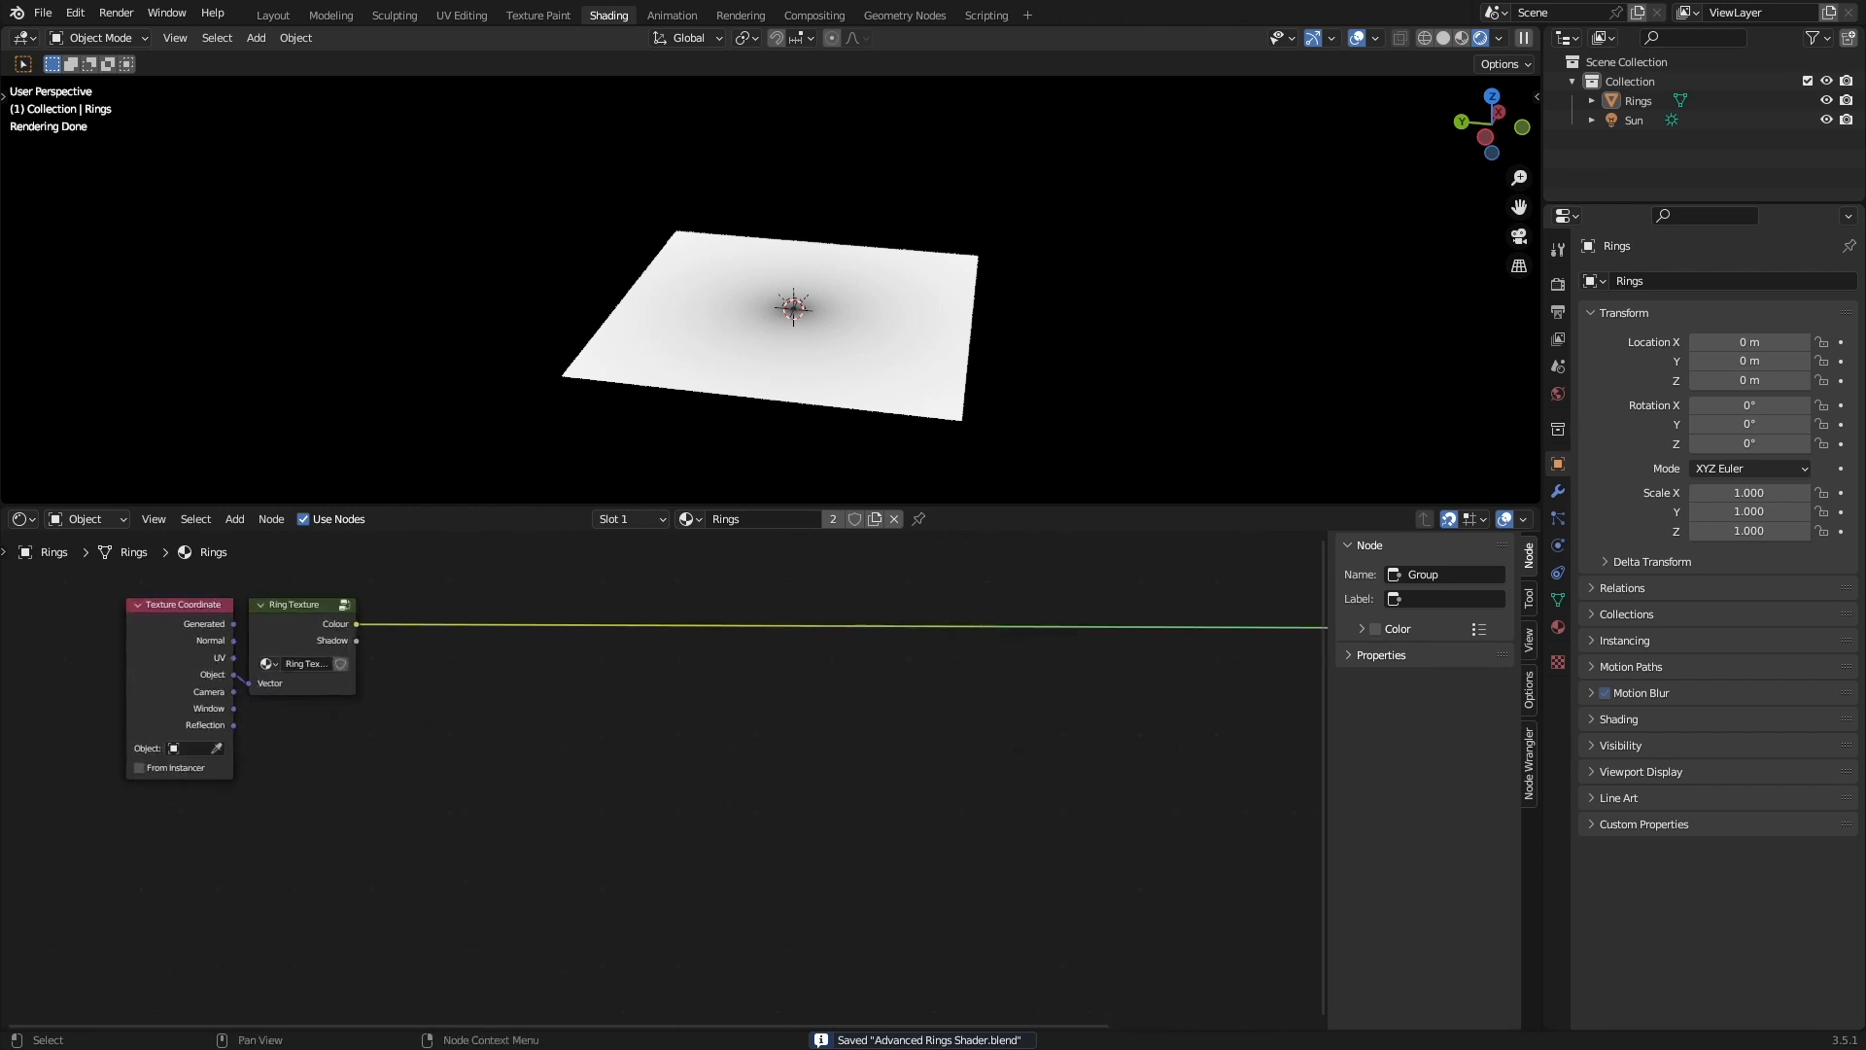
# Open the Ring Texture group for editing, deselect its nodes and save the file.
pyautogui.moveTo(479, 730); pyautogui.dragTo(624, 745, button='middle')
pyautogui.scroll(4, 624, 745)
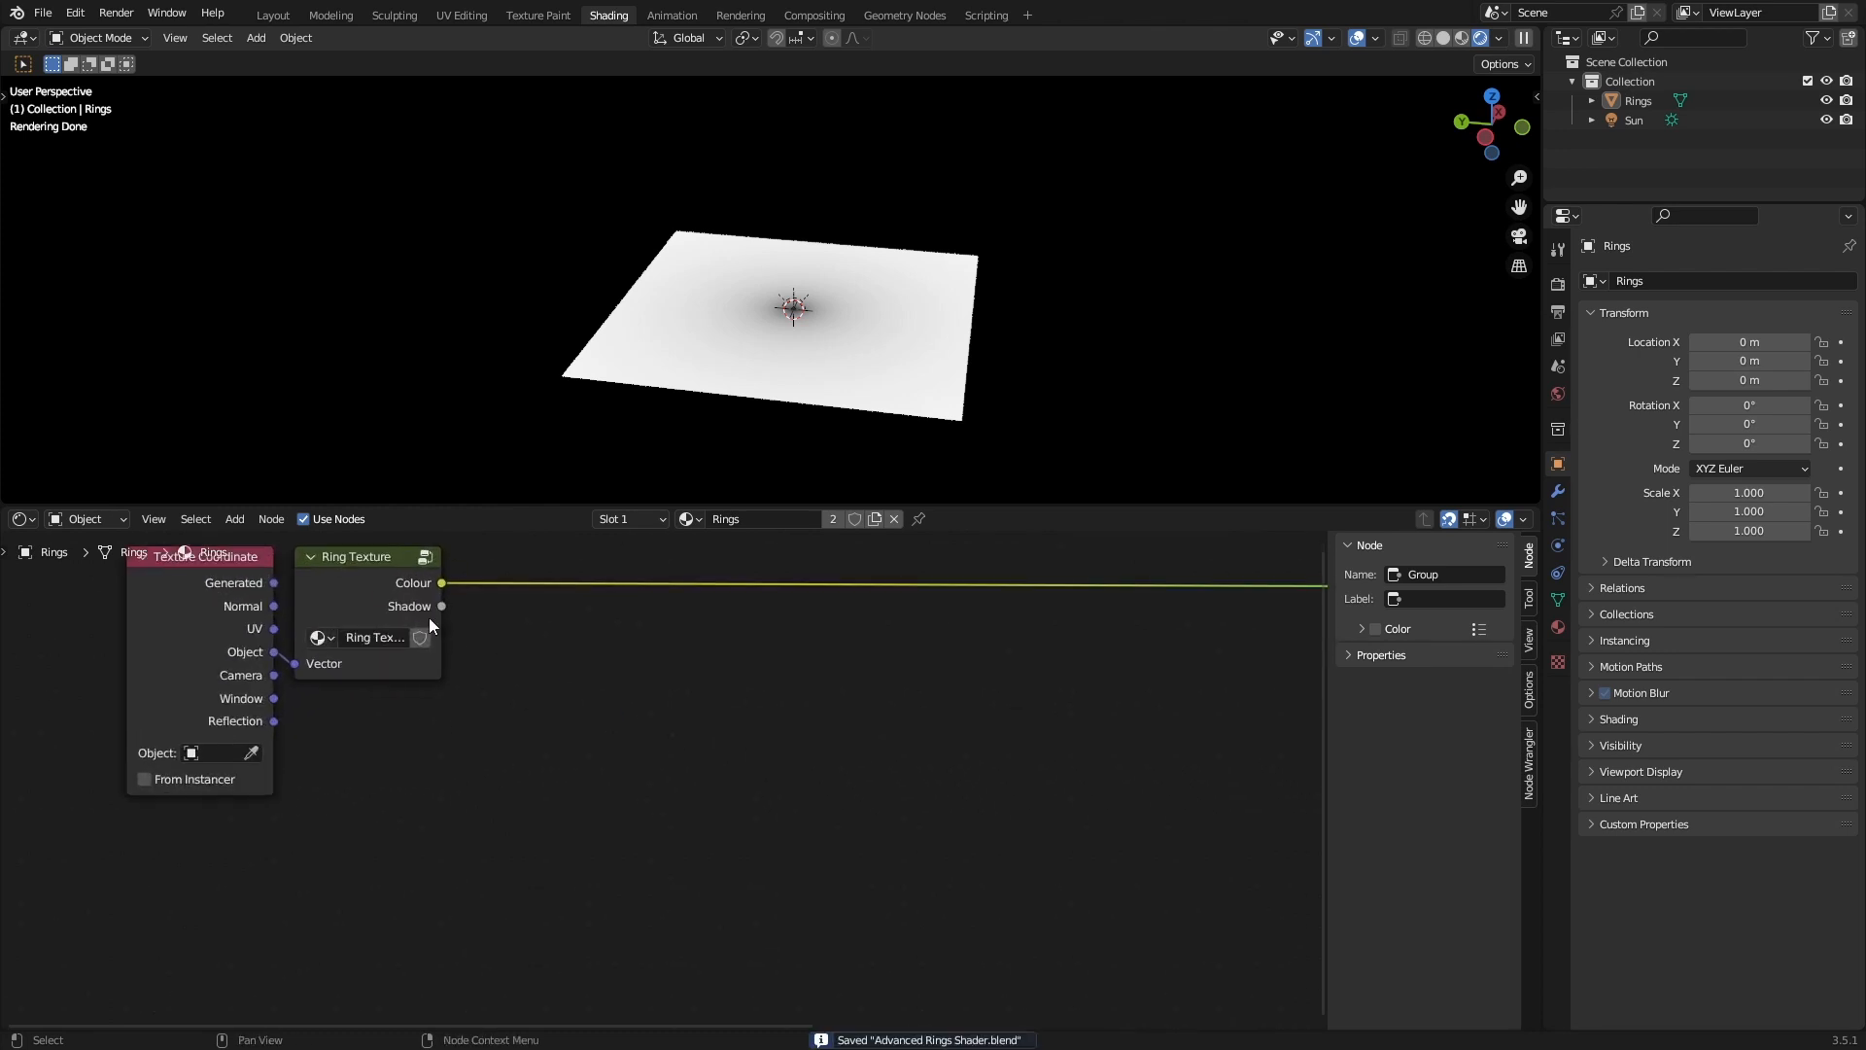
pyautogui.click(383, 600)
pyautogui.press('Tab')
pyautogui.click(555, 768)
pyautogui.hotkey('ctrl', 's')
pyautogui.scroll(-2, 681, 778)
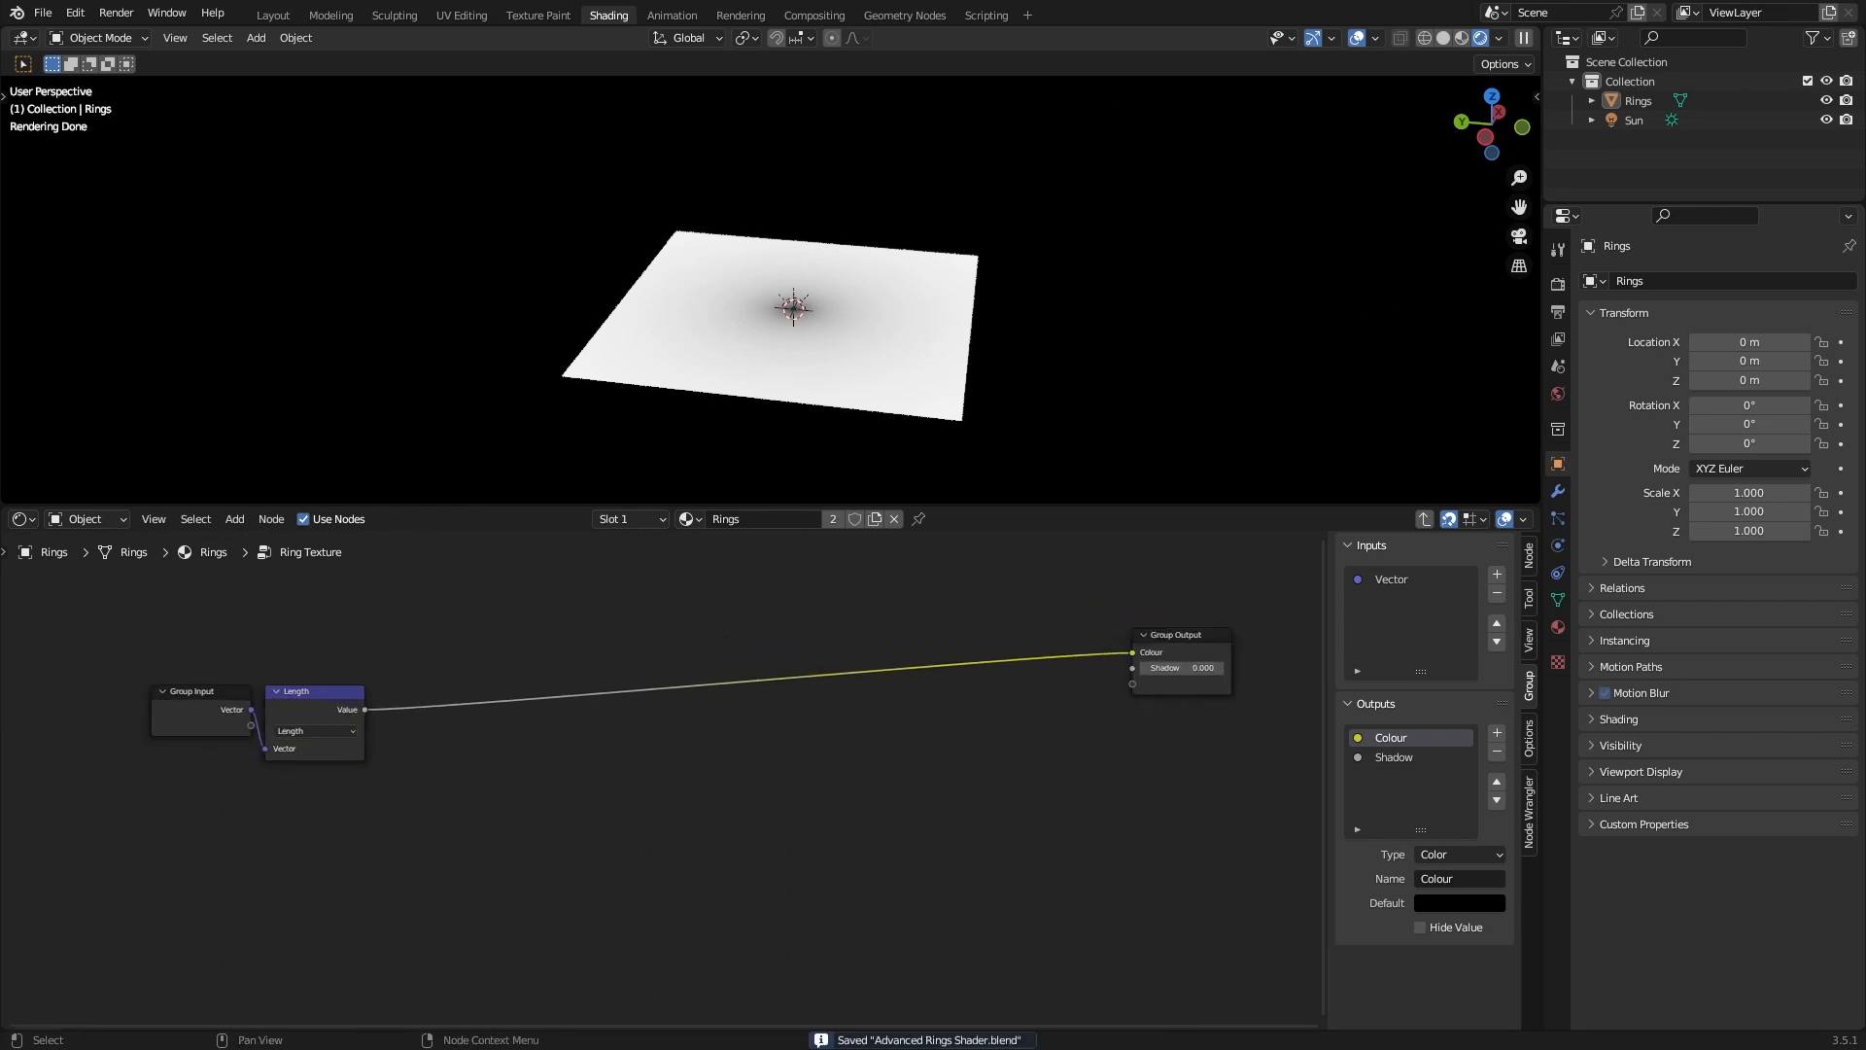
# Insert a Math node set to Subtract between the Length node and the Group Output's Colour input.
pyautogui.moveTo(679, 741); pyautogui.dragTo(866, 733, button='middle')
pyautogui.scroll(1, 866, 733)
pyautogui.hotkey('shift', 'a')
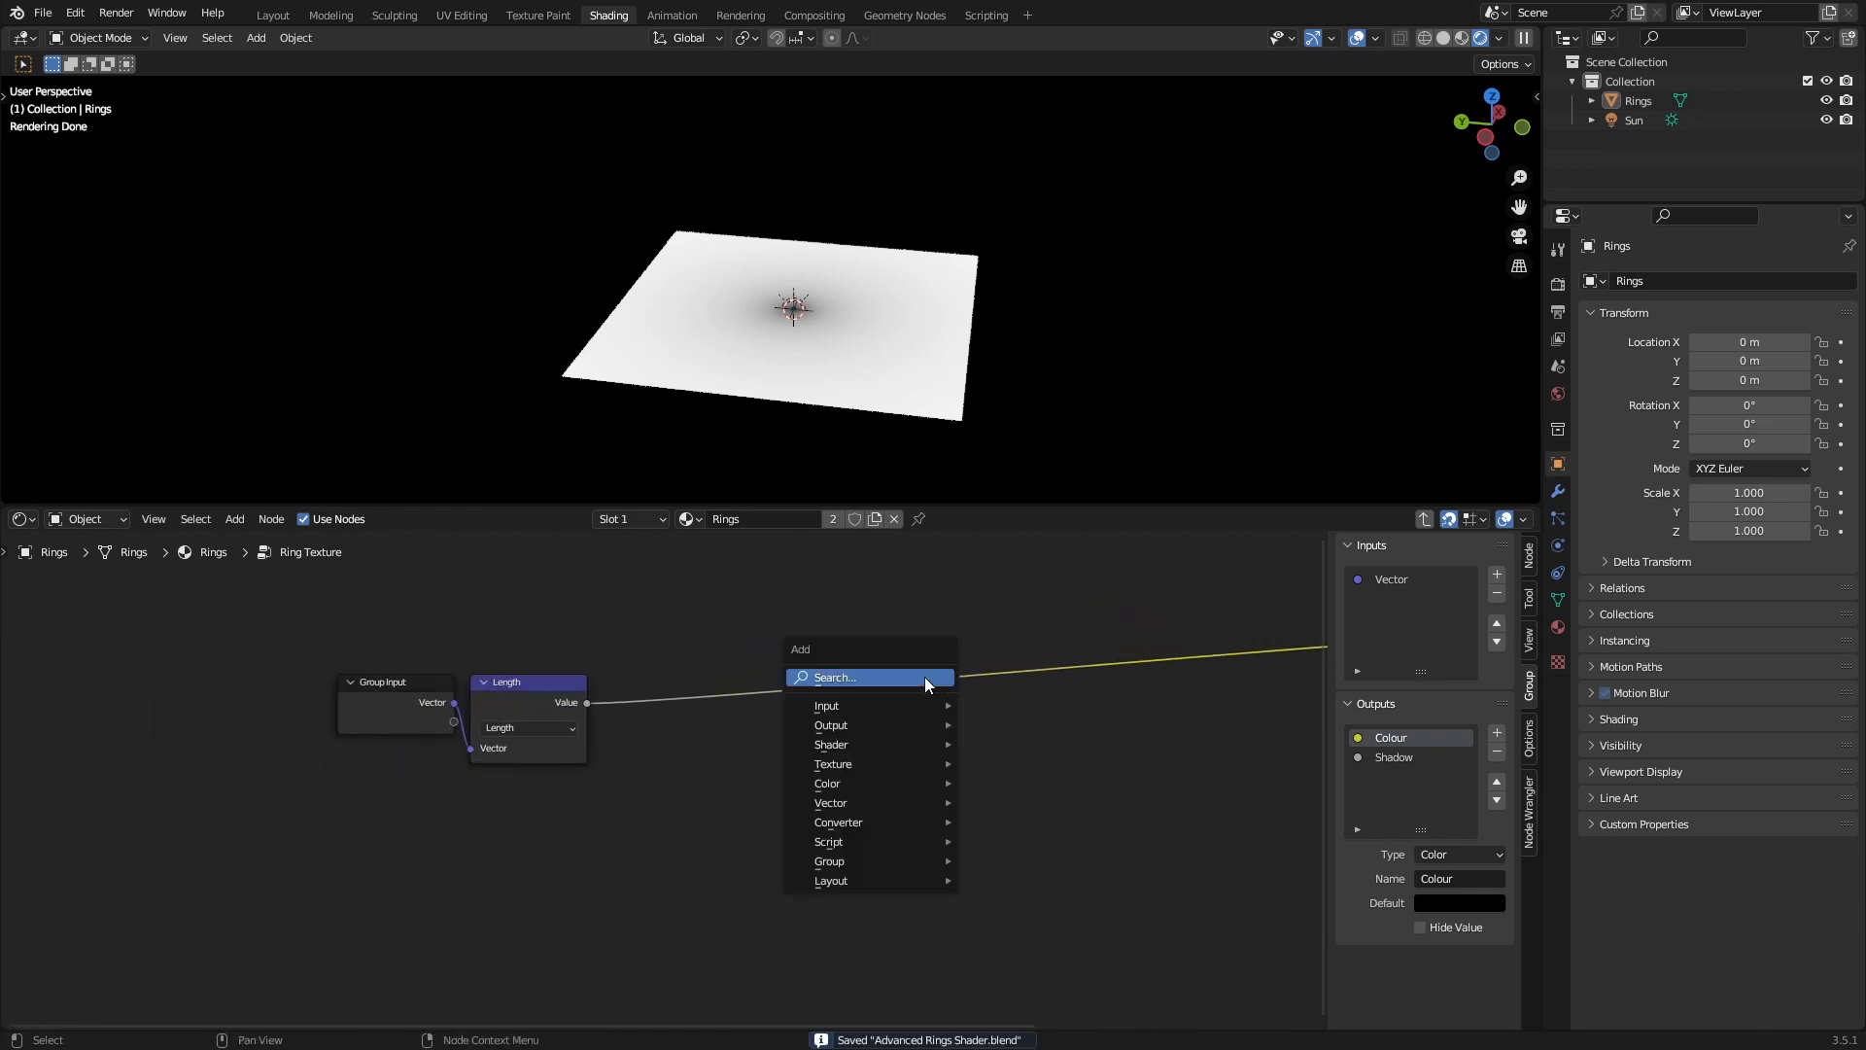
pyautogui.write('n')
pyautogui.press('BackSpace')
pyautogui.write('math')
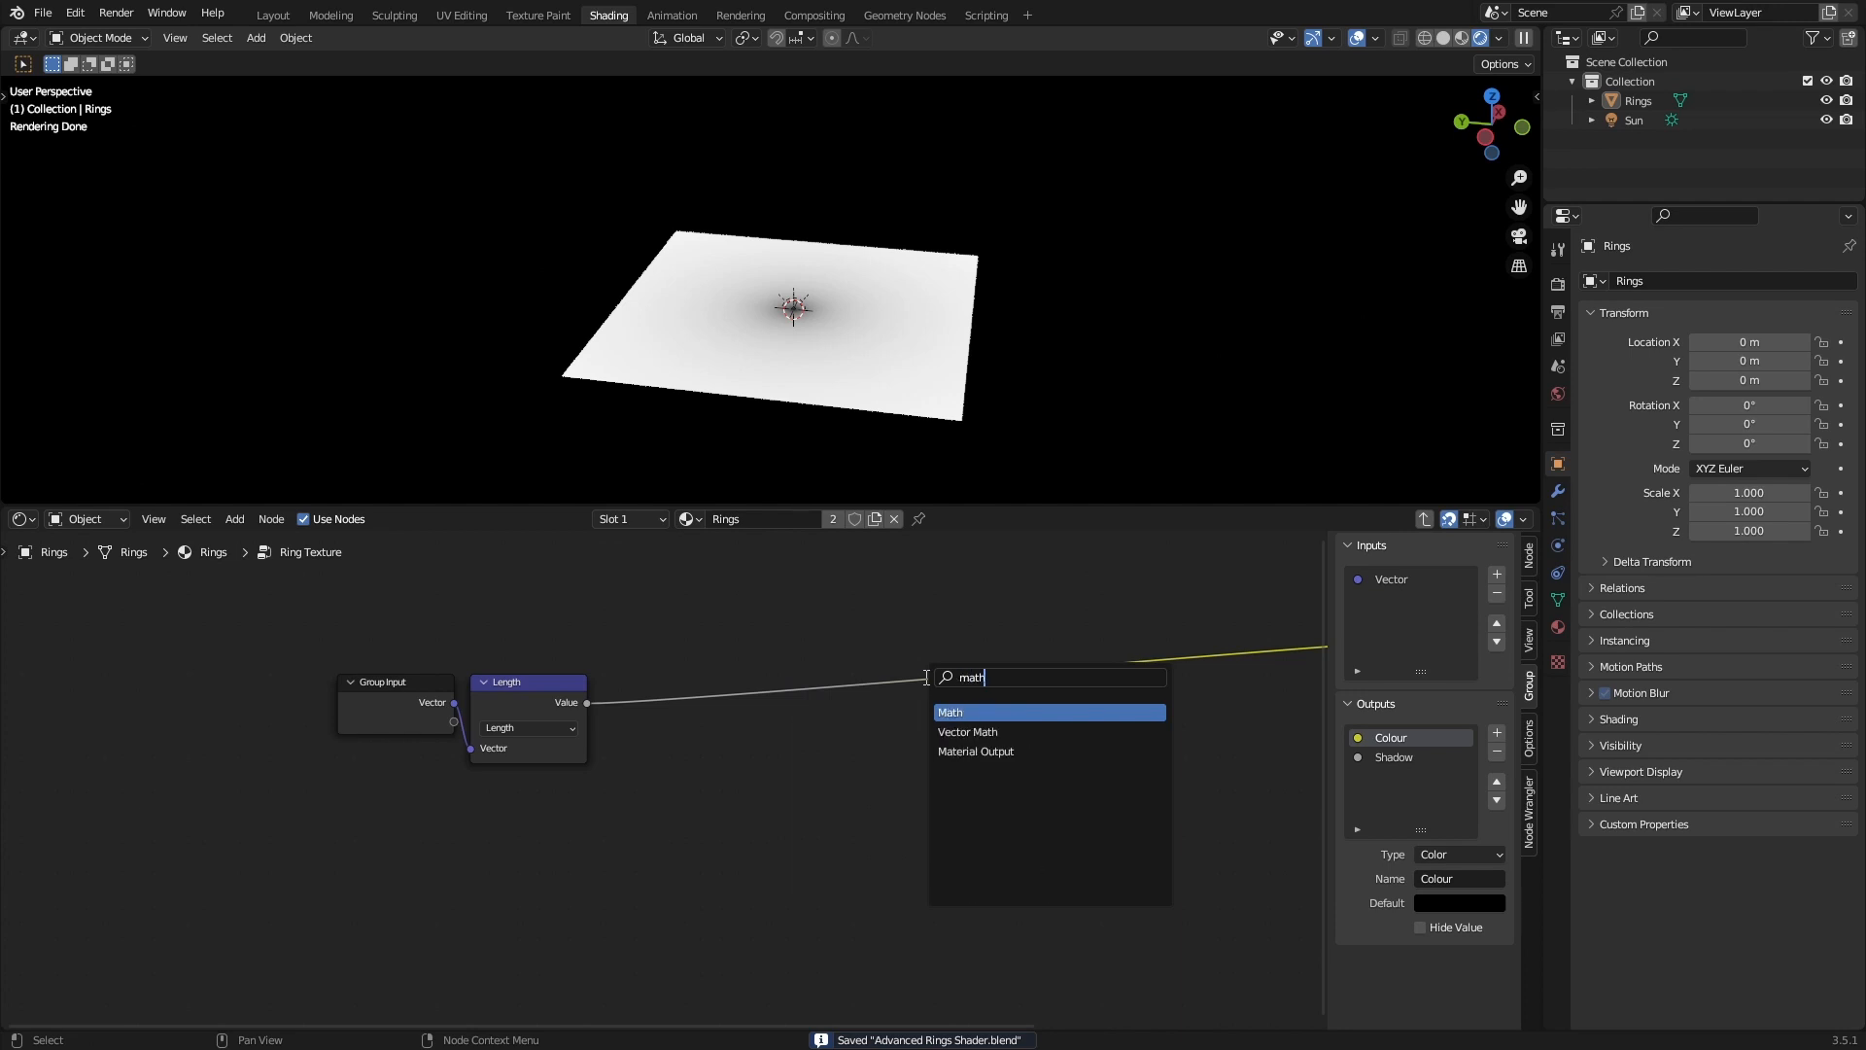
pyautogui.press('Return')
pyautogui.click(1016, 783)
pyautogui.click(1033, 791)
pyautogui.press('s')
pyautogui.moveTo(1021, 765); pyautogui.dragTo(721, 648)
# Save the file and set the Subtract node's second value to 1.25.
pyautogui.keyDown('shift'); pyautogui.moveTo(766, 737); pyautogui.dragTo(1002, 738); pyautogui.keyUp('shift')
pyautogui.press('Escape')
pyautogui.hotkey('ctrl', 's')
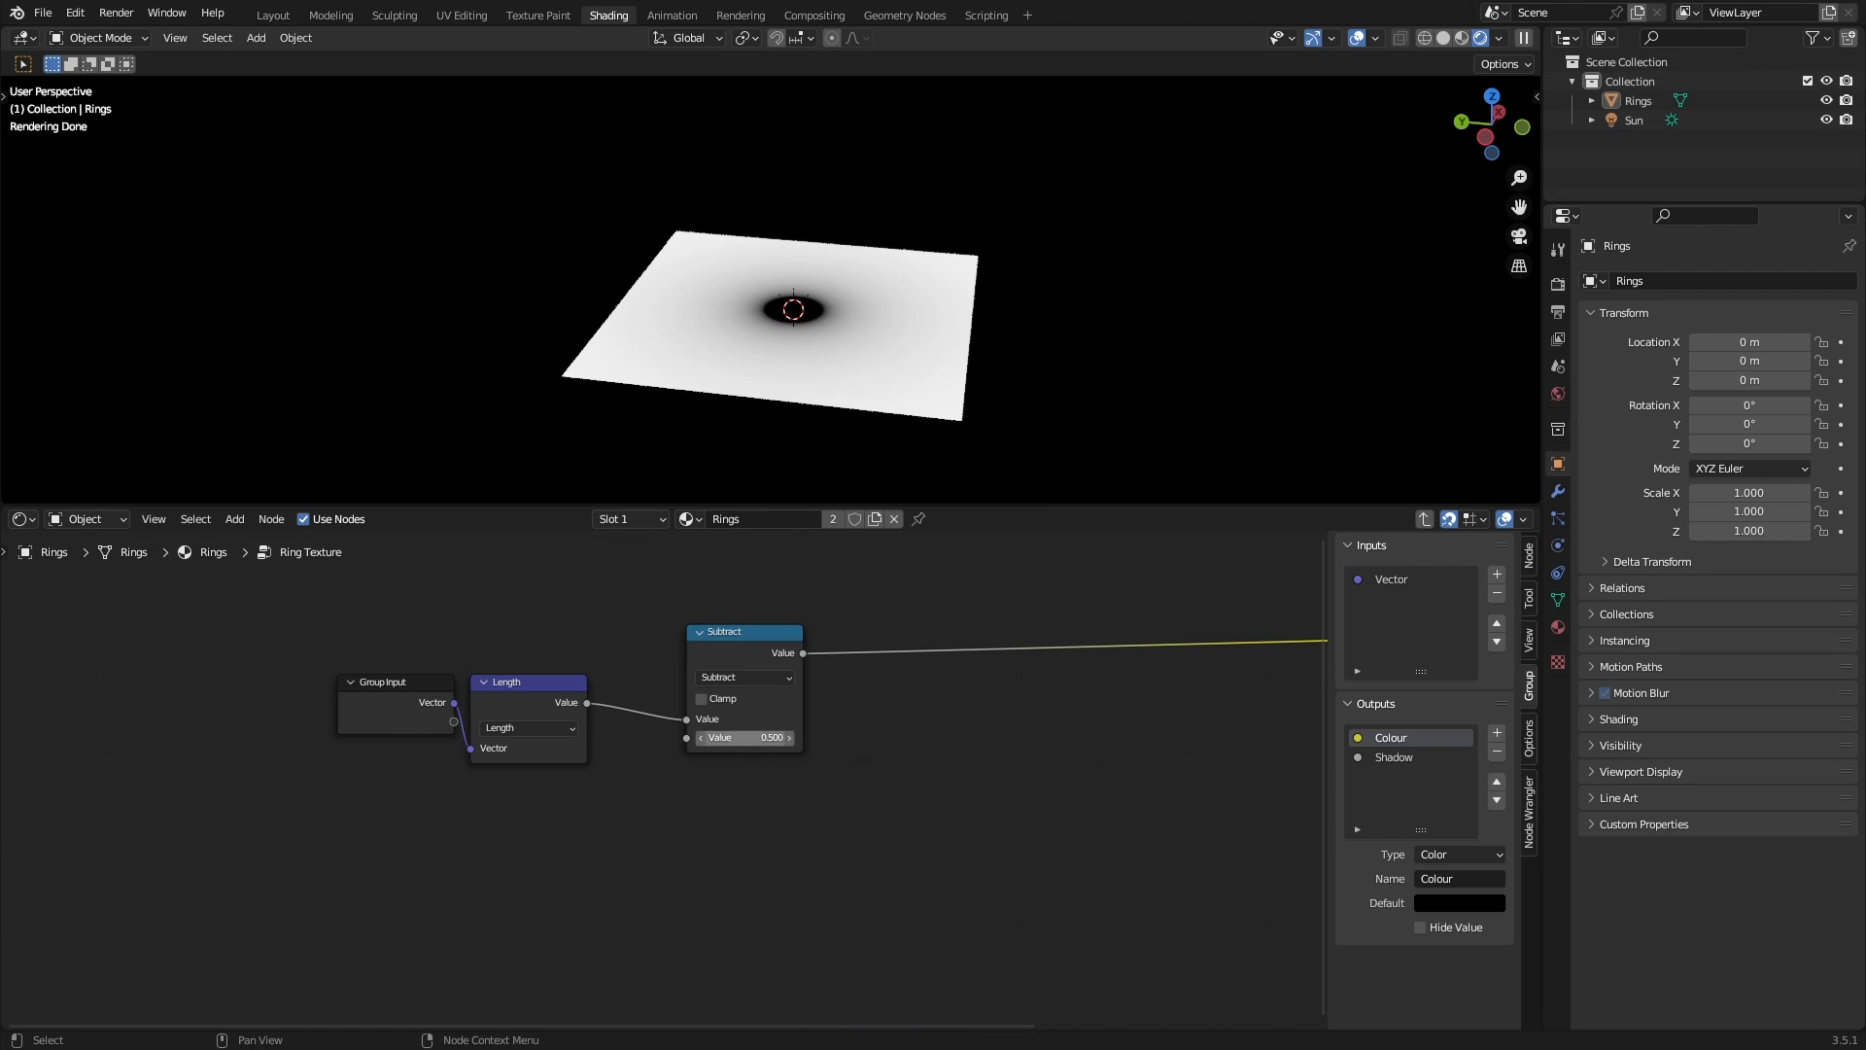
pyautogui.scroll(1, 755, 781)
pyautogui.click(755, 738)
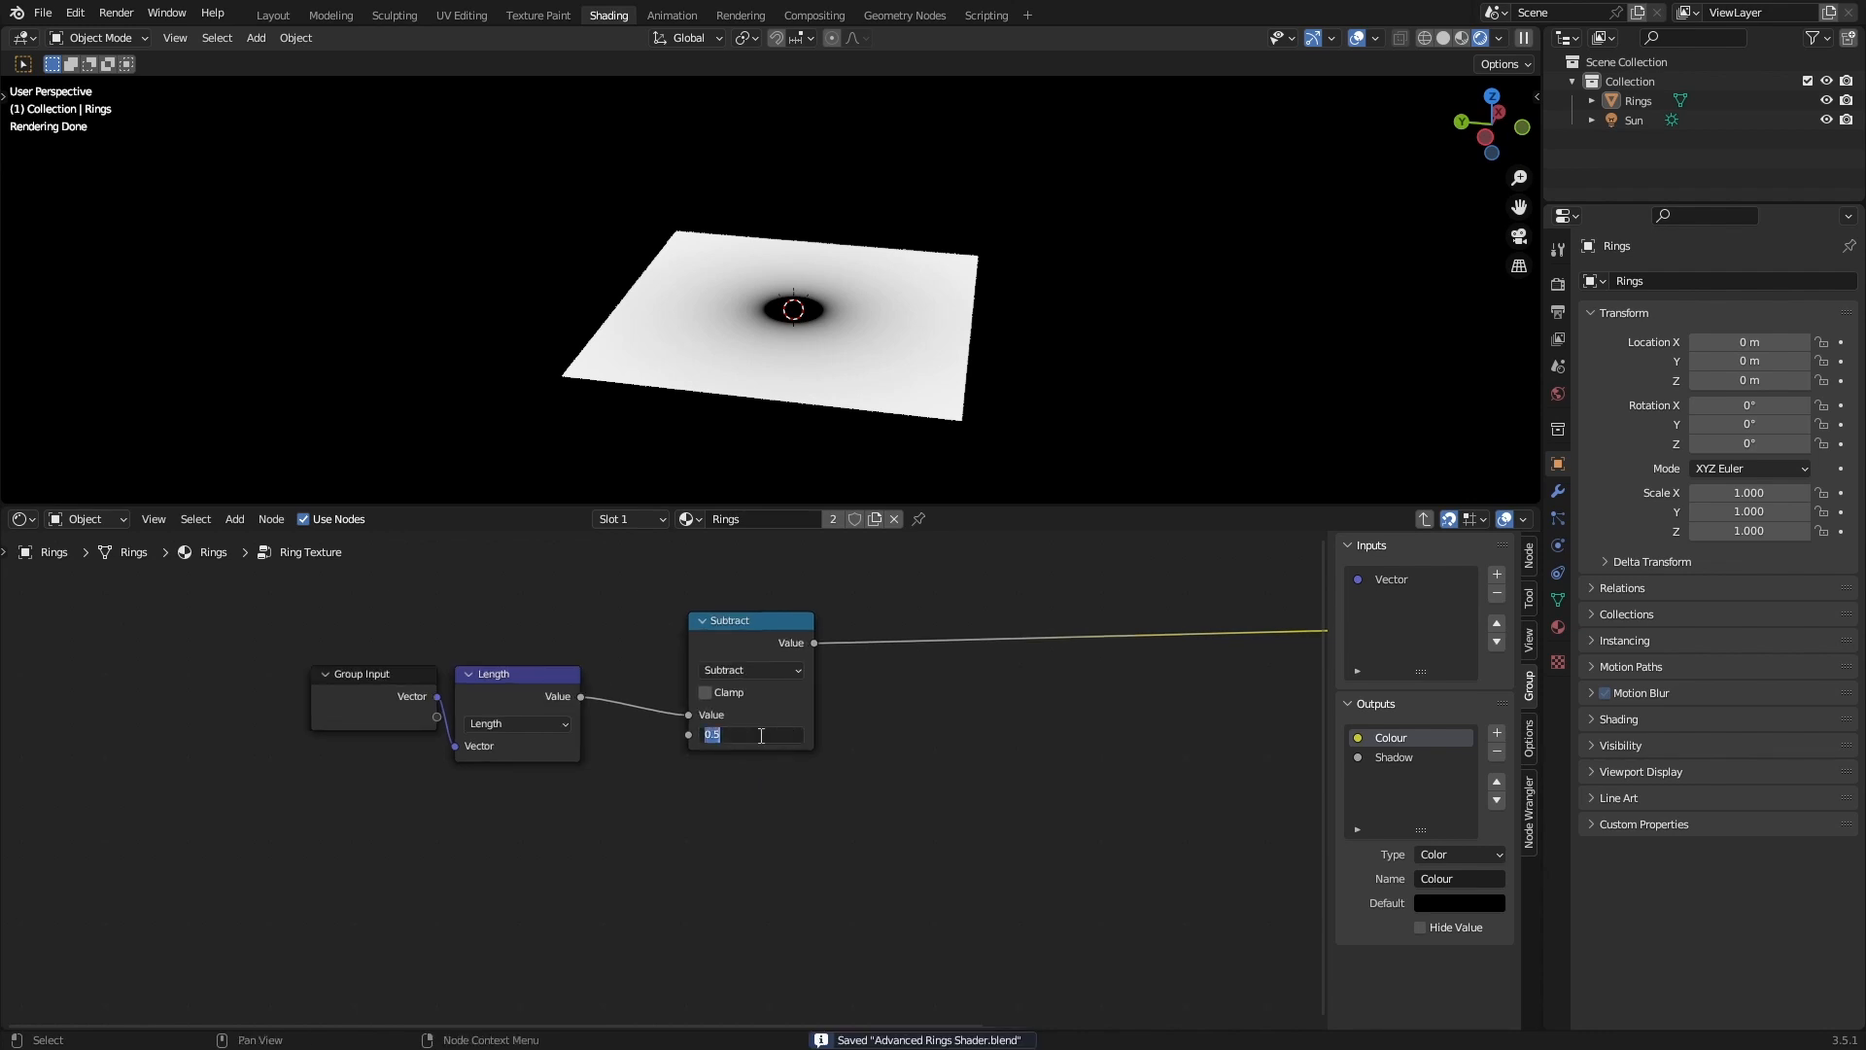
pyautogui.write('1.25')
pyautogui.press('Return')
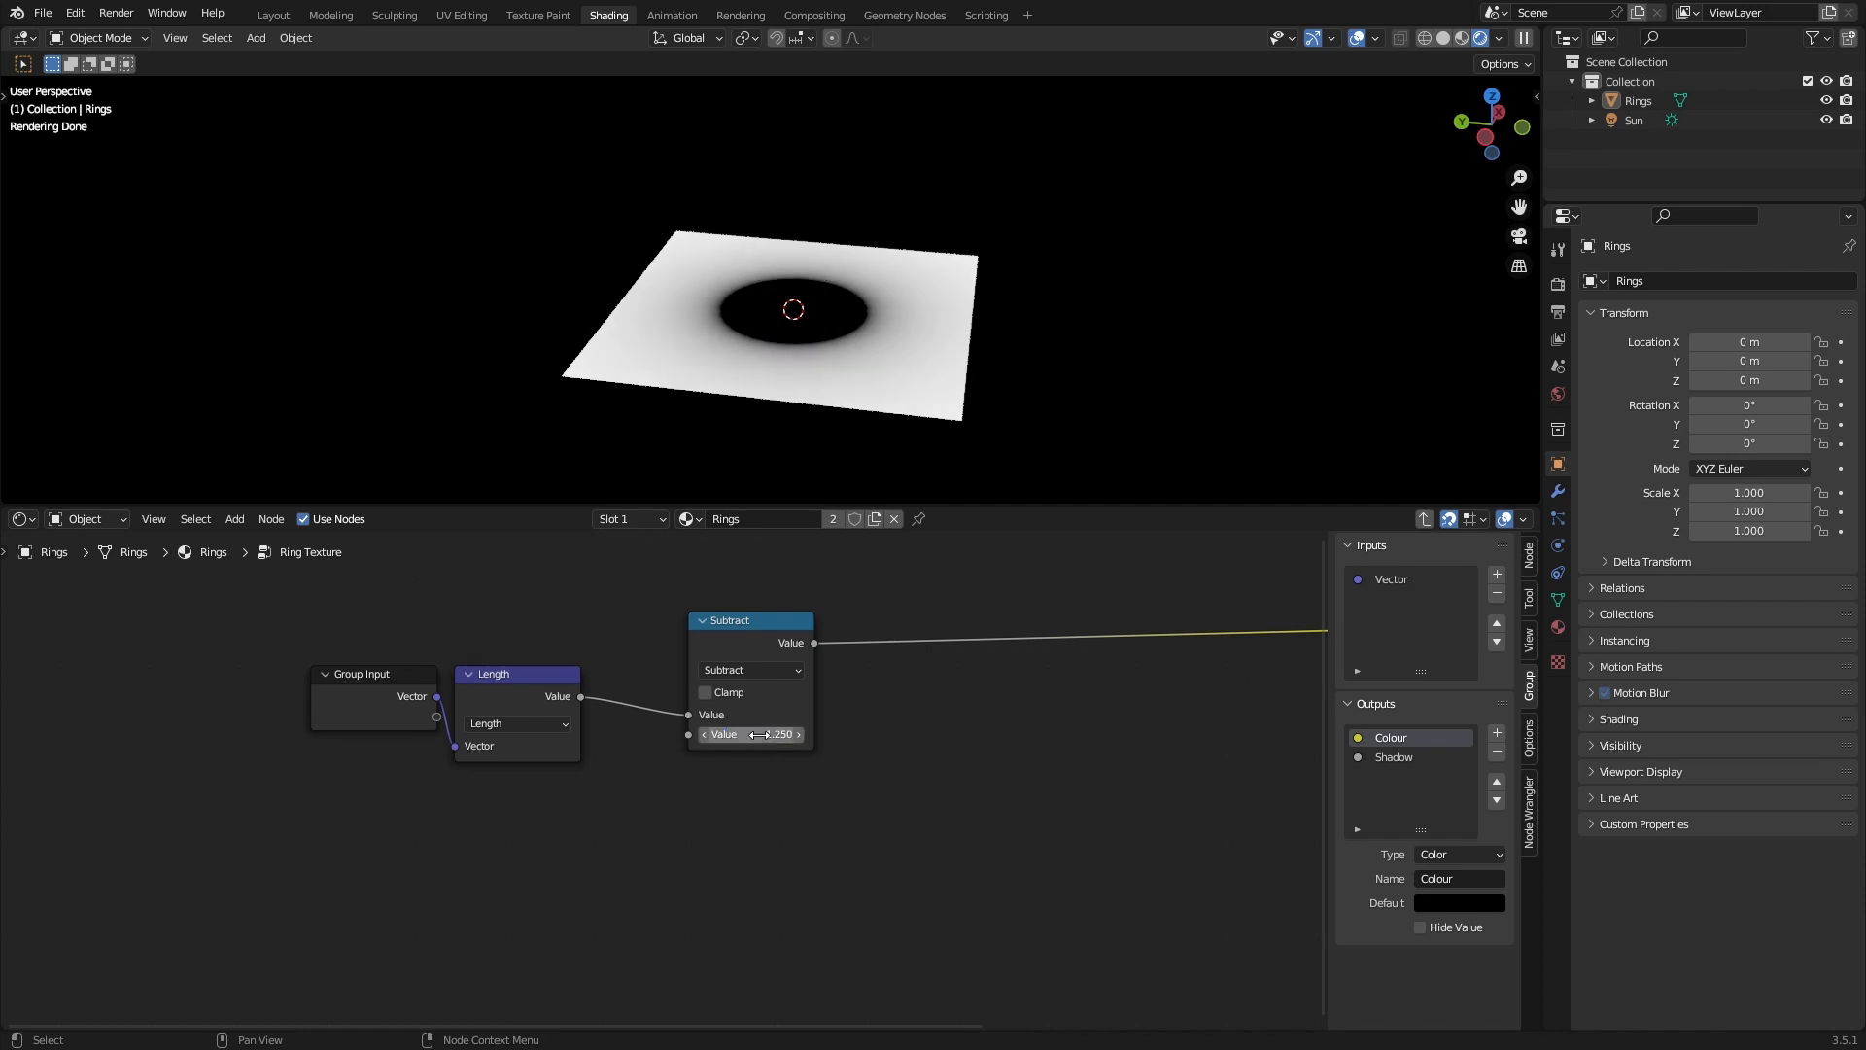
# Place the Subtract node directly beside the Length node and save the file.
pyautogui.moveTo(750, 648); pyautogui.dragTo(660, 700)
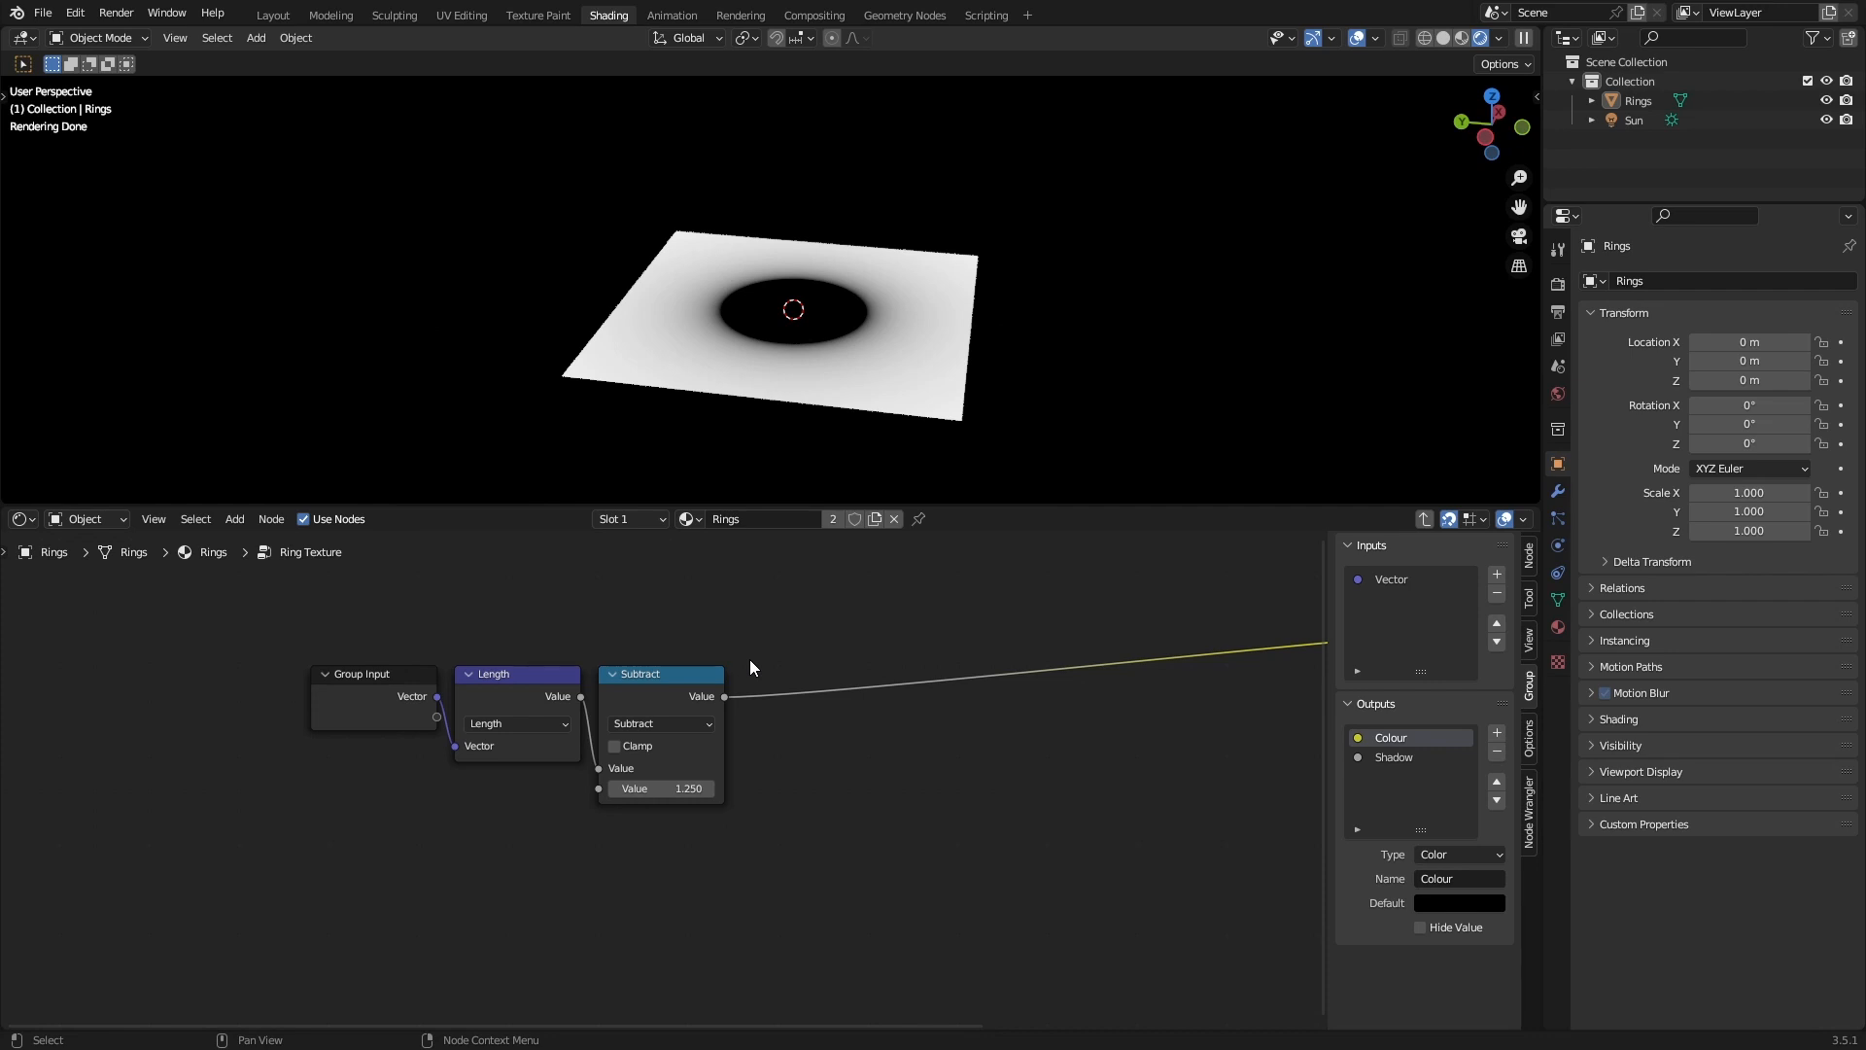
pyautogui.scroll(1, 760, 851)
pyautogui.hotkey('ctrl', 's')
# Preview other subtraction amounts using the Subtract node's second value.
pyautogui.moveTo(707, 786); pyautogui.dragTo(792, 785)
pyautogui.rightClick(792, 785)
pyautogui.scroll(-2, 705, 762)
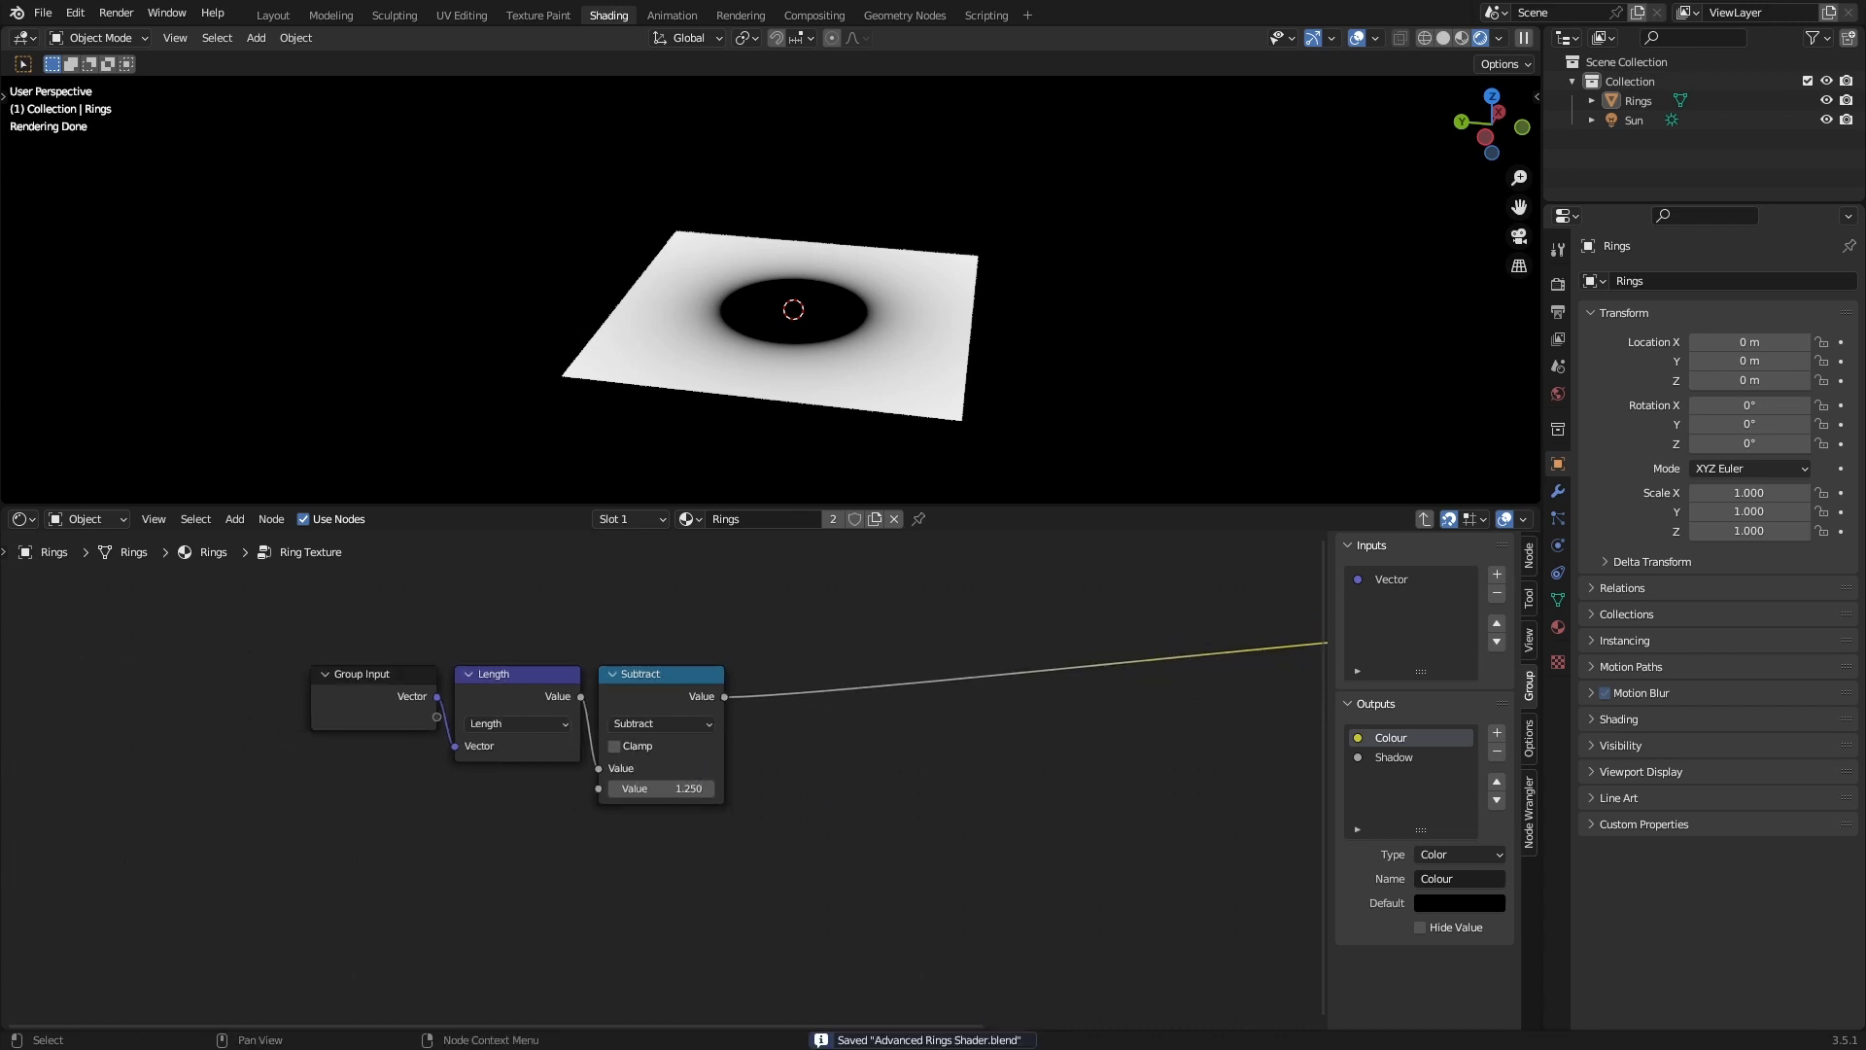
# Duplicate the Subtract node into the link after it, set the copy to Divide and align it beside the original.
pyautogui.hotkey('shift', 'd')
pyautogui.click(861, 686)
pyautogui.click(876, 706)
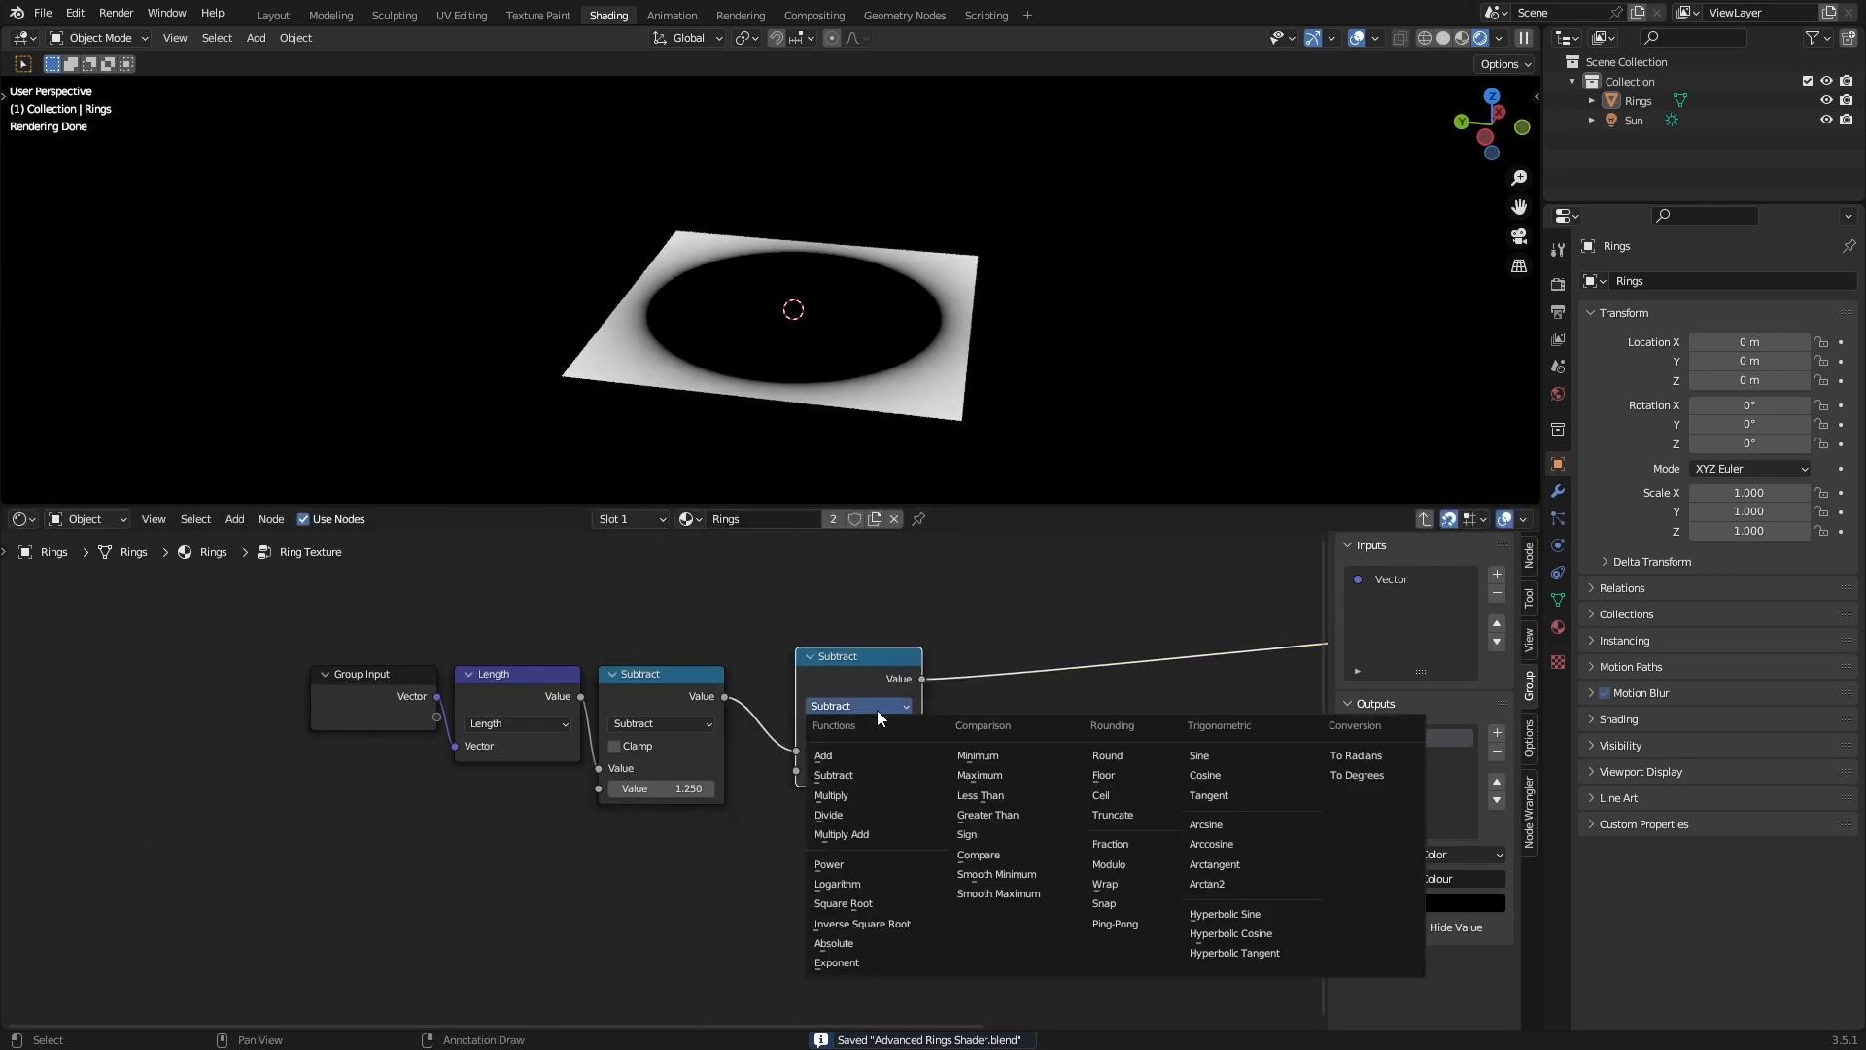
pyautogui.click(828, 815)
pyautogui.moveTo(855, 656); pyautogui.dragTo(819, 674)
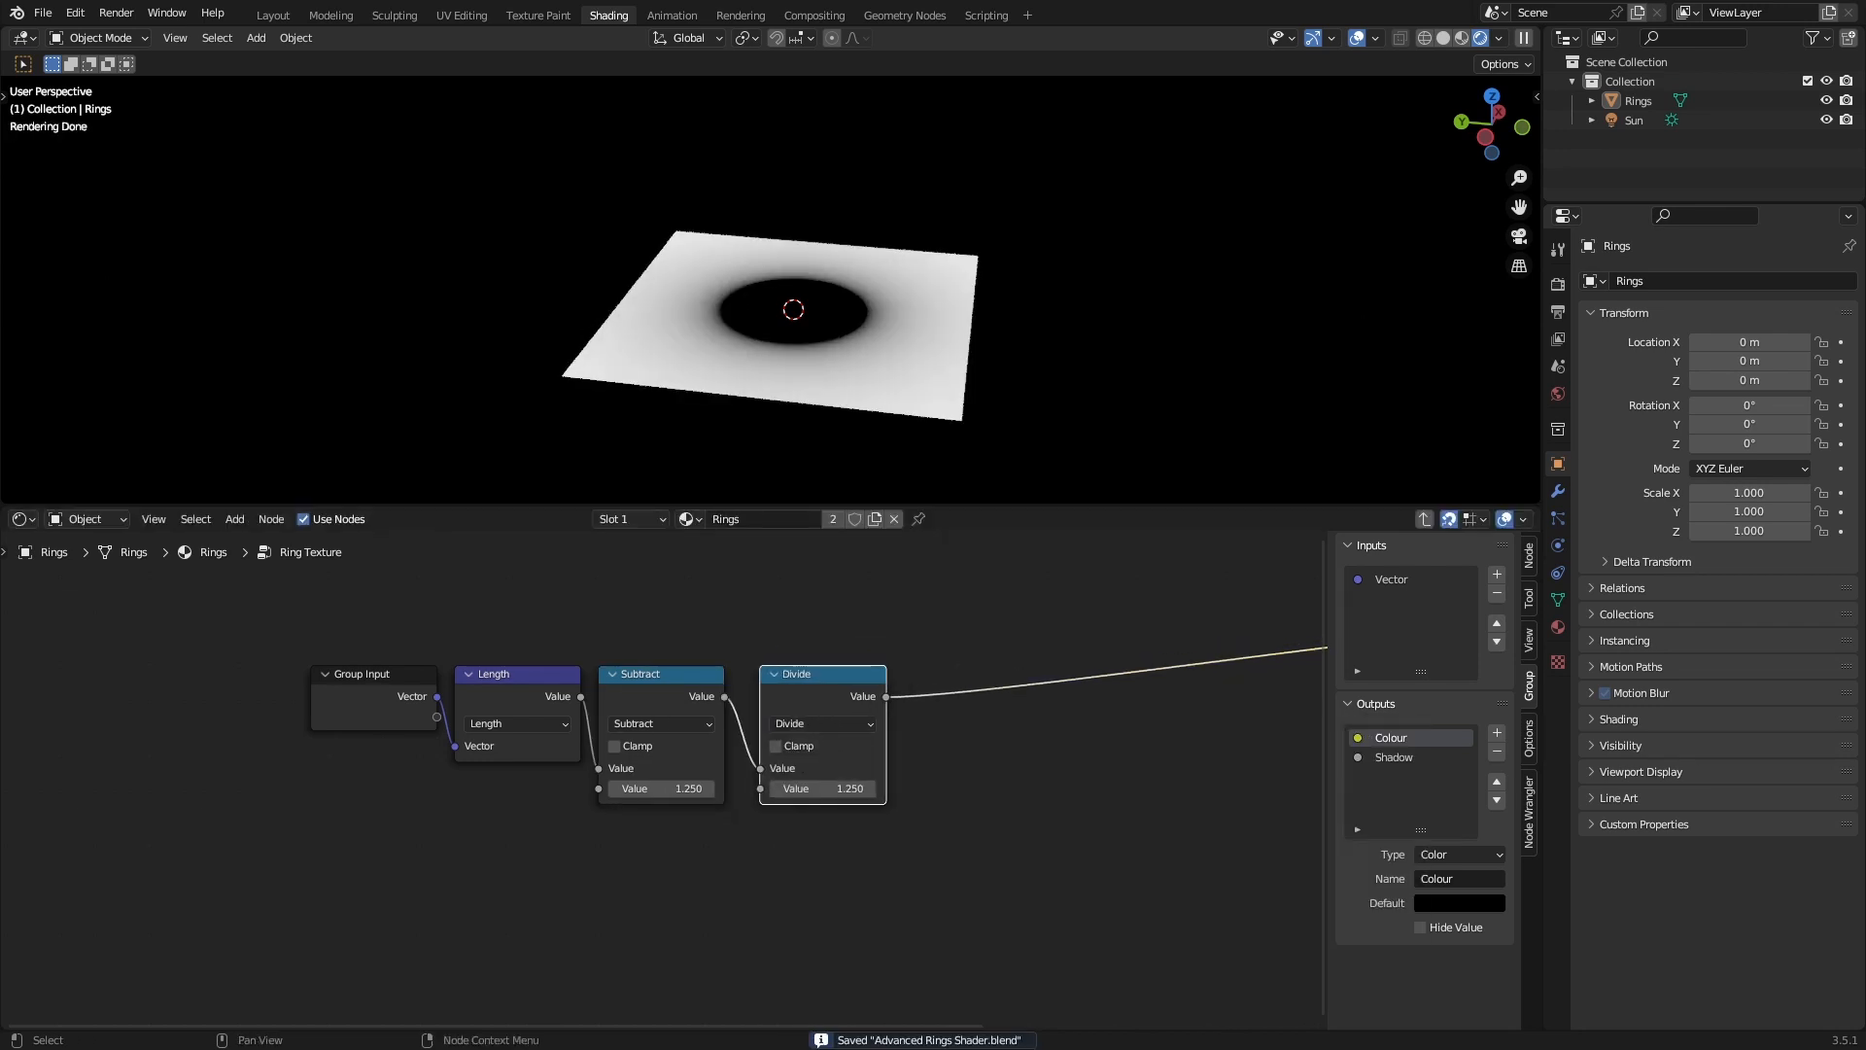
# Duplicate the Subtract node, place the unconnected copy directly below the original and save the file.
pyautogui.scroll(-2, 820, 765)
pyautogui.moveTo(888, 733); pyautogui.dragTo(1025, 644, button='middle')
pyautogui.click(826, 620)
pyautogui.hotkey('shift', 'd')
pyautogui.click(818, 752)
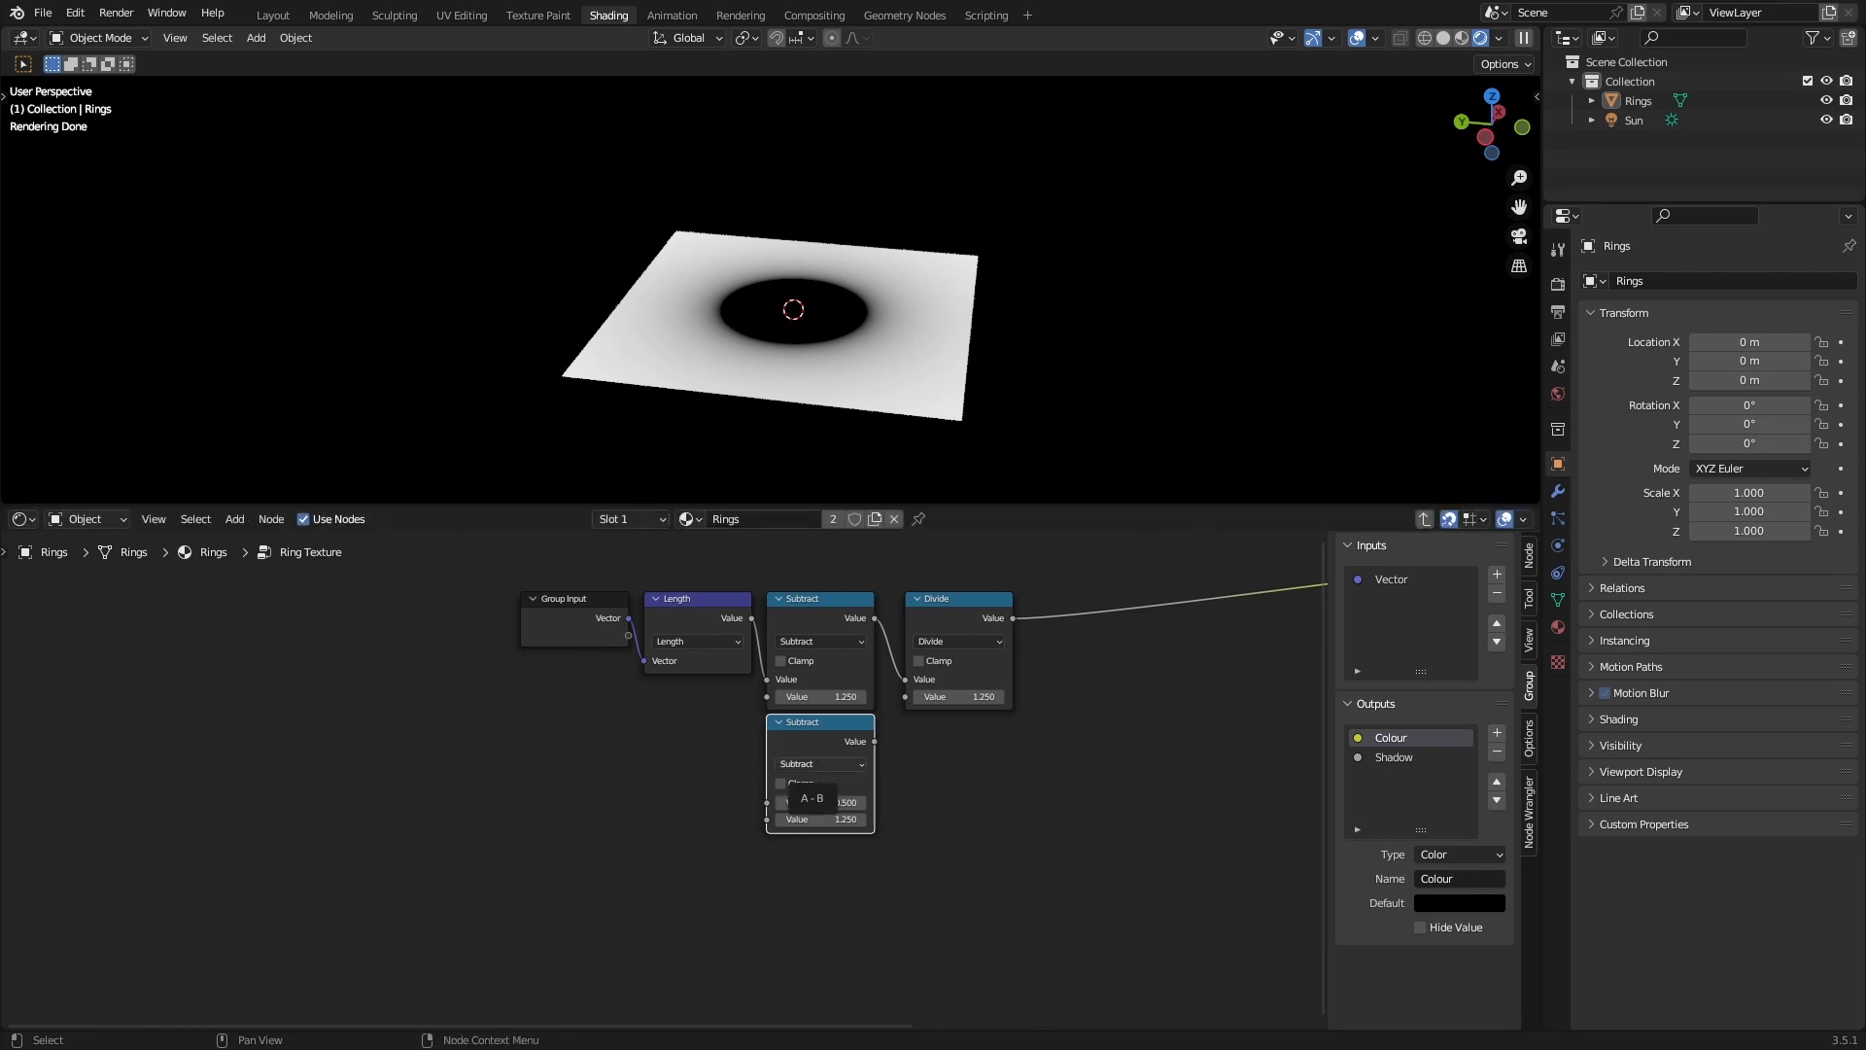
pyautogui.hotkey('ctrl', 's')
# Add a Value node and place it directly below the Group Input node.
pyautogui.click(584, 729)
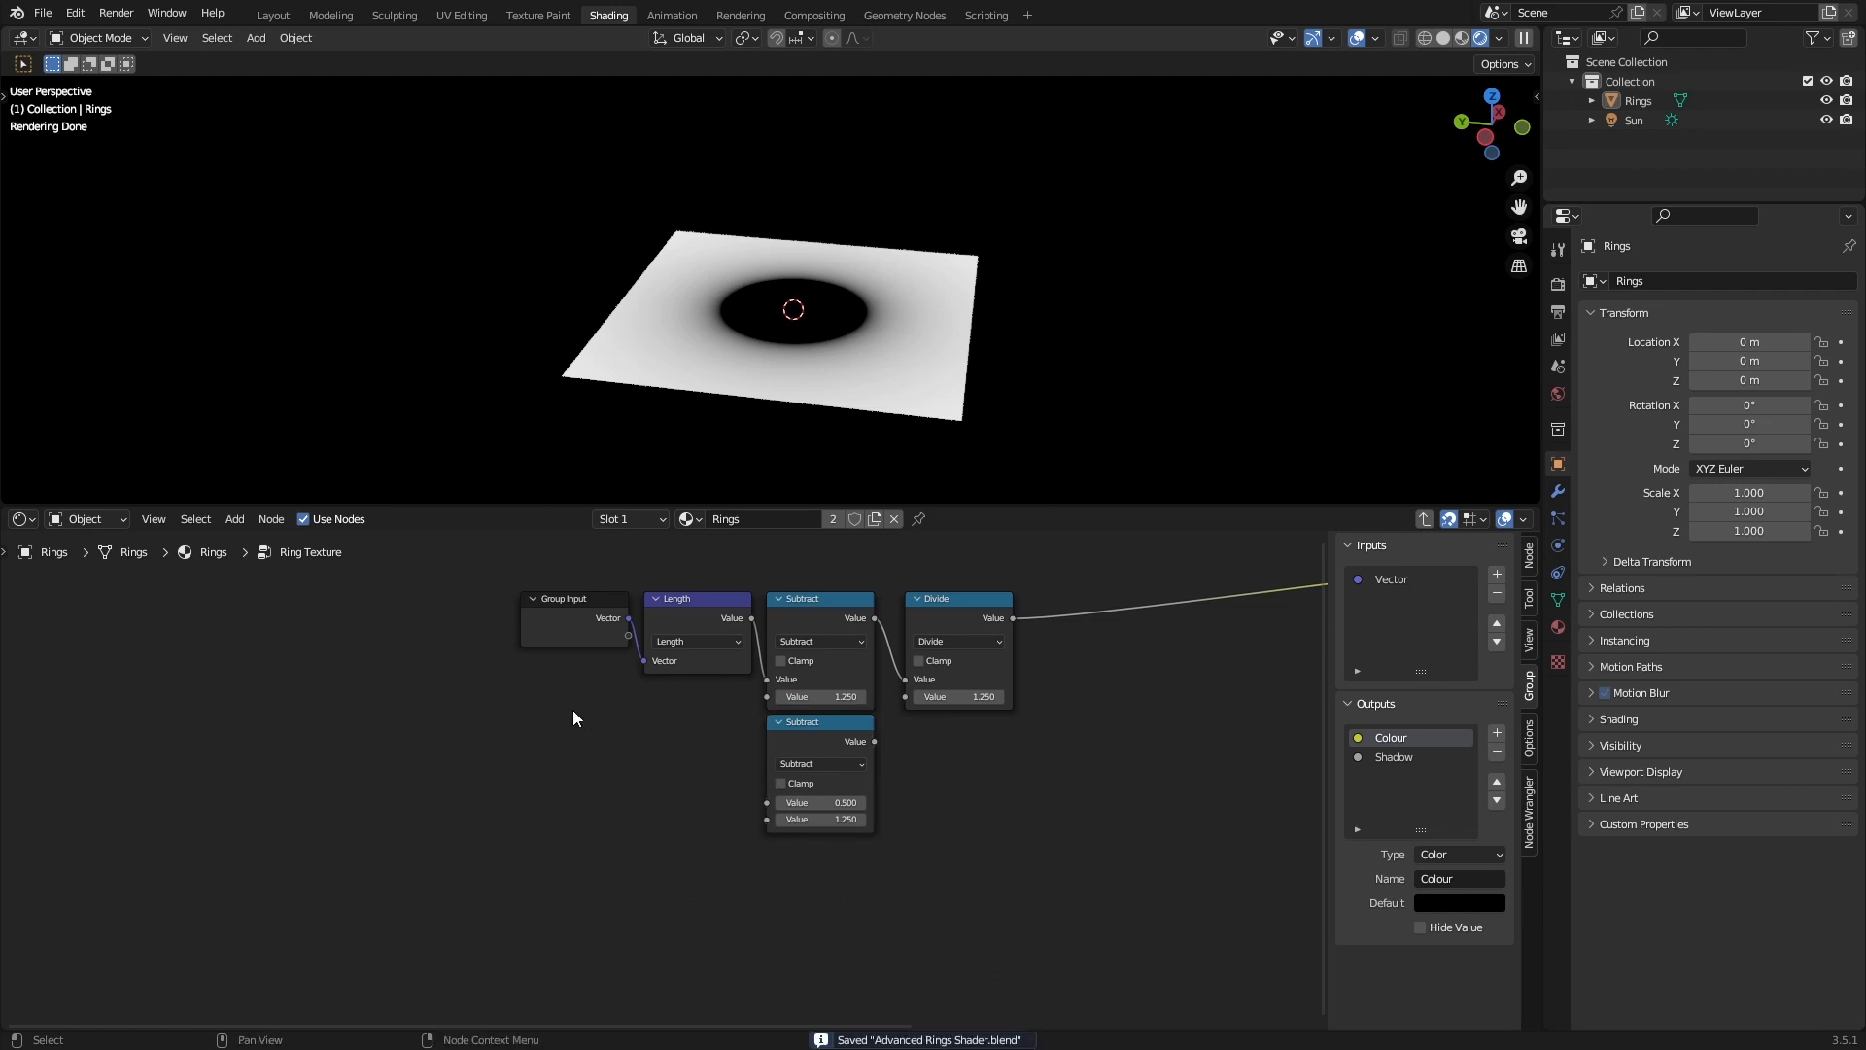
pyautogui.scroll(1, 574, 709)
pyautogui.hotkey('shift', 'a')
pyautogui.click(576, 707)
pyautogui.write('val')
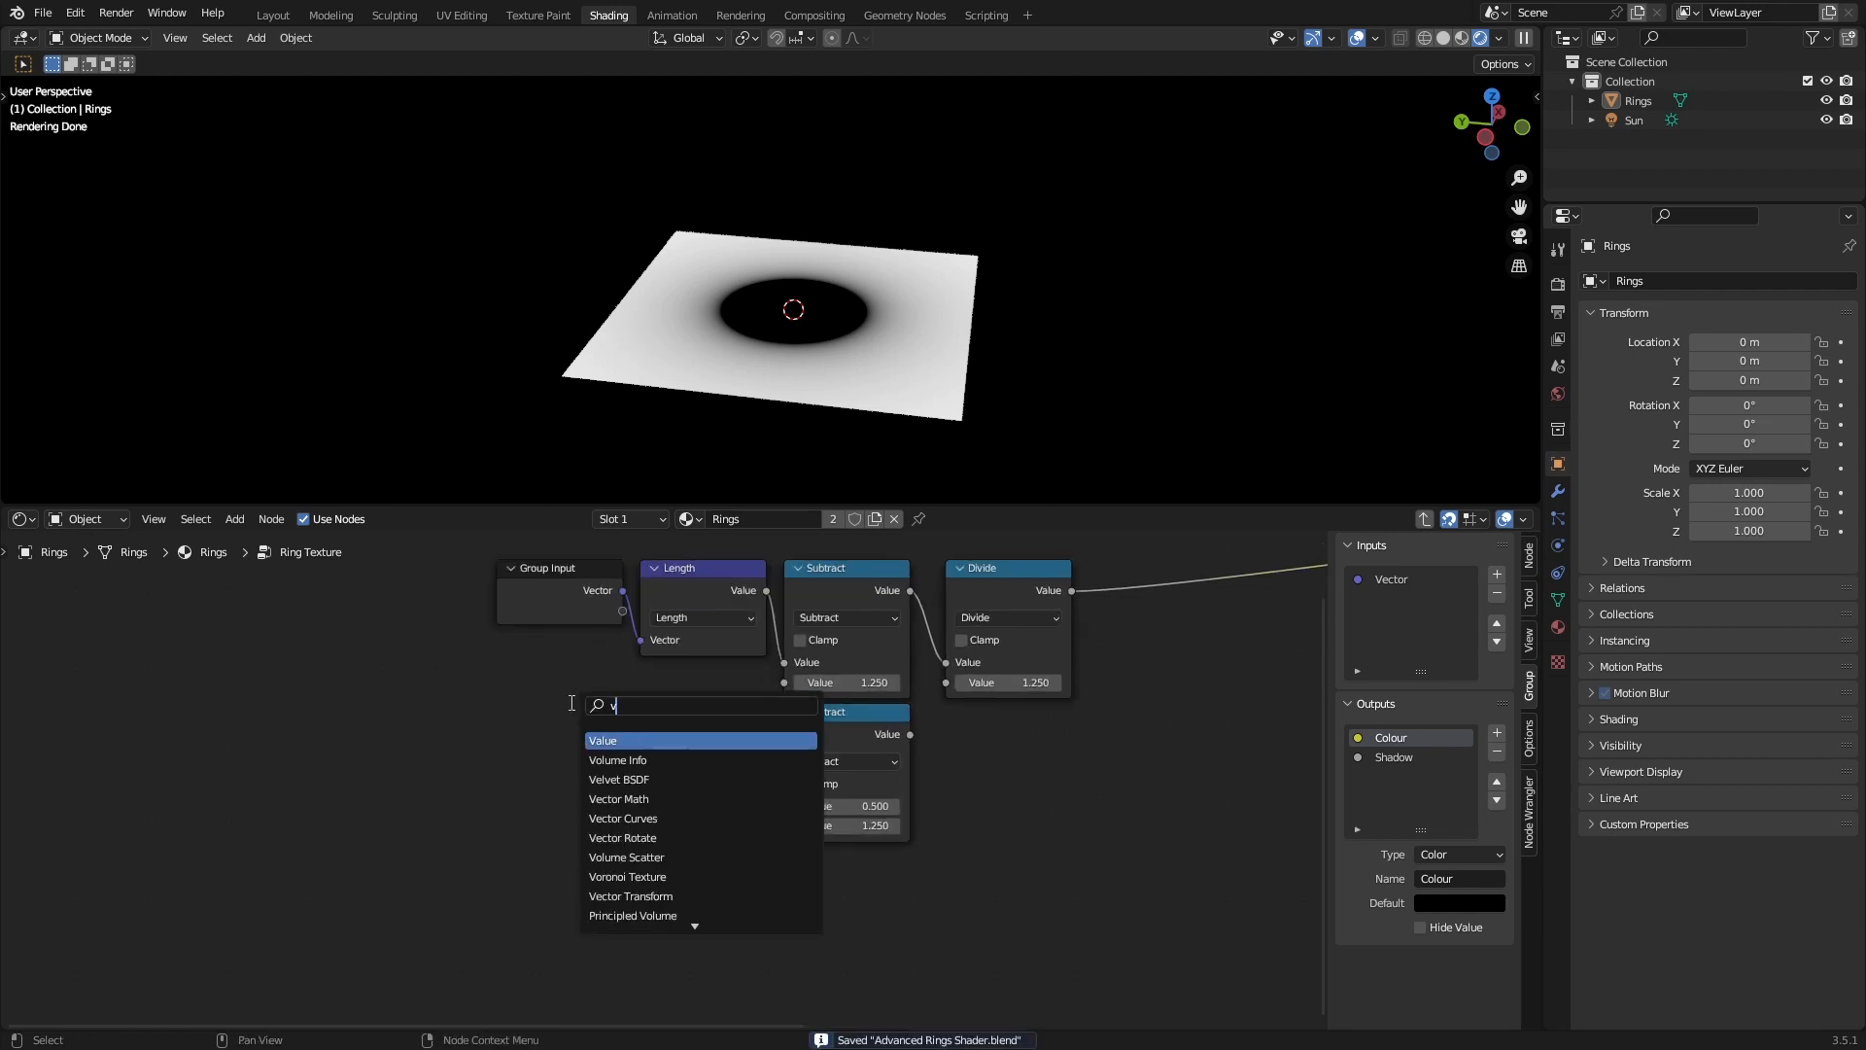
pyautogui.press('Return')
pyautogui.click(498, 648)
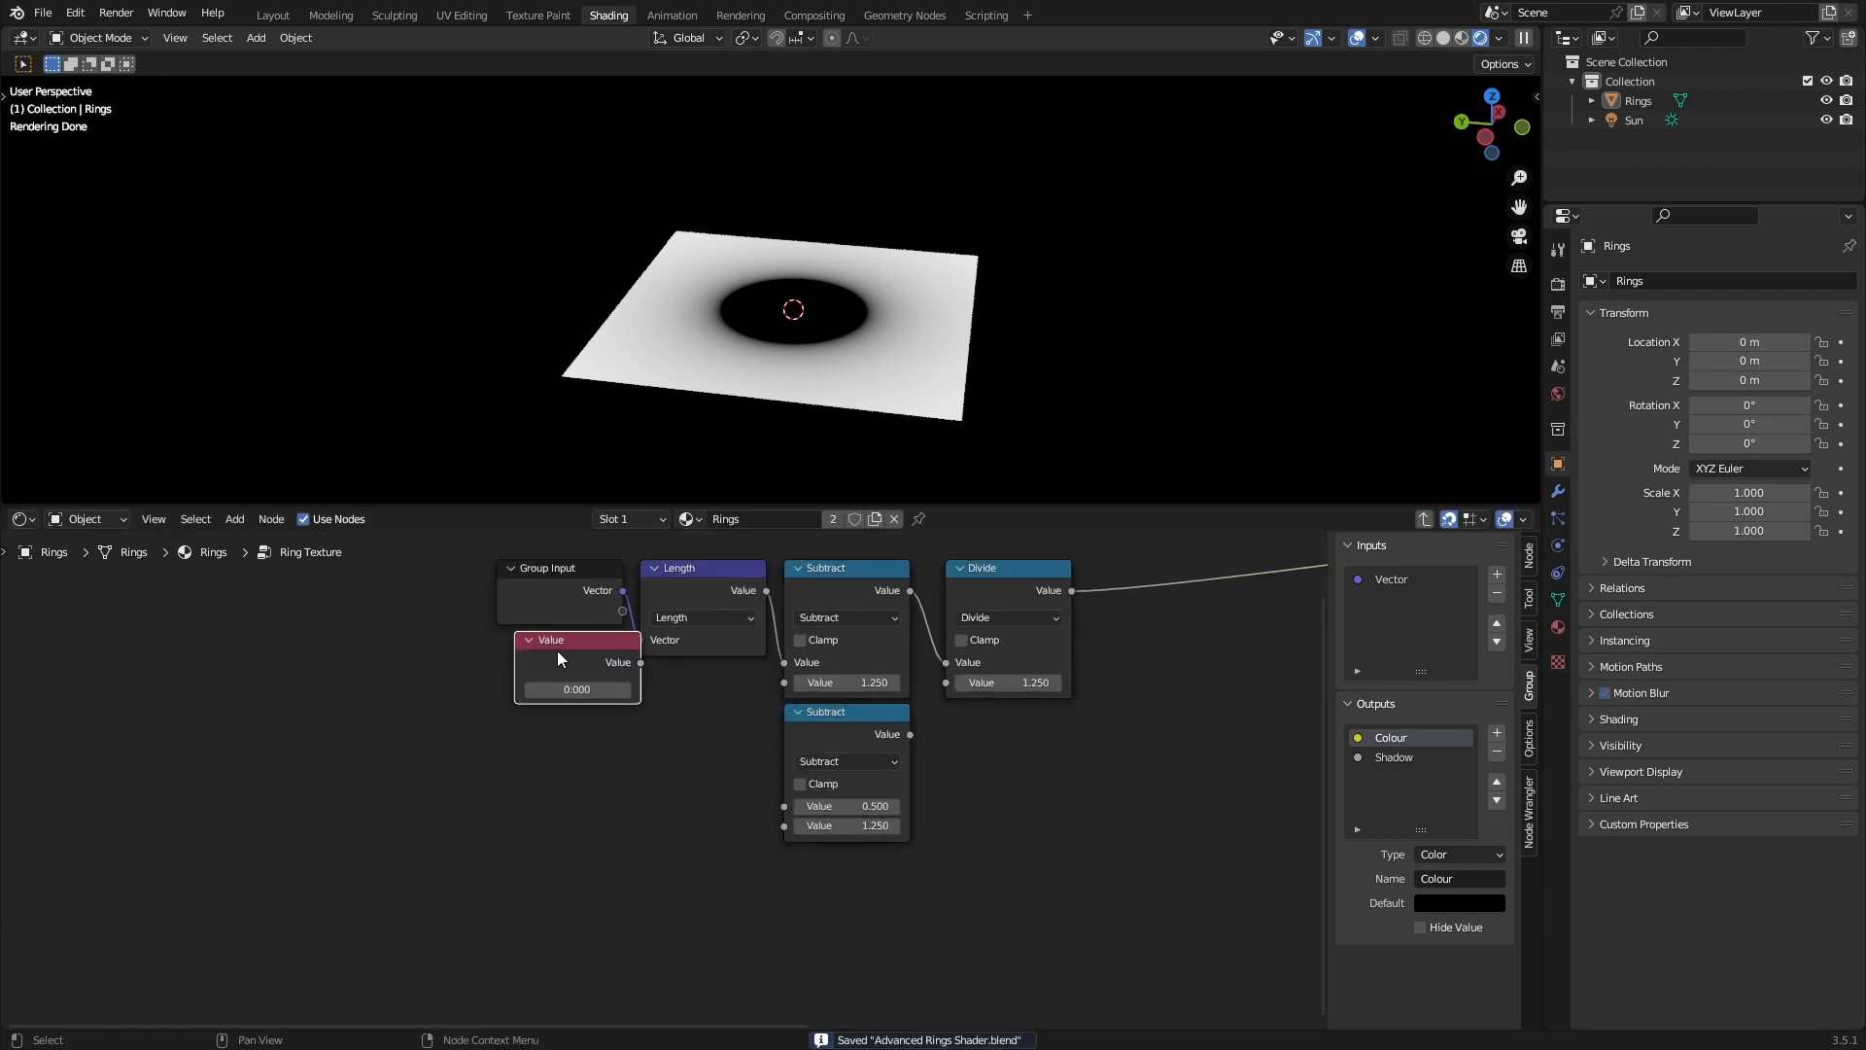
# Label the Value node "Outer Ring Rdius" and save the file.
pyautogui.press('F2')
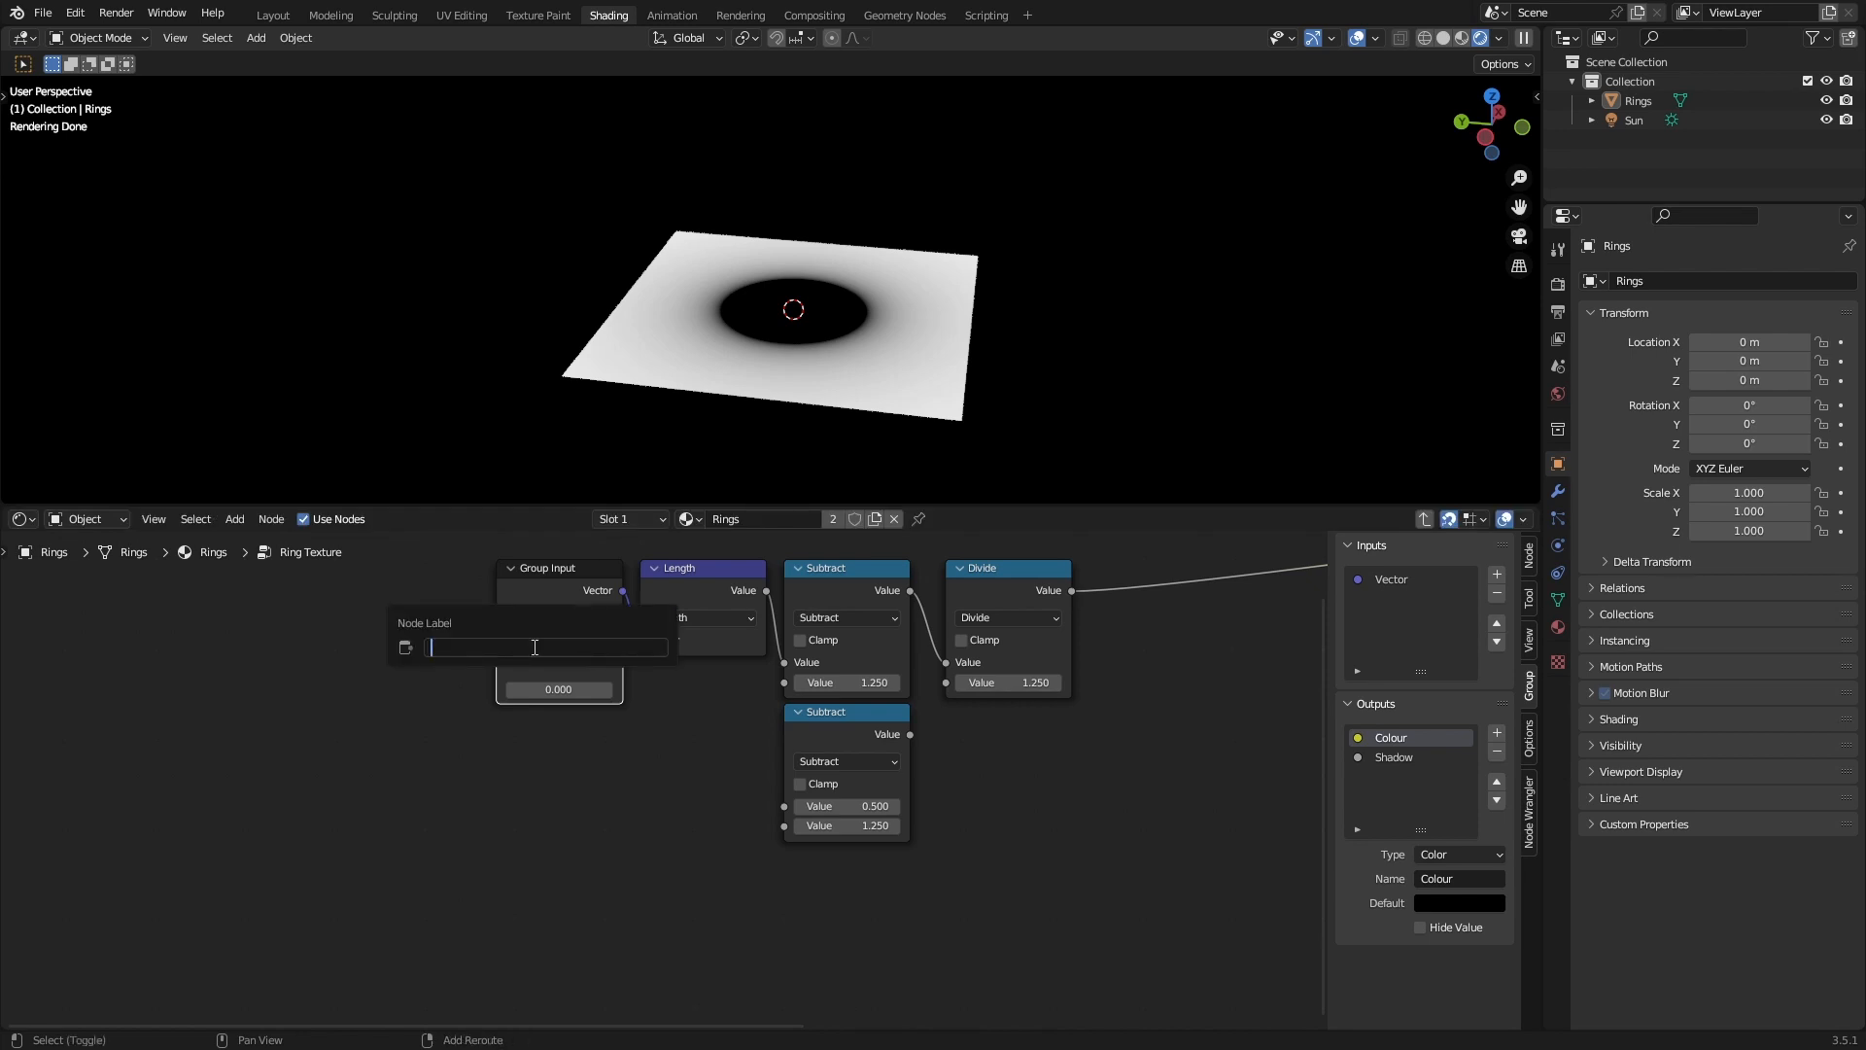
pyautogui.write('Outer Ring Radiu')
pyautogui.press('Return')
pyautogui.hotkey('ctrl', 's')
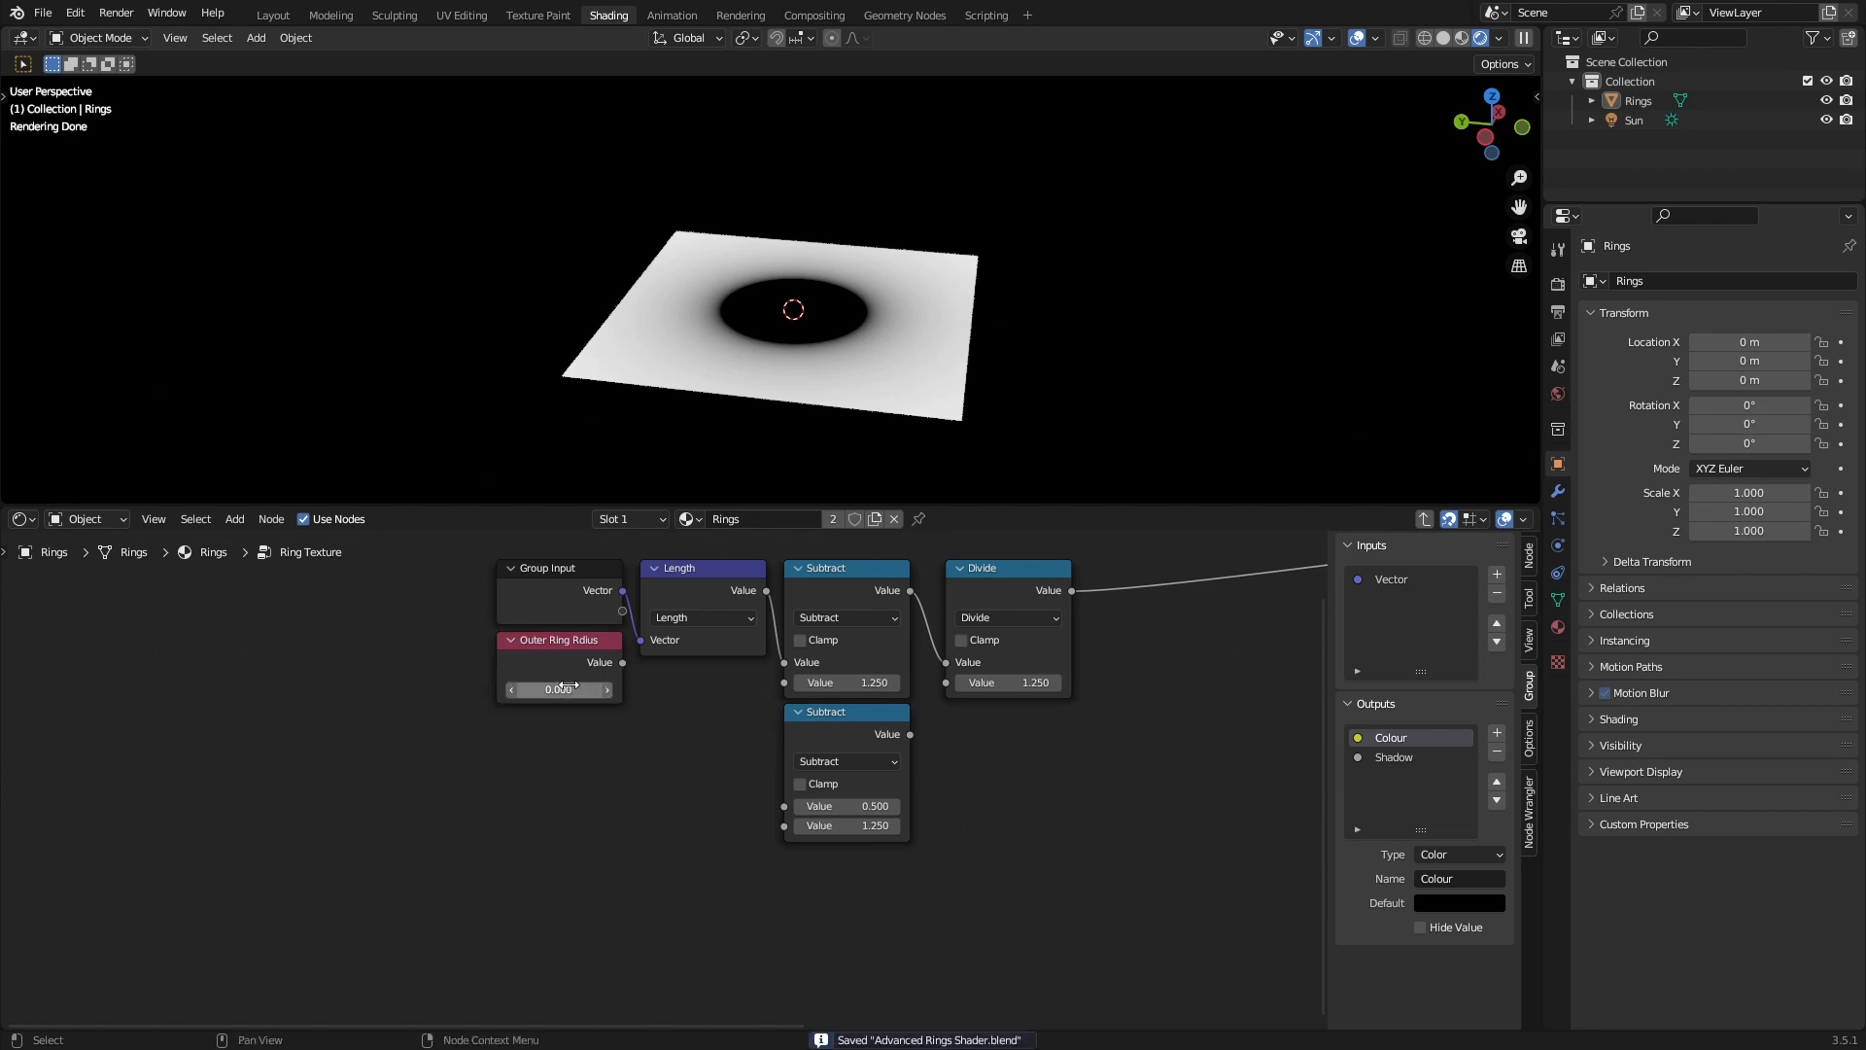
# Relabel the Value node below Group Input as "Inner Ring Radius" and save the file.
pyautogui.click(567, 656)
pyautogui.press('F2')
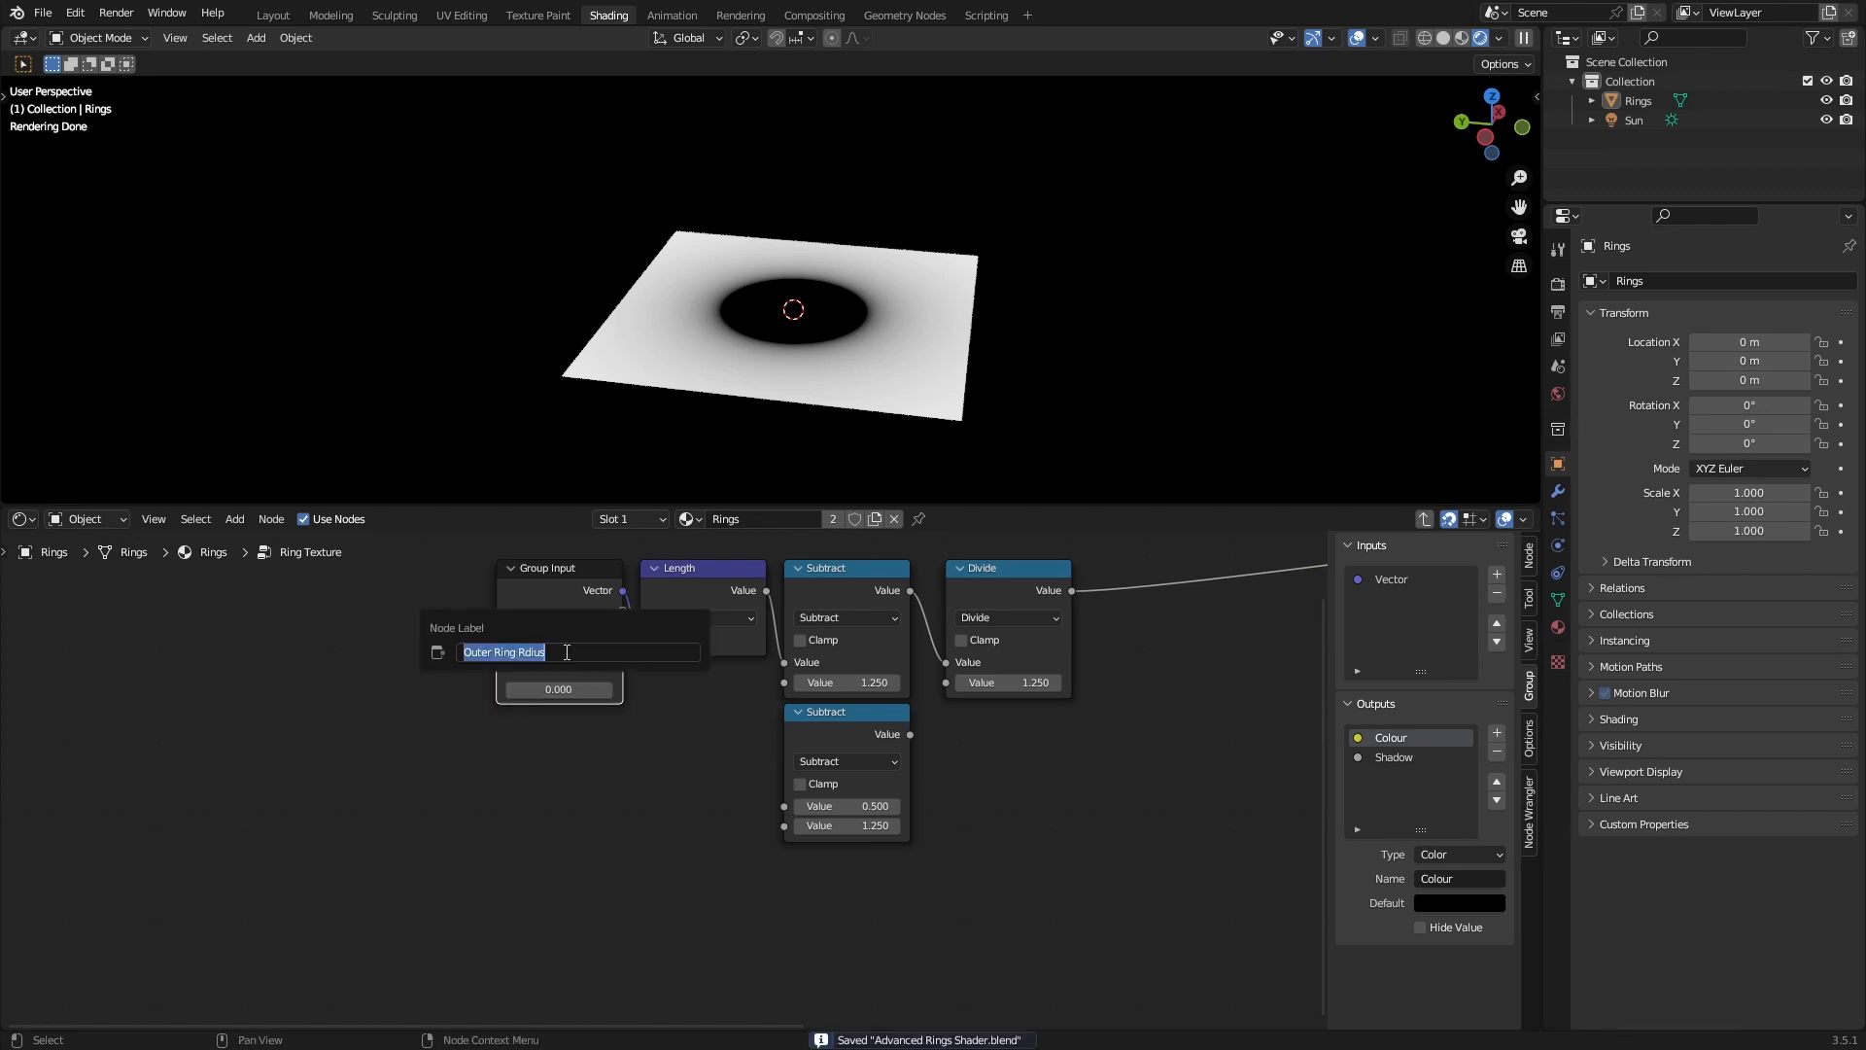
pyautogui.write('Inner Ring Radius')
pyautogui.press('Return')
pyautogui.hotkey('ctrl', 's')
# Set Inner Ring Radius to 1.25 and connect it to the second input of the upper Subtract node.
pyautogui.click(564, 689)
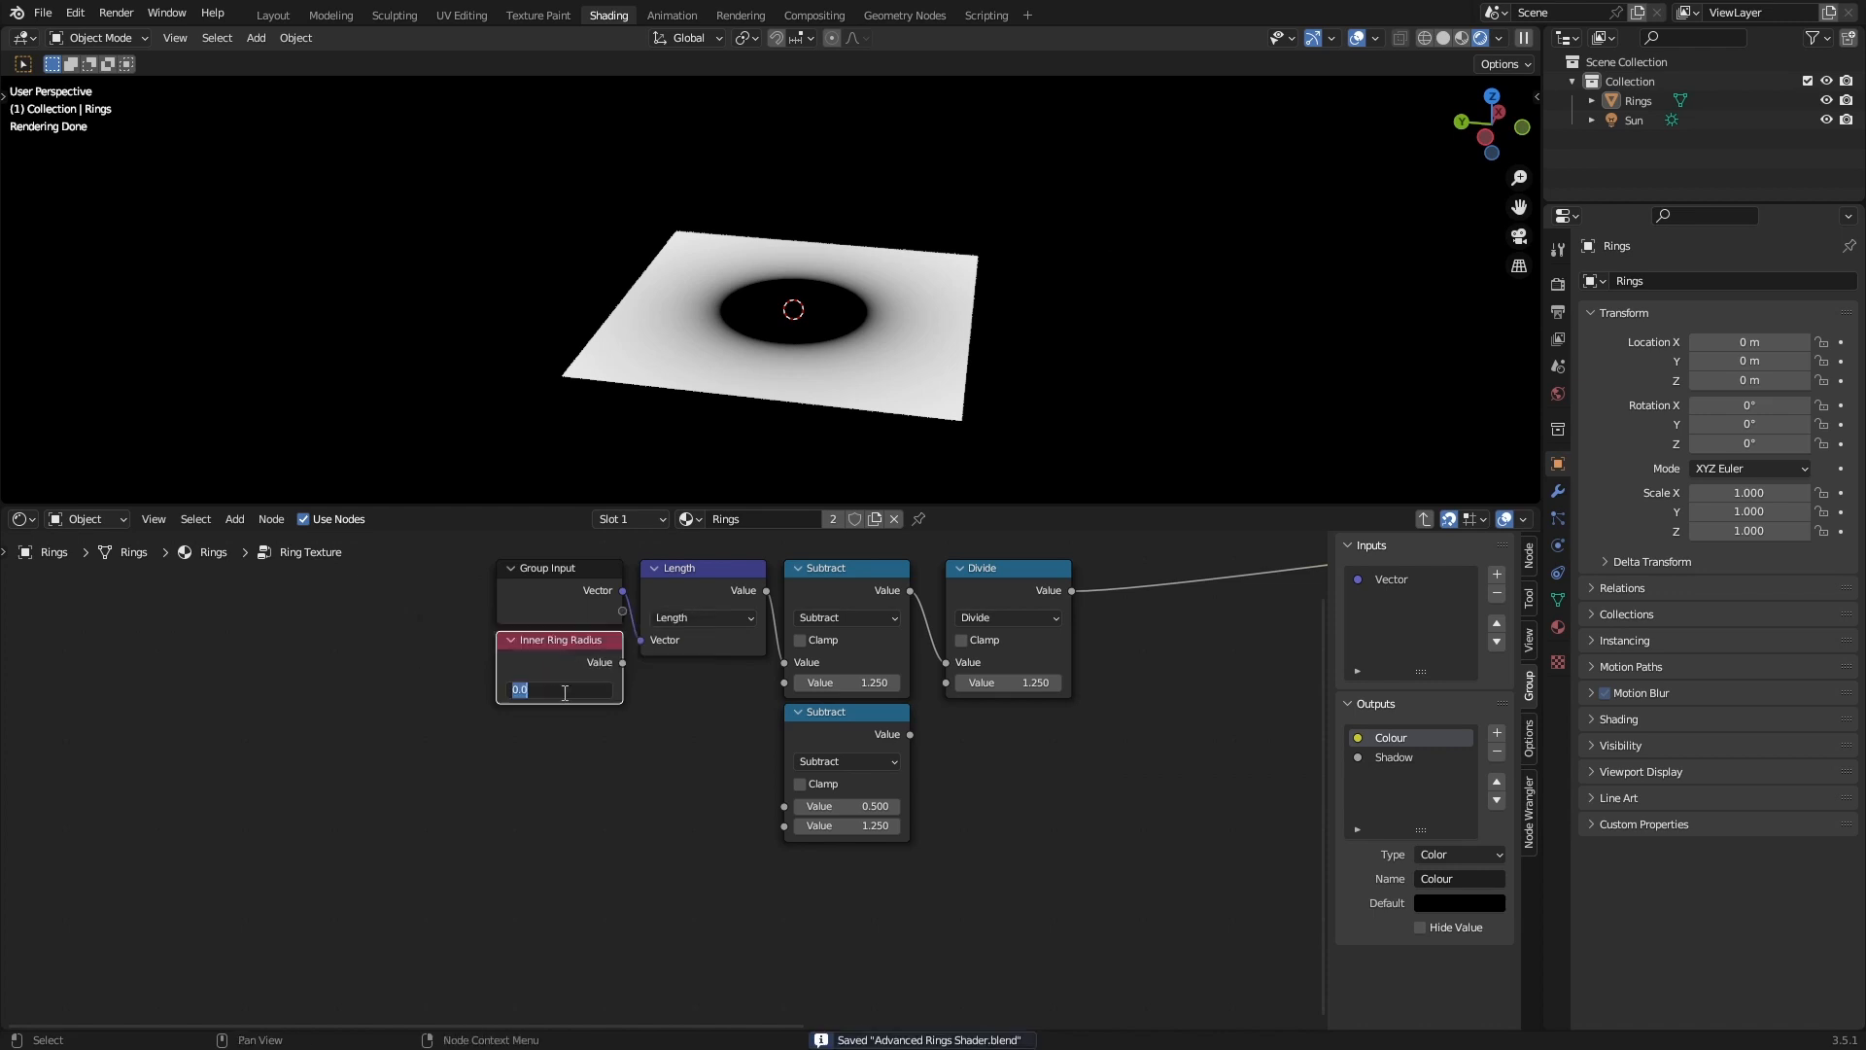
pyautogui.write('1.25')
pyautogui.press('Return')
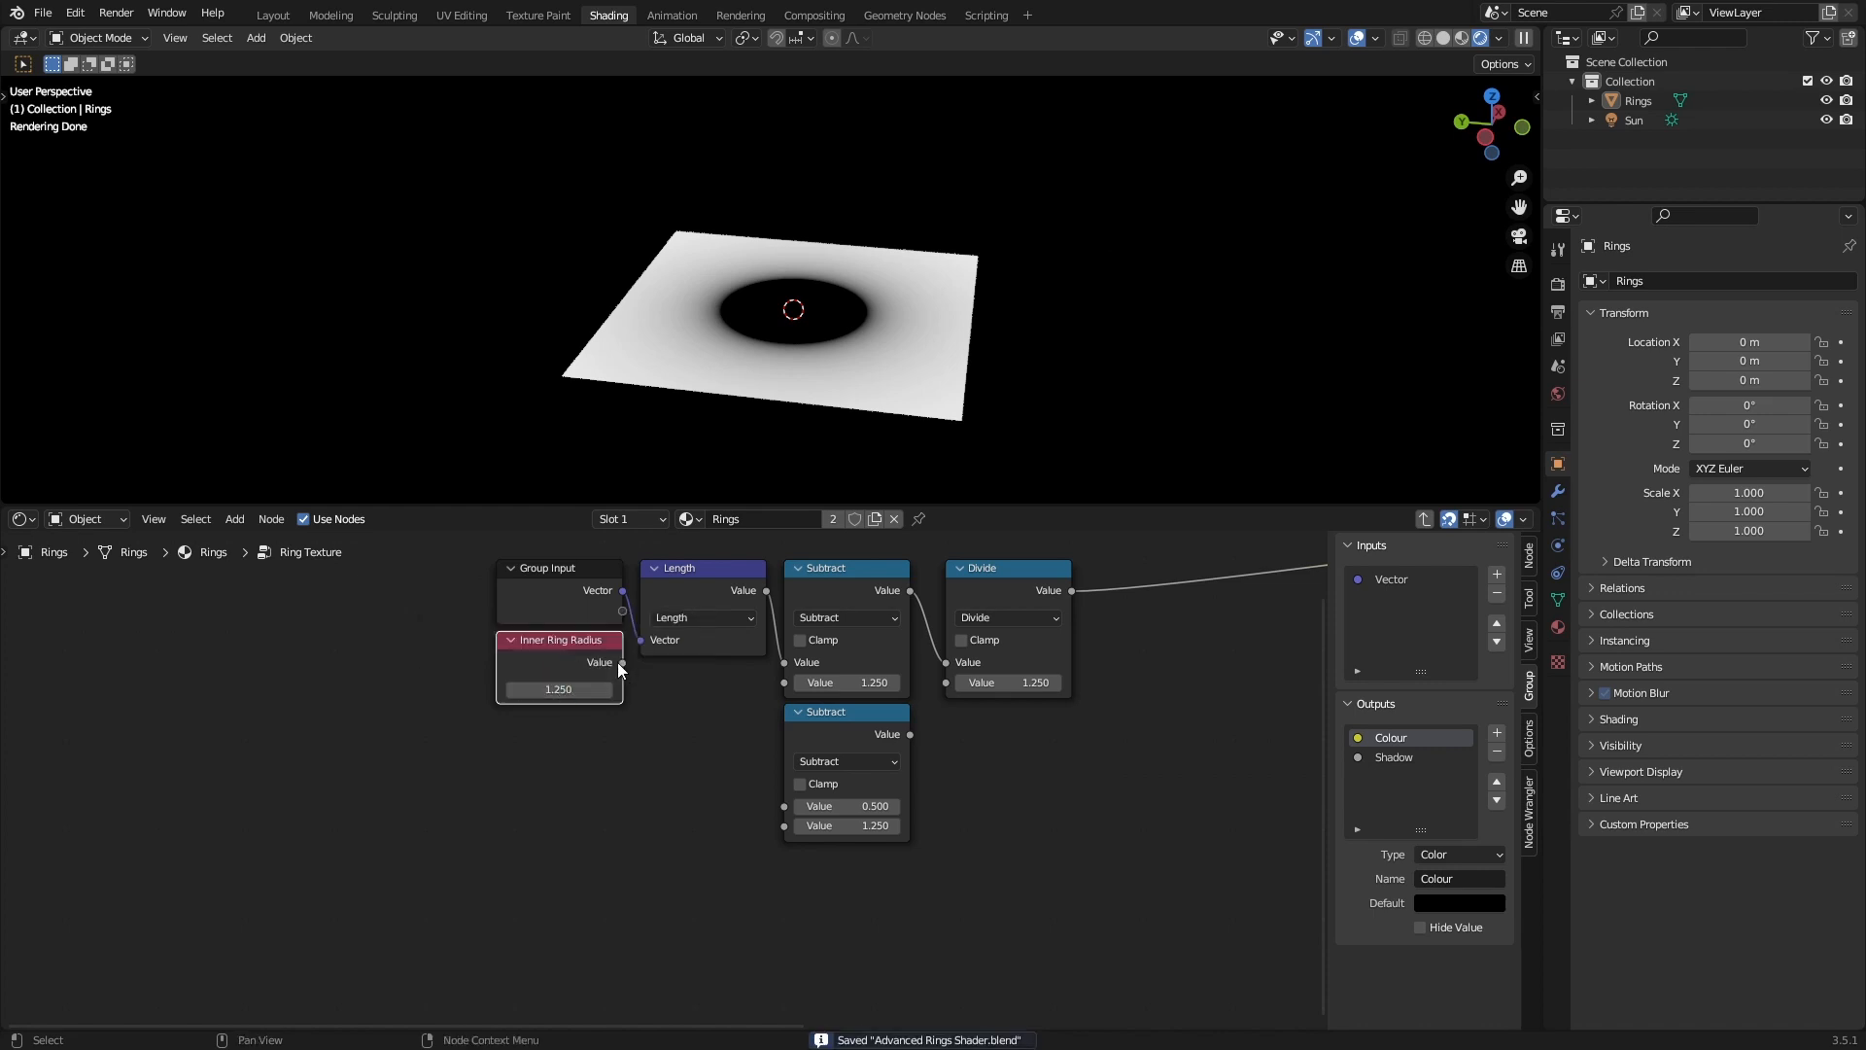
pyautogui.moveTo(622, 662); pyautogui.dragTo(801, 690)
# Duplicate the Inner Ring Radius node below the original and label the copy "Outer Ring Radius".
pyautogui.hotkey('shift', 'd')
pyautogui.click(552, 773)
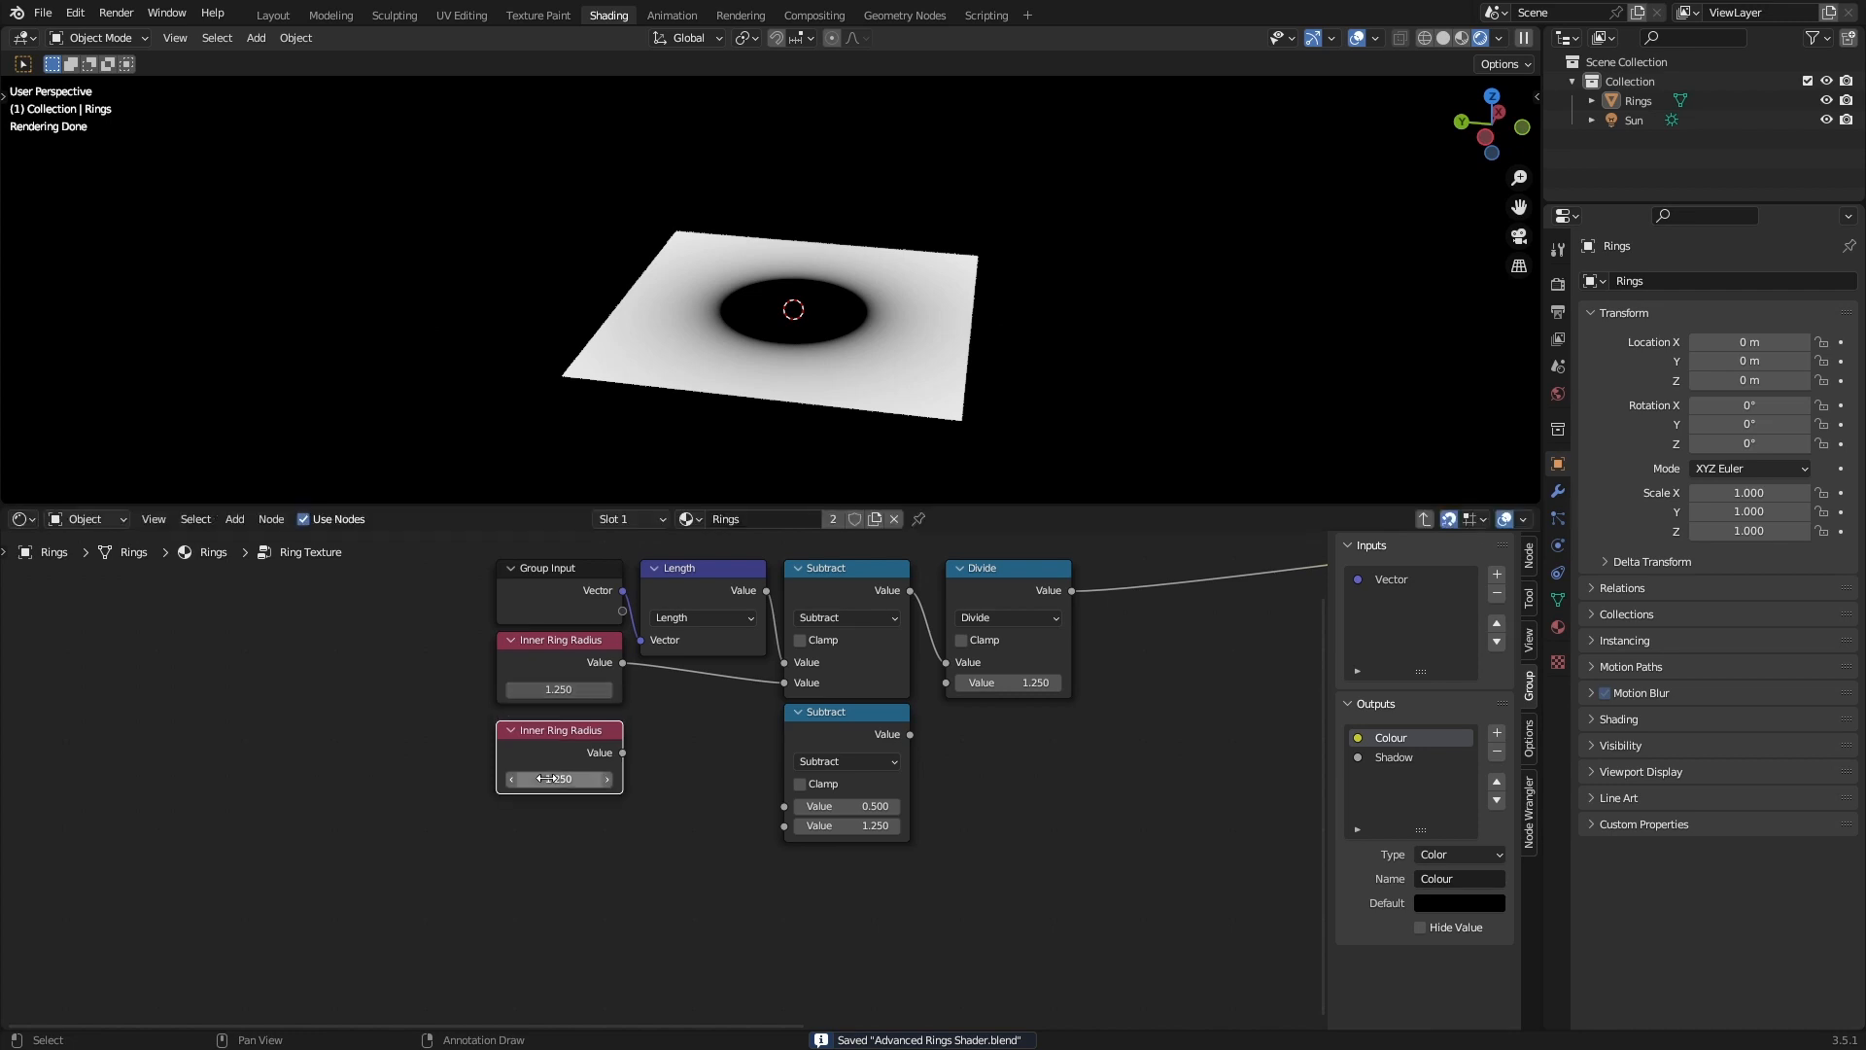
pyautogui.press('F2')
pyautogui.write('Outer Ring')
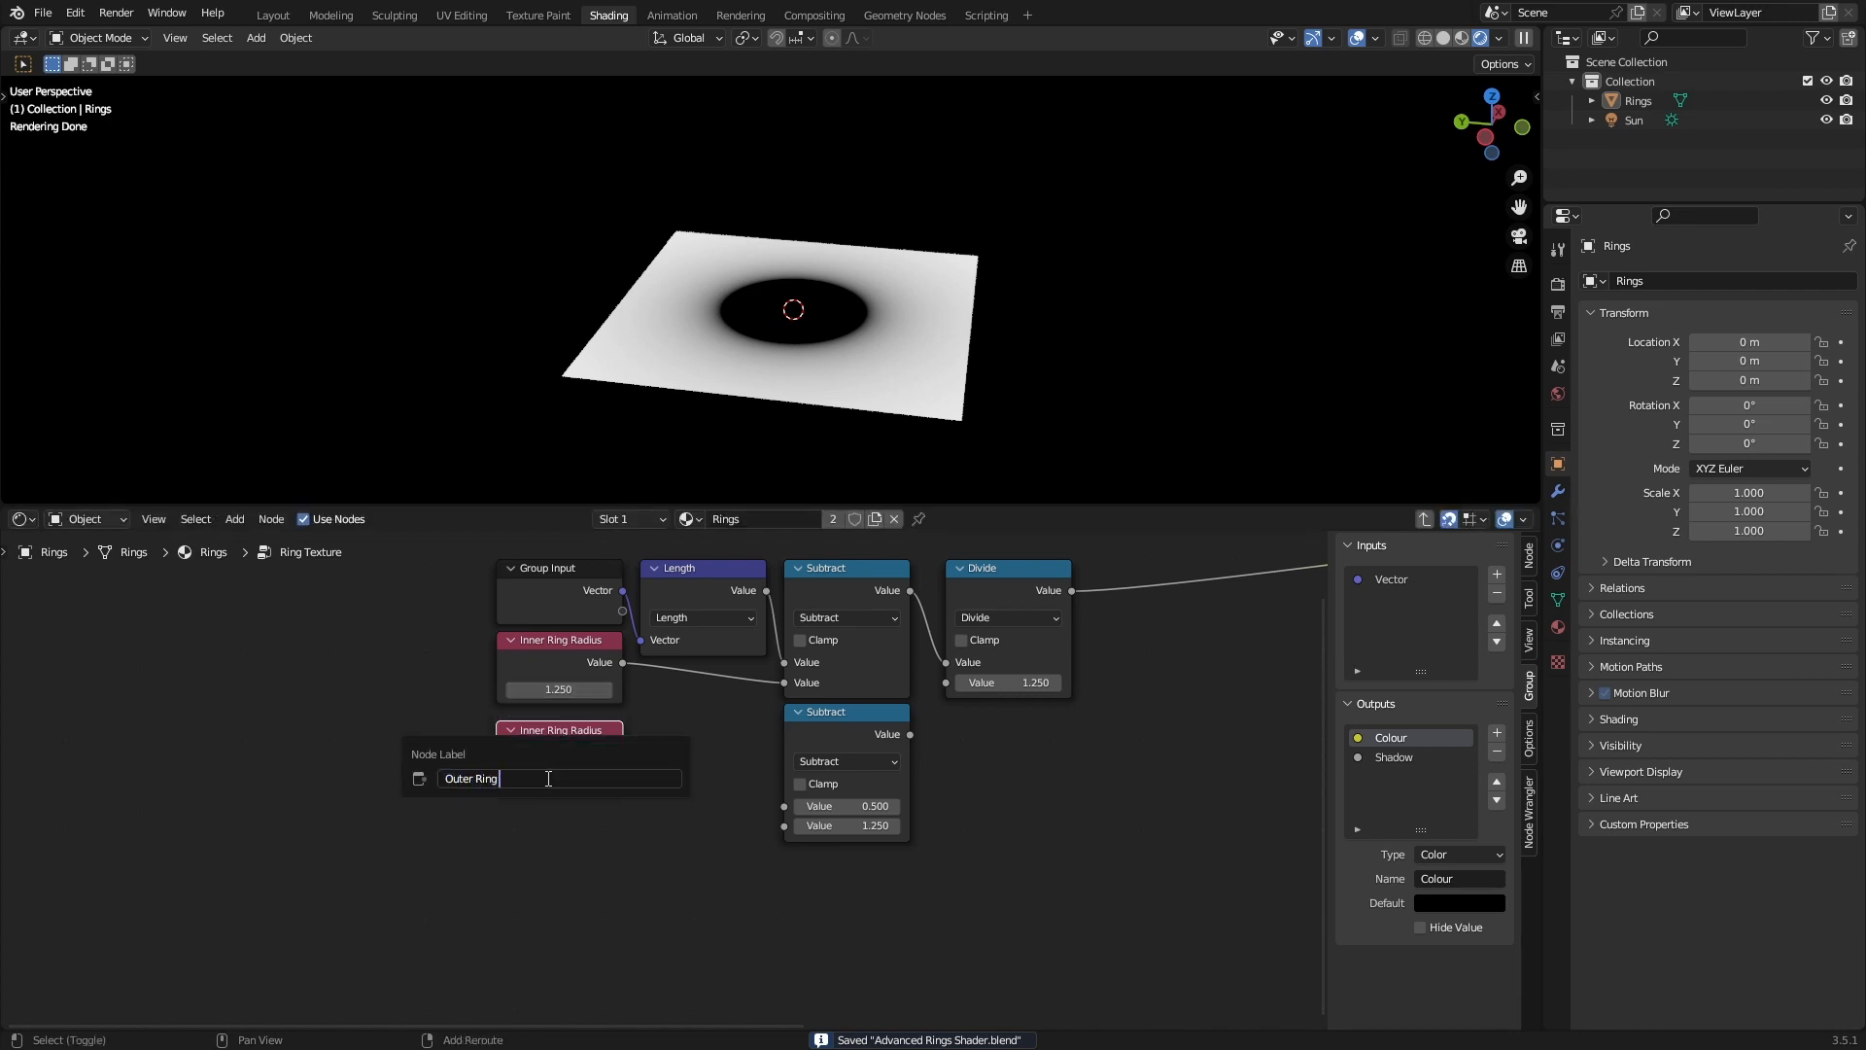
pyautogui.write(' Radius')
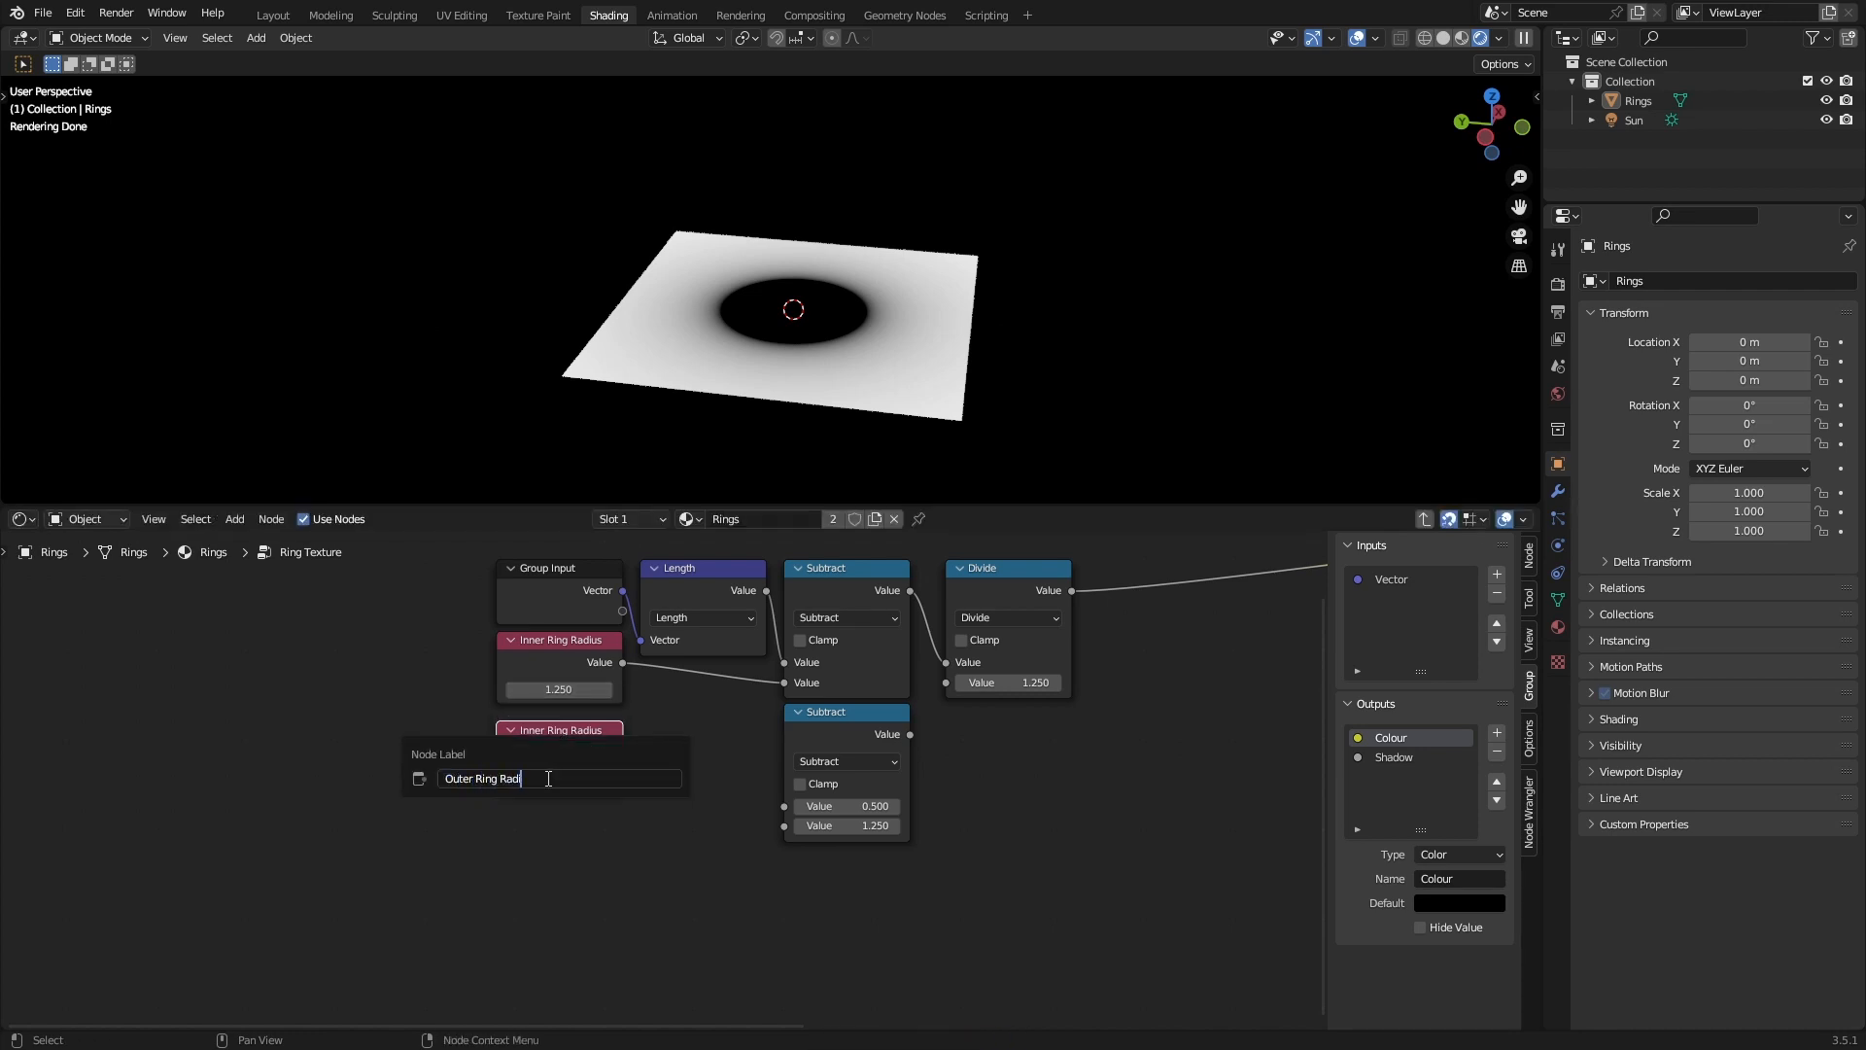
pyautogui.press('Return')
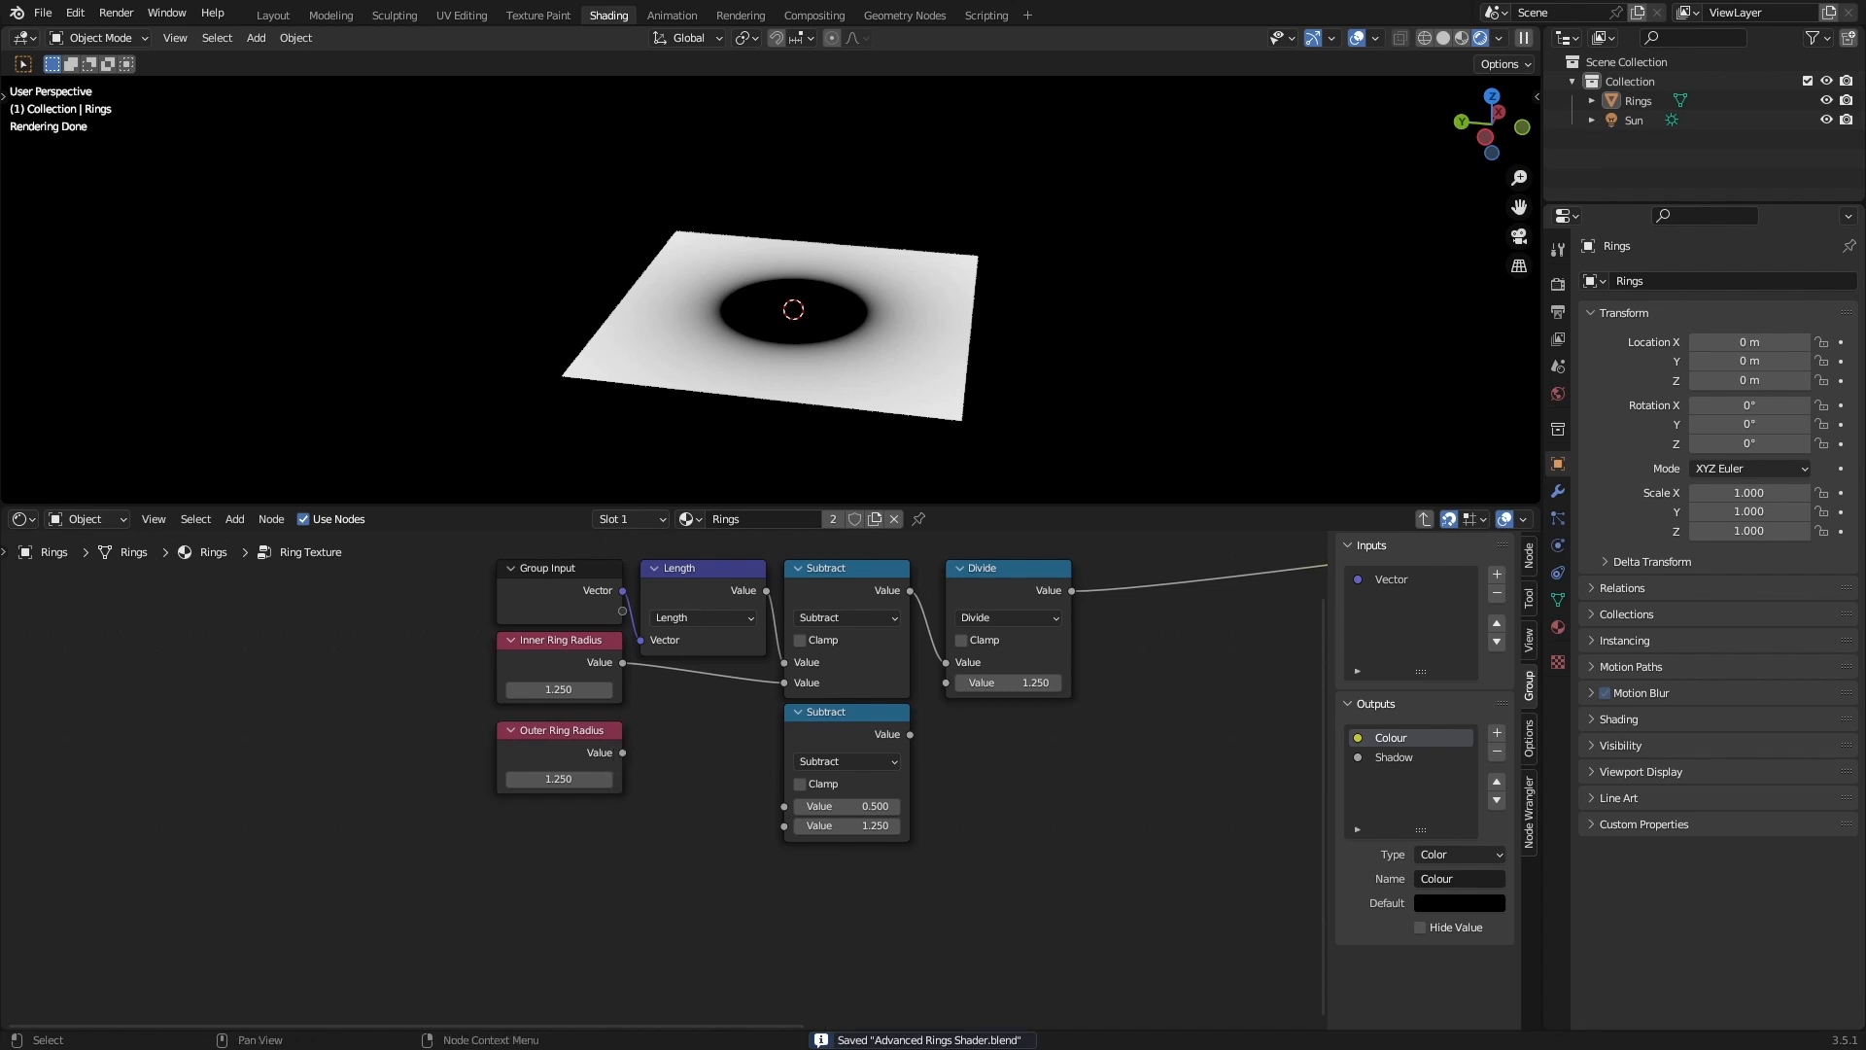
# Feed Outer Ring Radius and Inner Ring Radius, in that order, into the lower Subtract node and its result into Divide's second input.
pyautogui.moveTo(622, 752); pyautogui.dragTo(783, 807)
pyautogui.moveTo(623, 662); pyautogui.dragTo(784, 825)
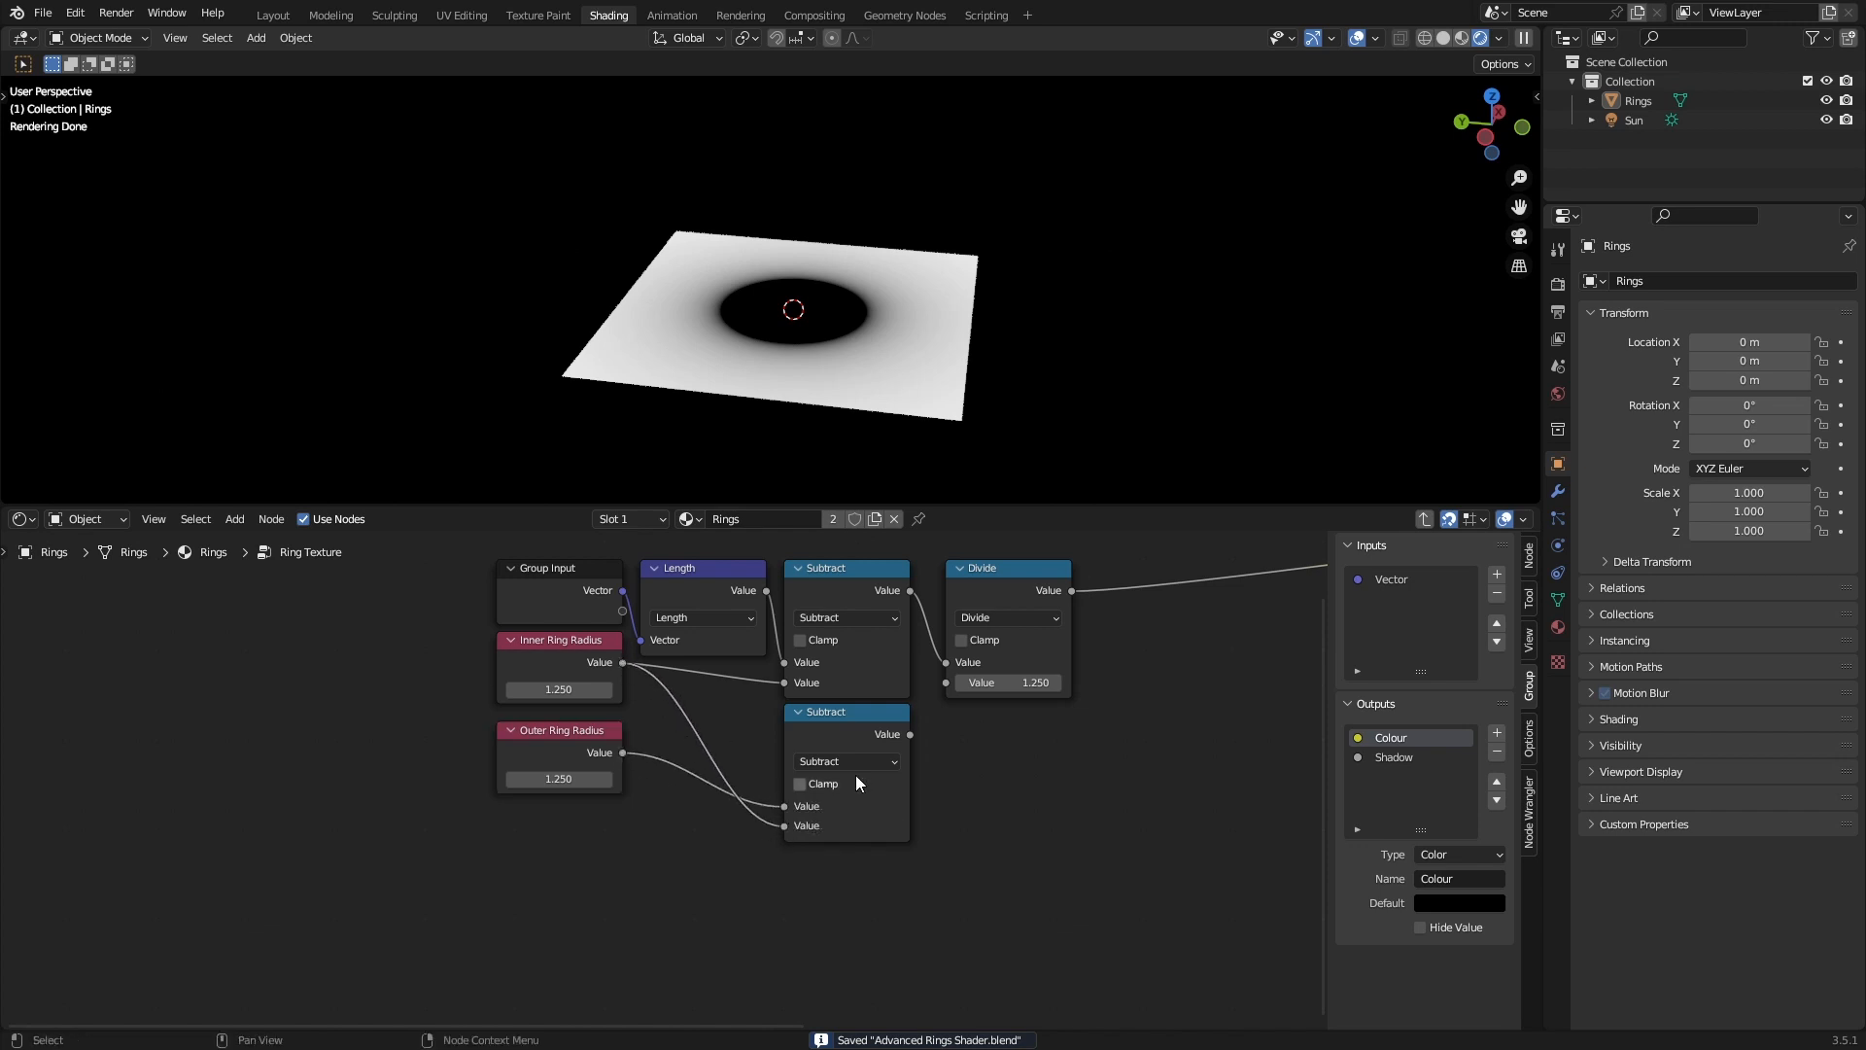
pyautogui.moveTo(910, 734); pyautogui.dragTo(945, 682)
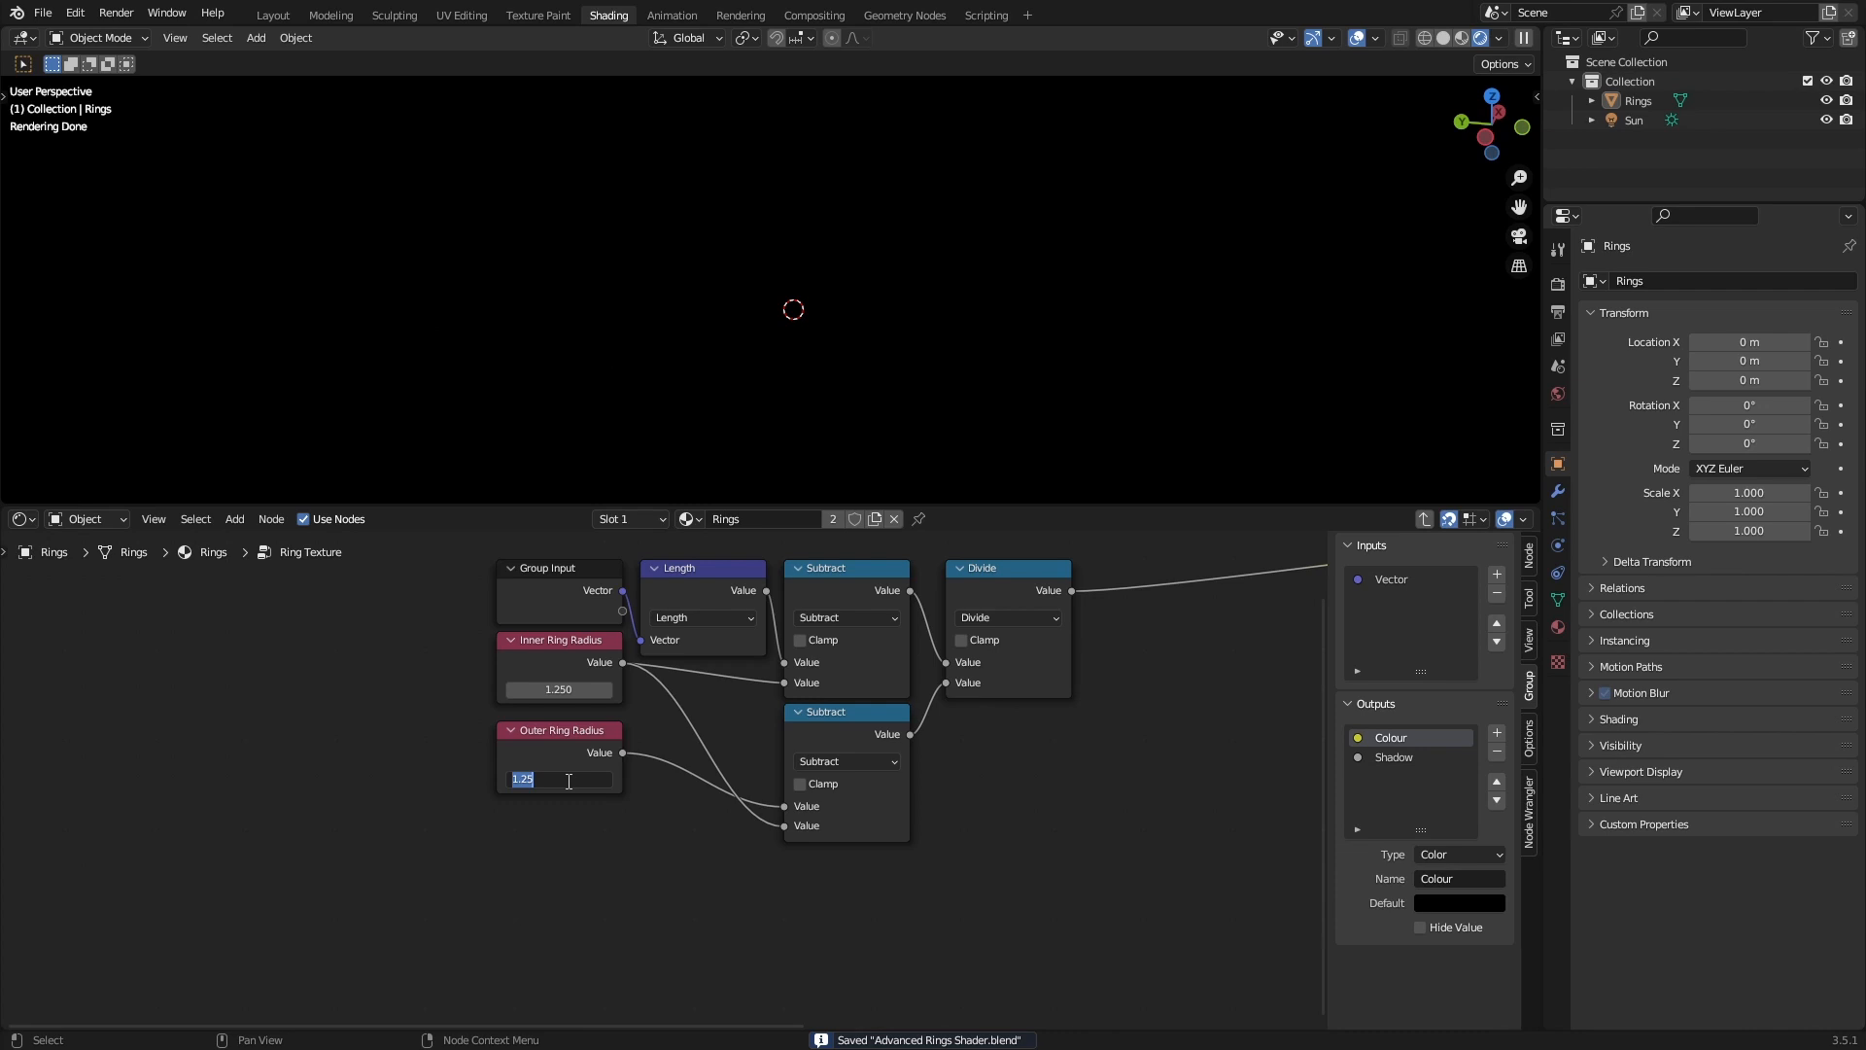
# Set the Outer Ring Radius value to 2.75 and save the file.
pyautogui.write('2.75')
pyautogui.press('Return')
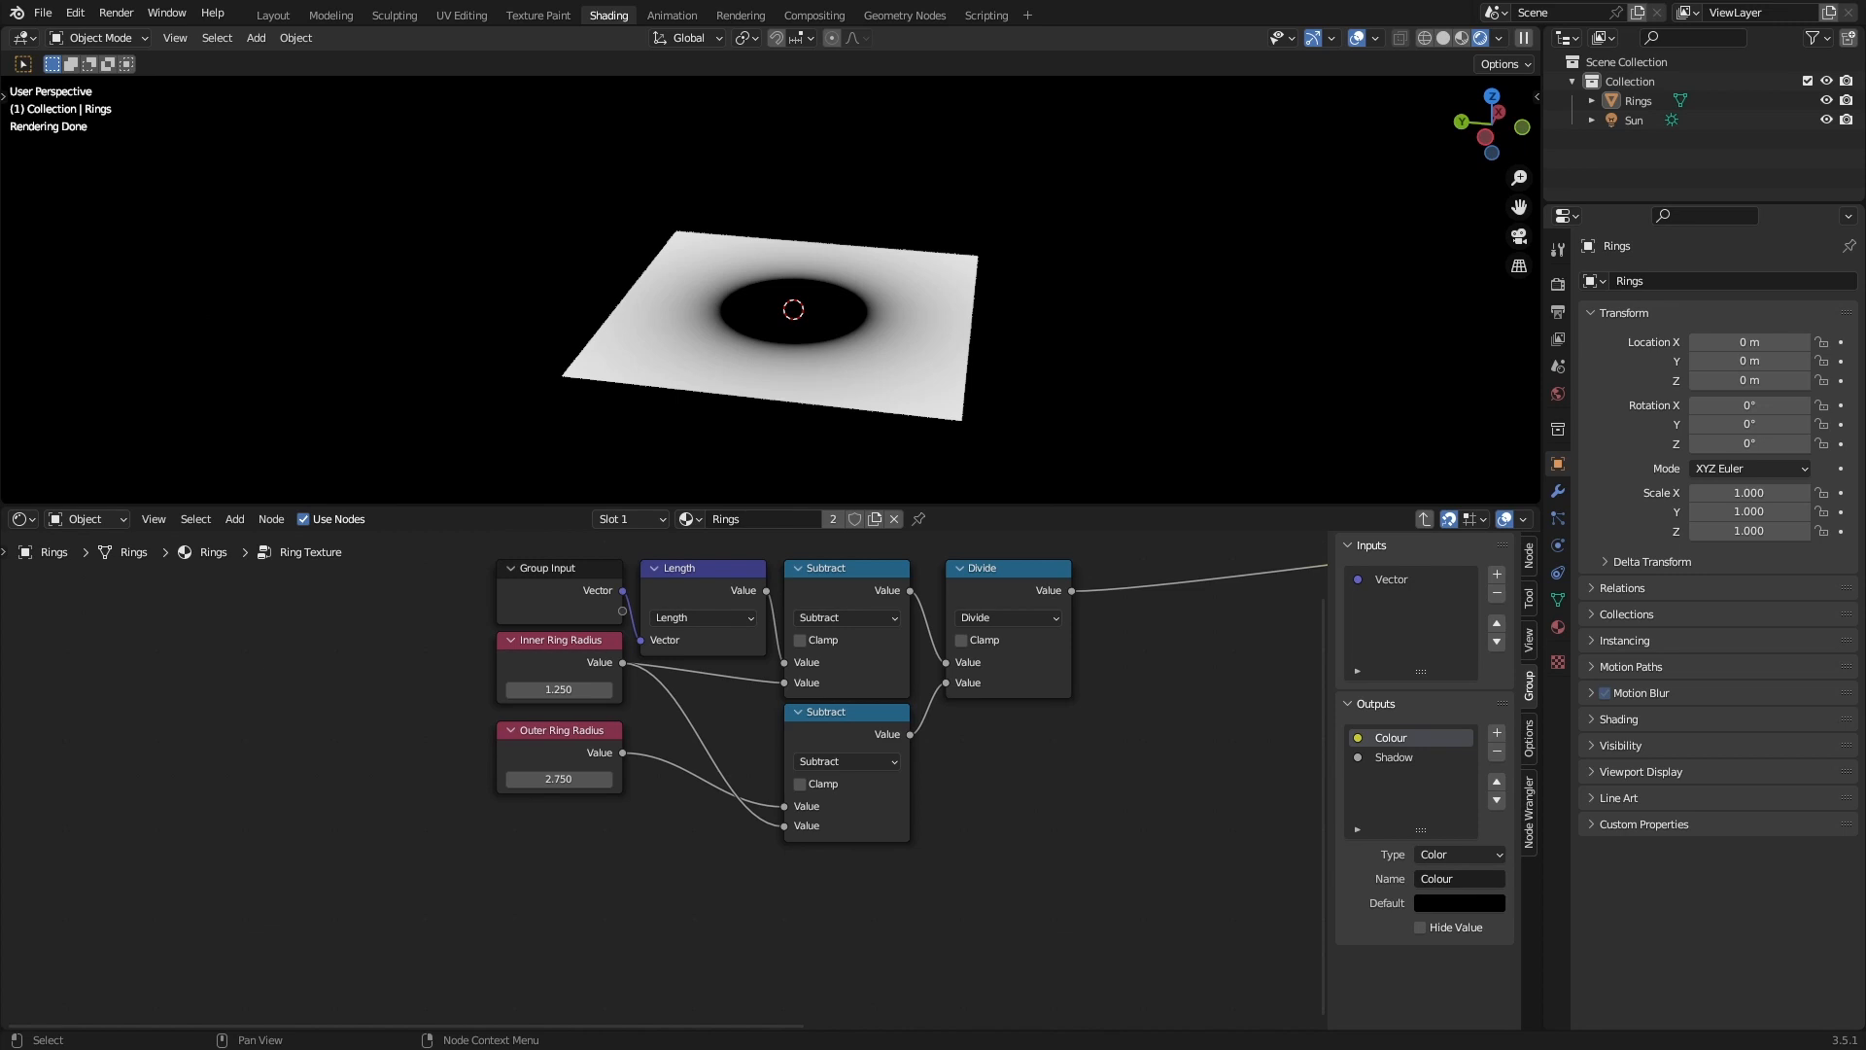
pyautogui.hotkey('ctrl', 's')
pyautogui.moveTo(1017, 792); pyautogui.dragTo(778, 811, button='middle')
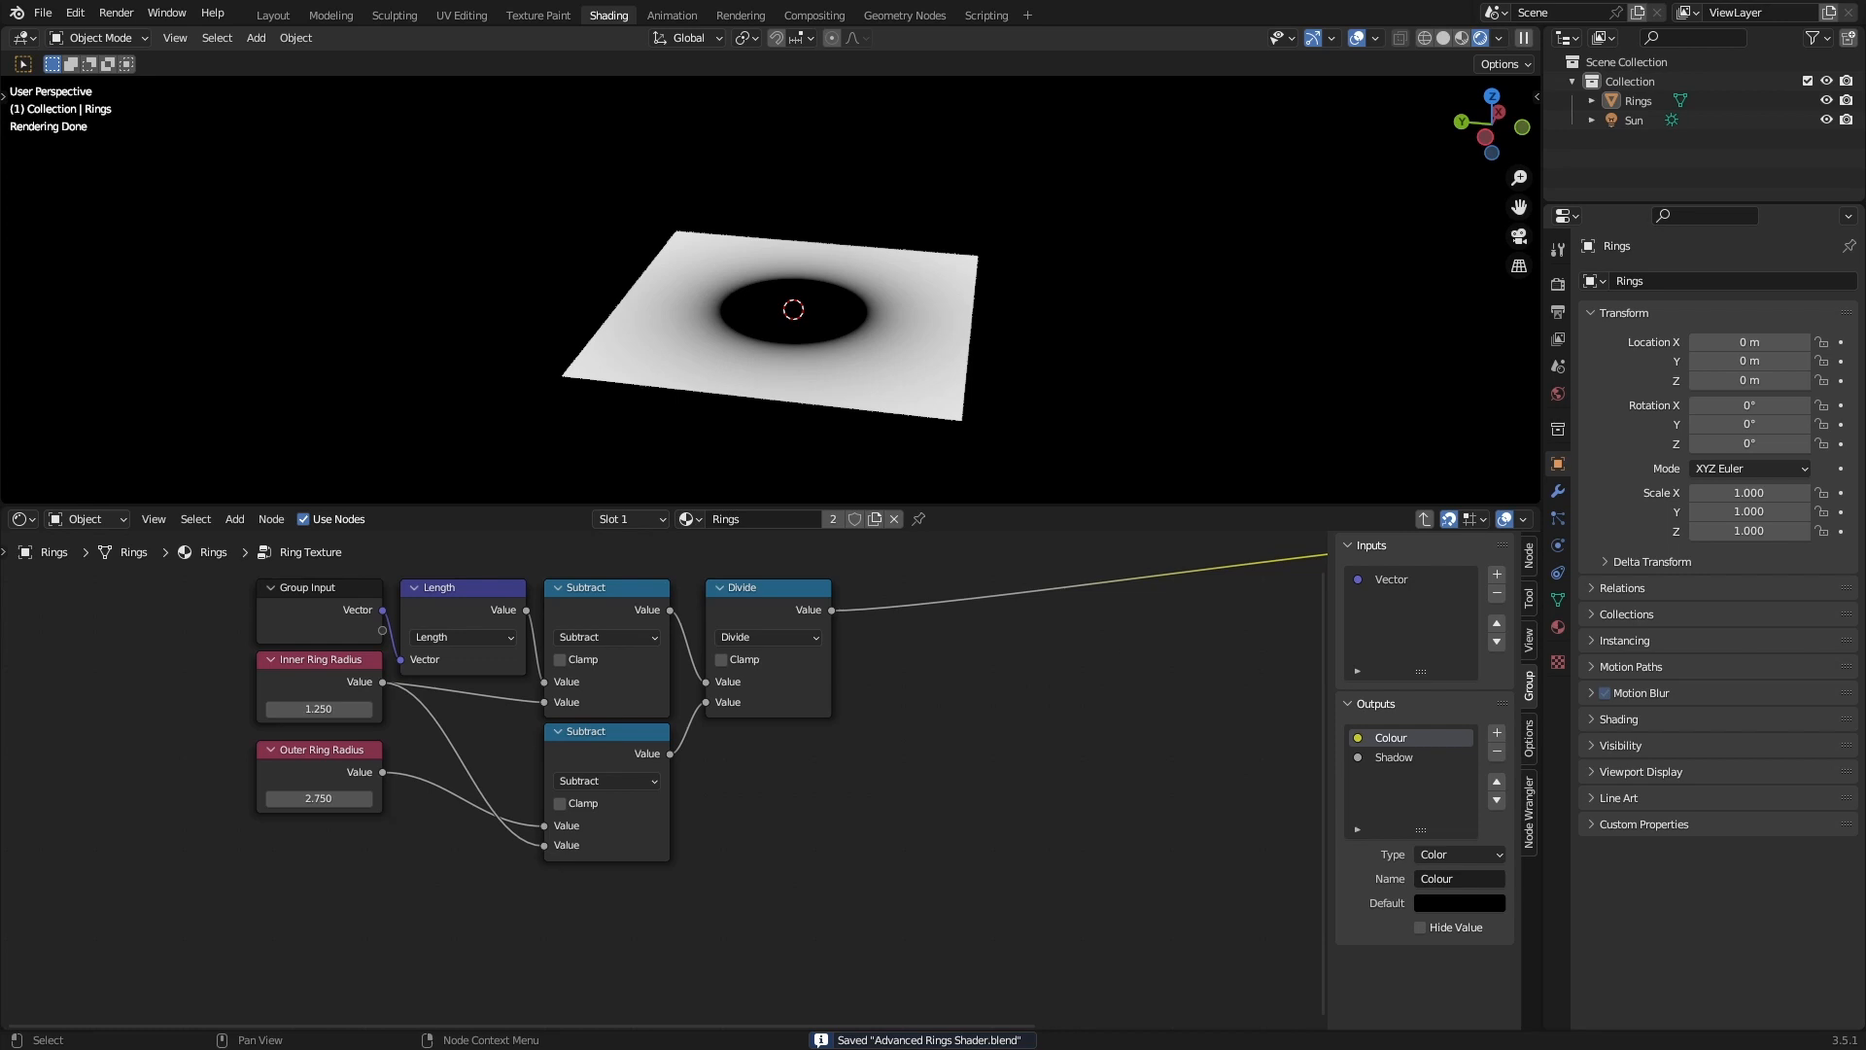
pyautogui.hotkey('ctrl', 's')
# Try swapping the Inner and Outer Ring Radius links on the lower Subtract node, restore their original order and save.
pyautogui.moveTo(778, 602); pyautogui.dragTo(760, 604)
pyautogui.scroll(2, 418, 791)
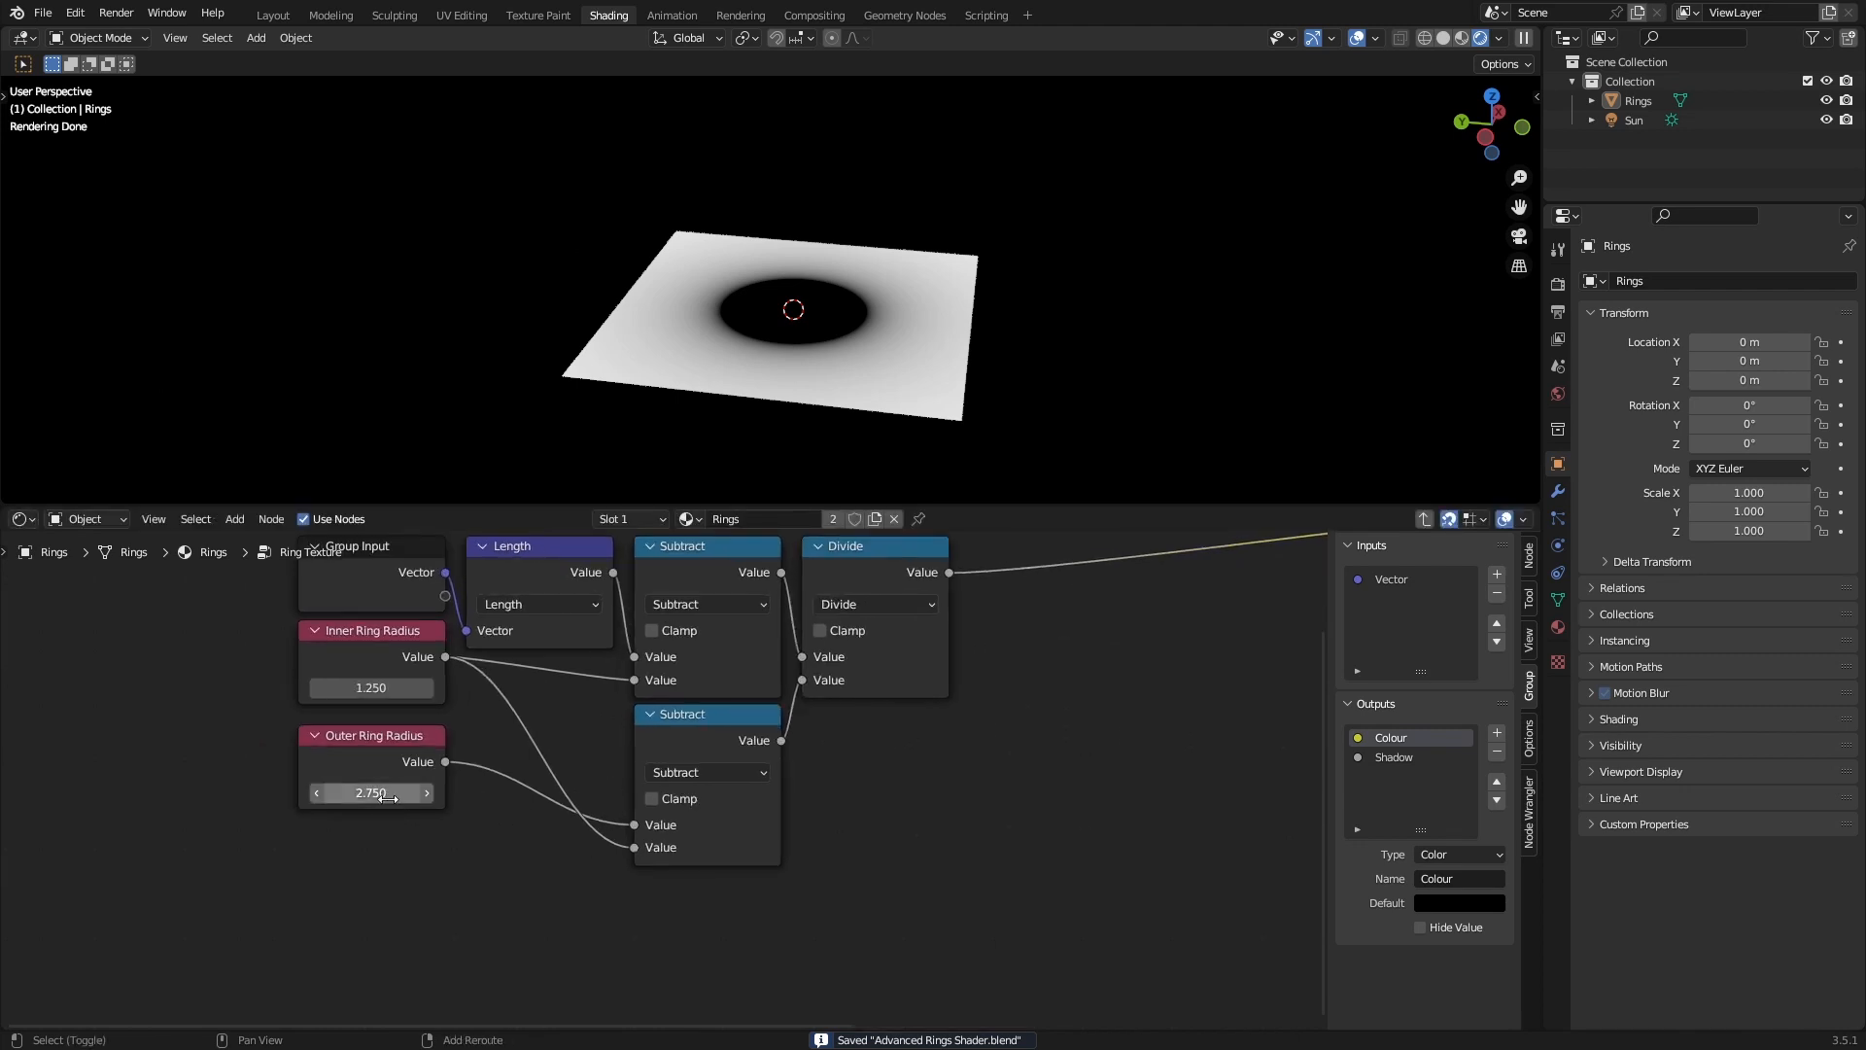
pyautogui.keyDown('shift'); pyautogui.moveTo(418, 791); pyautogui.dragTo(487, 791); pyautogui.keyUp('shift')
pyautogui.press('Escape')
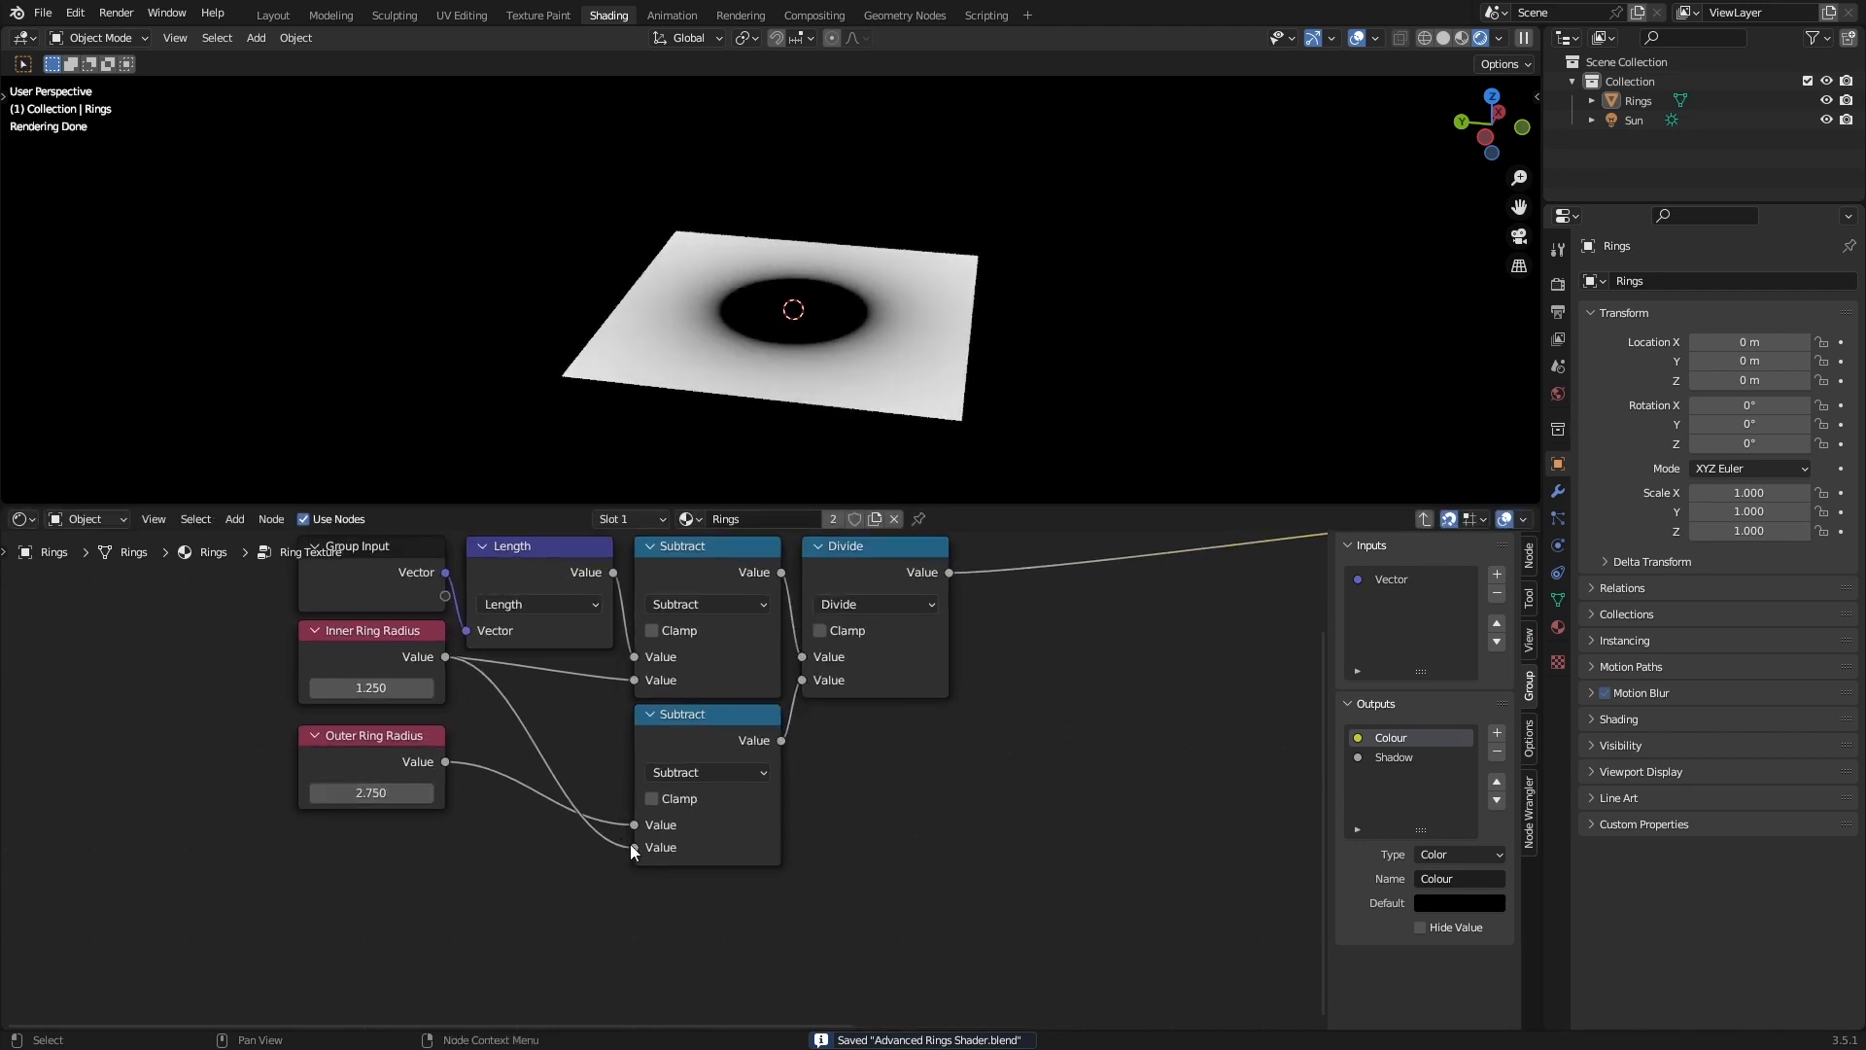
pyautogui.moveTo(634, 846); pyautogui.dragTo(635, 826)
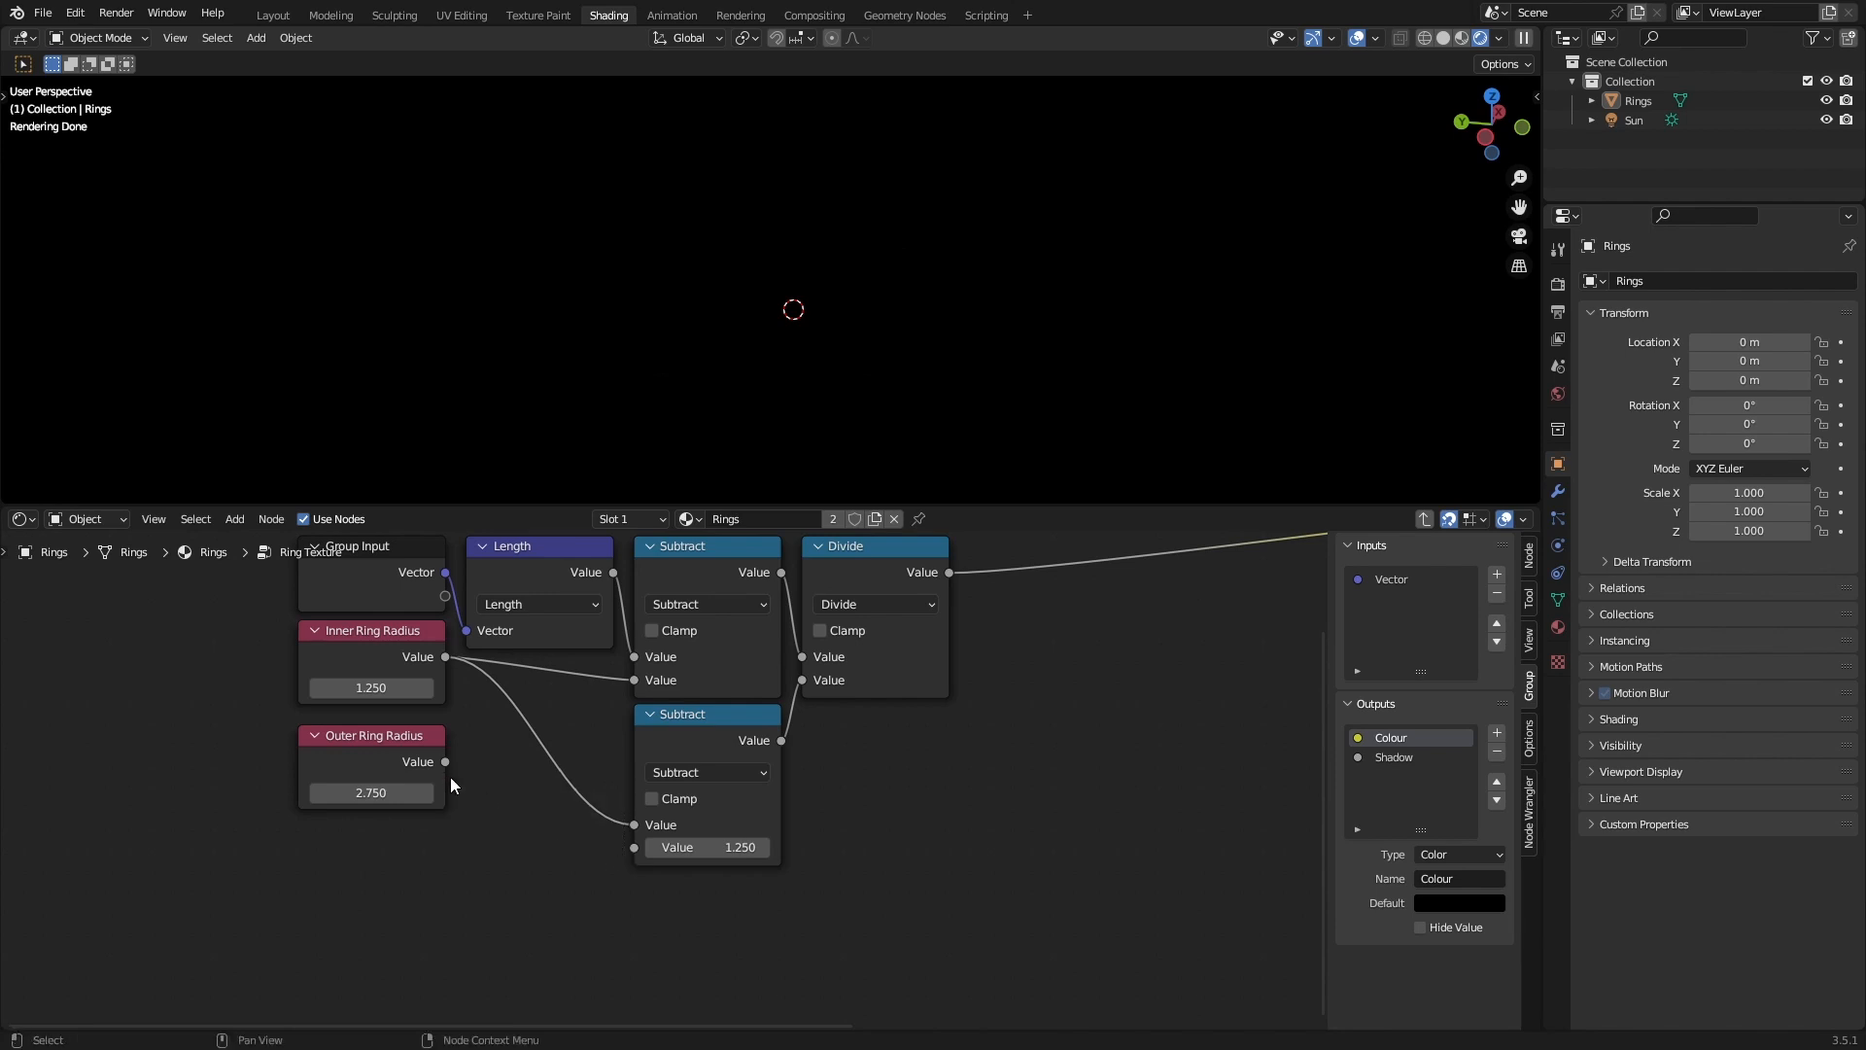
pyautogui.moveTo(445, 761); pyautogui.dragTo(634, 847)
pyautogui.keyDown('shift'); pyautogui.moveTo(375, 793); pyautogui.dragTo(347, 793); pyautogui.keyUp('shift')
pyautogui.press('Escape')
pyautogui.moveTo(634, 847); pyautogui.dragTo(634, 825)
pyautogui.moveTo(445, 657); pyautogui.dragTo(636, 847)
pyautogui.hotkey('ctrl', 's')
# Save the file, duplicate the Outer Ring Radius node and place the copy directly below the original.
pyautogui.scroll(-1, 499, 836)
pyautogui.moveTo(761, 791); pyautogui.dragTo(500, 816, button='middle')
pyautogui.scroll(1, 614, 820)
pyautogui.moveTo(546, 665)
pyautogui.mouseDown()
pyautogui.moveTo(507, 664)
pyautogui.moveTo(544, 665)
pyautogui.mouseUp()
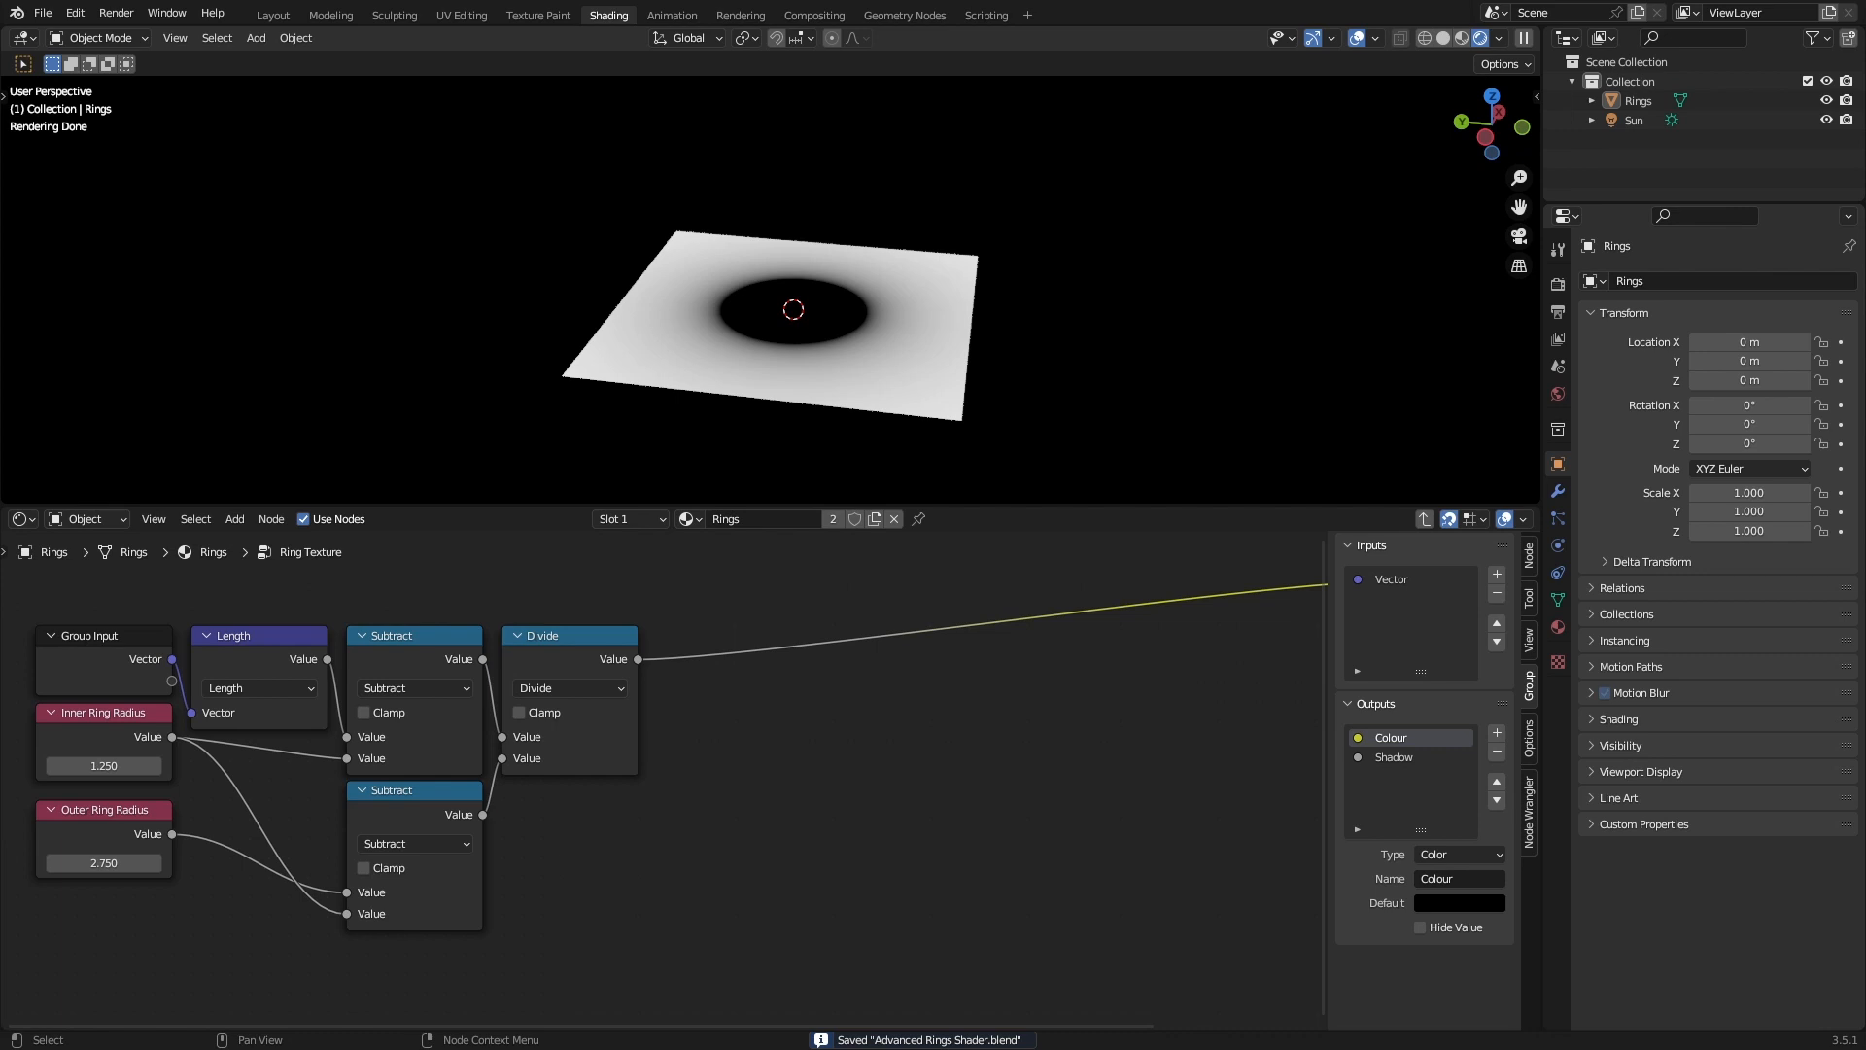
pyautogui.hotkey('ctrl', 's')
pyautogui.scroll(-3, 443, 904)
pyautogui.moveTo(443, 904); pyautogui.dragTo(732, 765, button='middle')
pyautogui.moveTo(504, 786); pyautogui.dragTo(570, 715, button='middle')
pyautogui.click(544, 644)
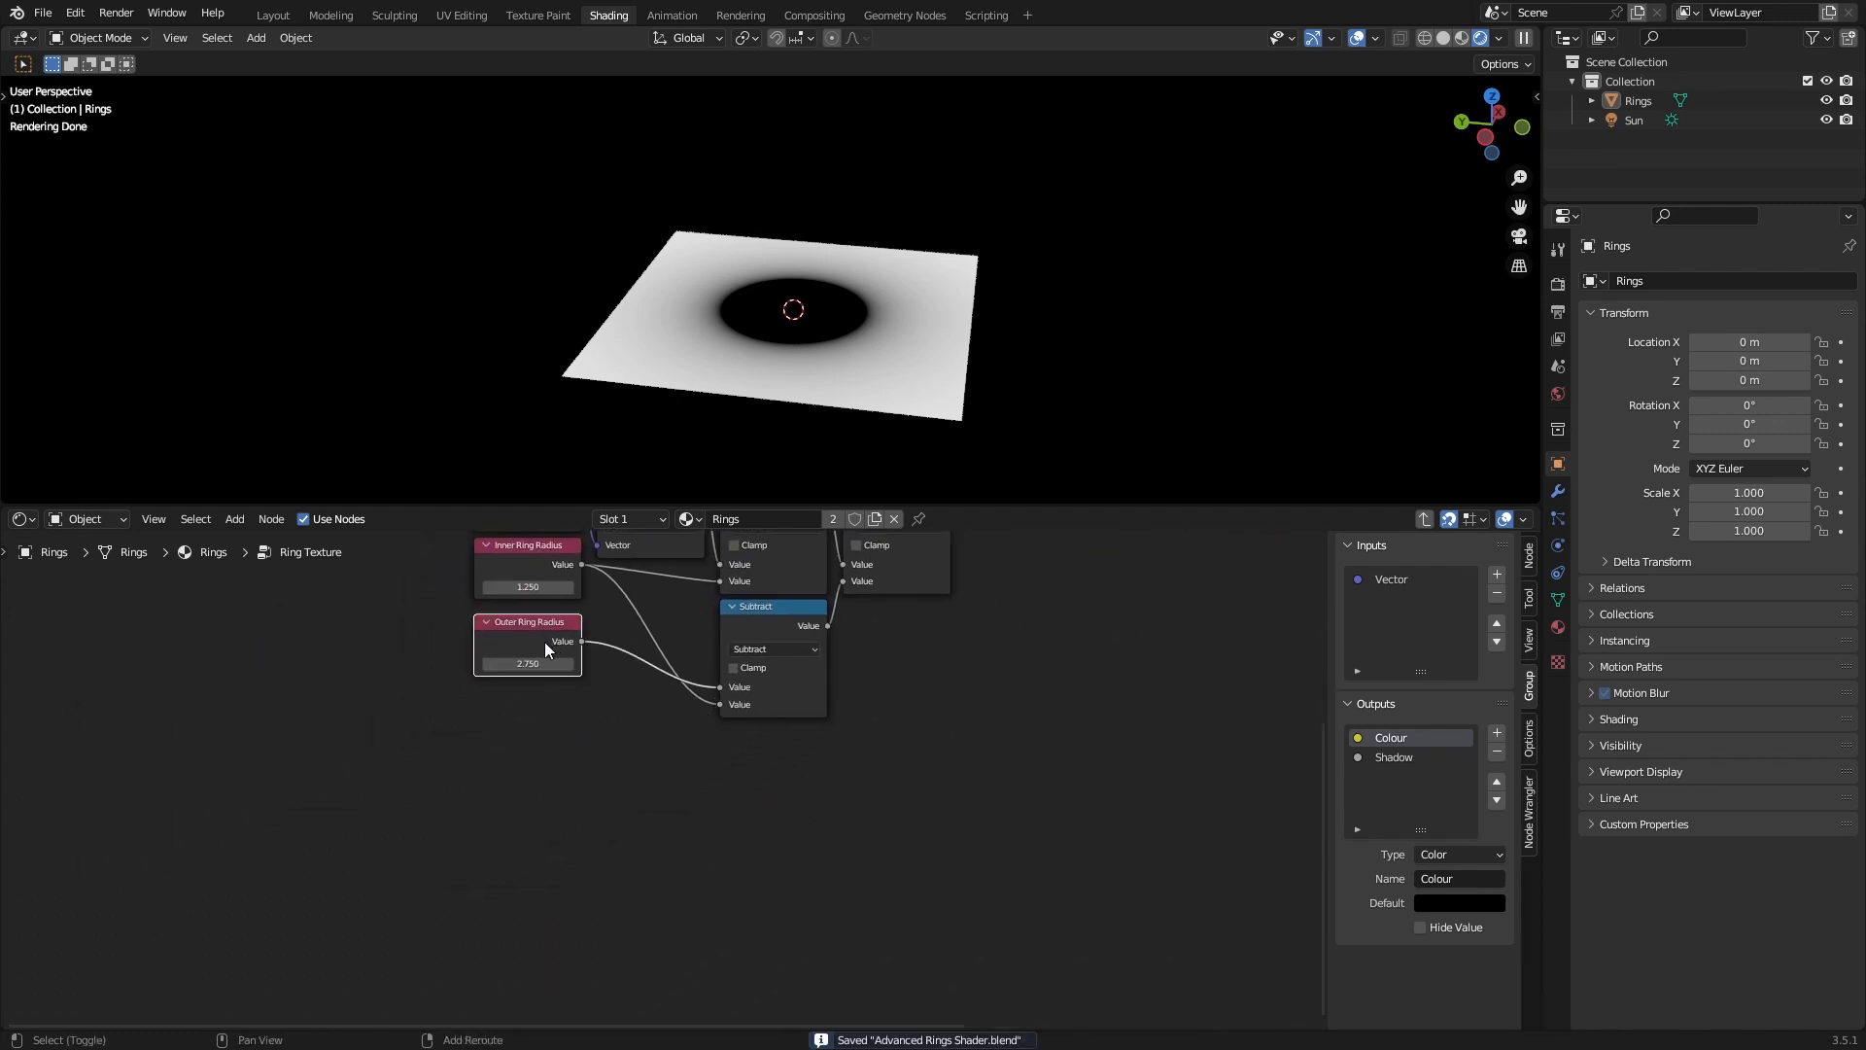
pyautogui.hotkey('shift', 'd')
pyautogui.click(543, 725)
pyautogui.press('g')
pyautogui.click(537, 728)
pyautogui.scroll(2, 667, 731)
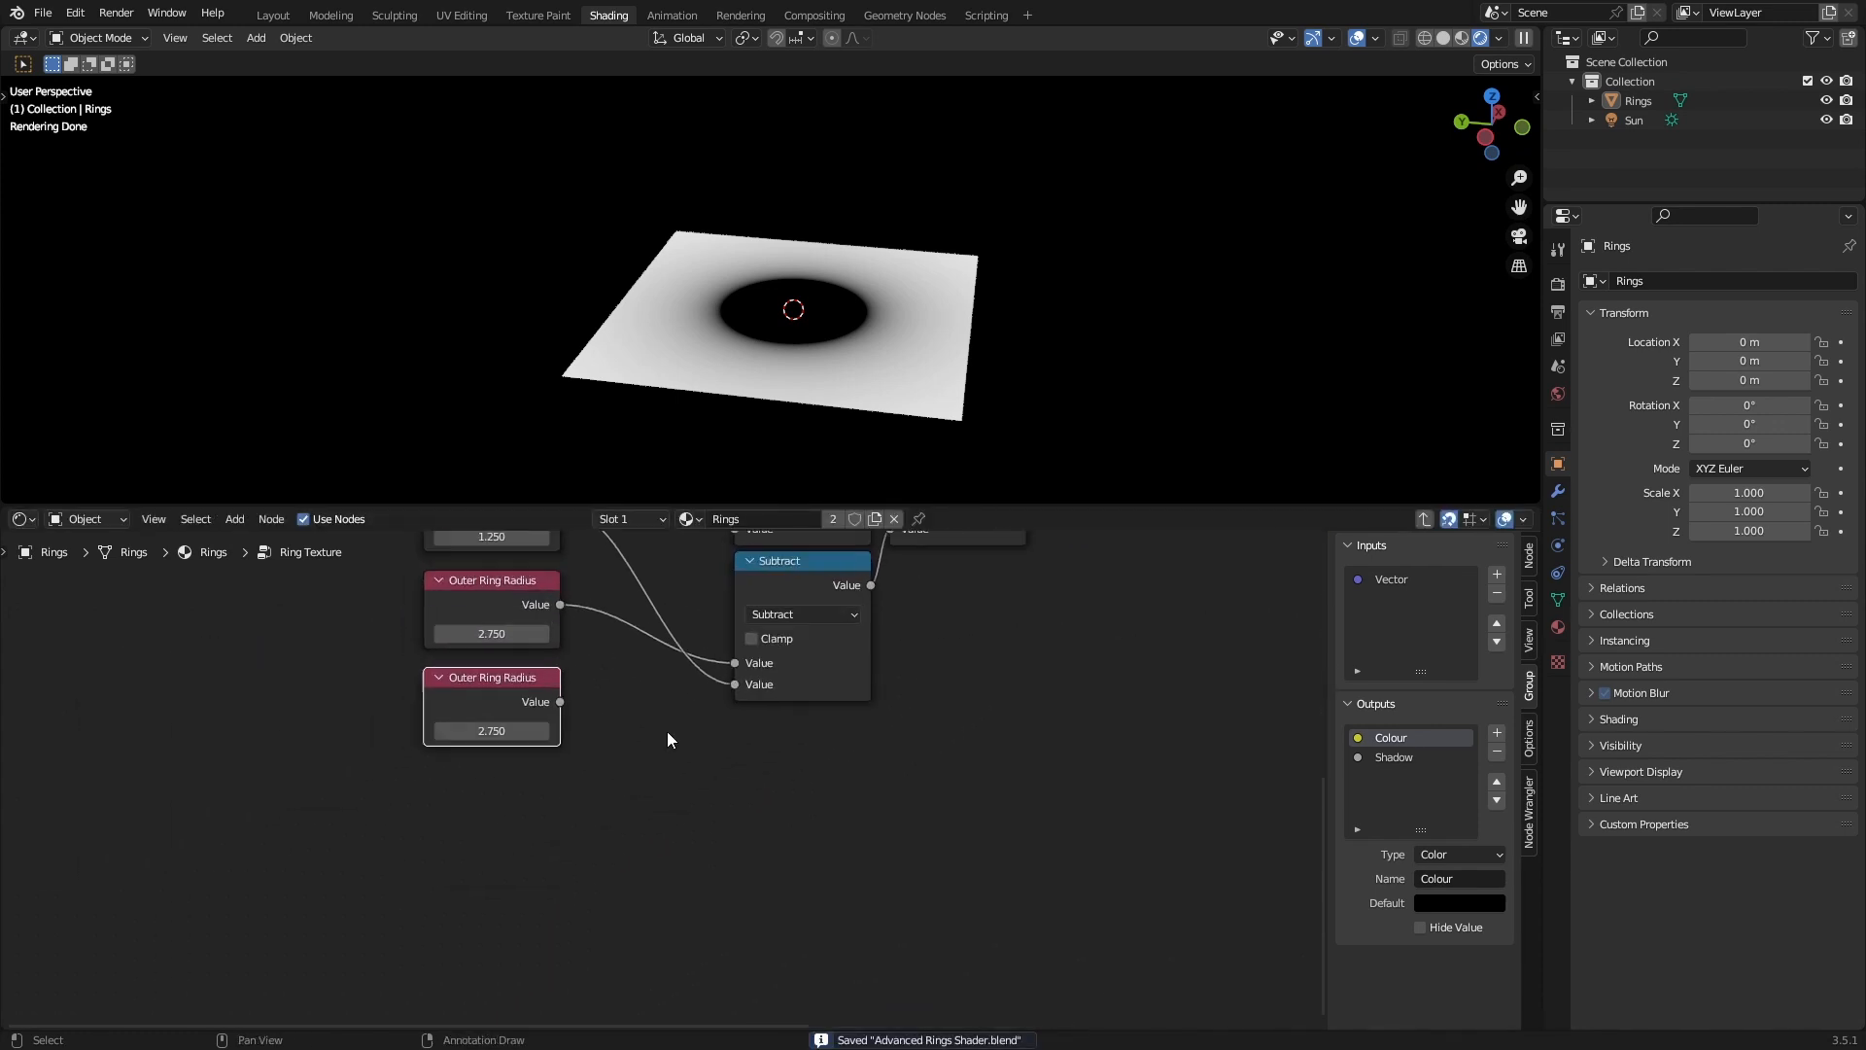
# Label the new Value node "Ring Detail Scale", save the file and set its value to 1.
pyautogui.press('F2')
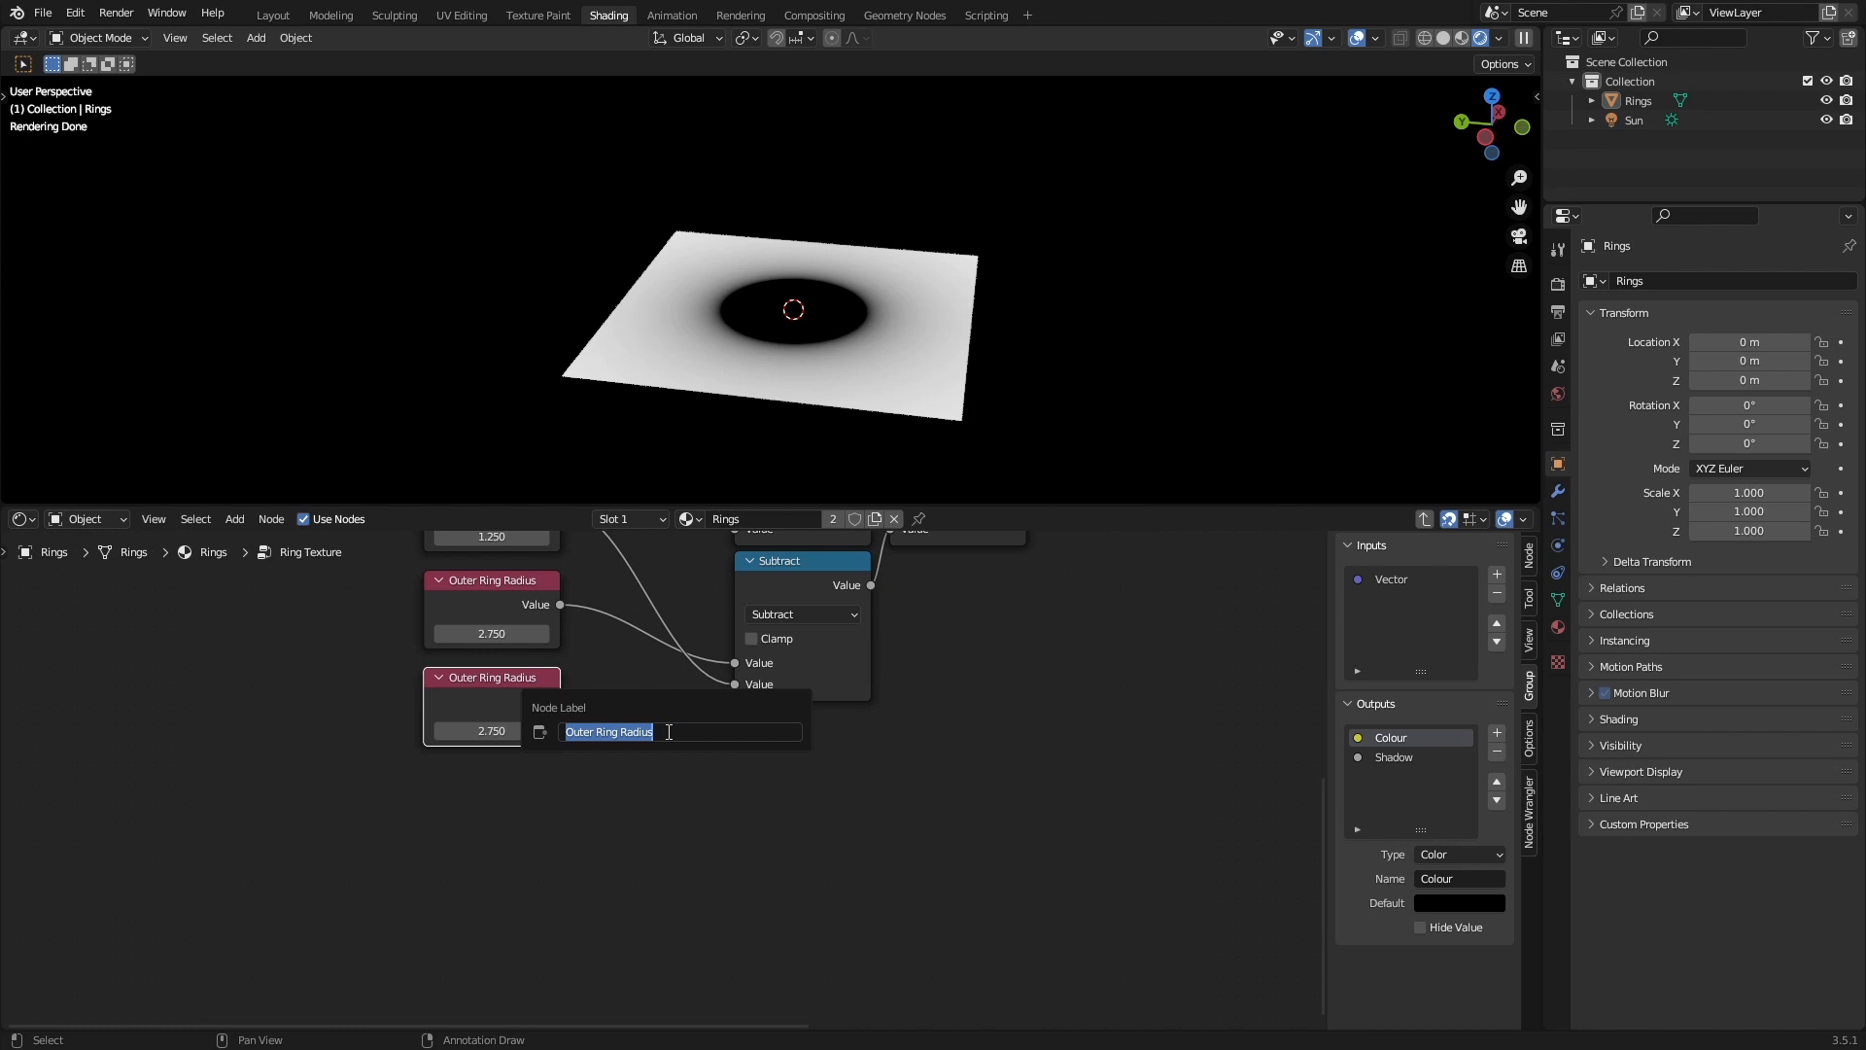
pyautogui.write('Ring Detail Scale')
pyautogui.press('Return')
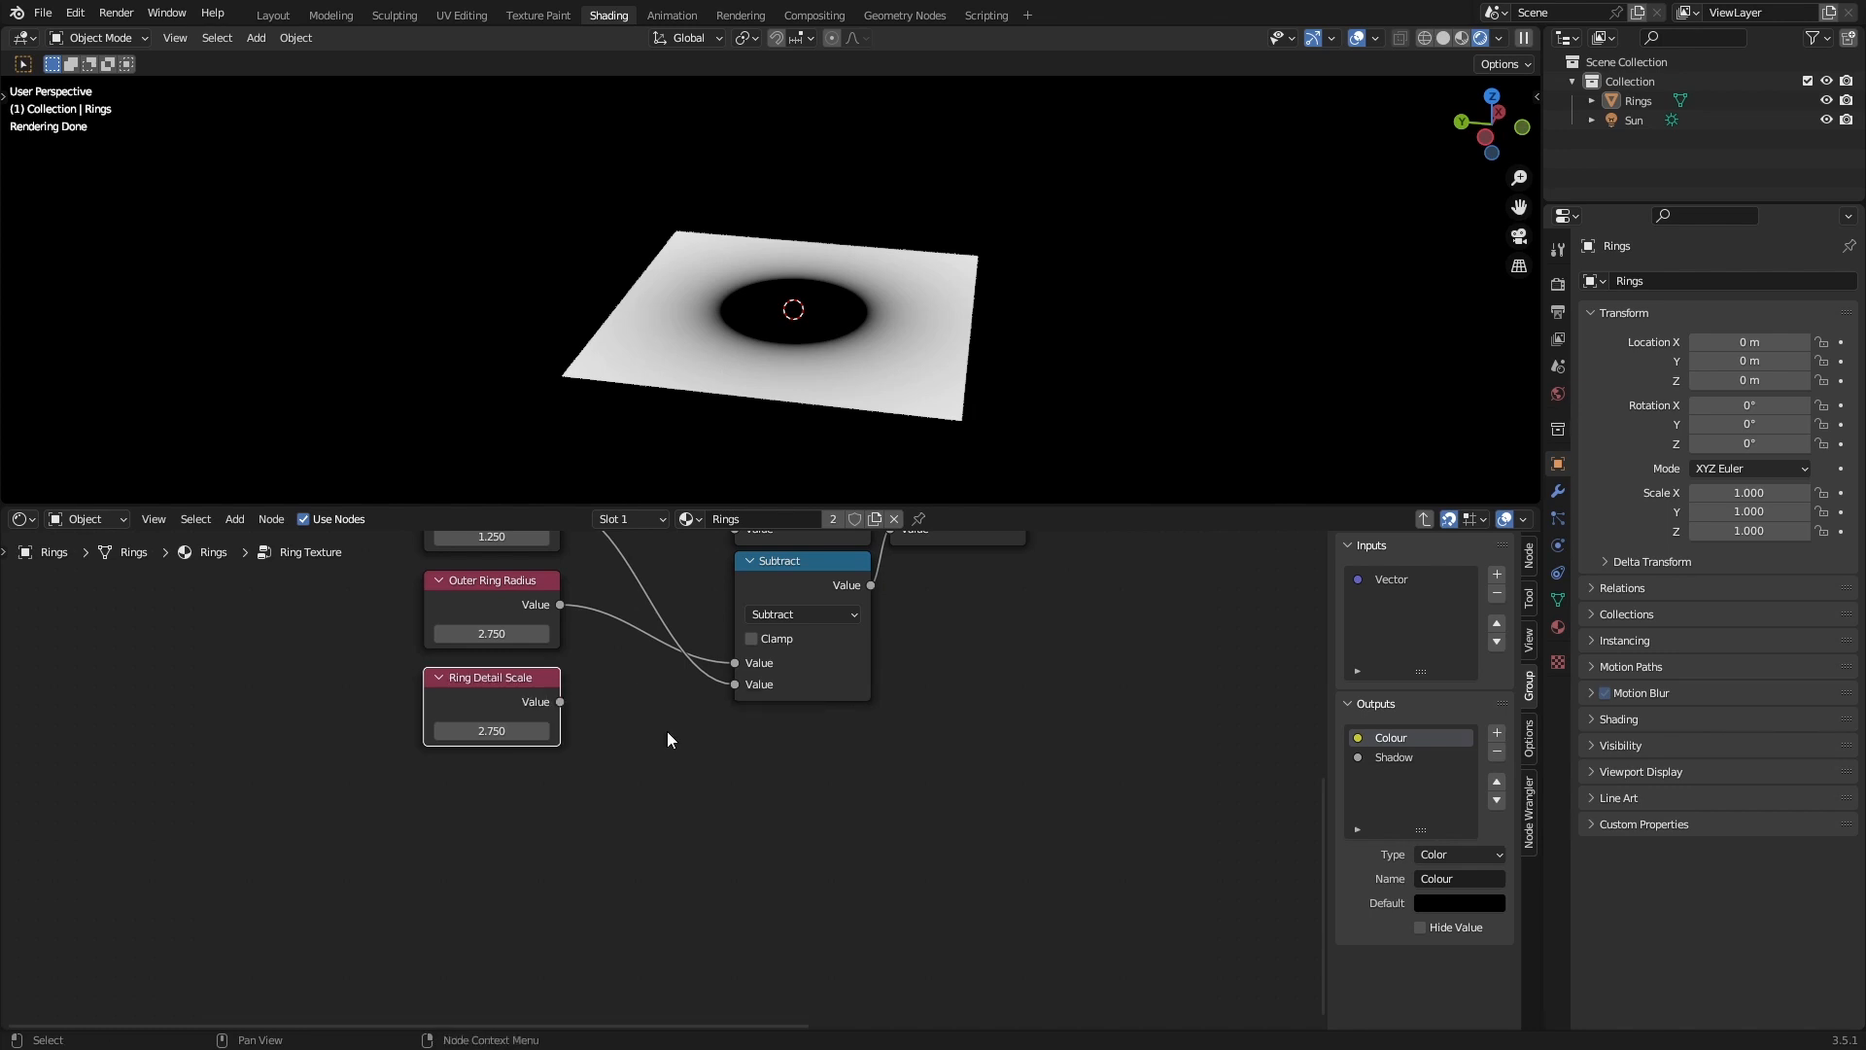
pyautogui.hotkey('ctrl', 's')
pyautogui.doubleClick(504, 729)
pyautogui.write('1')
pyautogui.press('Return')
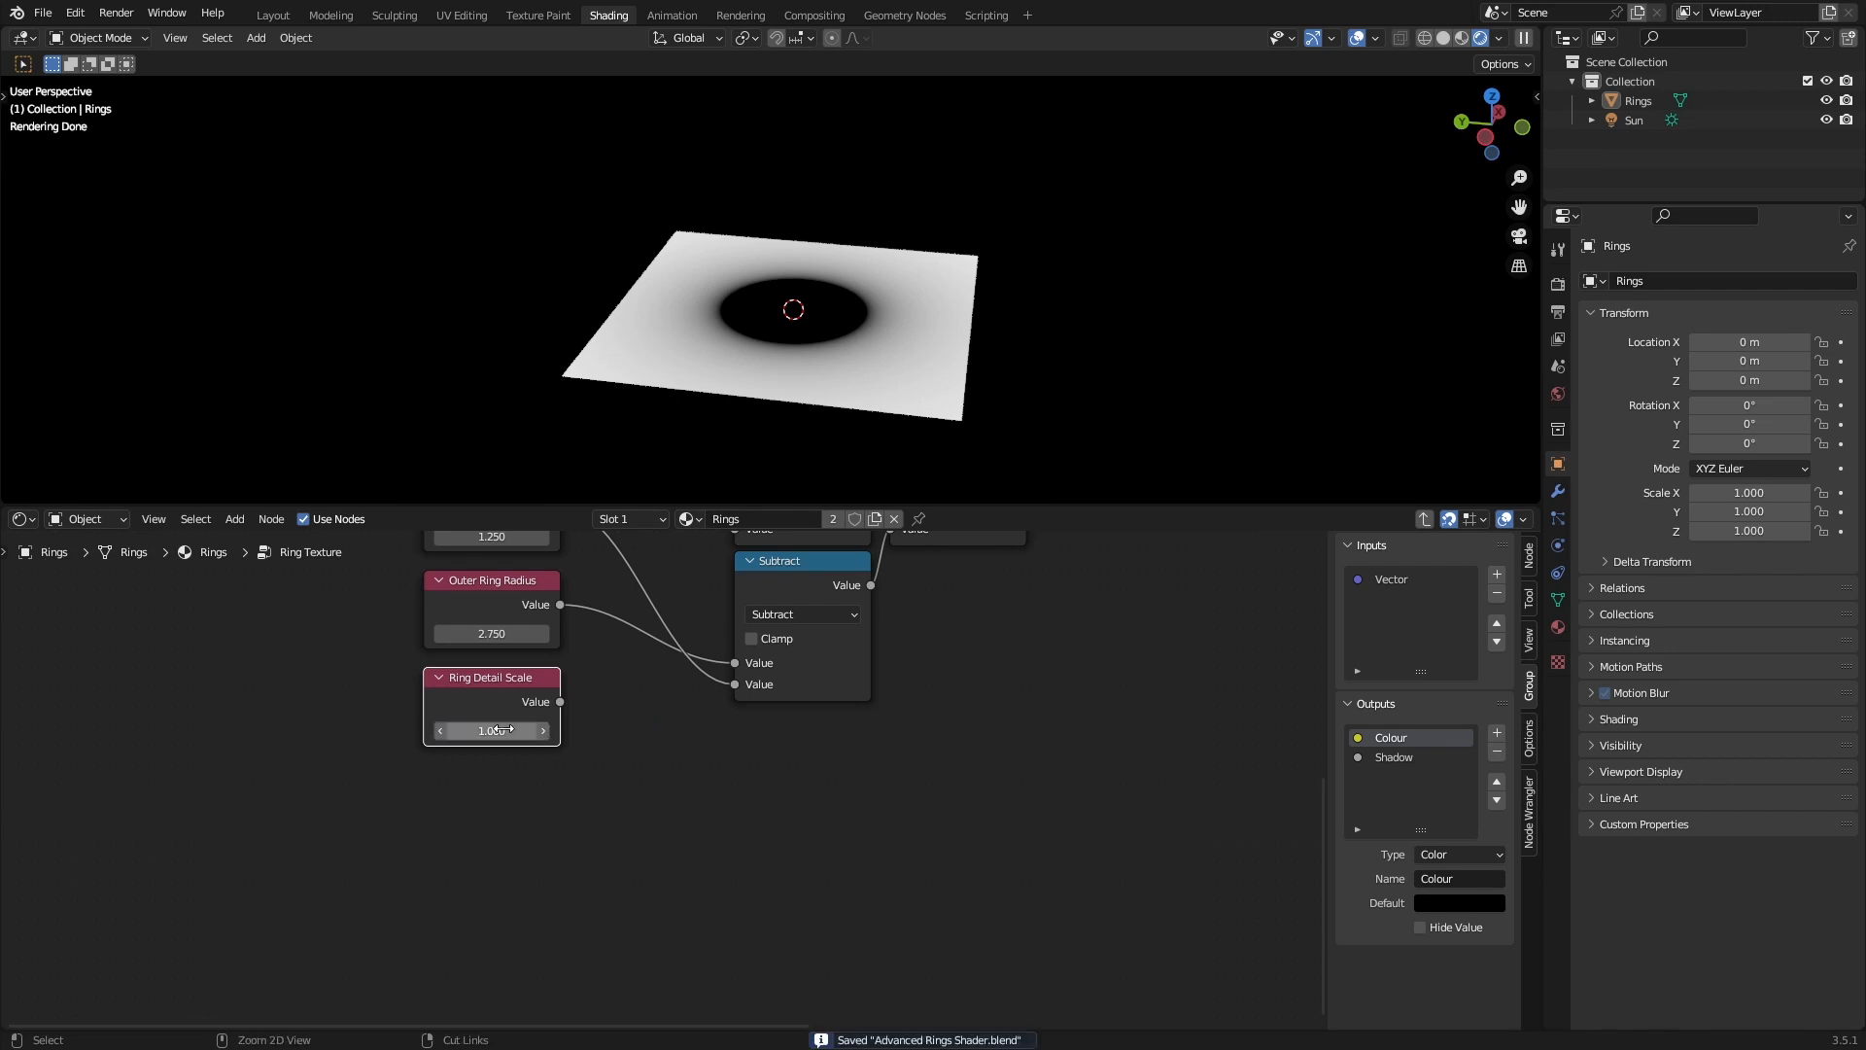
# Duplicate the lower Subtract node, set the copy to Multiply and its second value to 5.
pyautogui.click(806, 561)
pyautogui.hotkey('shift', 'd')
pyautogui.click(715, 818)
pyautogui.click(717, 809)
pyautogui.press('m')
pyautogui.doubleClick(739, 878)
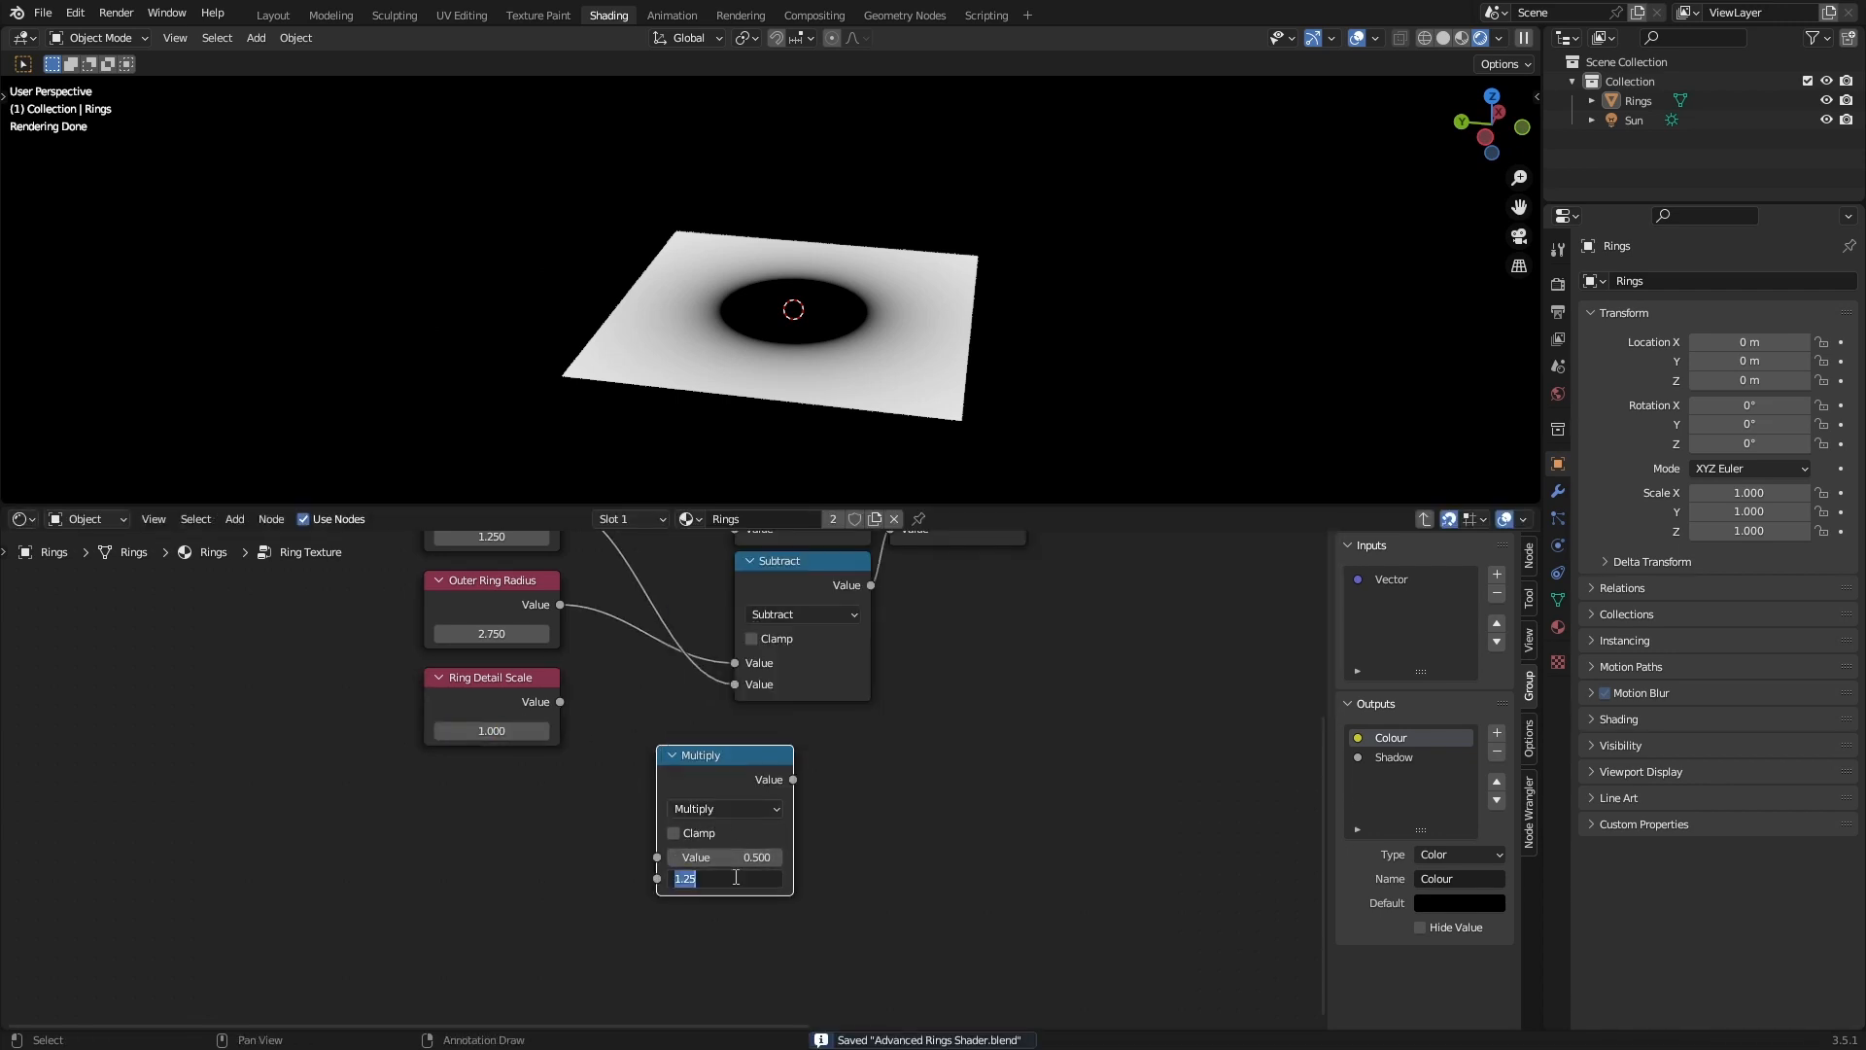
pyautogui.write('5')
pyautogui.press('Return')
# Connect Ring Detail Scale to Multiply's first input, place the Multiply node directly below the lower Subtract node and save the file.
pyautogui.moveTo(560, 702); pyautogui.dragTo(668, 856)
pyautogui.moveTo(718, 793); pyautogui.dragTo(797, 754)
pyautogui.click(961, 739)
pyautogui.scroll(-6, 961, 740)
pyautogui.moveTo(980, 682); pyautogui.dragTo(626, 813, button='middle')
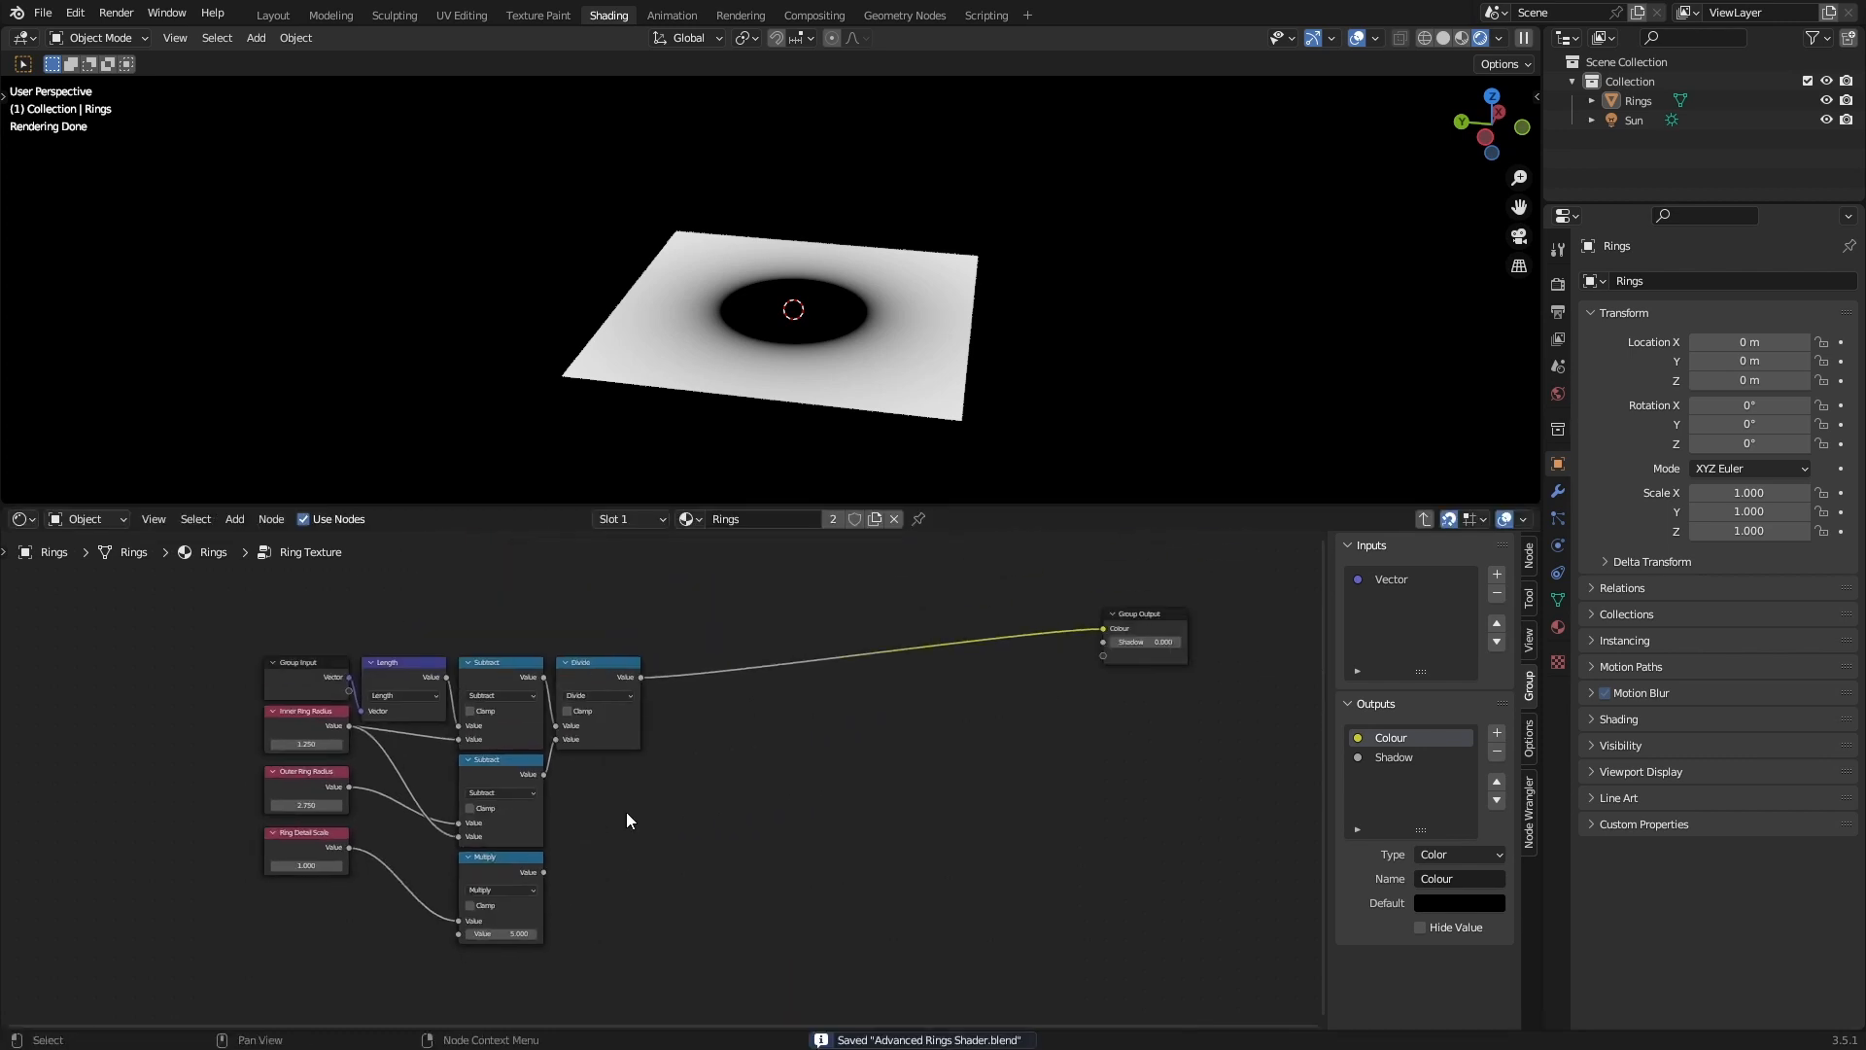
pyautogui.hotkey('ctrl', 's')
# Move the Group Output node farther away from the Divide node and save the file.
pyautogui.scroll(3, 669, 797)
pyautogui.moveTo(861, 705); pyautogui.dragTo(754, 680, button='middle')
pyautogui.scroll(-2, 755, 680)
pyautogui.moveTo(1101, 609); pyautogui.dragTo(1206, 649)
pyautogui.click(1033, 708)
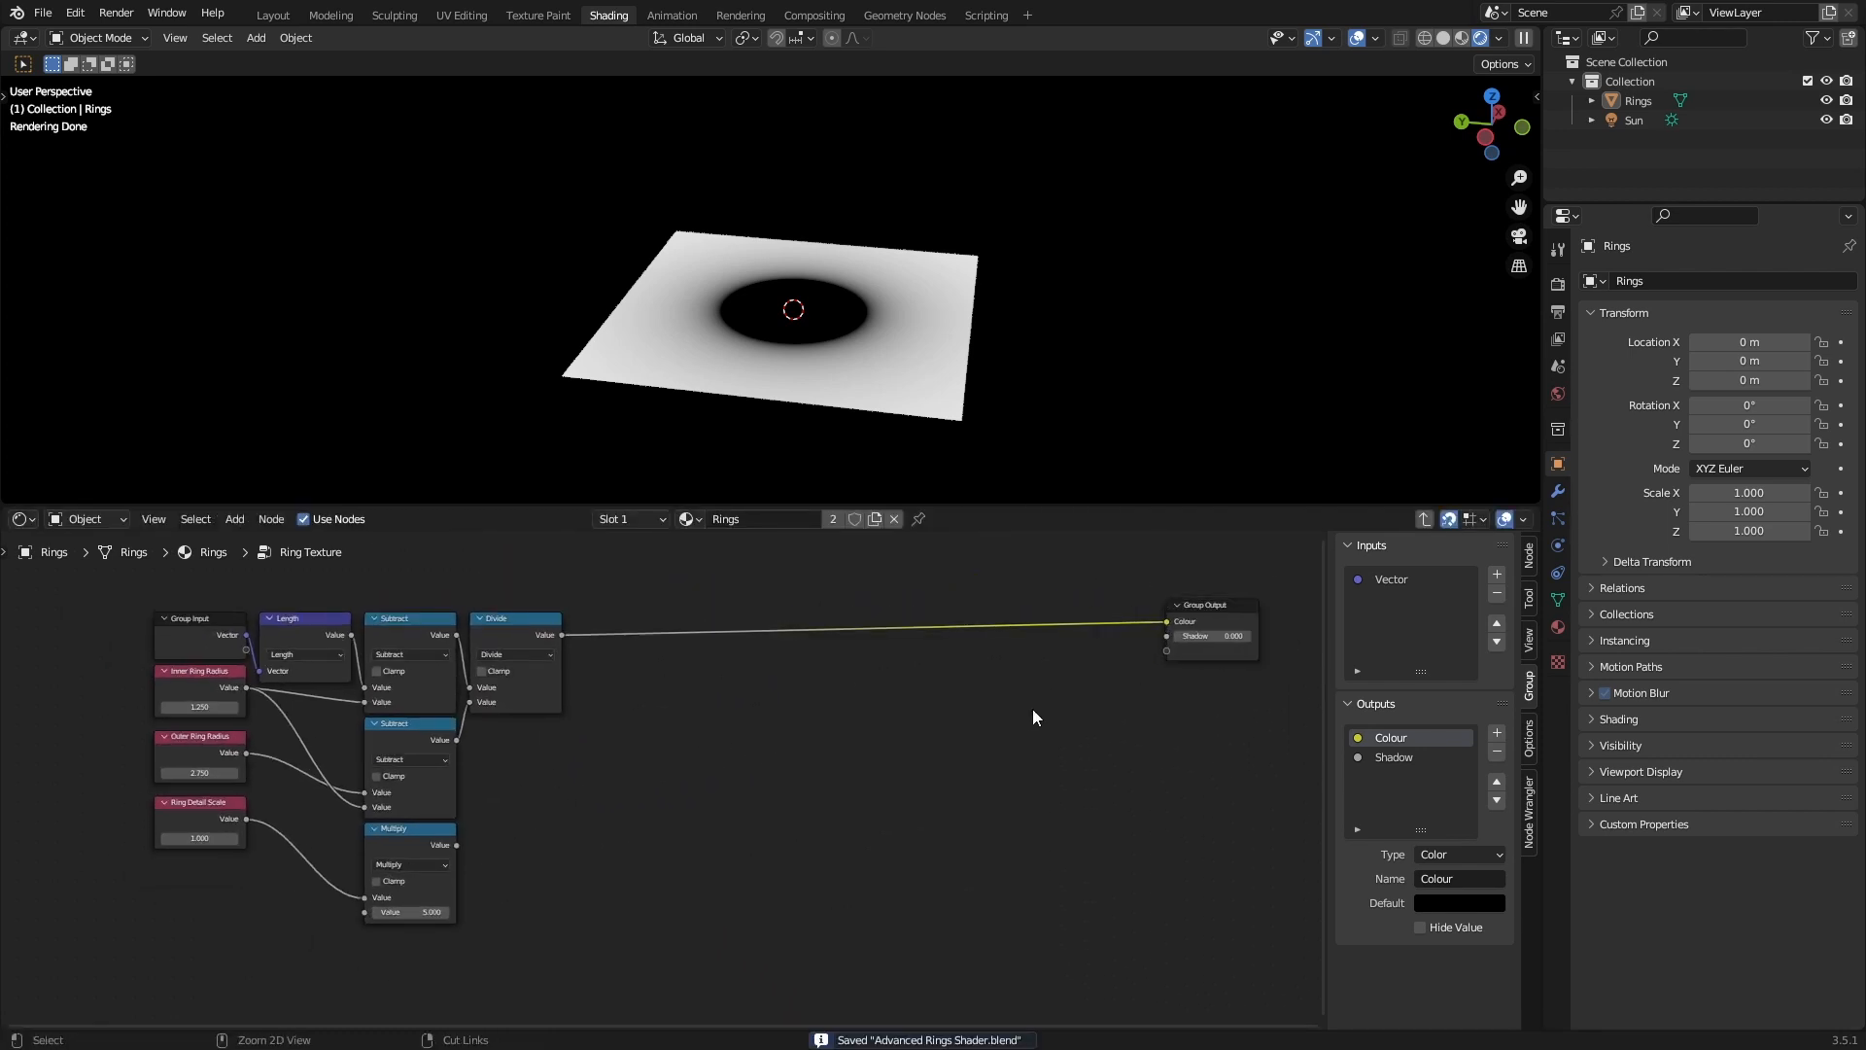
pyautogui.scroll(2, 801, 728)
pyautogui.moveTo(801, 728); pyautogui.dragTo(824, 719, button='middle')
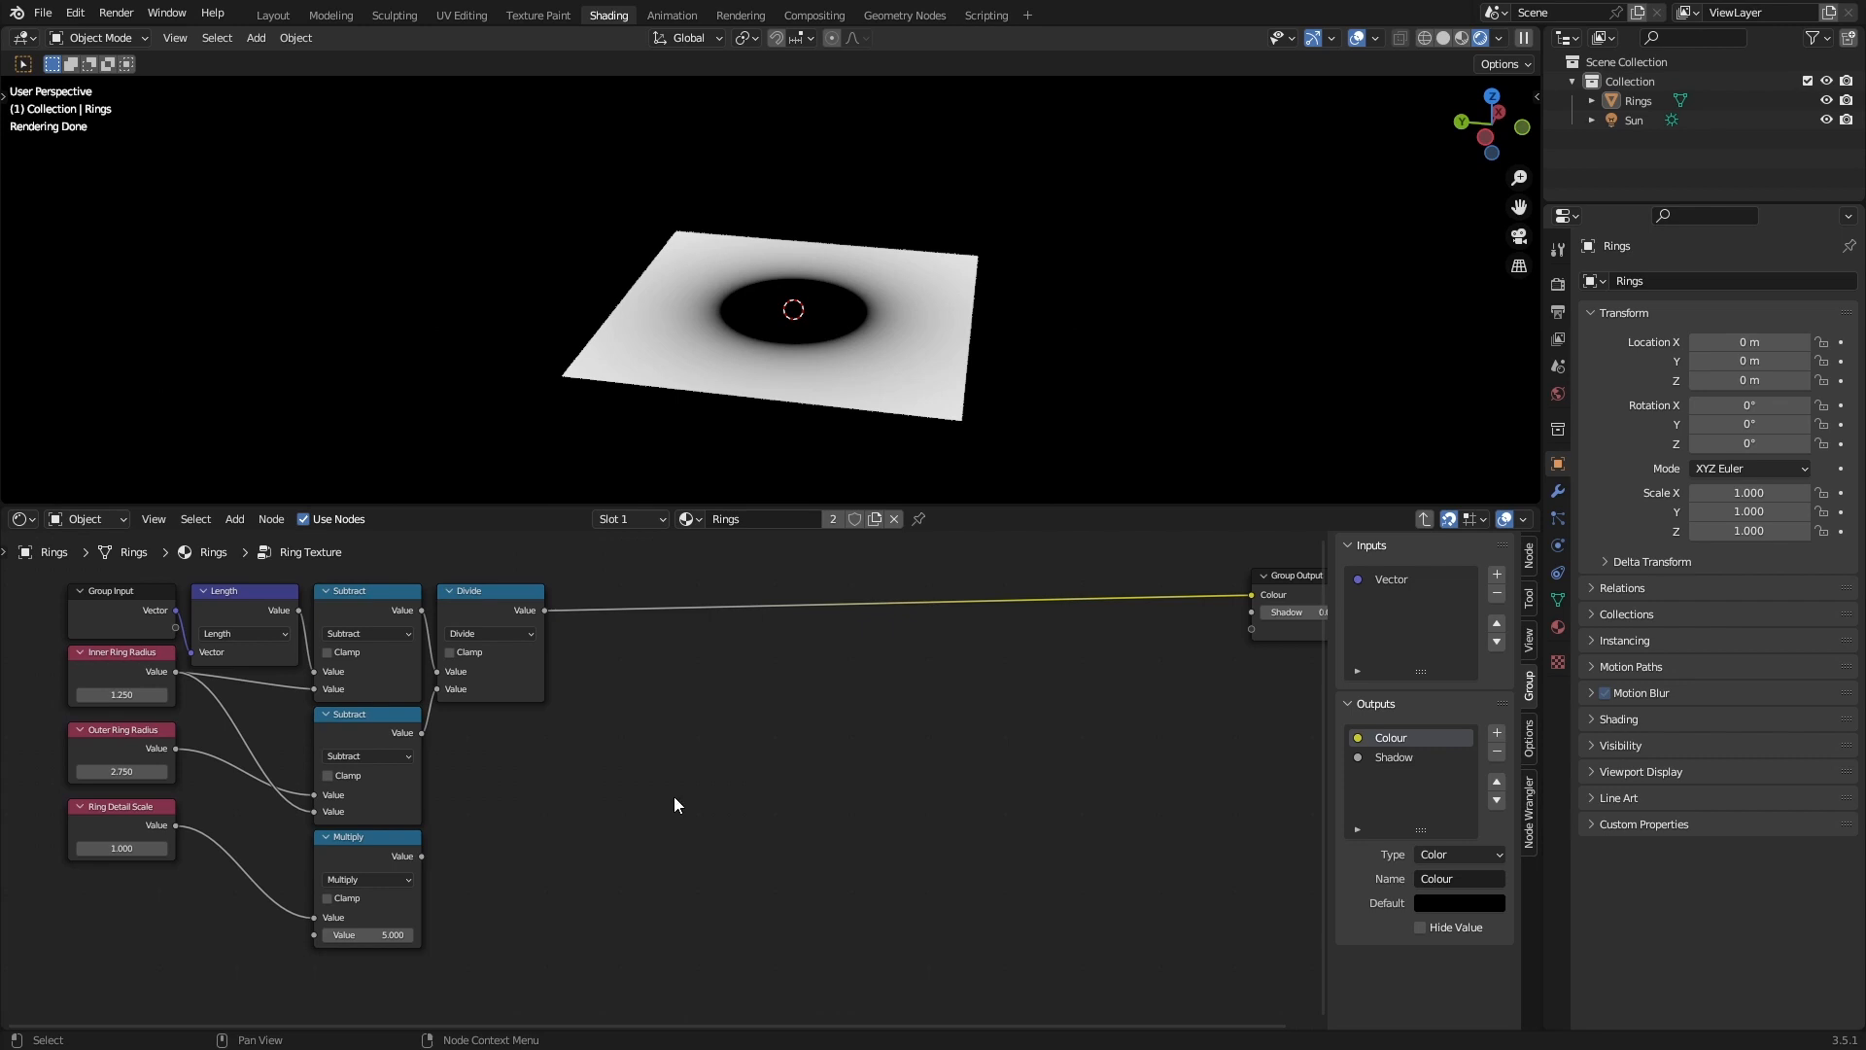
pyautogui.hotkey('ctrl', 's')
# Duplicate the Divide node, set the copy to Add and connect Divide's output to its first input.
pyautogui.click(521, 620)
pyautogui.hotkey('shift', 'd')
pyautogui.click(703, 720)
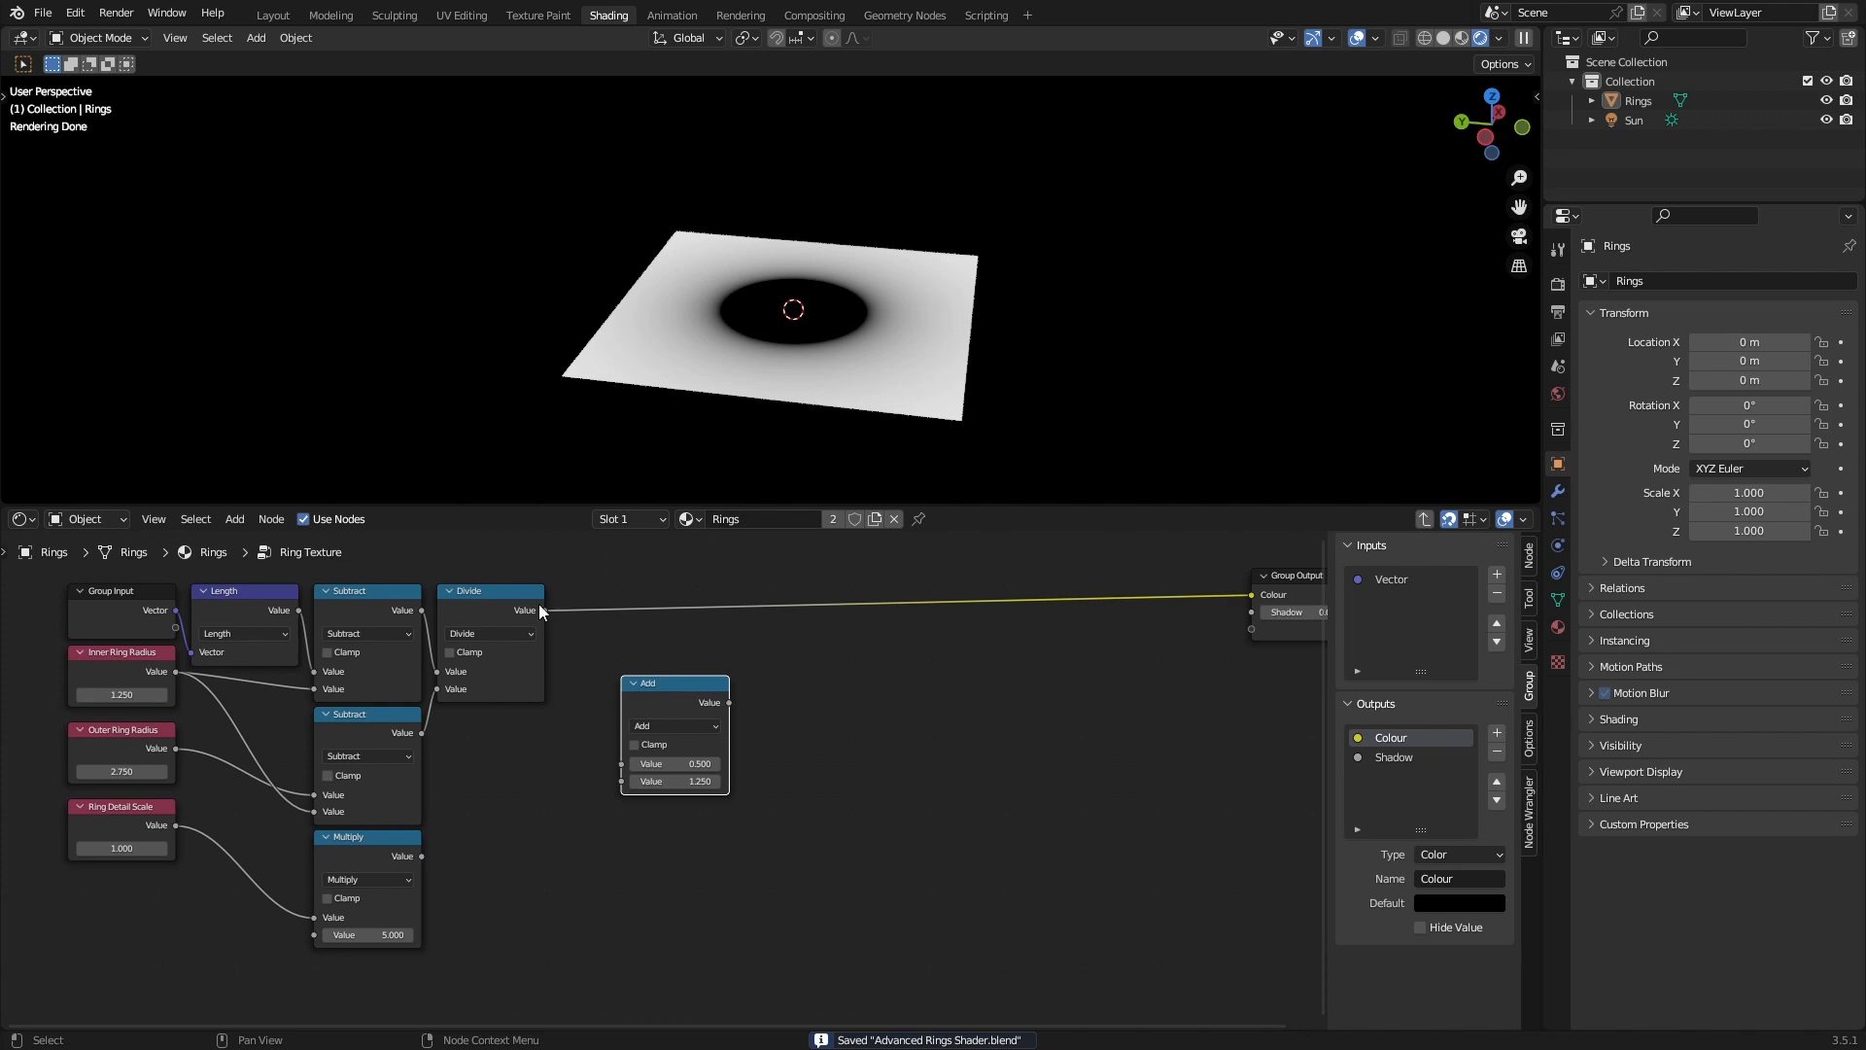
pyautogui.moveTo(541, 609); pyautogui.dragTo(768, 782)
pyautogui.press('Escape')
pyautogui.click(561, 856)
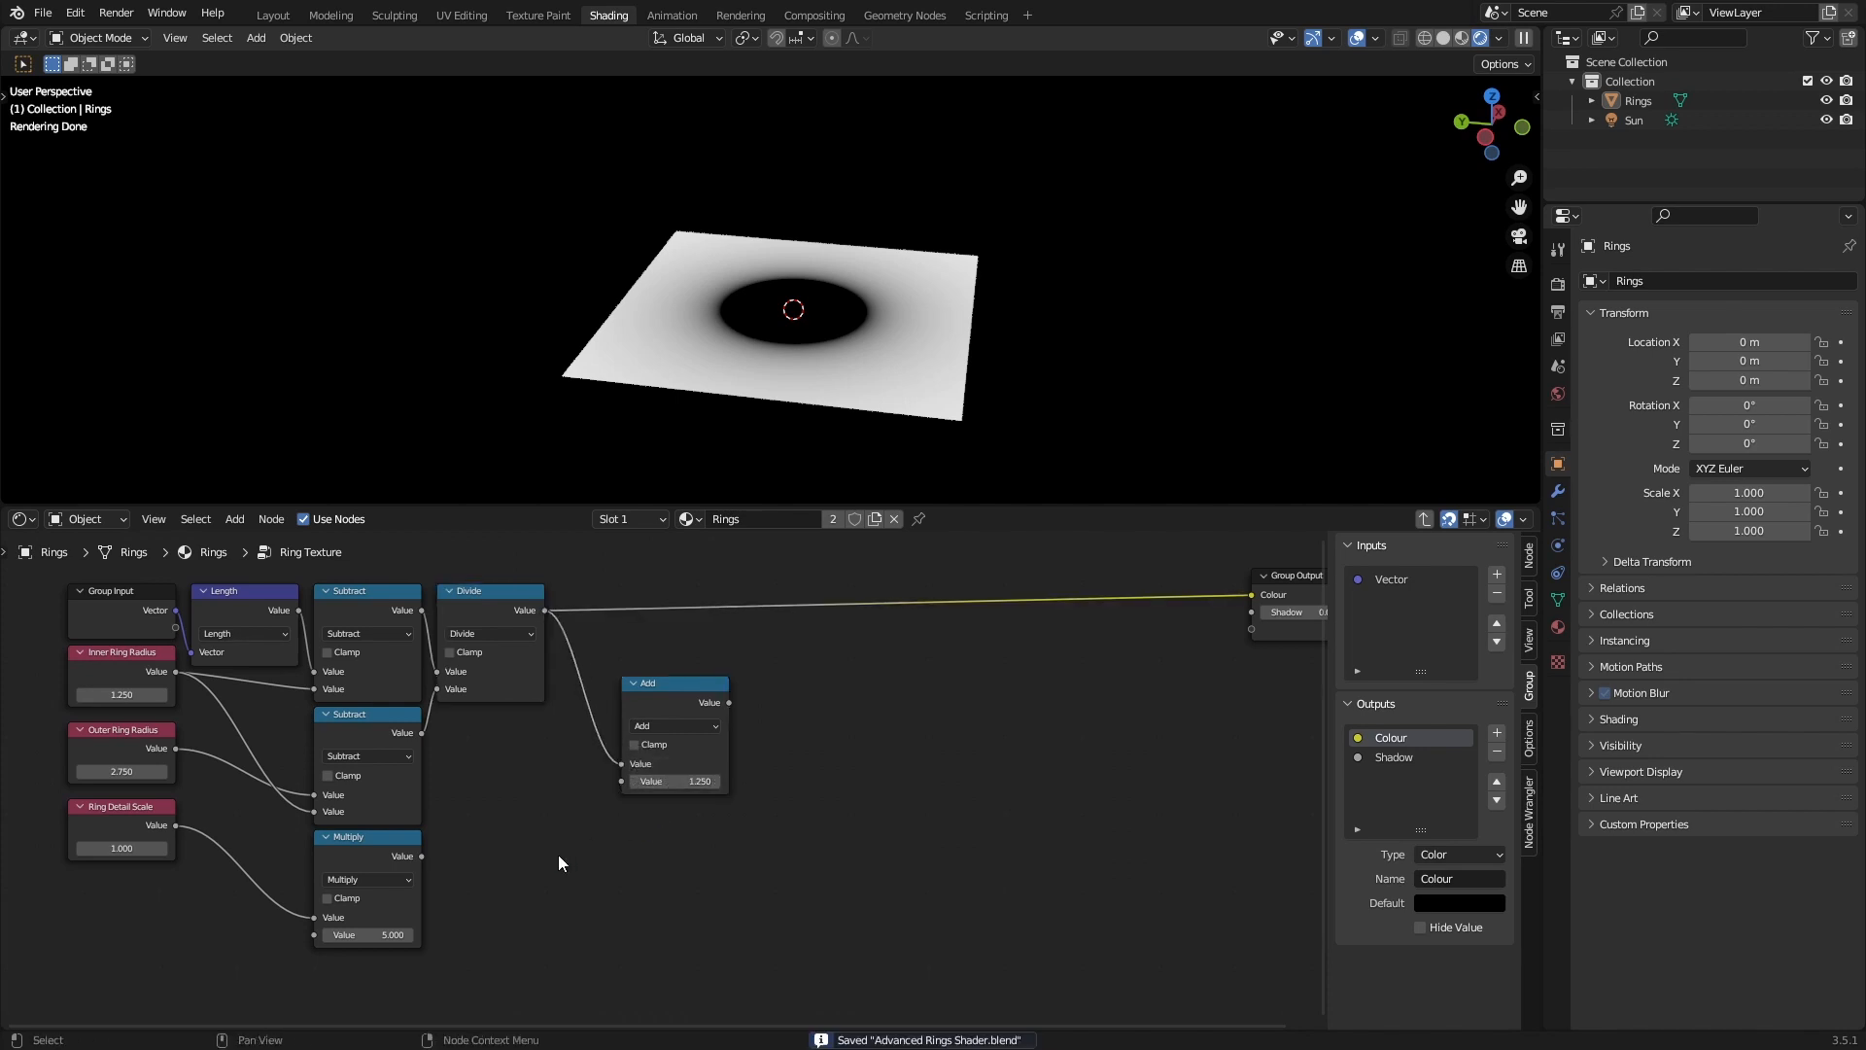
# Duplicate the Ring Detail Scale node and place the copy directly below the original.
pyautogui.moveTo(509, 880); pyautogui.dragTo(743, 801, button='middle')
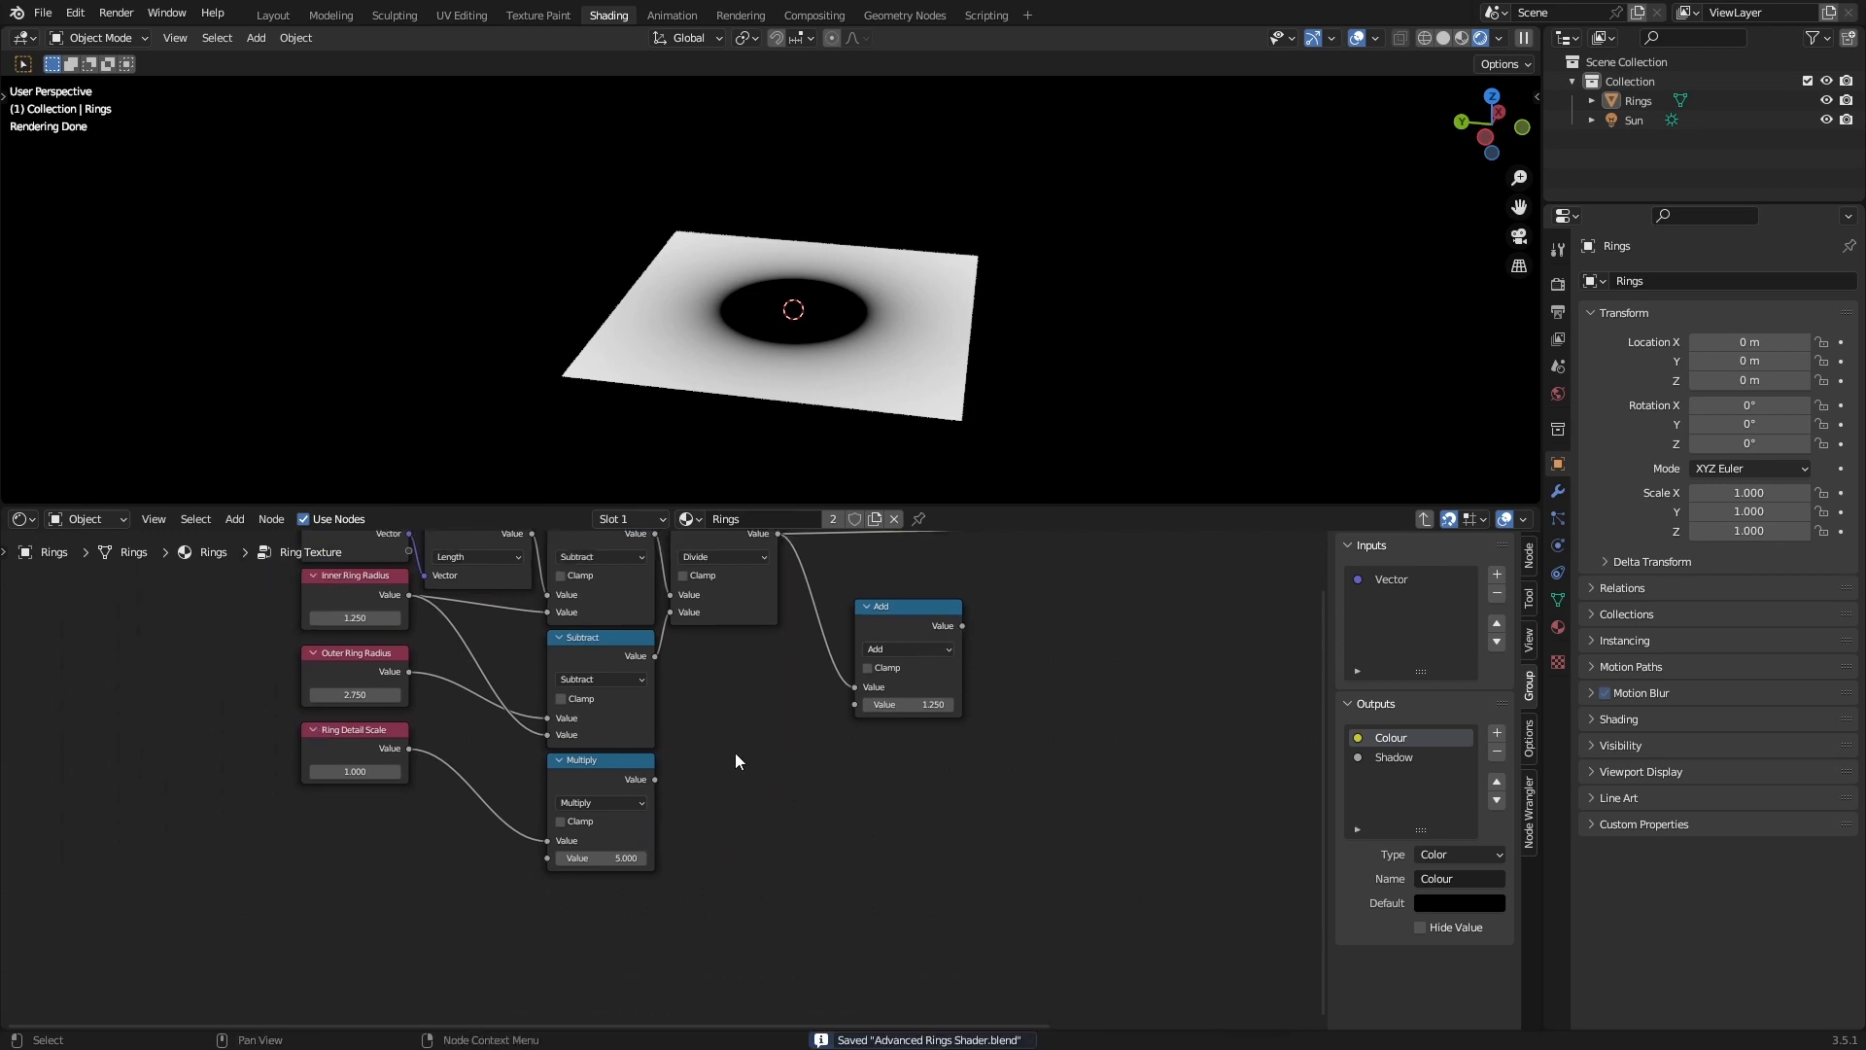
pyautogui.moveTo(319, 768); pyautogui.dragTo(430, 690, button='middle')
pyautogui.click(432, 680)
pyautogui.hotkey('shift', 'd')
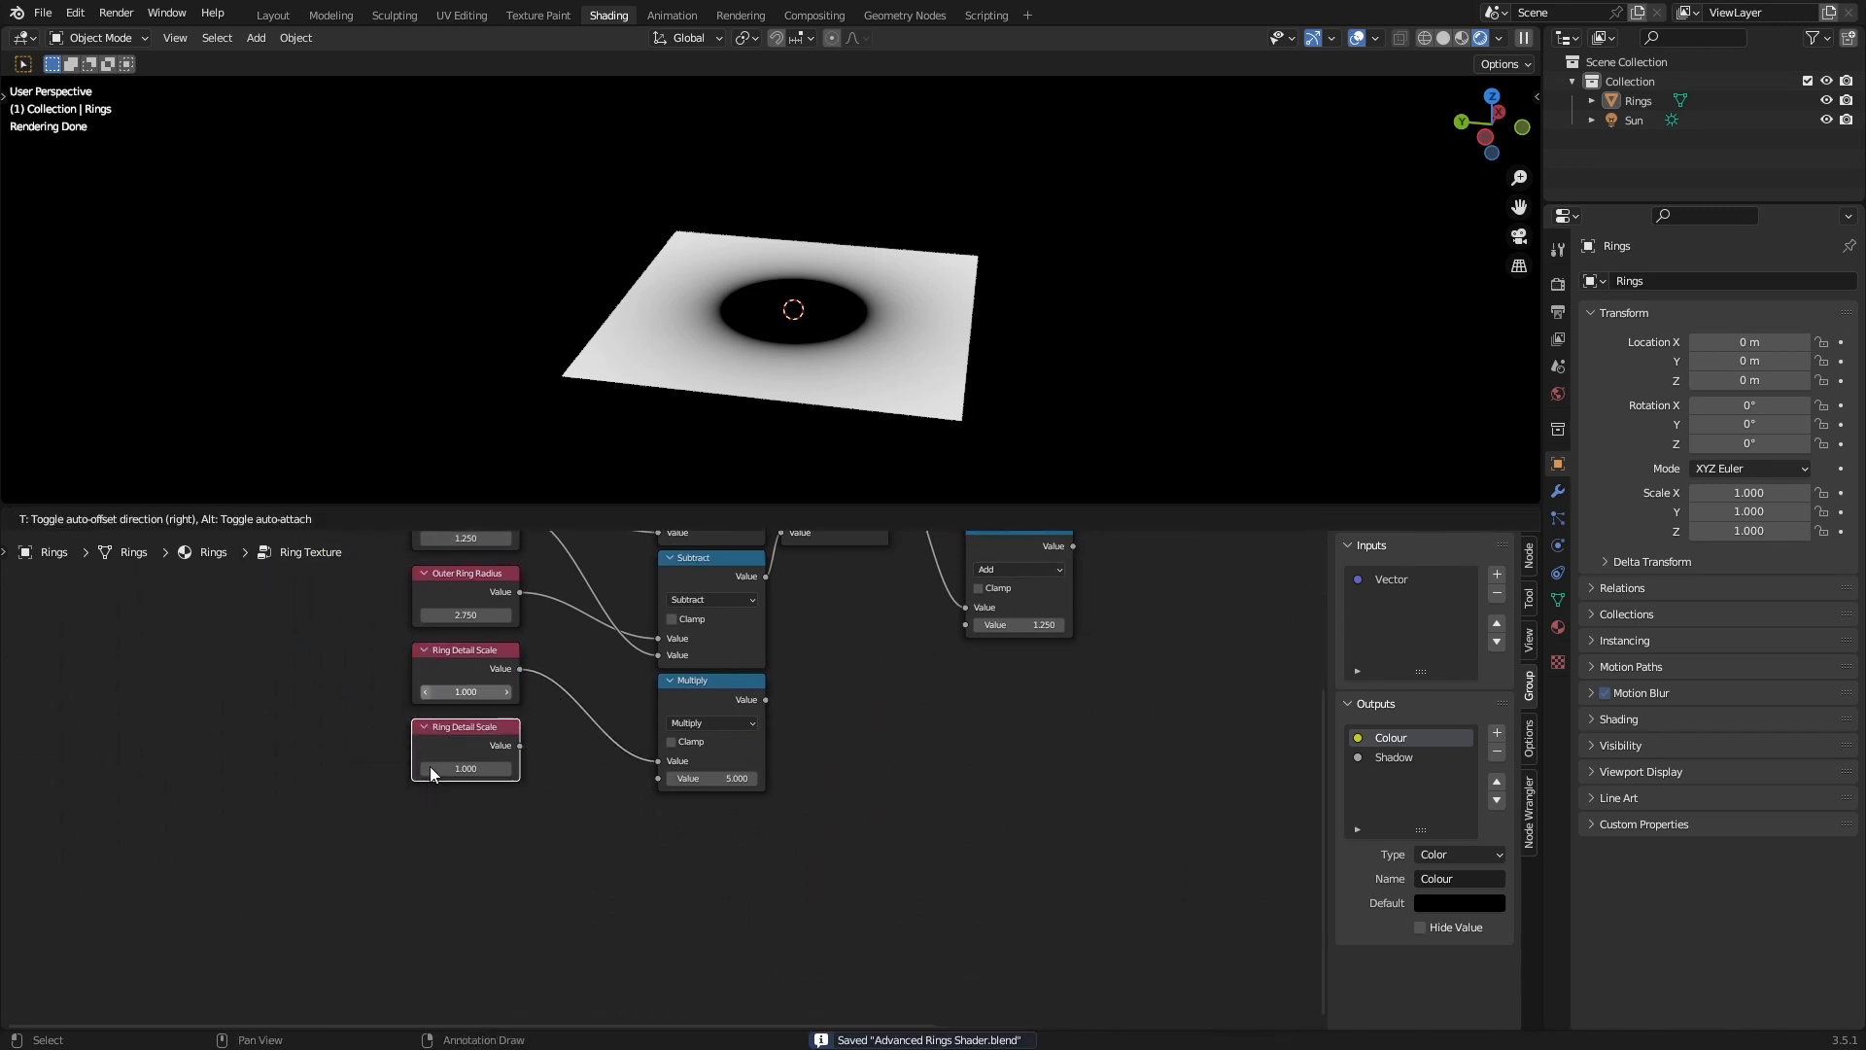
pyautogui.click(429, 766)
# Enter "Ring Detail Scale" as the label of the duplicated Value node and save the file.
pyautogui.press('F2')
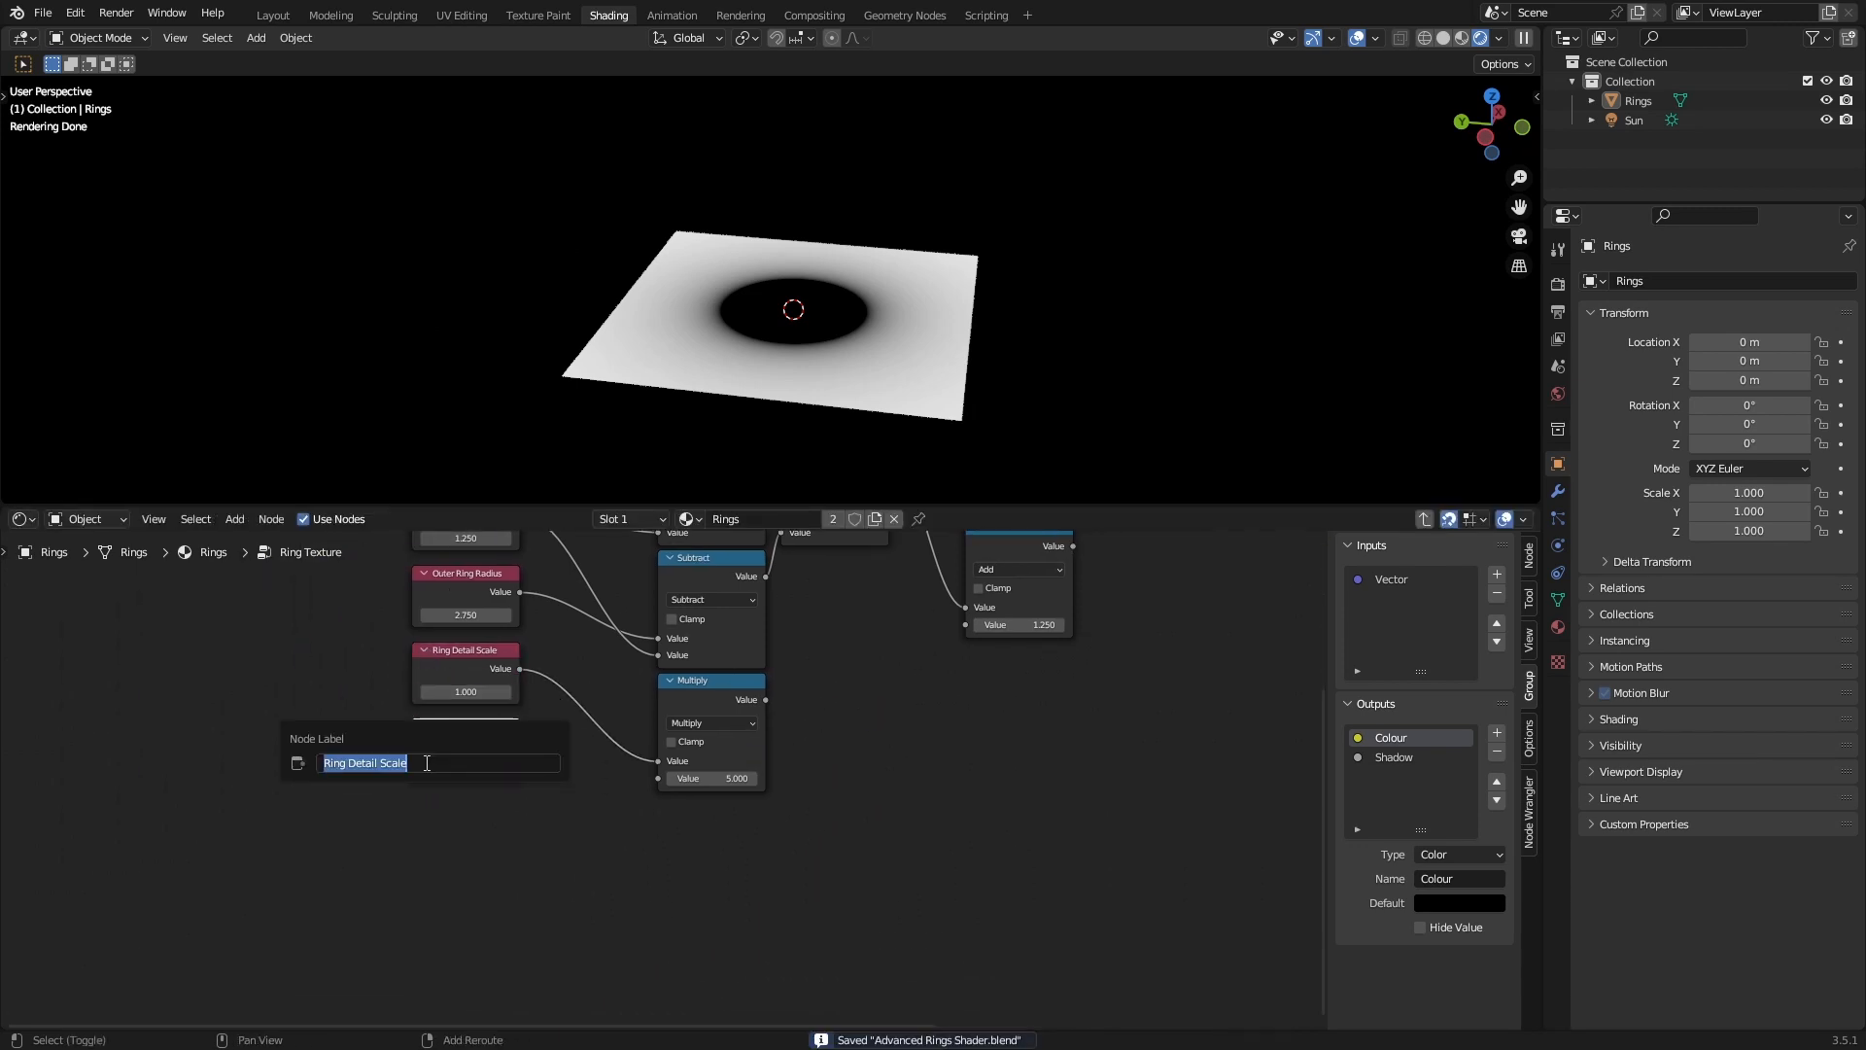
pyautogui.write('Ri')
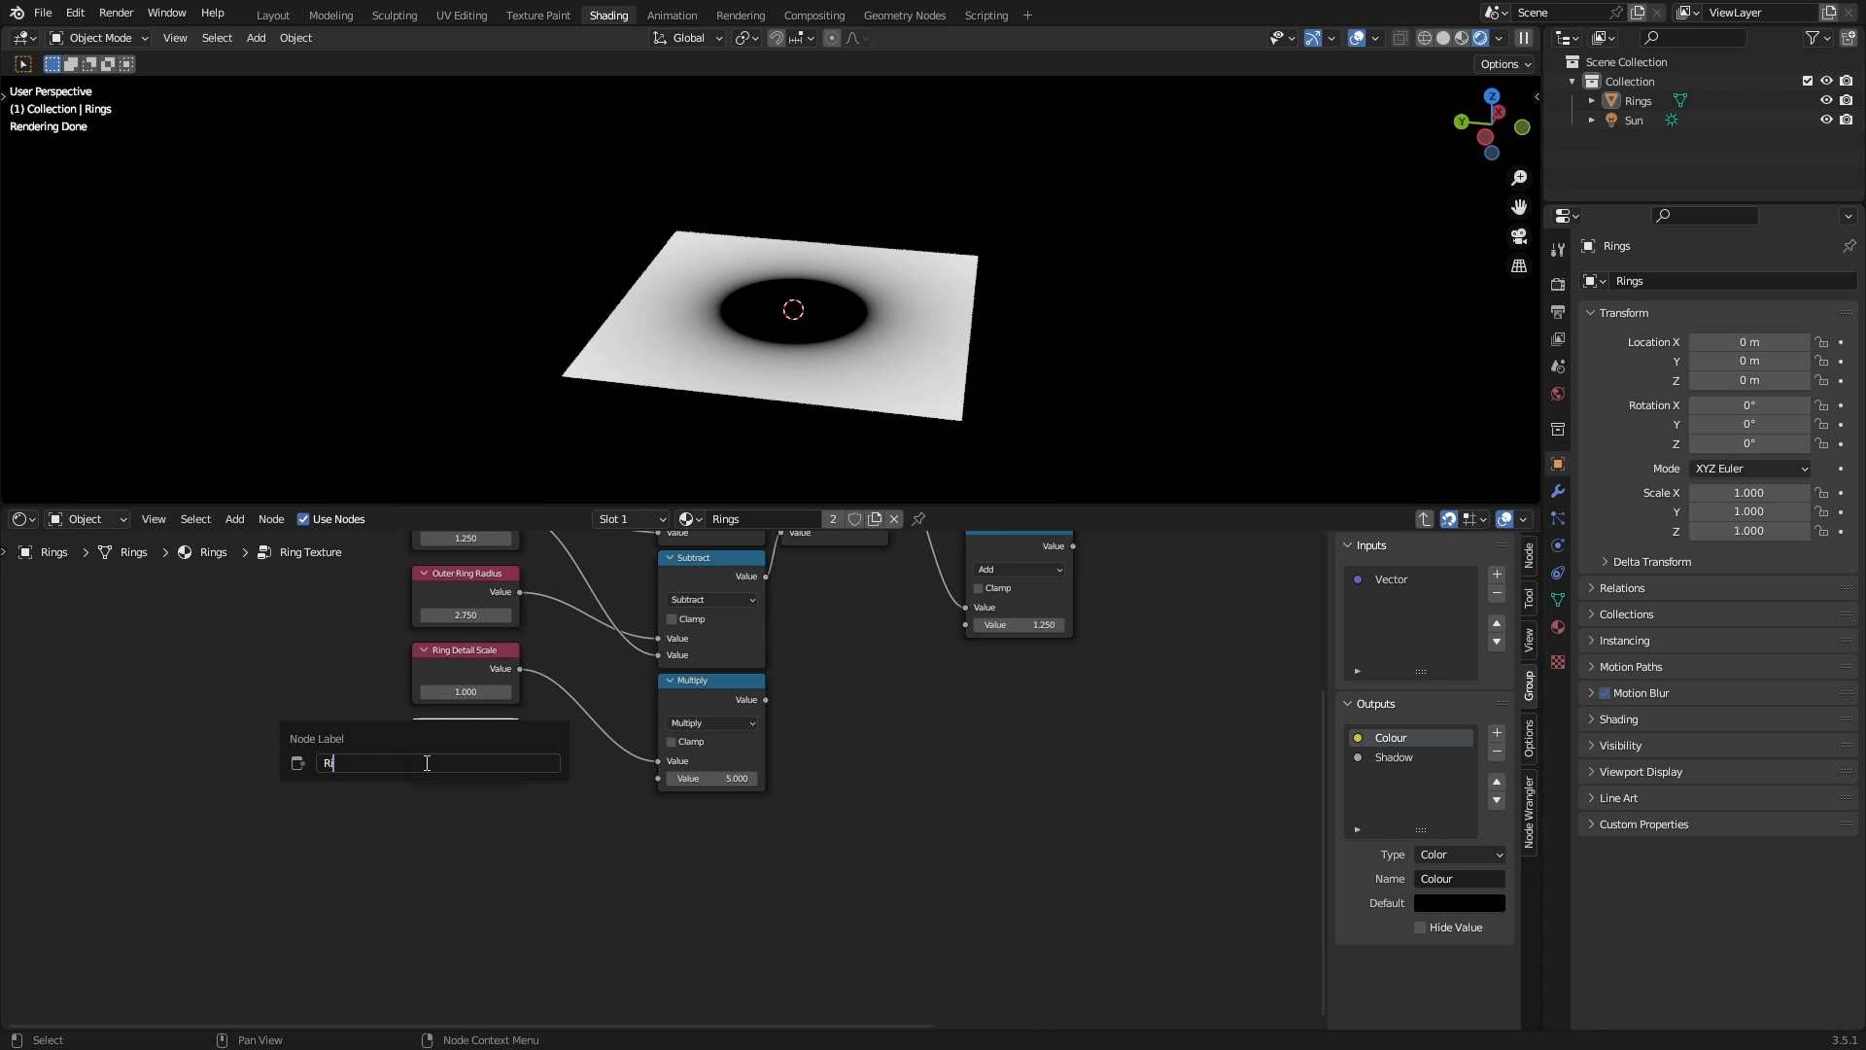
pyautogui.write('gng Detail Scale')
pyautogui.press('Return')
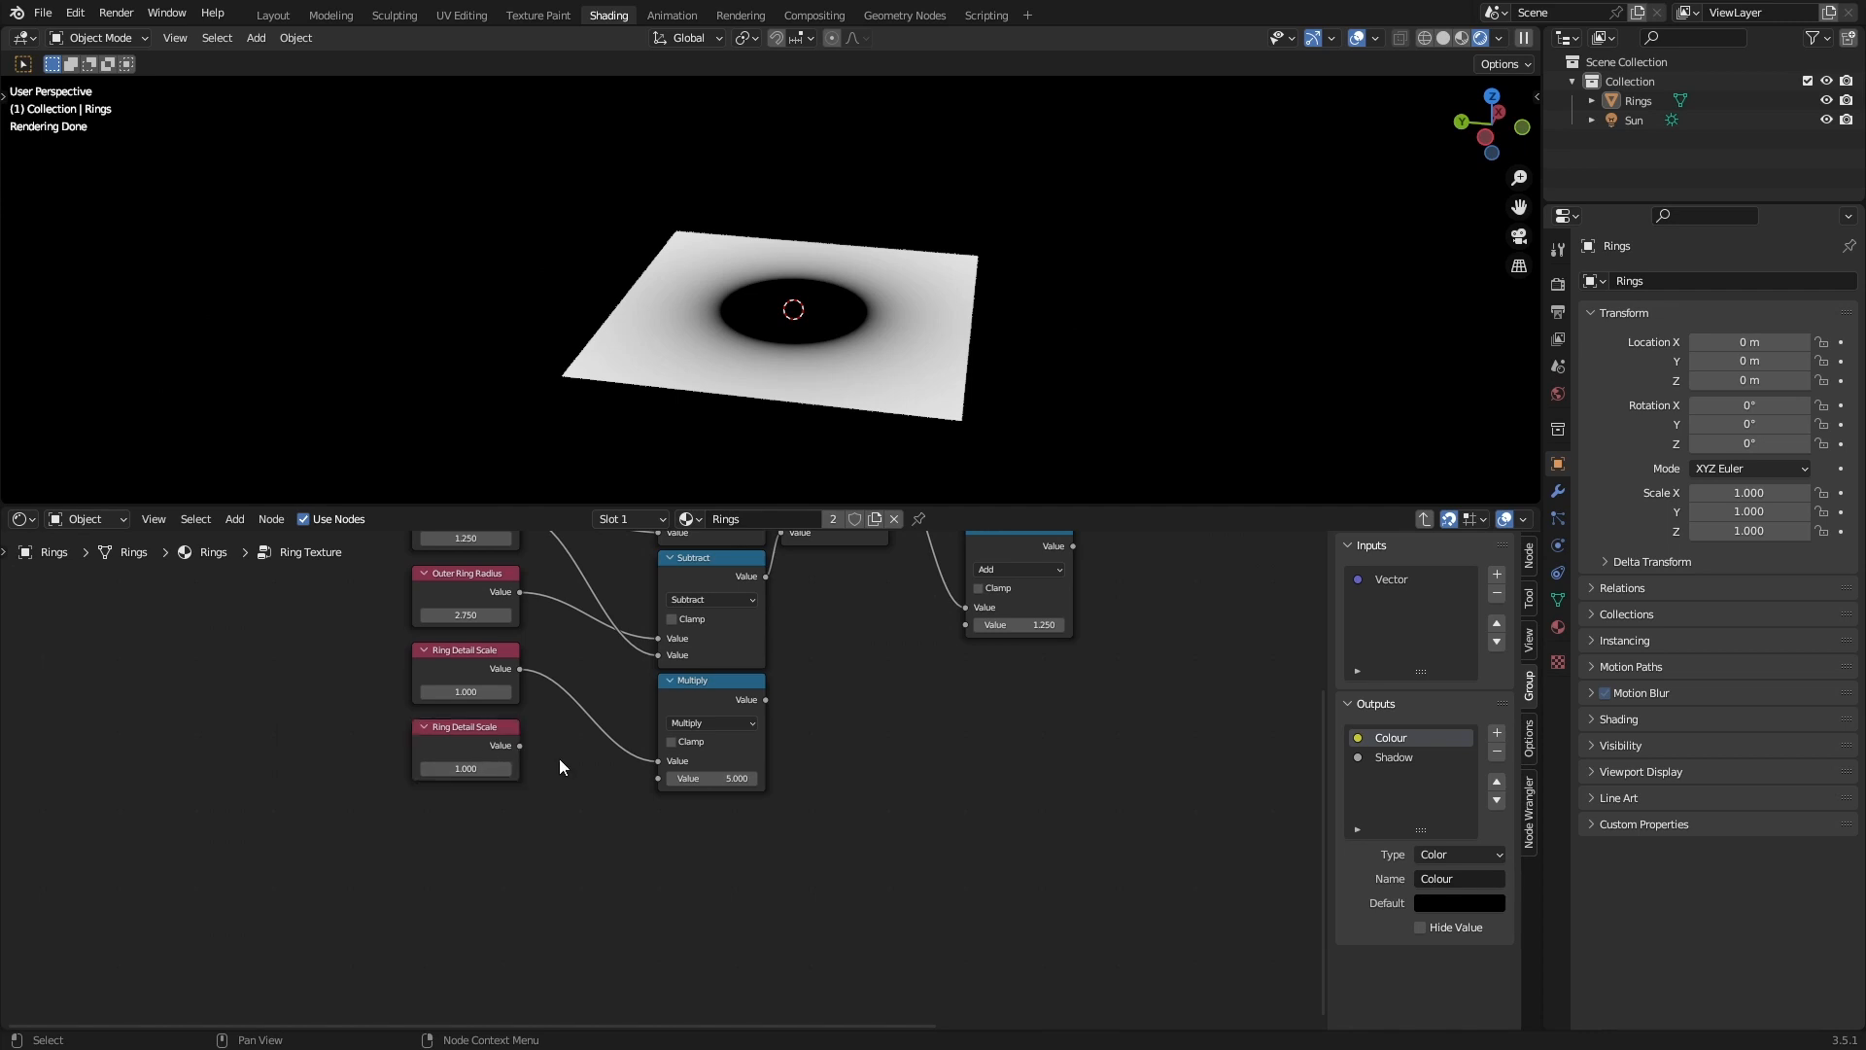
pyautogui.hotkey('ctrl', 's')
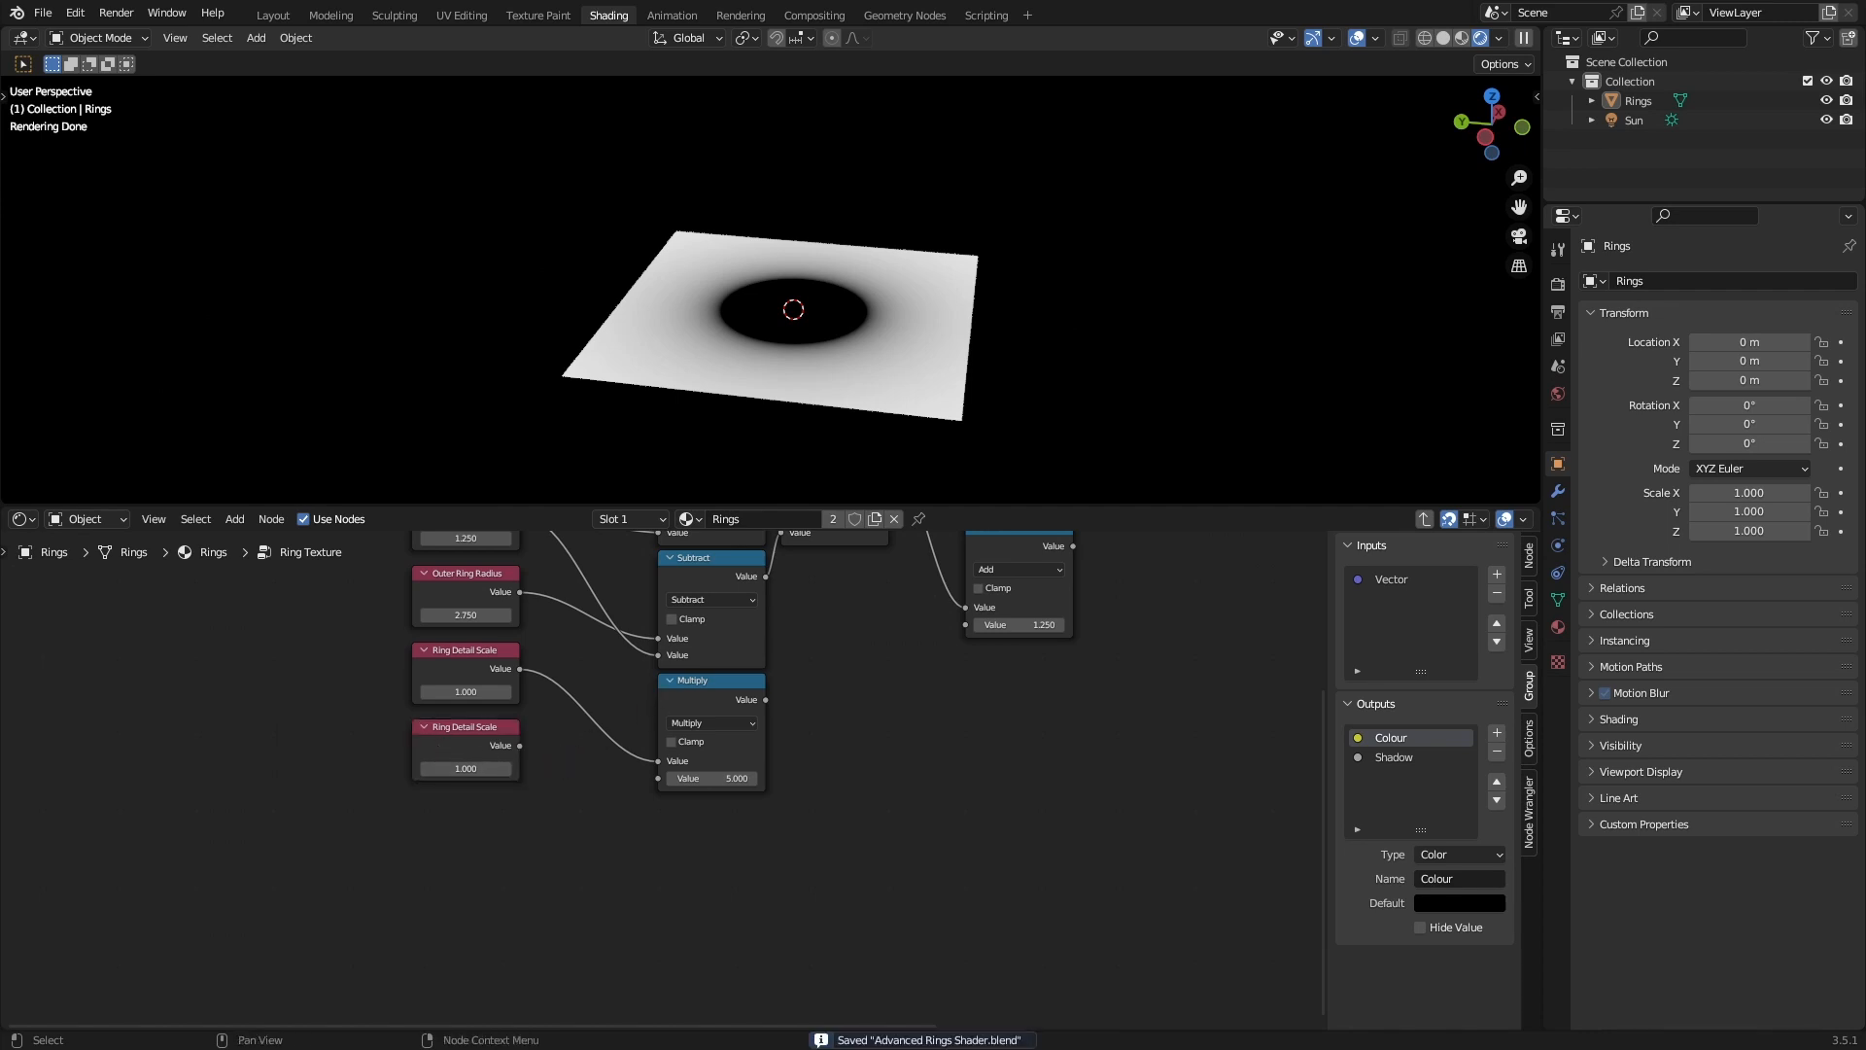
# Relabel the lowest Value node as "Ring Seed".
pyautogui.click(481, 738)
pyautogui.press('F2')
pyautogui.write('Ring')
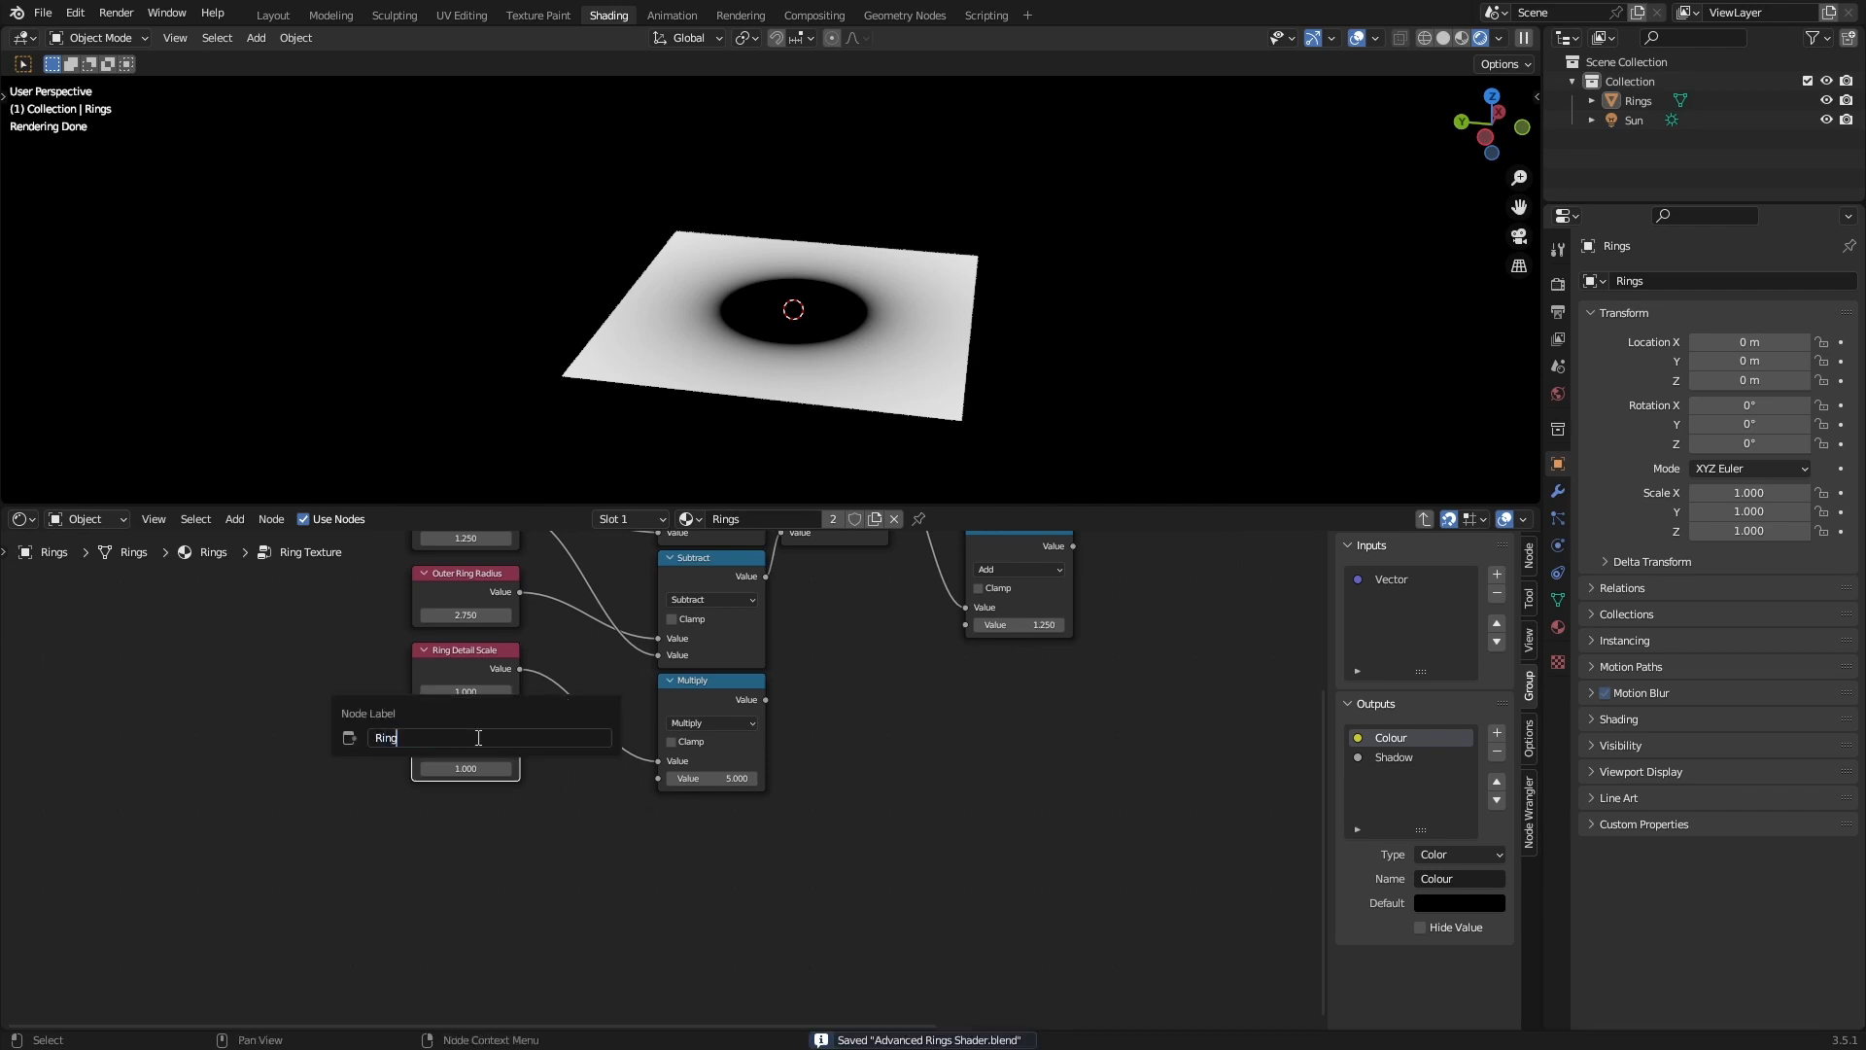
pyautogui.write(' Seed')
pyautogui.press('Return')
pyautogui.click(585, 739)
# Connect Ring Seed to the Add node's second input and move the Add node diagonally below the Divide node.
pyautogui.moveTo(793, 726); pyautogui.dragTo(663, 851, button='middle')
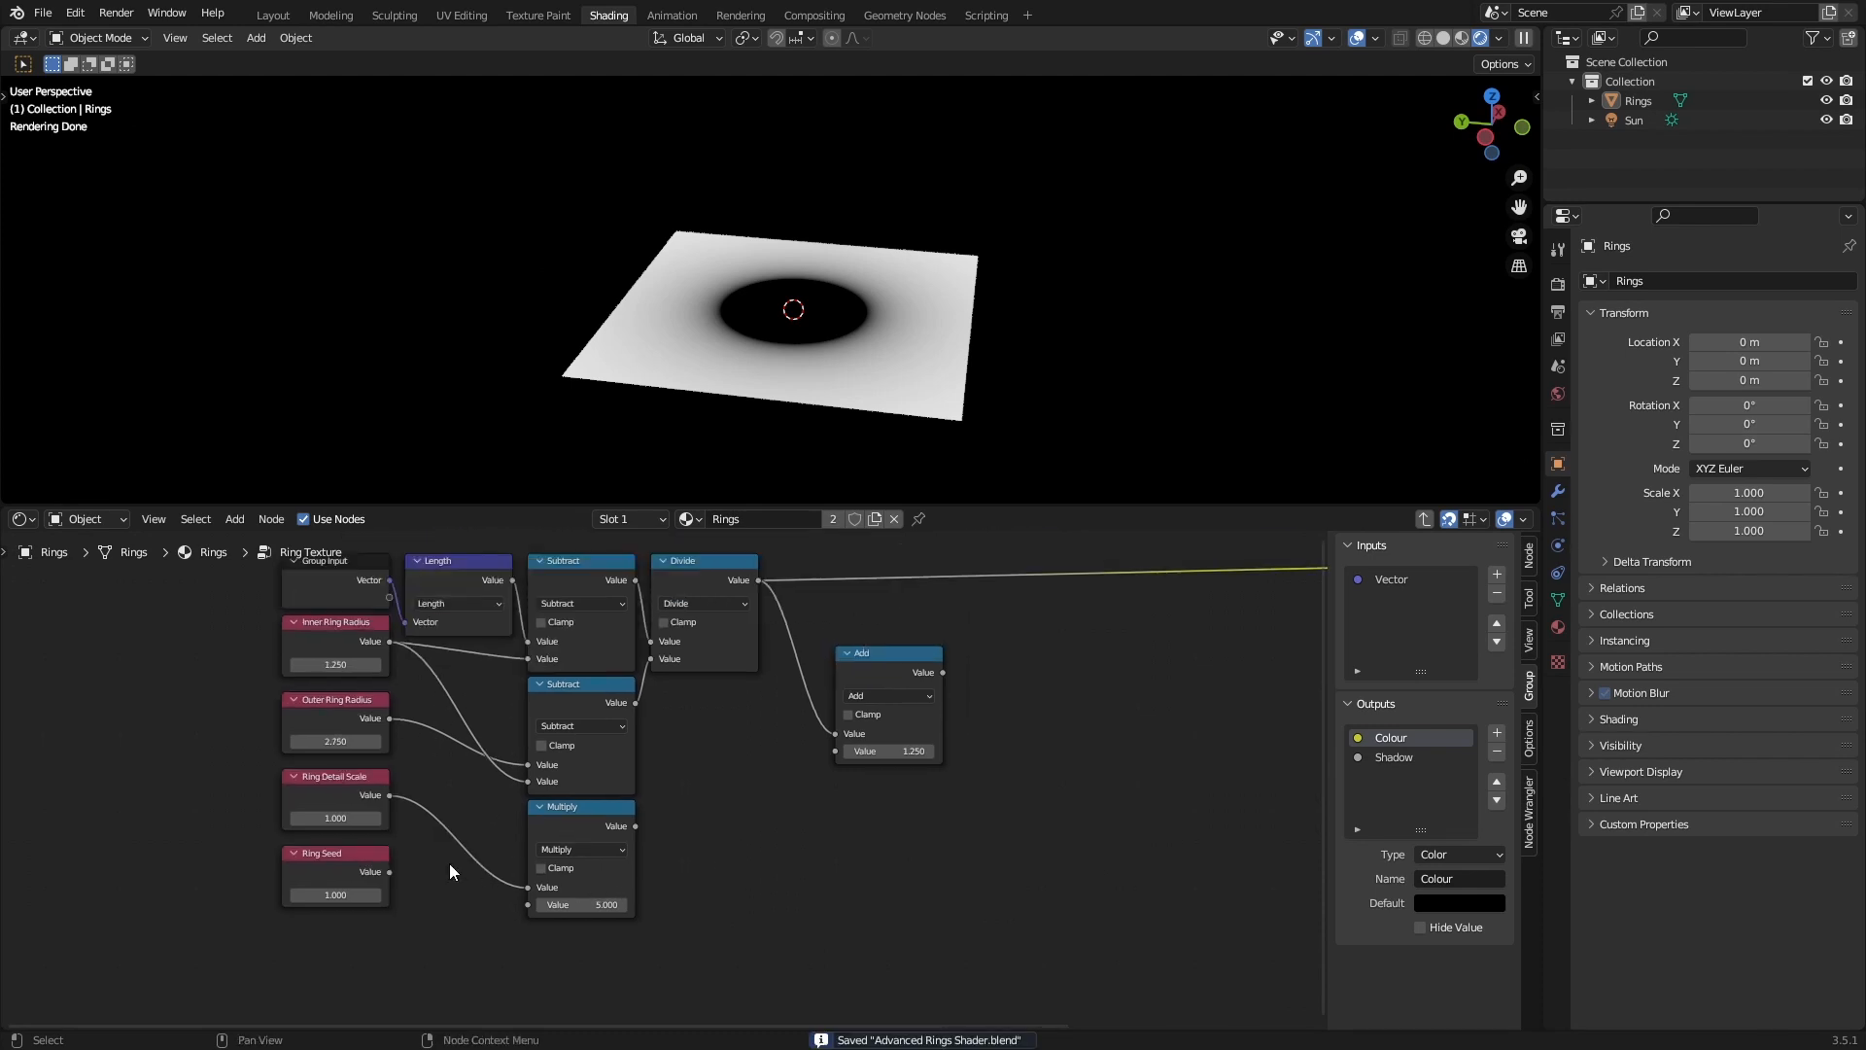
pyautogui.moveTo(389, 872); pyautogui.dragTo(855, 743)
pyautogui.moveTo(923, 803); pyautogui.dragTo(627, 772, button='middle')
pyautogui.moveTo(627, 772); pyautogui.dragTo(554, 800)
pyautogui.click(696, 803)
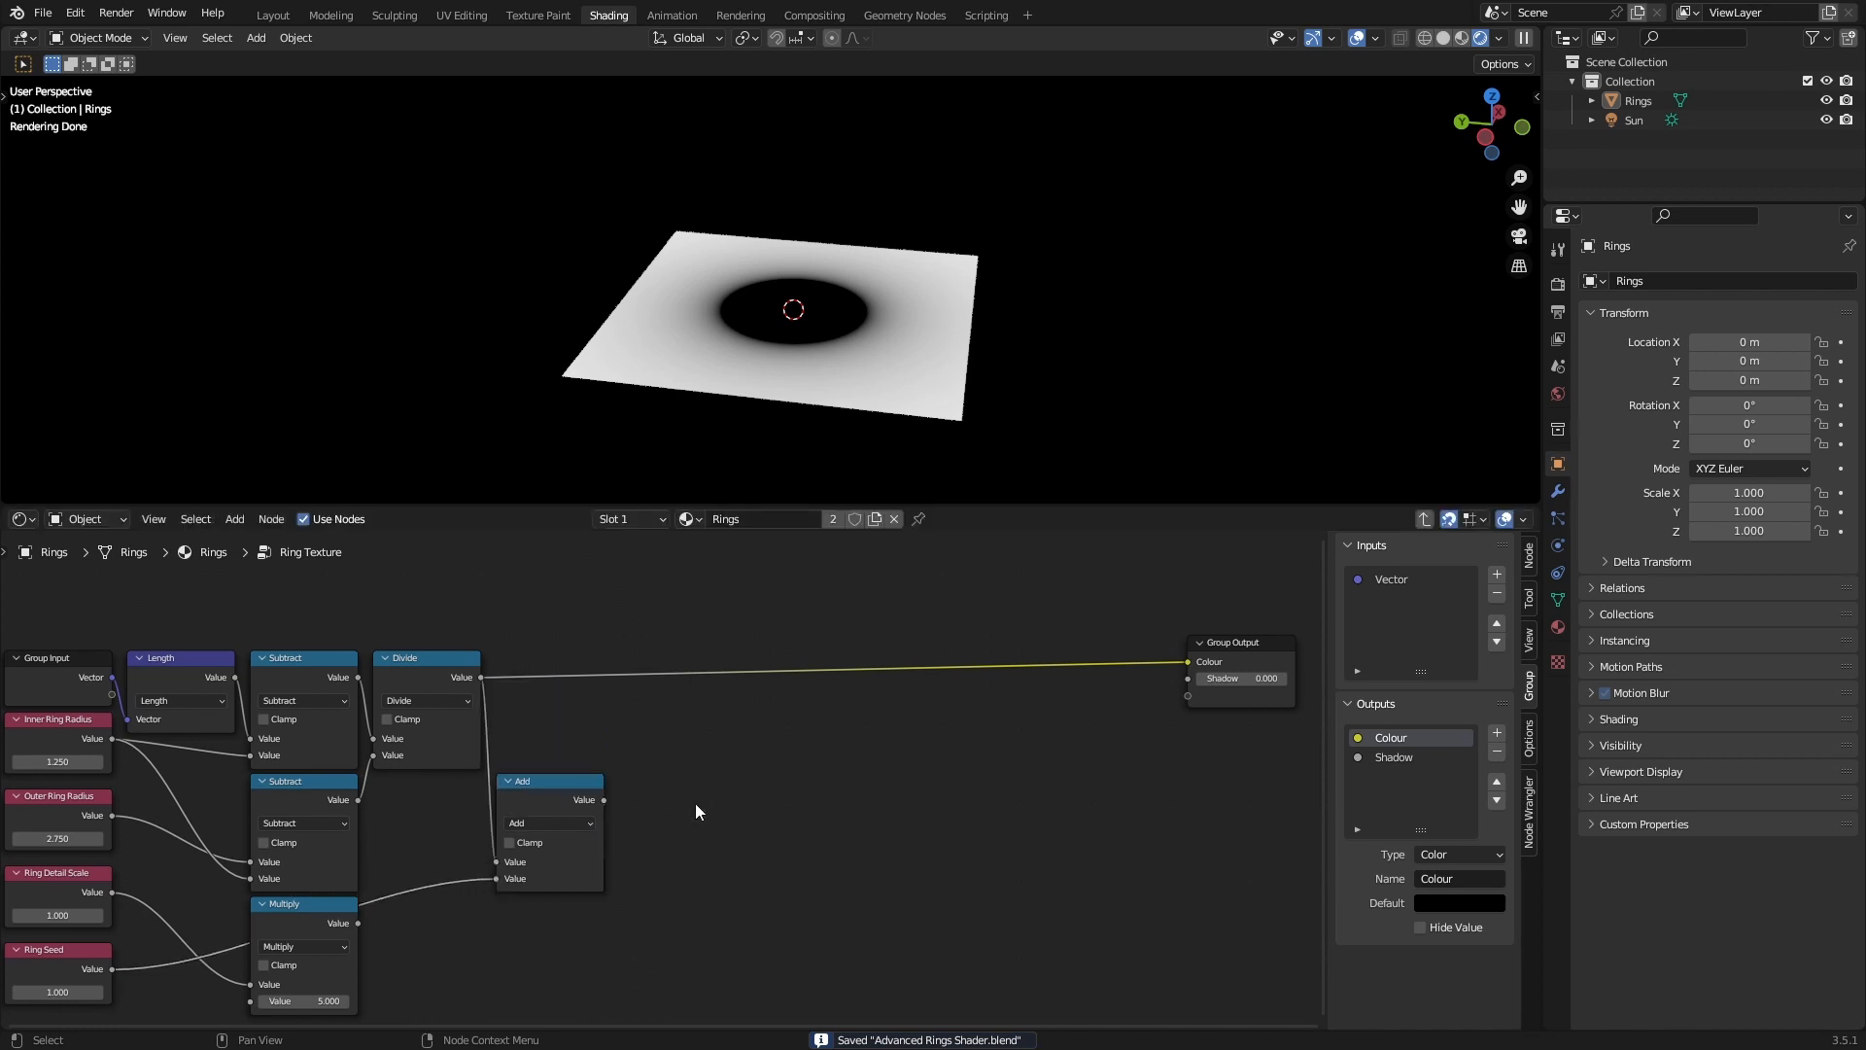
# Move the Group Output node farther away from the math nodes and add a Noise Texture node diagonally below the Add node.
pyautogui.moveTo(684, 807); pyautogui.dragTo(601, 825, button='middle')
pyautogui.moveTo(1156, 725); pyautogui.dragTo(1233, 751)
pyautogui.click(991, 832)
pyautogui.moveTo(899, 833); pyautogui.dragTo(824, 811, button='middle')
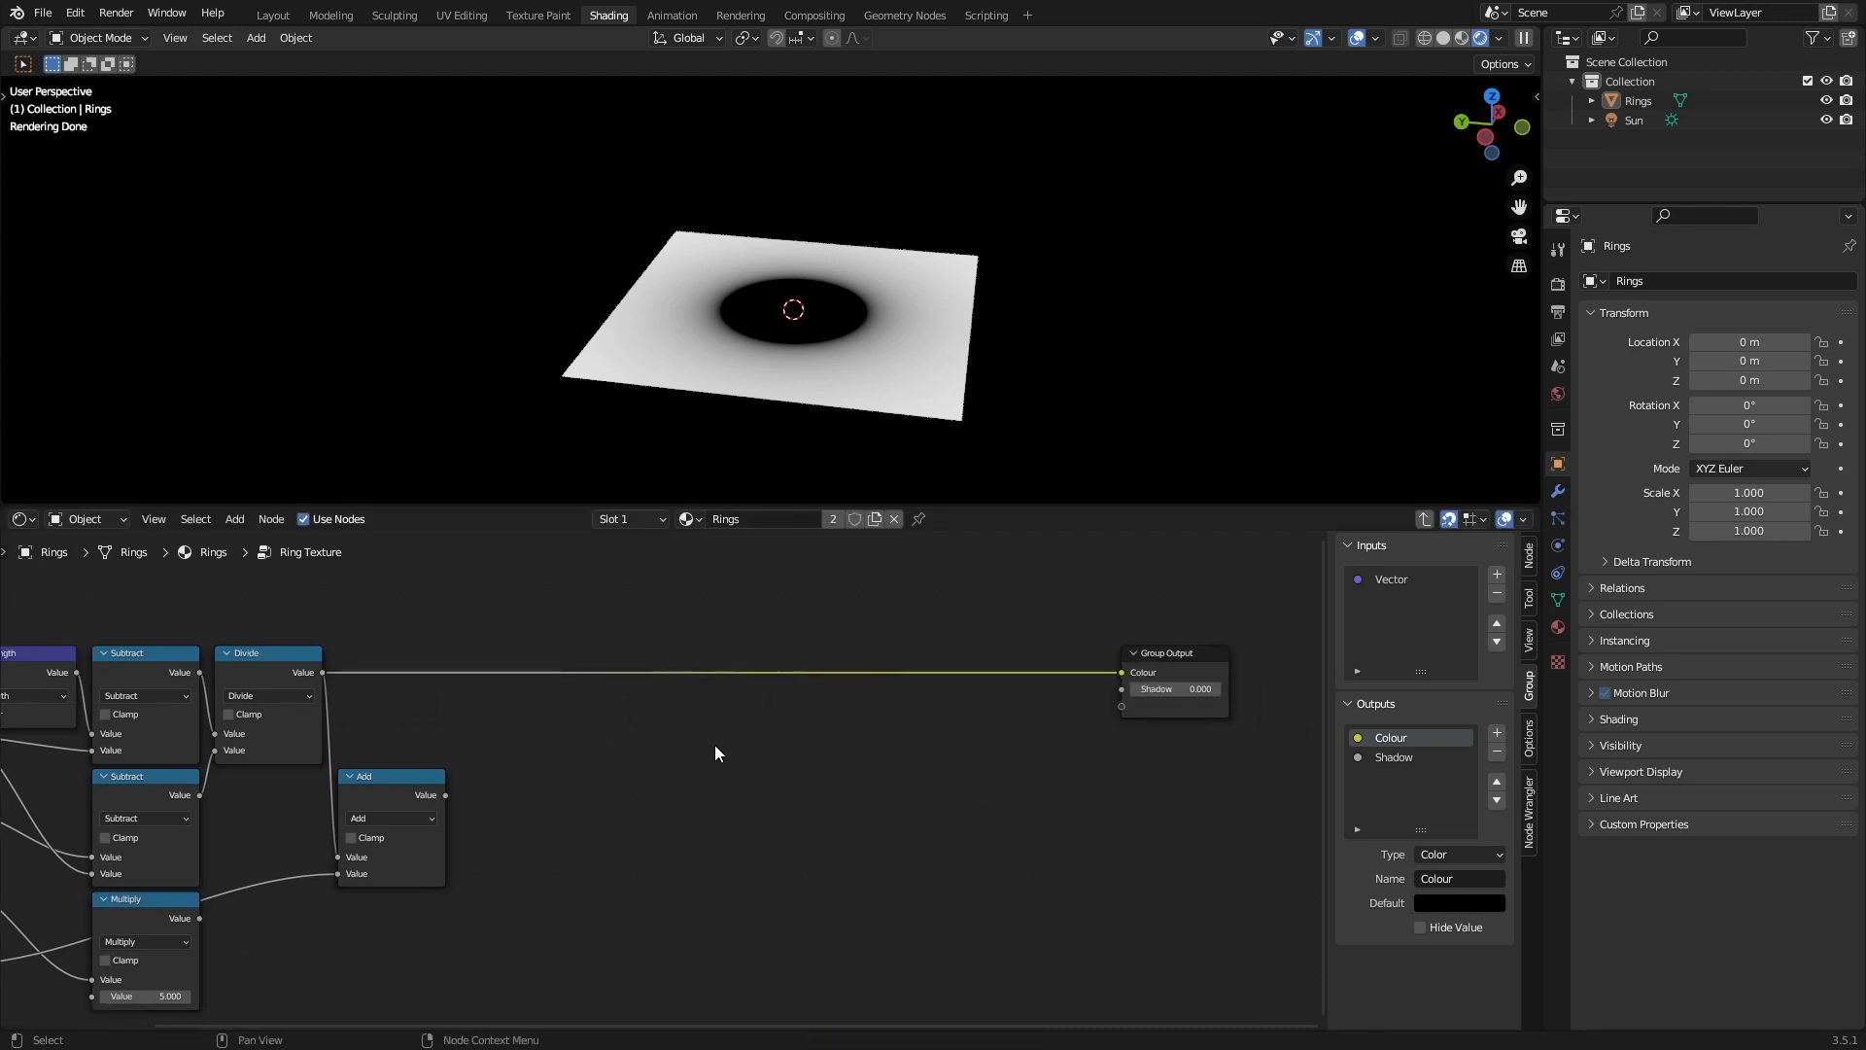
pyautogui.scroll(1, 815, 661)
pyautogui.hotkey('shift', 'a')
pyautogui.write('noise')
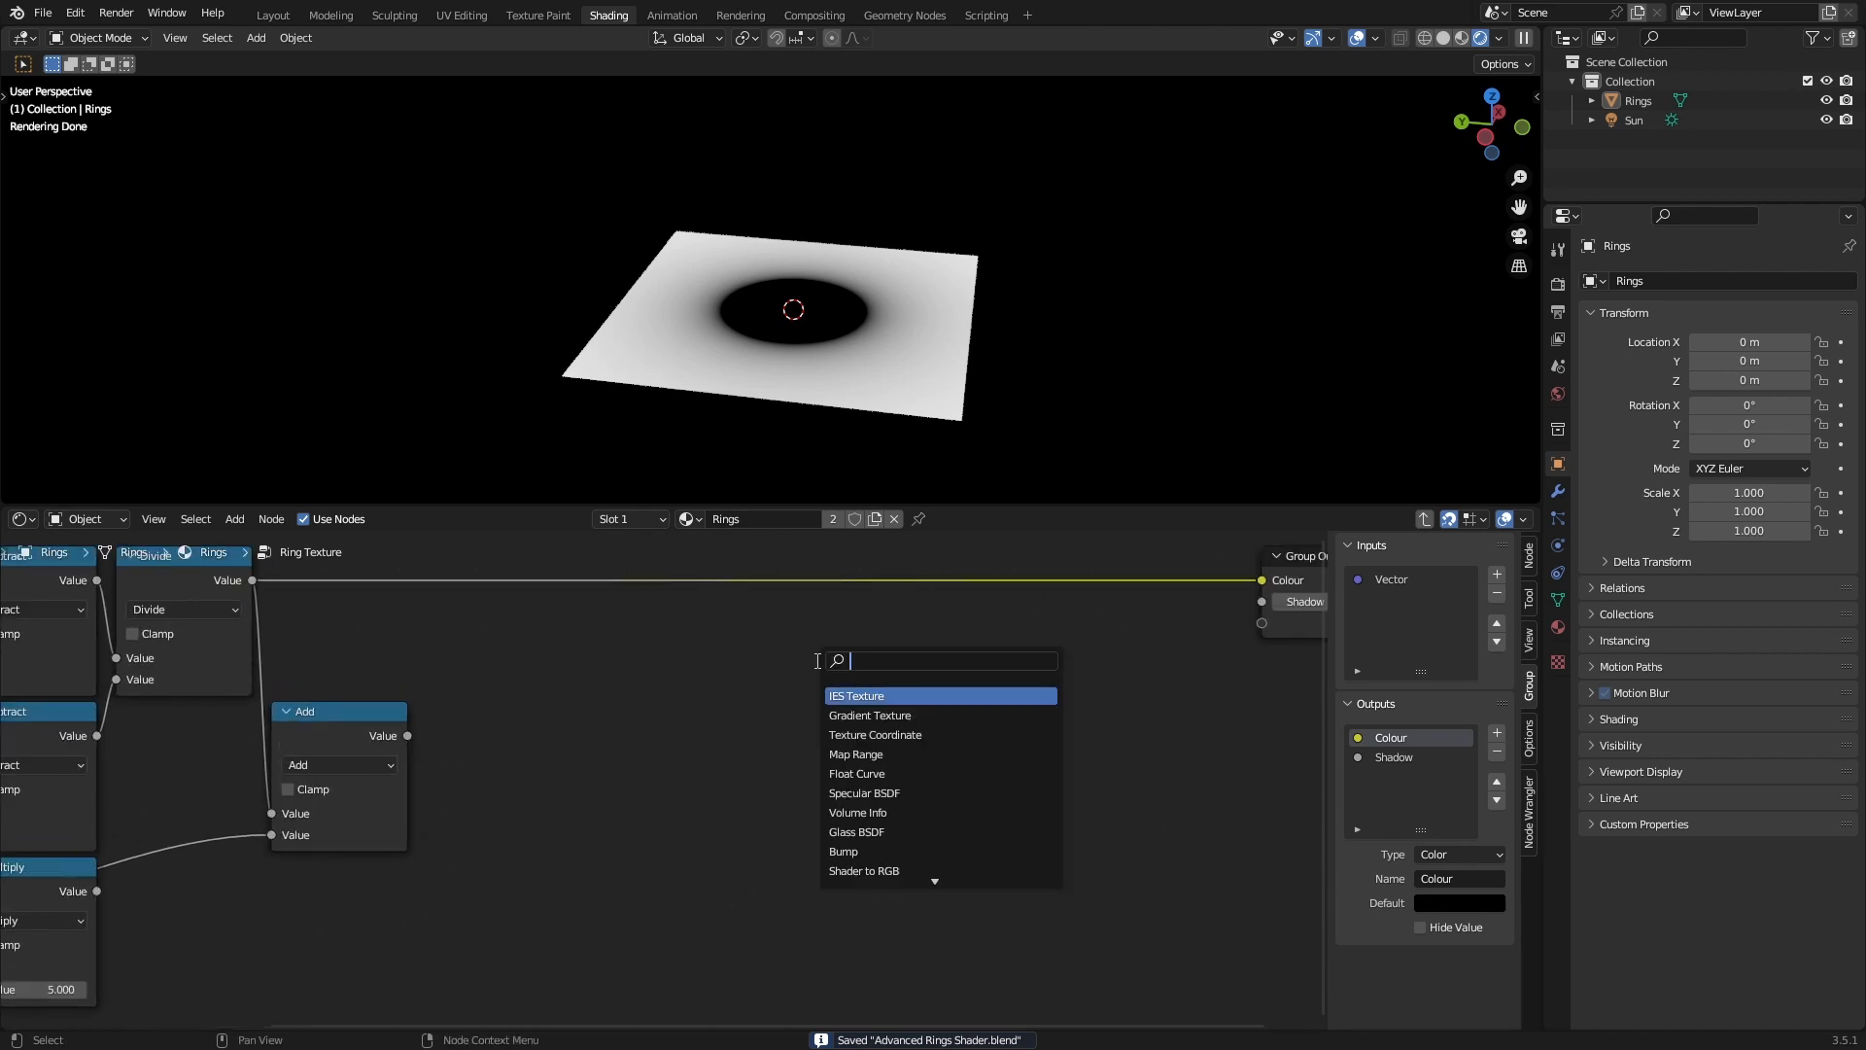
pyautogui.press('Return')
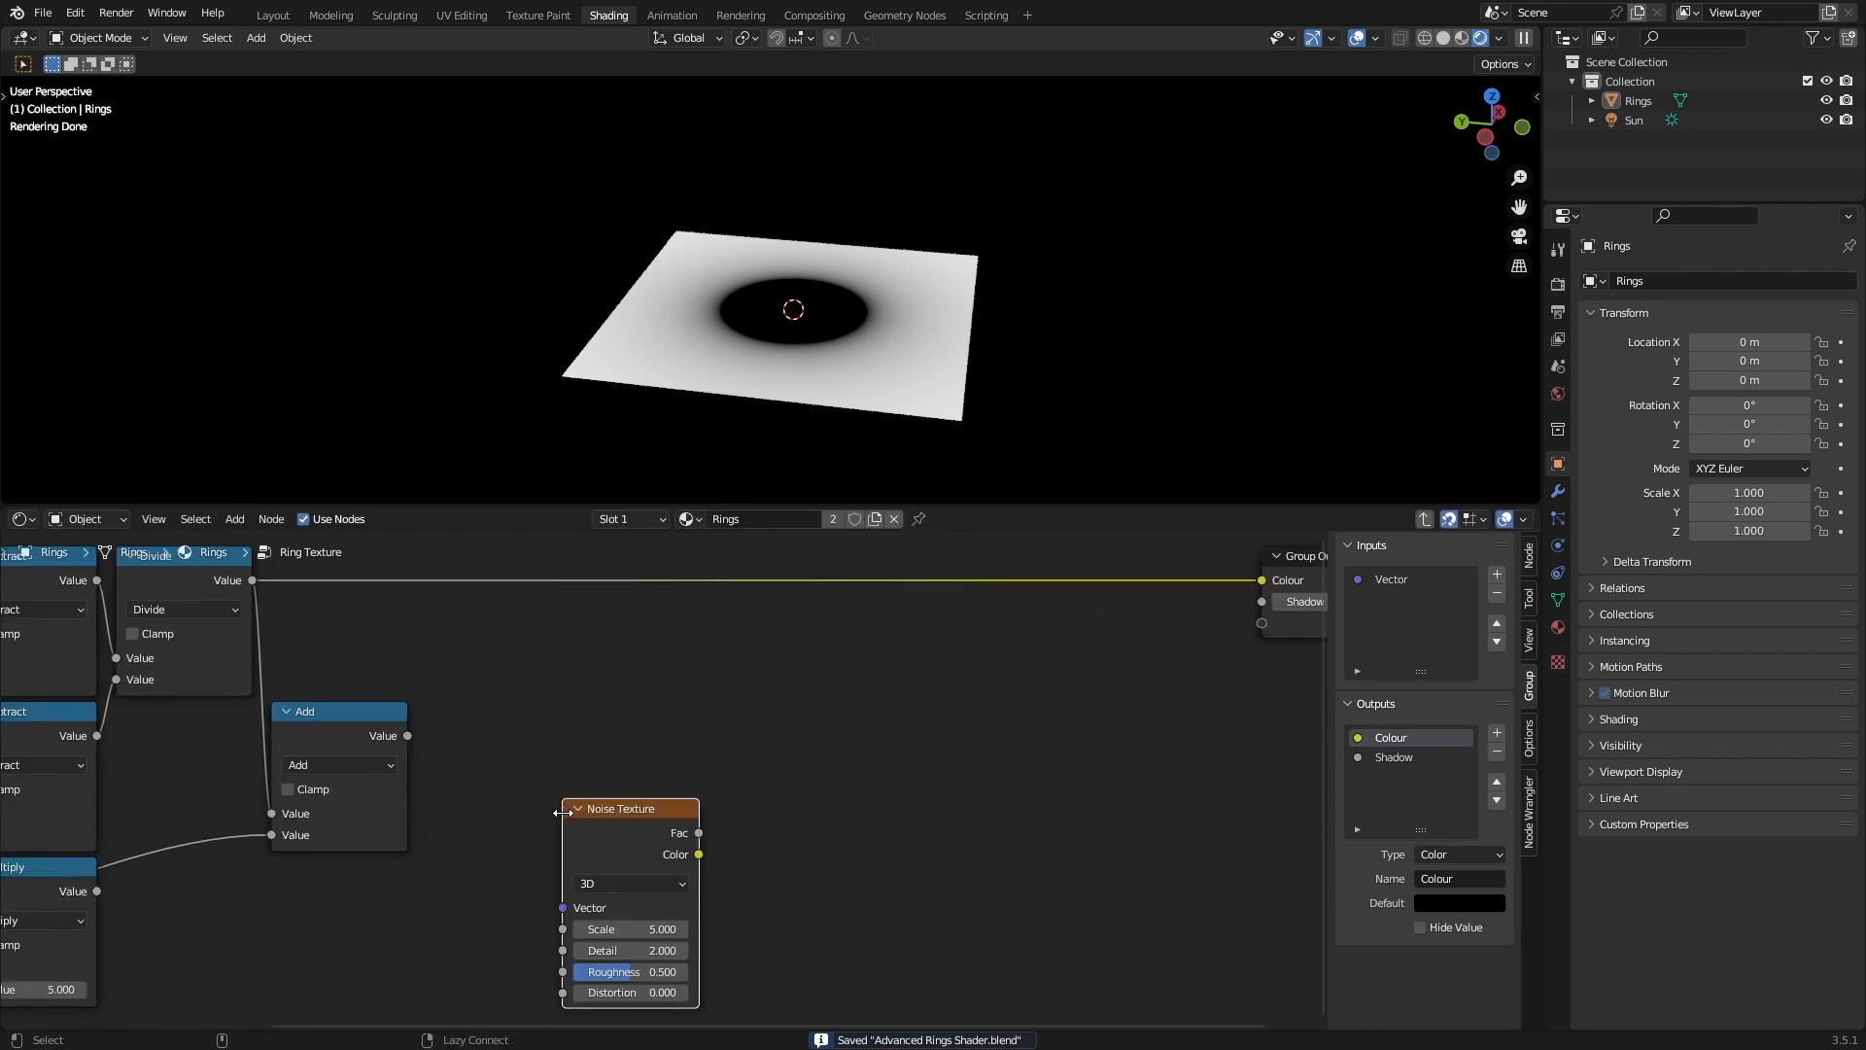
pyautogui.click(623, 809)
# Connect the Add node's output to the Noise Texture's Vector and the Noise Texture's Fac to the Group Output's Colour.
pyautogui.moveTo(409, 736); pyautogui.dragTo(564, 906)
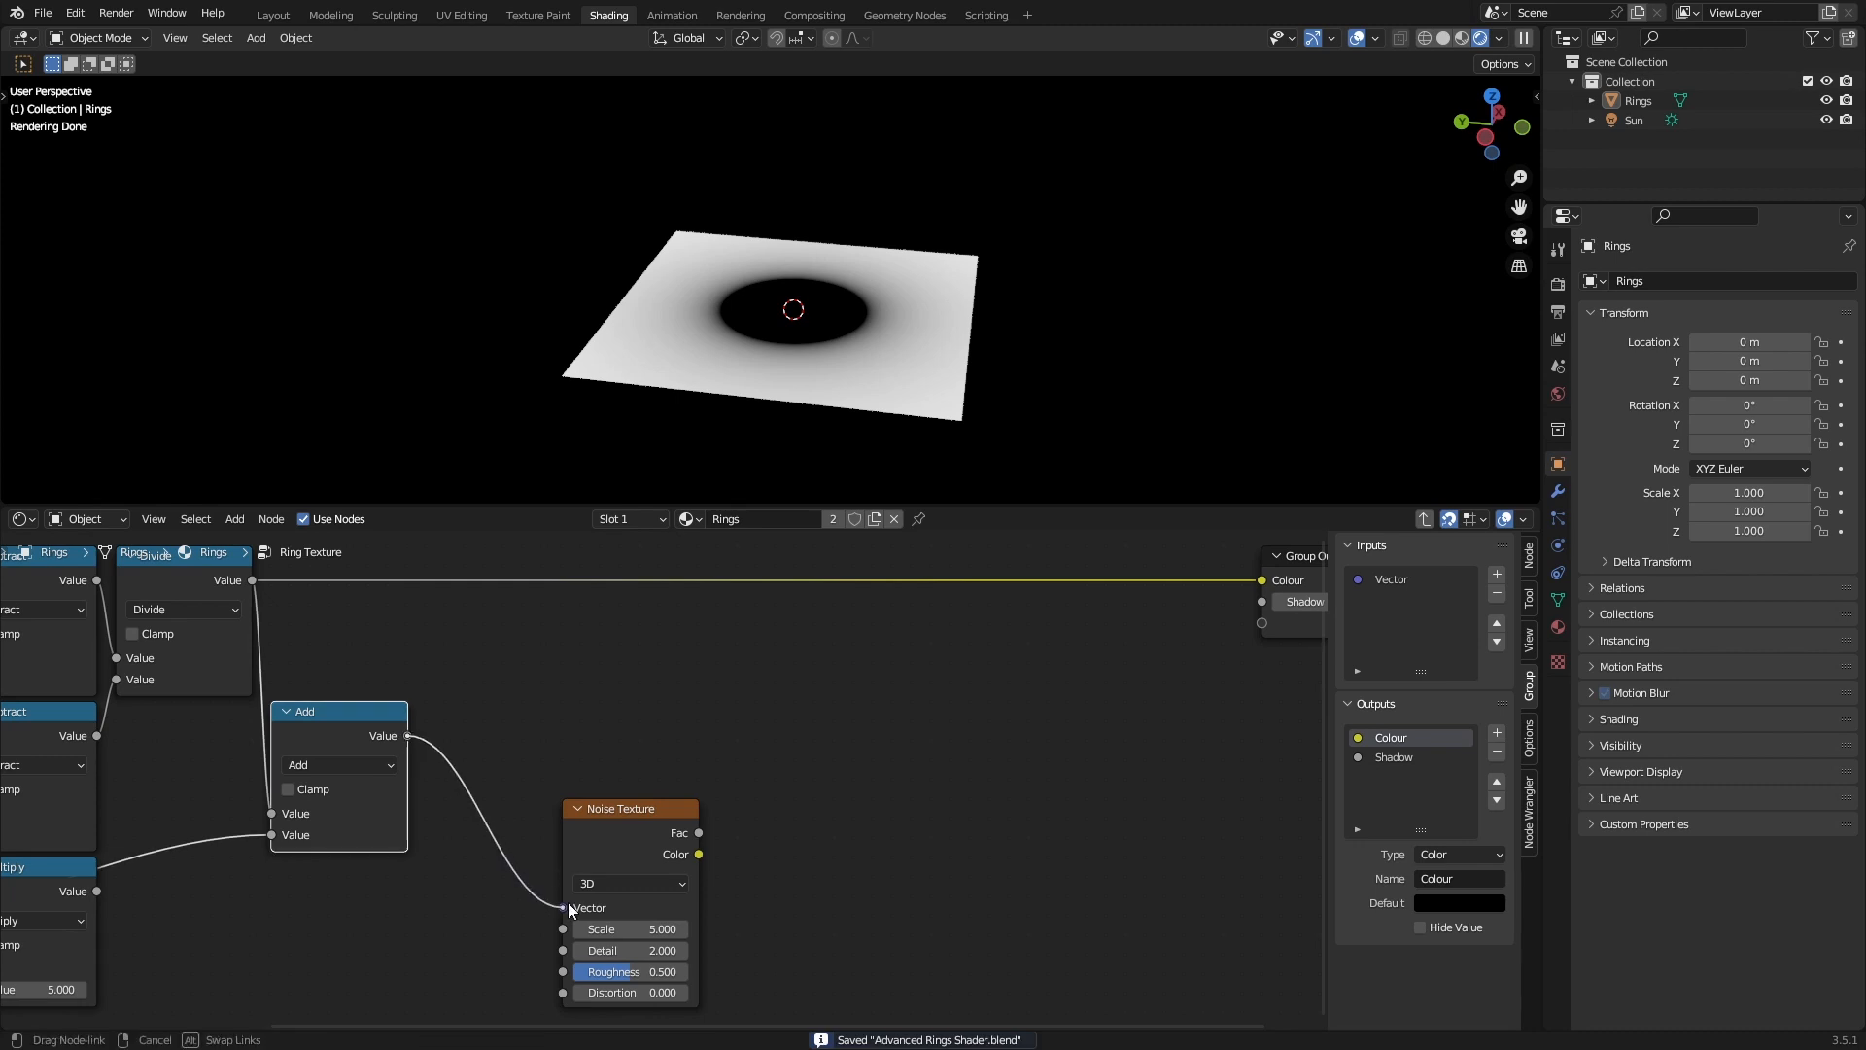
pyautogui.scroll(-1, 636, 855)
pyautogui.moveTo(692, 825); pyautogui.dragTo(1180, 609)
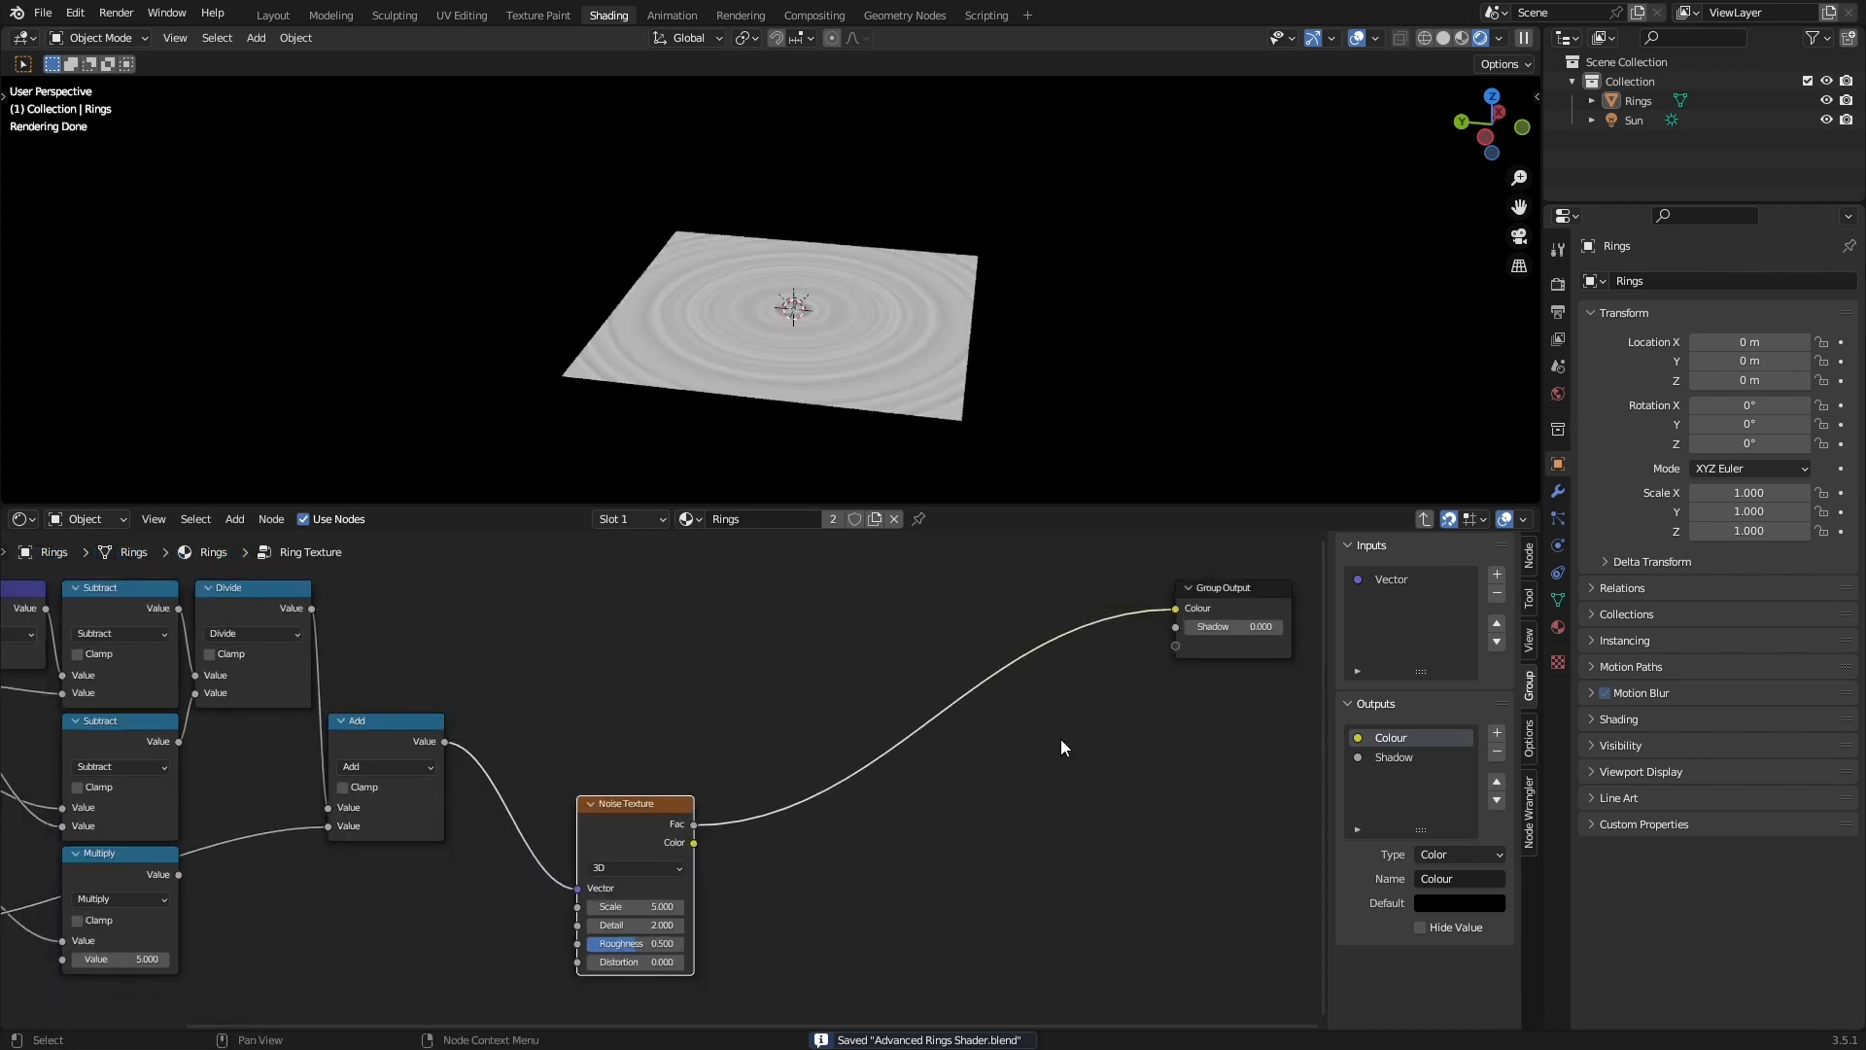
# Lower the Noise Texture node, duplicate it twice and stack both copies above the original.
pyautogui.moveTo(637, 824); pyautogui.dragTo(571, 873)
pyautogui.hotkey('shift', 'd')
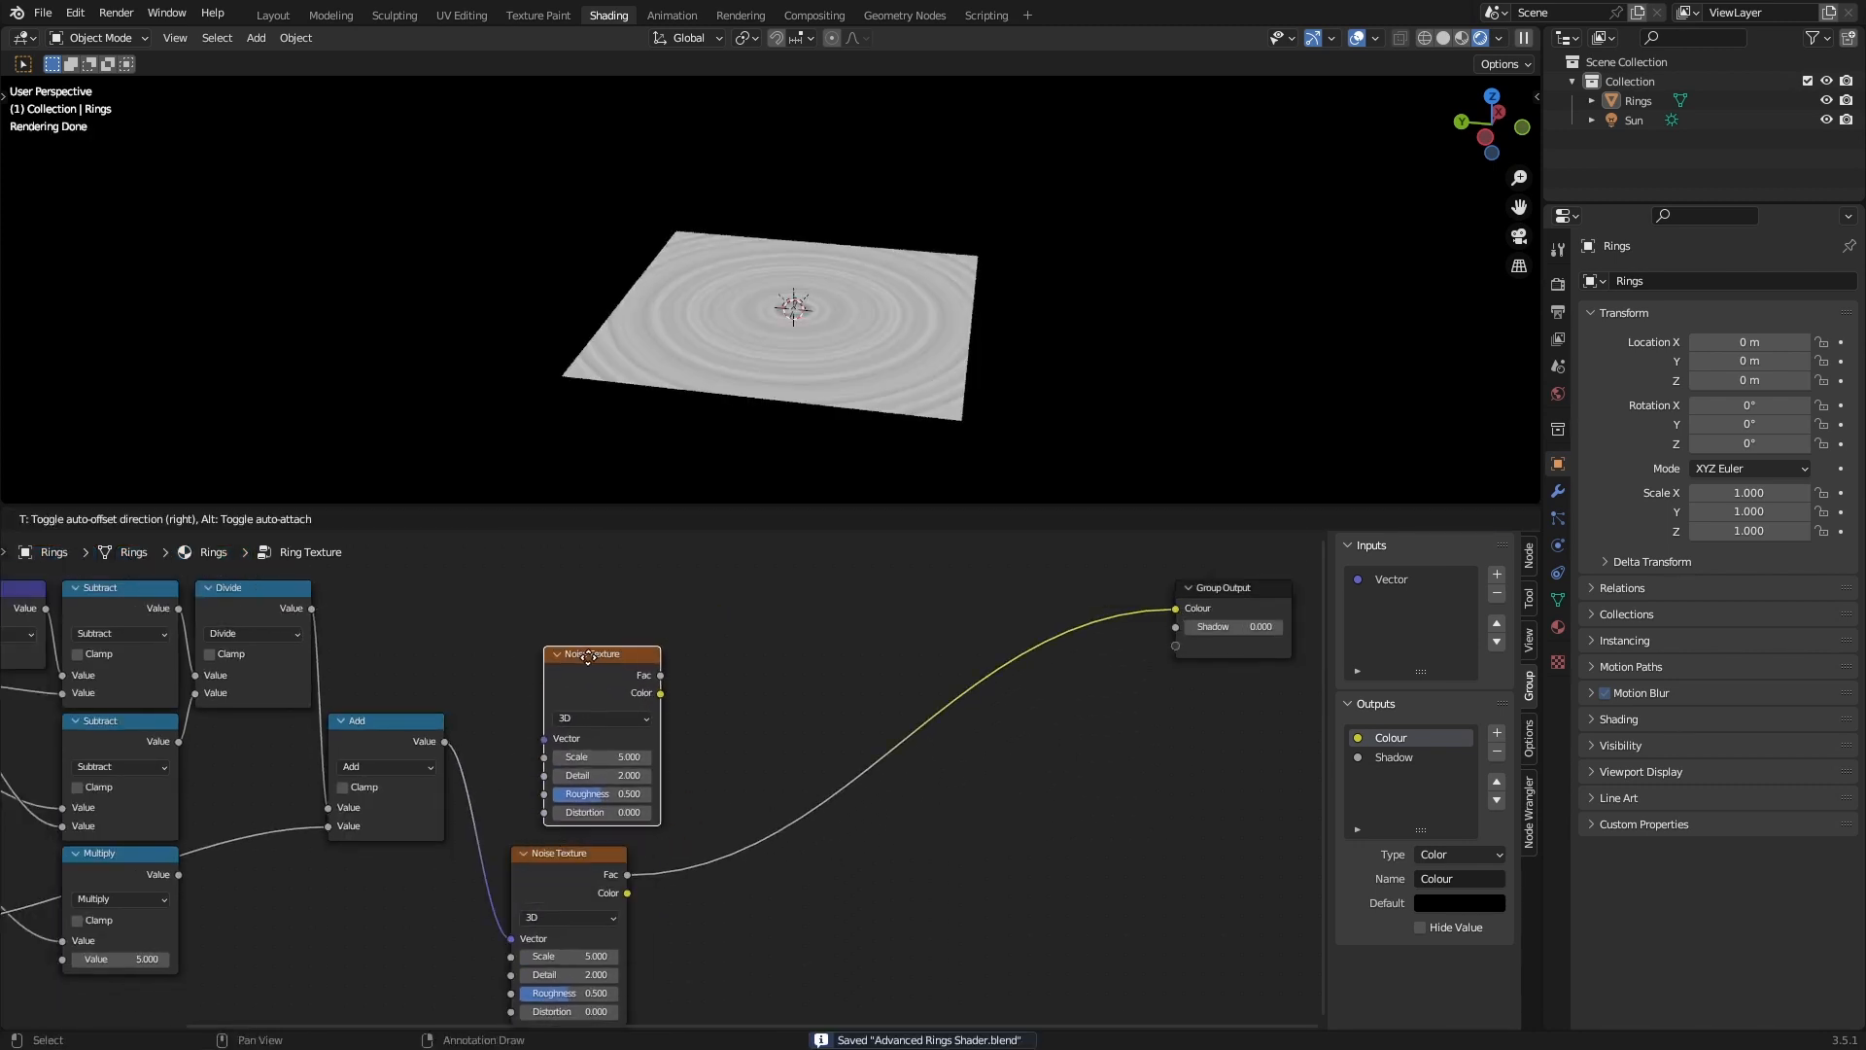
pyautogui.click(585, 673)
pyautogui.moveTo(585, 673); pyautogui.dragTo(602, 839, button='middle')
pyautogui.hotkey('shift', 'd')
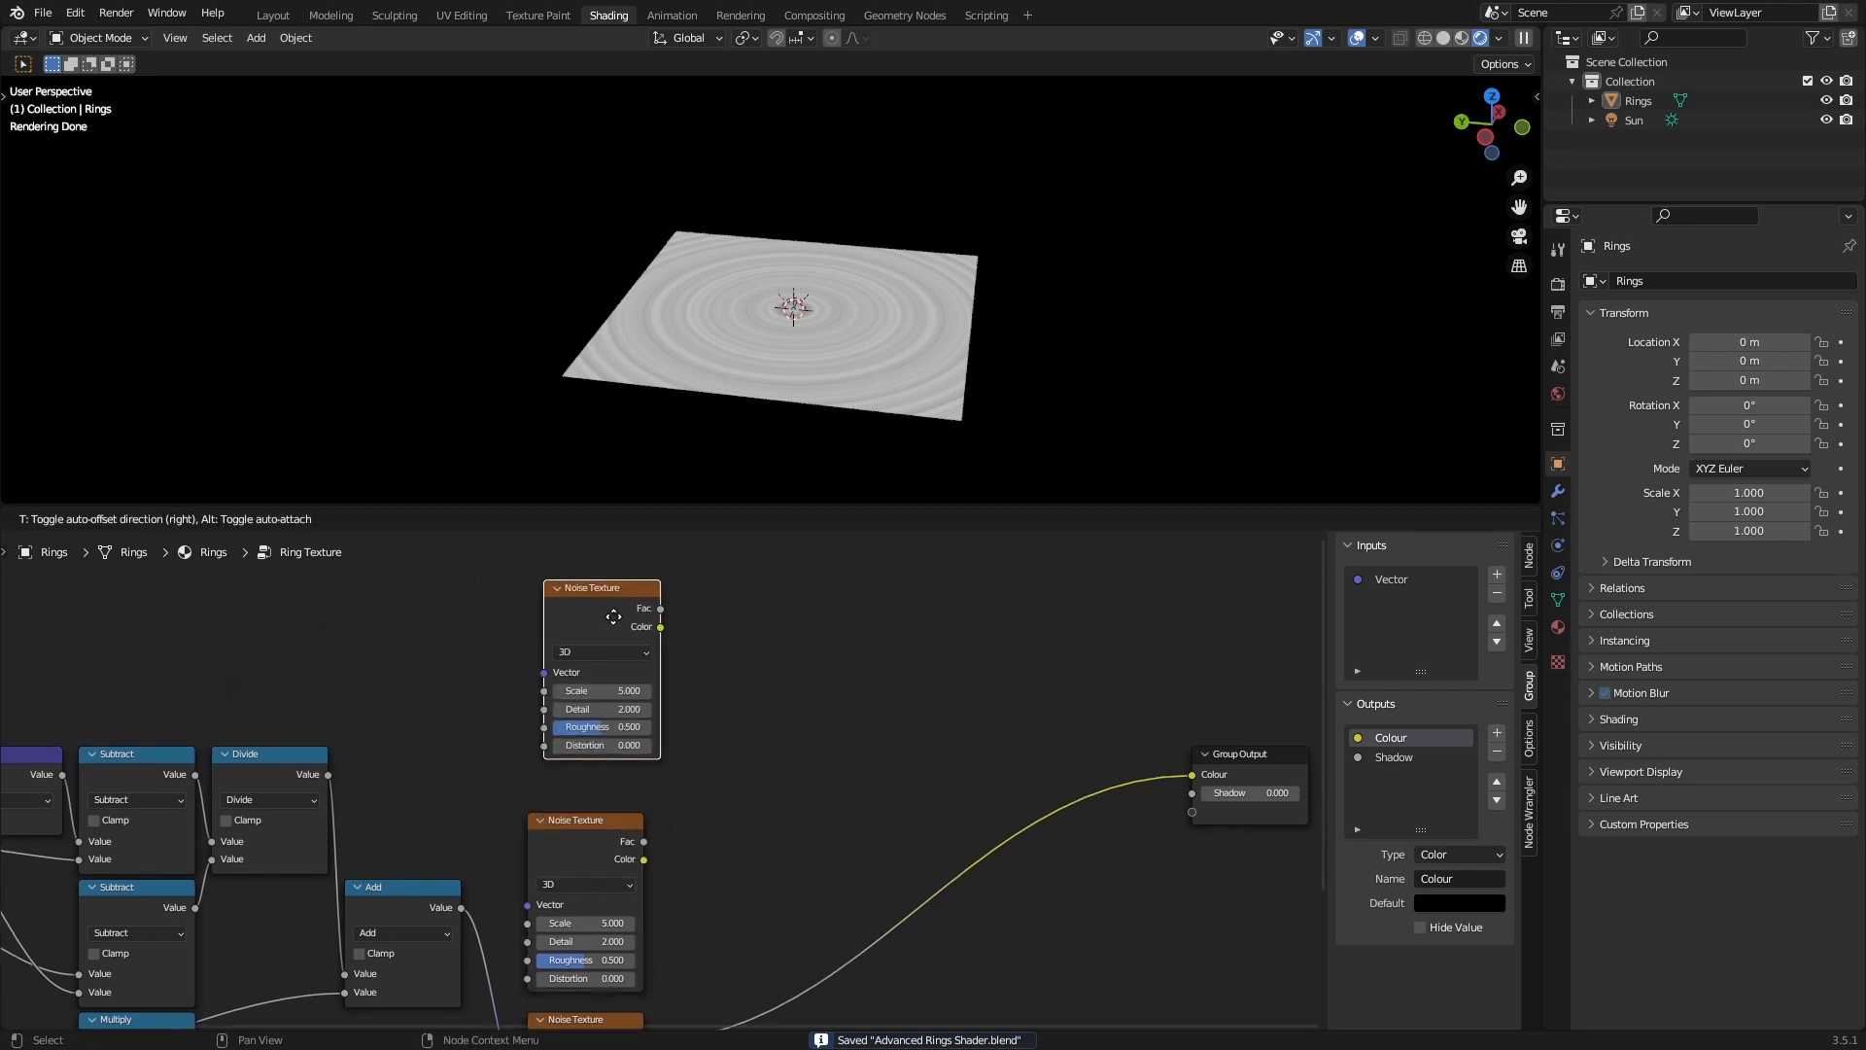
pyautogui.click(628, 661)
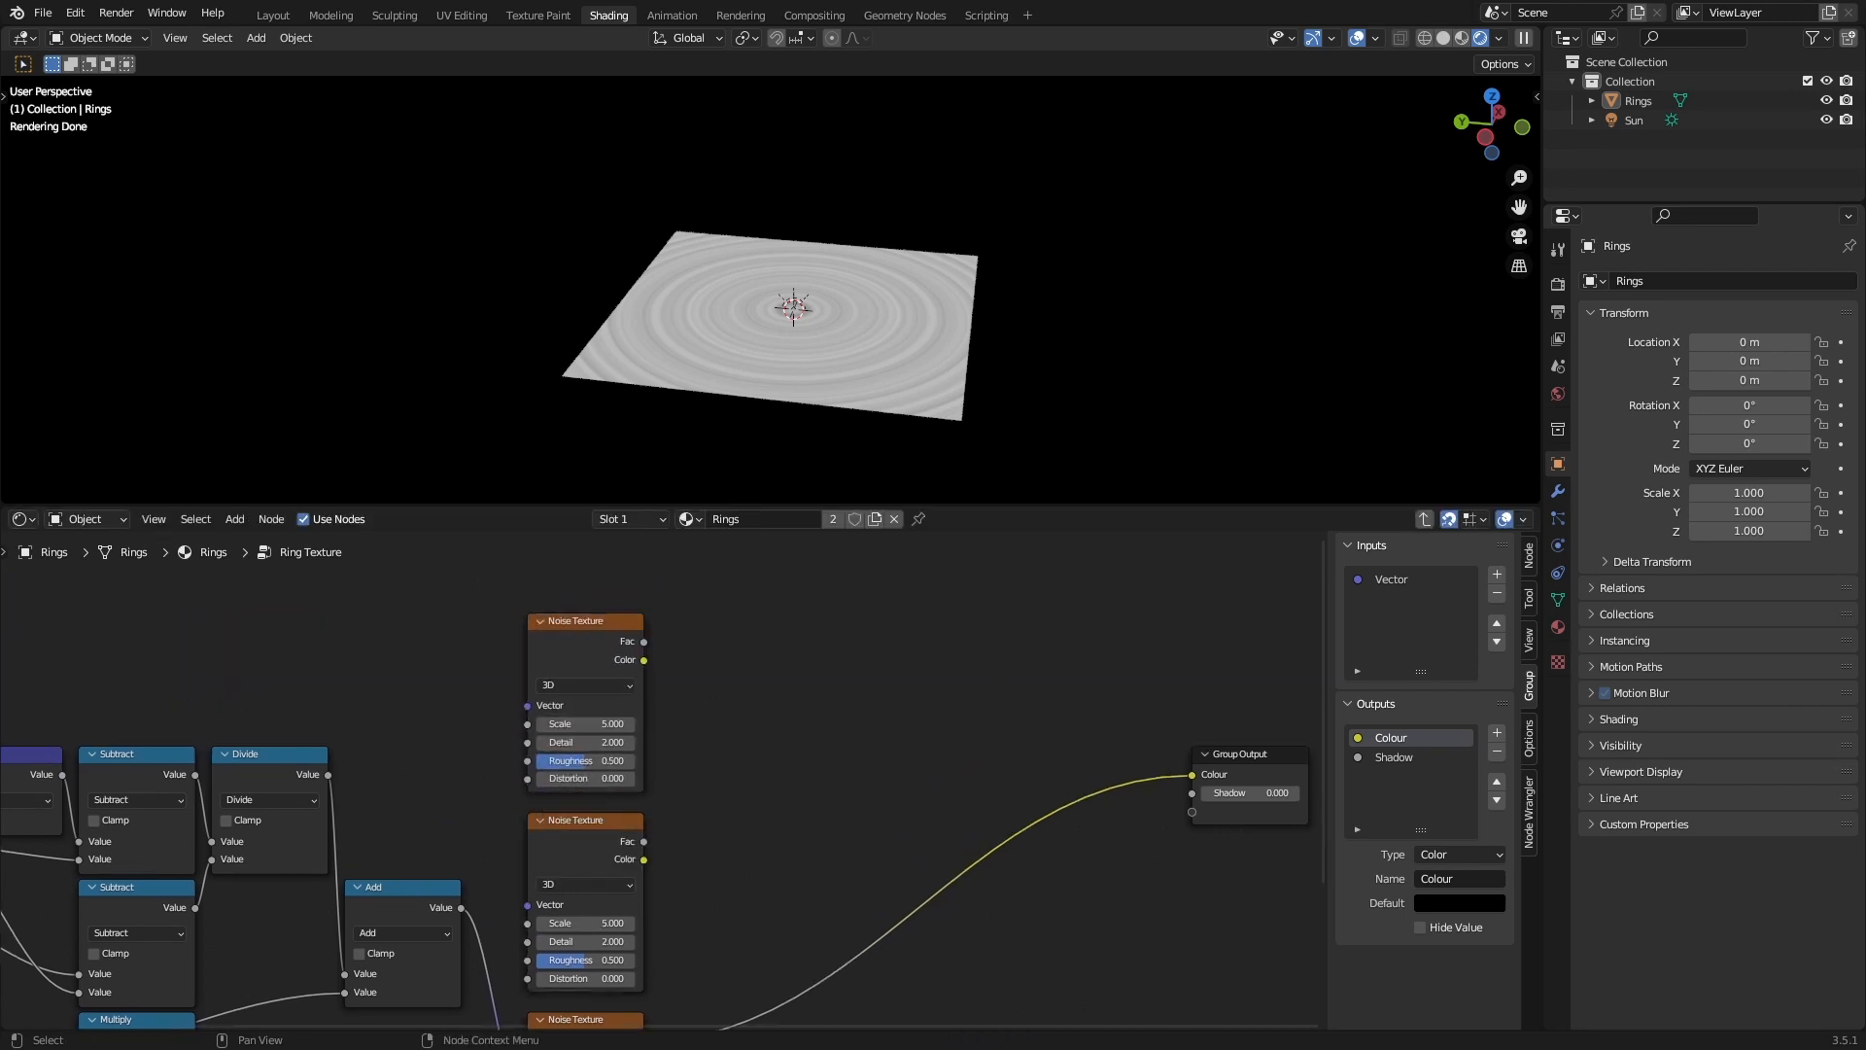
# Set the uppermost Noise Texture's Detail to 7.5 and Roughness to 0.775, and save the file.
pyautogui.click(590, 742)
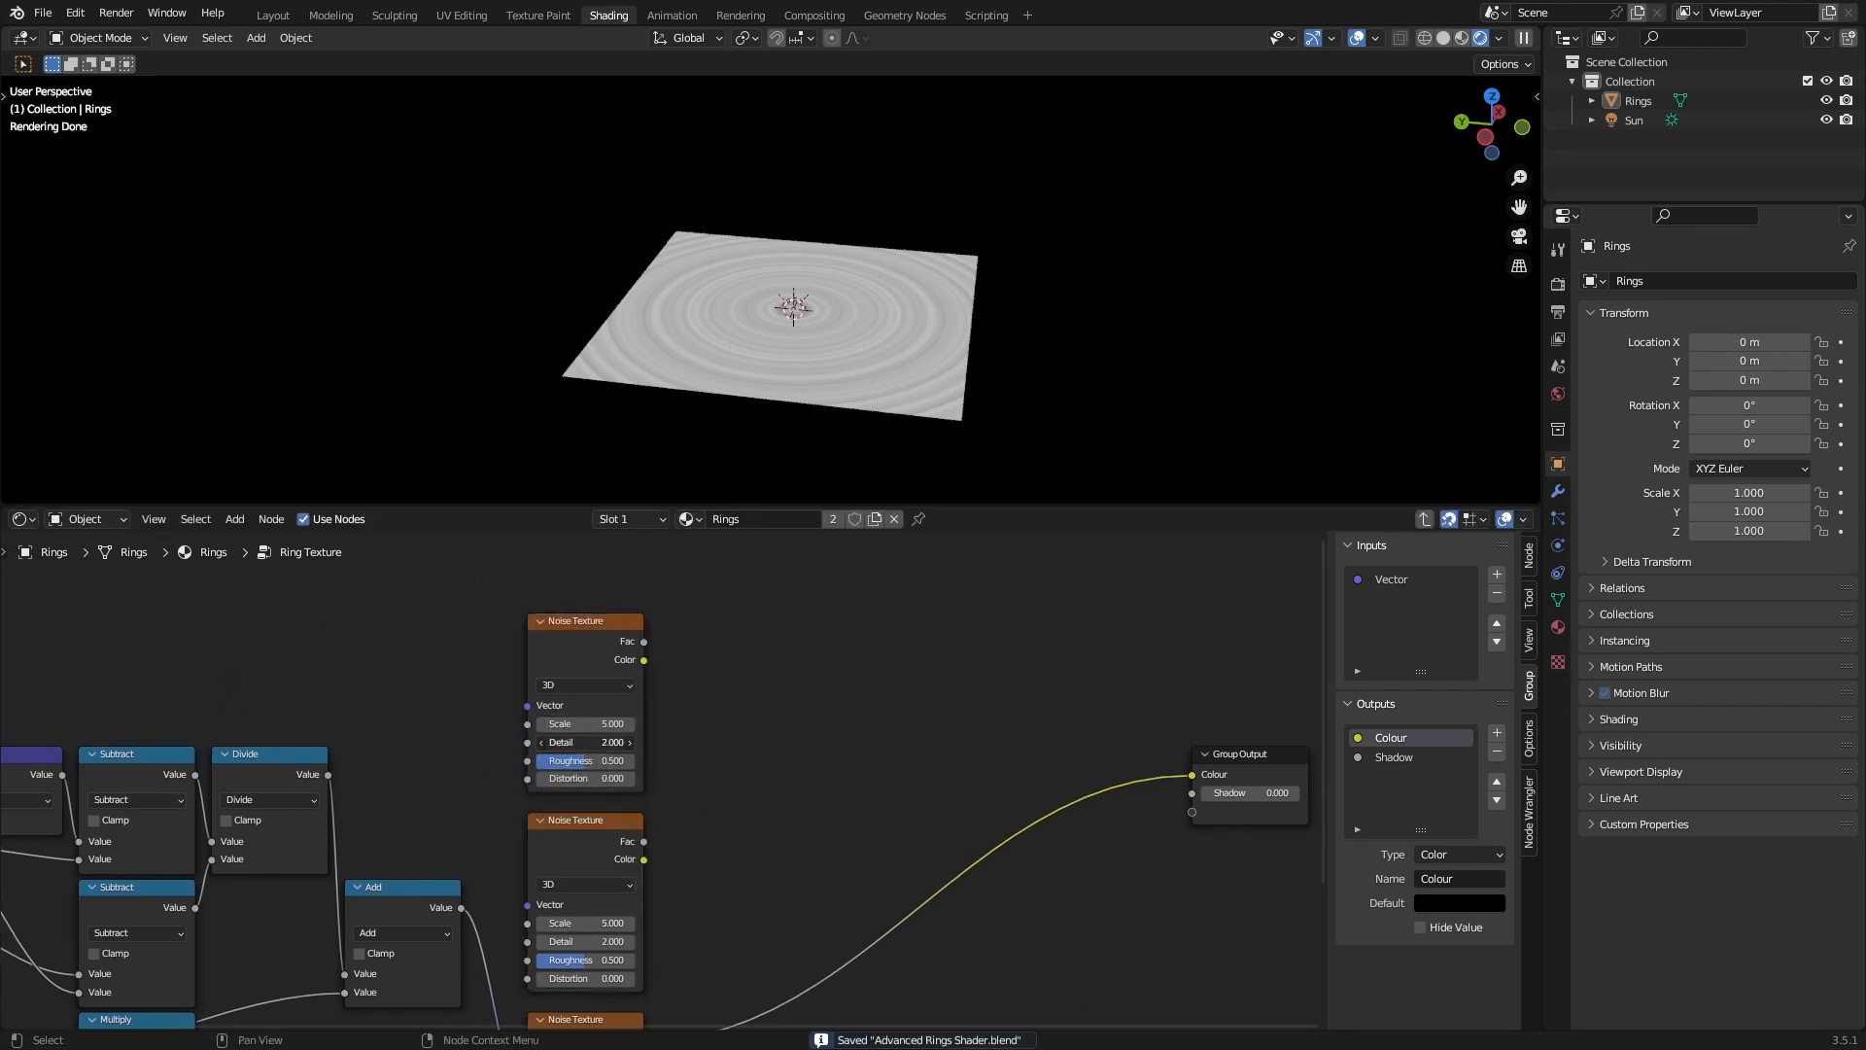
pyautogui.write('7.5')
pyautogui.press('Return')
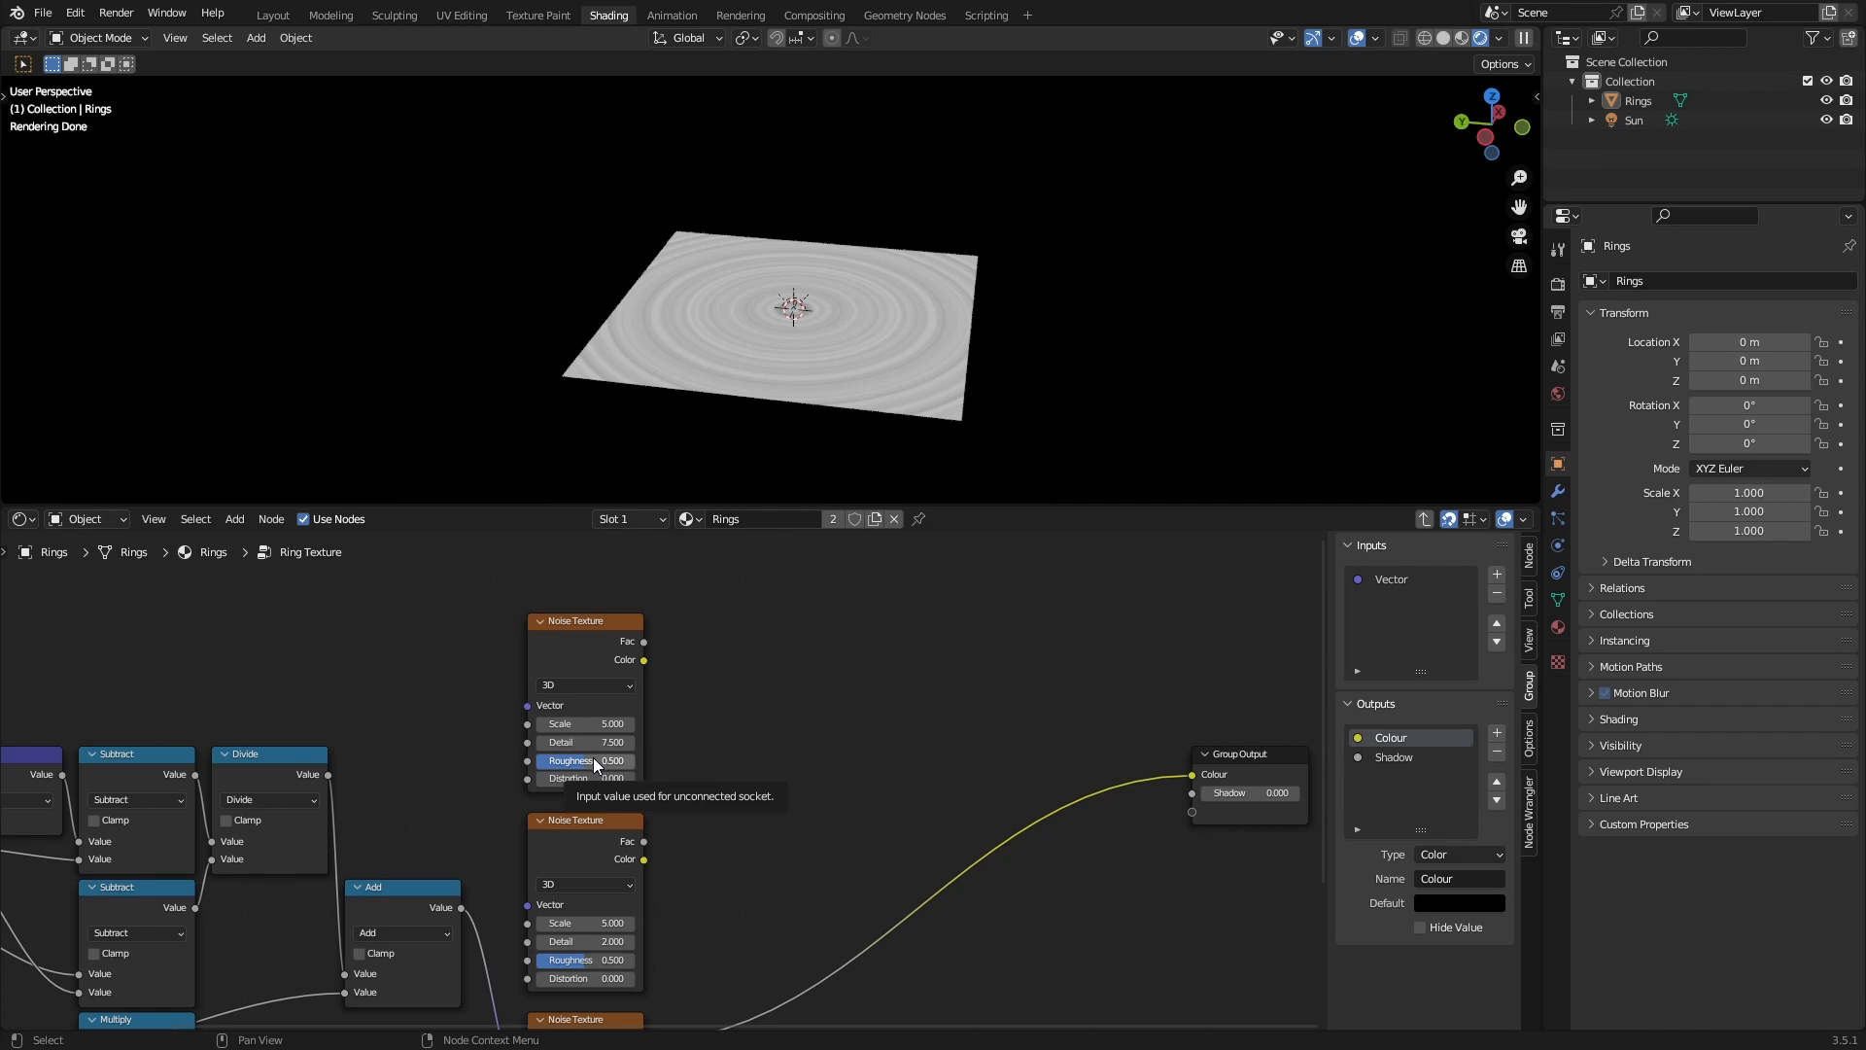
pyautogui.click(597, 759)
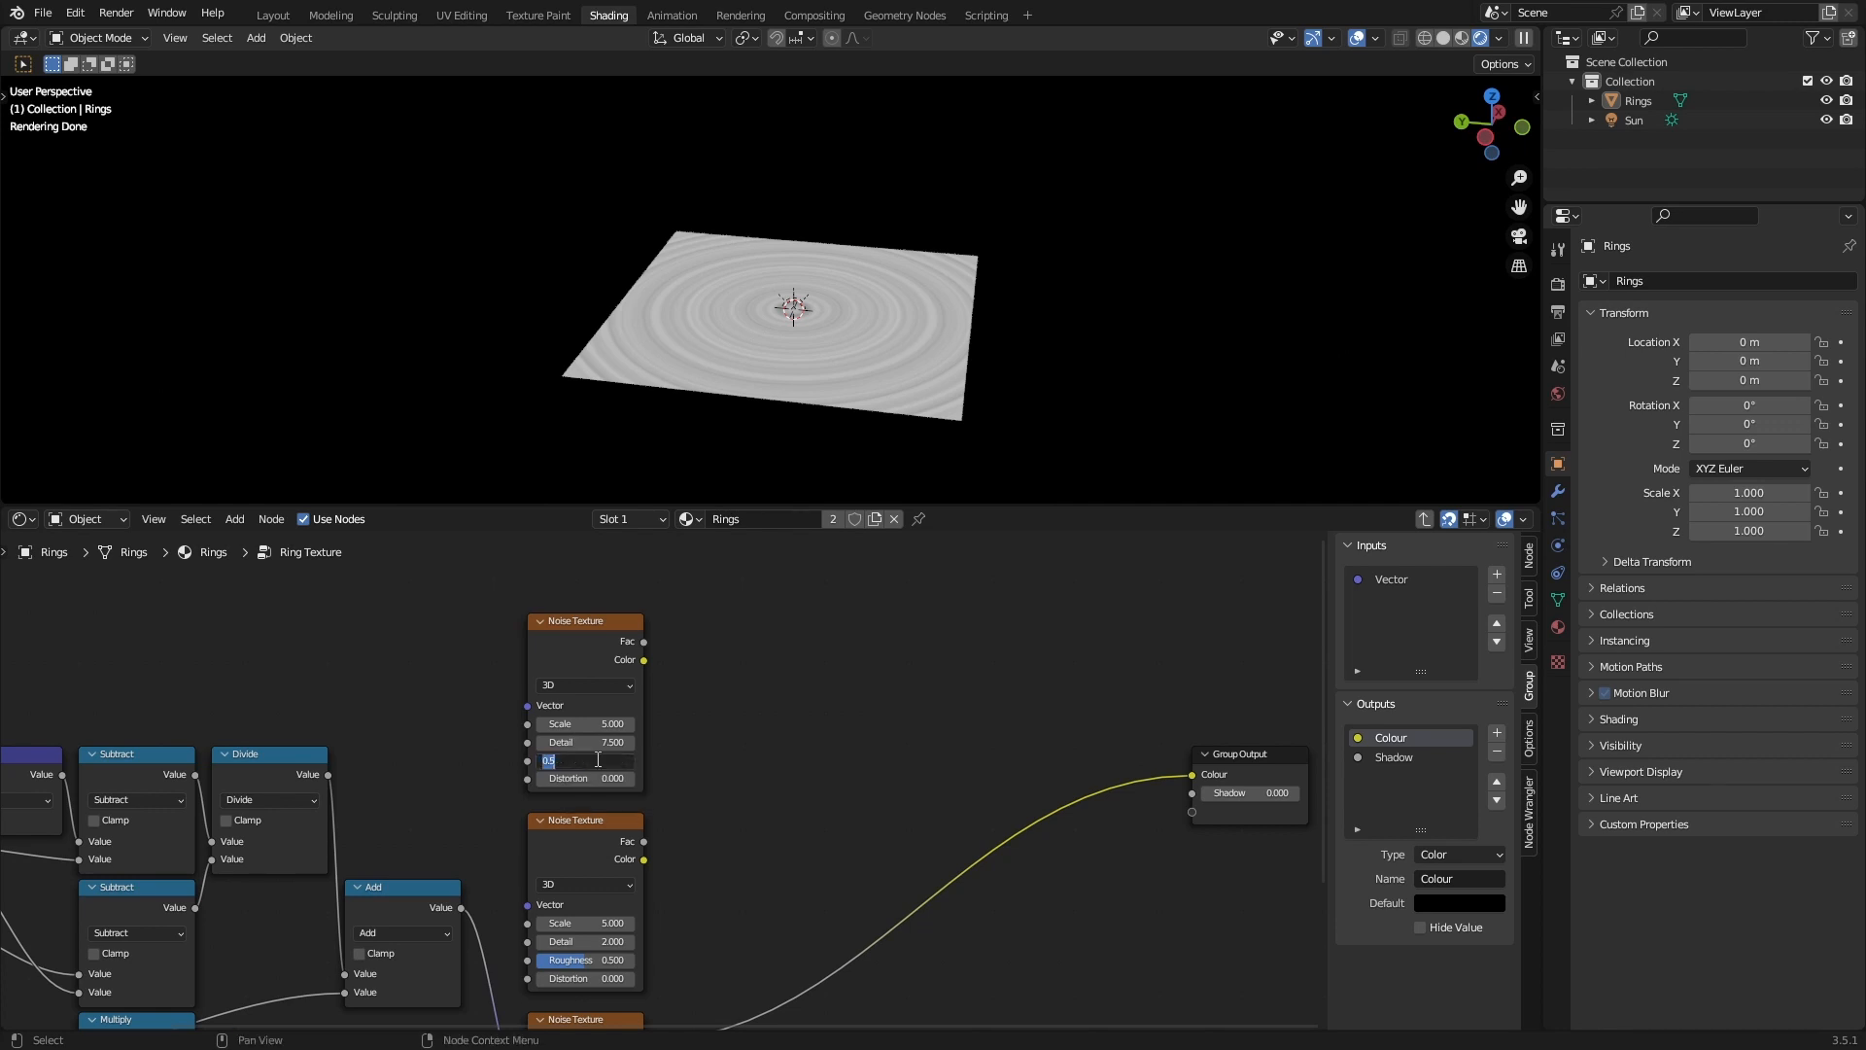
pyautogui.press('BackSpace')
pyautogui.hotkey('ctrl', 's')
# Set the middle Noise Texture's Scale to 10, Detail to 7.5 and Roughness to 0.725, and save the file.
pyautogui.scroll(2, 778, 744)
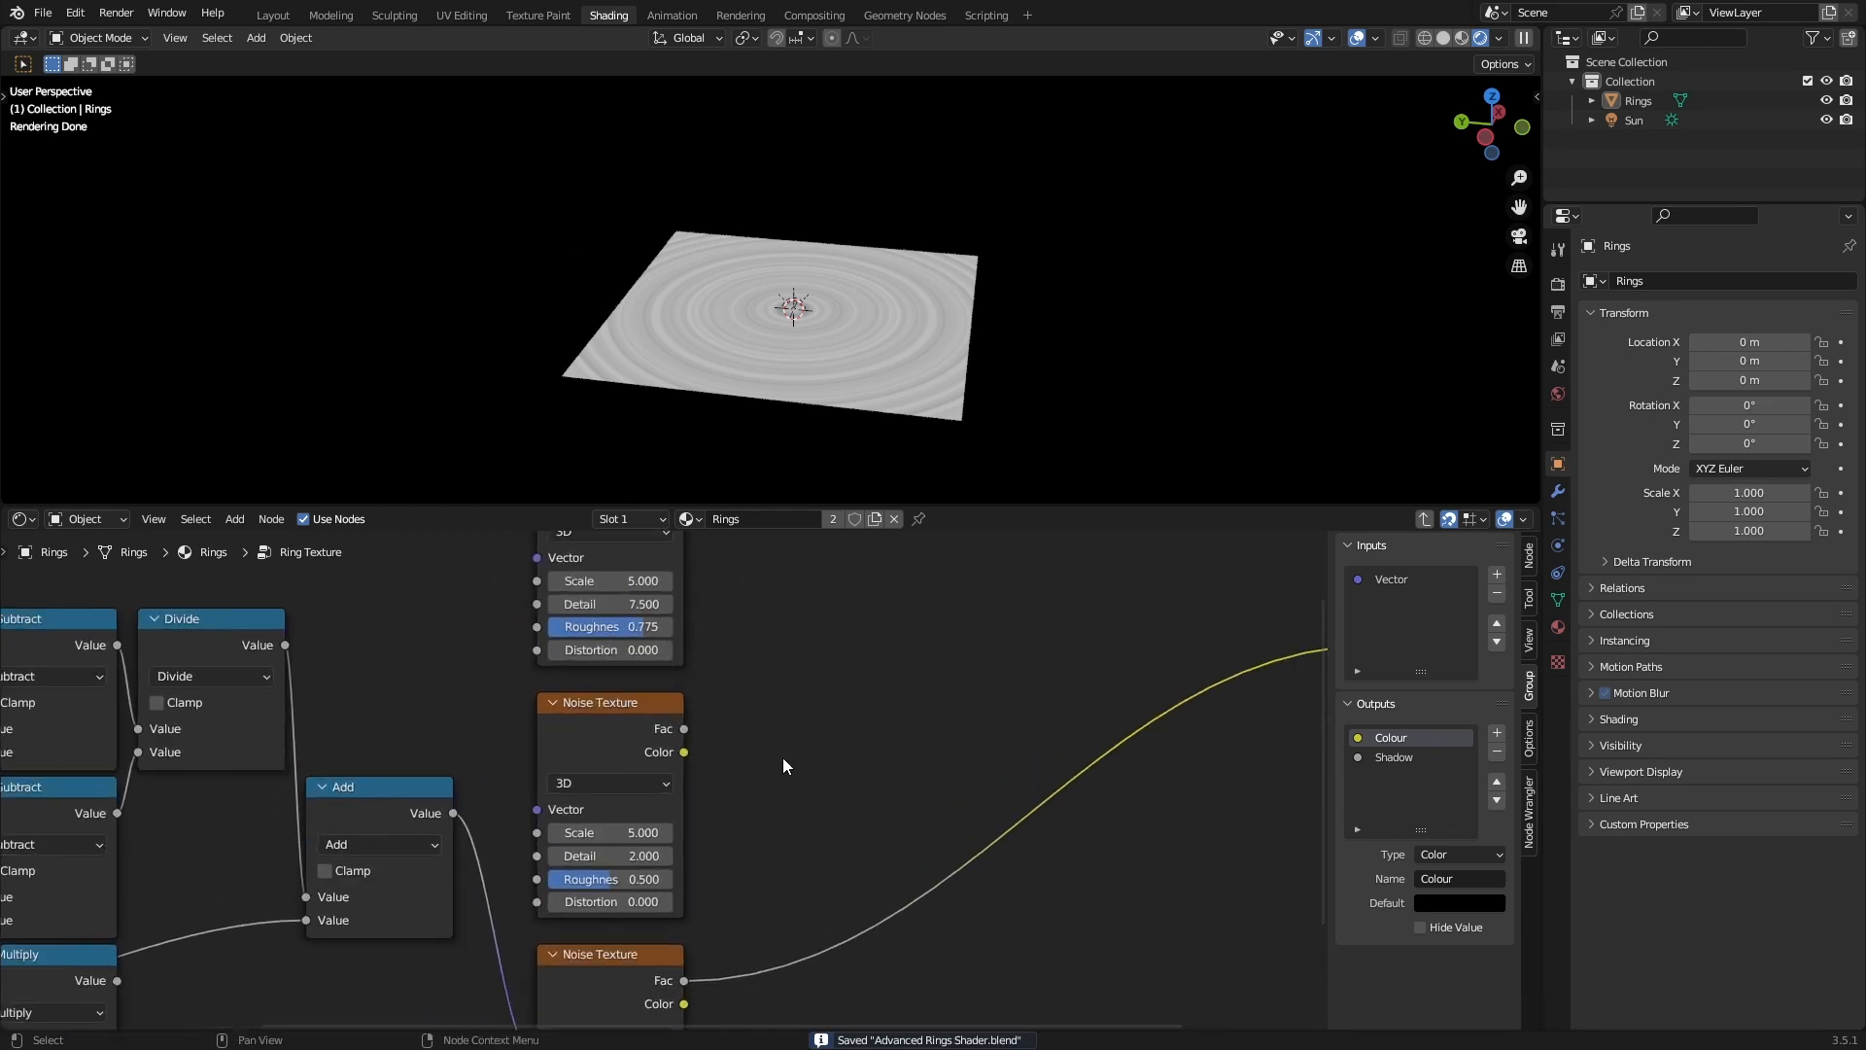
pyautogui.click(640, 832)
pyautogui.write('10')
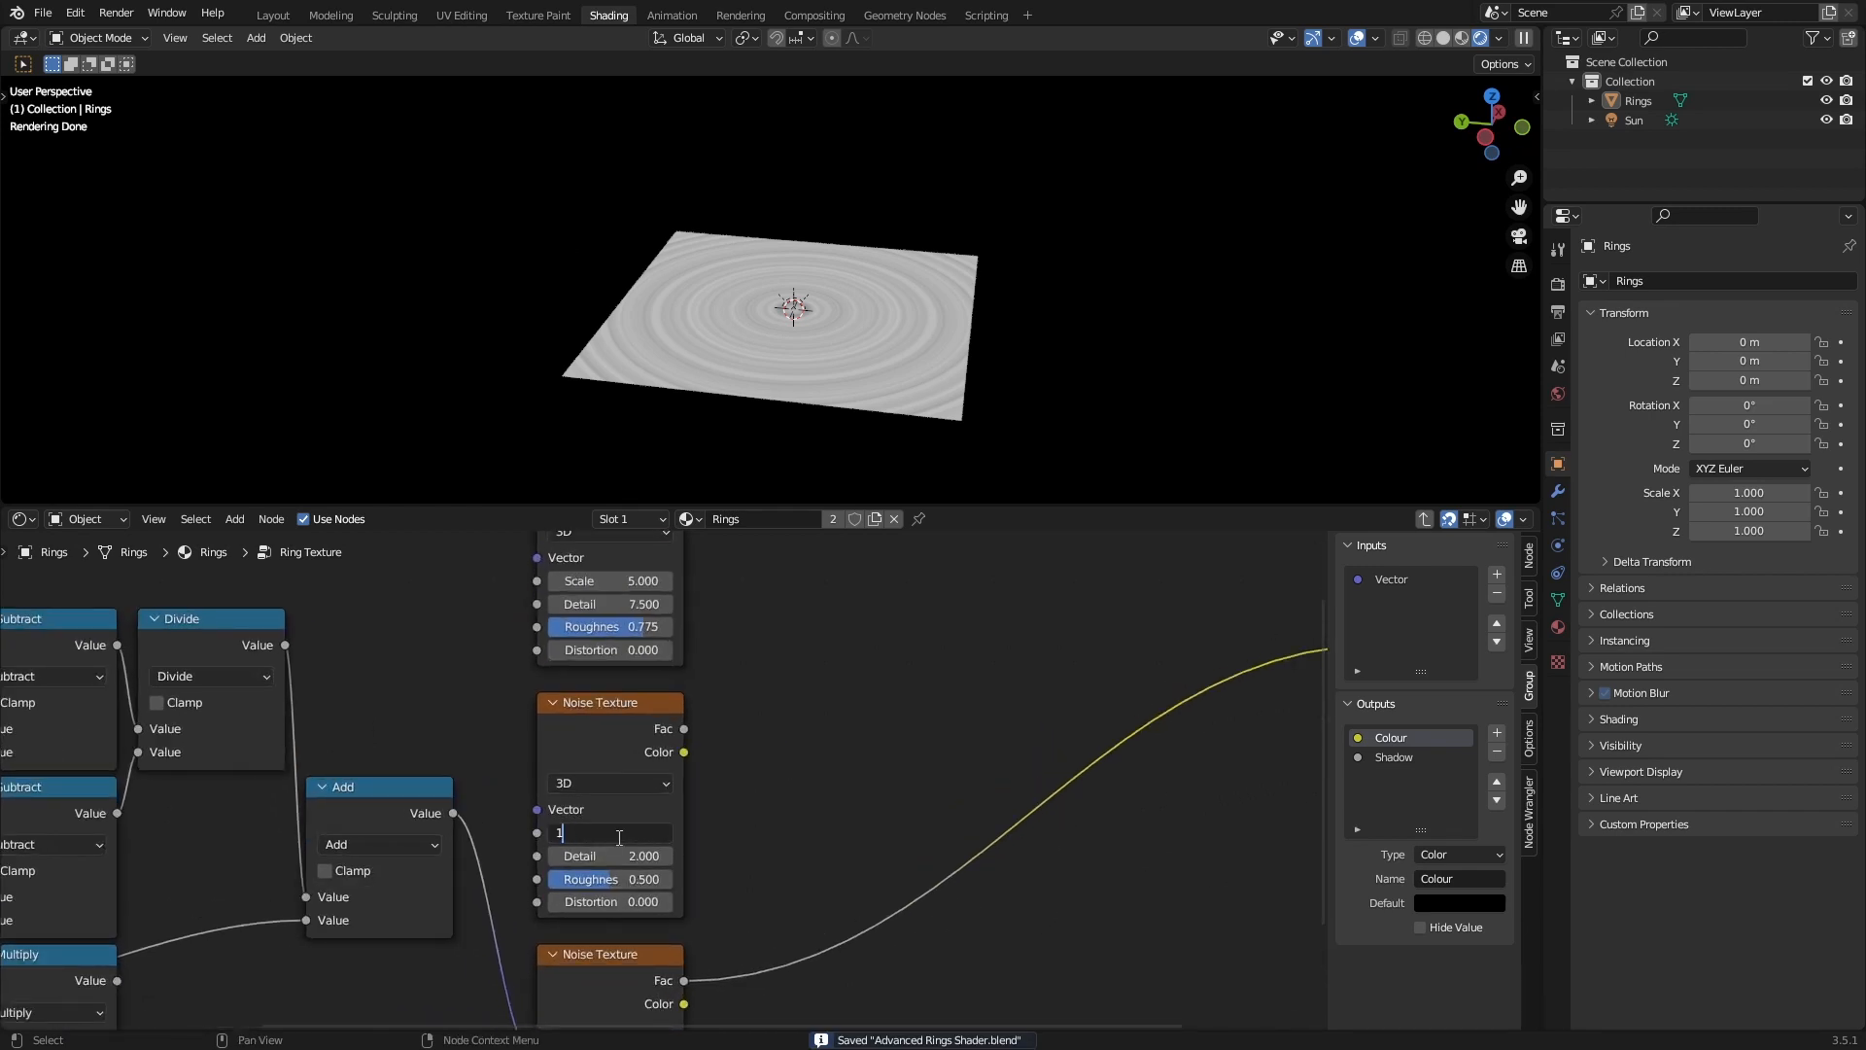
pyautogui.press('Return')
pyautogui.click(624, 860)
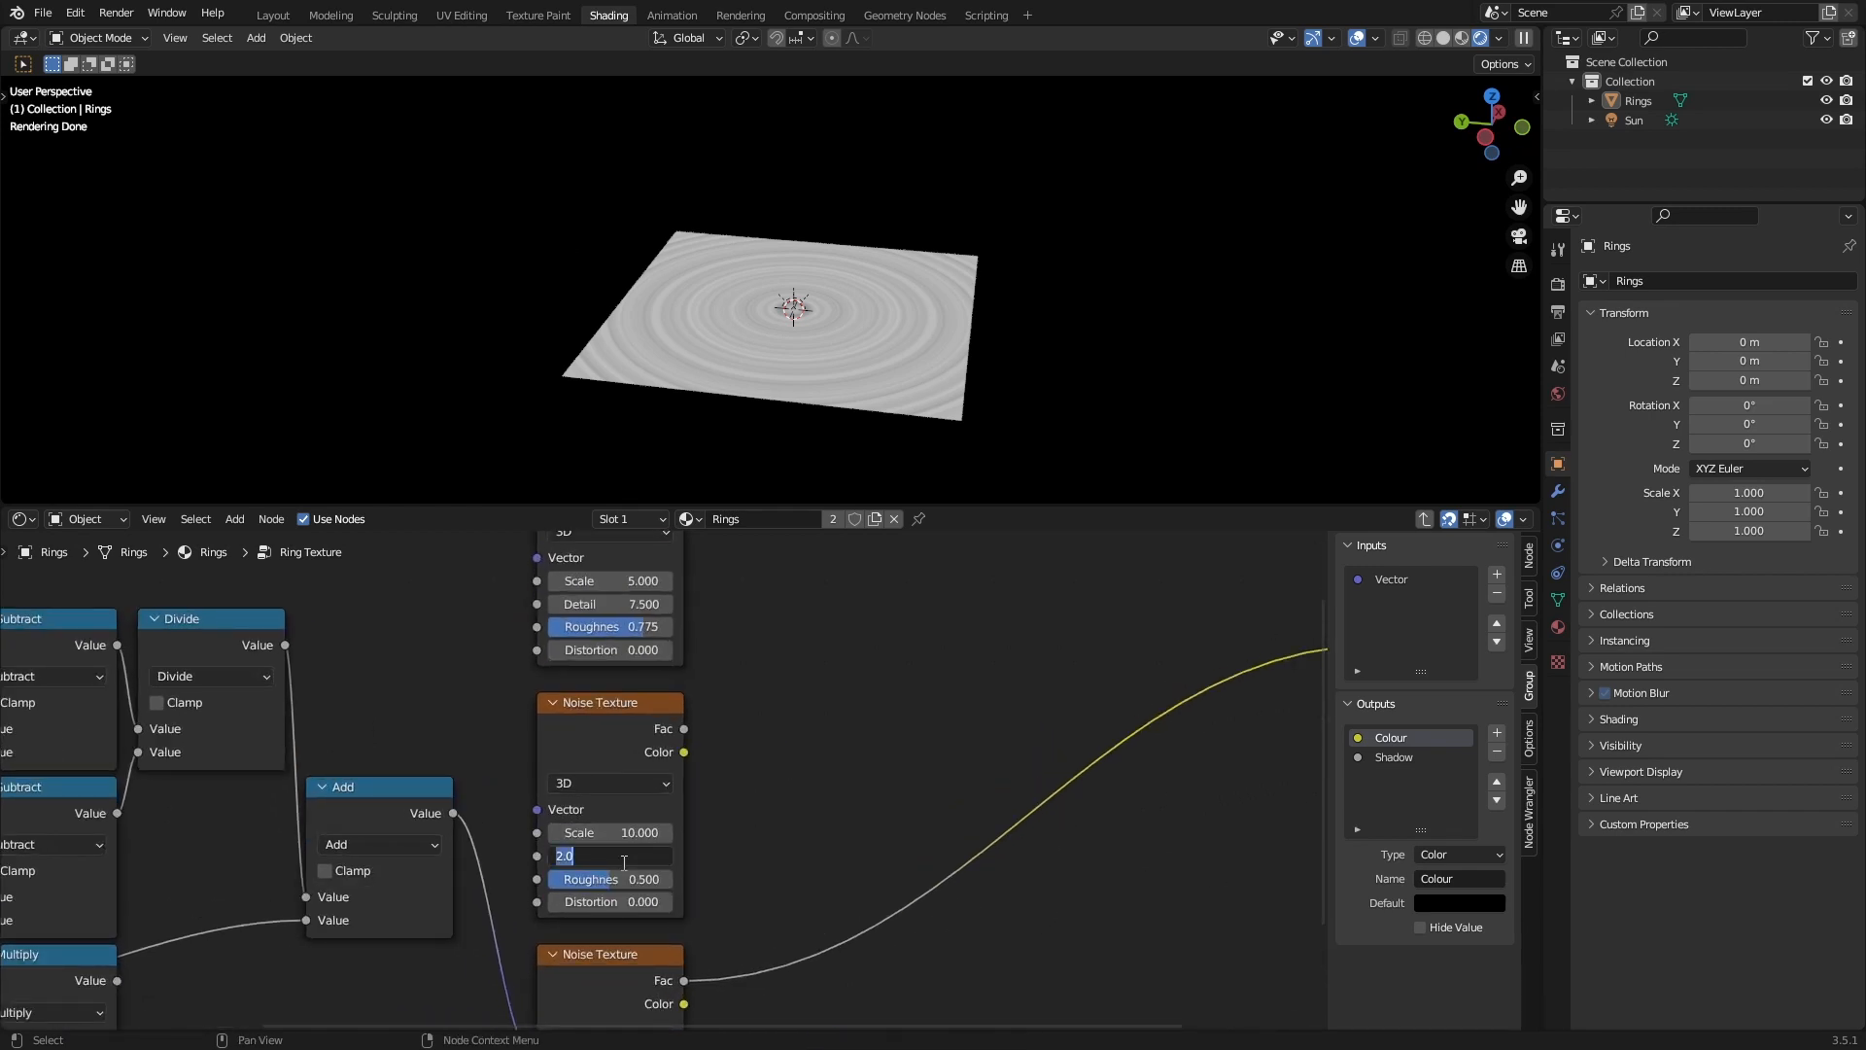
pyautogui.write('7.5')
pyautogui.press('Return')
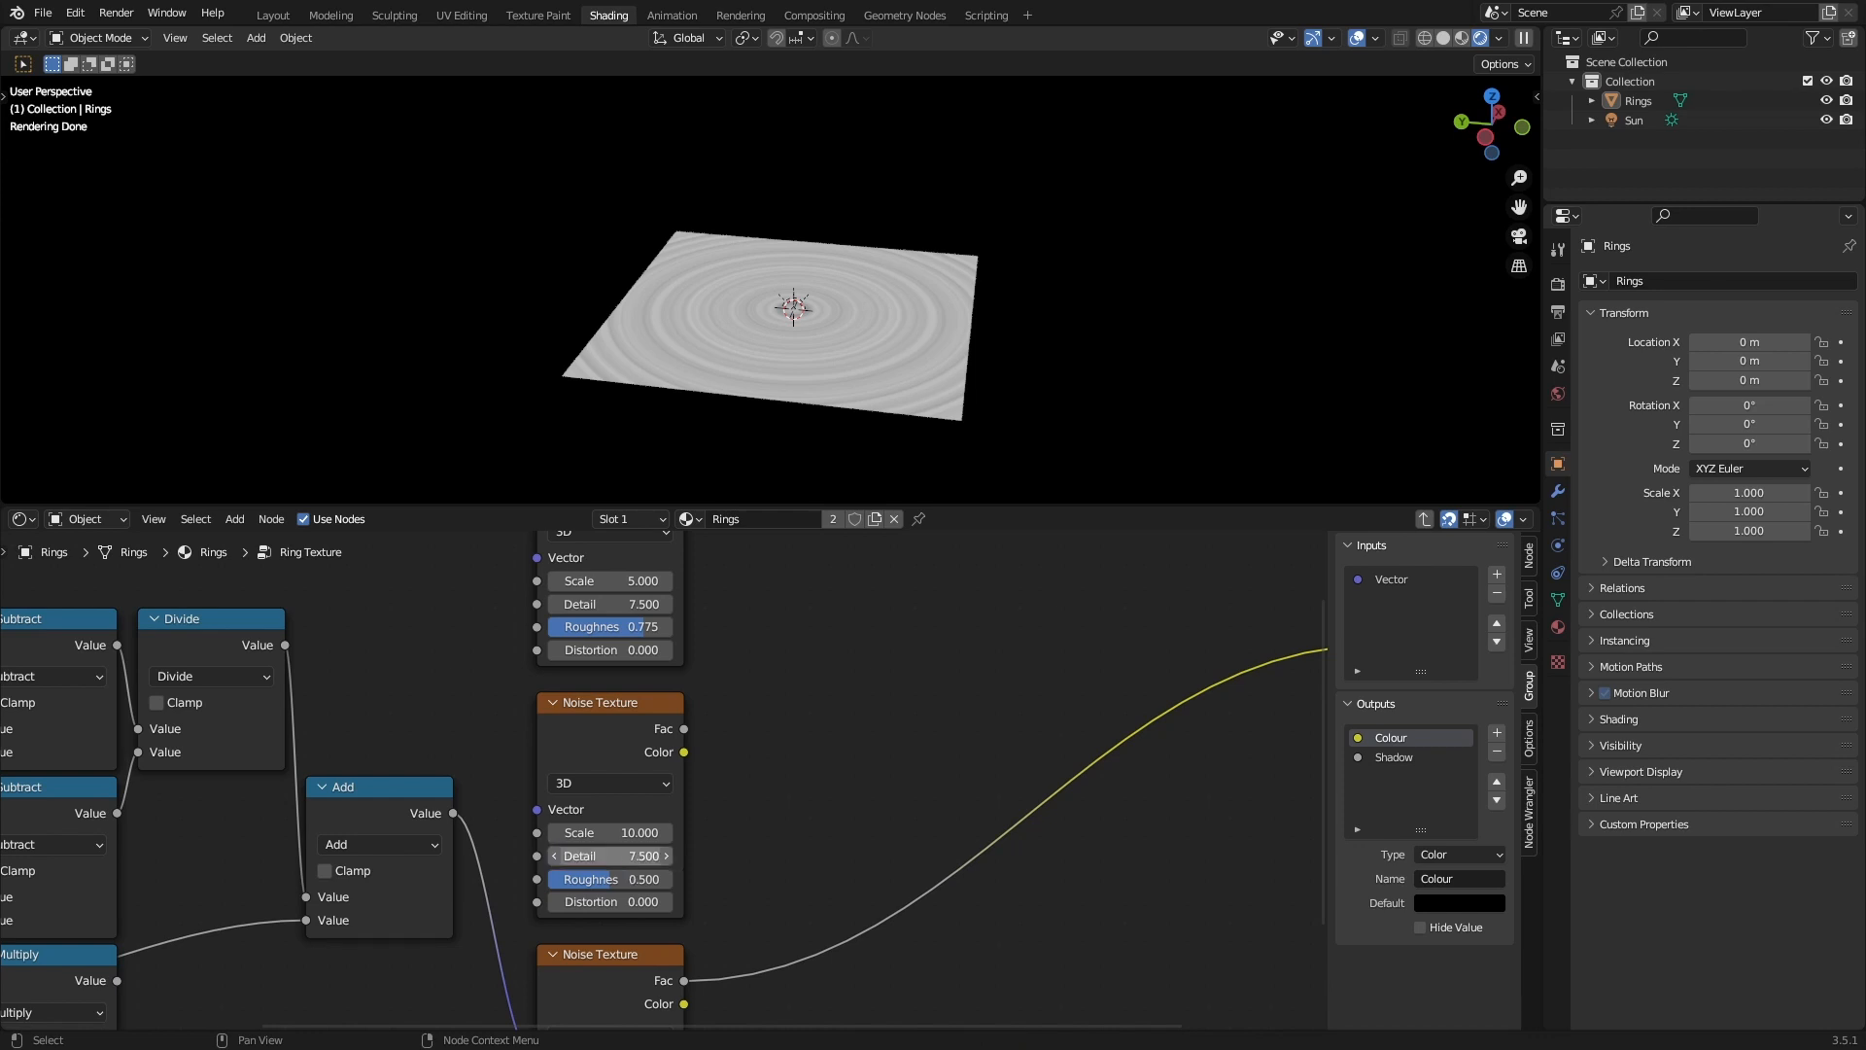
pyautogui.click(633, 880)
pyautogui.press('BackSpace')
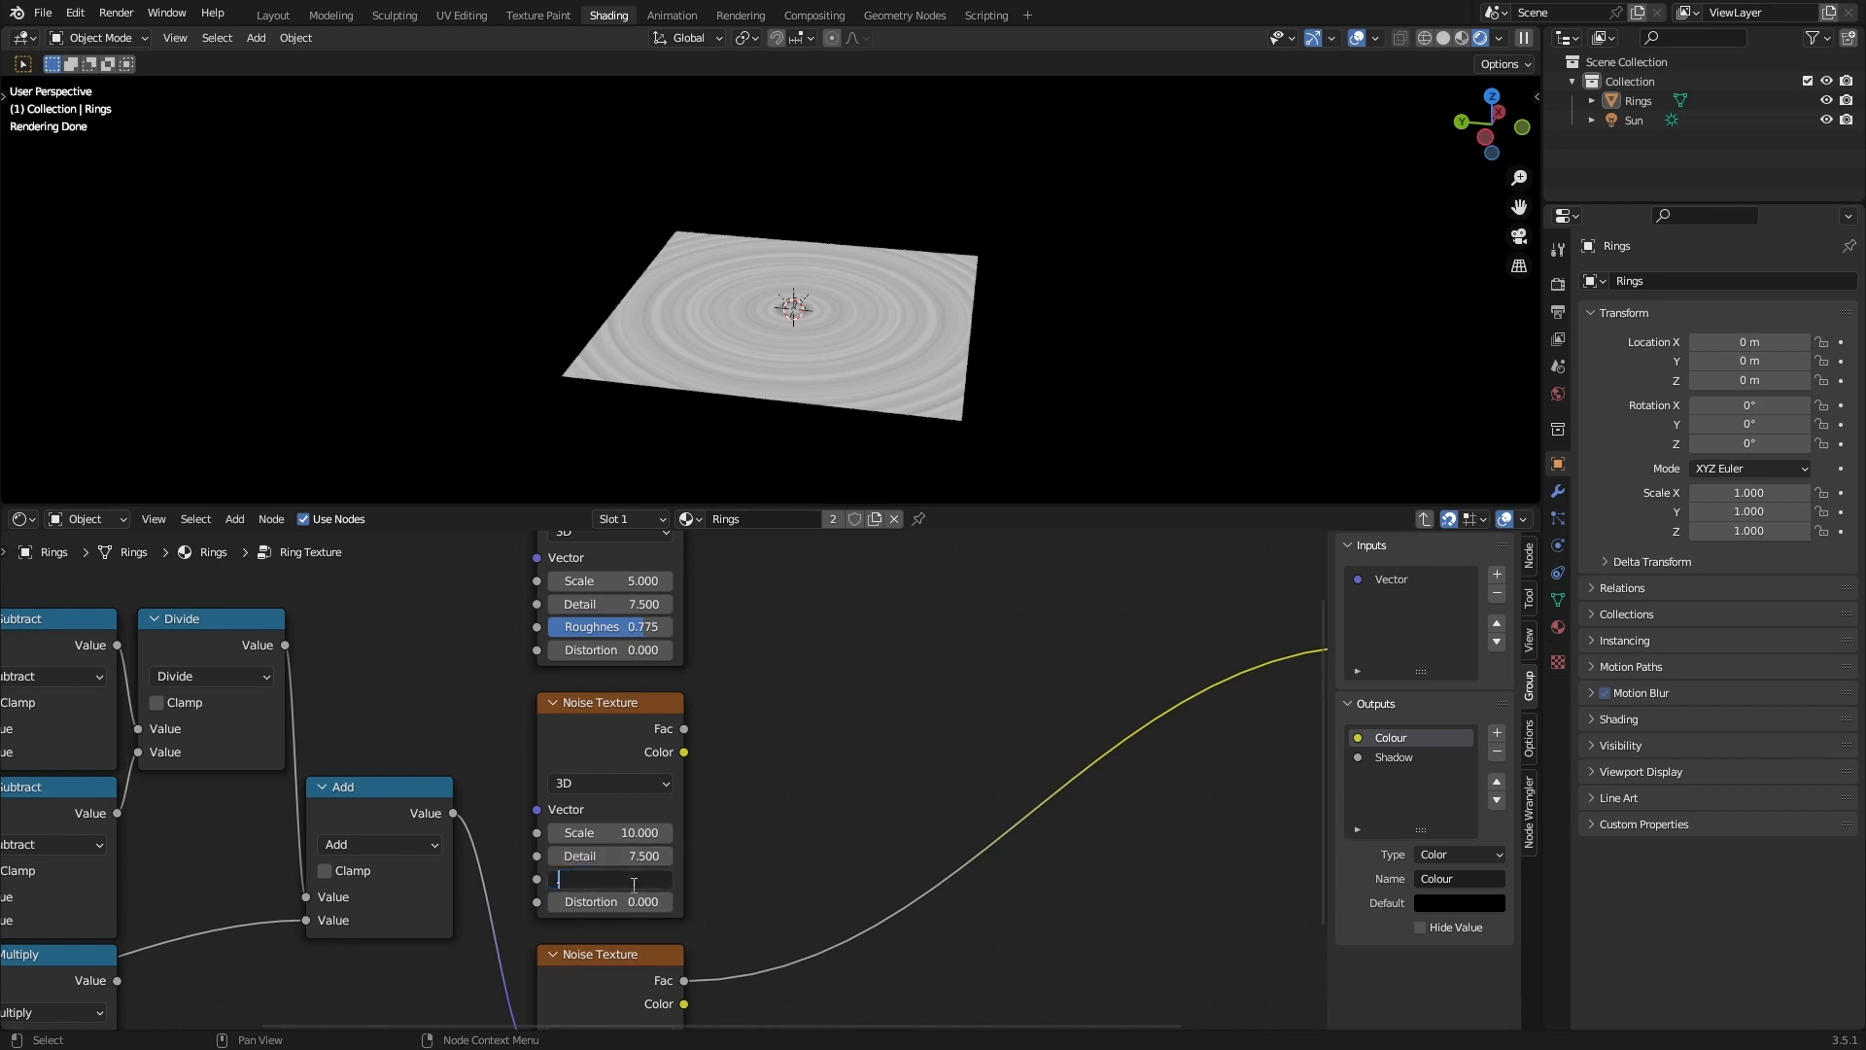
pyautogui.write('0.725')
pyautogui.press('Return')
pyautogui.hotkey('ctrl', 's')
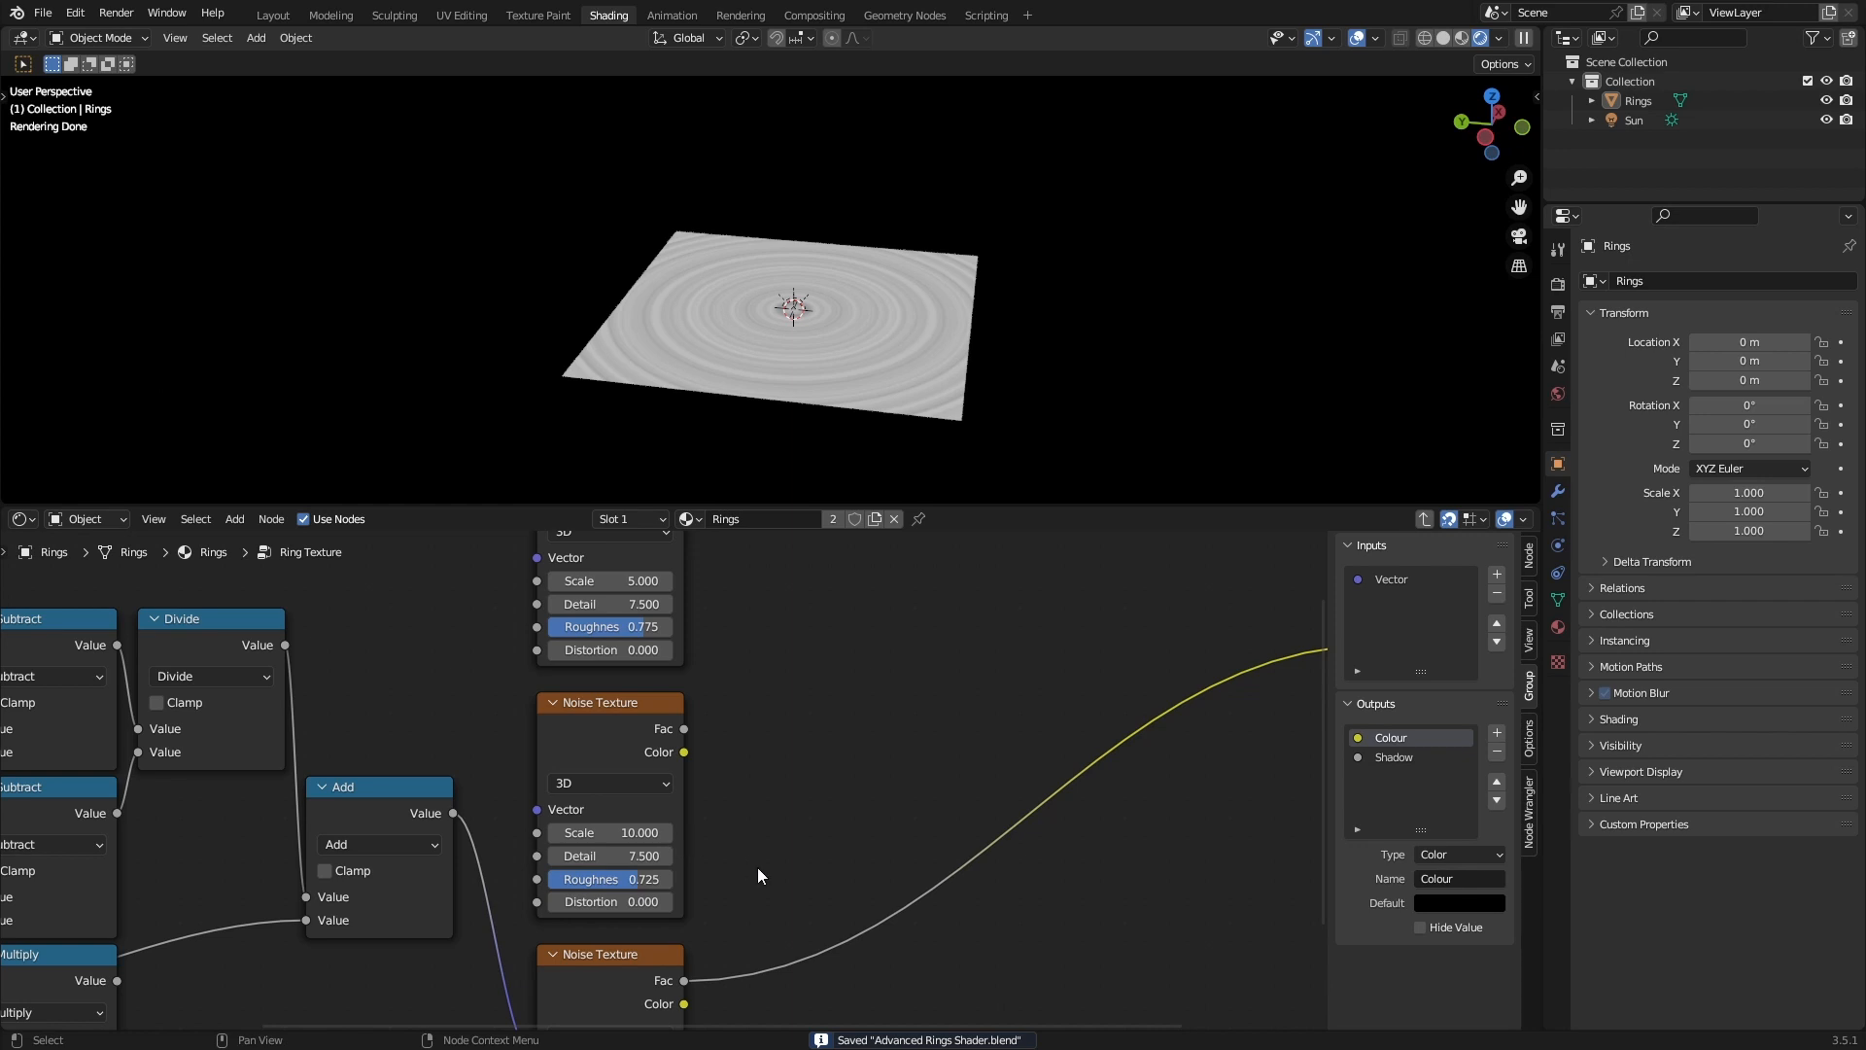
# Connect the Add node's output to the Vector inputs of the upper two Noise Textures and save the file.
pyautogui.moveTo(738, 915); pyautogui.dragTo(779, 715, button='middle')
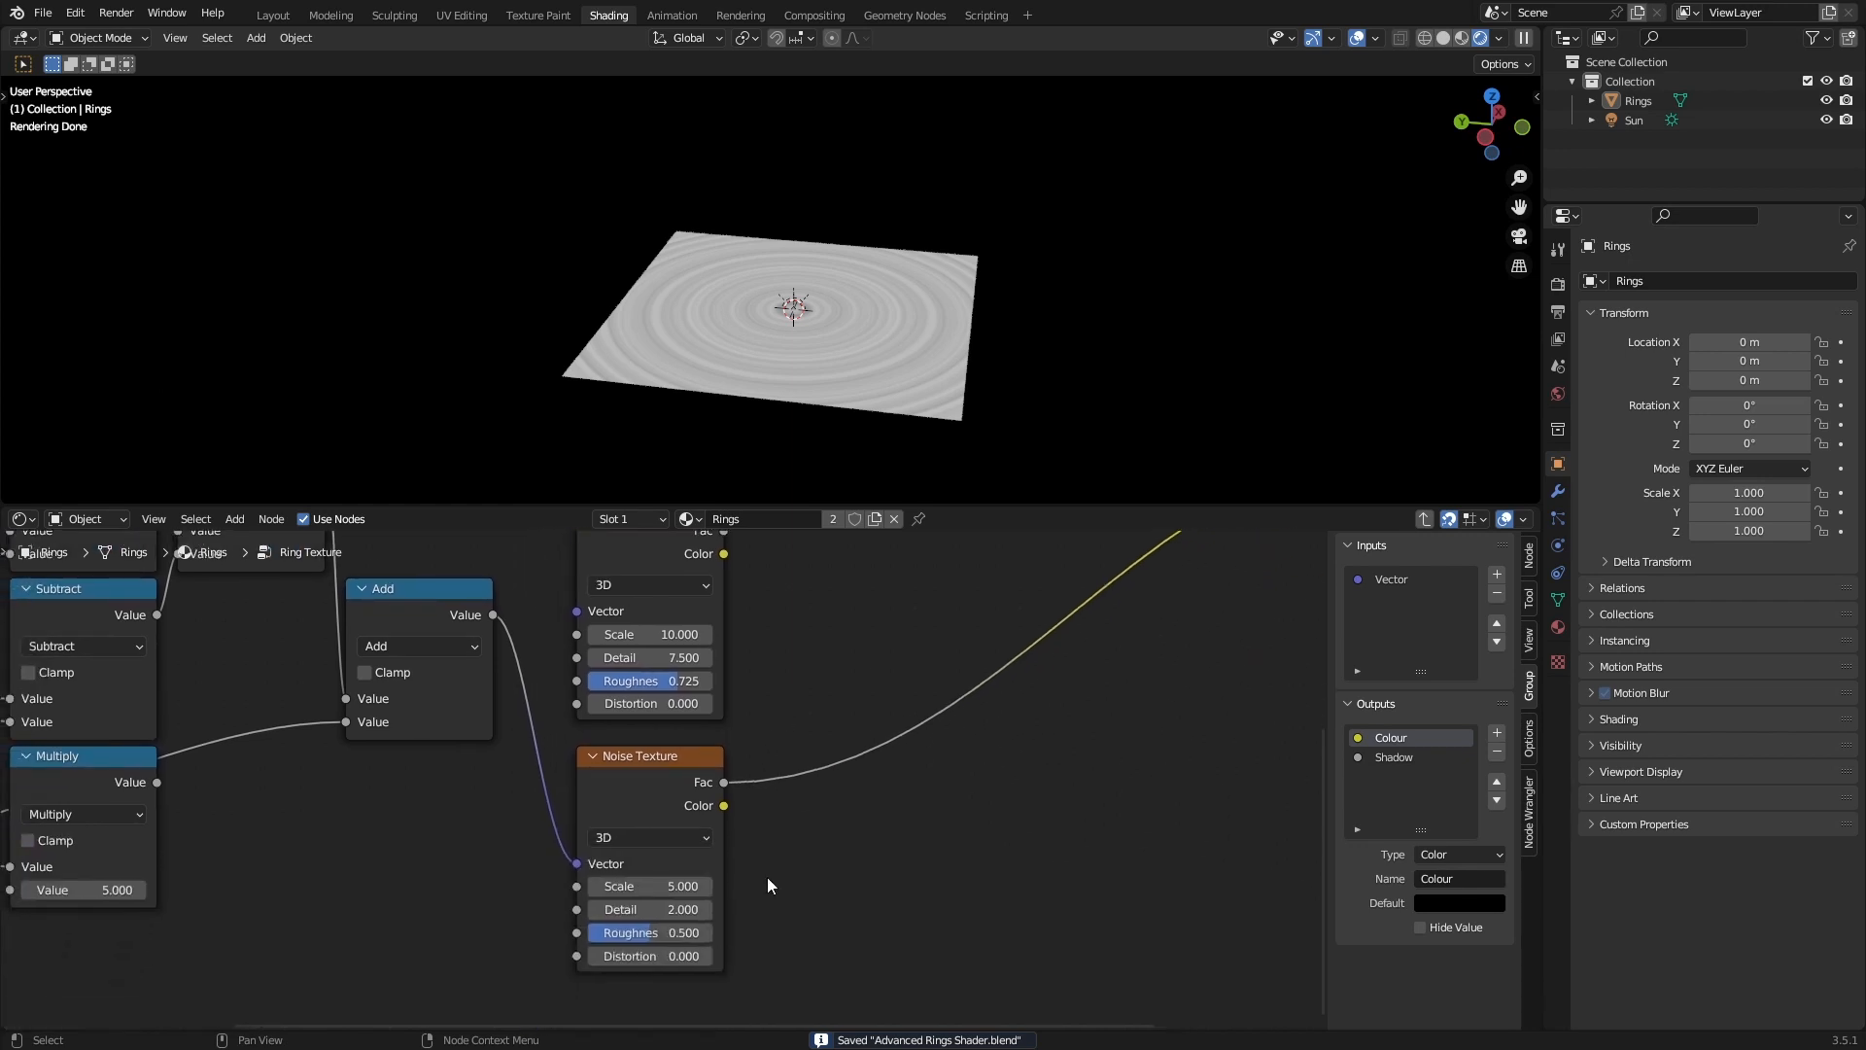
pyautogui.moveTo(586, 601); pyautogui.dragTo(639, 911, button='middle')
pyautogui.moveTo(554, 924); pyautogui.dragTo(630, 687)
pyautogui.hotkey('ctrl', 's')
# Preview other Ring Seed values on the rings, cancel the change and save the file.
pyautogui.press('Home')
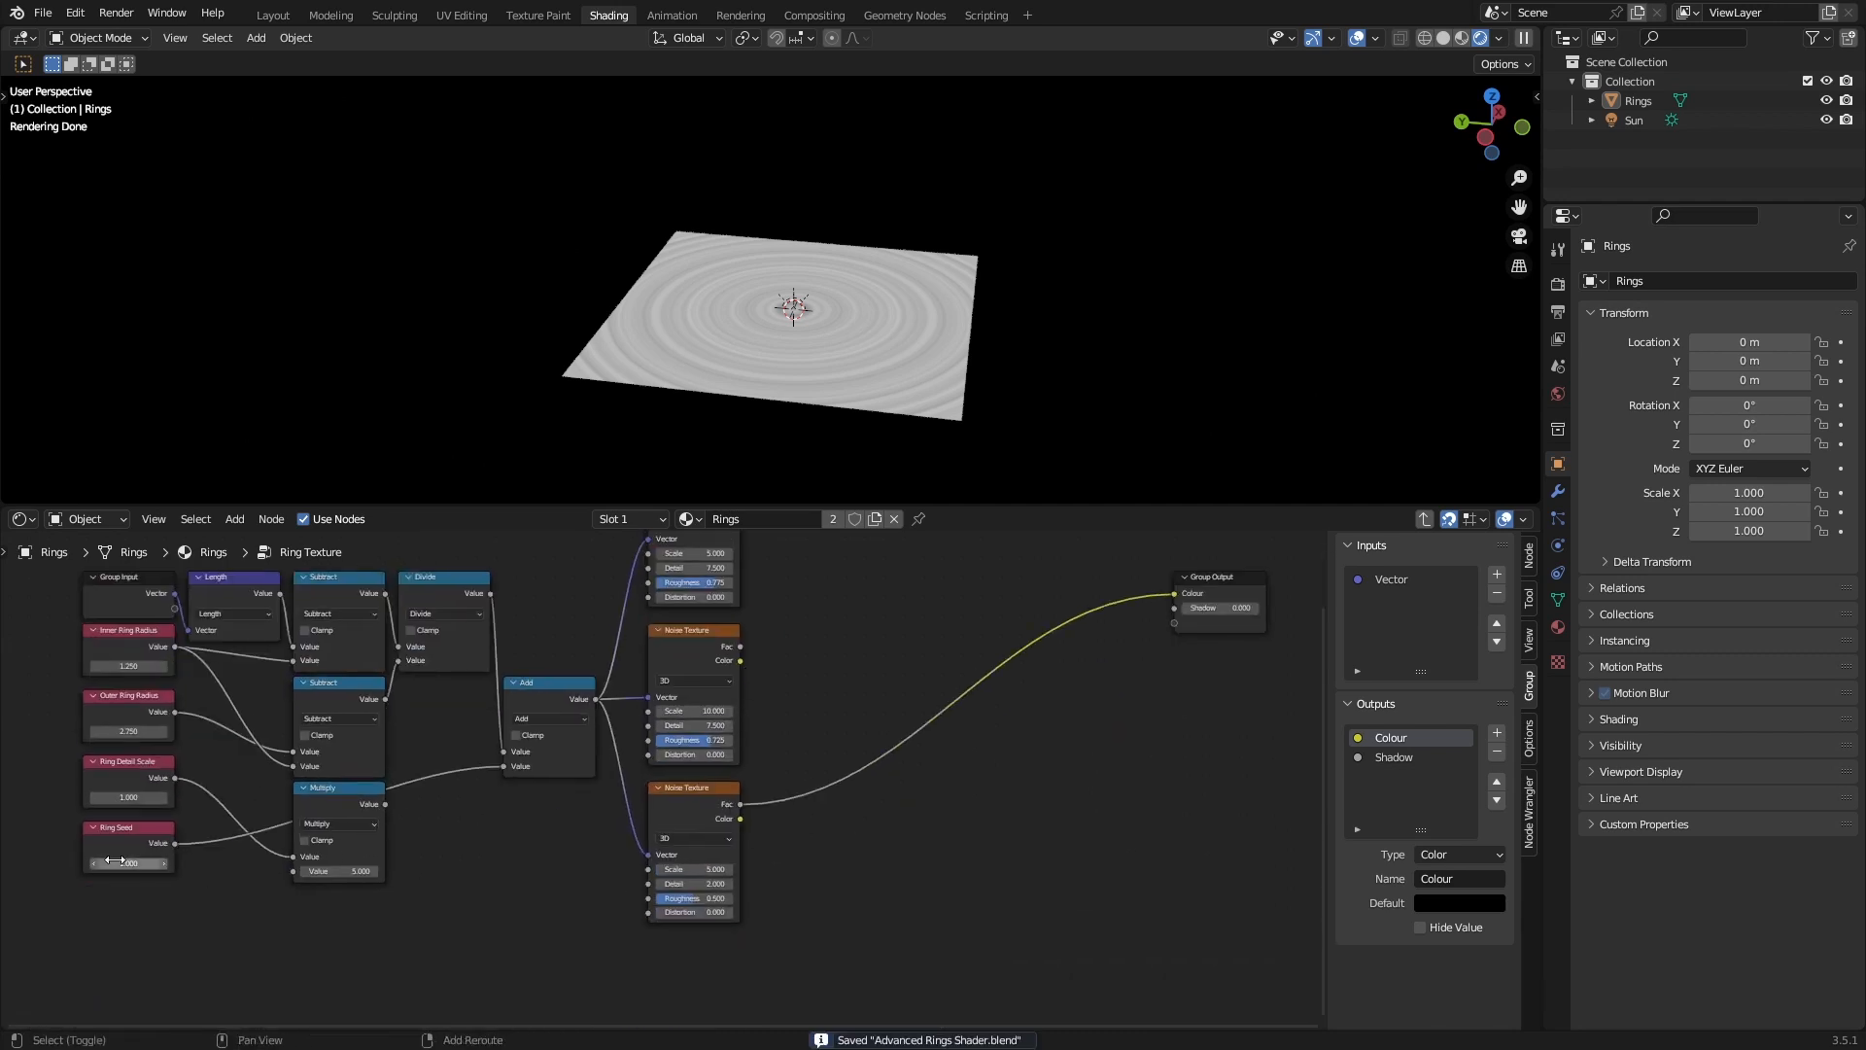
pyautogui.keyDown('shift'); pyautogui.moveTo(128, 863); pyautogui.dragTo(632, 864); pyautogui.keyUp('shift')
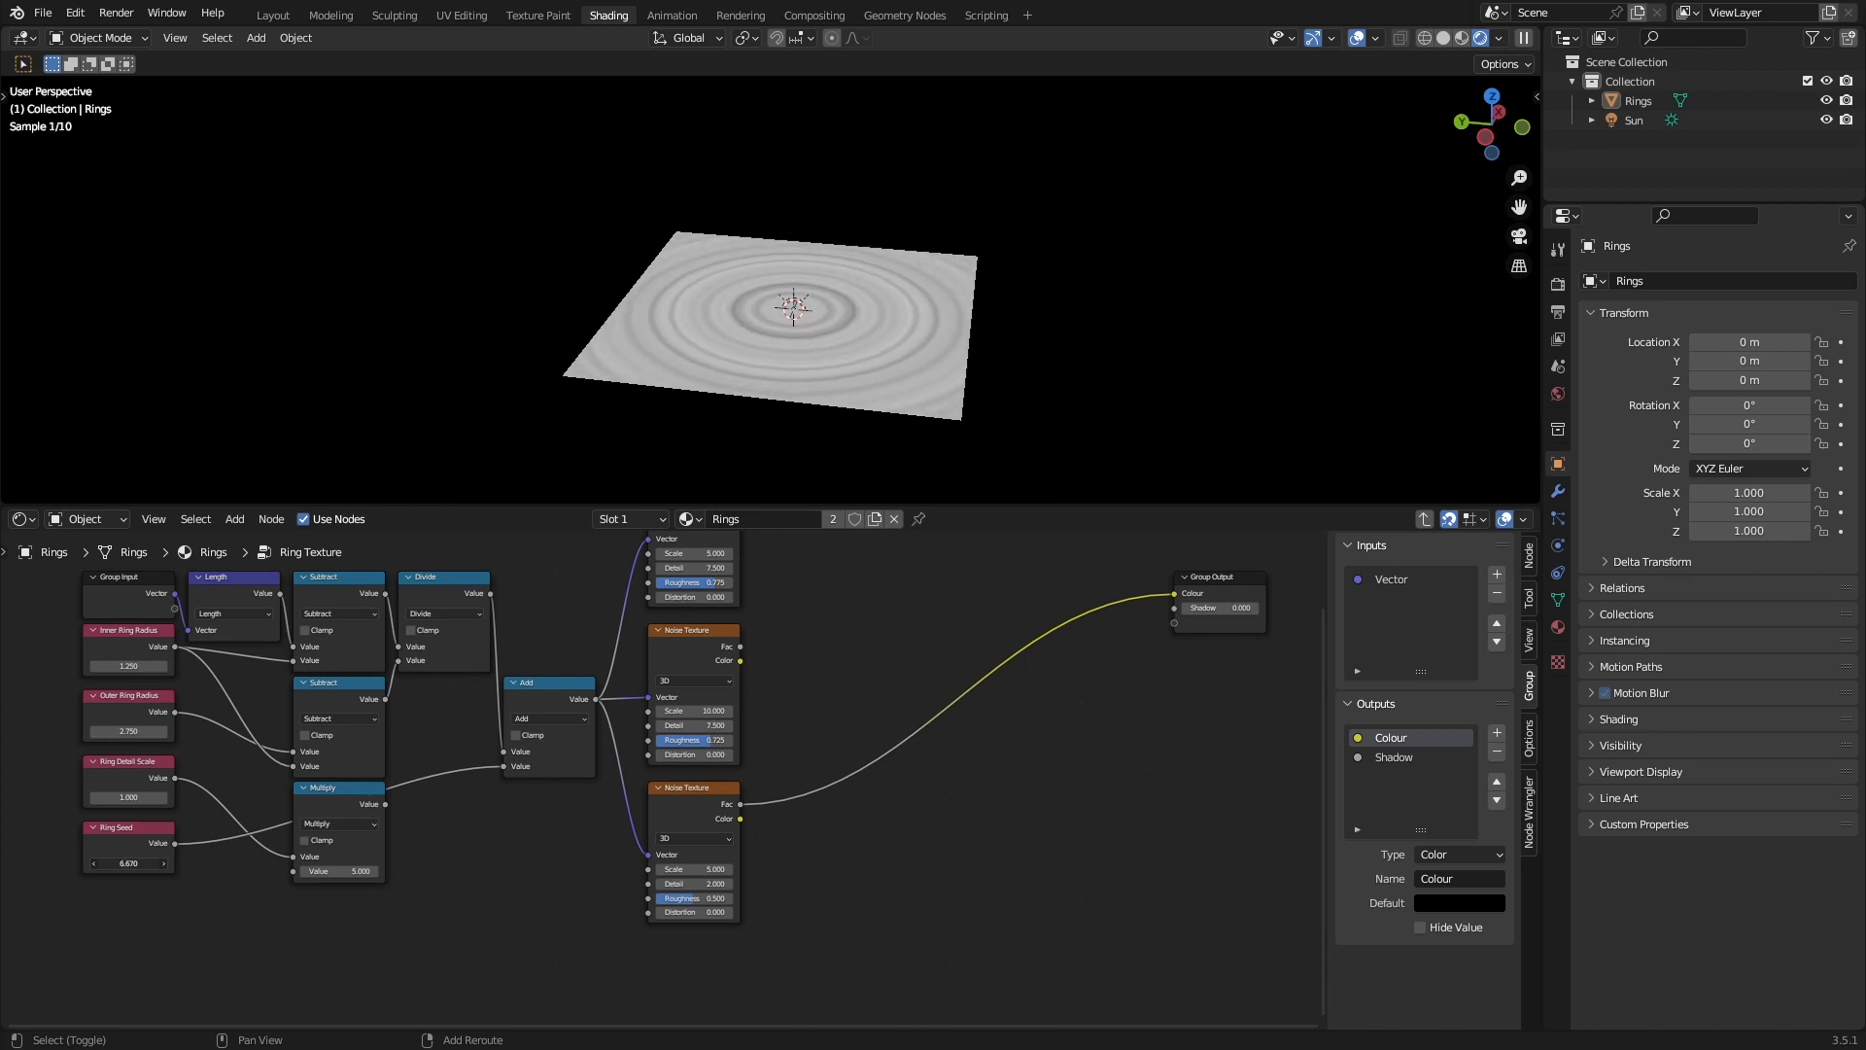
pyautogui.press('Escape')
pyautogui.click(685, 838)
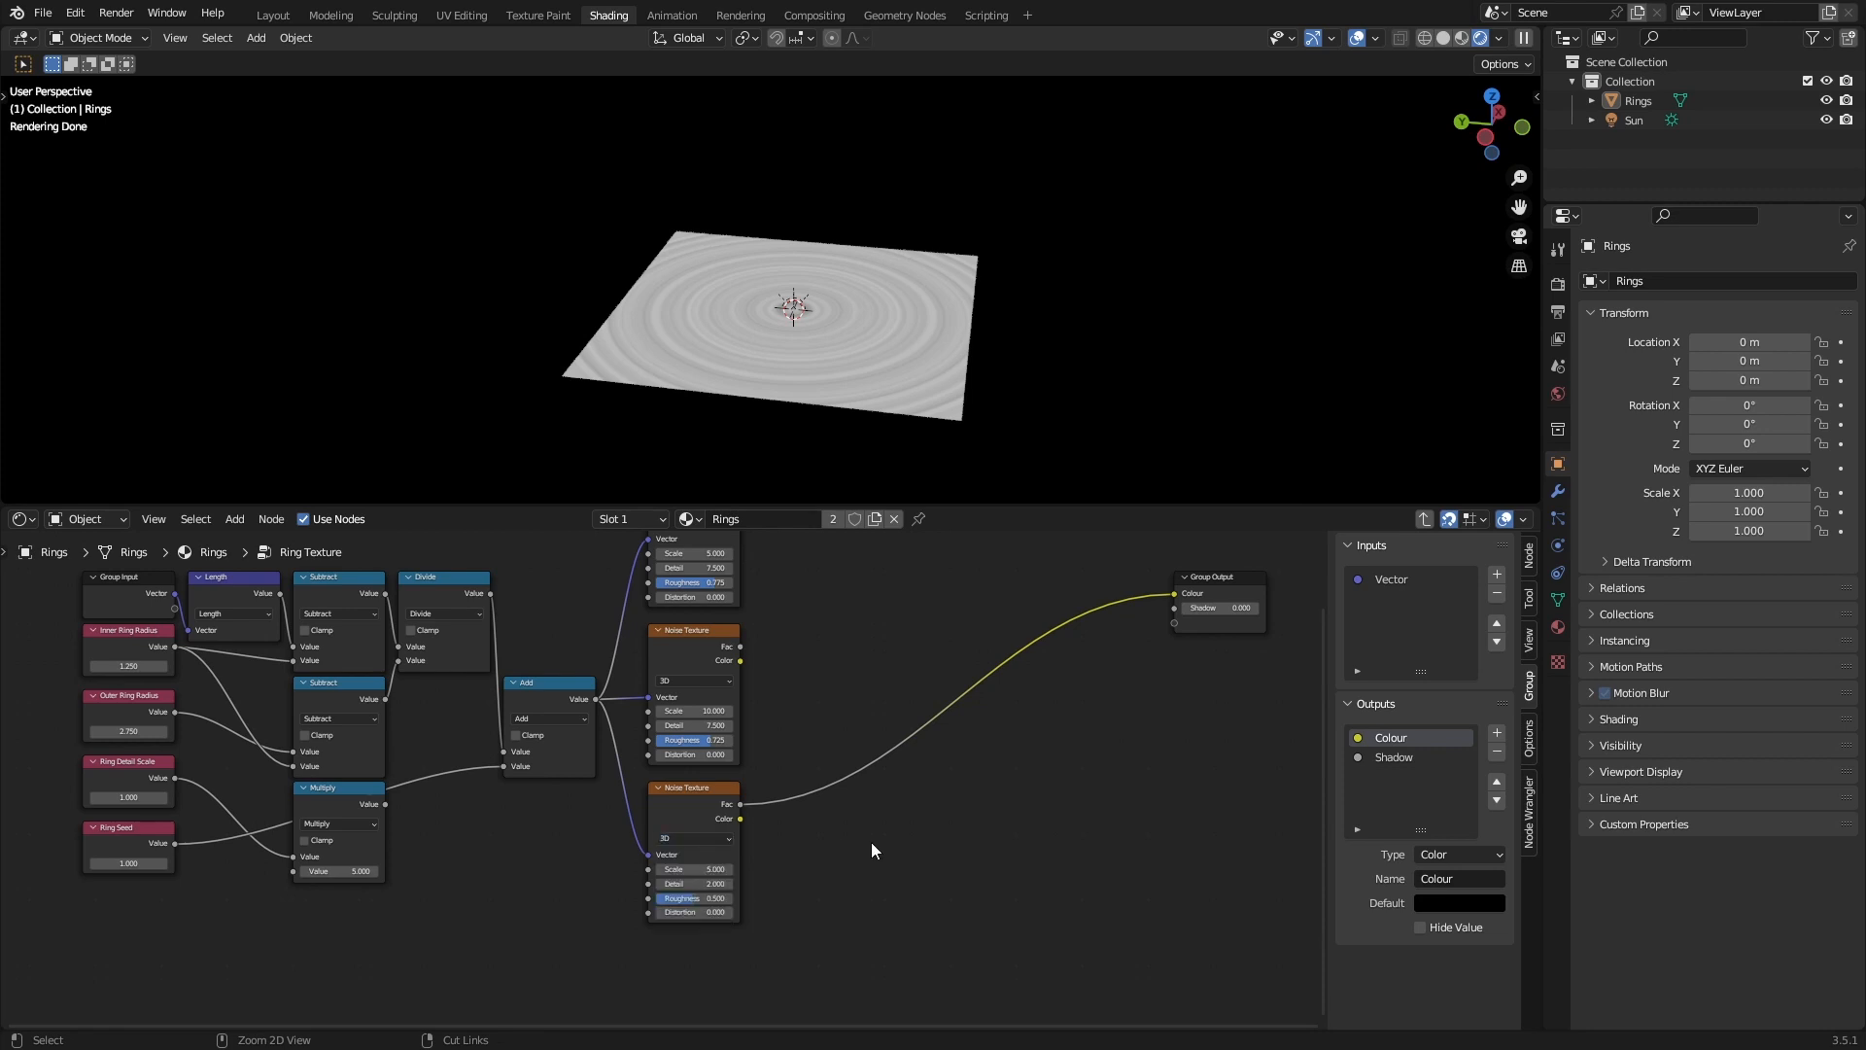
pyautogui.hotkey('ctrl', 's')
# Connect the Multiply node's output to the Scale input of the lowest Noise Texture.
pyautogui.scroll(2, 796, 846)
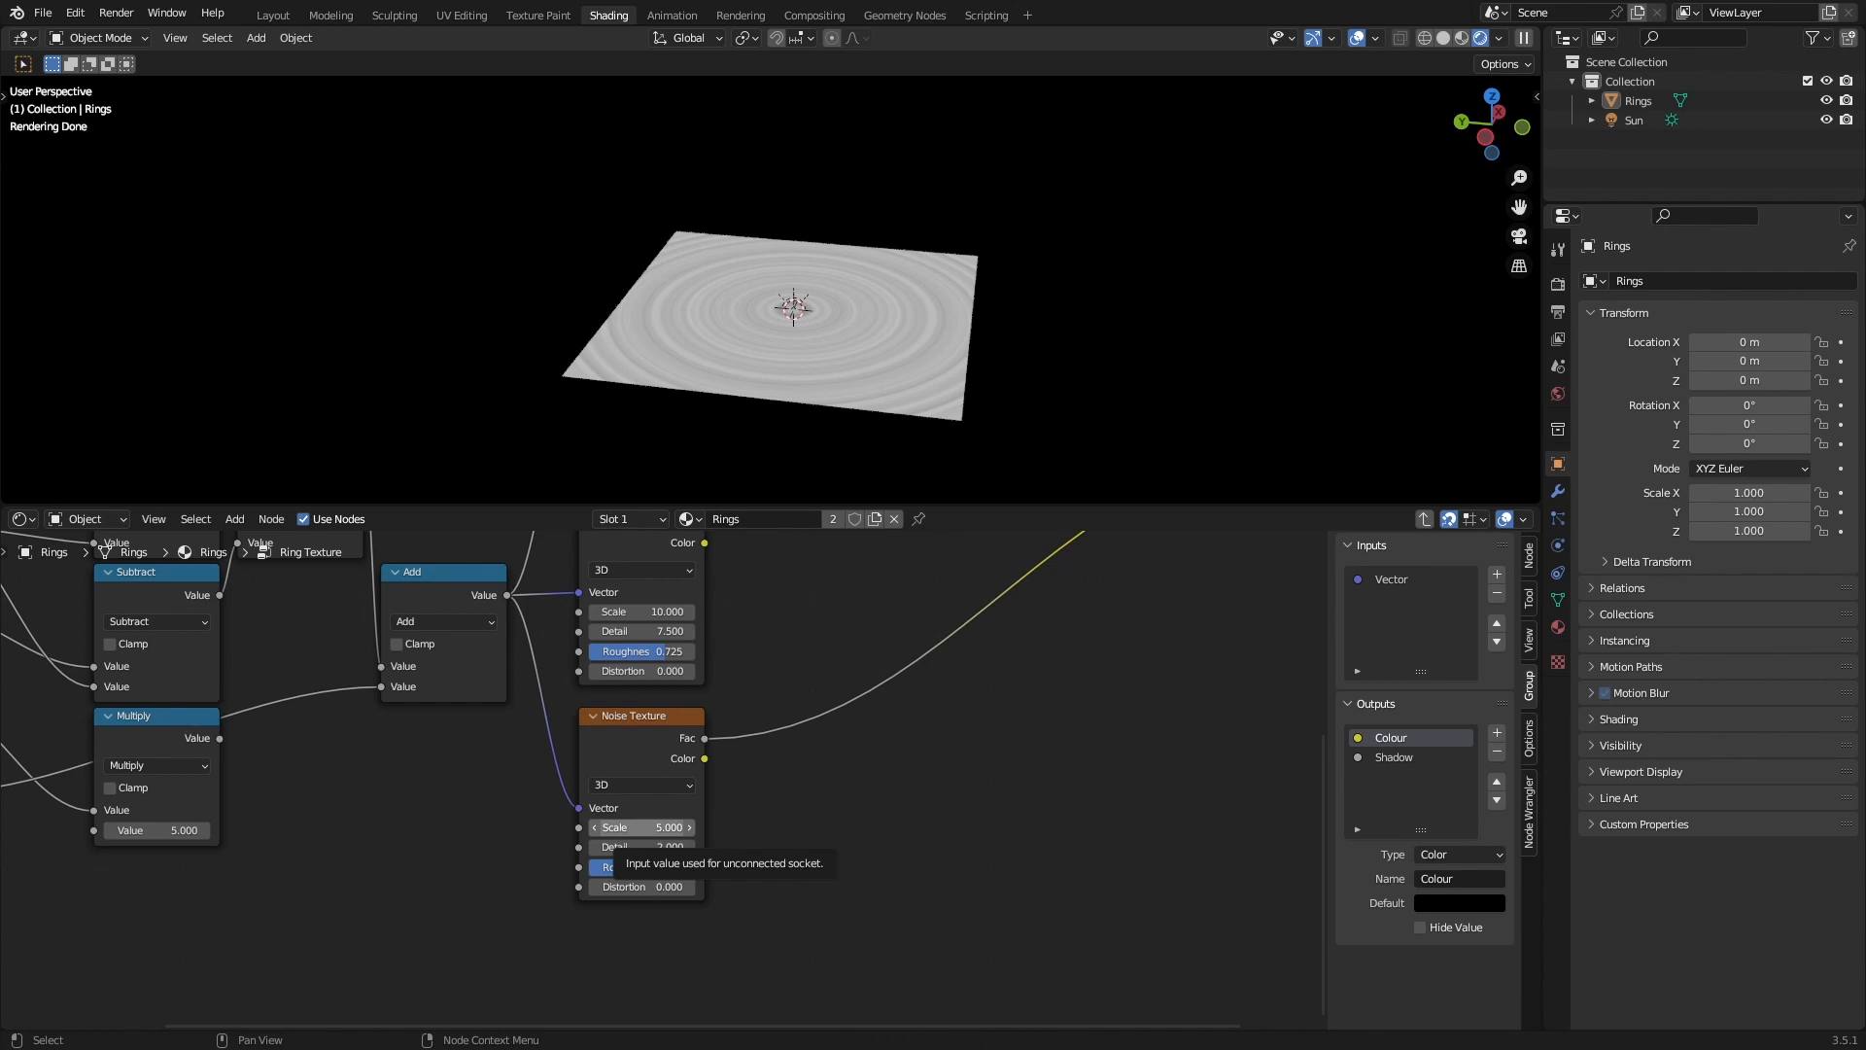
pyautogui.hotkey('ctrl', 's')
pyautogui.scroll(-6, 680, 826)
pyautogui.moveTo(405, 849); pyautogui.dragTo(506, 843, button='middle')
pyautogui.scroll(2, 506, 836)
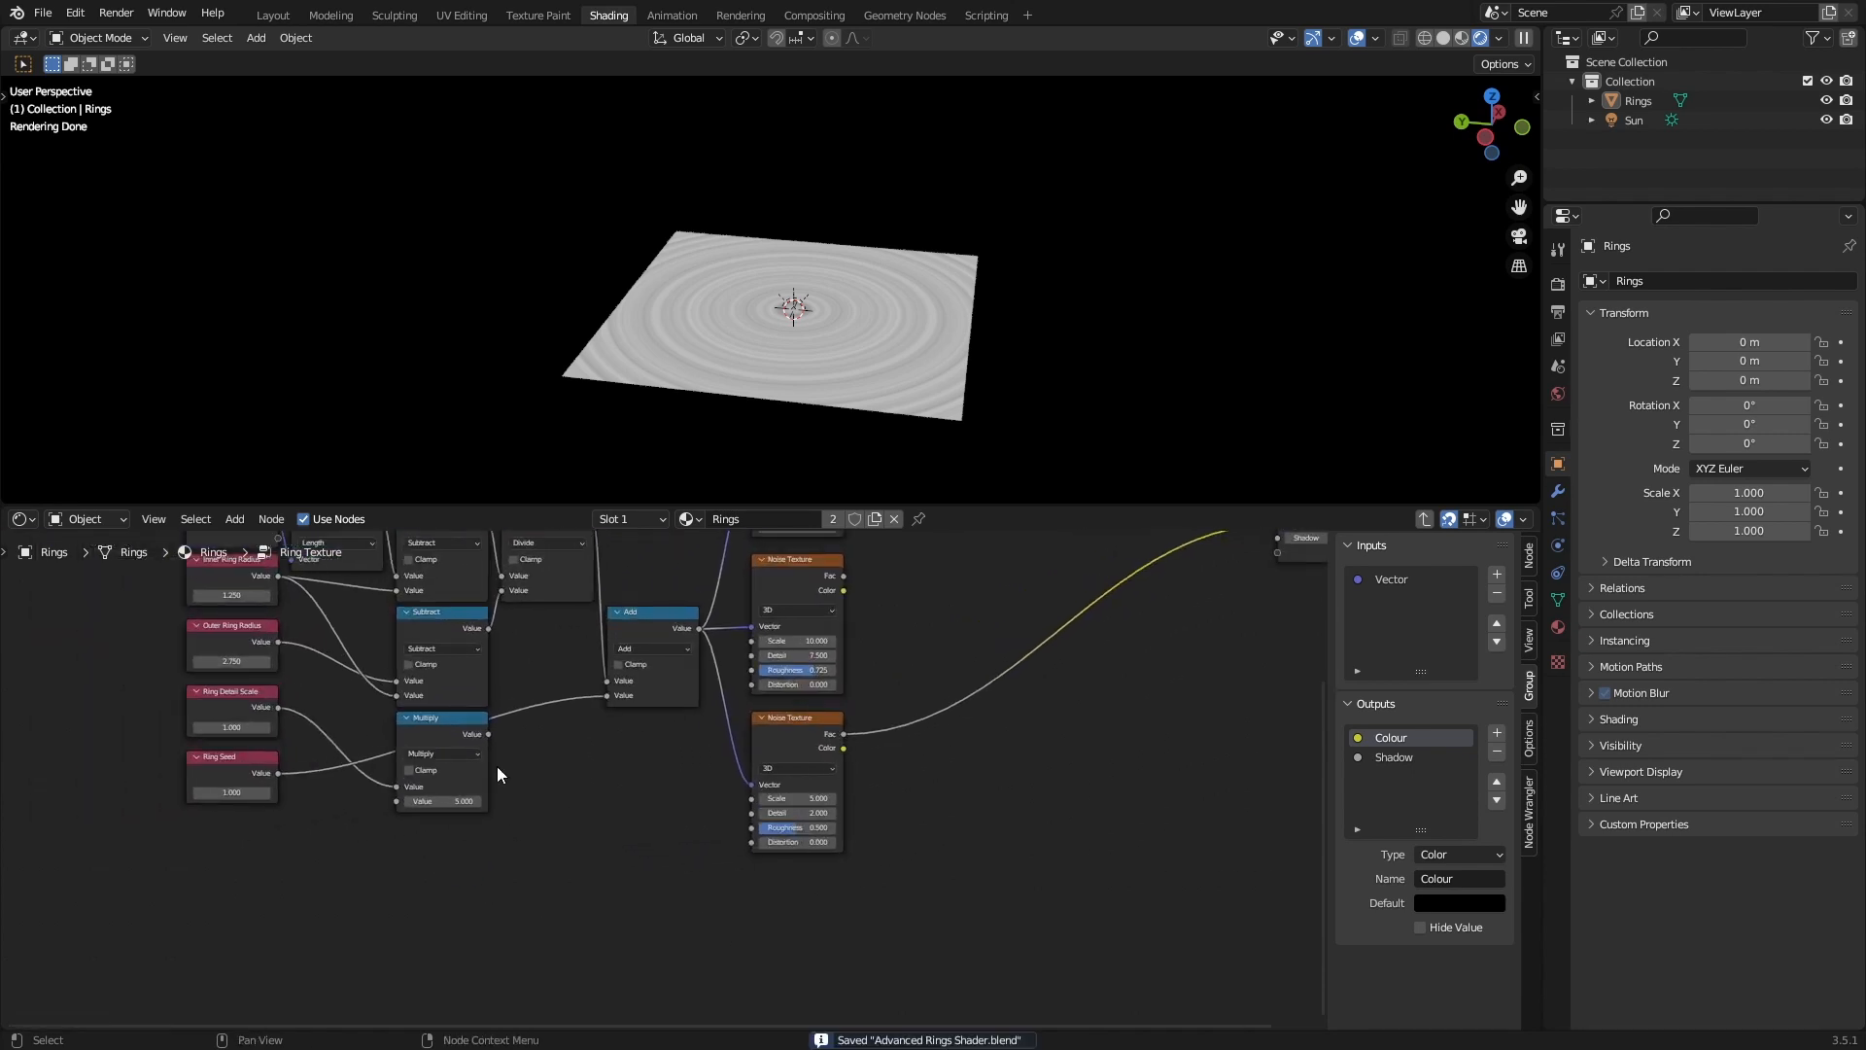
pyautogui.moveTo(489, 734); pyautogui.dragTo(760, 802)
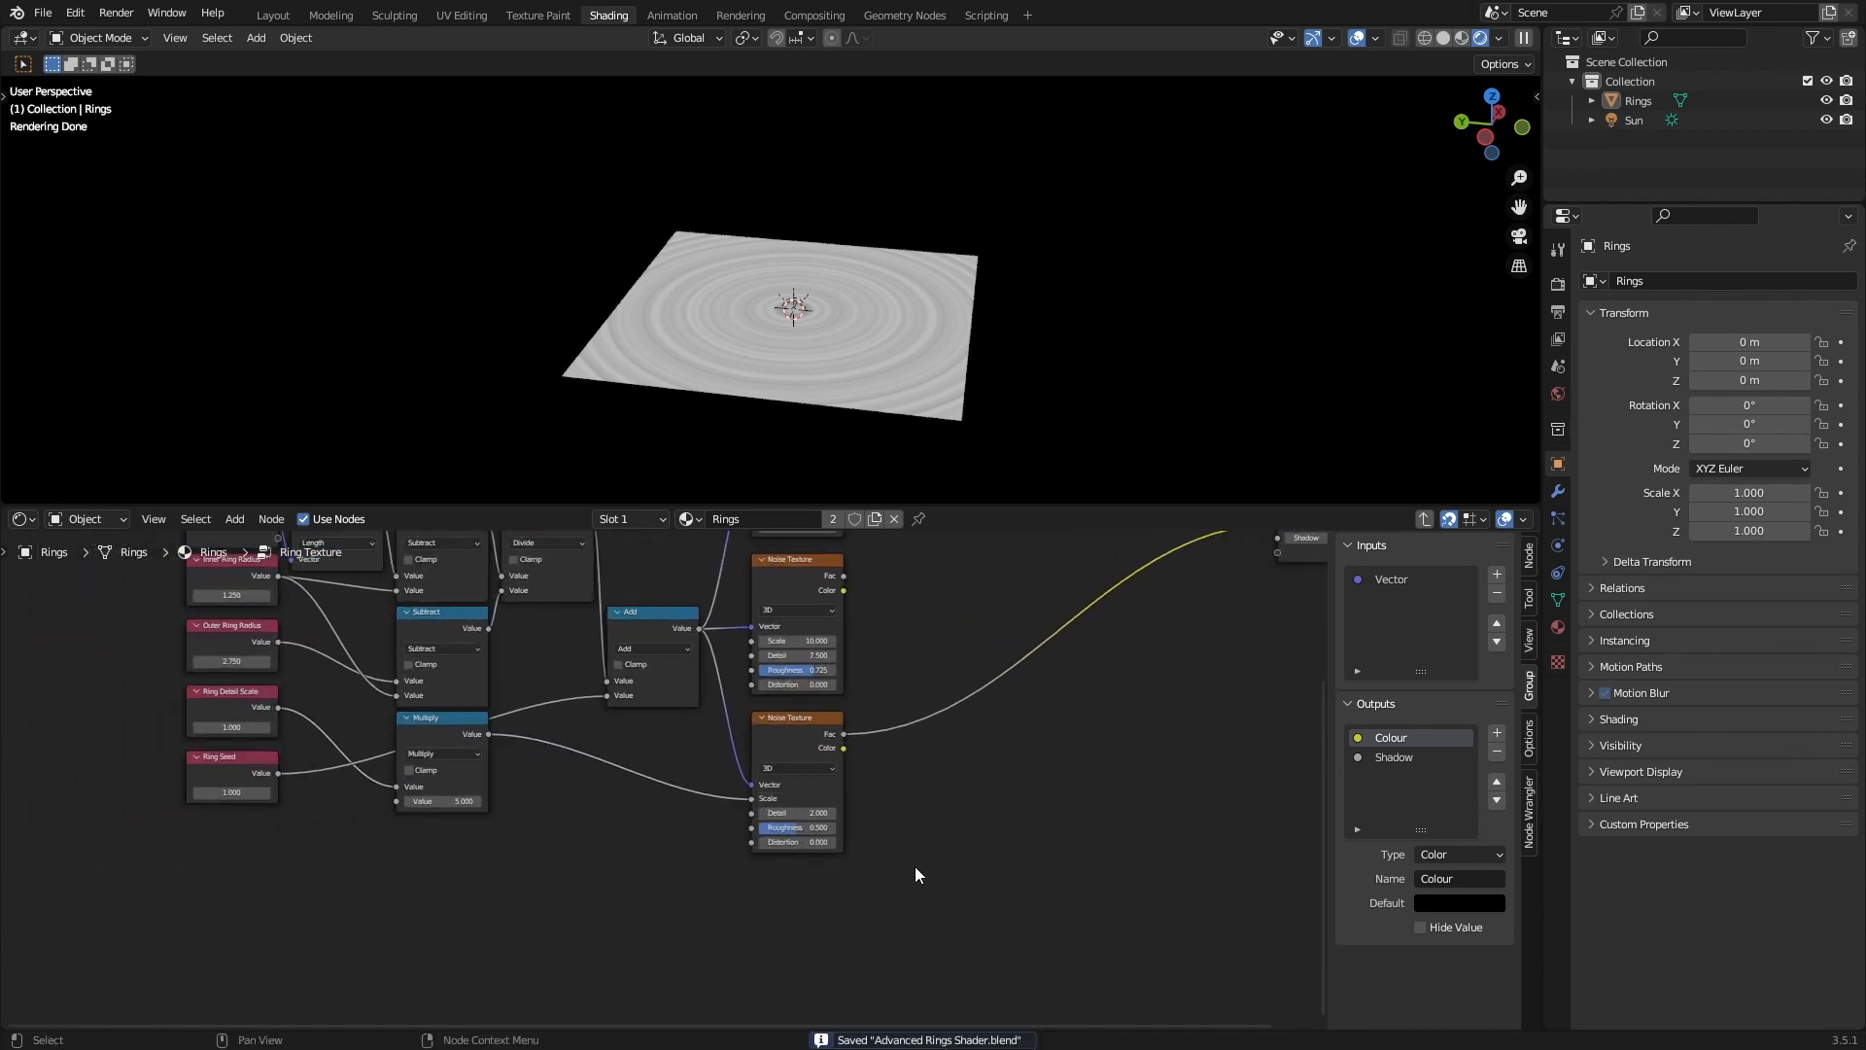
# Set the lowest Noise Texture's Detail to 2.5 and Roughness to 0.75, and save the file.
pyautogui.scroll(2, 914, 866)
pyautogui.scroll(1, 681, 798)
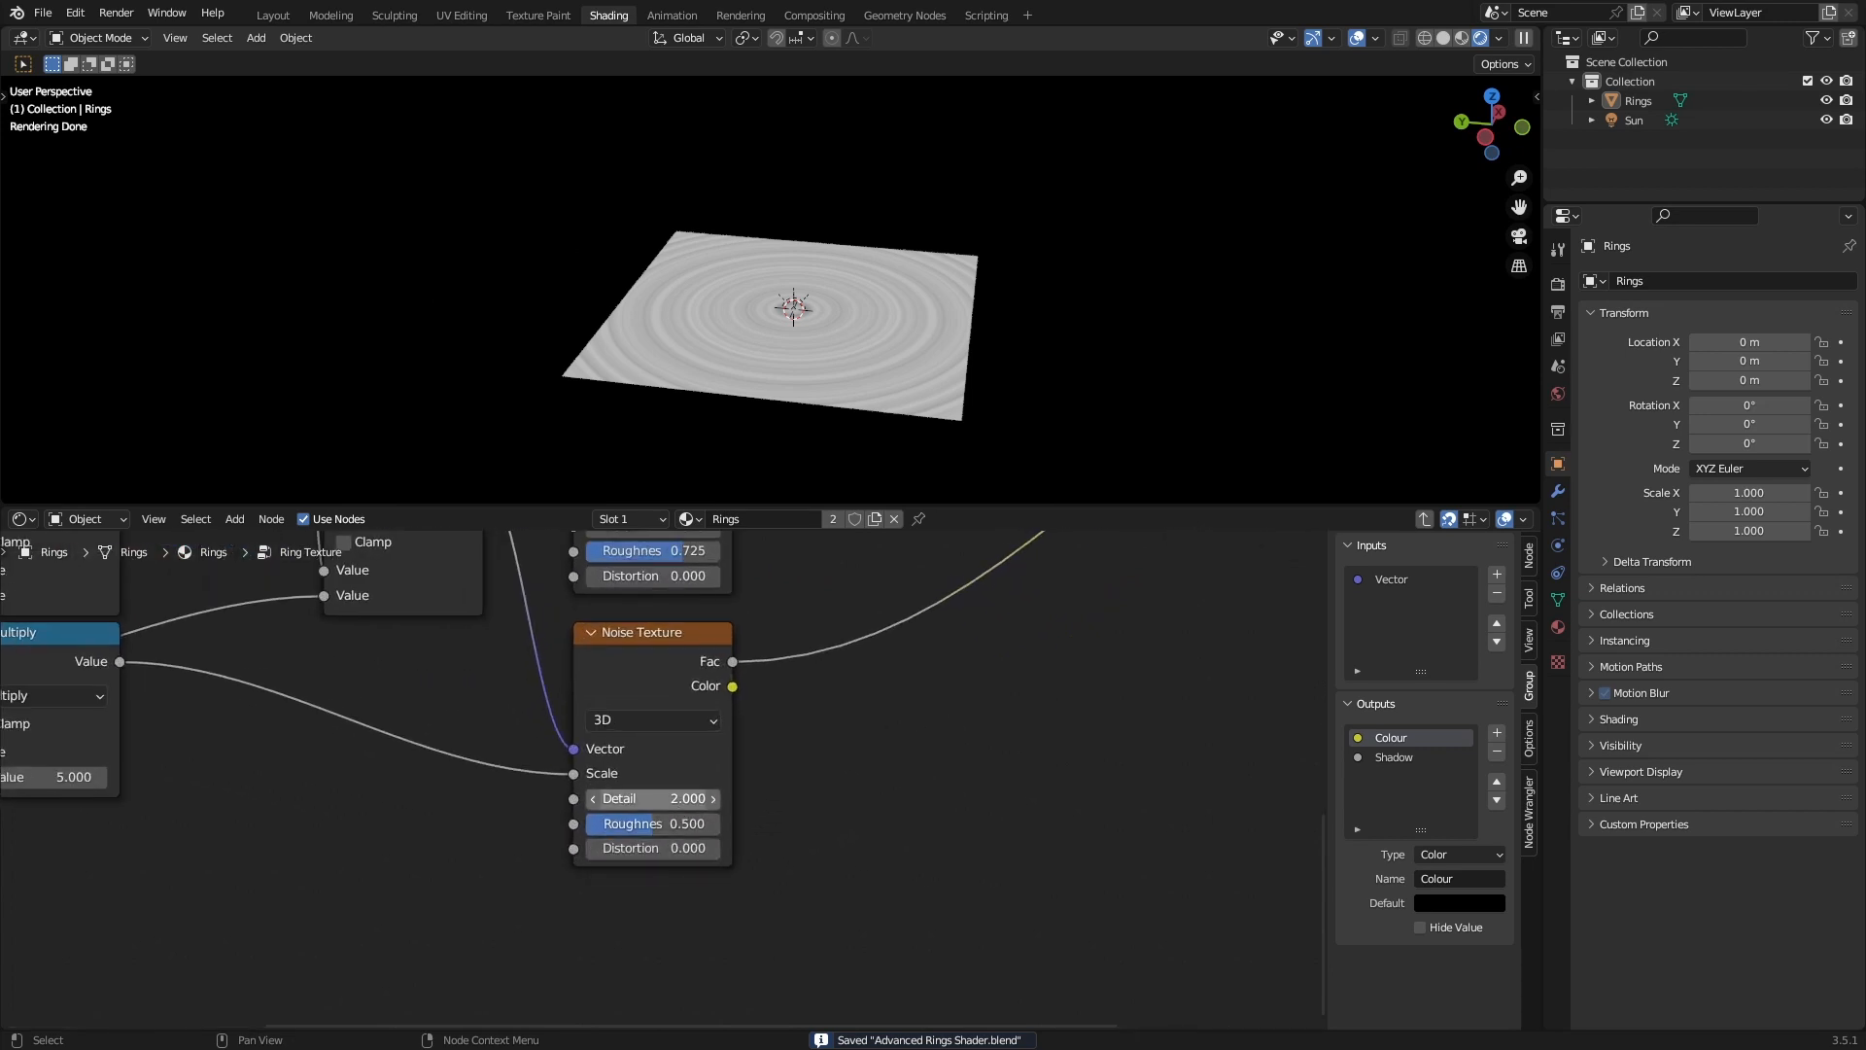
pyautogui.click(656, 798)
pyautogui.write('2.5')
pyautogui.press('Return')
pyautogui.click(679, 819)
pyautogui.press('BackSpace')
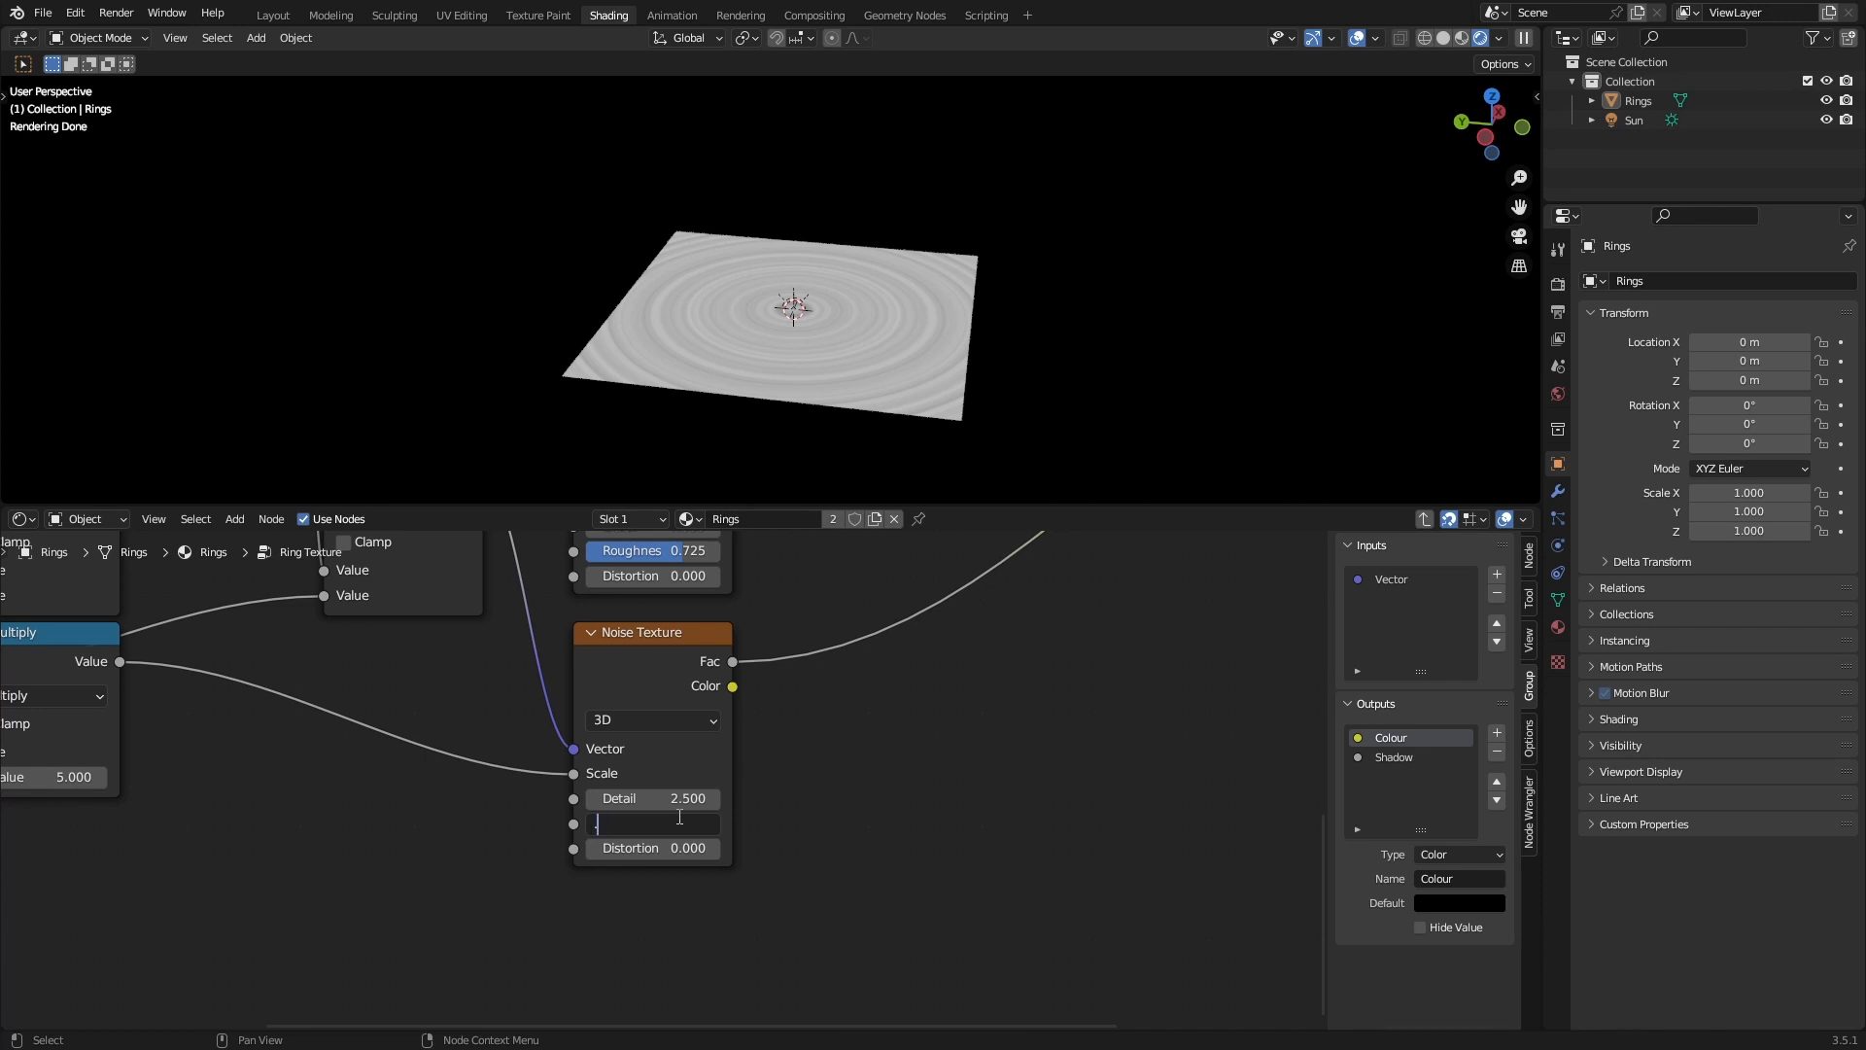
pyautogui.write('0.75')
pyautogui.press('Return')
pyautogui.hotkey('ctrl', 's')
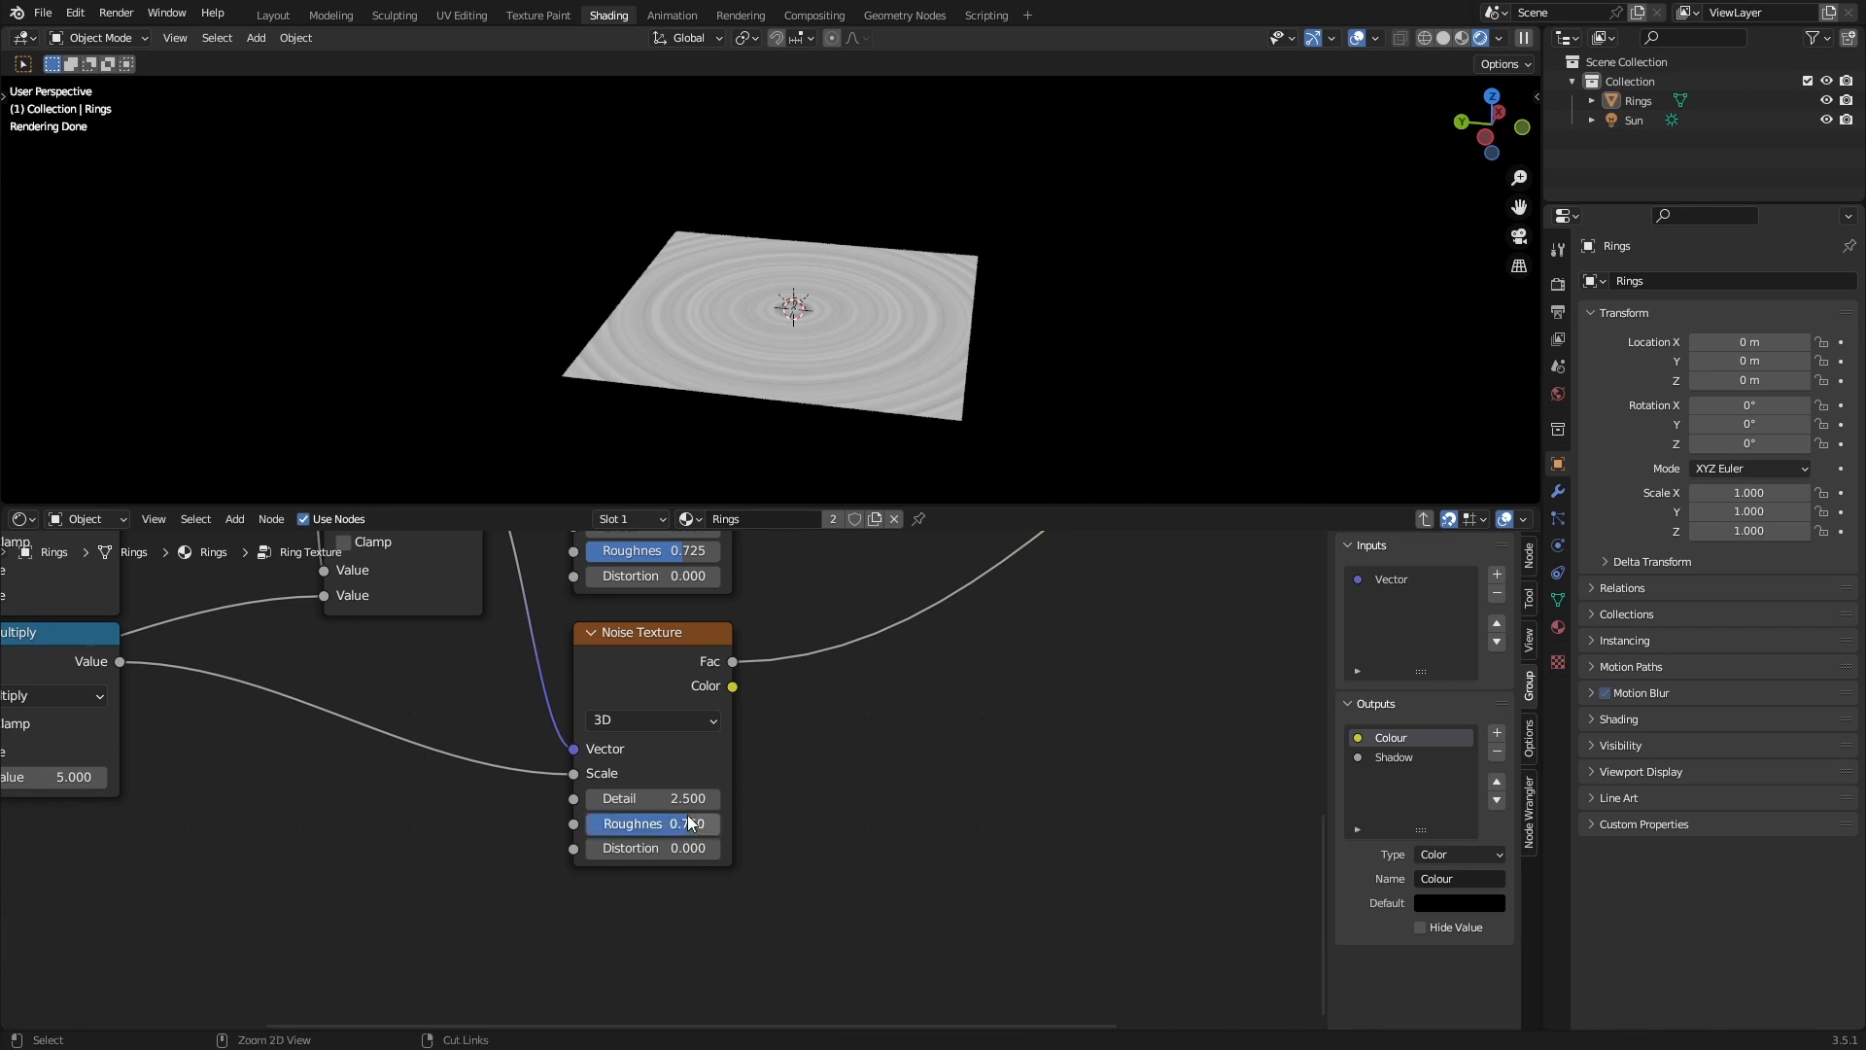
# Disconnect the lowest Noise Texture from the Group Output and connect the uppermost Noise Texture's Fac to Colour instead.
pyautogui.press('Home')
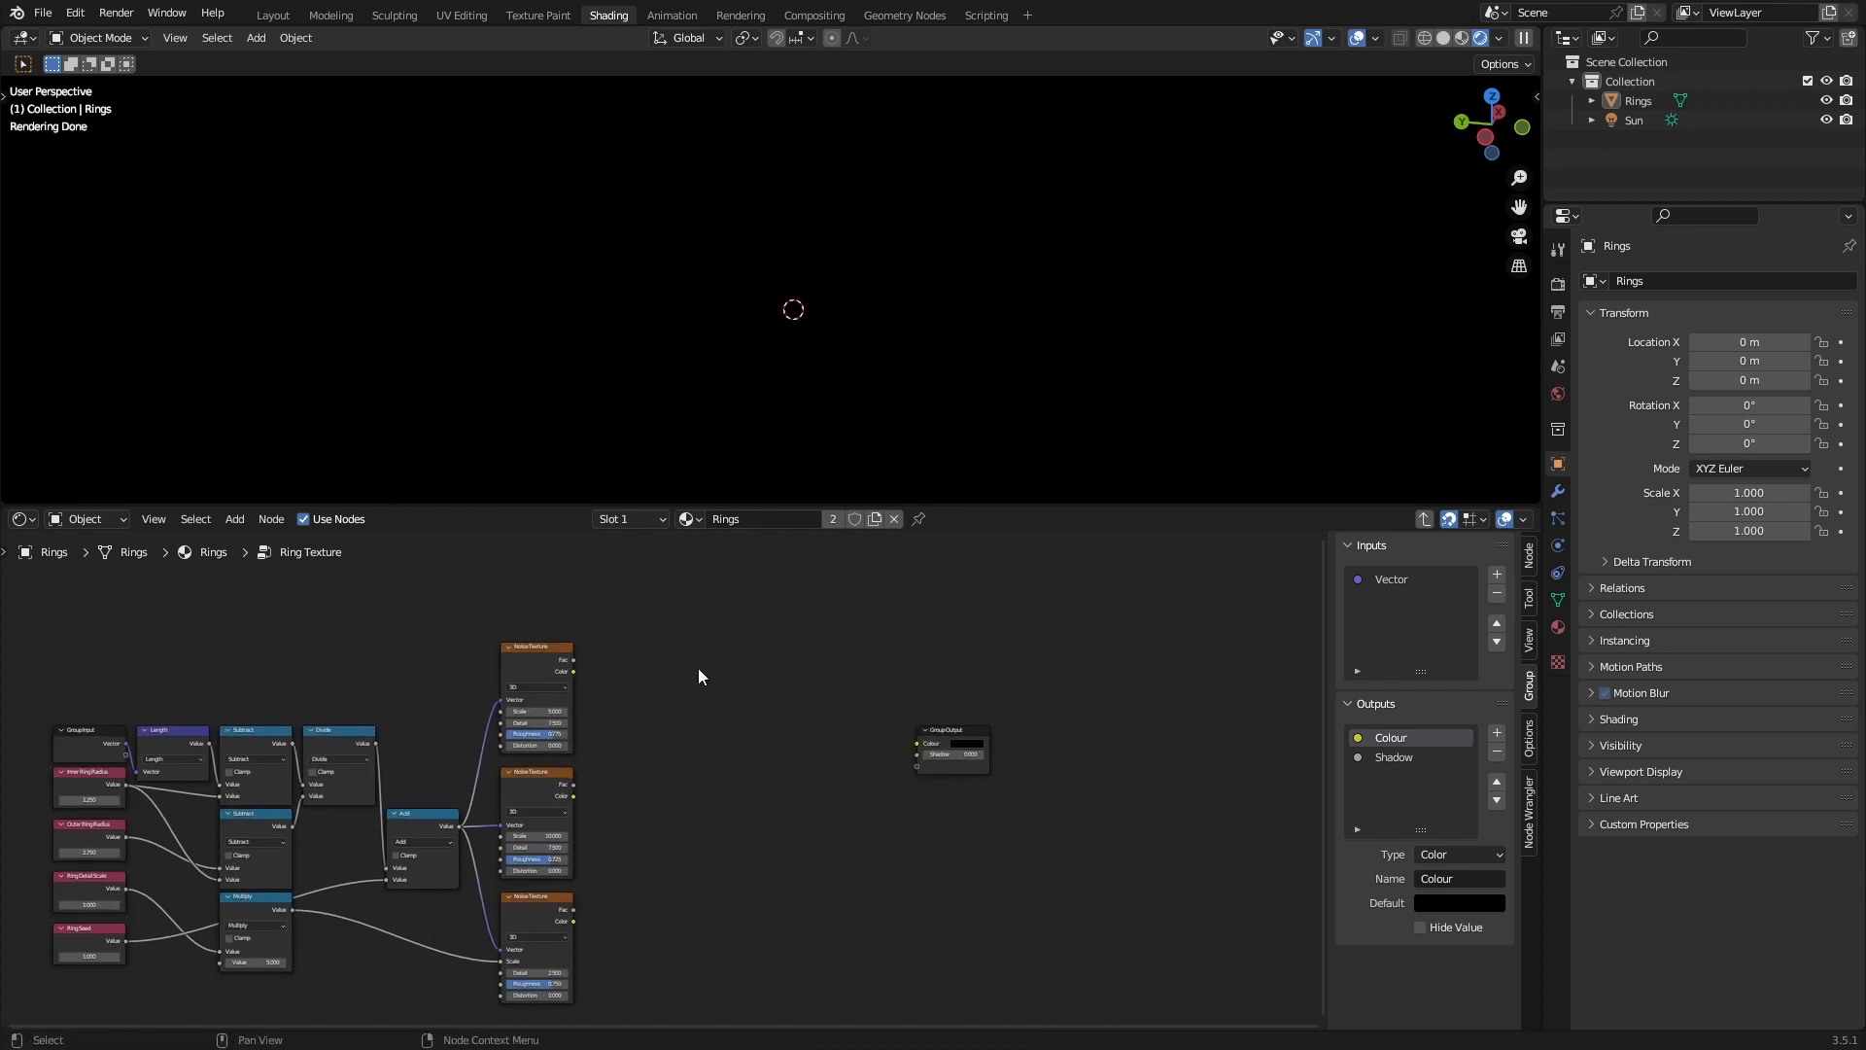
pyautogui.scroll(2, 698, 668)
pyautogui.moveTo(590, 758); pyautogui.dragTo(1065, 880)
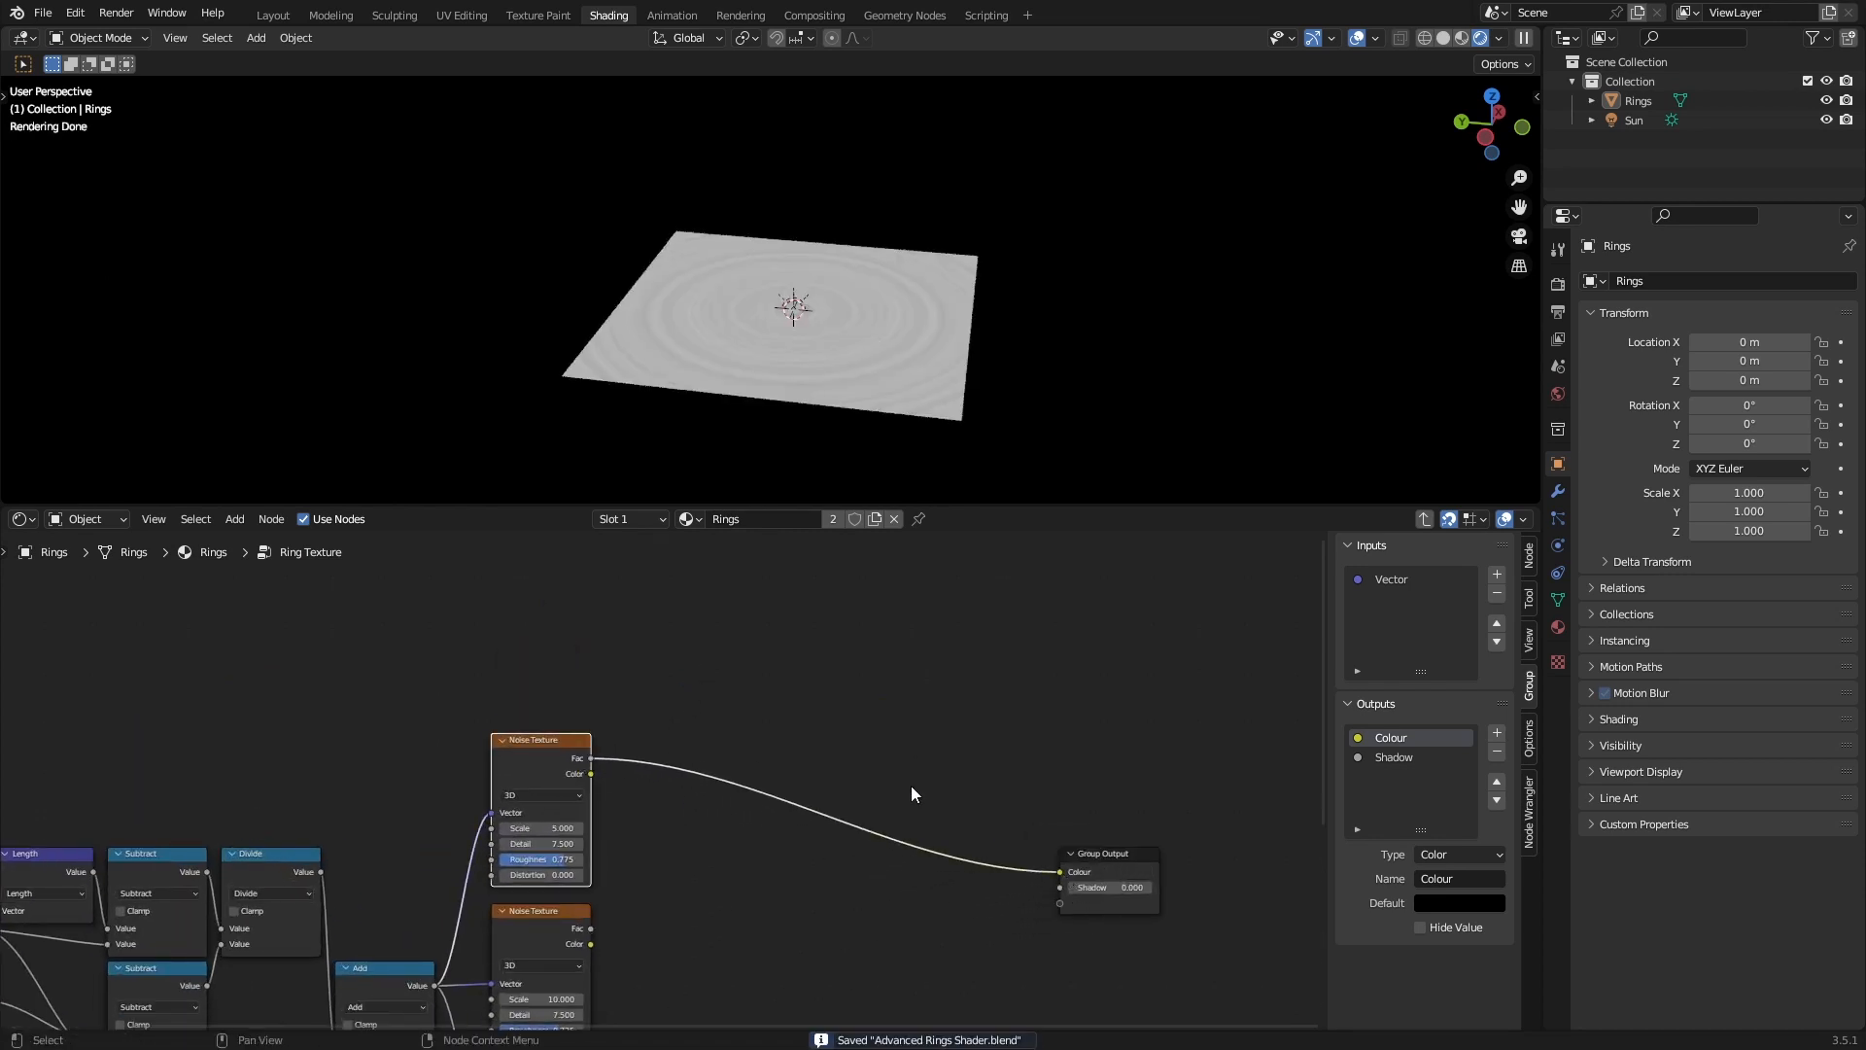
# Insert a ColorRamp node between the uppermost Noise Texture and the Group Output, placed right beside the Noise Texture.
pyautogui.scroll(1, 894, 719)
pyautogui.hotkey('shift', 'a')
pyautogui.write('colo')
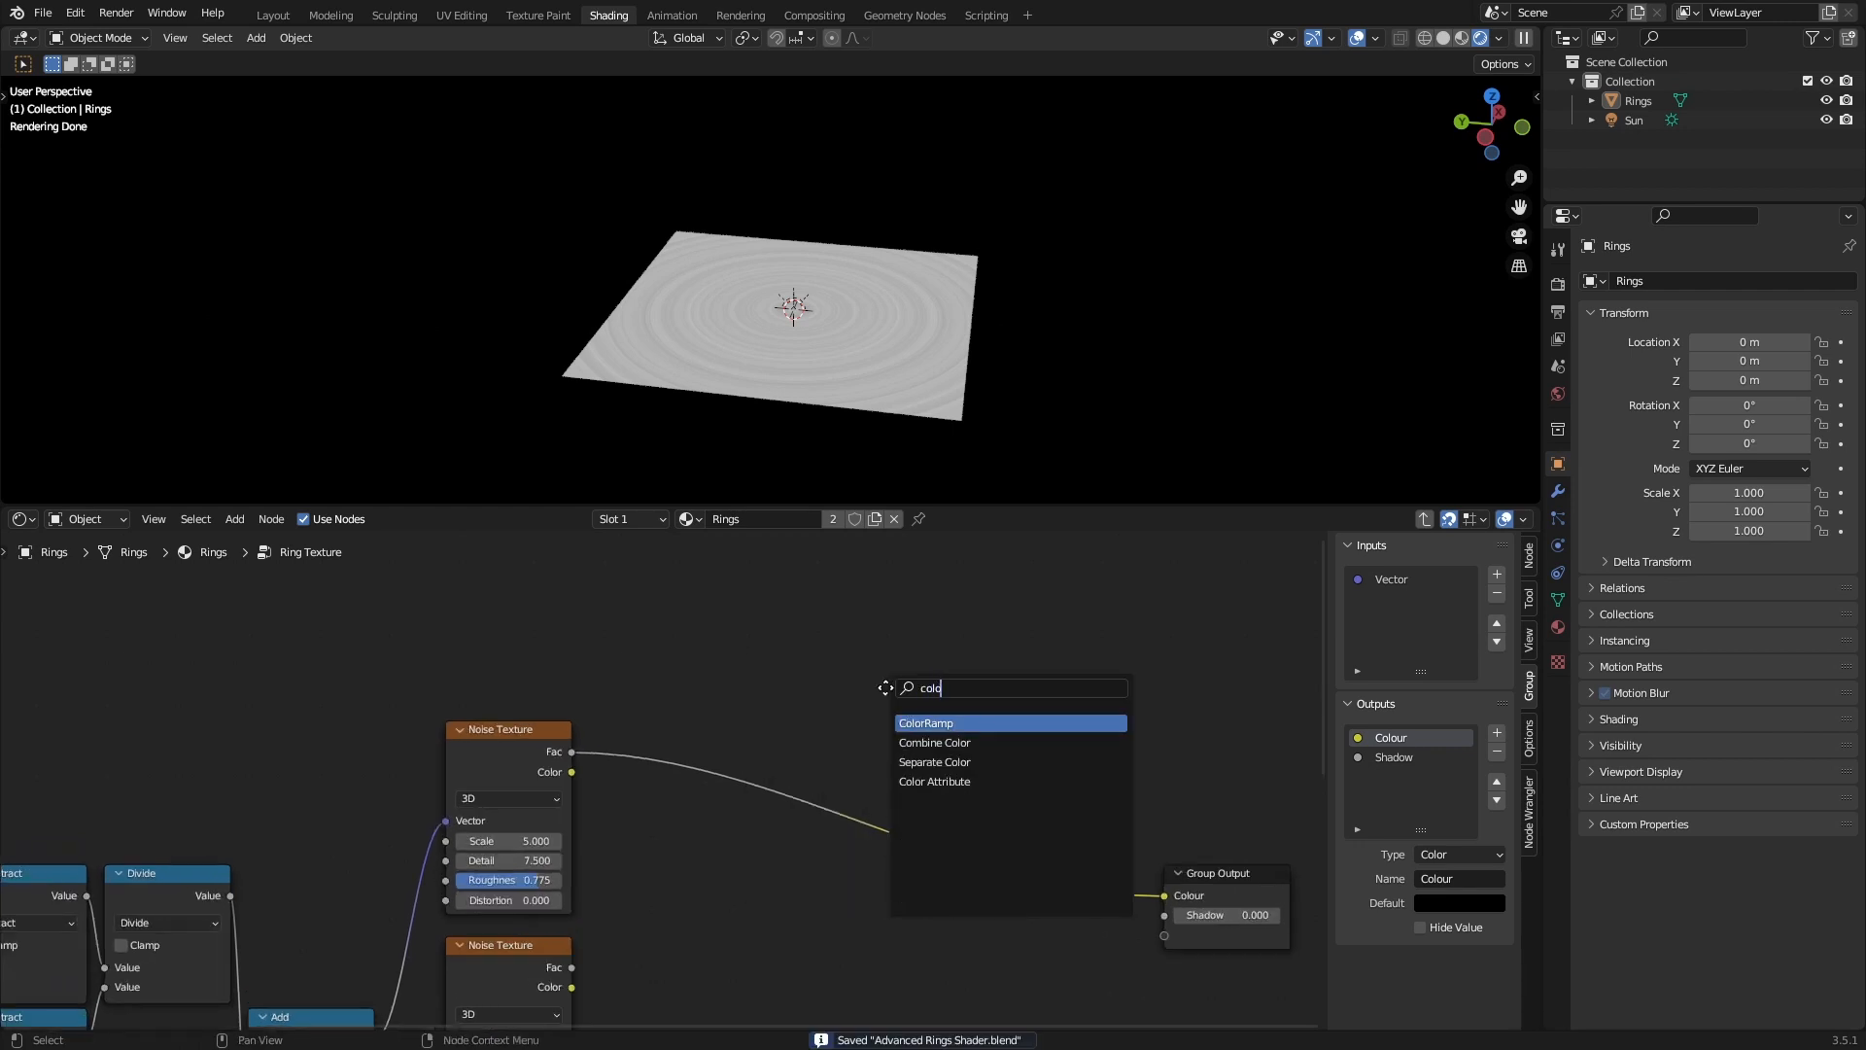
pyautogui.press('Return')
pyautogui.click(729, 694)
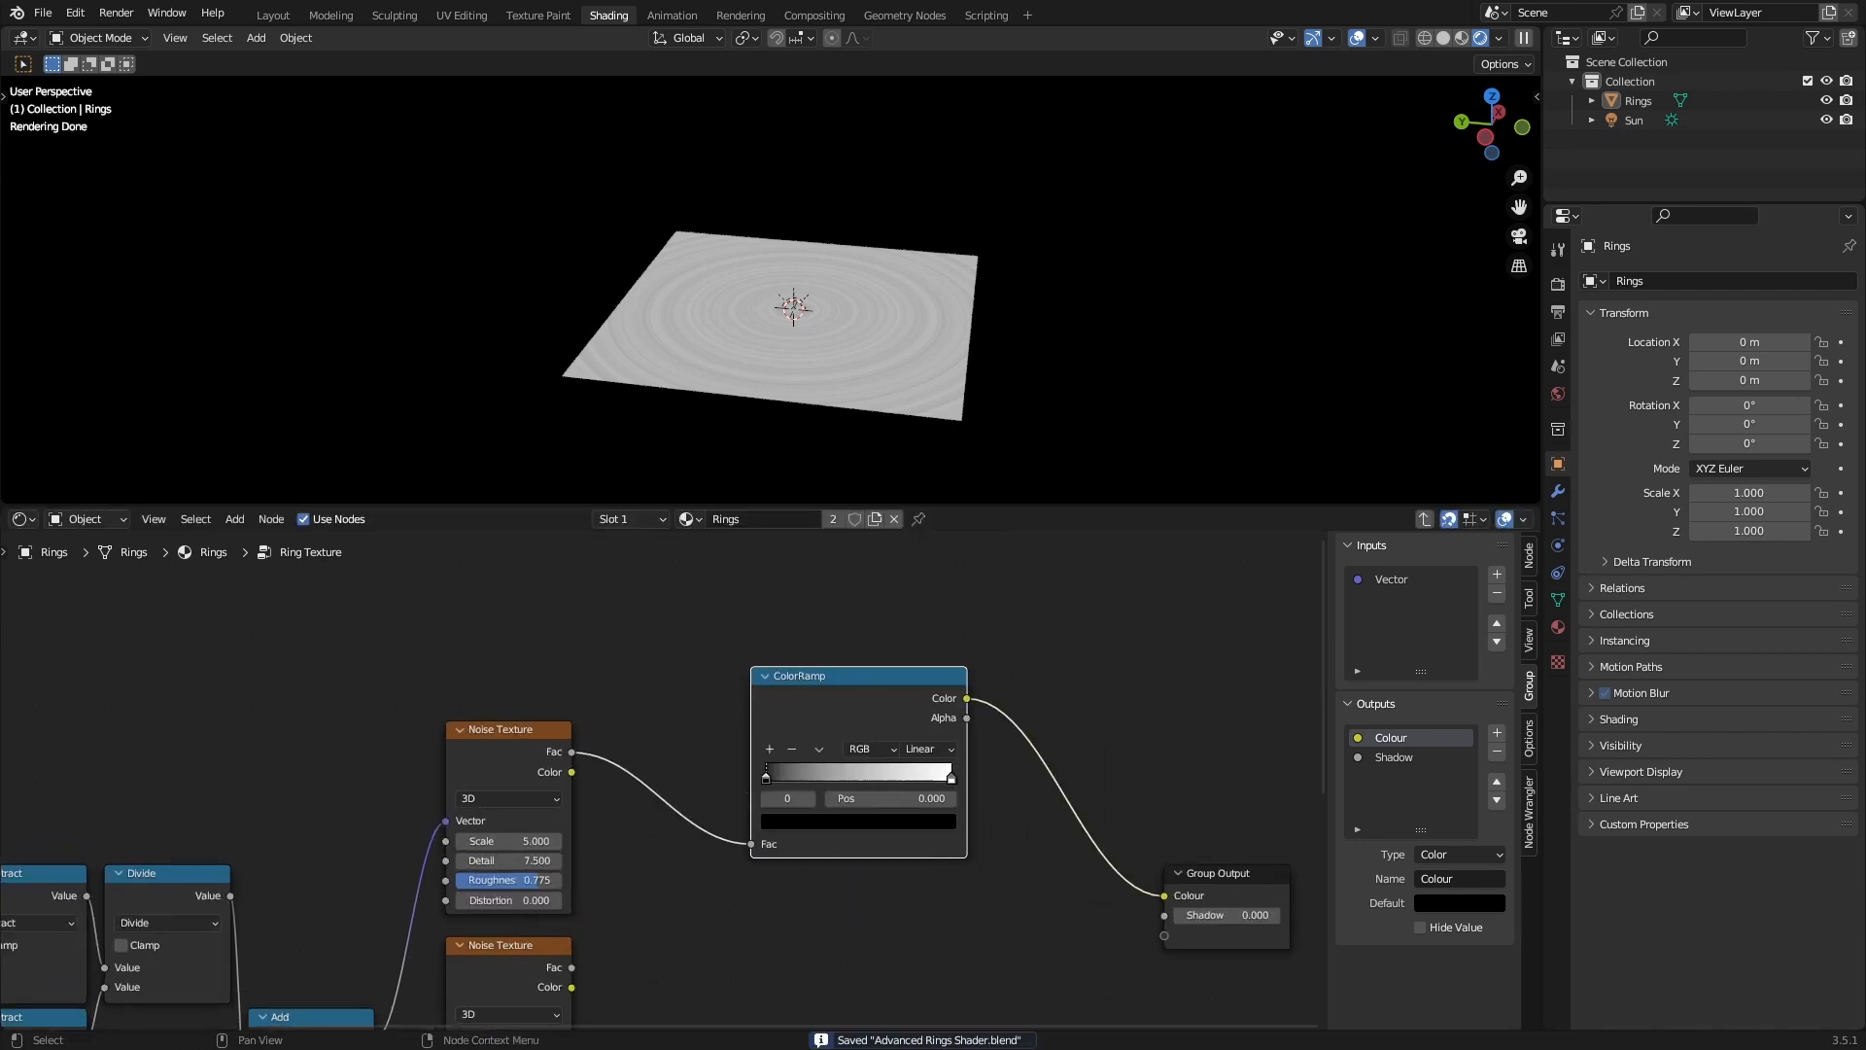
pyautogui.moveTo(815, 679); pyautogui.dragTo(653, 715)
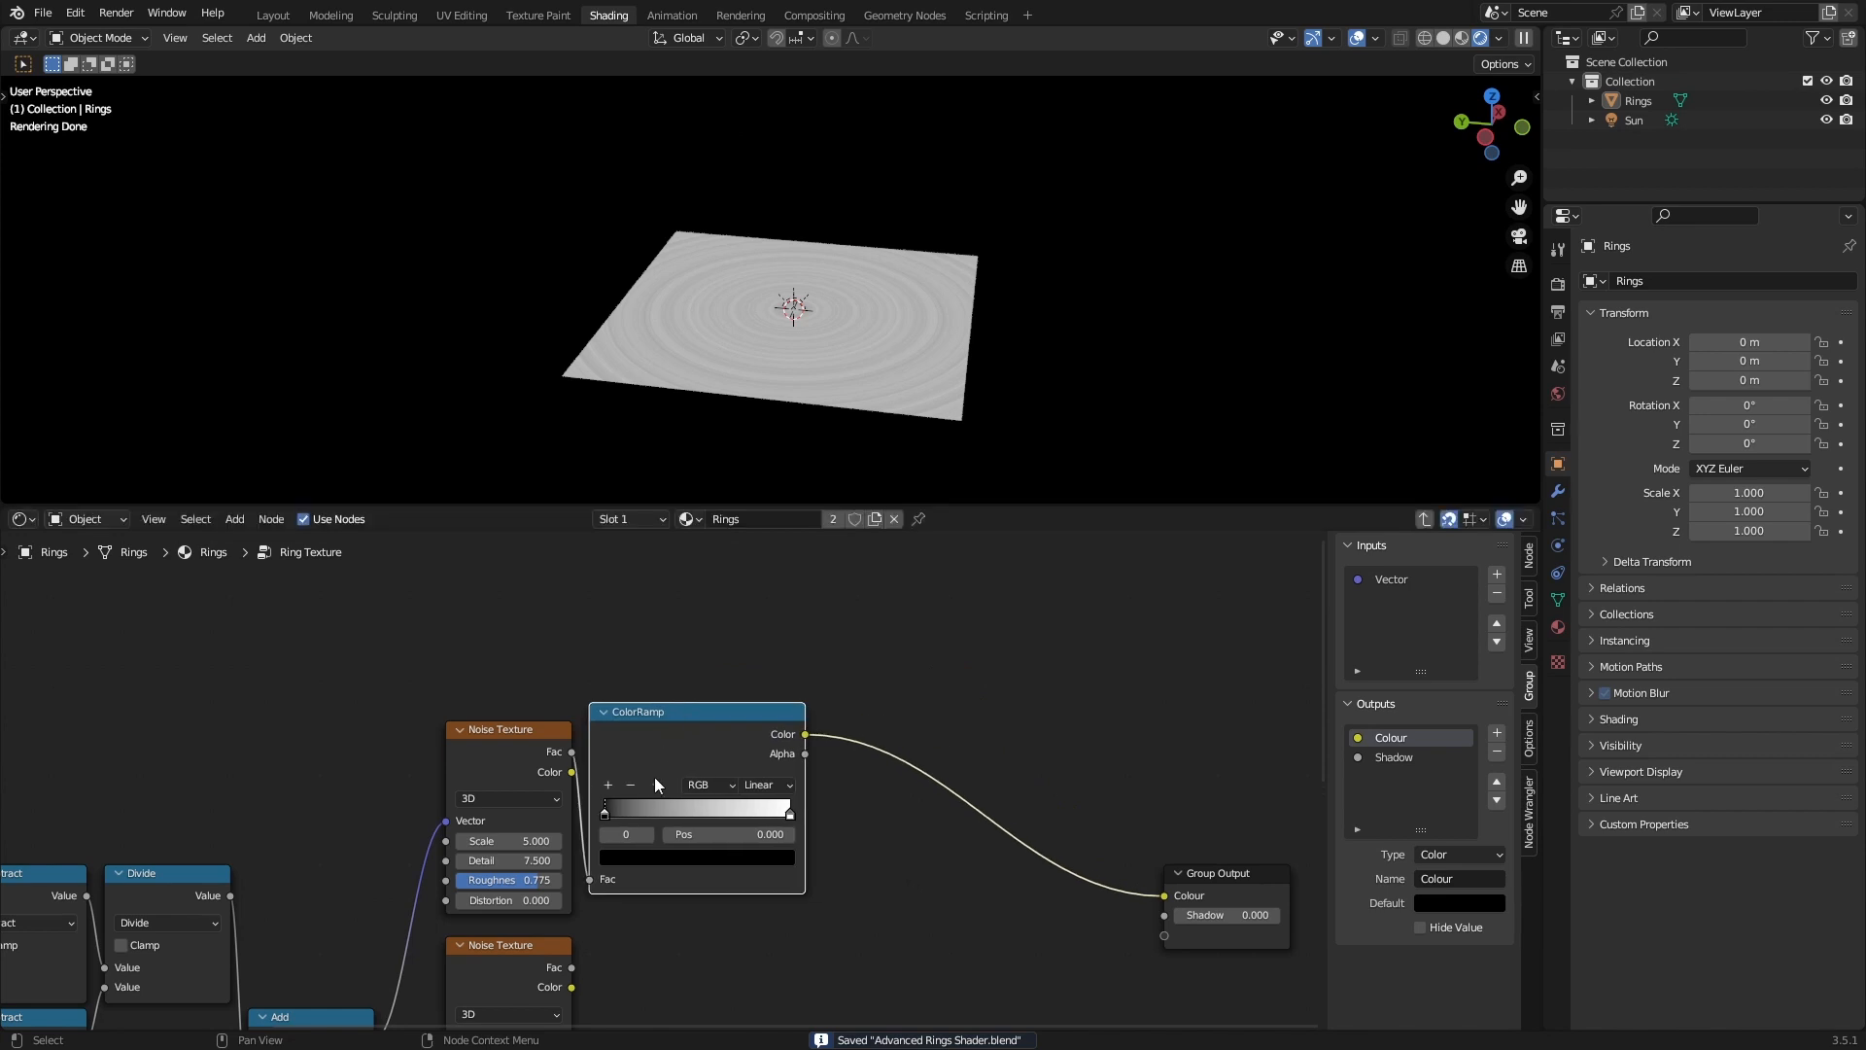
# Align the ColorRamp with the uppermost Noise Texture and set its black stop's position to 0.4.
pyautogui.moveTo(605, 814); pyautogui.dragTo(704, 802)
pyautogui.moveTo(702, 712); pyautogui.dragTo(702, 730)
pyautogui.click(770, 853)
pyautogui.write('0.4')
pyautogui.press('Return')
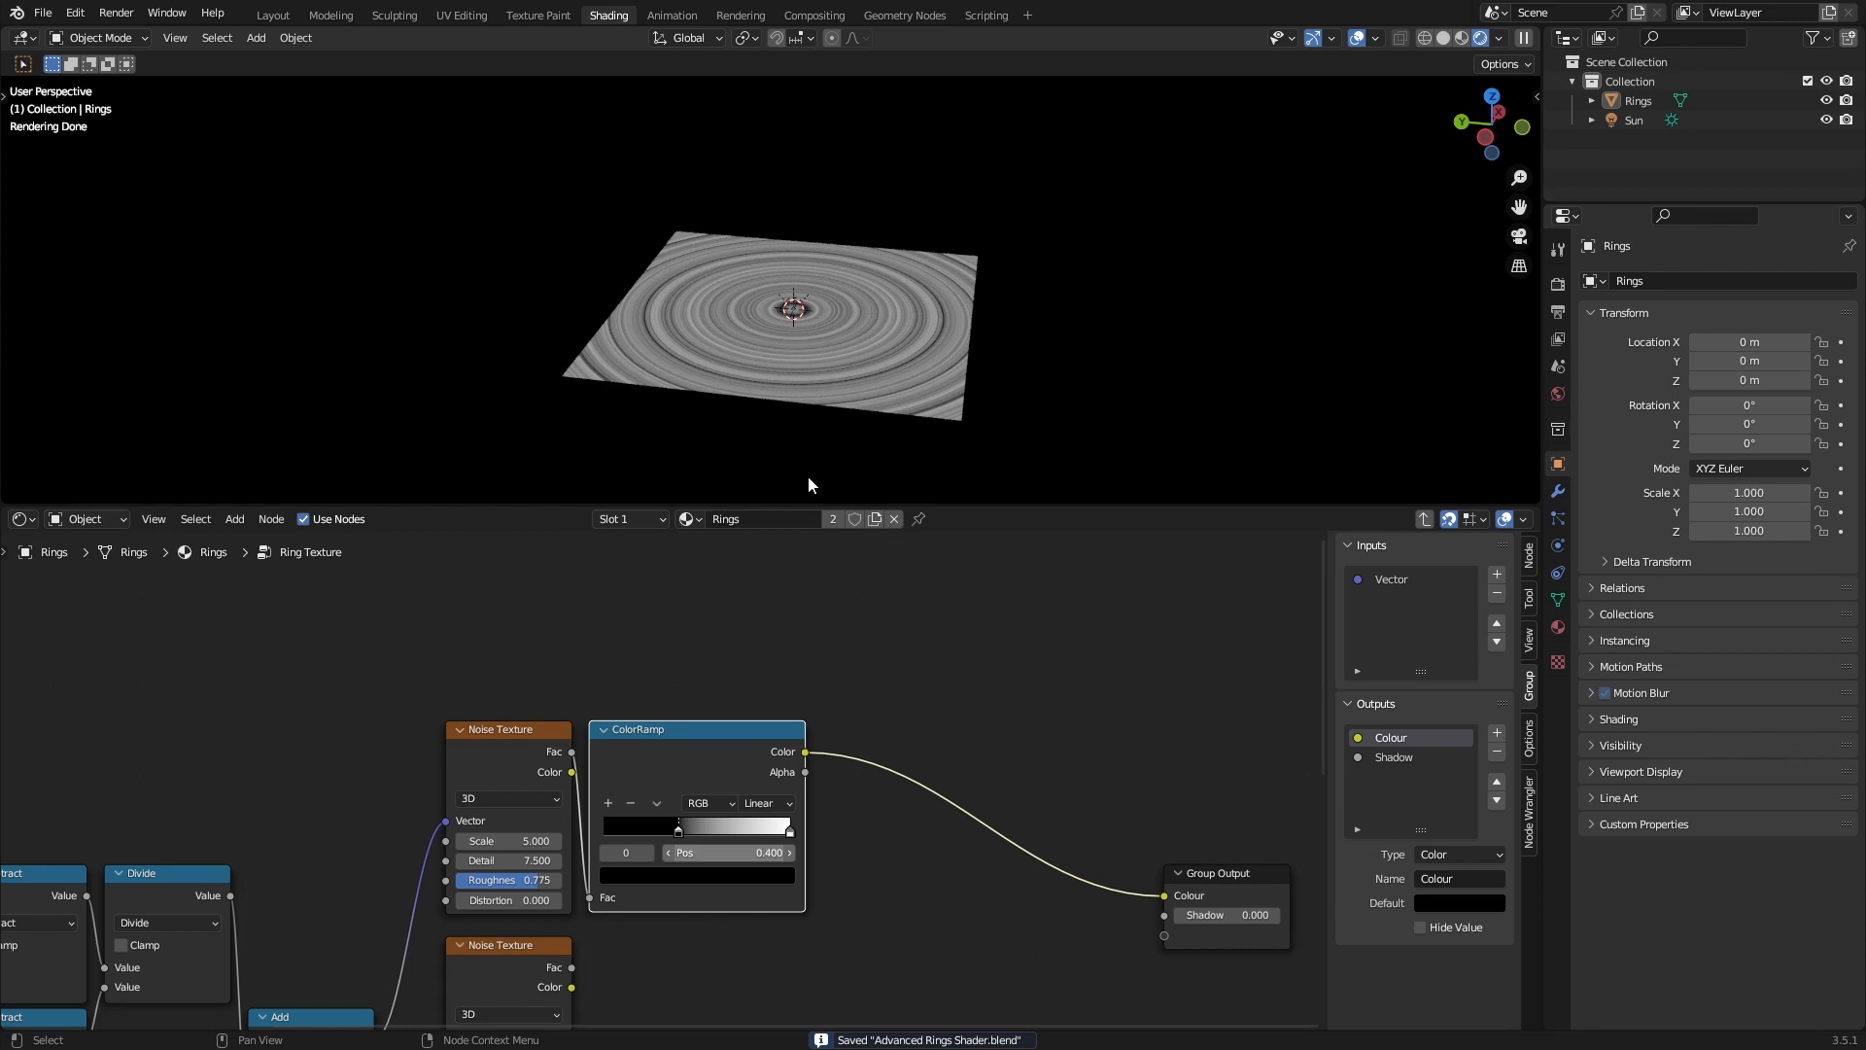
# Add another black stop to the ColorRamp and set its position to 0.45.
pyautogui.keyDown('ctrl'); pyautogui.click(637, 827); pyautogui.keyUp('ctrl')
pyautogui.click(749, 853)
pyautogui.write('0.45')
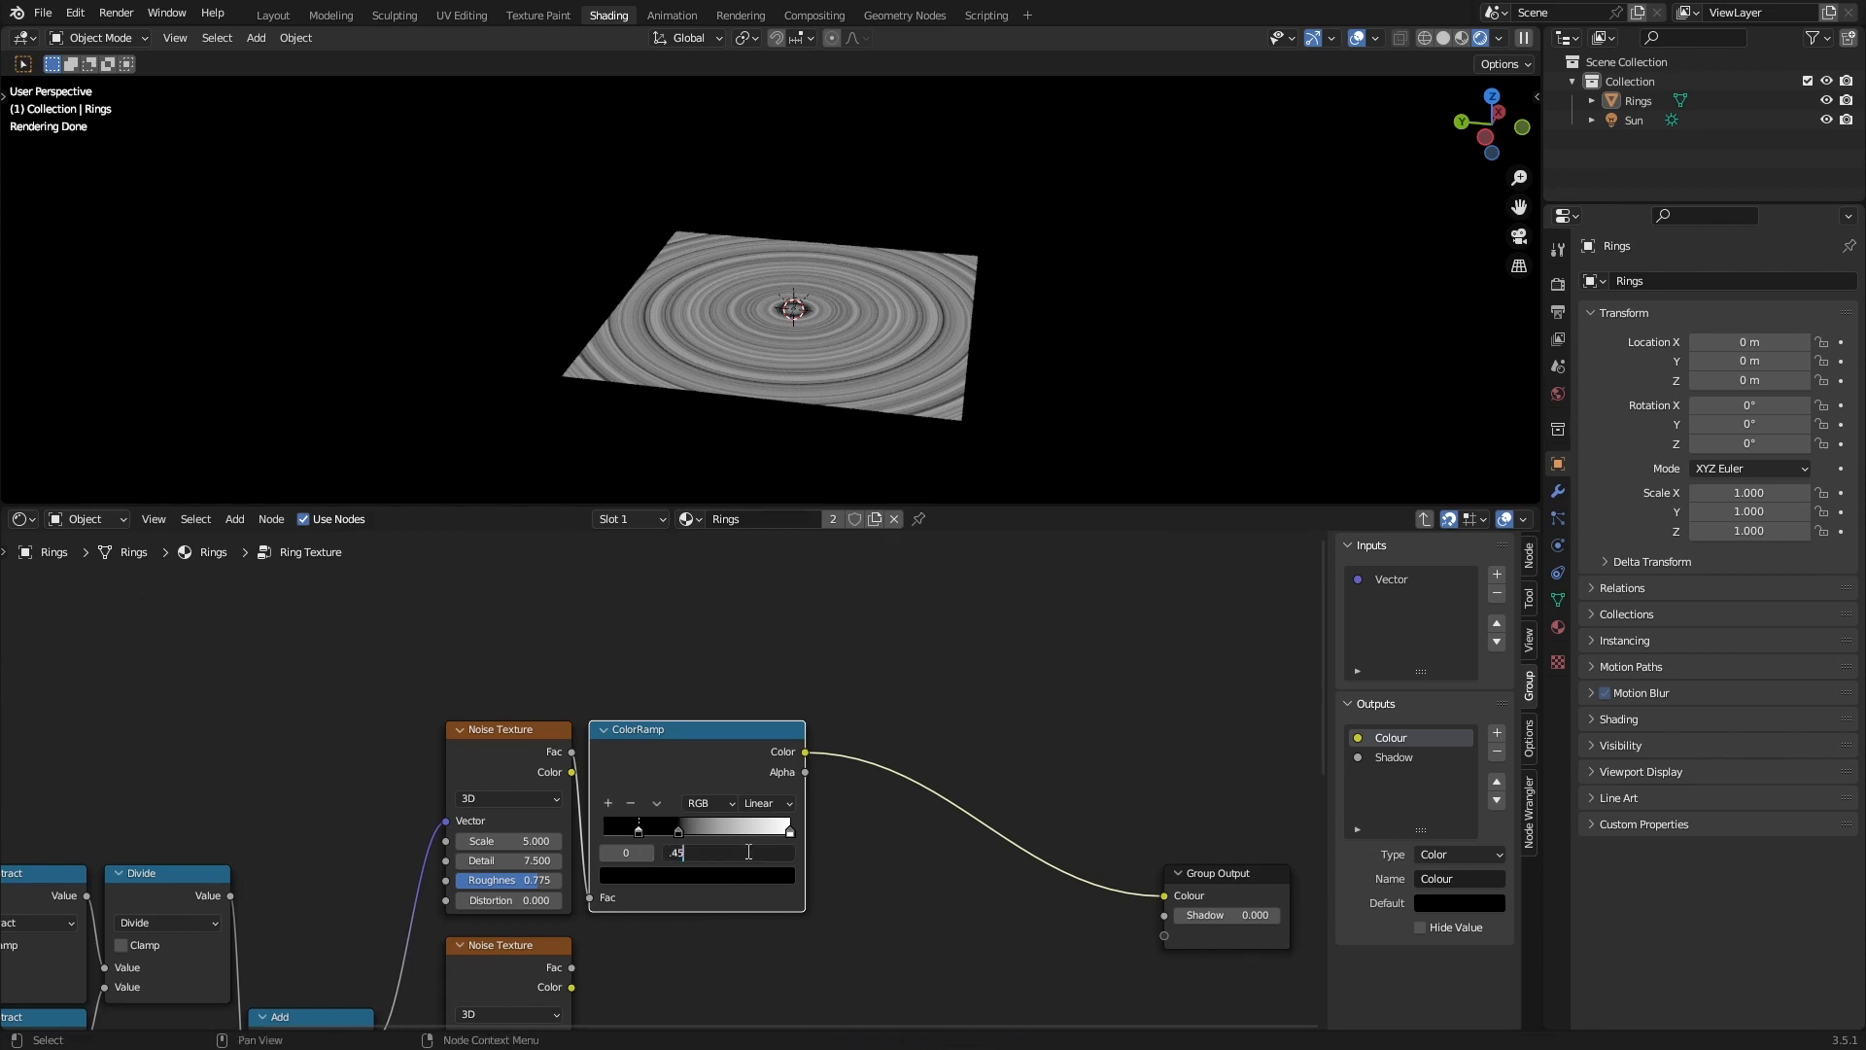
pyautogui.press('Return')
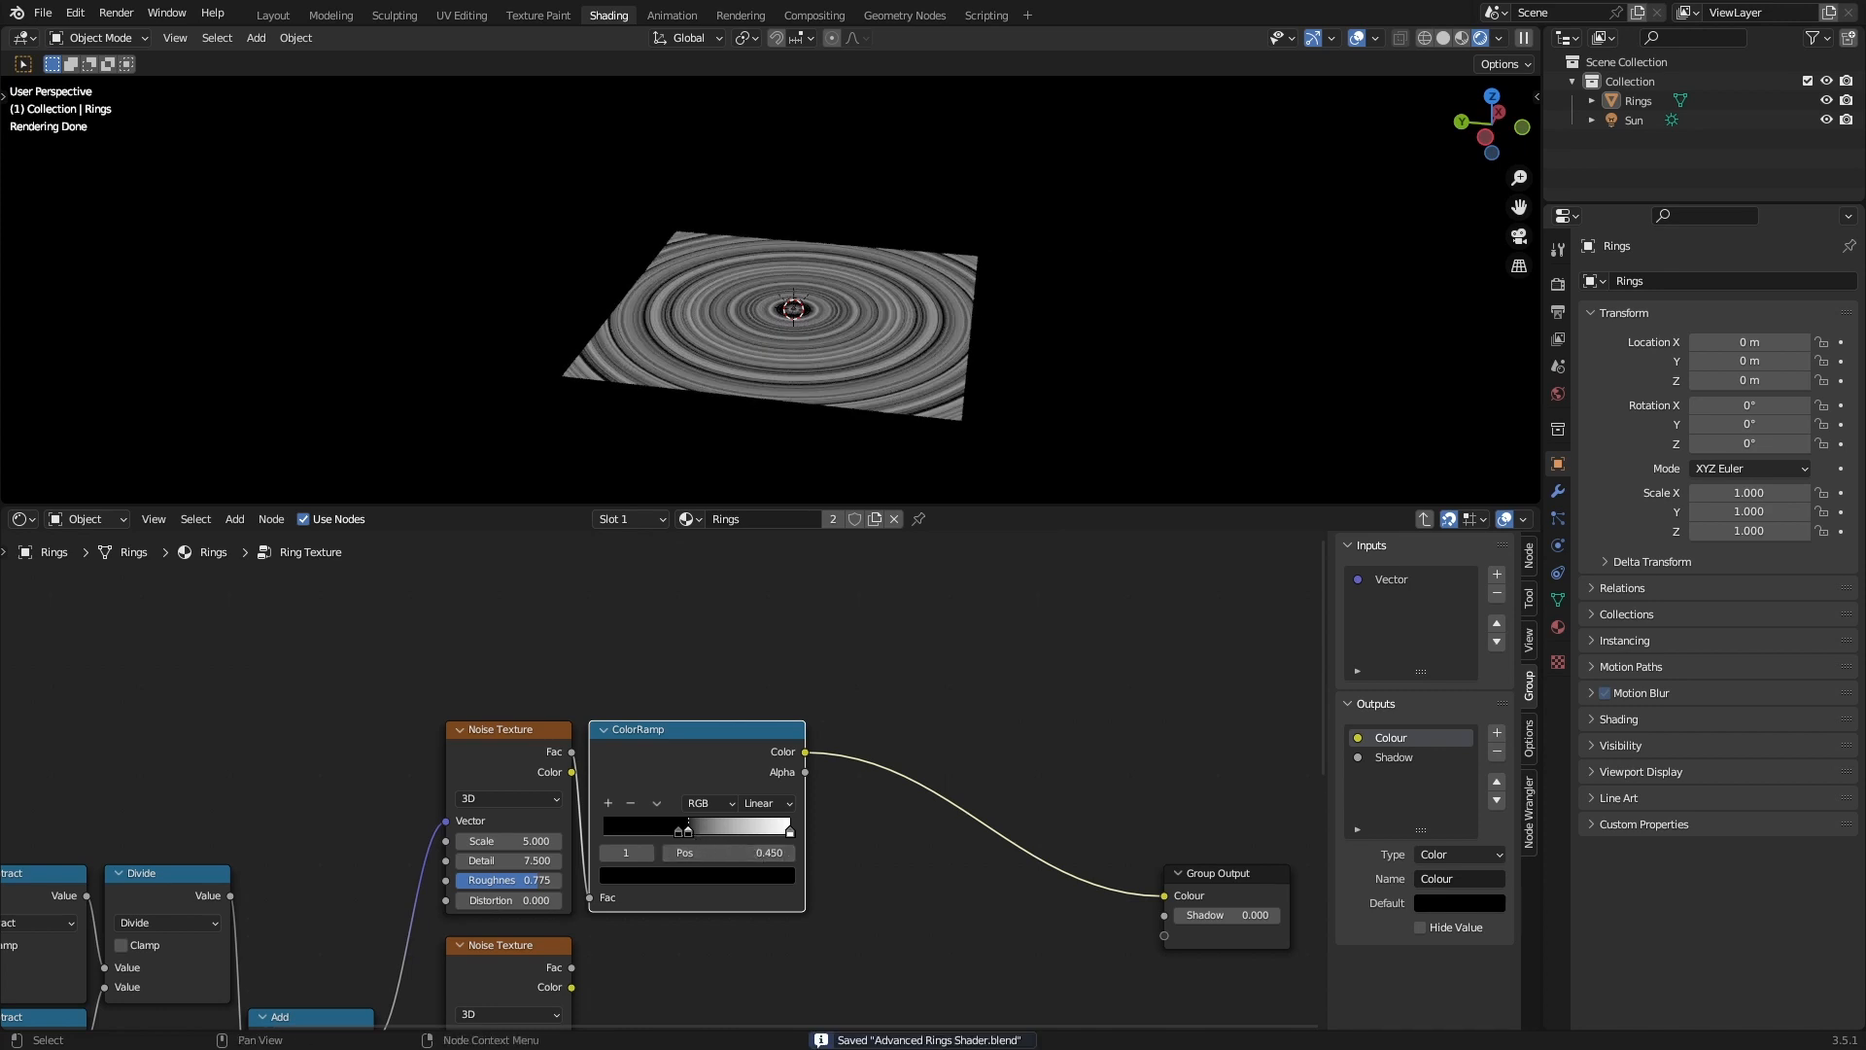
# Set the ColorRamp's second black stop to position 0.465 and save the file.
pyautogui.moveTo(688, 832); pyautogui.dragTo(696, 832)
pyautogui.click(748, 853)
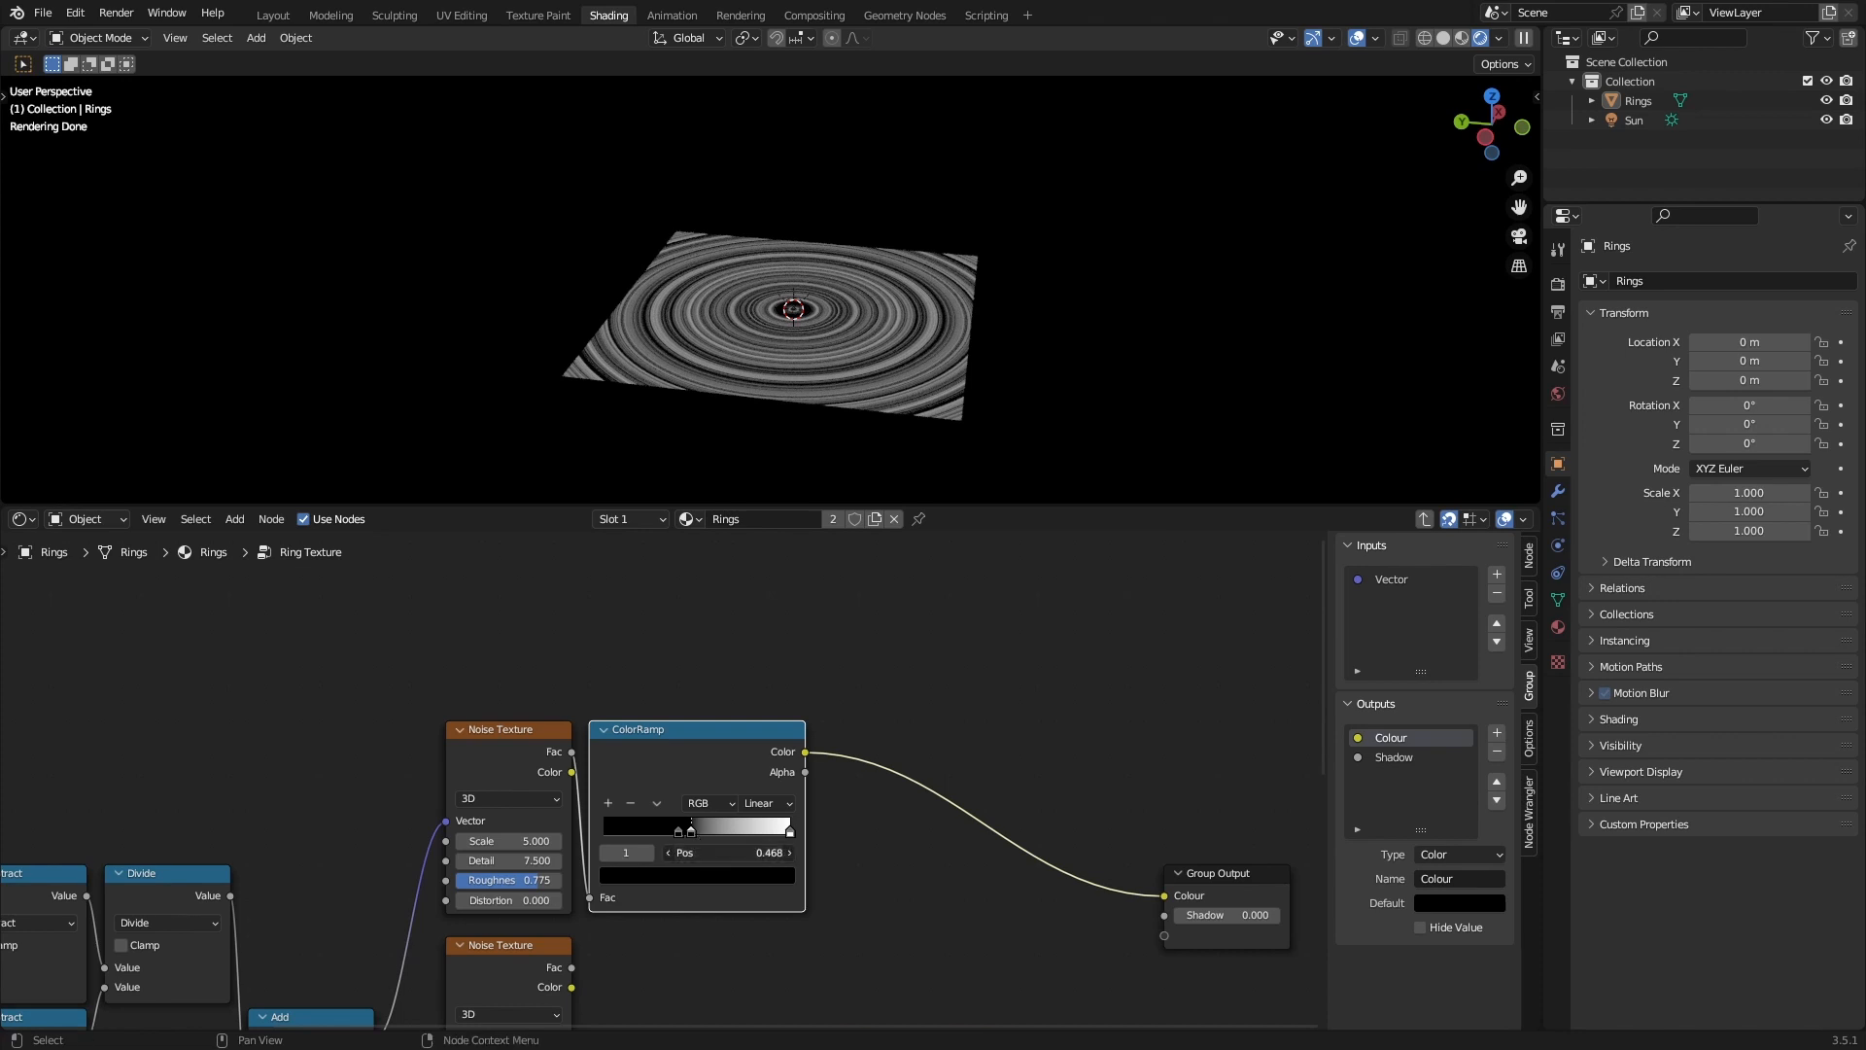
pyautogui.press('BackSpace')
pyautogui.press('Return')
pyautogui.hotkey('ctrl', 's')
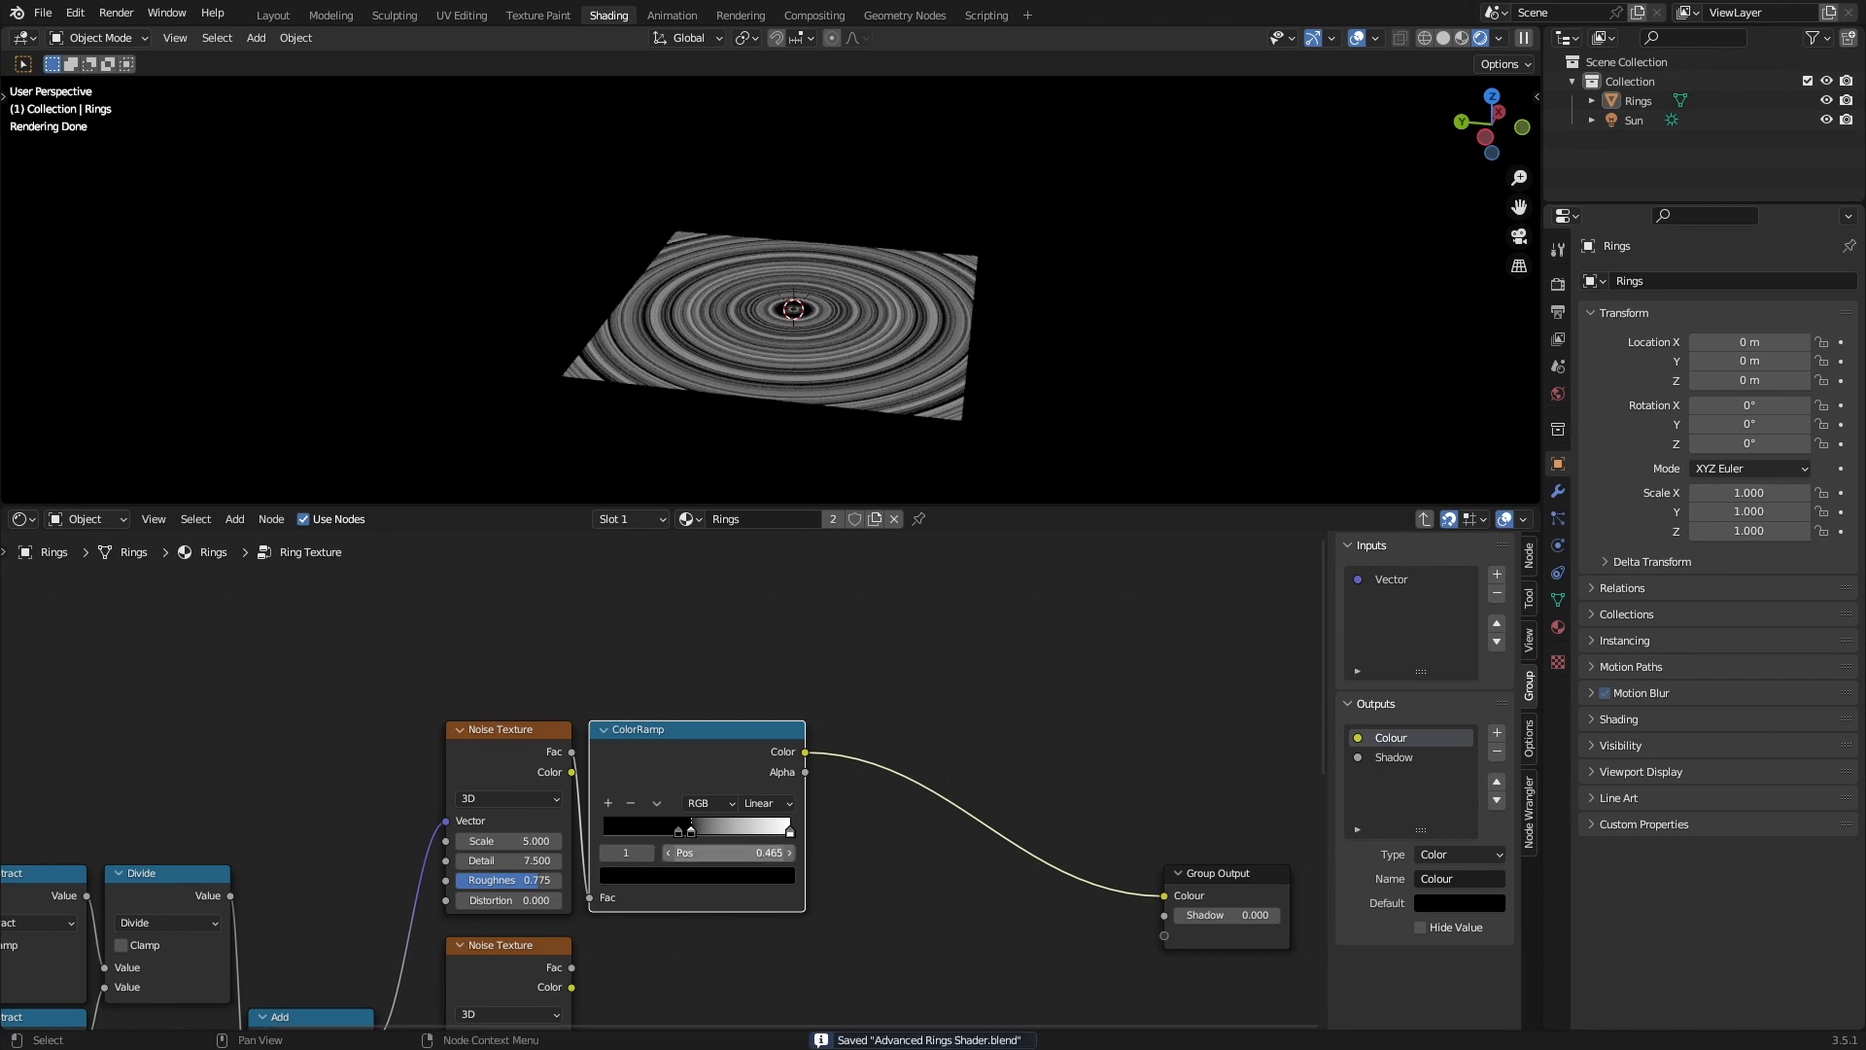
# Add a third black stop to the ColorRamp, set its position to 0.595 and save the file.
pyautogui.keyDown('ctrl'); pyautogui.click(631, 825); pyautogui.keyUp('ctrl')
pyautogui.click(736, 852)
pyautogui.write('0.6')
pyautogui.press('Return')
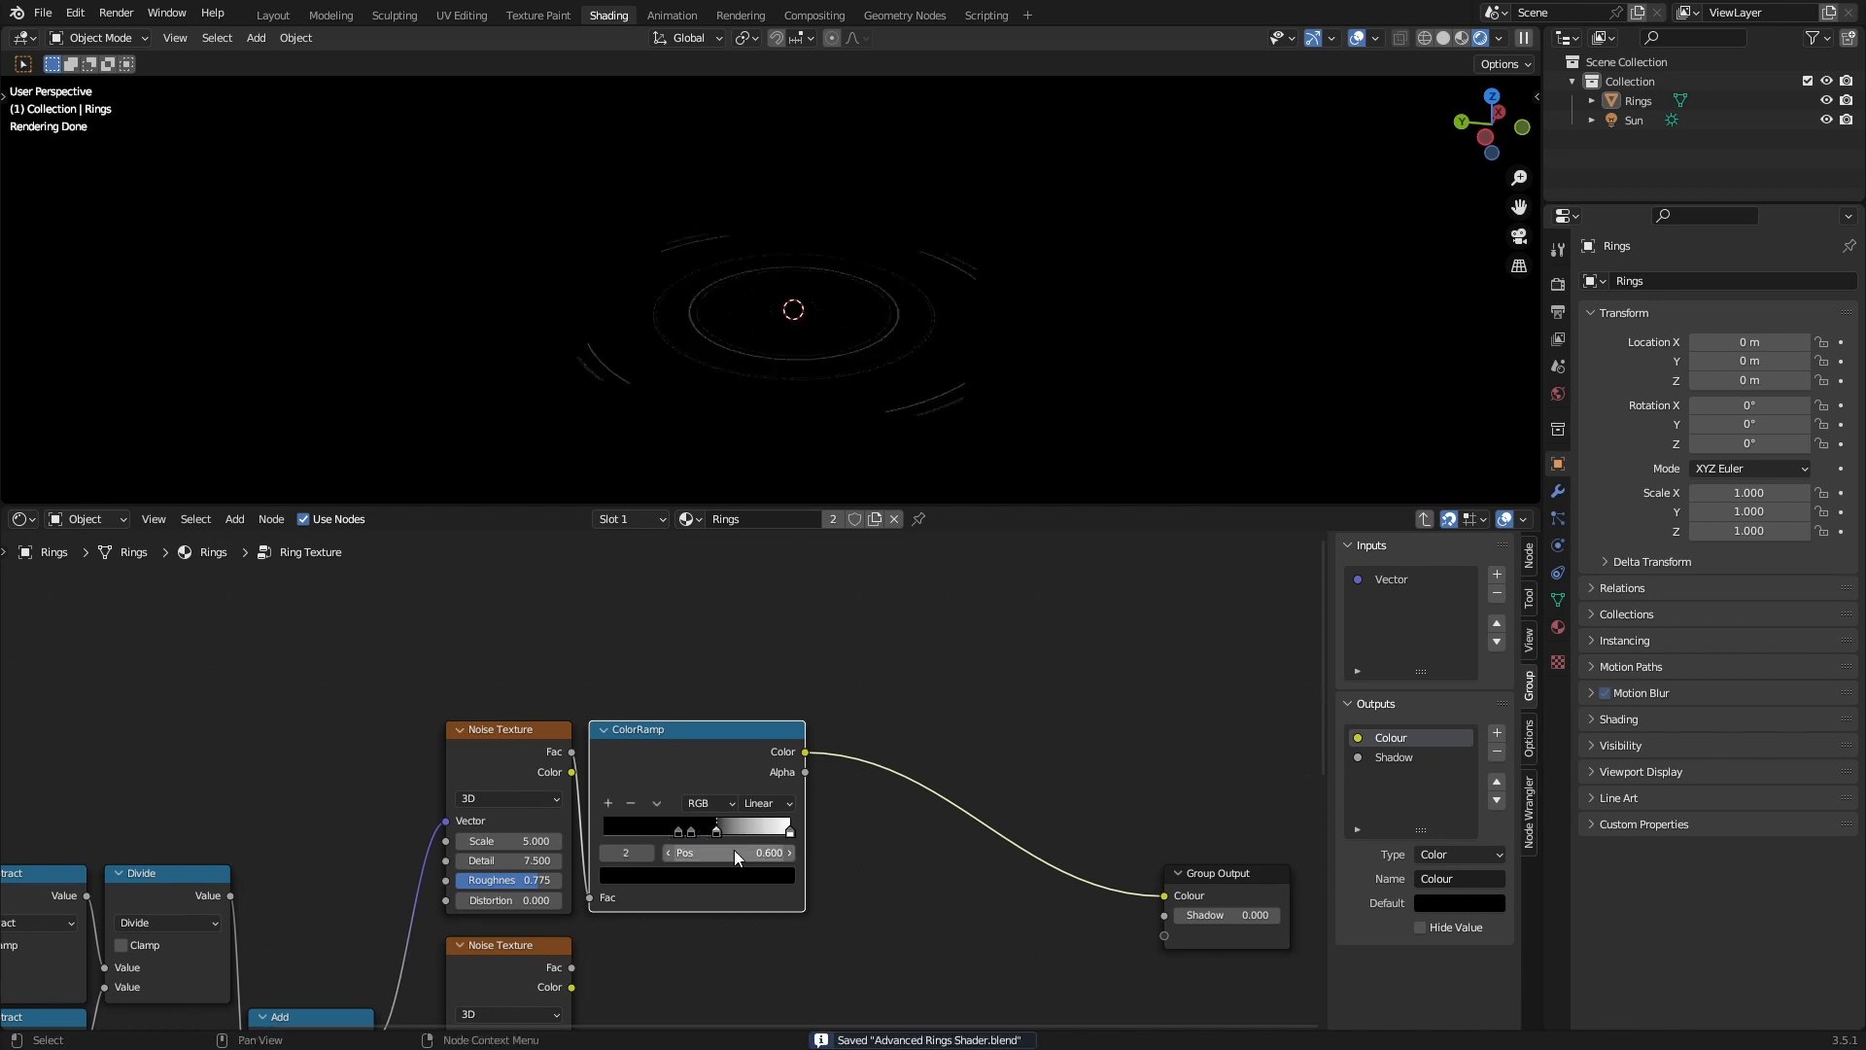
pyautogui.click(736, 851)
pyautogui.write('.5')
pyautogui.press('Escape')
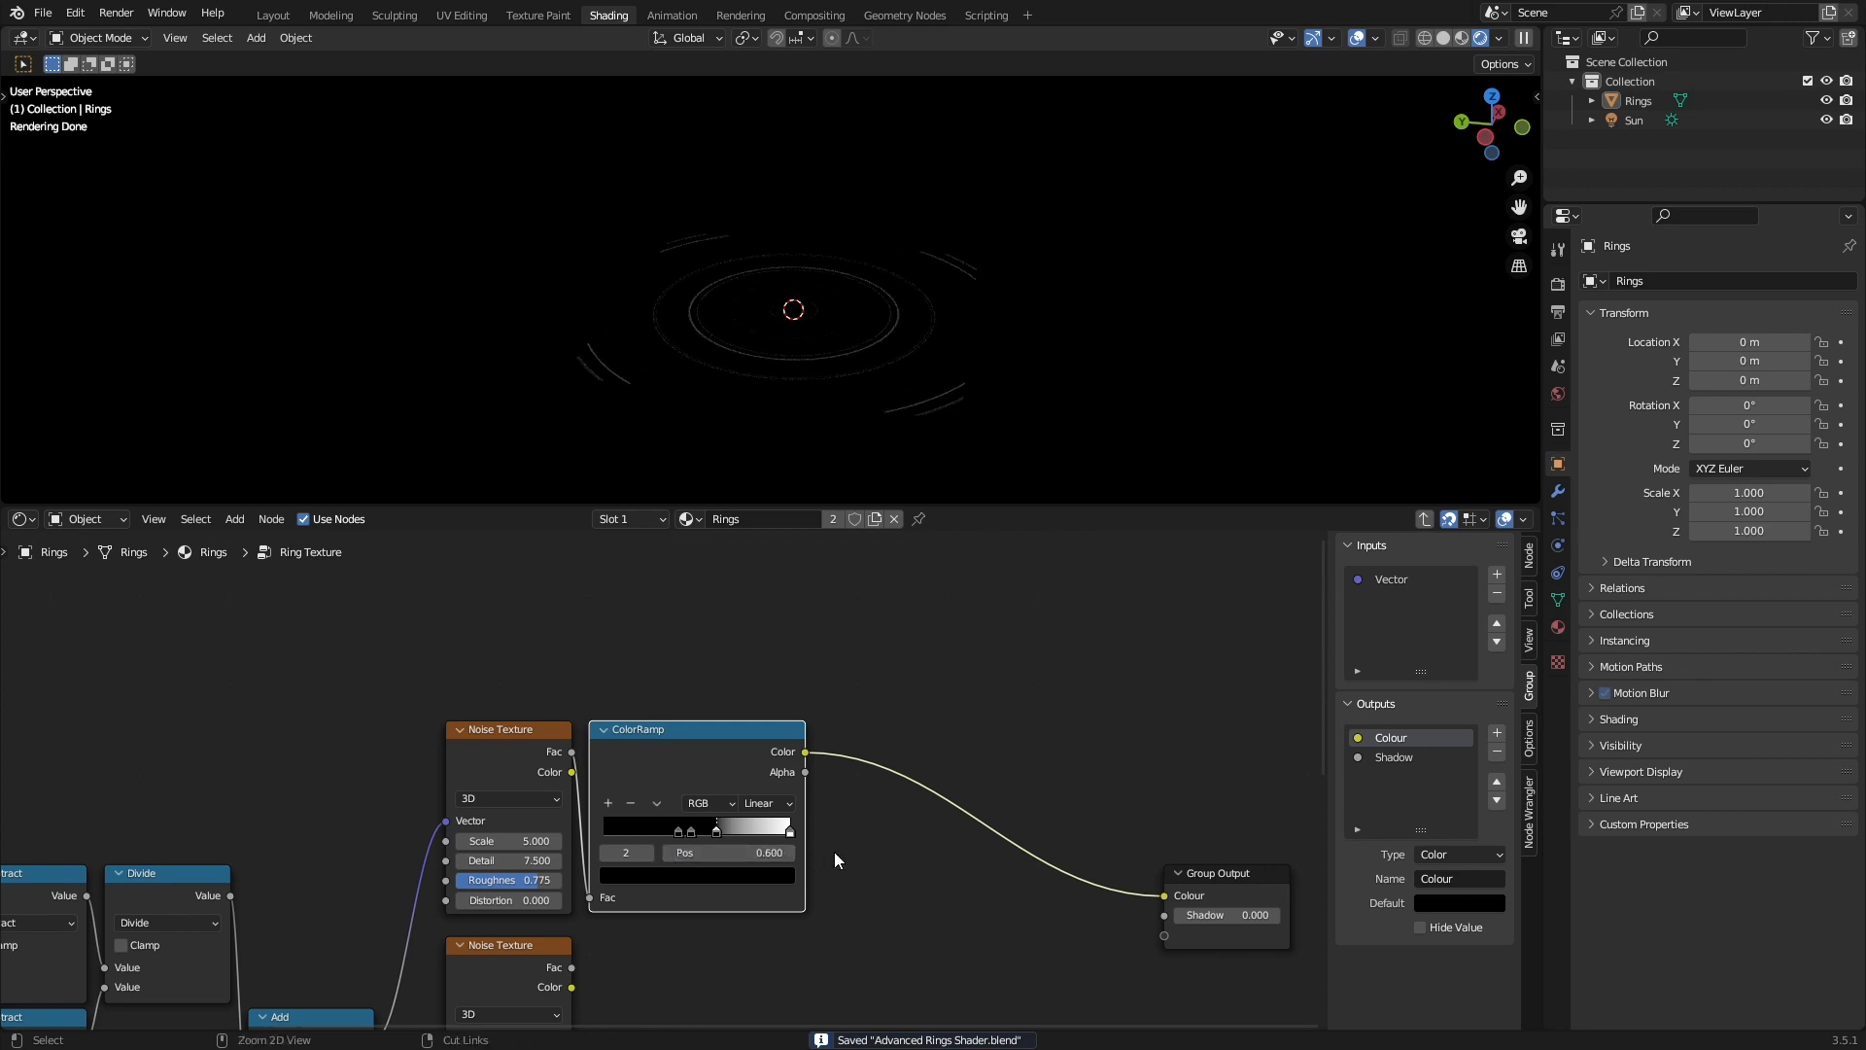
pyautogui.hotkey('ctrl', 'shift', 'z')
pyautogui.click(898, 855)
pyautogui.hotkey('ctrl', 's')
# Set the ColorRamp's white stop to position 0.765 and save the file.
pyautogui.scroll(3, 918, 434)
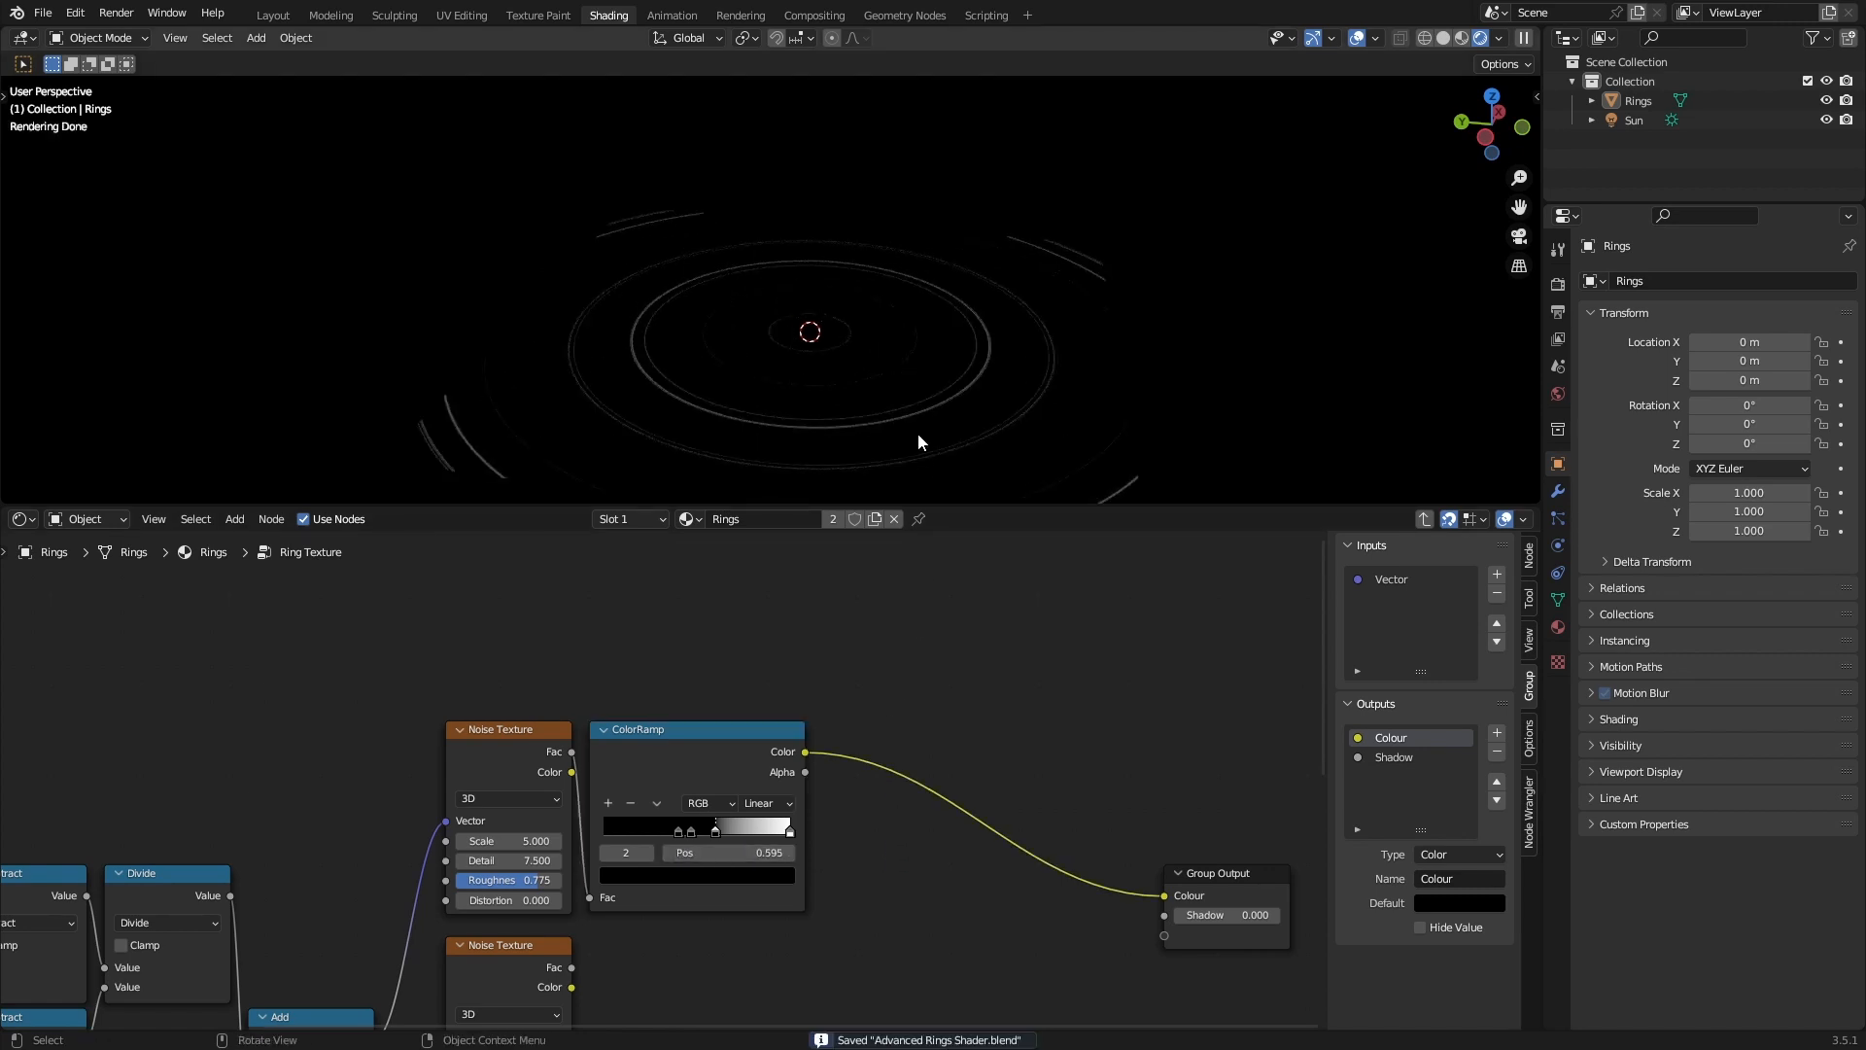
pyautogui.scroll(-3, 918, 433)
pyautogui.scroll(2, 825, 763)
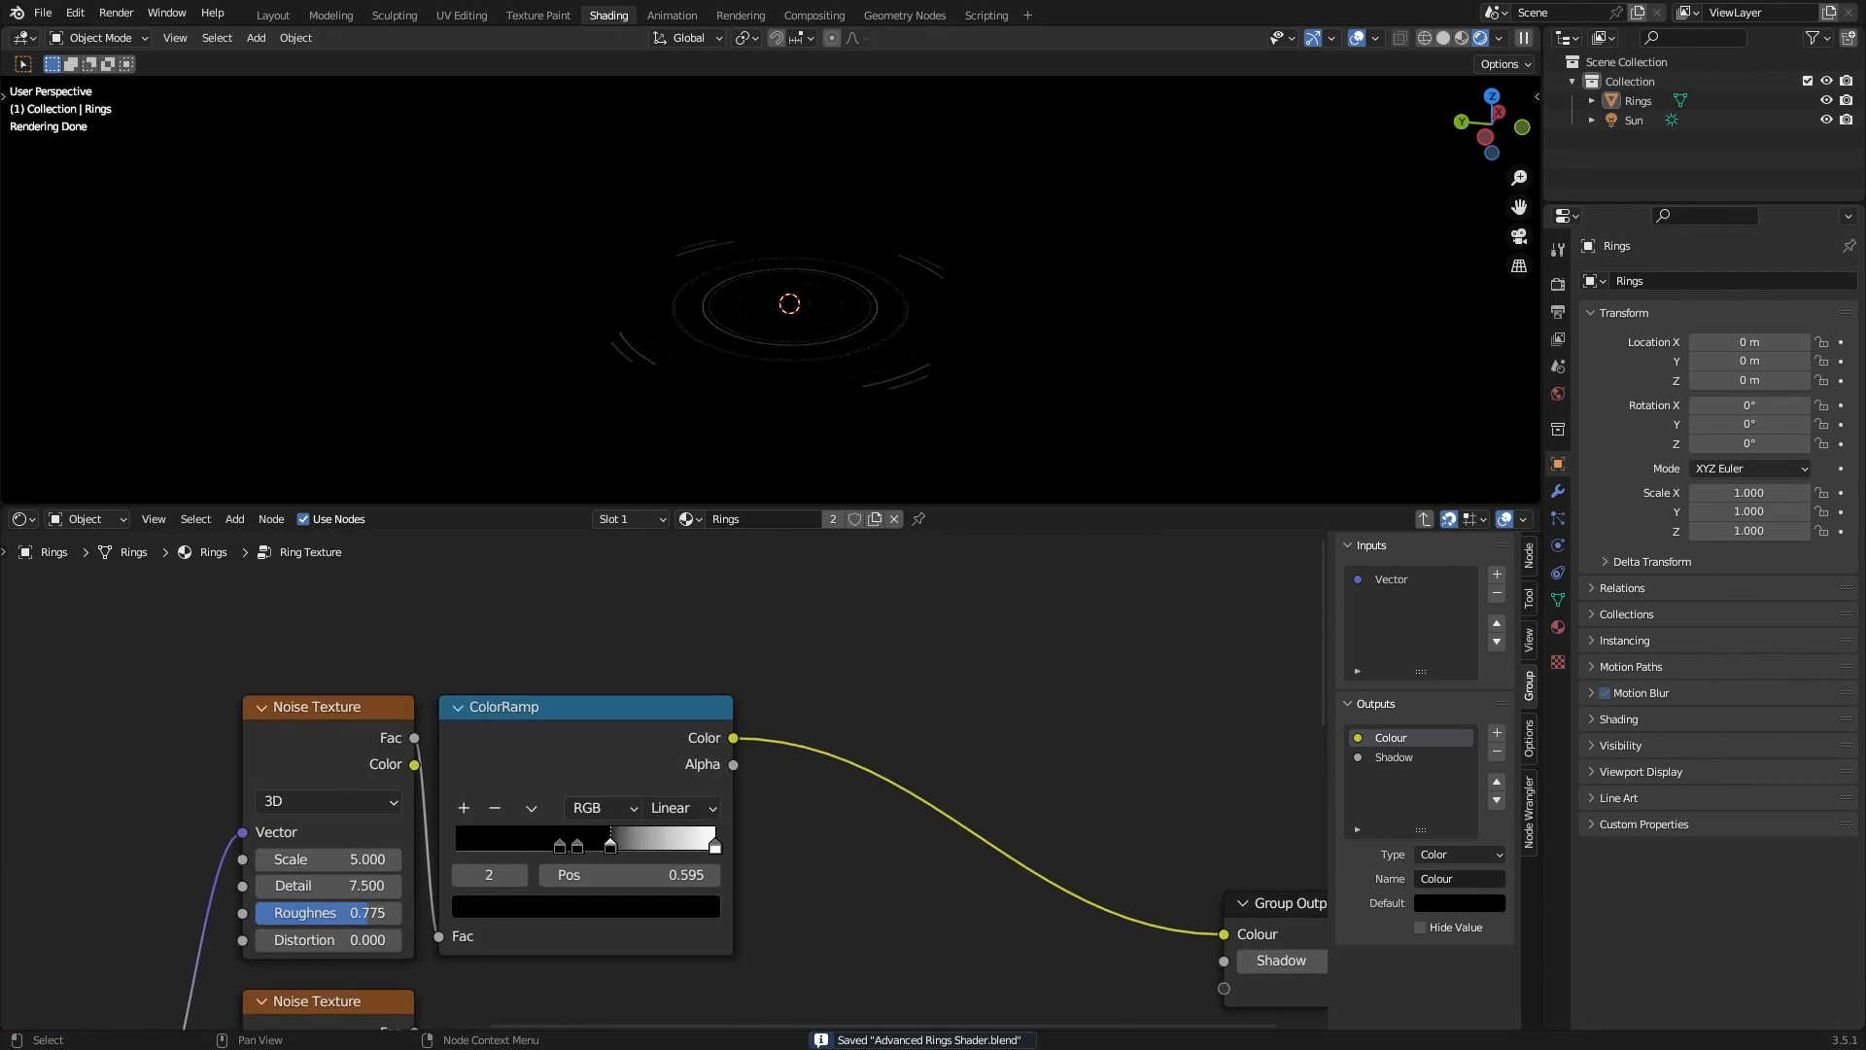
pyautogui.moveTo(714, 848); pyautogui.dragTo(655, 848)
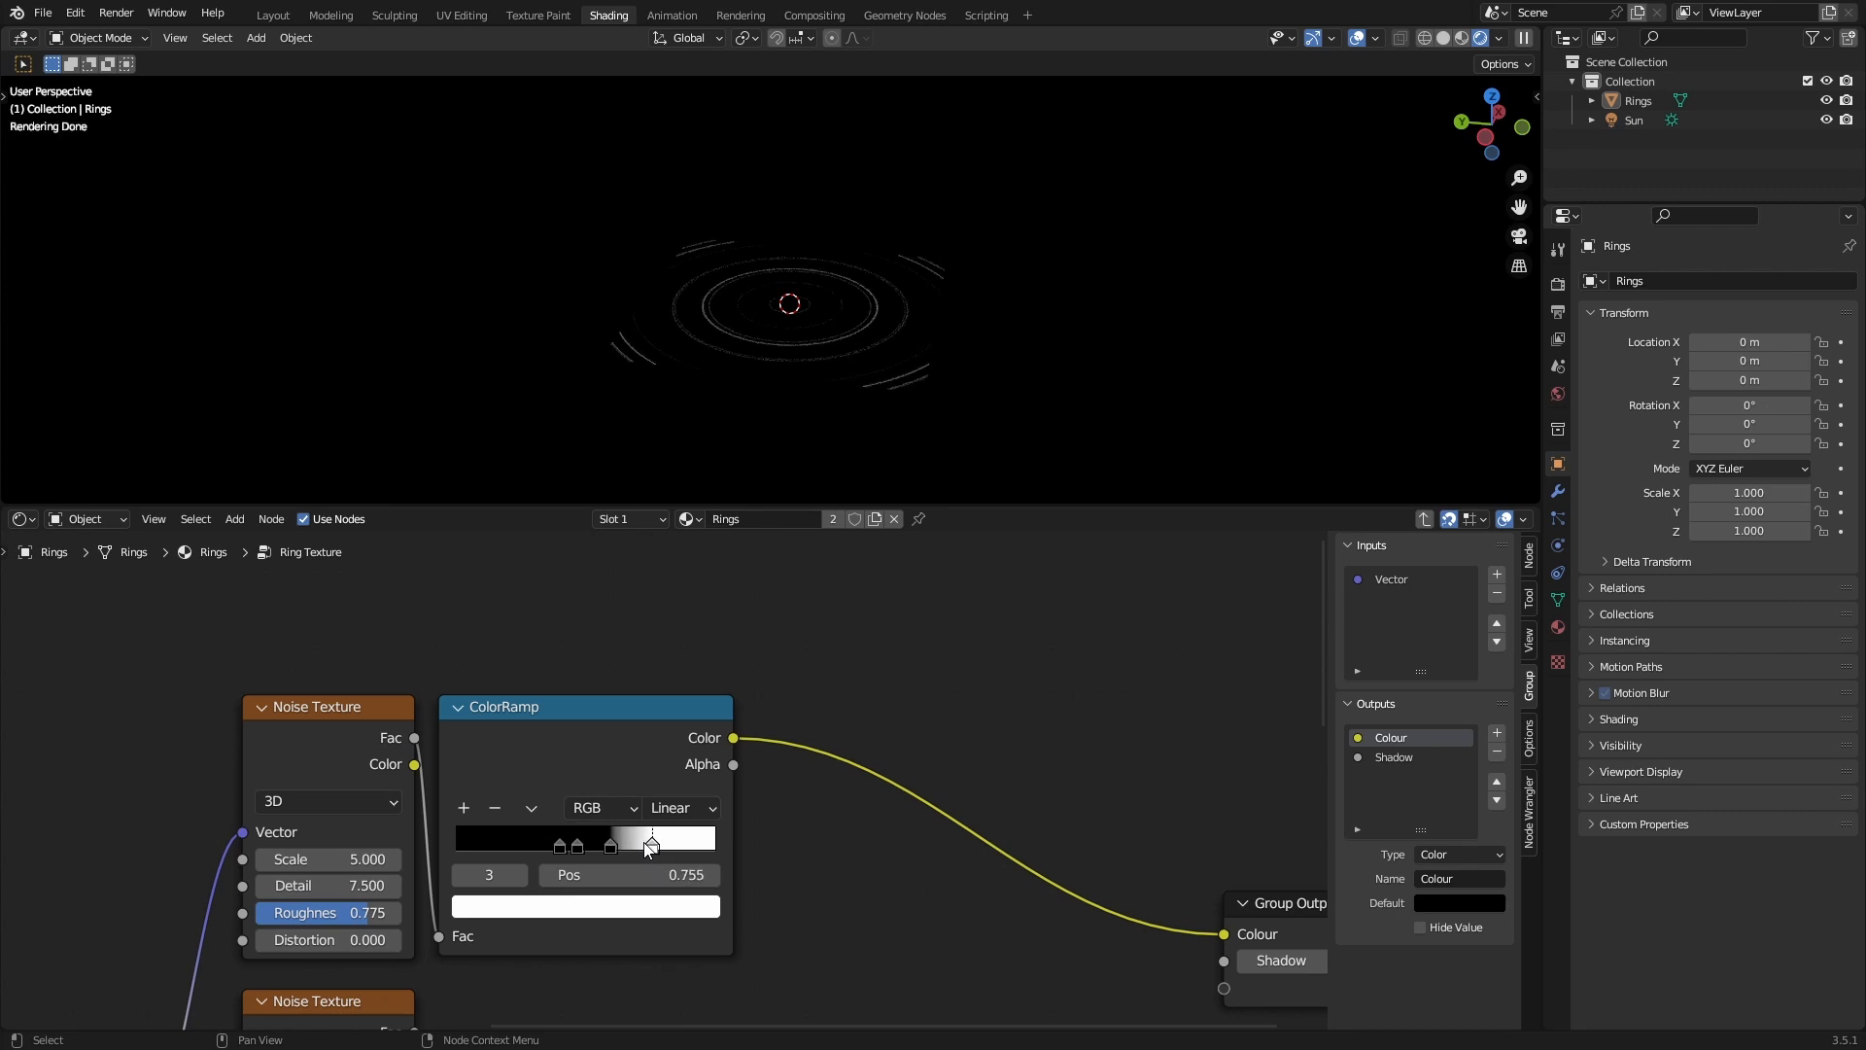
pyautogui.click(656, 872)
pyautogui.write('.')
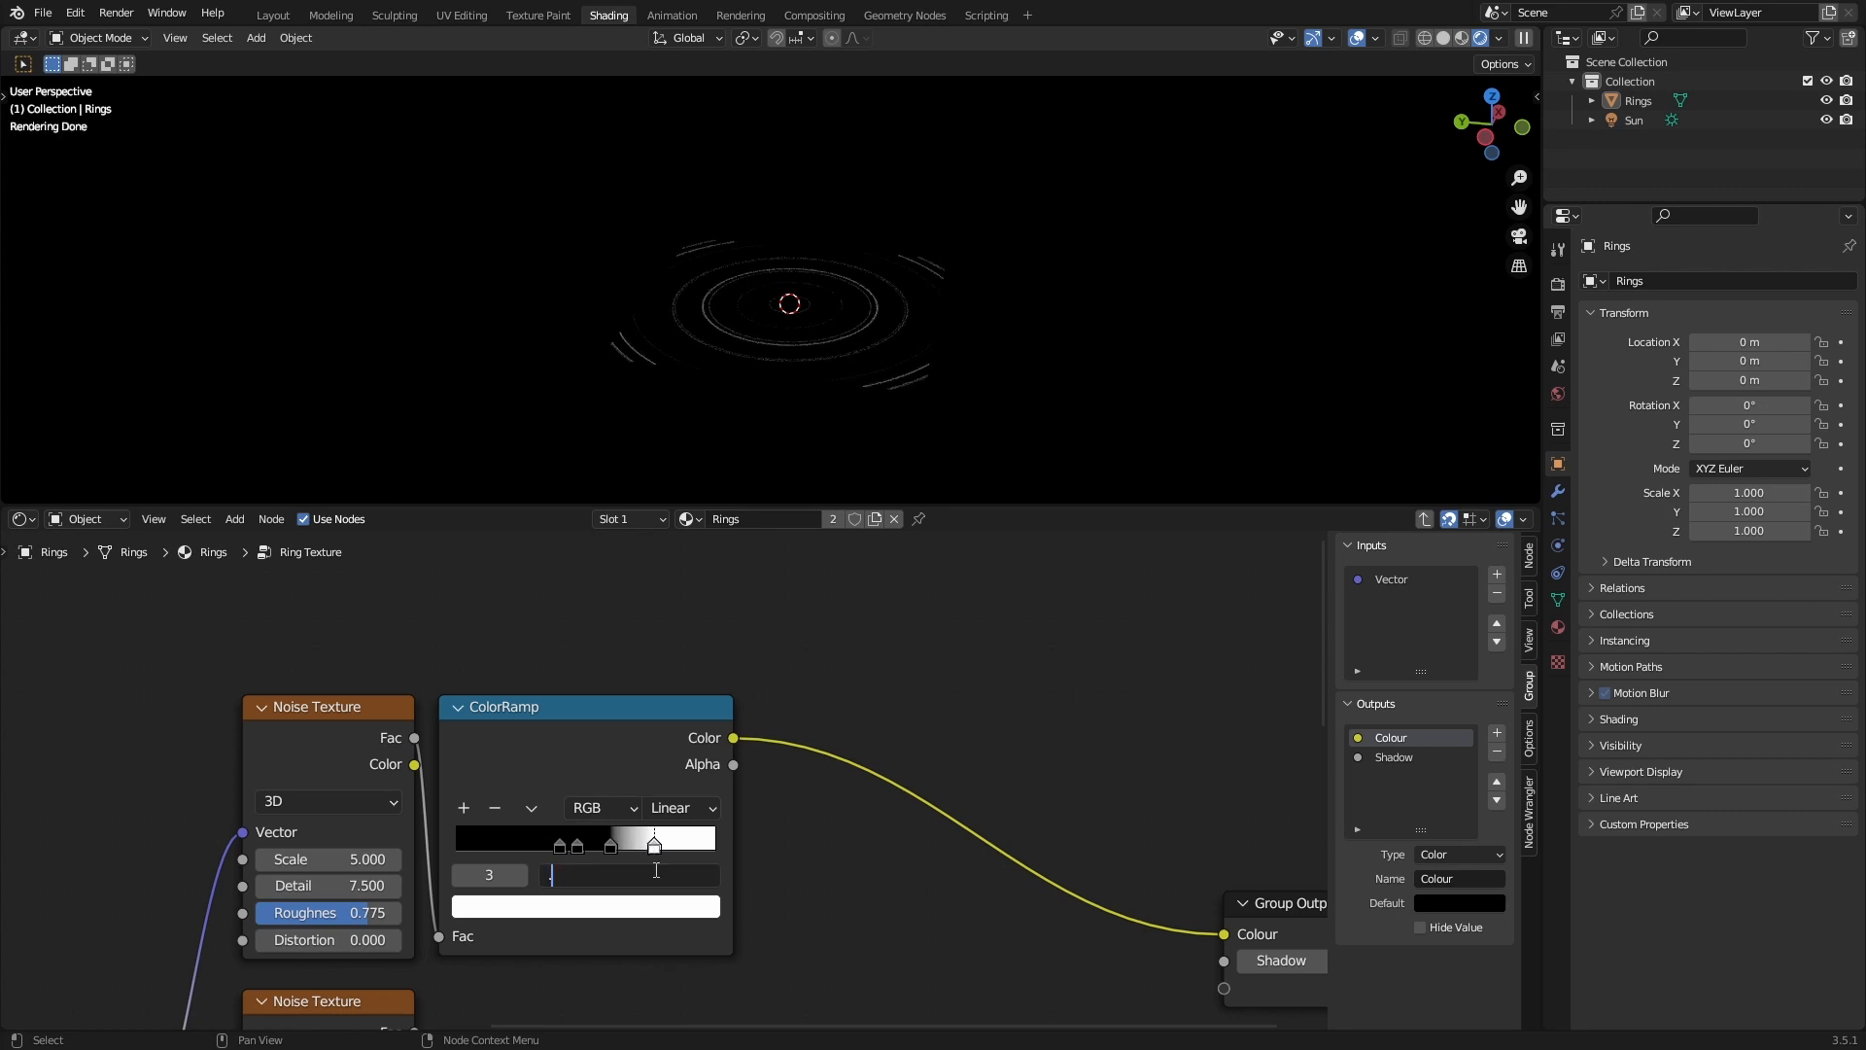
pyautogui.write('765')
pyautogui.press('Return')
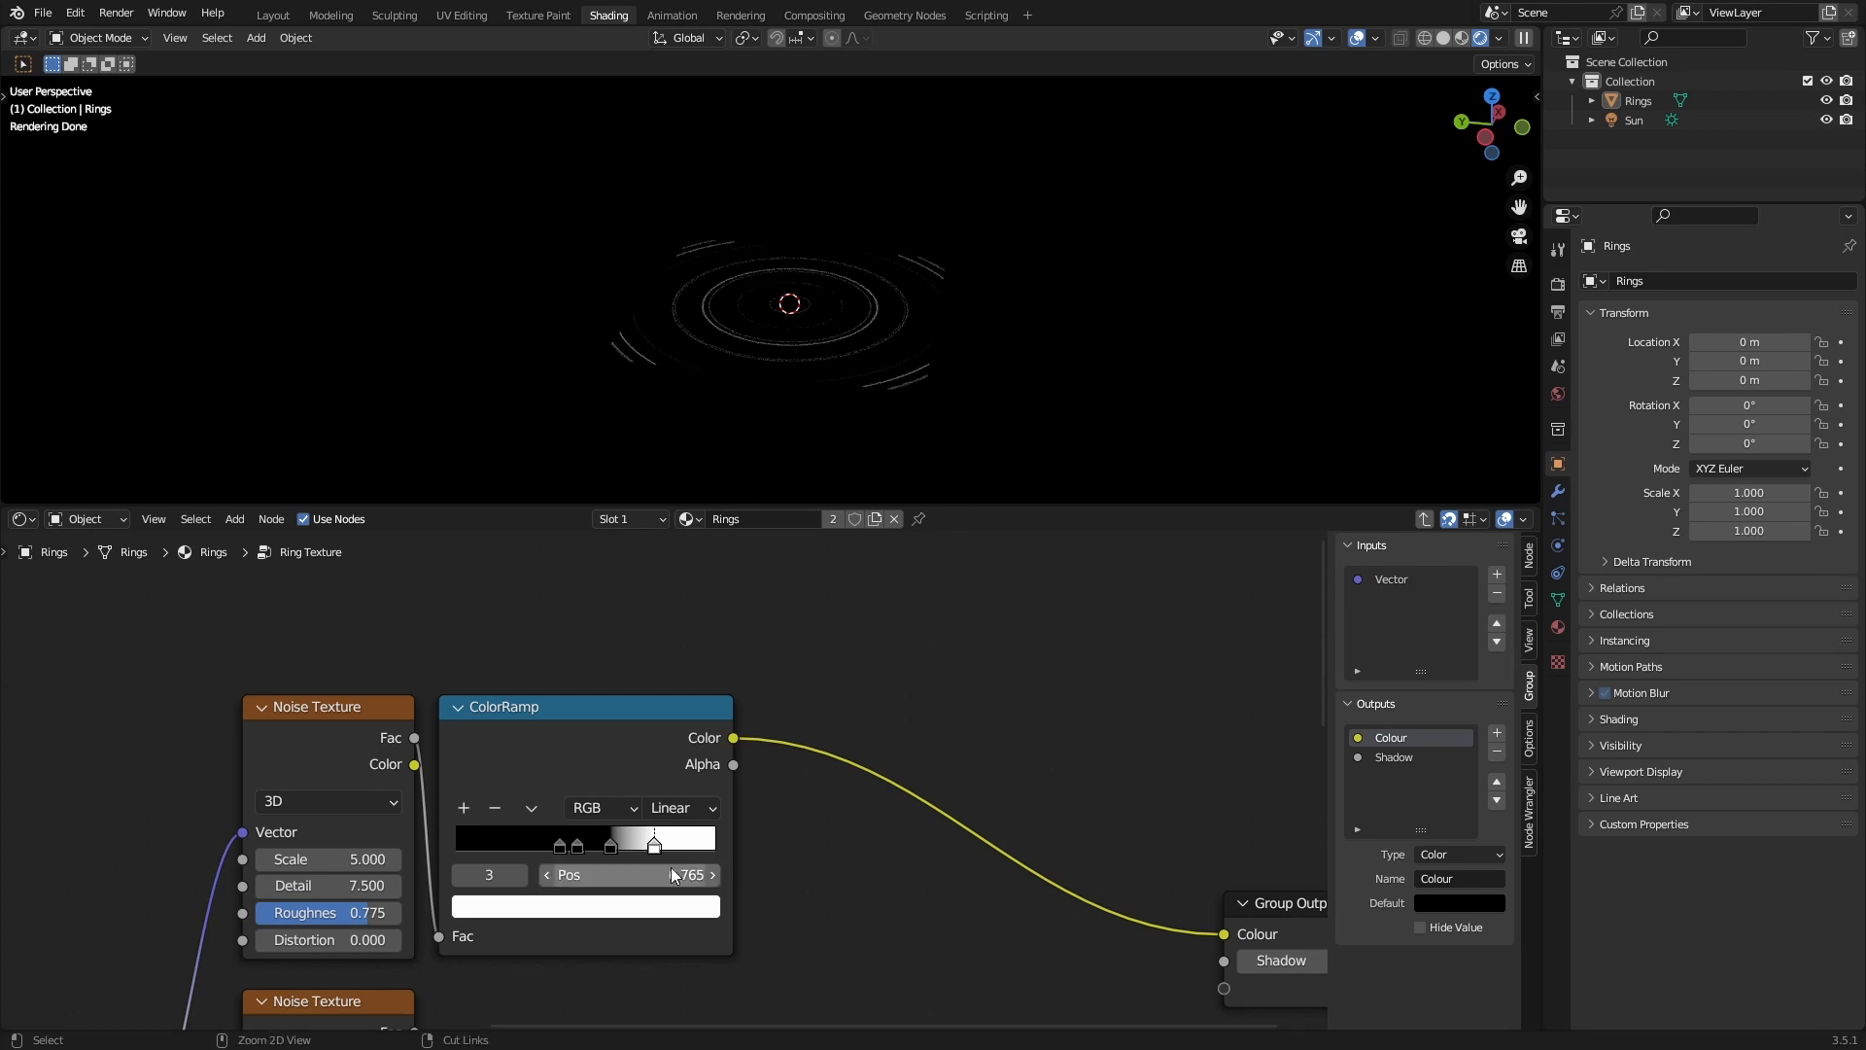
pyautogui.hotkey('ctrl', 's')
# Change the ColorRamp's interpolation to B-Spline, inspect the rings up close and save the file.
pyautogui.click(686, 808)
pyautogui.click(681, 897)
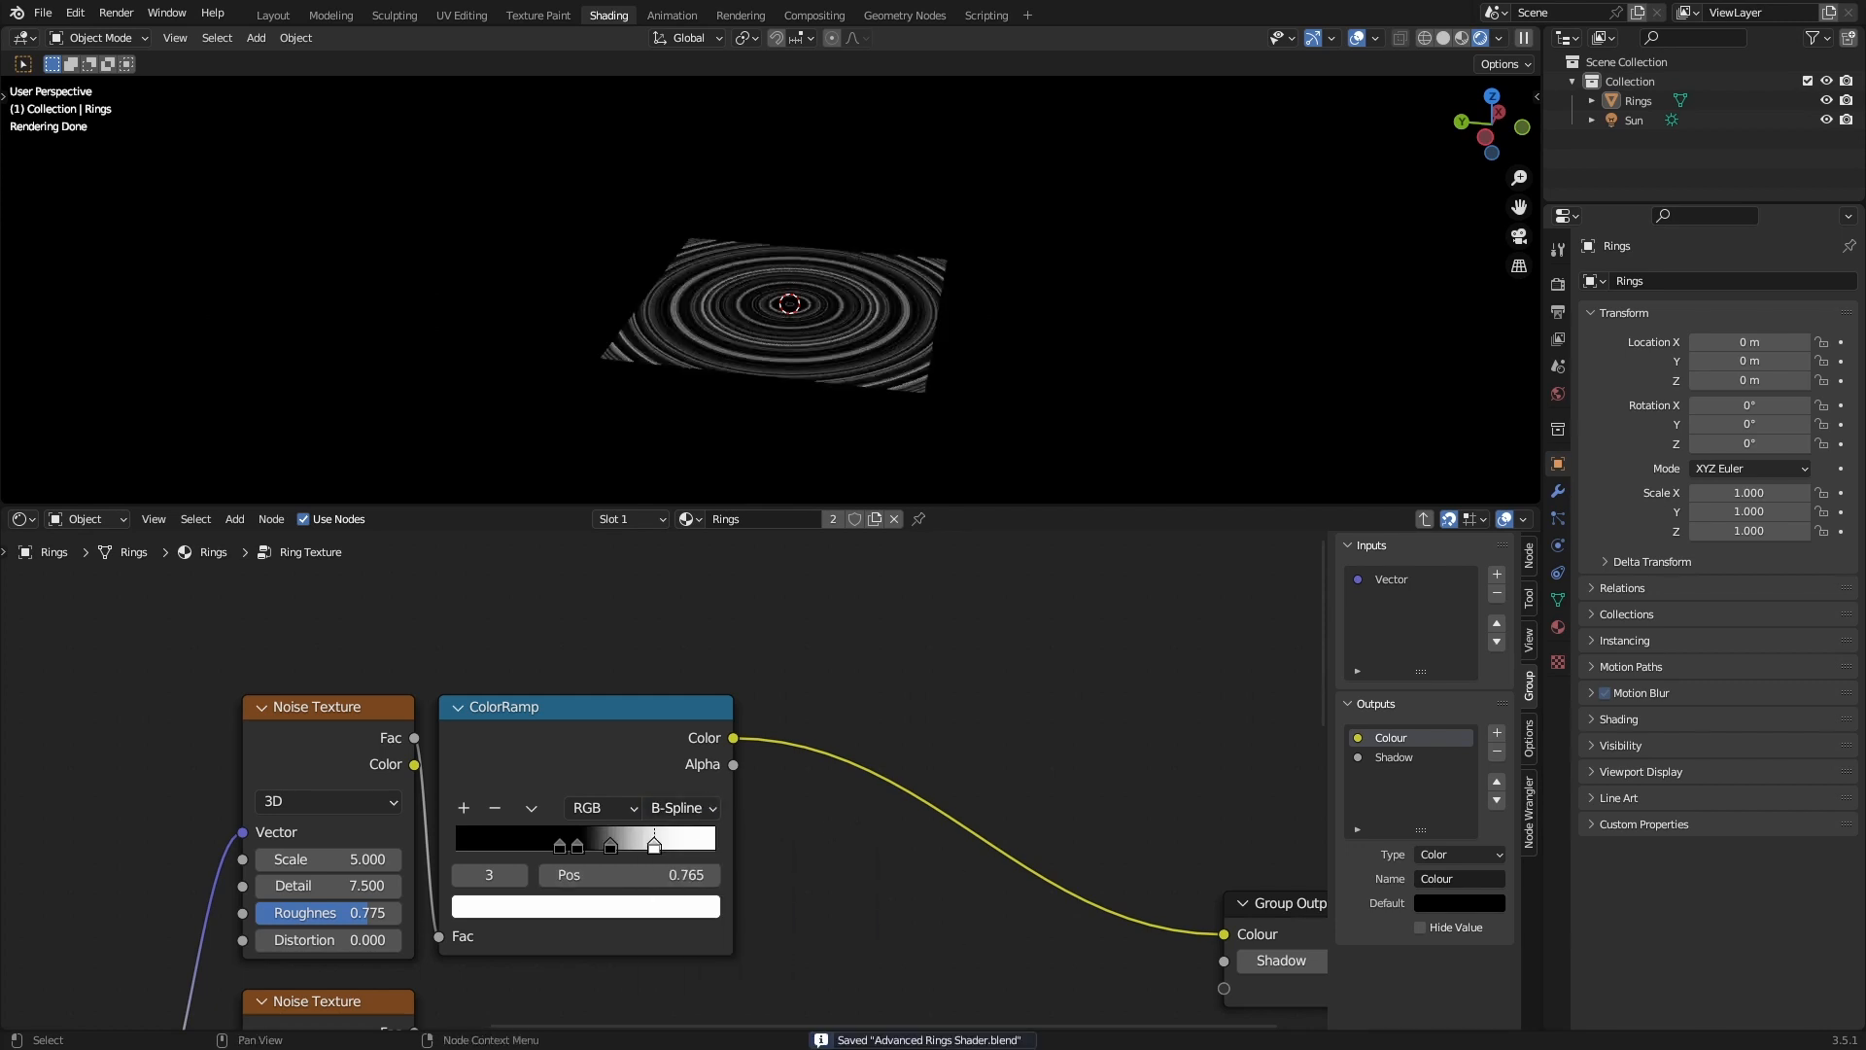
pyautogui.scroll(8, 910, 420)
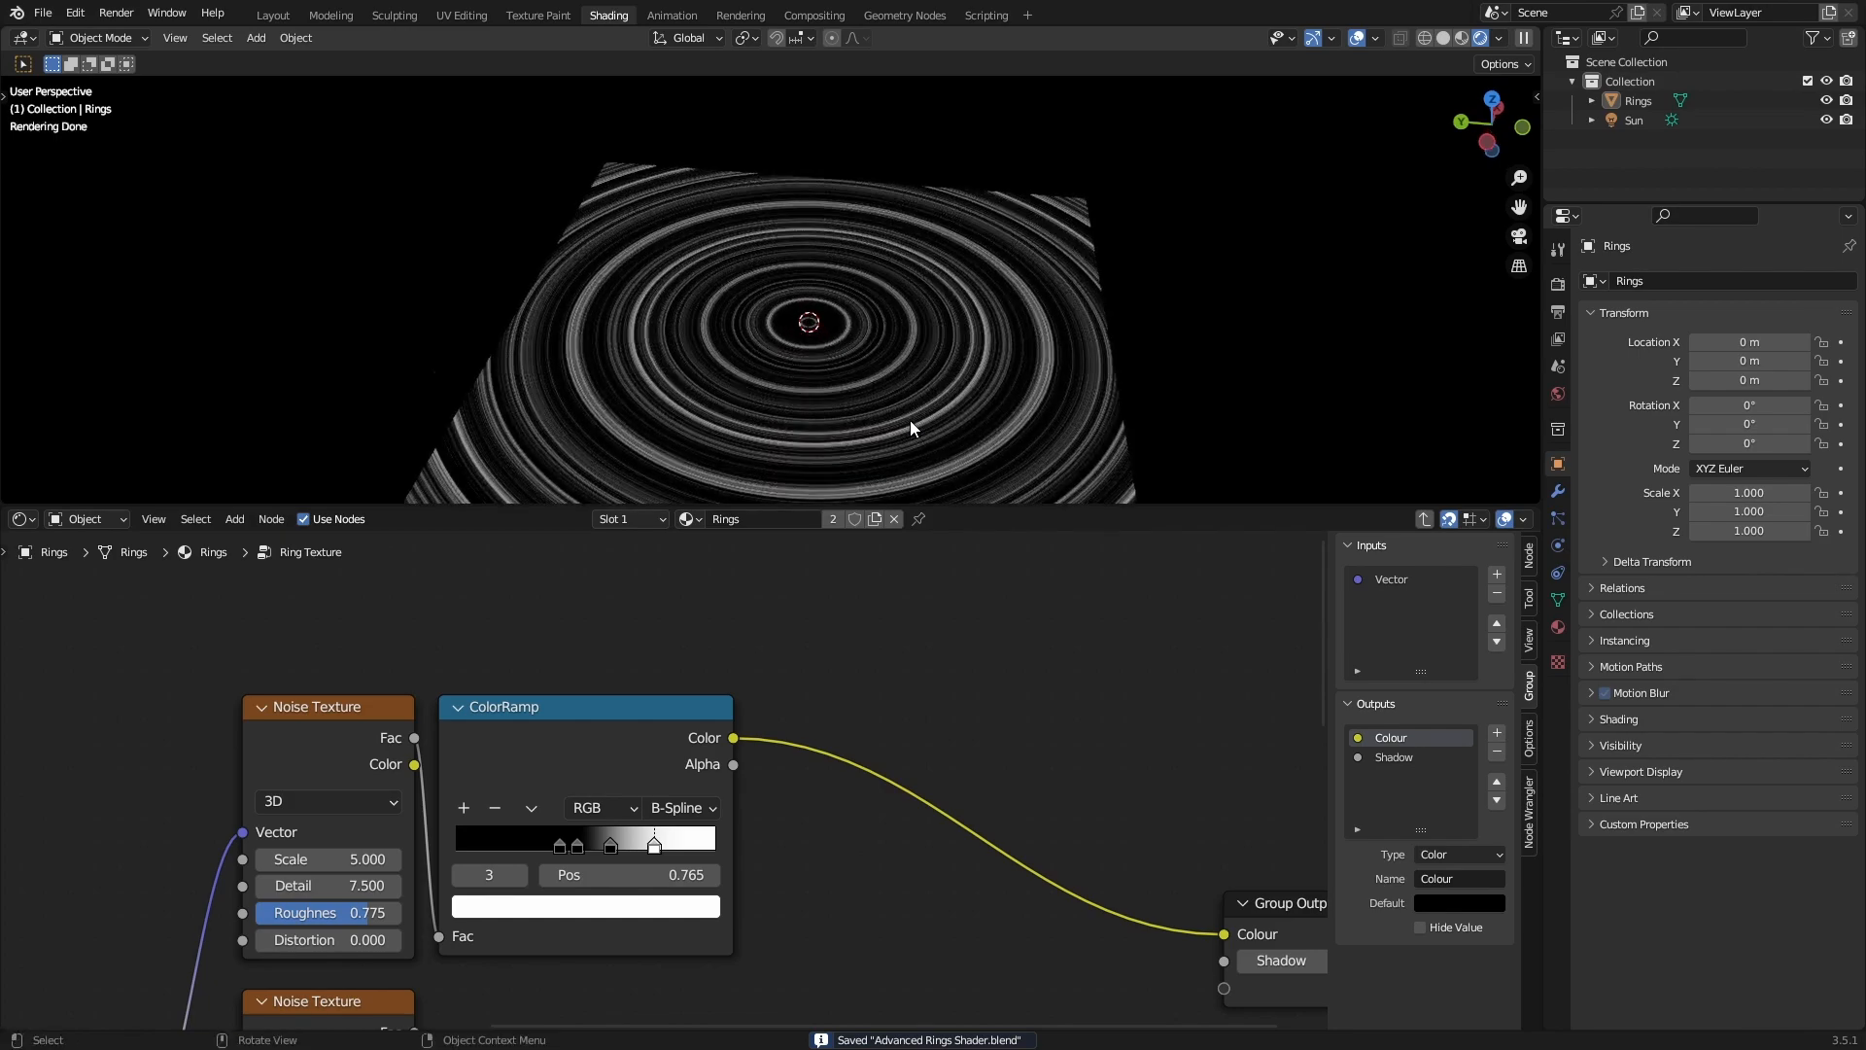
pyautogui.scroll(10, 764, 329)
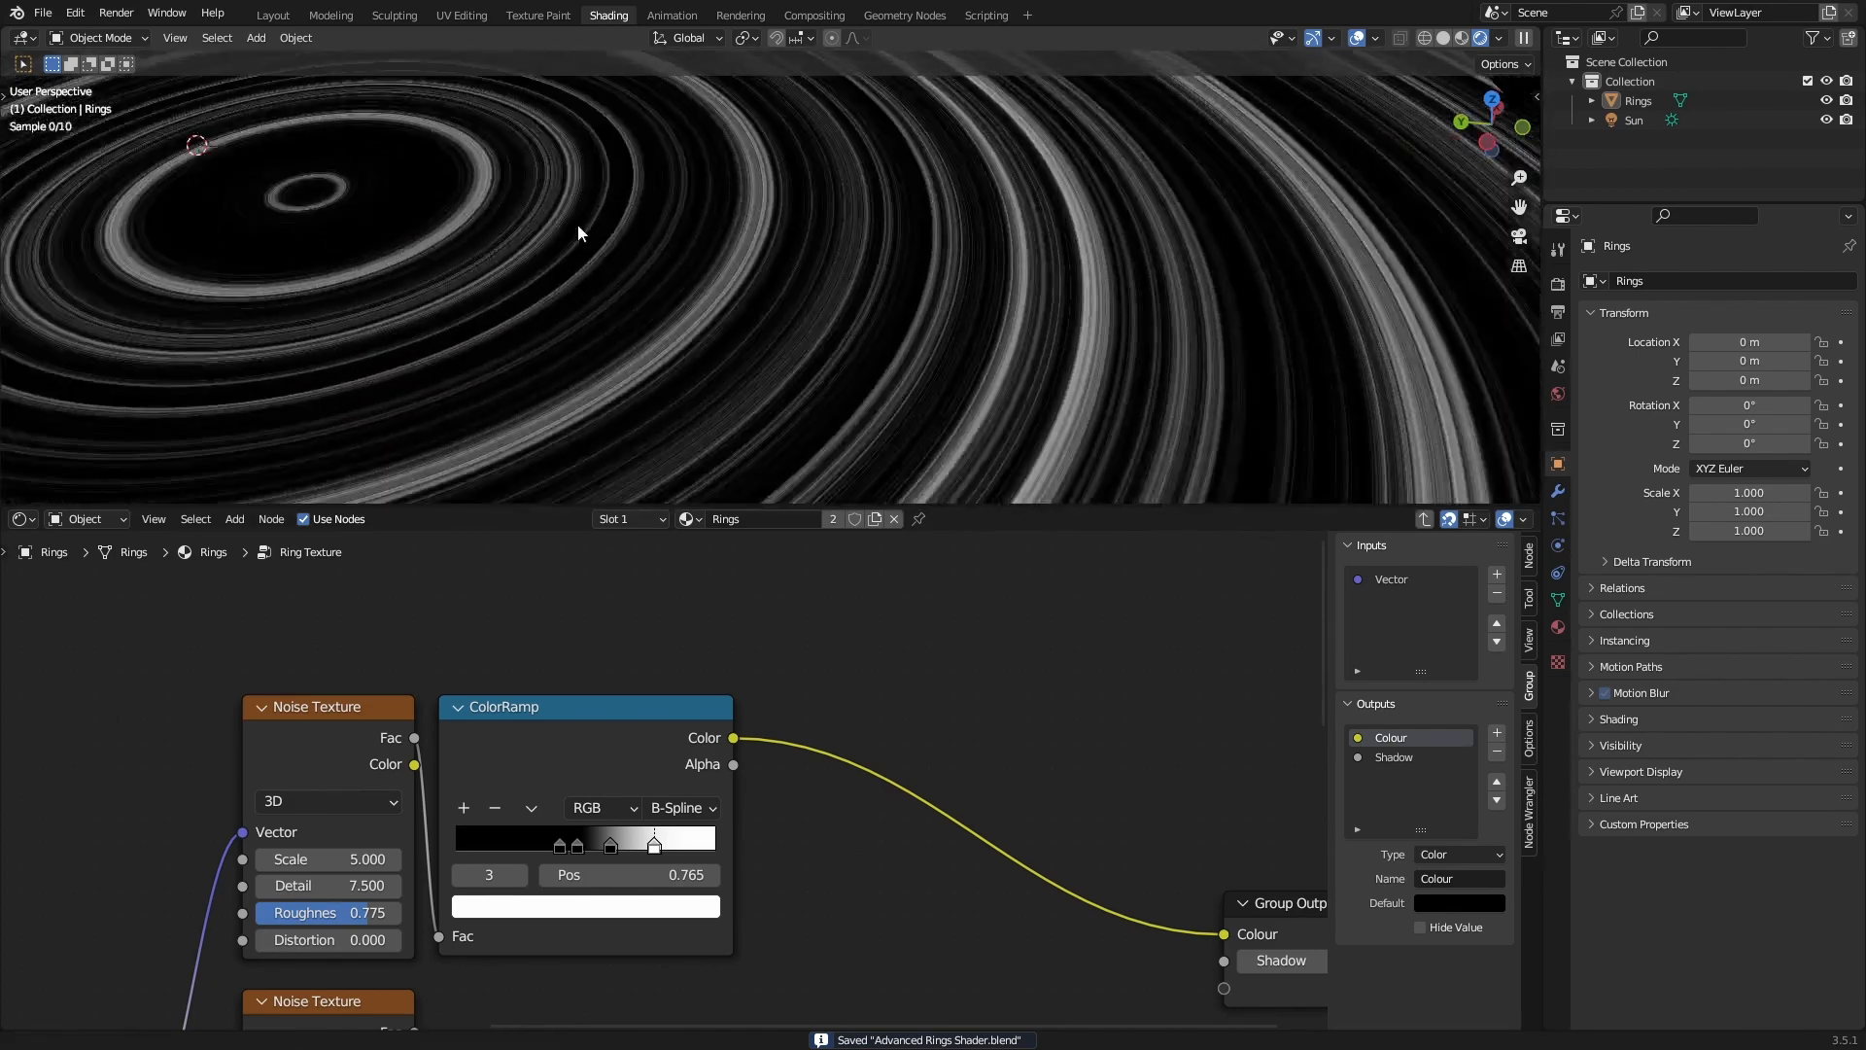
pyautogui.scroll(-15, 529, 231)
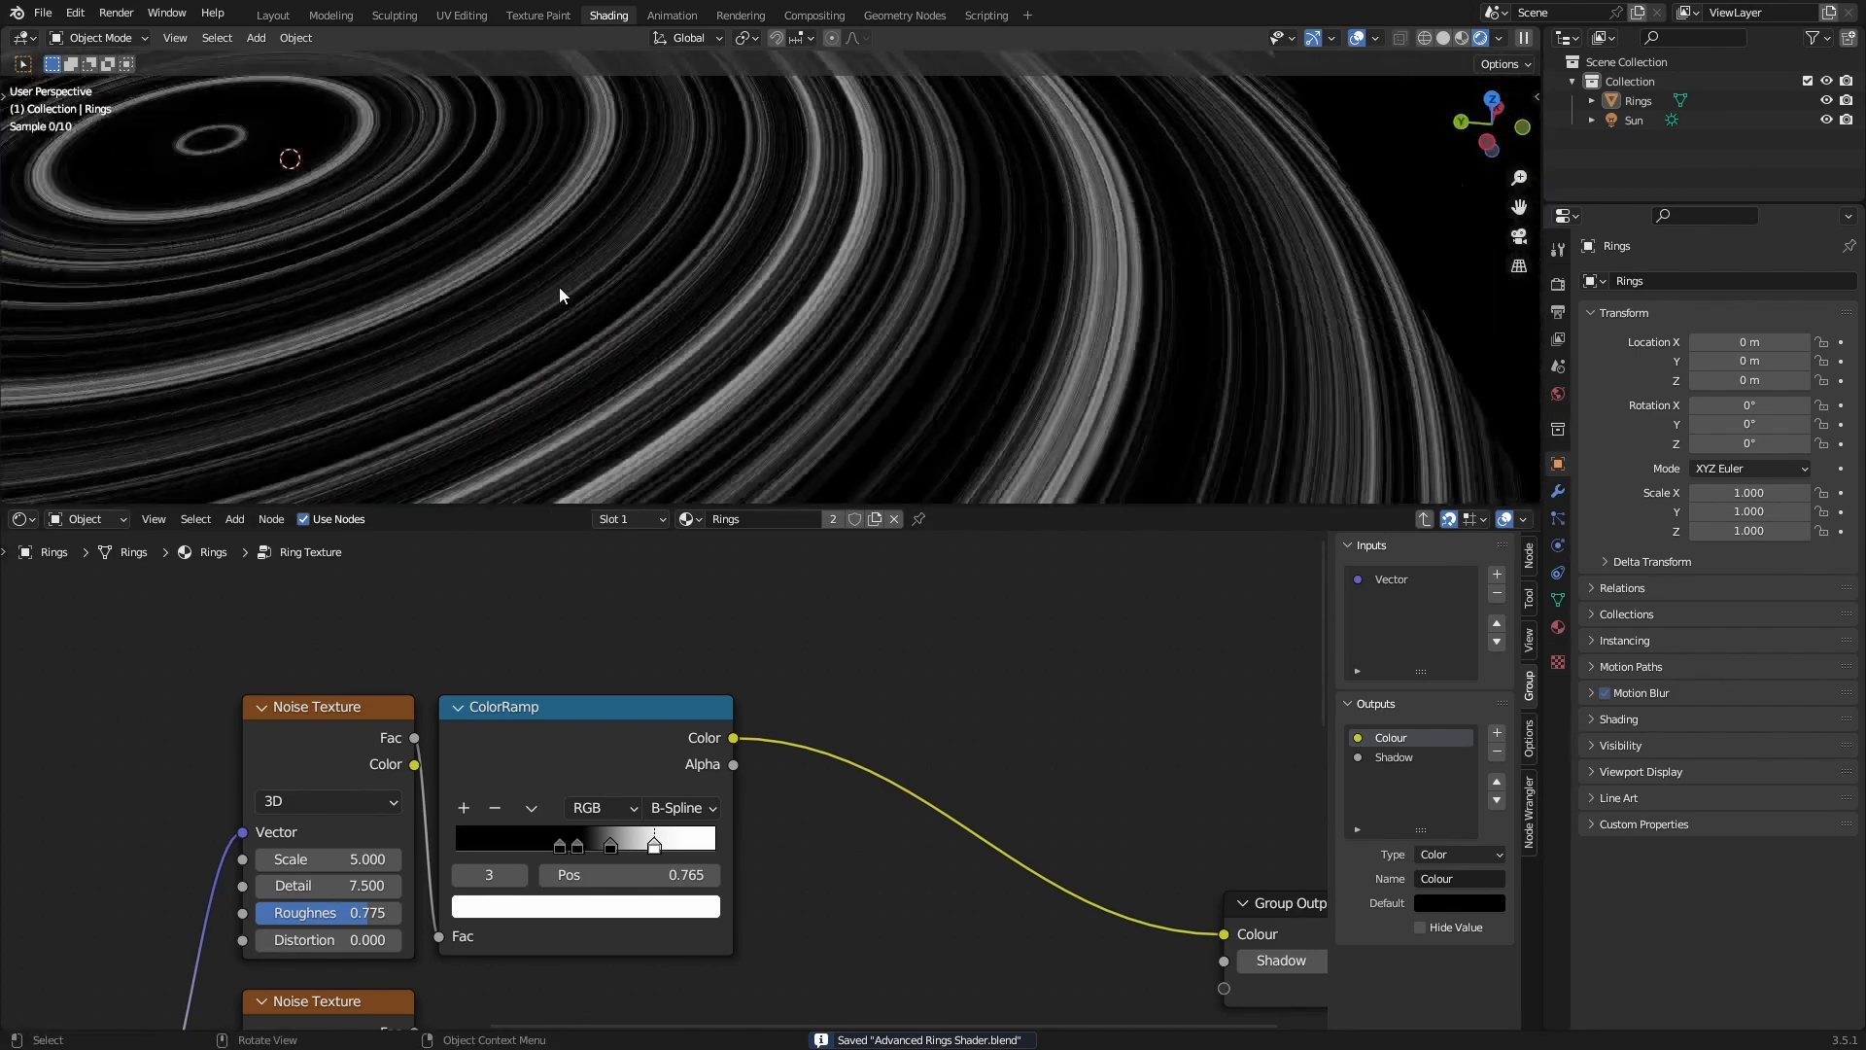
pyautogui.moveTo(616, 323); pyautogui.dragTo(774, 346, button='middle')
pyautogui.hotkey('ctrl', 's')
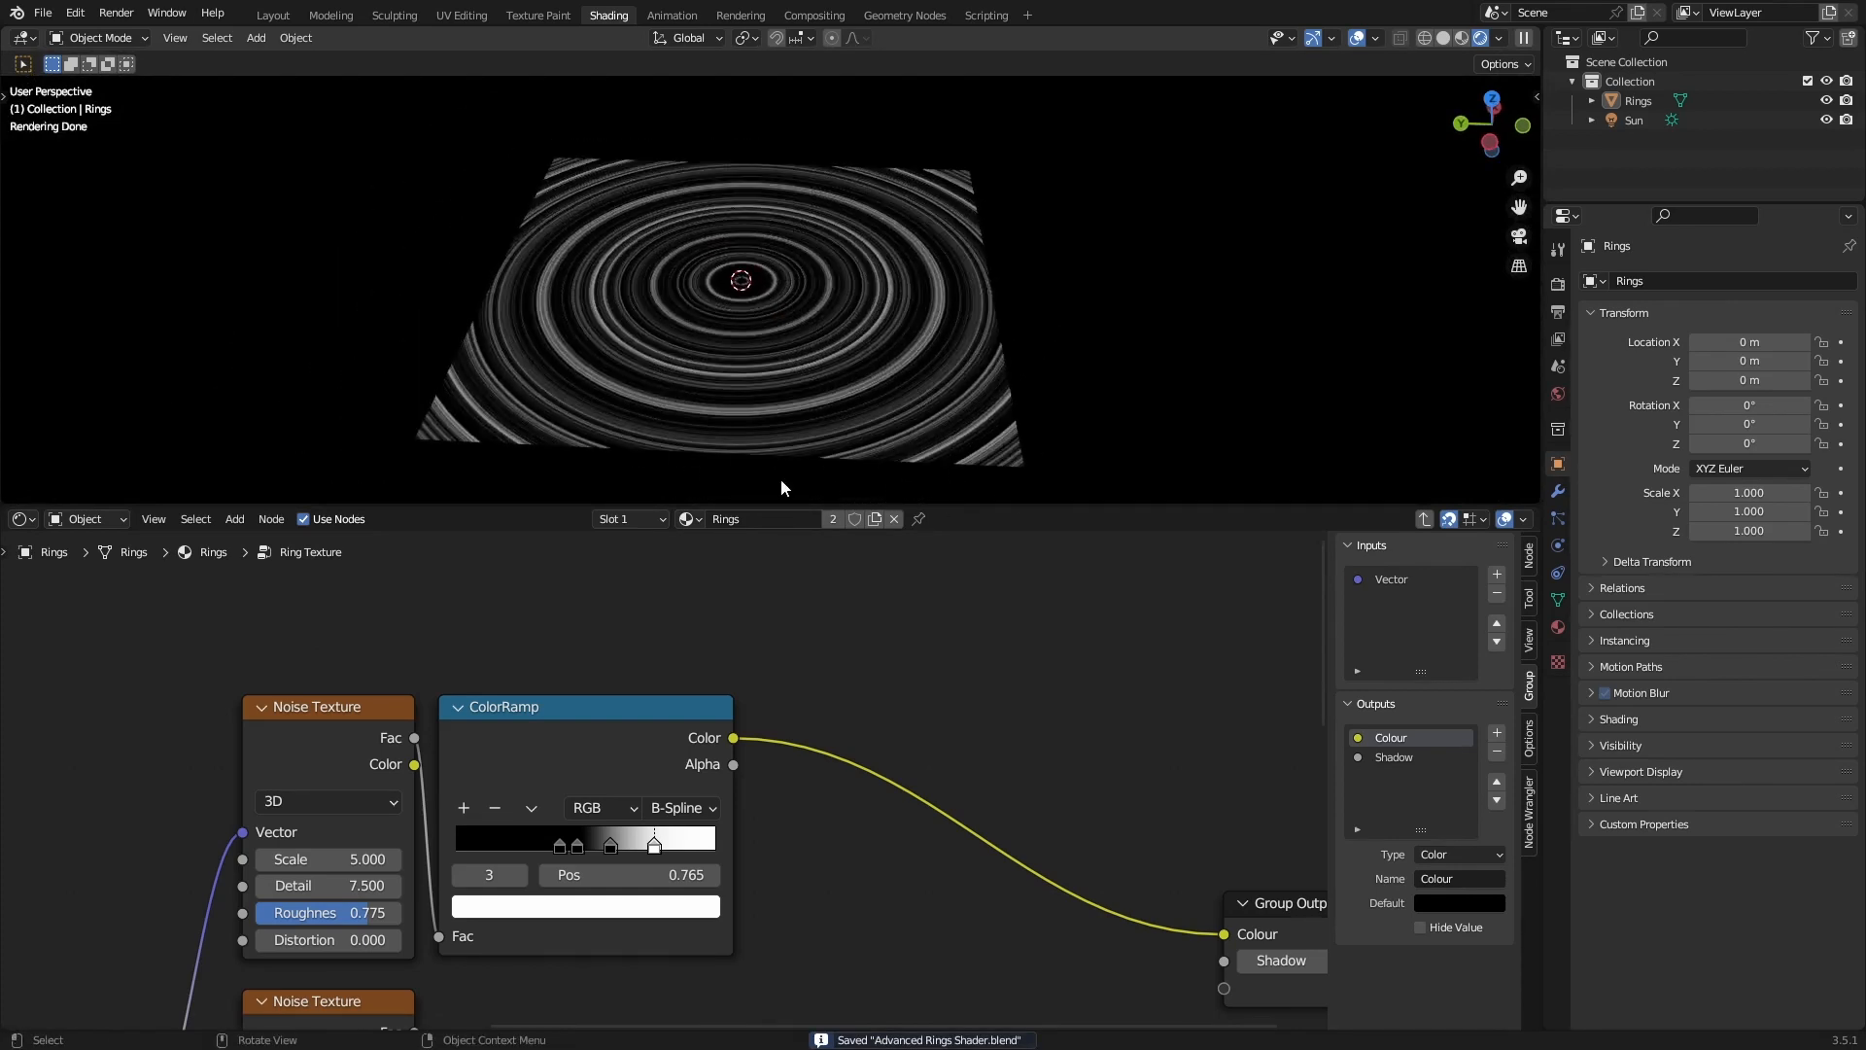
# Move the Group Output farther away from the ColorRamp and up, roughly level with the ColorRamp's header.
pyautogui.scroll(-3, 964, 692)
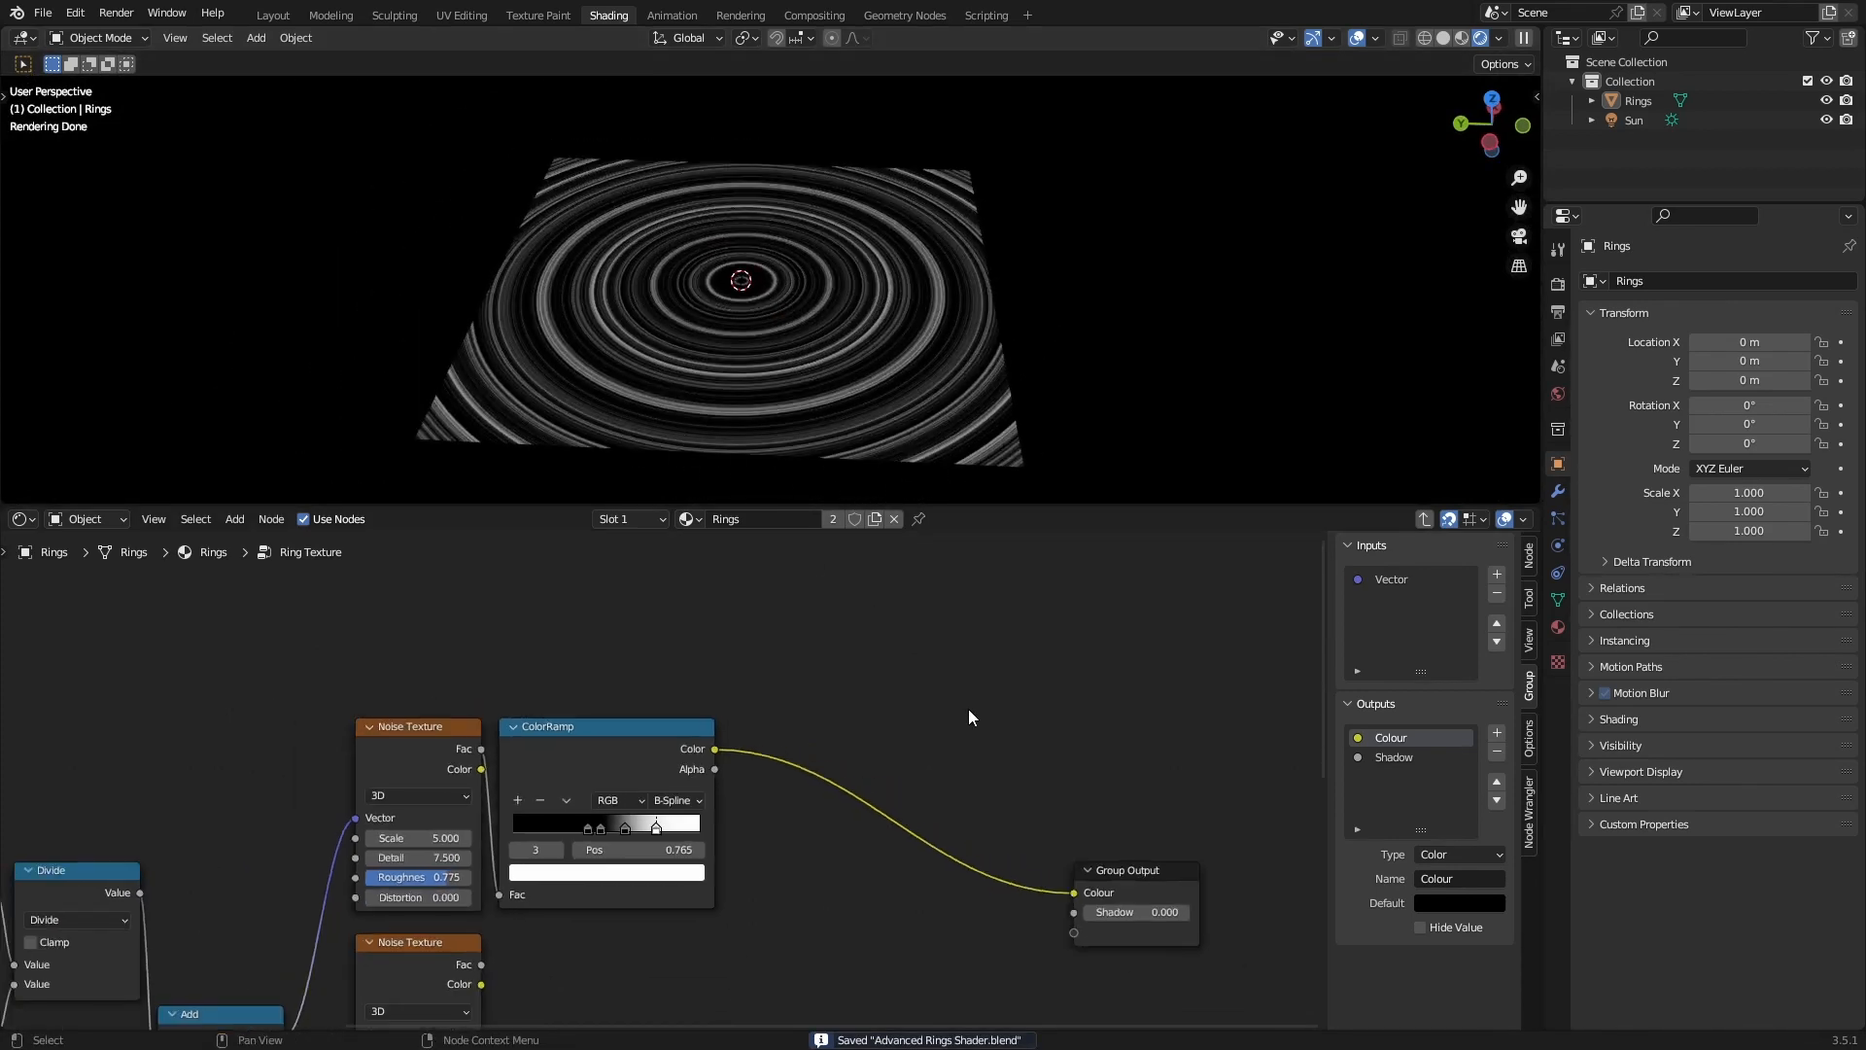
pyautogui.moveTo(954, 770); pyautogui.dragTo(815, 763, button='middle')
pyautogui.scroll(1, 813, 824)
pyautogui.moveTo(906, 849); pyautogui.dragTo(994, 741)
pyautogui.click(702, 811)
pyautogui.moveTo(664, 824); pyautogui.dragTo(803, 738, button='middle')
pyautogui.scroll(2, 803, 738)
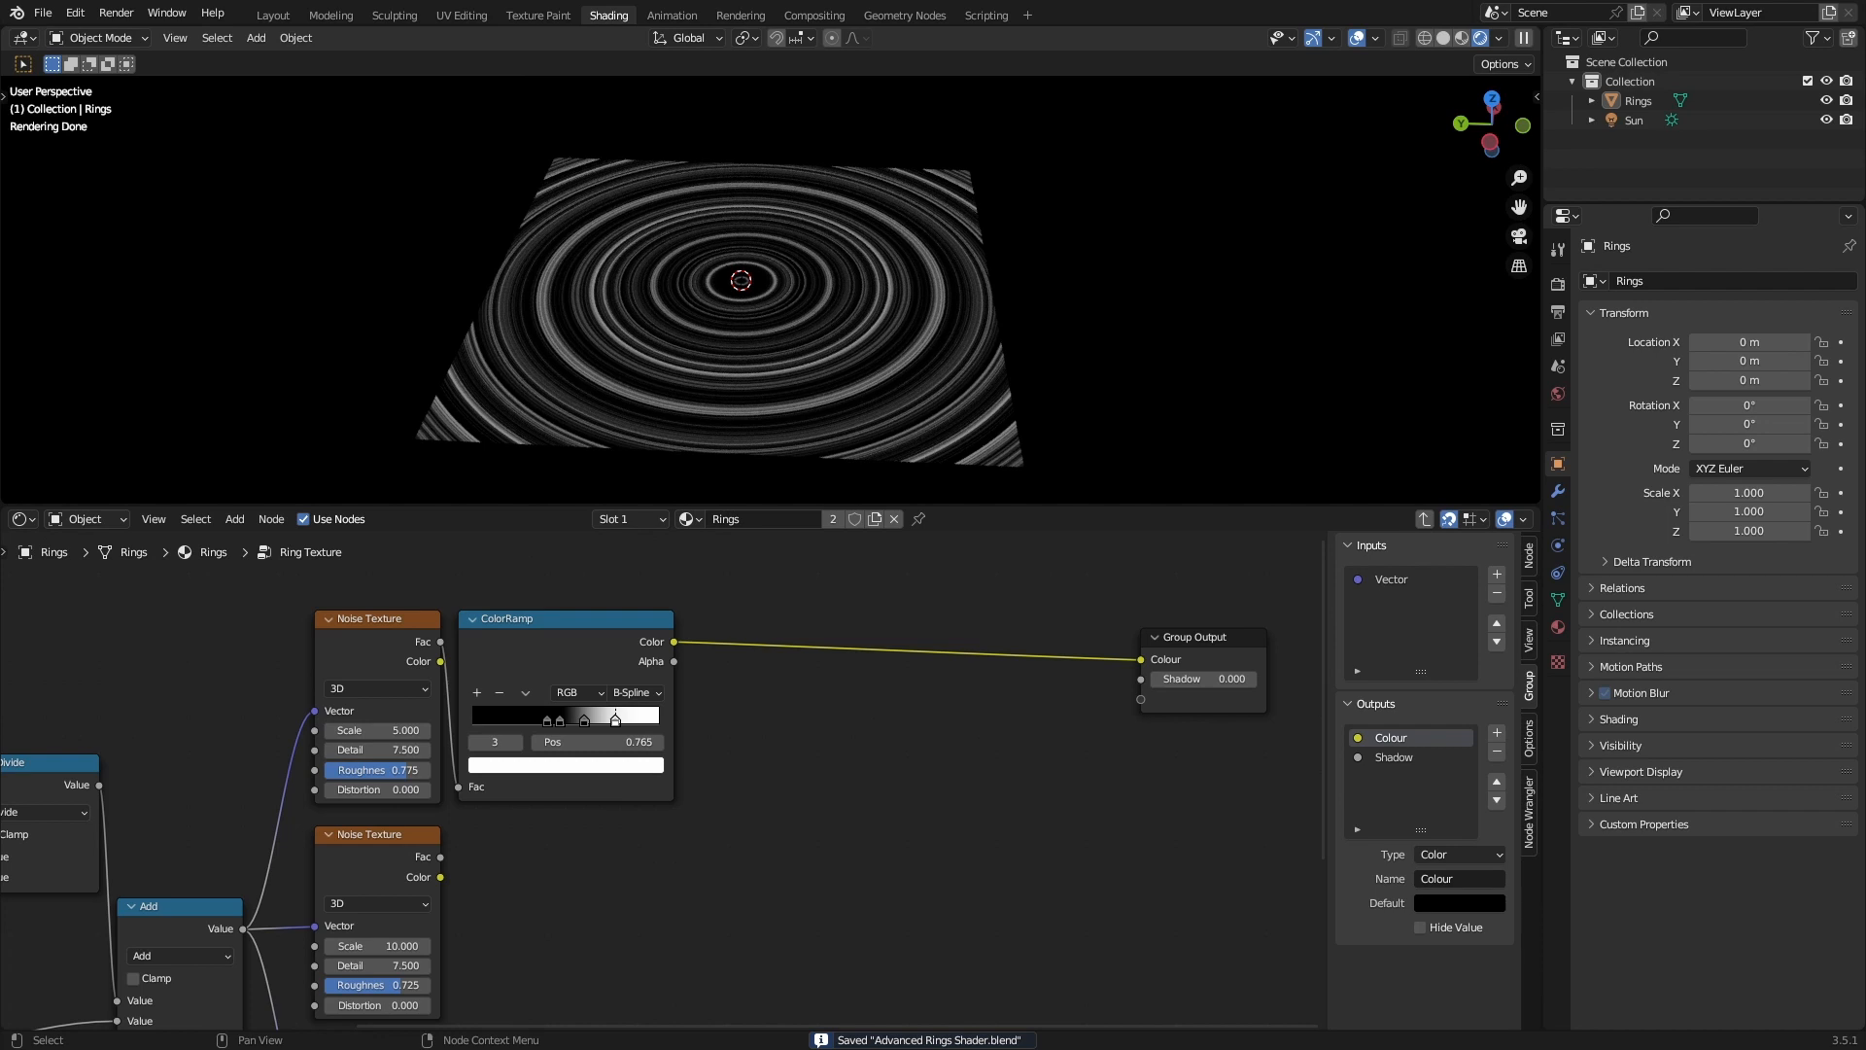
# Duplicate the existing Multiply node and insert the copy between the ColorRamp and the Group Output.
pyautogui.scroll(-1, 299, 825)
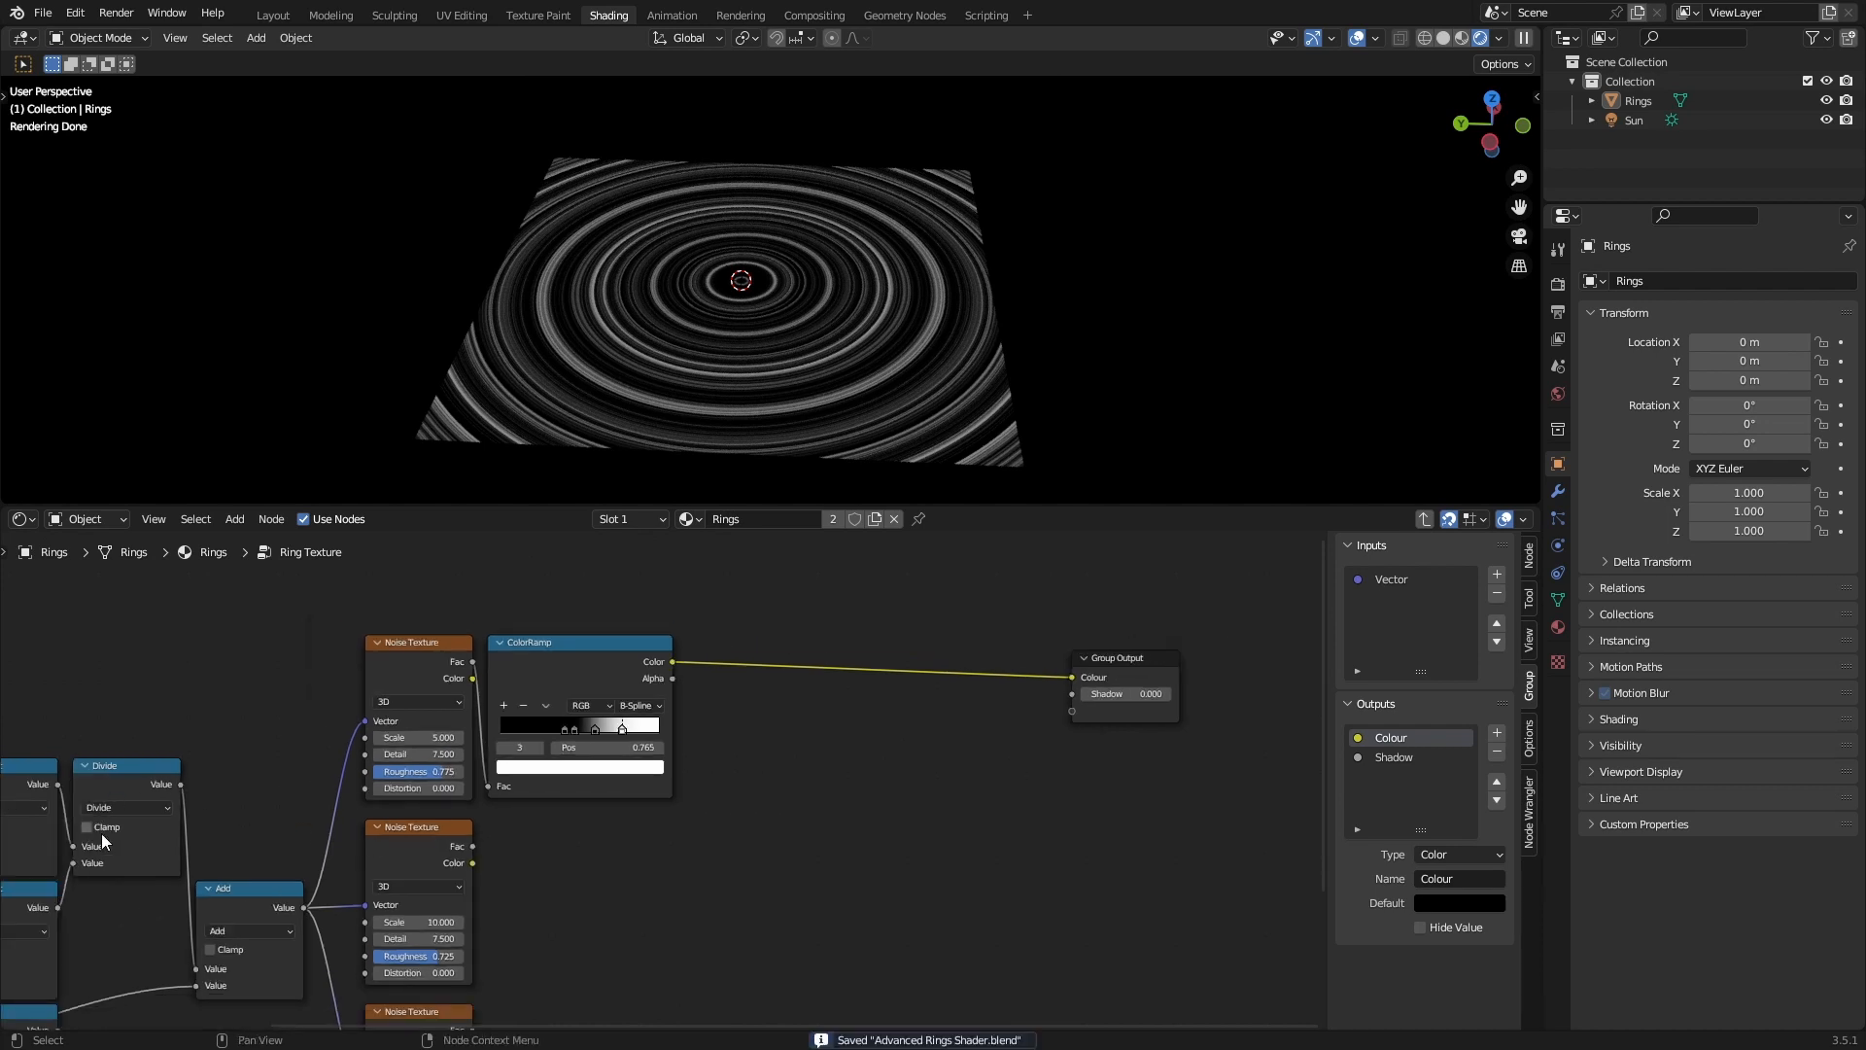
pyautogui.moveTo(101, 833); pyautogui.dragTo(275, 718, button='middle')
pyautogui.moveTo(183, 906); pyautogui.dragTo(888, 565)
pyautogui.scroll(-2, 673, 755)
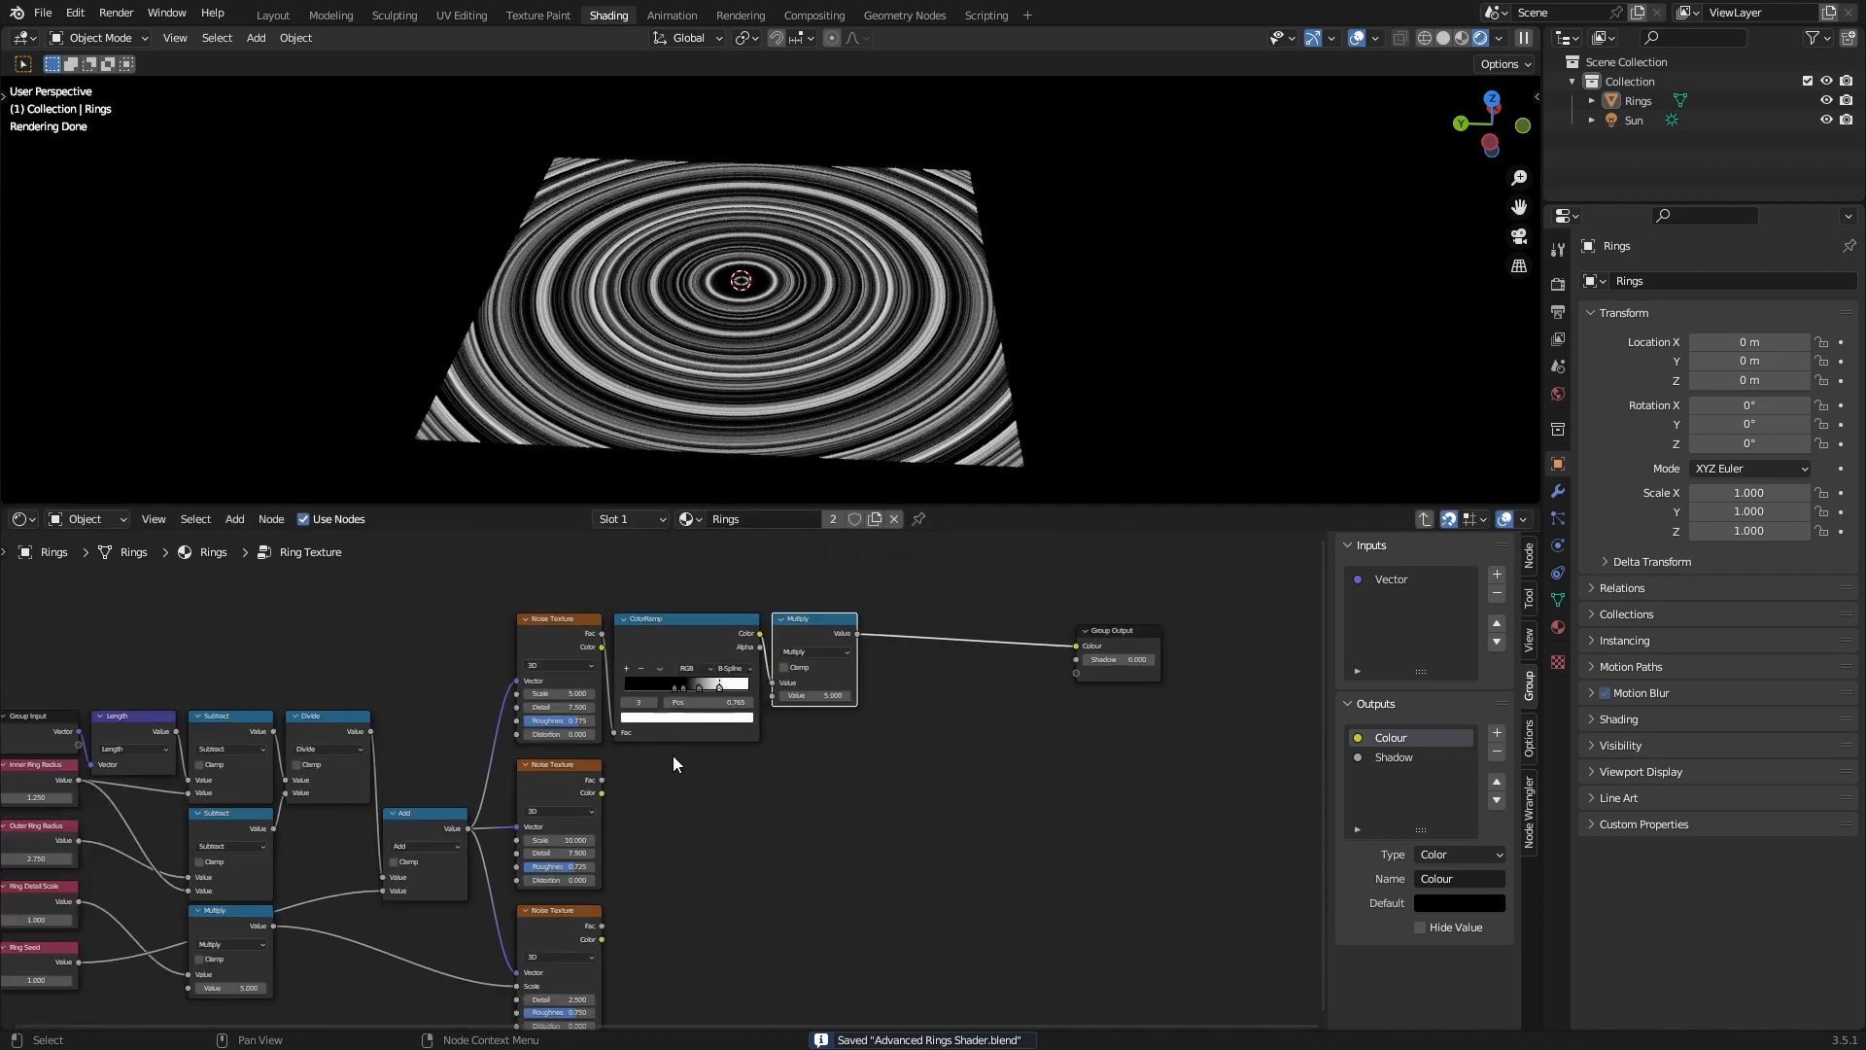
# Duplicate the ColorRamp, place the copy below the lowest Noise Texture and connect the Divide node's Value to its Fac.
pyautogui.moveTo(673, 756); pyautogui.dragTo(729, 603, button='middle')
pyautogui.hotkey('shift', 'd')
pyautogui.click(718, 845)
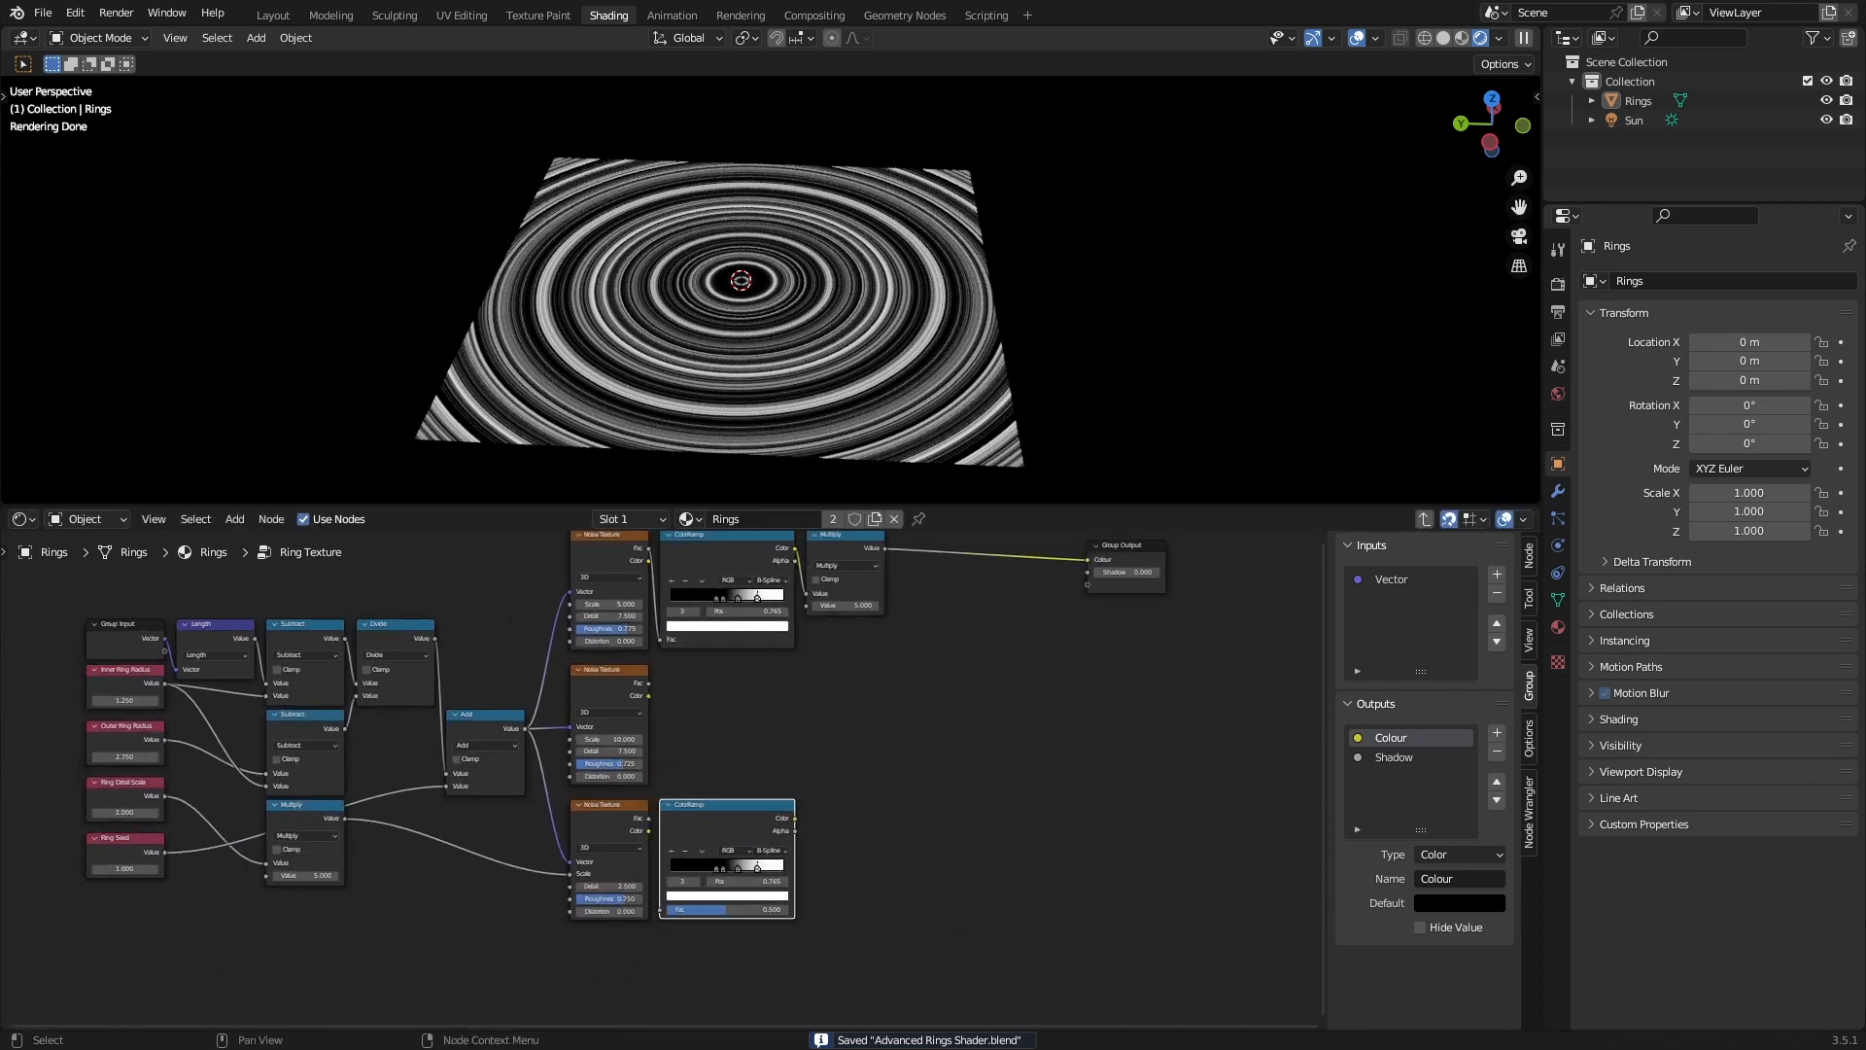
pyautogui.moveTo(714, 821); pyautogui.dragTo(766, 664, button='middle')
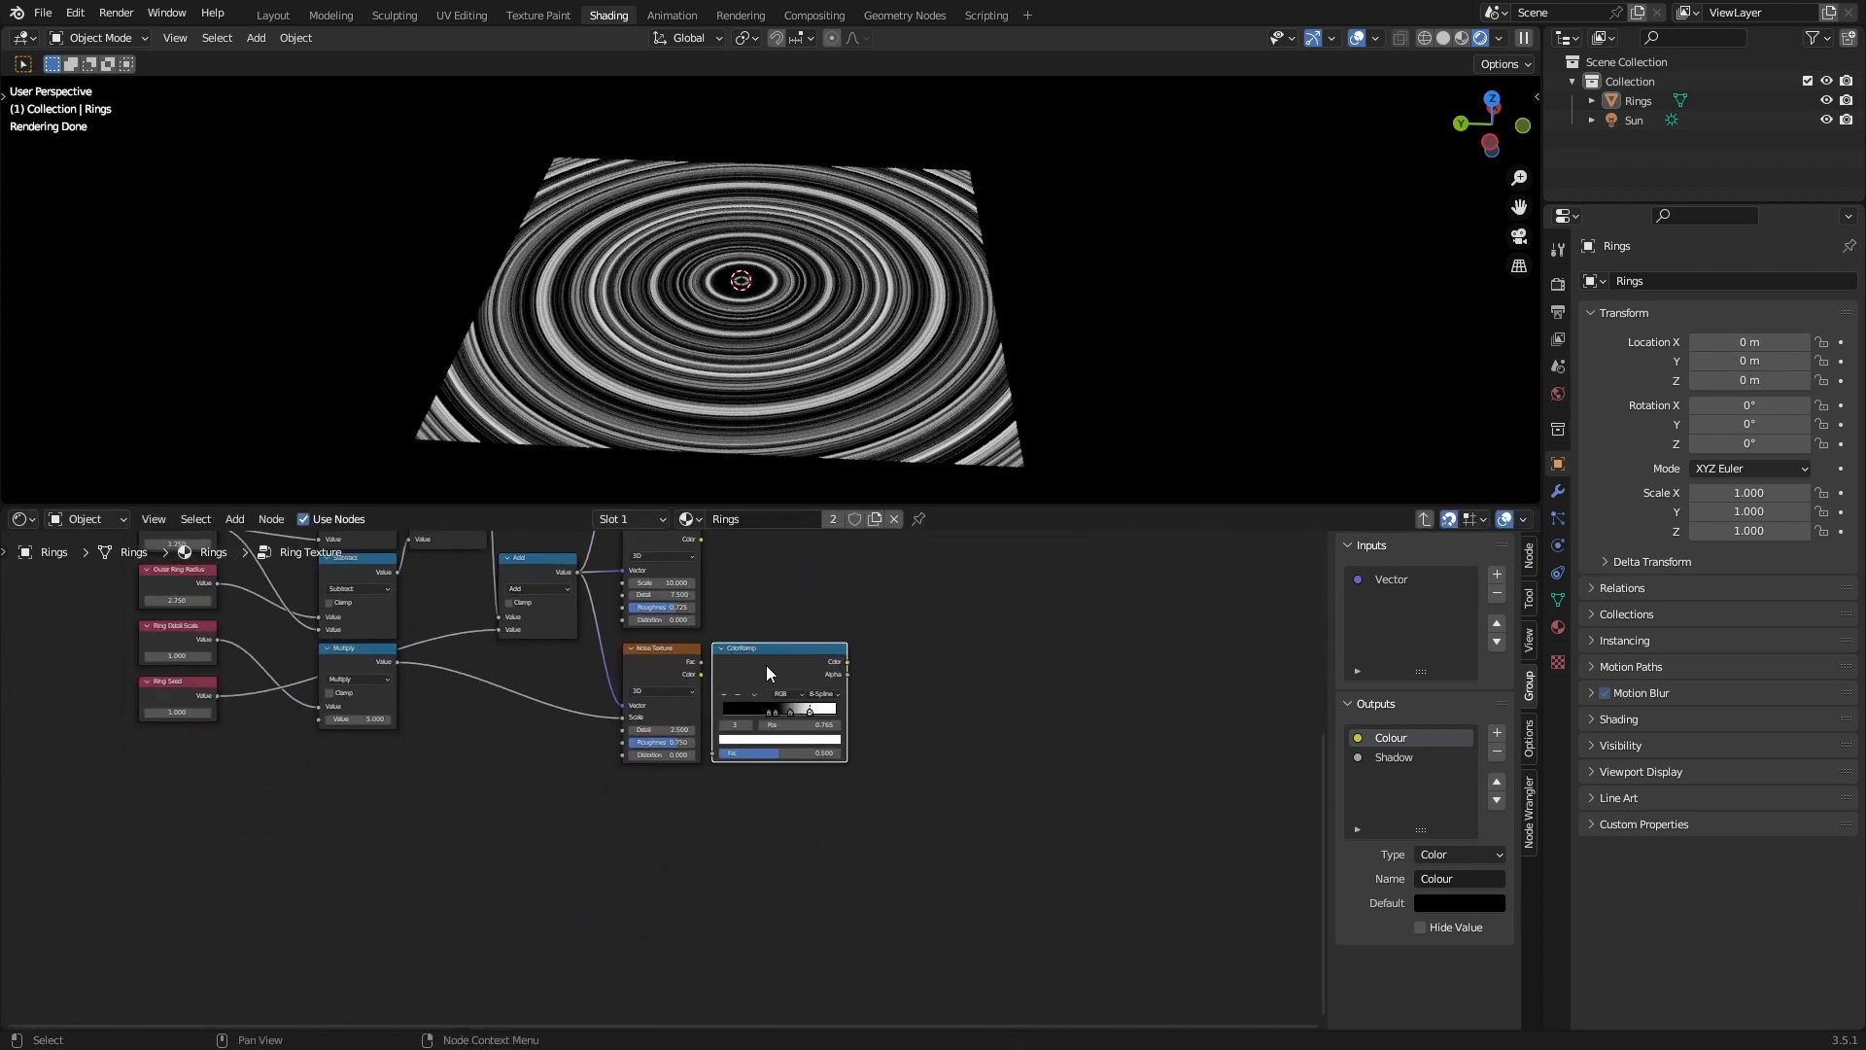
pyautogui.moveTo(766, 665); pyautogui.dragTo(768, 779)
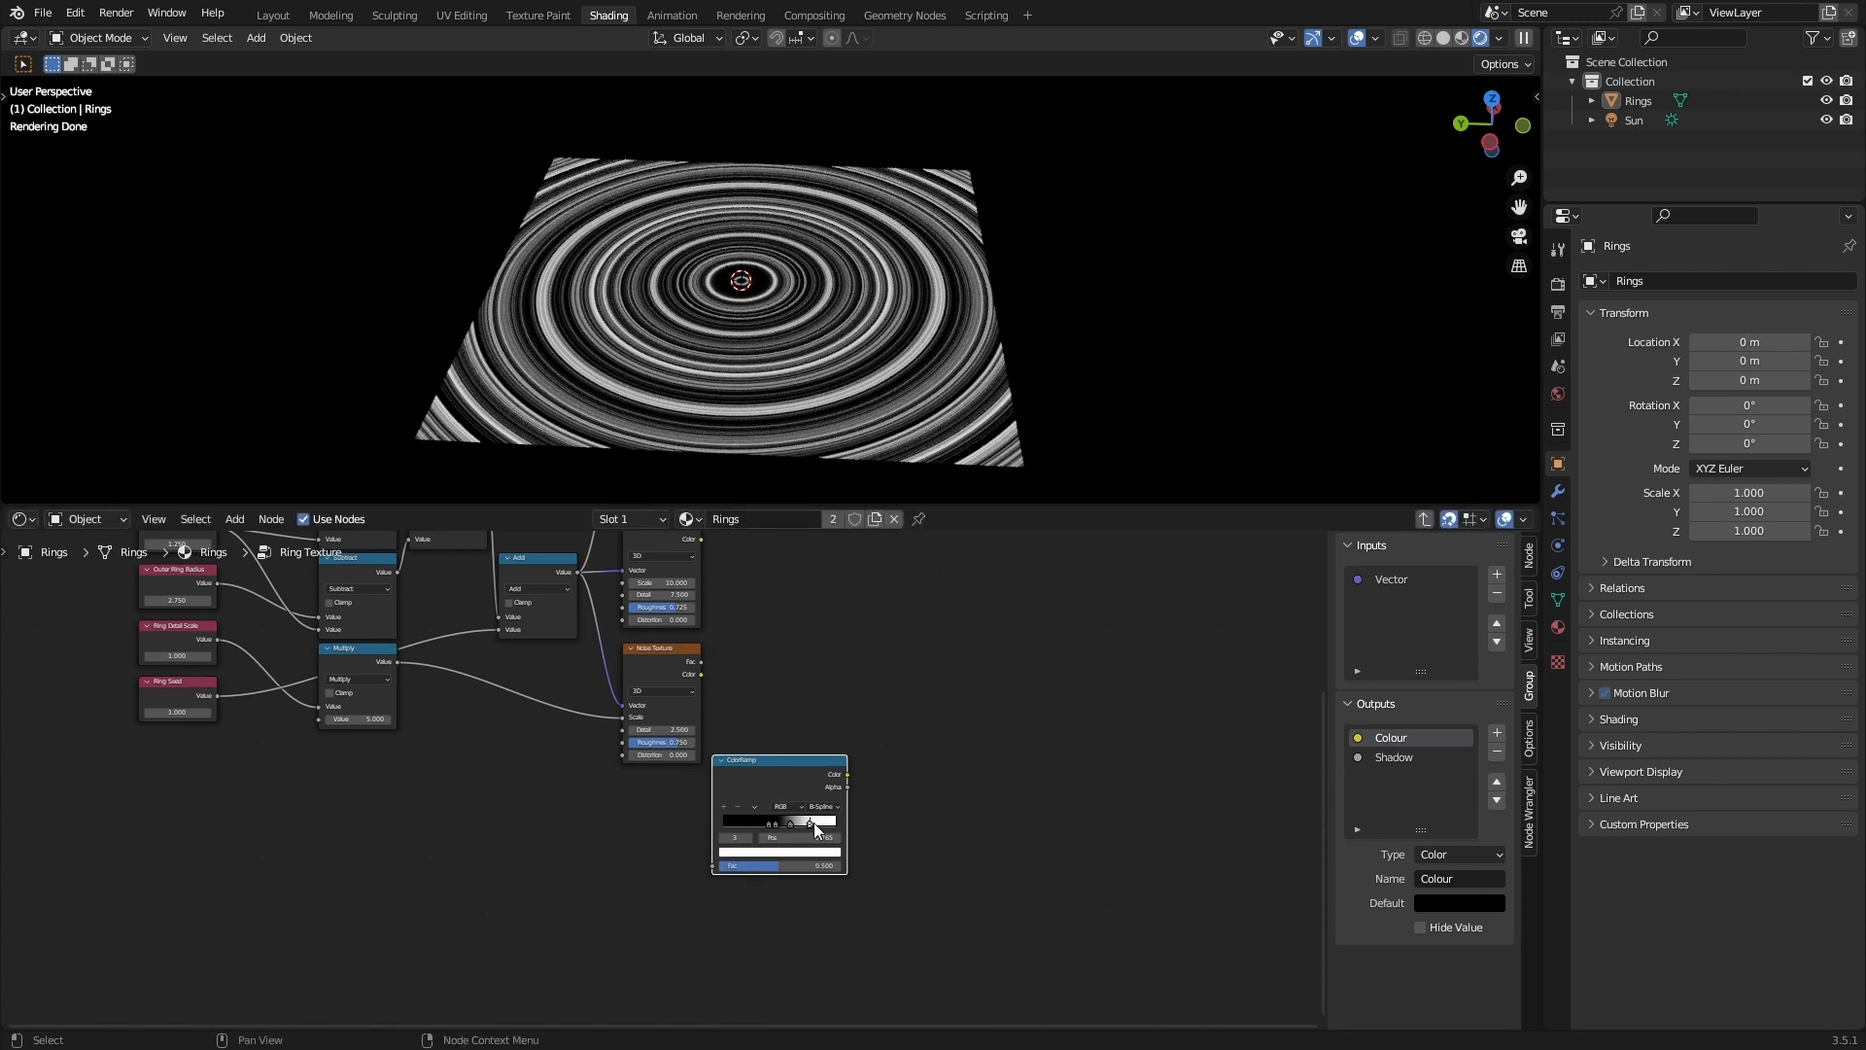
pyautogui.scroll(-1, 667, 771)
pyautogui.moveTo(589, 728); pyautogui.dragTo(584, 783, button='middle')
pyautogui.moveTo(507, 582); pyautogui.dragTo(698, 906)
# Reset the duplicated ColorRamp to its default settings and save the file.
pyautogui.click(737, 859)
pyautogui.click(748, 813)
pyautogui.press('BackSpace')
pyautogui.click(770, 837)
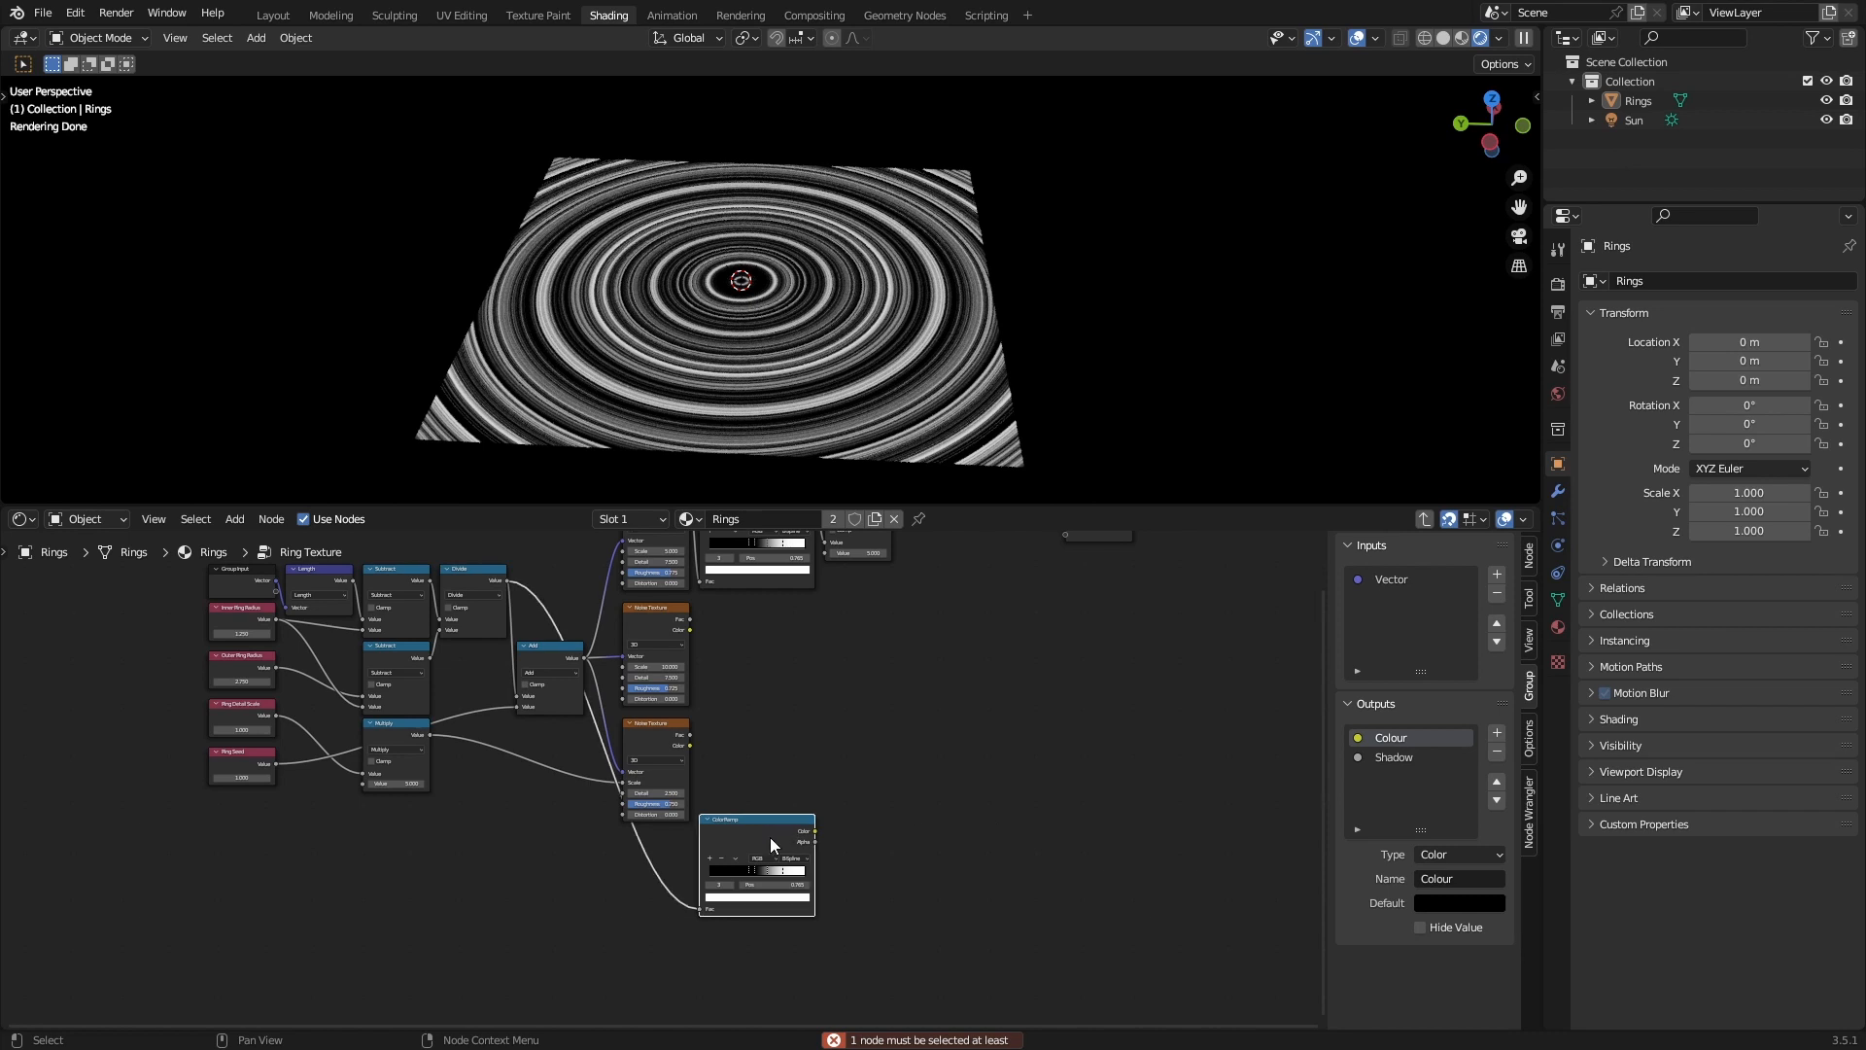
pyautogui.scroll(4, 776, 831)
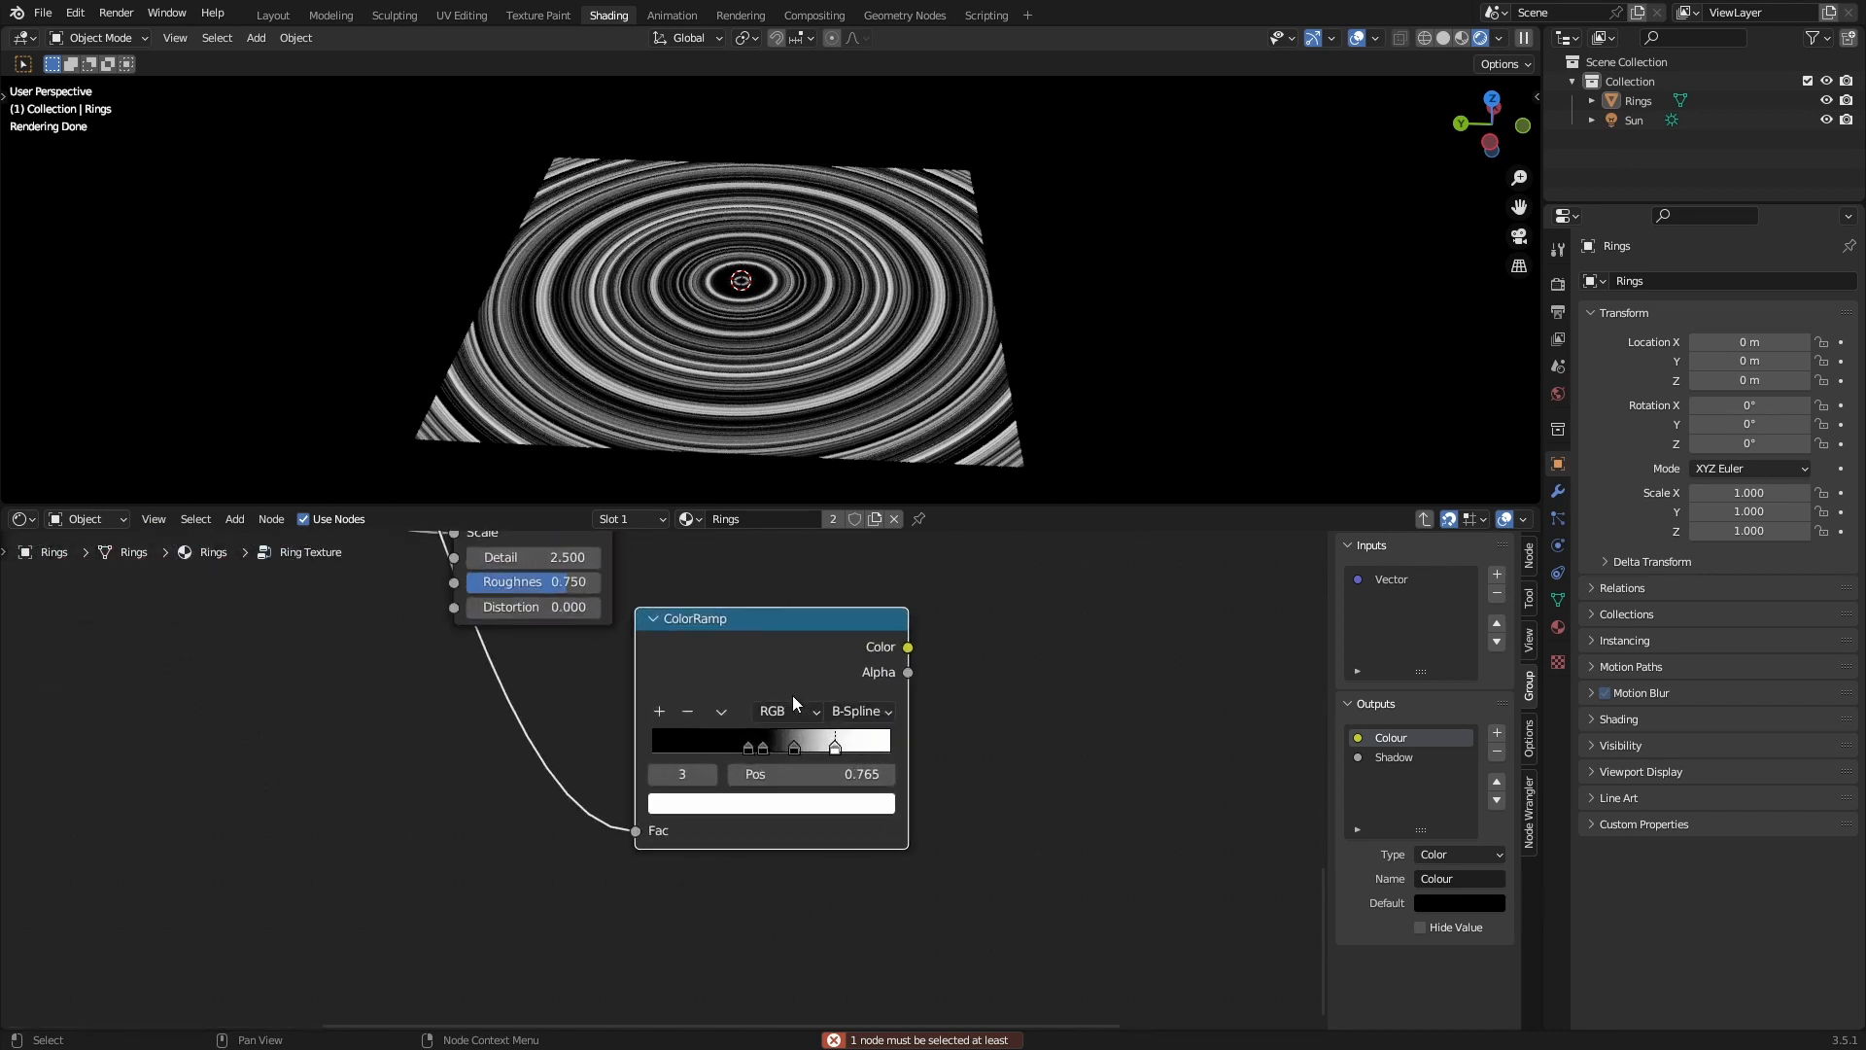
pyautogui.press('BackSpace')
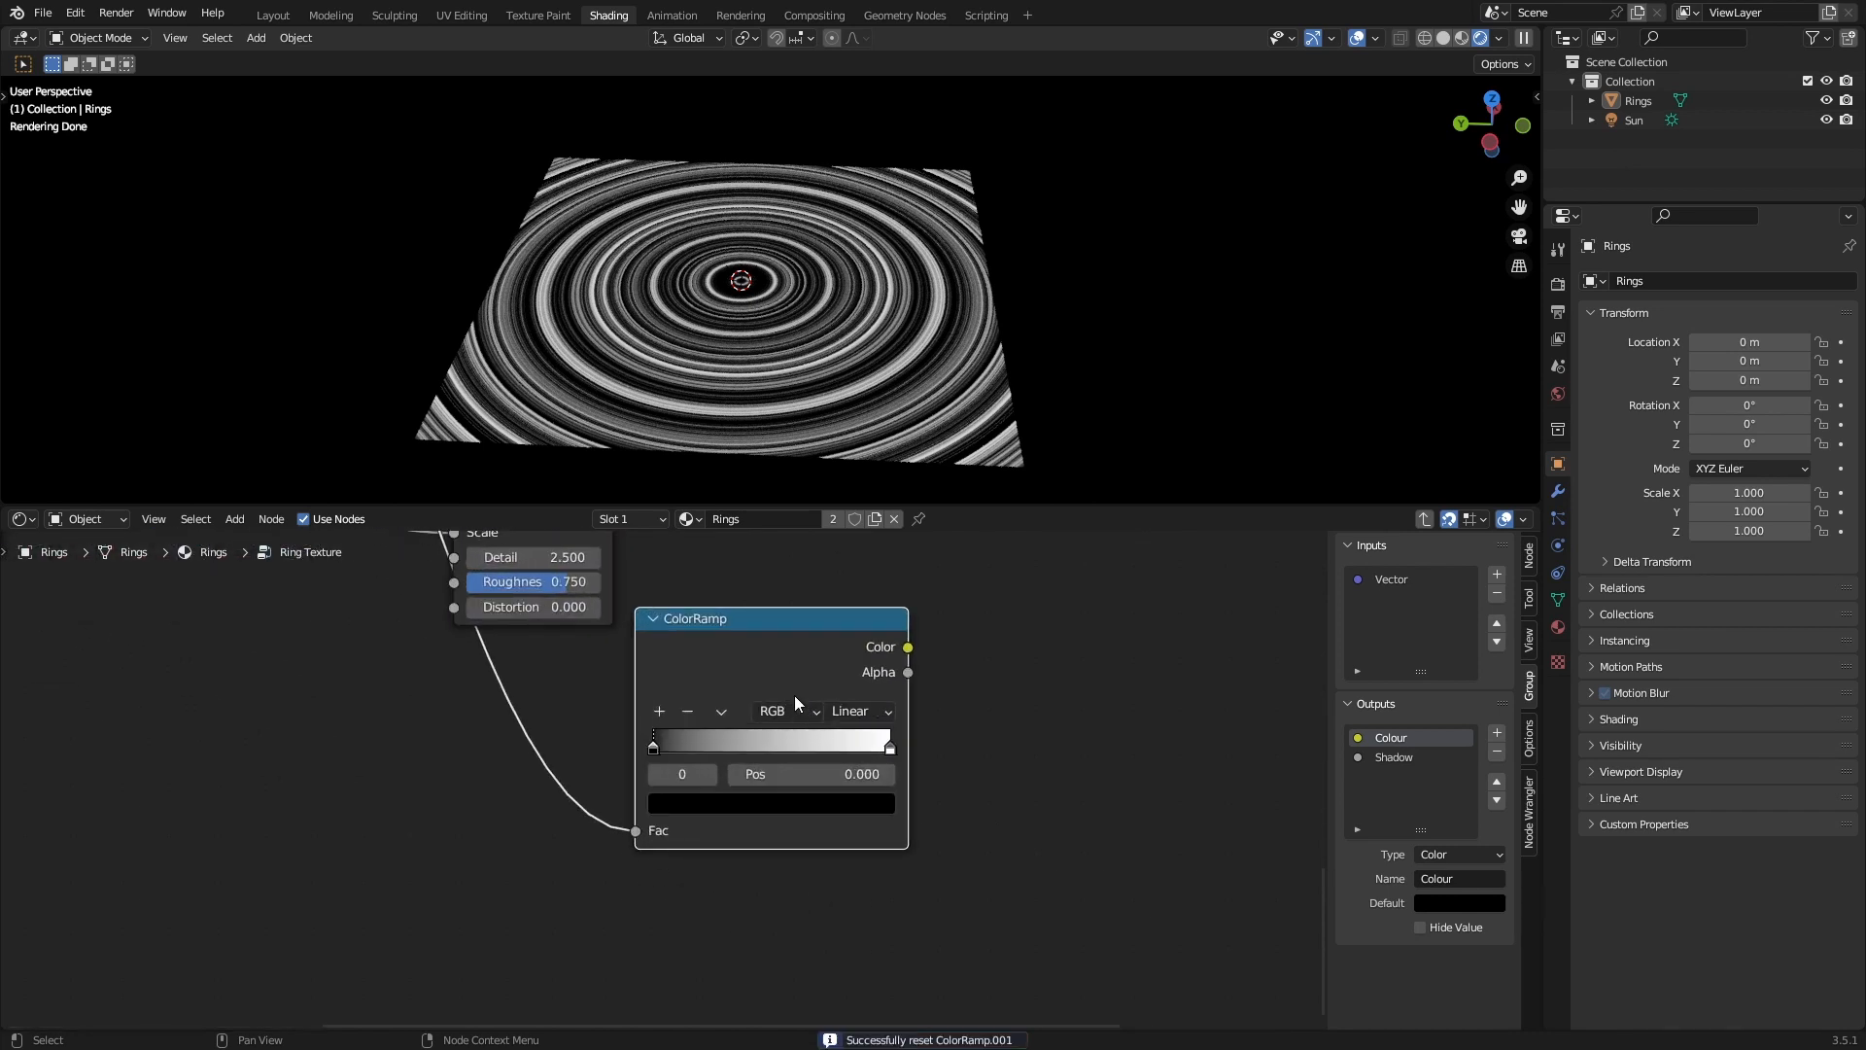
pyautogui.click(958, 732)
pyautogui.hotkey('ctrl', 's')
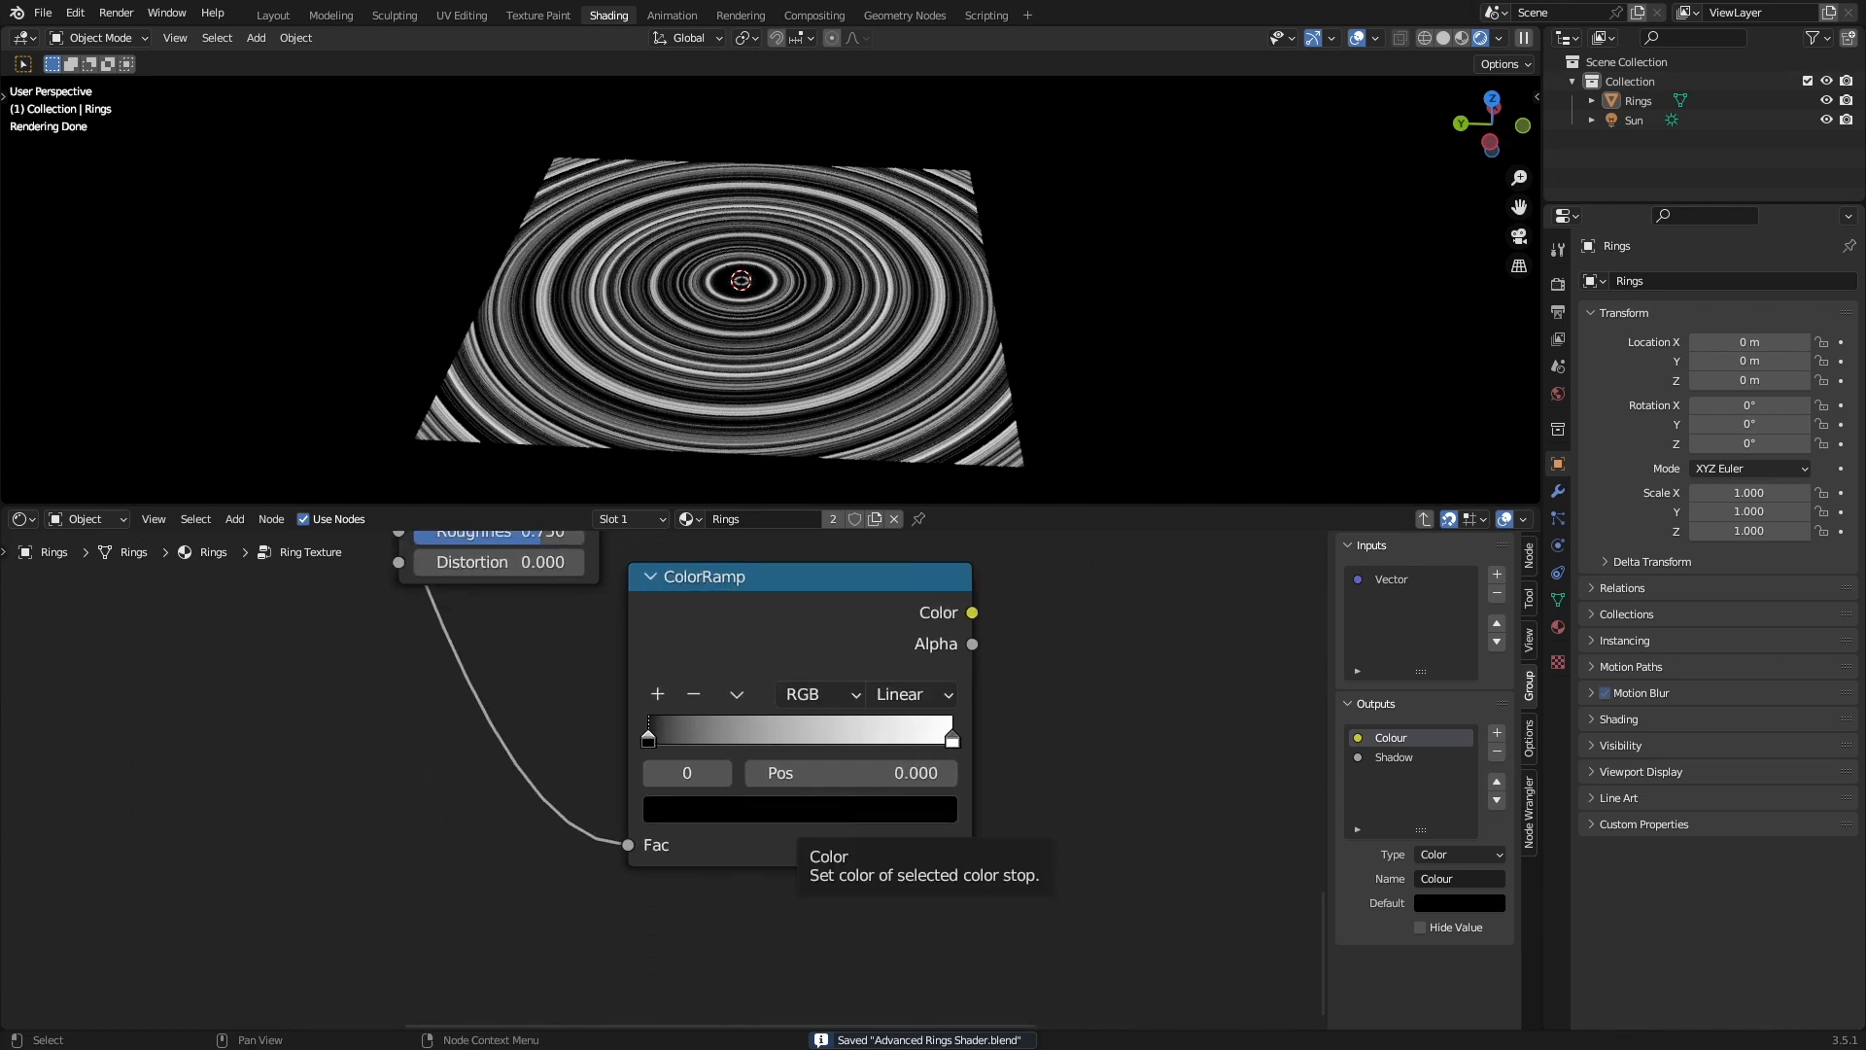
# Set the lower ColorRamp's interpolation to Ease and its white stop's position to 0.5.
pyautogui.scroll(1, 782, 776)
pyautogui.click(902, 694)
pyautogui.click(896, 727)
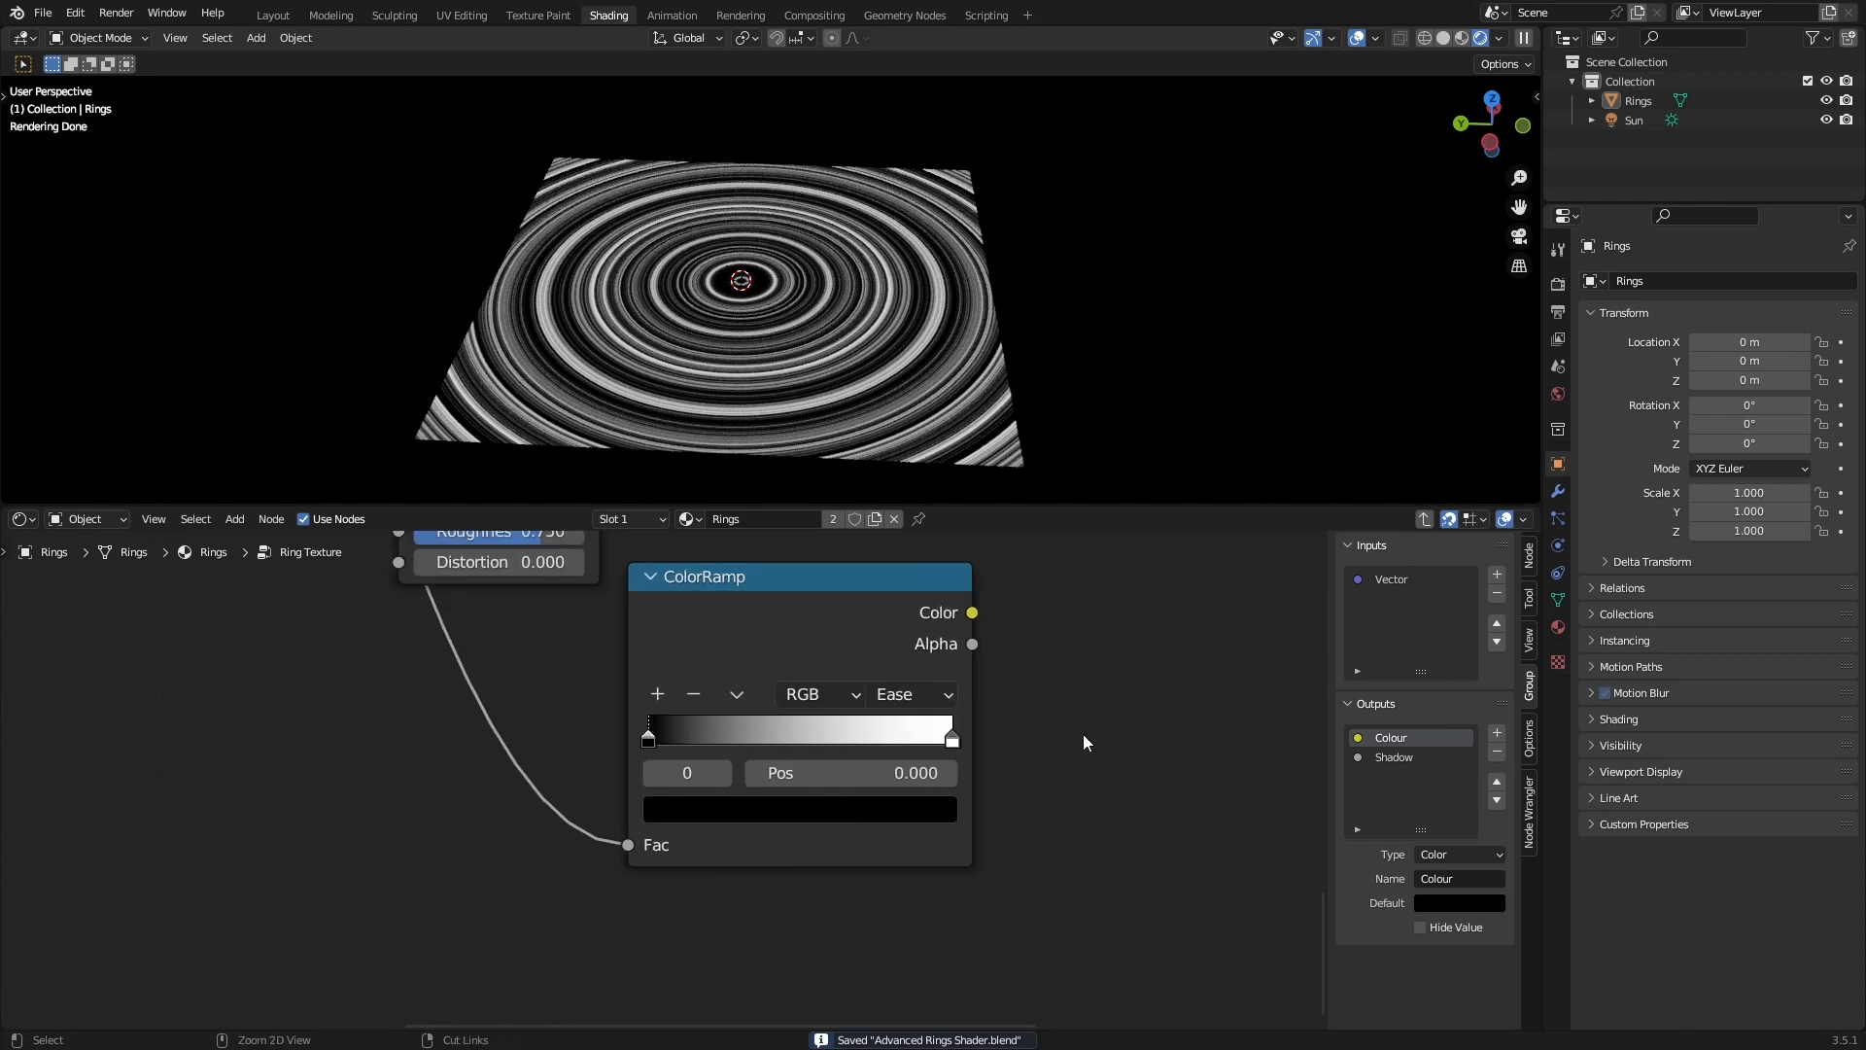
pyautogui.click(952, 740)
pyautogui.click(908, 772)
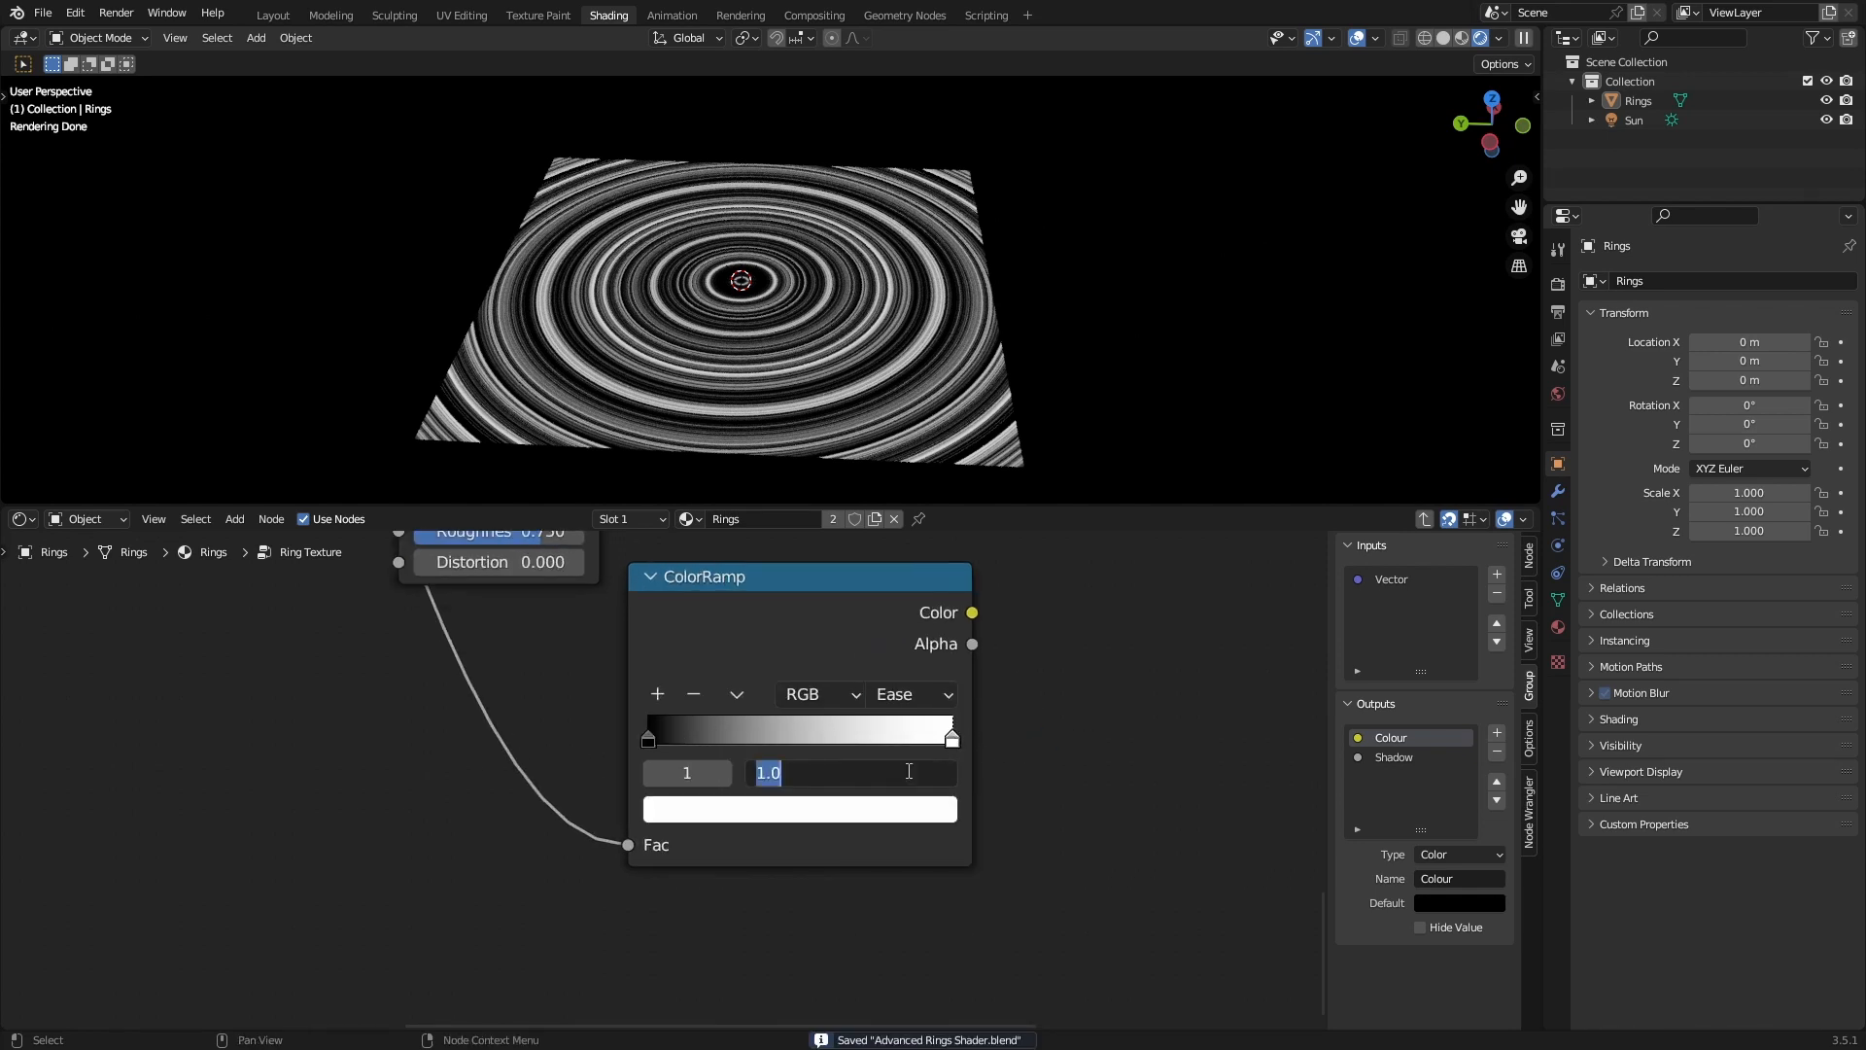
pyautogui.write('0.5')
pyautogui.press('Return')
# Add a black stop at position 1 to the lower ColorRamp and connect its Color to the new Multiply node's second Value.
pyautogui.keyDown('ctrl'); pyautogui.click(921, 730); pyautogui.keyUp('ctrl')
pyautogui.click(909, 805)
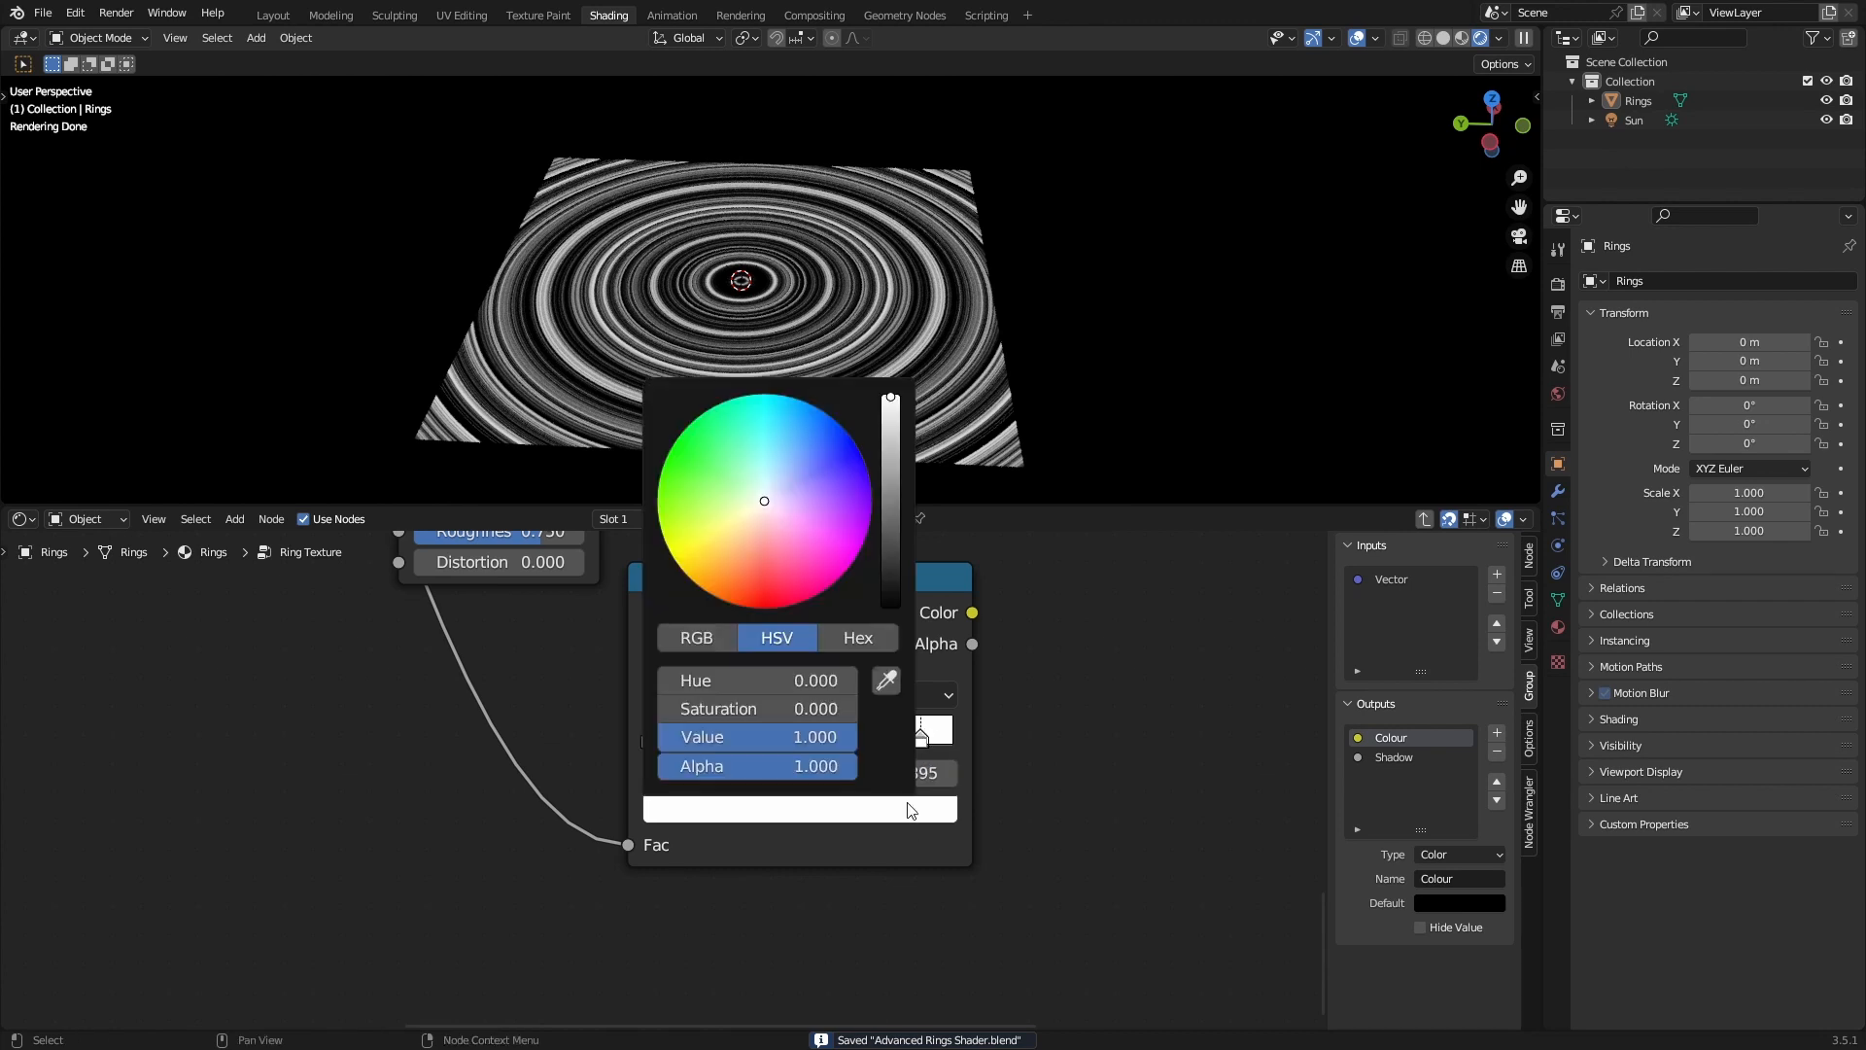
pyautogui.moveTo(820, 737); pyautogui.dragTo(657, 745)
pyautogui.click(916, 773)
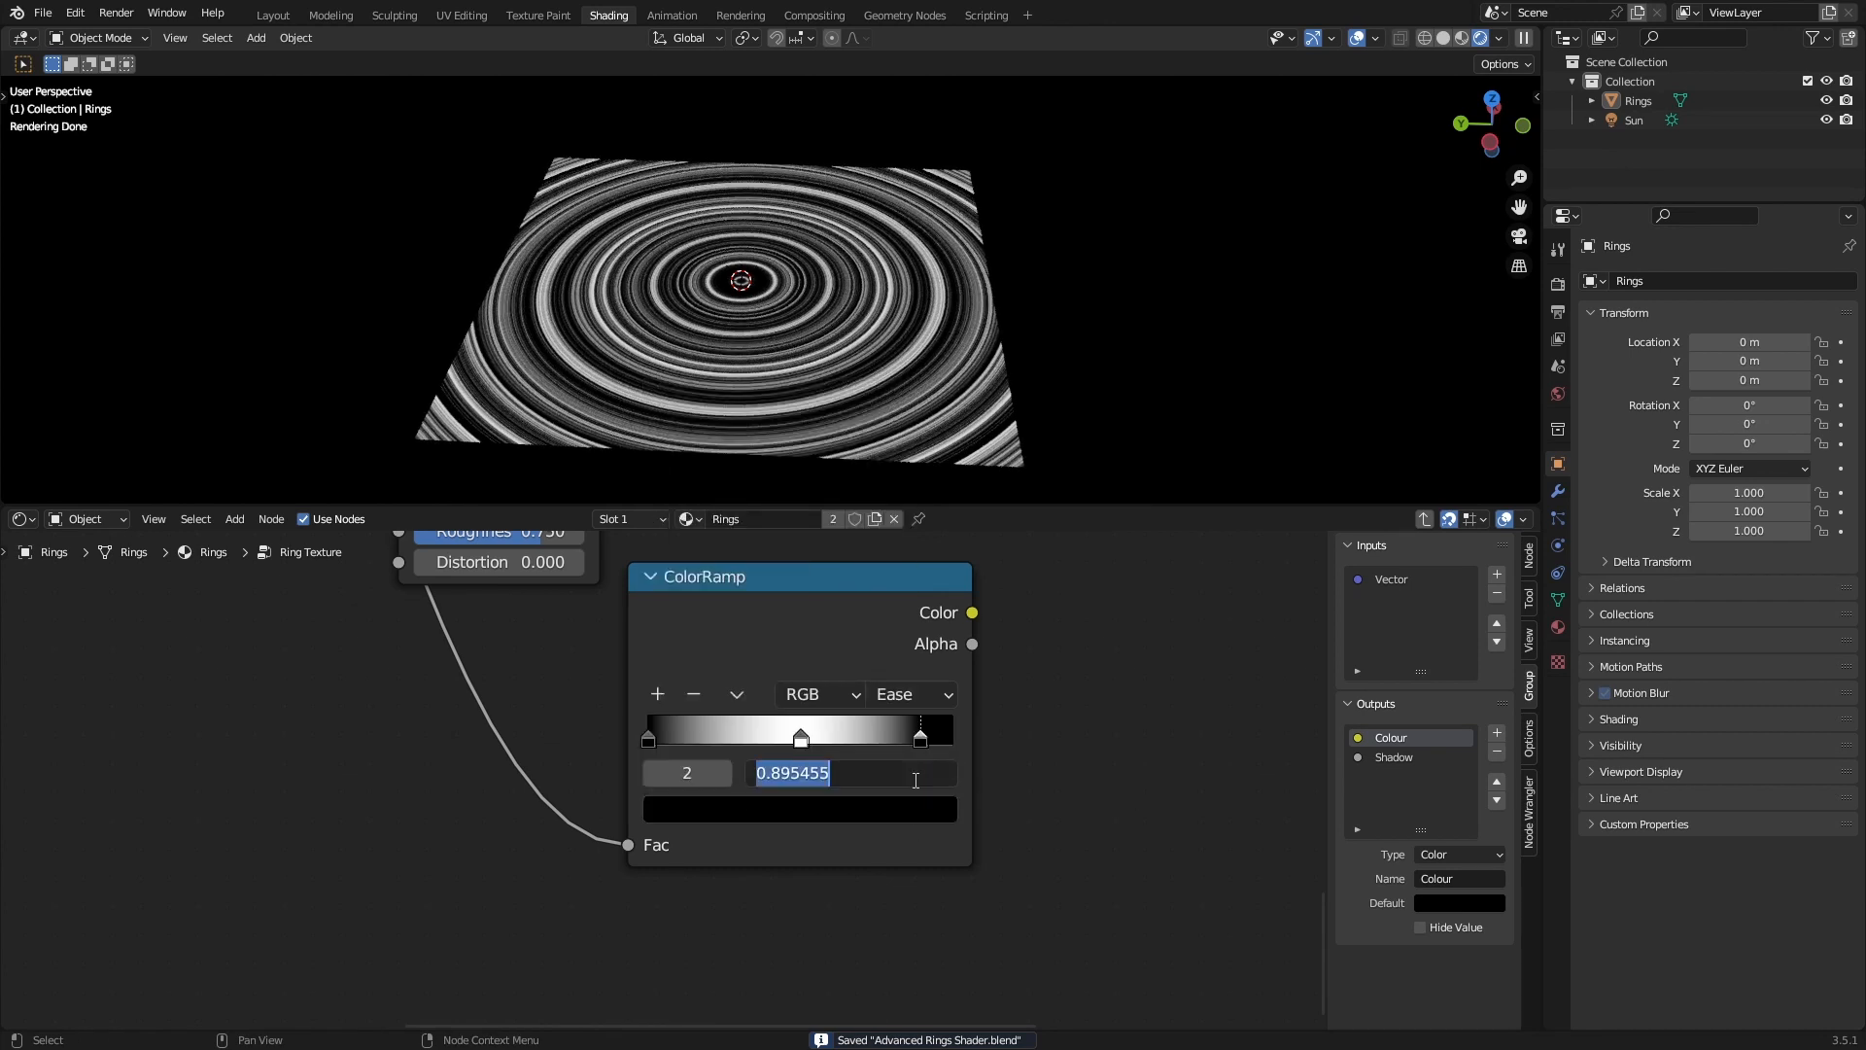
pyautogui.write('1')
pyautogui.press('Return')
pyautogui.scroll(-4, 945, 773)
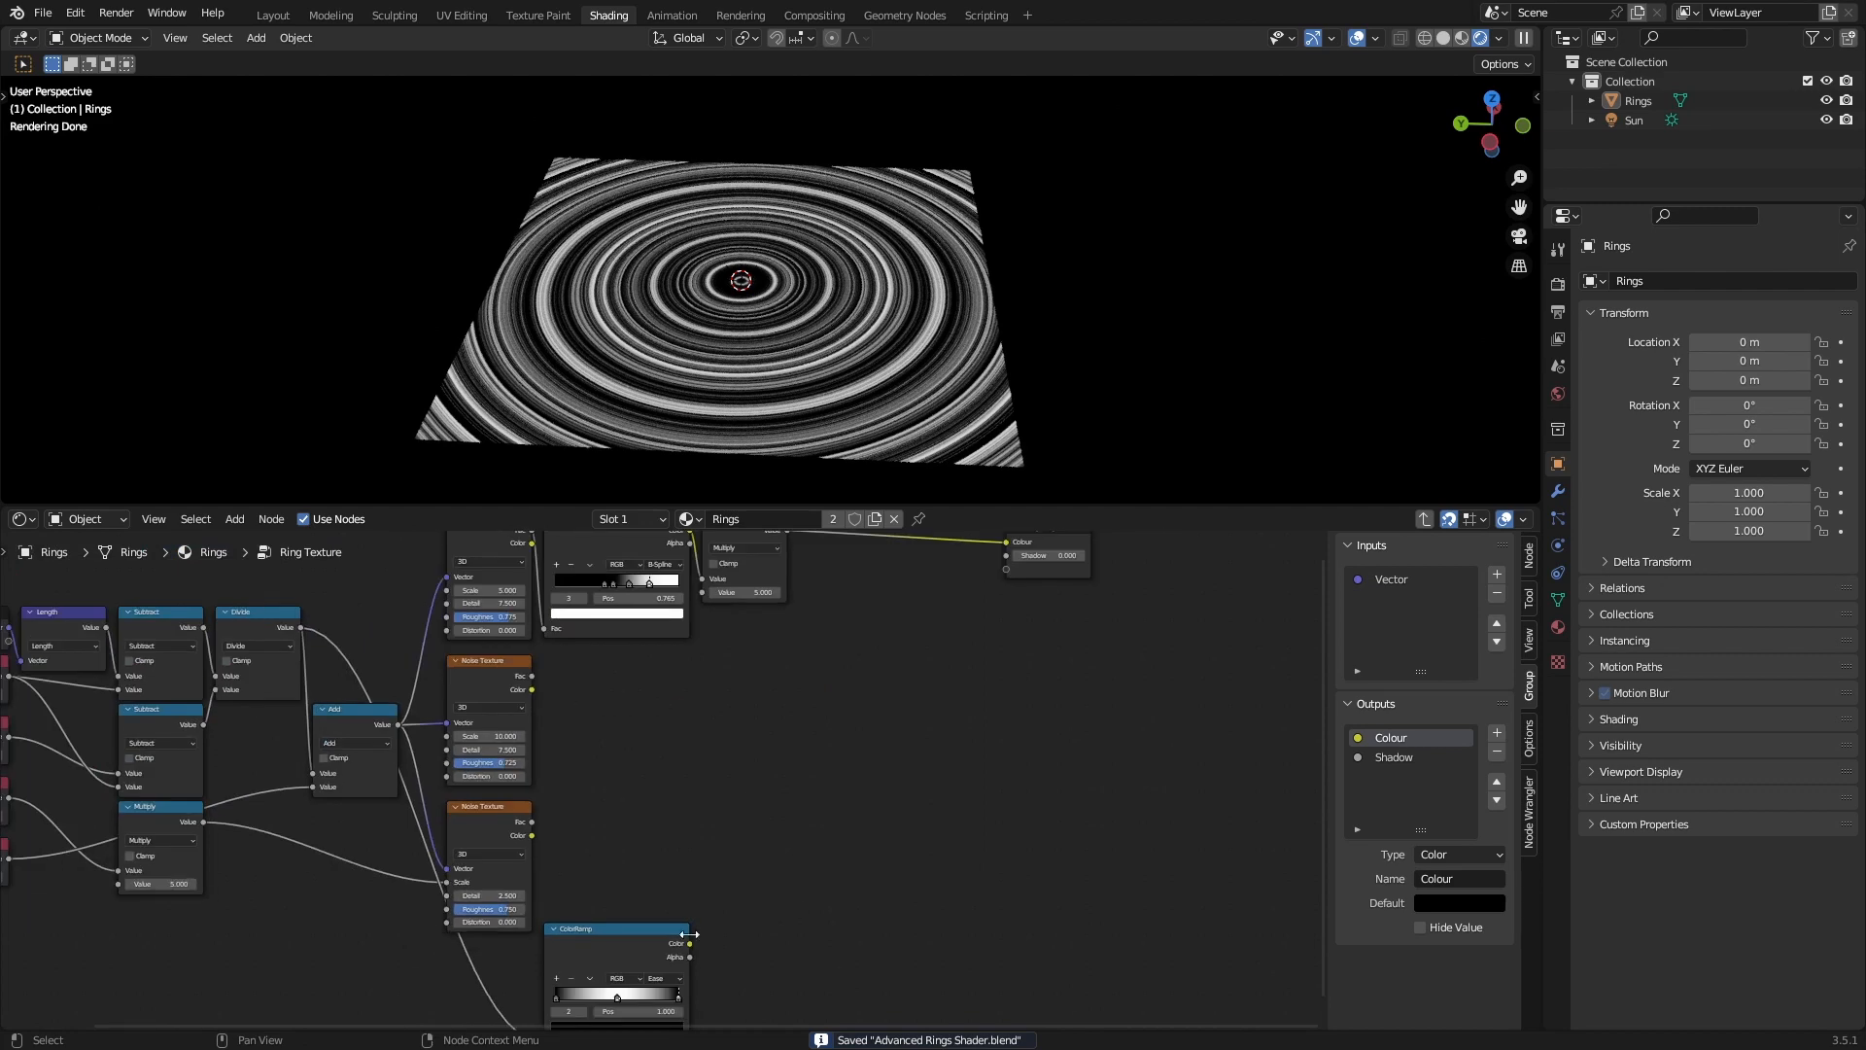
pyautogui.moveTo(689, 939); pyautogui.dragTo(702, 592)
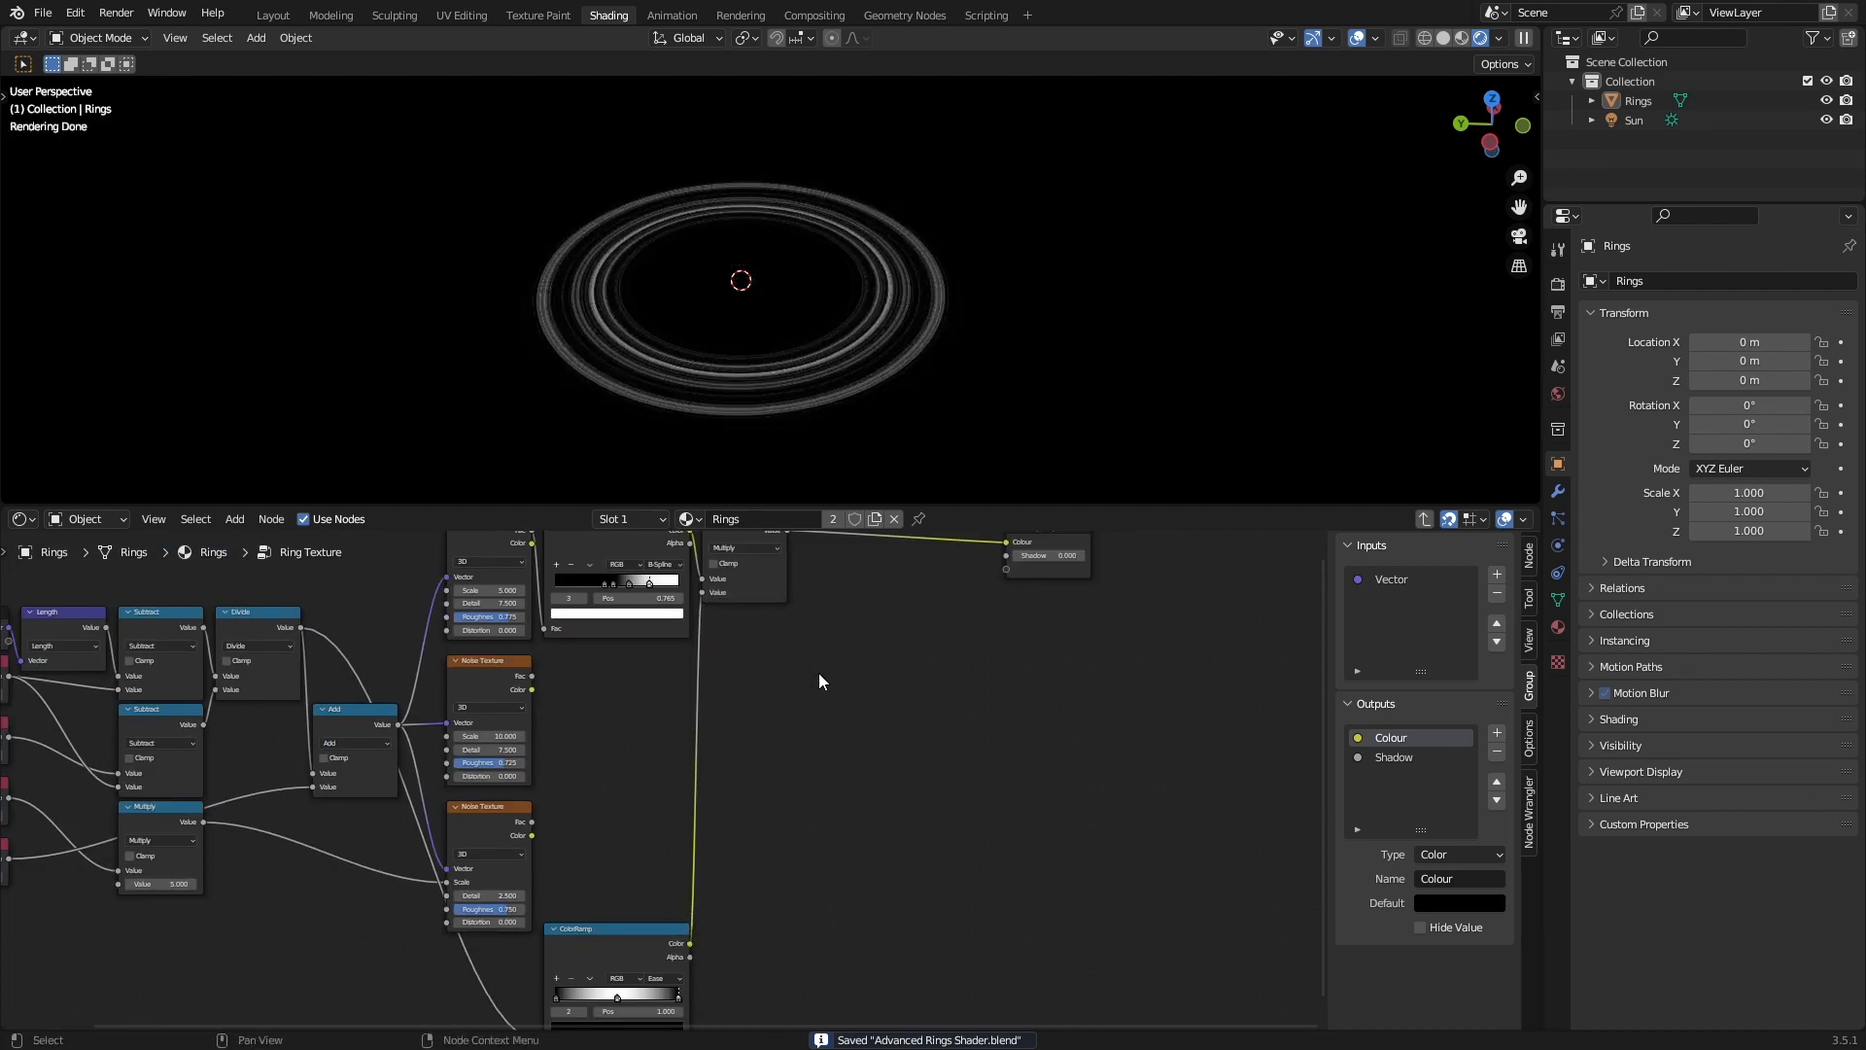
# Try out different Outer Ring Radius and Inner Ring Radius values to preview the rings, cancelling each change, and save the file.
pyautogui.moveTo(575, 817); pyautogui.dragTo(928, 792, button='middle')
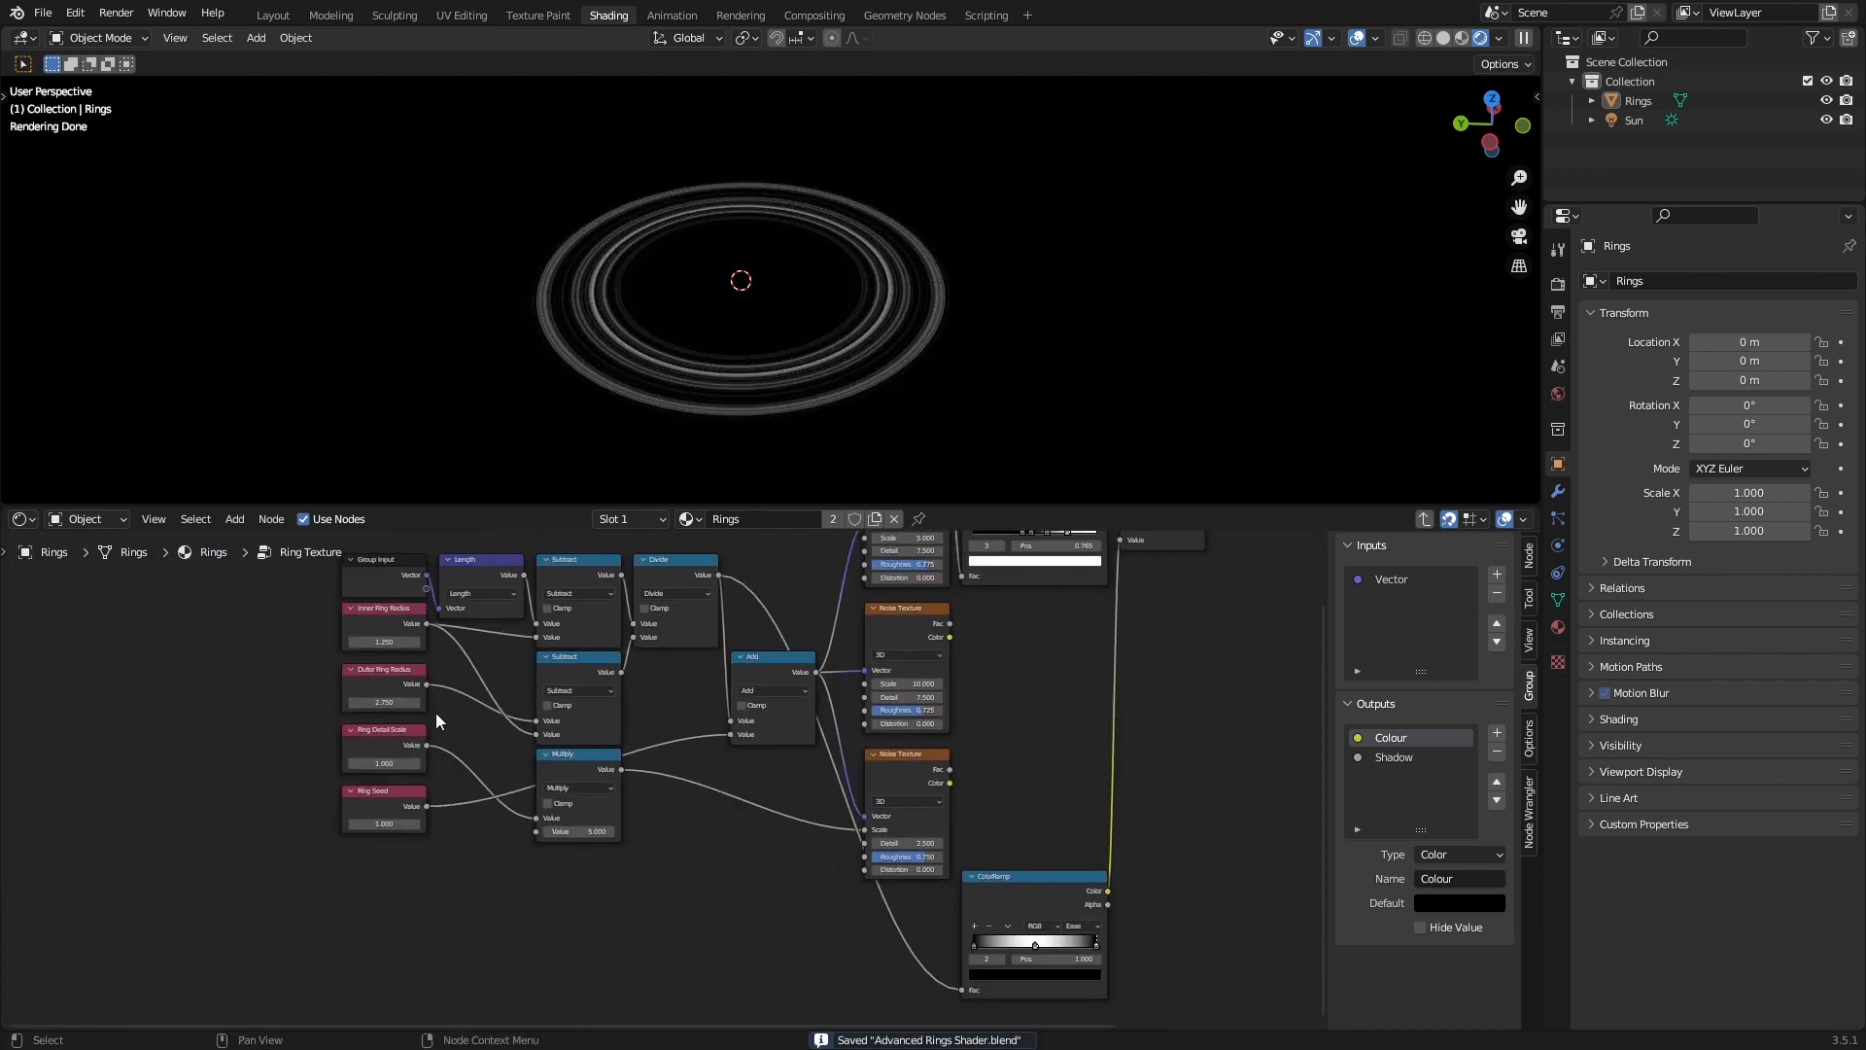
pyautogui.moveTo(471, 751); pyautogui.dragTo(710, 848, button='middle')
pyautogui.scroll(1, 710, 848)
pyautogui.keyDown('shift'); pyautogui.moveTo(622, 793); pyautogui.dragTo(686, 793); pyautogui.keyUp('shift')
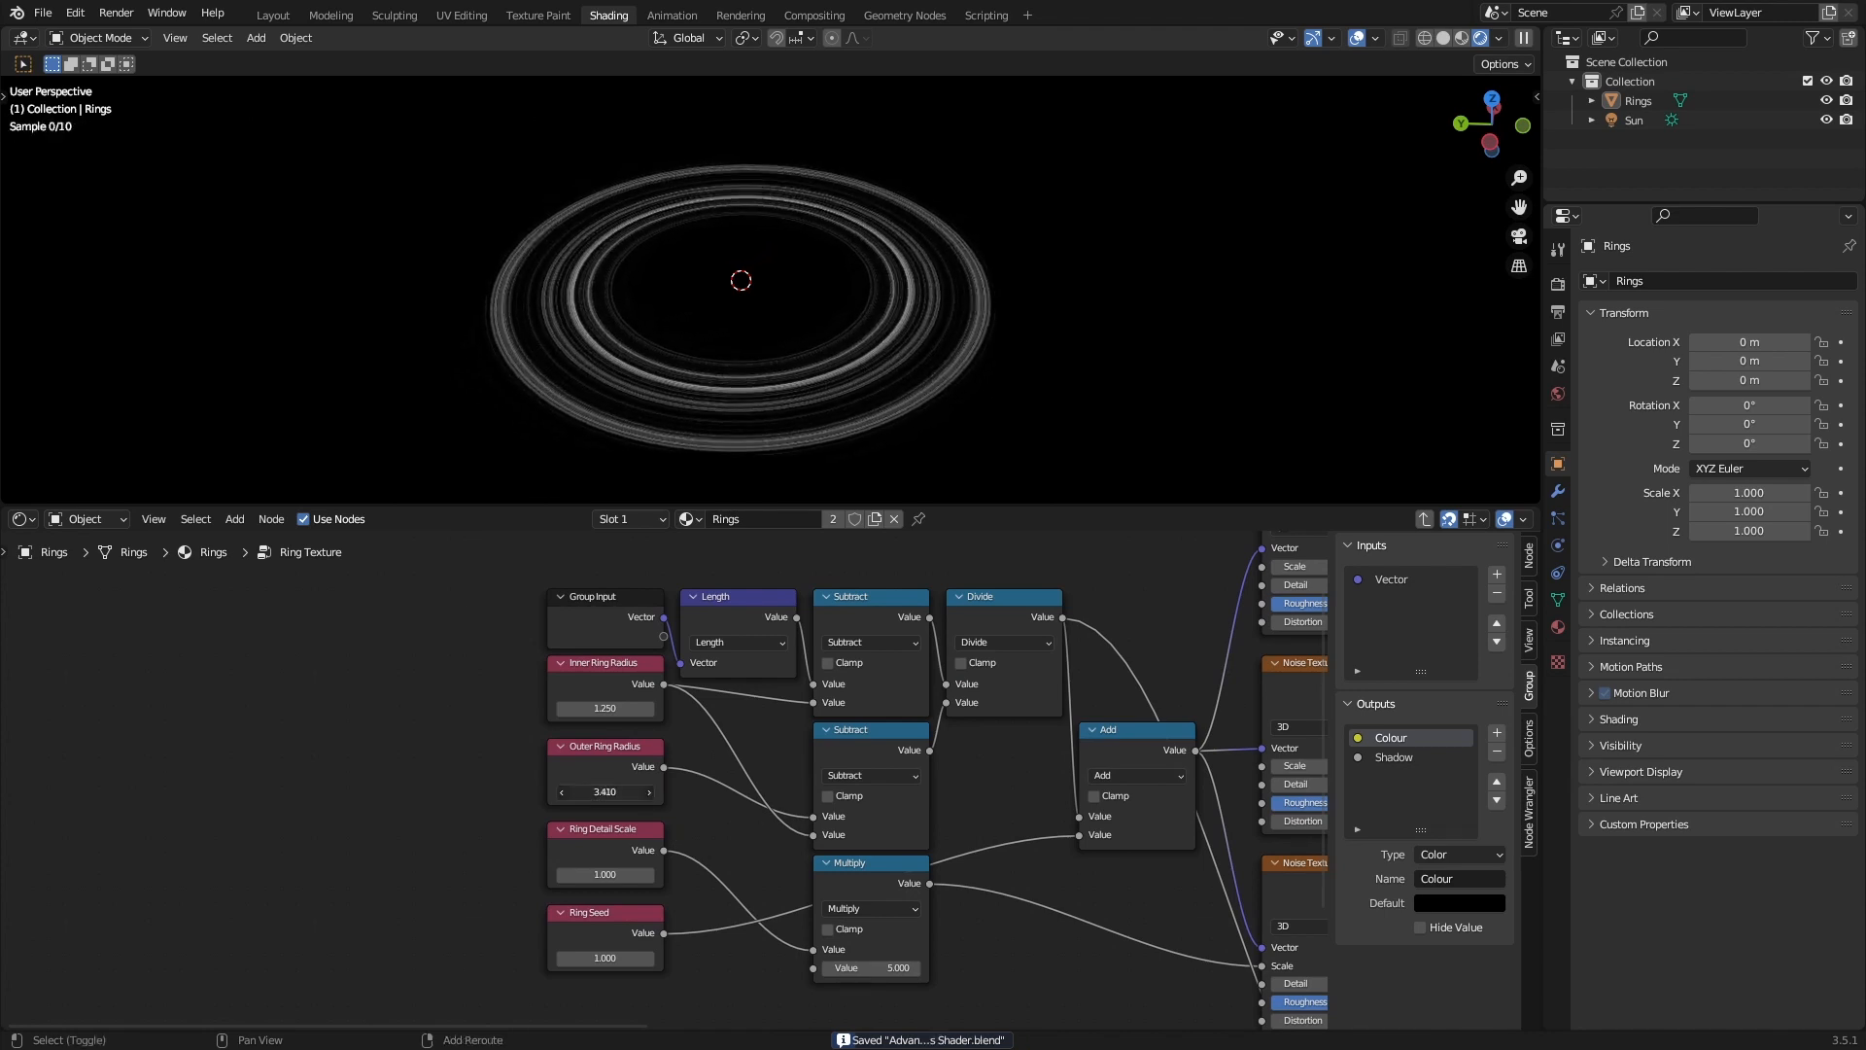
pyautogui.rightClick(622, 792)
pyautogui.moveTo(619, 709); pyautogui.dragTo(685, 709)
pyautogui.rightClick(620, 710)
pyautogui.scroll(-3, 680, 773)
pyautogui.hotkey('ctrl', 's')
pyautogui.moveTo(1069, 805); pyautogui.dragTo(574, 792, button='middle')
pyautogui.scroll(-2, 814, 720)
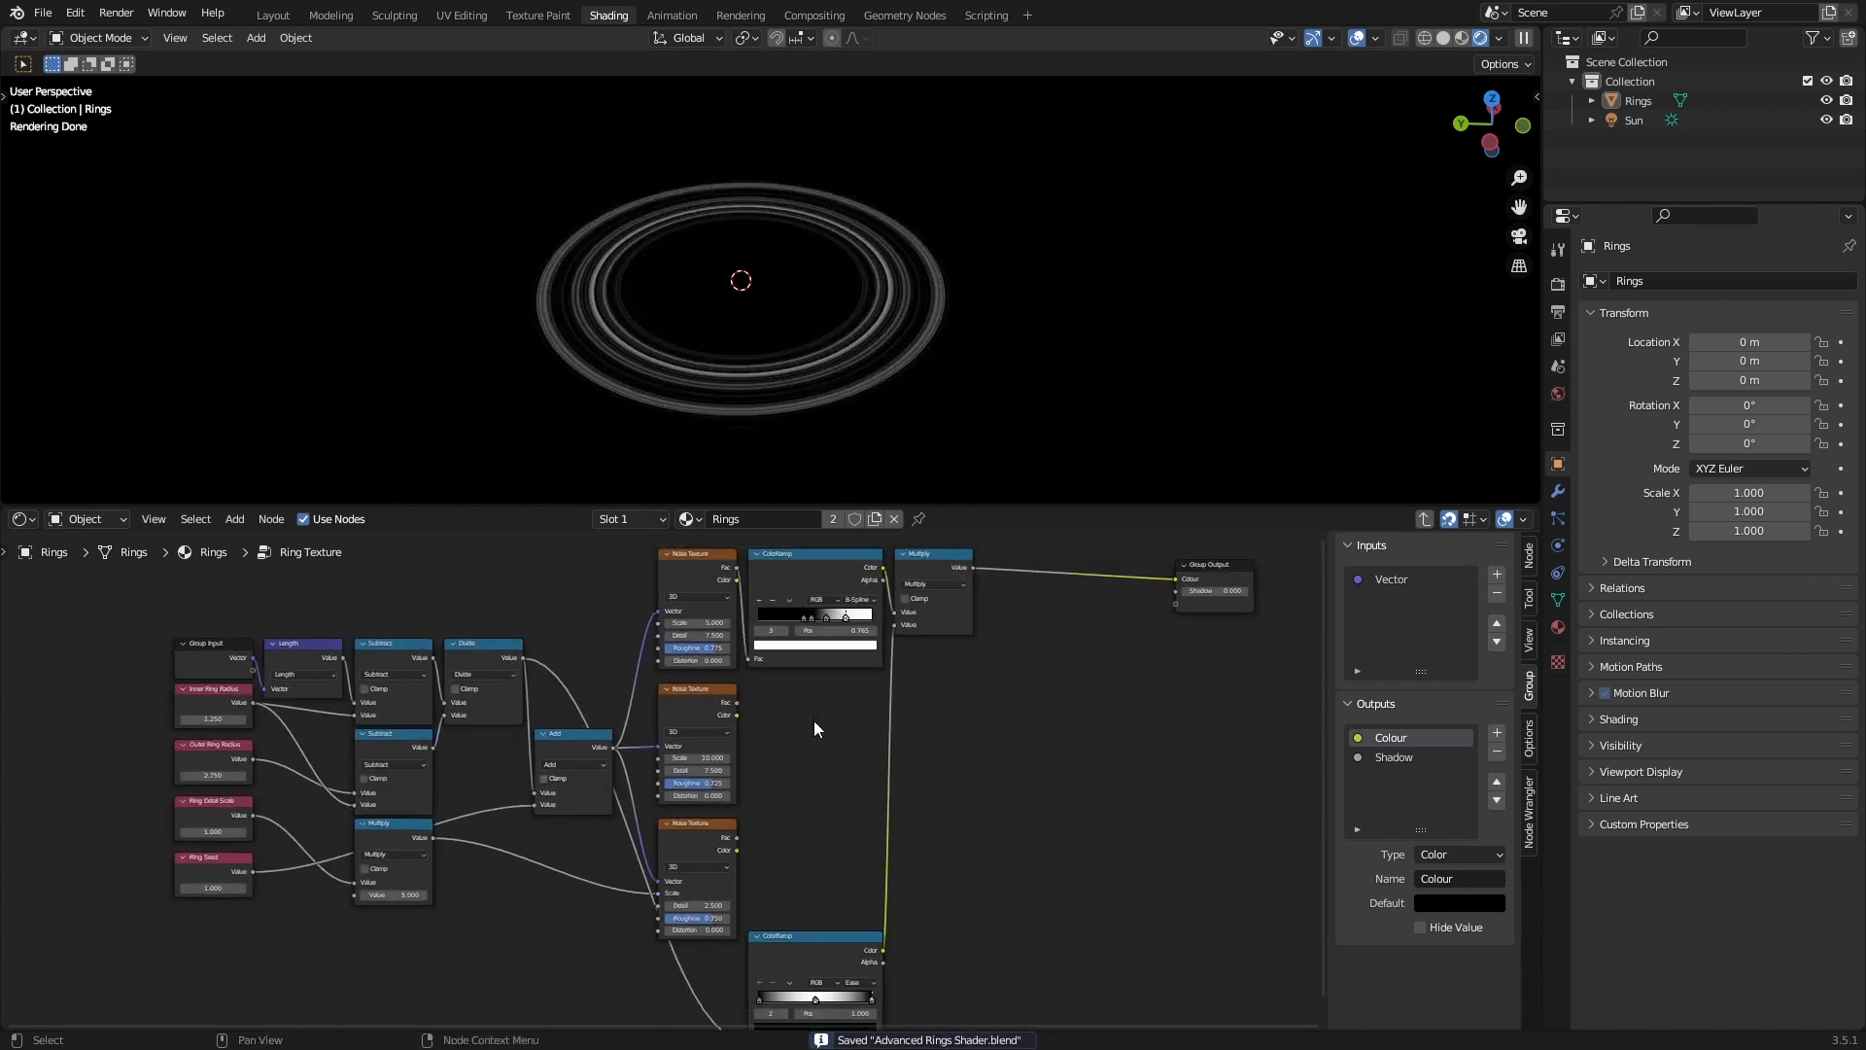
pyautogui.moveTo(936, 718); pyautogui.dragTo(760, 736, button='middle')
pyautogui.scroll(3, 760, 737)
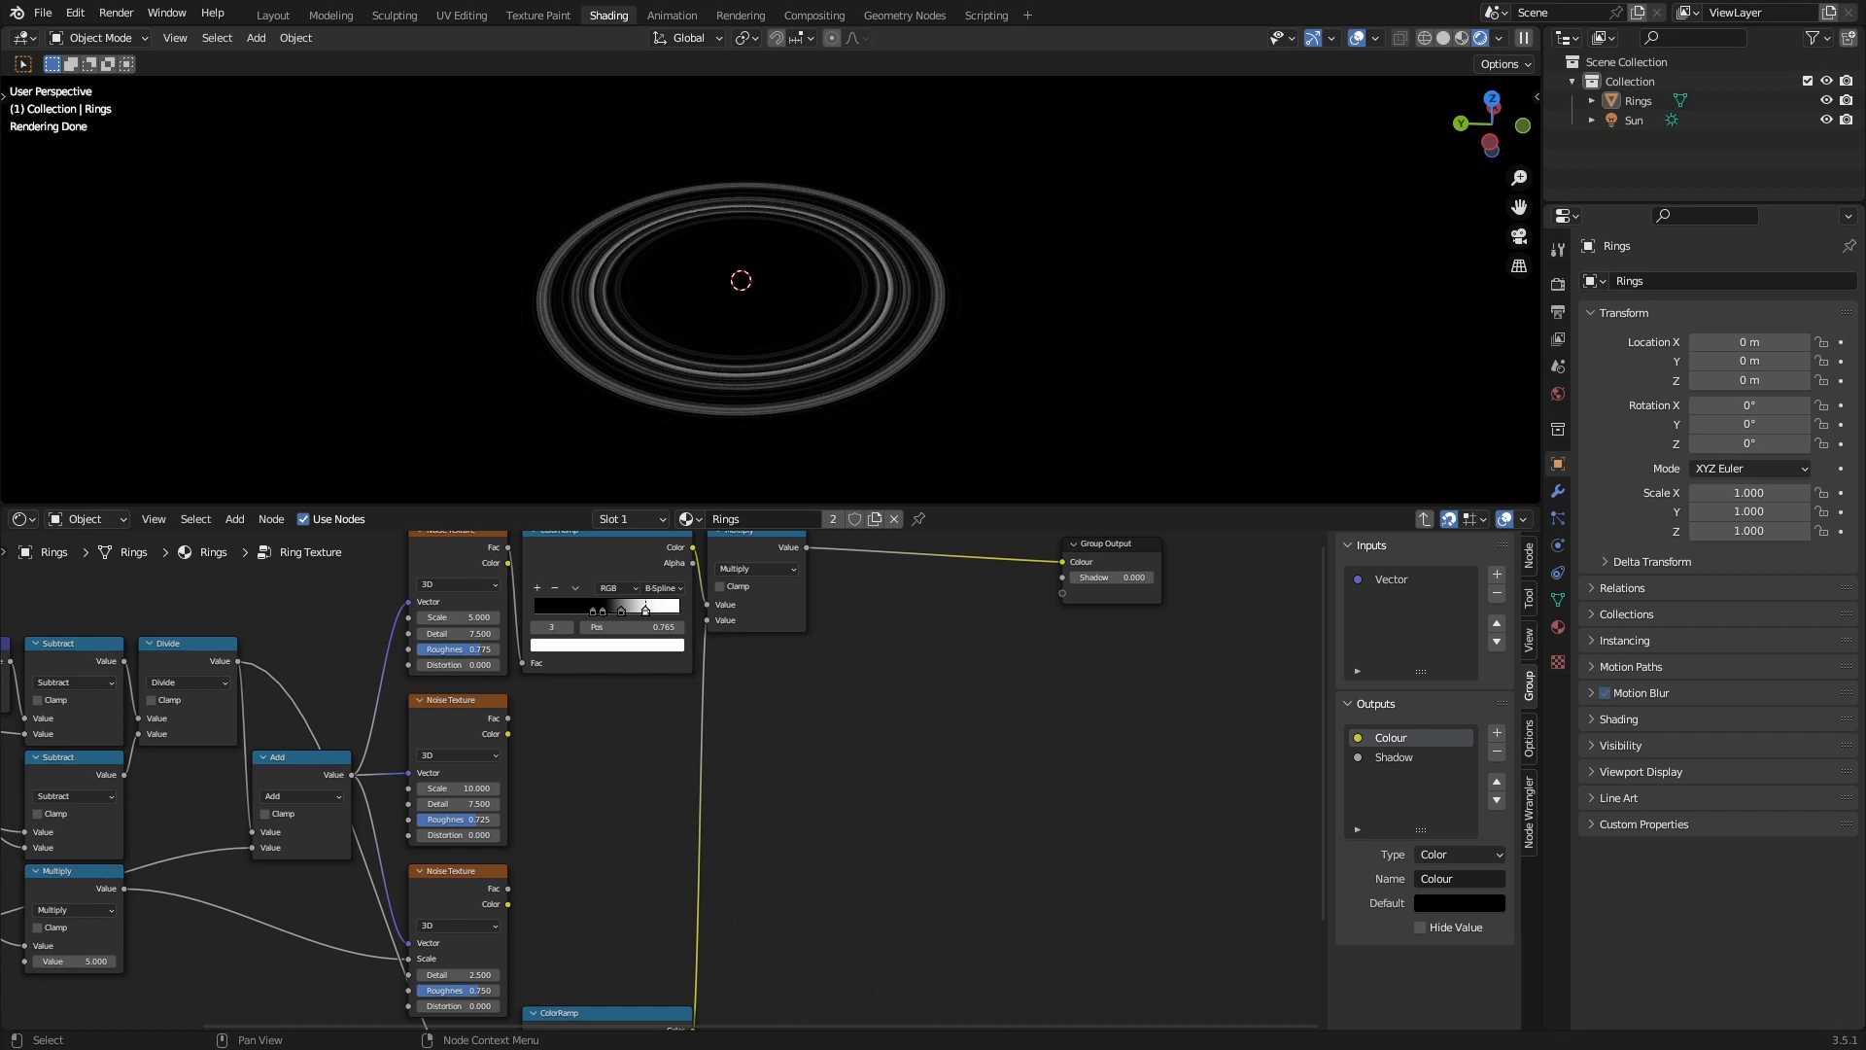
# Save the file and duplicate the uppermost ColorRamp, placing the copy beside the middle Noise Texture.
pyautogui.hotkey('ctrl', 's')
pyautogui.scroll(2, 754, 661)
pyautogui.moveTo(597, 665); pyautogui.dragTo(737, 722, button='middle')
pyautogui.click(741, 592)
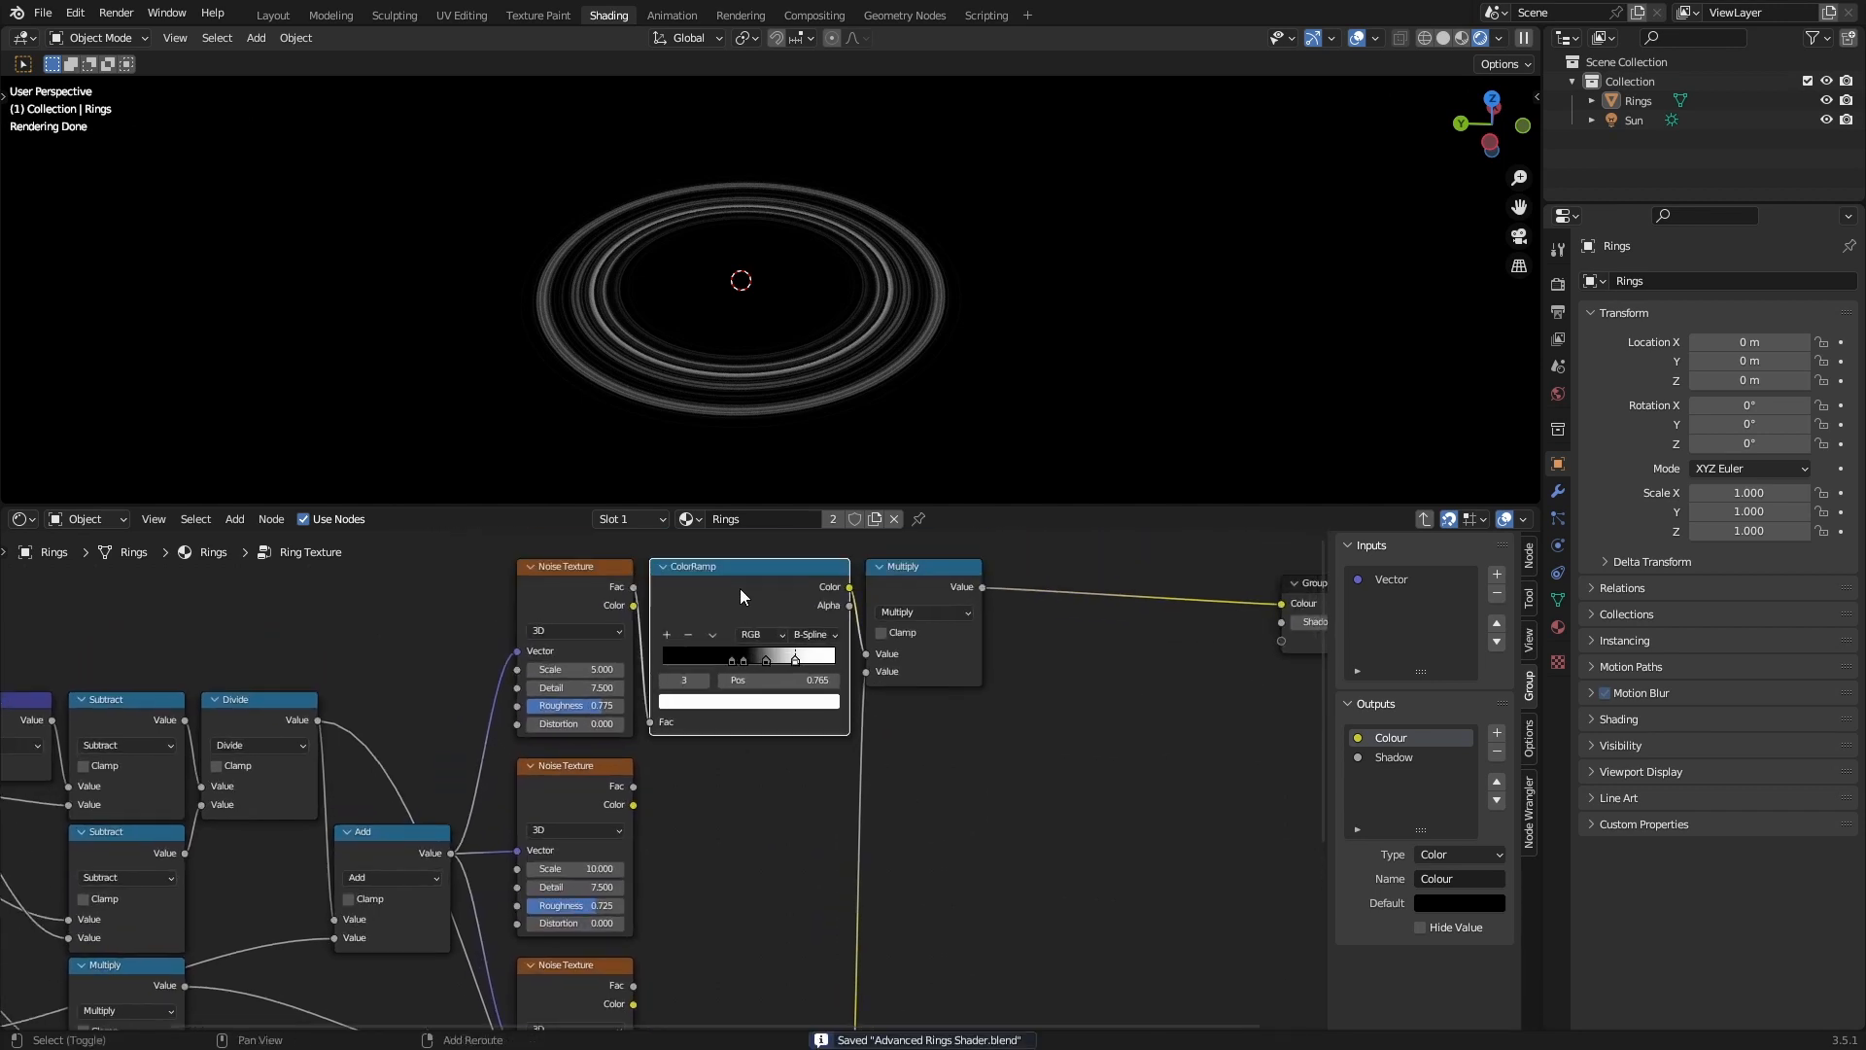
pyautogui.hotkey('shift', 'd')
pyautogui.click(737, 786)
pyautogui.scroll(-1, 890, 790)
pyautogui.scroll(-1, 644, 783)
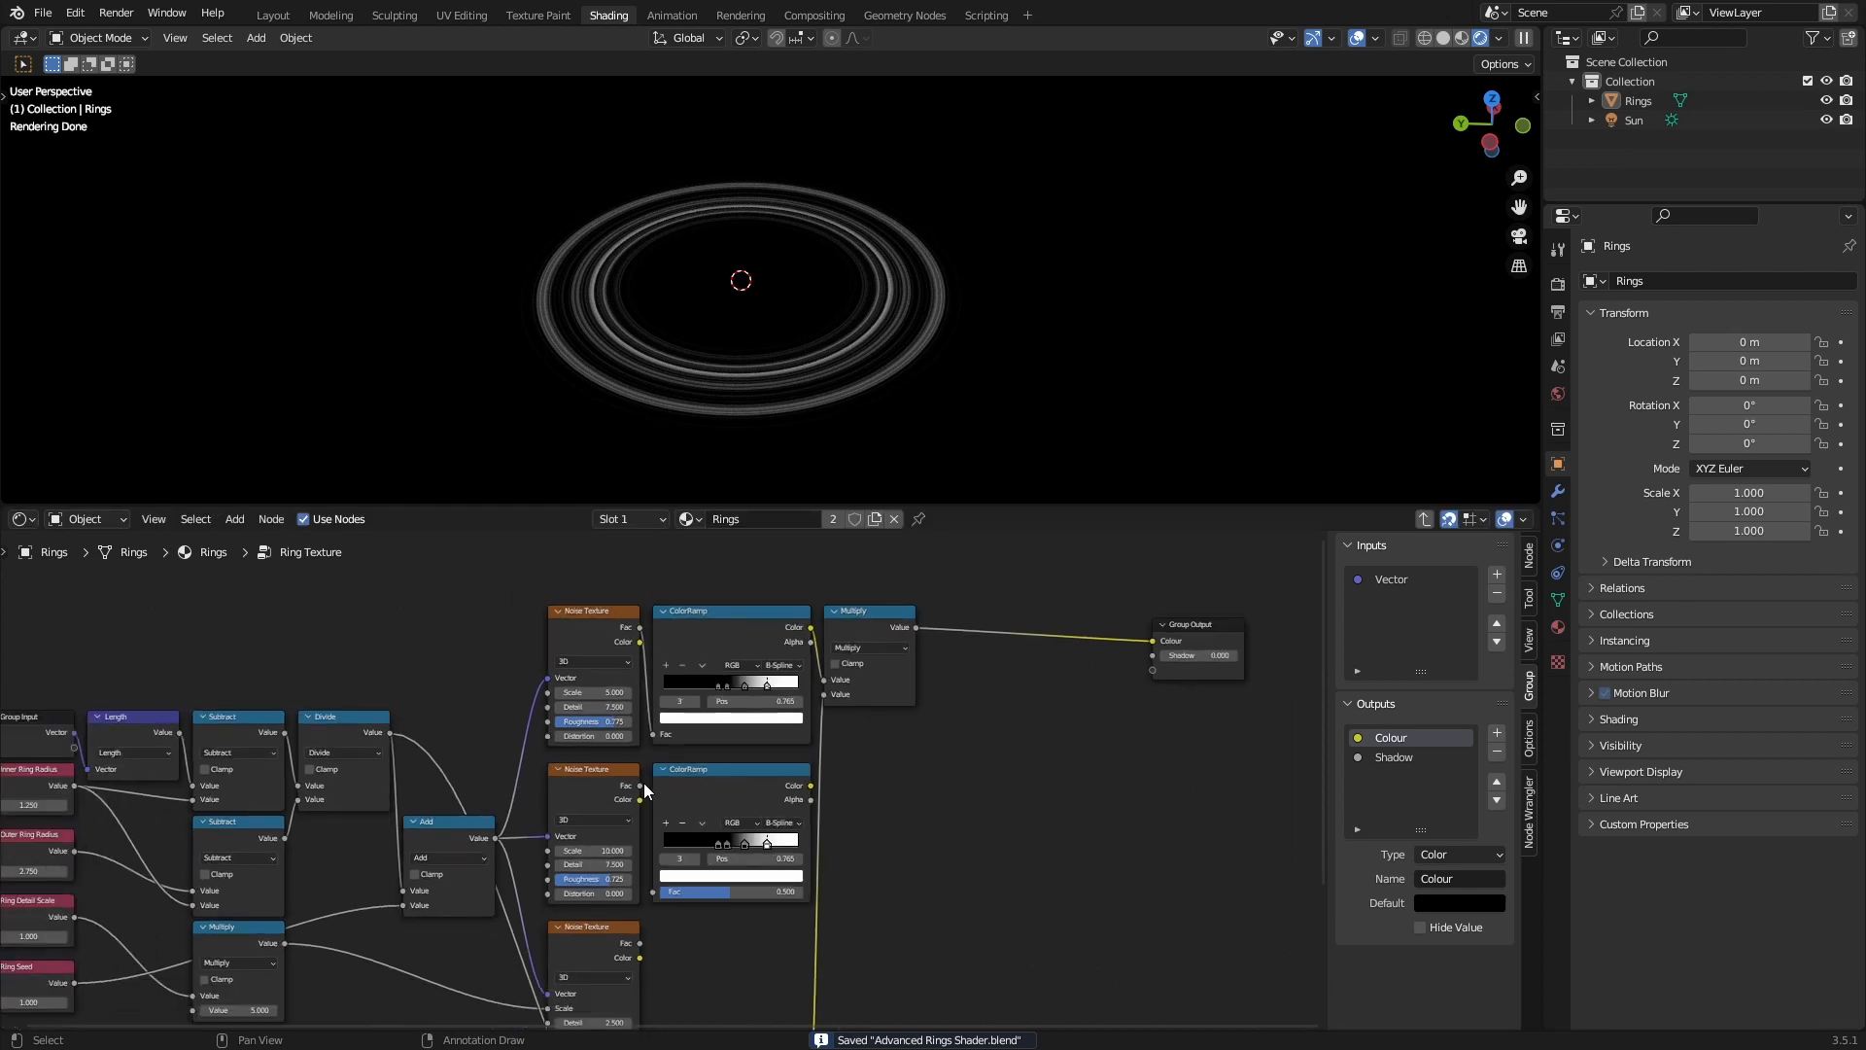
# Connect the middle Noise Texture to the new ColorRamp's Fac, reset the ramp to its defaults and save the file.
pyautogui.moveTo(639, 799); pyautogui.dragTo(655, 892)
pyautogui.press('BackSpace')
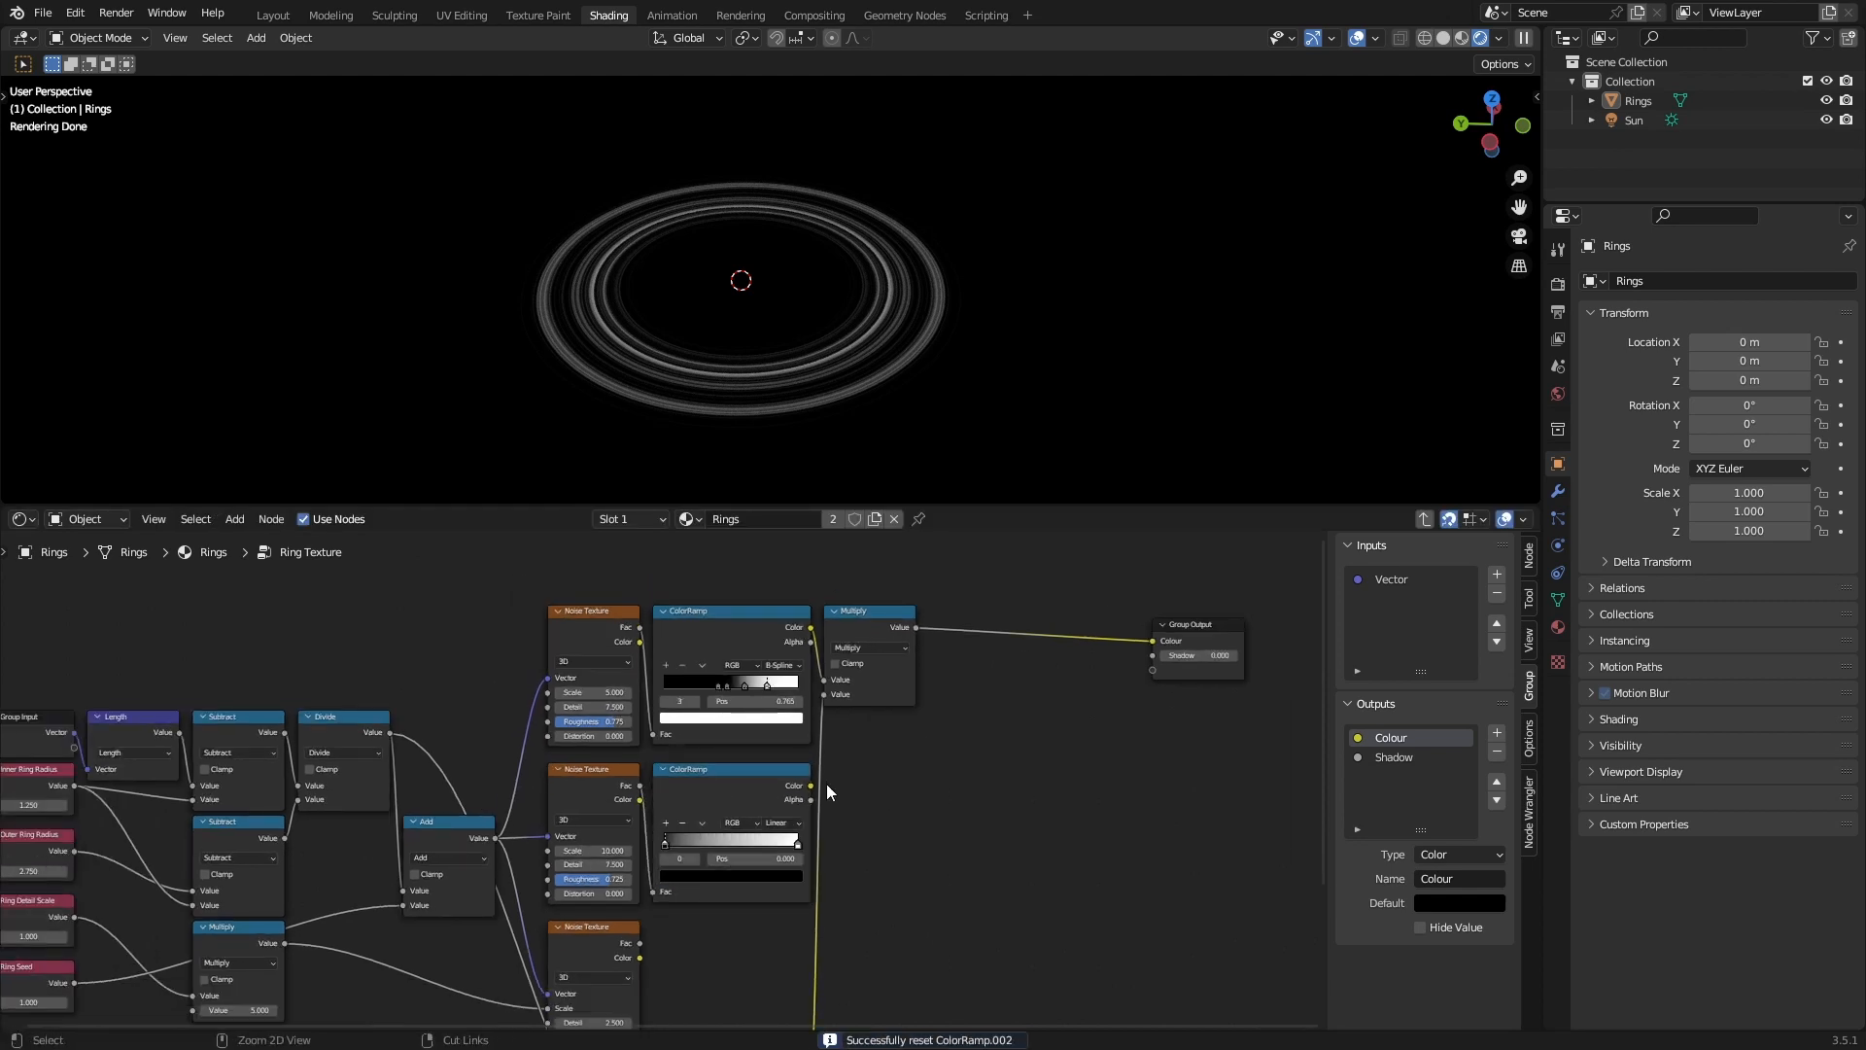
pyautogui.hotkey('ctrl', 's')
# Connect the new ColorRamp's Color to the Group Output's Colour and set the ramp's first stop to 9D754F.
pyautogui.moveTo(813, 785); pyautogui.dragTo(1153, 644)
pyautogui.scroll(4, 874, 807)
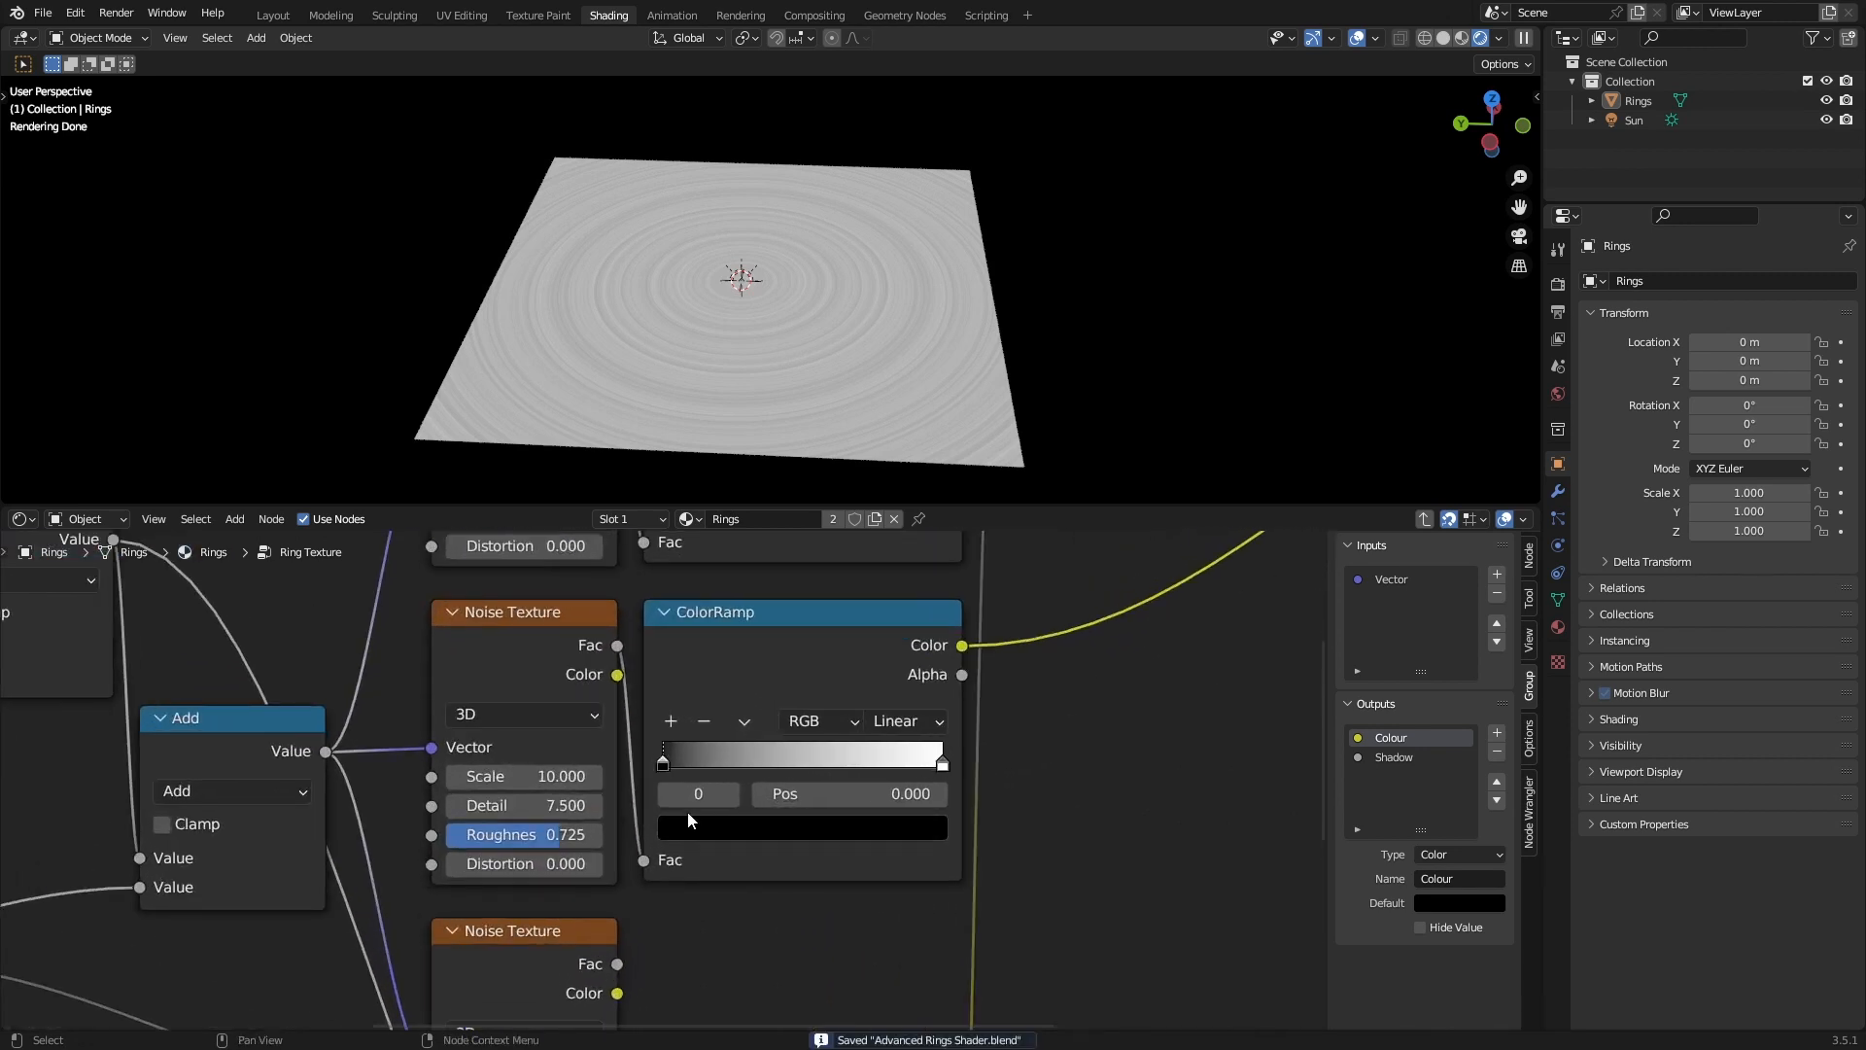
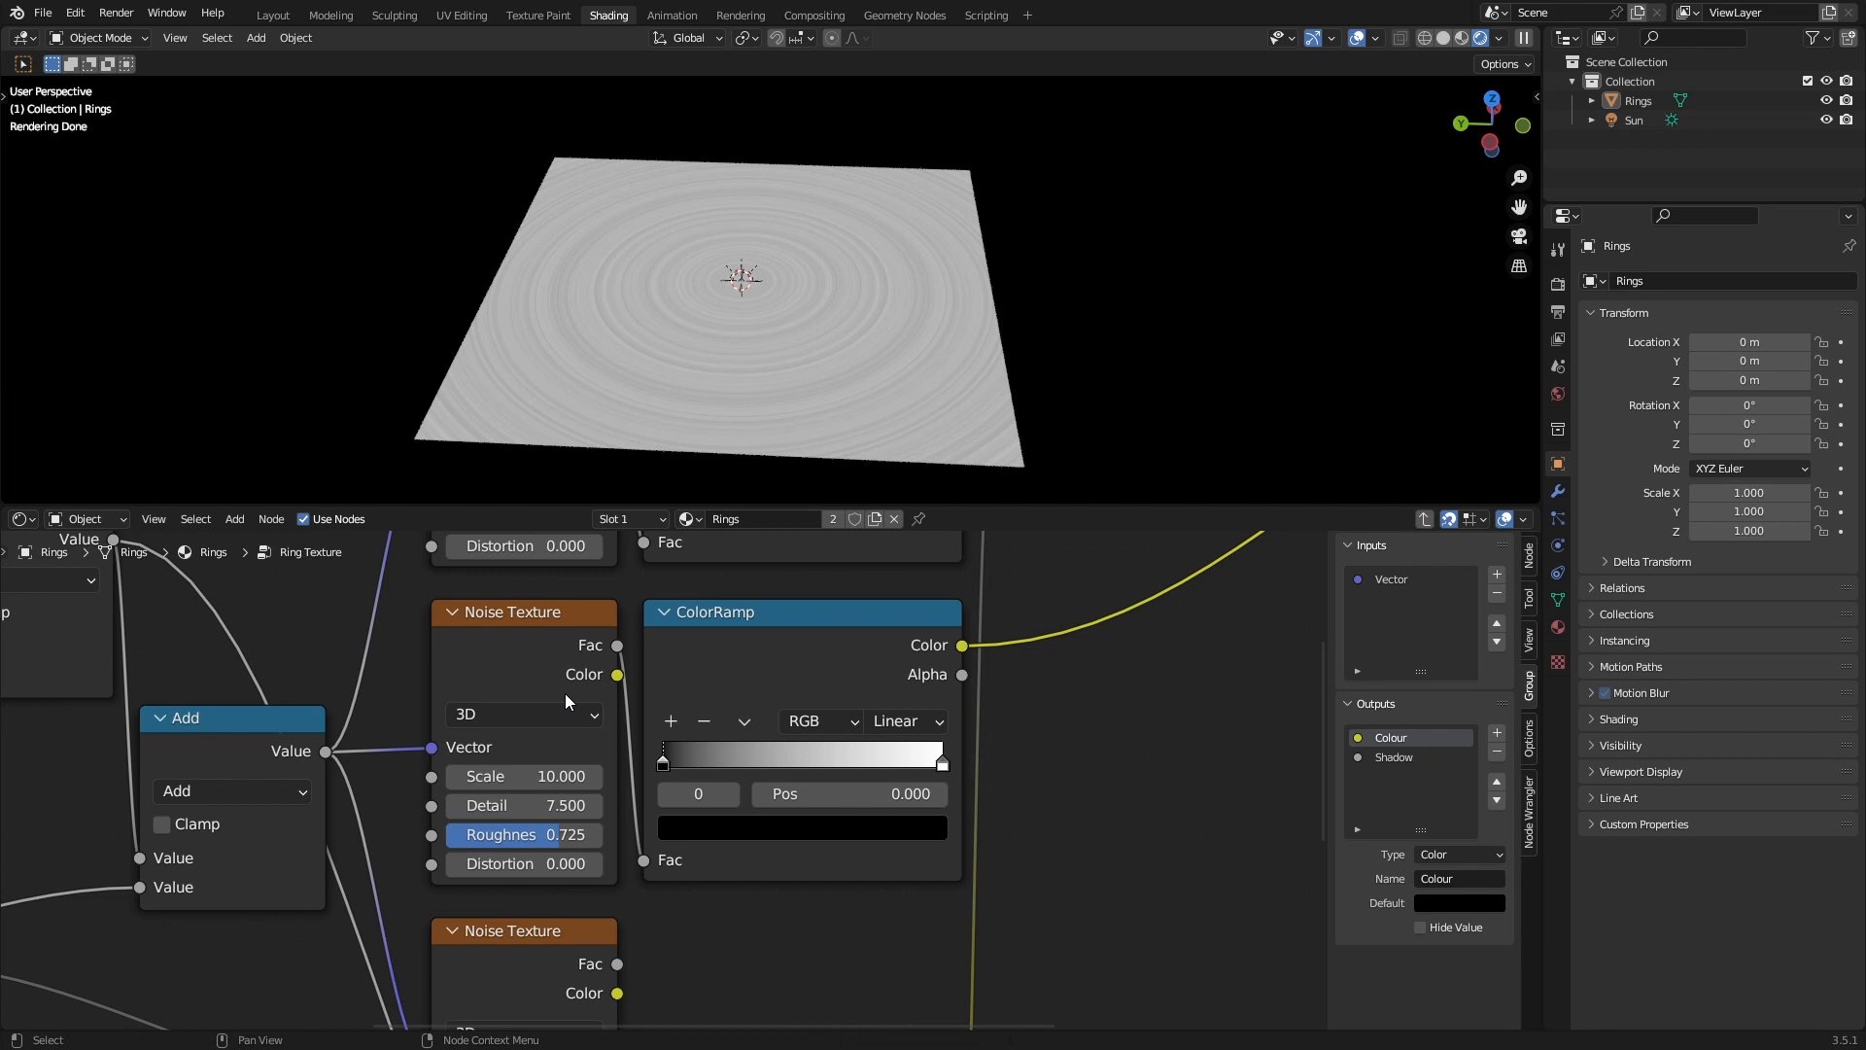
pyautogui.hotkey('ctrl', 's')
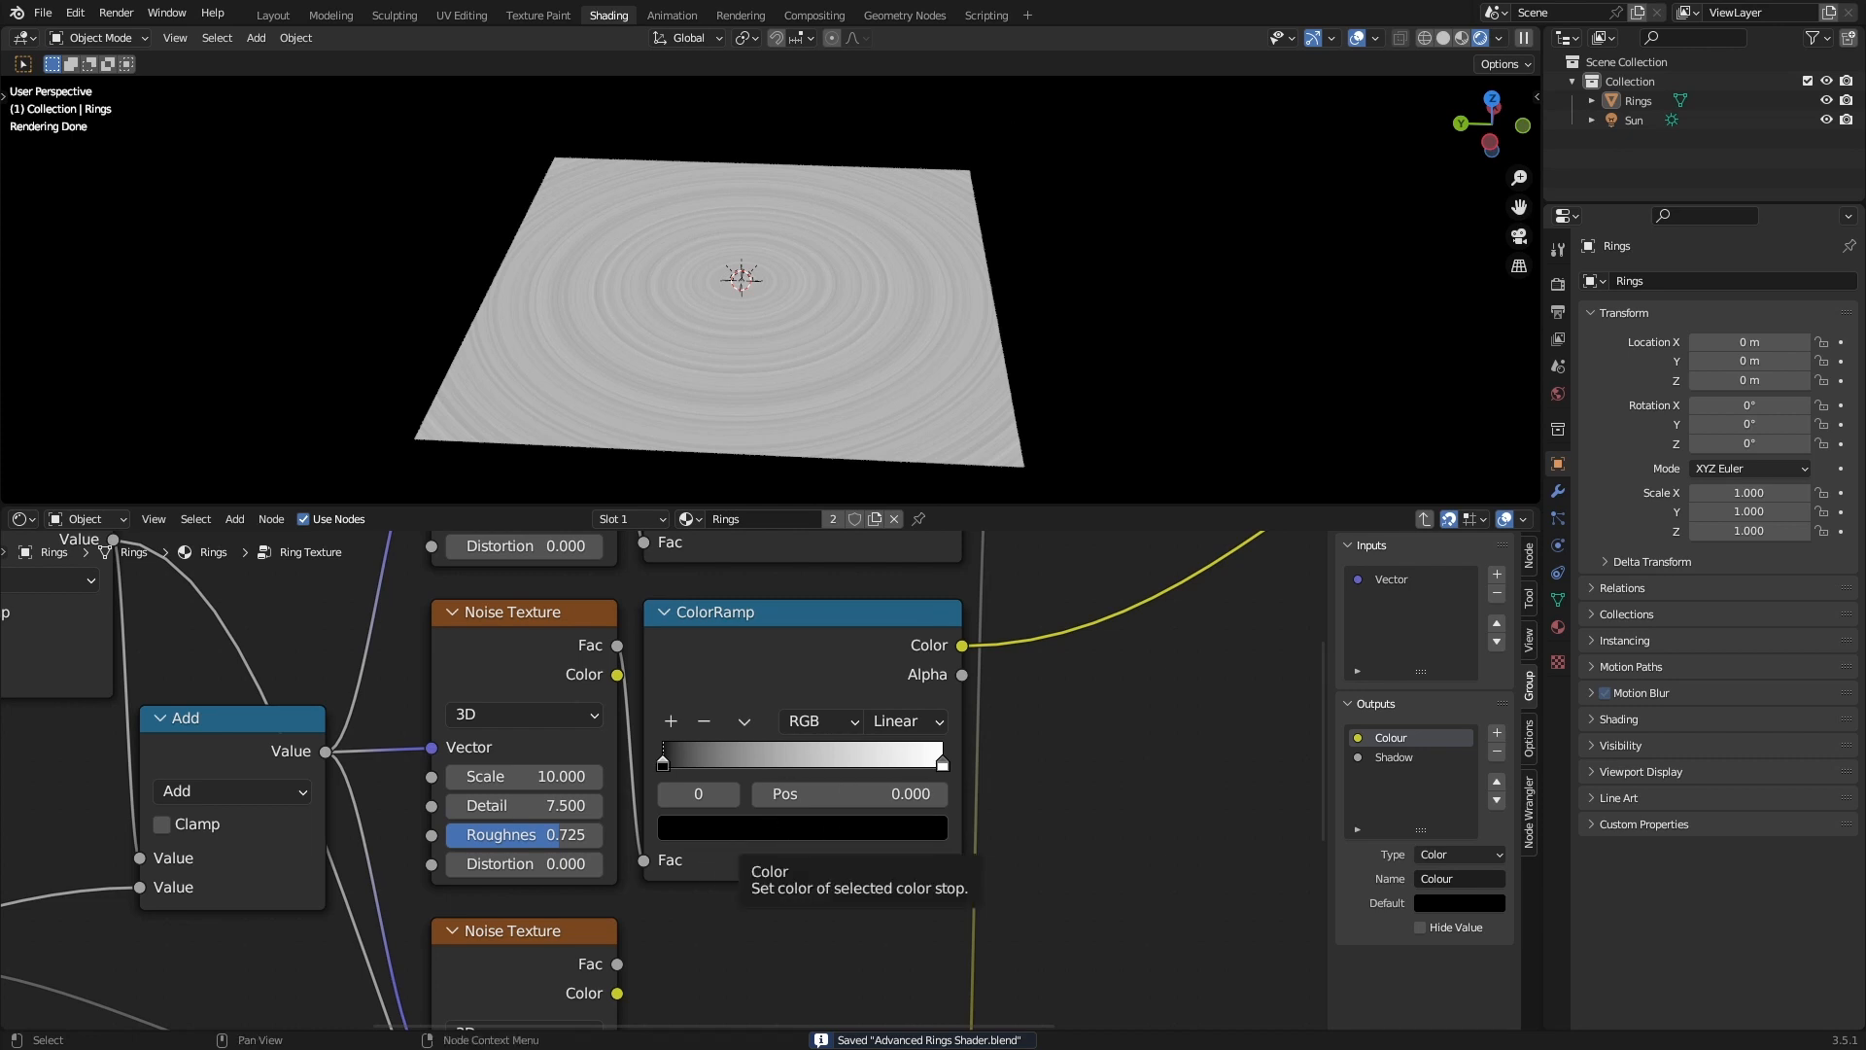
pyautogui.hotkey('ctrl', 'v')
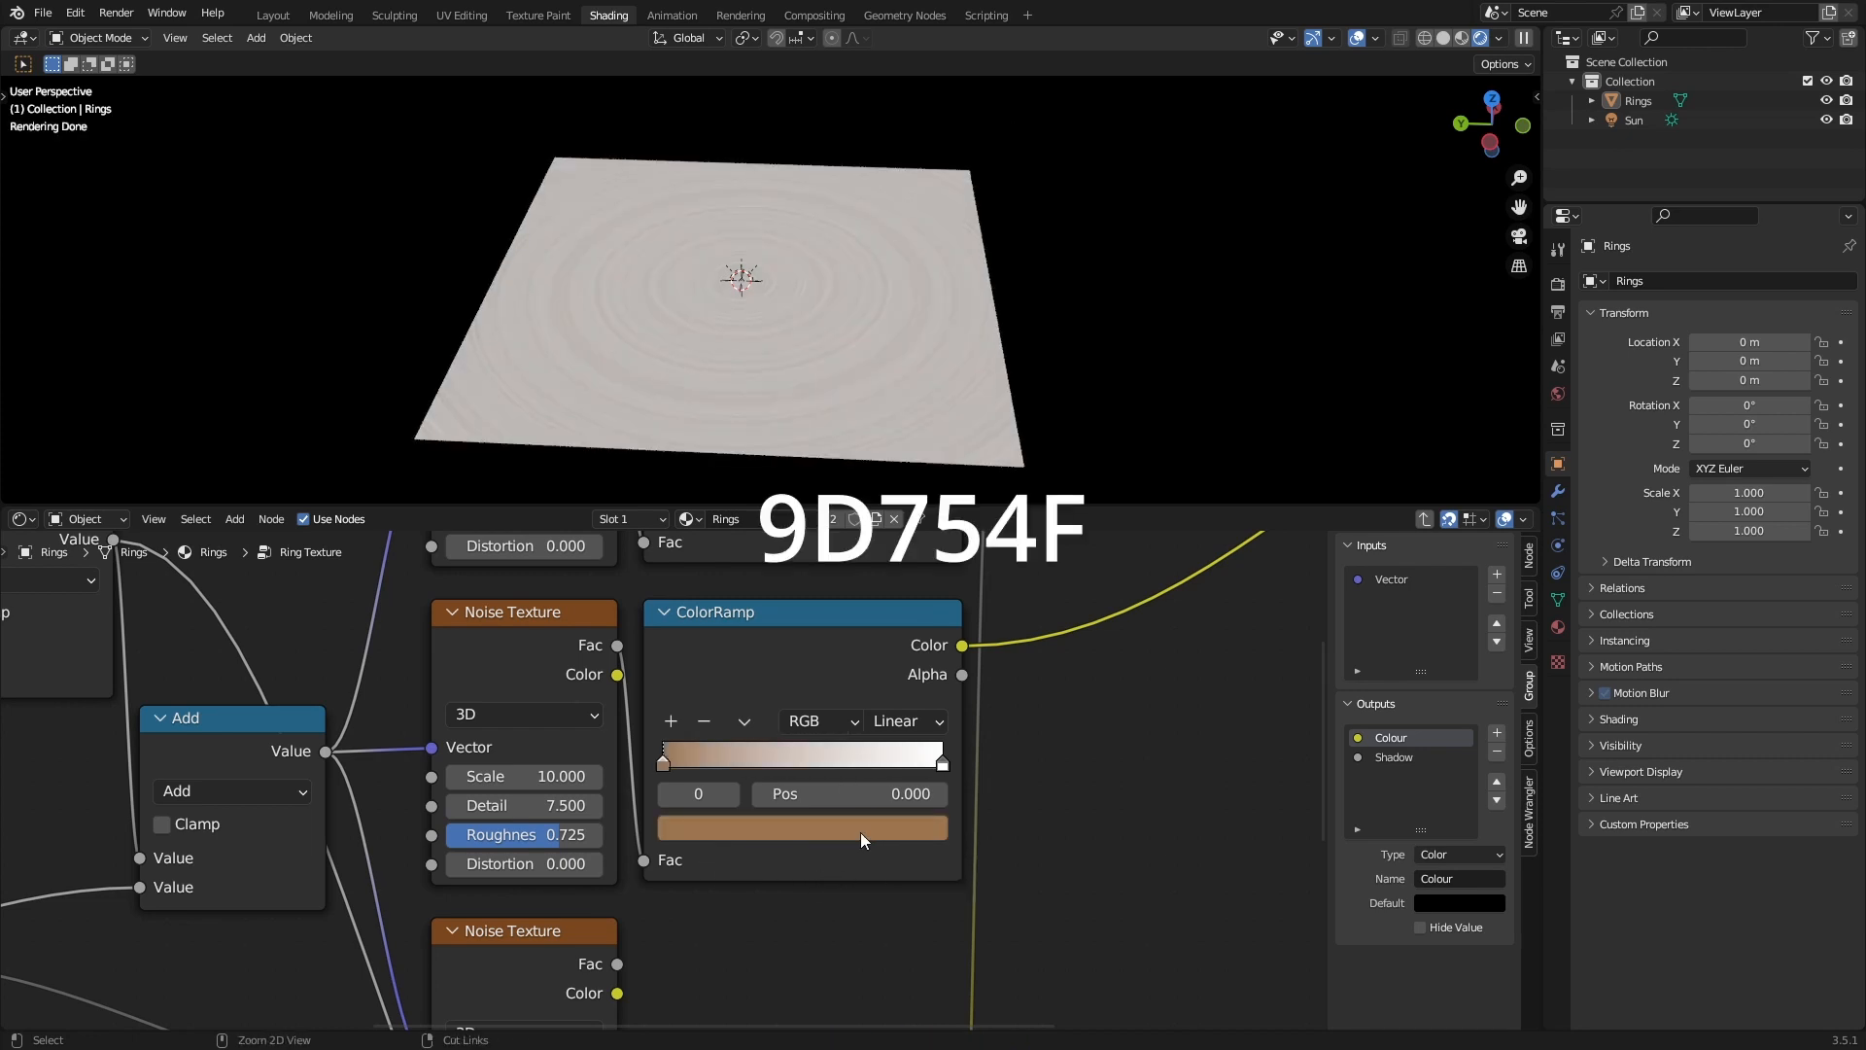
pyautogui.scroll(1, 671, 778)
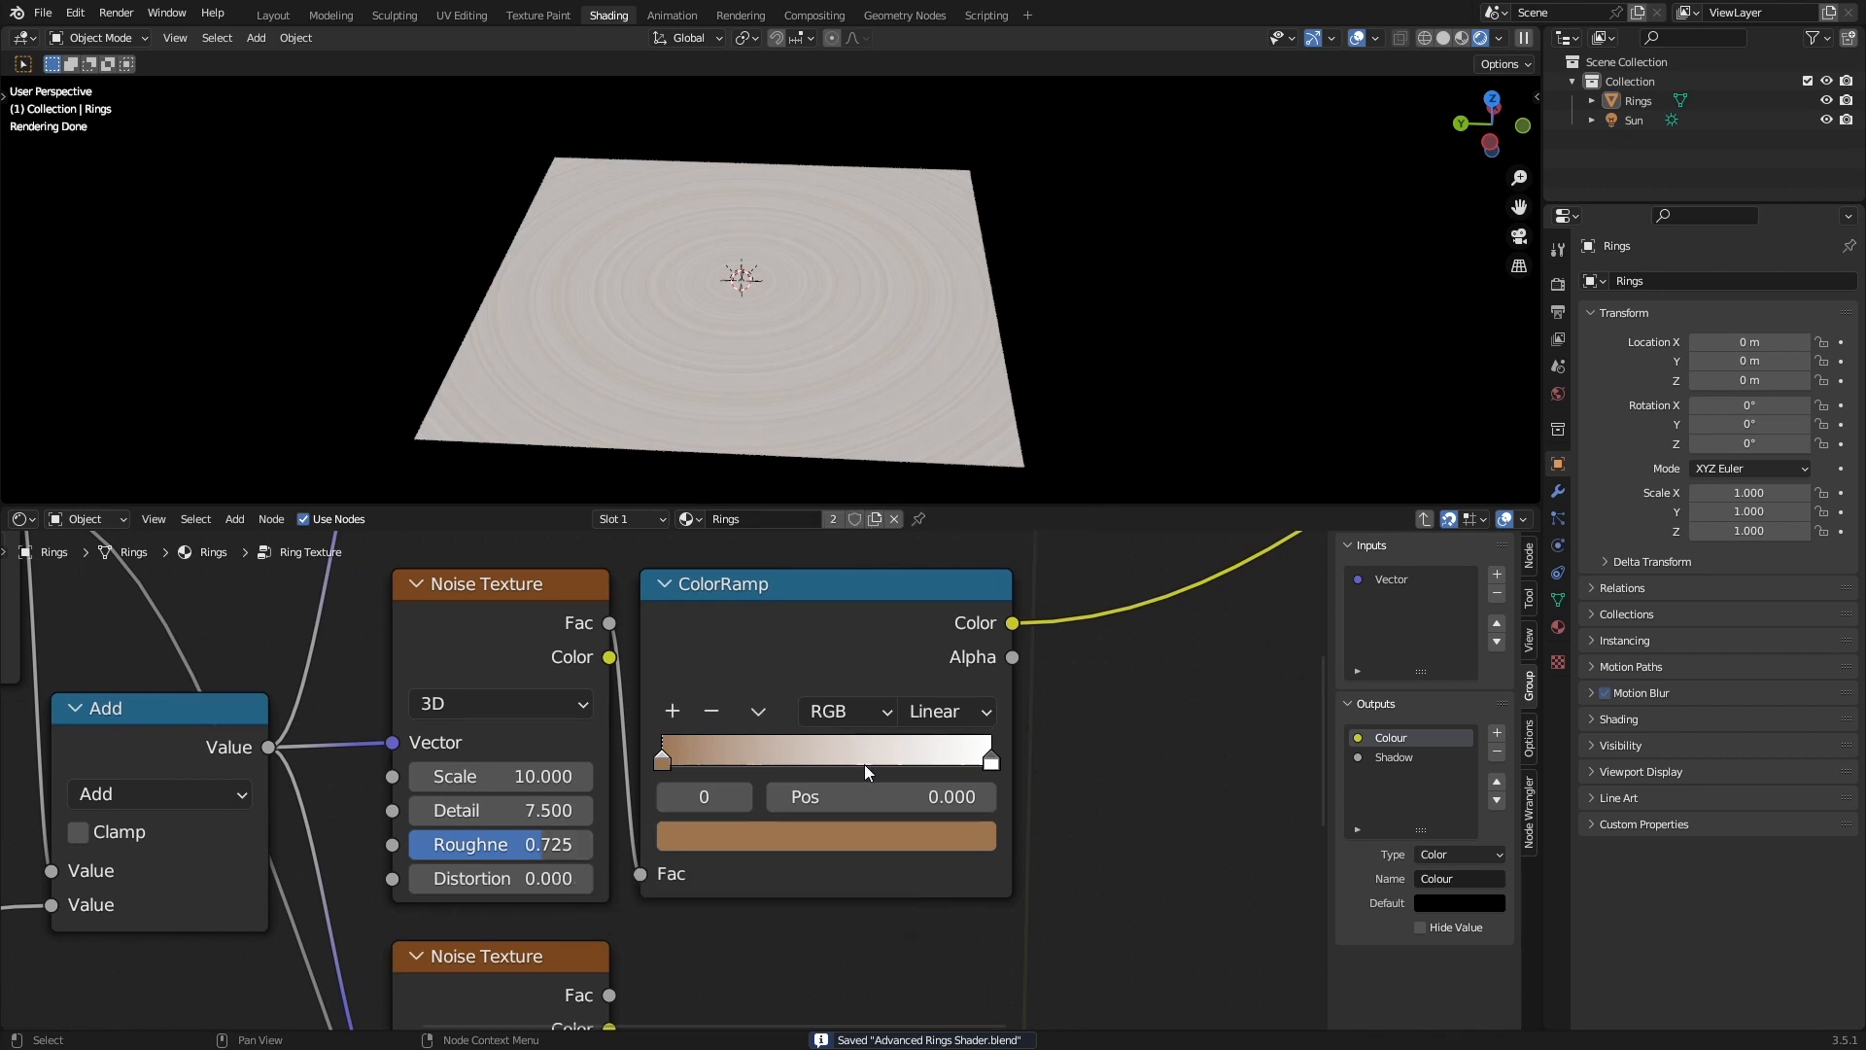
# Add a stop at position 0.15 with colour 916E4B to the middle ColorRamp and save the file.
pyautogui.keyDown('ctrl'); pyautogui.click(799, 758); pyautogui.keyUp('ctrl')
pyautogui.doubleClick(859, 796)
pyautogui.write('.15')
pyautogui.press('Return')
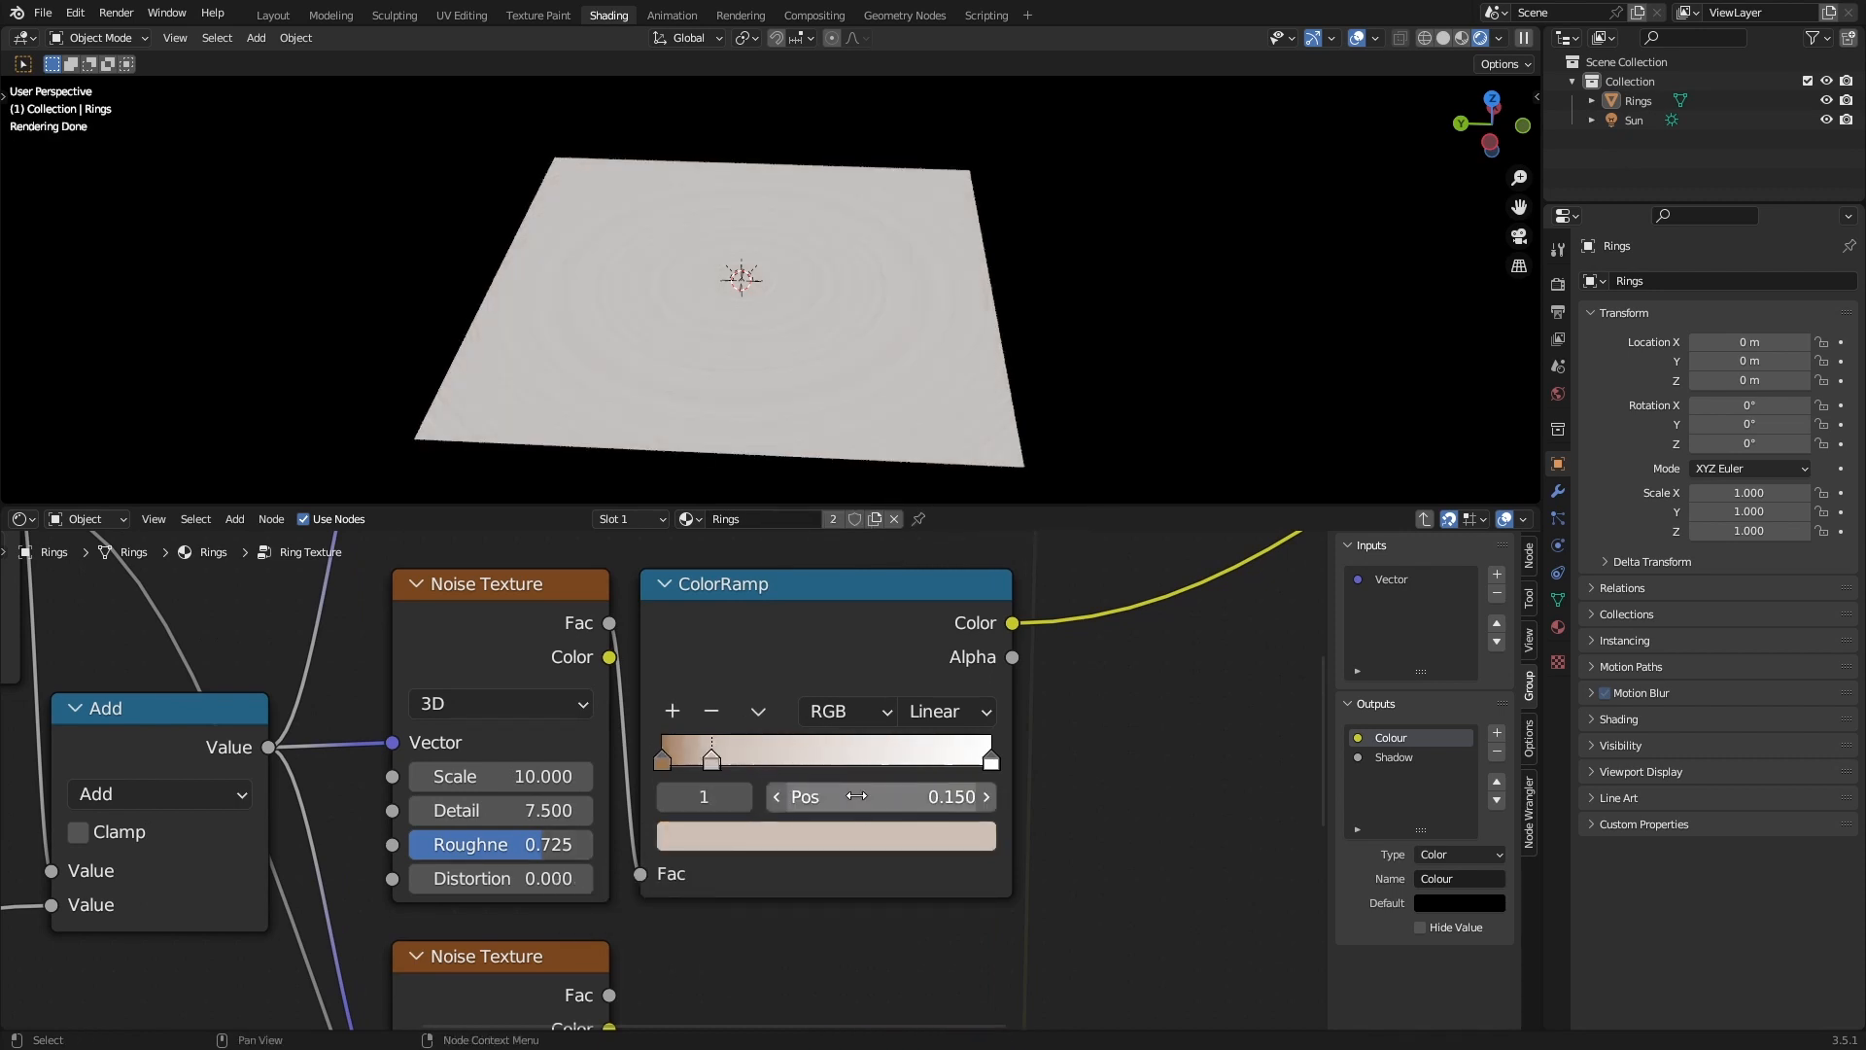
pyautogui.hotkey('ctrl', 'v')
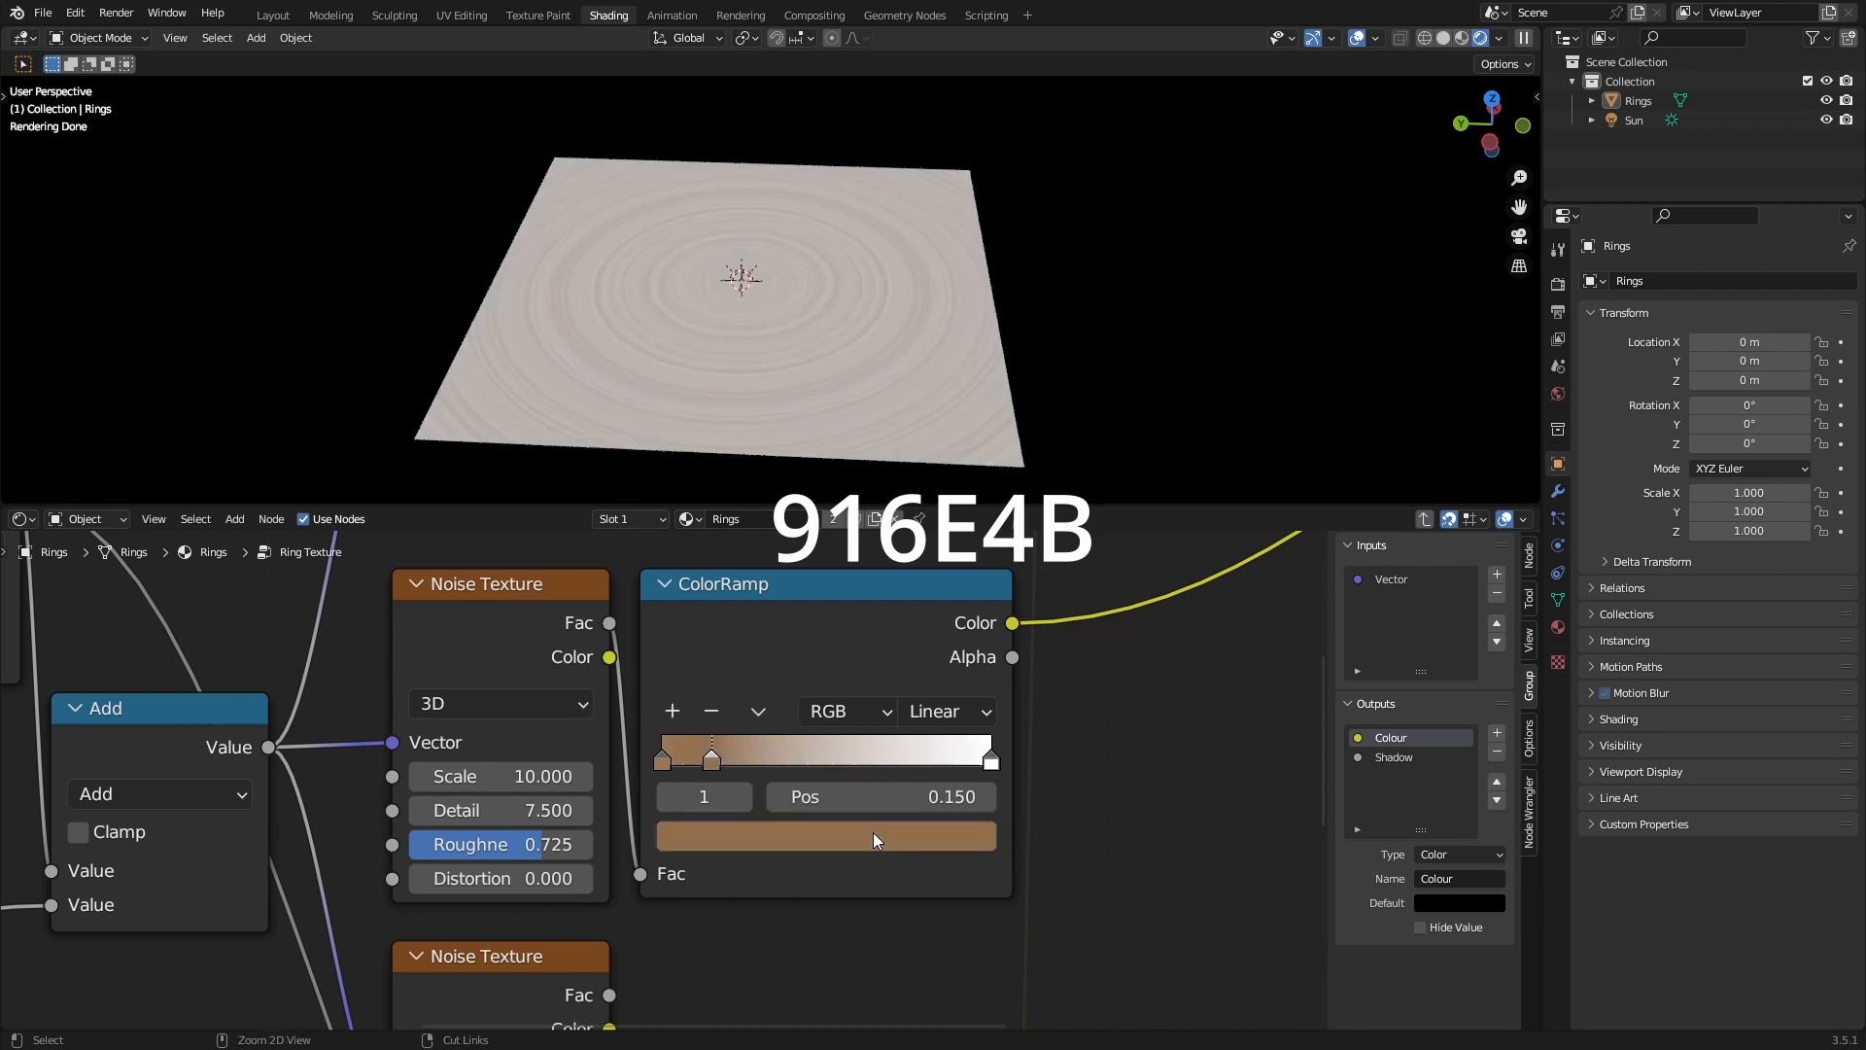
pyautogui.hotkey('ctrl', 's')
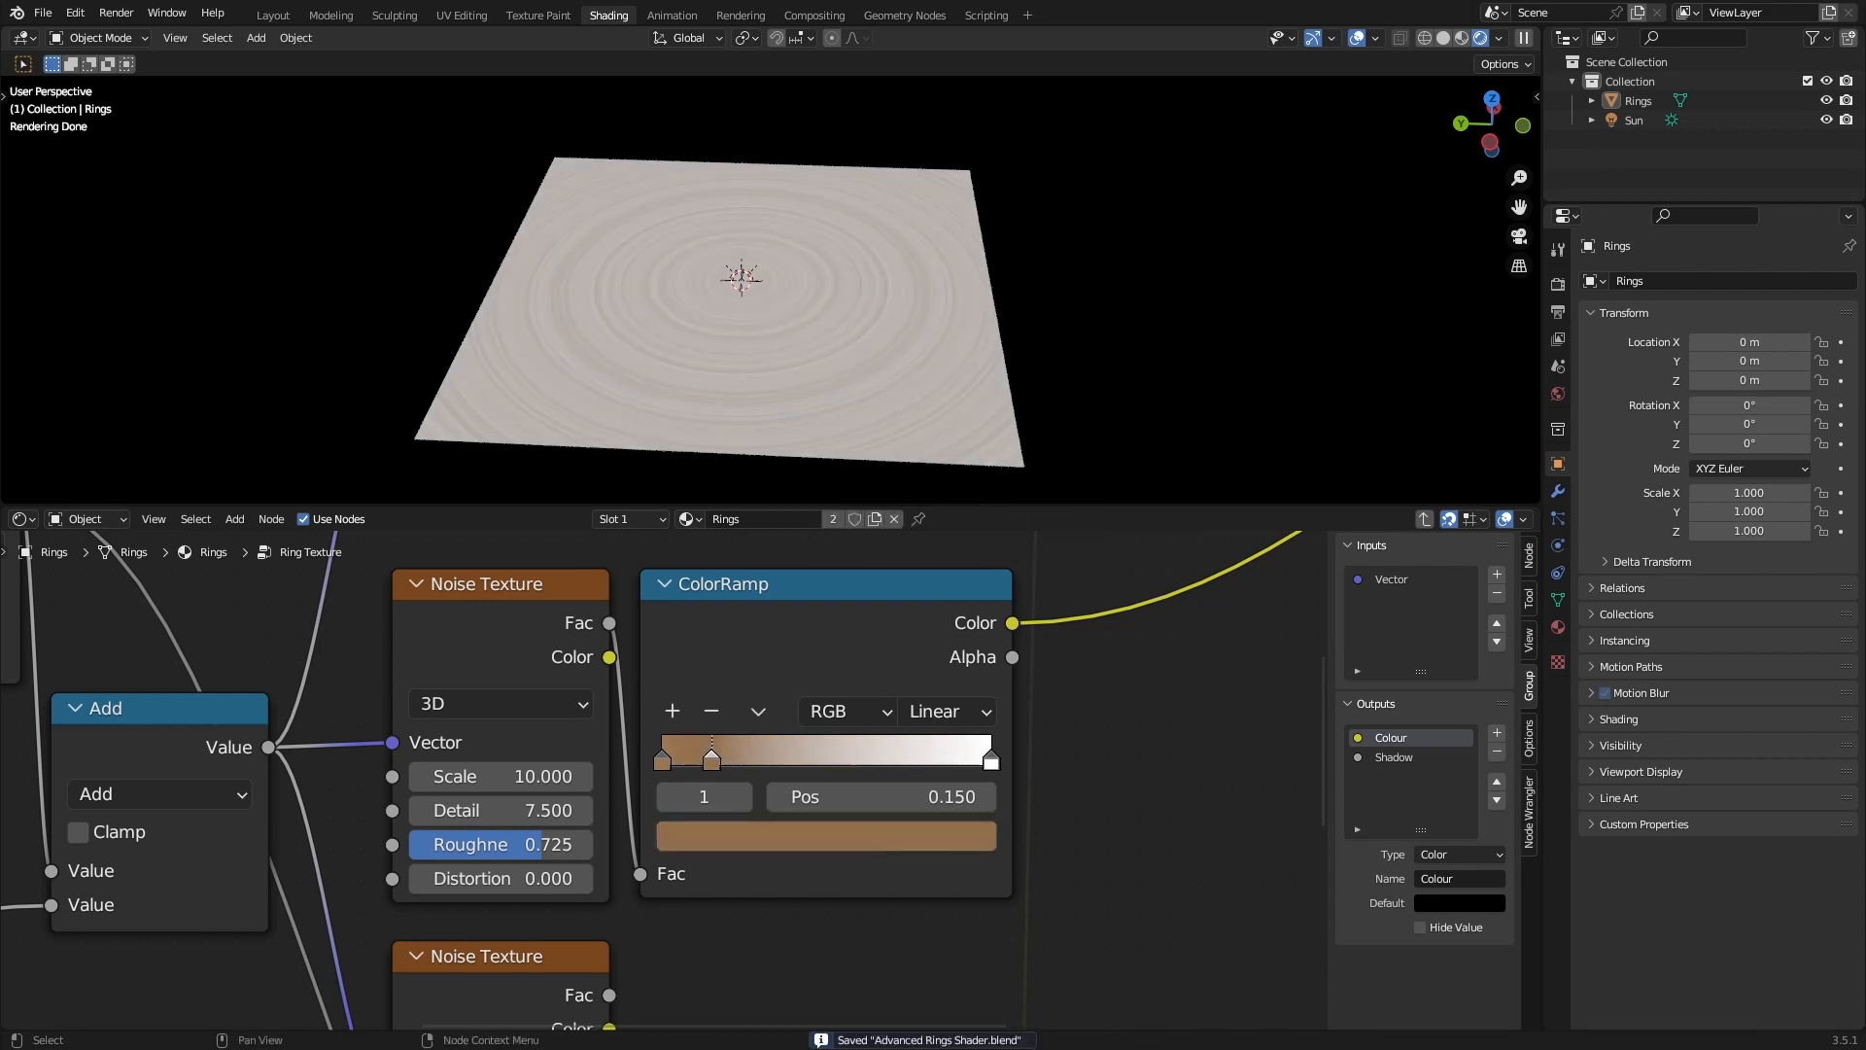
# Add a light beige stop at position 0.345 to the middle ColorRamp and save the file.
pyautogui.keyDown('ctrl'); pyautogui.click(833, 759); pyautogui.keyUp('ctrl')
pyautogui.doubleClick(860, 797)
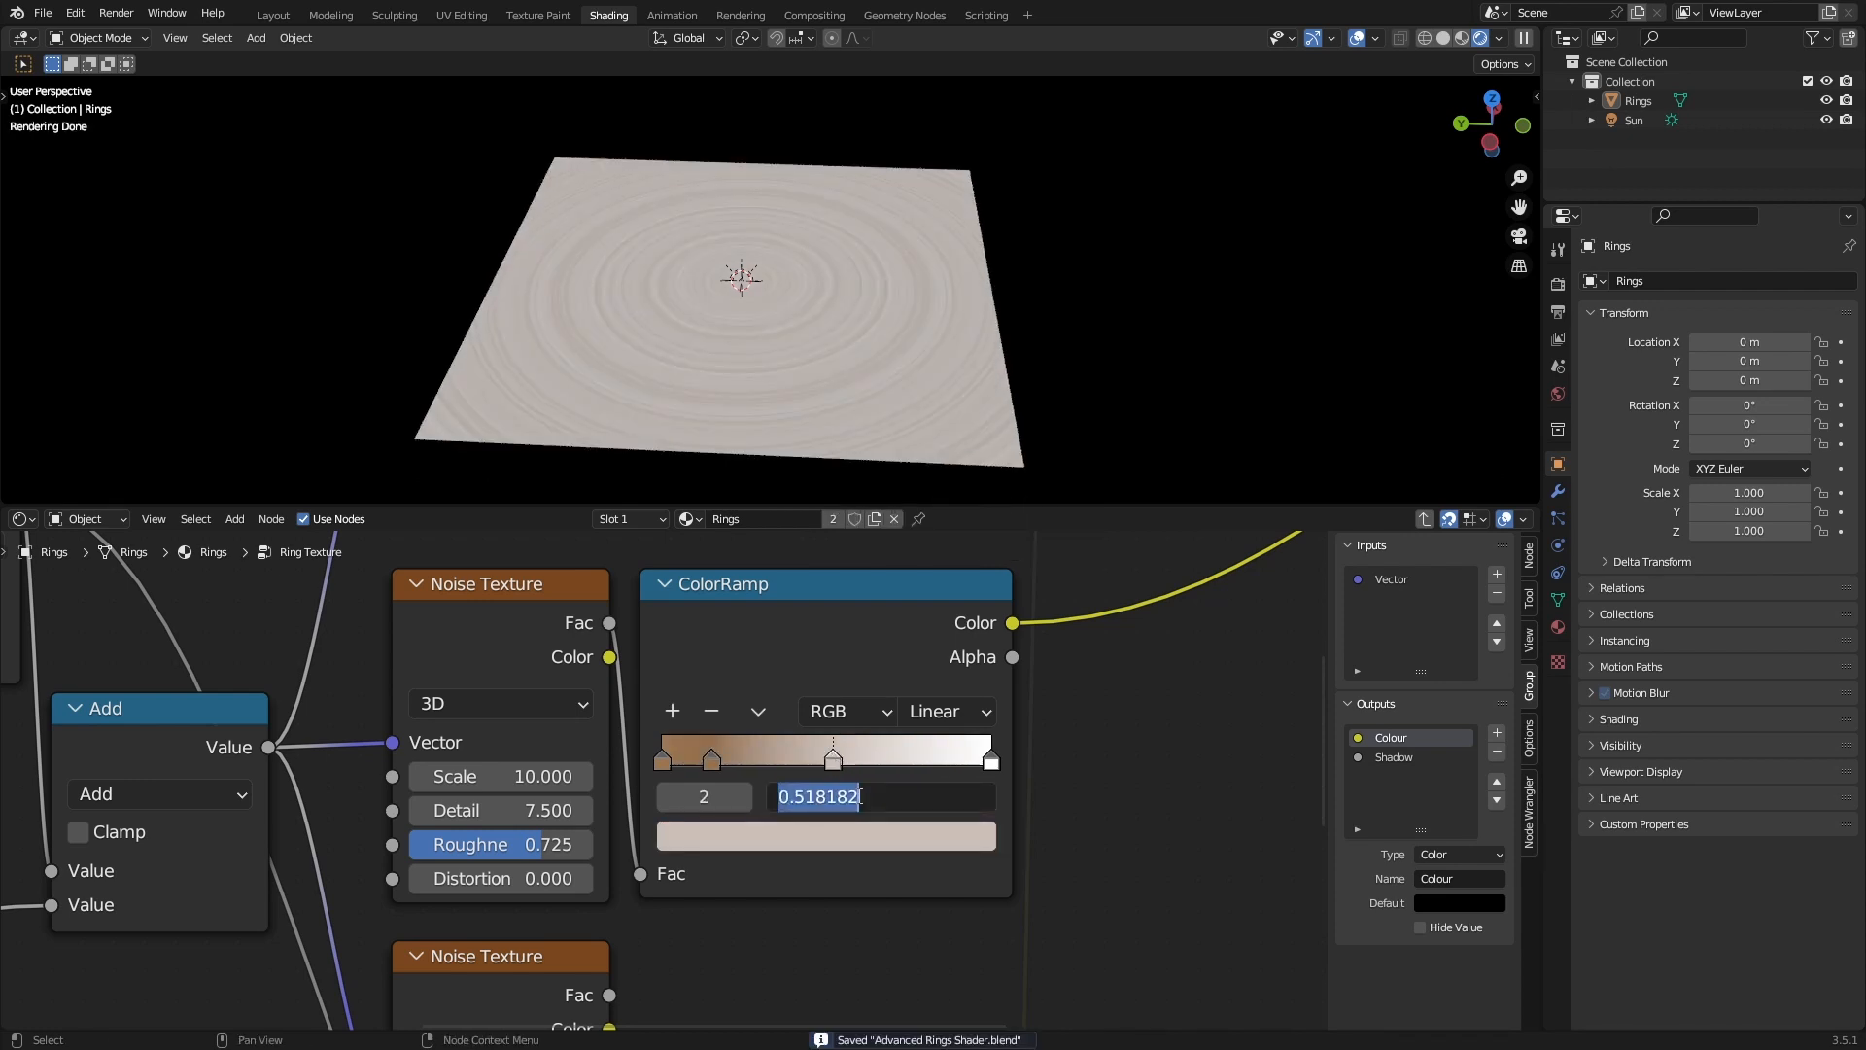
pyautogui.write('.345')
pyautogui.press('Return')
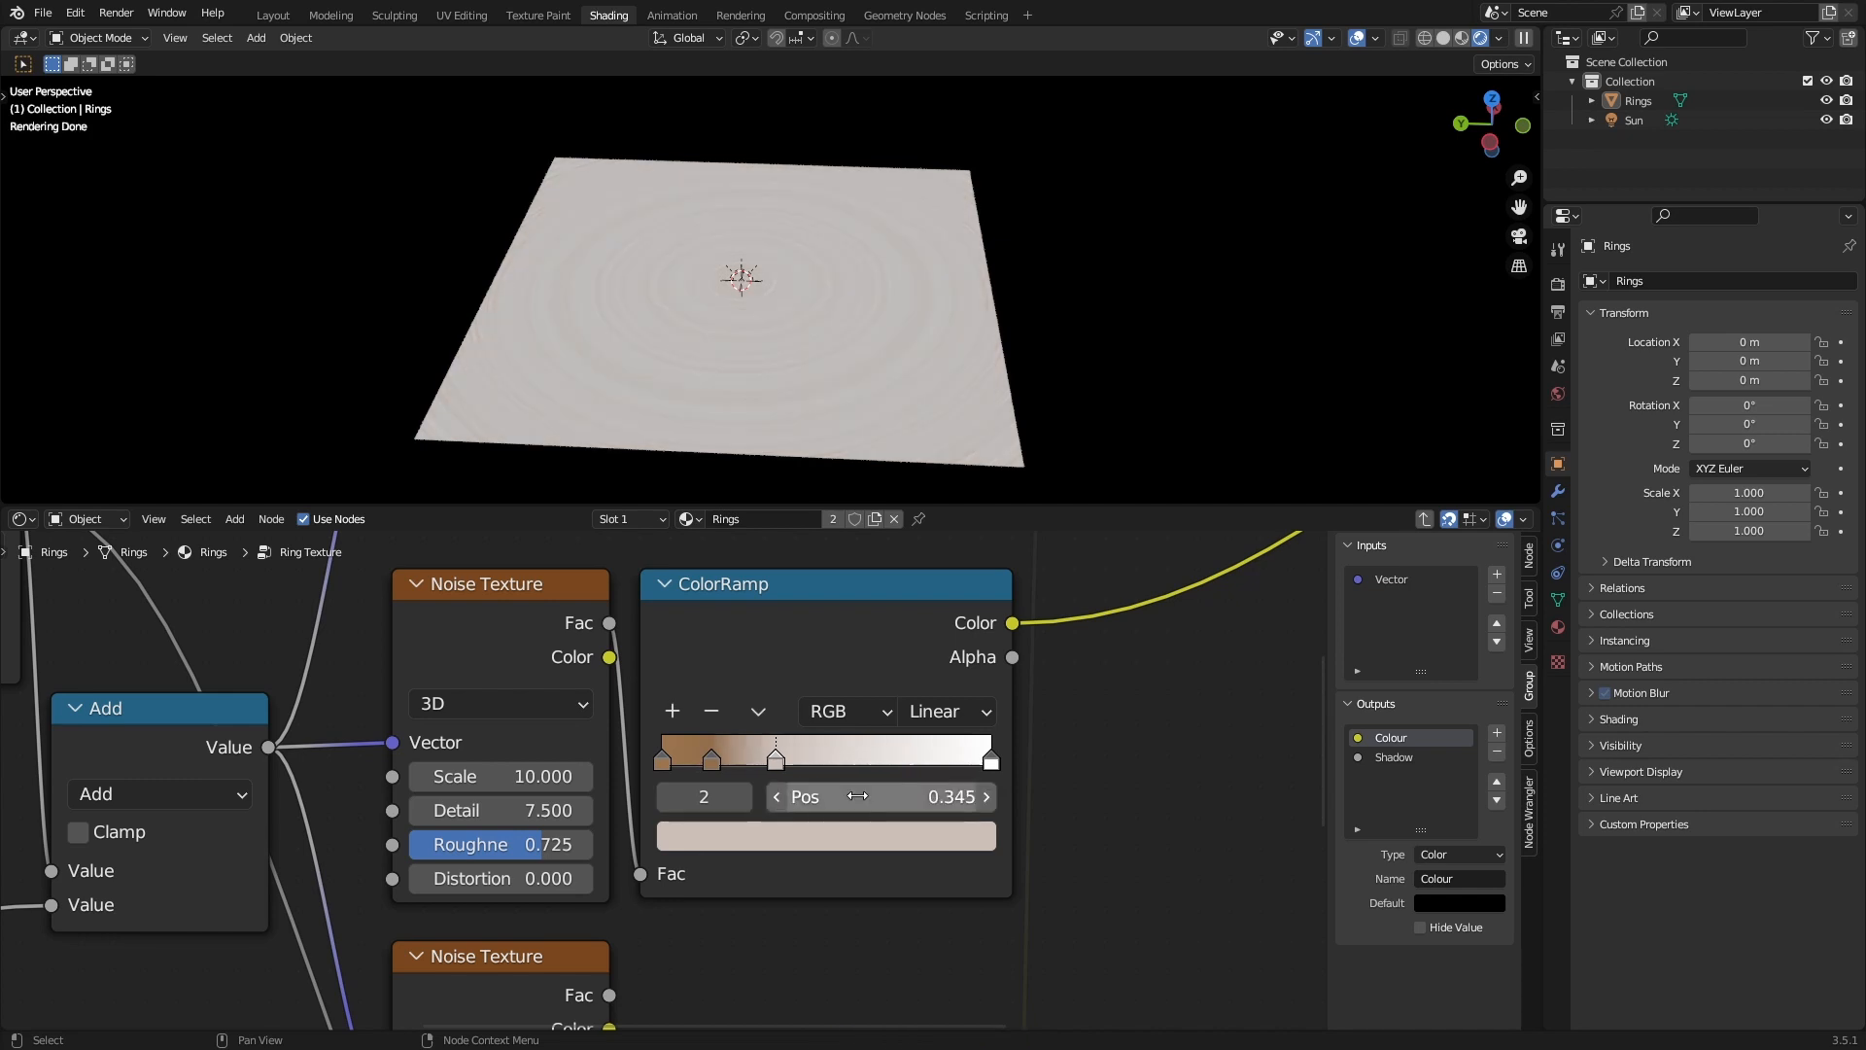
pyautogui.hotkey('ctrl', 'v')
pyautogui.hotkey('ctrl', 's')
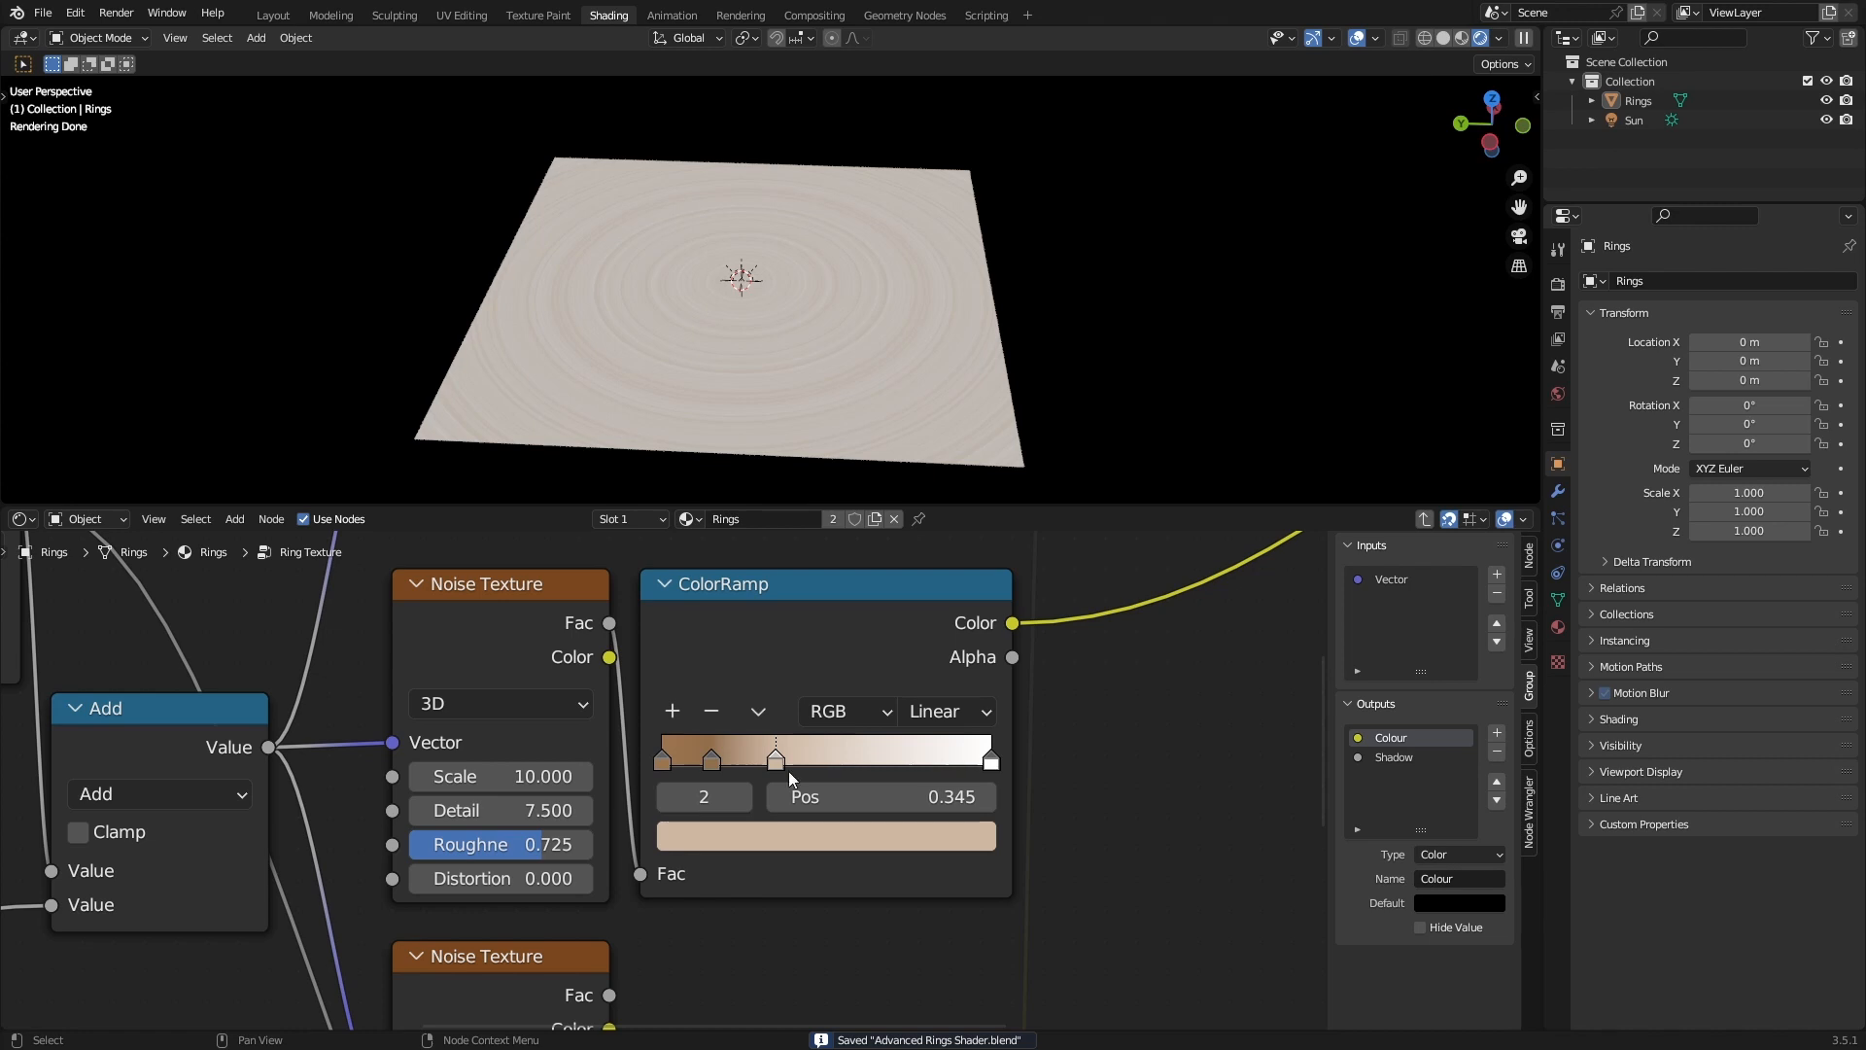
# Add a tan-brown stop at position 0.425 to the middle ColorRamp.
pyautogui.keyDown('ctrl'); pyautogui.click(826, 756); pyautogui.keyUp('ctrl')
pyautogui.click(841, 797)
pyautogui.write('.42')
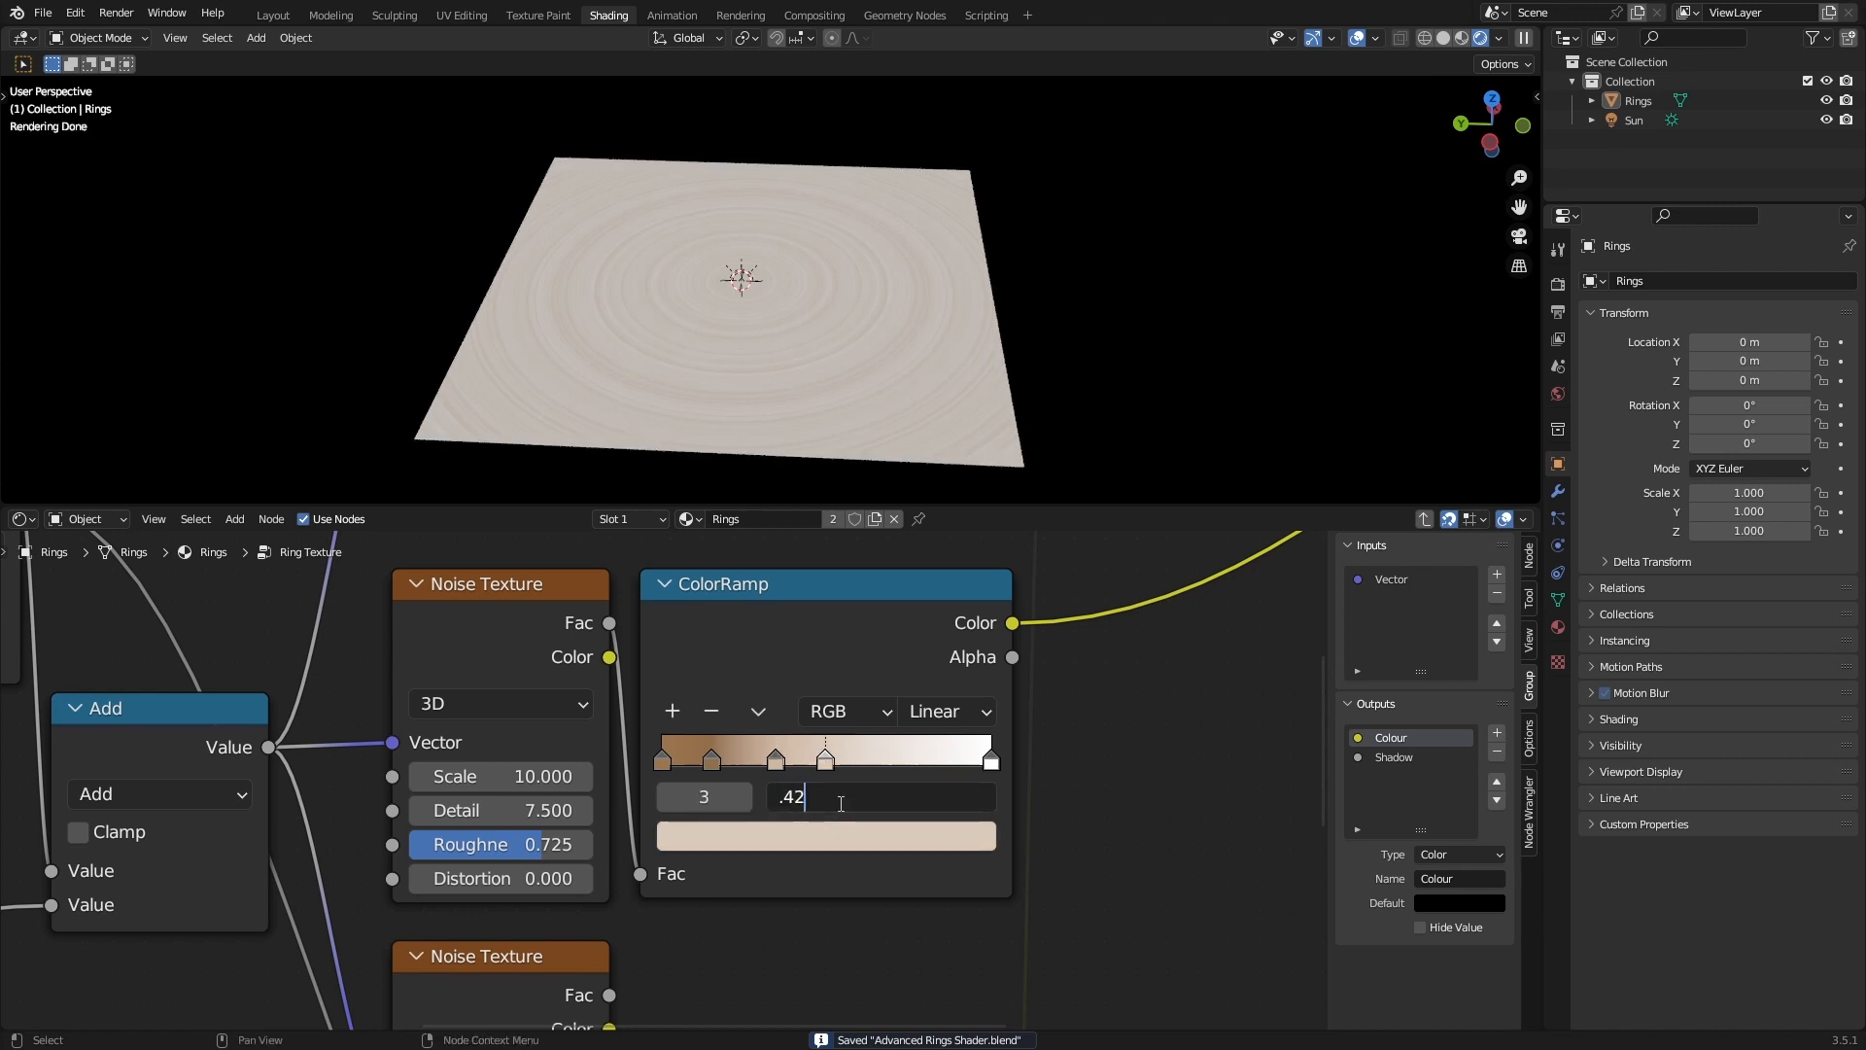
pyautogui.write('5')
pyautogui.press('Return')
pyautogui.hotkey('ctrl', 'v')
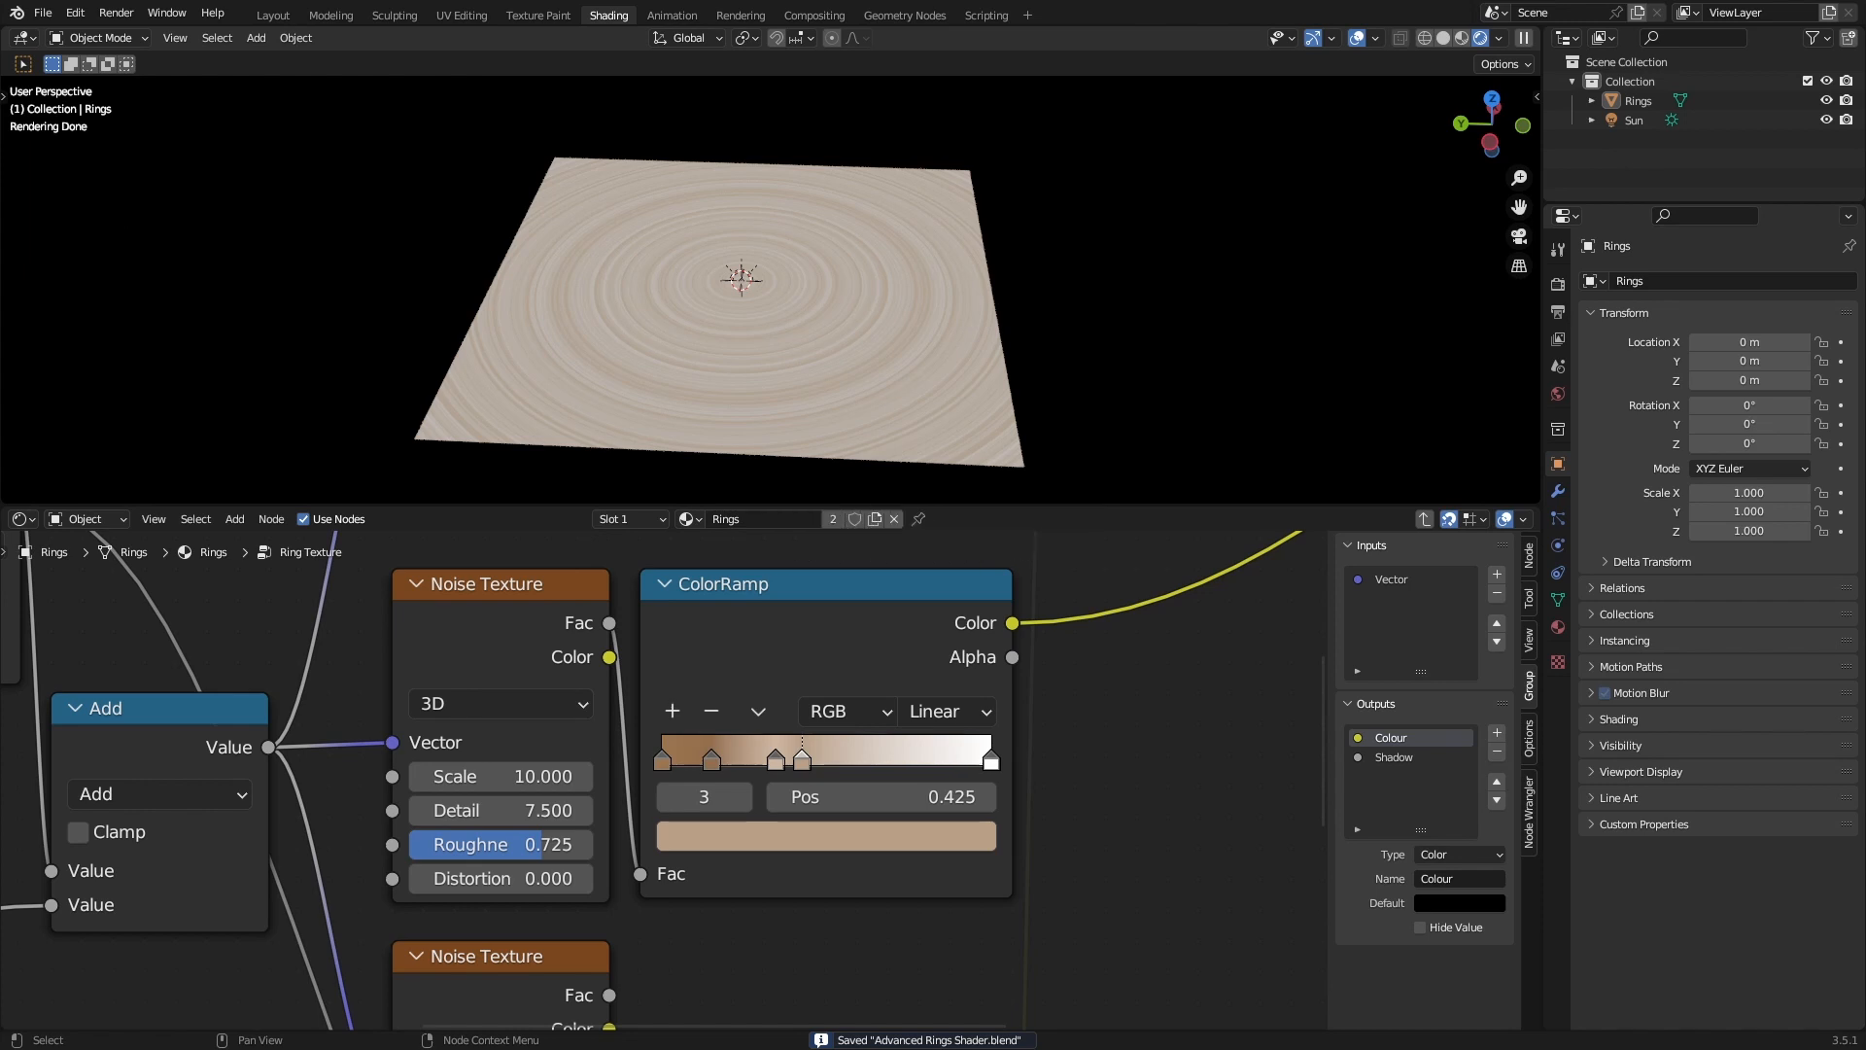
# Add a grey stop with colour A0A0A0 at position 0.465 to the middle ColorRamp and save the file.
pyautogui.keyDown('ctrl'); pyautogui.click(840, 756); pyautogui.keyUp('ctrl')
pyautogui.click(838, 797)
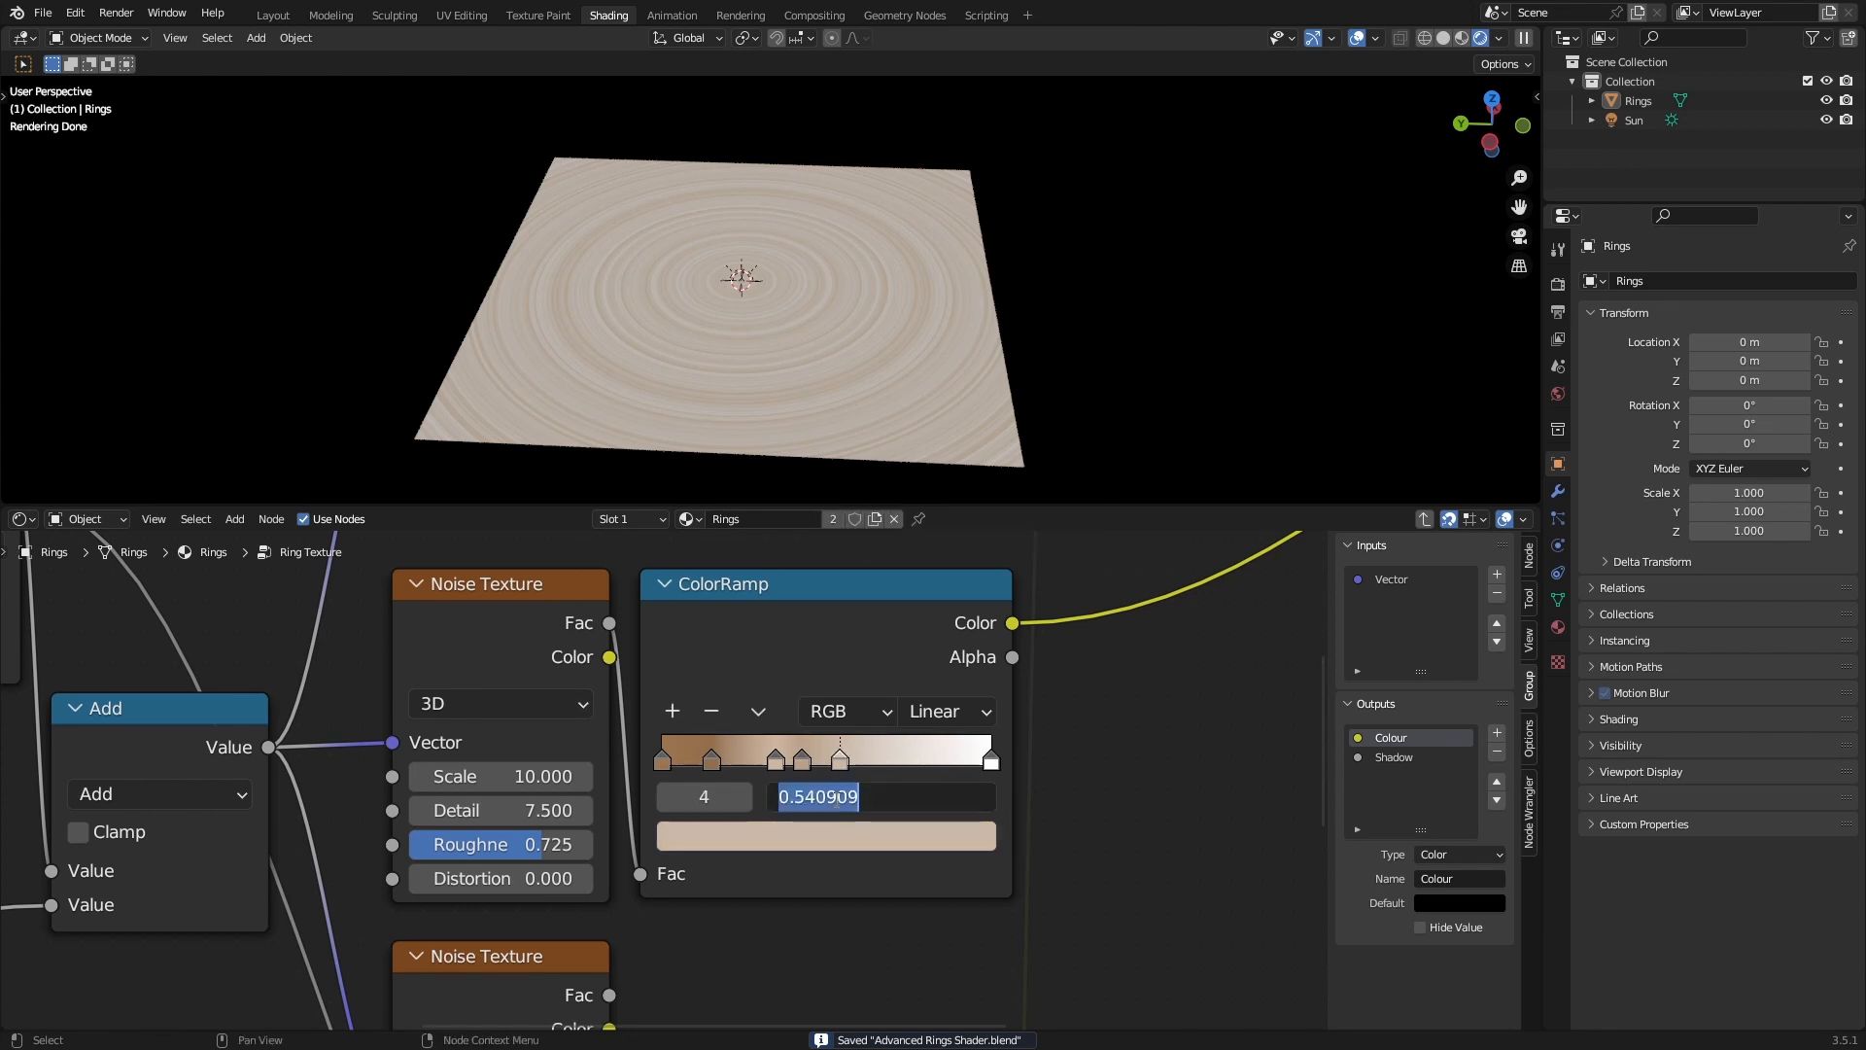
pyautogui.write('0.465')
pyautogui.press('Return')
pyautogui.hotkey('ctrl', 'v')
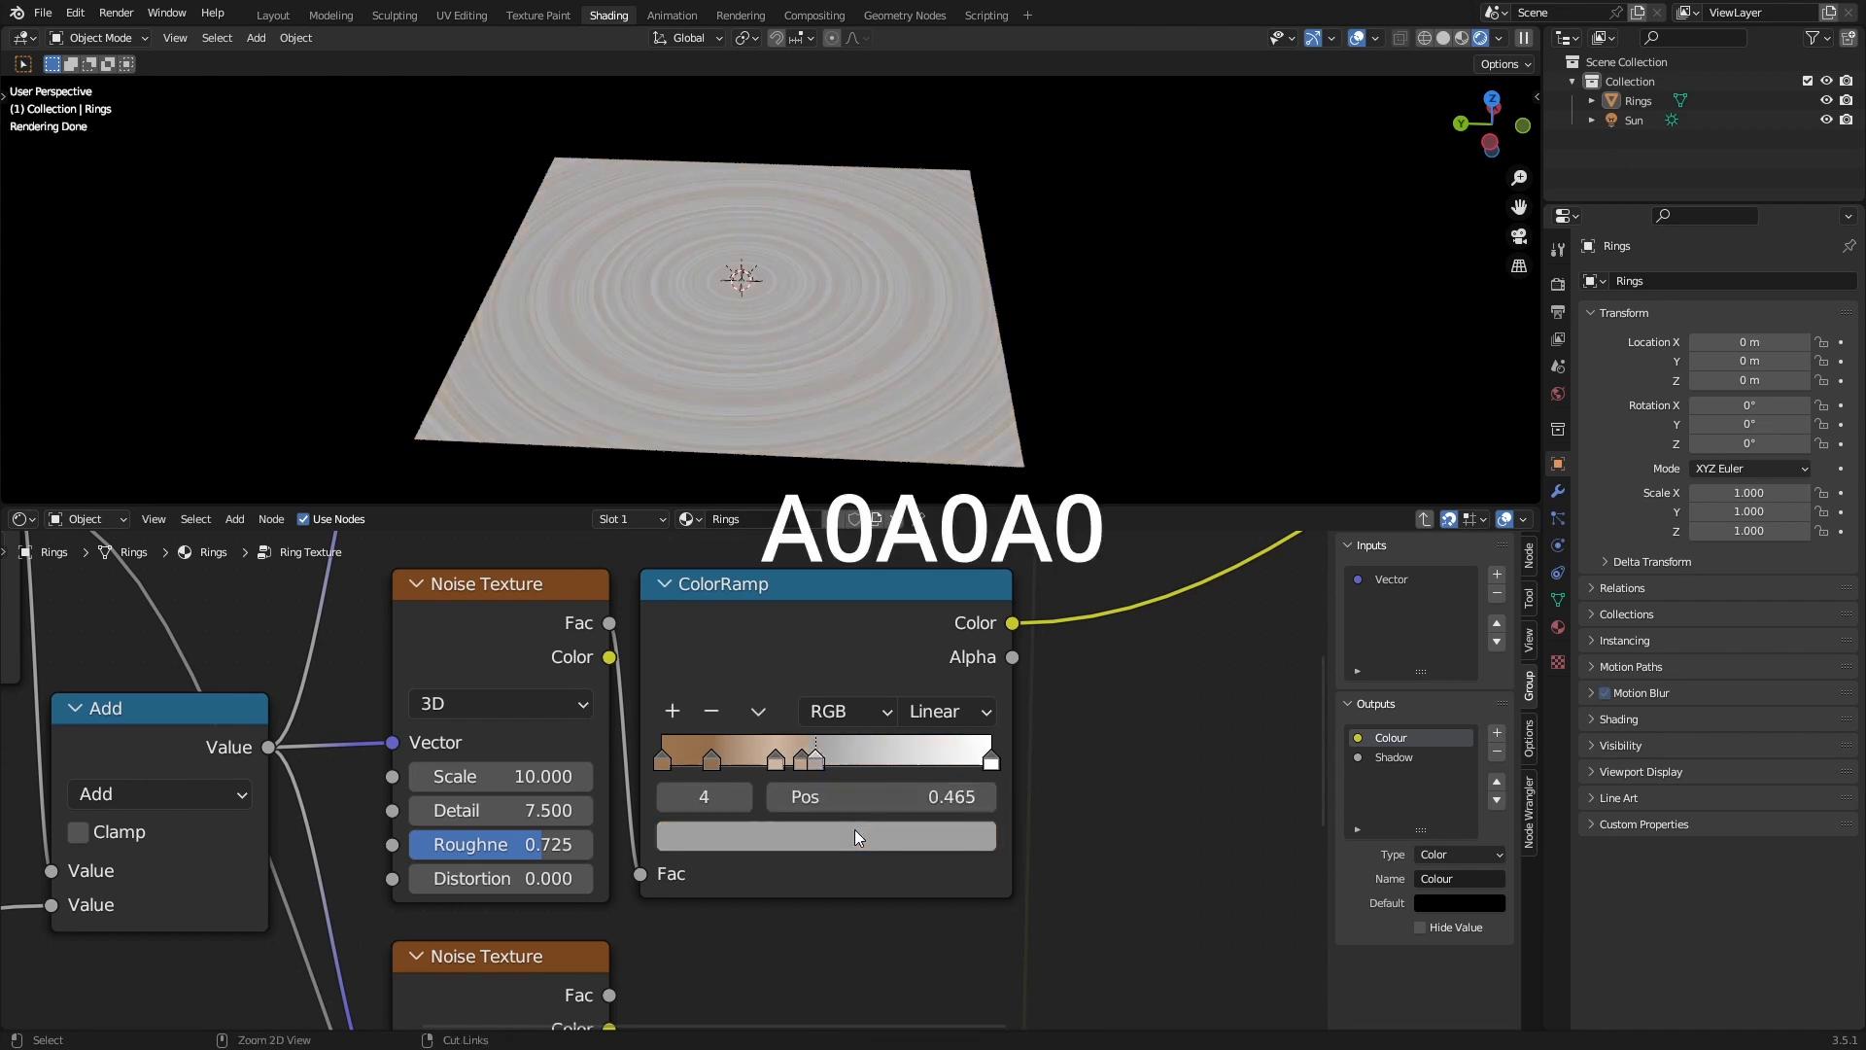
pyautogui.hotkey('ctrl', 's')
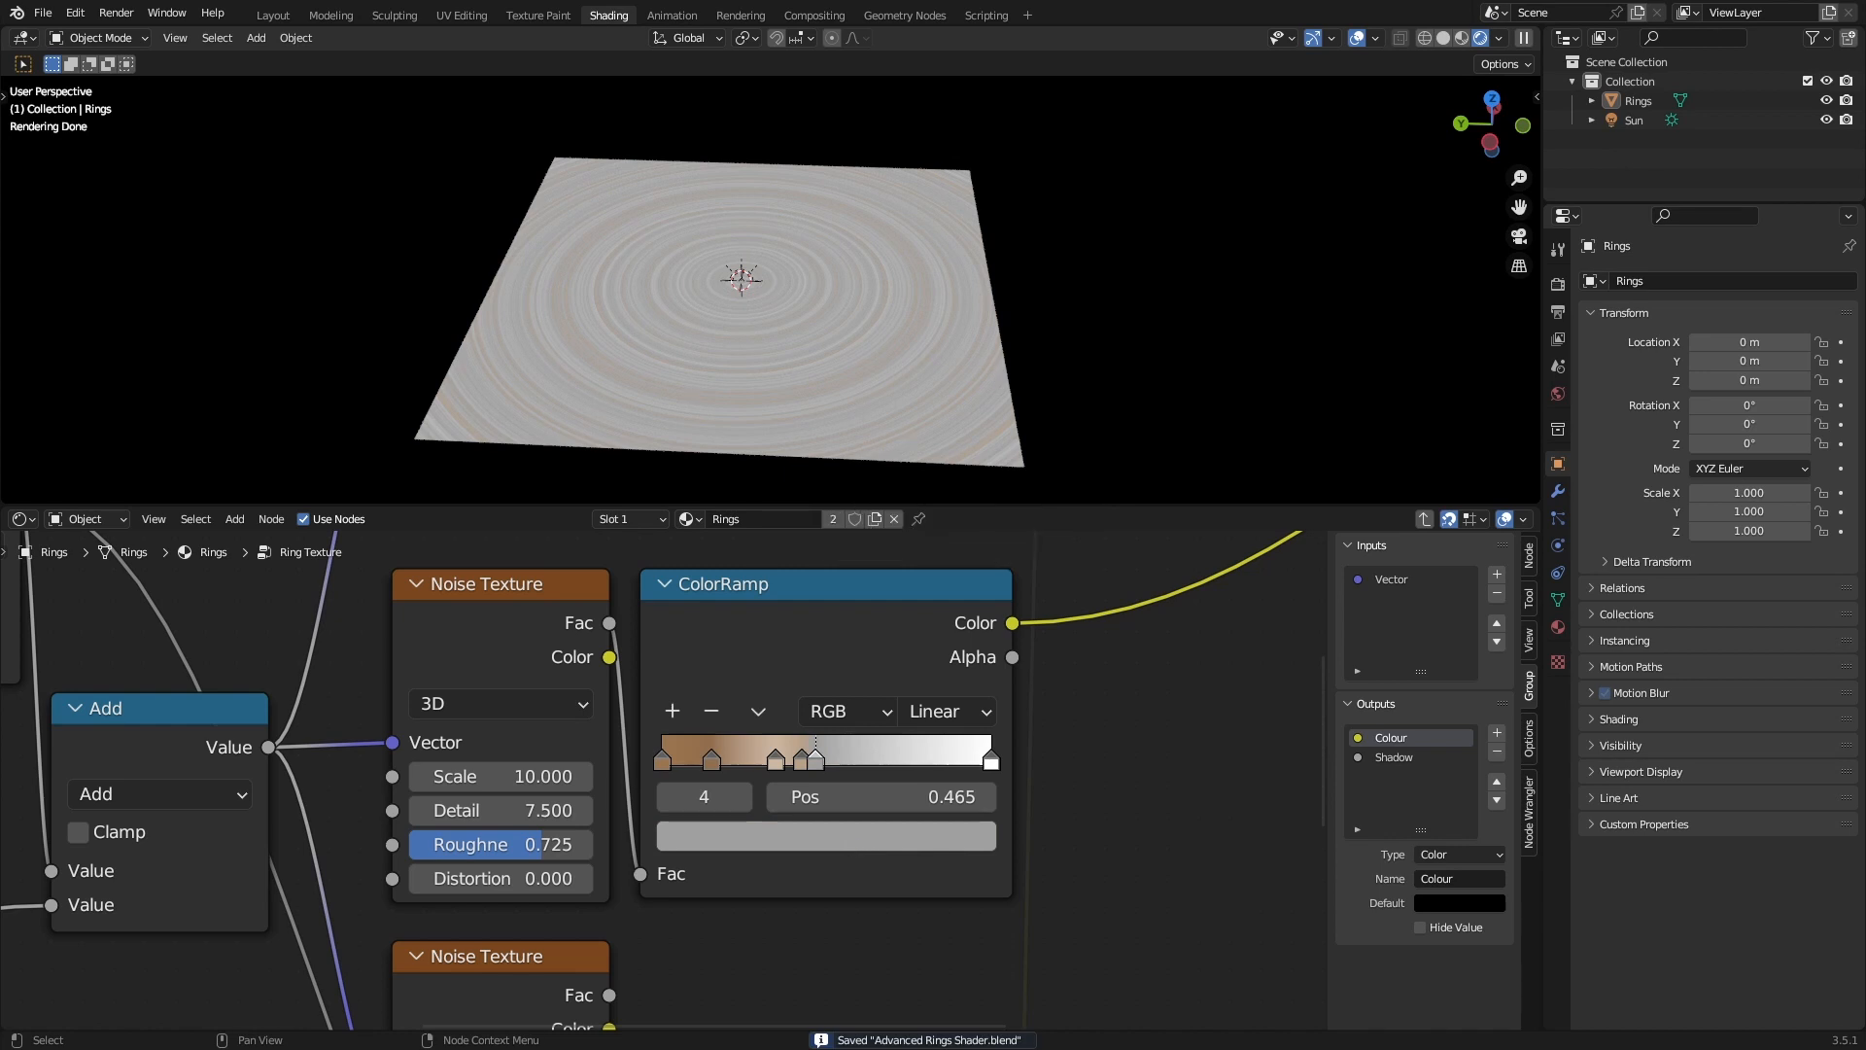
# Add a greyish-brown stop at position 0.585 to the middle ColorRamp and save the file.
pyautogui.keyDown('ctrl'); pyautogui.click(862, 750); pyautogui.keyUp('ctrl')
pyautogui.click(880, 797)
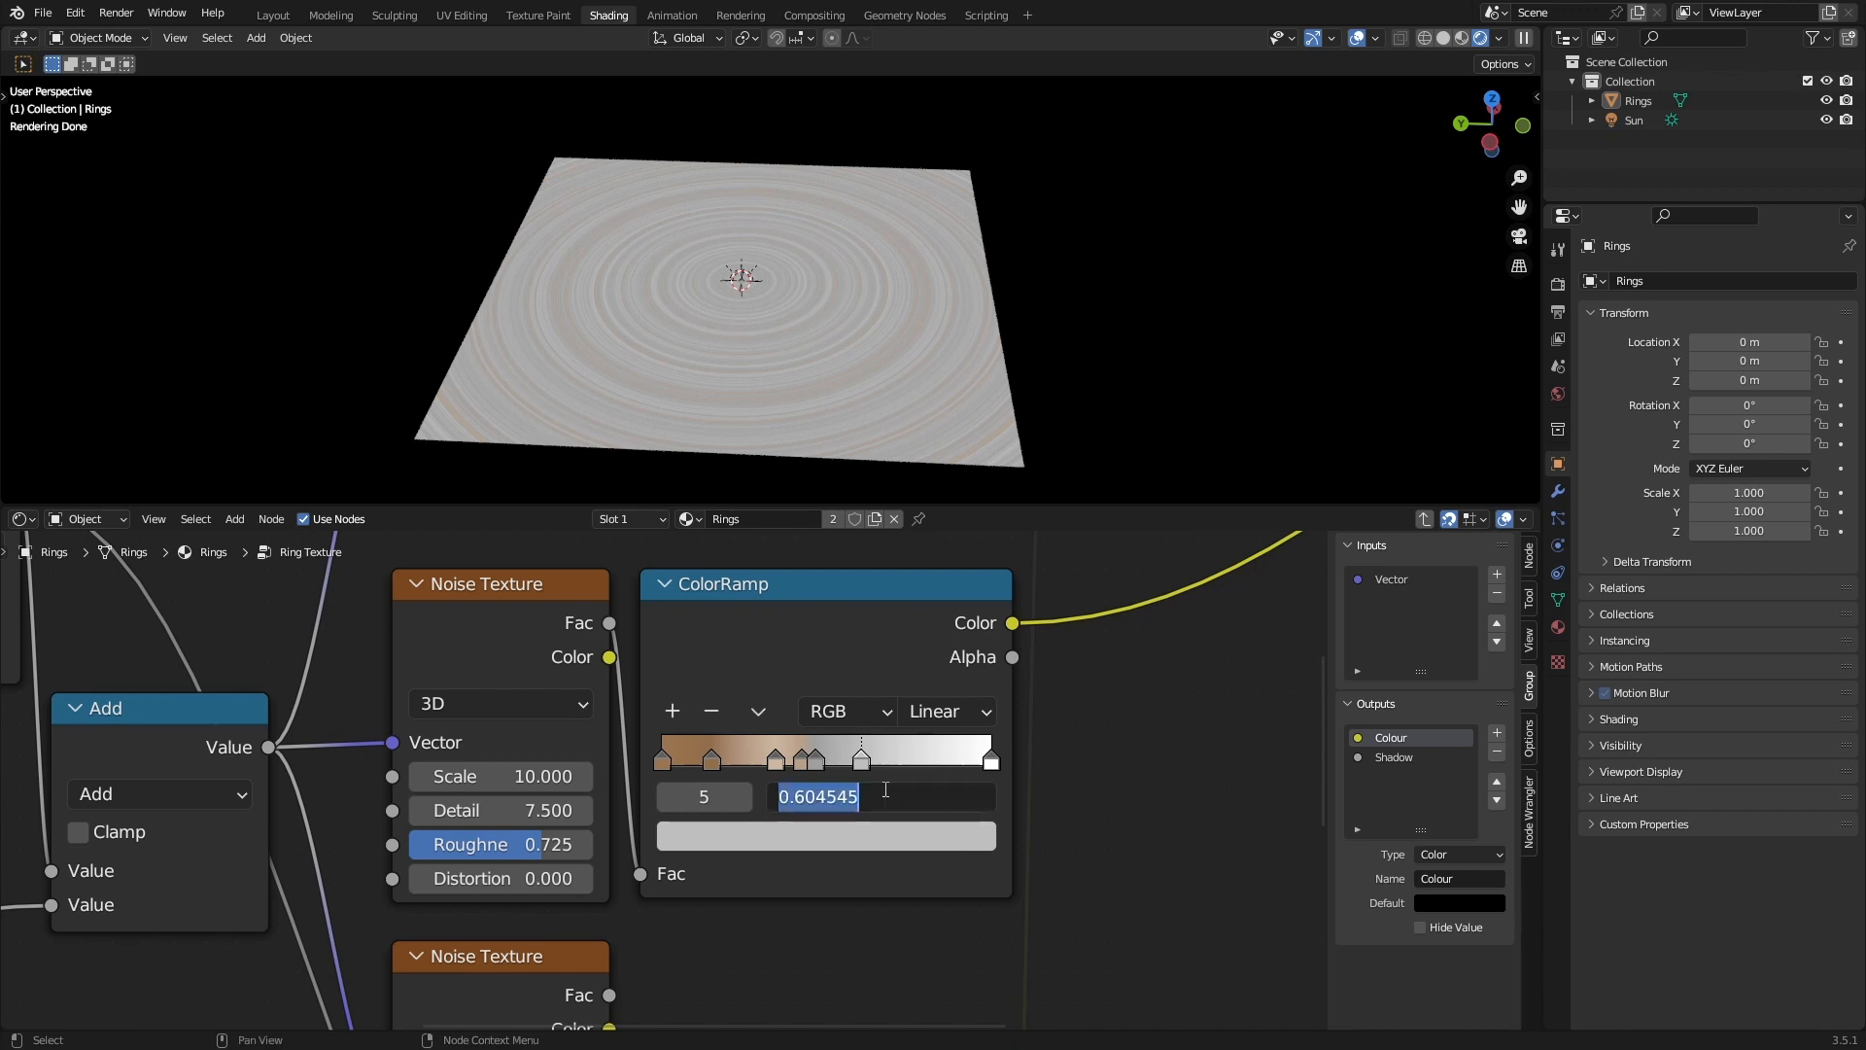
pyautogui.write('.585')
pyautogui.press('Return')
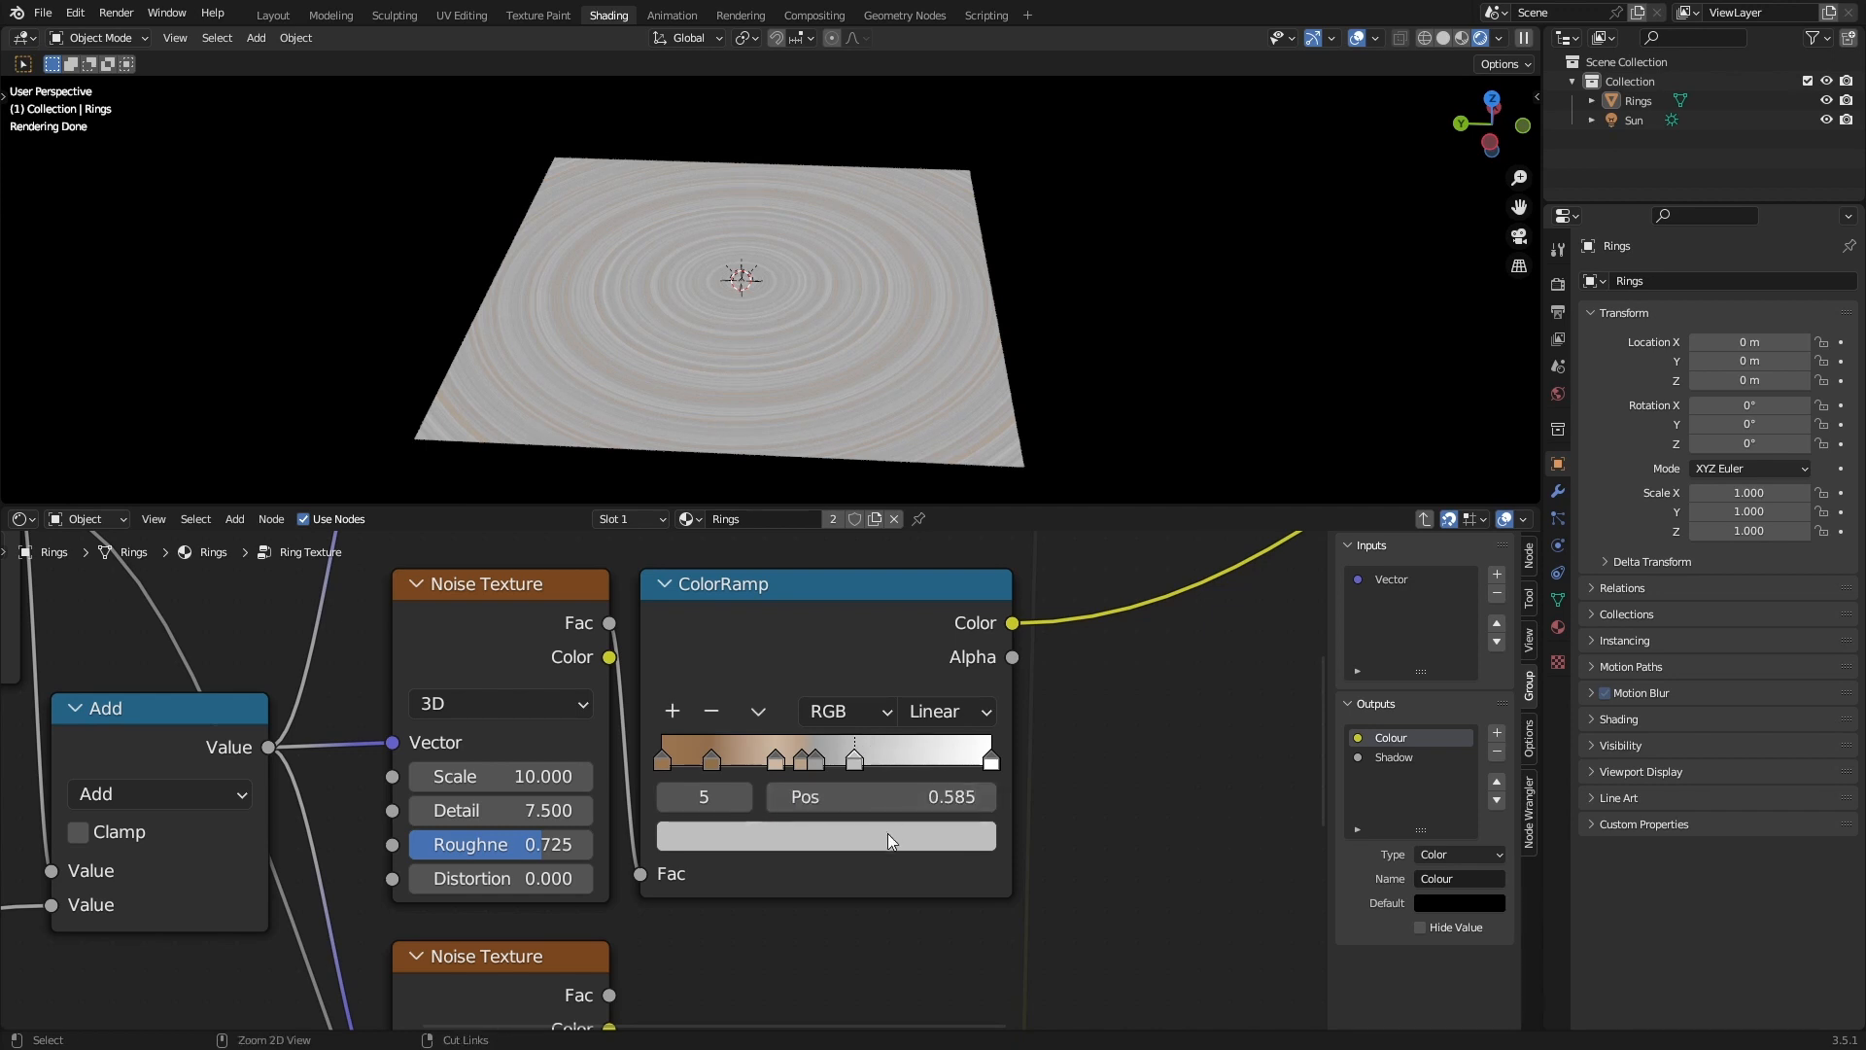
pyautogui.hotkey('ctrl', 'v')
pyautogui.hotkey('ctrl', 's')
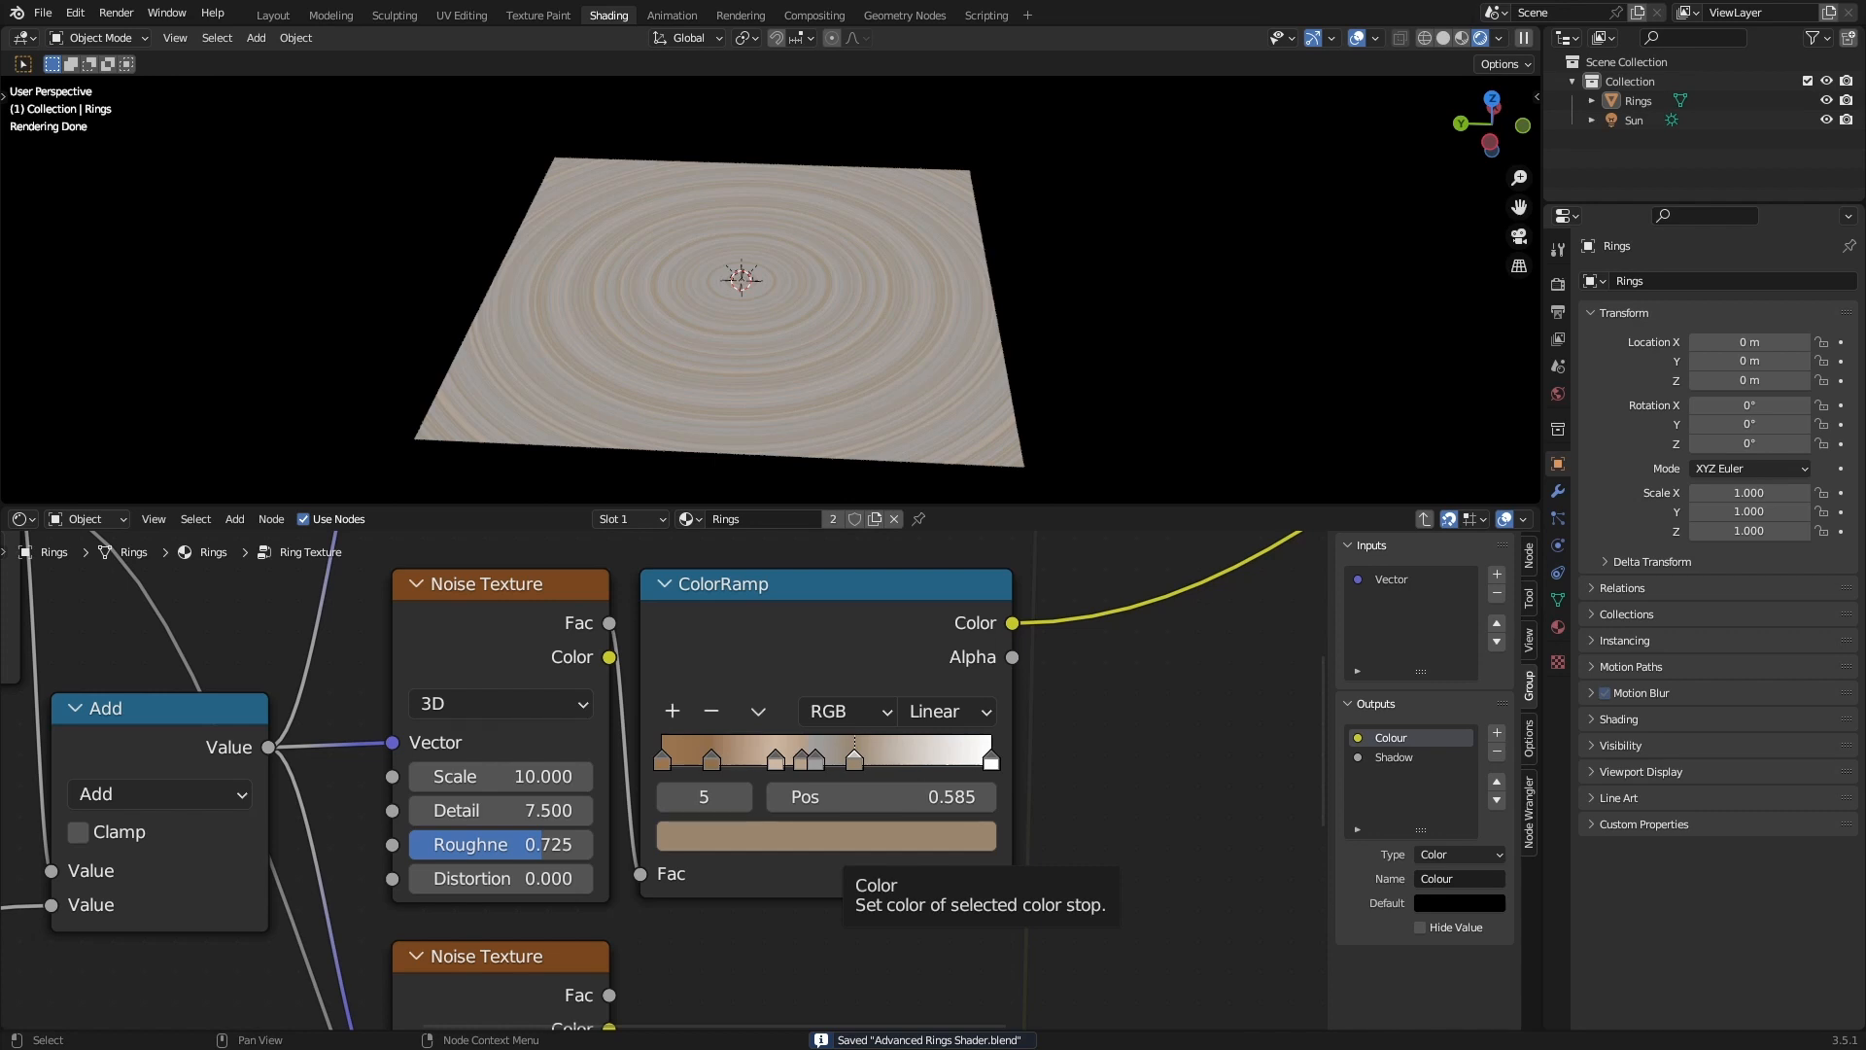
# Add a mauve stop at position 0.6 to the middle ColorRamp and save the file.
pyautogui.keyDown('ctrl'); pyautogui.click(922, 750); pyautogui.keyUp('ctrl')
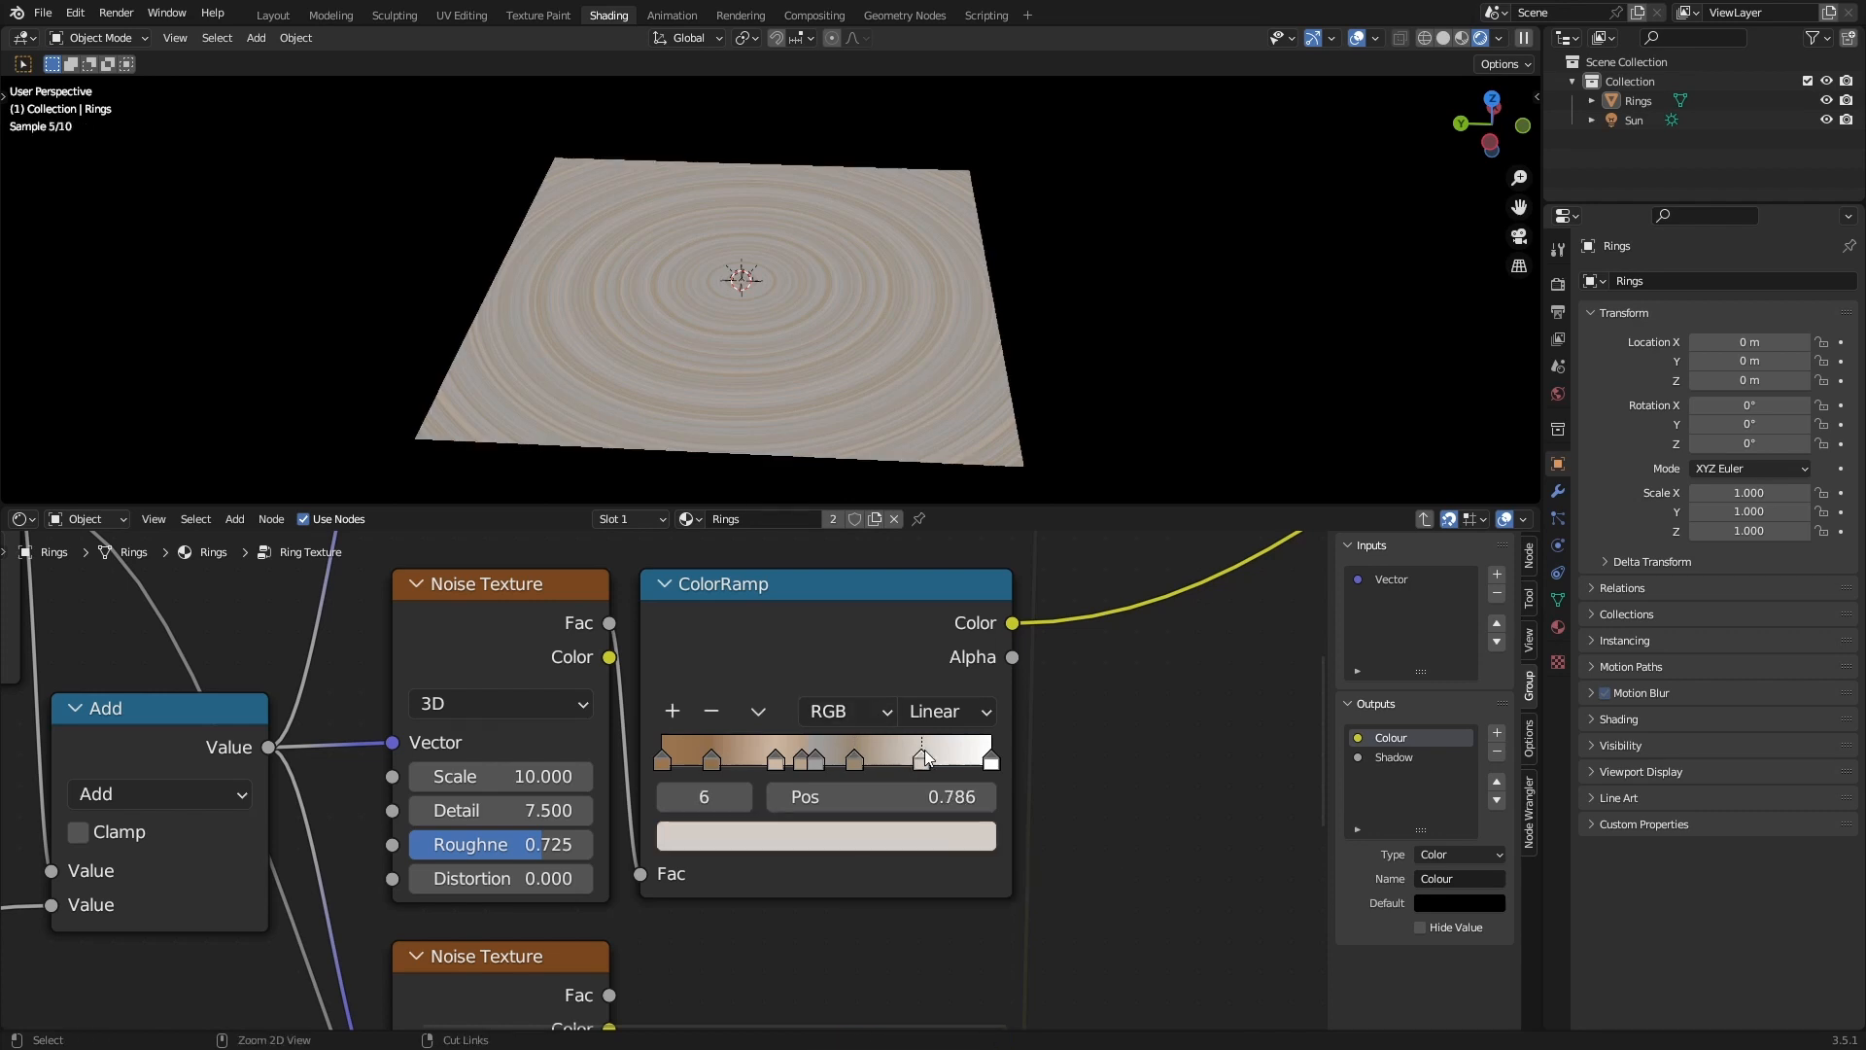
pyautogui.click(923, 792)
pyautogui.write('0.6')
pyautogui.press('Return')
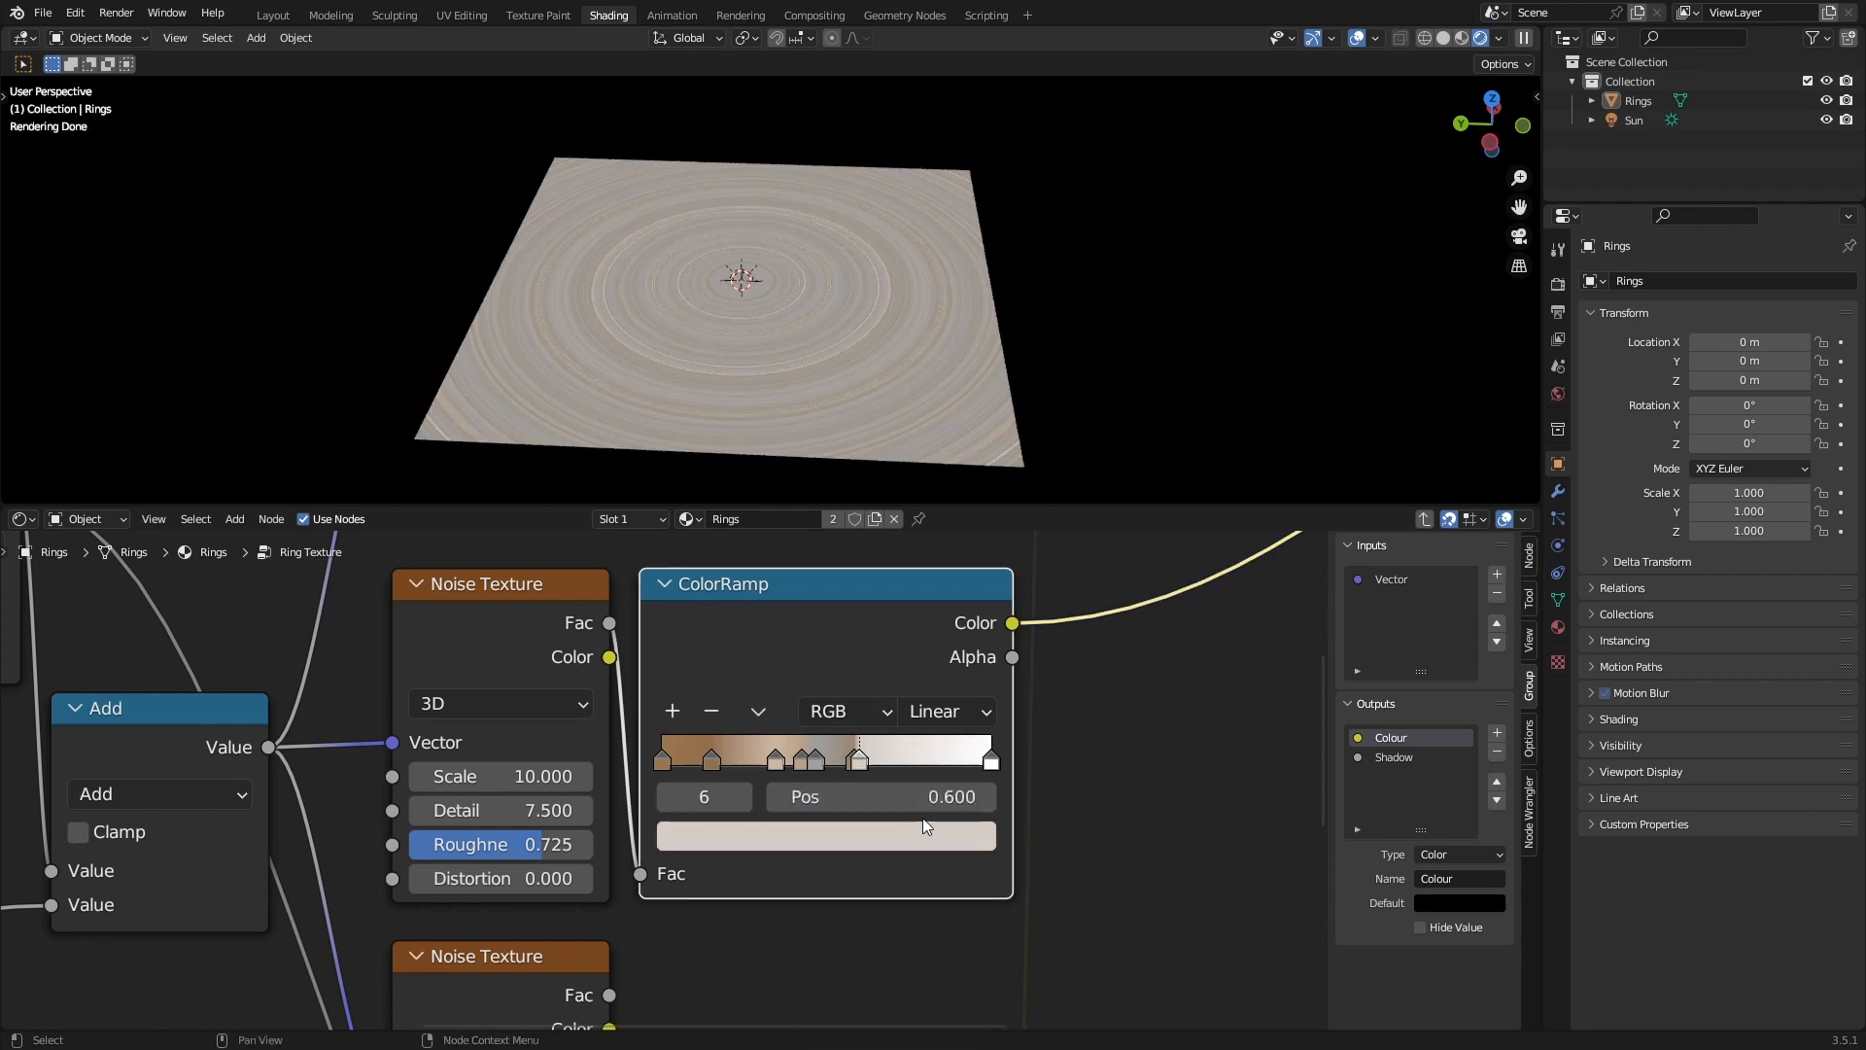
pyautogui.hotkey('ctrl', 'v')
pyautogui.hotkey('ctrl', 's')
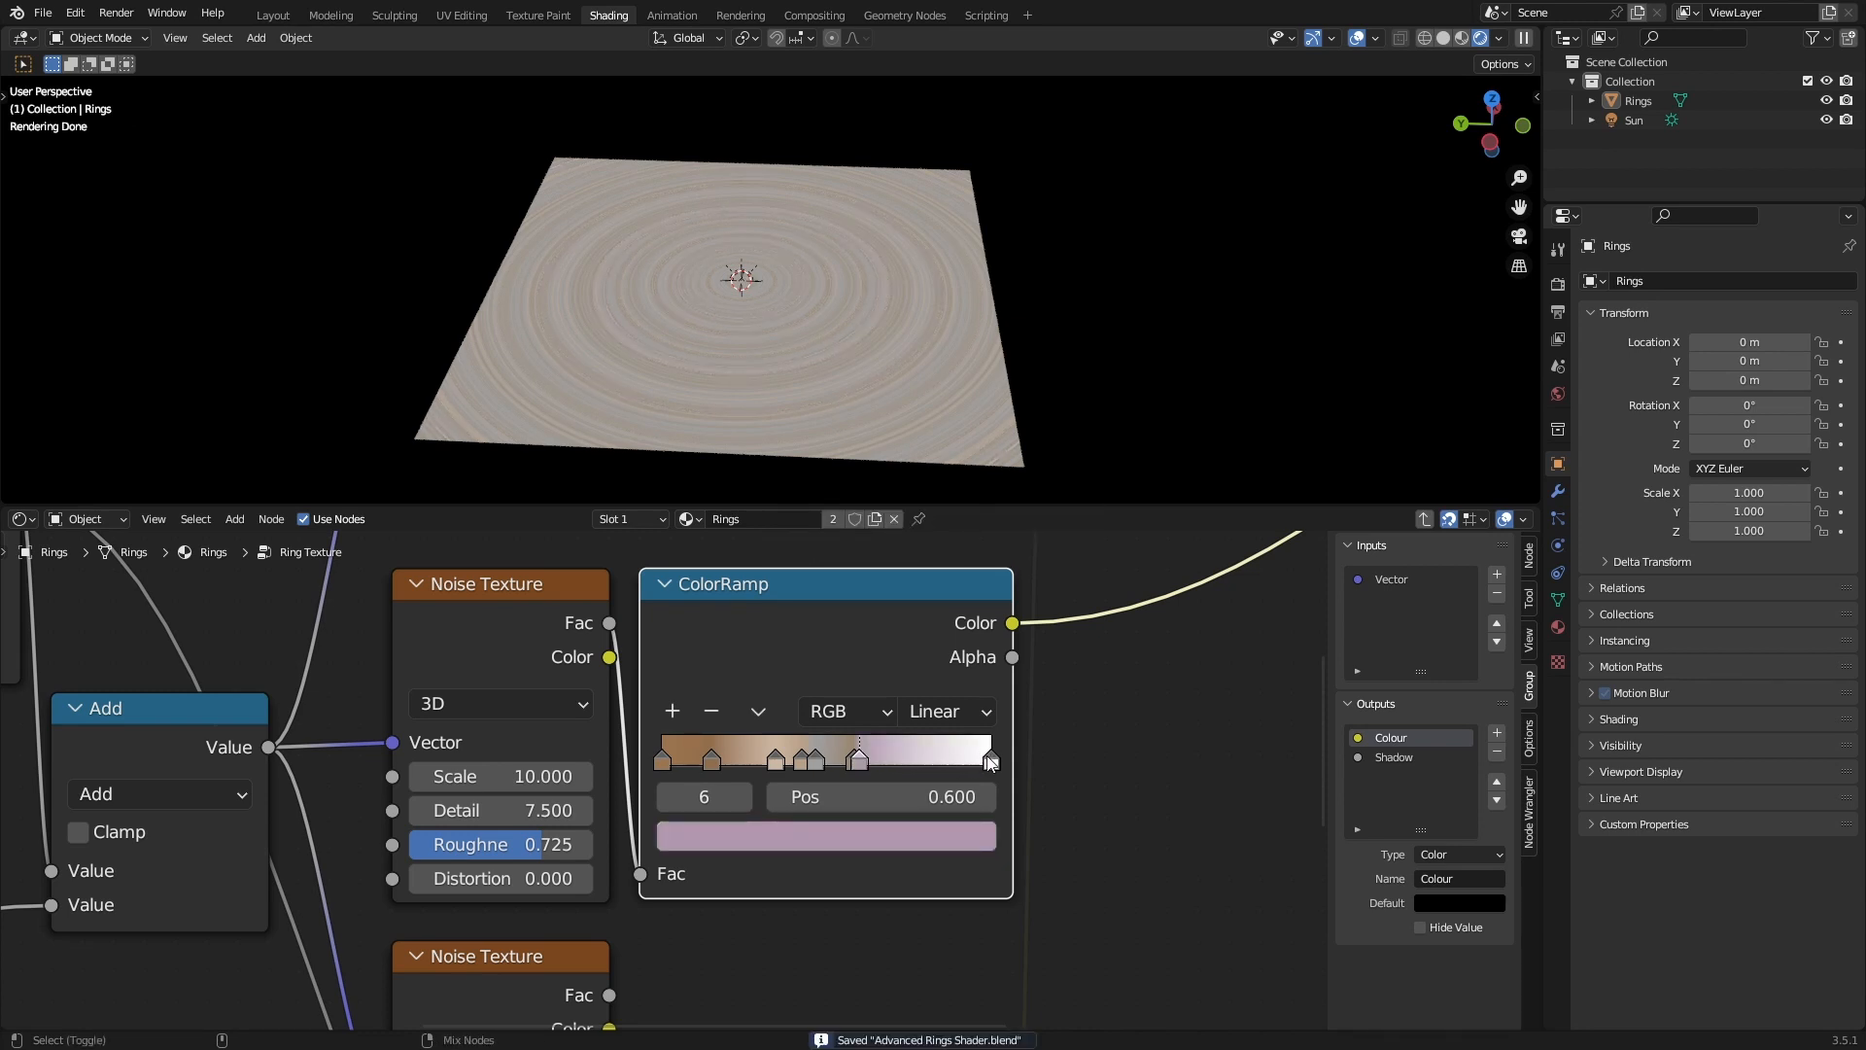
# Set the middle ColorRamp's white end stop to position 0.625 with a sandy tan colour and save the file.
pyautogui.click(992, 758)
pyautogui.click(955, 789)
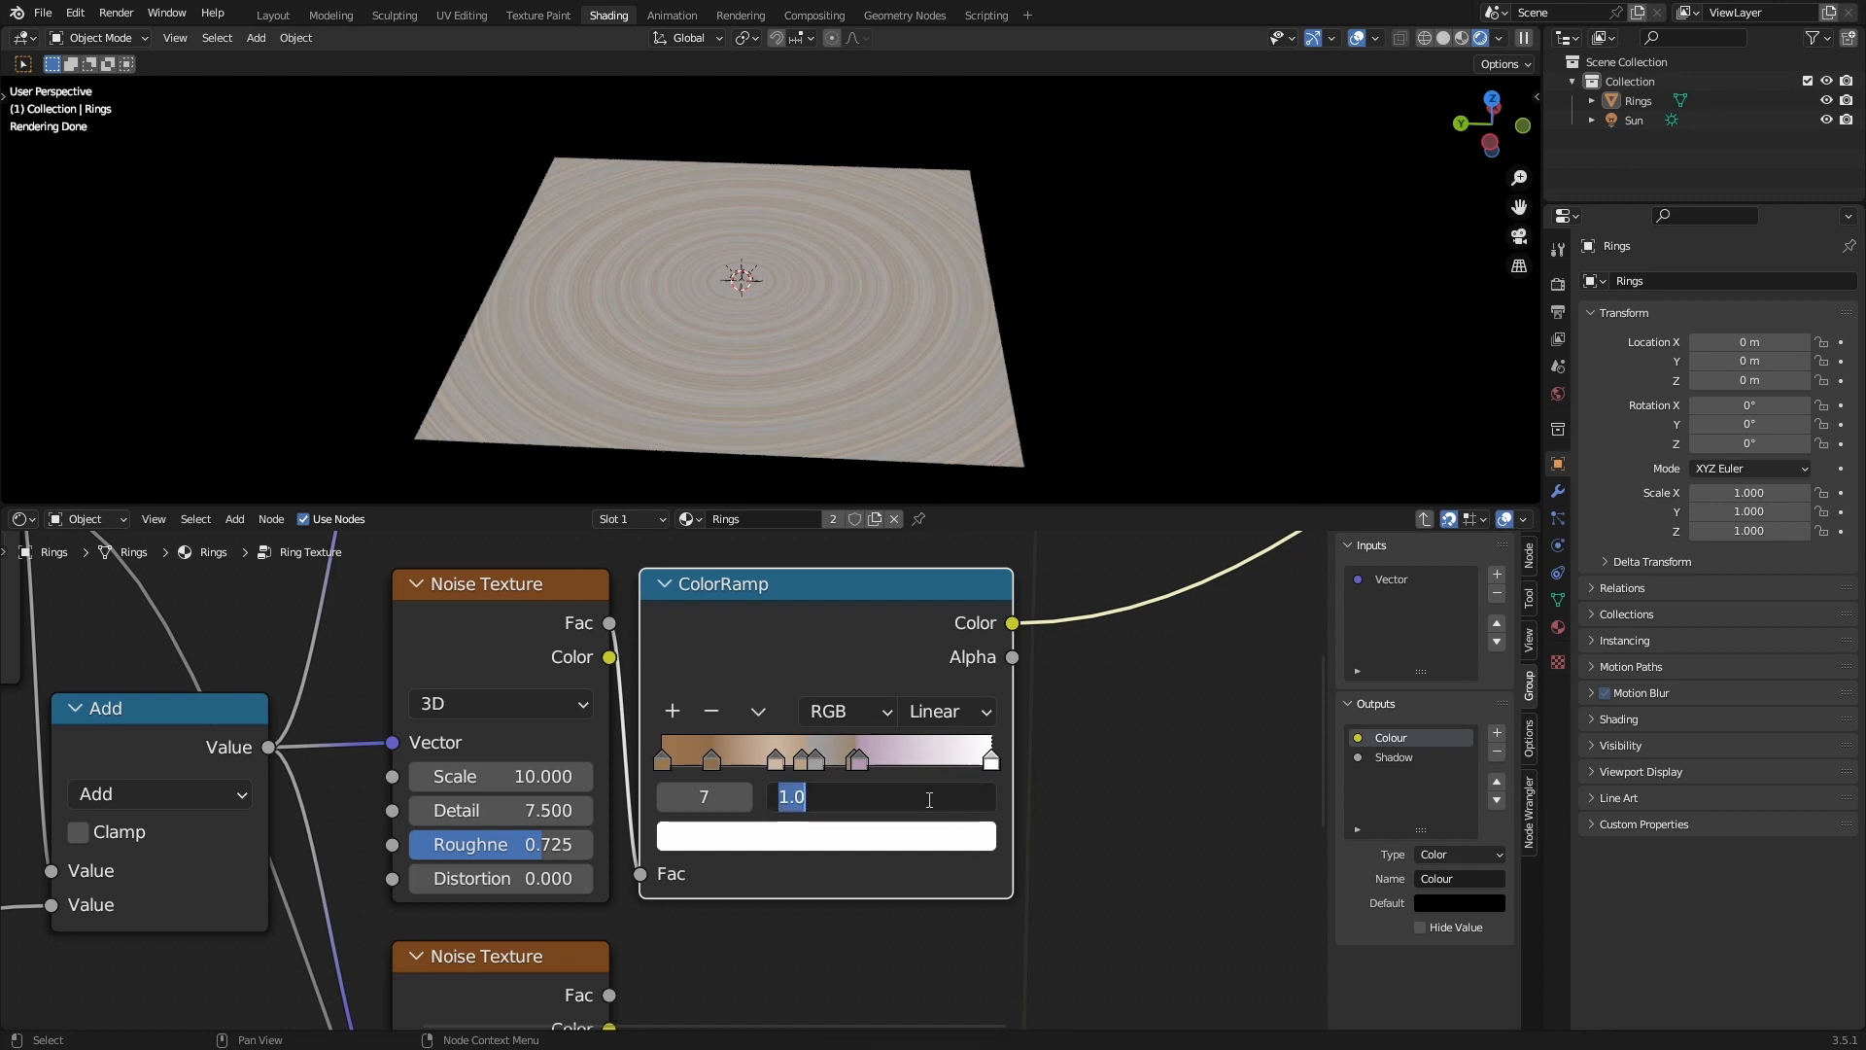
pyautogui.write('.625')
pyautogui.press('Return')
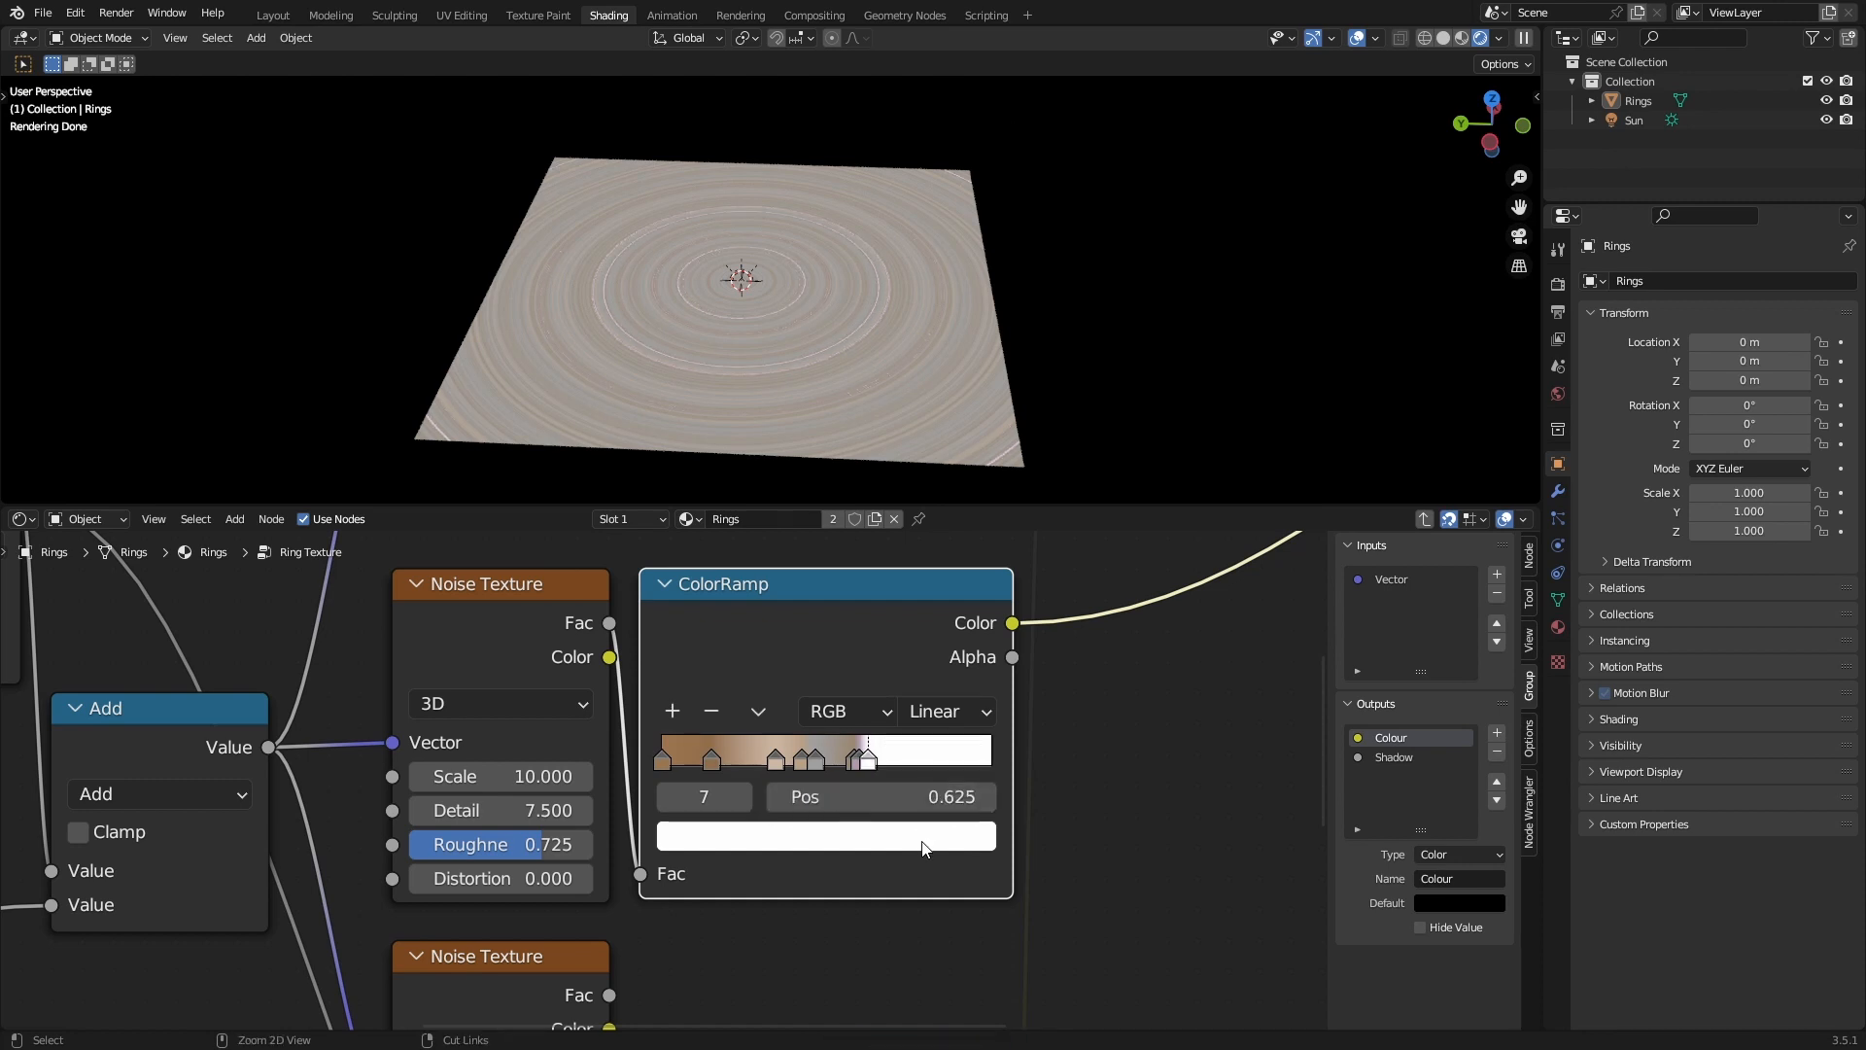
pyautogui.hotkey('ctrl', 'v')
pyautogui.hotkey('ctrl', 's')
pyautogui.scroll(10, 813, 379)
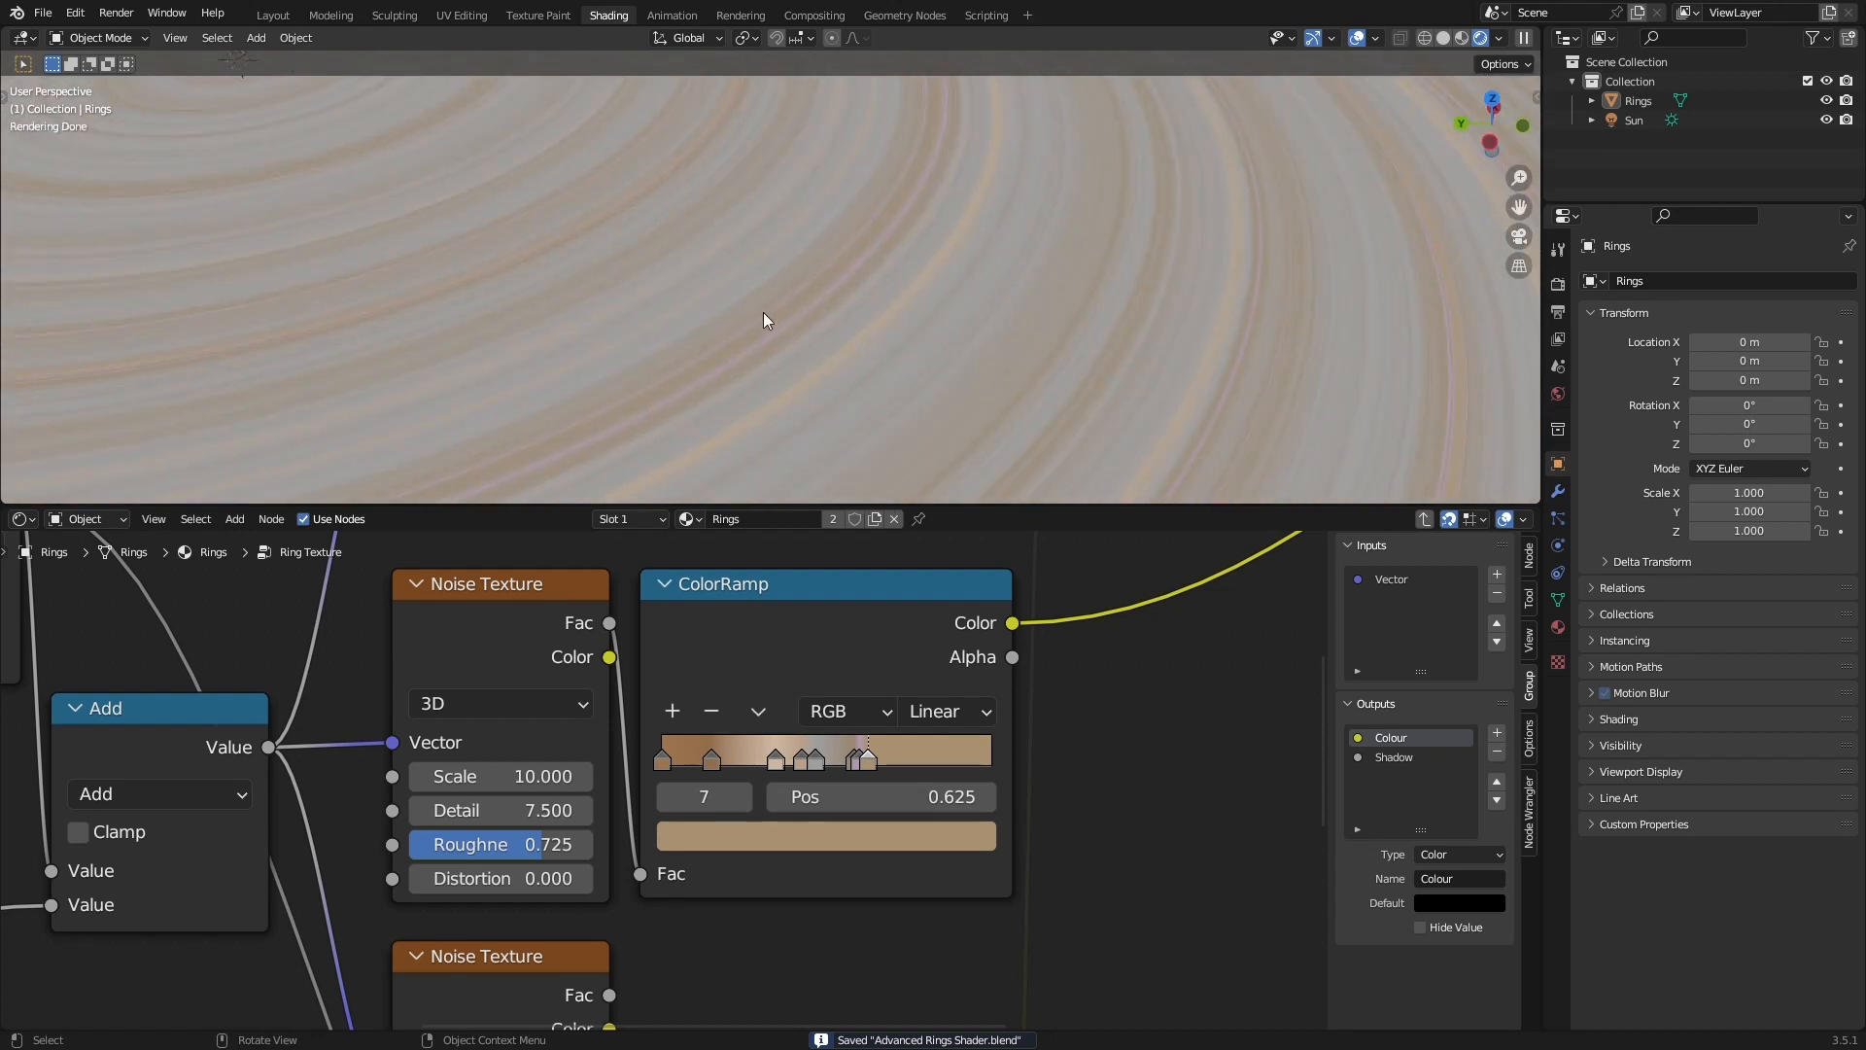
pyautogui.scroll(6, 911, 388)
pyautogui.scroll(-5, 931, 394)
pyautogui.scroll(-6, 904, 384)
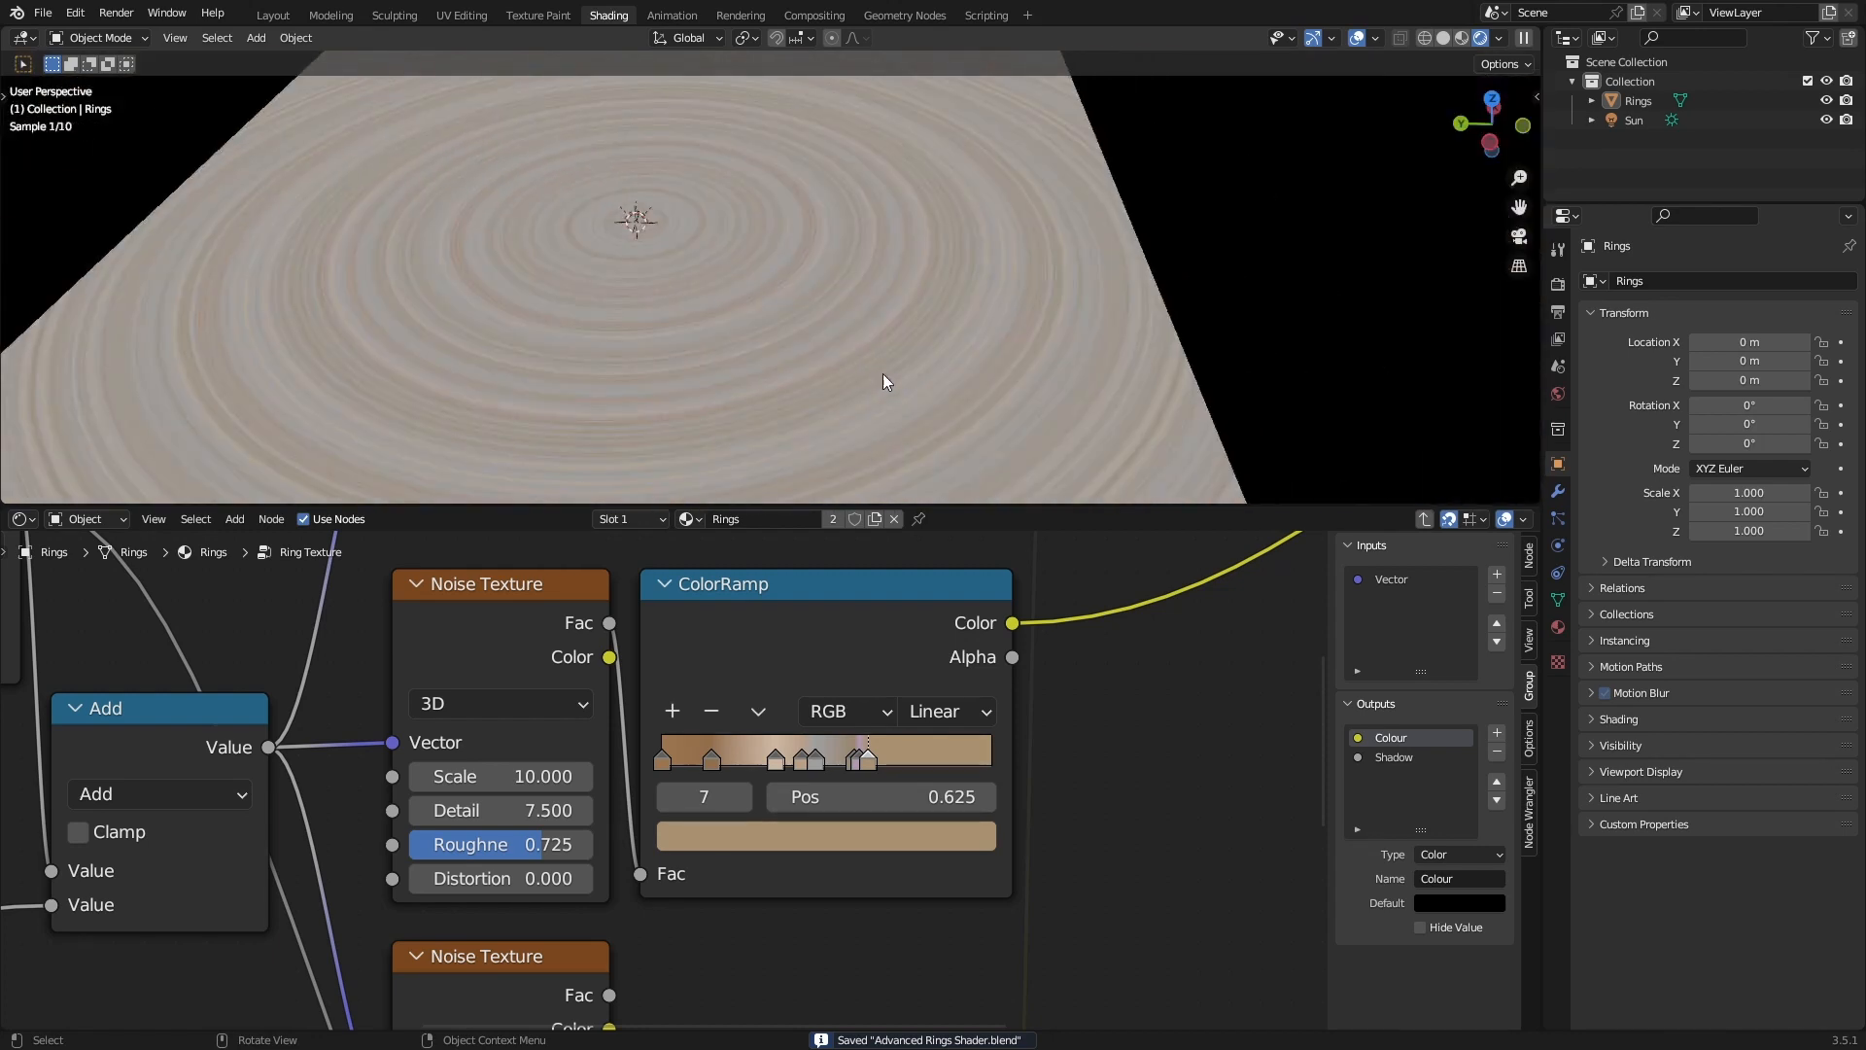
# Duplicate the lowest ColorRamp and place the copy beside the third Noise Texture.
pyautogui.press('Home')
pyautogui.scroll(2, 953, 735)
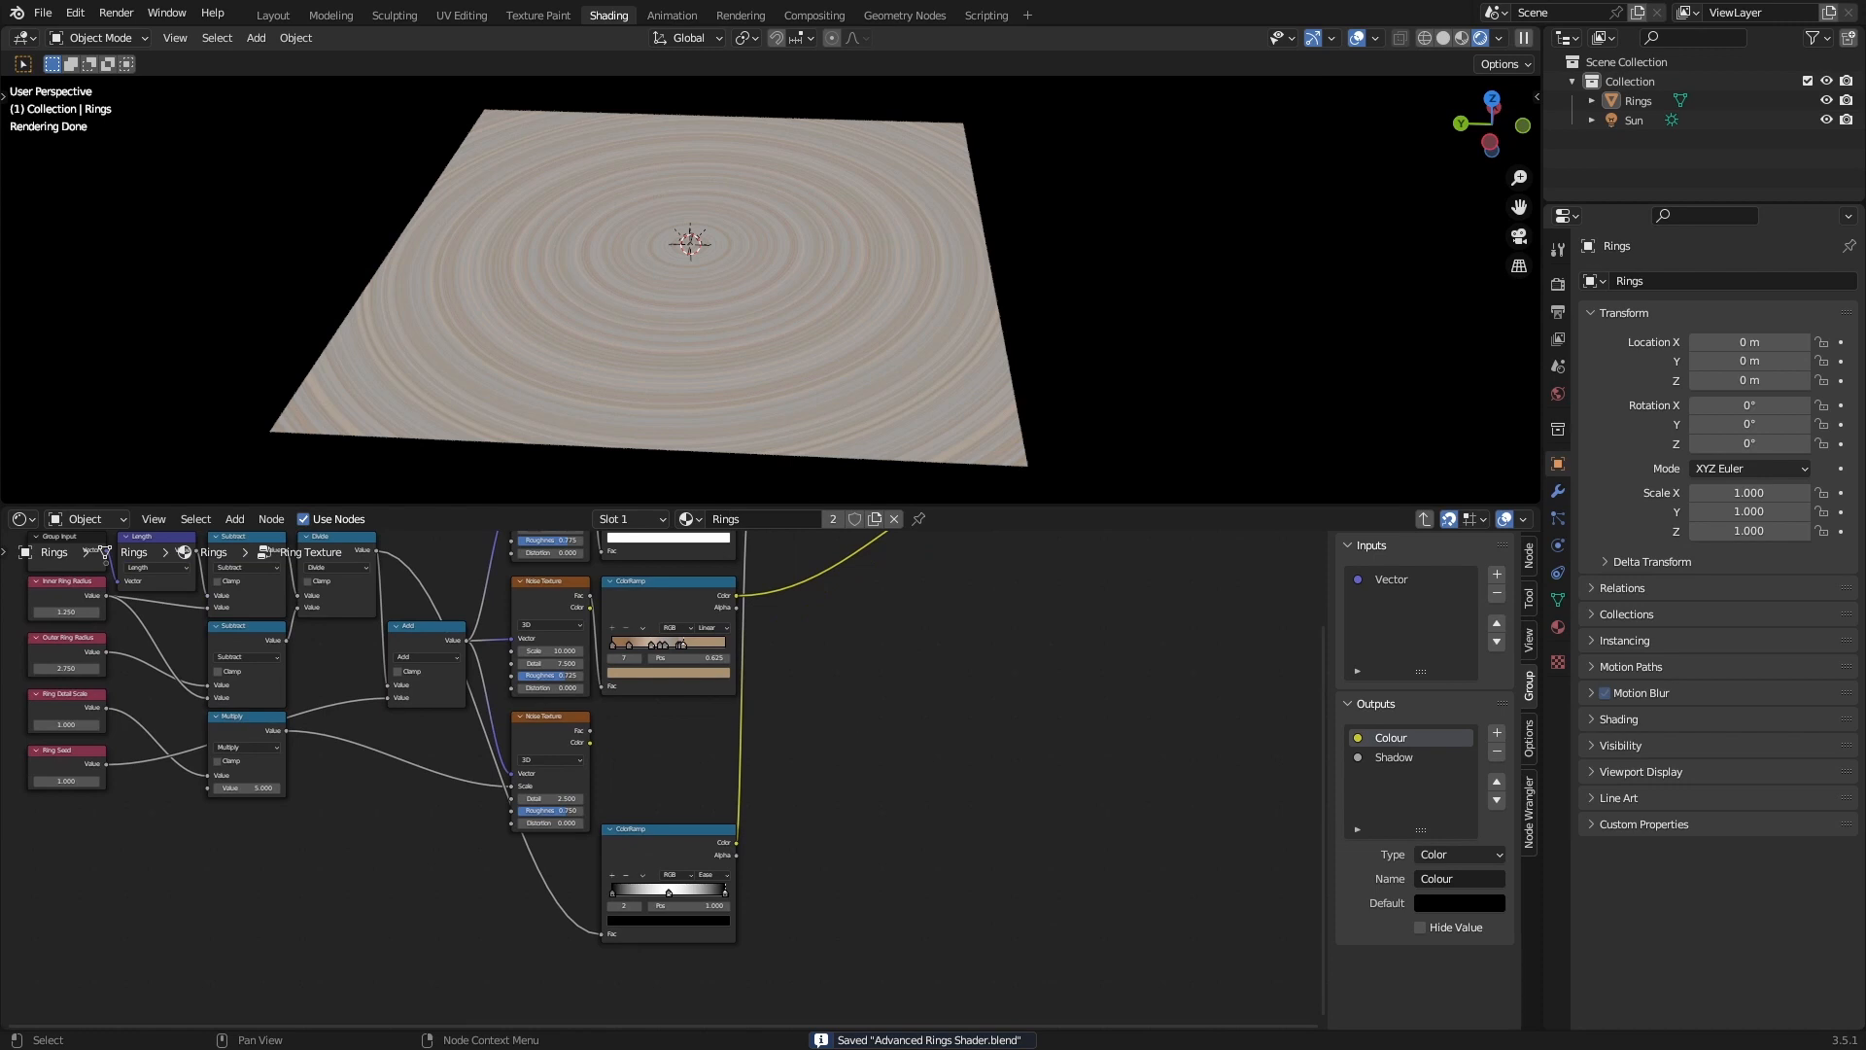
pyautogui.scroll(2, 698, 850)
pyautogui.moveTo(665, 875); pyautogui.dragTo(697, 720)
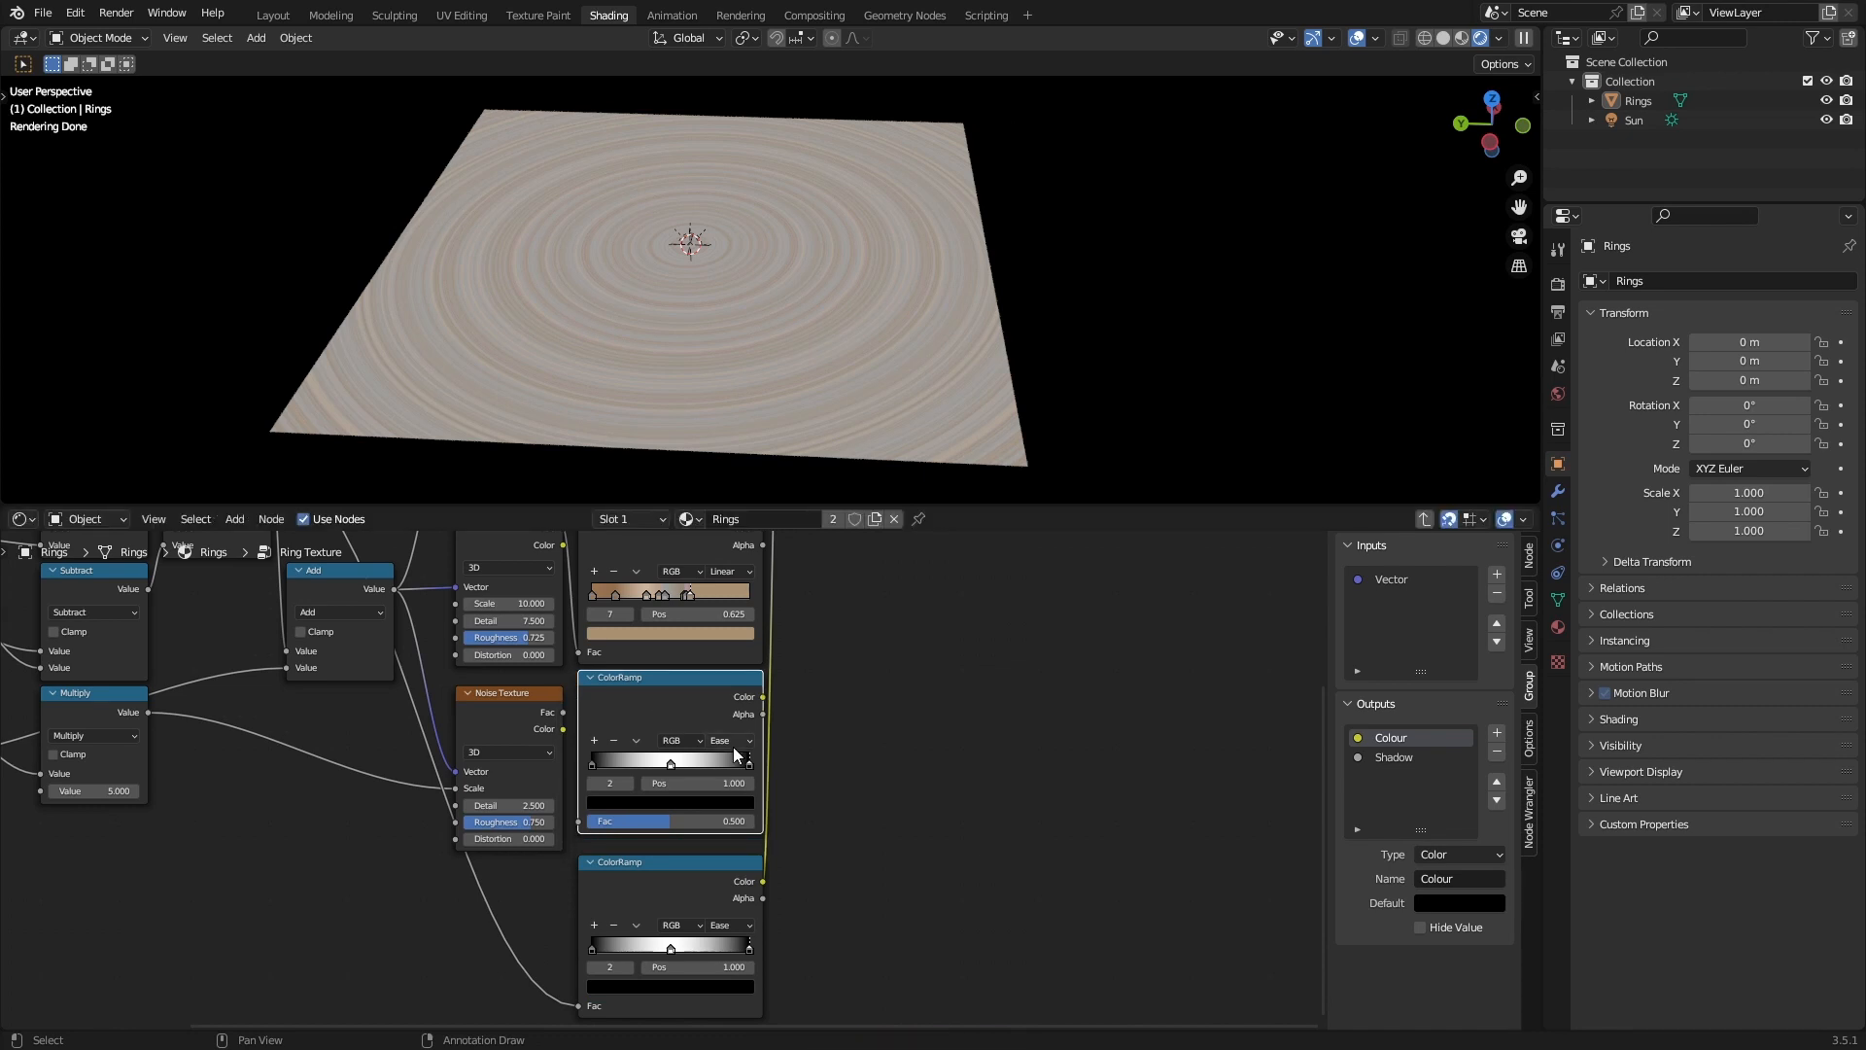
# Set the duplicated ColorRamp's interpolation to B-Spline and rearrange its stops so the middle is black and the end stop at position 1 is white.
pyautogui.click(731, 741)
pyautogui.click(744, 829)
pyautogui.scroll(1, 887, 766)
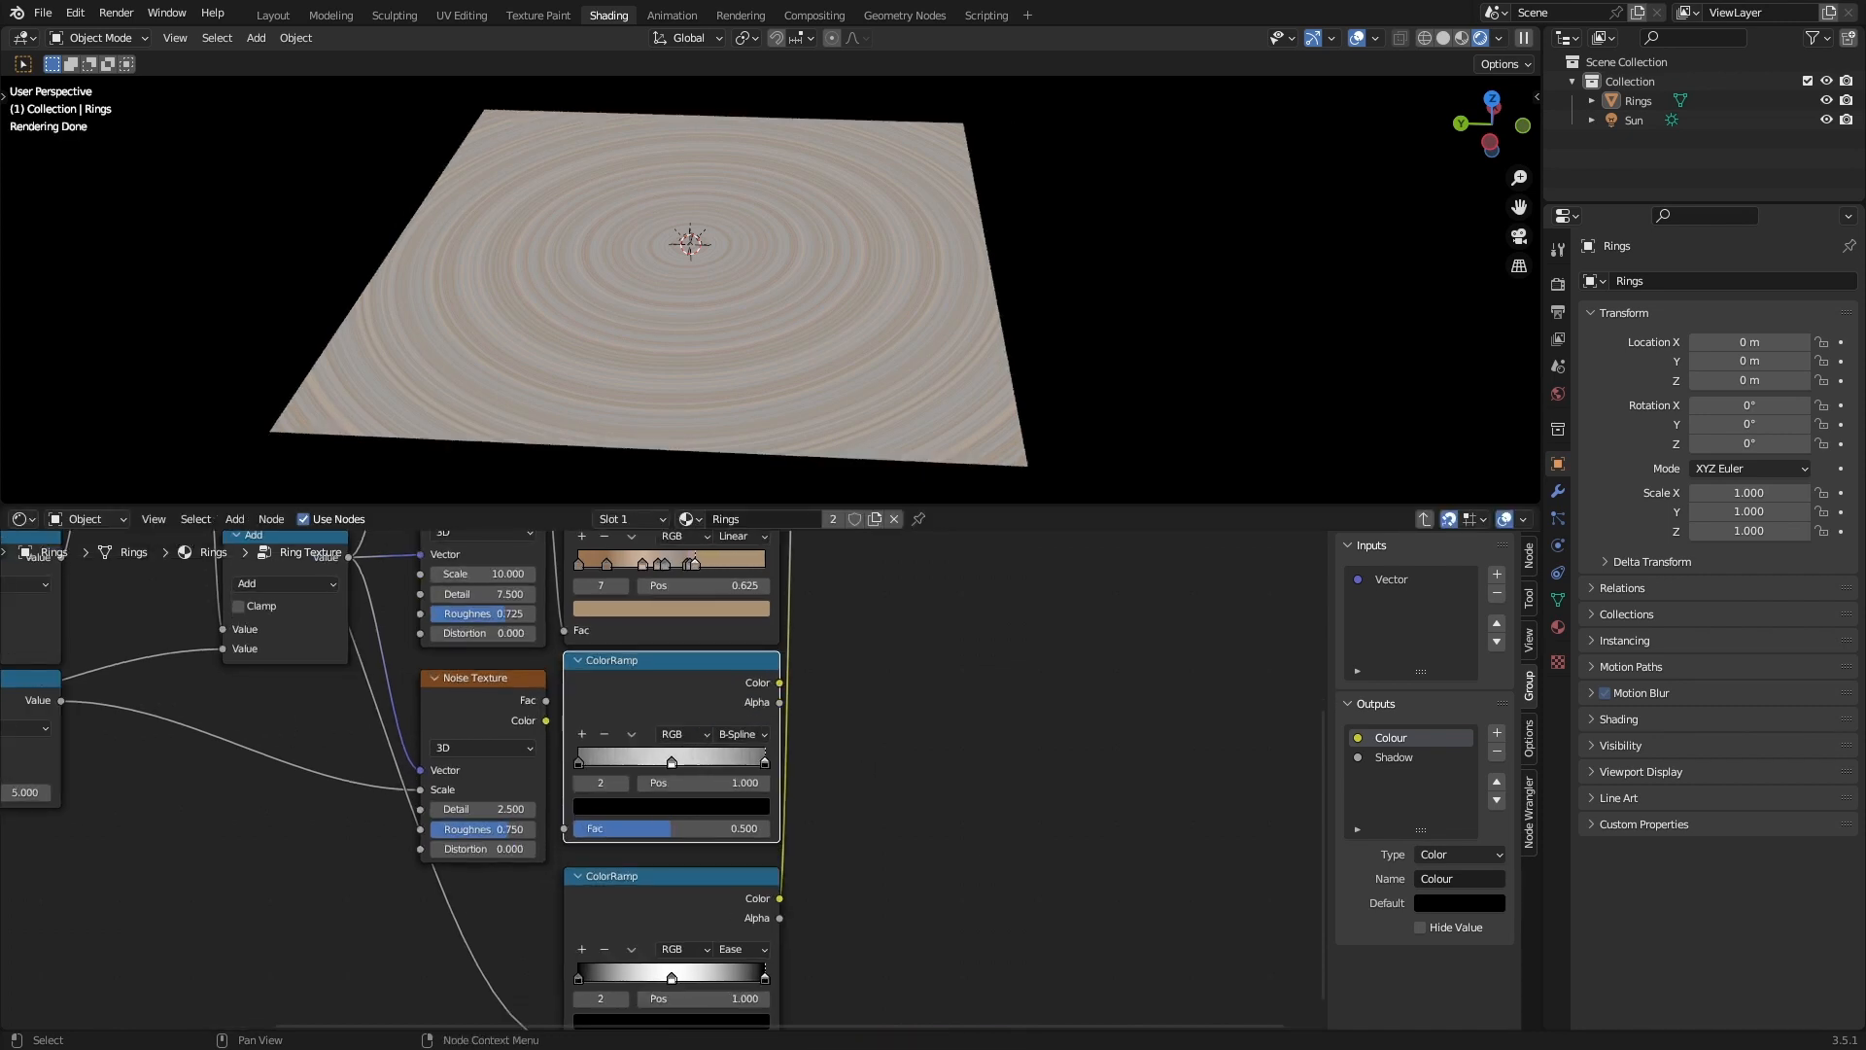
pyautogui.moveTo(672, 763); pyautogui.dragTo(816, 754)
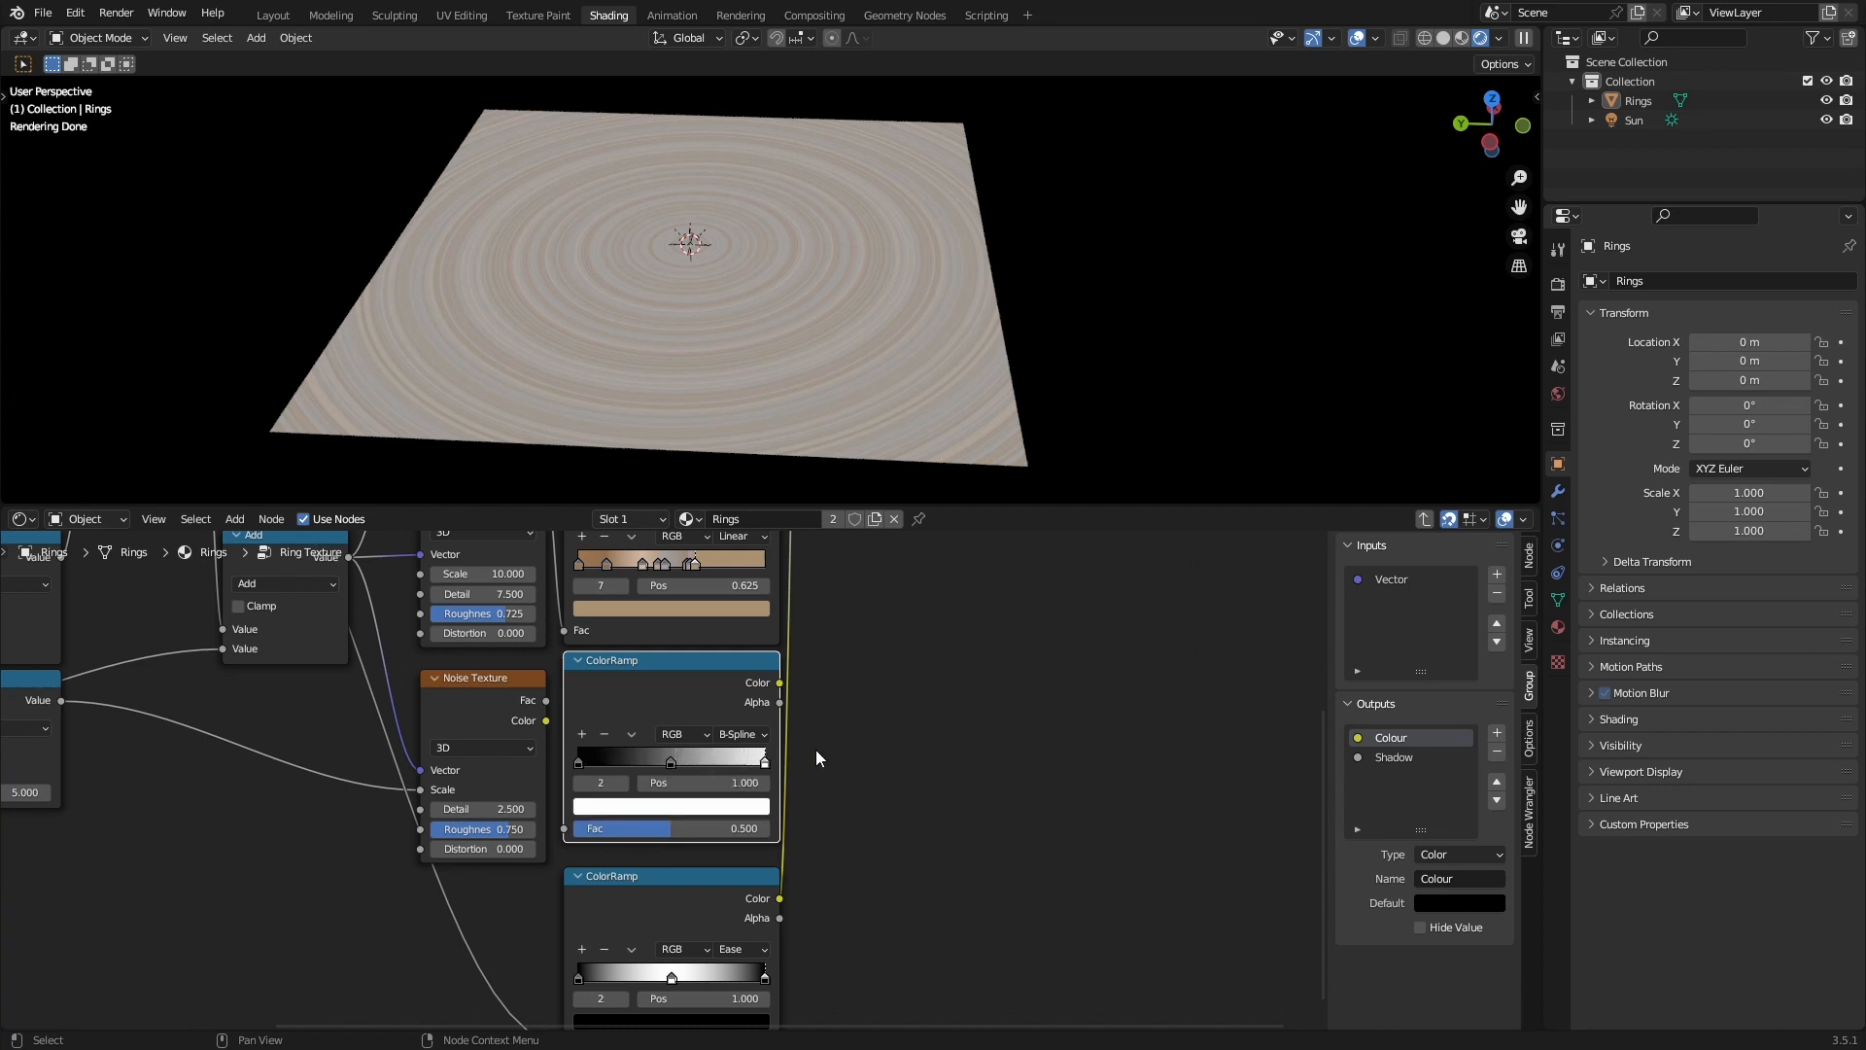
# Set the middle stop of the B-Spline ColorRamp to position 0.5 and save the file.
pyautogui.click(671, 762)
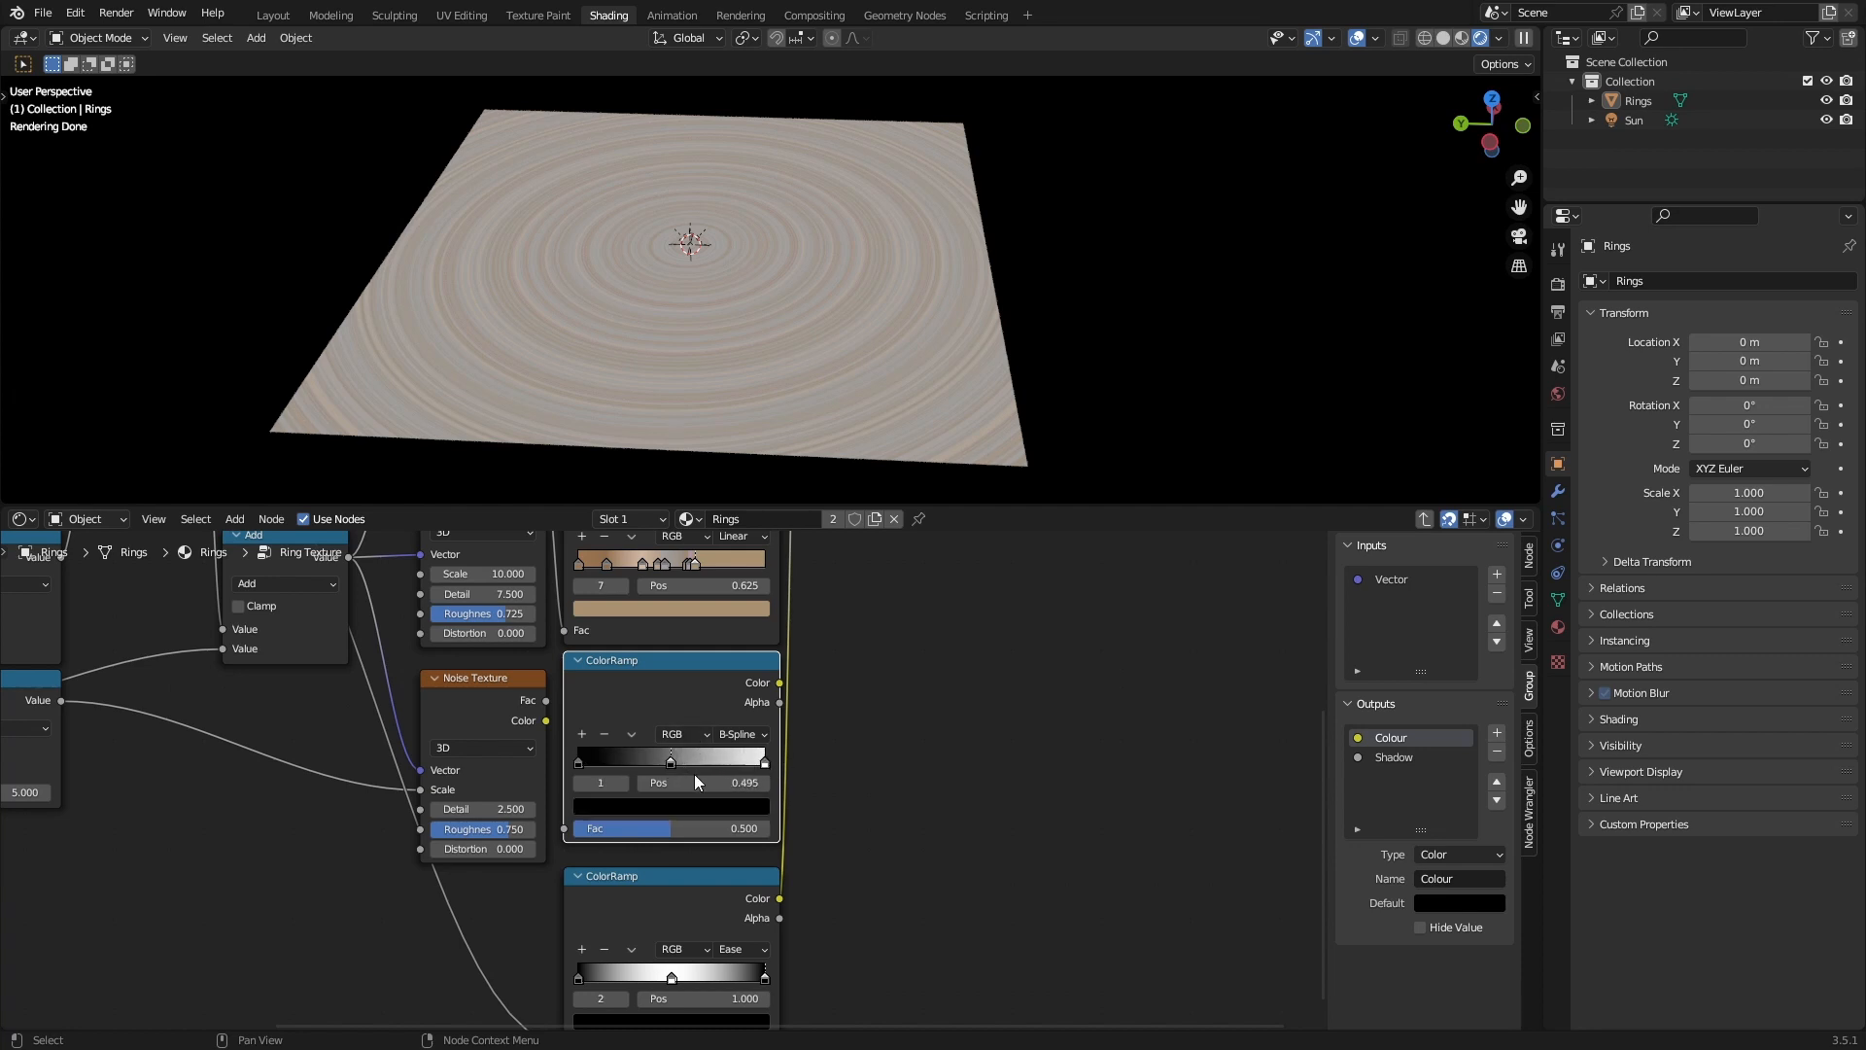
pyautogui.doubleClick(696, 782)
pyautogui.write('0.5')
pyautogui.press('Return')
pyautogui.click(871, 691)
pyautogui.hotkey('ctrl', 's')
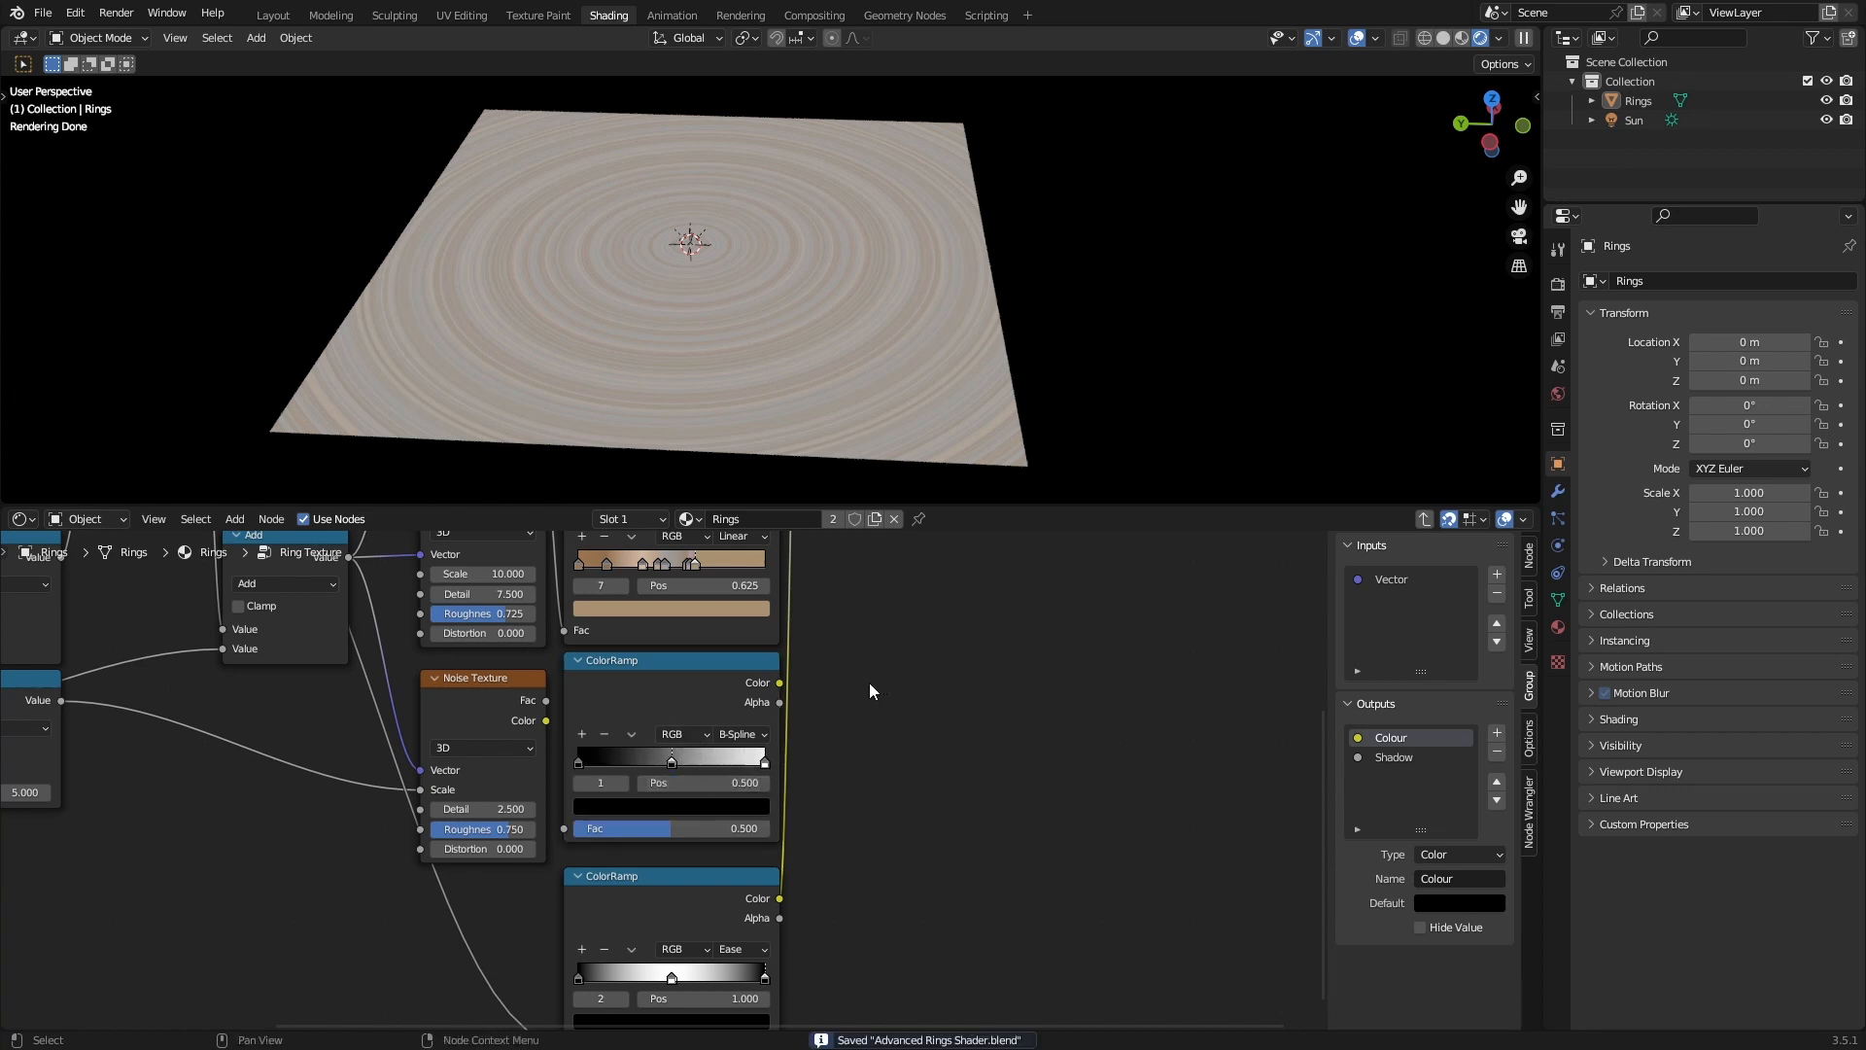
# Connect the lowest Noise Texture's Fac output to the B-Spline ColorRamp's Fac input below the tan ramp, and save the file.
pyautogui.scroll(1, 727, 860)
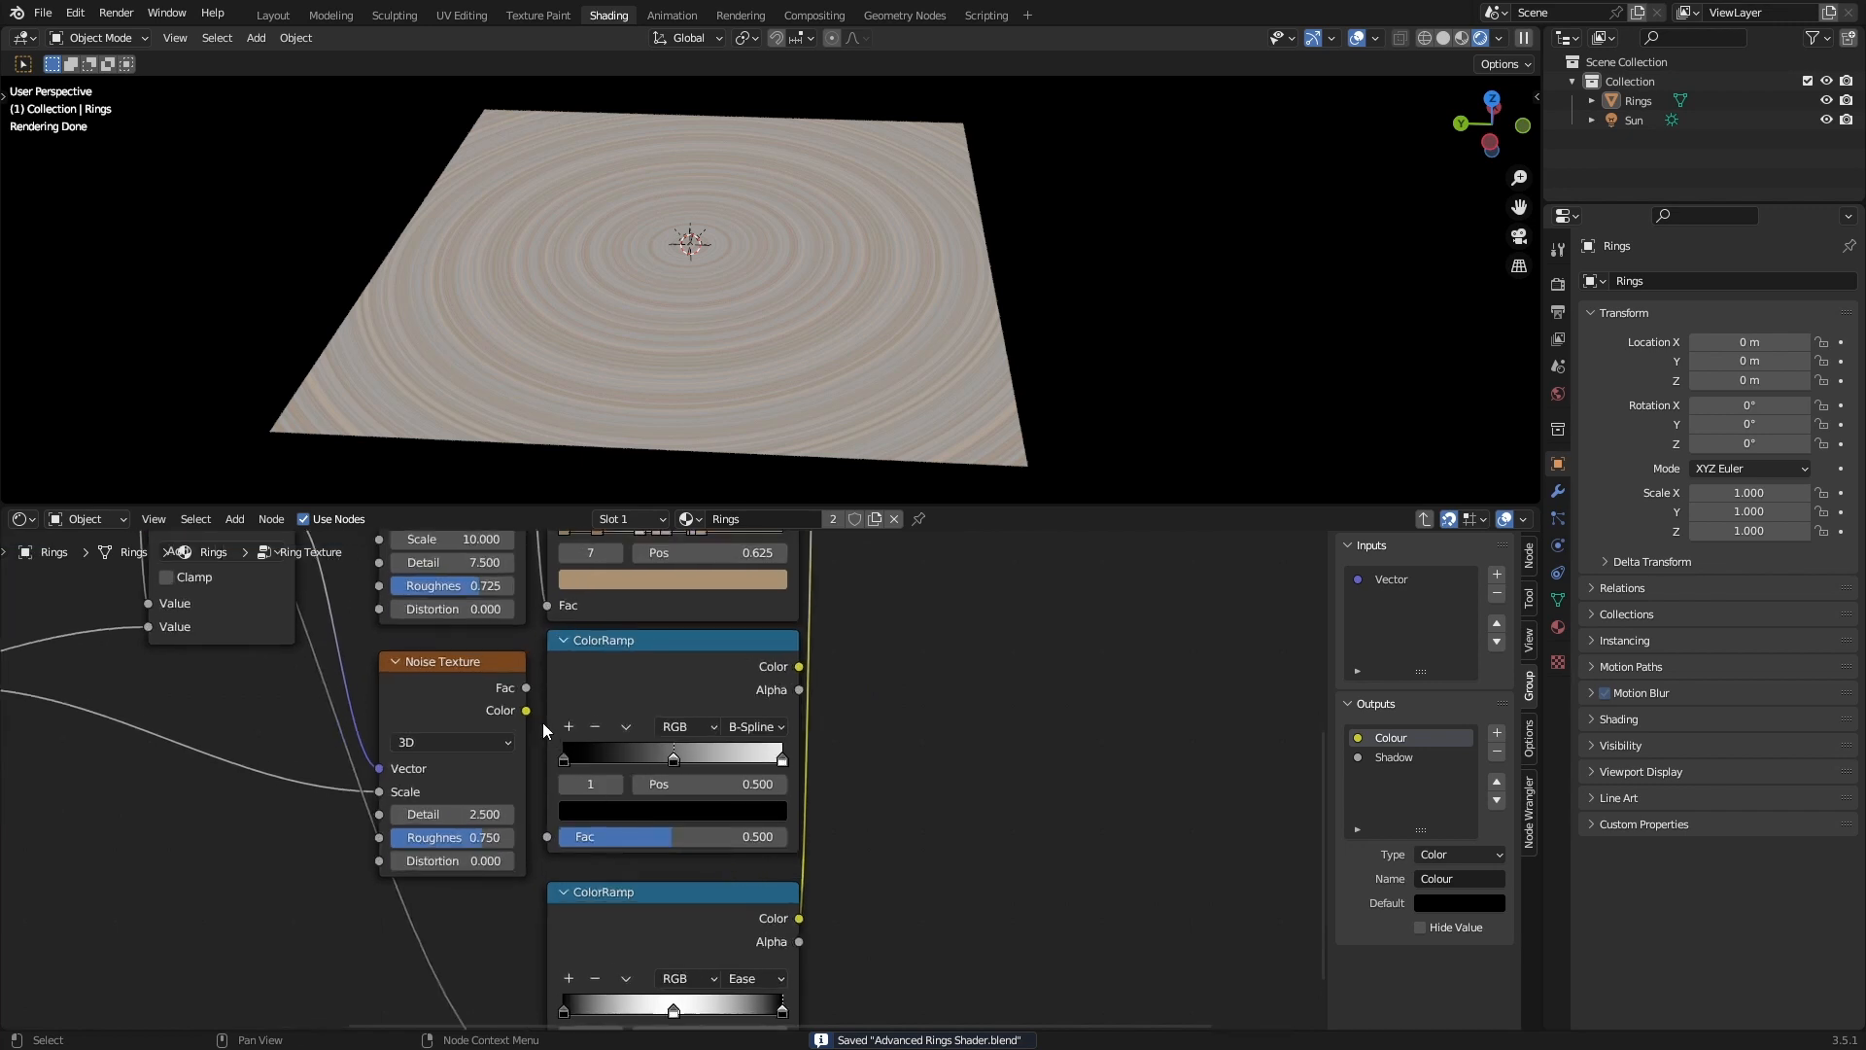
pyautogui.moveTo(526, 687); pyautogui.dragTo(547, 836)
pyautogui.click(989, 819)
pyautogui.press('Home')
pyautogui.hotkey('ctrl', 's')
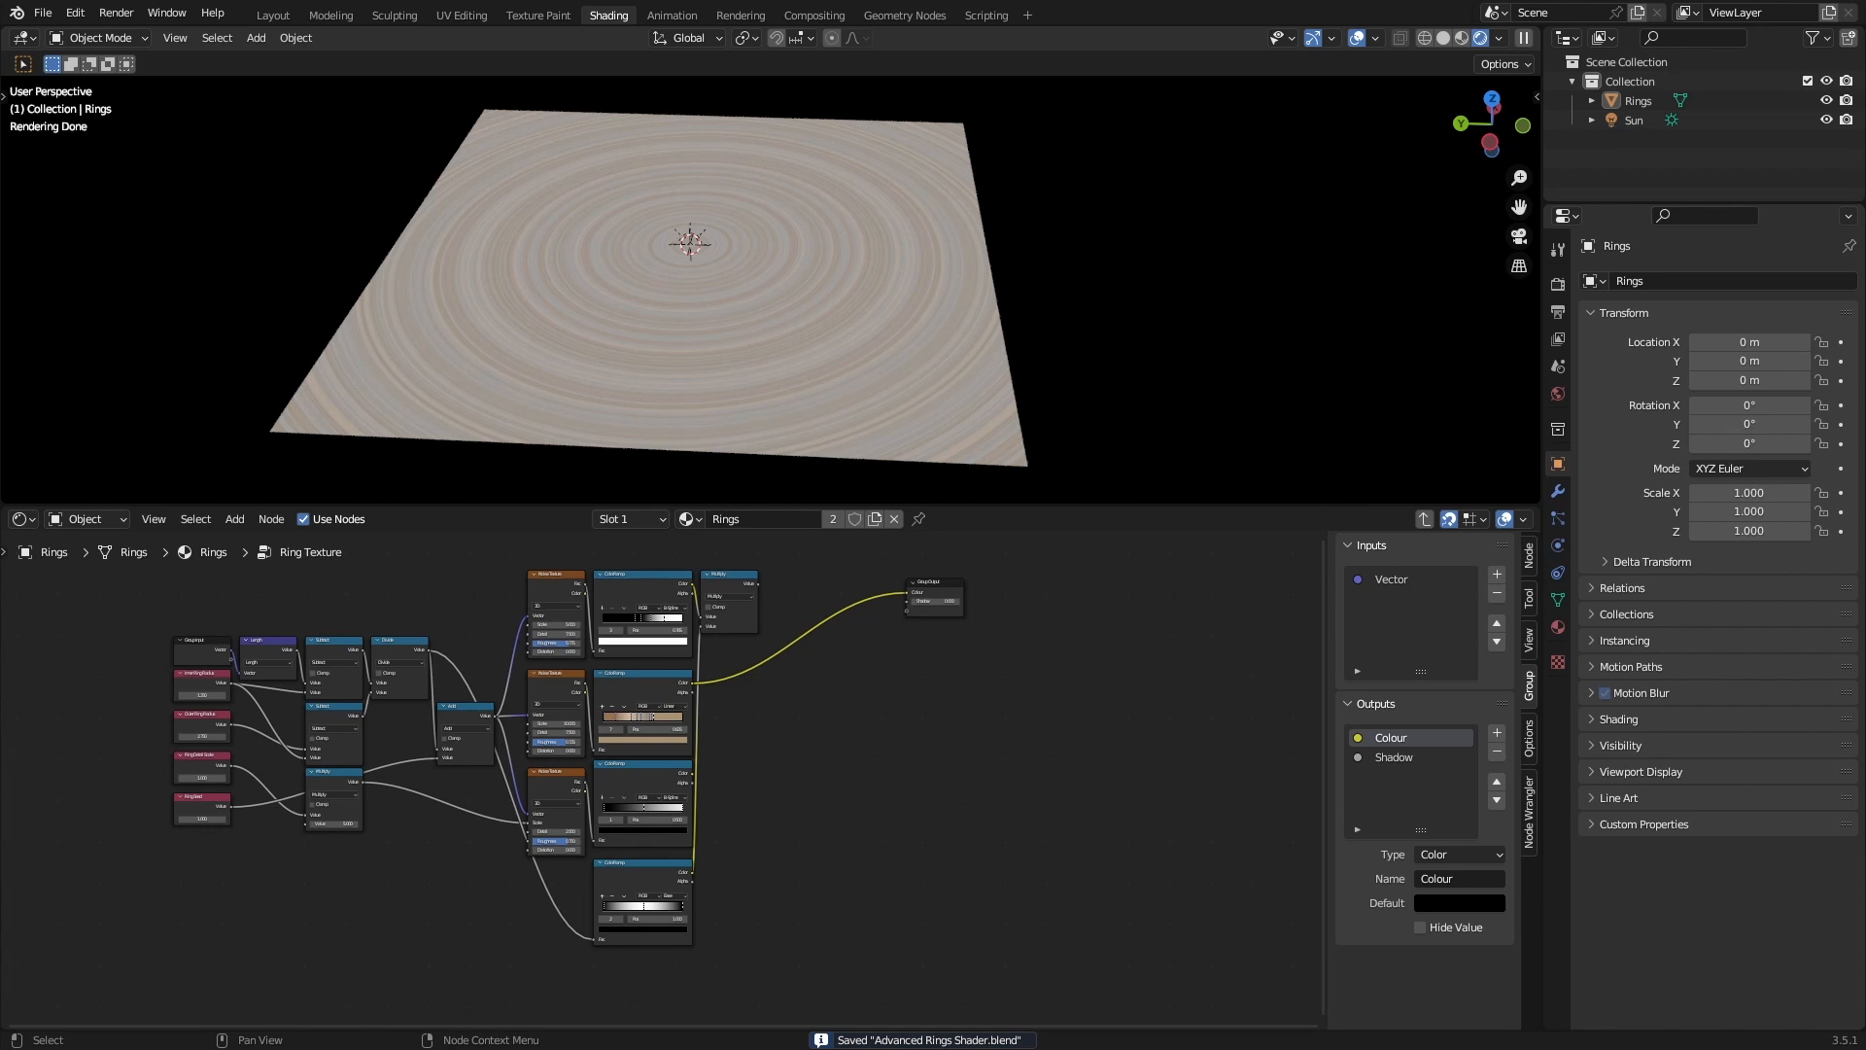
# Connect the Multiply node to the group's Colour output, reposition it beside the top ColorRamp, and save the file.
pyautogui.scroll(2, 801, 793)
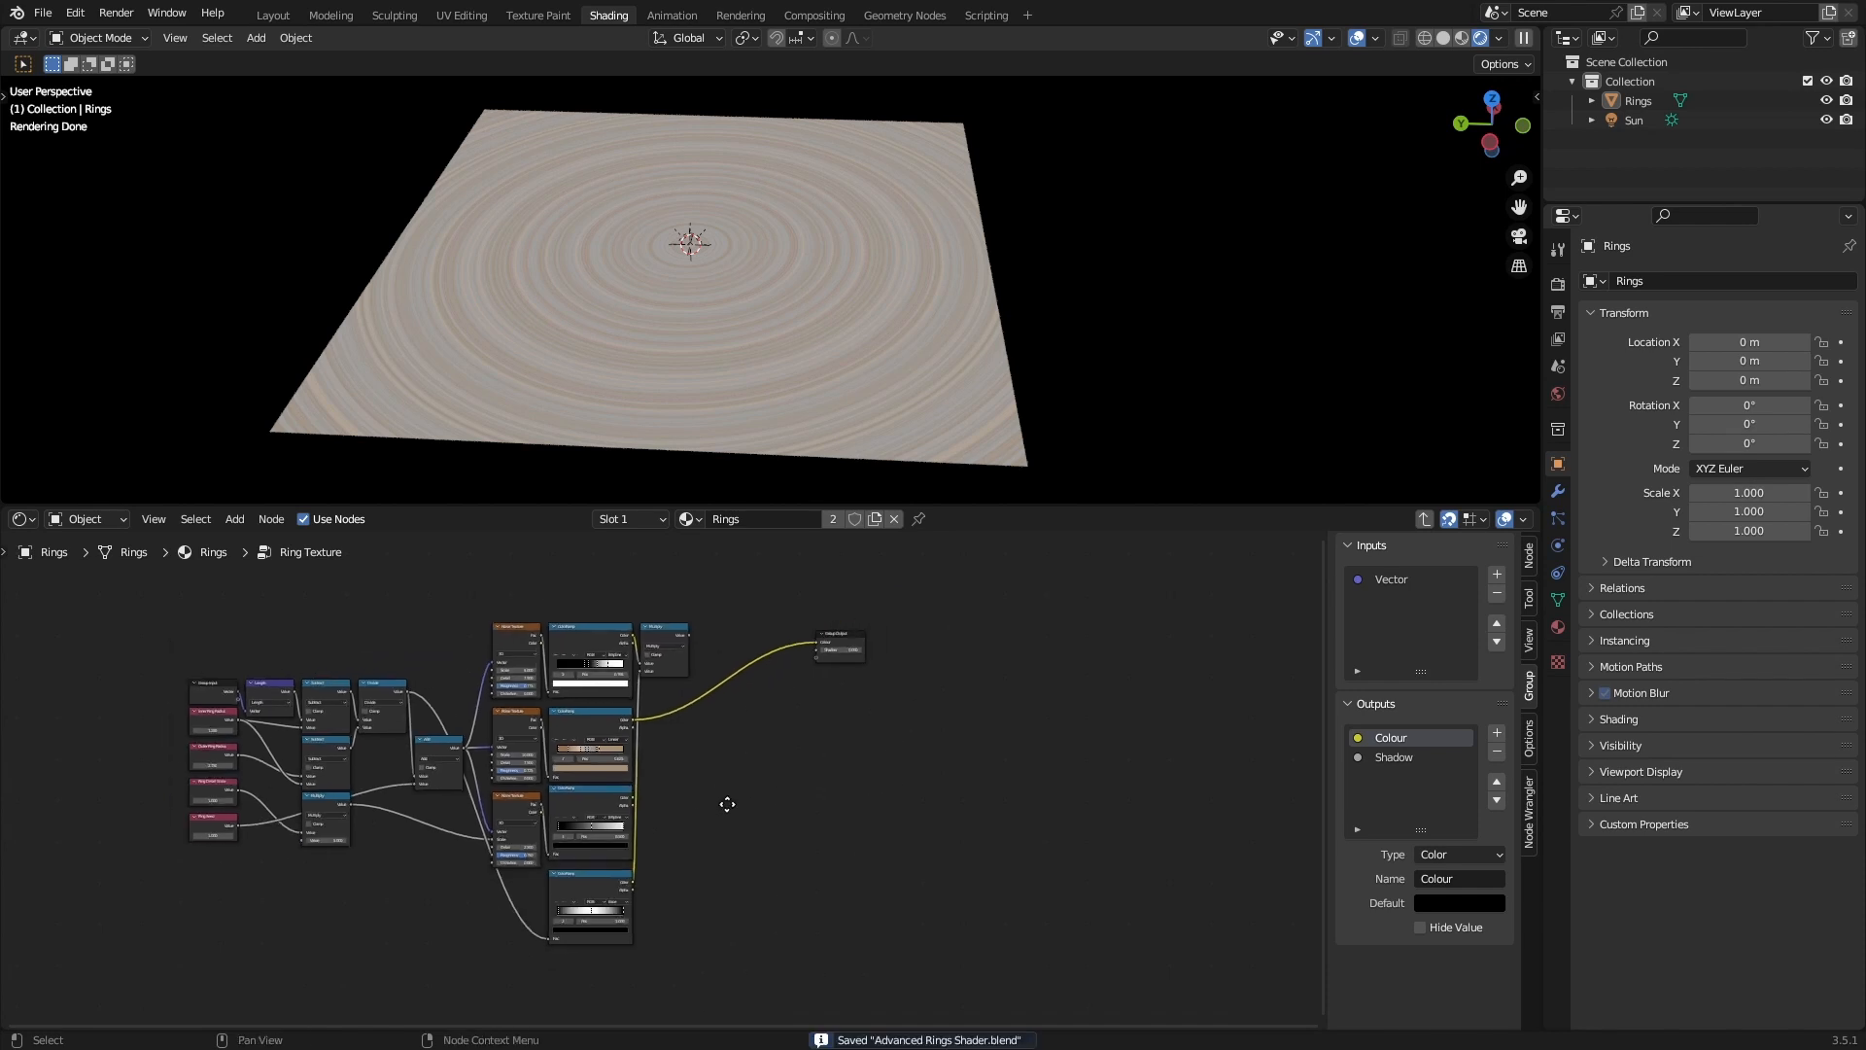
pyautogui.moveTo(689, 599); pyautogui.dragTo(857, 609)
pyautogui.moveTo(667, 594); pyautogui.dragTo(695, 613)
pyautogui.hotkey('alt', 'a')
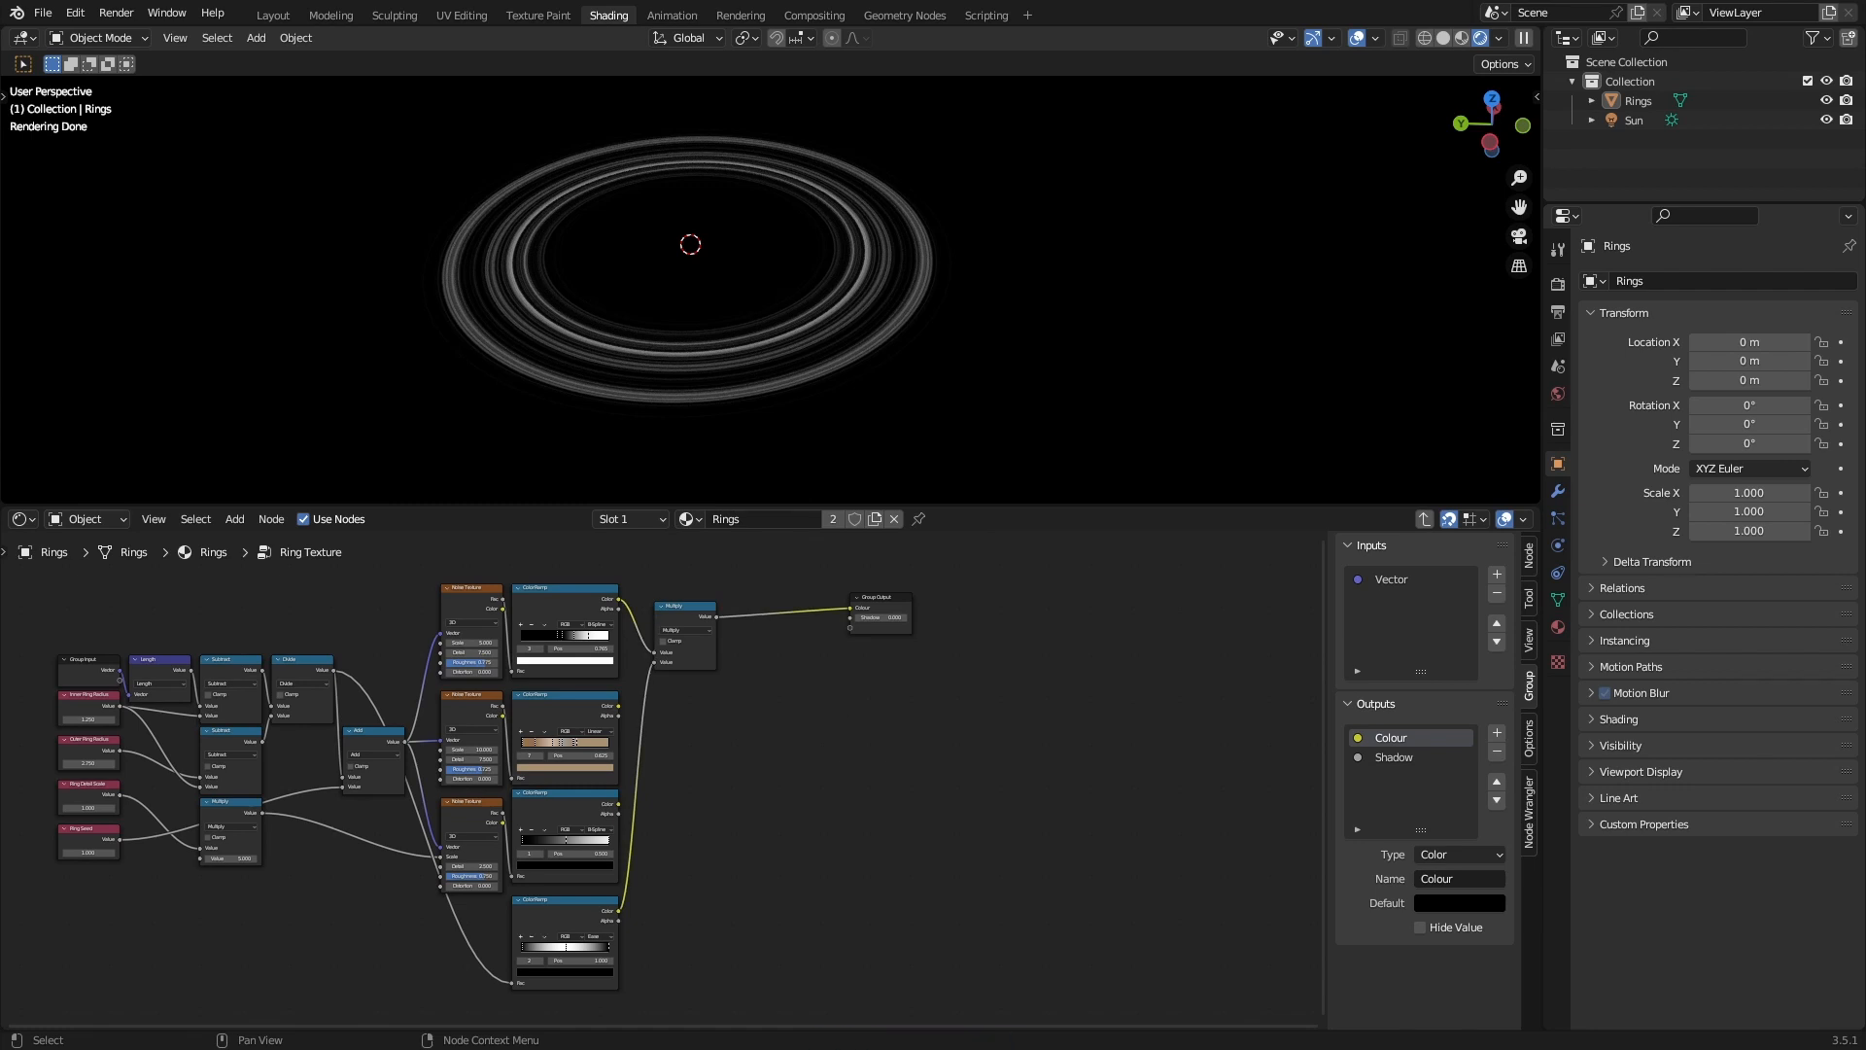
pyautogui.hotkey('ctrl', 's')
pyautogui.moveTo(711, 859); pyautogui.dragTo(705, 836, button='middle')
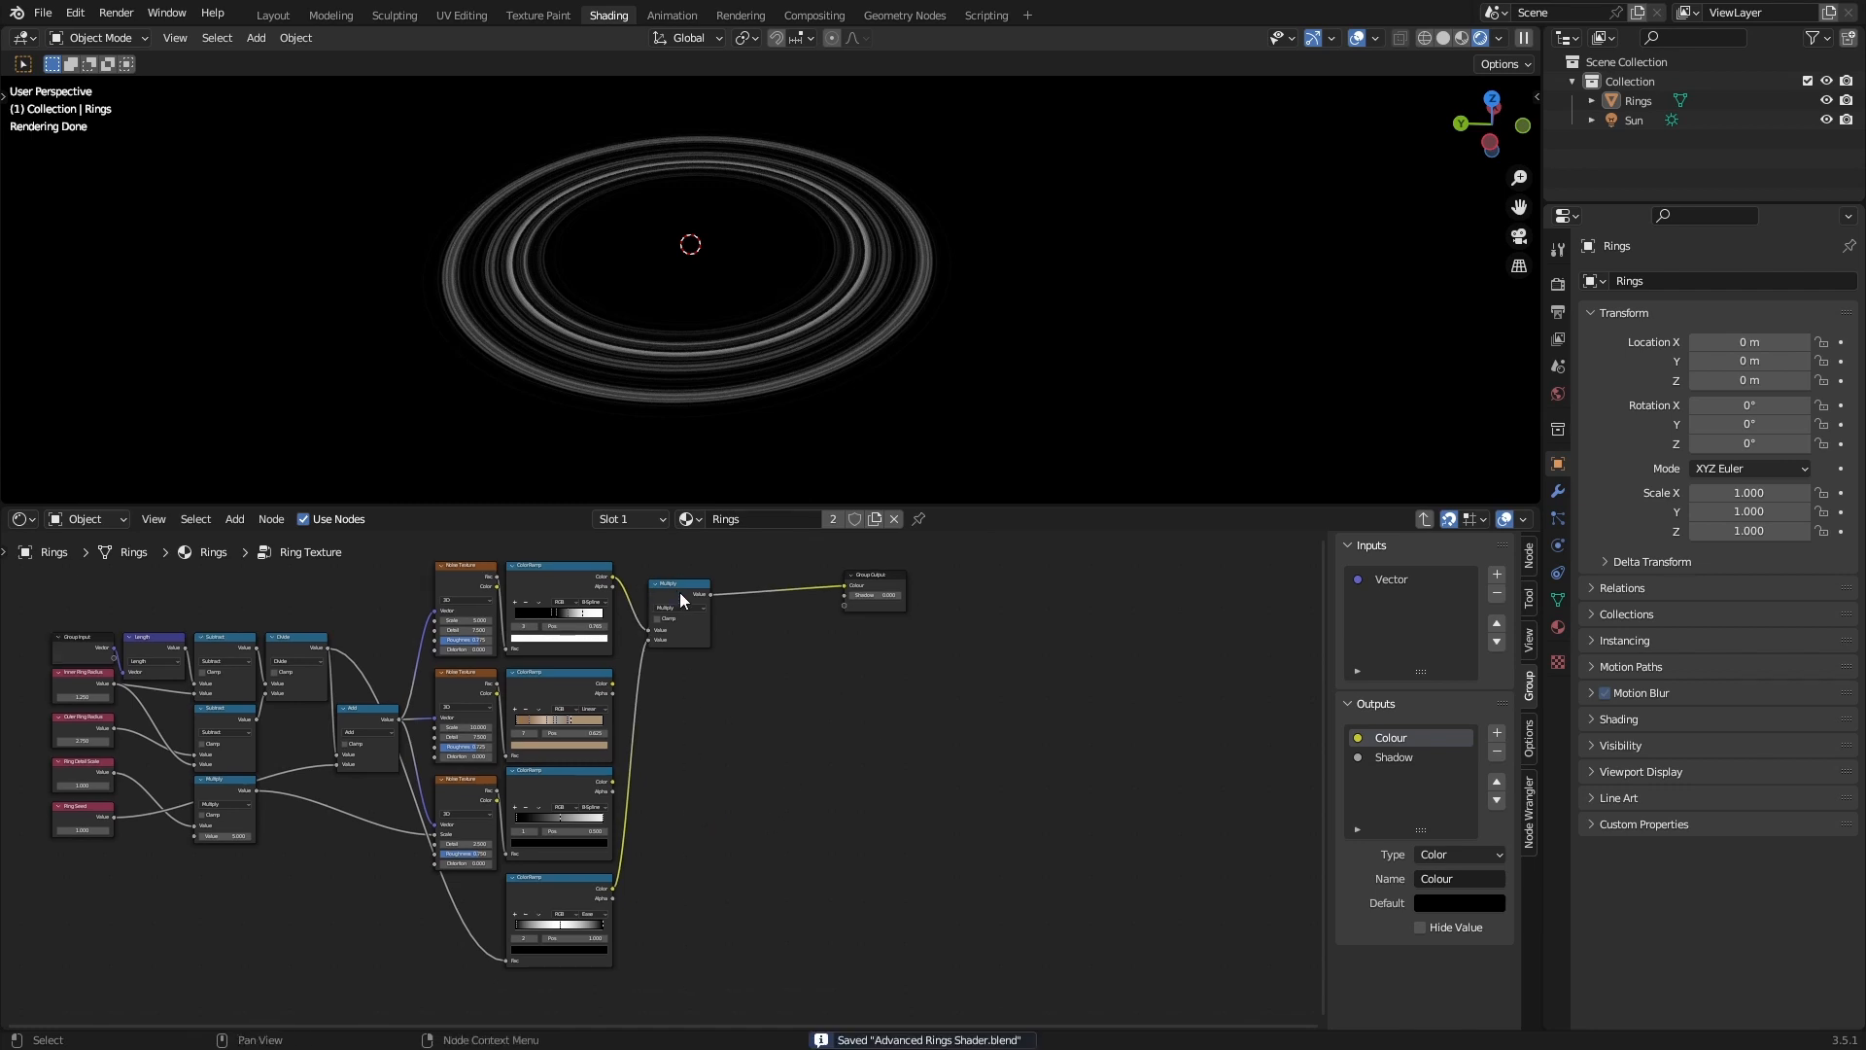
# Duplicate the Multiply node, feed it from the lower B-Spline and Ease ColorRamps, and link it to the group's Colour output.
pyautogui.click(683, 603)
pyautogui.hotkey('shift', 'd')
pyautogui.click(699, 837)
pyautogui.moveTo(728, 825); pyautogui.dragTo(844, 585)
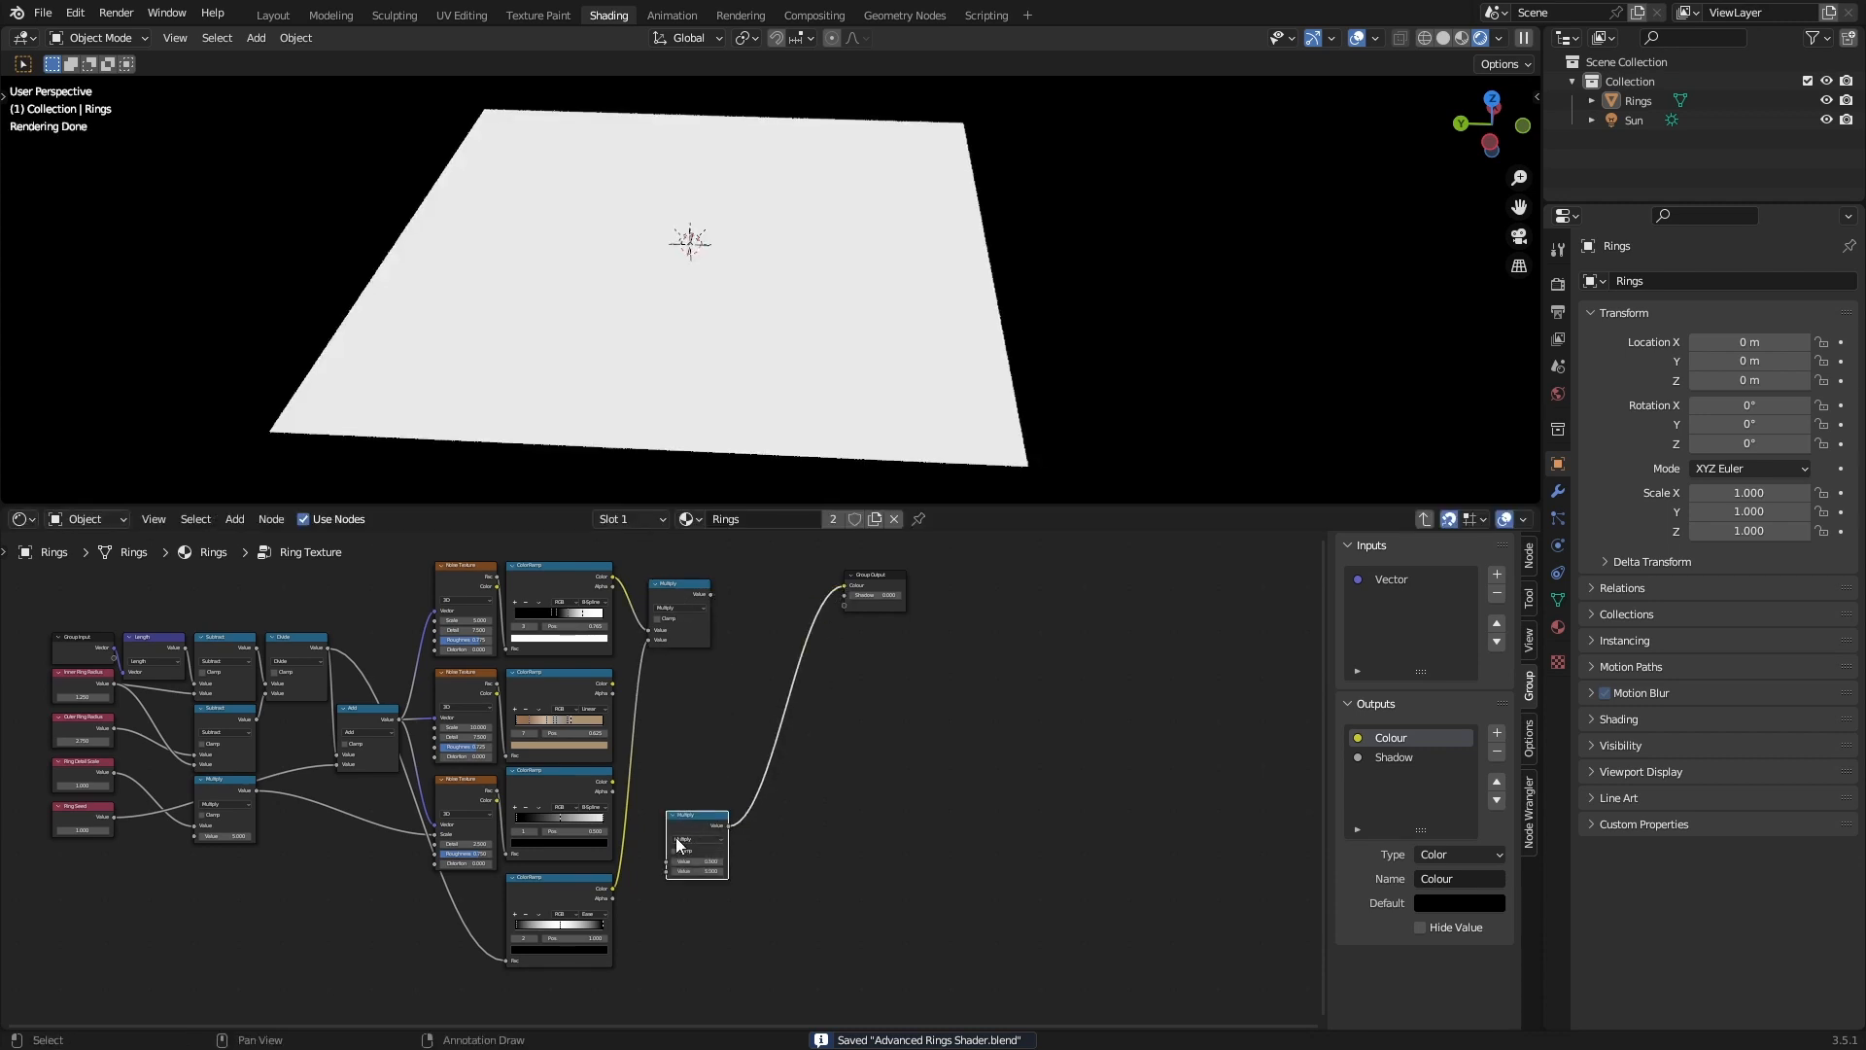
pyautogui.moveTo(613, 782); pyautogui.dragTo(668, 871)
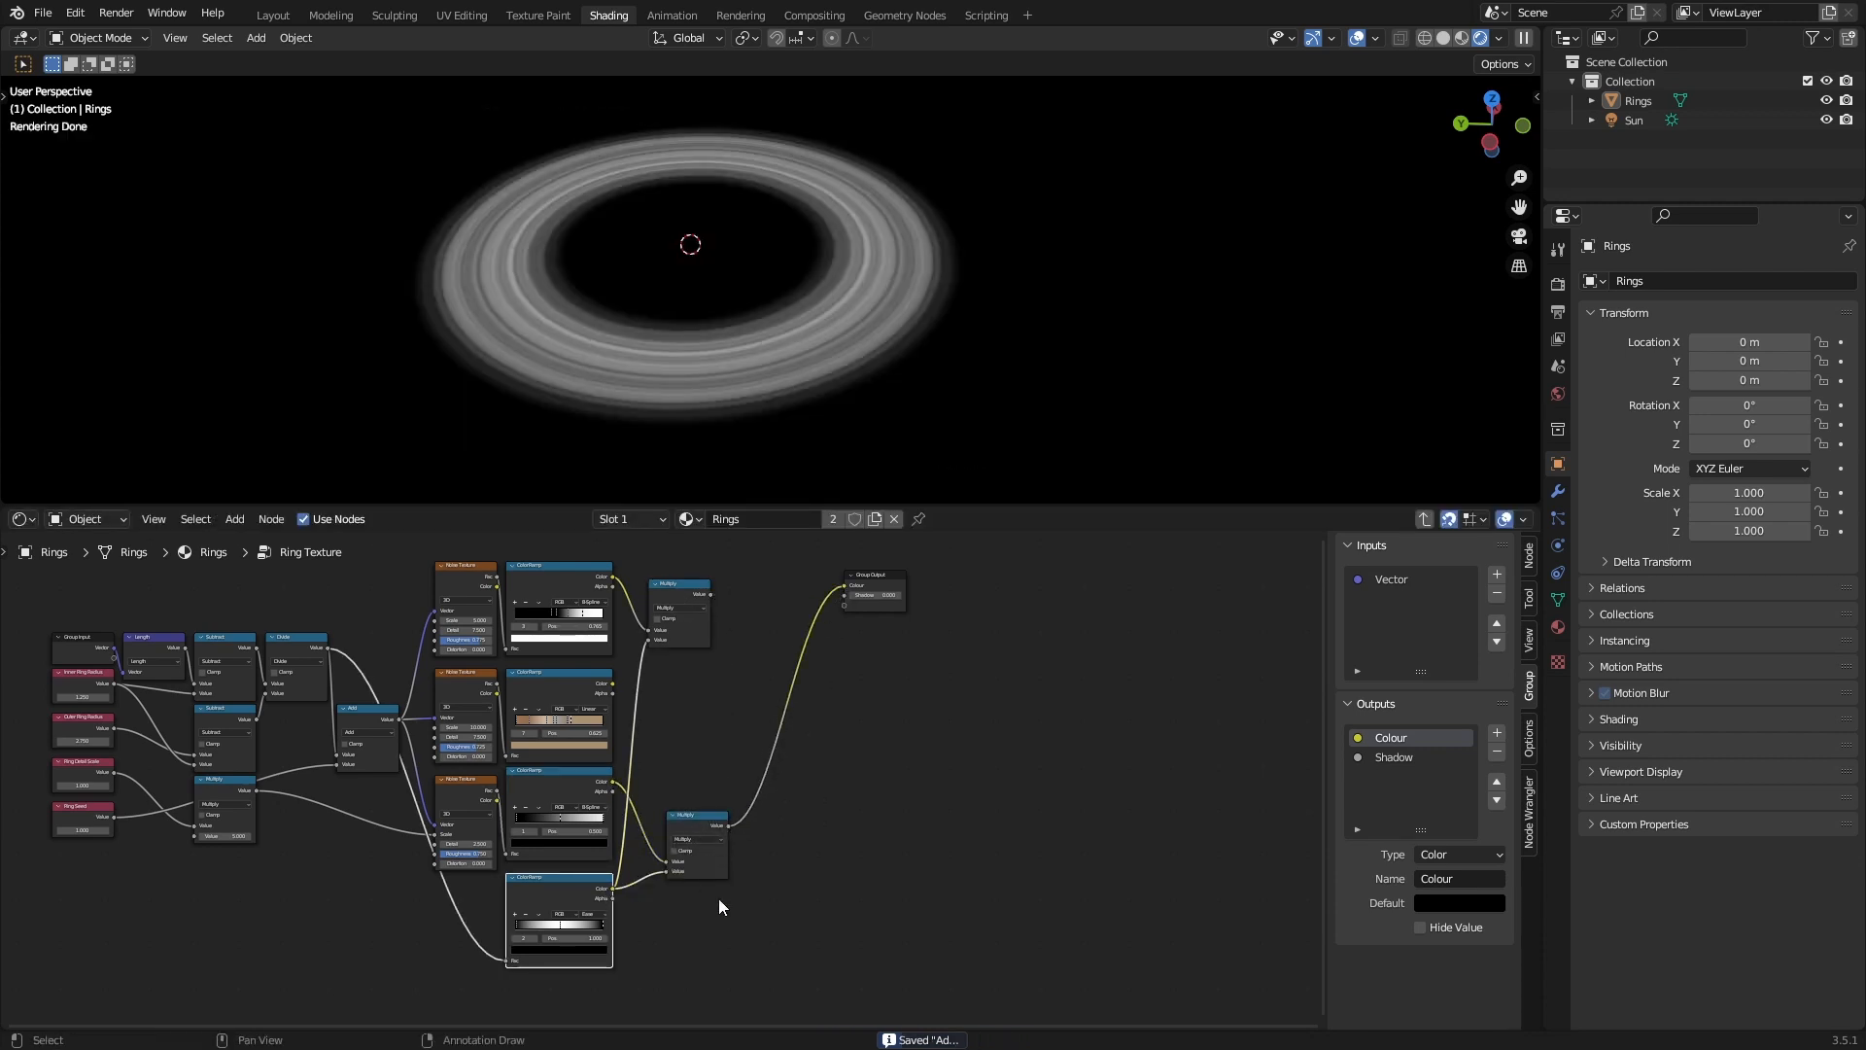
pyautogui.moveTo(661, 875); pyautogui.dragTo(657, 855, button='middle')
pyautogui.scroll(2, 657, 856)
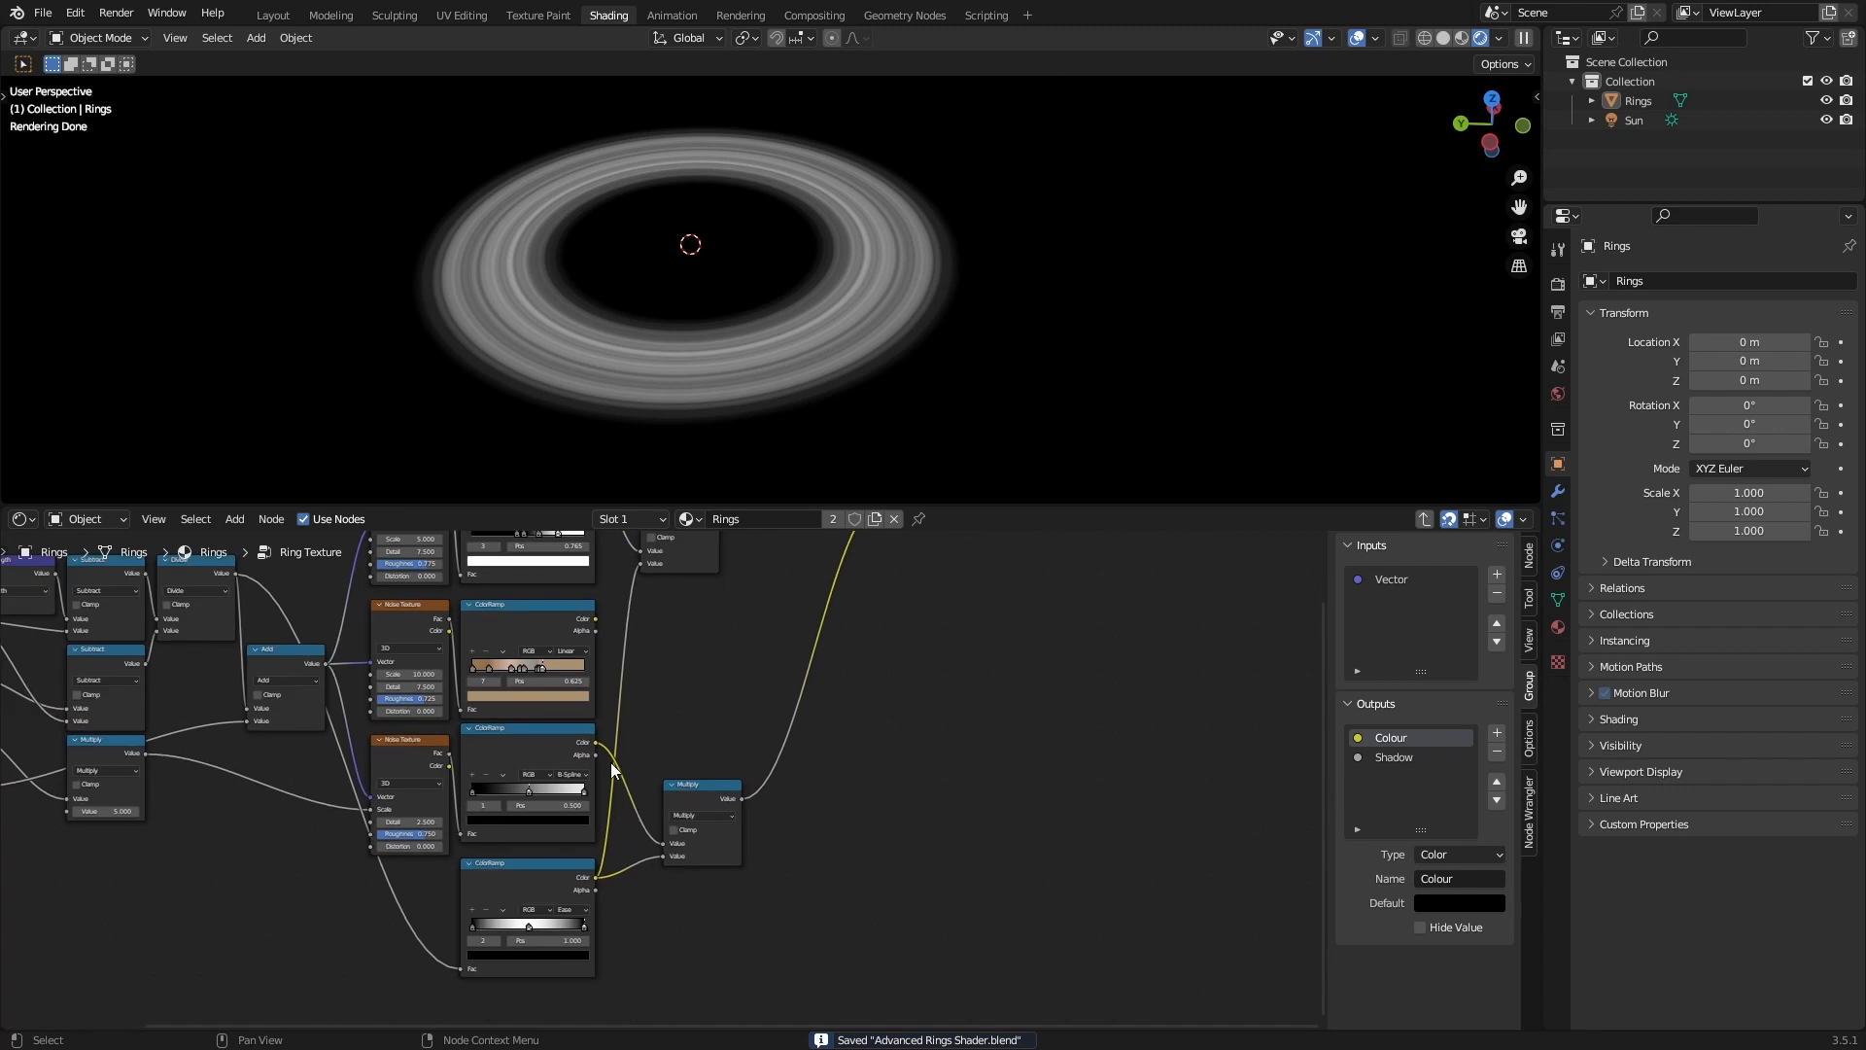
# Compare the two Multiply results by linking the upper node and then the lower node to the group's Colour output.
pyautogui.scroll(-1, 661, 692)
pyautogui.moveTo(720, 610); pyautogui.dragTo(866, 600)
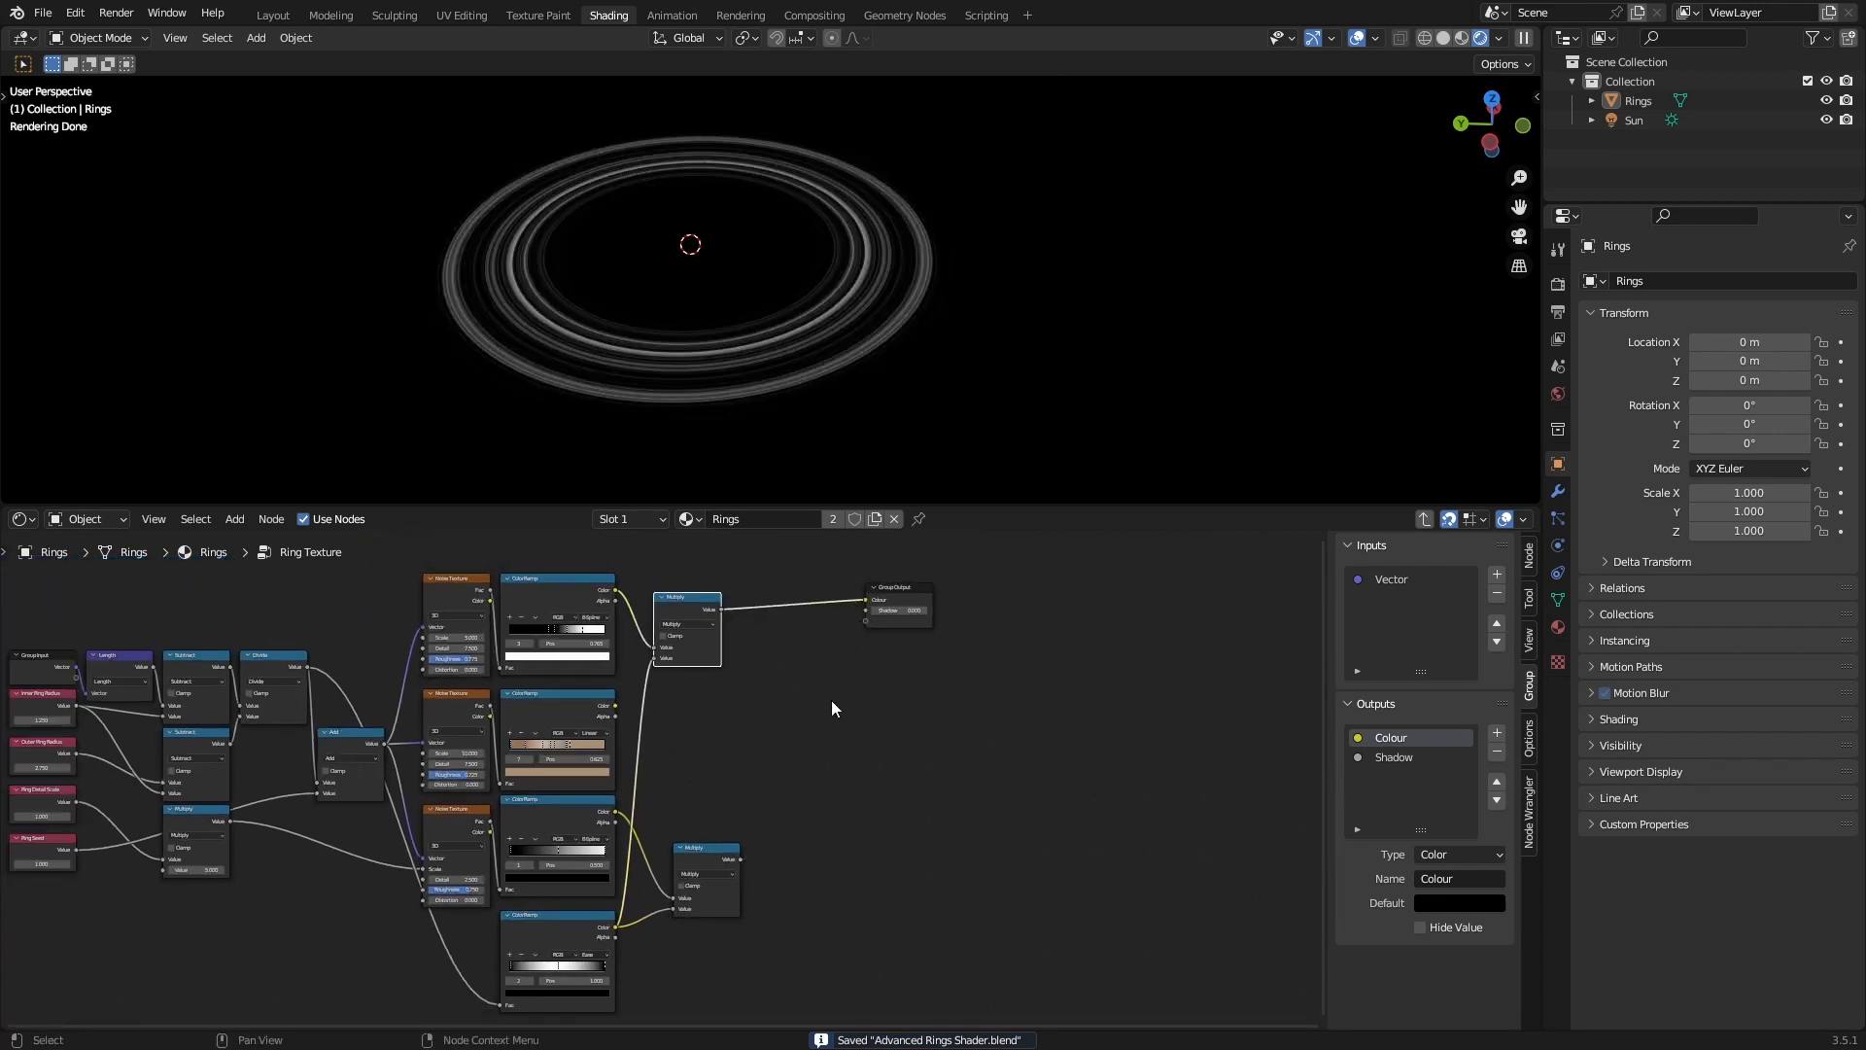
pyautogui.moveTo(740, 859); pyautogui.dragTo(866, 599)
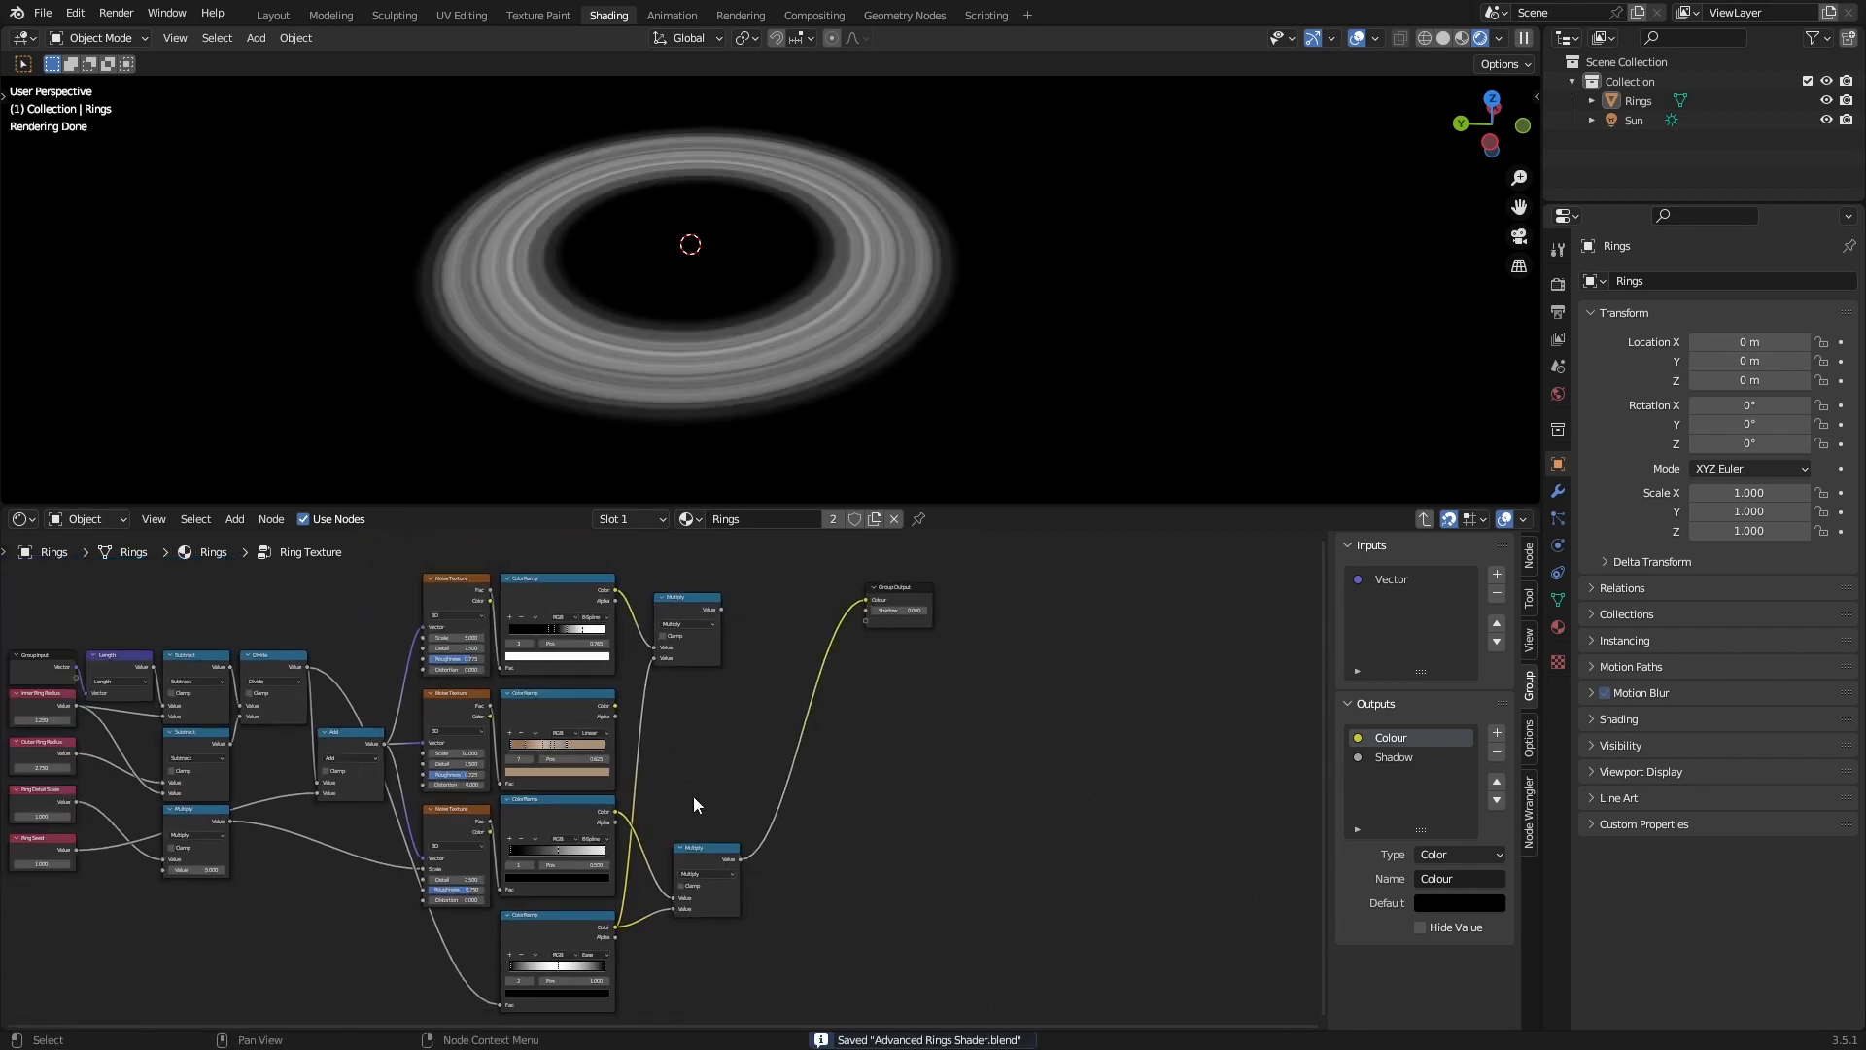
# Connect the tan ColorRamp's Color output to the group's Colour output.
pyautogui.scroll(1, 692, 796)
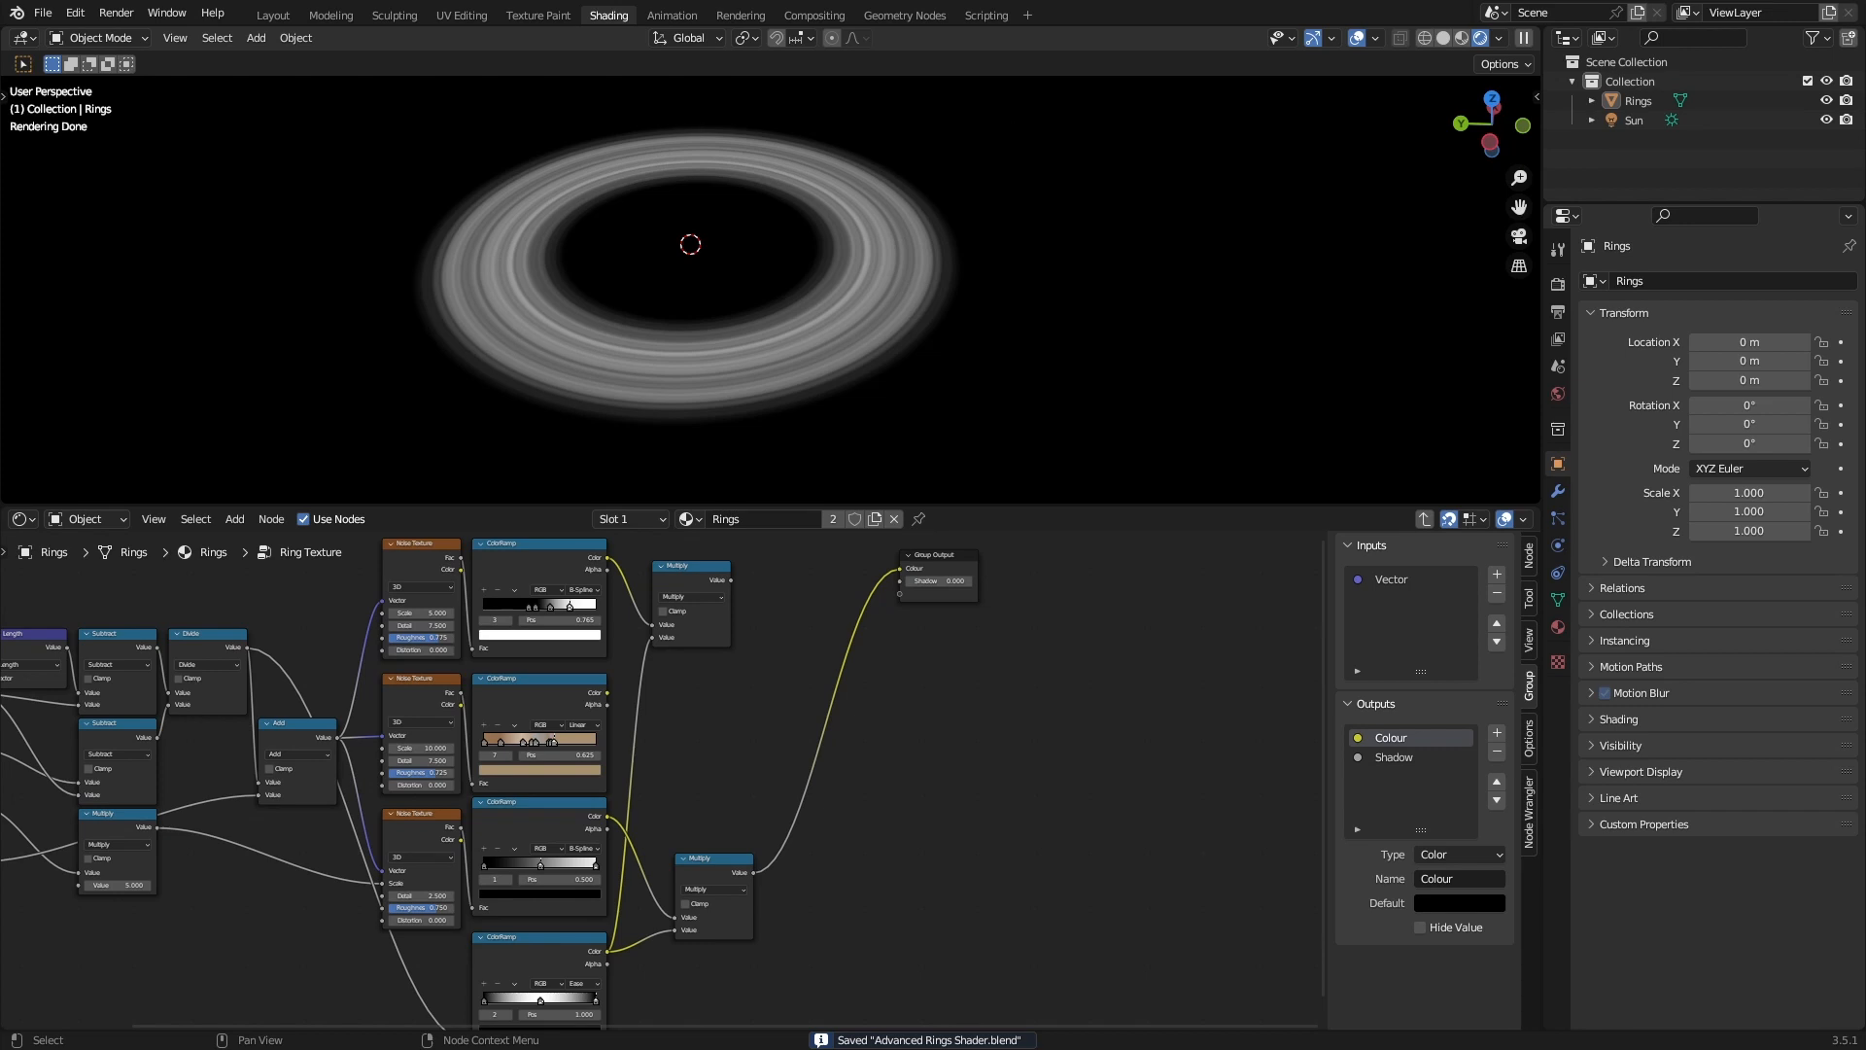
pyautogui.scroll(-1, 671, 782)
pyautogui.moveTo(611, 698); pyautogui.dragTo(882, 584)
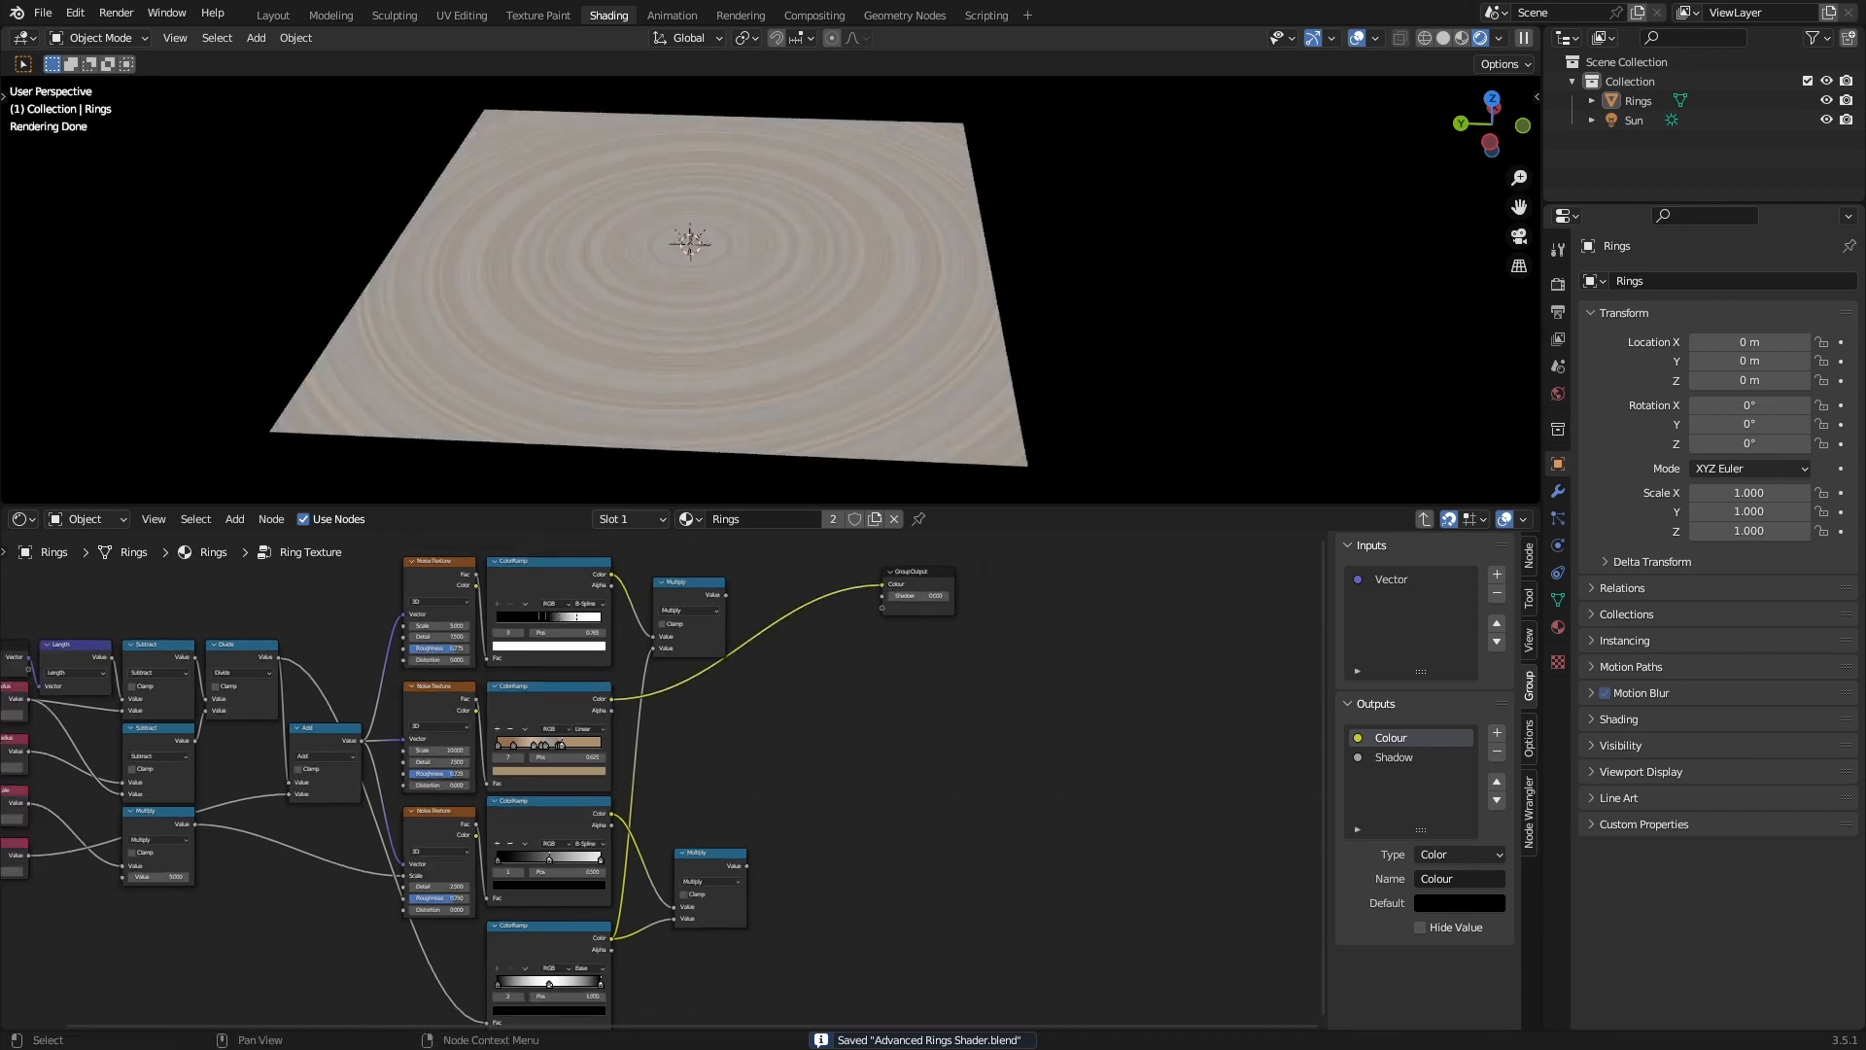
# Duplicate the Ring Seed value node below the original, label the copy "Ring Density", and save the file.
pyautogui.moveTo(755, 873); pyautogui.dragTo(824, 722, button='middle')
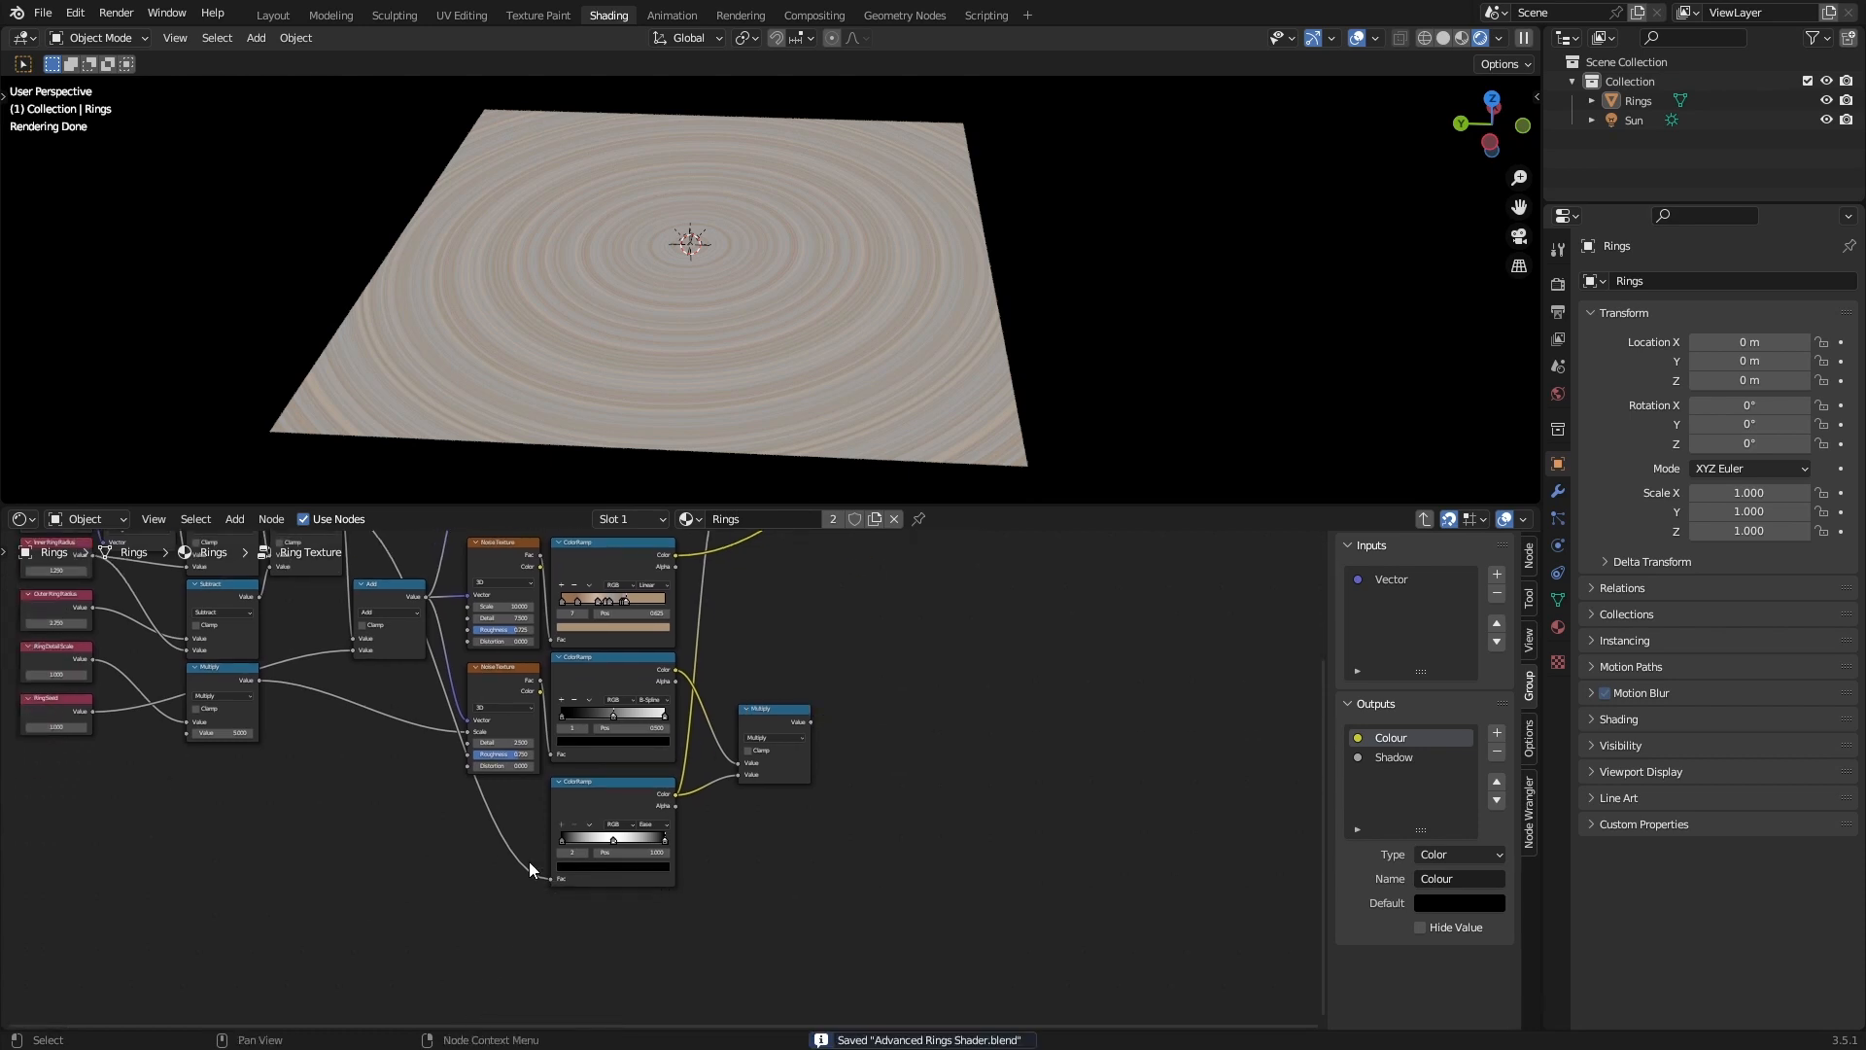
pyautogui.scroll(2, 783, 704)
pyautogui.click(670, 607)
pyautogui.hotkey('shift', 'd')
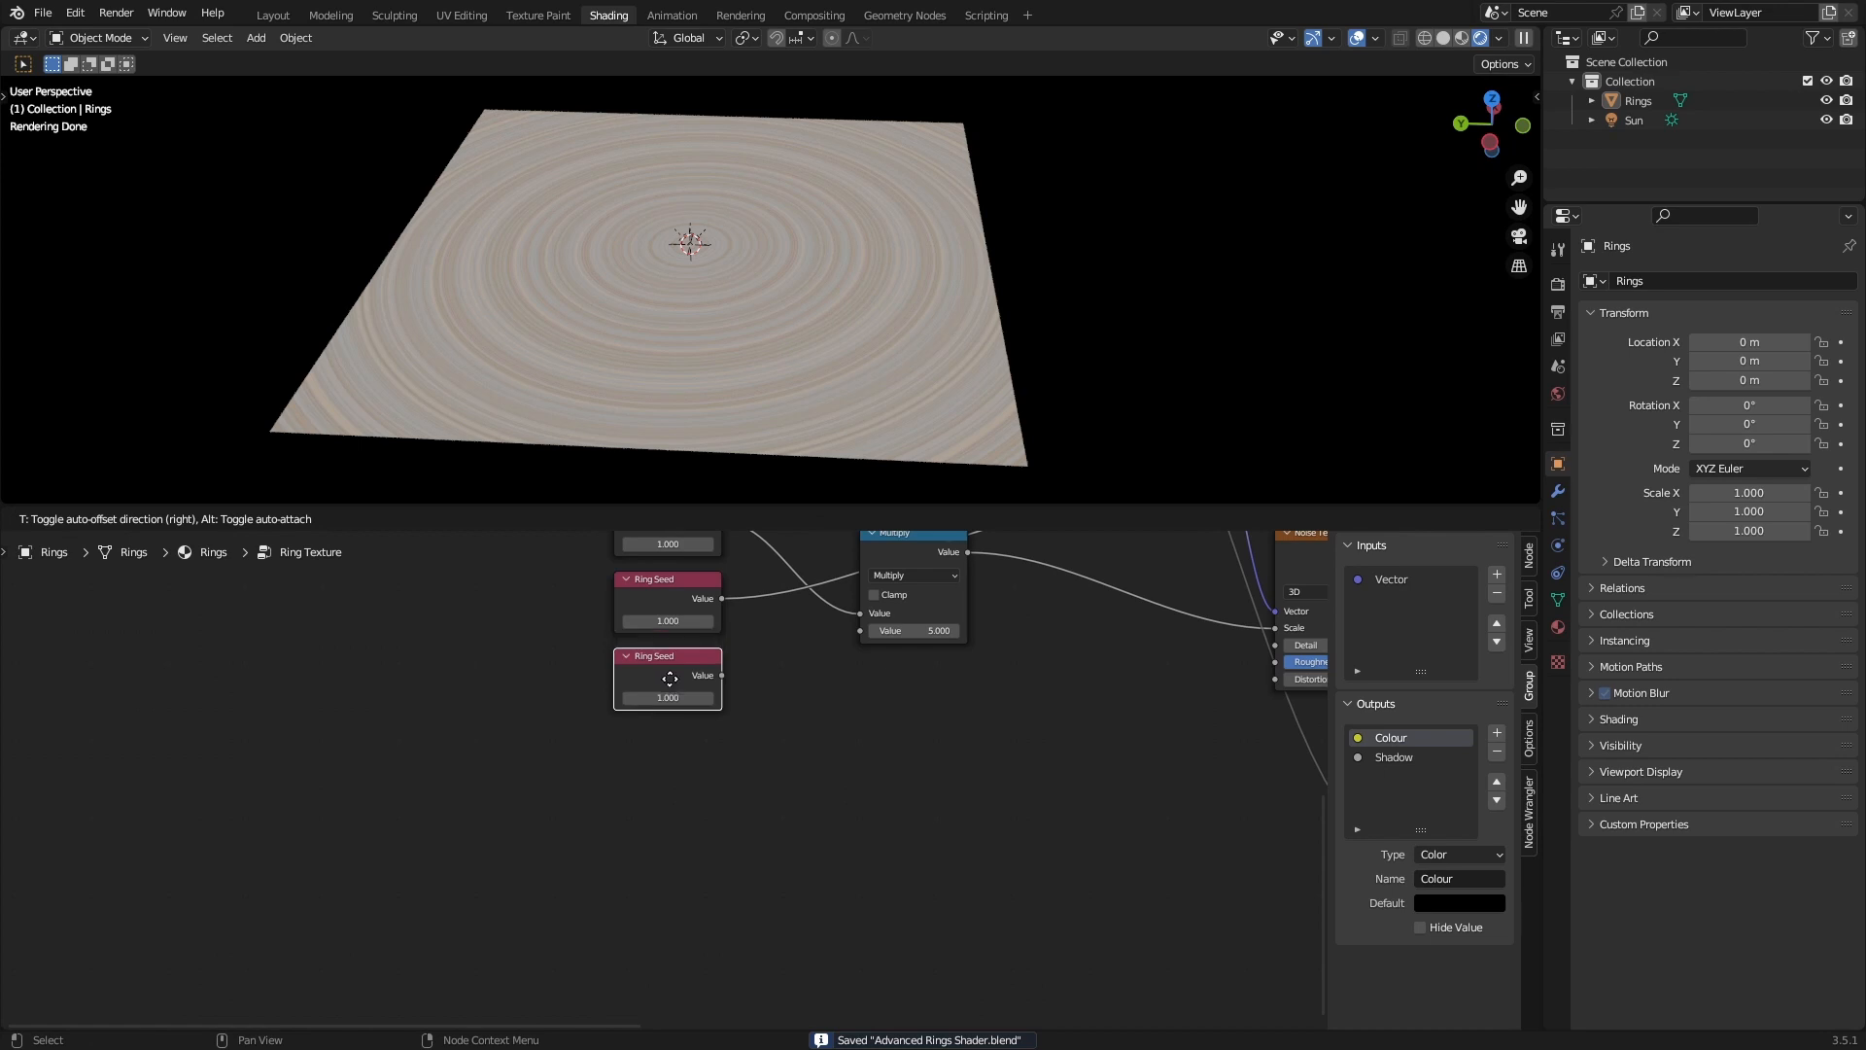
pyautogui.click(672, 683)
pyautogui.press('F2')
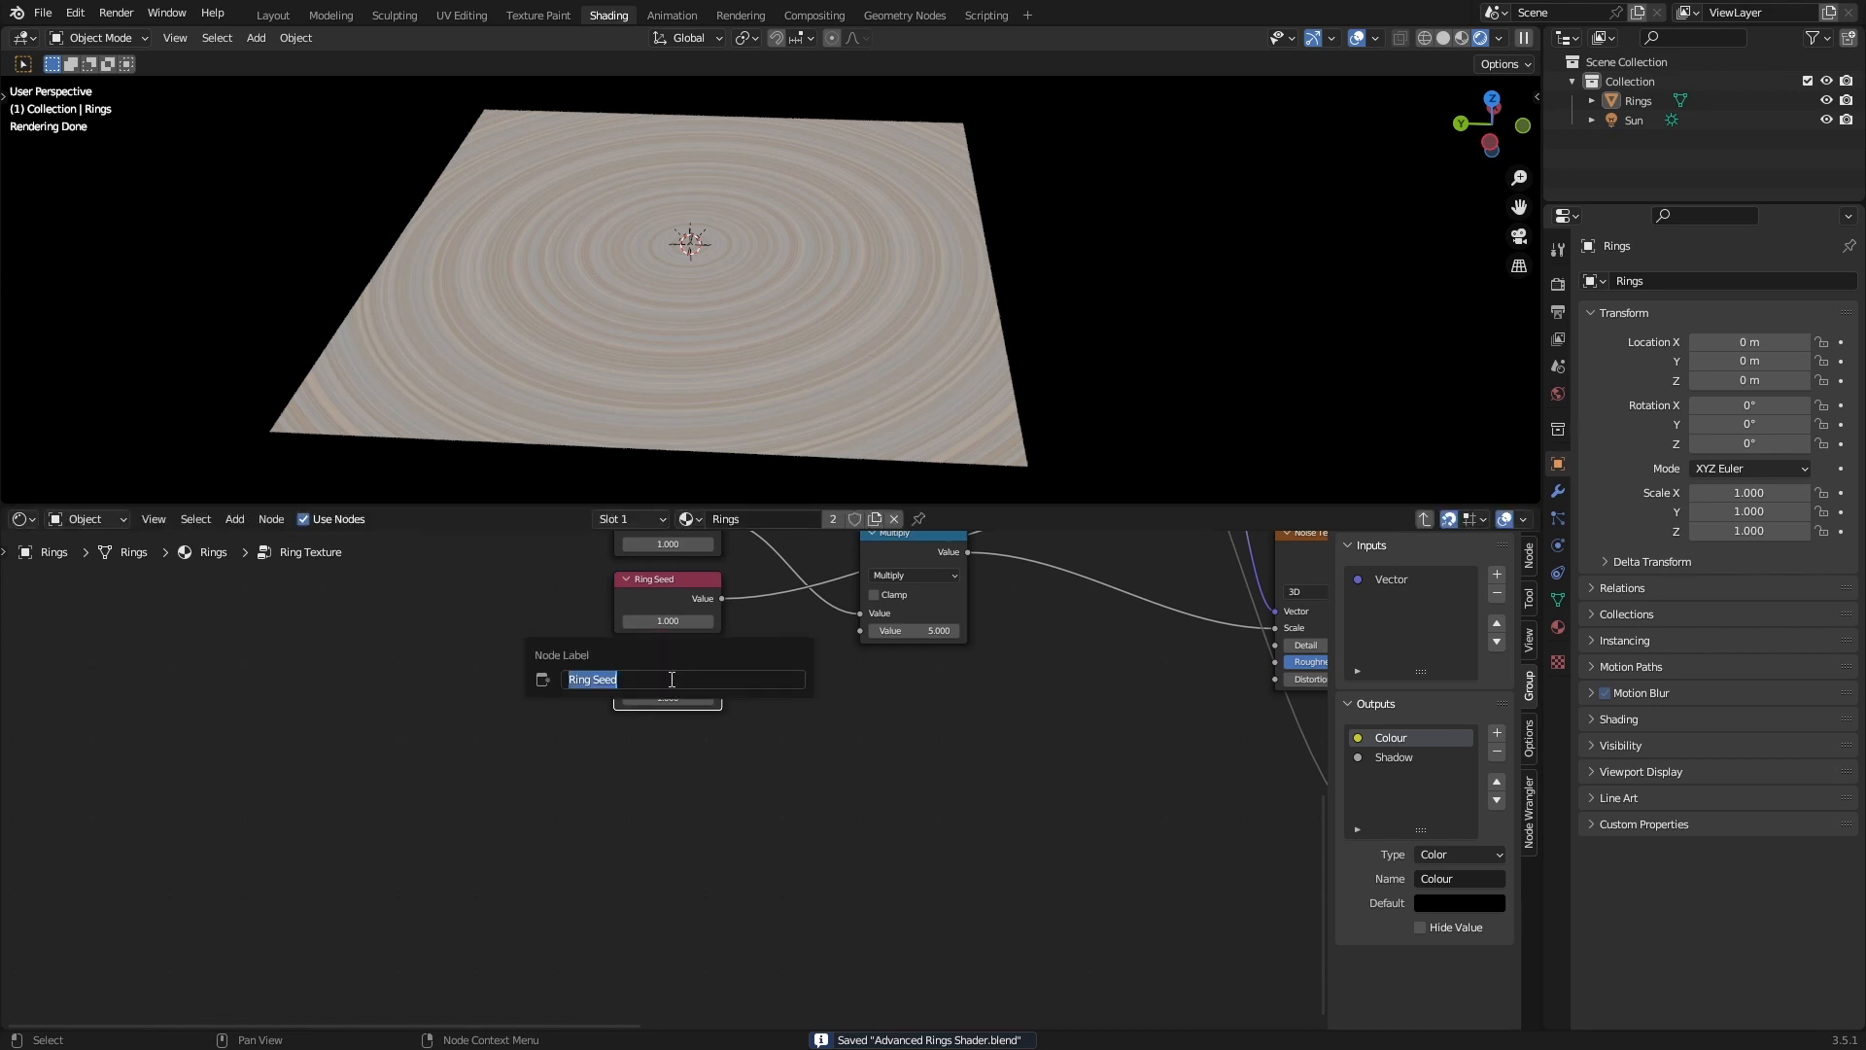
pyautogui.write('Ring Densi')
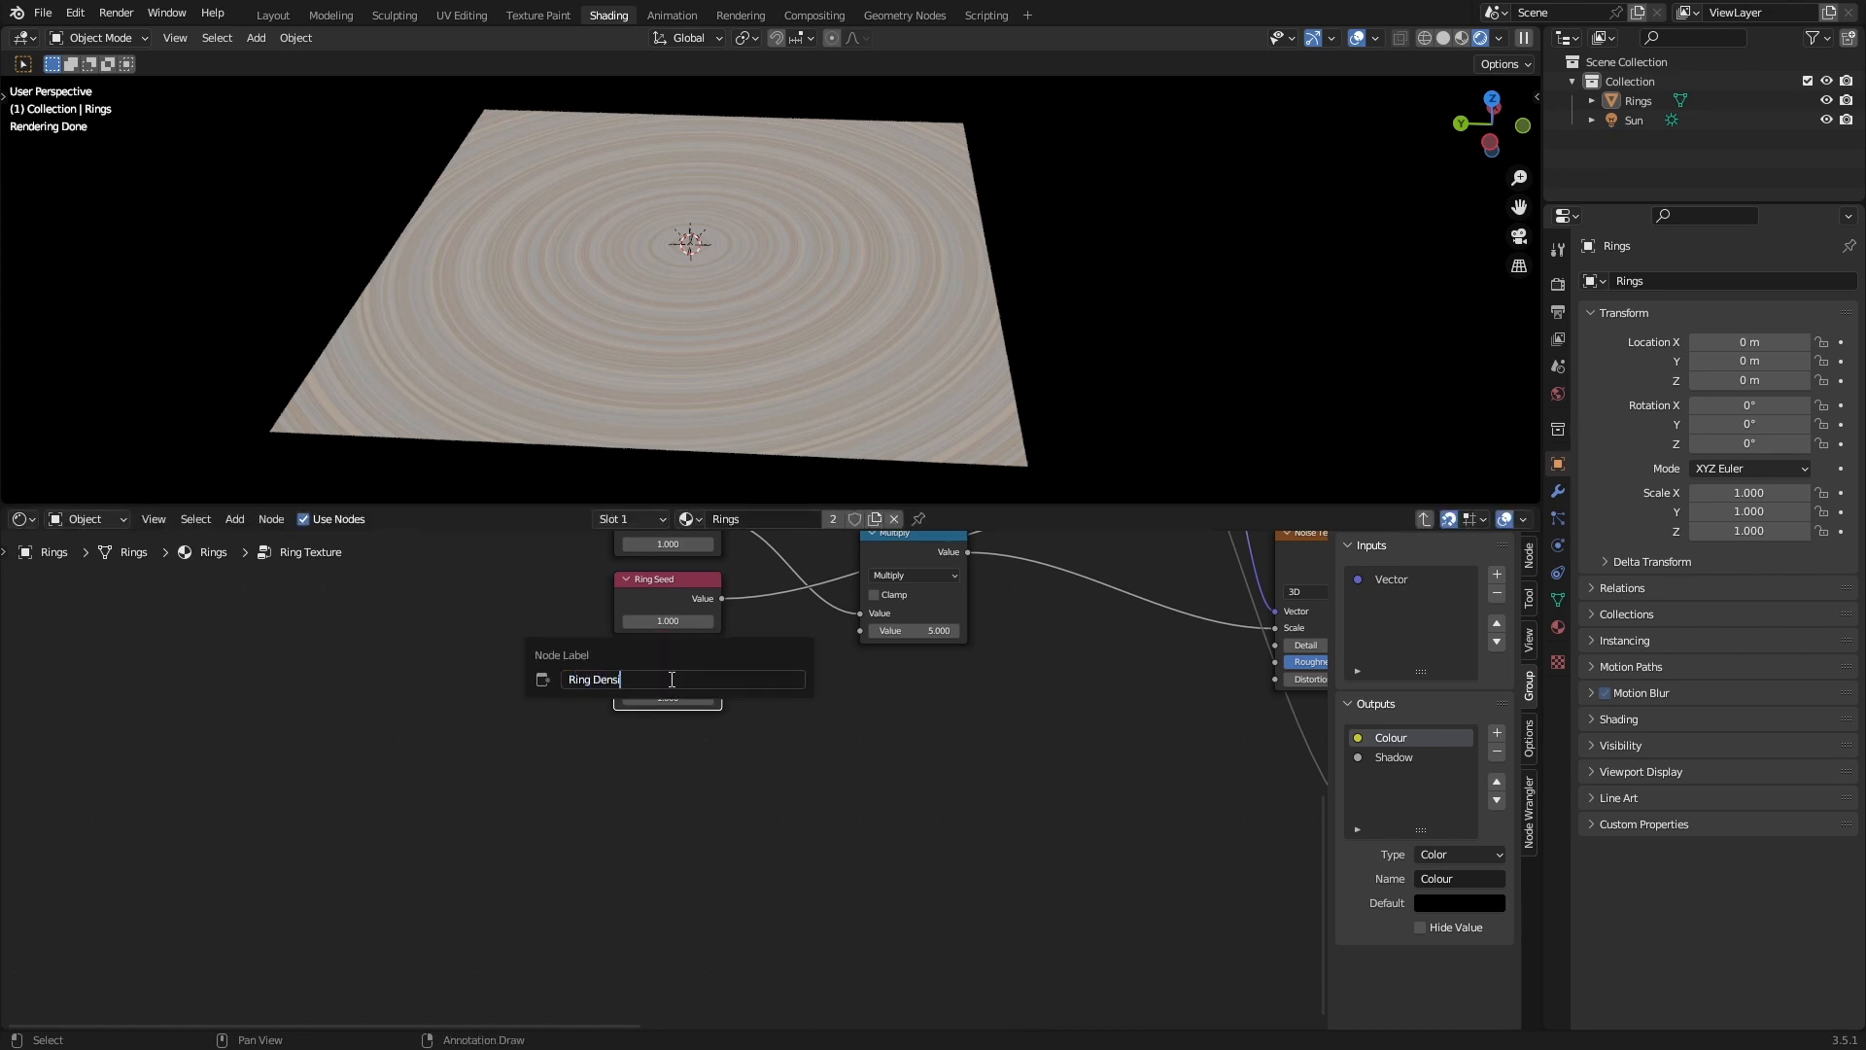
pyautogui.write('ty')
pyautogui.press('Return')
pyautogui.scroll(1, 679, 678)
pyautogui.hotkey('ctrl', 's')
# Duplicate the lower Multiply node and place the copy beneath it, beside the Ease ColorRamp.
pyautogui.scroll(-1, 891, 703)
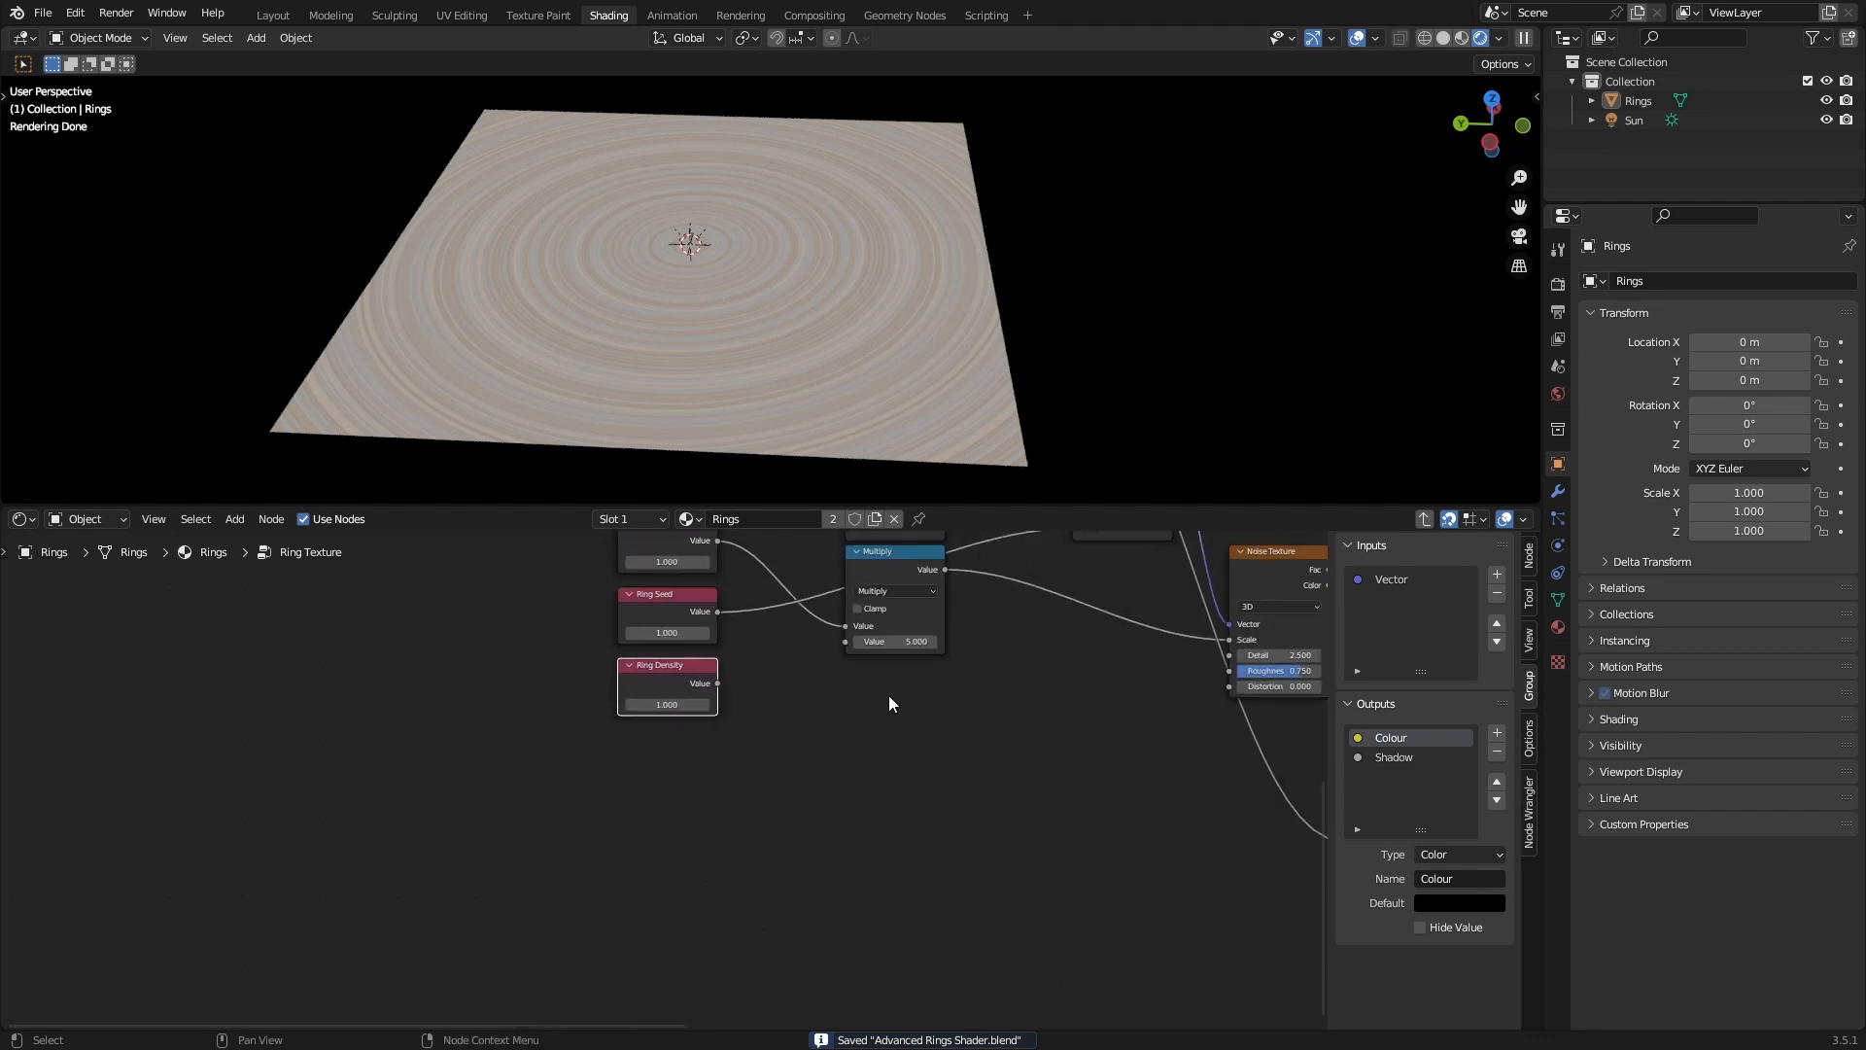
pyautogui.scroll(-2, 890, 704)
pyautogui.moveTo(1157, 751); pyautogui.dragTo(883, 751, button='middle')
pyautogui.scroll(-2, 883, 750)
pyautogui.moveTo(1098, 751); pyautogui.dragTo(796, 751, button='middle')
pyautogui.scroll(1, 797, 750)
pyautogui.click(928, 625)
pyautogui.hotkey('shift', 'd')
pyautogui.click(955, 811)
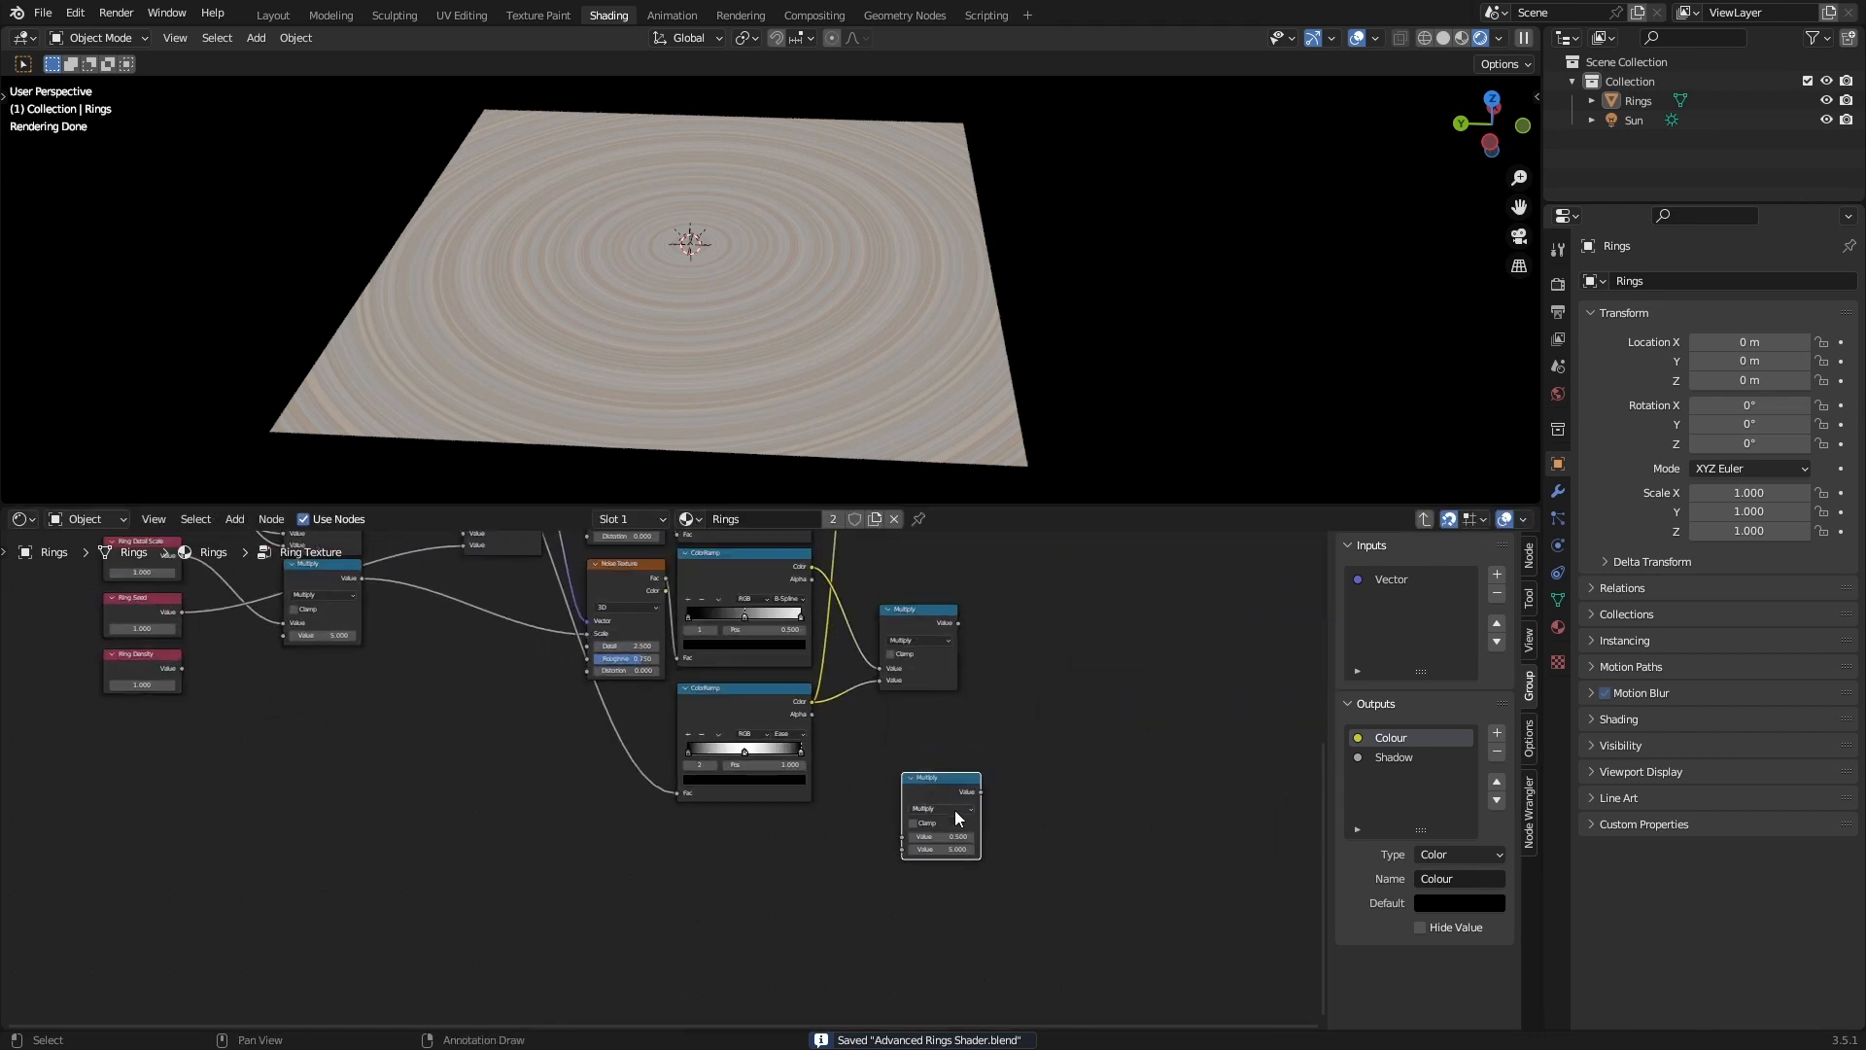
pyautogui.click(956, 810)
pyautogui.press('Escape')
# Set the new Multiply node's second value to 10 and connect Ring Density to its first value.
pyautogui.doubleClick(943, 850)
pyautogui.write('10')
pyautogui.press('Return')
pyautogui.moveTo(903, 836)
pyautogui.mouseDown()
pyautogui.moveTo(486, 757)
pyautogui.moveTo(201, 675)
pyautogui.moveTo(916, 842)
pyautogui.mouseUp()
pyautogui.press('Escape')
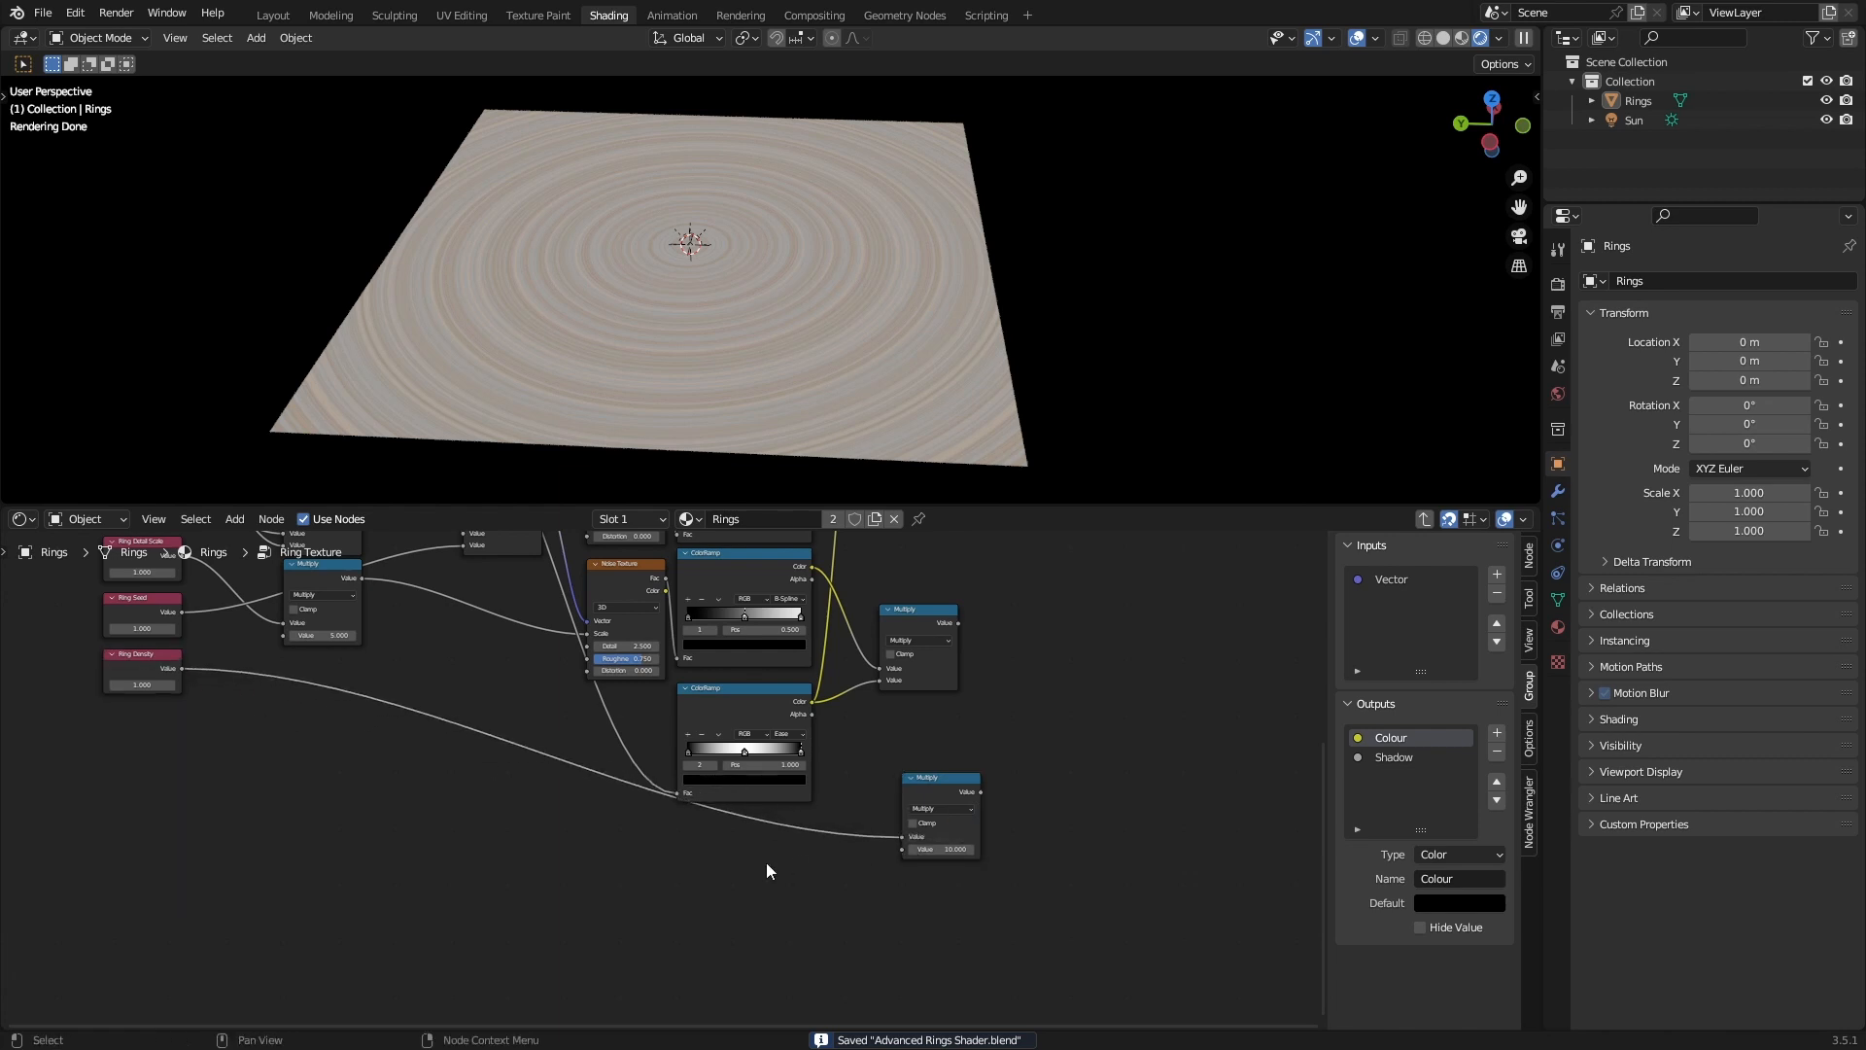
# Spread out the Group Output and the three Multiply nodes after the ColorRamps to make room for more nodes.
pyautogui.moveTo(556, 755); pyautogui.dragTo(748, 776, button='middle')
pyautogui.scroll(3, 521, 776)
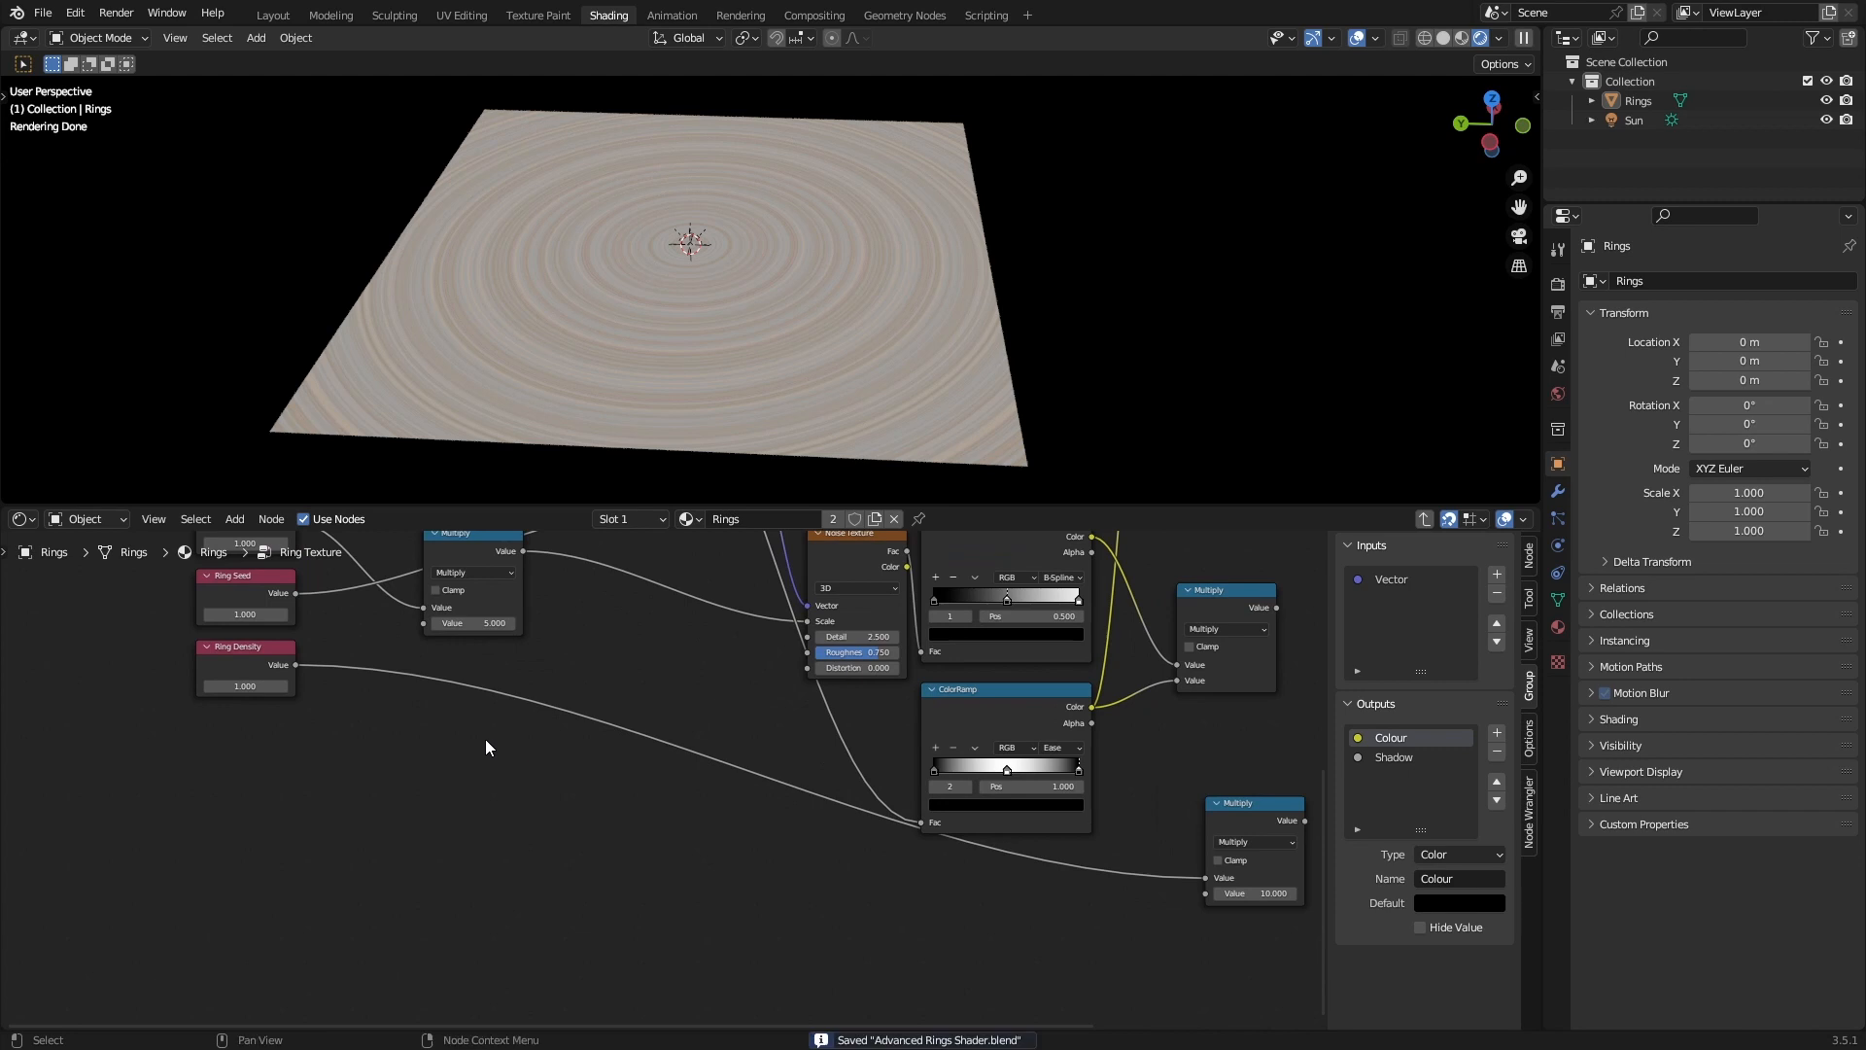
pyautogui.scroll(-6, 486, 739)
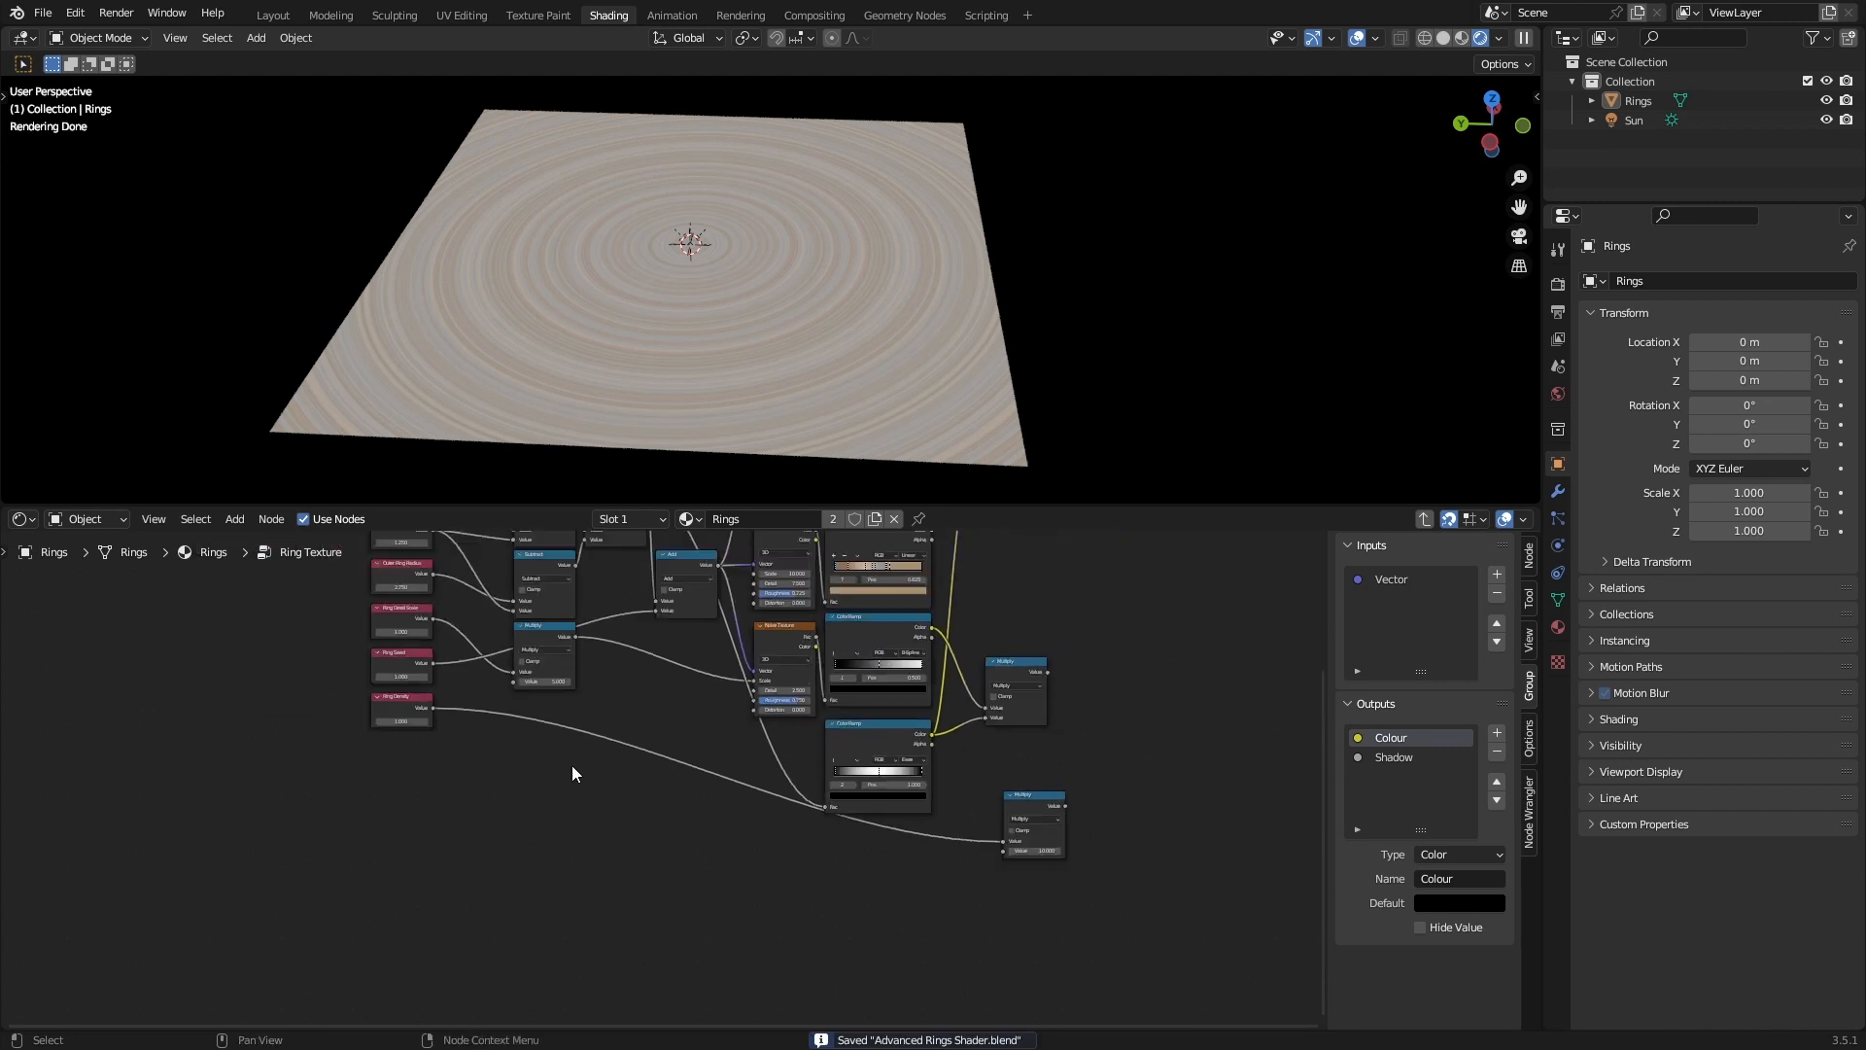
pyautogui.moveTo(941, 750); pyautogui.dragTo(620, 733, button='middle')
pyautogui.scroll(2, 620, 733)
pyautogui.scroll(-2, 645, 750)
pyautogui.scroll(-7, 647, 754)
pyautogui.scroll(4, 708, 614)
pyautogui.moveTo(706, 613); pyautogui.dragTo(590, 633, button='middle')
pyautogui.moveTo(687, 589); pyautogui.dragTo(995, 614)
pyautogui.moveTo(528, 579); pyautogui.dragTo(655, 657)
pyautogui.moveTo(551, 768); pyautogui.dragTo(635, 773)
pyautogui.scroll(1, 712, 784)
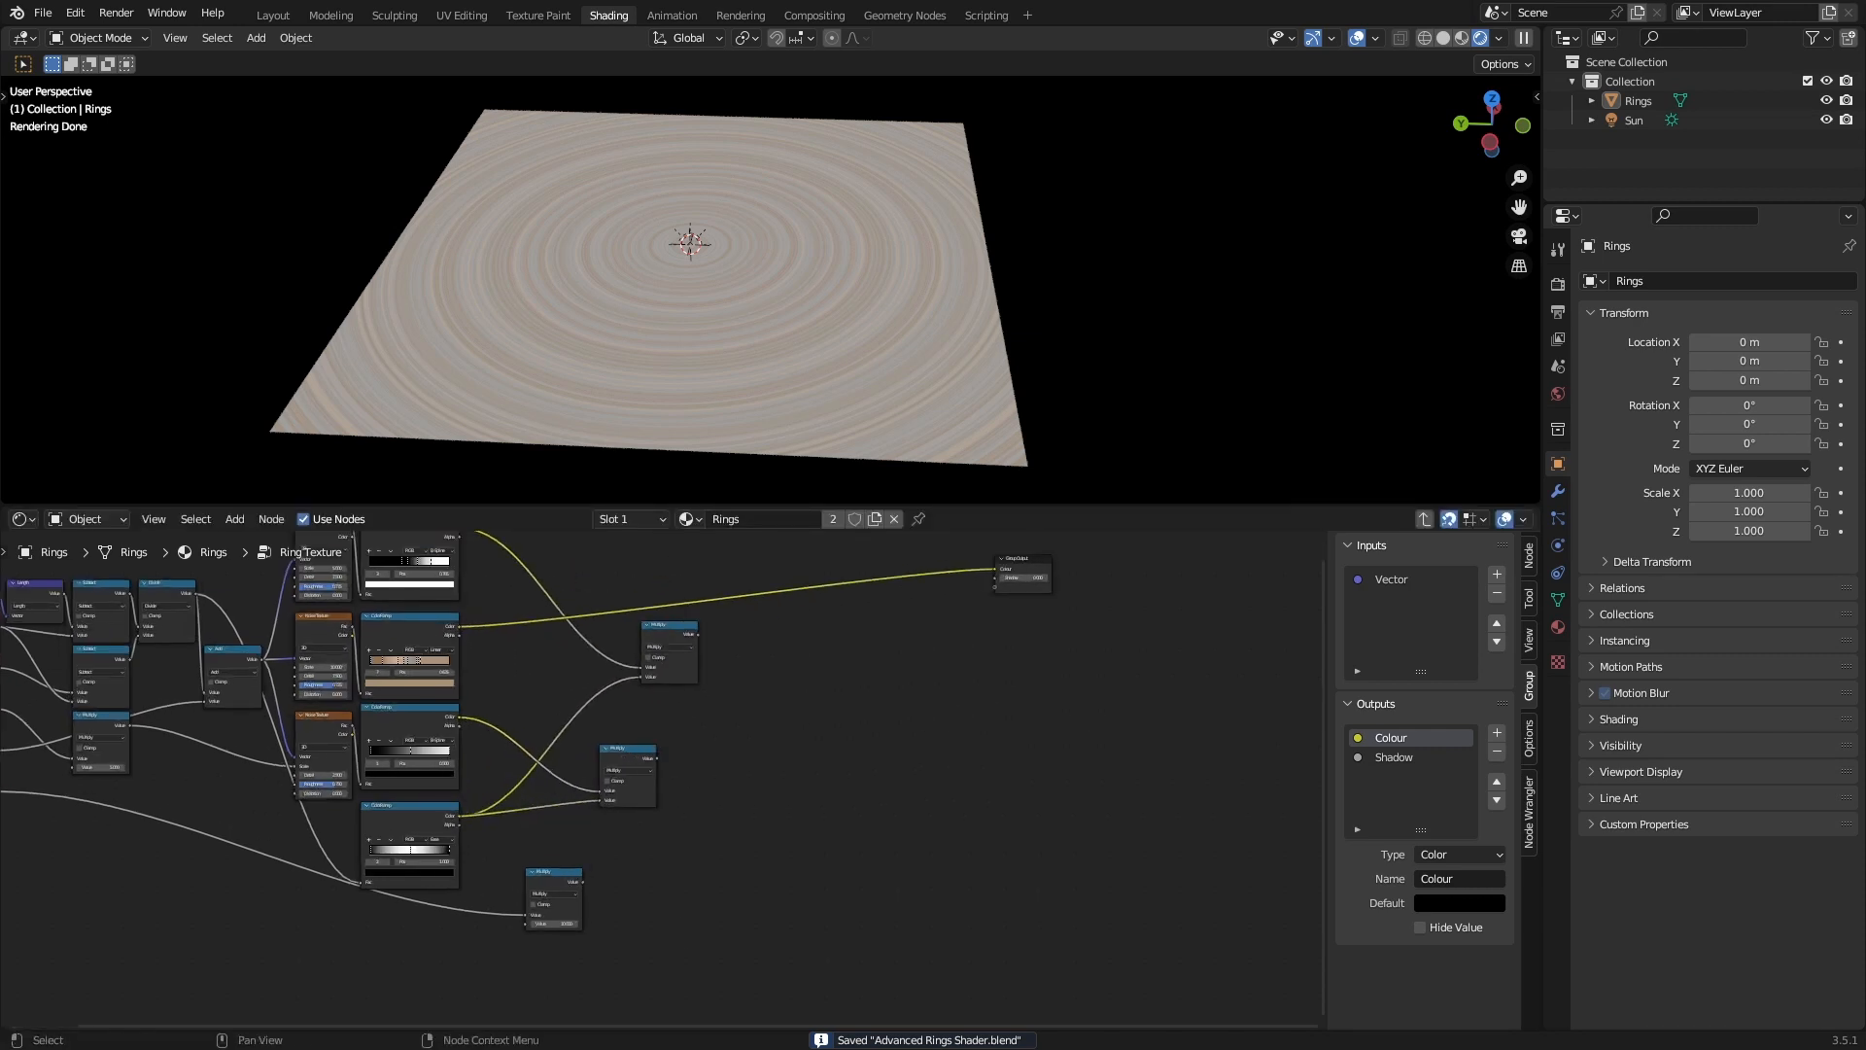
pyautogui.moveTo(556, 880); pyautogui.dragTo(620, 821)
# Duplicate a Multiply node, feed it with the lower ramps' Multiply and the Ring Density Multiply, and save the file.
pyautogui.click(628, 775)
pyautogui.hotkey('shift', 'd')
pyautogui.click(715, 785)
pyautogui.scroll(5, 659, 781)
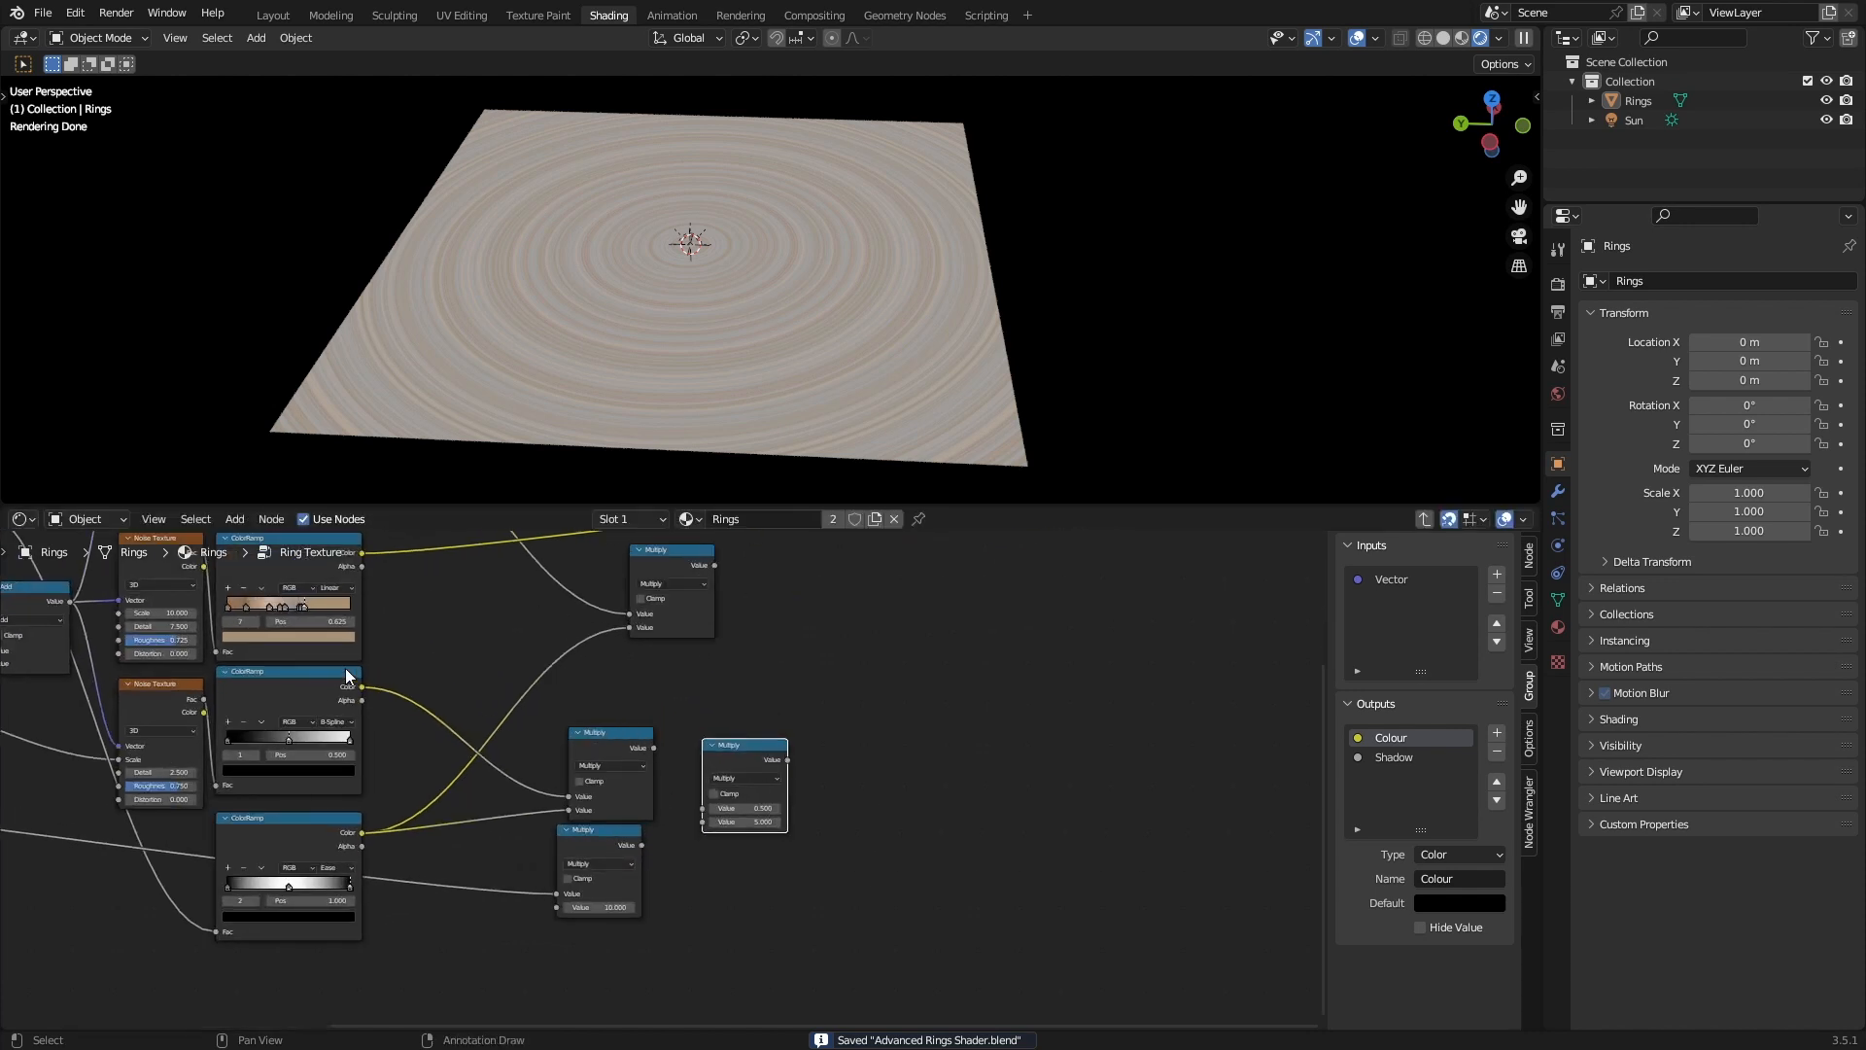
pyautogui.click(318, 694)
pyautogui.click(609, 736)
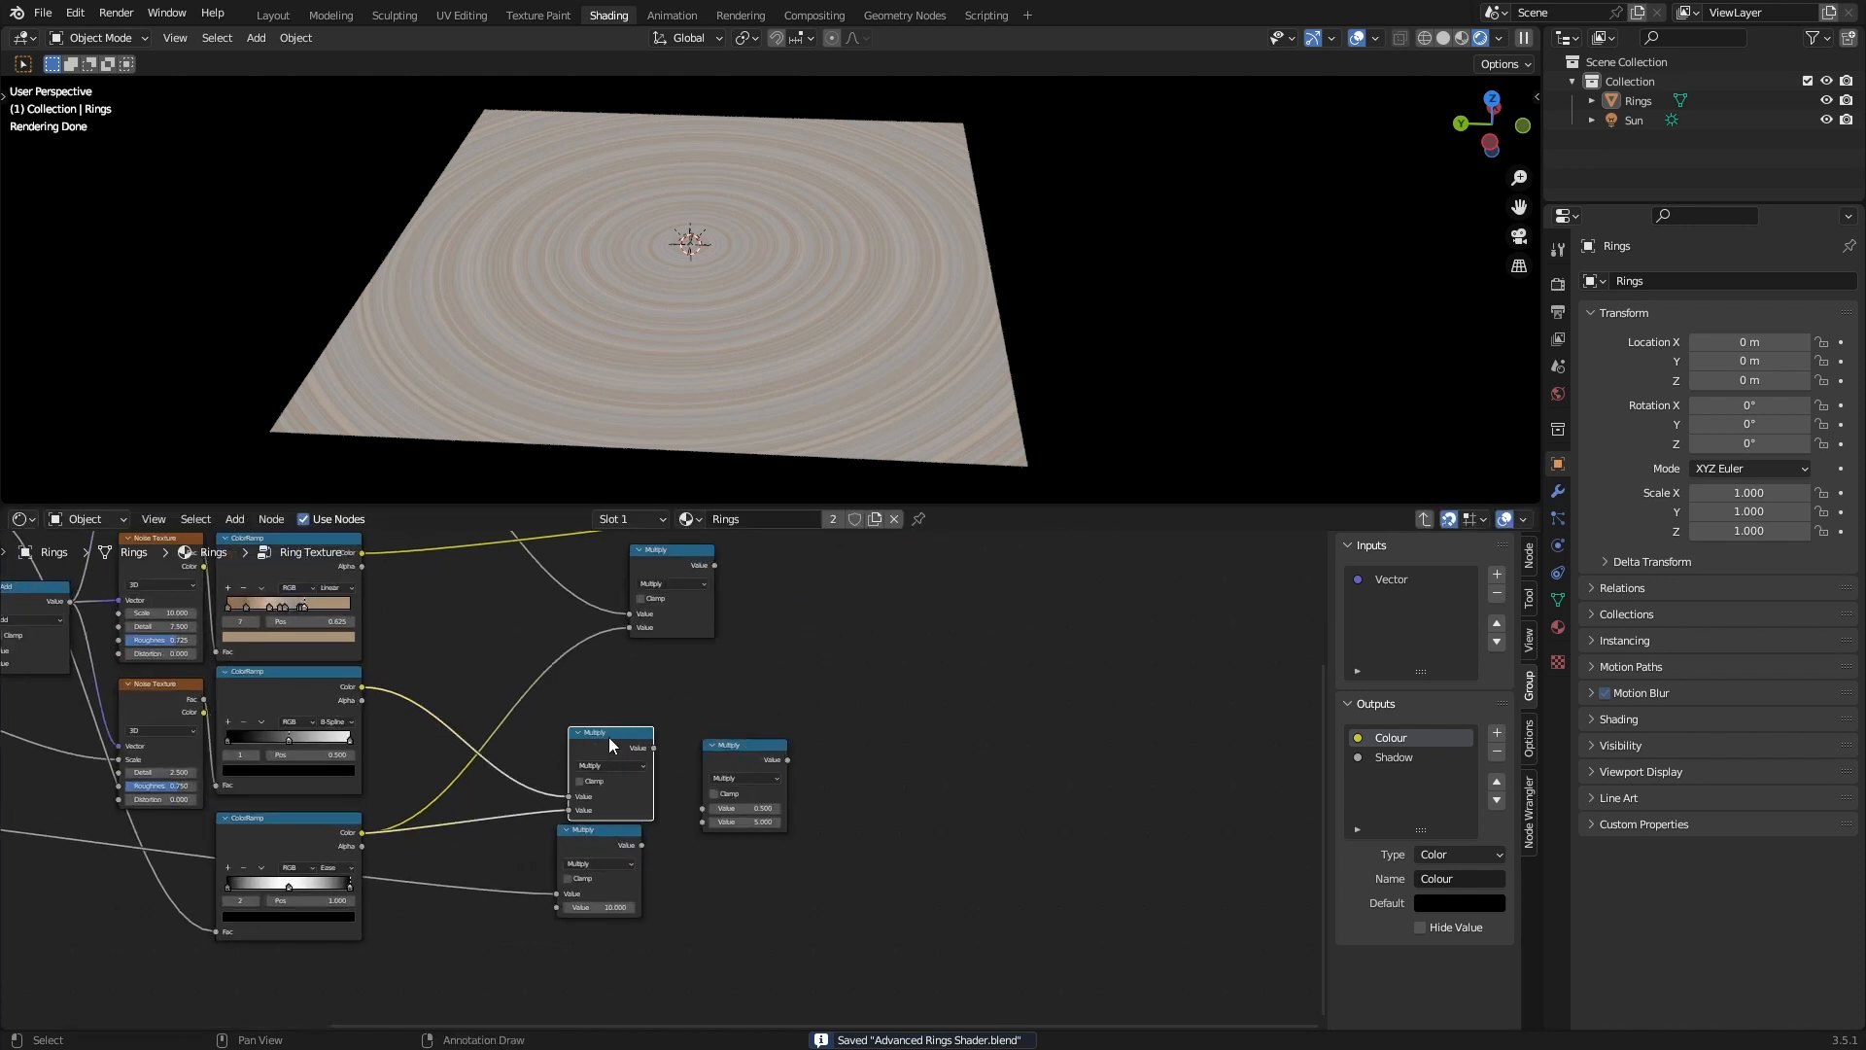
pyautogui.moveTo(651, 747); pyautogui.dragTo(724, 815)
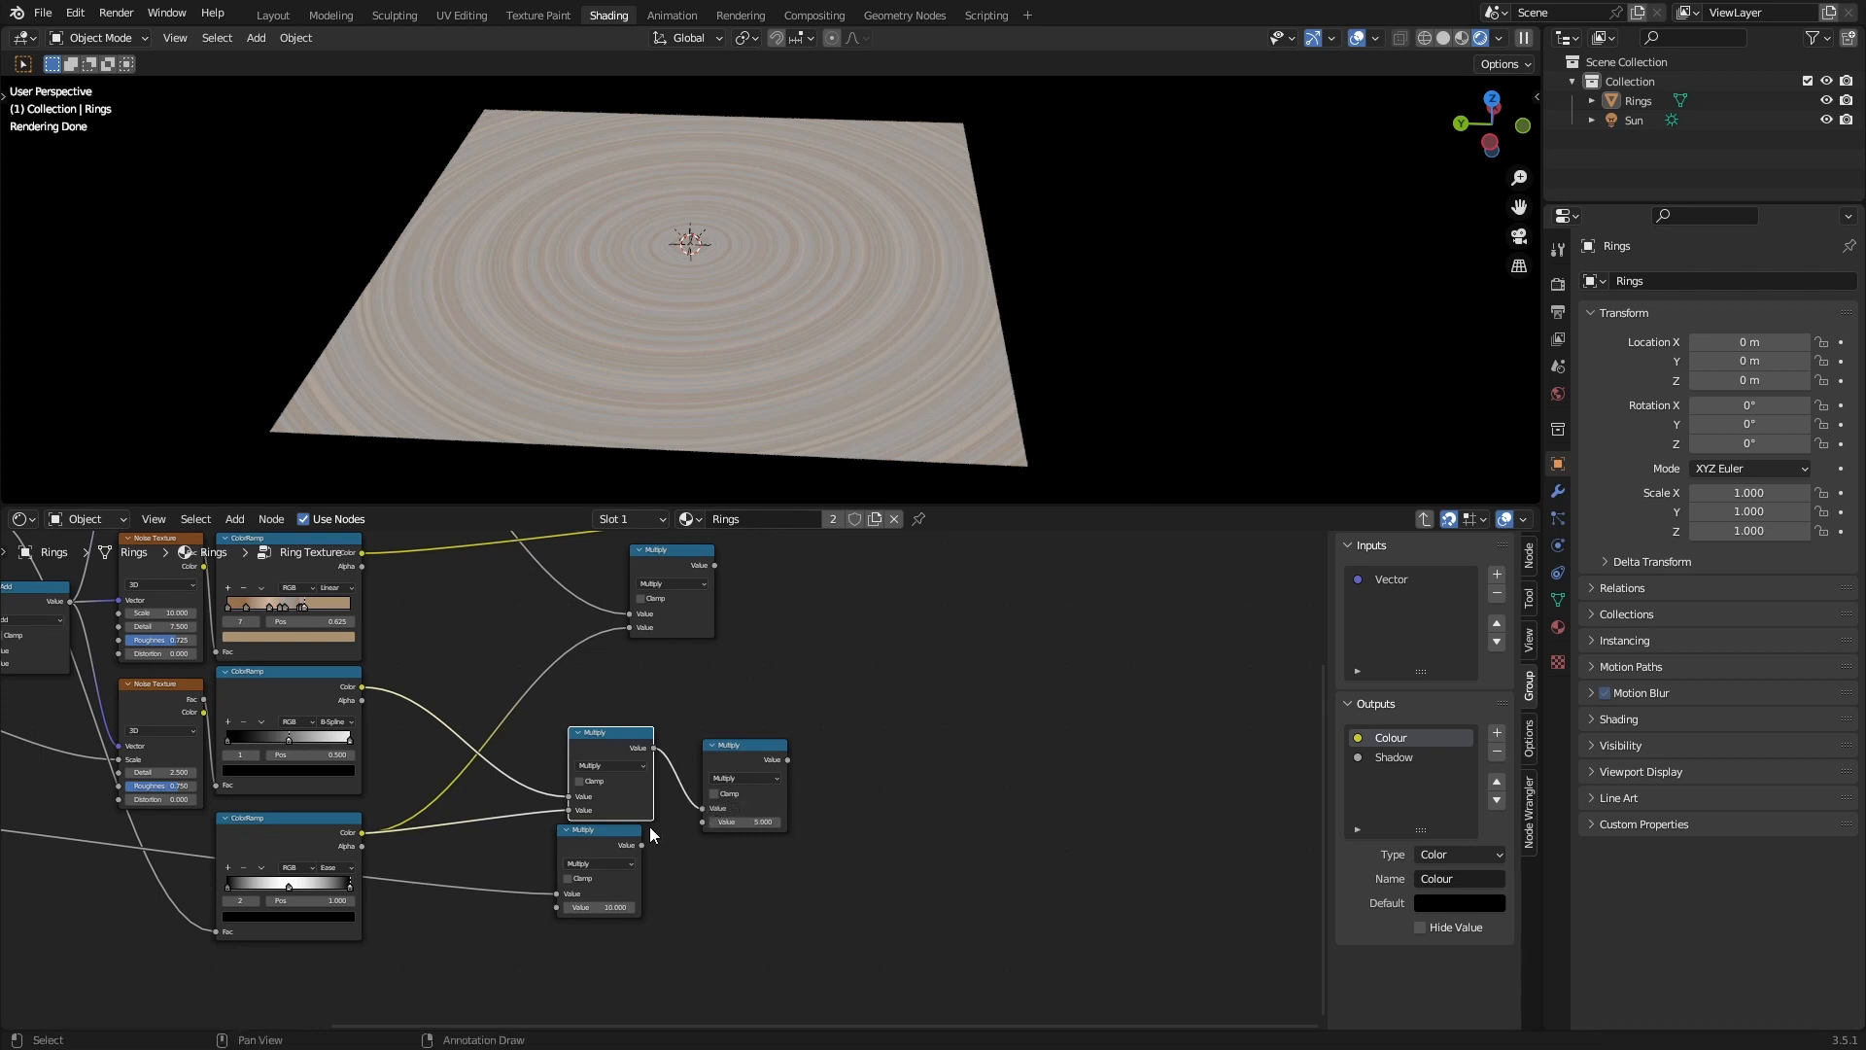
pyautogui.scroll(-2, 758, 834)
pyautogui.hotkey('ctrl', 's')
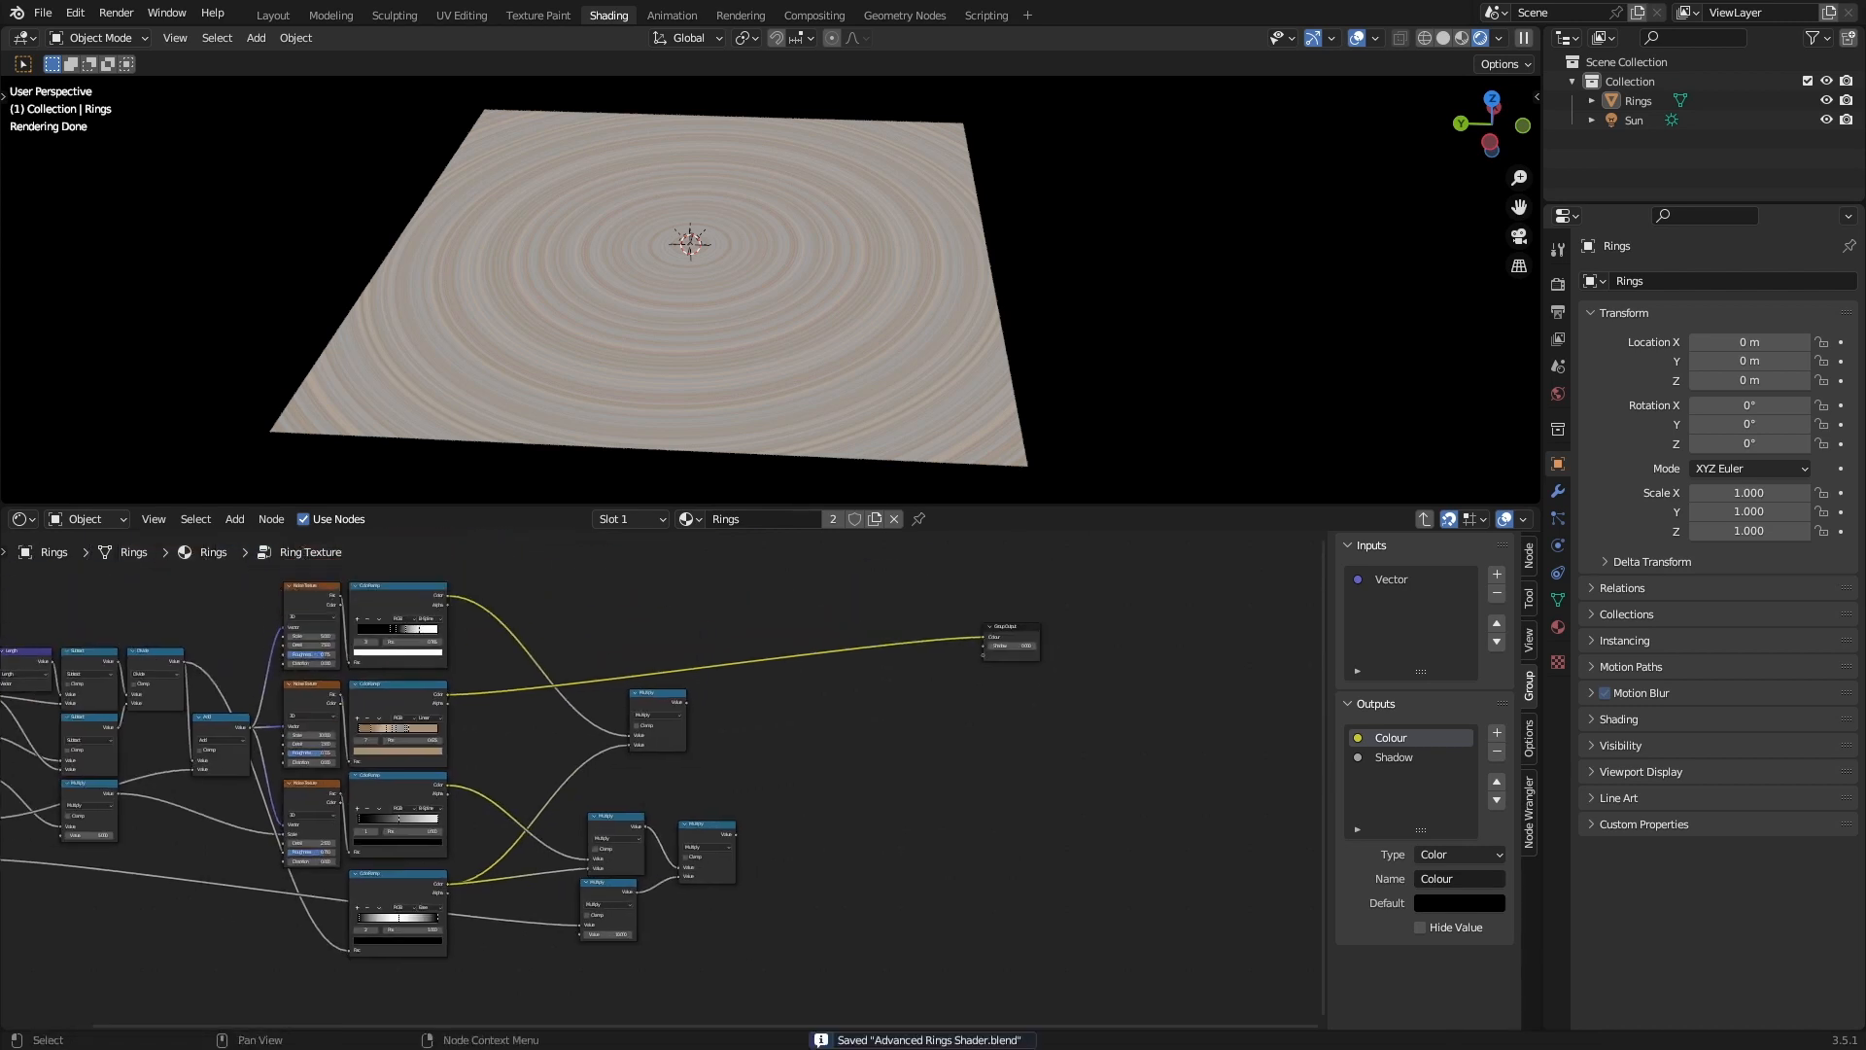
# Duplicate the density-combining Multiply node nearer the Group Output, connect the original to the copy's second value, and save the file.
pyautogui.moveTo(790, 700); pyautogui.dragTo(732, 750, button='middle')
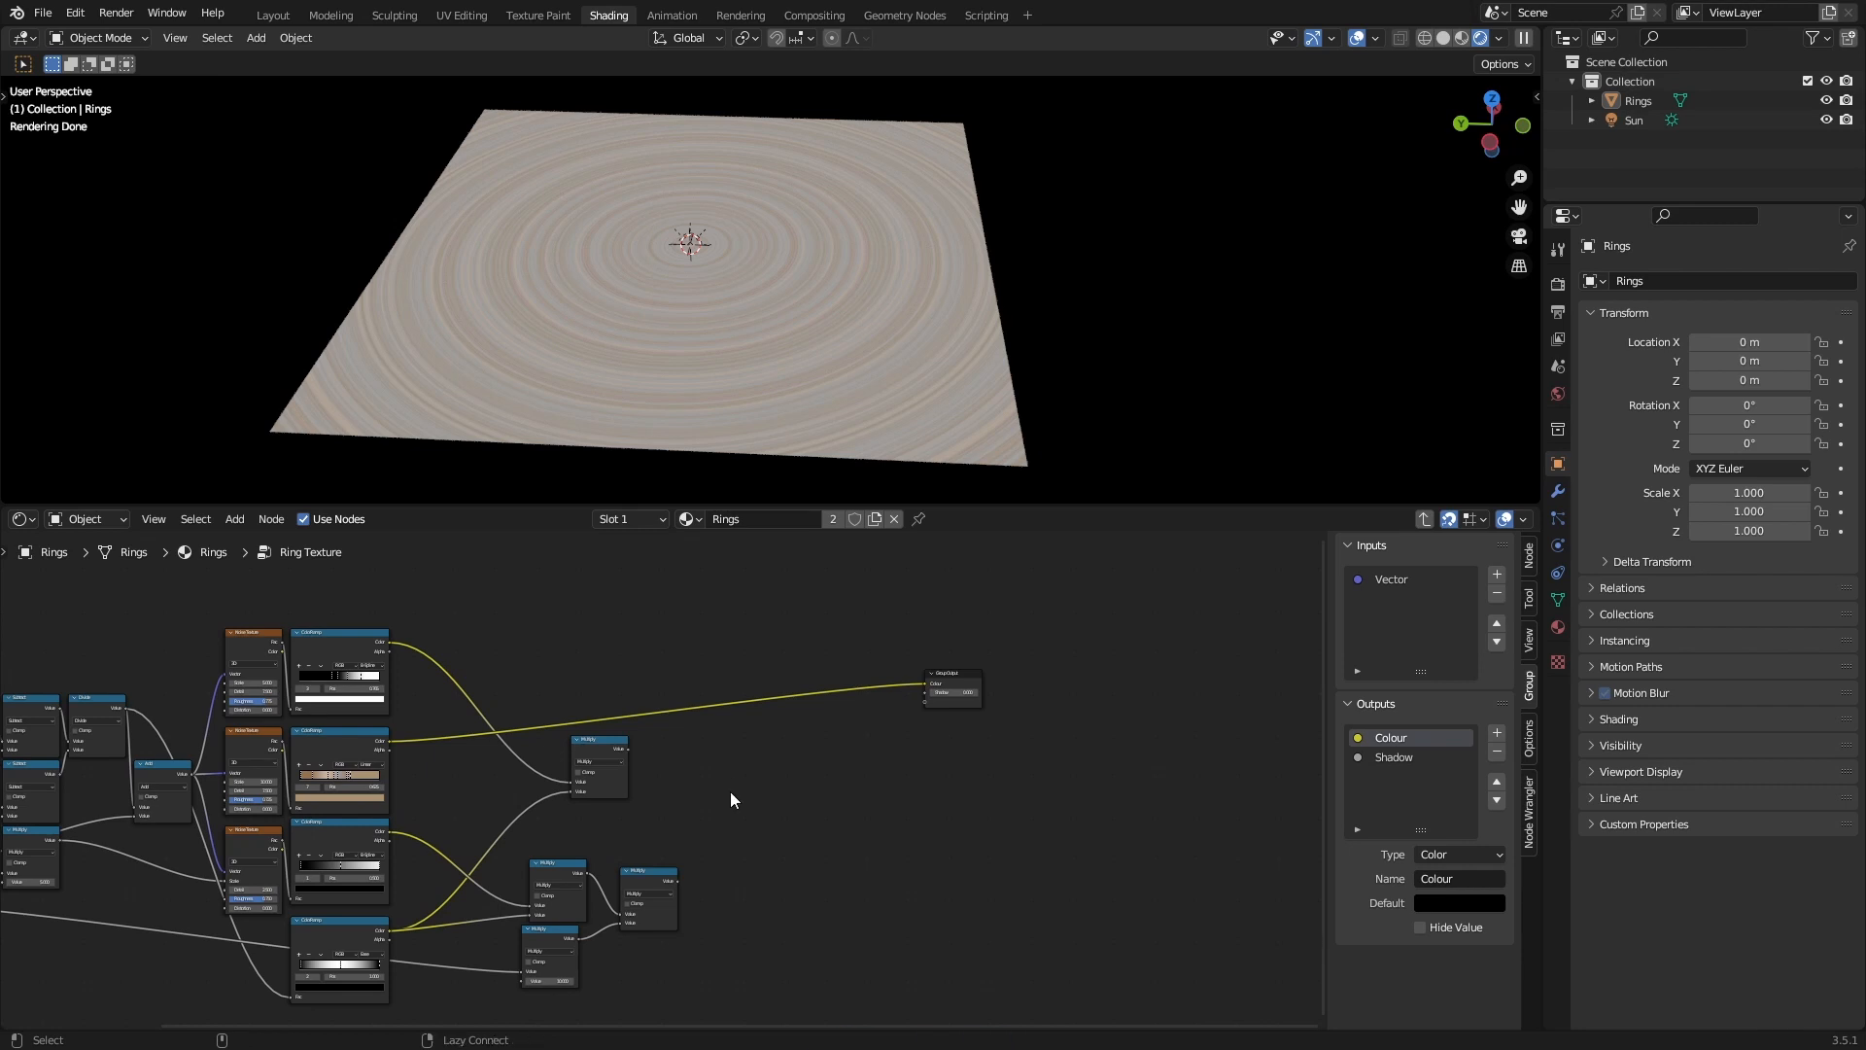
pyautogui.click(654, 886)
pyautogui.hotkey('shift', 'd')
pyautogui.click(753, 788)
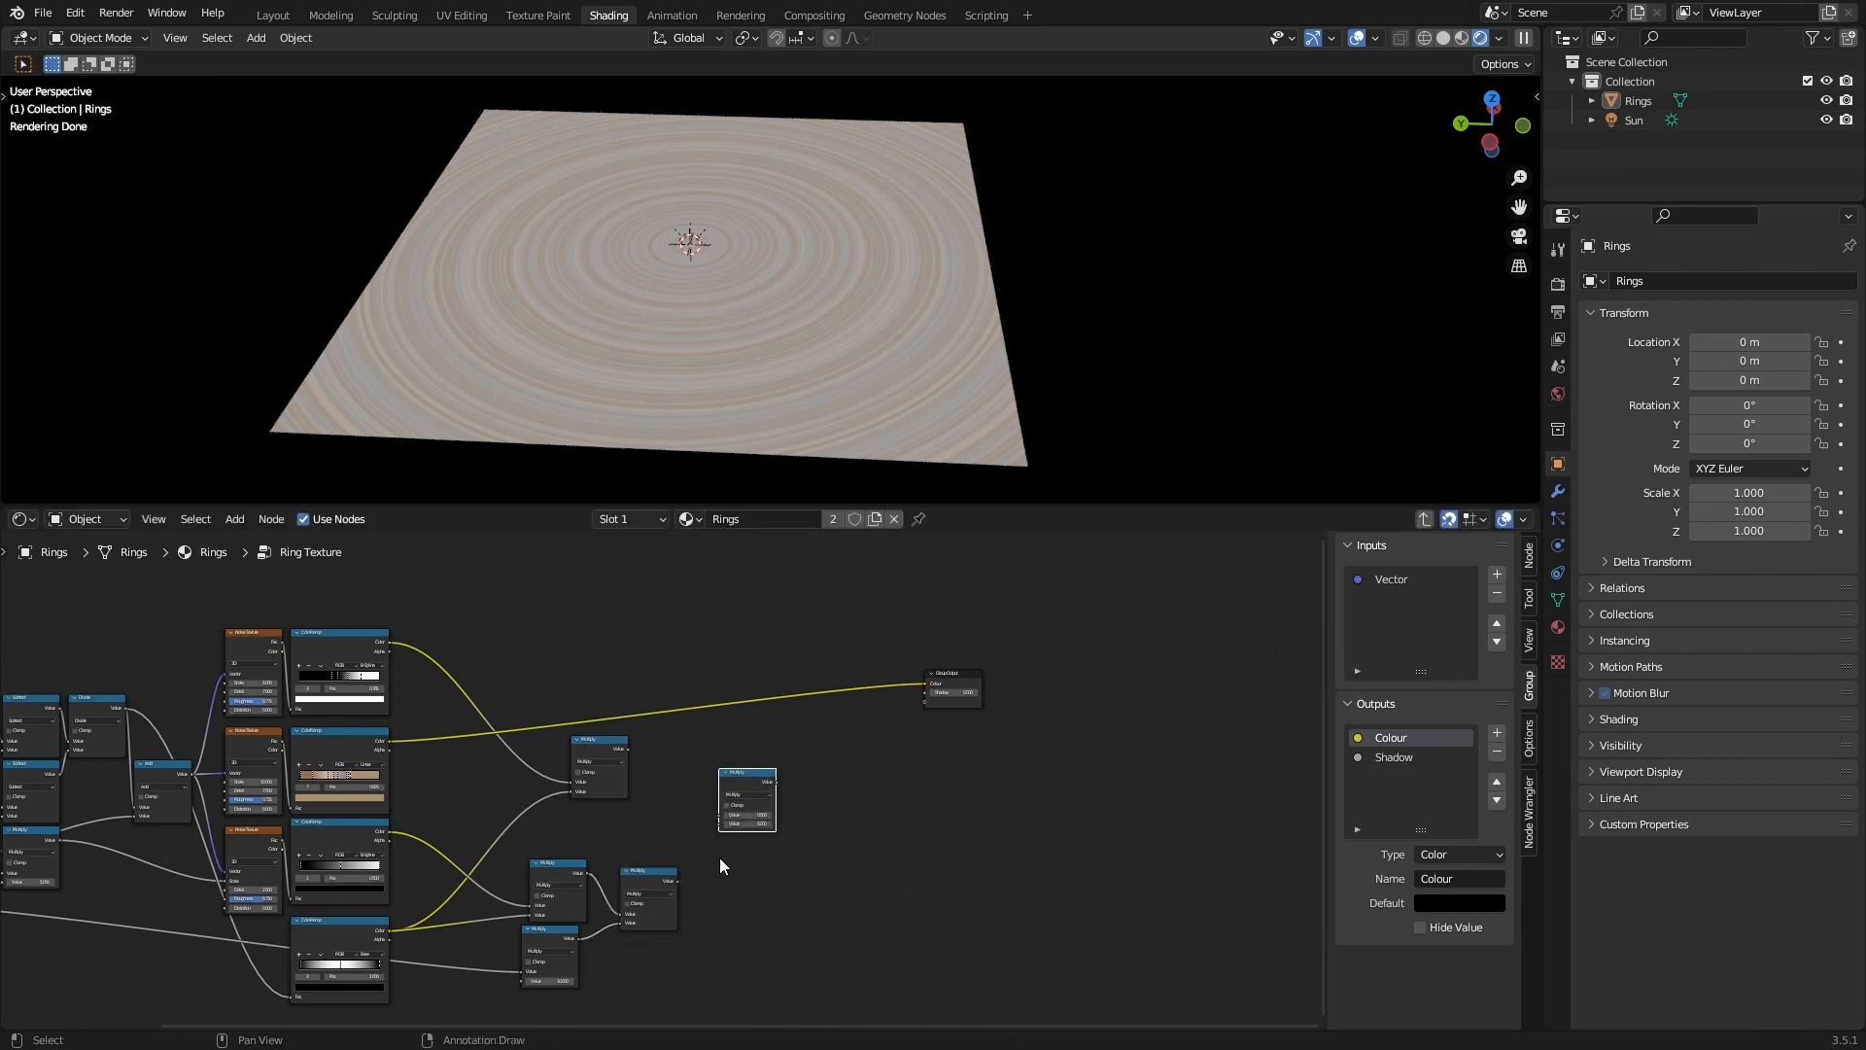
pyautogui.moveTo(678, 881); pyautogui.dragTo(727, 822)
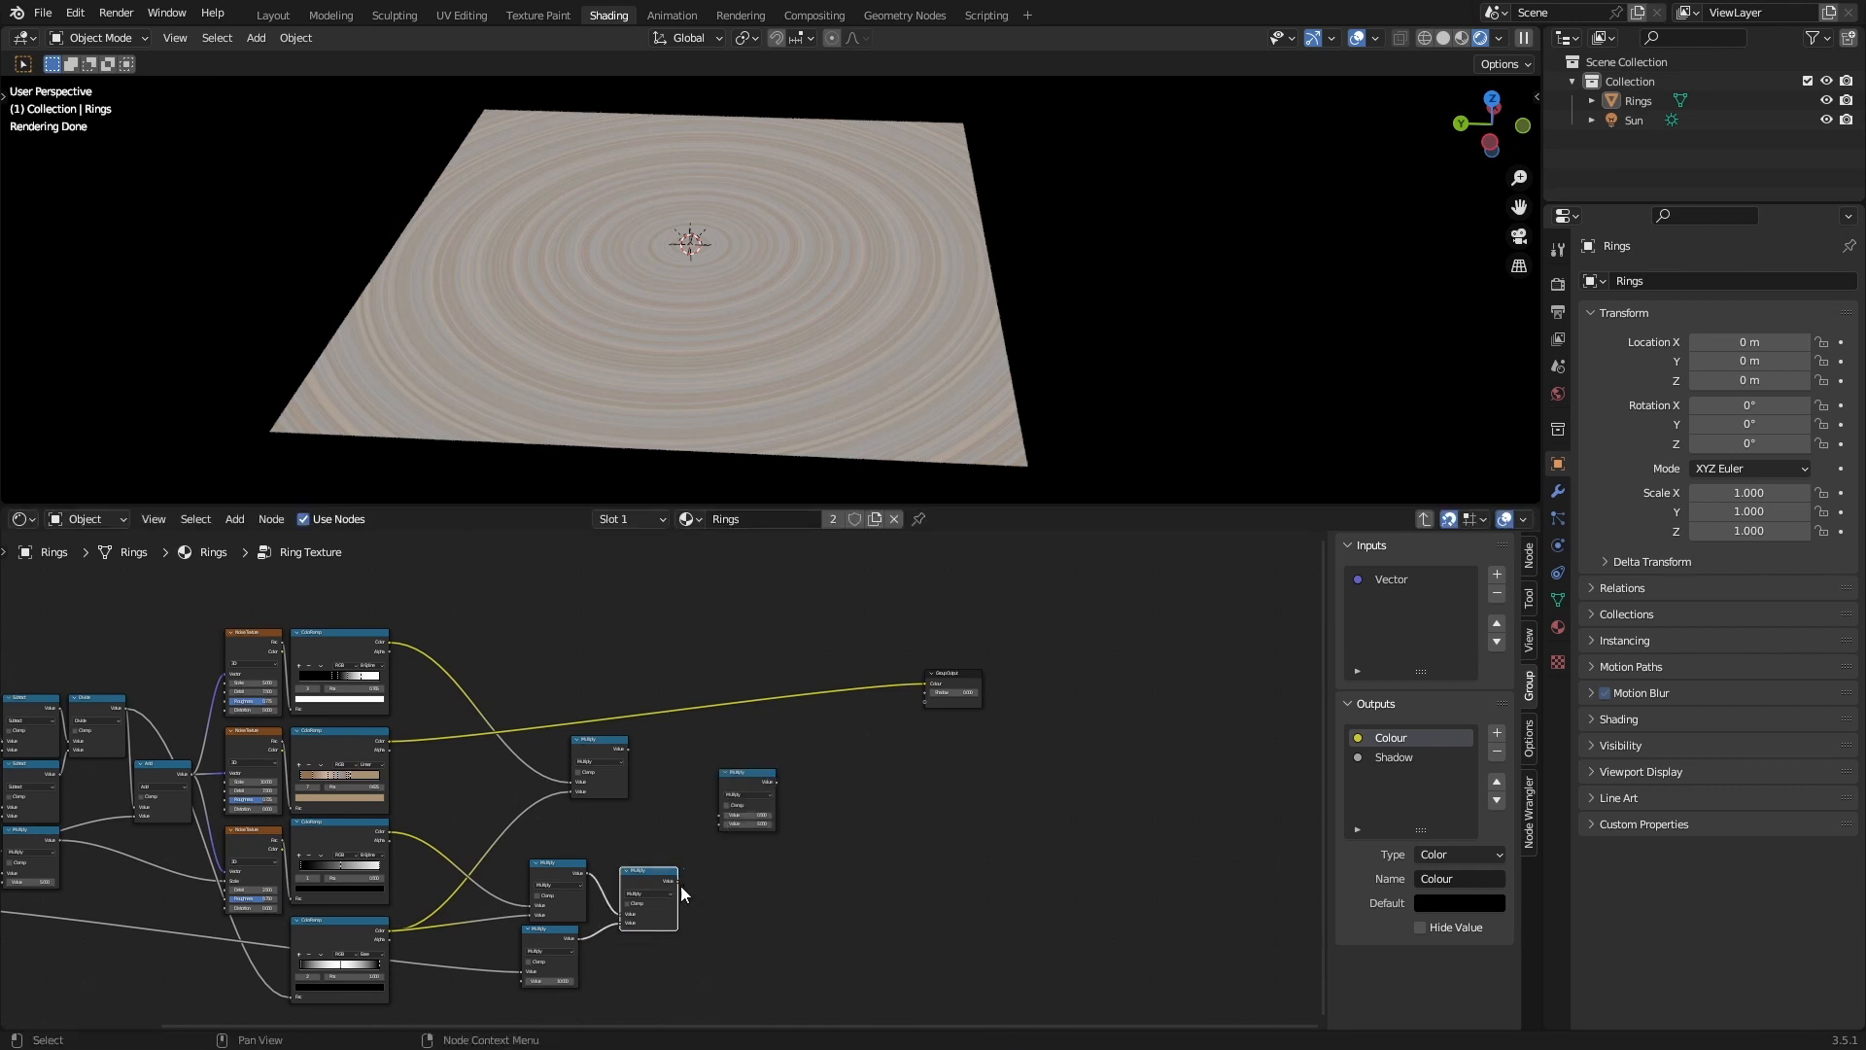
pyautogui.moveTo(678, 881); pyautogui.dragTo(721, 824)
pyautogui.moveTo(678, 882); pyautogui.dragTo(719, 824)
pyautogui.scroll(2, 762, 877)
pyautogui.hotkey('ctrl', 's')
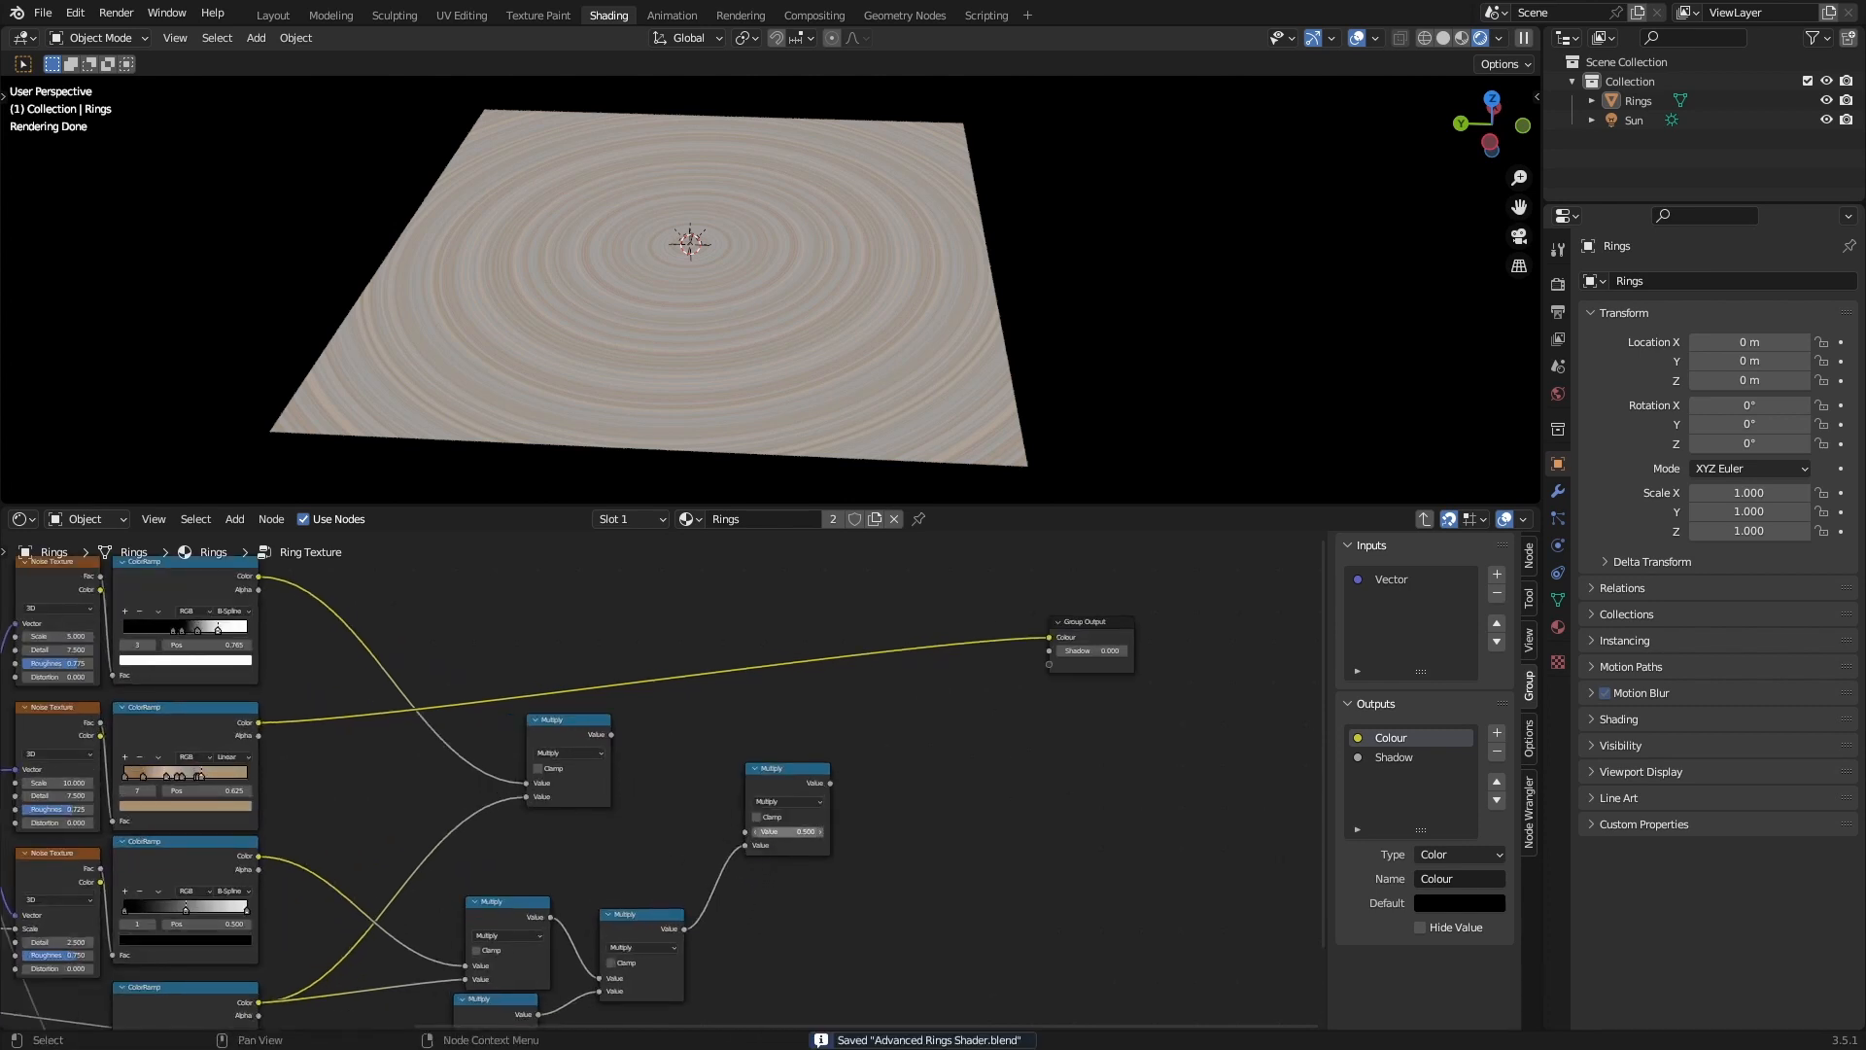
# Connect the upper Multiply node's output to the first value of the final Multiply node.
pyautogui.scroll(-2, 788, 832)
pyautogui.moveTo(537, 738); pyautogui.dragTo(594, 760, button='middle')
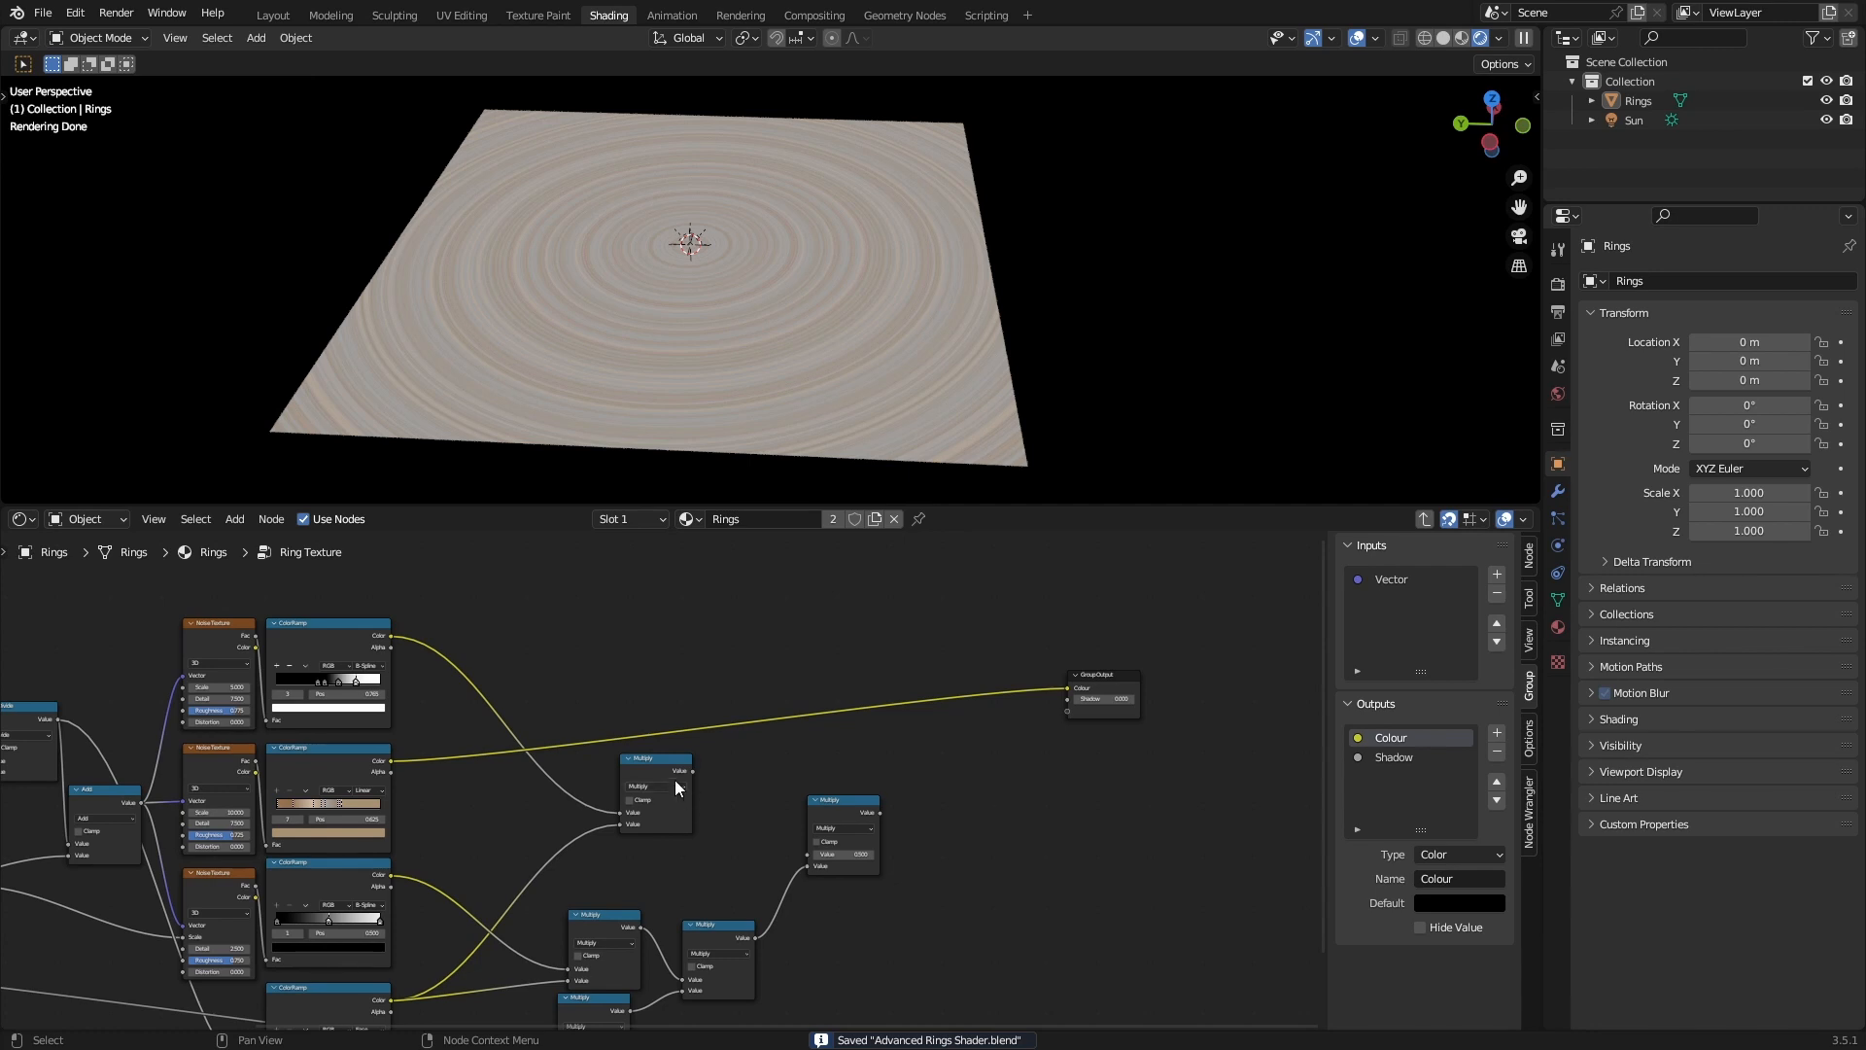
pyautogui.moveTo(693, 771); pyautogui.dragTo(813, 859)
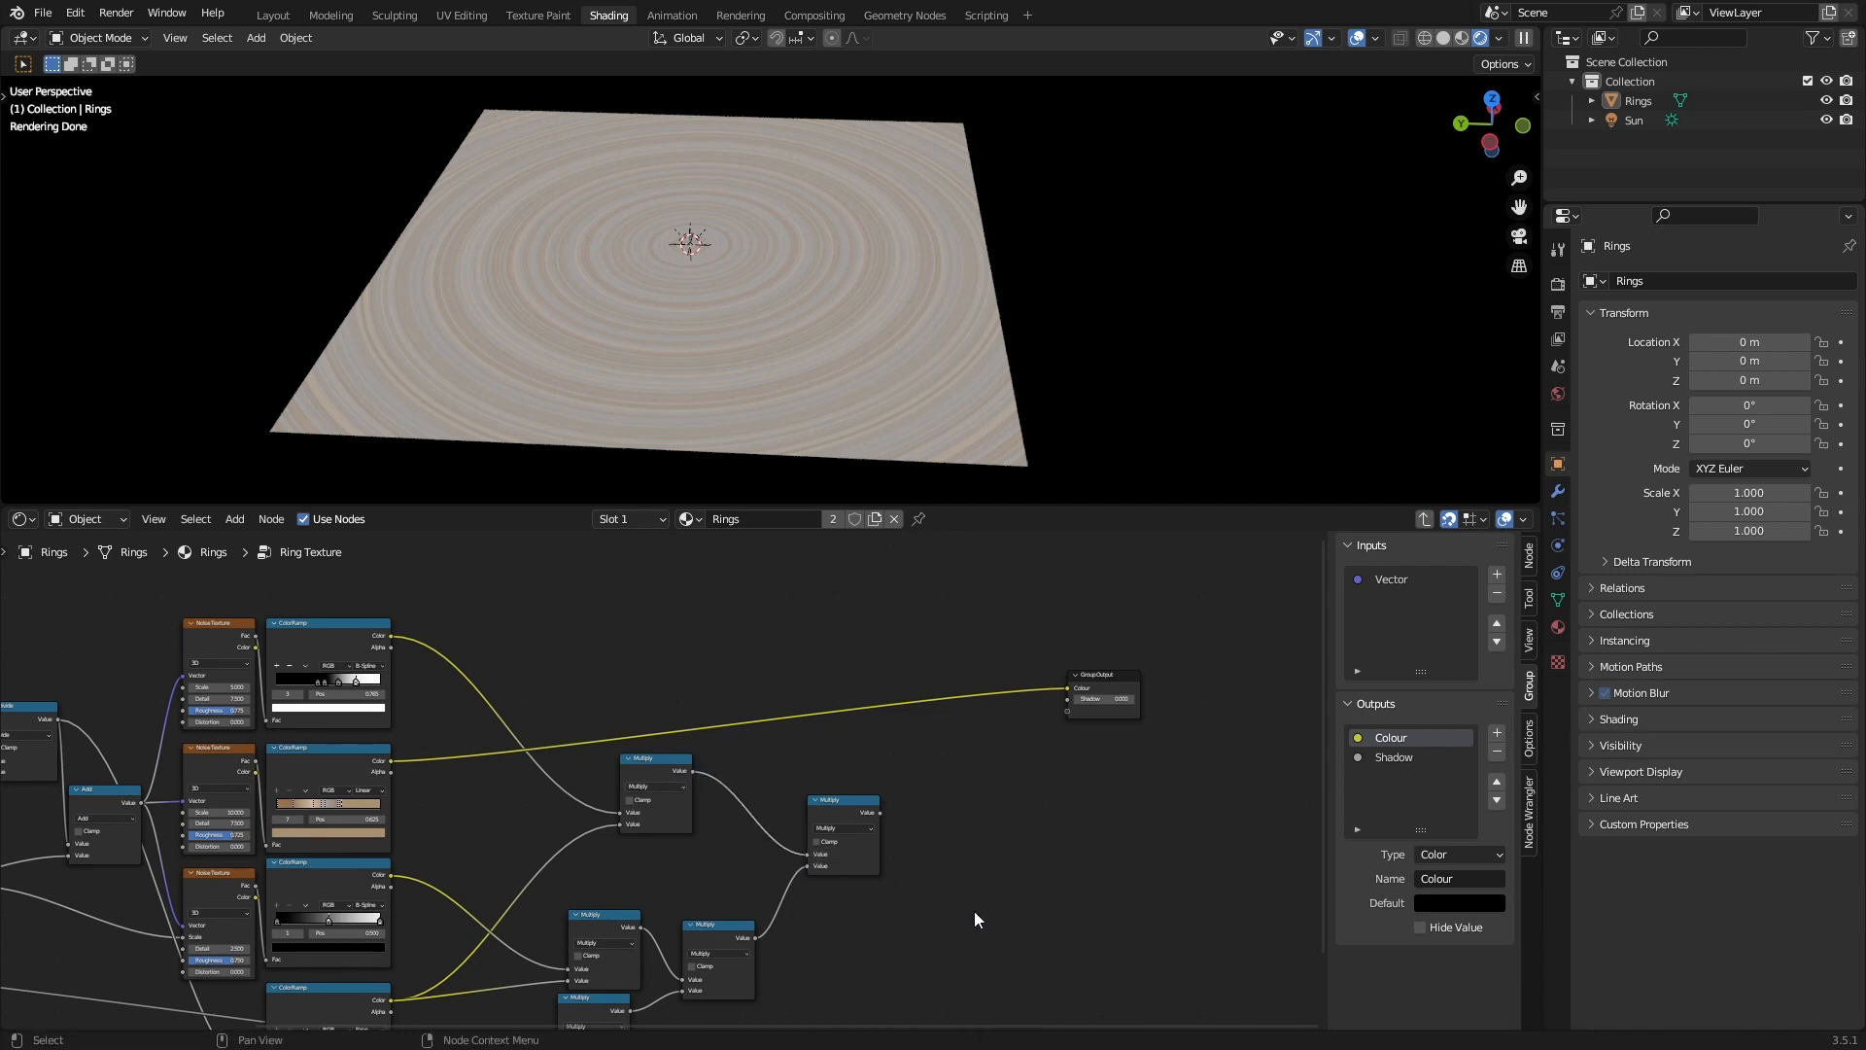
pyautogui.scroll(-1, 792, 795)
pyautogui.click(819, 816)
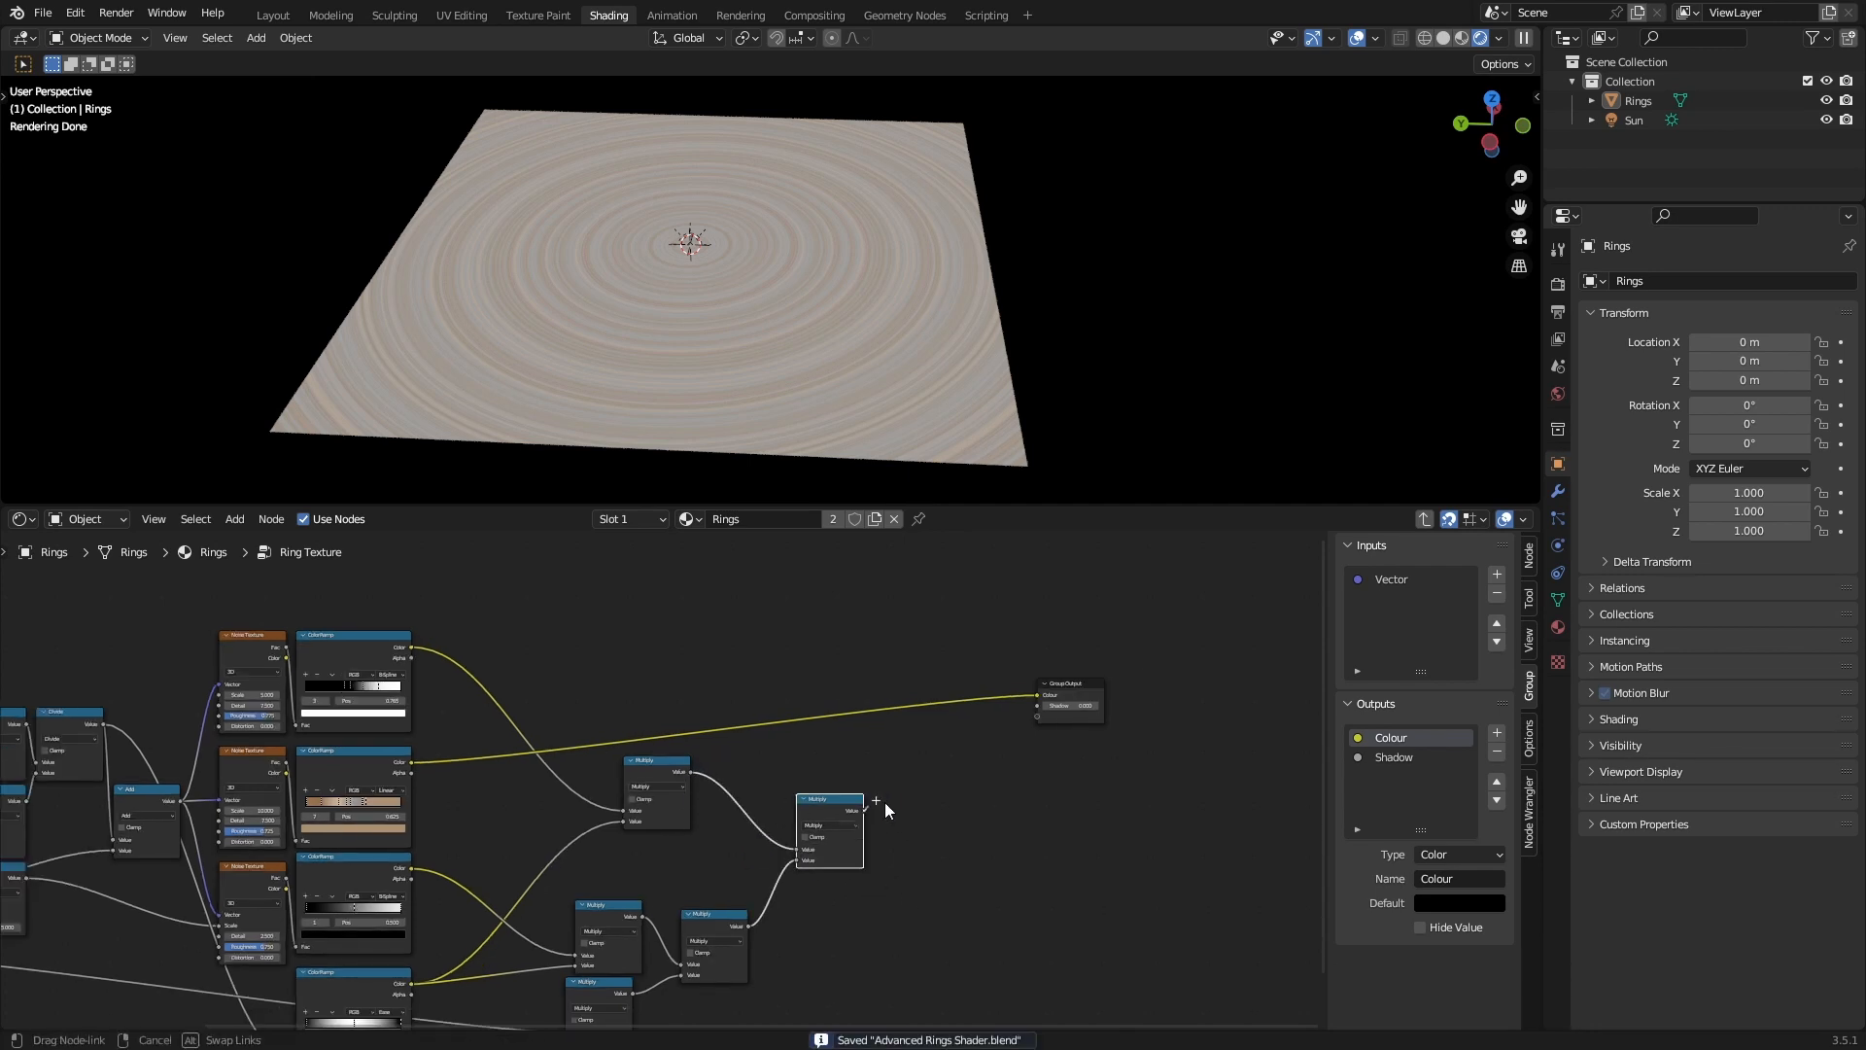
# Connect the final Multiply node to the Group Output's Shadow socket and leave the Ring Texture group.
pyautogui.moveTo(865, 810); pyautogui.dragTo(1047, 708)
pyautogui.click(1071, 717)
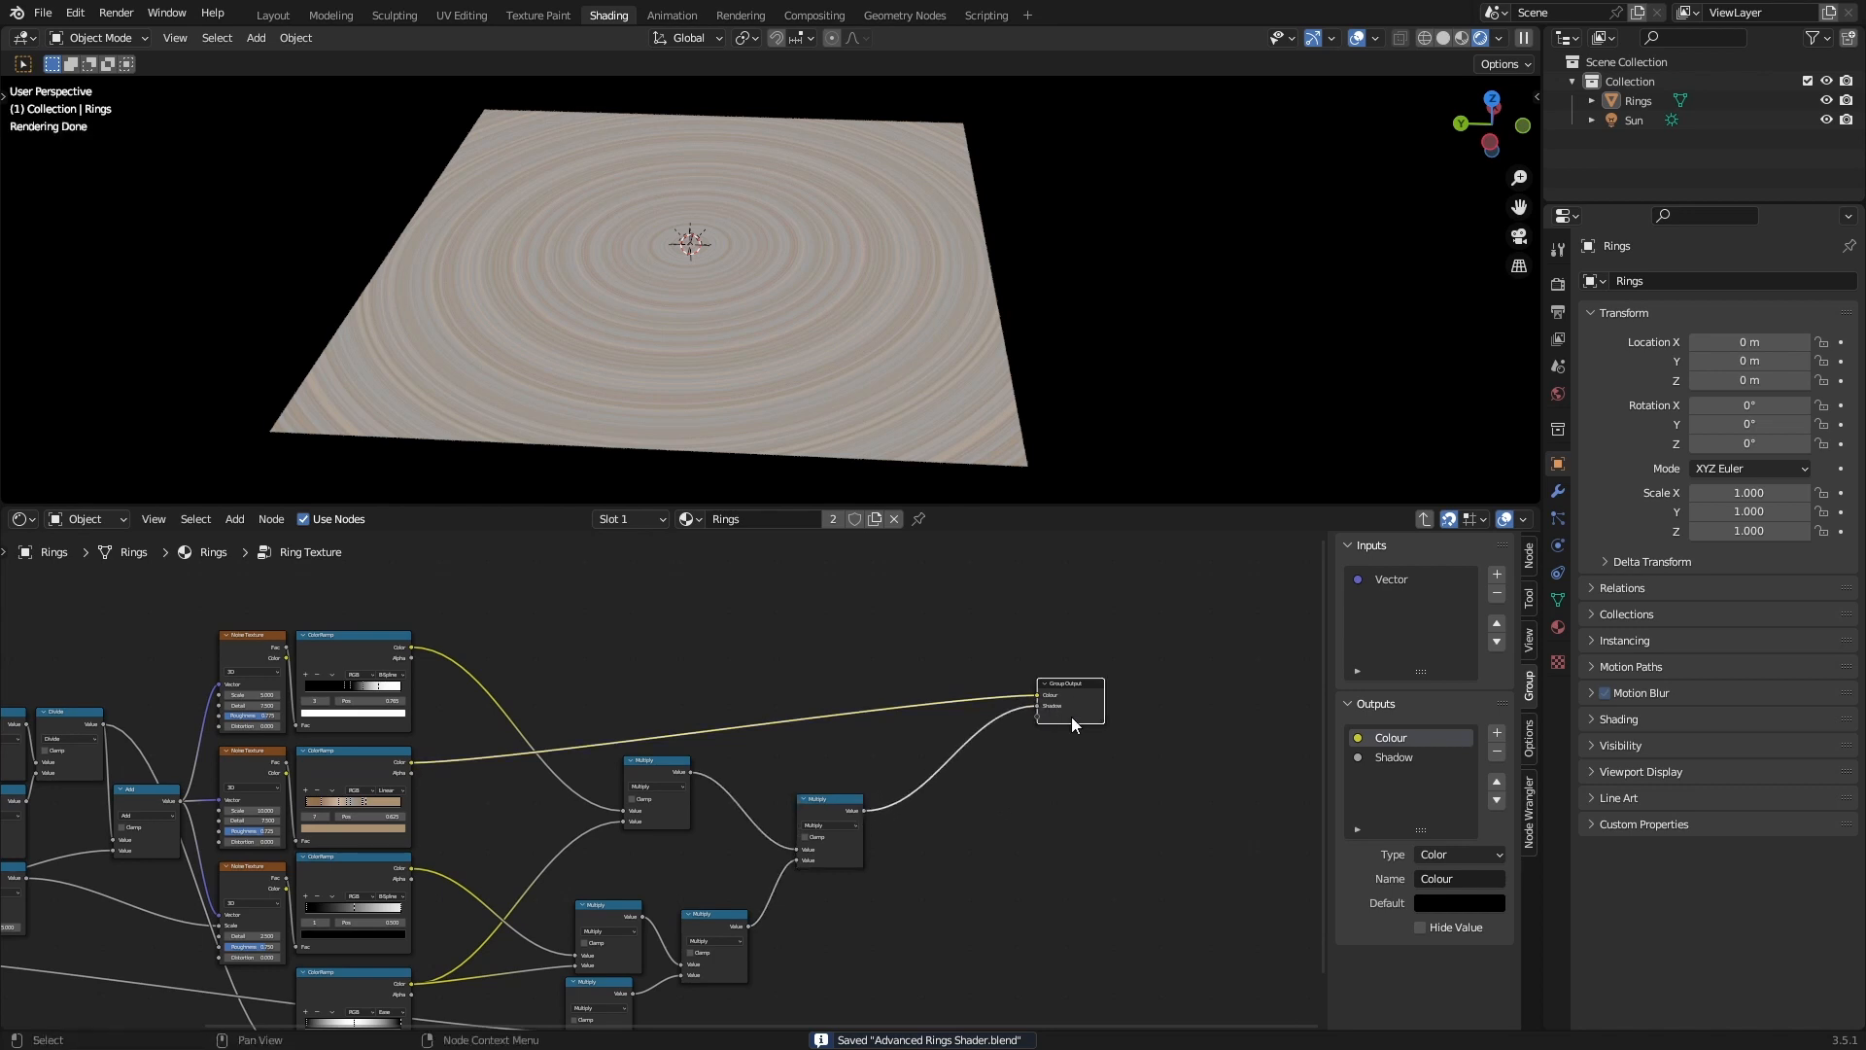
pyautogui.press('Tab')
pyautogui.keyDown('ctrl'); pyautogui.hscroll(2, 587, 766); pyautogui.keyUp('ctrl')
# Preview the Ring Texture group's Shadow and Colour outputs alternately on the plane, ending on Colour.
pyautogui.keyDown('ctrl'); pyautogui.keyDown('shift'); pyautogui.click(441, 692); pyautogui.keyUp('shift'); pyautogui.keyUp('ctrl')
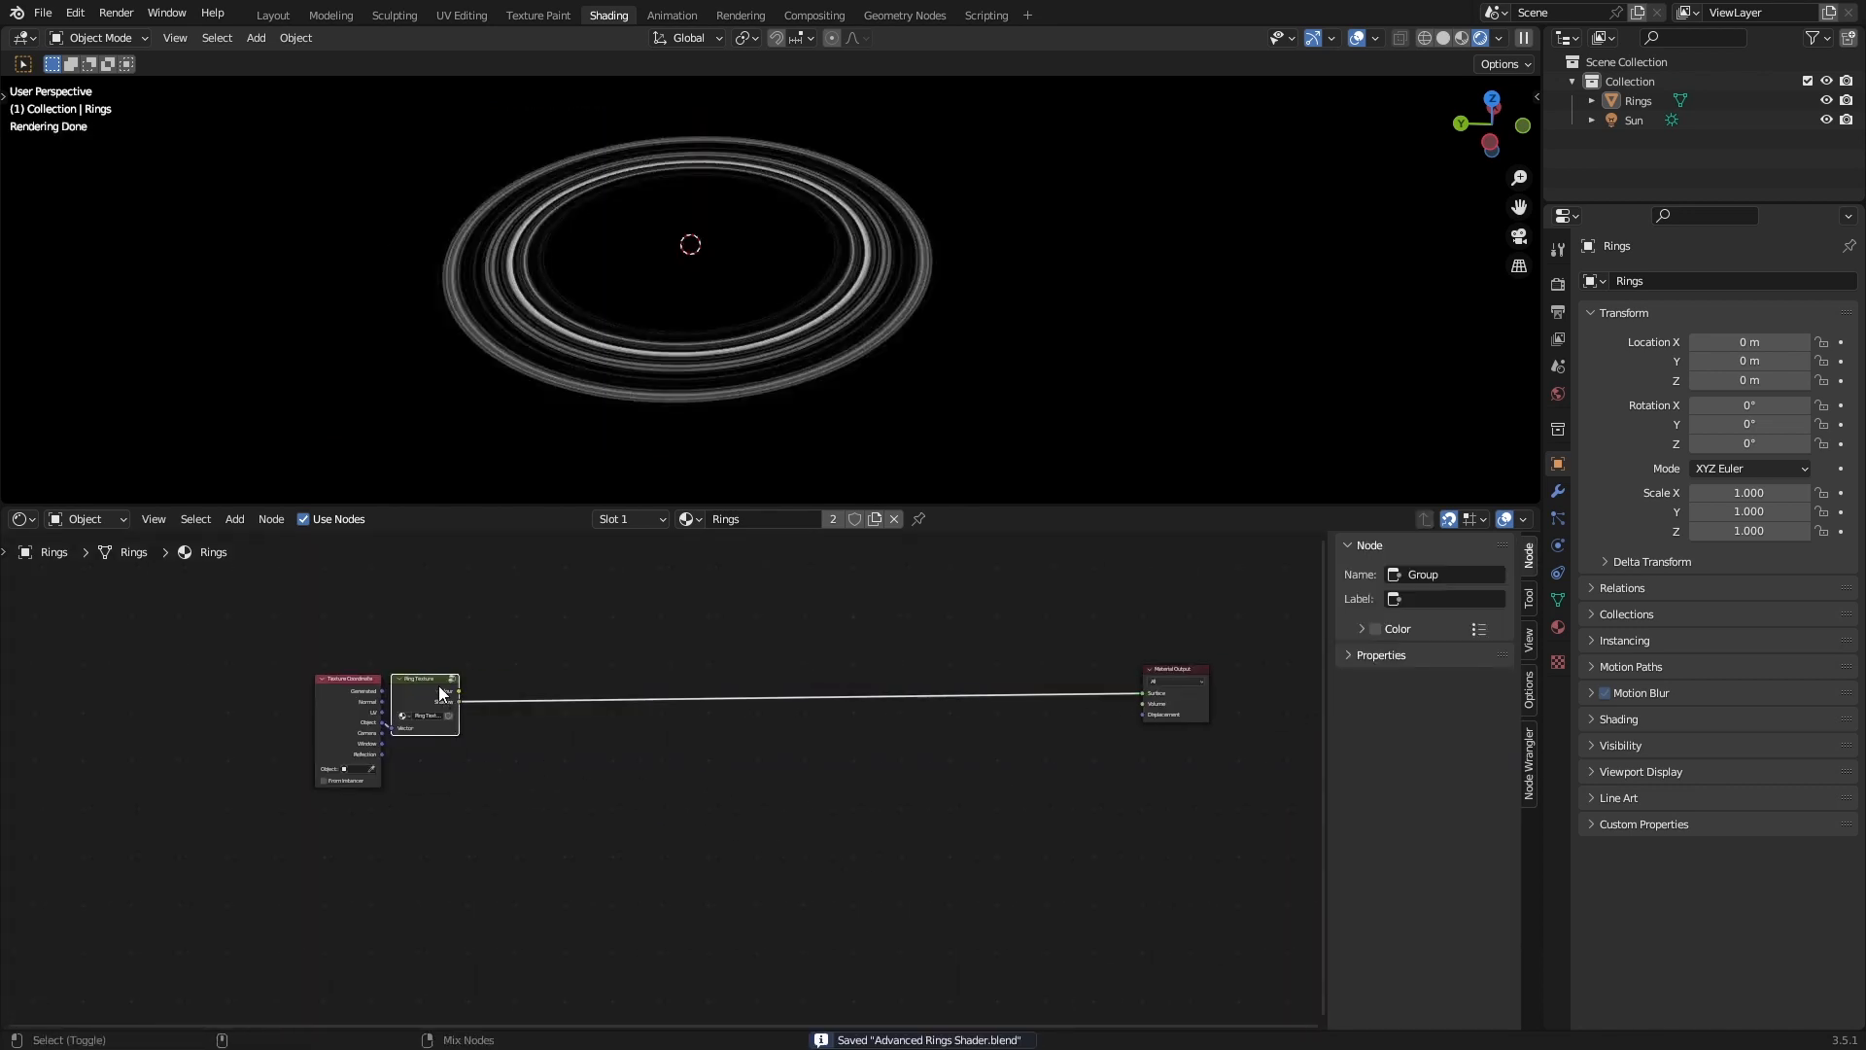
pyautogui.keyDown('ctrl'); pyautogui.keyDown('shift'); pyautogui.click(440, 690); pyautogui.keyUp('shift'); pyautogui.keyUp('ctrl')
pyautogui.click(599, 766)
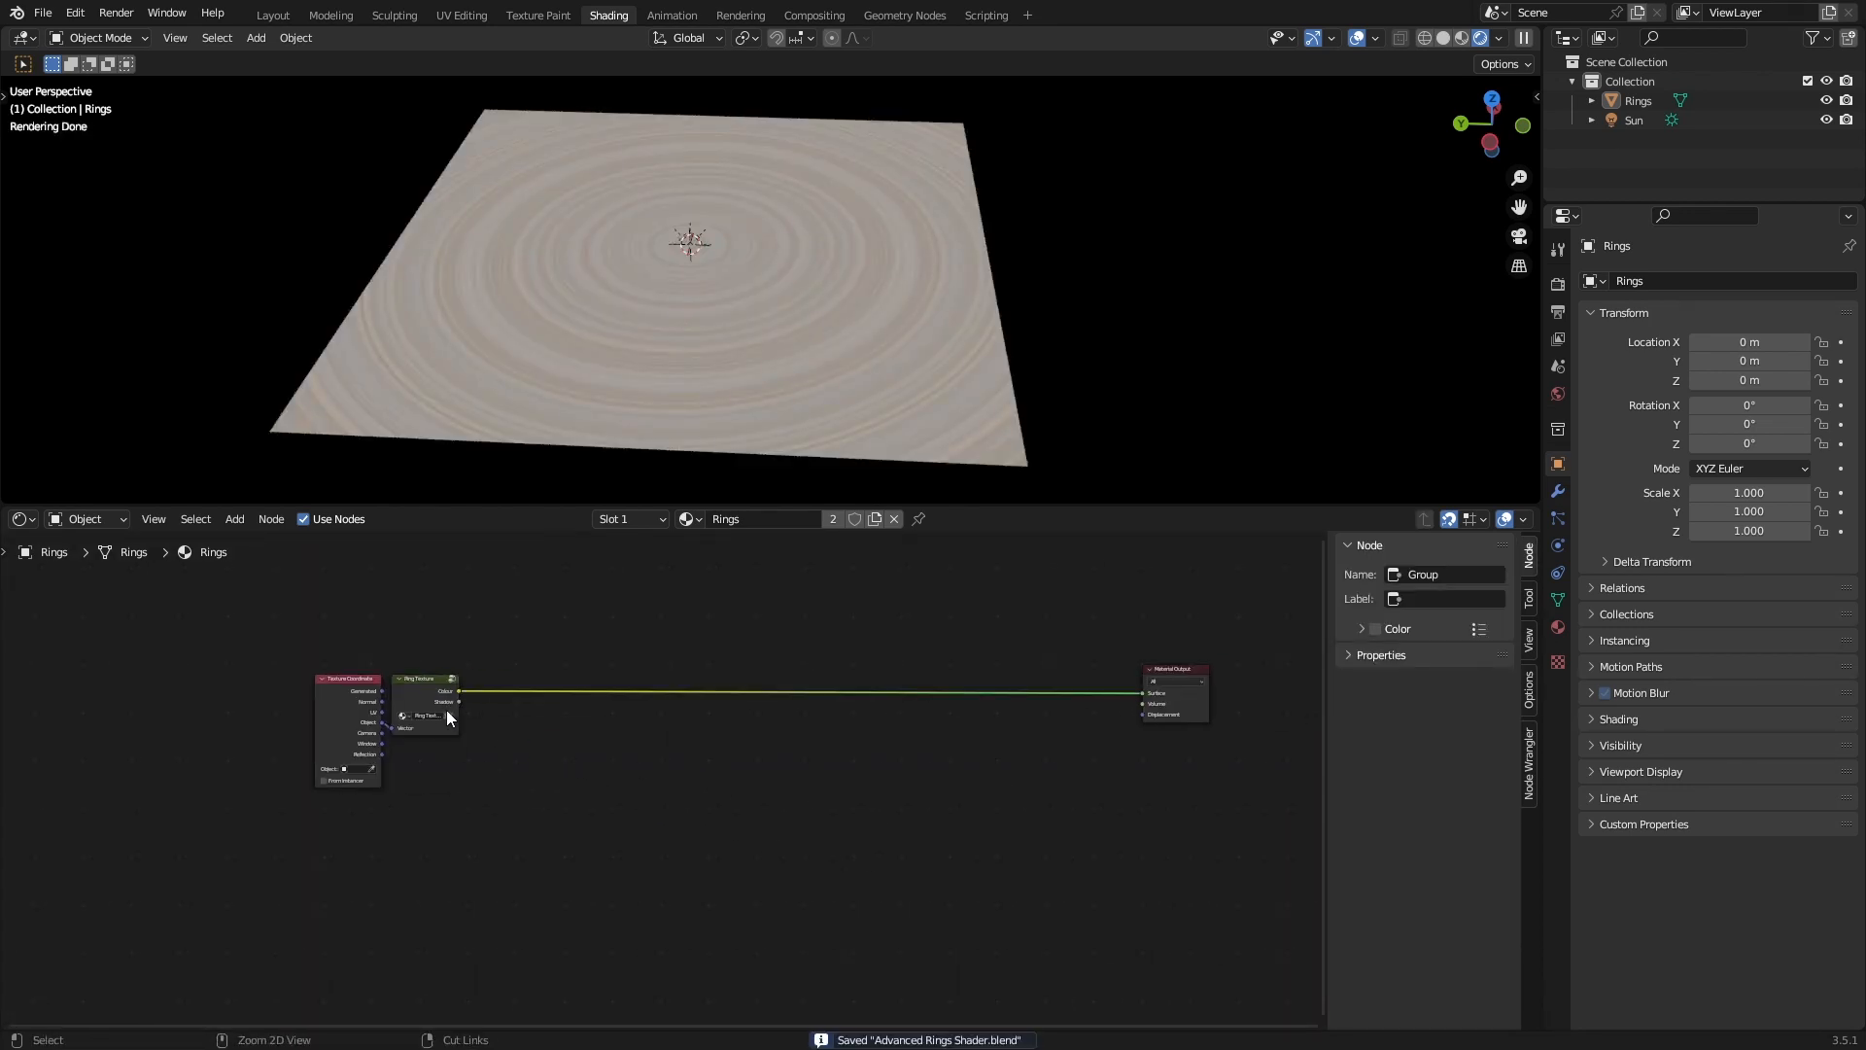
pyautogui.keyDown('ctrl'); pyautogui.keyDown('shift'); pyautogui.click(446, 708); pyautogui.keyUp('shift'); pyautogui.keyUp('ctrl')
pyautogui.moveTo(952, 364)
pyautogui.mouseDown(button='middle')
pyautogui.moveTo(918, 346)
pyautogui.moveTo(960, 358)
pyautogui.mouseUp(button='middle')
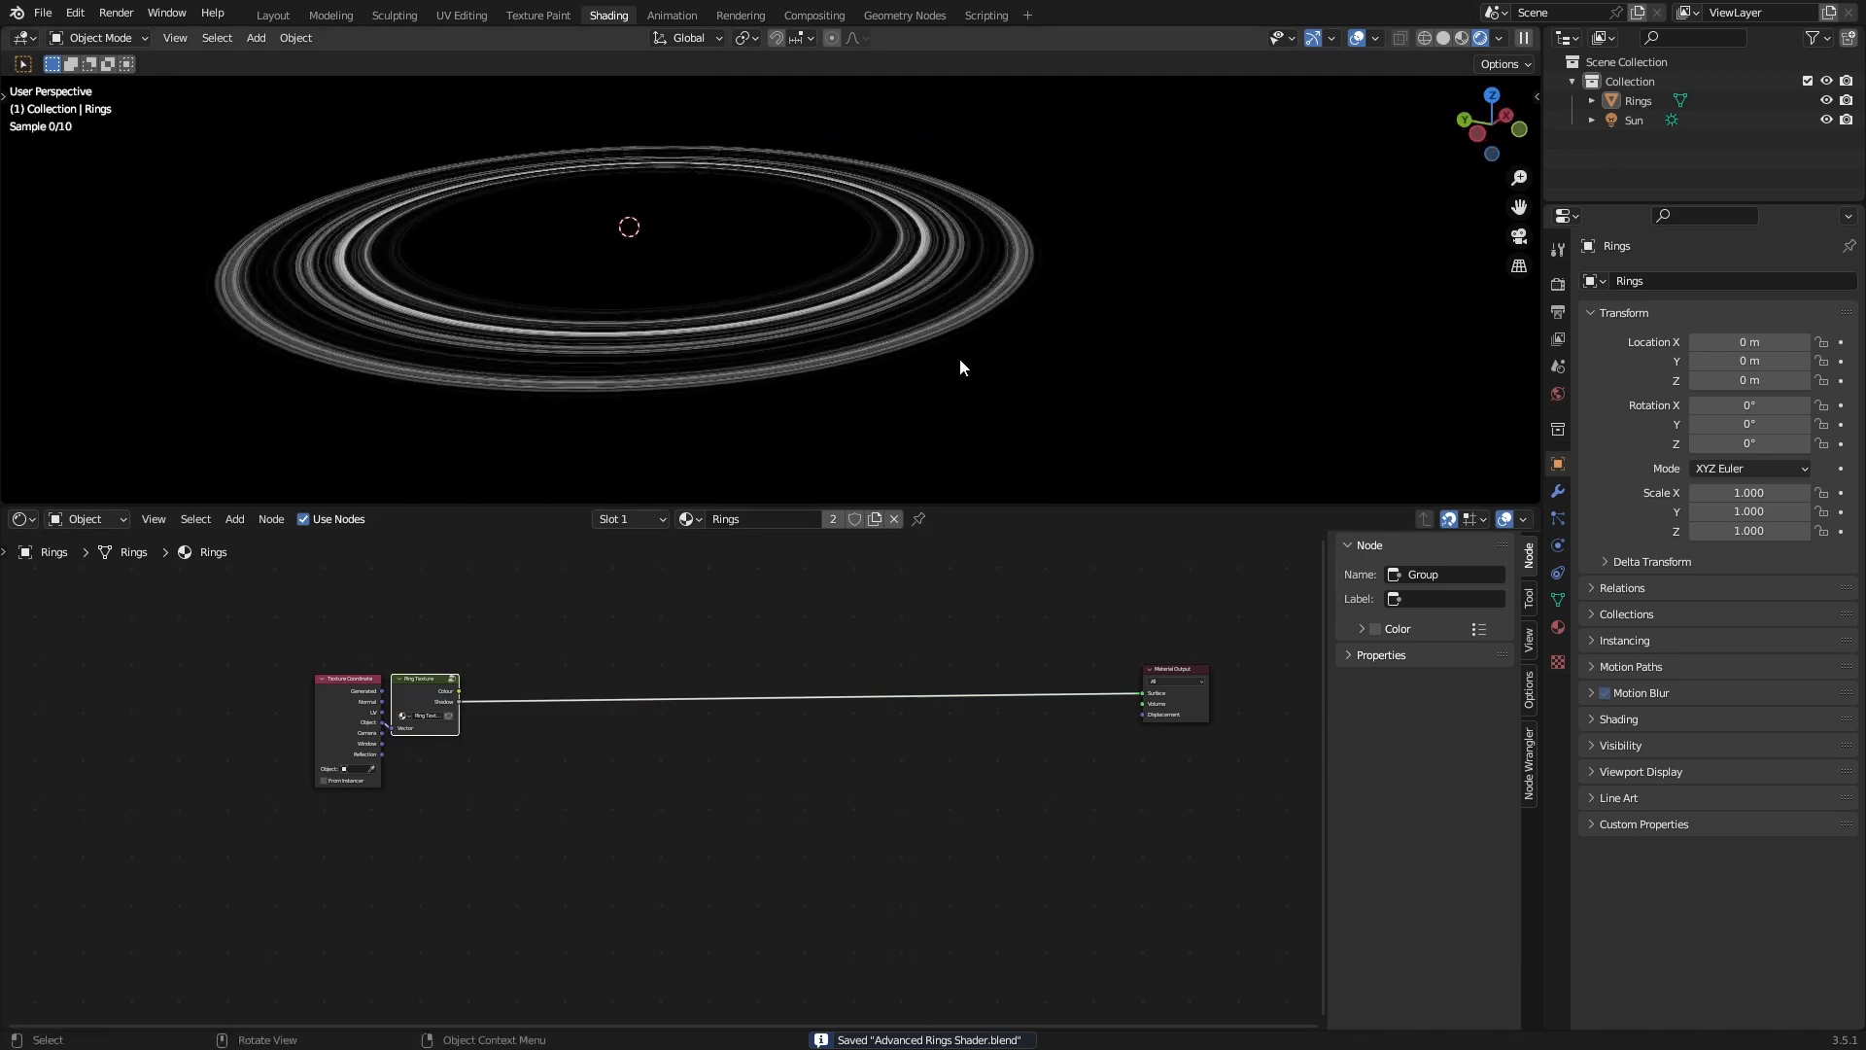
pyautogui.scroll(3, 958, 359)
pyautogui.keyDown('ctrl'); pyautogui.keyDown('shift'); pyautogui.click(435, 688); pyautogui.keyUp('shift'); pyautogui.keyUp('ctrl')
pyautogui.click(675, 592)
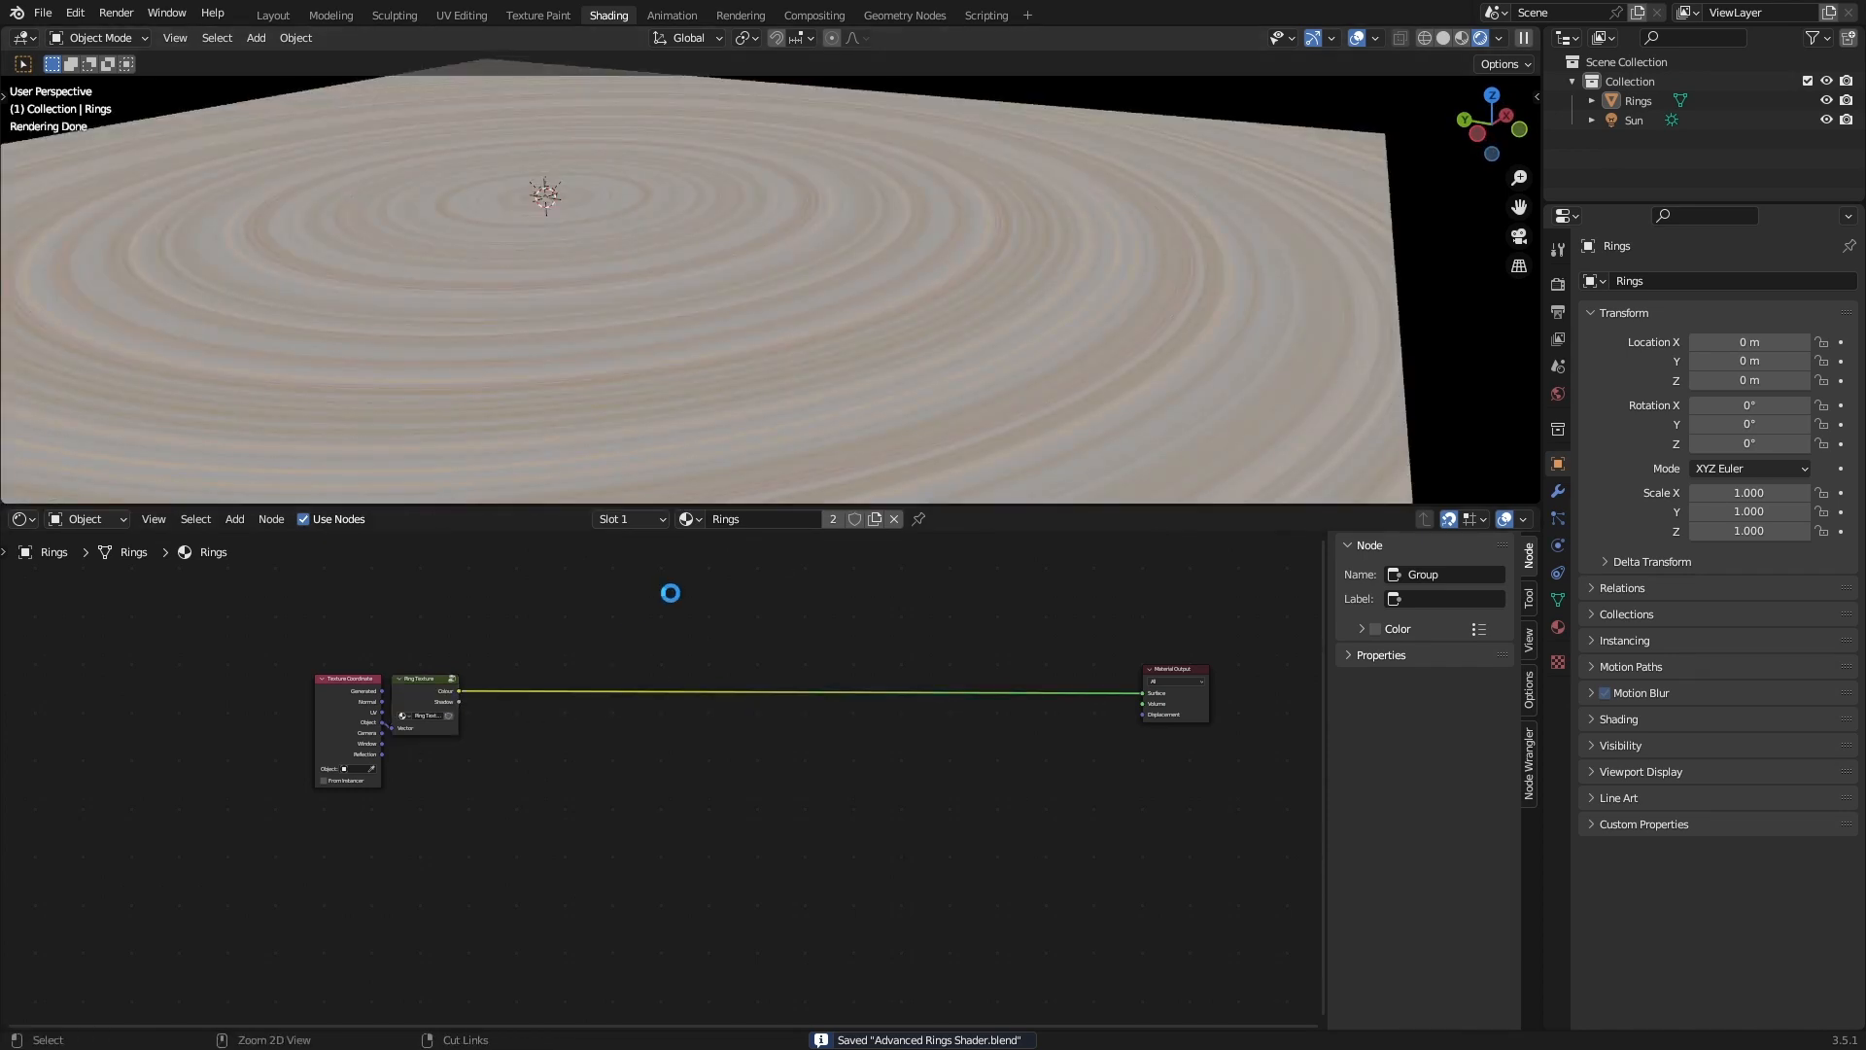
pyautogui.scroll(-3, 893, 399)
pyautogui.scroll(-1, 780, 750)
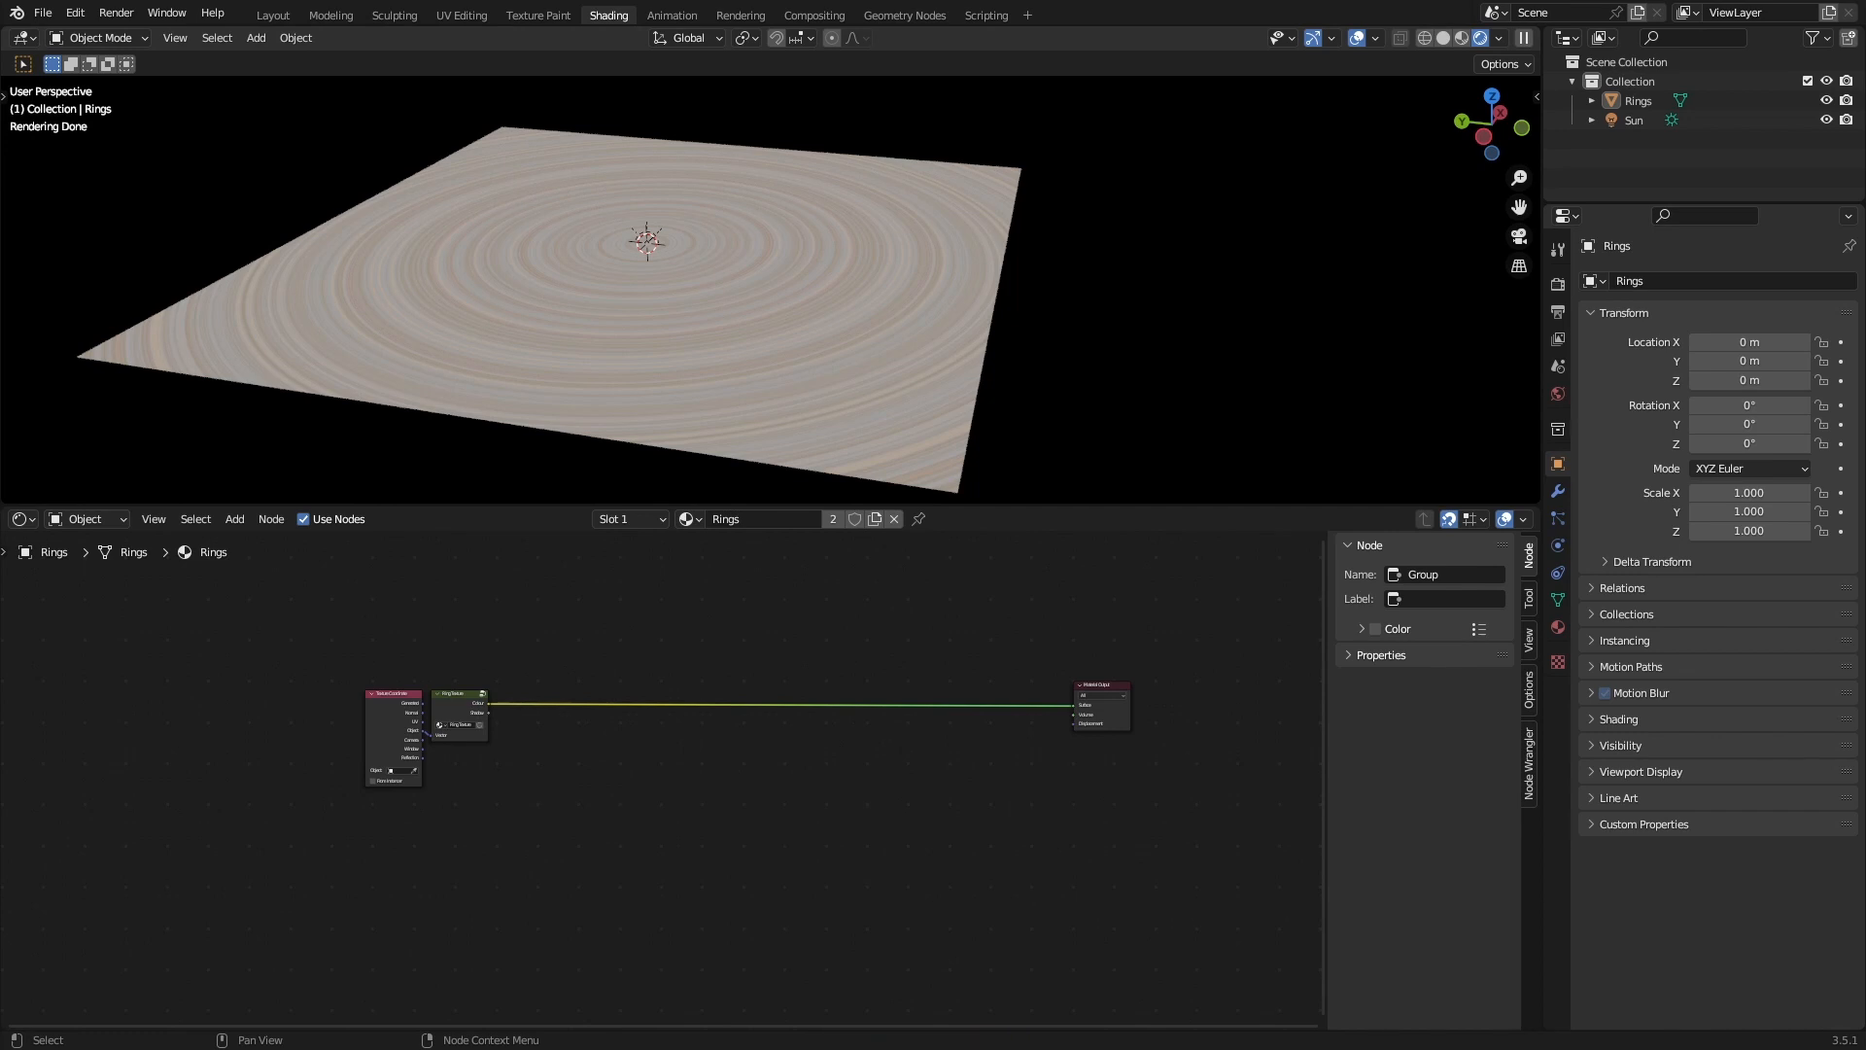
# Save the file and insert a Hue Saturation Value node on the Colour link right after the Ring Texture group.
pyautogui.hotkey('ctrl', 's')
pyautogui.scroll(3, 762, 754)
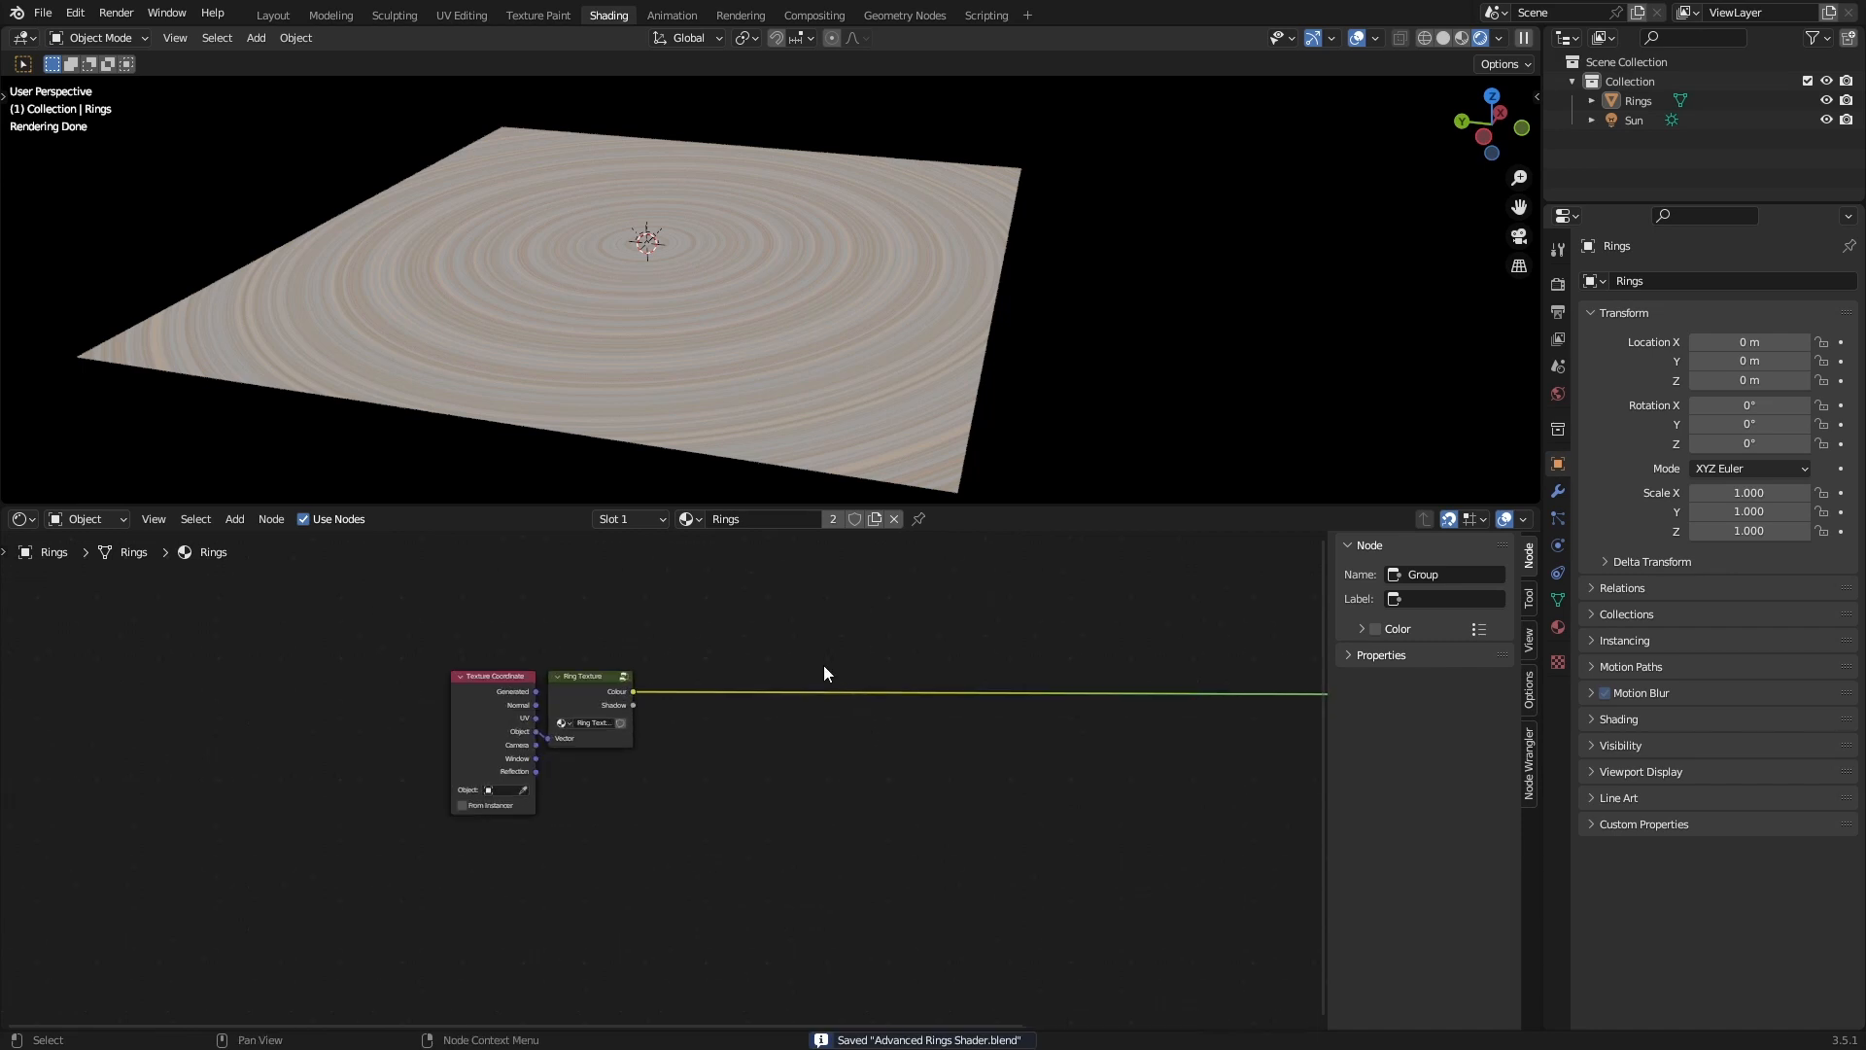
pyautogui.hotkey('shift', 'a')
pyautogui.write('hue')
pyautogui.press('Return')
pyautogui.click(750, 625)
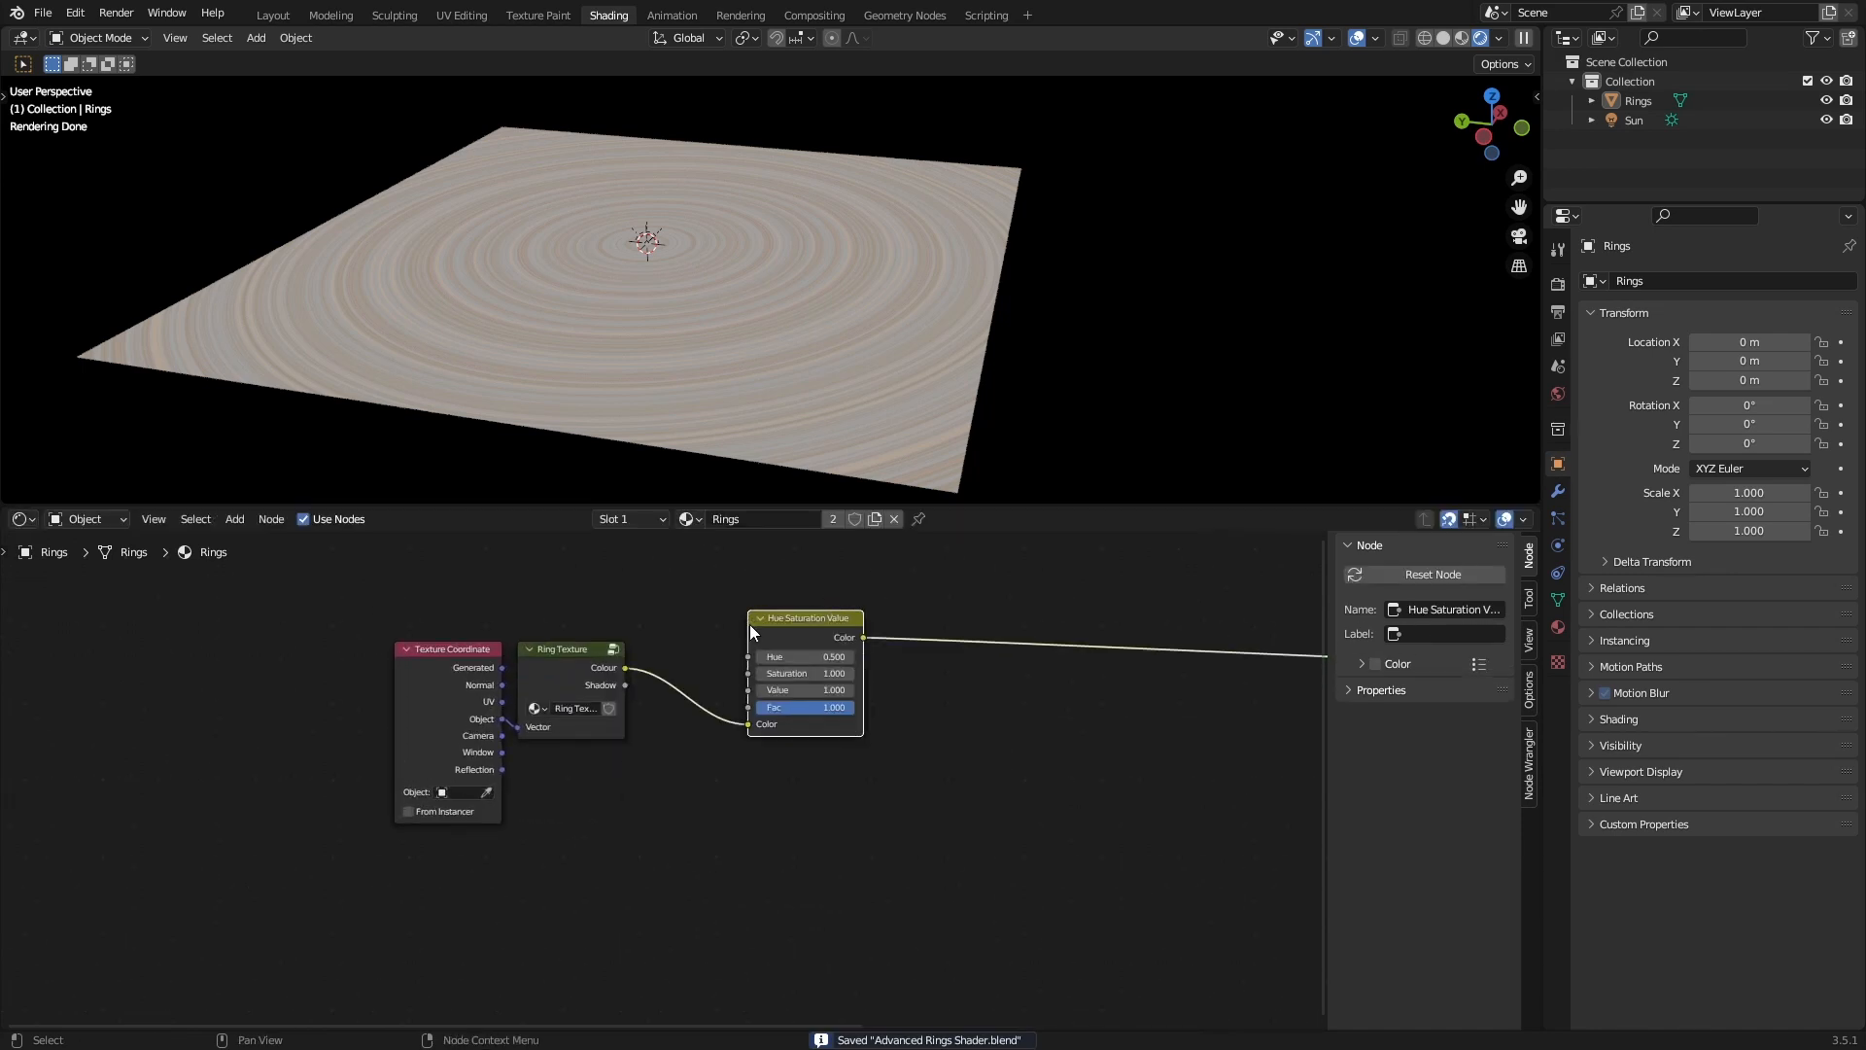
pyautogui.moveTo(805, 631); pyautogui.dragTo(714, 659)
pyautogui.click(678, 619)
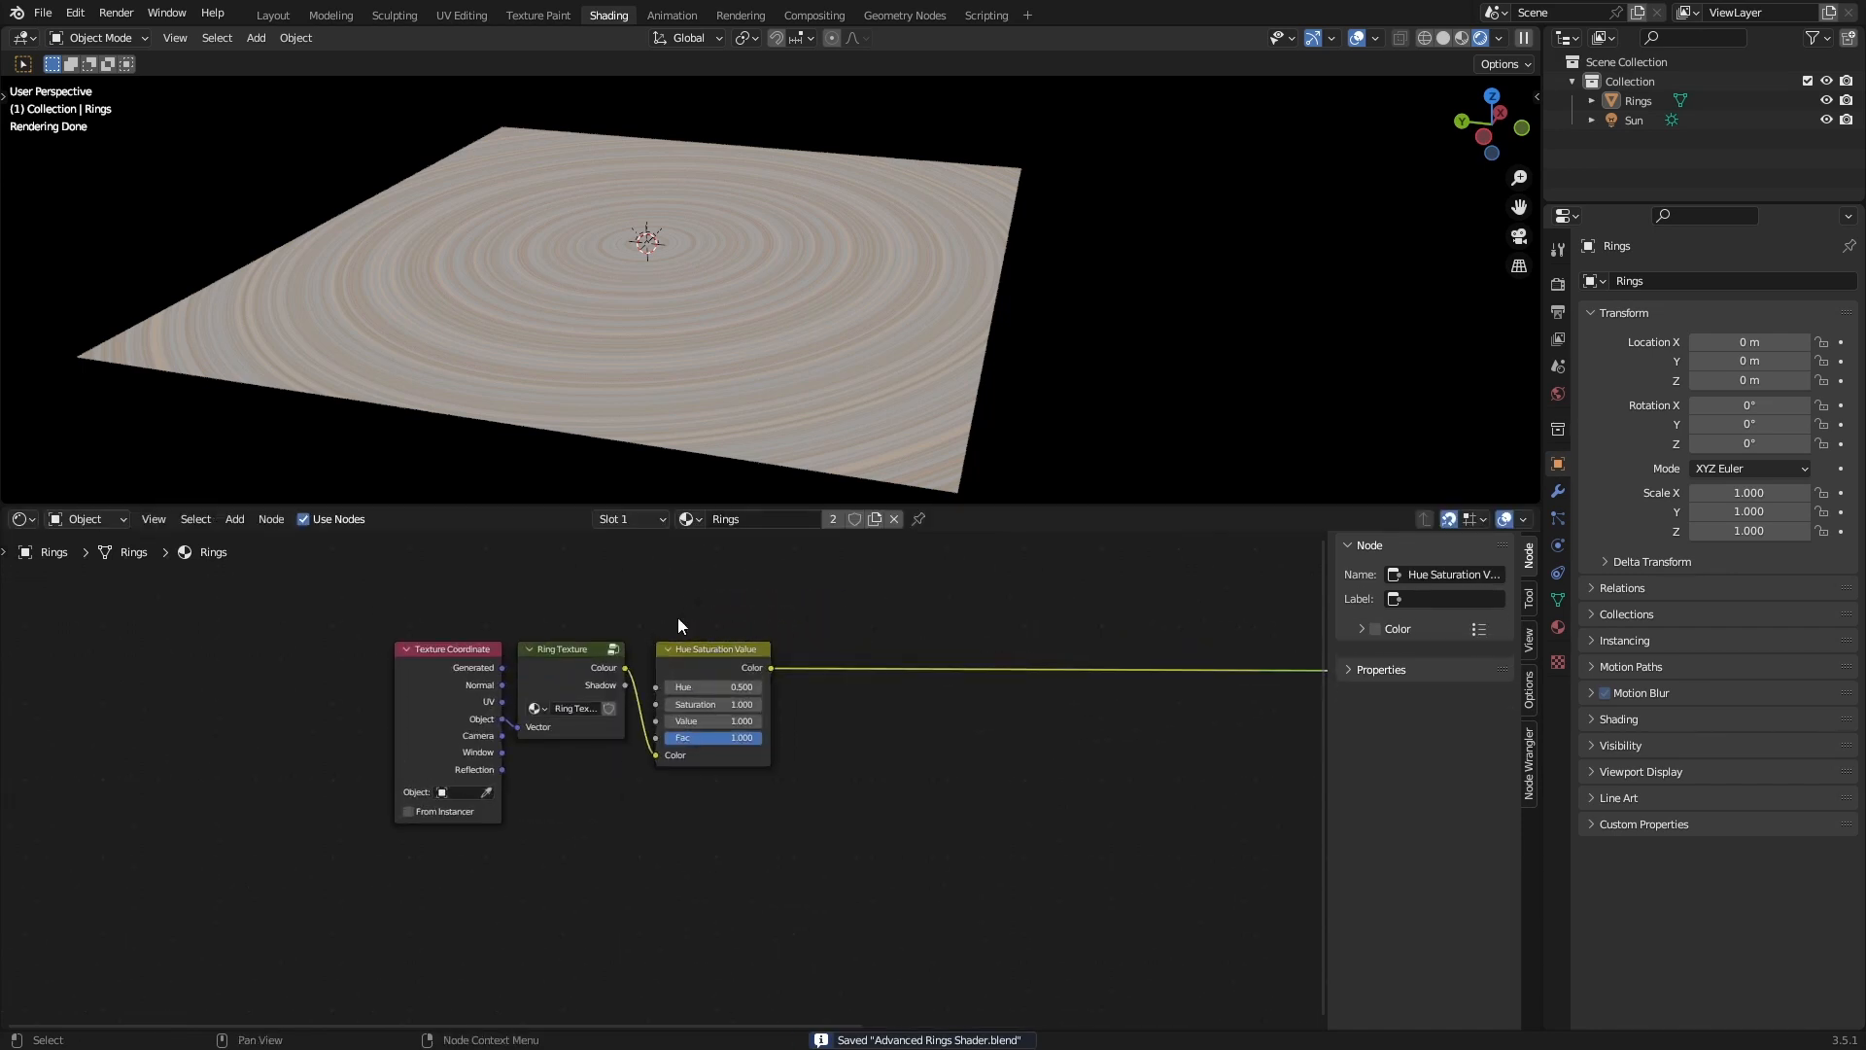
# Add a Value node below the Texture Coordinate node and place a duplicate of it underneath.
pyautogui.moveTo(608, 811); pyautogui.dragTo(714, 730, button='middle')
pyautogui.hotkey('shift', 'a')
pyautogui.click(710, 770)
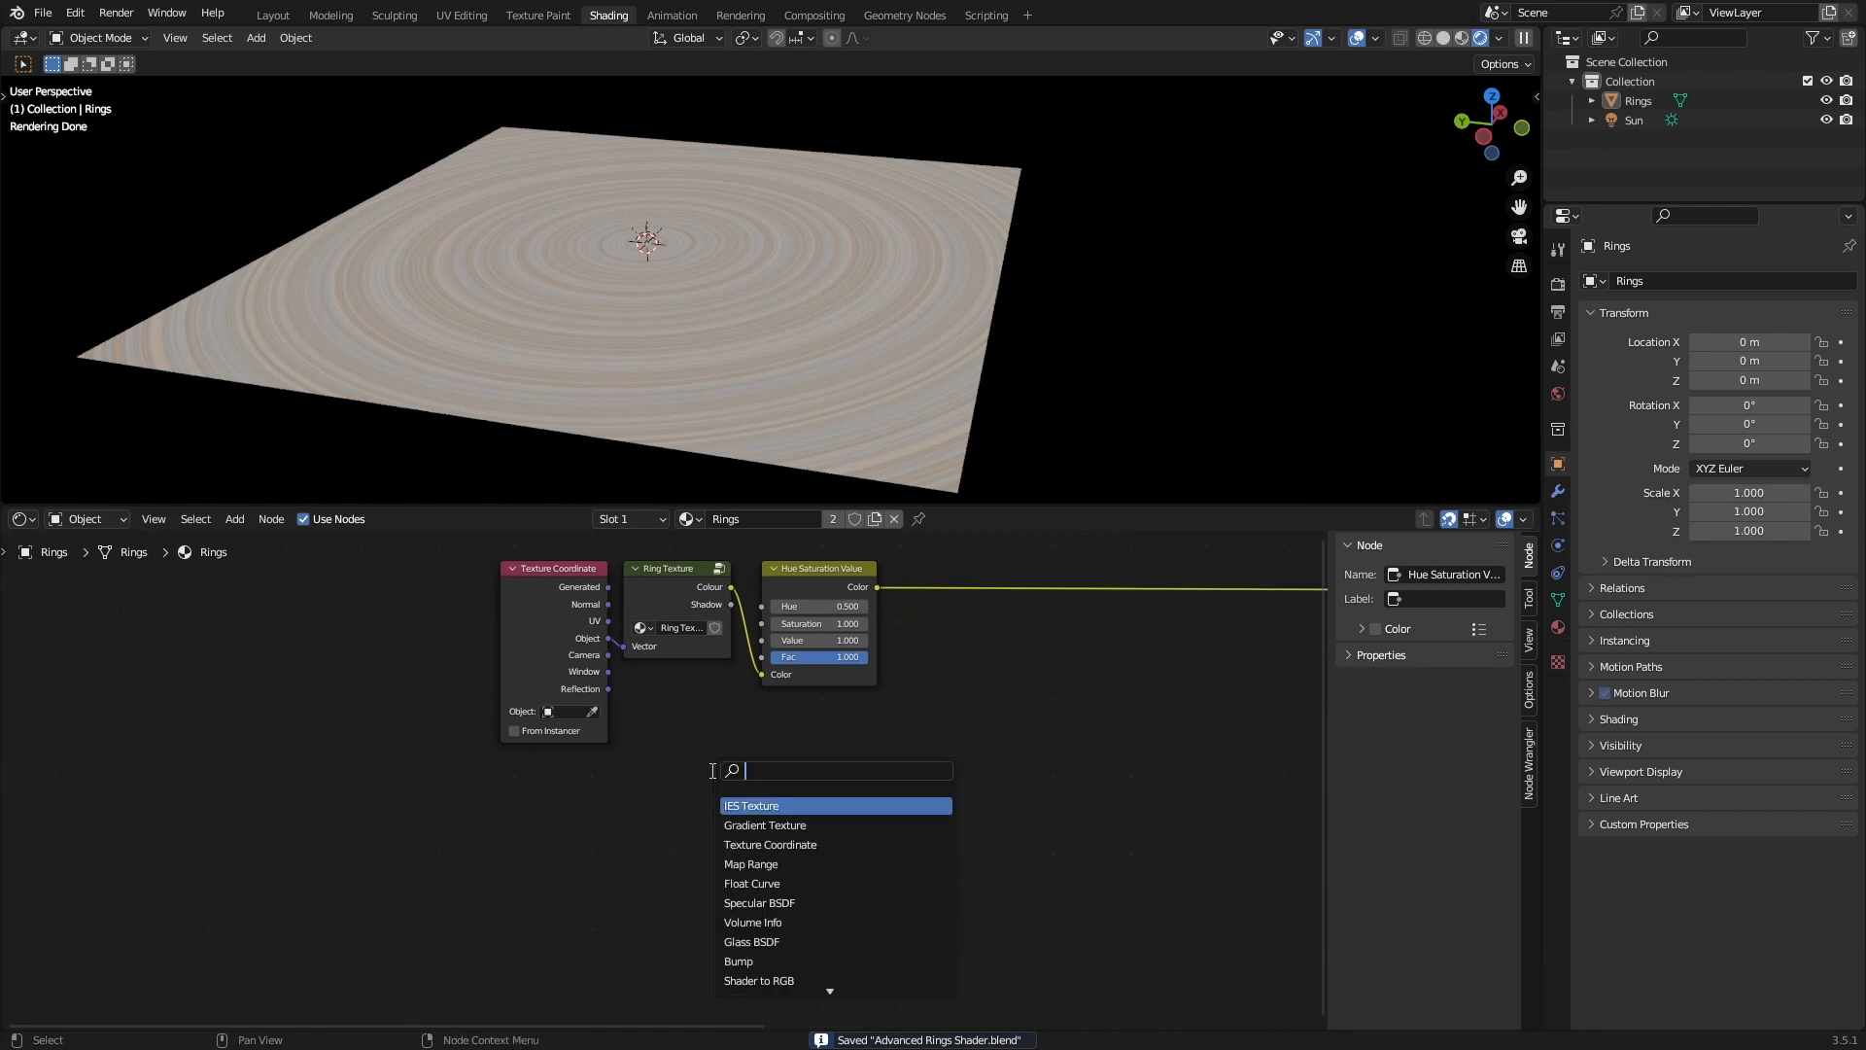
pyautogui.write('value')
pyautogui.press('Return')
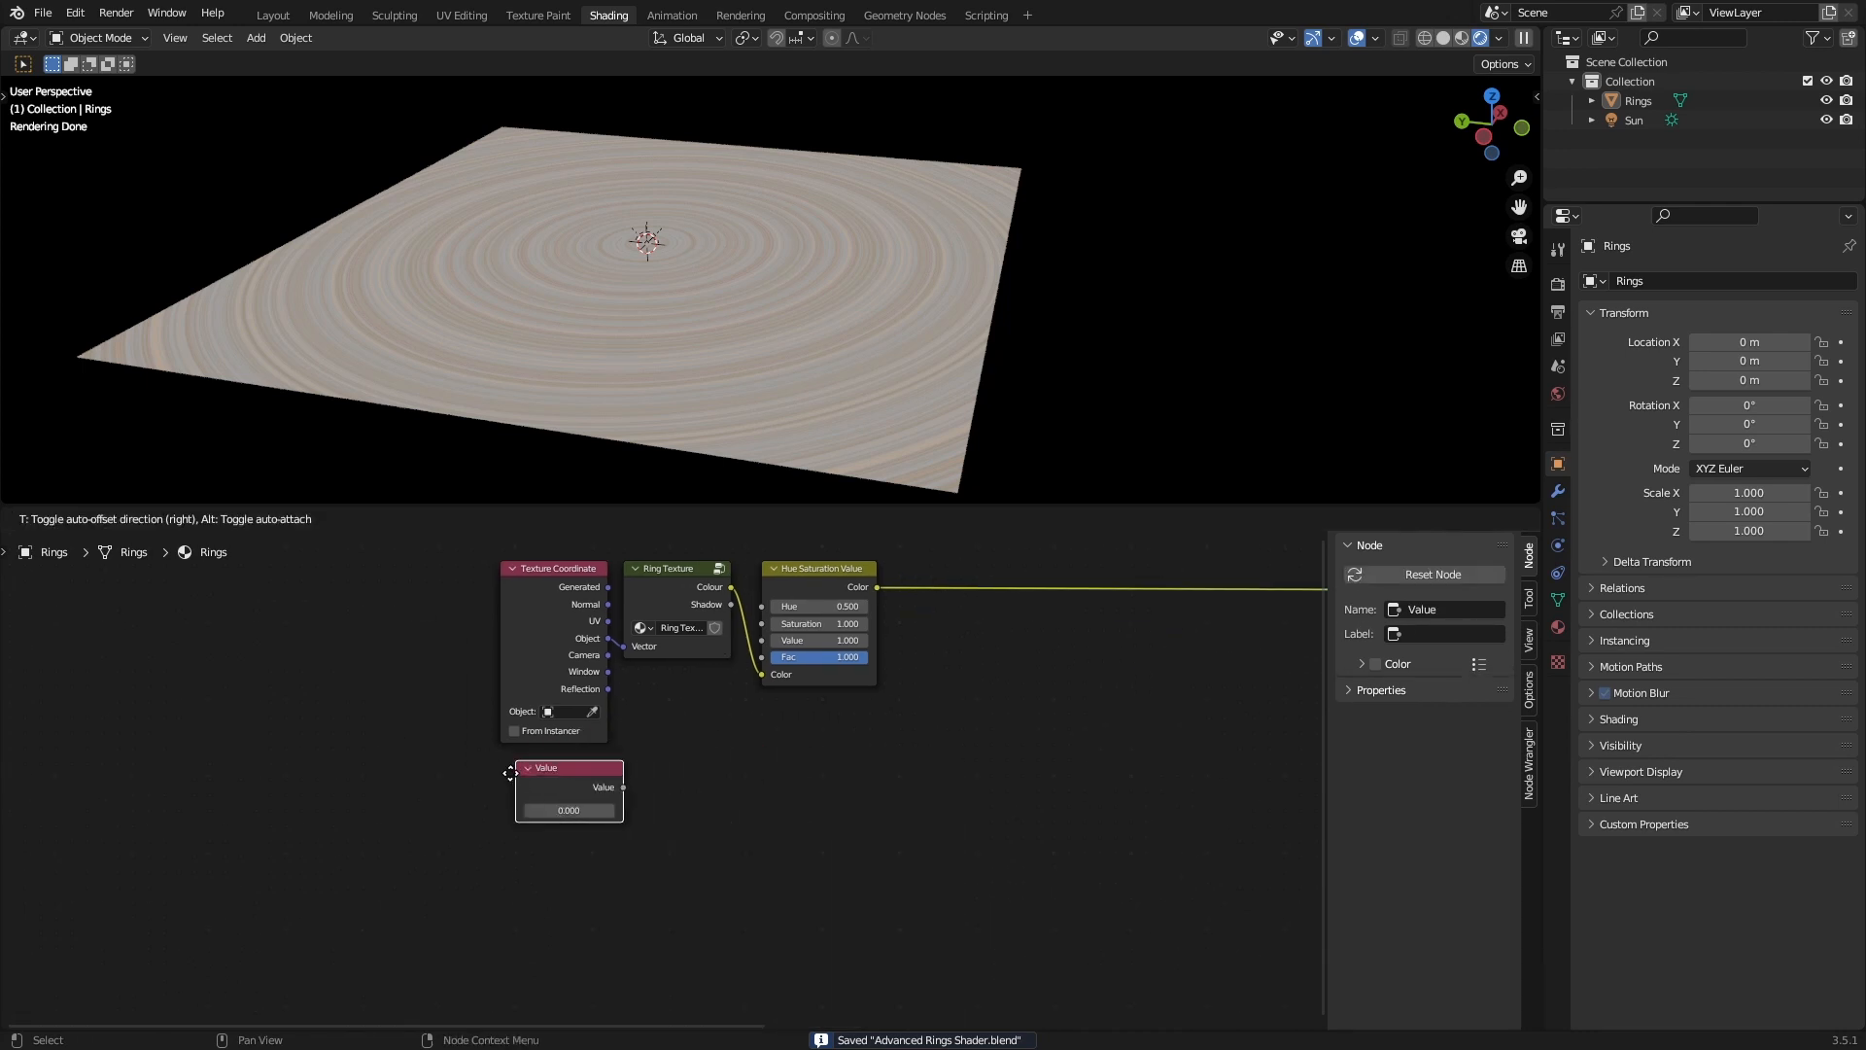
pyautogui.click(573, 778)
pyautogui.hotkey('shift', 'd')
pyautogui.click(575, 856)
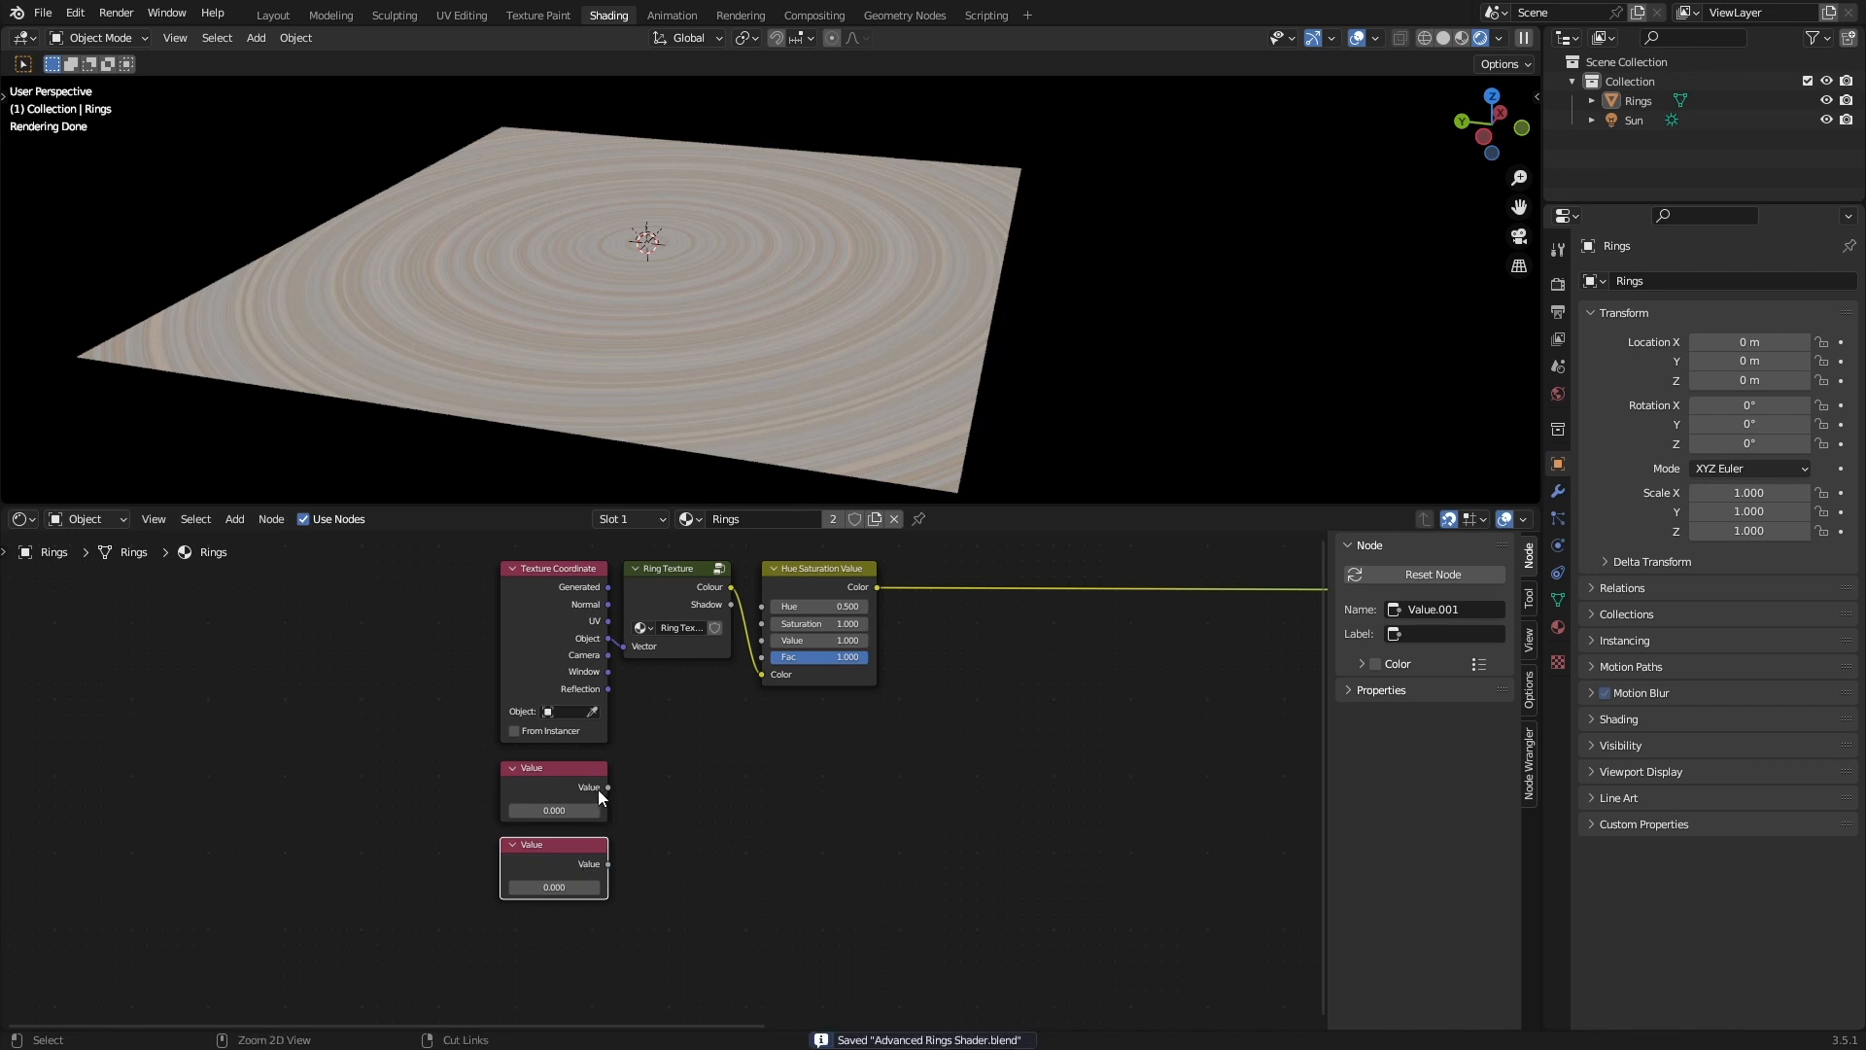
# Label the upper Value node Hue and the lower one Saturation.
pyautogui.click(559, 788)
pyautogui.press('F2')
pyautogui.write('H')
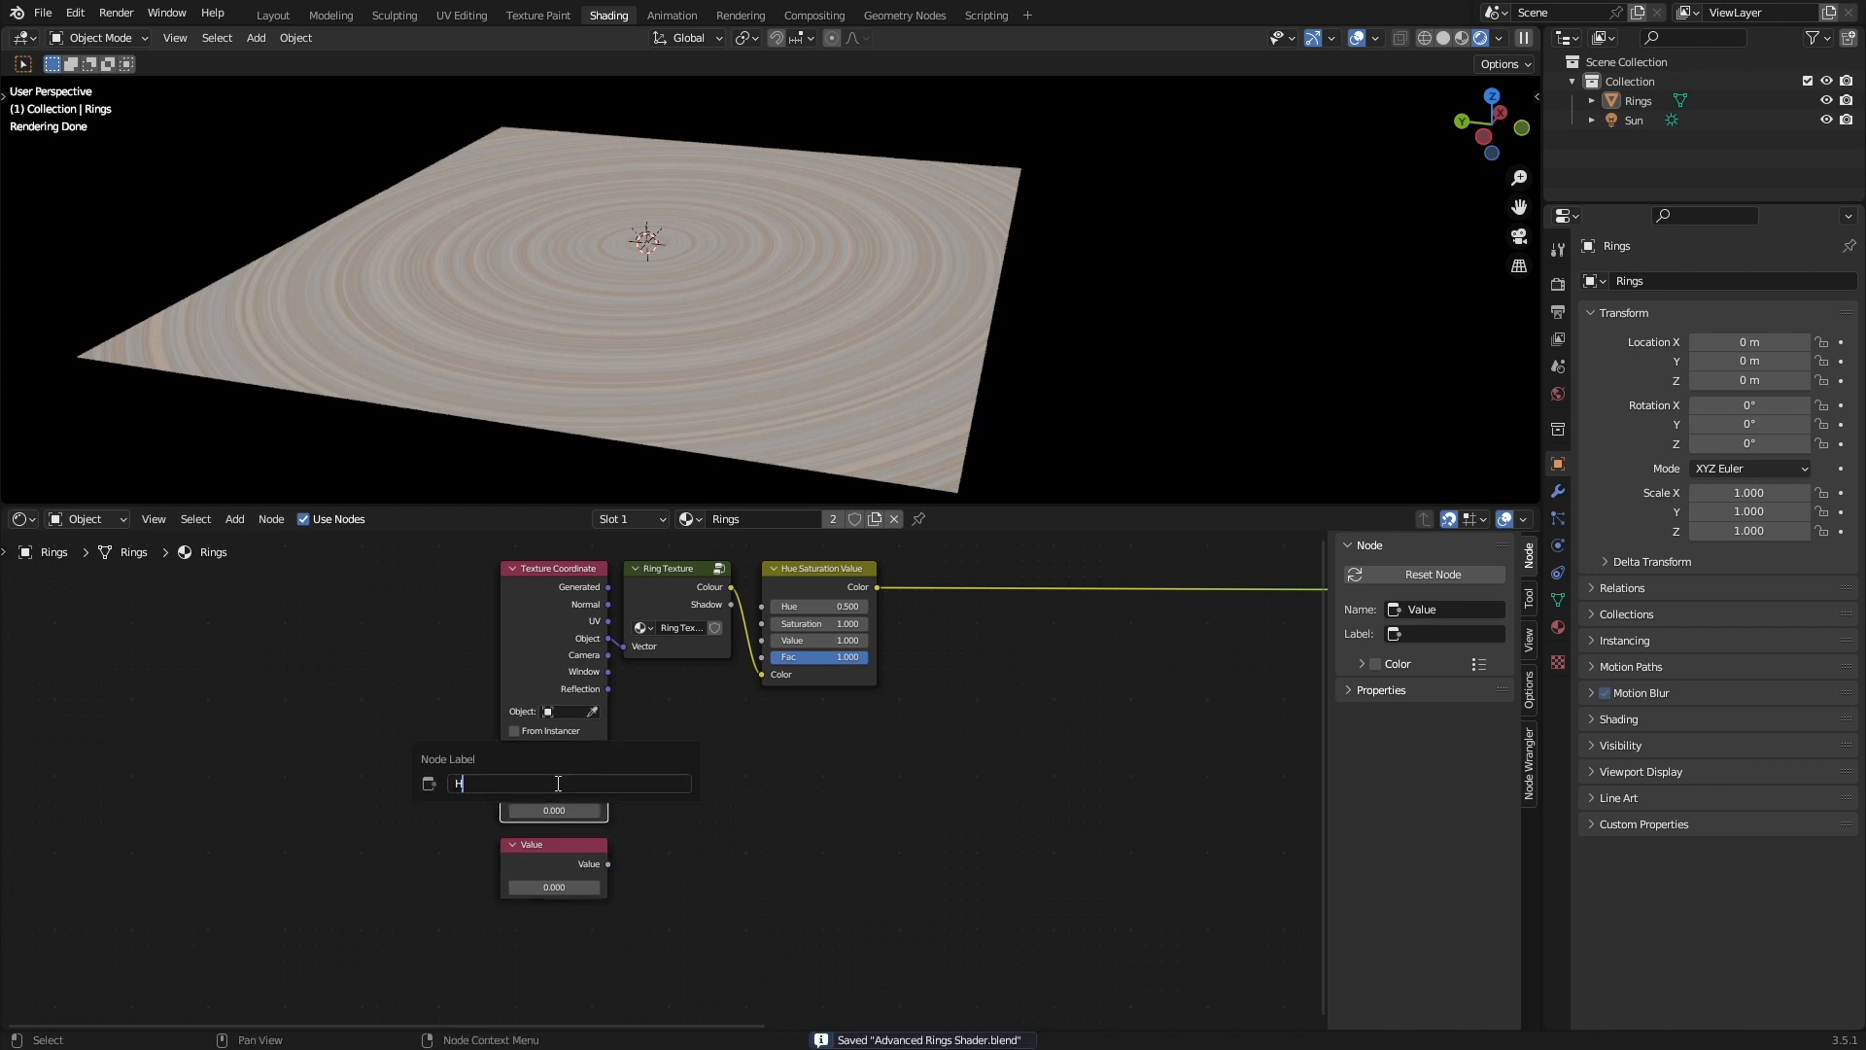
pyautogui.write('ue')
pyautogui.press('Return')
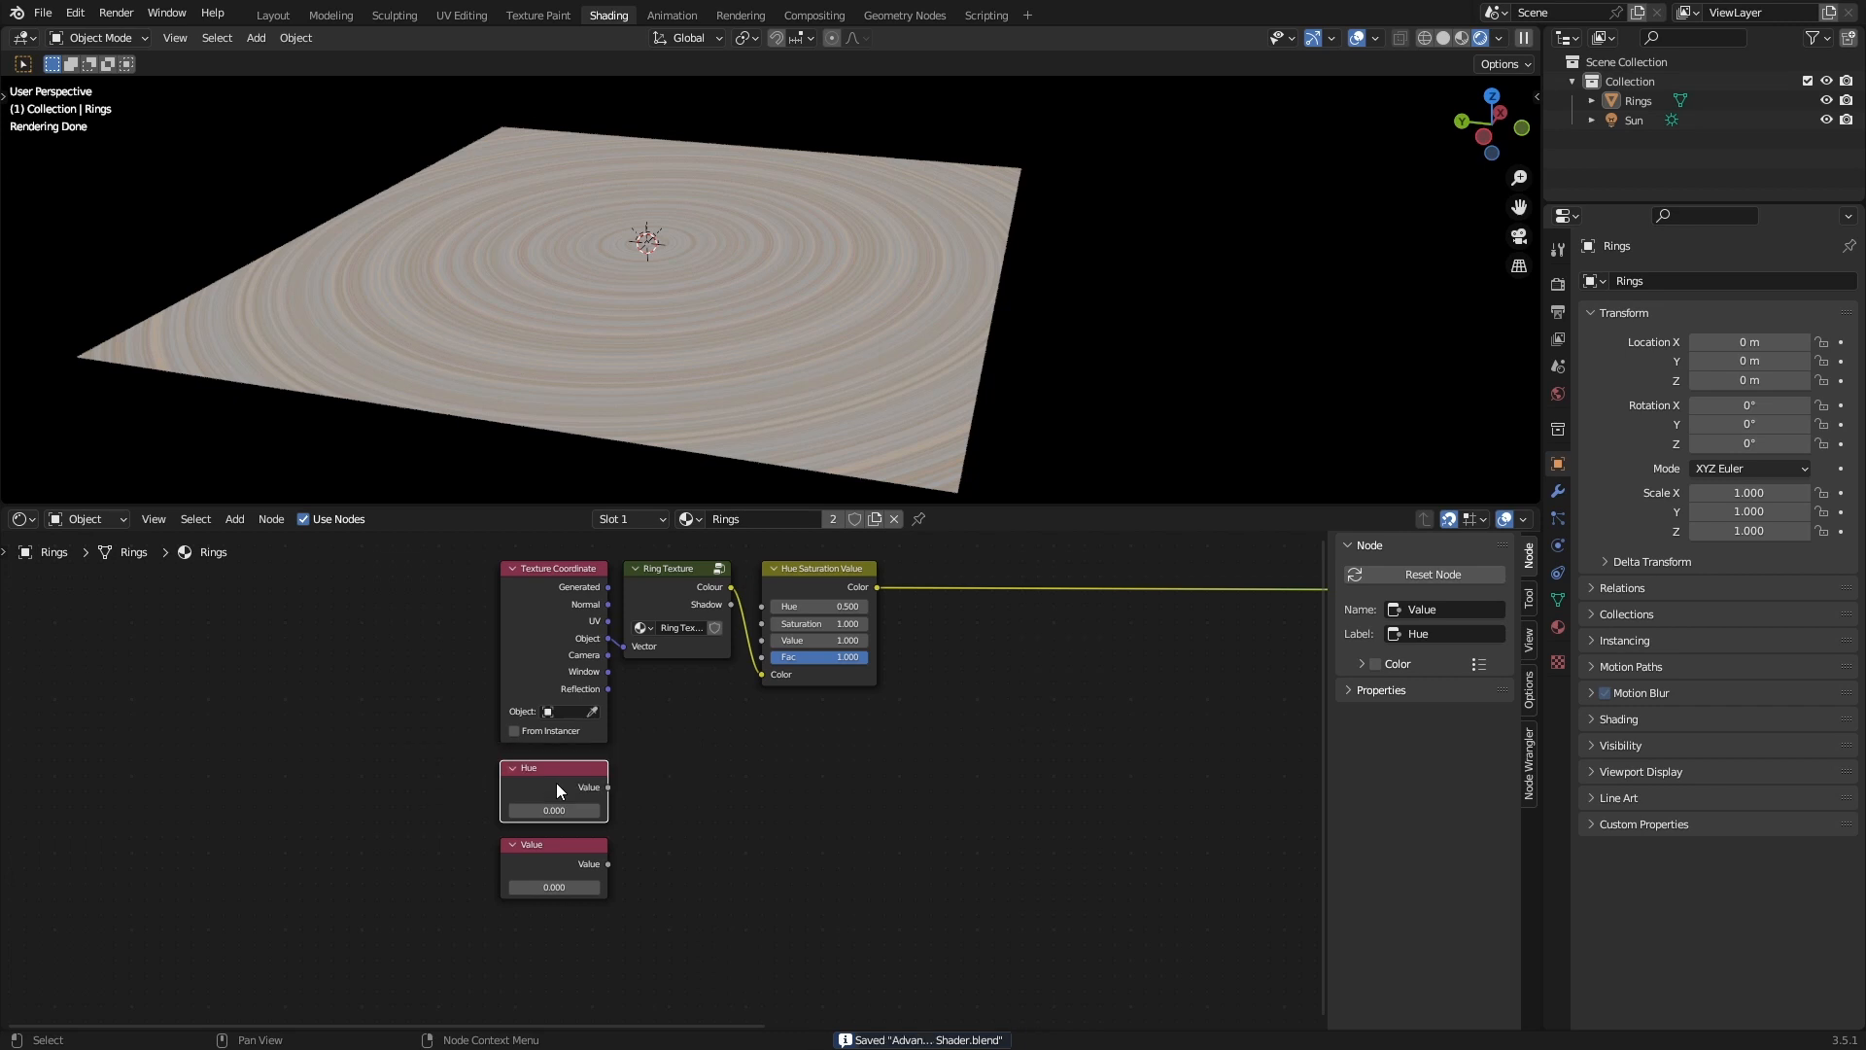
pyautogui.click(564, 855)
pyautogui.press('F2')
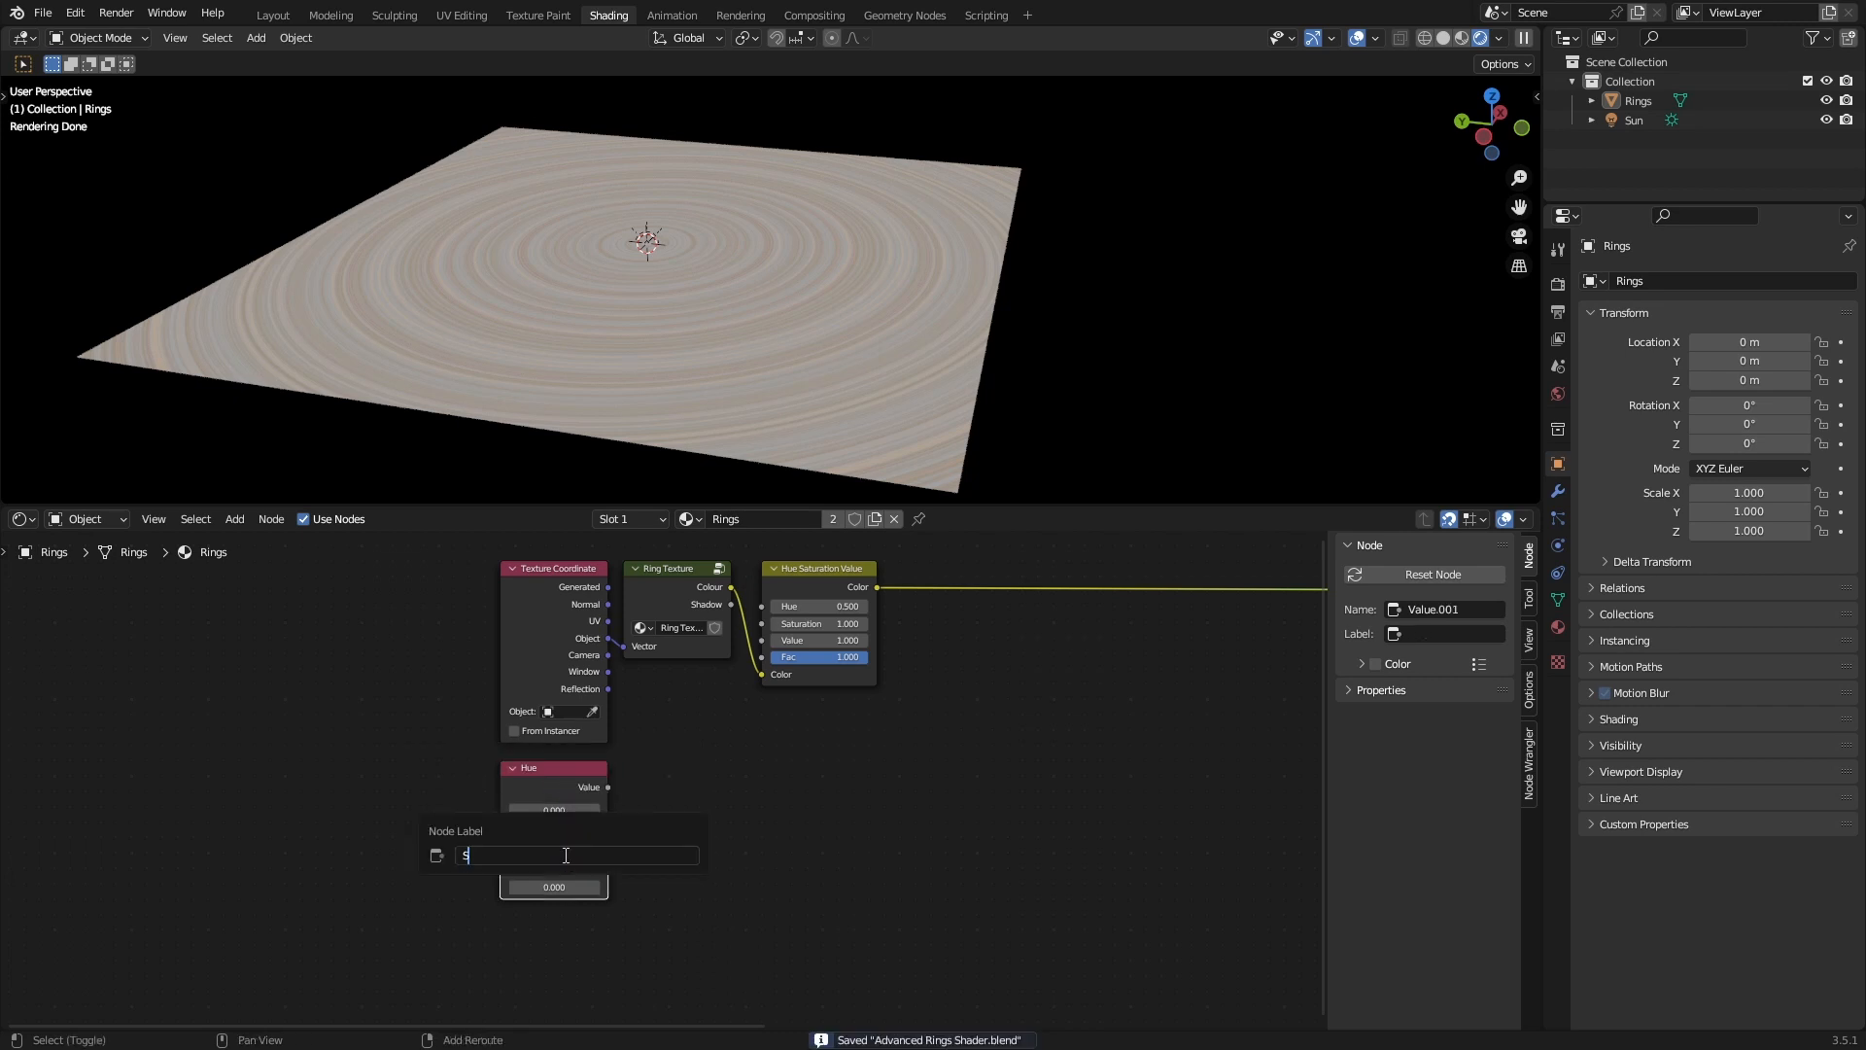
pyautogui.write('Saturation')
pyautogui.press('Return')
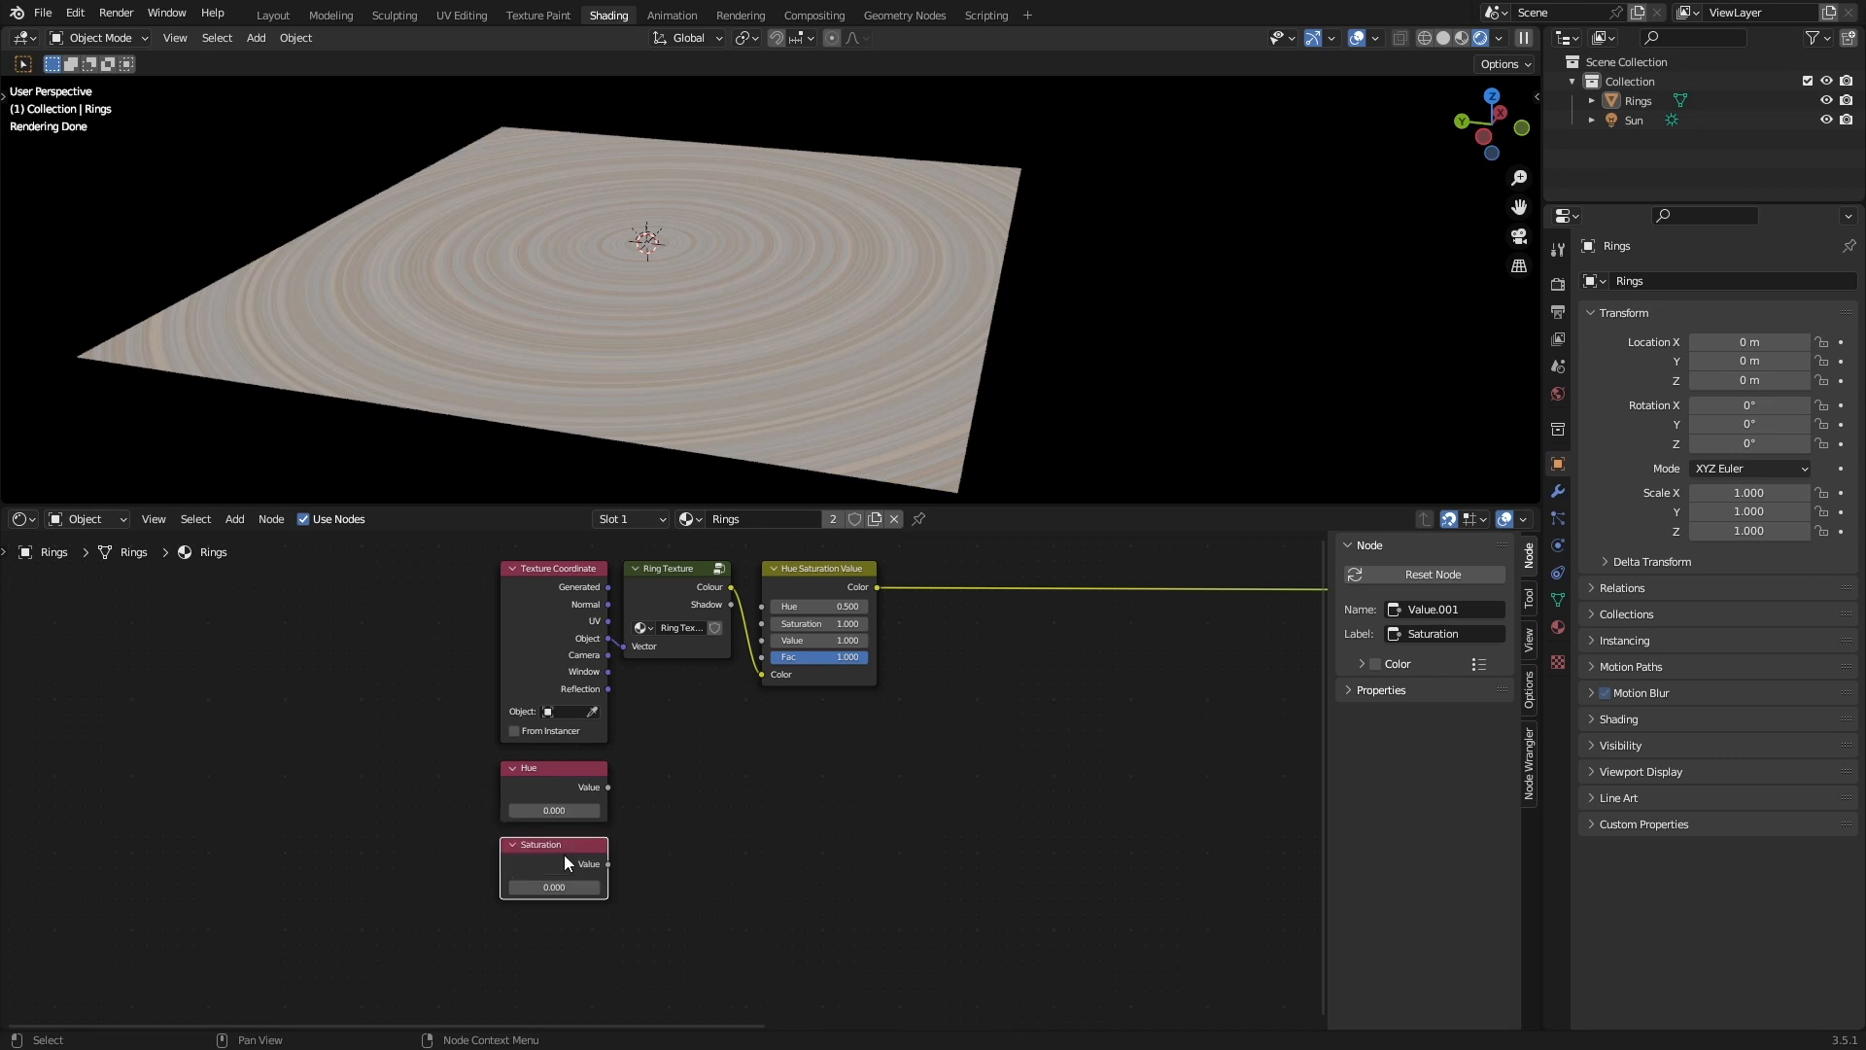
# Save the file, then set the Hue node to 0.5 and the Saturation node to 1.
pyautogui.hotkey('ctrl', 's')
pyautogui.click(576, 808)
pyautogui.write('0.5')
pyautogui.press('Return')
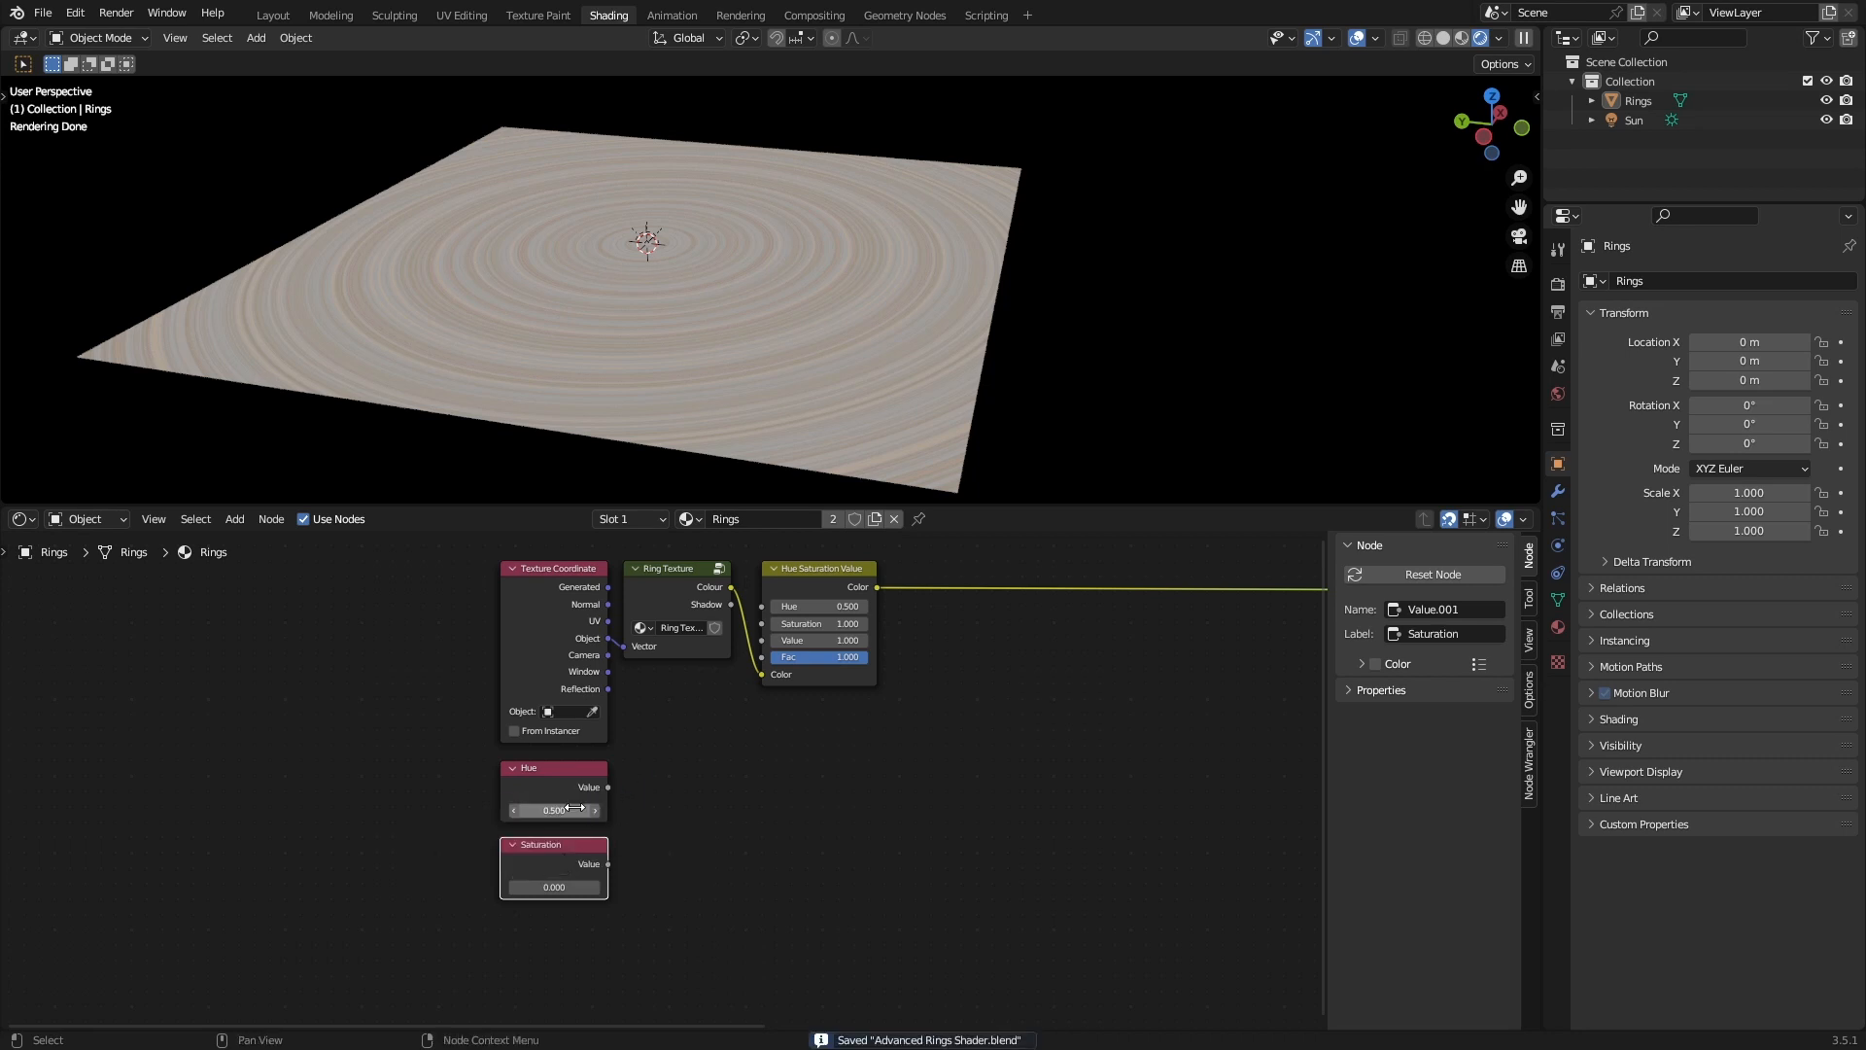
pyautogui.click(598, 885)
pyautogui.write('1')
pyautogui.press('Return')
# Connect the Hue and Saturation nodes to the matching inputs of the Hue Saturation Value node.
pyautogui.moveTo(607, 786); pyautogui.dragTo(761, 606)
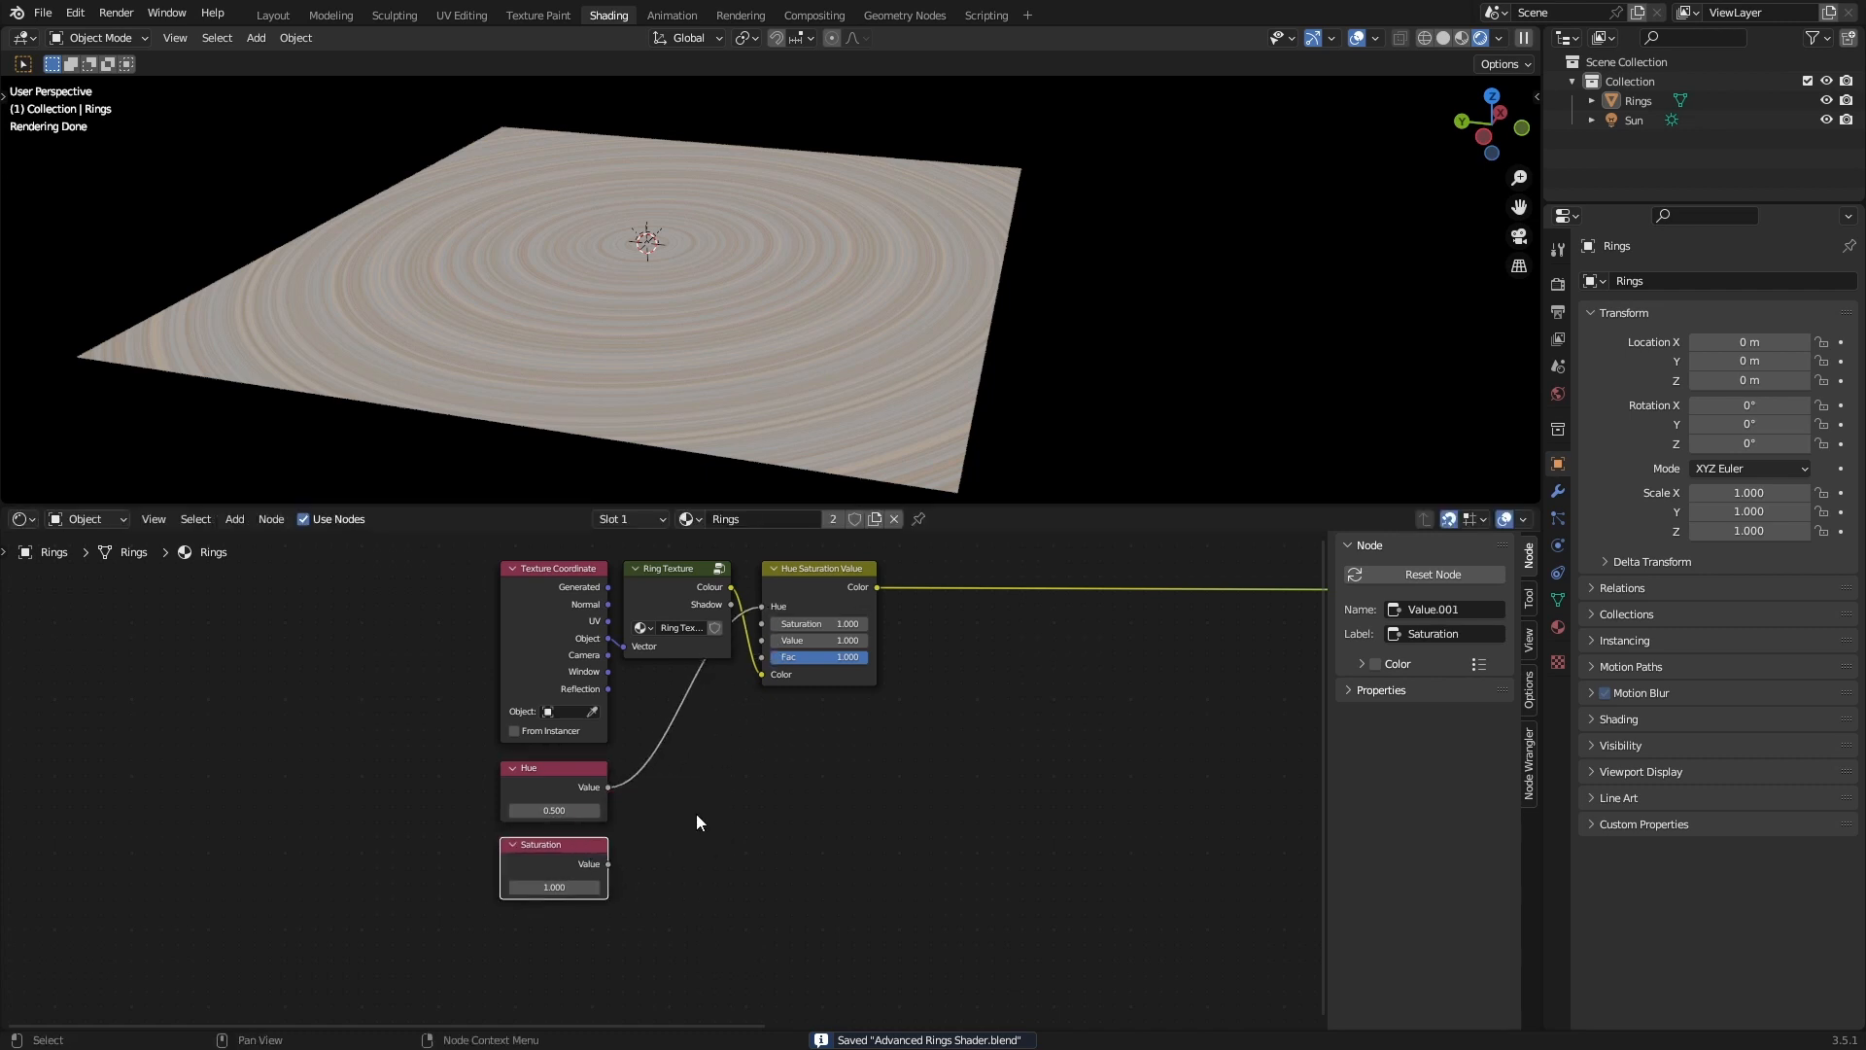
pyautogui.moveTo(607, 863); pyautogui.dragTo(761, 623)
pyautogui.moveTo(879, 699); pyautogui.dragTo(821, 714, button='middle')
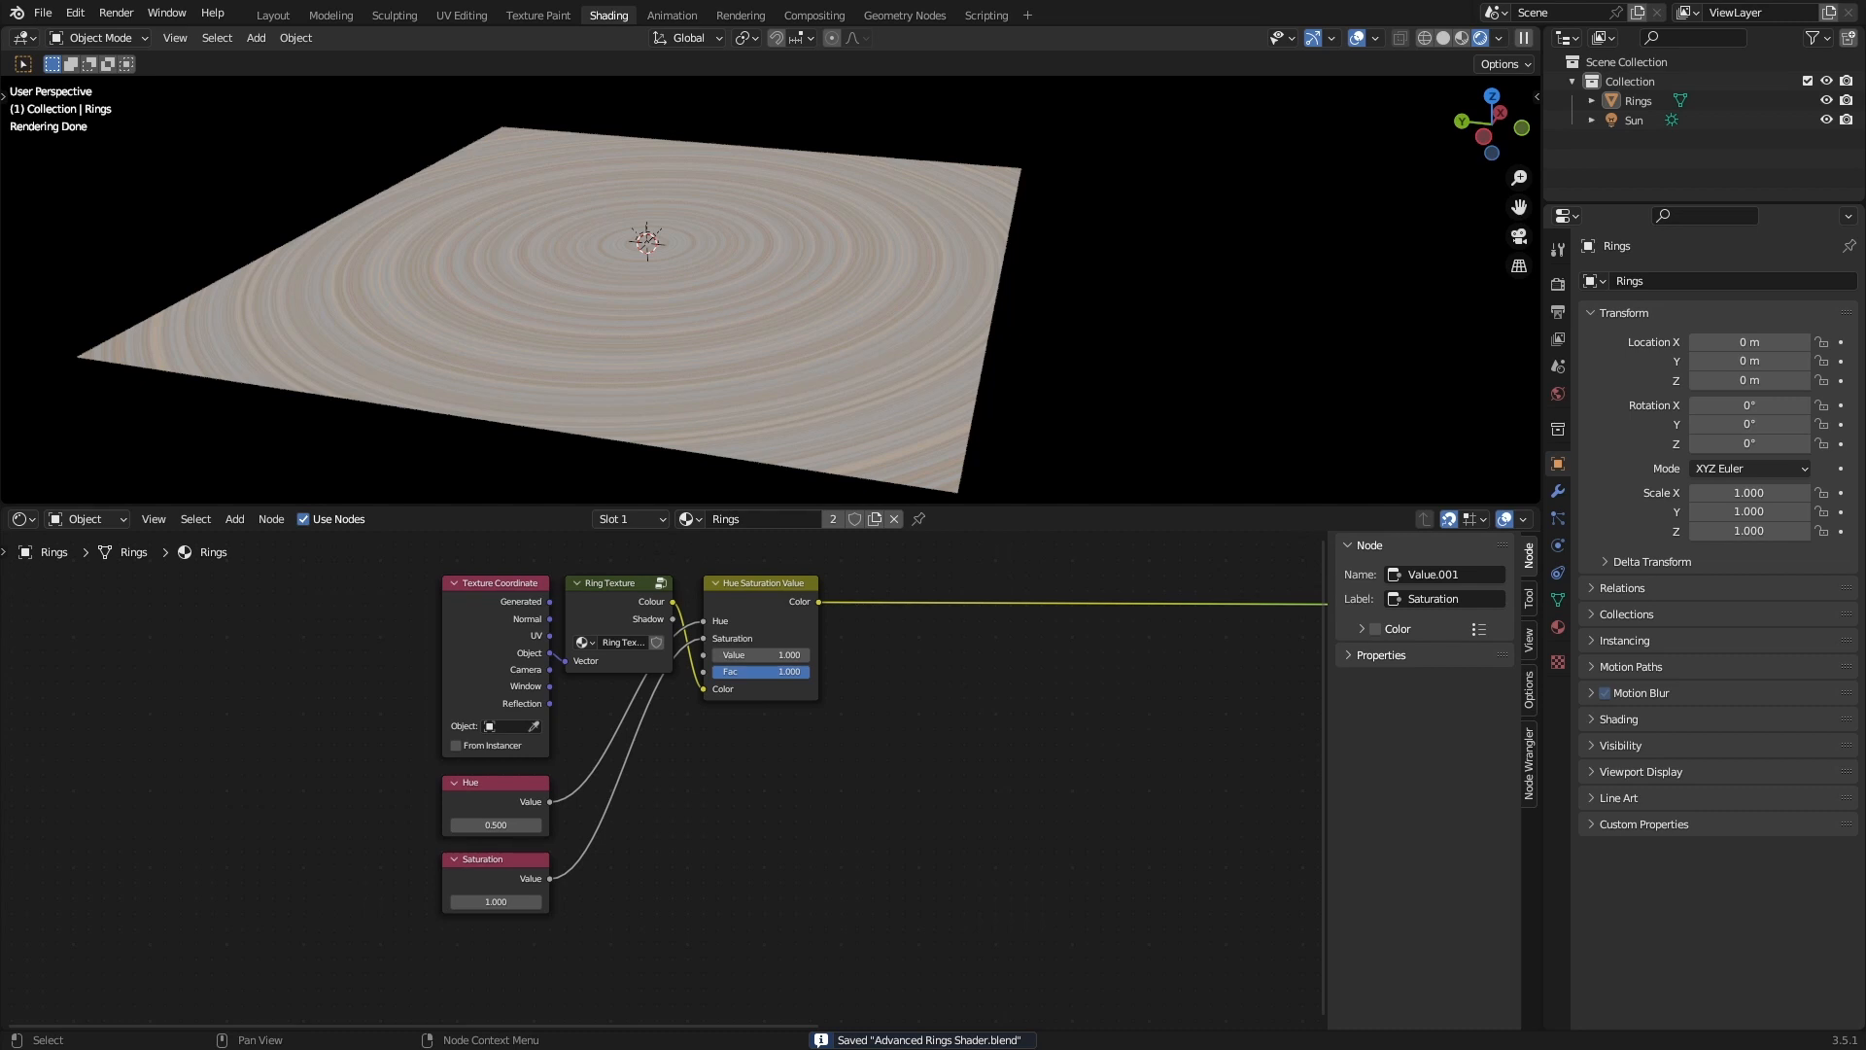
# Add a reroute point on the link just after the Hue Saturation Value node and save the file.
pyautogui.moveTo(814, 603); pyautogui.dragTo(682, 646, button='middle')
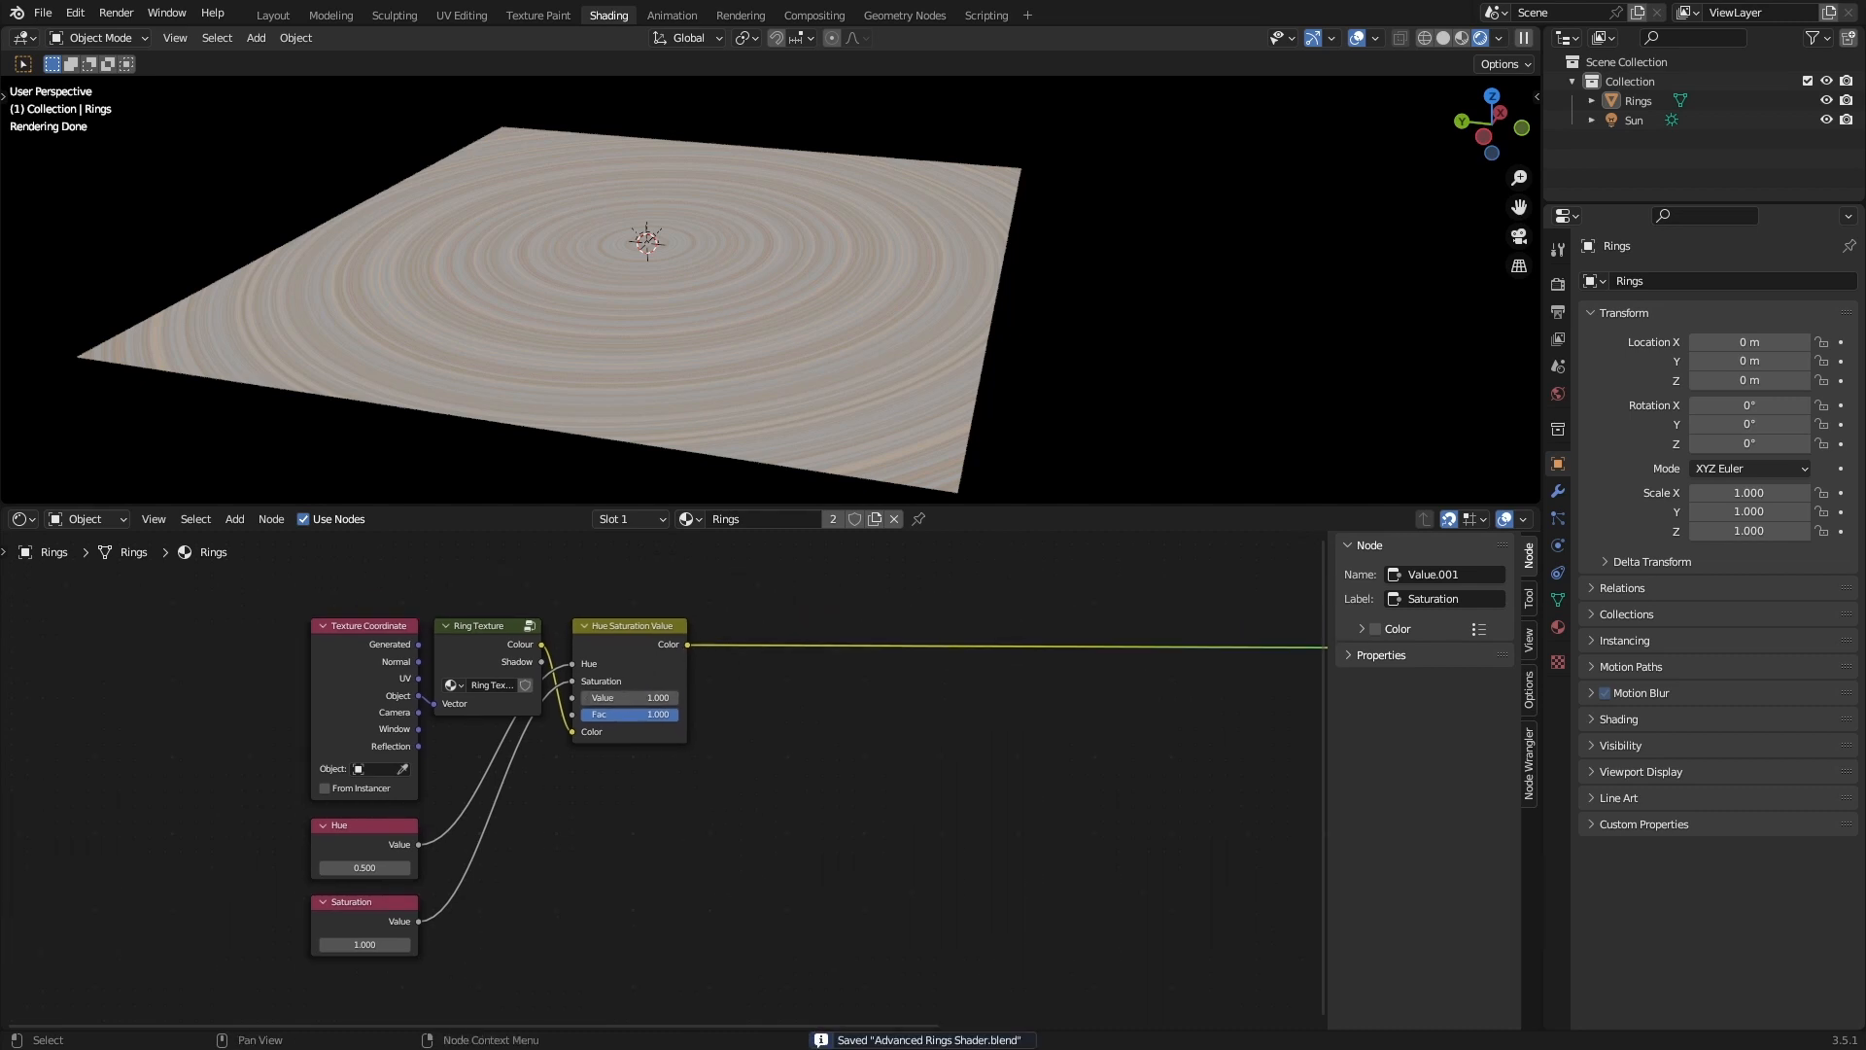
pyautogui.scroll(1, 825, 673)
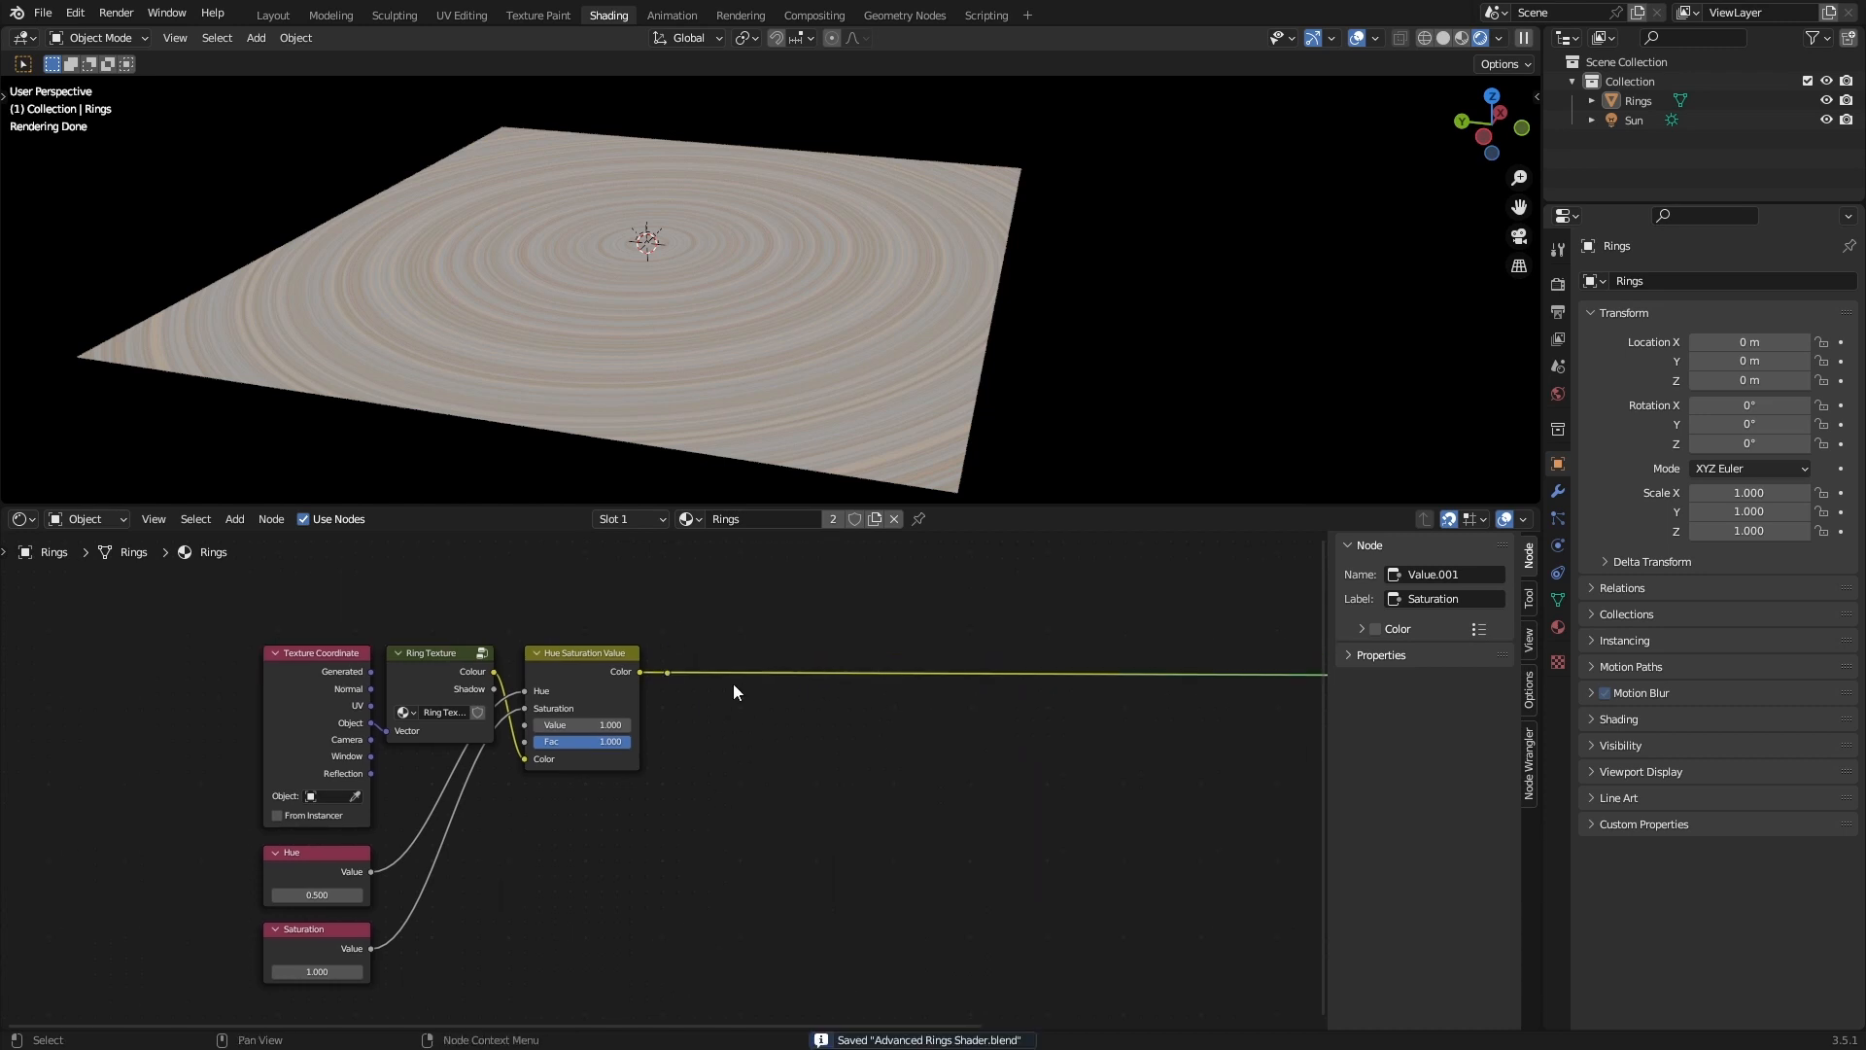
pyautogui.moveTo(733, 684); pyautogui.dragTo(672, 696, button='middle')
pyautogui.moveTo(827, 649); pyautogui.dragTo(763, 752, button='middle')
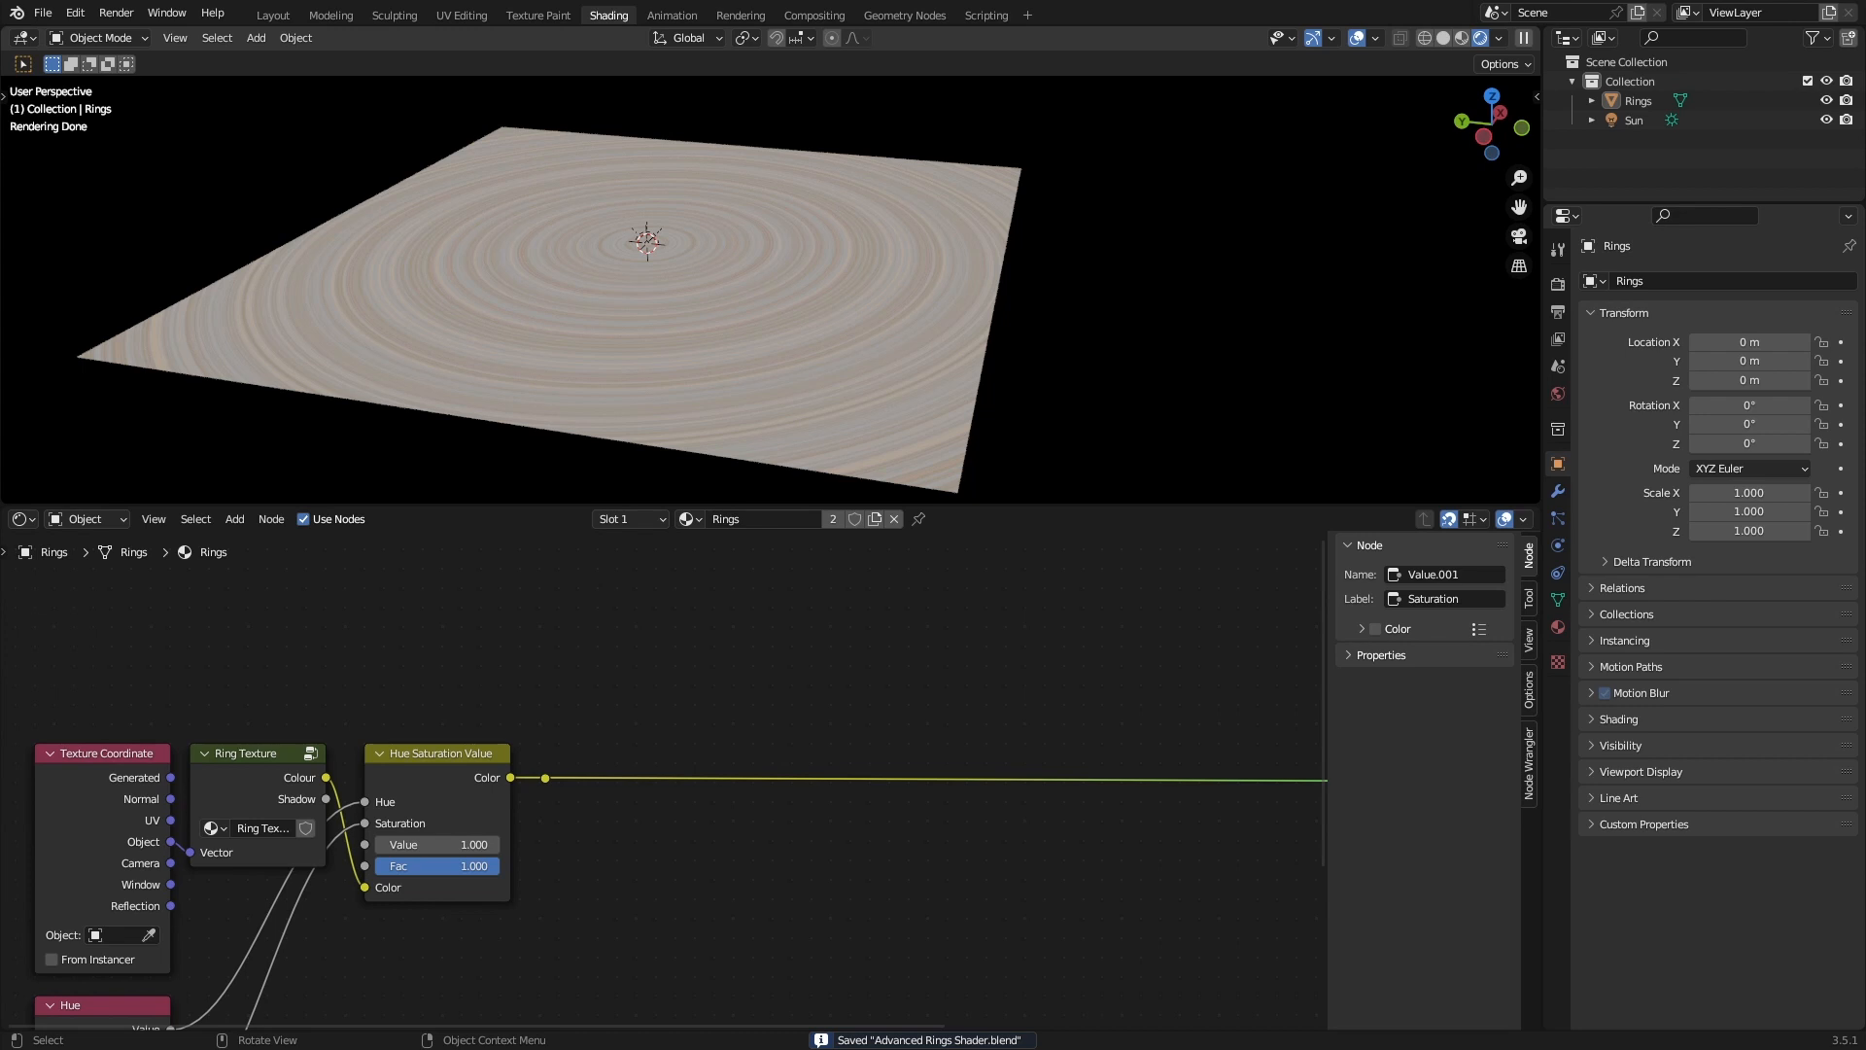
pyautogui.hotkey('ctrl', 's')
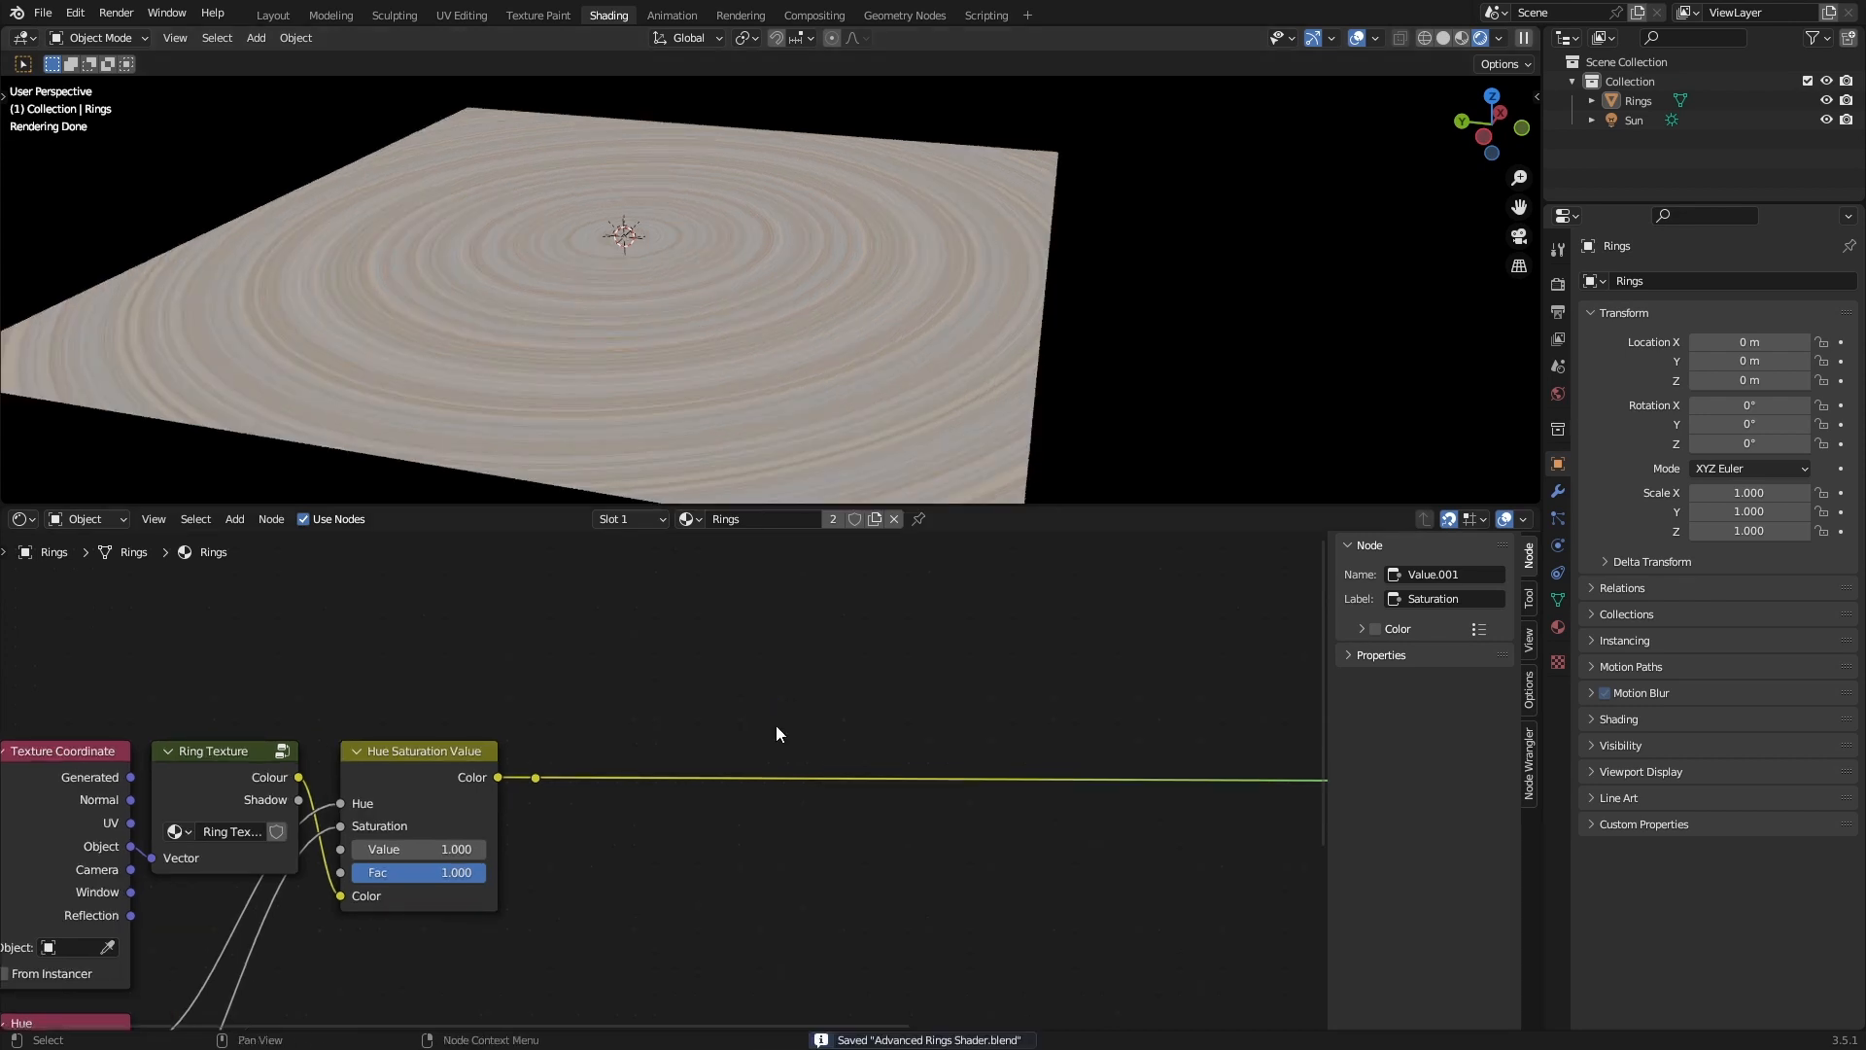
# Add a Vector Math node in the empty space below the Hue Saturation Value node's output link.
pyautogui.scroll(-3, 745, 383)
pyautogui.scroll(2, 744, 704)
pyautogui.hotkey('shift', 'a')
pyautogui.write('vmath')
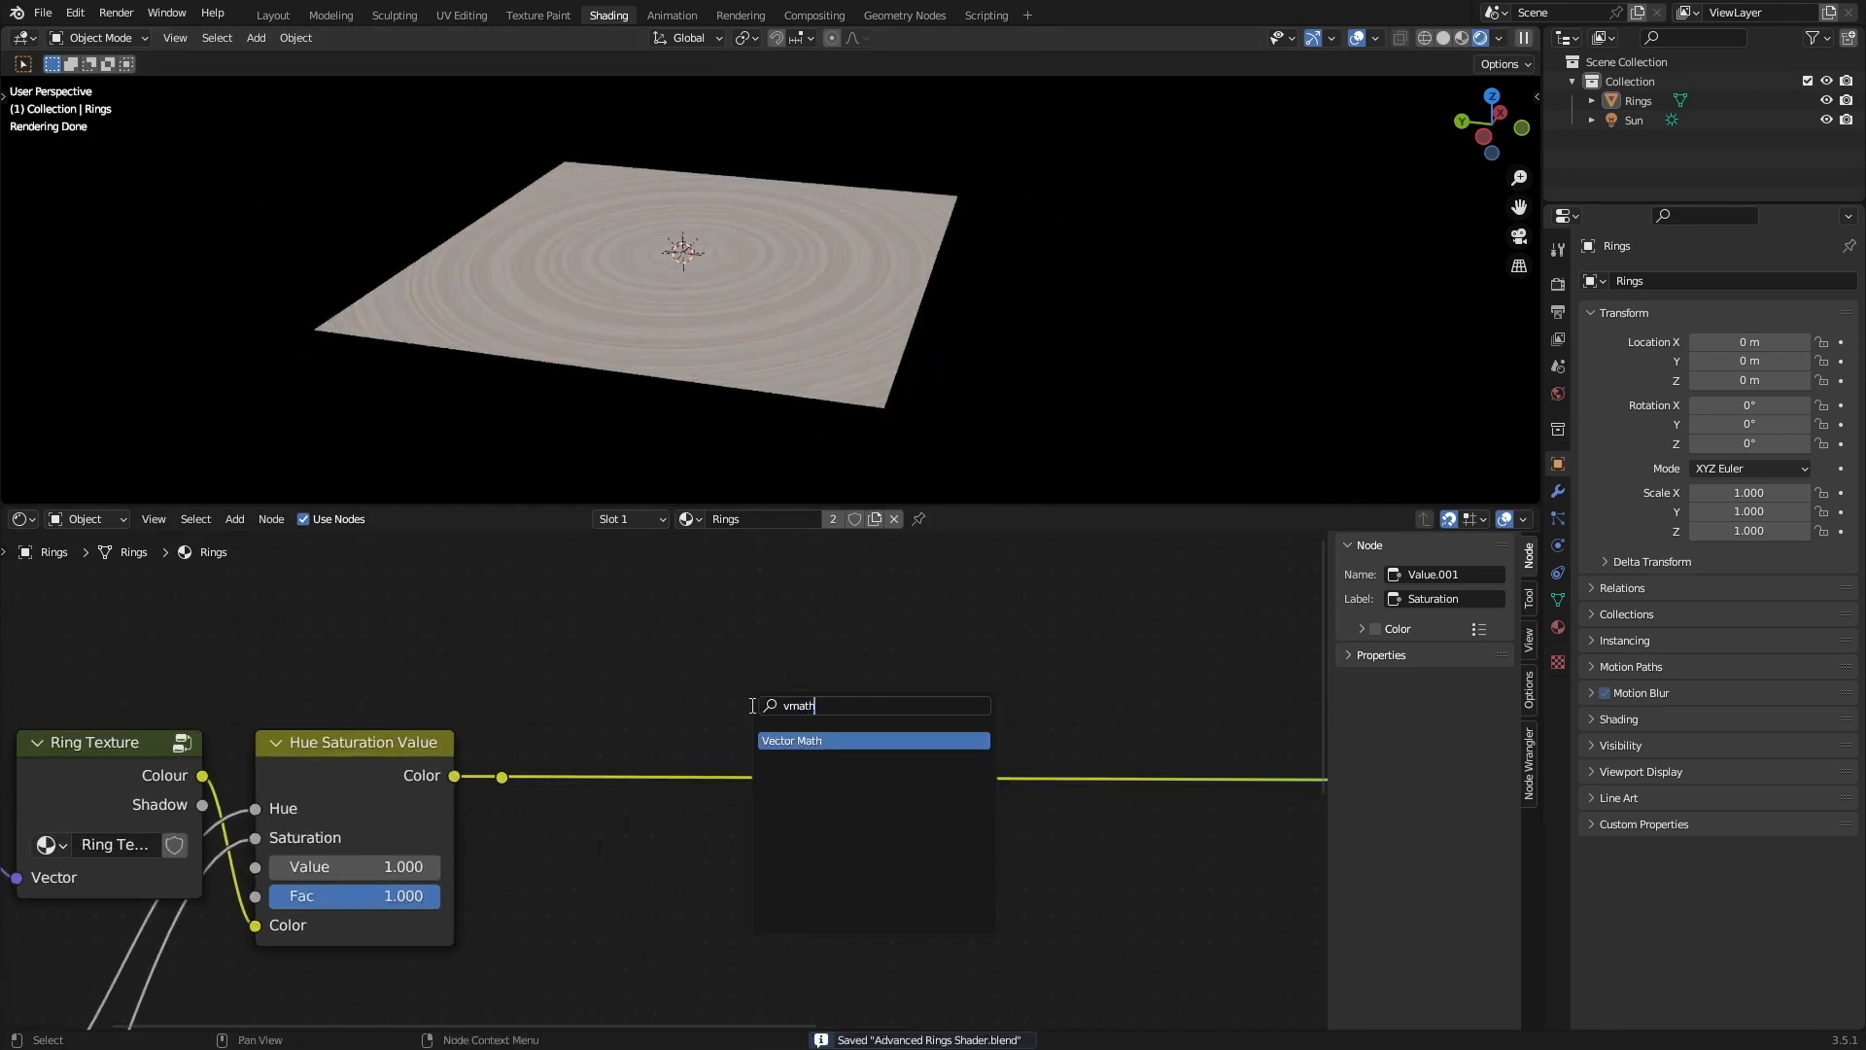
pyautogui.press('Return')
pyautogui.click(796, 886)
pyautogui.scroll(-1, 816, 903)
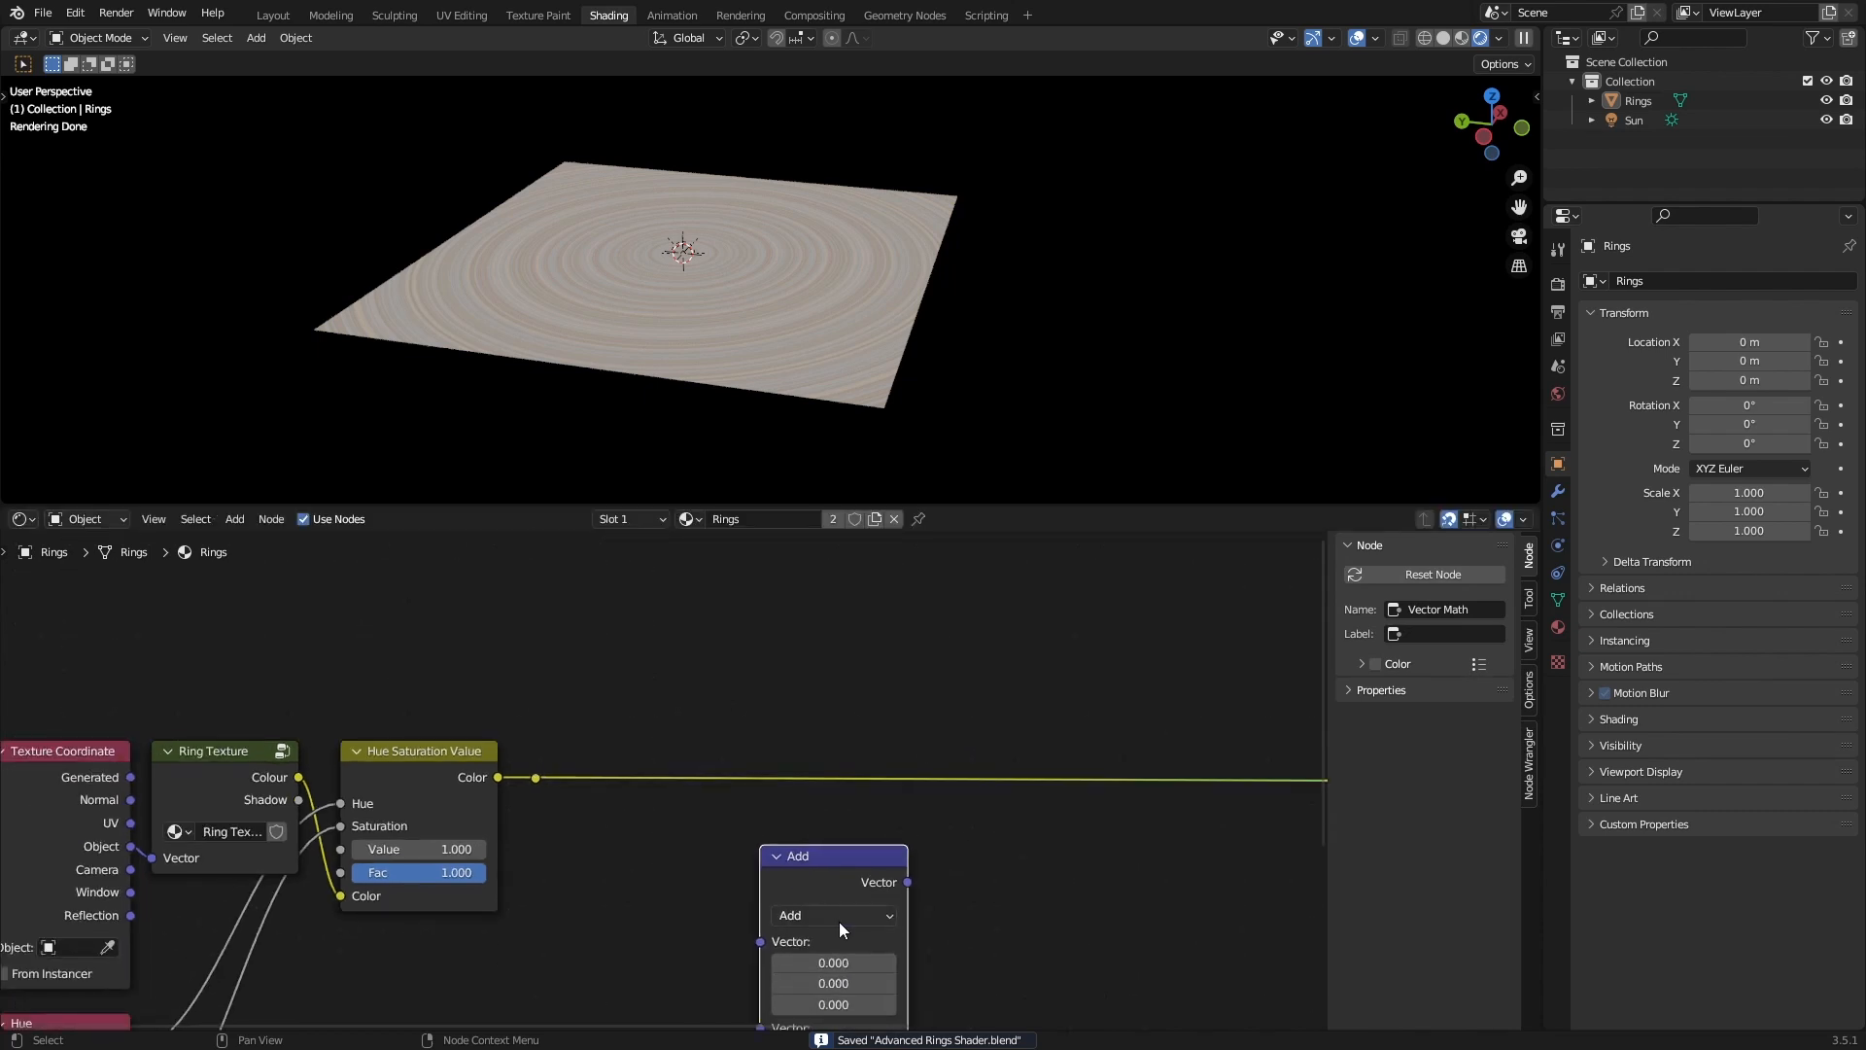
# Set the Vector Math node to Normalize, save, and insert it on the link beside the Hue Saturation Value node.
pyautogui.click(837, 915)
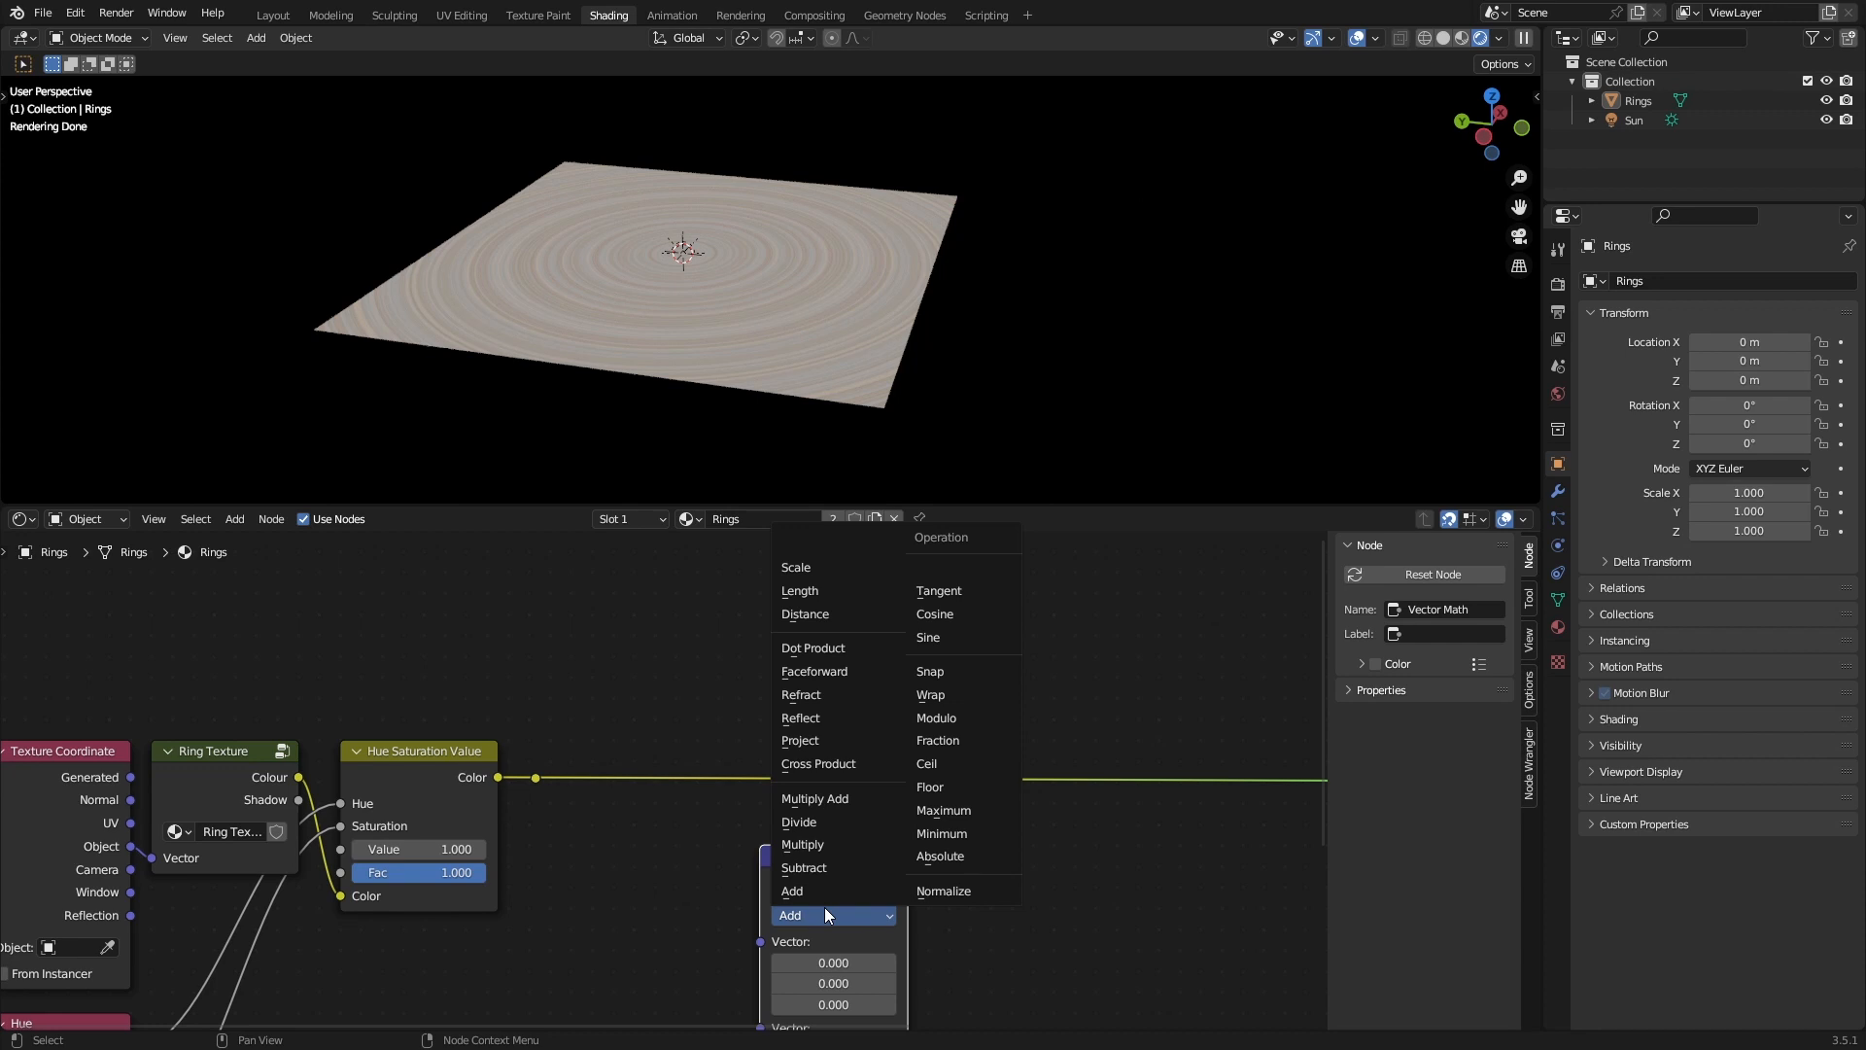
pyautogui.press('n')
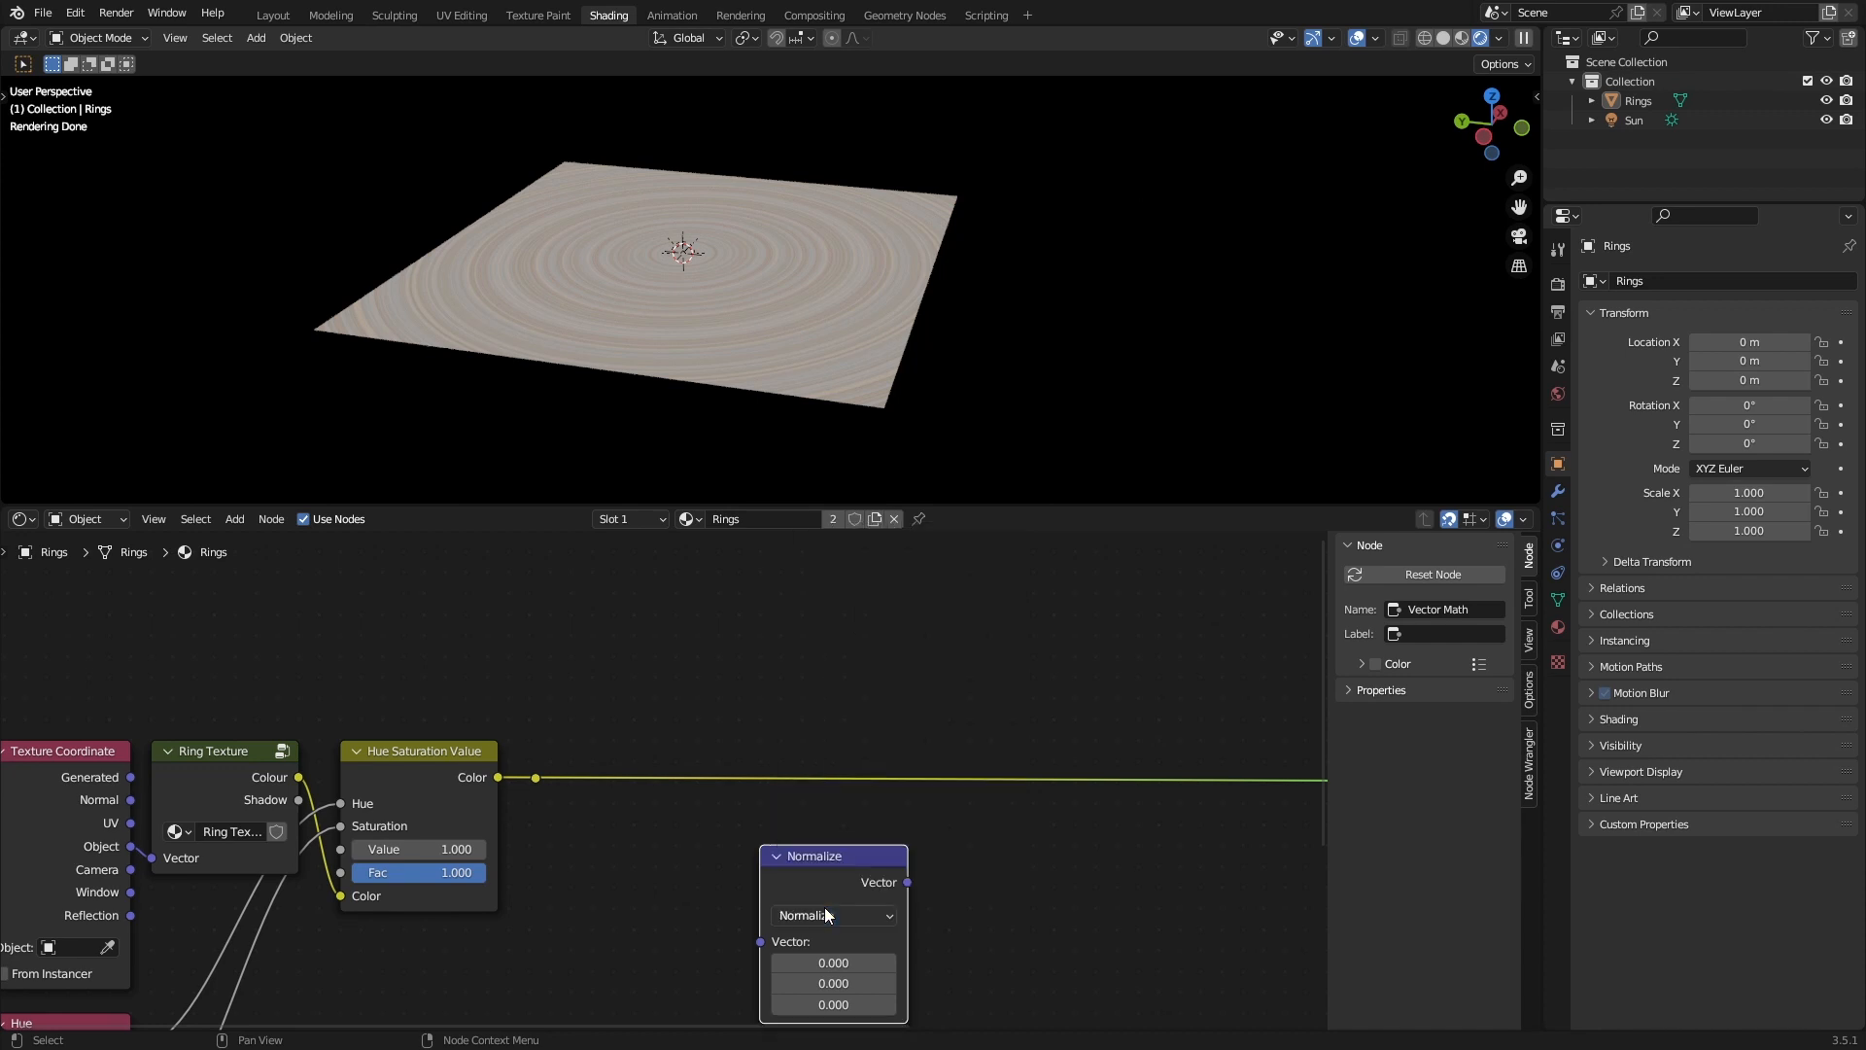
pyautogui.hotkey('ctrl', 's')
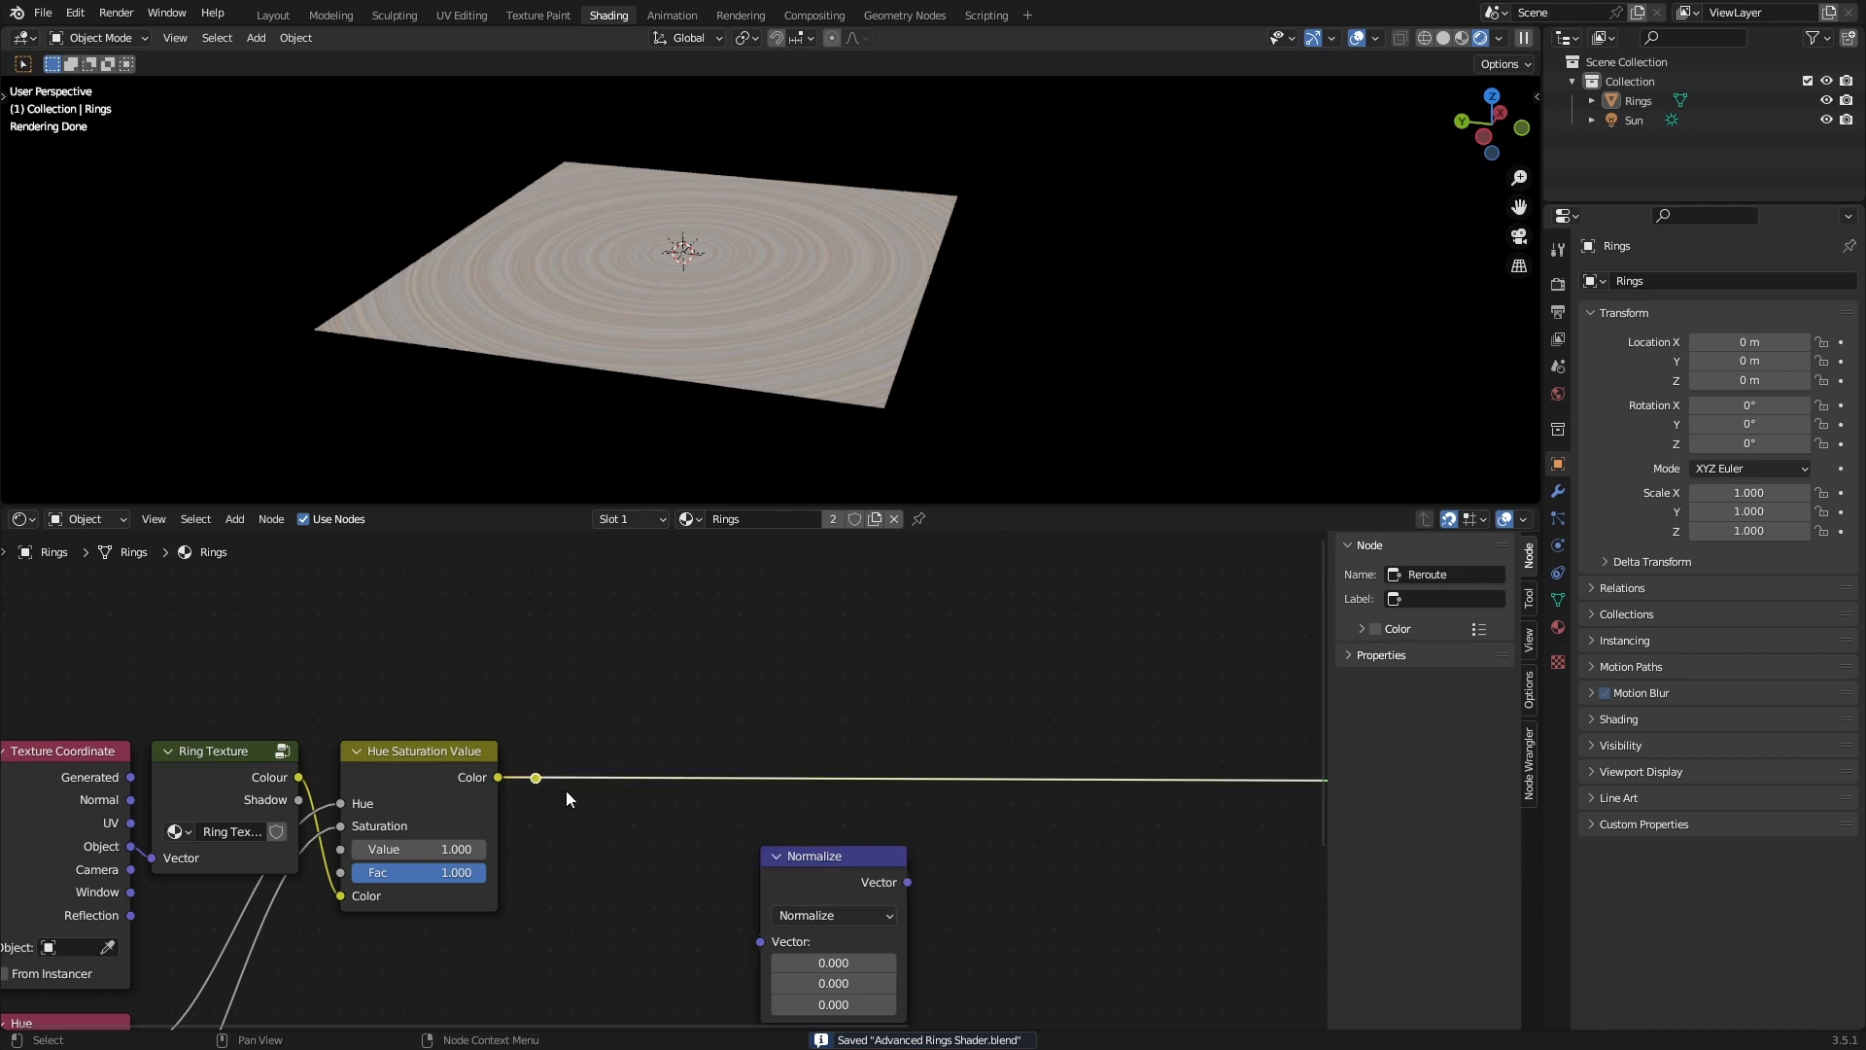
pyautogui.moveTo(852, 872); pyautogui.dragTo(604, 768)
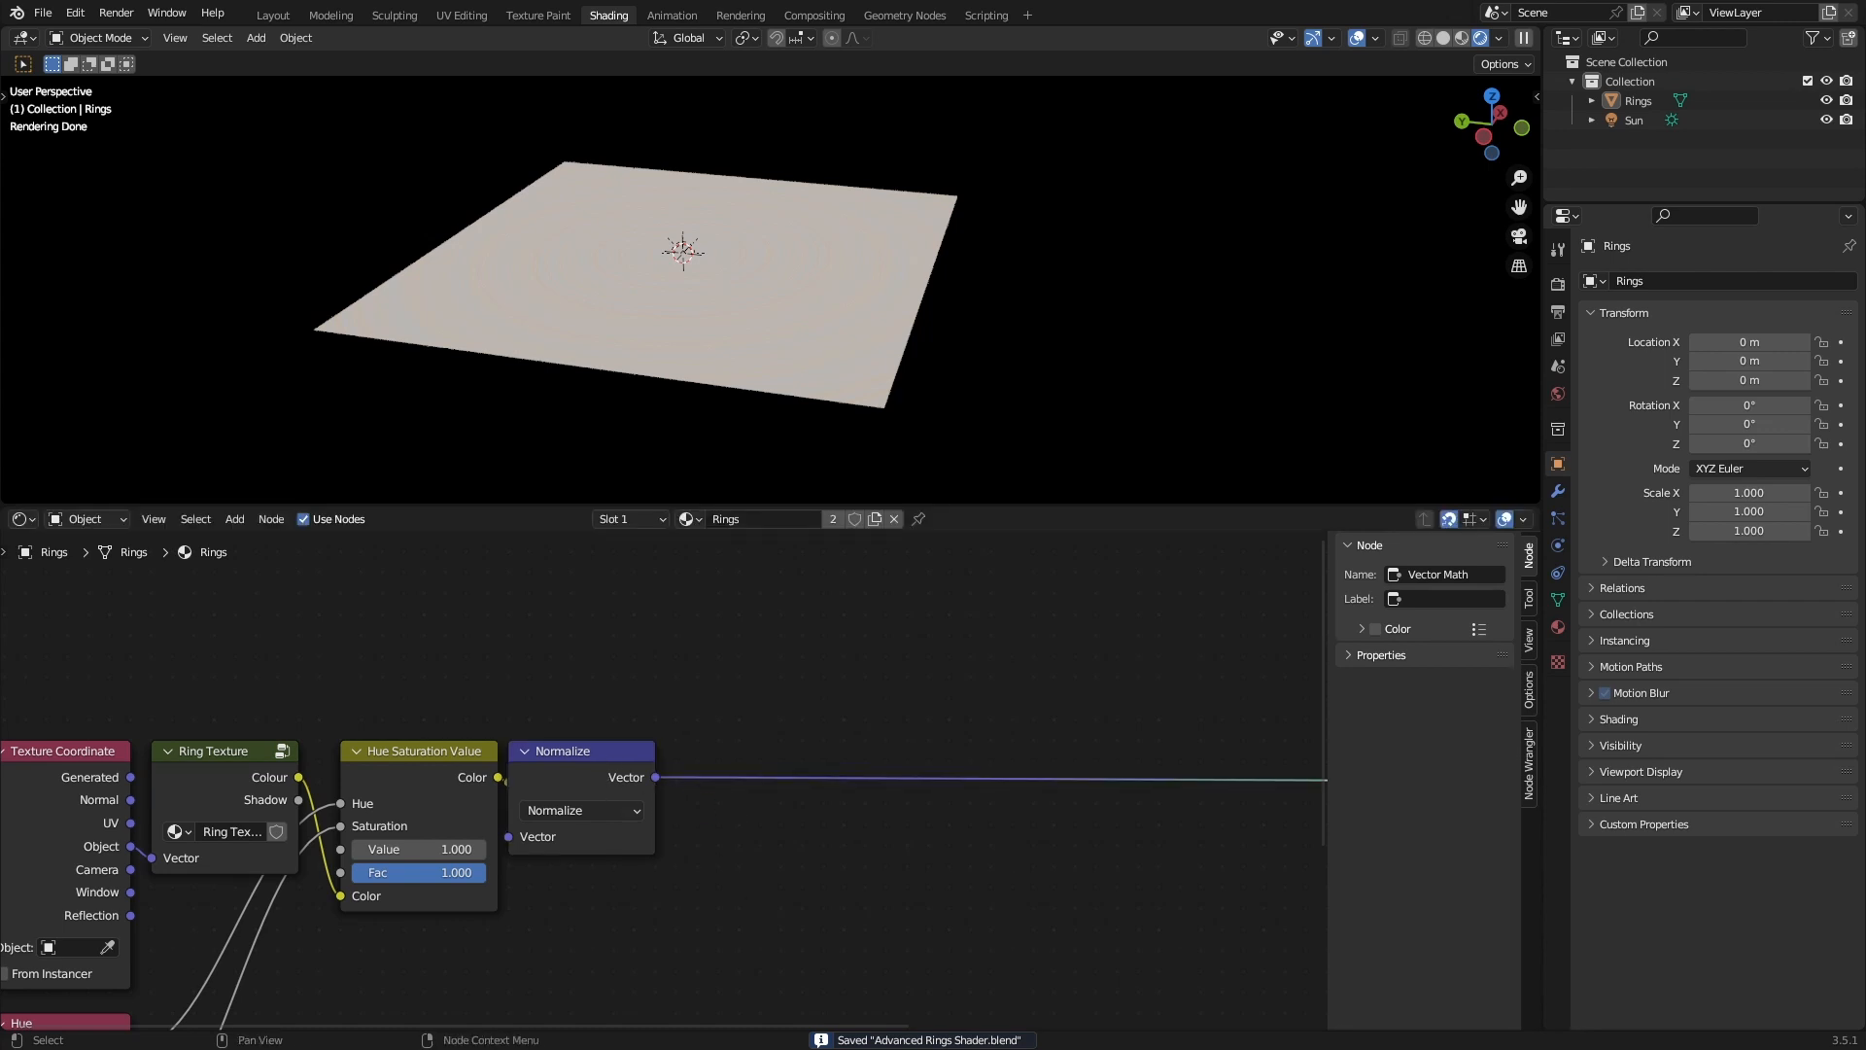
pyautogui.scroll(-2, 713, 756)
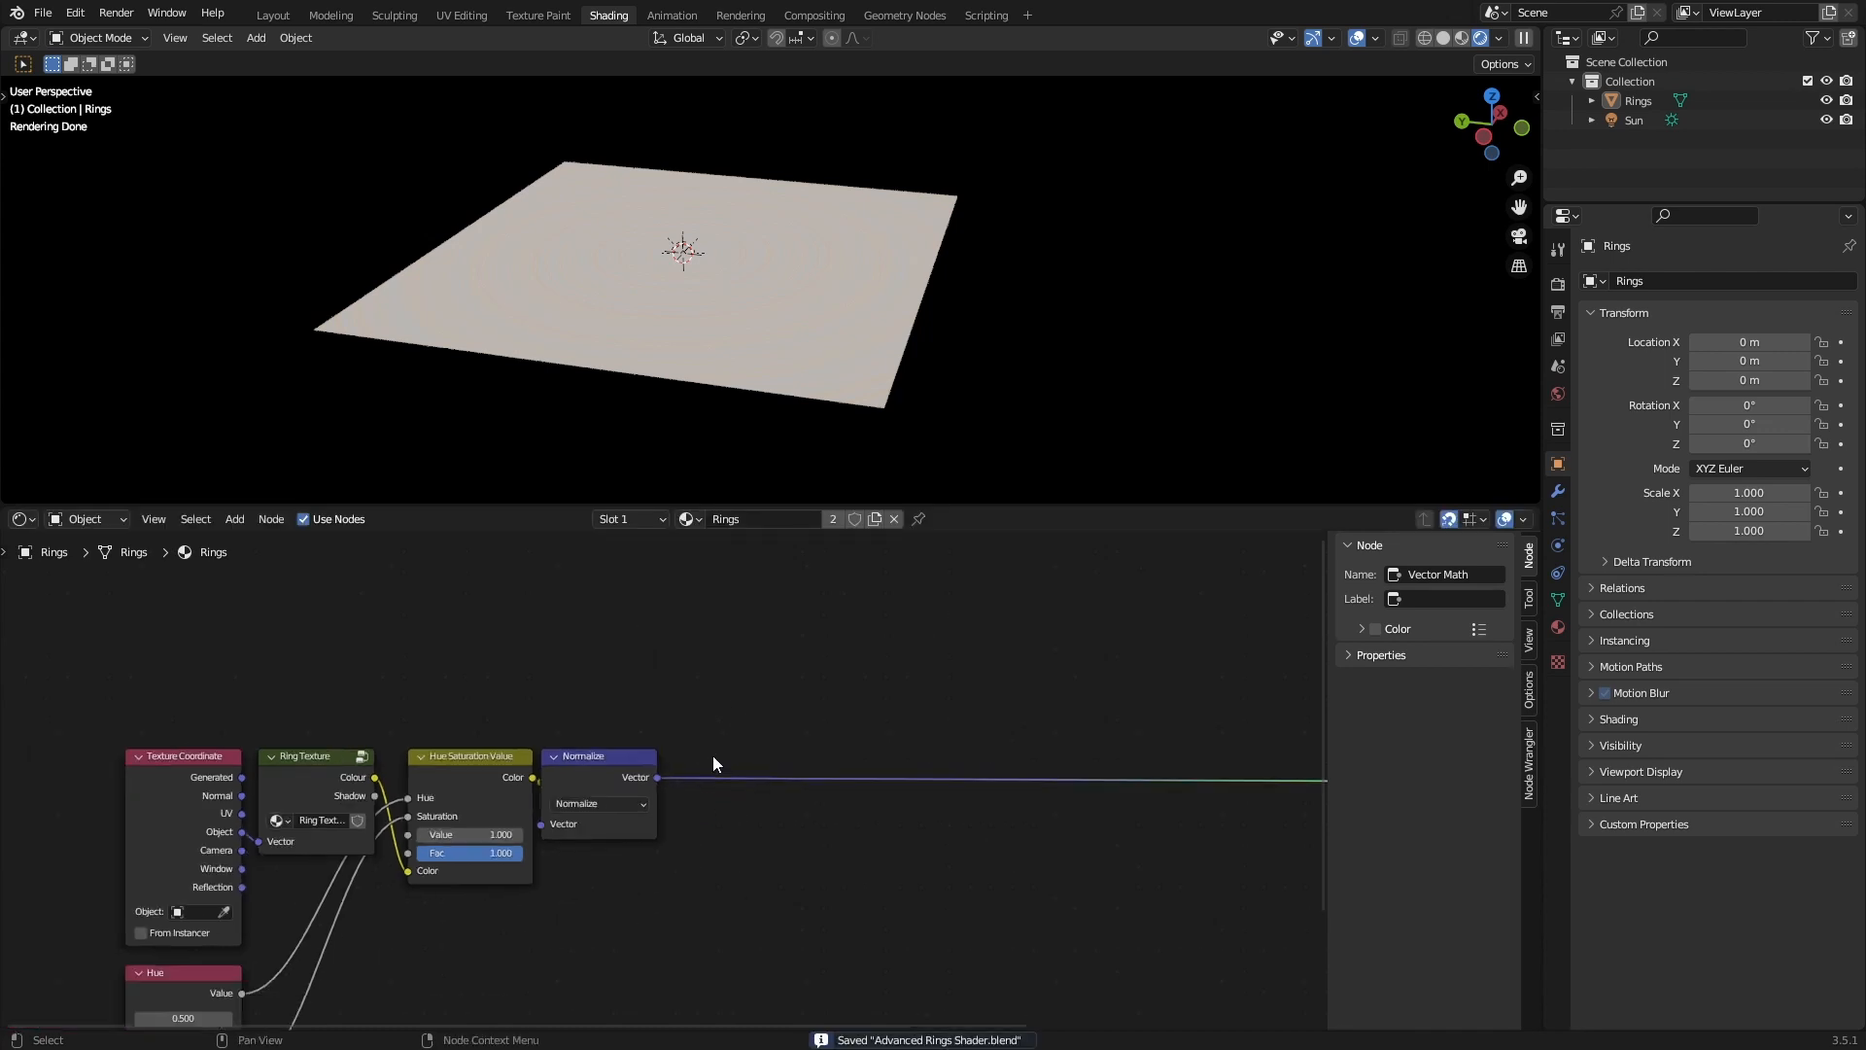
# Add a Math node below the Normalize node, fed by the Ring Texture group's Shadow output.
pyautogui.moveTo(713, 755); pyautogui.dragTo(708, 678, button='middle')
pyautogui.click(503, 648)
pyautogui.hotkey('shift', 'a')
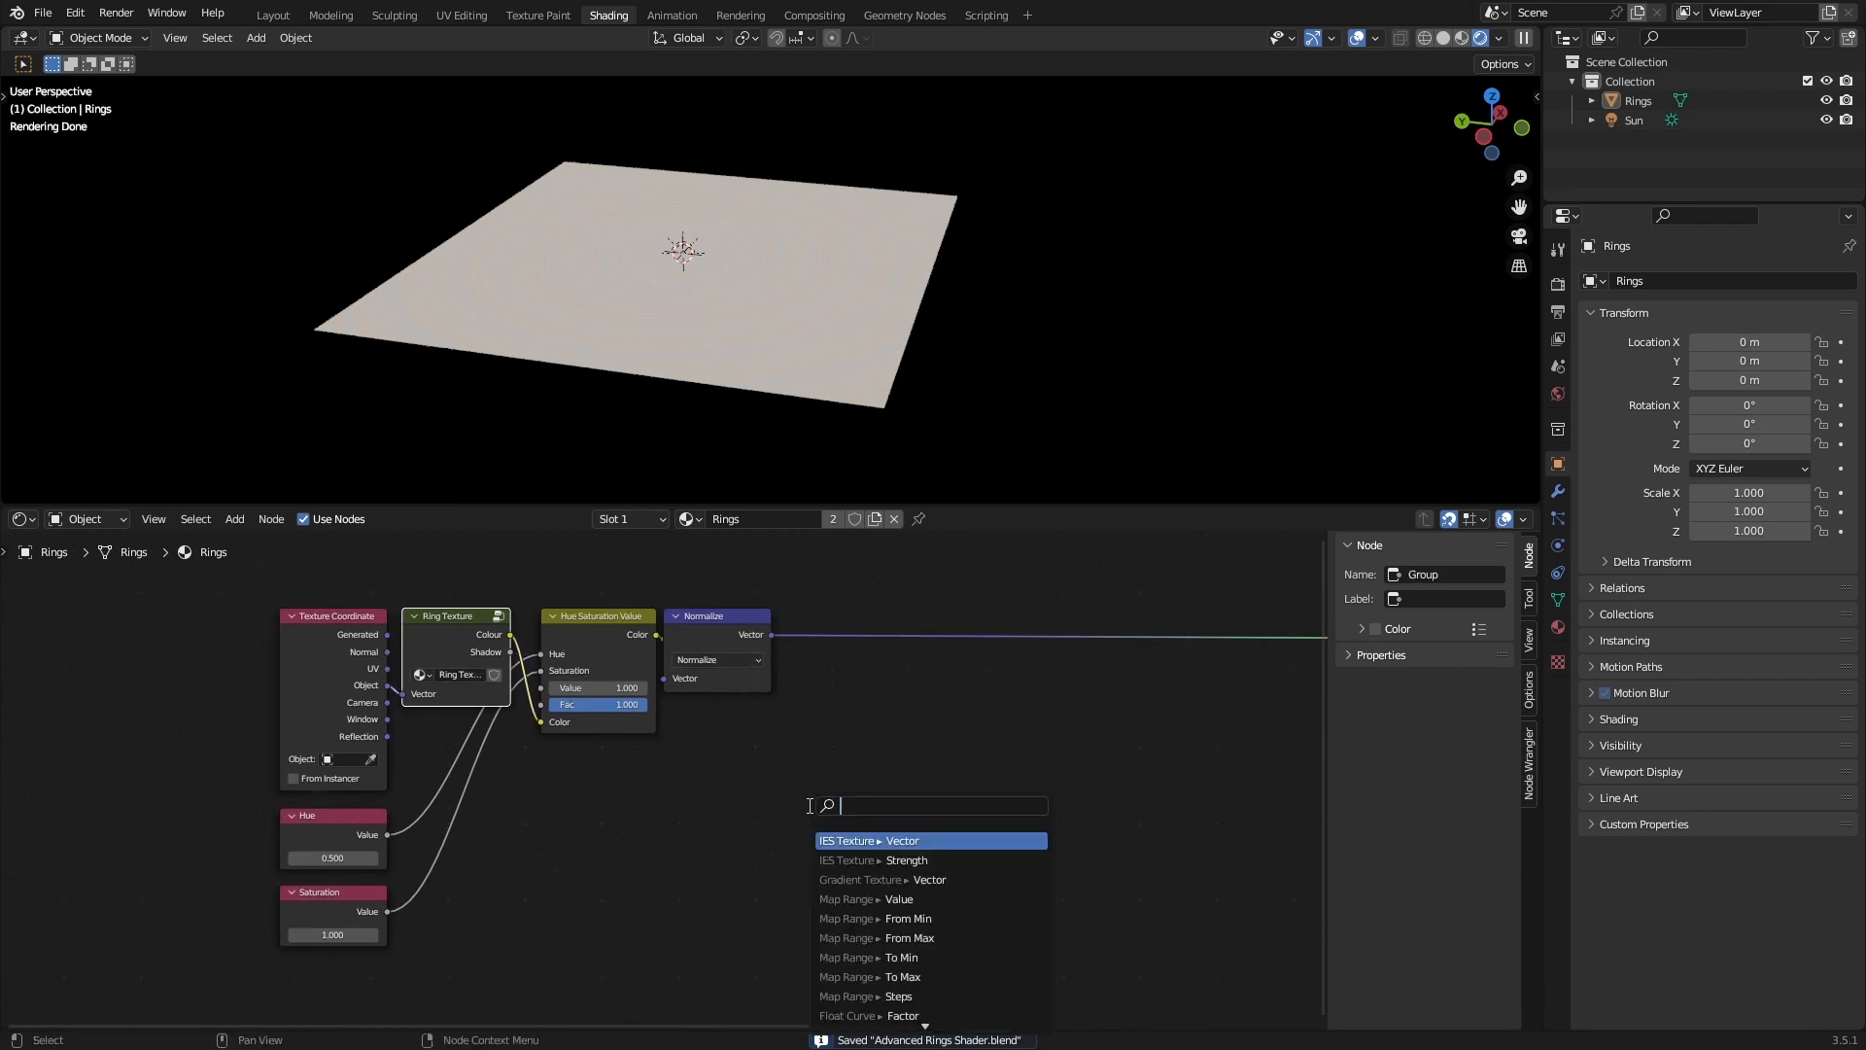
pyautogui.write('math')
pyautogui.press('Return')
pyautogui.click(768, 768)
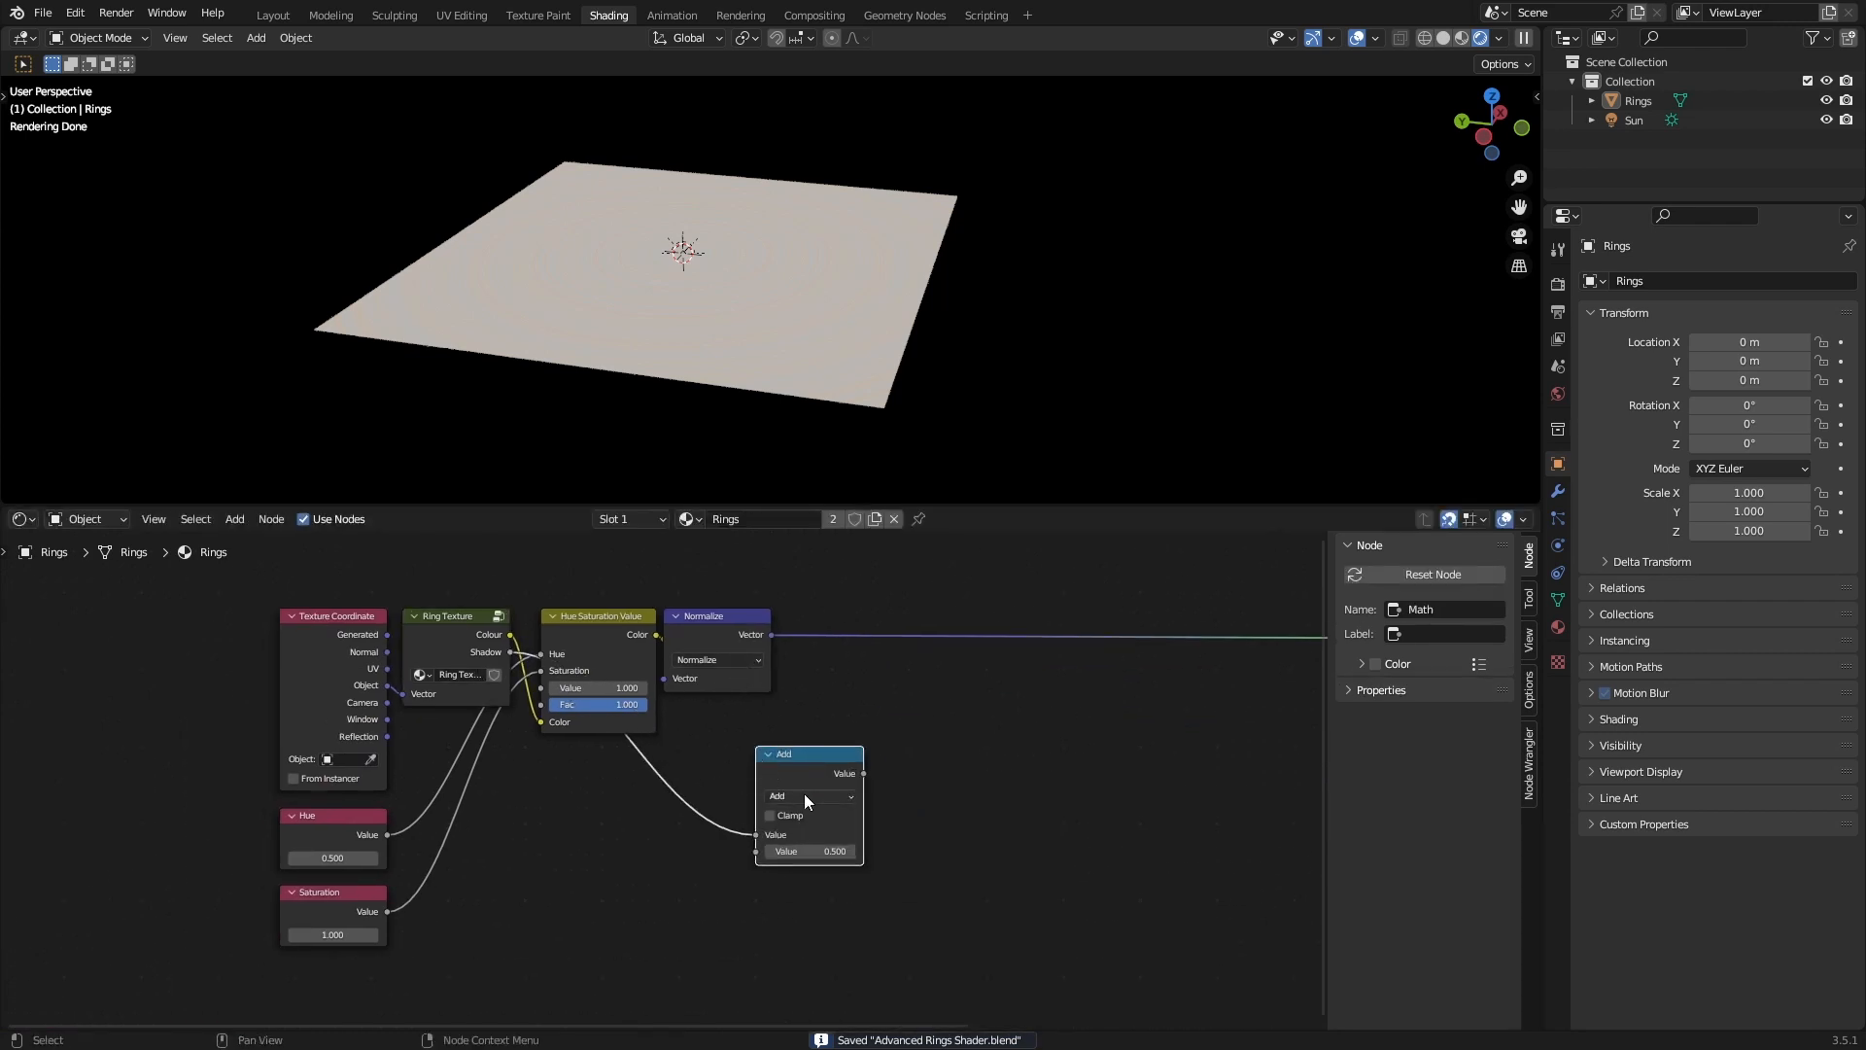
# Set the Math node to Subtract with a second value of 1, shift it slightly, and save the file.
pyautogui.click(804, 793)
pyautogui.click(802, 769)
pyautogui.moveTo(802, 768); pyautogui.dragTo(757, 769)
pyautogui.click(760, 847)
pyautogui.write('1')
pyautogui.press('Return')
pyautogui.hotkey('ctrl', 's')
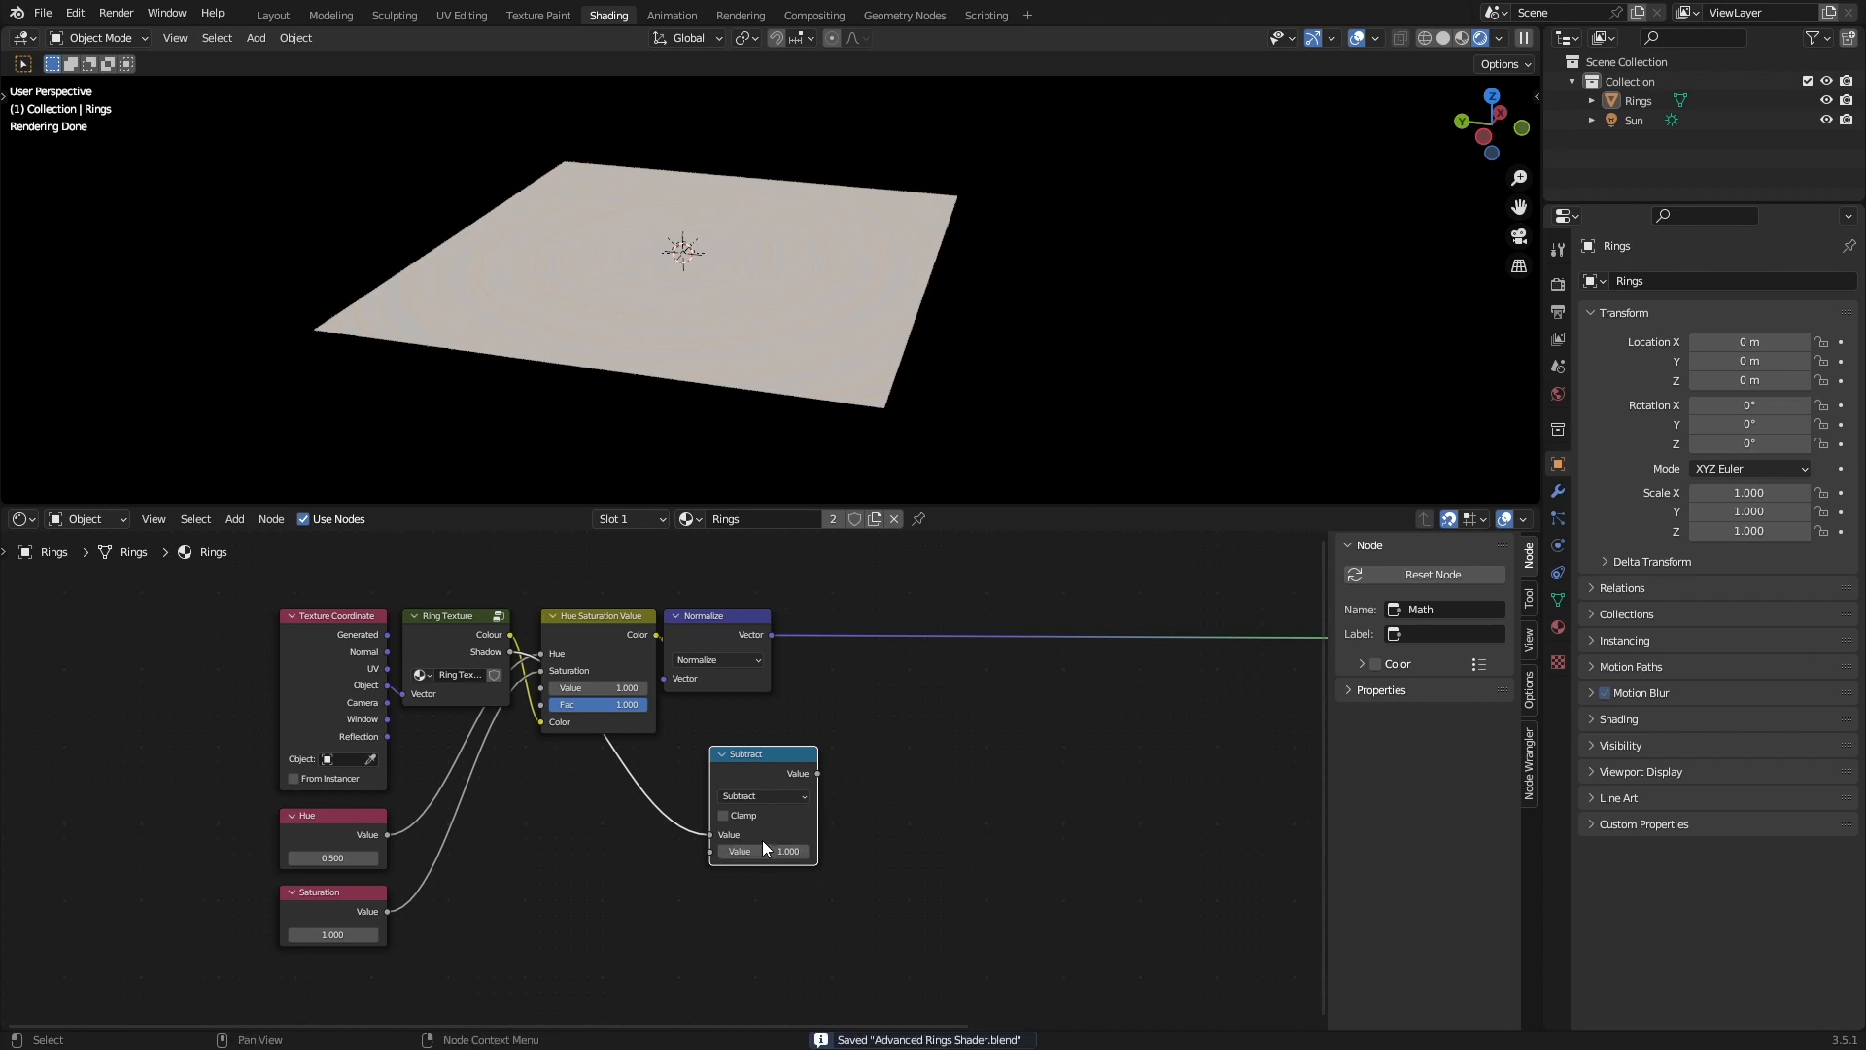
# Preview the Subtract node and insert a duplicate of it on its output link.
pyautogui.keyDown('ctrl'); pyautogui.keyDown('shift'); pyautogui.click(774, 780); pyautogui.keyUp('shift'); pyautogui.keyUp('ctrl')
pyautogui.moveTo(824, 772); pyautogui.dragTo(686, 747, button='middle')
pyautogui.scroll(1, 675, 743)
pyautogui.hotkey('shift', 'd')
pyautogui.click(824, 753)
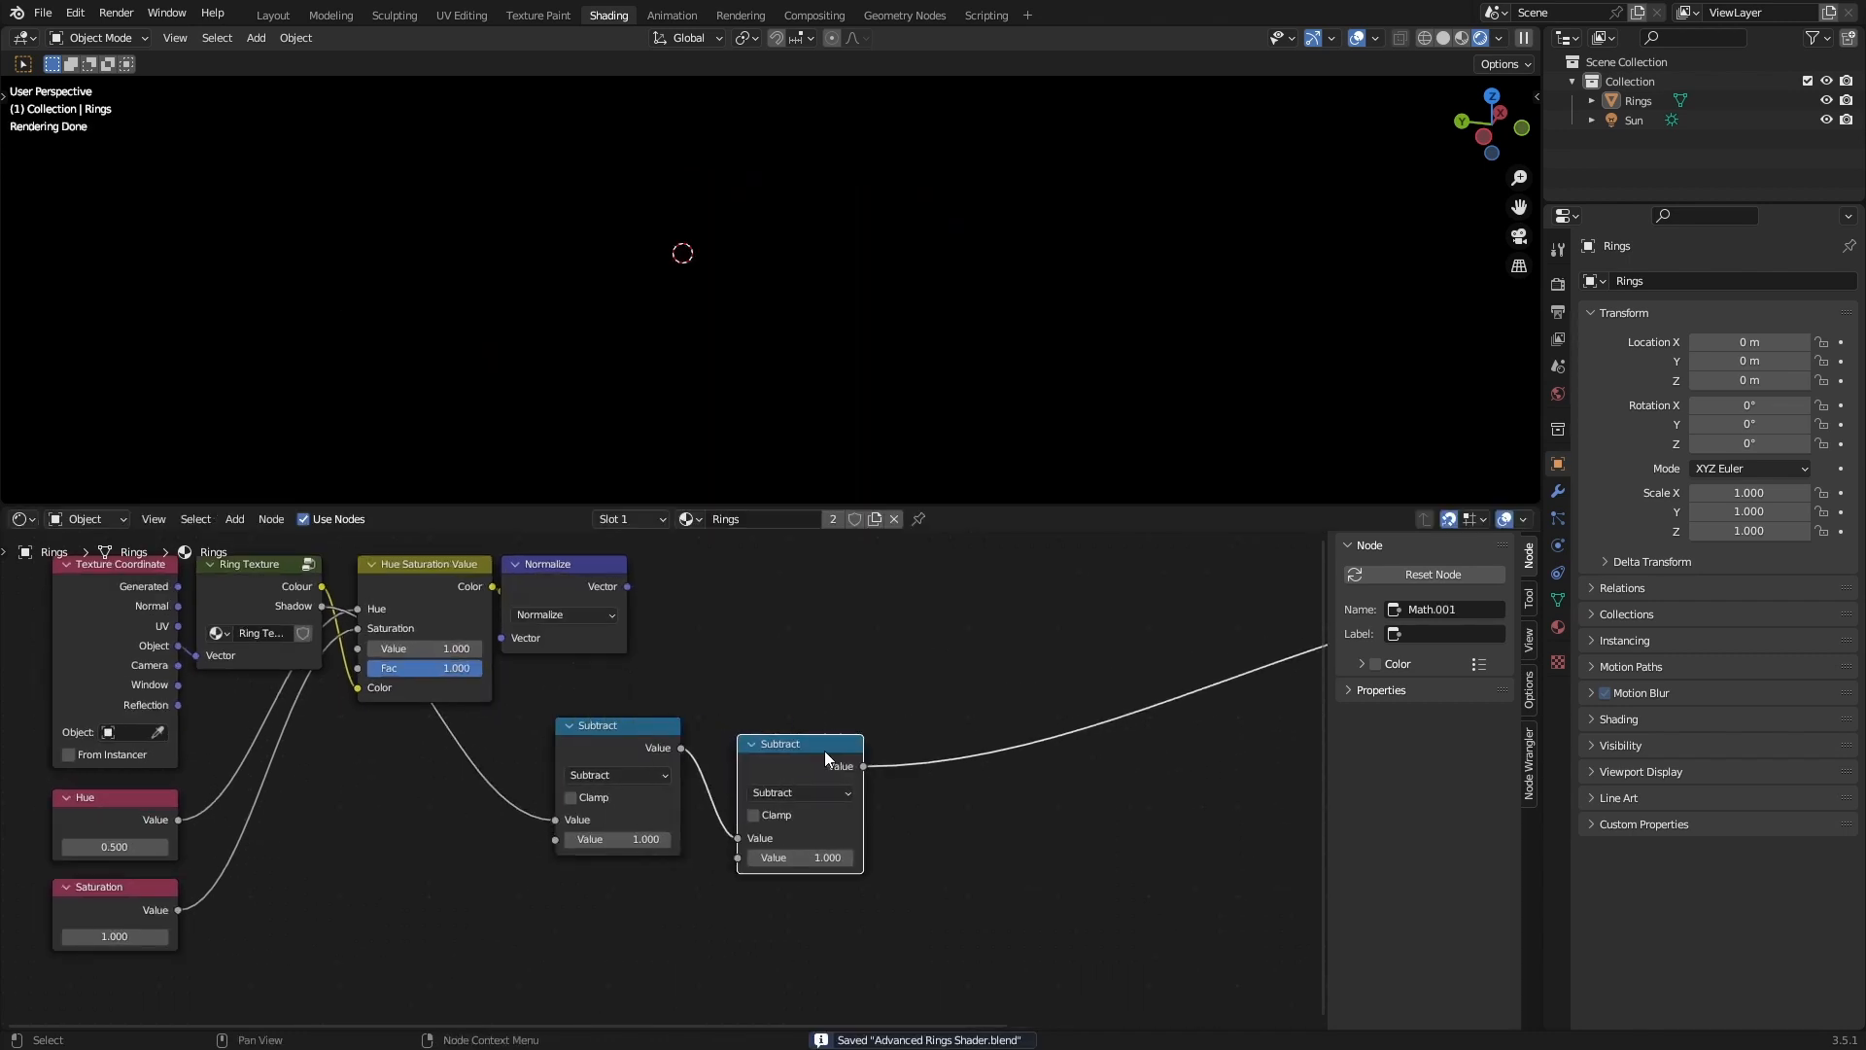
# Change the duplicated Subtract node to Power with an exponent of 2.
pyautogui.click(842, 791)
pyautogui.click(815, 674)
pyautogui.click(829, 854)
pyautogui.write('2')
pyautogui.press('Return')
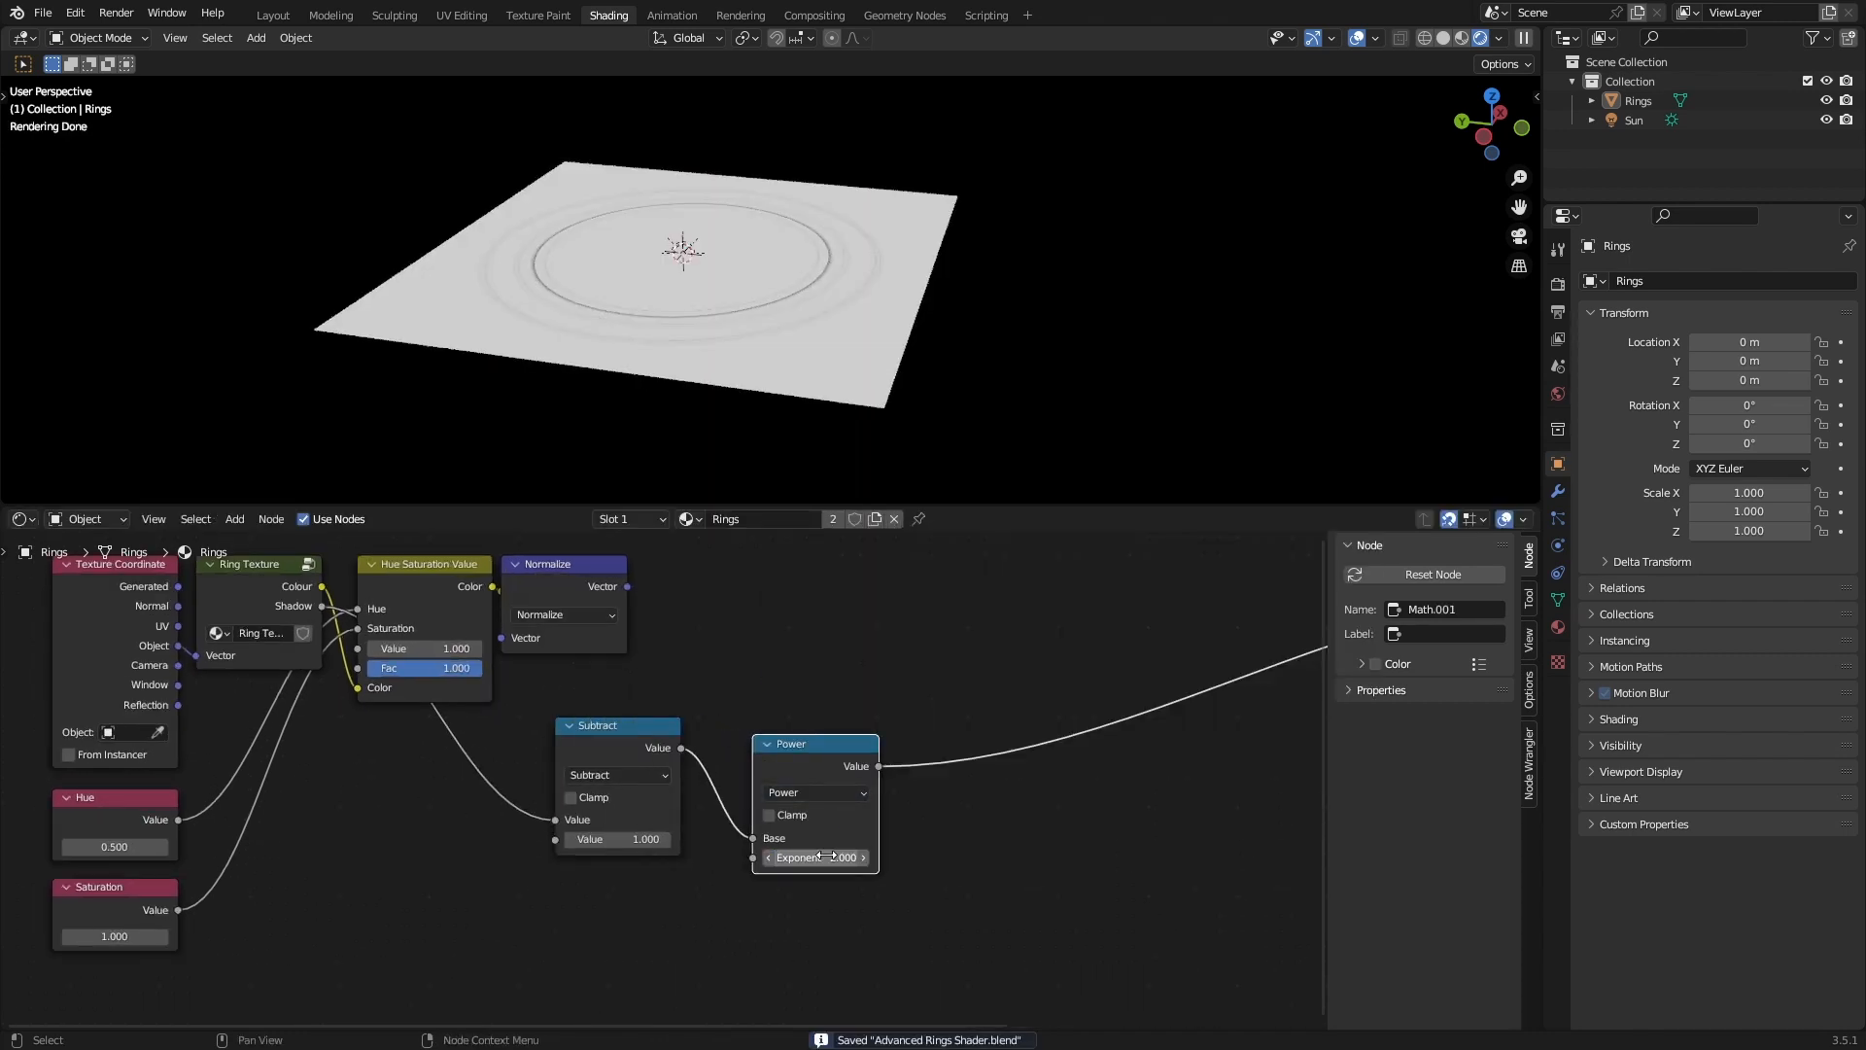
# Try a different exponent on the Power node and return it to 2.
pyautogui.scroll(3, 754, 313)
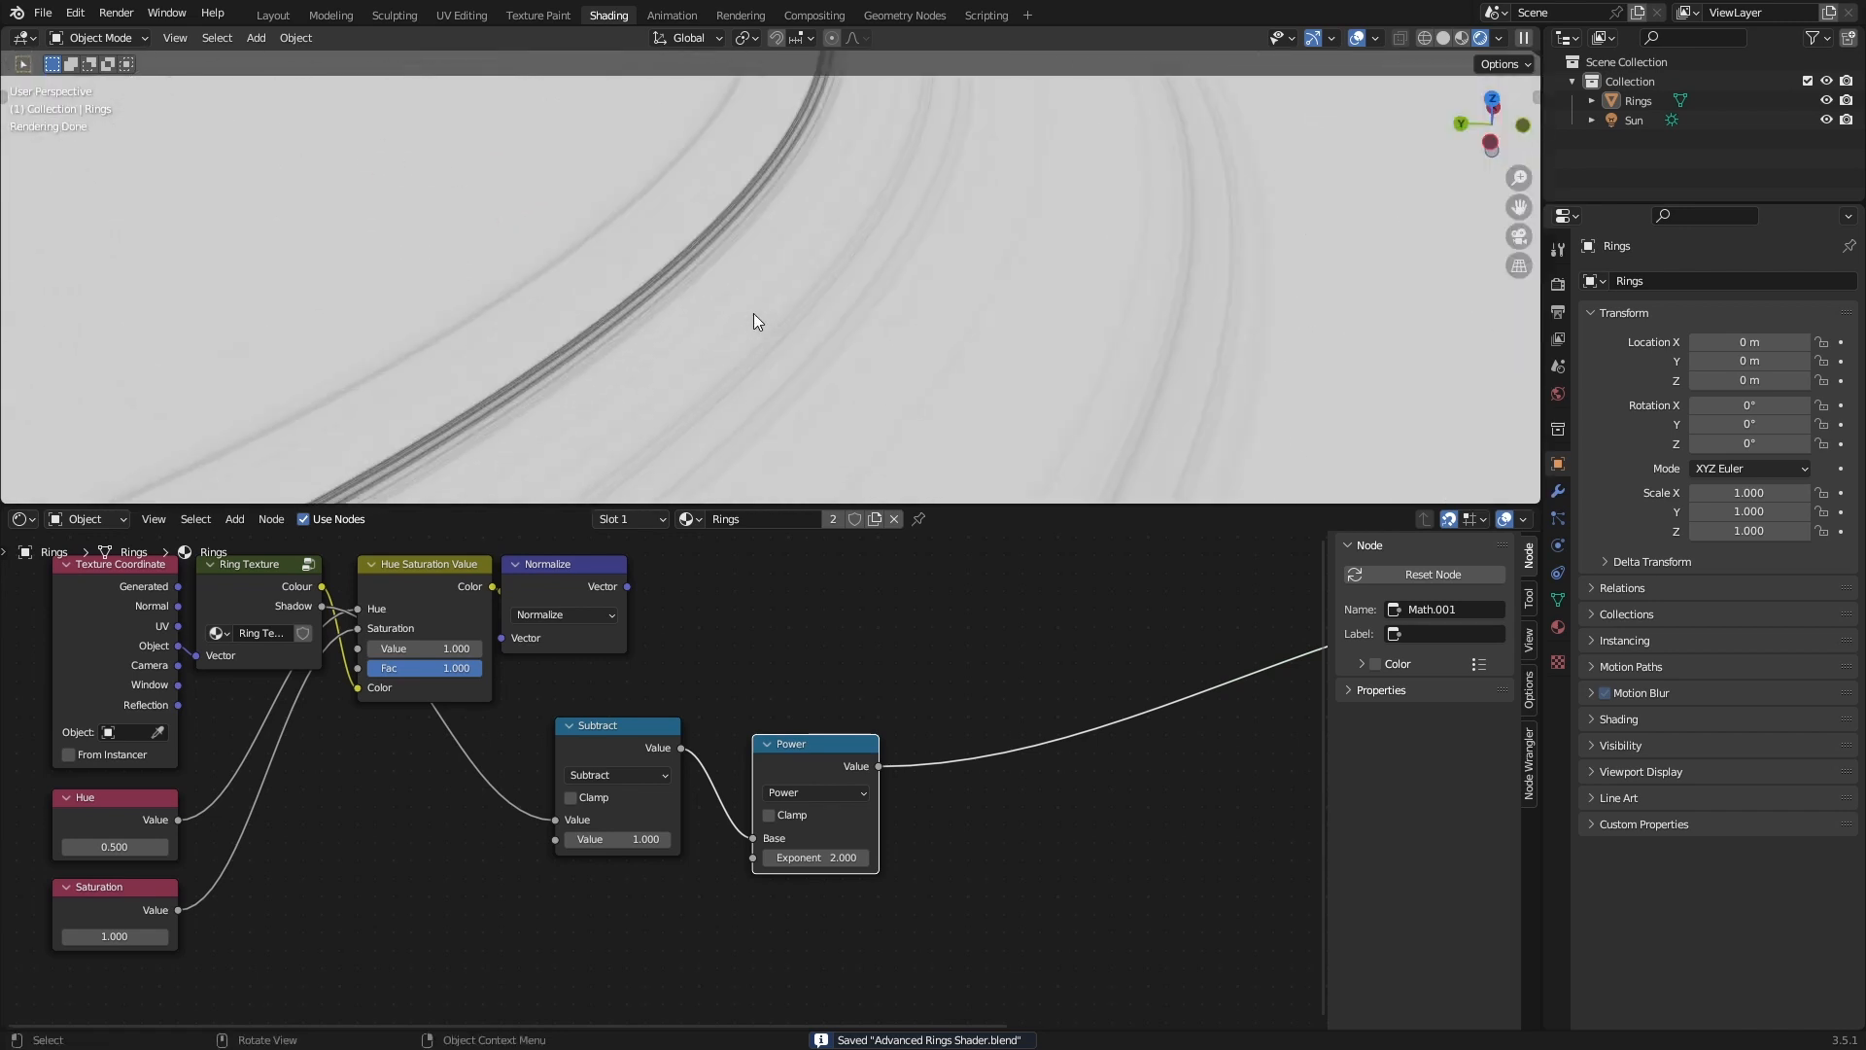
pyautogui.scroll(-2, 754, 313)
pyautogui.scroll(-3, 754, 313)
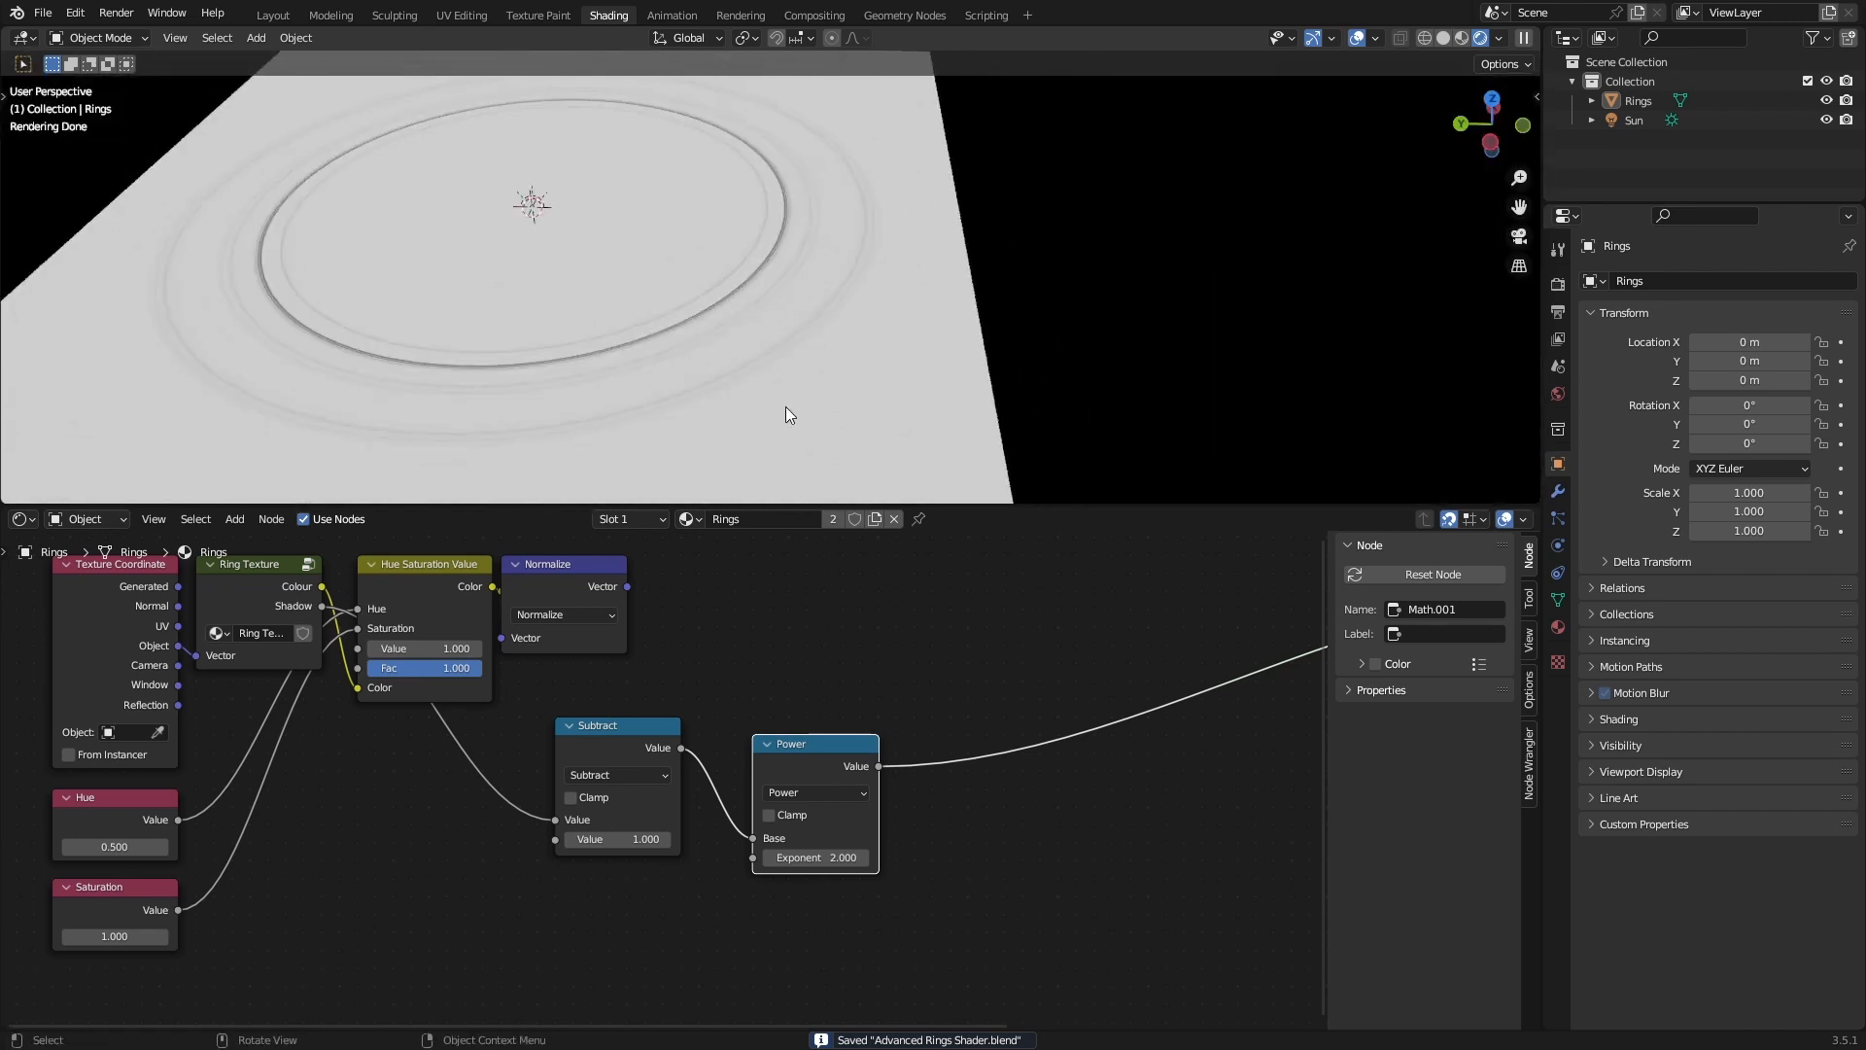
pyautogui.click(828, 857)
pyautogui.write('4')
pyautogui.press('Return')
pyautogui.click(828, 857)
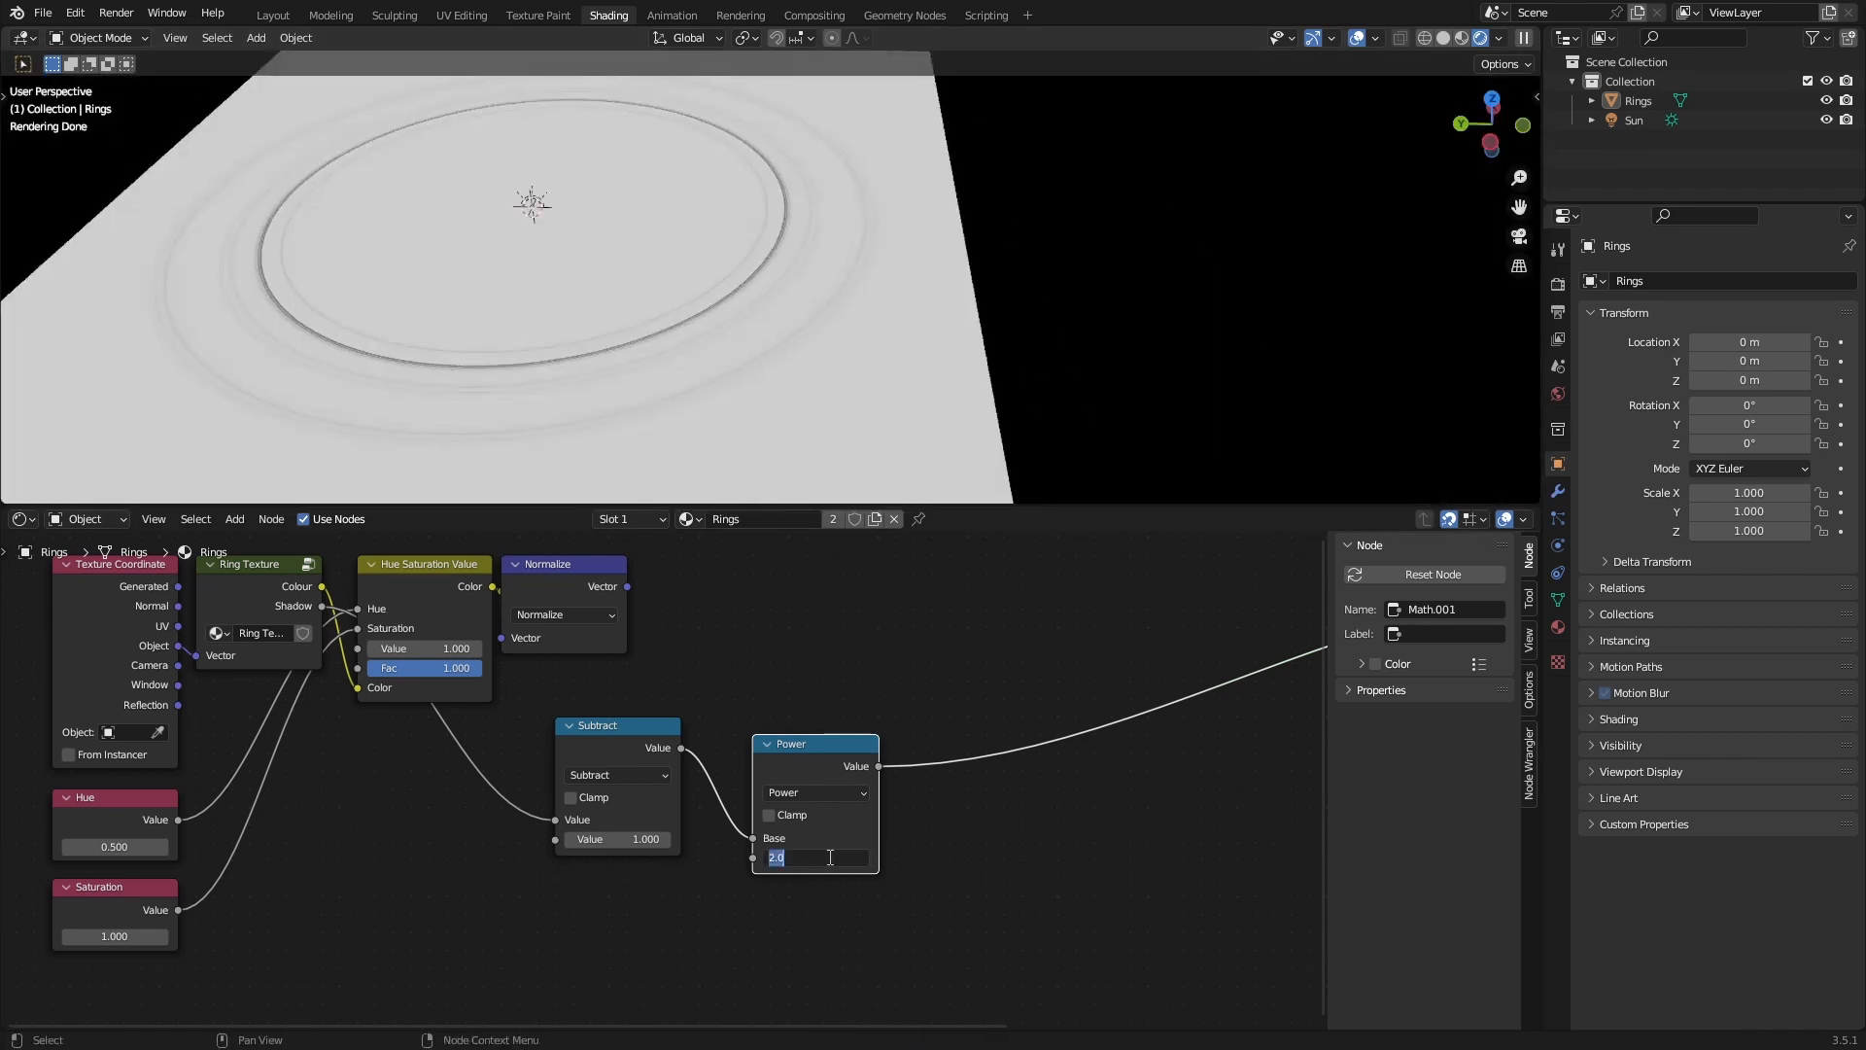
pyautogui.write('20')
pyautogui.press('Return')
pyautogui.hotkey('ctrl', 'z')
pyautogui.click(830, 858)
pyautogui.write('2.0')
pyautogui.press('Return')
pyautogui.hotkey('ctrl', 'z')
pyautogui.click(1011, 884)
# Line up the Subtract and Power nodes side by side beneath the Hue Saturation Value and Normalize nodes, and save the file.
pyautogui.hotkey('ctrl', 's')
pyautogui.scroll(-1, 729, 758)
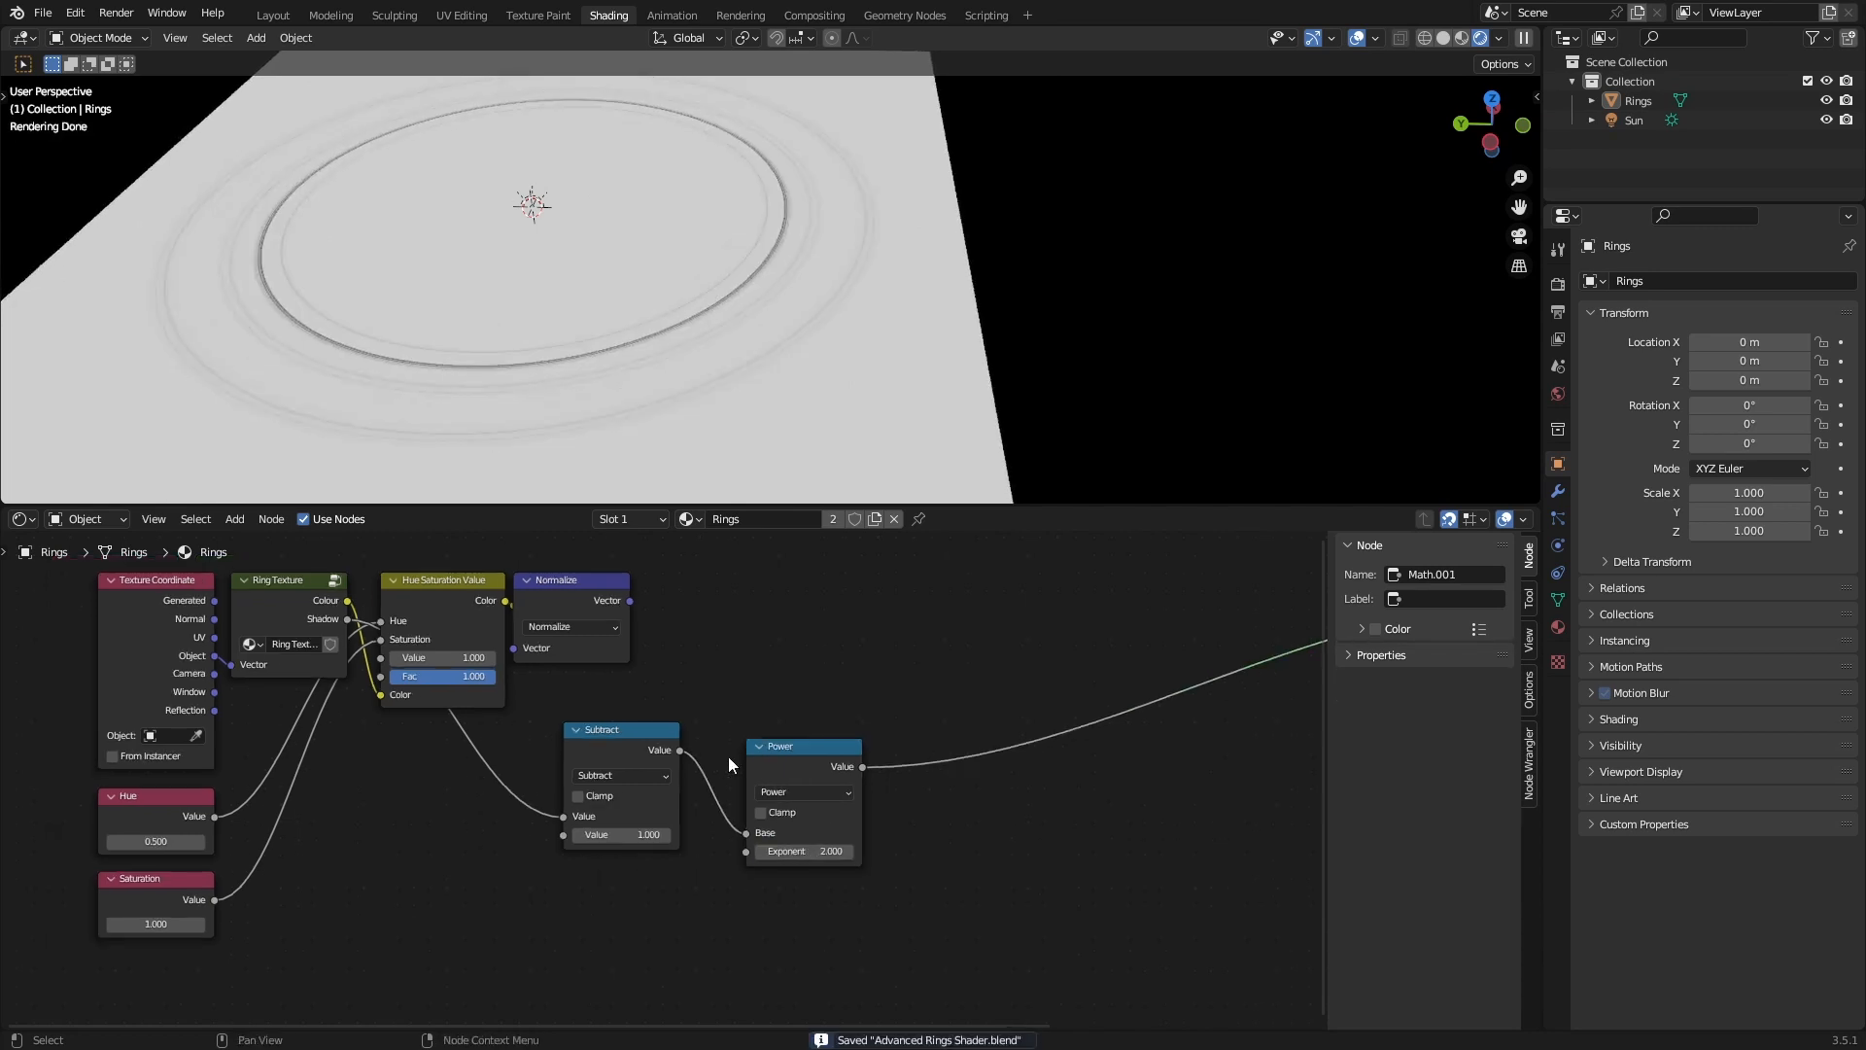
pyautogui.moveTo(729, 763); pyautogui.dragTo(761, 797, button='middle')
pyautogui.moveTo(657, 783); pyautogui.dragTo(474, 783)
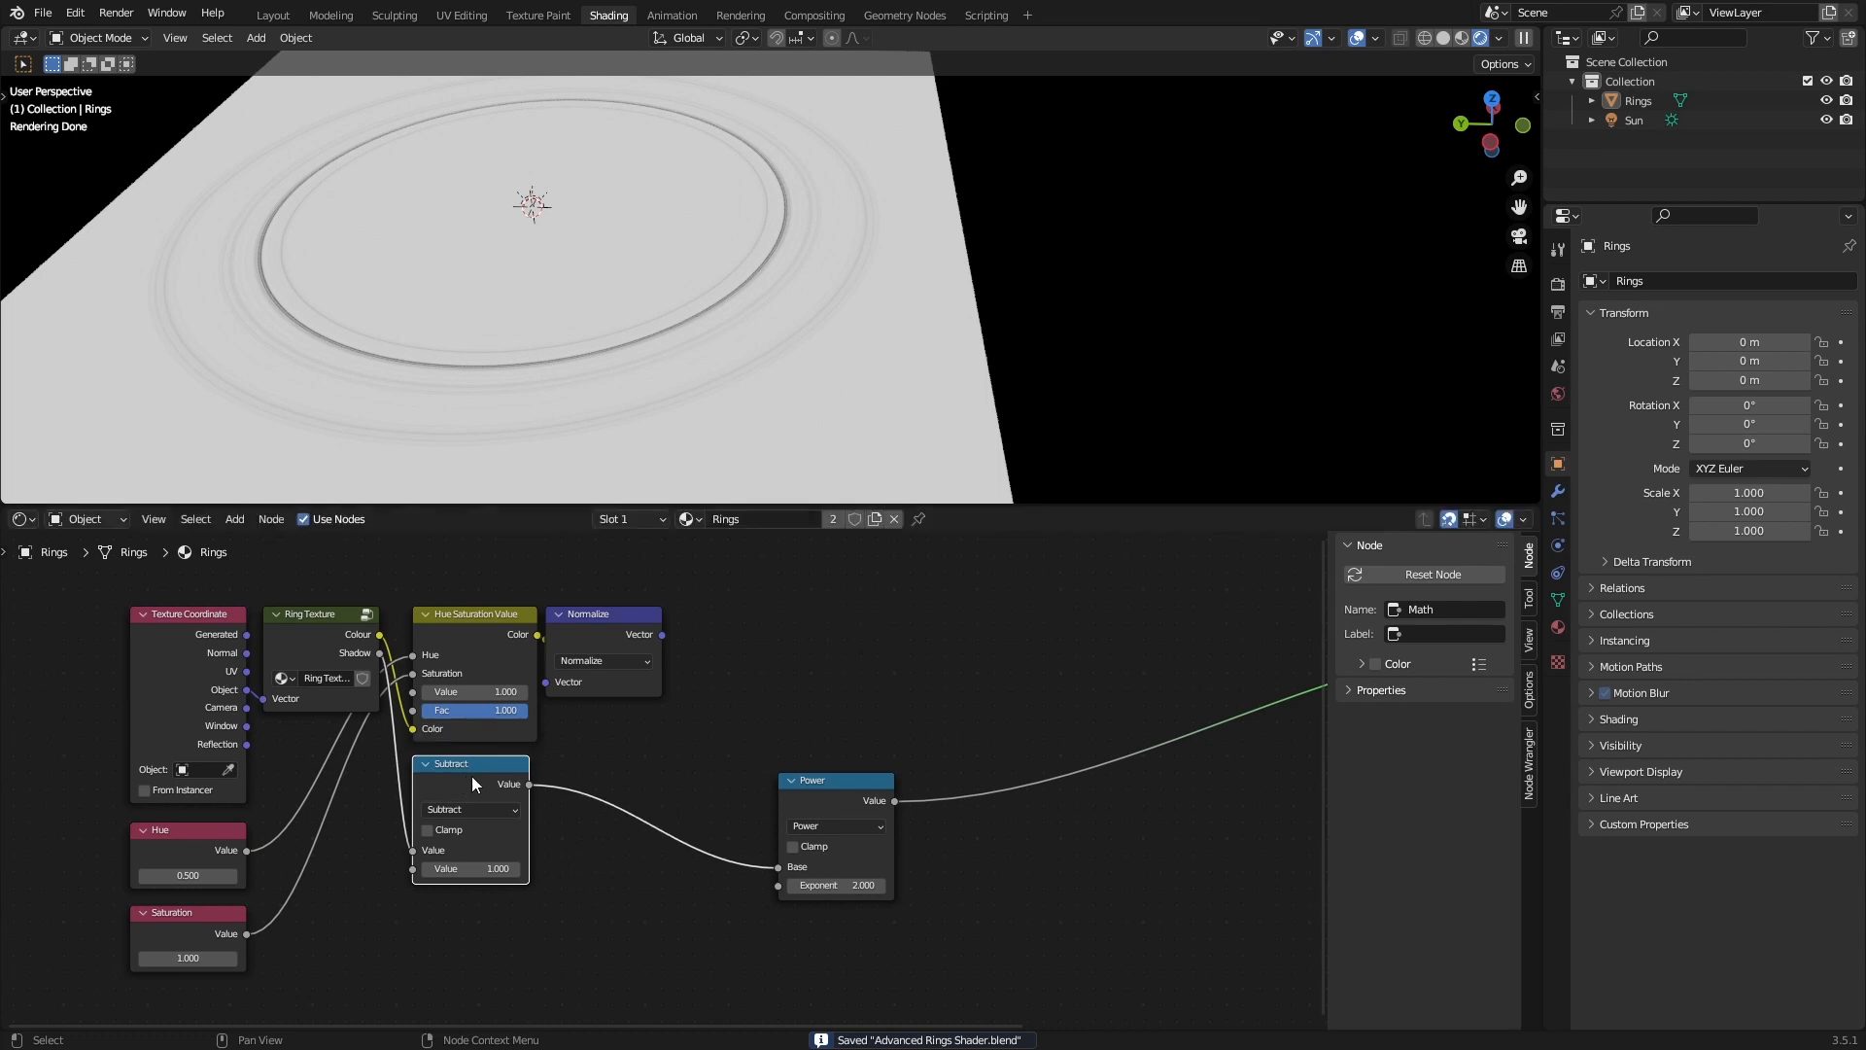
pyautogui.moveTo(860, 780); pyautogui.dragTo(628, 763)
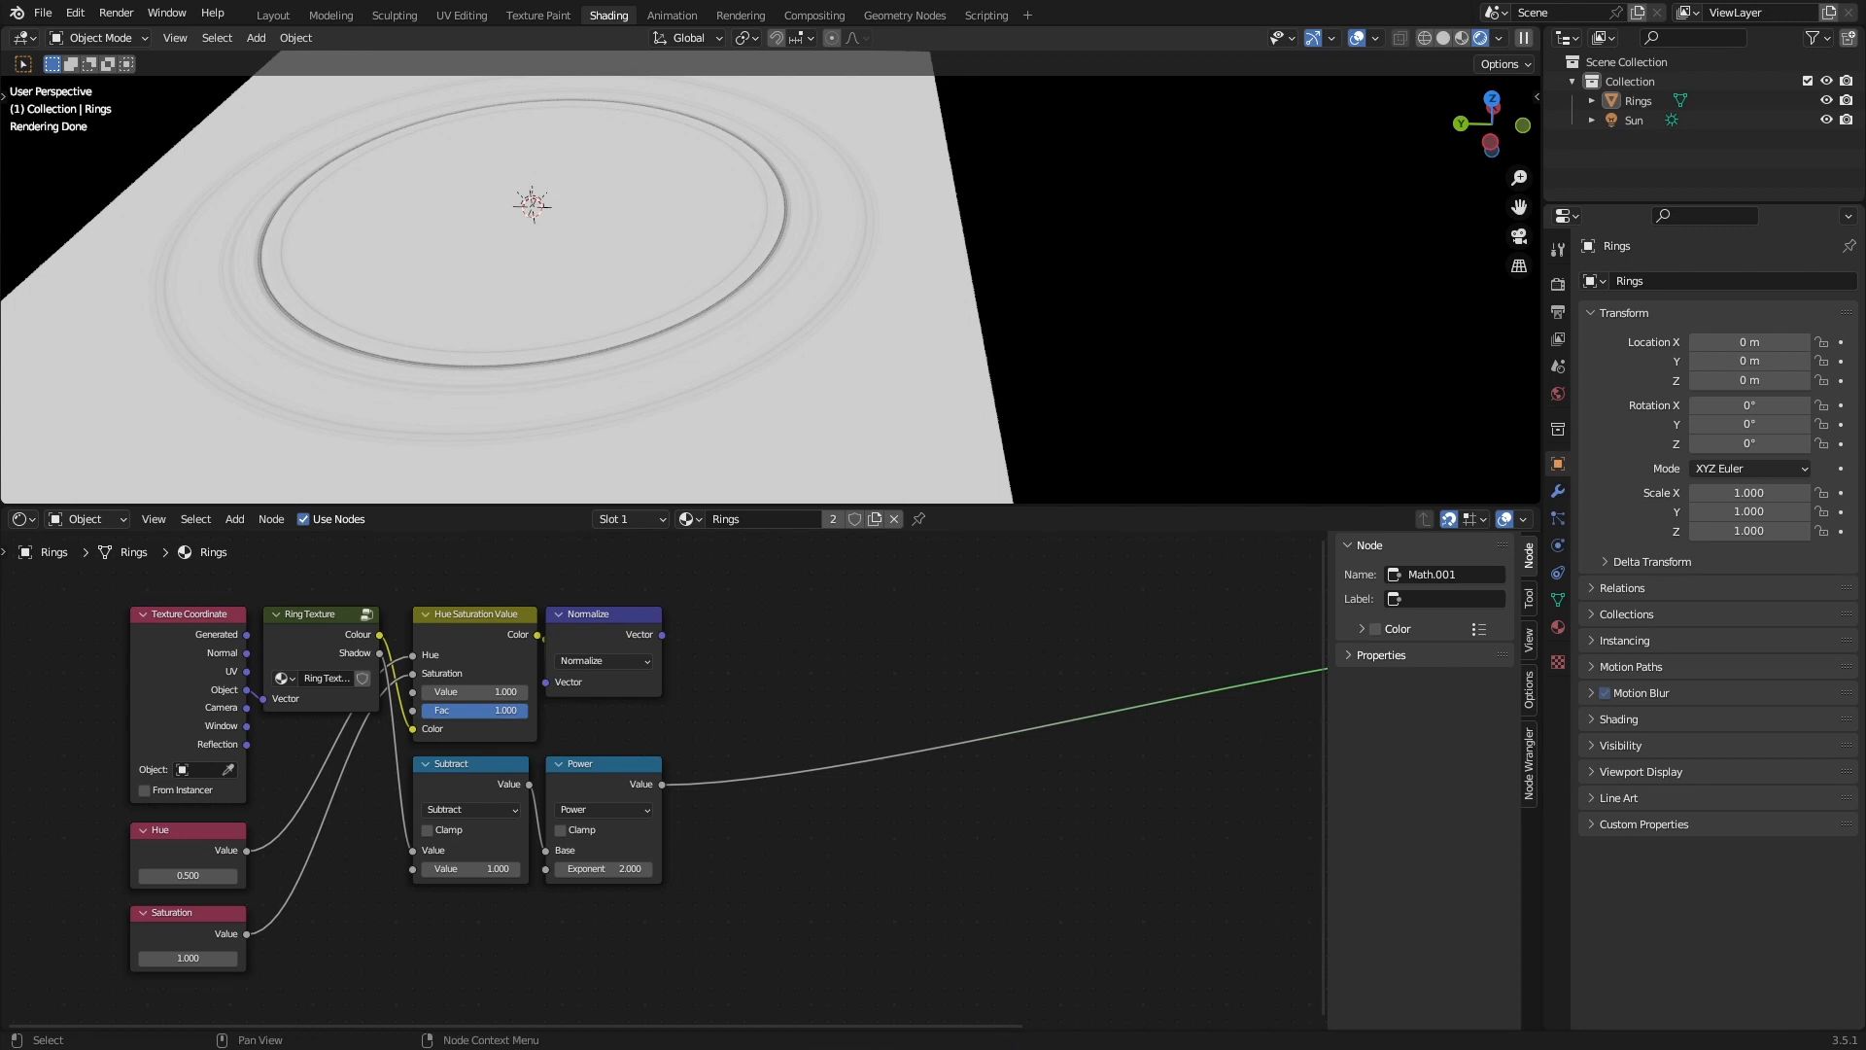
pyautogui.hotkey('ctrl', 's')
# Shift the Normalize node slightly, then duplicate it further along the chain and set the copy to Multiply.
pyautogui.moveTo(575, 616); pyautogui.dragTo(614, 622)
pyautogui.hotkey('shift', 'd')
pyautogui.click(795, 609)
pyautogui.click(823, 653)
pyautogui.press('m')
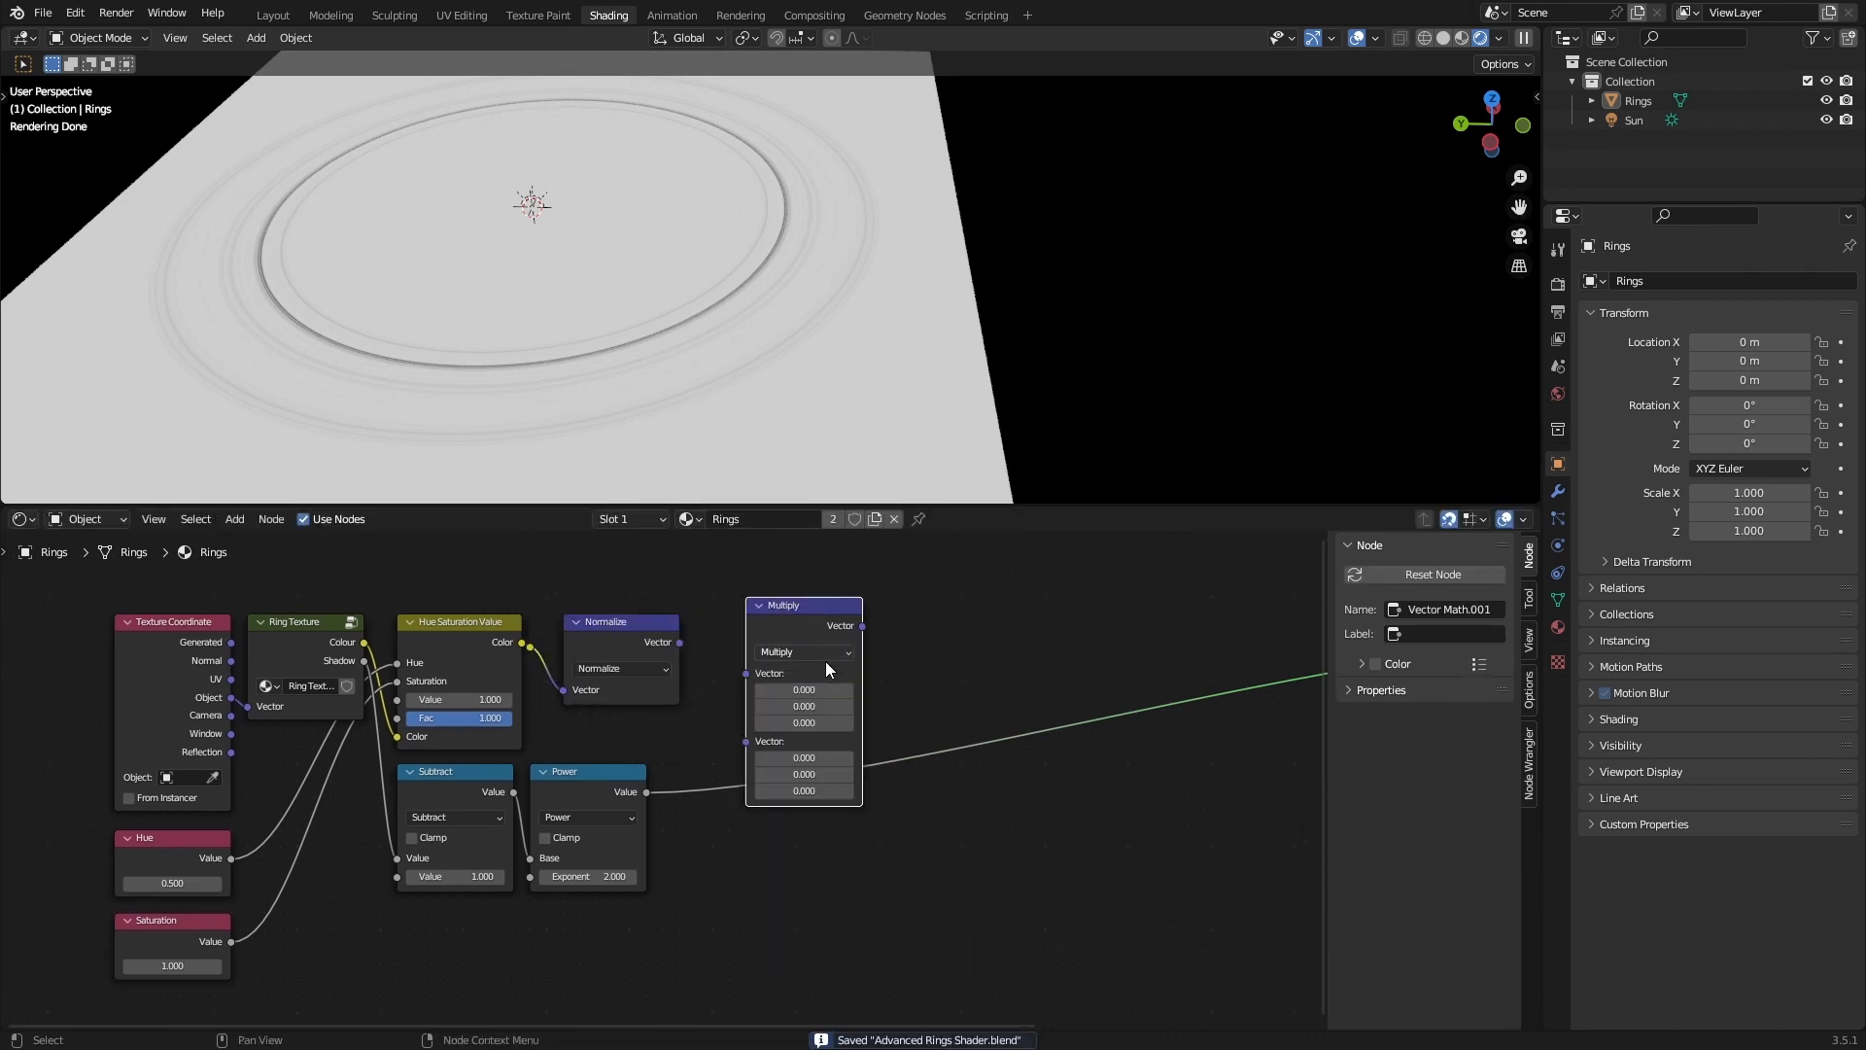
# Feed the Normalize and Power outputs into the Multiply node's two vector inputs, align it beside Normalize, and save the file.
pyautogui.moveTo(648, 792); pyautogui.dragTo(745, 742)
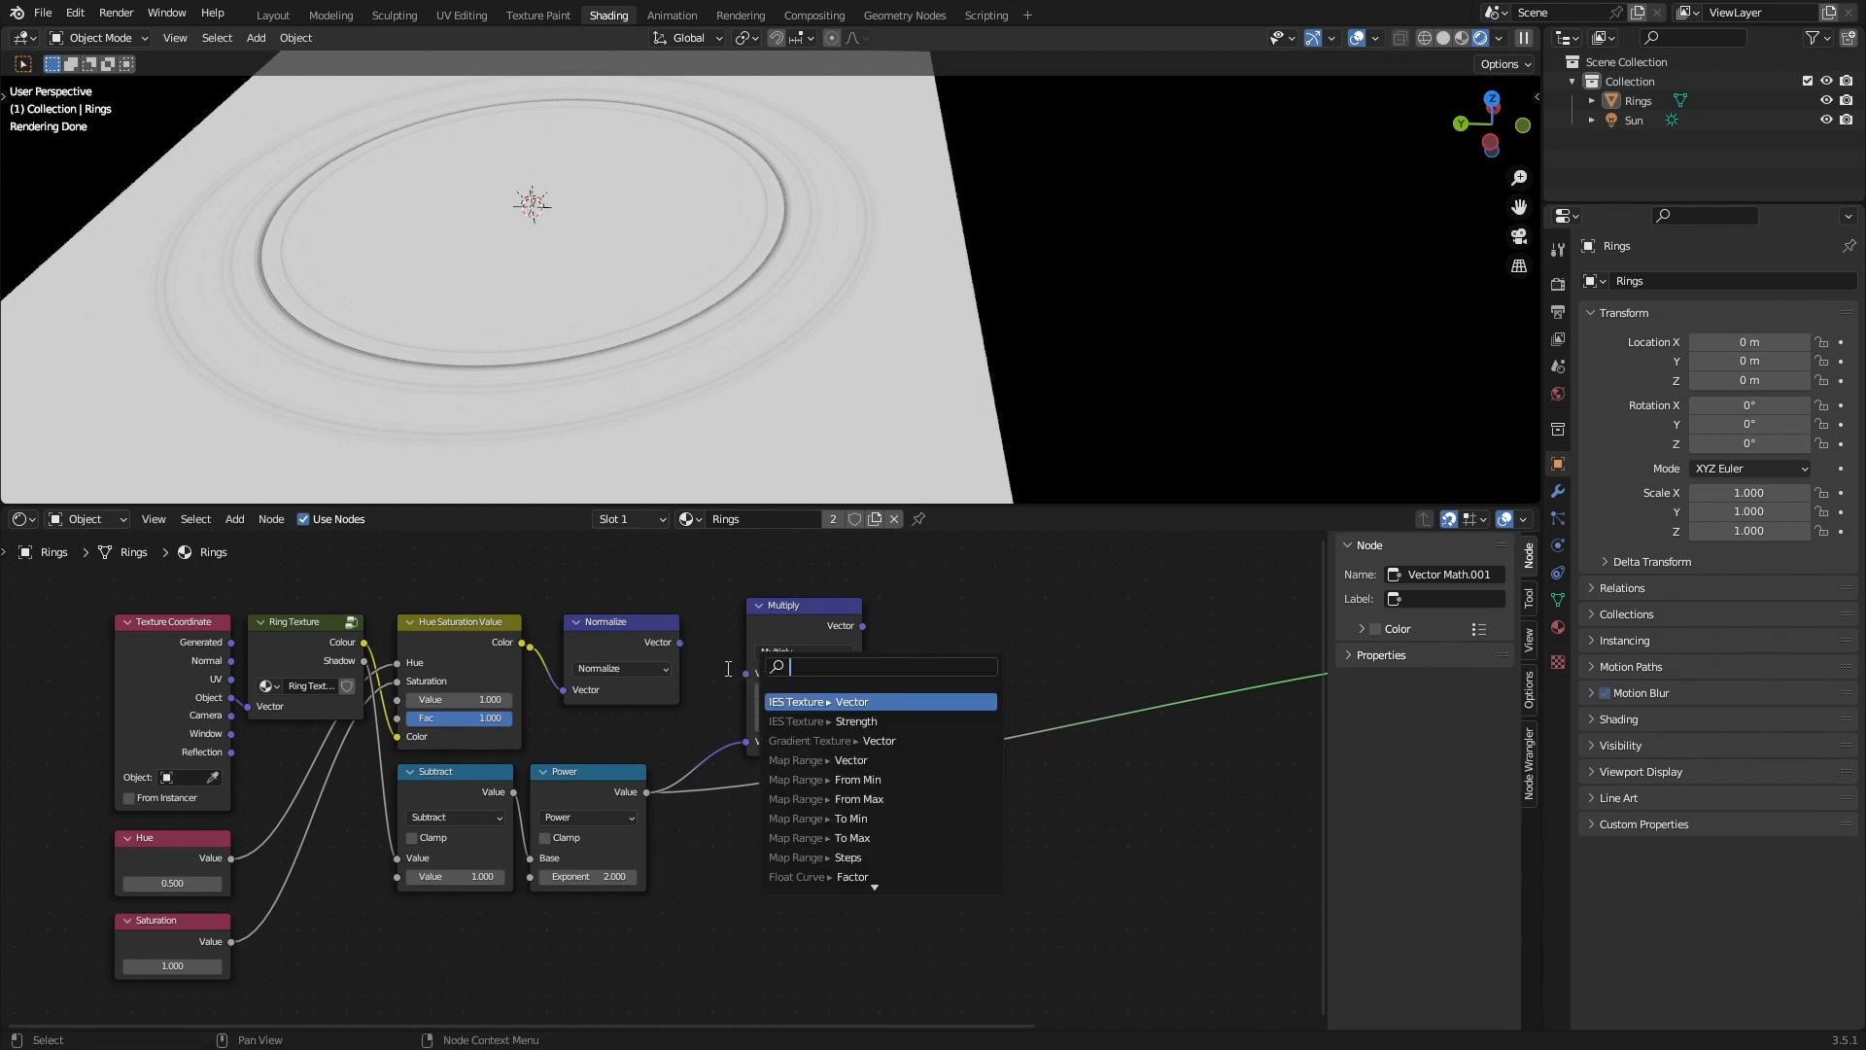
pyautogui.moveTo(679, 643); pyautogui.dragTo(746, 675)
pyautogui.moveTo(793, 615); pyautogui.dragTo(743, 630)
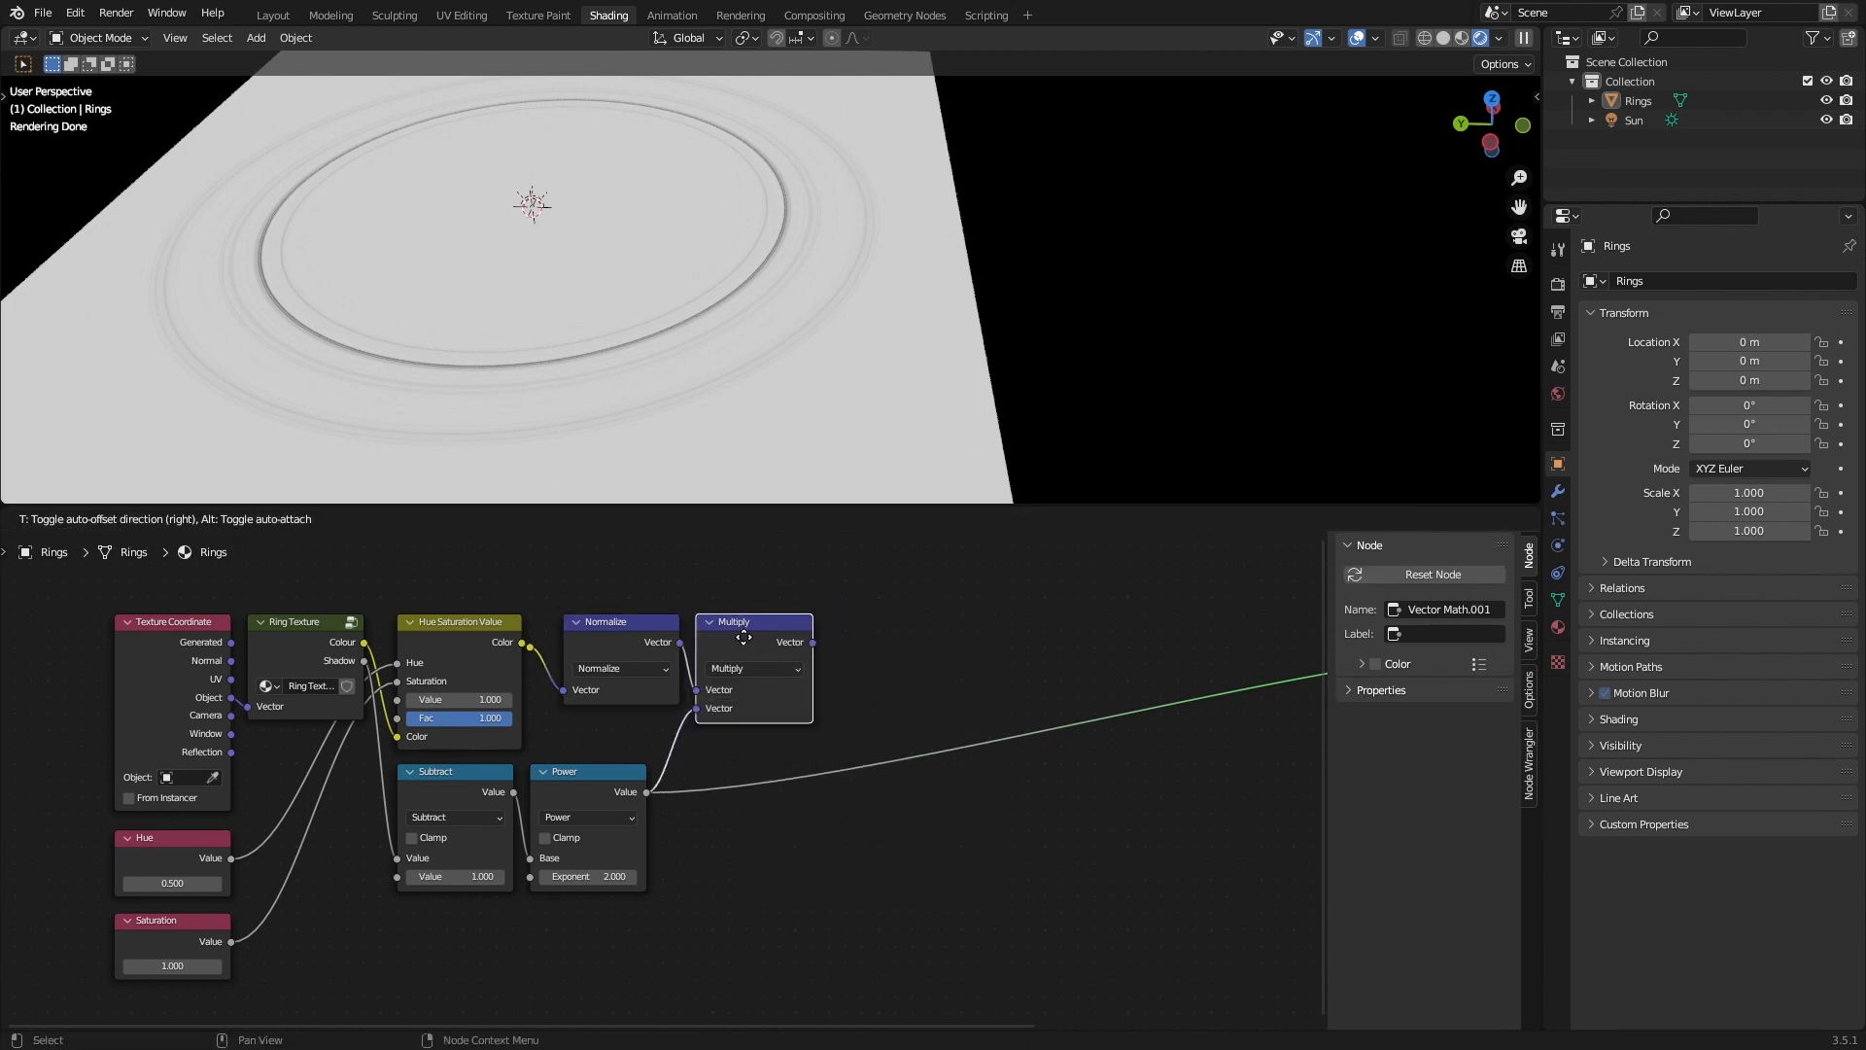
pyautogui.click(923, 667)
pyautogui.hotkey('ctrl', 's')
# Preview the Multiply node's output on the plane, comparing it with the Normalize node's output.
pyautogui.scroll(-4, 931, 669)
pyautogui.keyDown('ctrl'); pyautogui.keyDown('shift'); pyautogui.click(726, 684); pyautogui.keyUp('shift'); pyautogui.keyUp('ctrl')
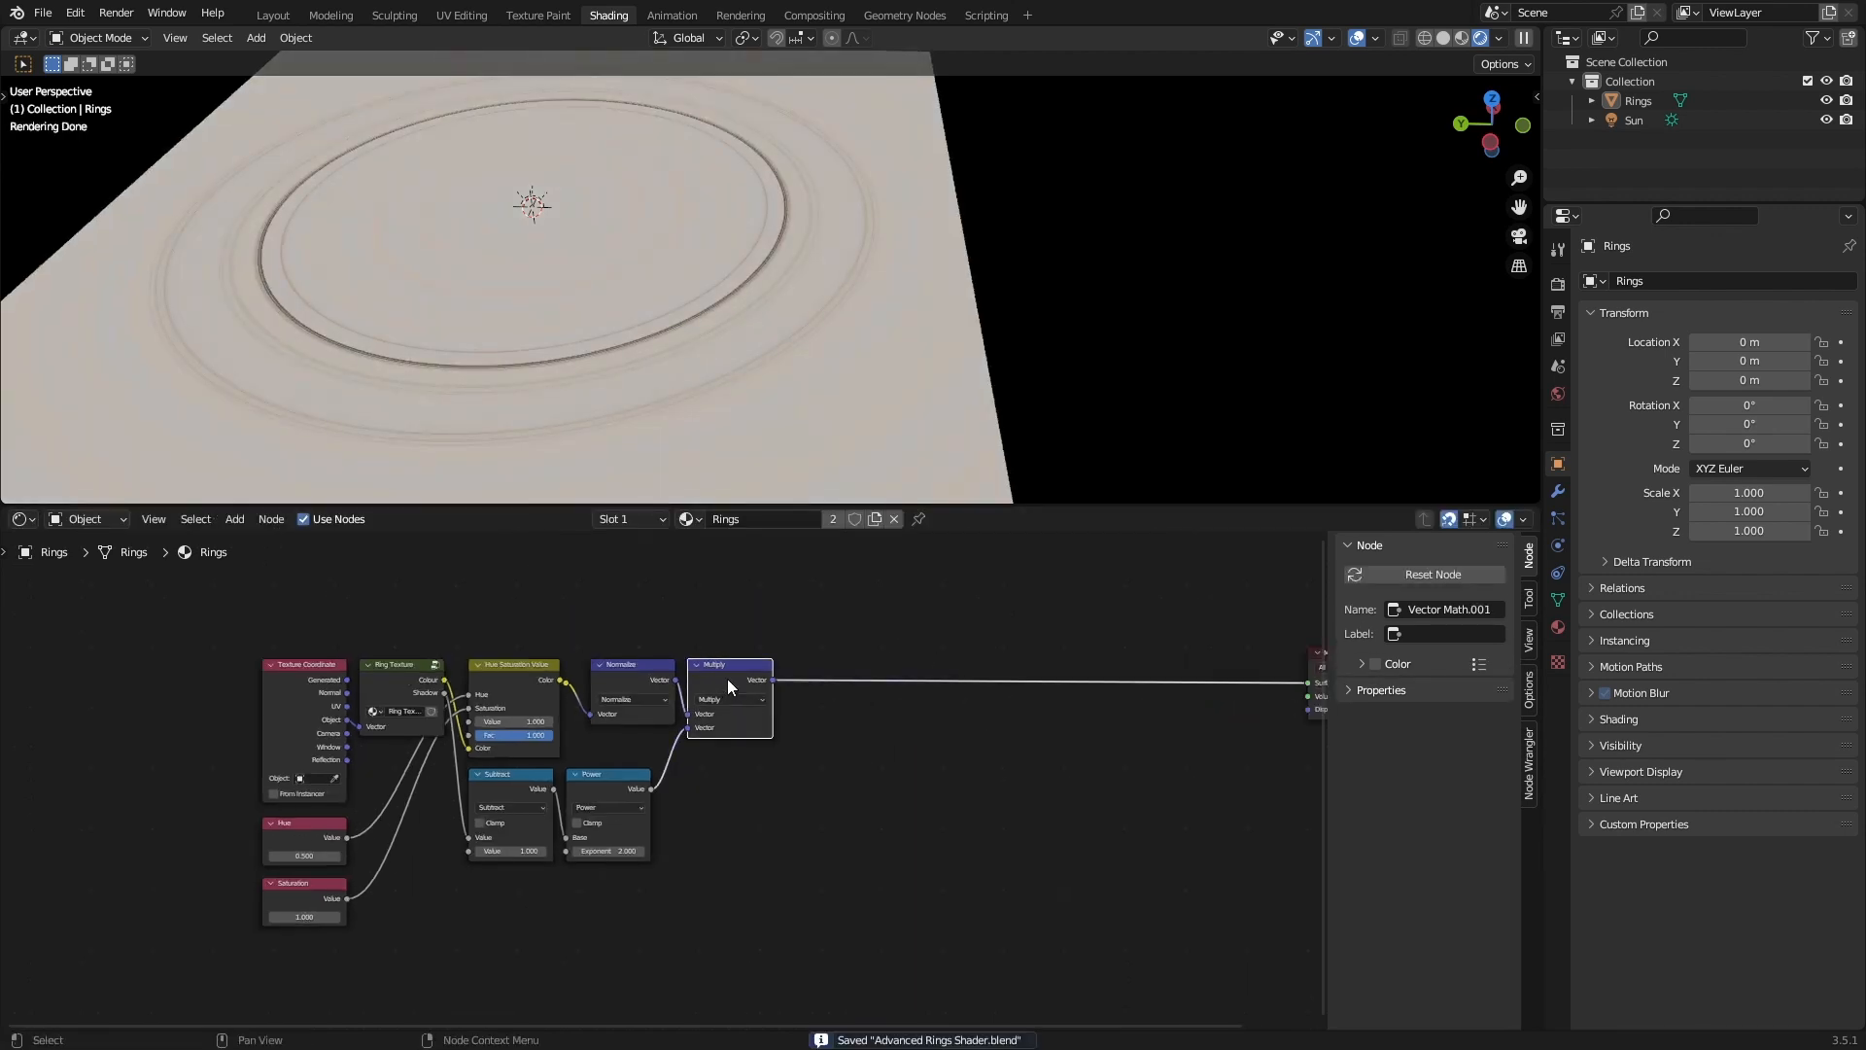
pyautogui.keyDown('ctrl'); pyautogui.keyDown('shift'); pyautogui.click(634, 790); pyautogui.keyUp('shift'); pyautogui.keyUp('ctrl')
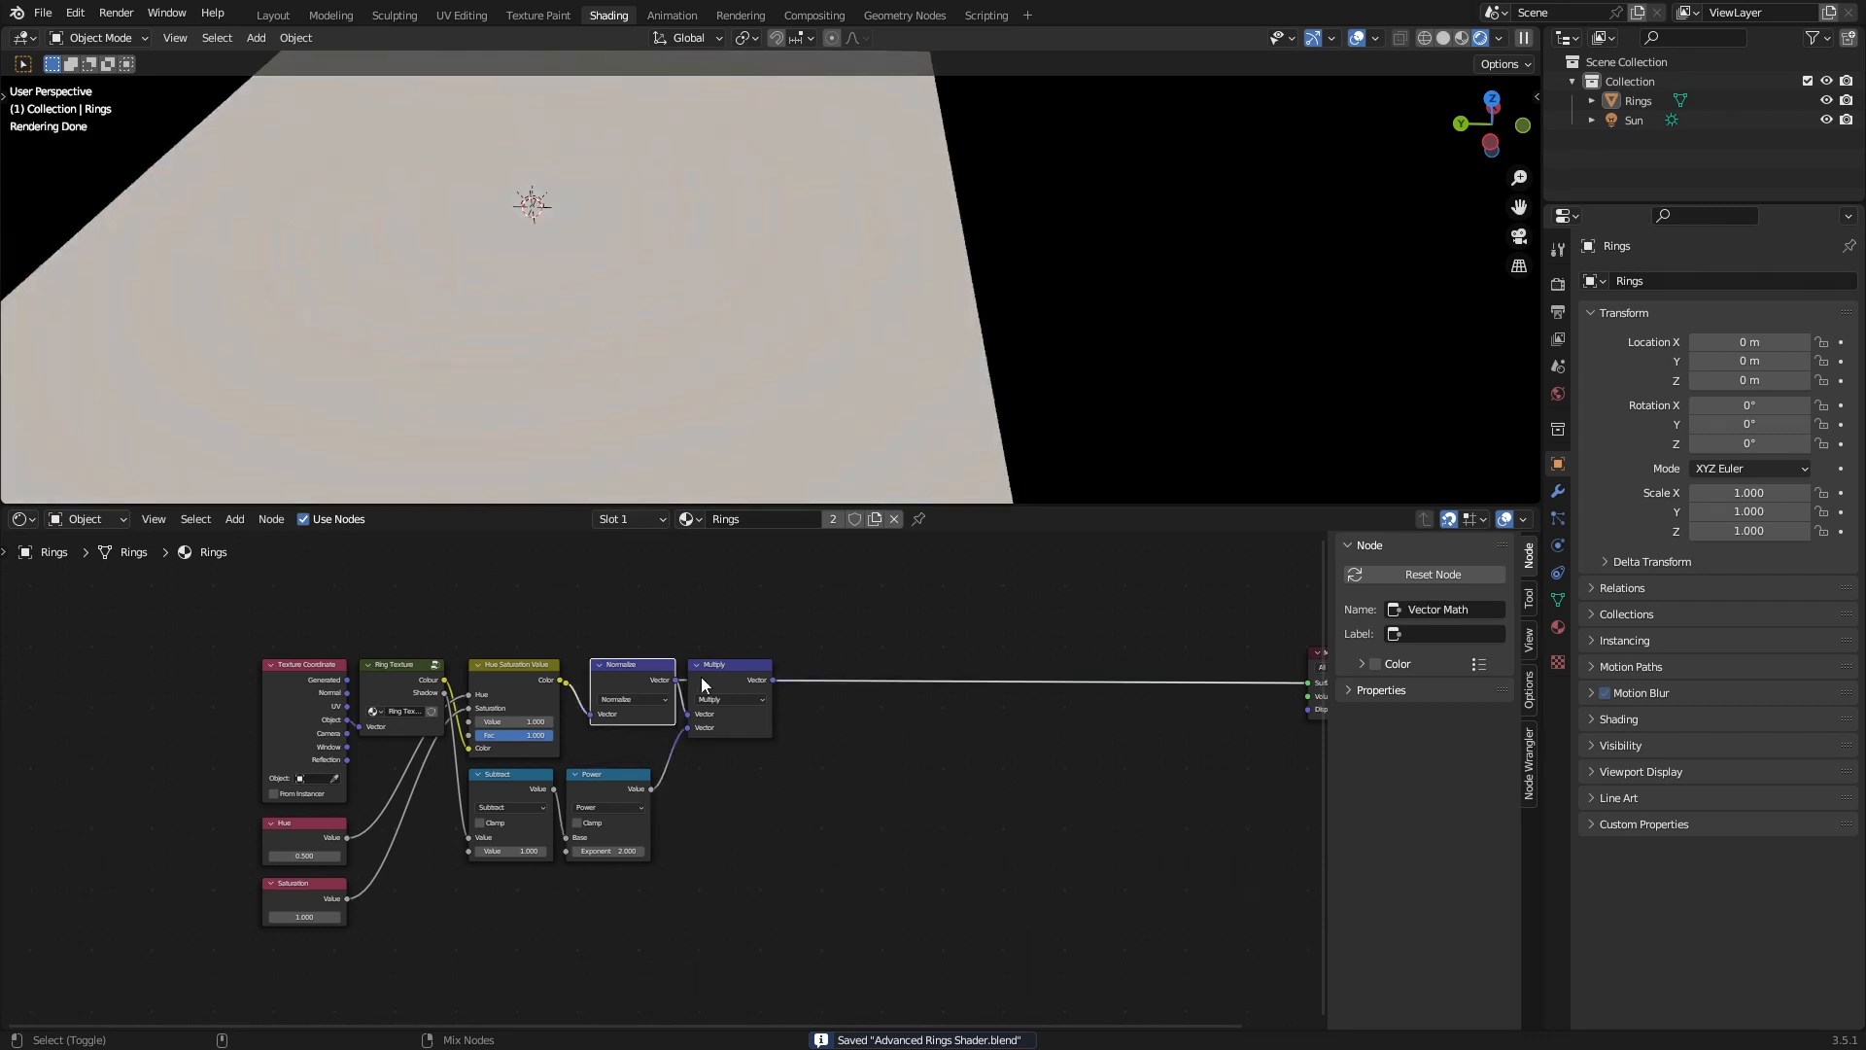
pyautogui.keyDown('ctrl'); pyautogui.keyDown('shift'); pyautogui.click(702, 676); pyautogui.keyUp('shift'); pyautogui.keyUp('ctrl')
# Examine the colour and shadow detail of the multiplied rings up close in the viewport, and save the file.
pyautogui.scroll(5, 814, 370)
pyautogui.scroll(4, 818, 364)
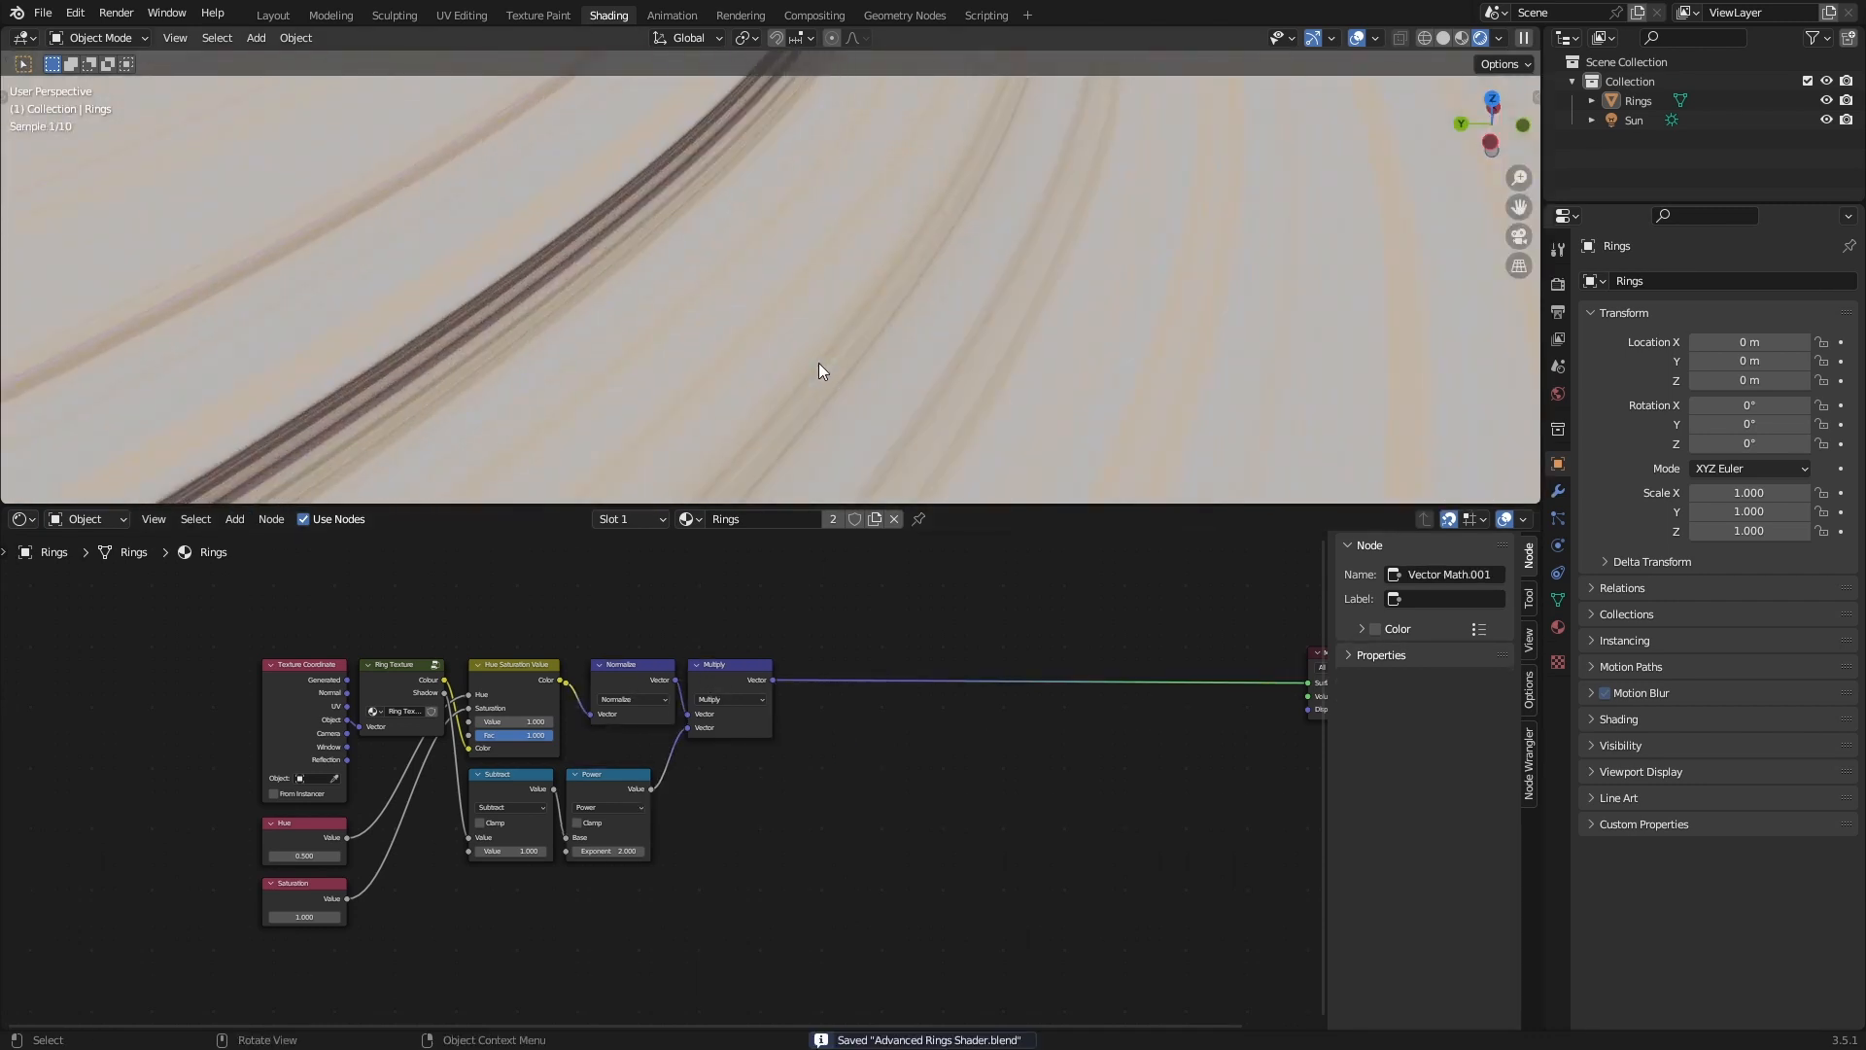
pyautogui.scroll(-9, 888, 399)
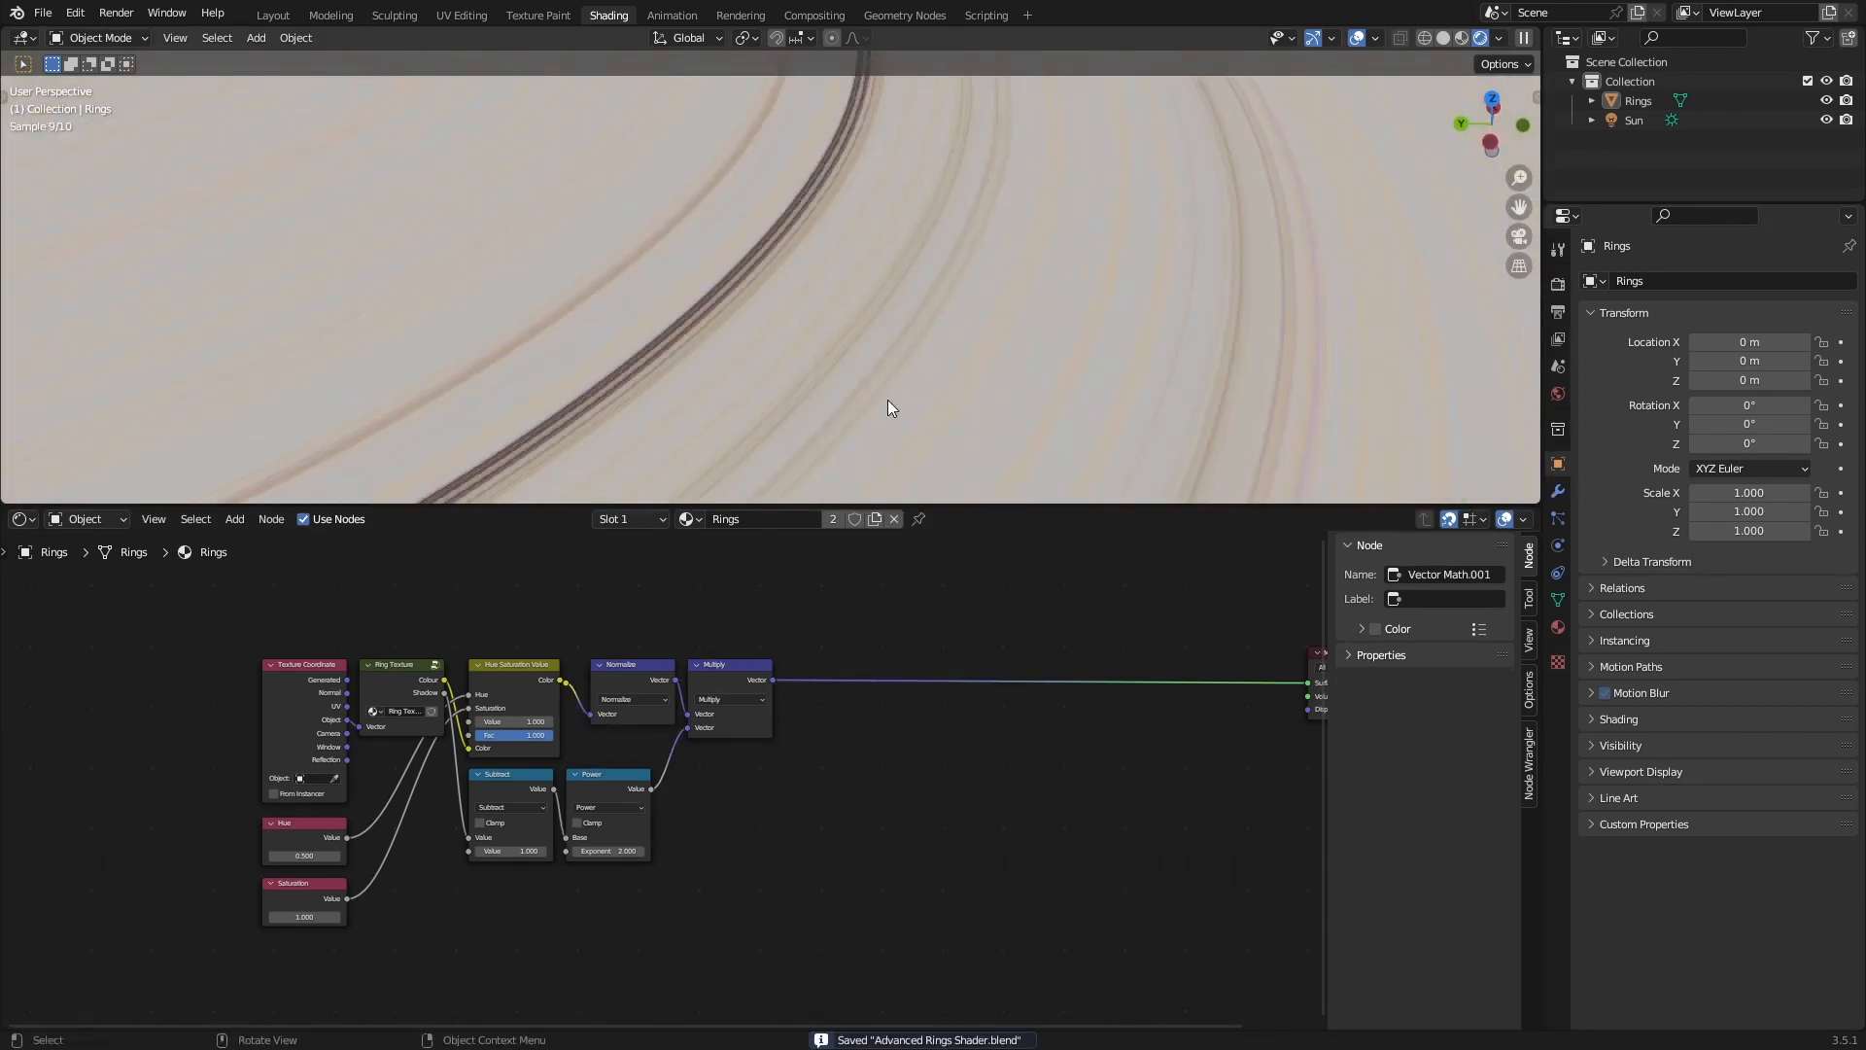
pyautogui.scroll(-2, 1037, 830)
pyautogui.scroll(-1, 1036, 830)
pyautogui.moveTo(1036, 830); pyautogui.dragTo(783, 823, button='middle')
pyautogui.scroll(5, 762, 820)
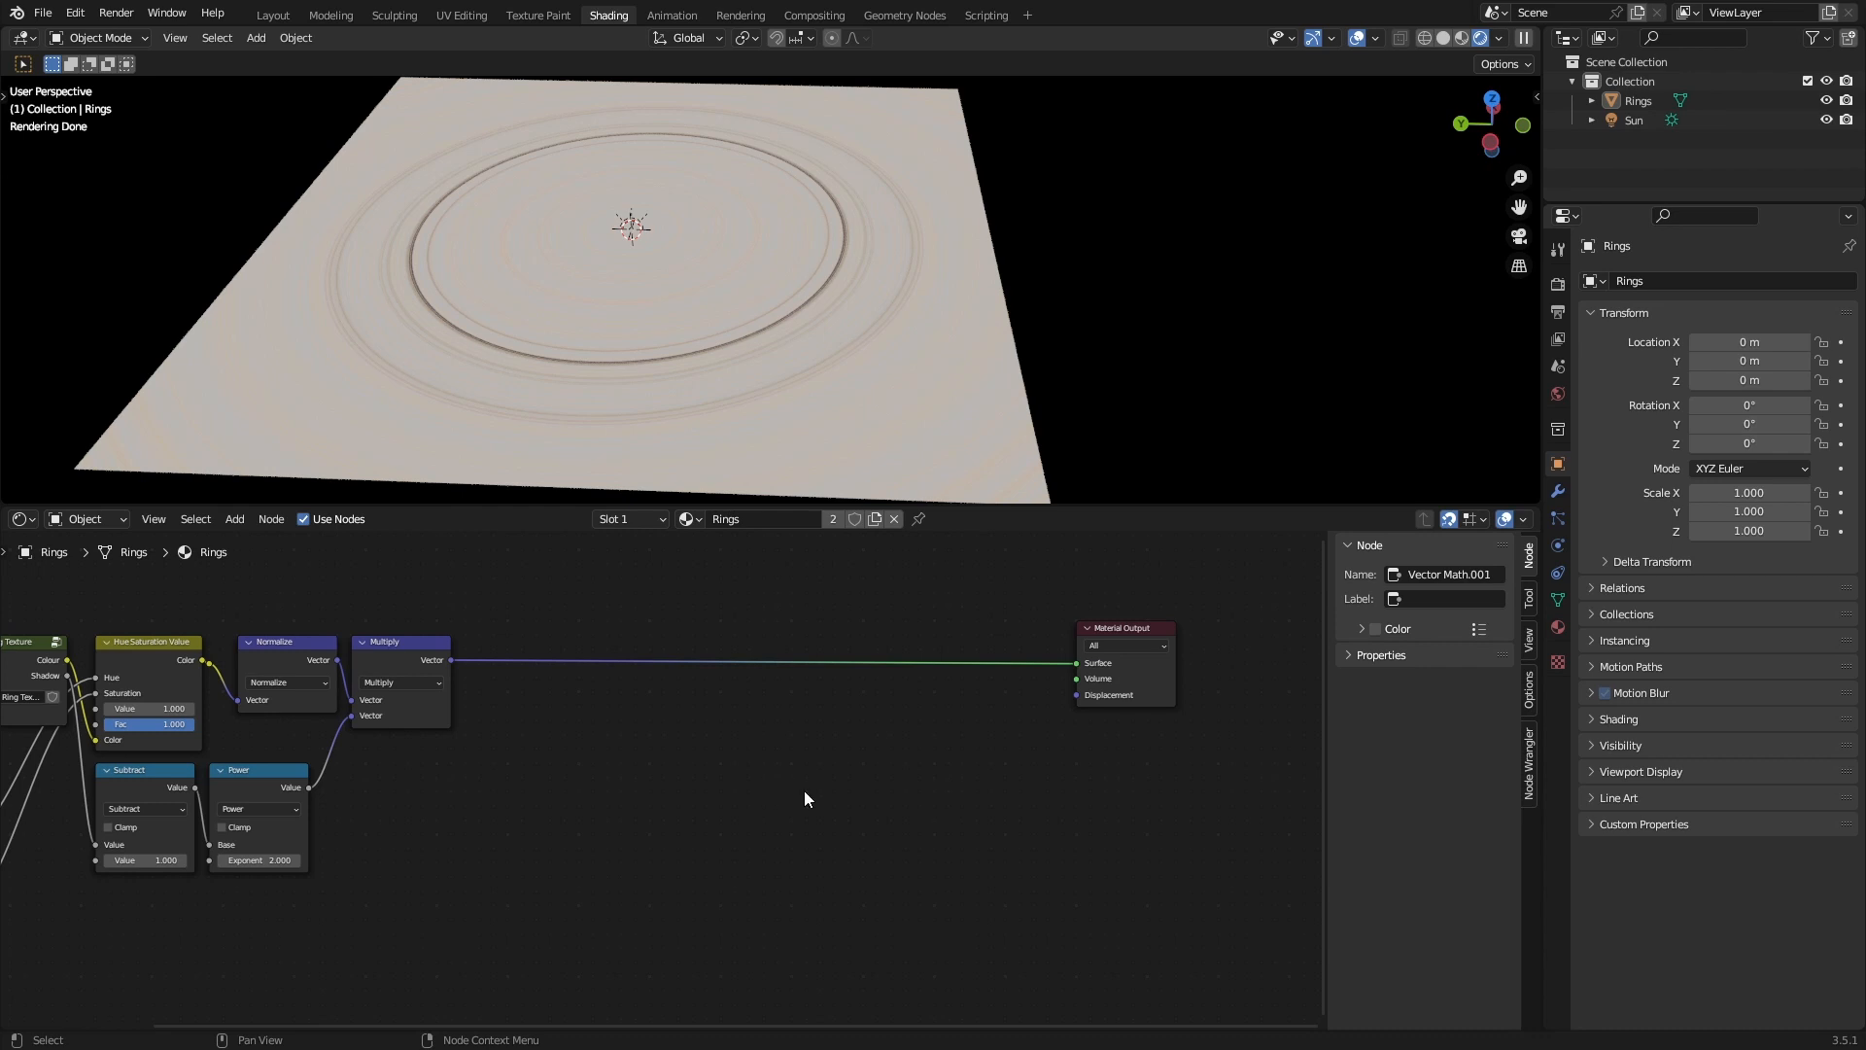
pyautogui.hotkey('ctrl', 's')
pyautogui.moveTo(645, 766); pyautogui.dragTo(856, 726, button='middle')
pyautogui.hotkey('ctrl', 's')
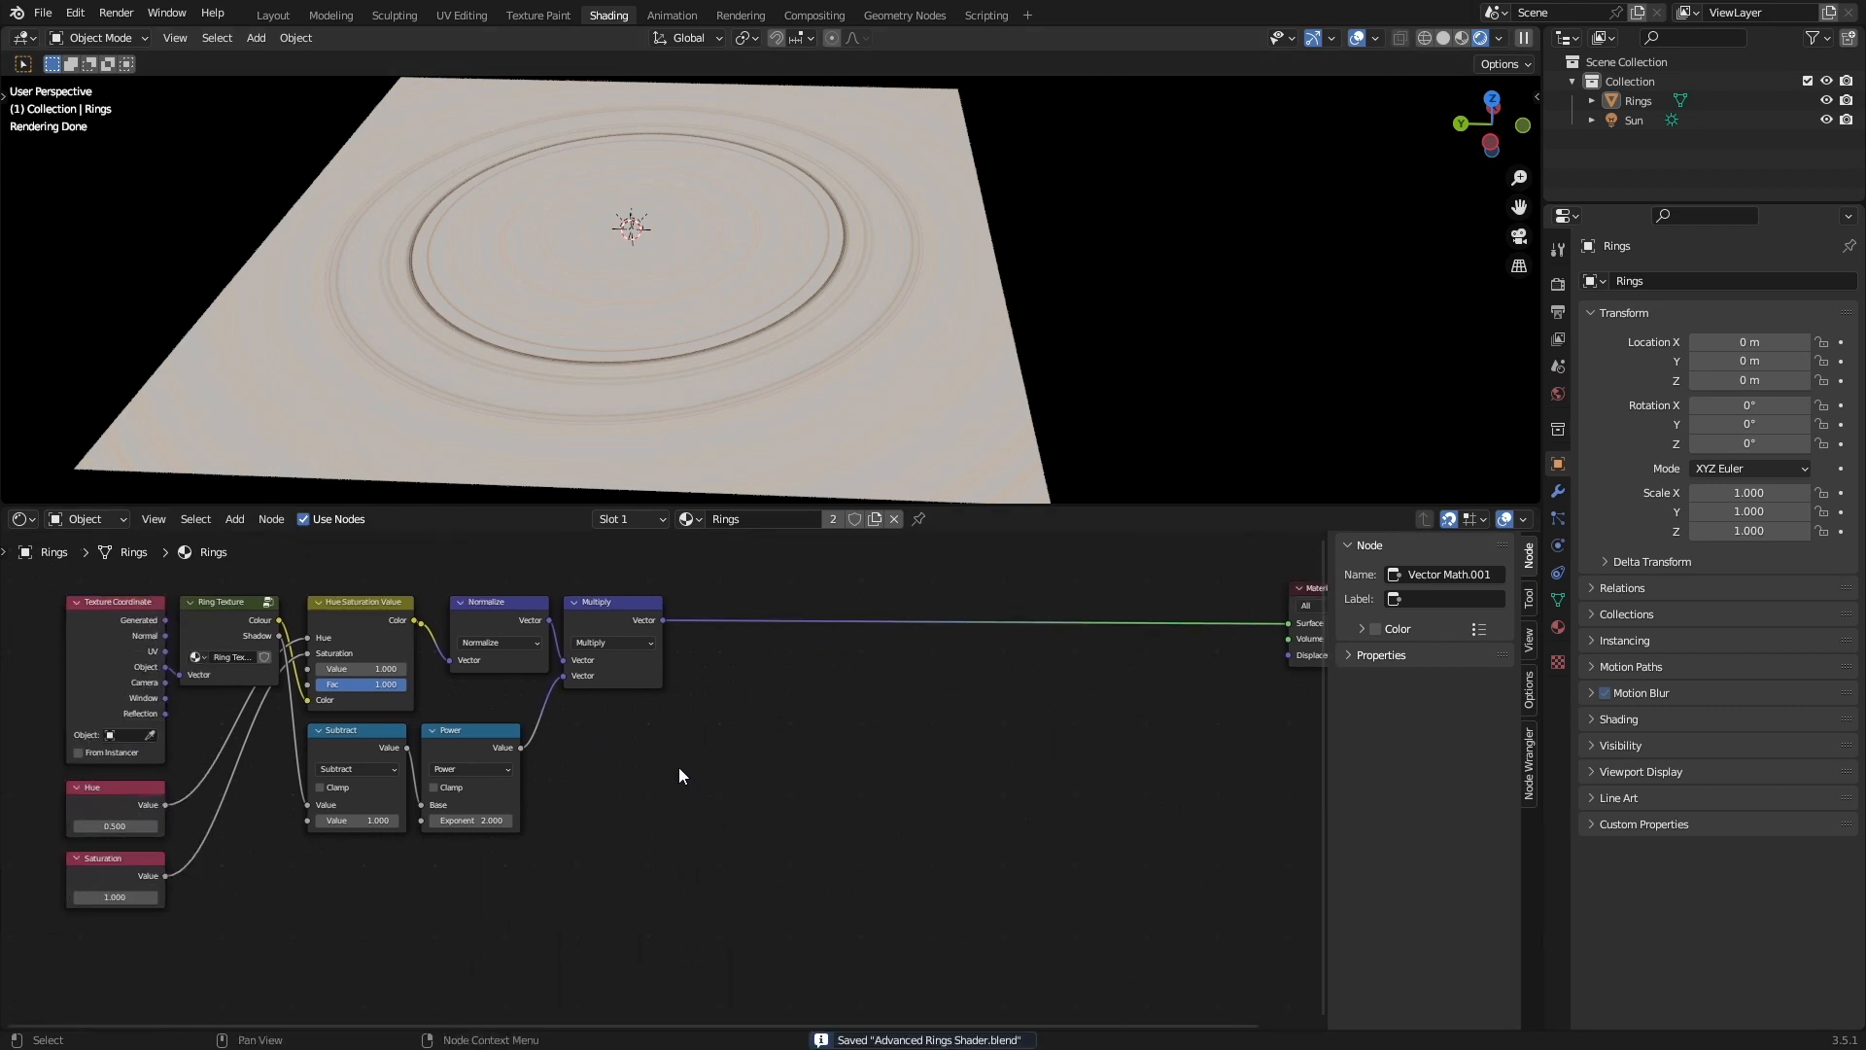
pyautogui.click(19, 16)
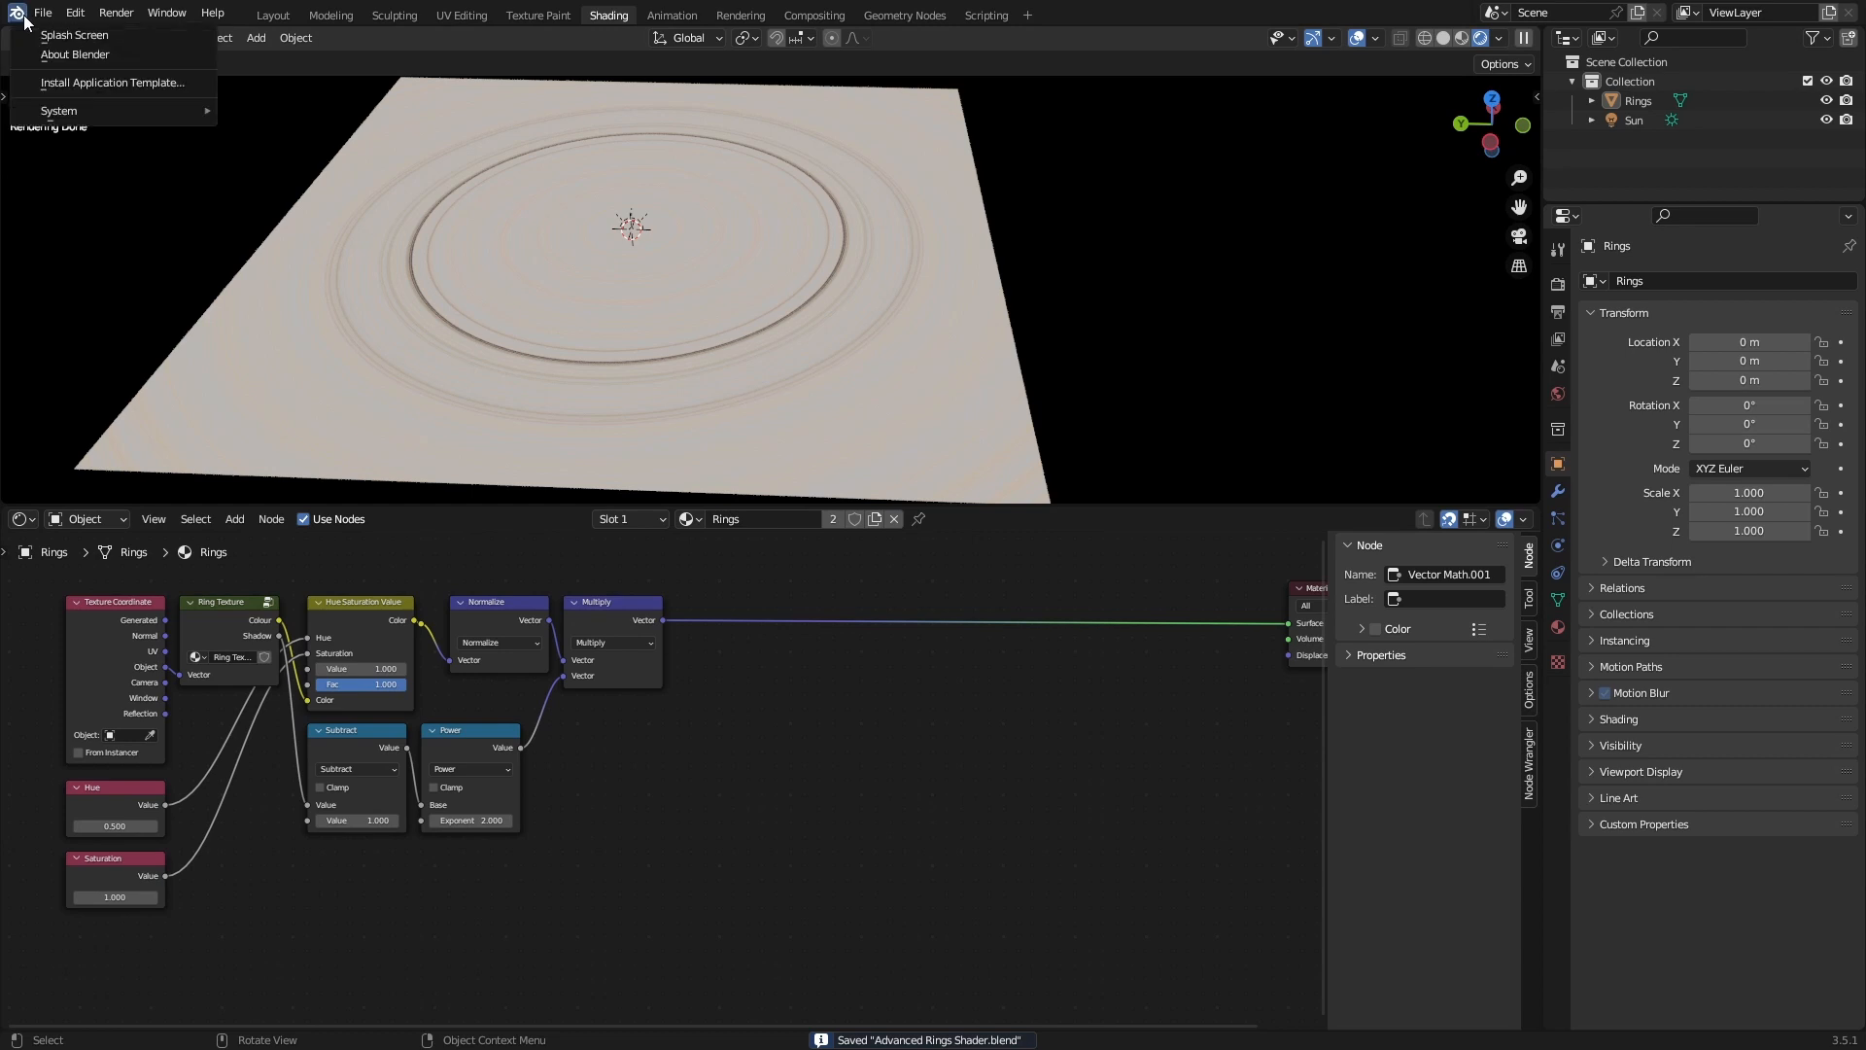
pyautogui.click(45, 15)
pyautogui.click(44, 14)
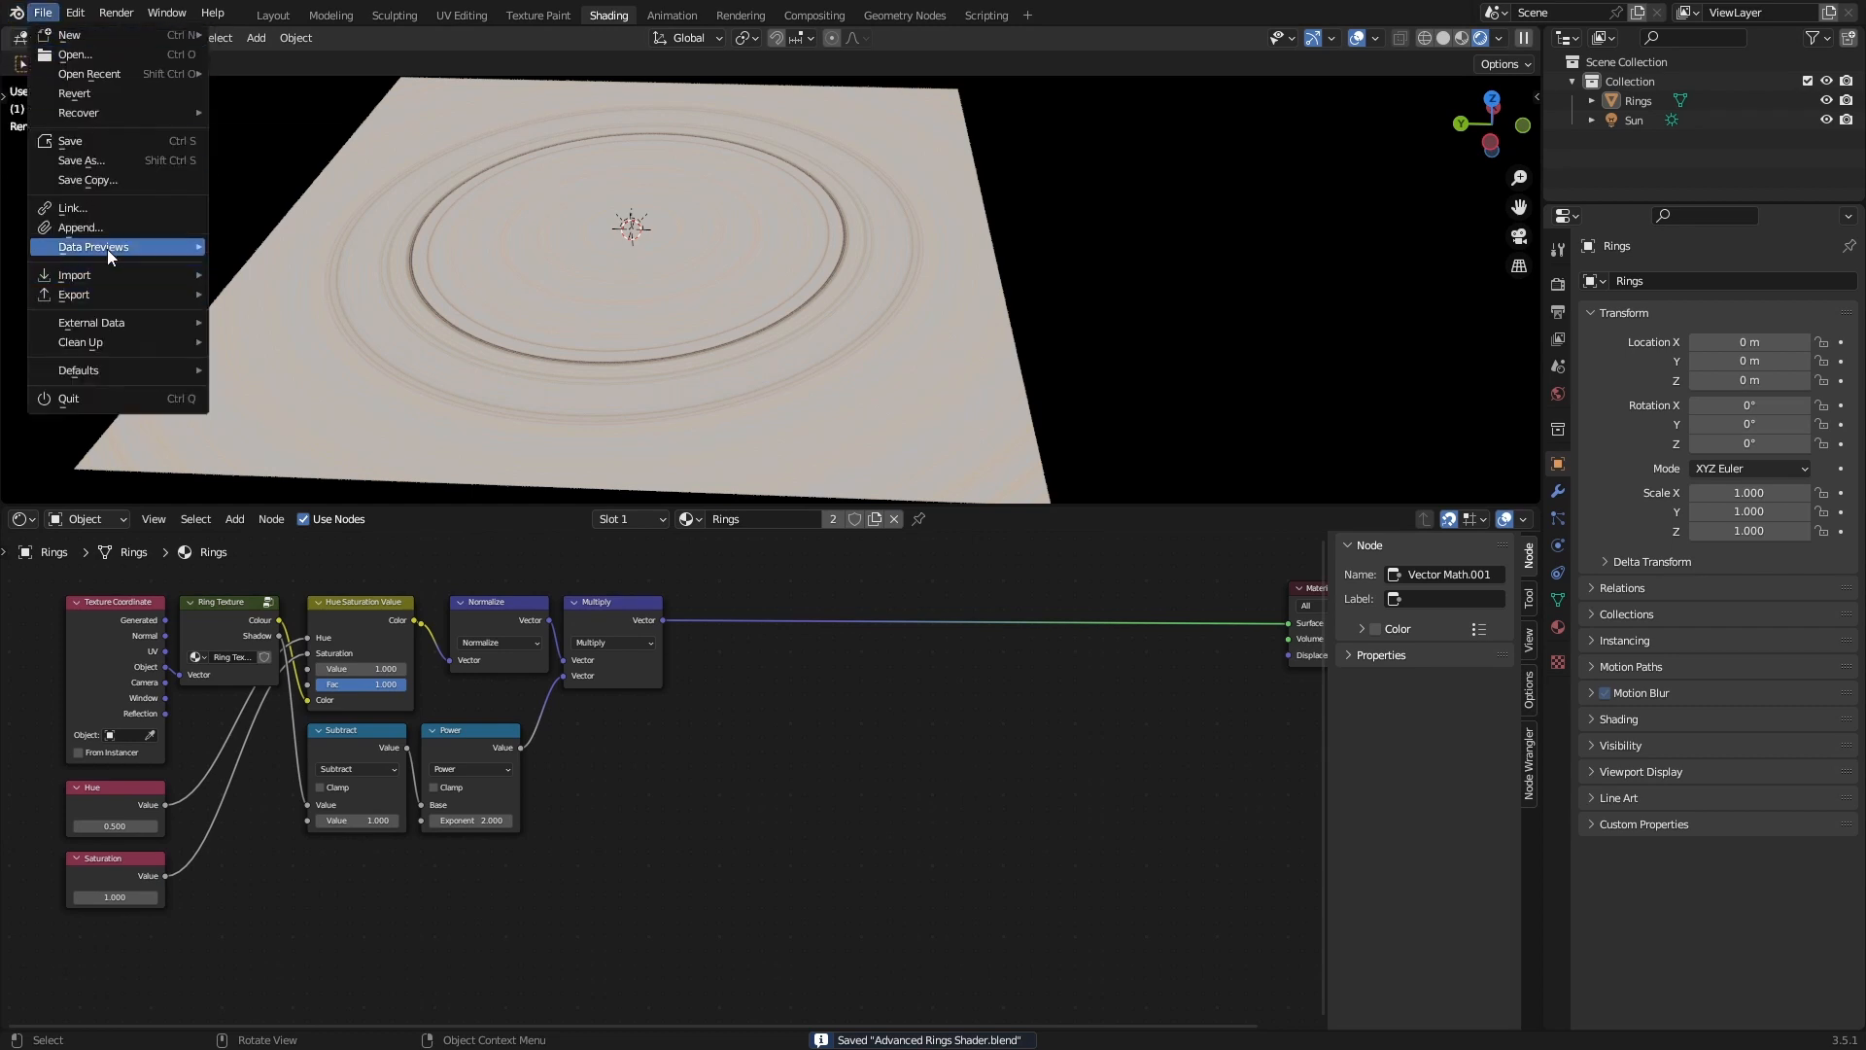
pyautogui.press('Escape')
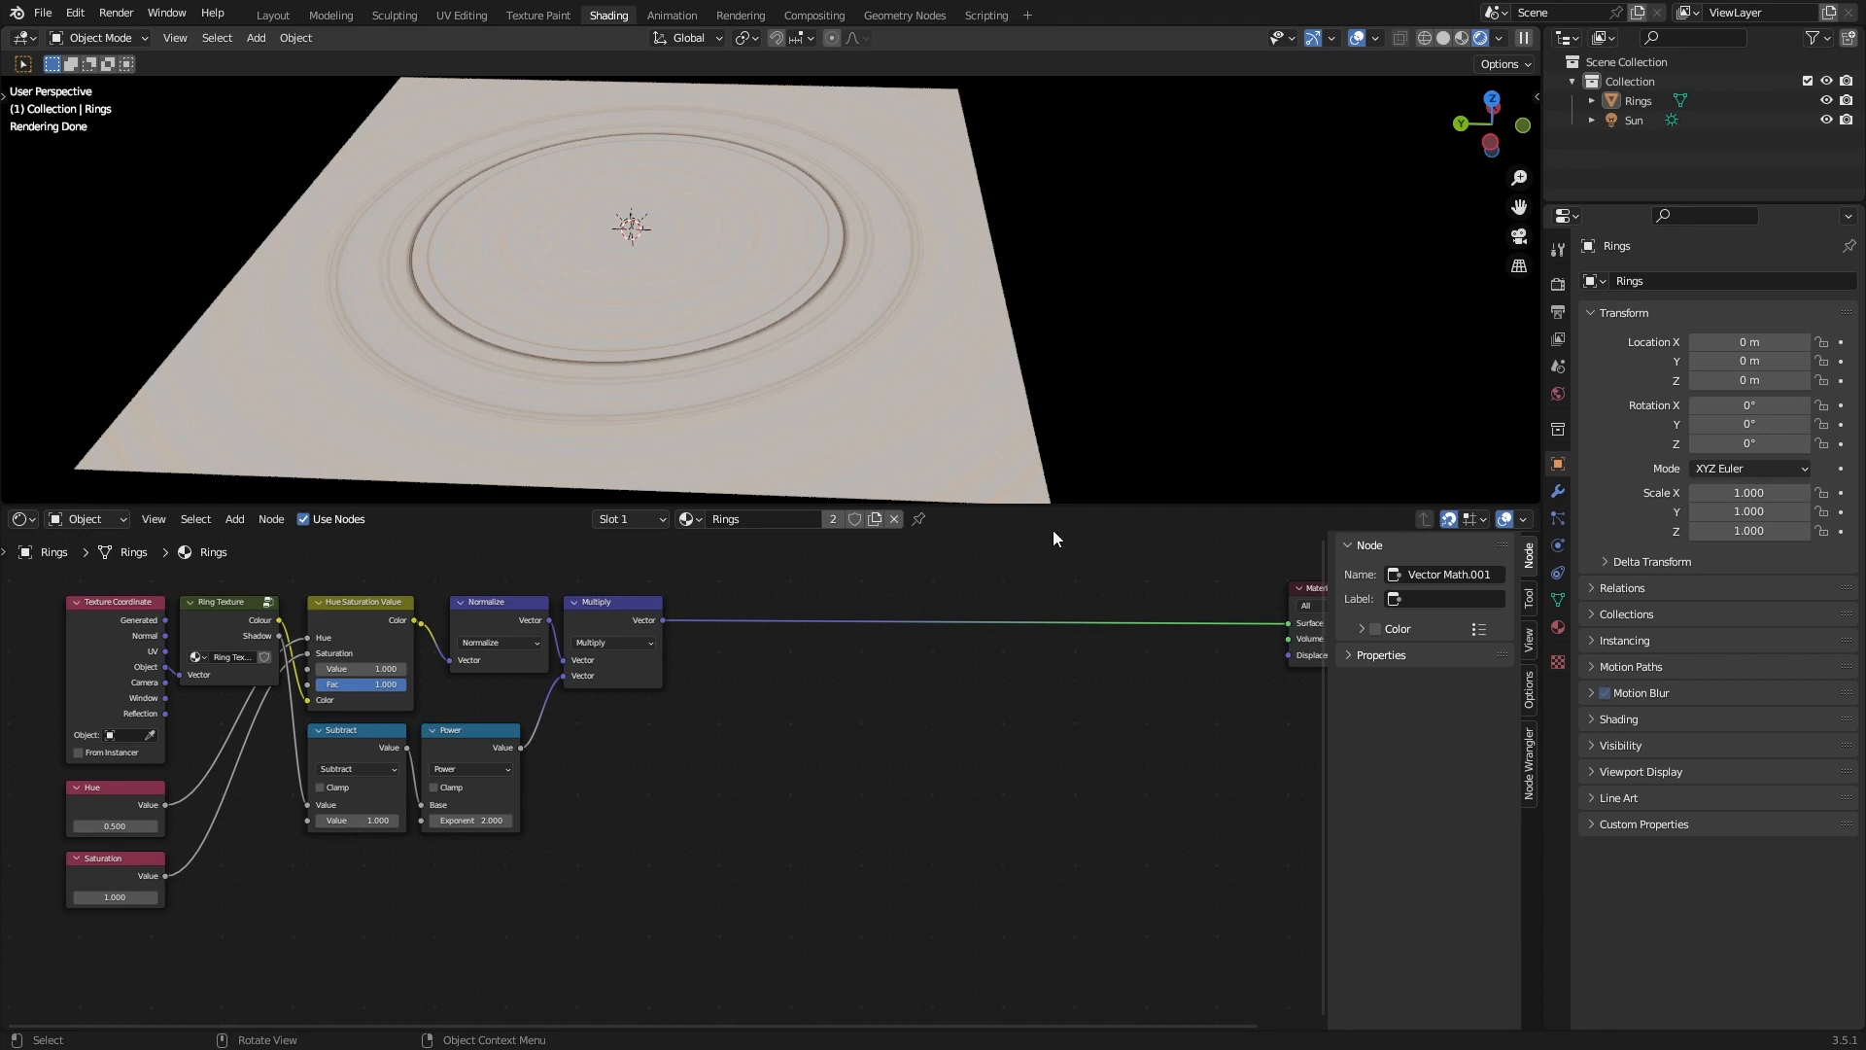
# Delete the Sun light from the scene and save the file.
pyautogui.click(1639, 121)
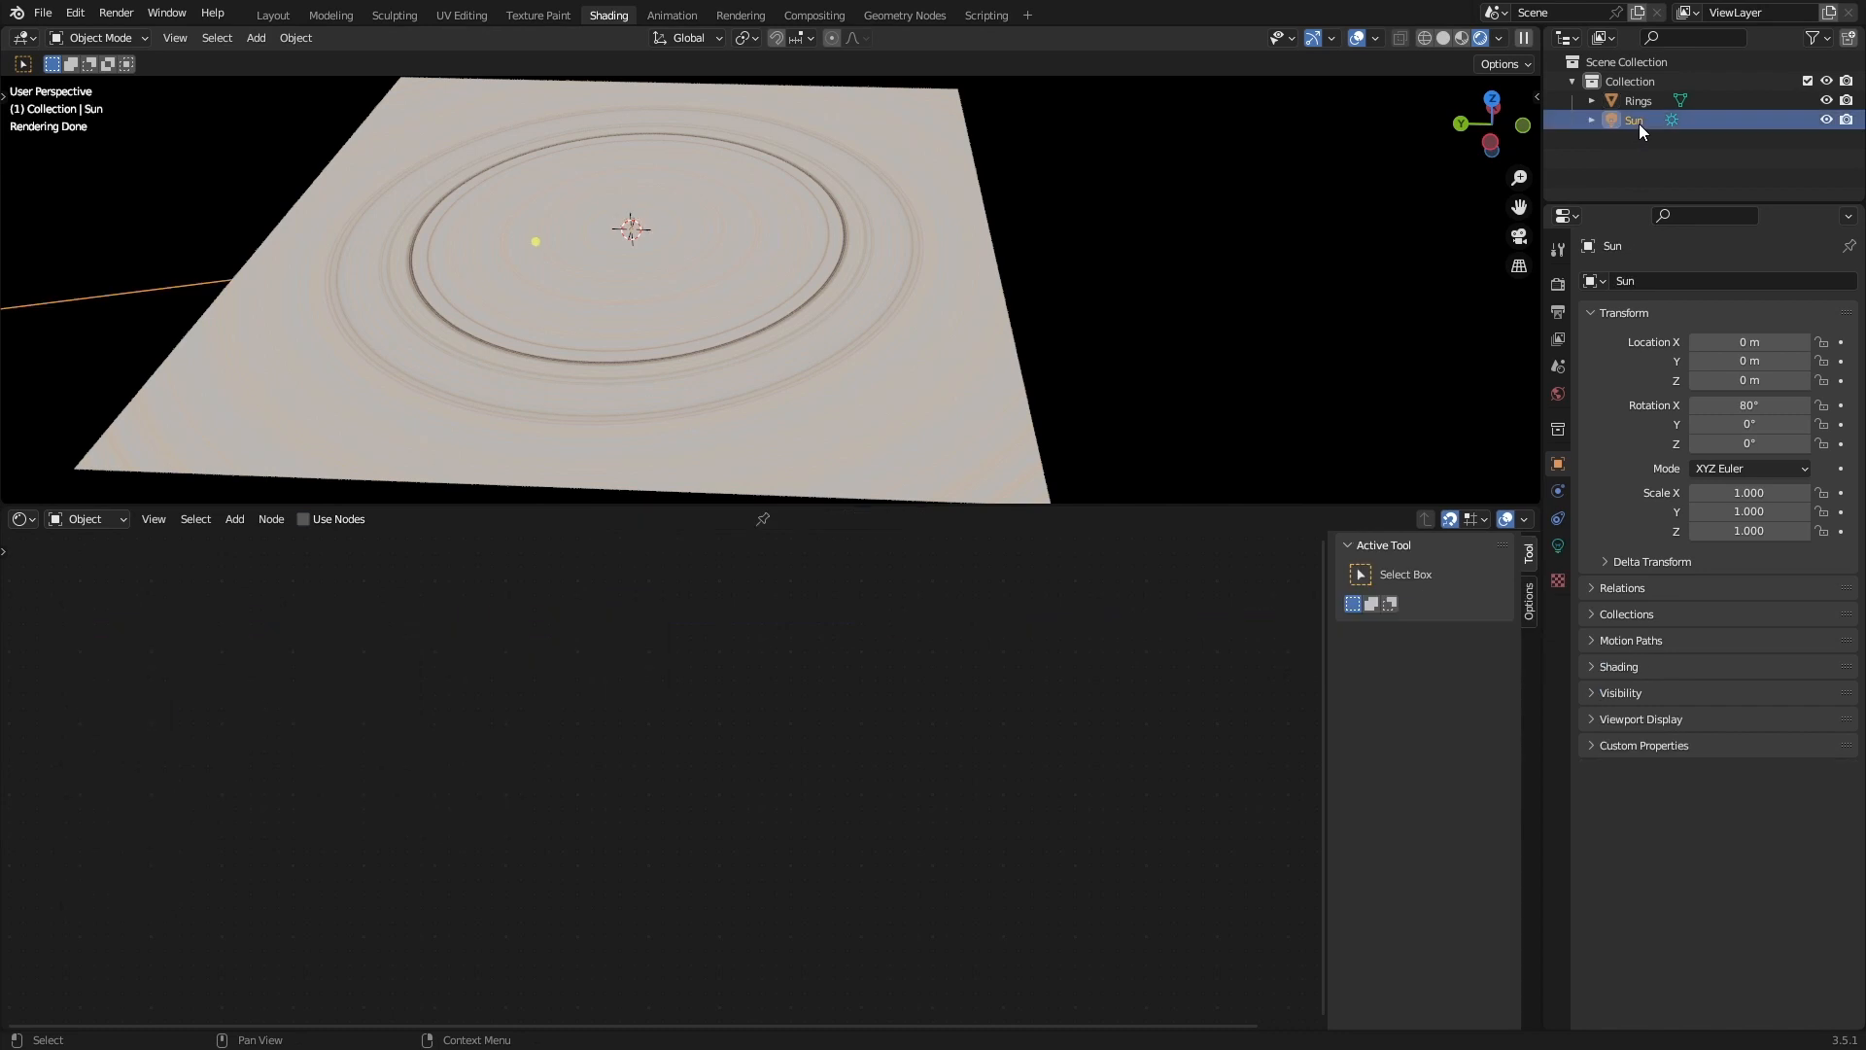
pyautogui.press('Delete')
pyautogui.hotkey('ctrl', 's')
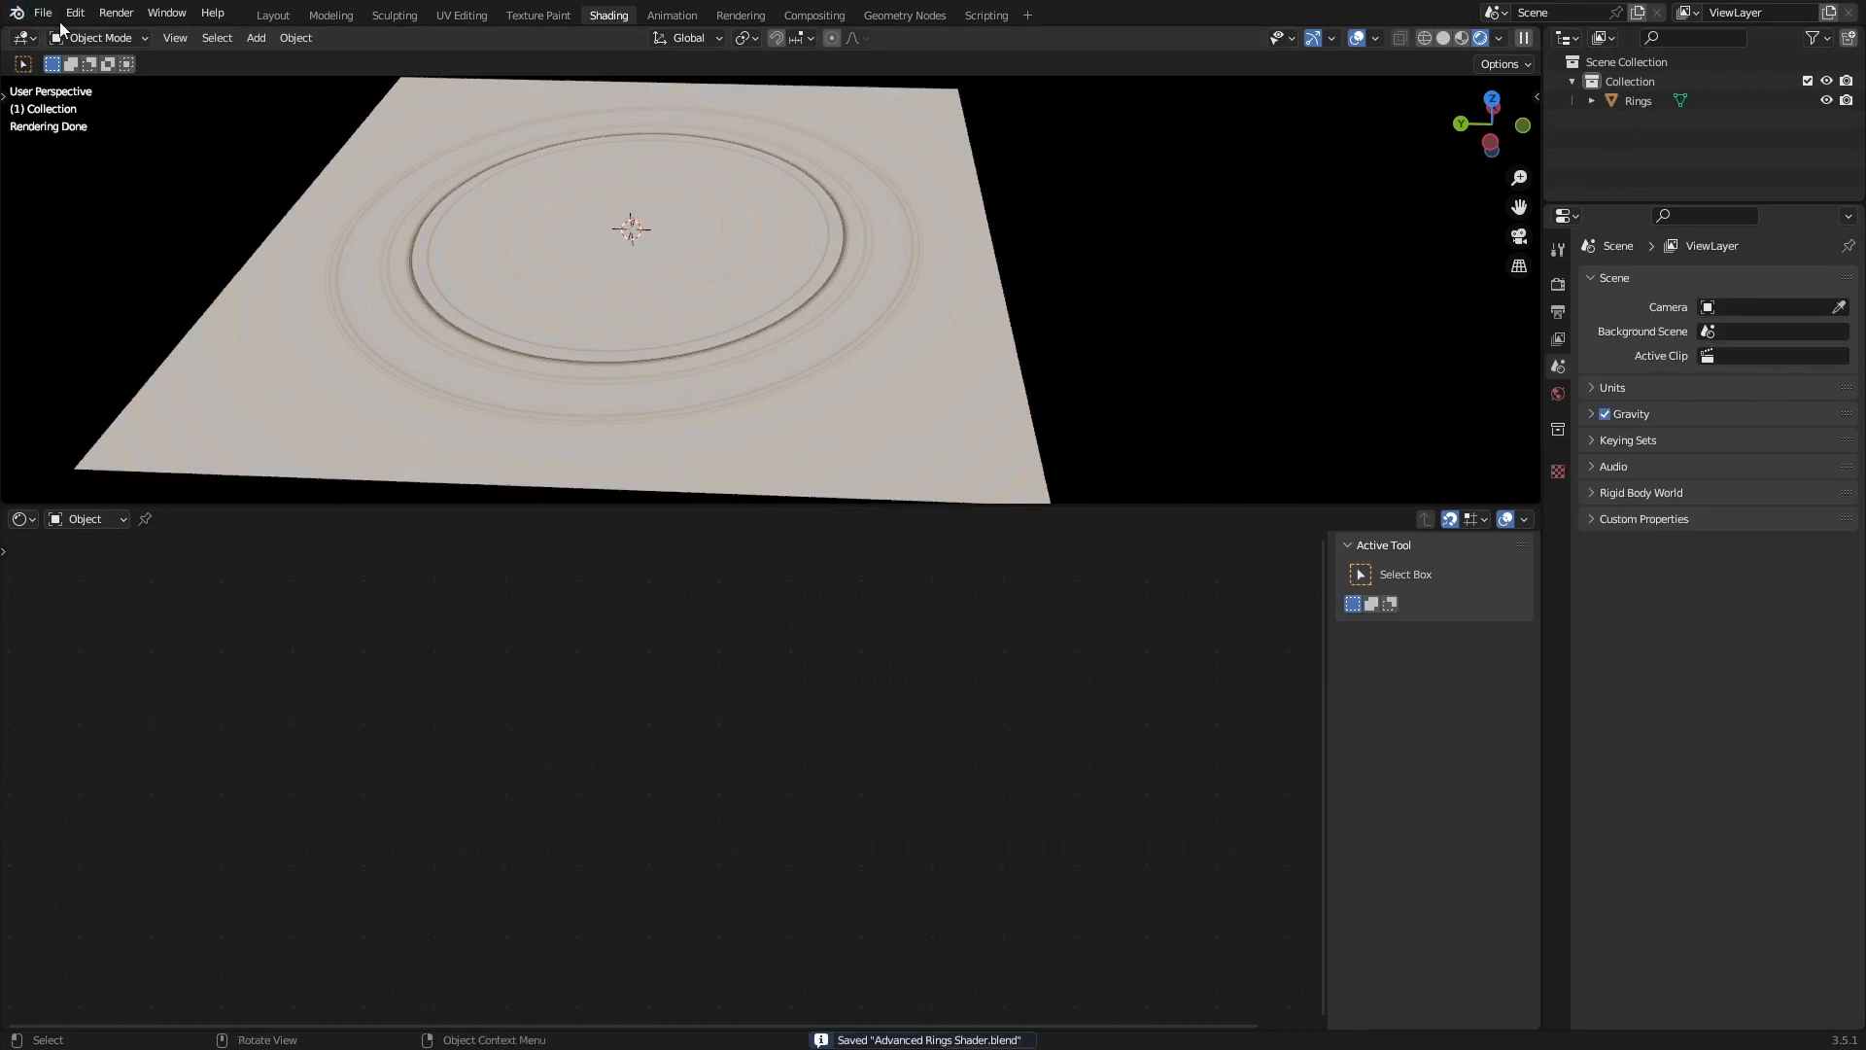
# Purge the unused data-blocks from the file.
pyautogui.click(45, 14)
pyautogui.moveTo(107, 342)
pyautogui.click(268, 341)
pyautogui.click(268, 342)
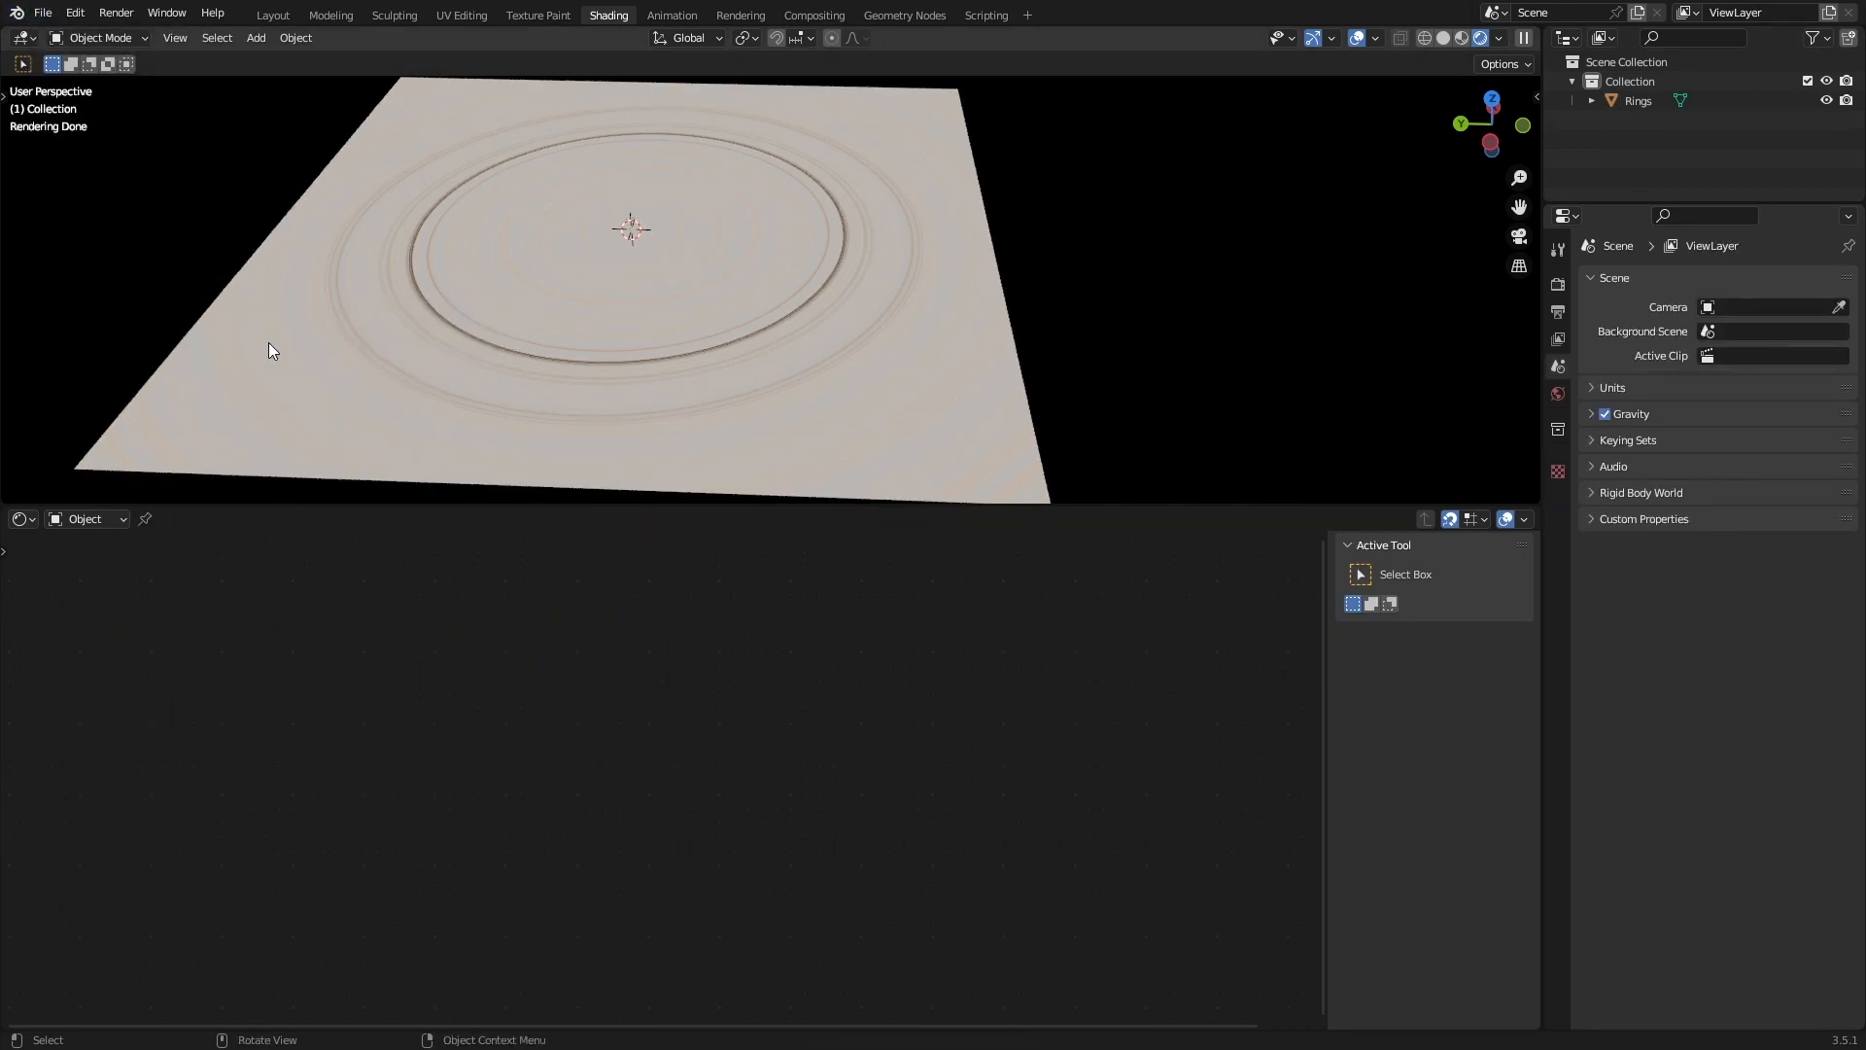
pyautogui.click(42, 12)
pyautogui.click(293, 353)
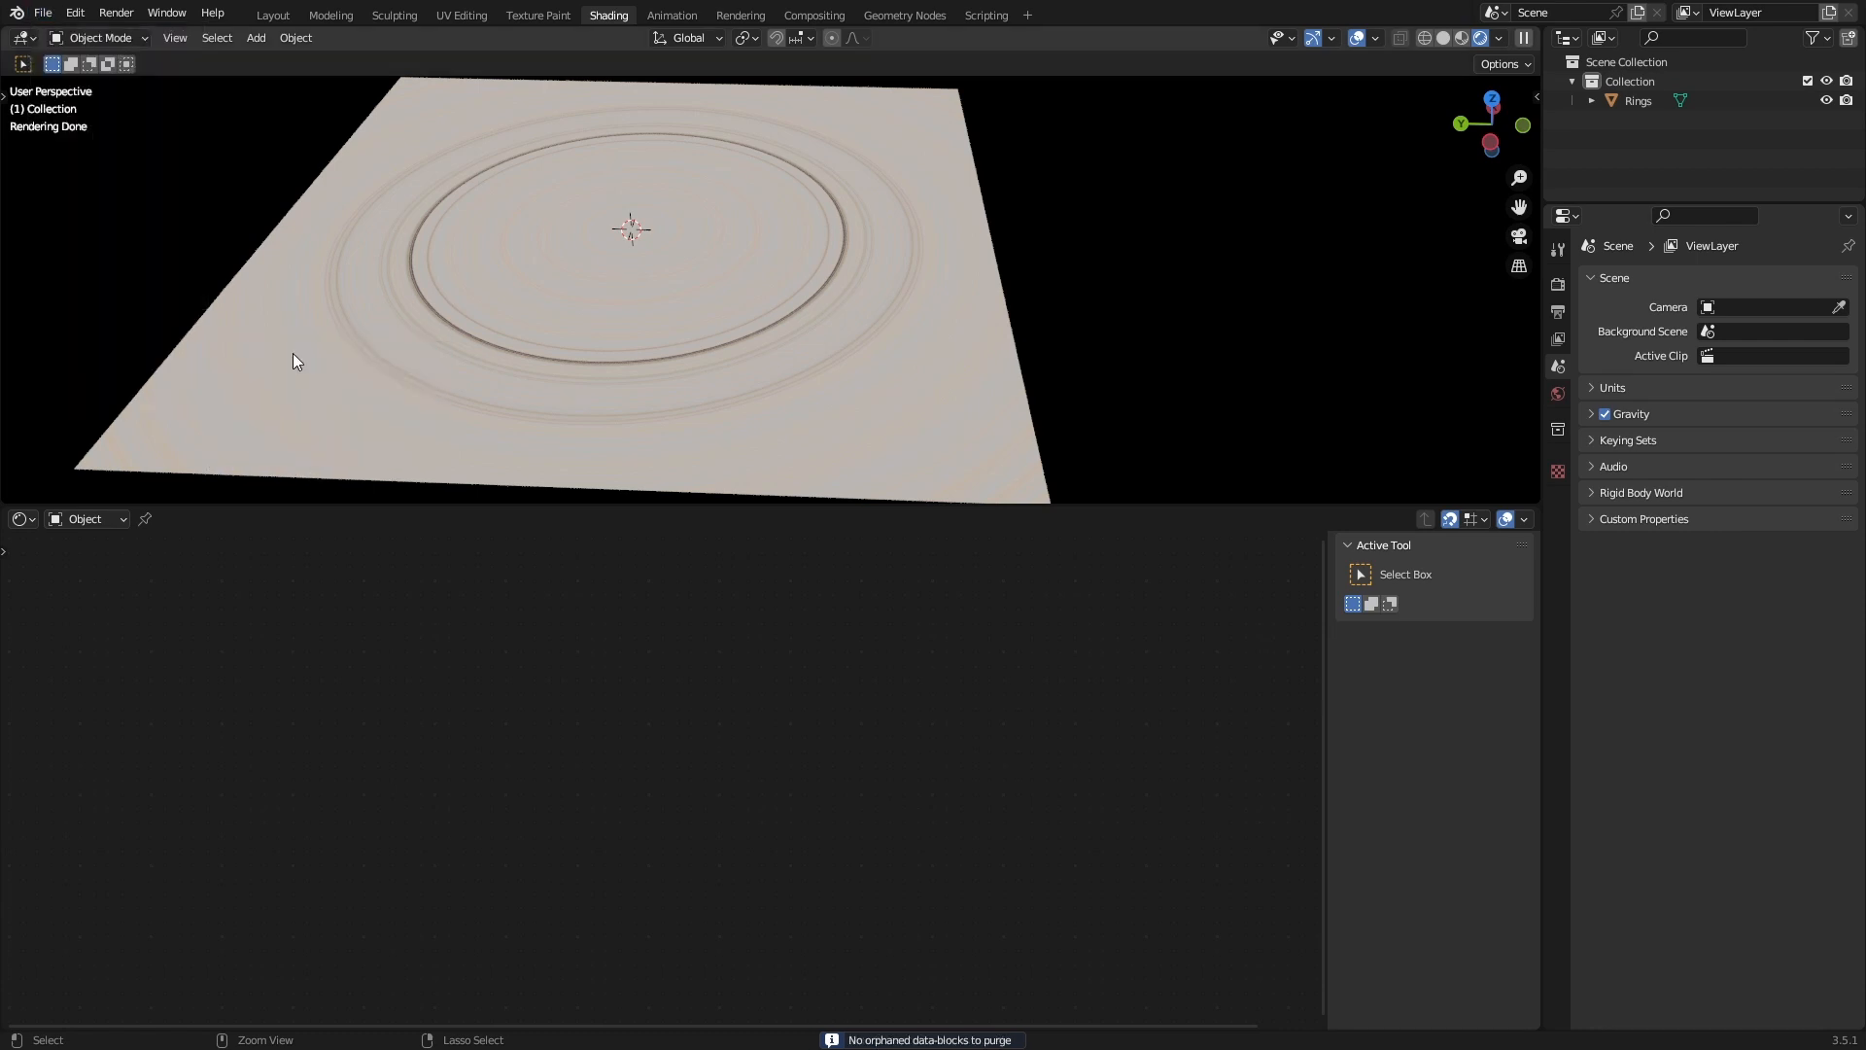
pyautogui.click(15, 13)
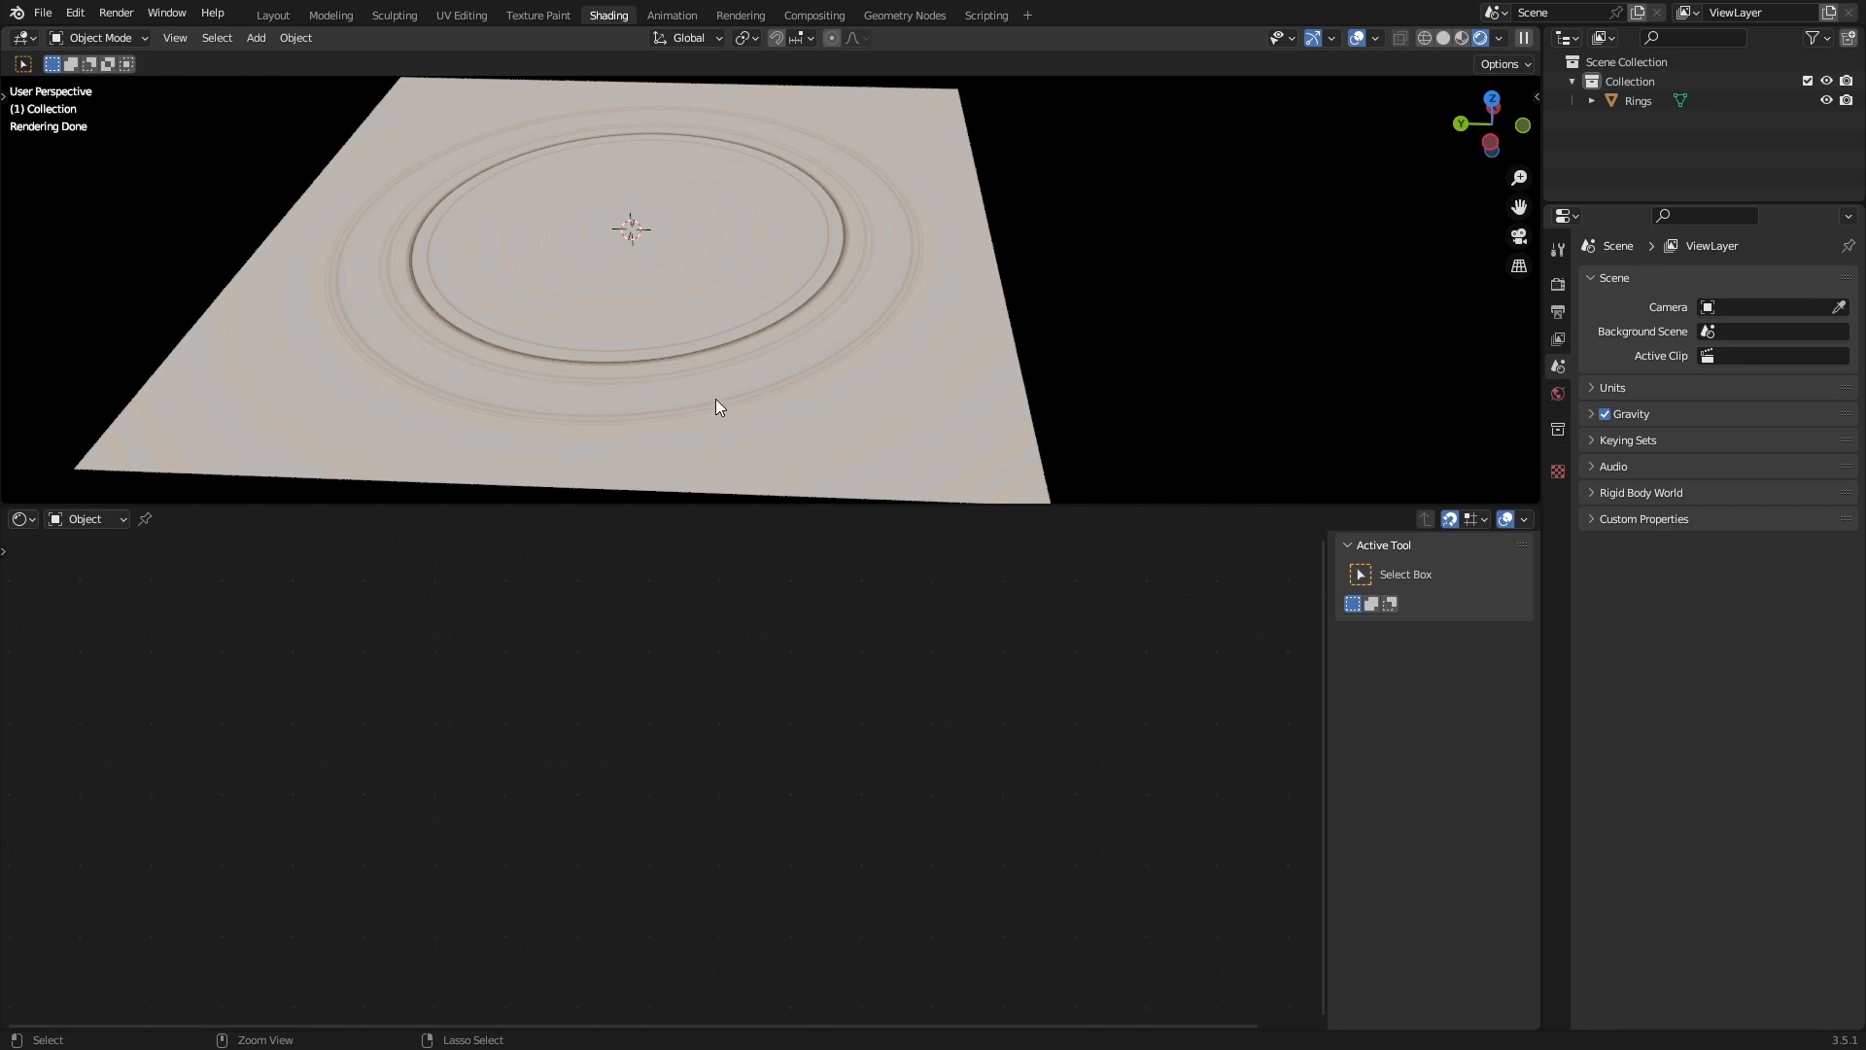
# Paste the Sun light into the scene, reselect the Rings plane, and save the file.
pyautogui.hotkey('ctrl', 'v')
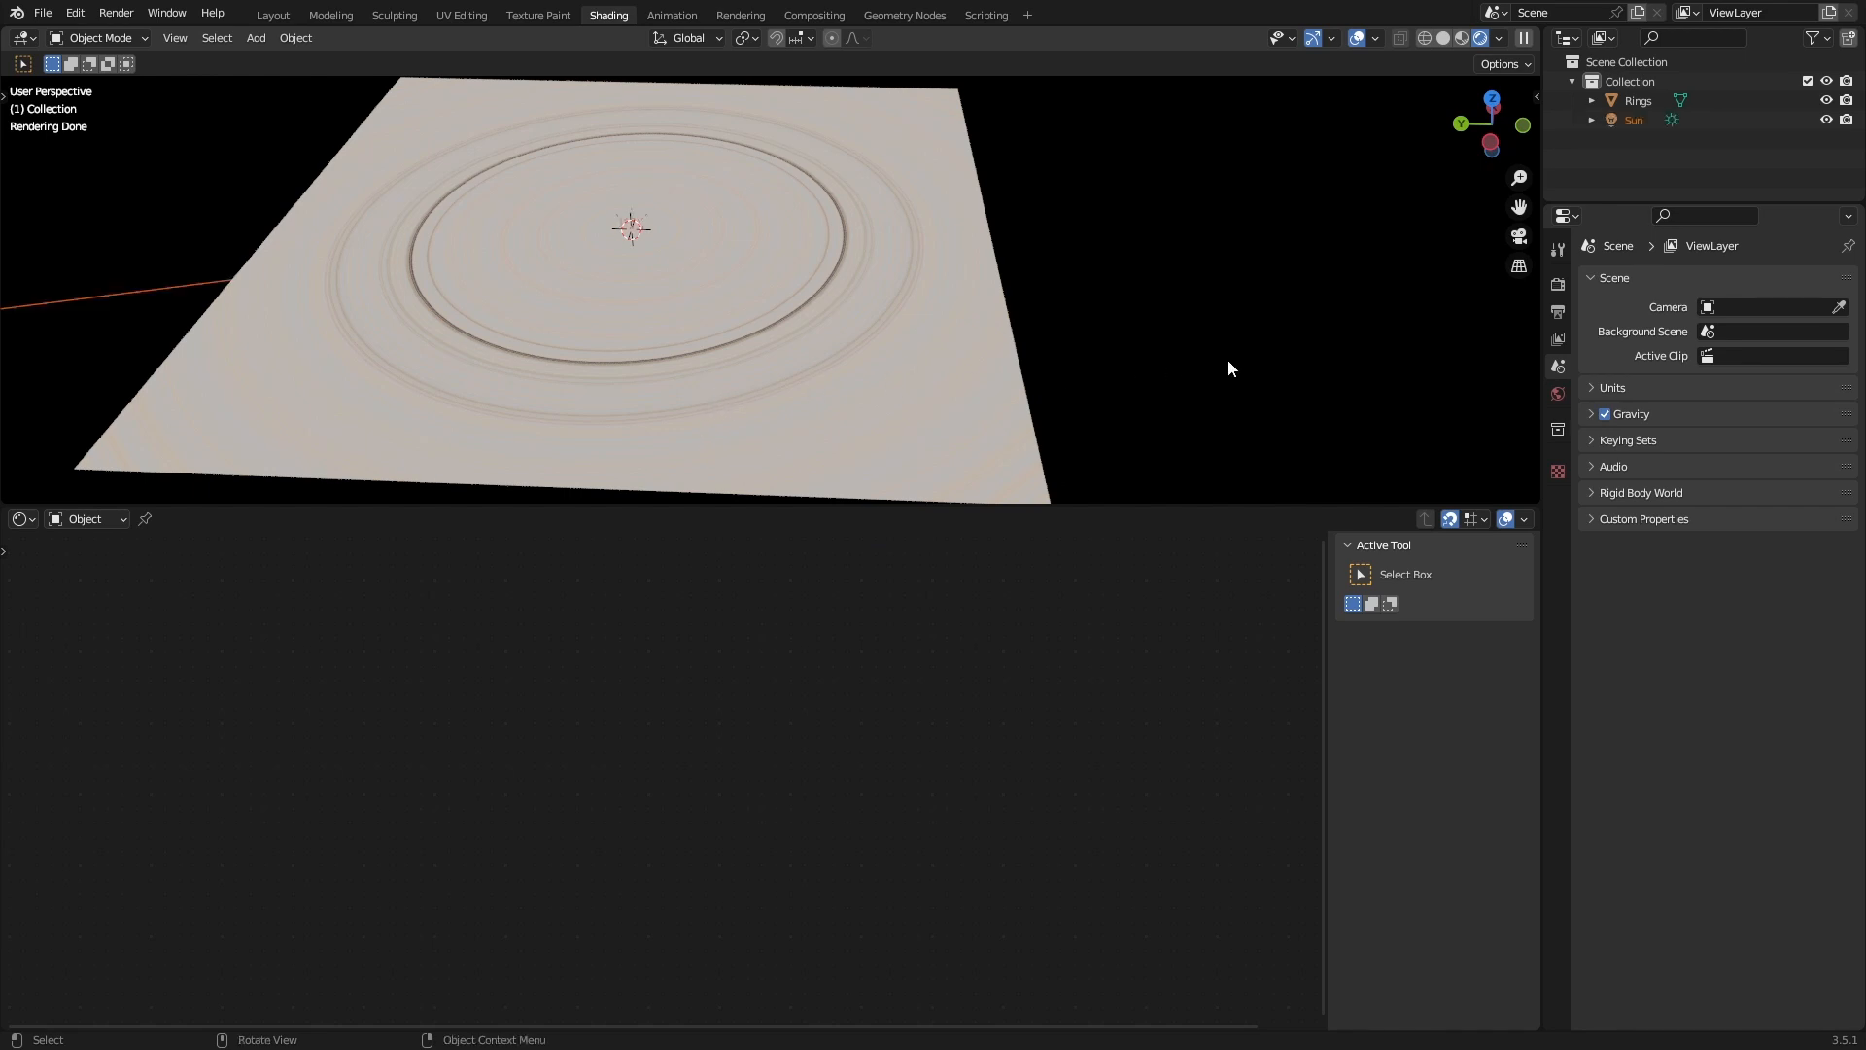
pyautogui.click(922, 378)
pyautogui.hotkey('ctrl', 's')
pyautogui.scroll(1, 871, 735)
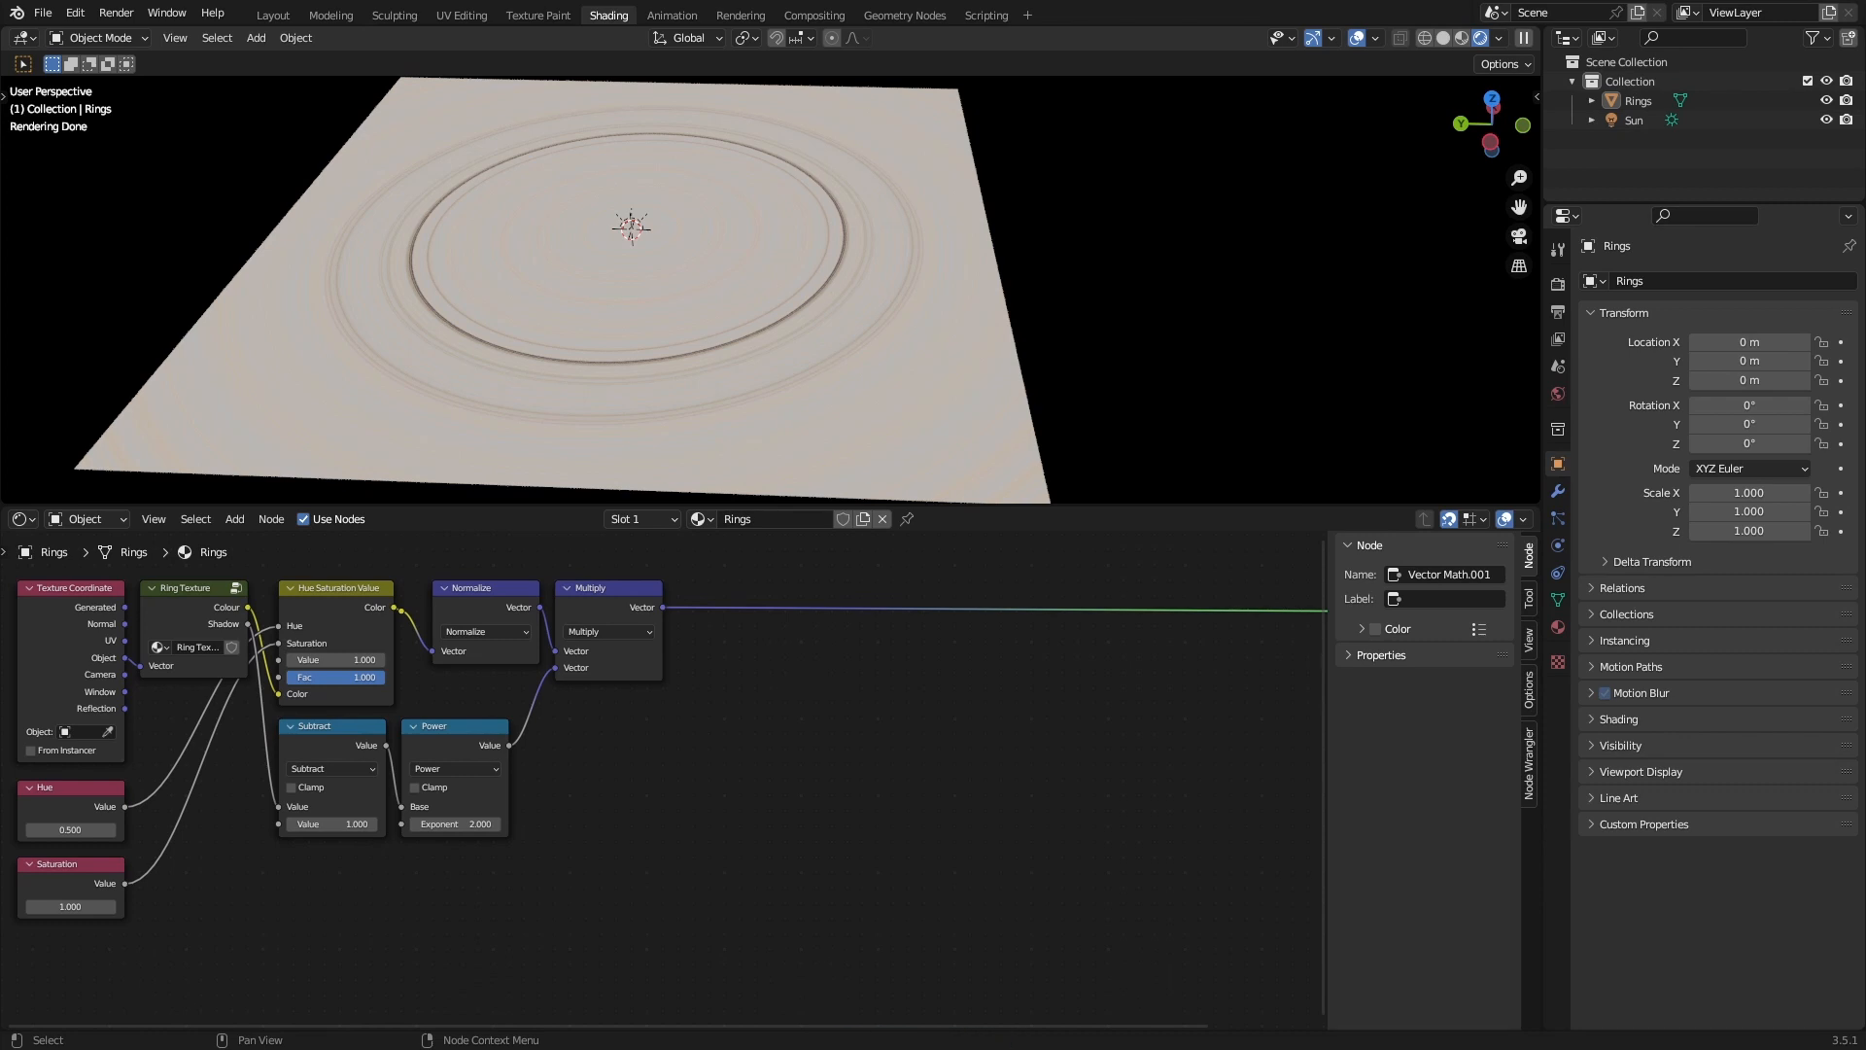
# Insert a duplicate of the Multiply node on its output link, align it beside the original, and save the file.
pyautogui.hotkey('ctrl', 's')
pyautogui.hotkey('shift', 'd')
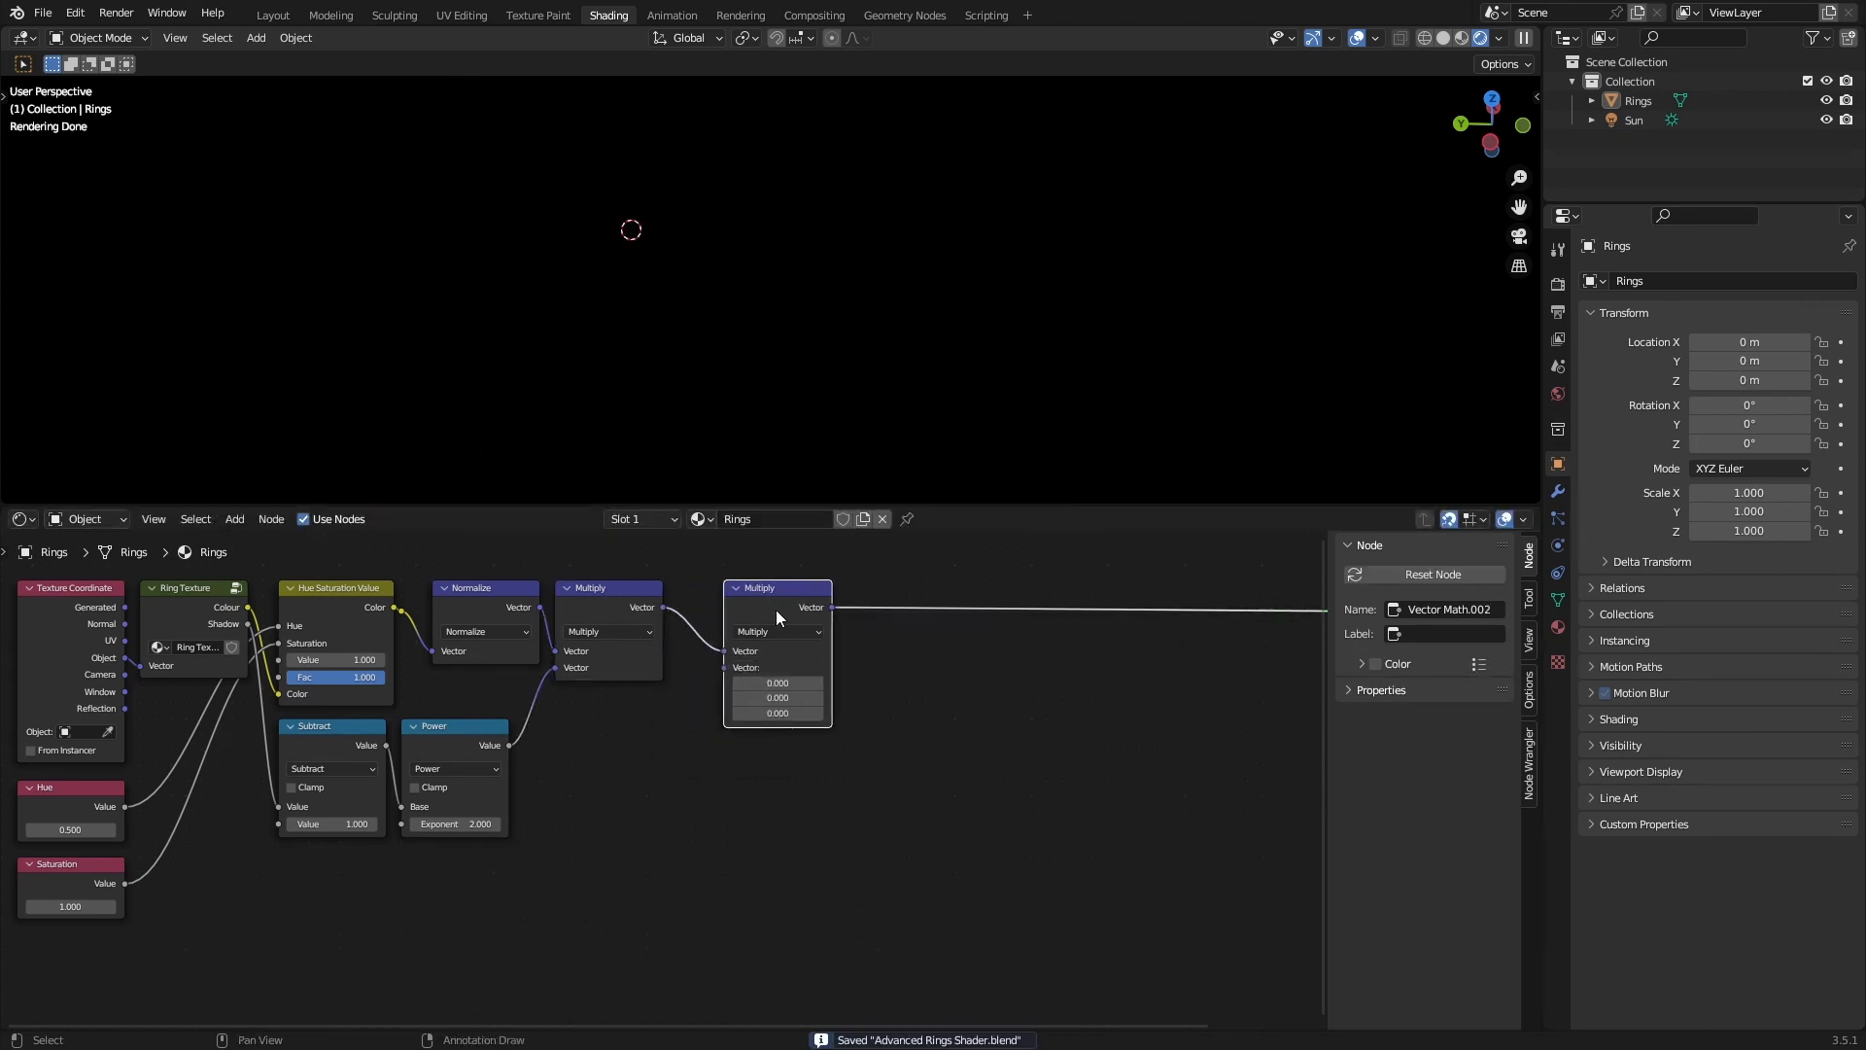
pyautogui.click(723, 605)
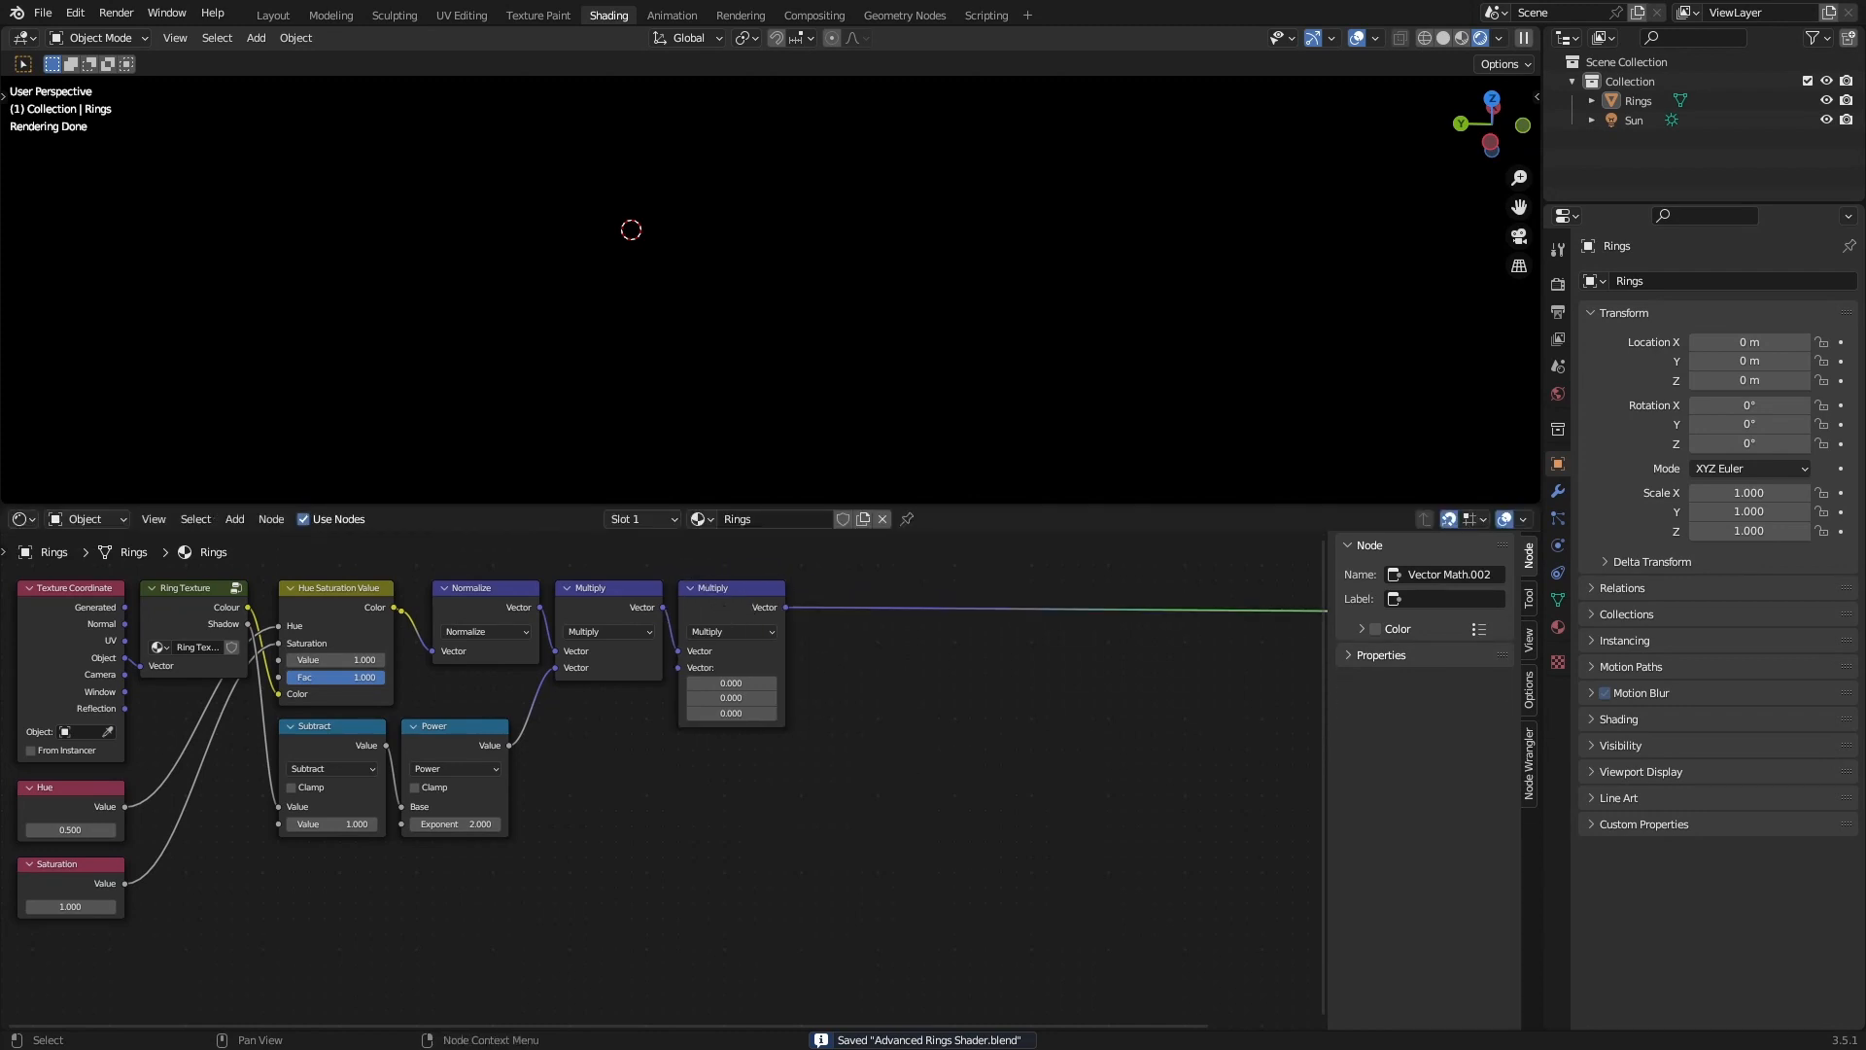
pyautogui.hotkey('ctrl', 's')
# Duplicate the Saturation value node directly below itself and label the copy Anisotropy.
pyautogui.moveTo(508, 876); pyautogui.dragTo(737, 720, button='middle')
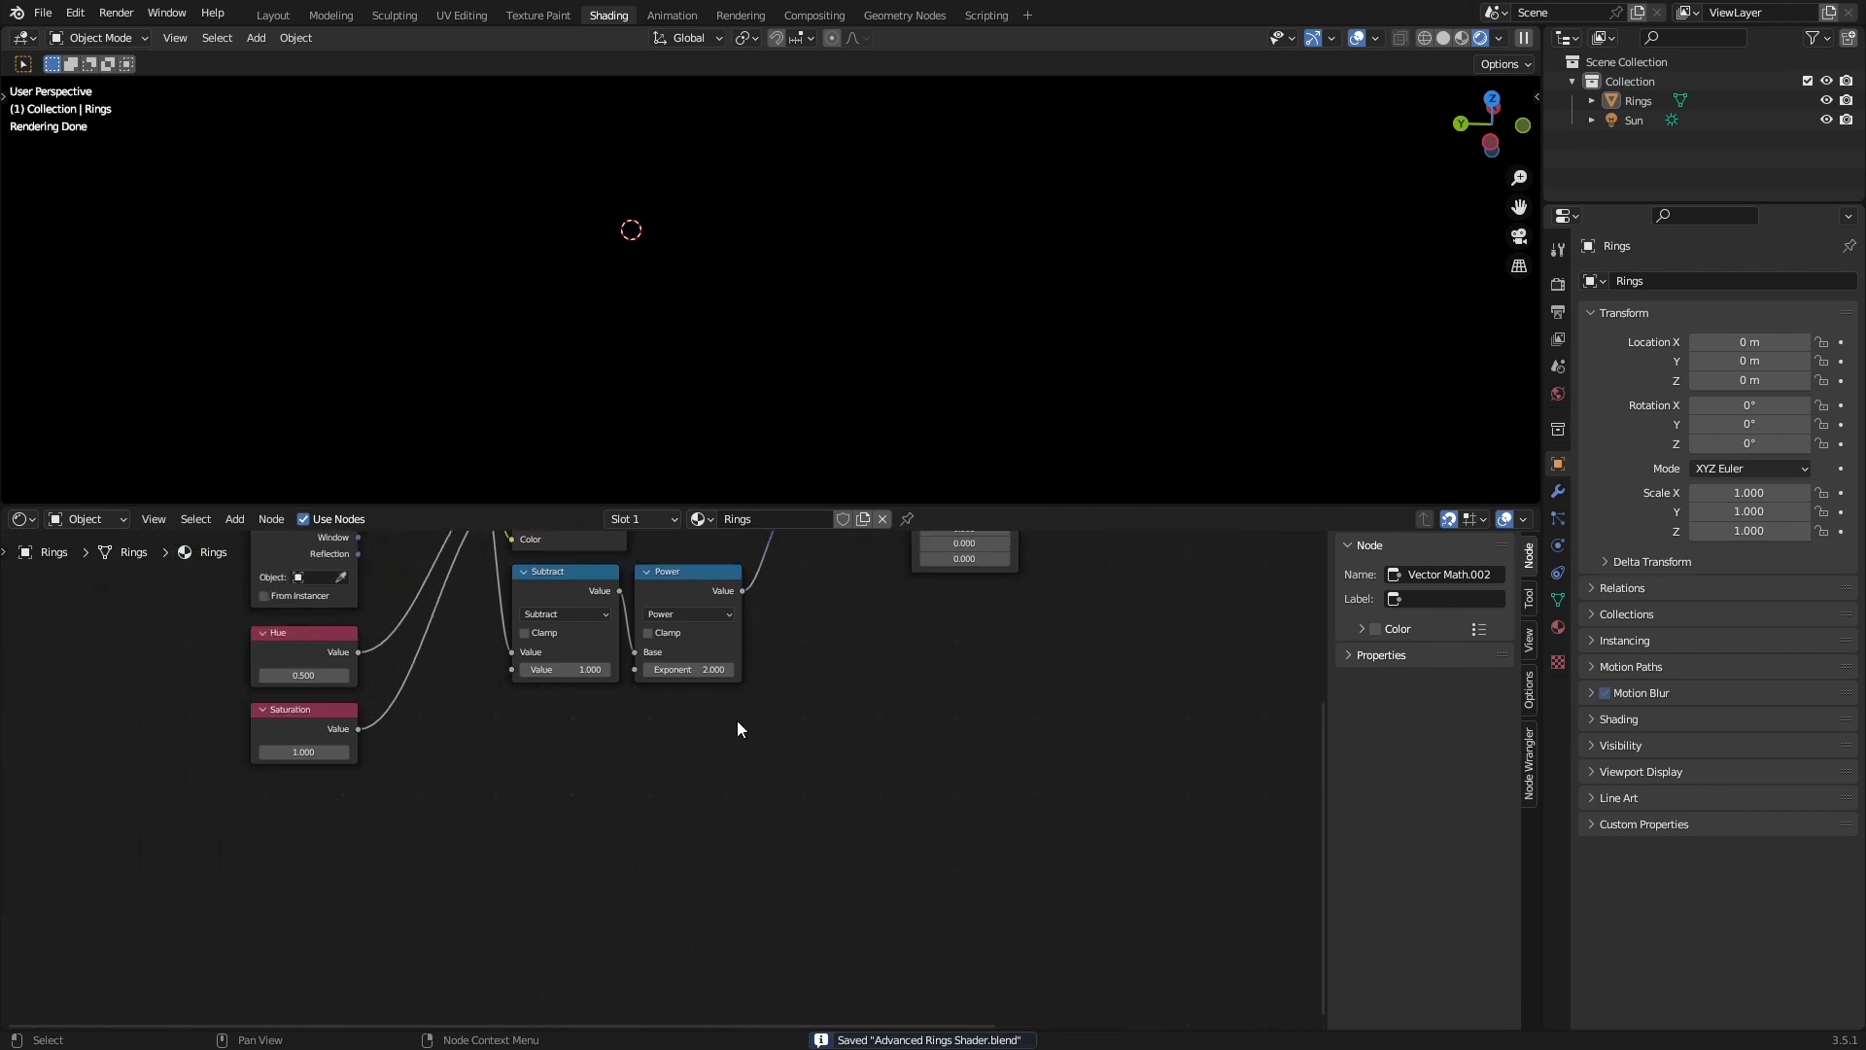
pyautogui.scroll(-2, 737, 720)
pyautogui.moveTo(635, 749); pyautogui.dragTo(719, 675, button='middle')
pyautogui.scroll(2, 720, 675)
pyautogui.click(413, 633)
pyautogui.hotkey('shift', 'd')
pyautogui.click(410, 715)
pyautogui.press('F2')
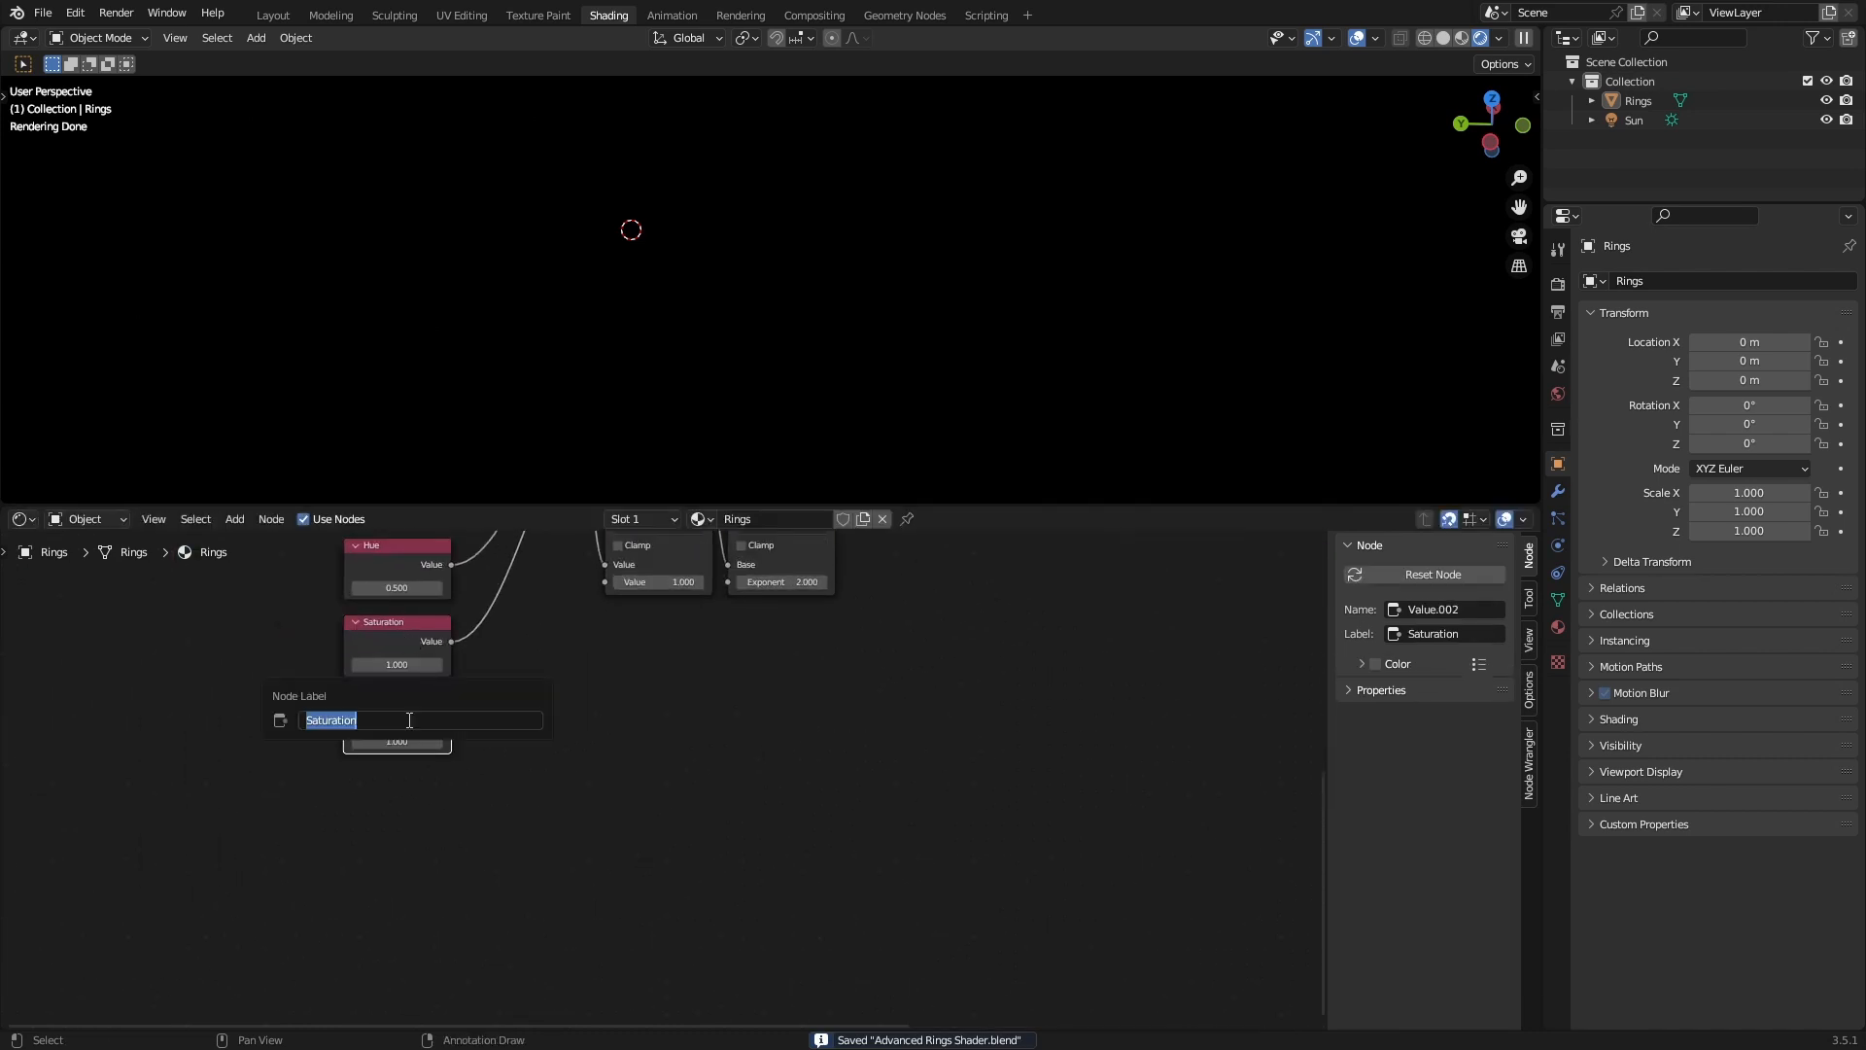
pyautogui.write('Anisotropy')
pyautogui.press('Return')
# Set the Anisotropy node's value to 0.975 and save the file.
pyautogui.click(409, 741)
pyautogui.write('0.975')
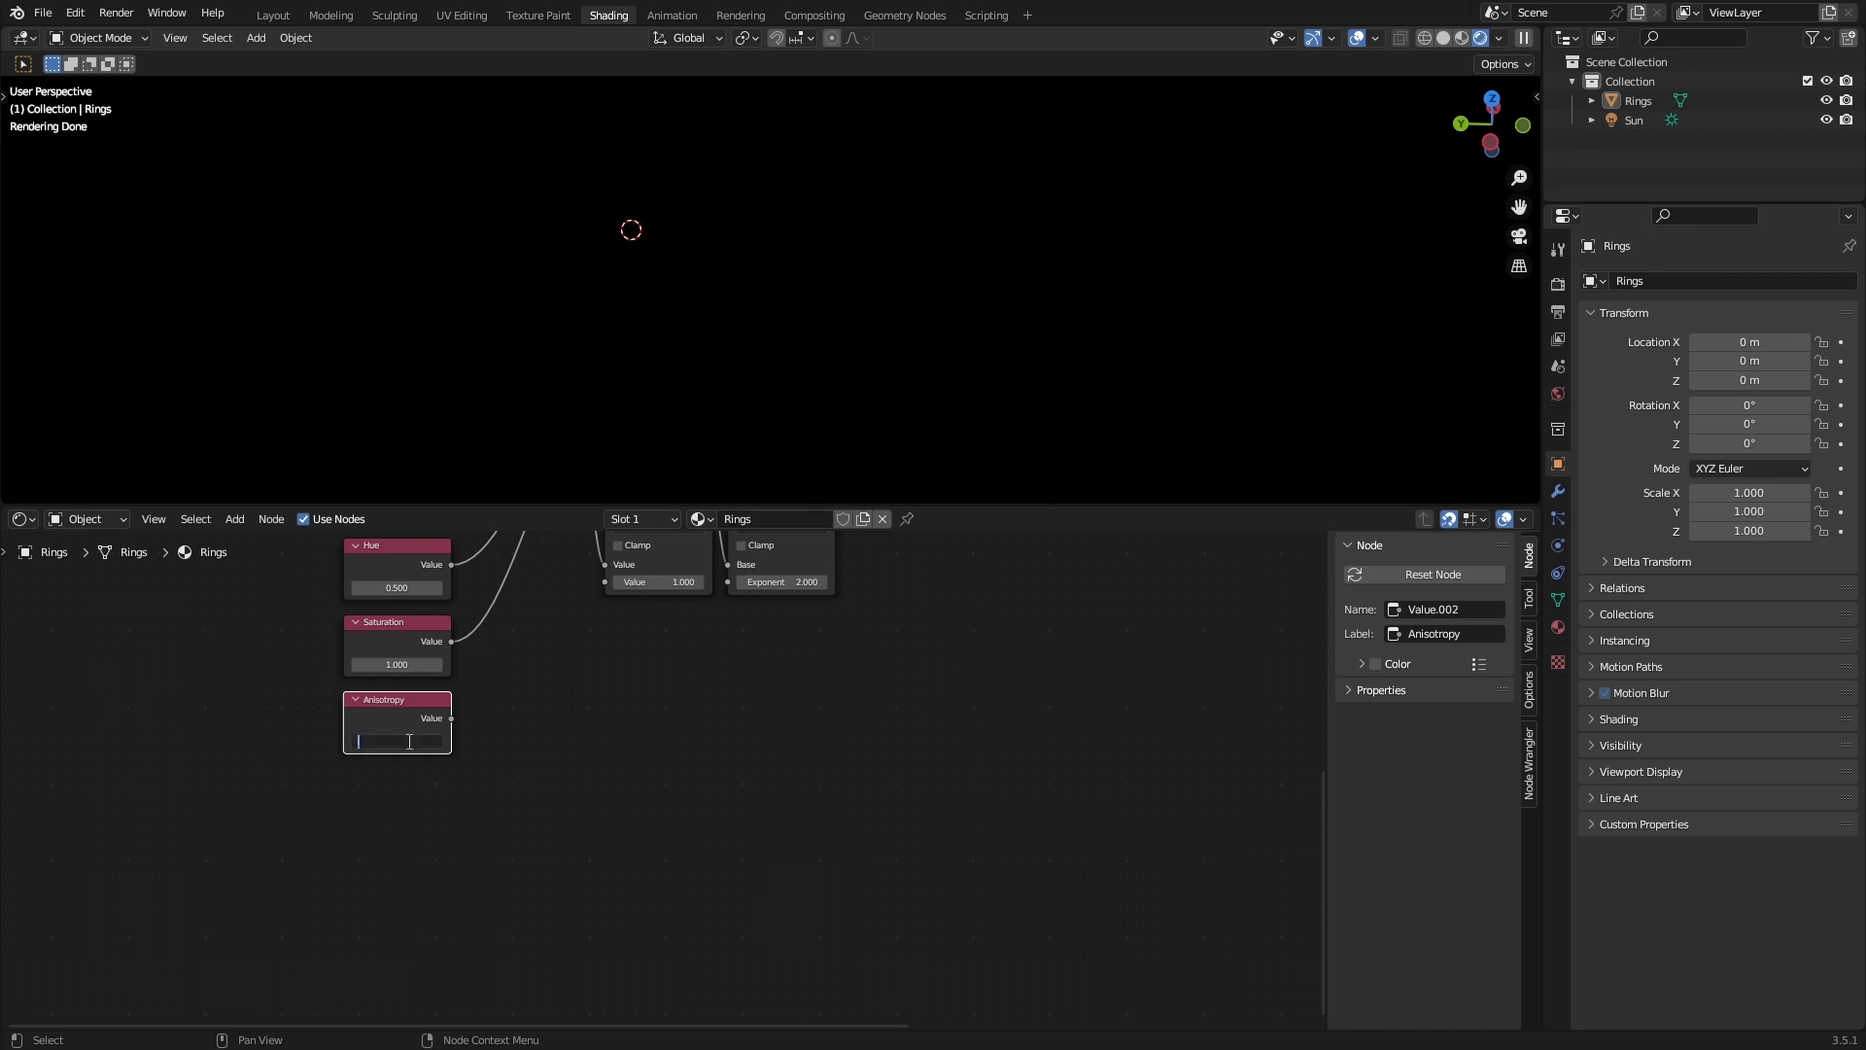
pyautogui.press('Return')
pyautogui.click(493, 741)
pyautogui.hotkey('ctrl', 's')
pyautogui.scroll(-2, 534, 702)
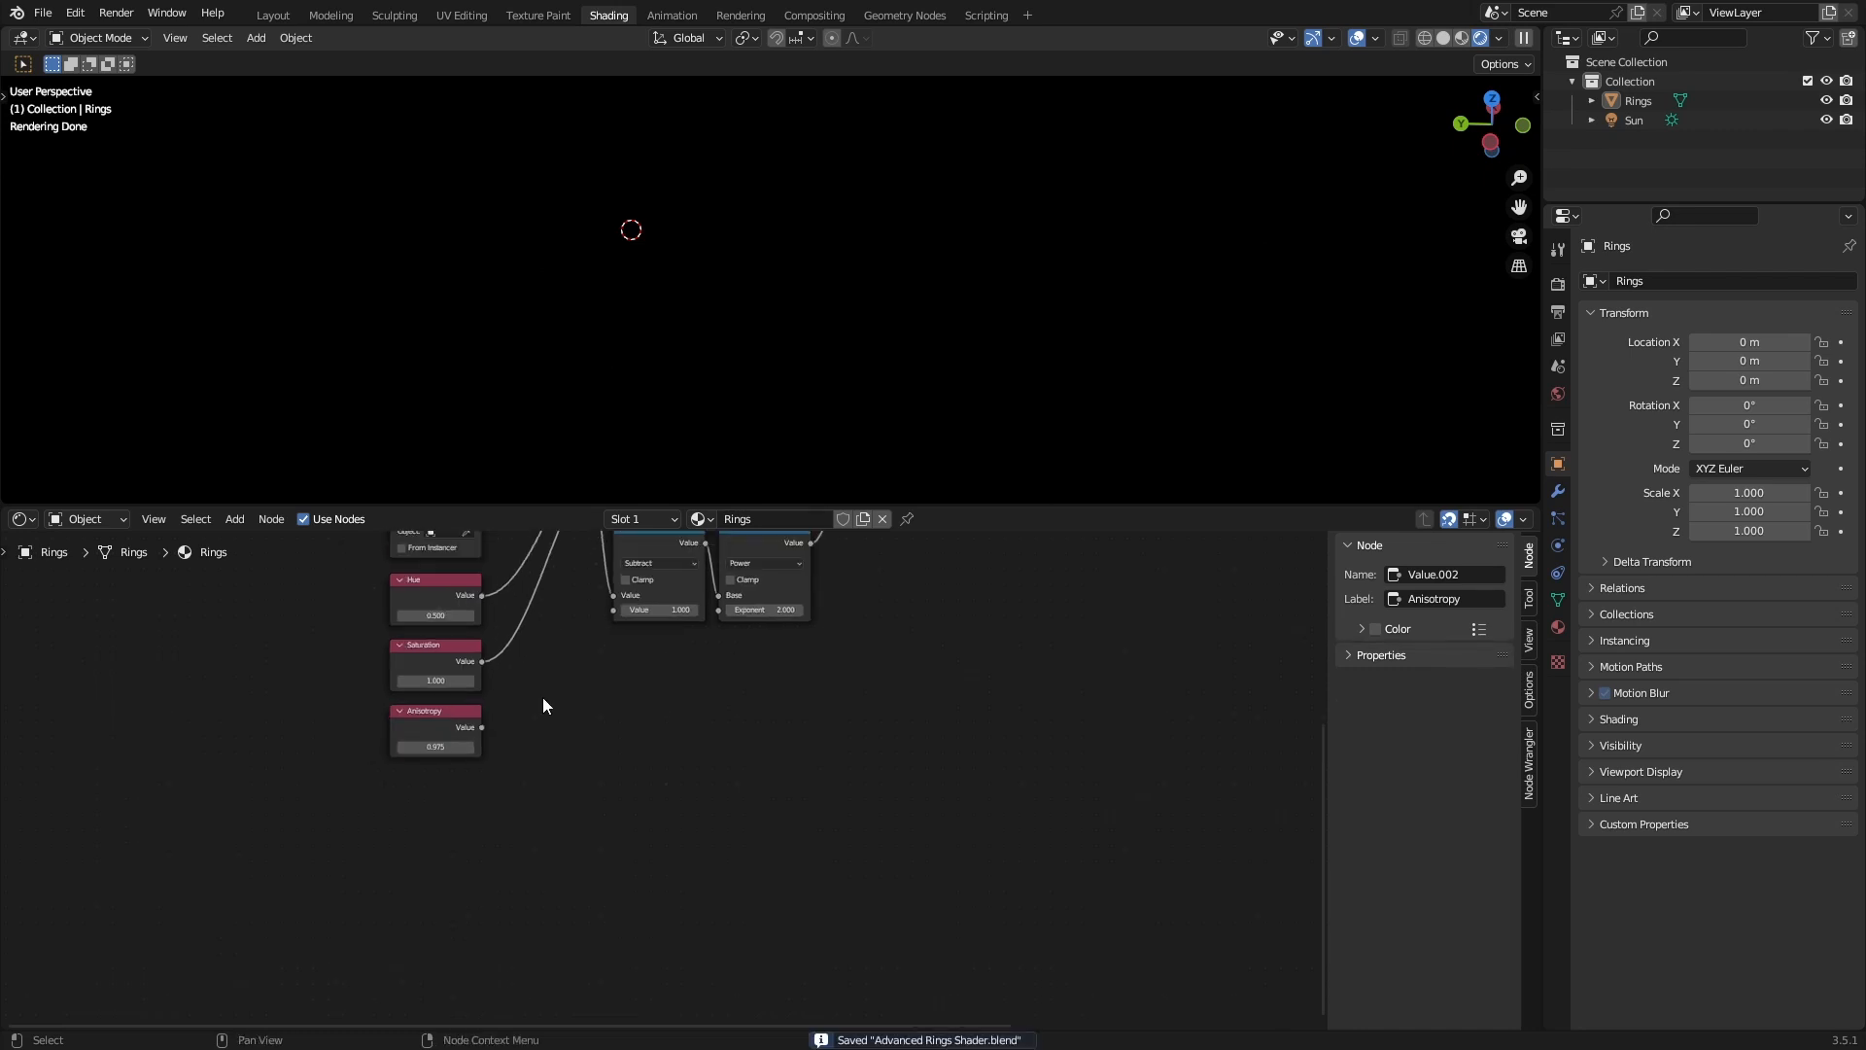
pyautogui.moveTo(773, 639); pyautogui.dragTo(720, 708, button='middle')
pyautogui.scroll(3, 720, 709)
pyautogui.hotkey('shift', 'a')
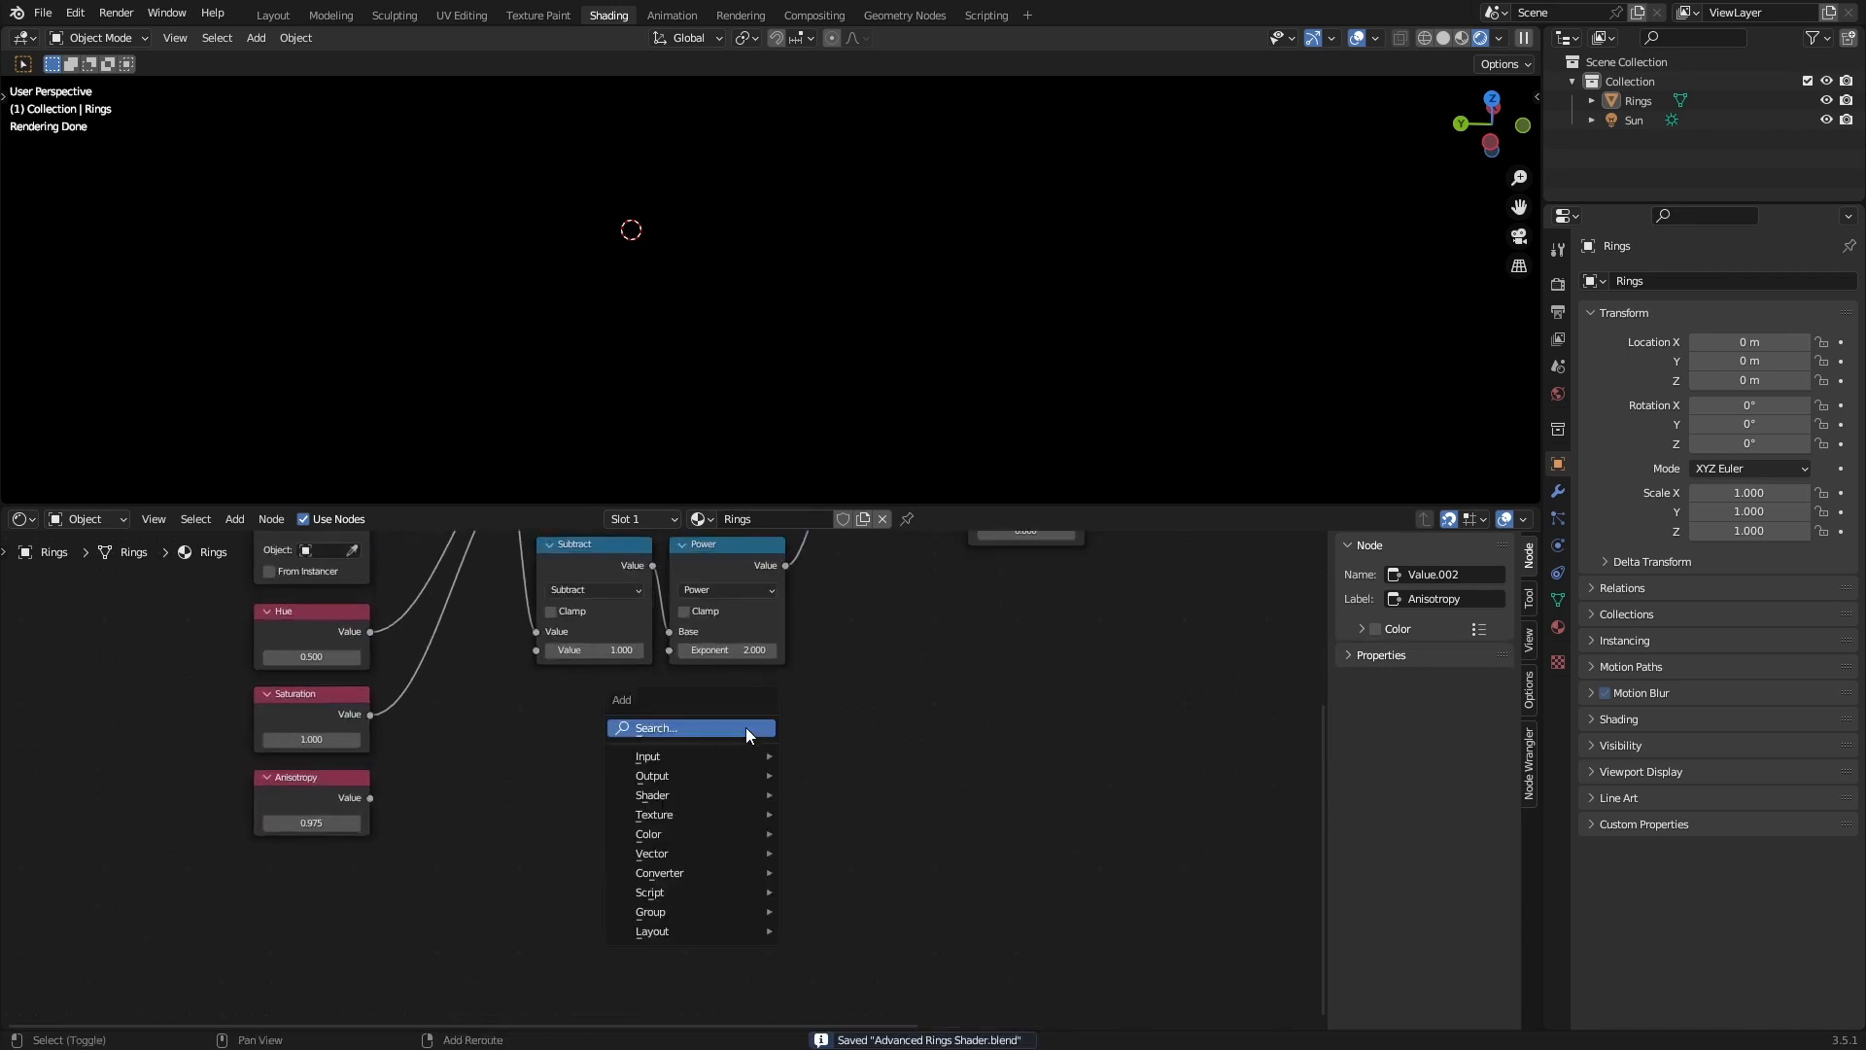
pyautogui.write('anis')
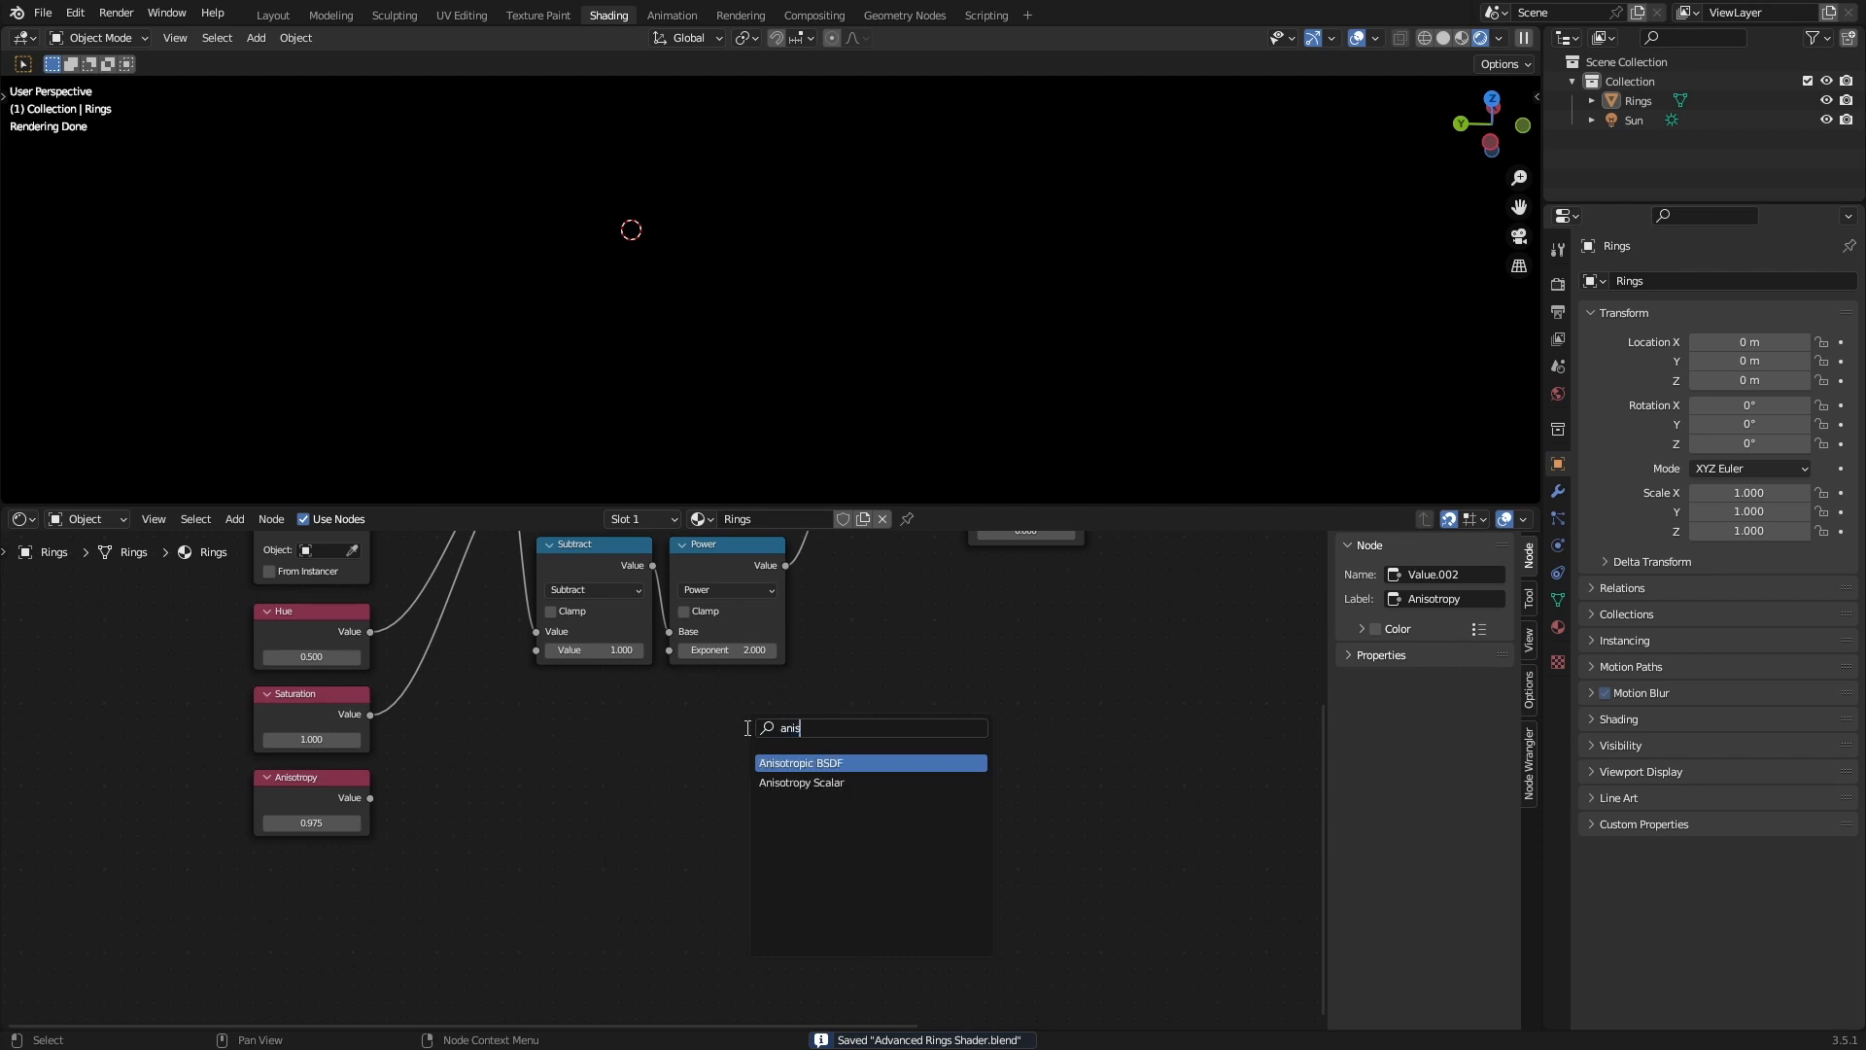
pyautogui.press('Return')
pyautogui.press('Escape')
# Add the Anisotropy Scalar group, feed its Anisotropy input from the Anisotropy value node, and save the file.
pyautogui.hotkey('shift', 'a')
pyautogui.write('anis')
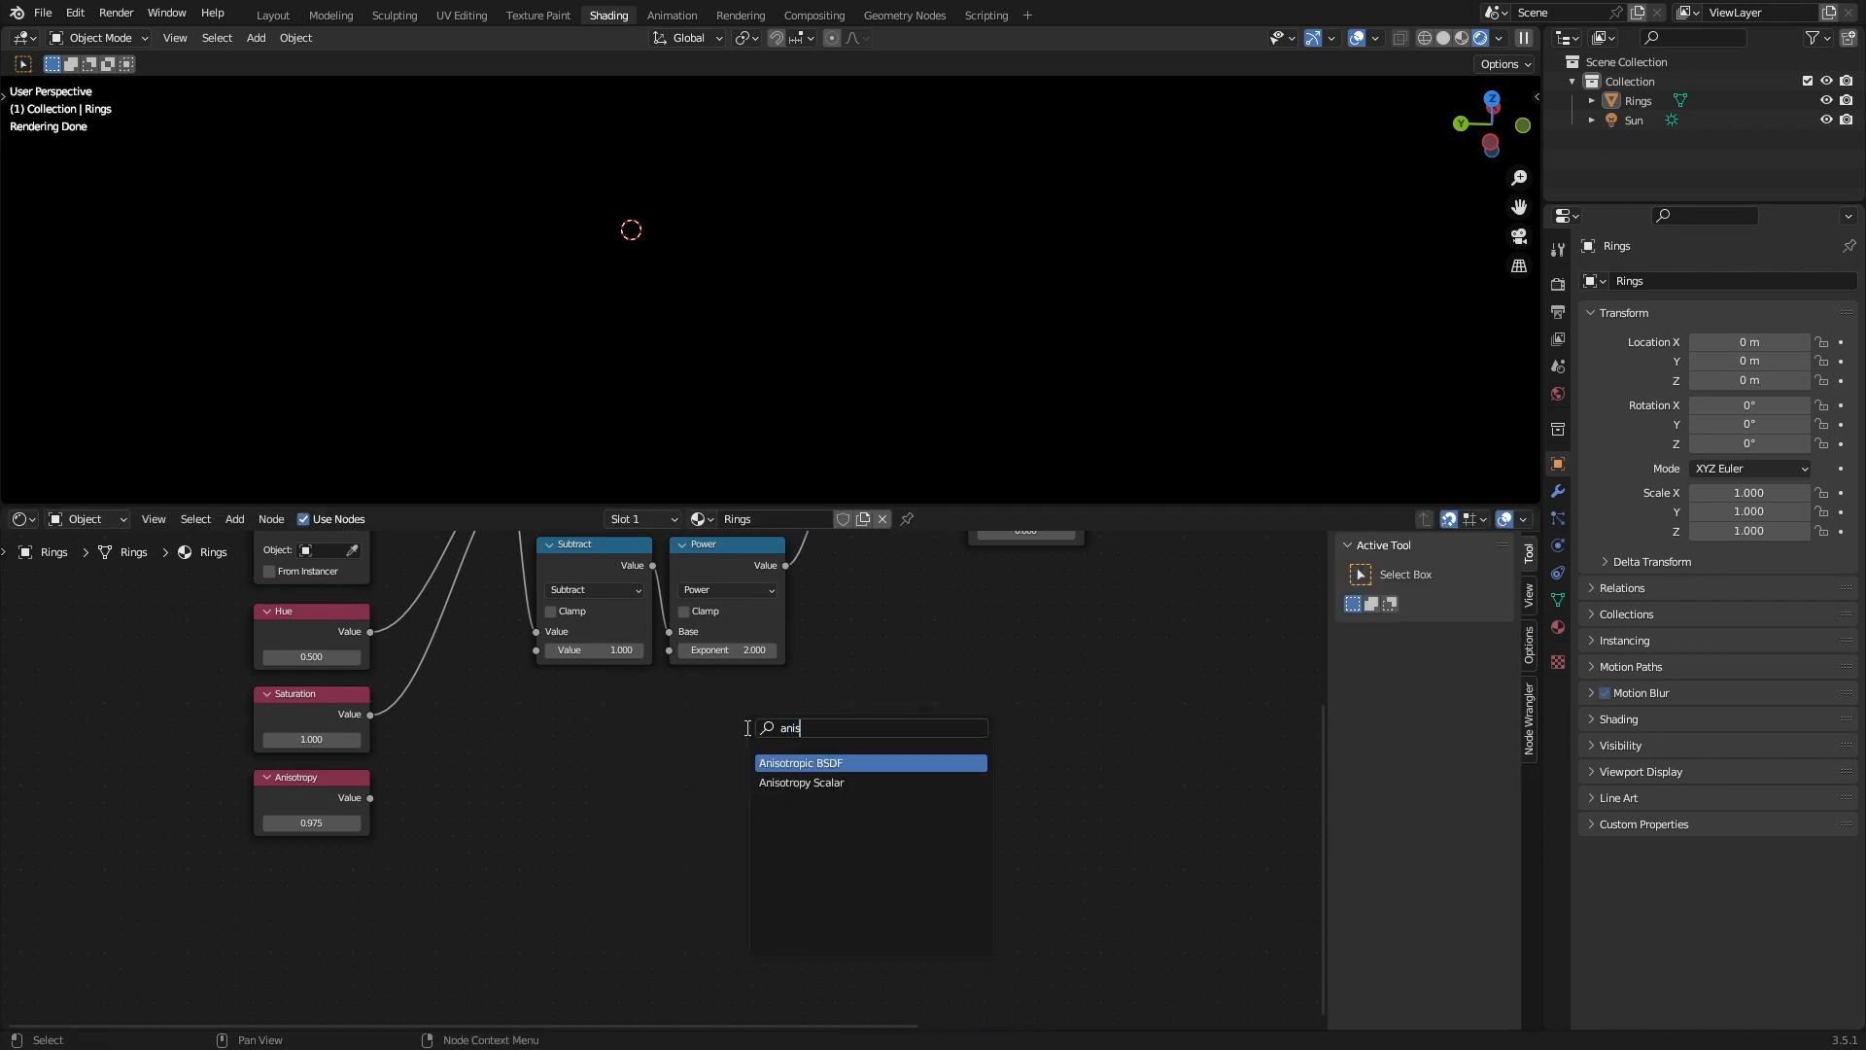
pyautogui.press('Return')
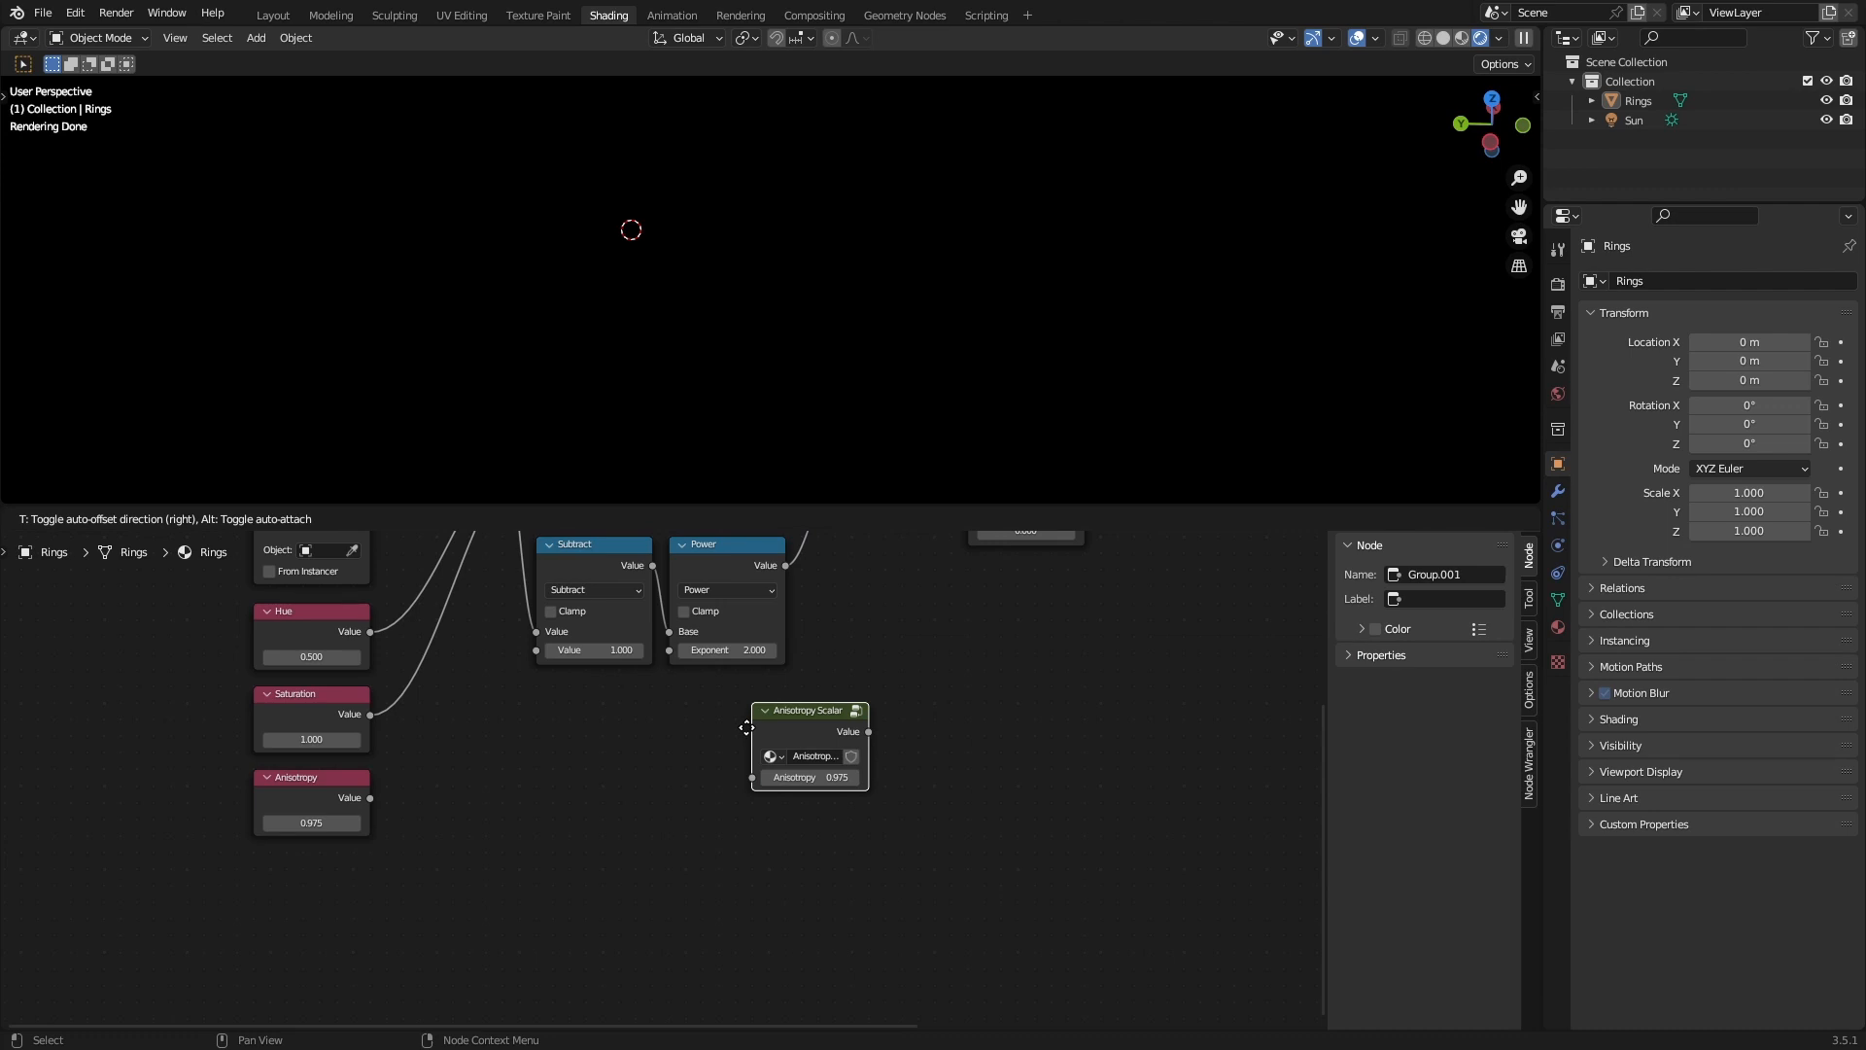
pyautogui.click(581, 729)
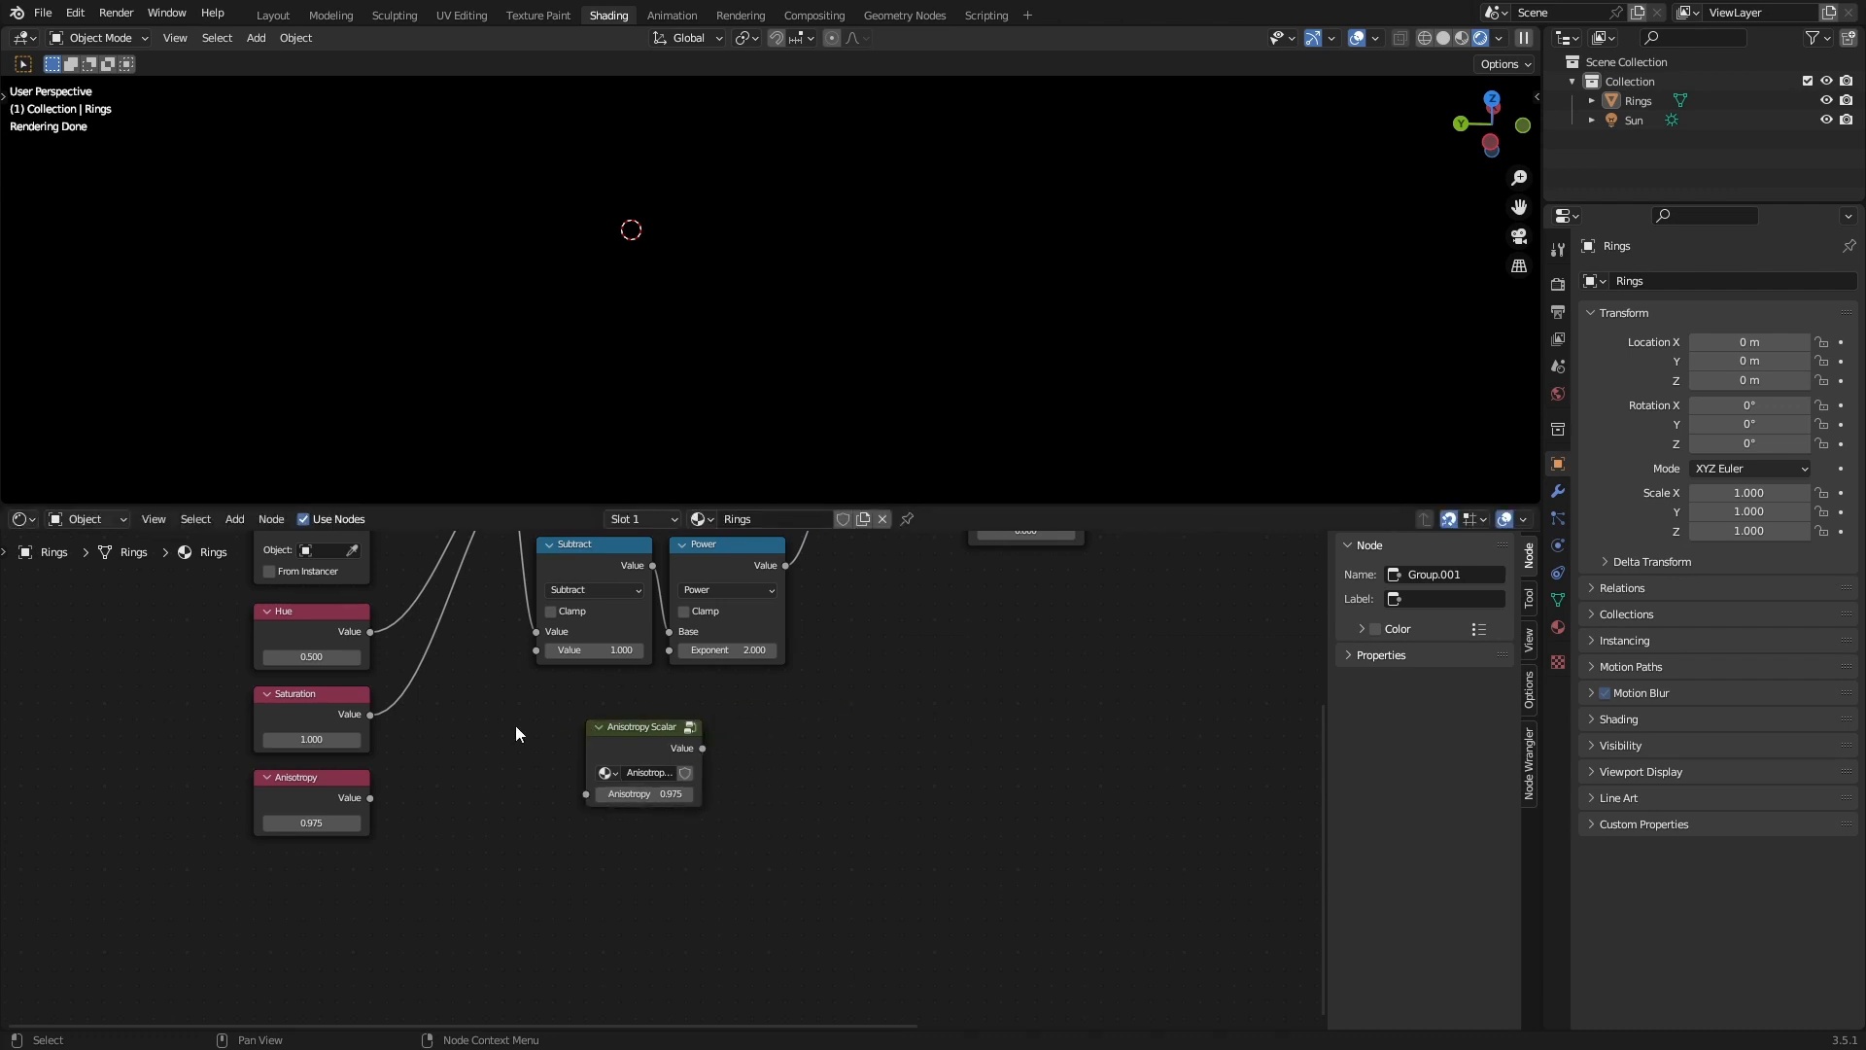
pyautogui.scroll(1, 657, 748)
pyautogui.hotkey('ctrl', 's')
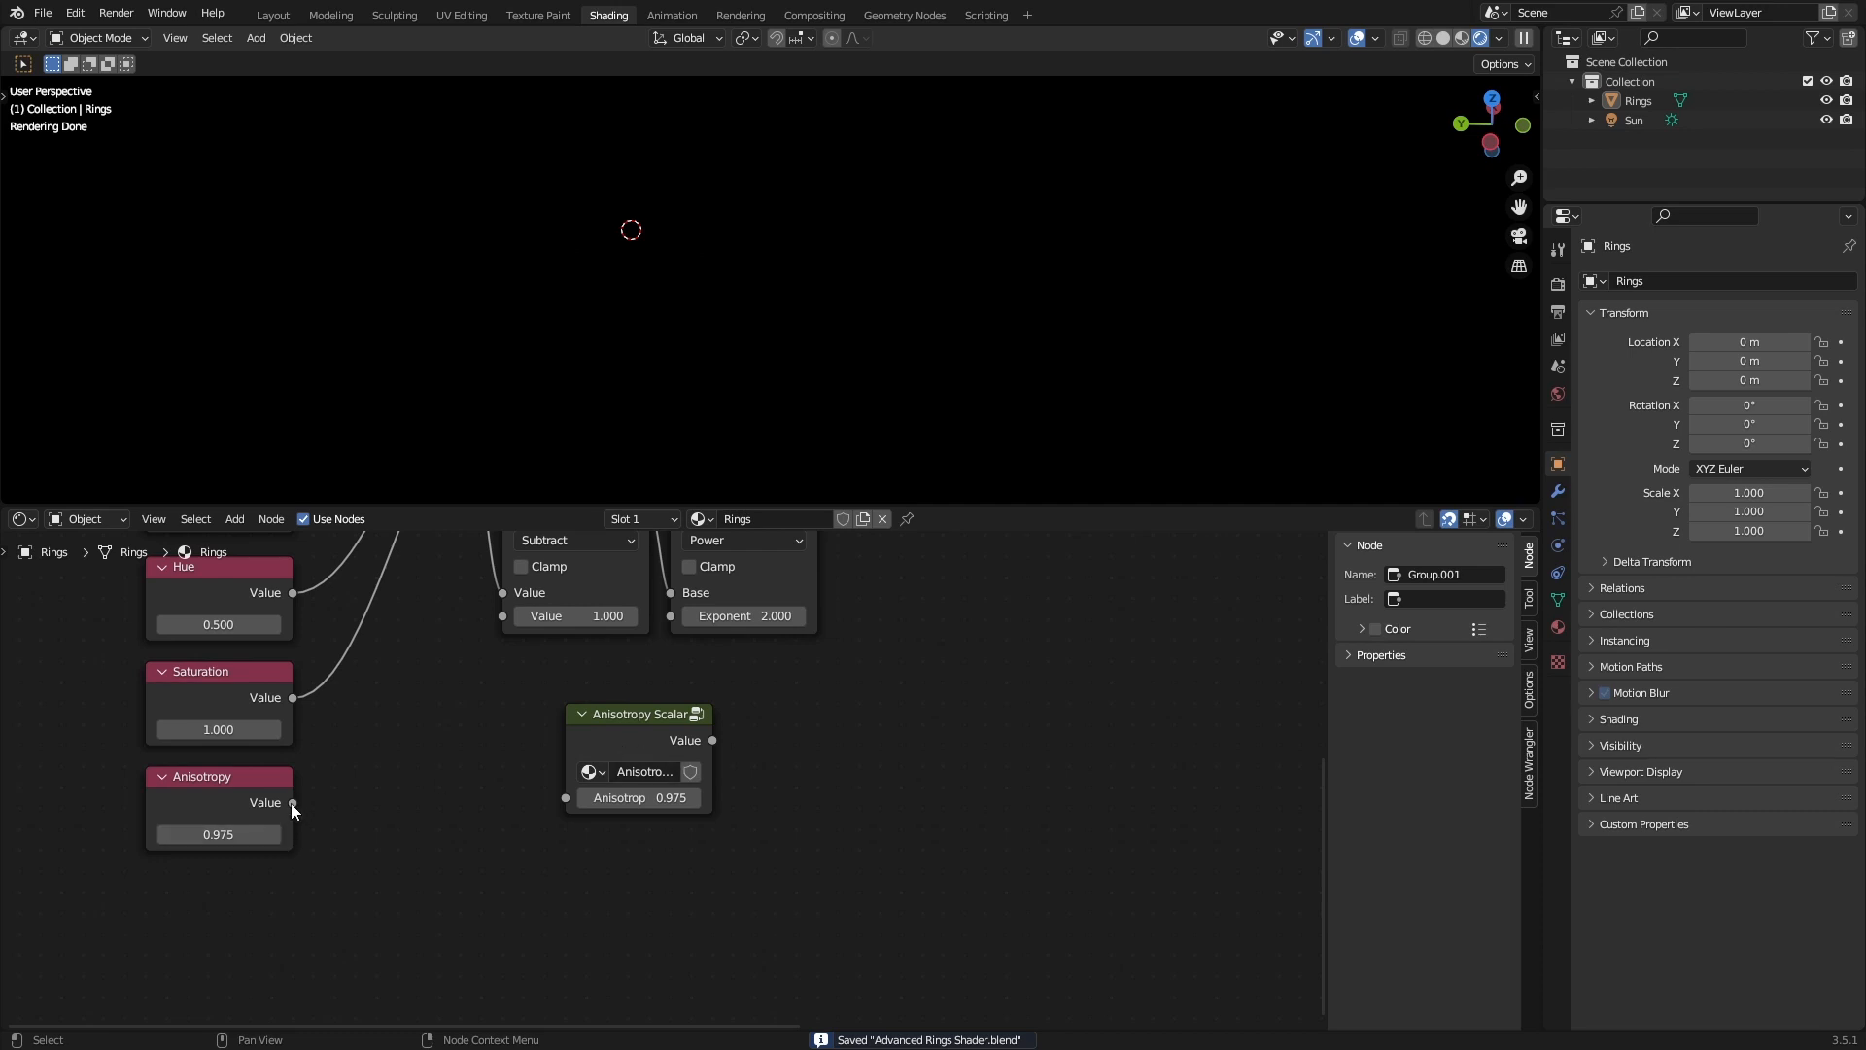
pyautogui.moveTo(292, 802); pyautogui.dragTo(564, 797)
pyautogui.hotkey('ctrl', 's')
# Position the Anisotropy Scalar group directly below the Power node.
pyautogui.scroll(-5, 637, 851)
pyautogui.moveTo(637, 852); pyautogui.dragTo(408, 848, button='middle')
pyautogui.scroll(-2, 408, 846)
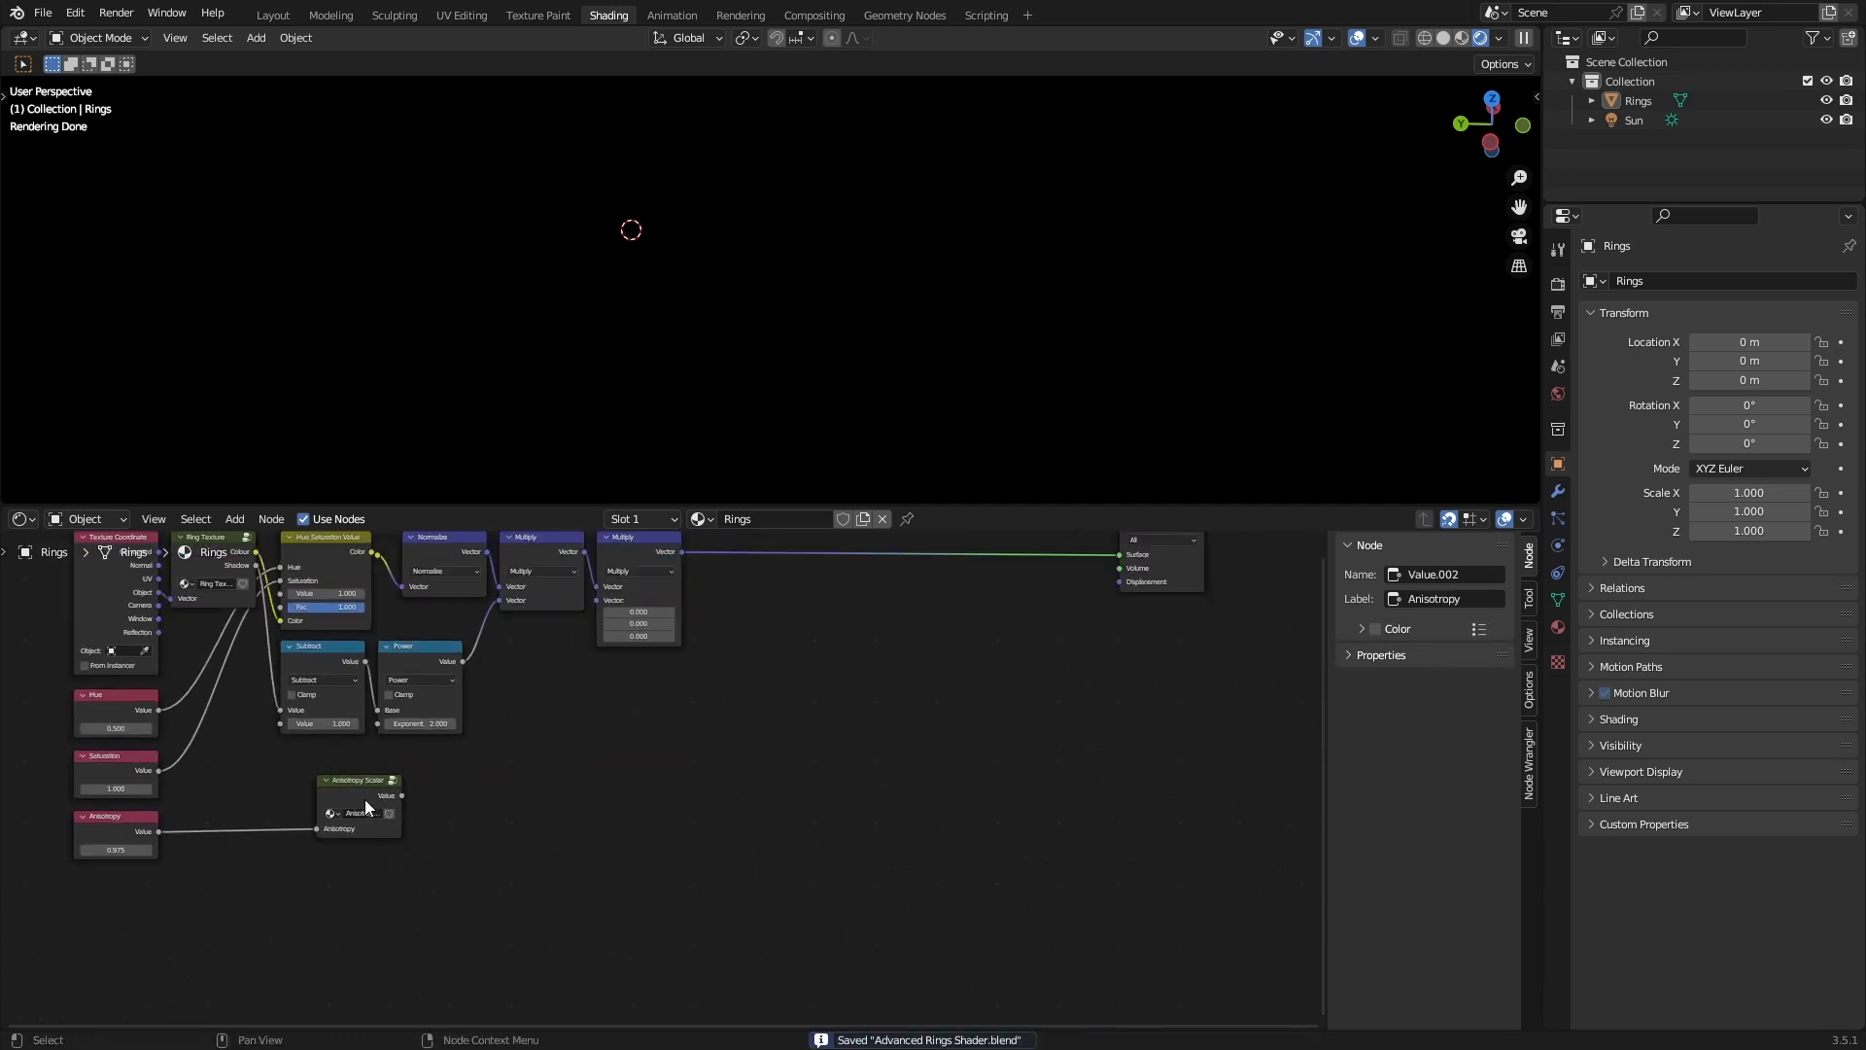
pyautogui.moveTo(364, 797); pyautogui.dragTo(580, 755)
pyautogui.click(646, 756)
pyautogui.moveTo(677, 765); pyautogui.dragTo(864, 763, button='middle')
pyautogui.scroll(2, 864, 762)
pyautogui.moveTo(726, 734); pyautogui.dragTo(571, 756)
pyautogui.click(716, 762)
pyautogui.click(761, 769)
# Add a Vector Math node to the right of the Anisotropy Scalar group and change its operation to Scale.
pyautogui.hotkey('shift', 'a')
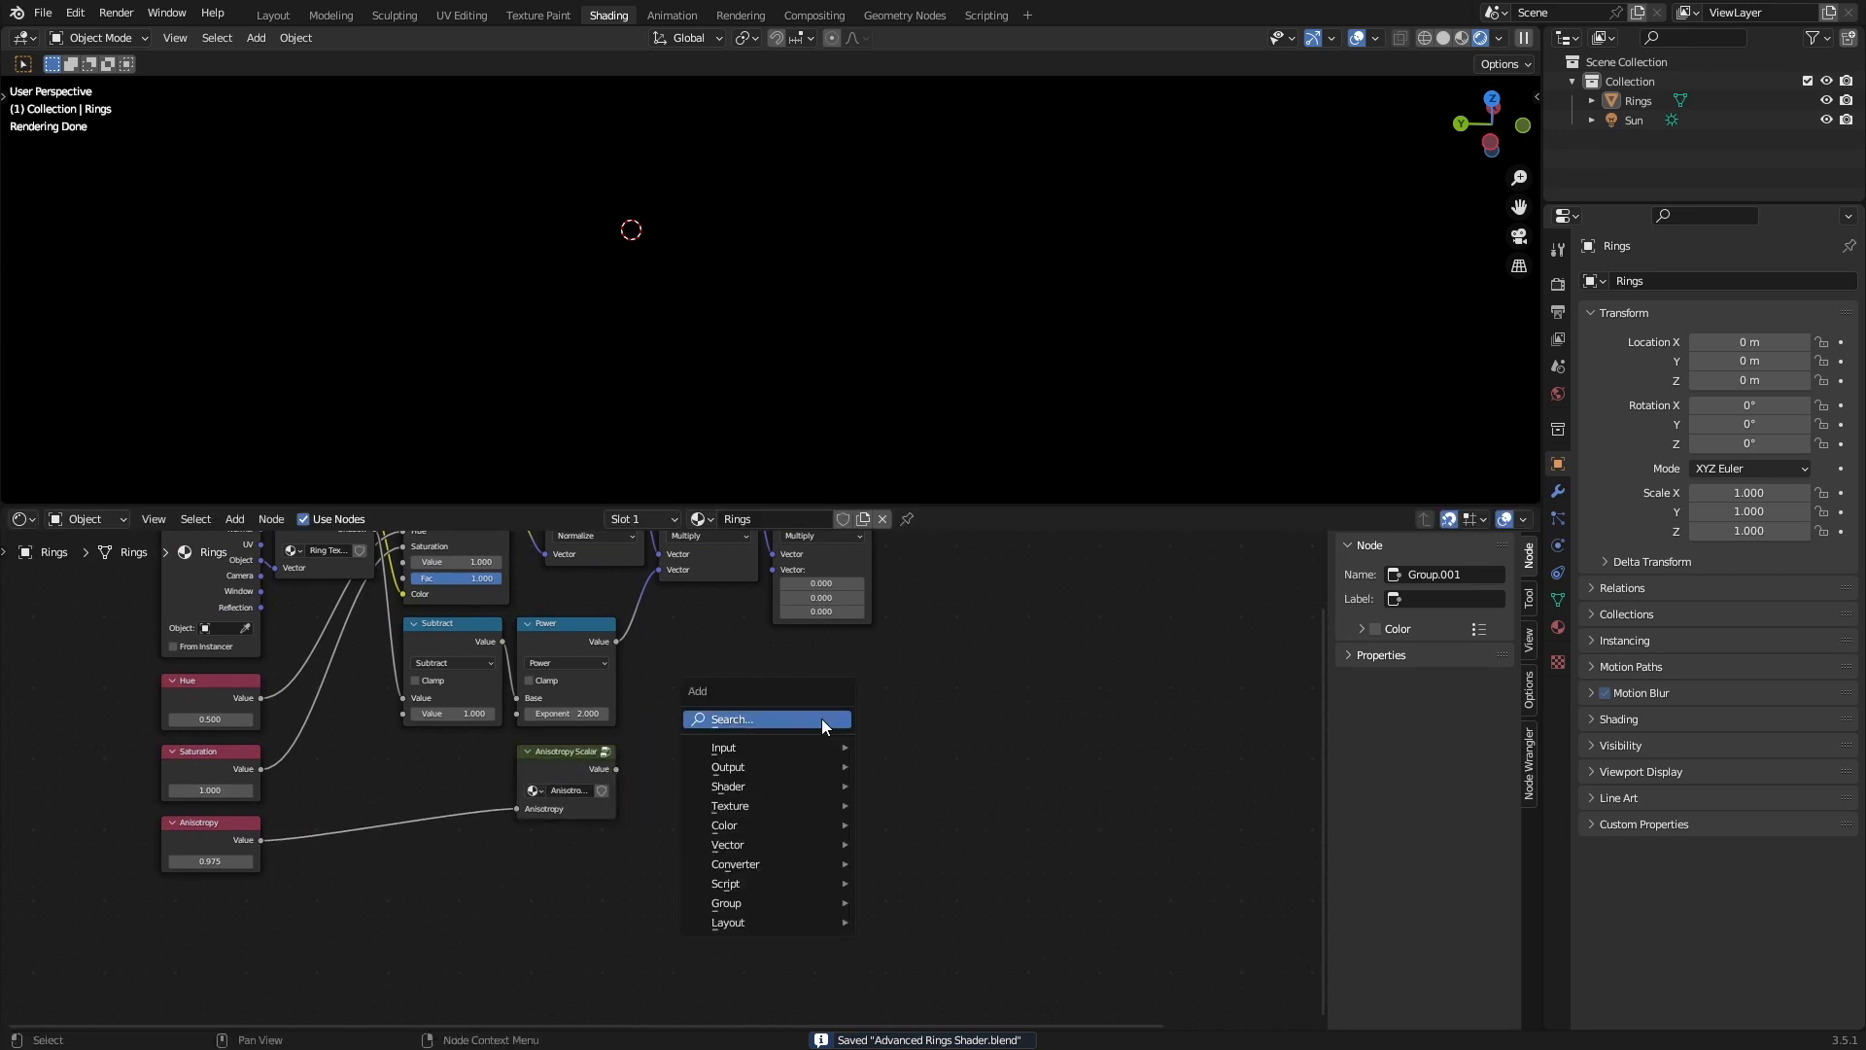
pyautogui.write('vector add')
pyautogui.press('Return')
pyautogui.click(821, 718)
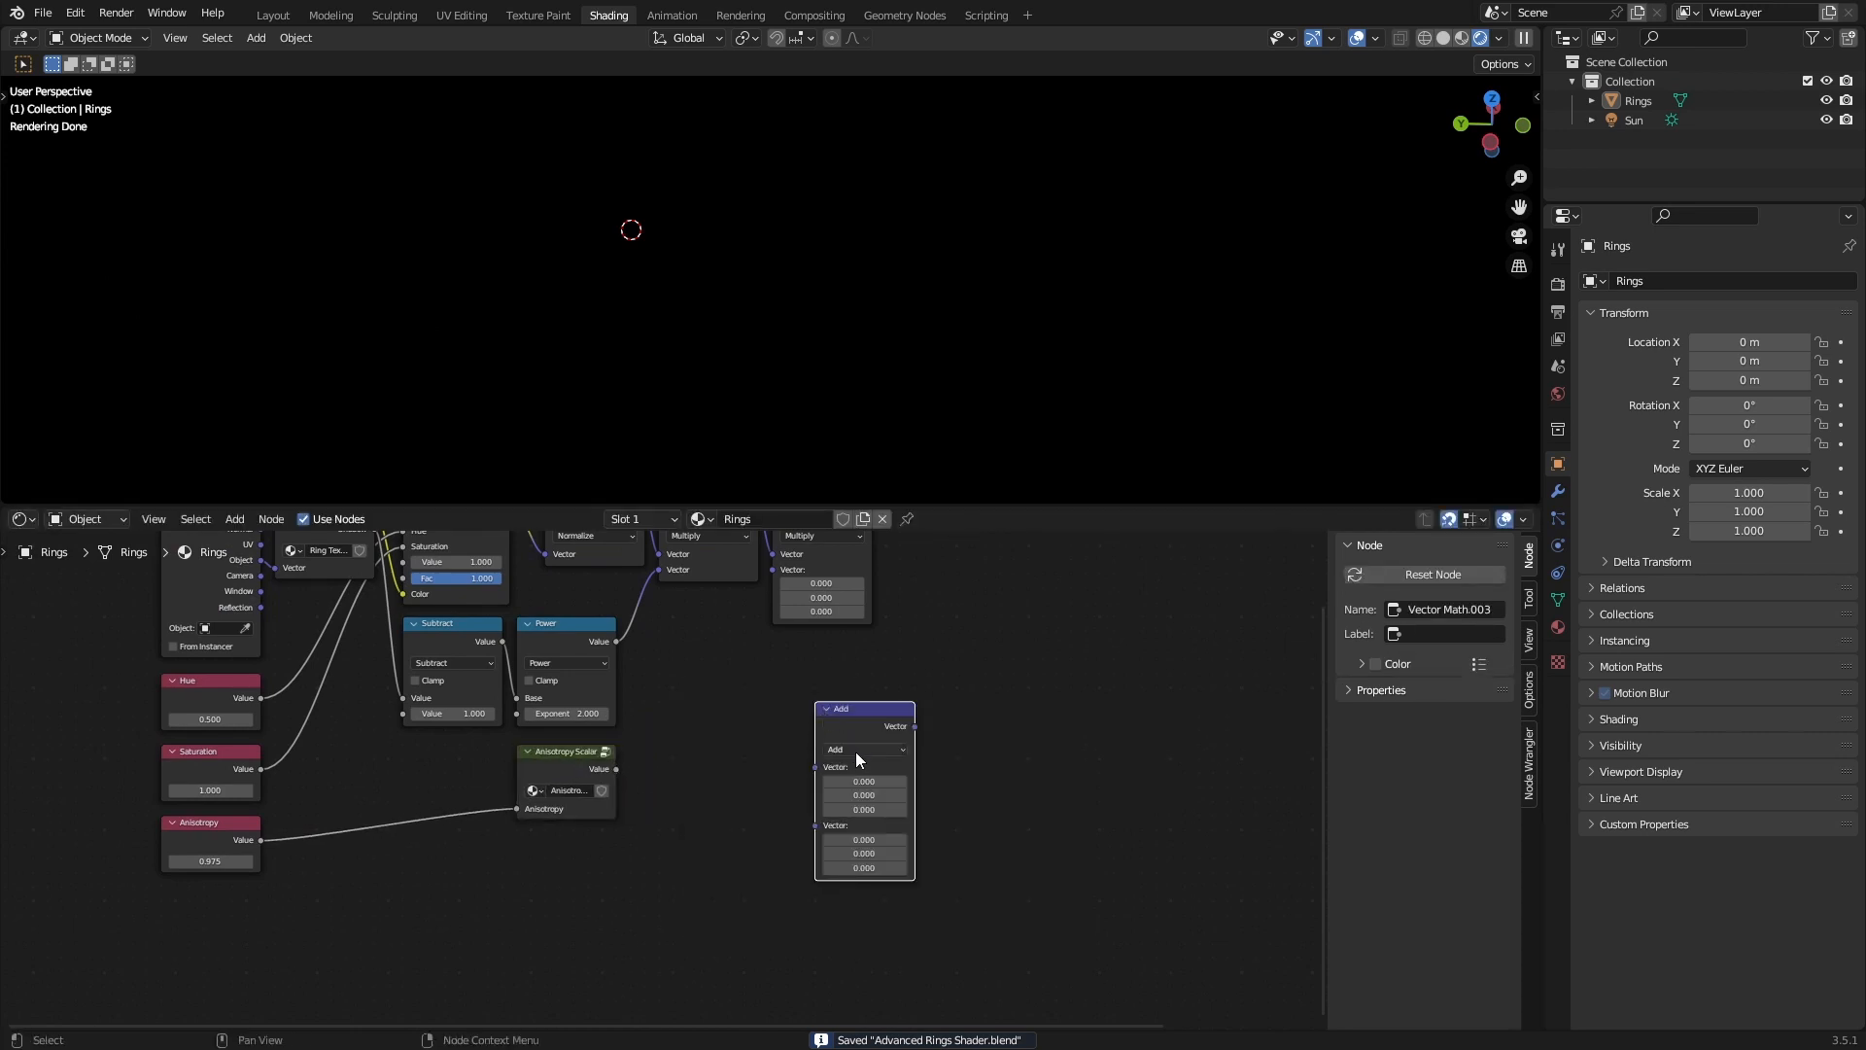
pyautogui.click(856, 750)
pyautogui.click(854, 989)
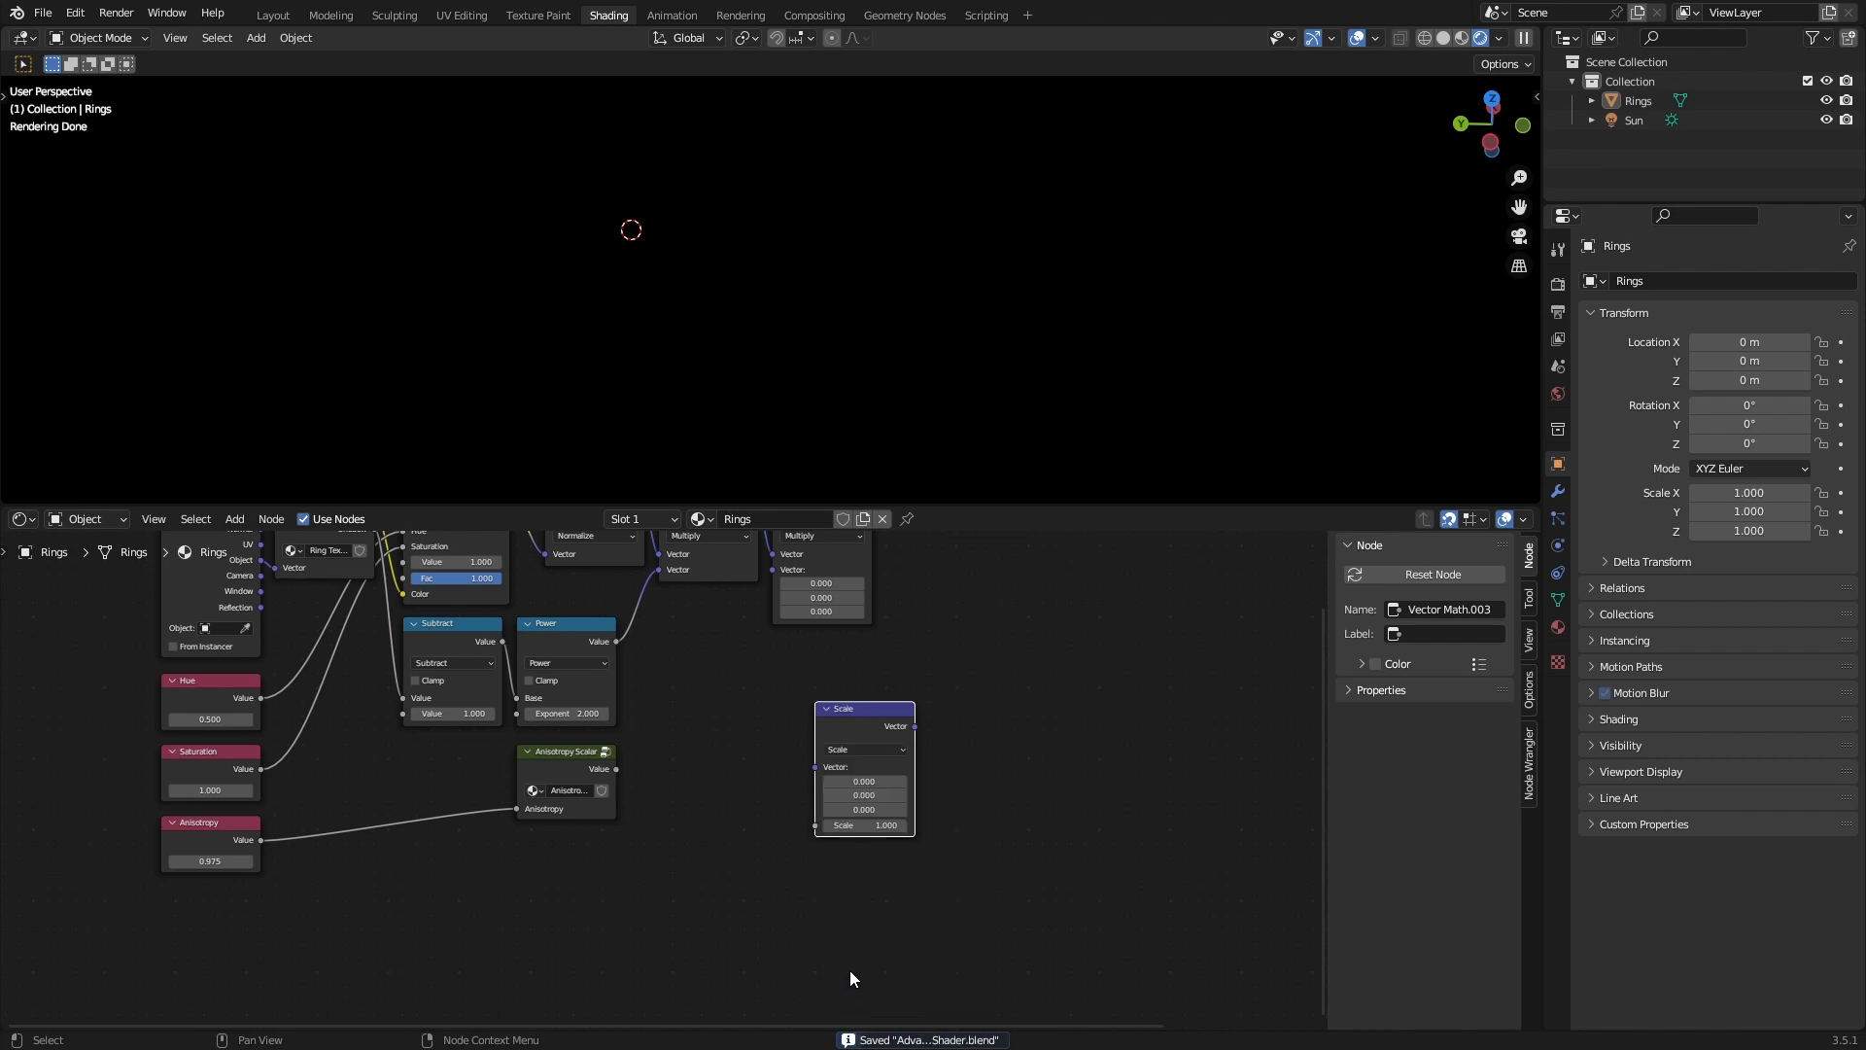
# Set the Scale node's factor to 7.5, feed it from Anisotropy Scalar, place it beside that group, and save.
pyautogui.click(883, 825)
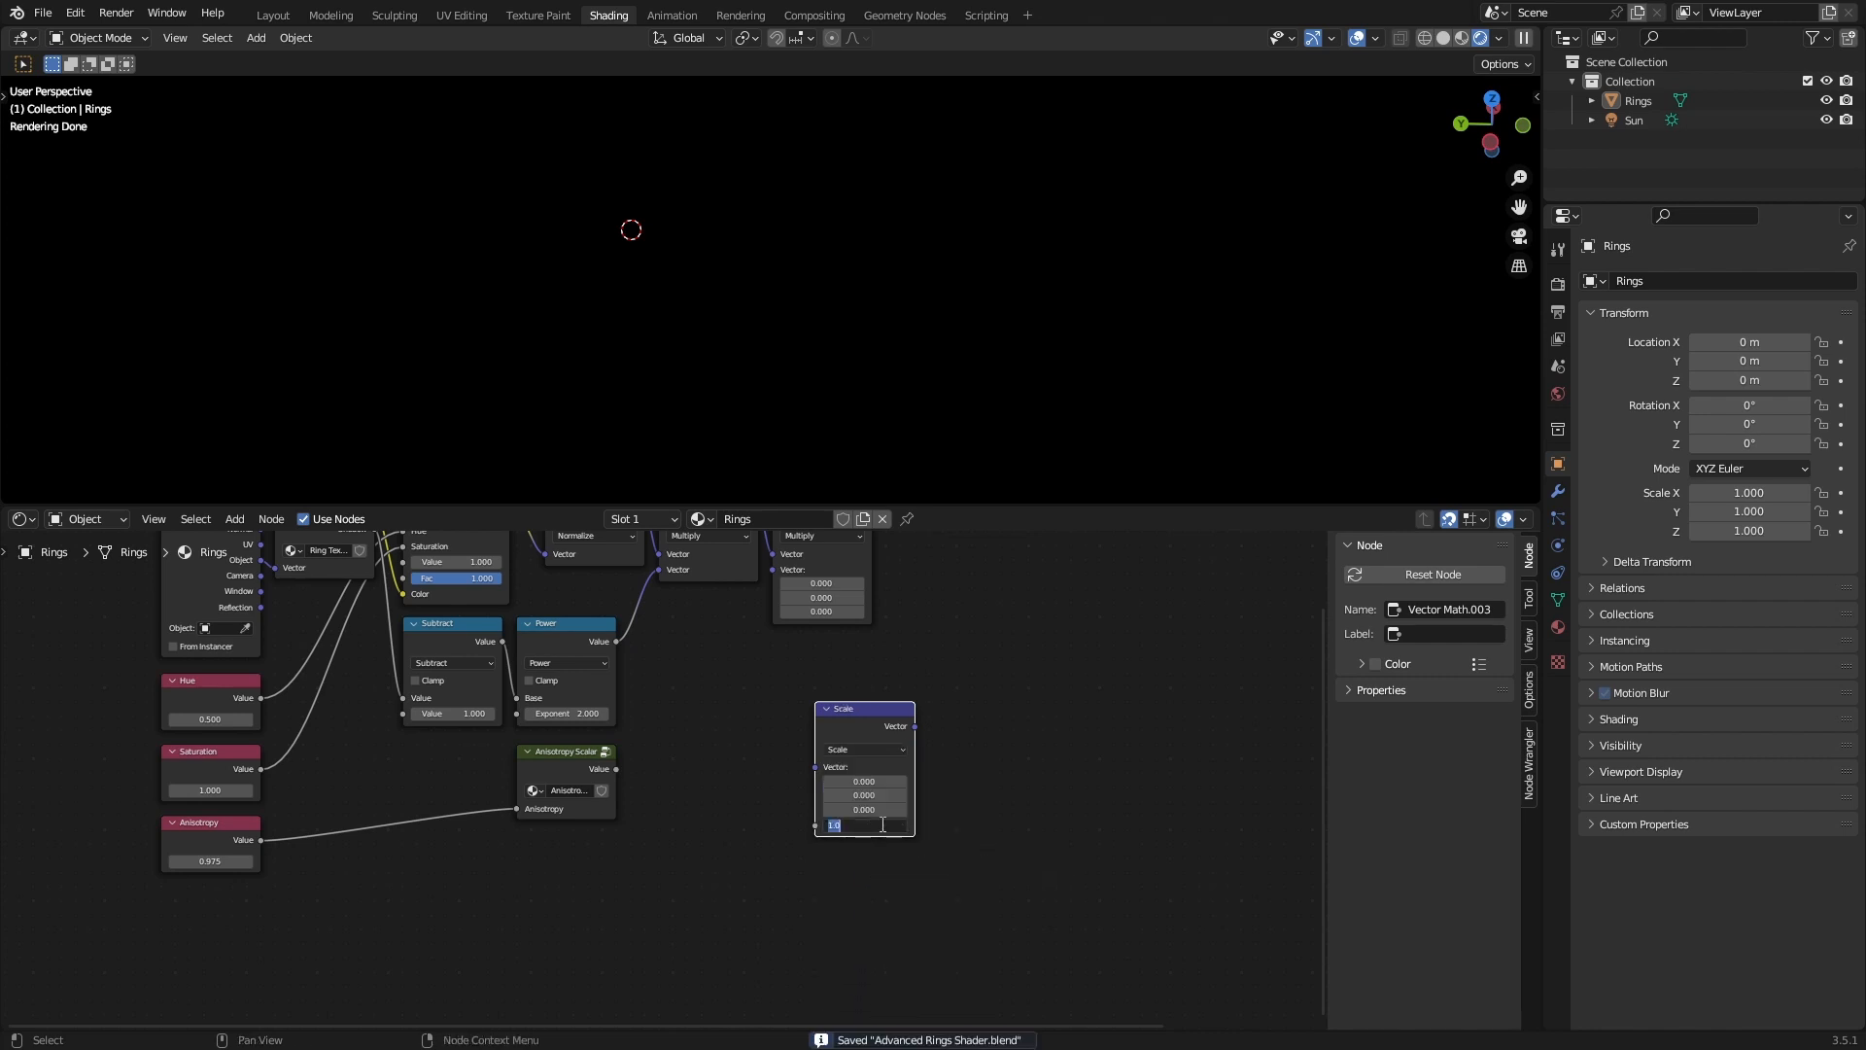
pyautogui.write('7.5')
pyautogui.press('Return')
pyautogui.moveTo(615, 769); pyautogui.dragTo(814, 767)
pyautogui.moveTo(833, 724); pyautogui.dragTo(649, 752)
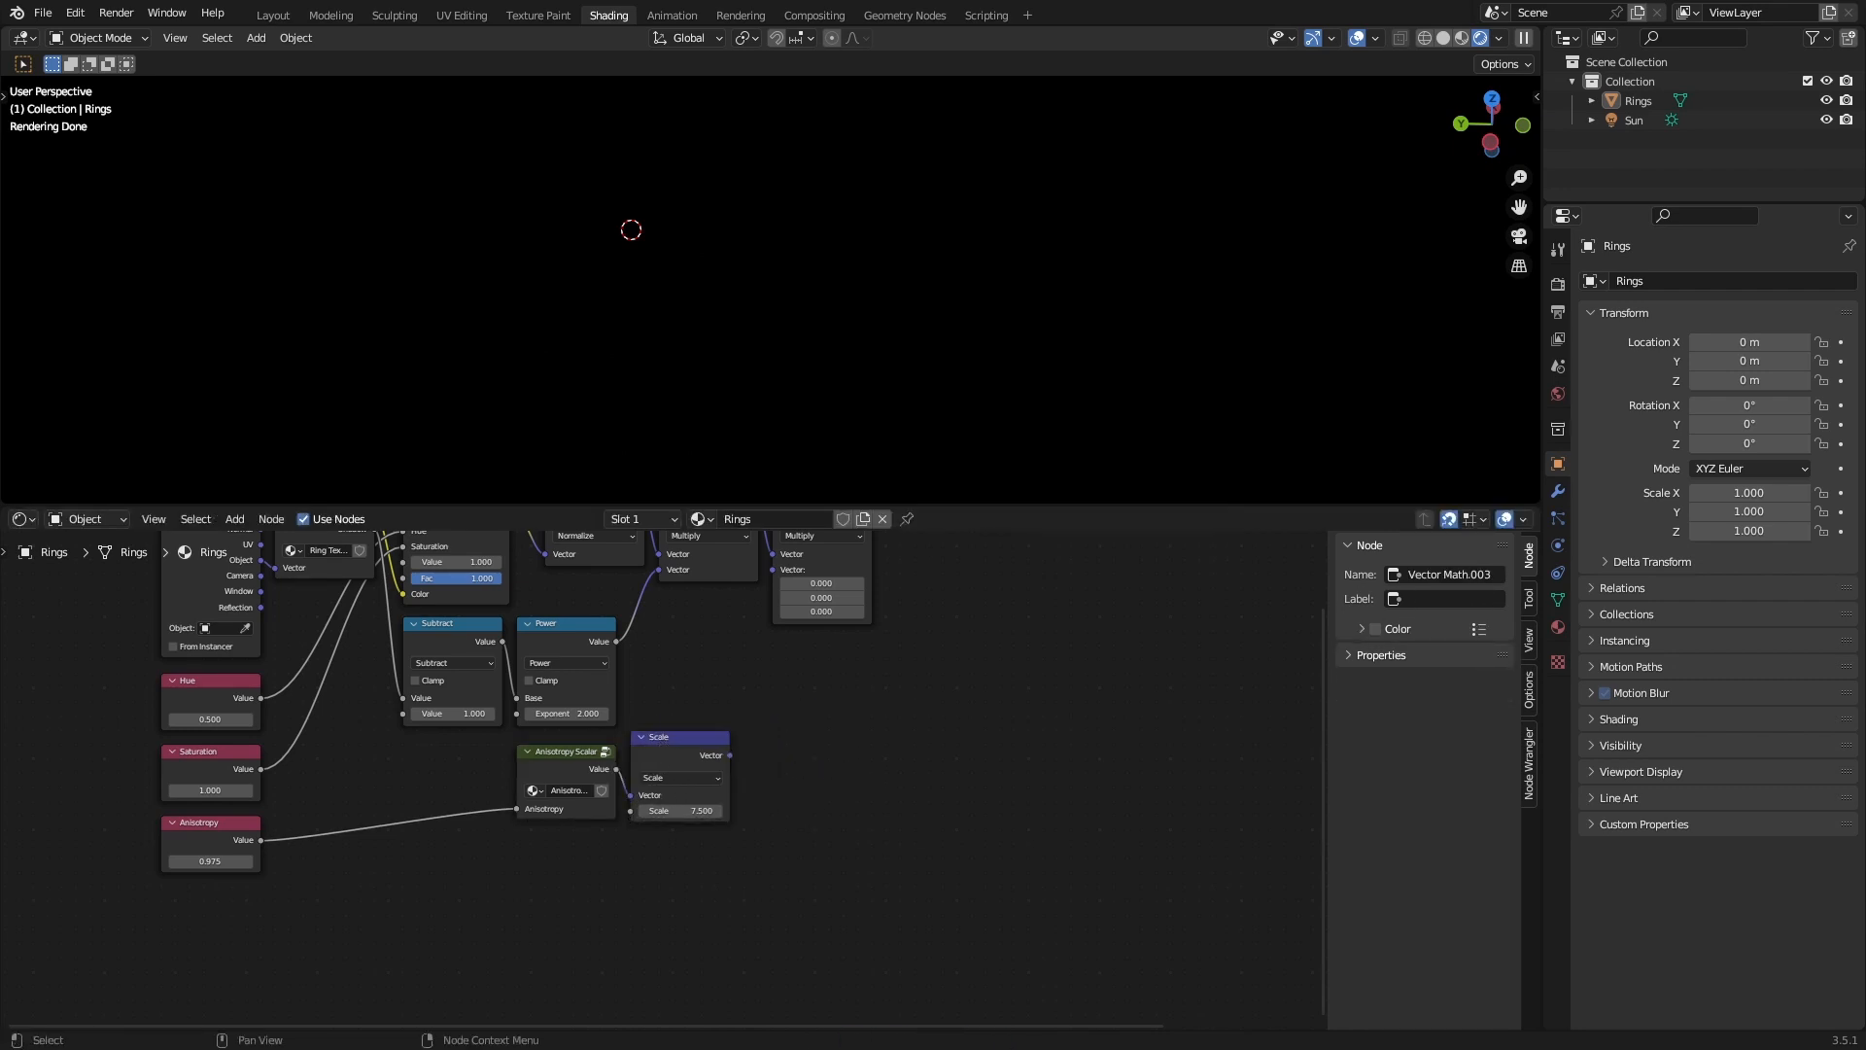
pyautogui.hotkey('ctrl', 's')
# Add two vector Multiply nodes, one above the other, link the Scale node's output to both, and save the file.
pyautogui.hotkey('shift', 'd')
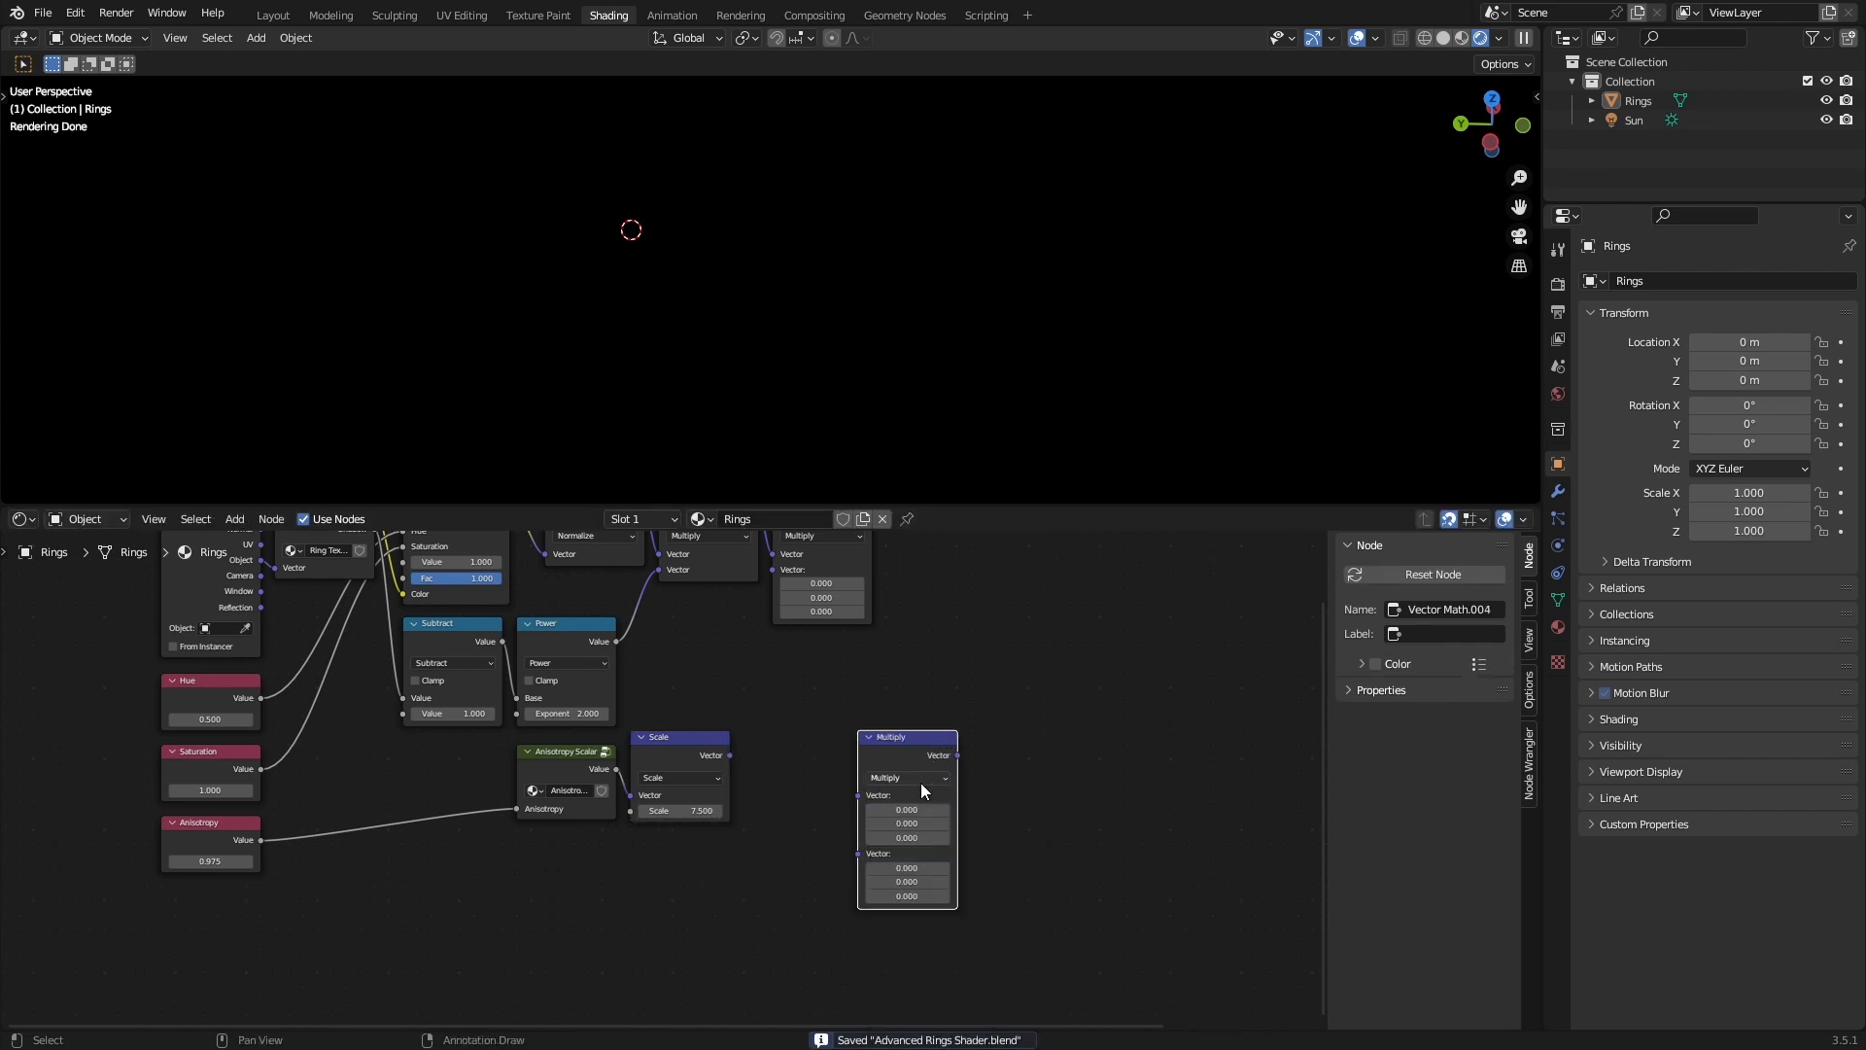
pyautogui.click(897, 725)
pyautogui.moveTo(730, 755); pyautogui.dragTo(820, 678)
pyautogui.hotkey('shift', 'd')
pyautogui.click(819, 834)
pyautogui.moveTo(730, 755); pyautogui.dragTo(787, 895)
pyautogui.click(663, 913)
pyautogui.hotkey('ctrl', 's')
# Move both new Multiply nodes up so they stack closely to the right of the Scale node.
pyautogui.moveTo(814, 879); pyautogui.dragTo(823, 840, button='middle')
pyautogui.moveTo(842, 654); pyautogui.dragTo(842, 637)
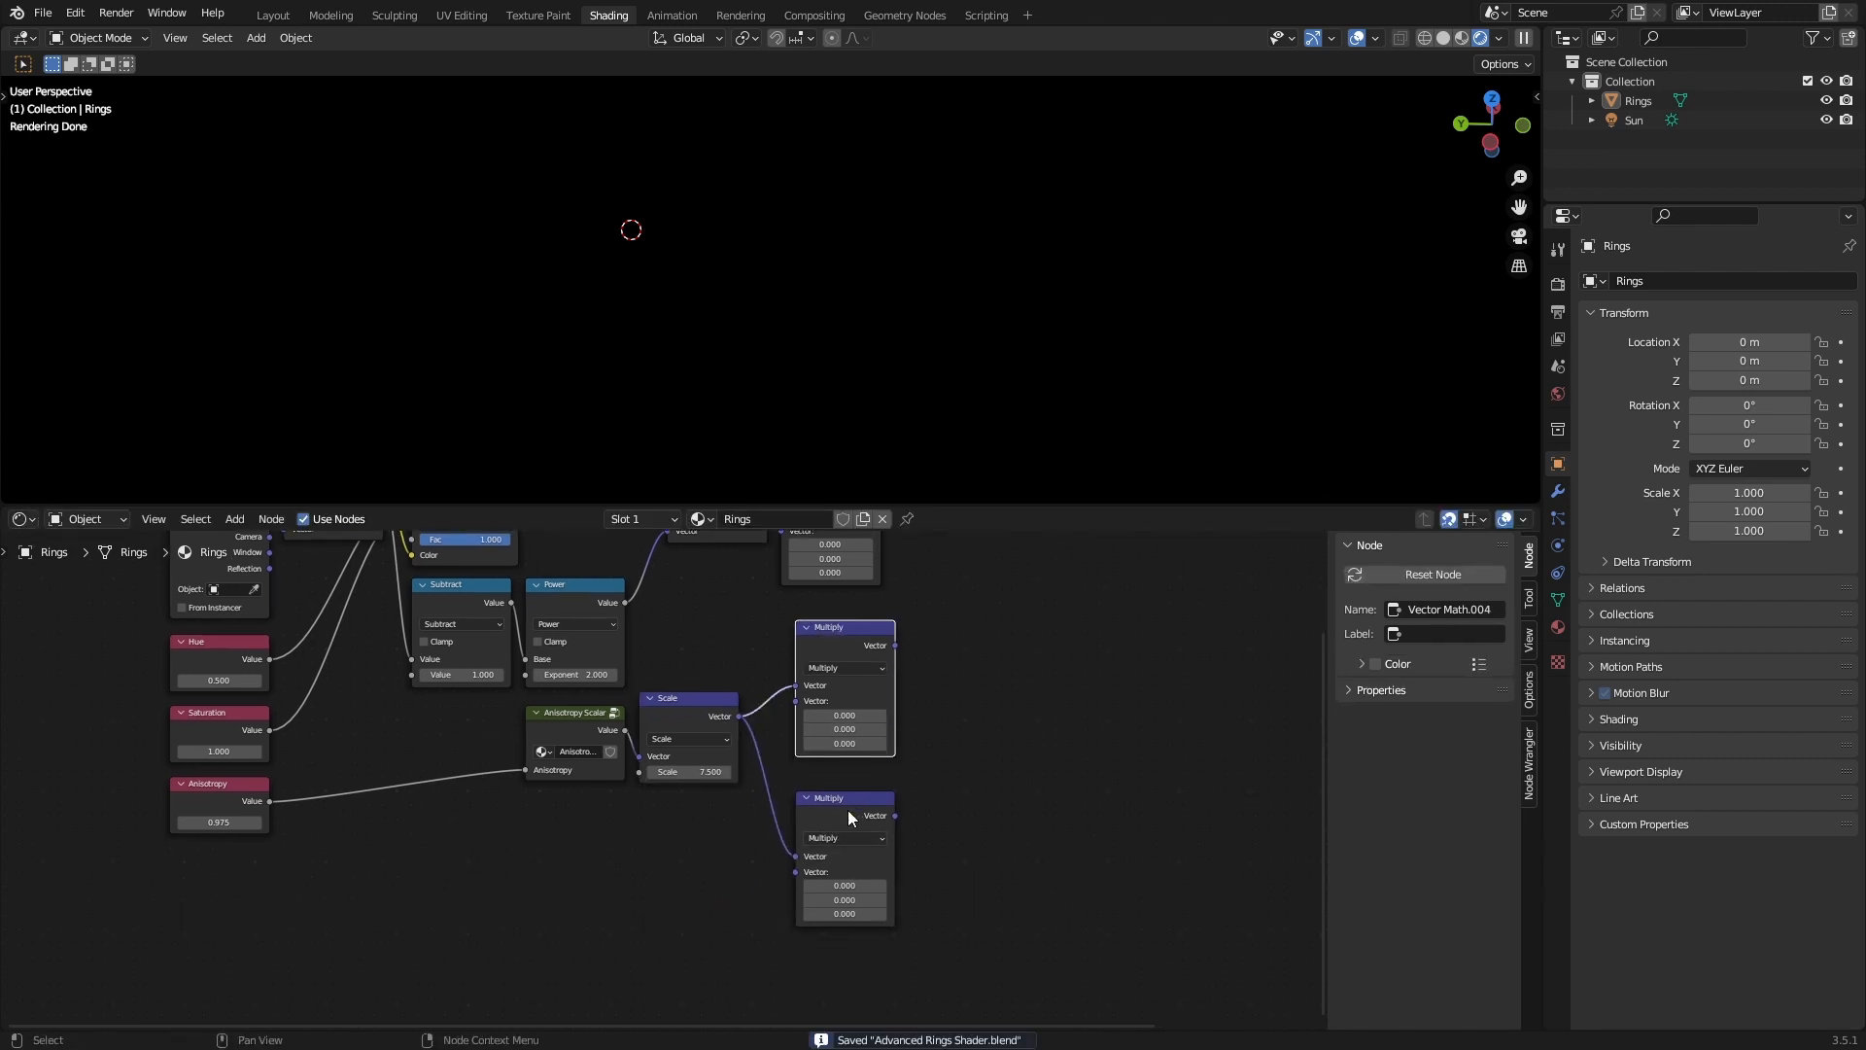
pyautogui.moveTo(848, 809); pyautogui.dragTo(842, 780)
pyautogui.click(943, 783)
# Add a Combine XYZ node below the Anisotropy Scalar and Scale nodes.
pyautogui.scroll(-5, 943, 783)
pyautogui.moveTo(856, 749)
pyautogui.mouseDown(button='middle')
pyautogui.moveTo(813, 837)
pyautogui.moveTo(833, 755)
pyautogui.moveTo(839, 821)
pyautogui.moveTo(851, 755)
pyautogui.mouseUp(button='middle')
pyautogui.scroll(5, 855, 727)
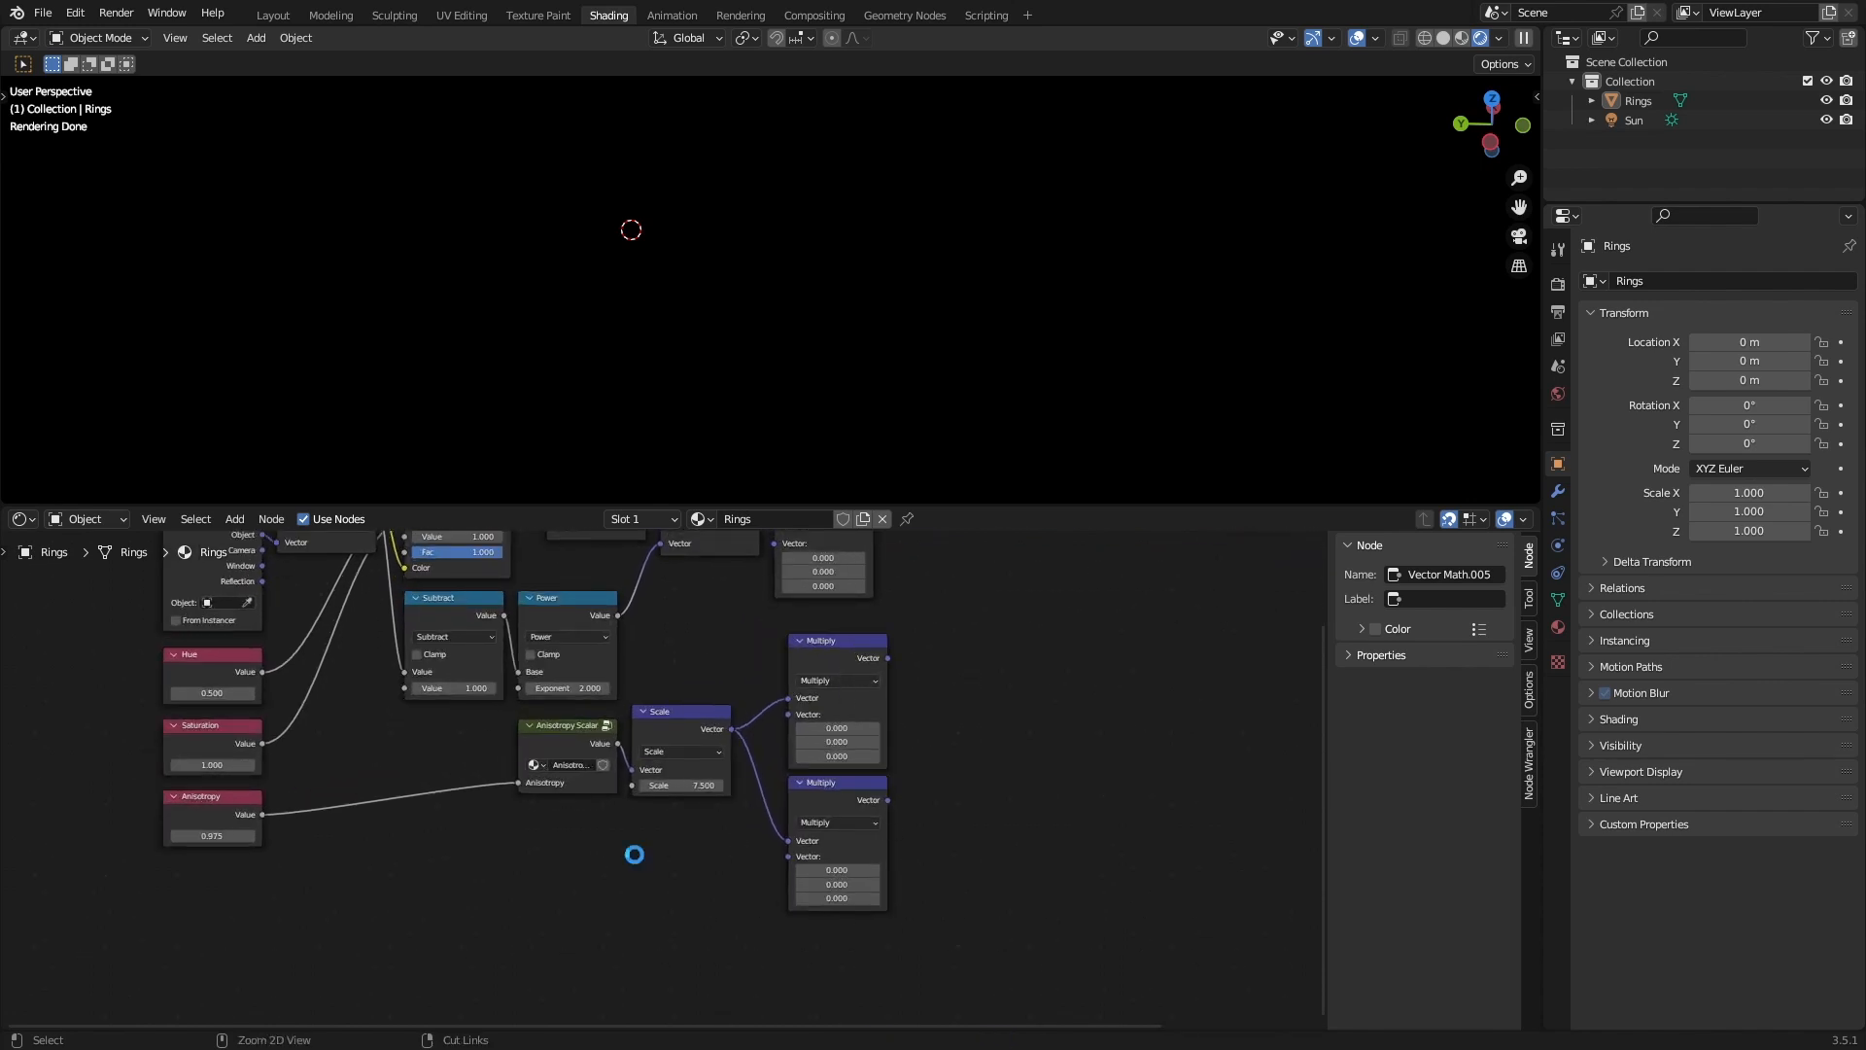
pyautogui.moveTo(632, 850); pyautogui.dragTo(822, 737, button='middle')
pyautogui.scroll(1, 822, 737)
pyautogui.hotkey('shift', 'a')
pyautogui.write('comb')
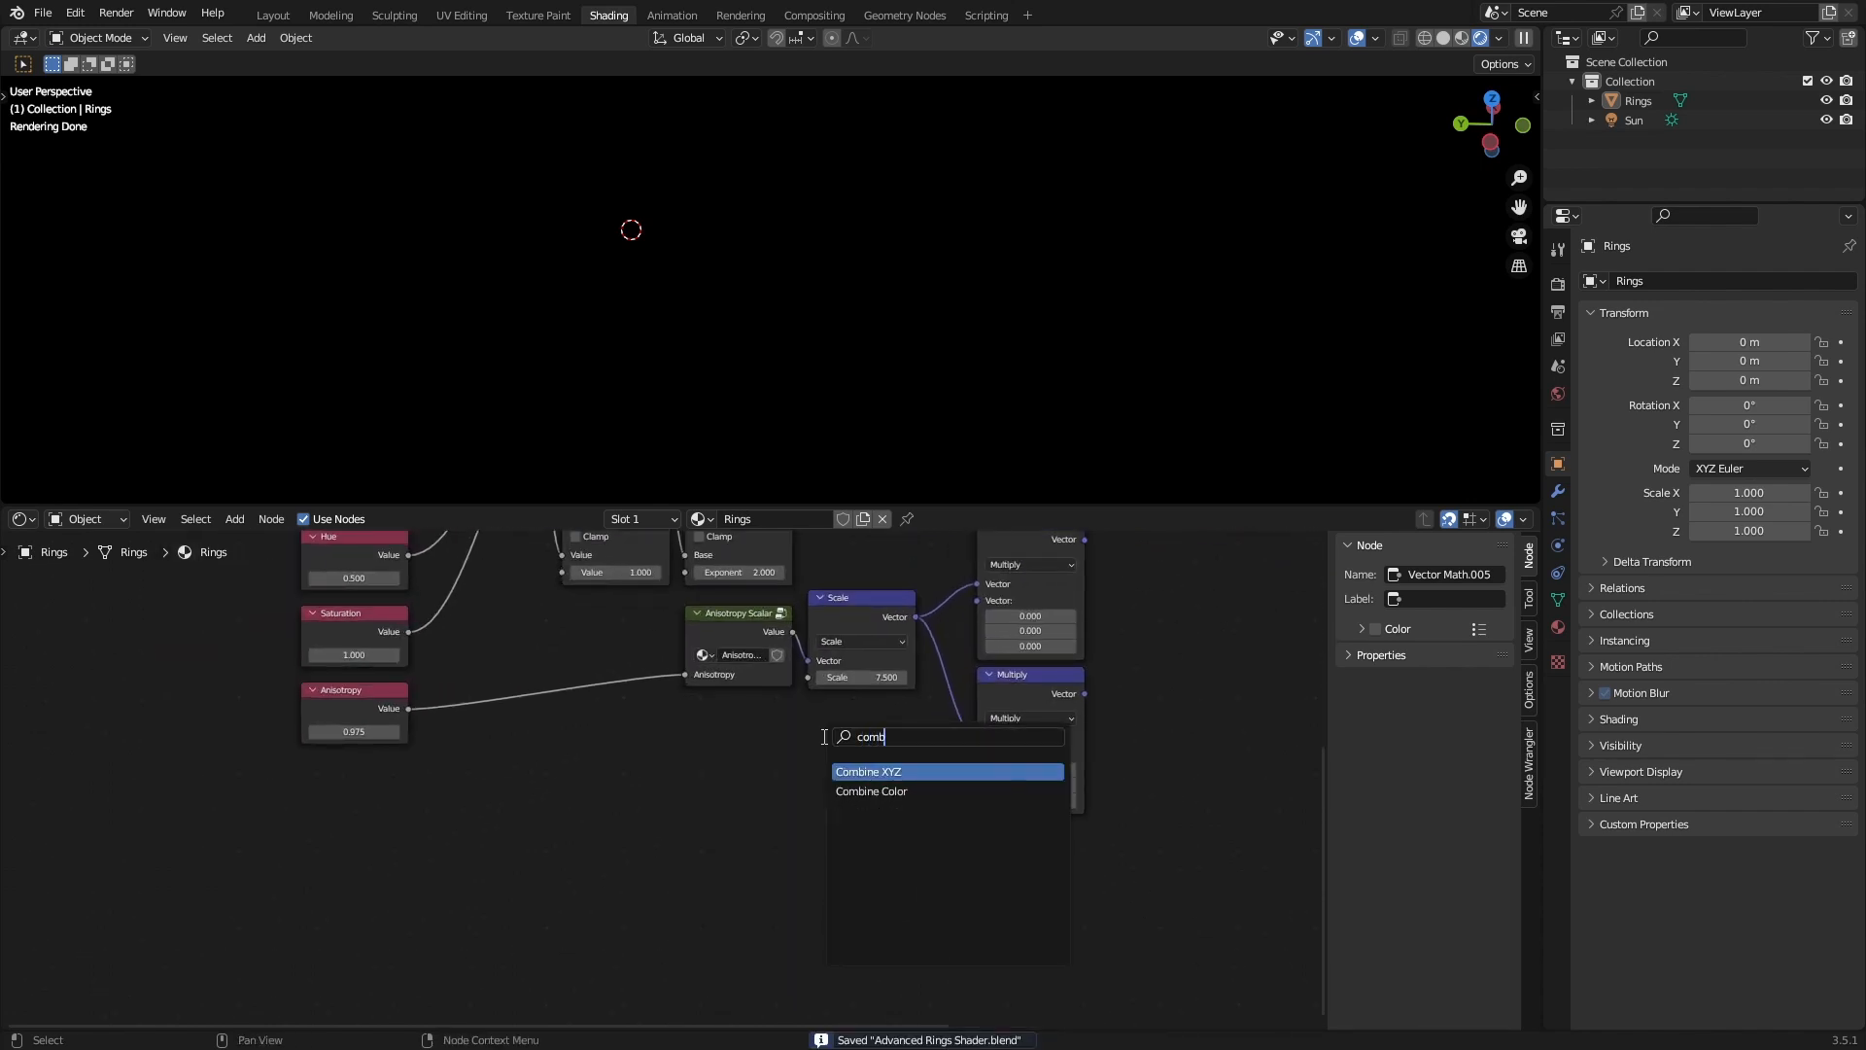
pyautogui.press('Return')
pyautogui.click(827, 732)
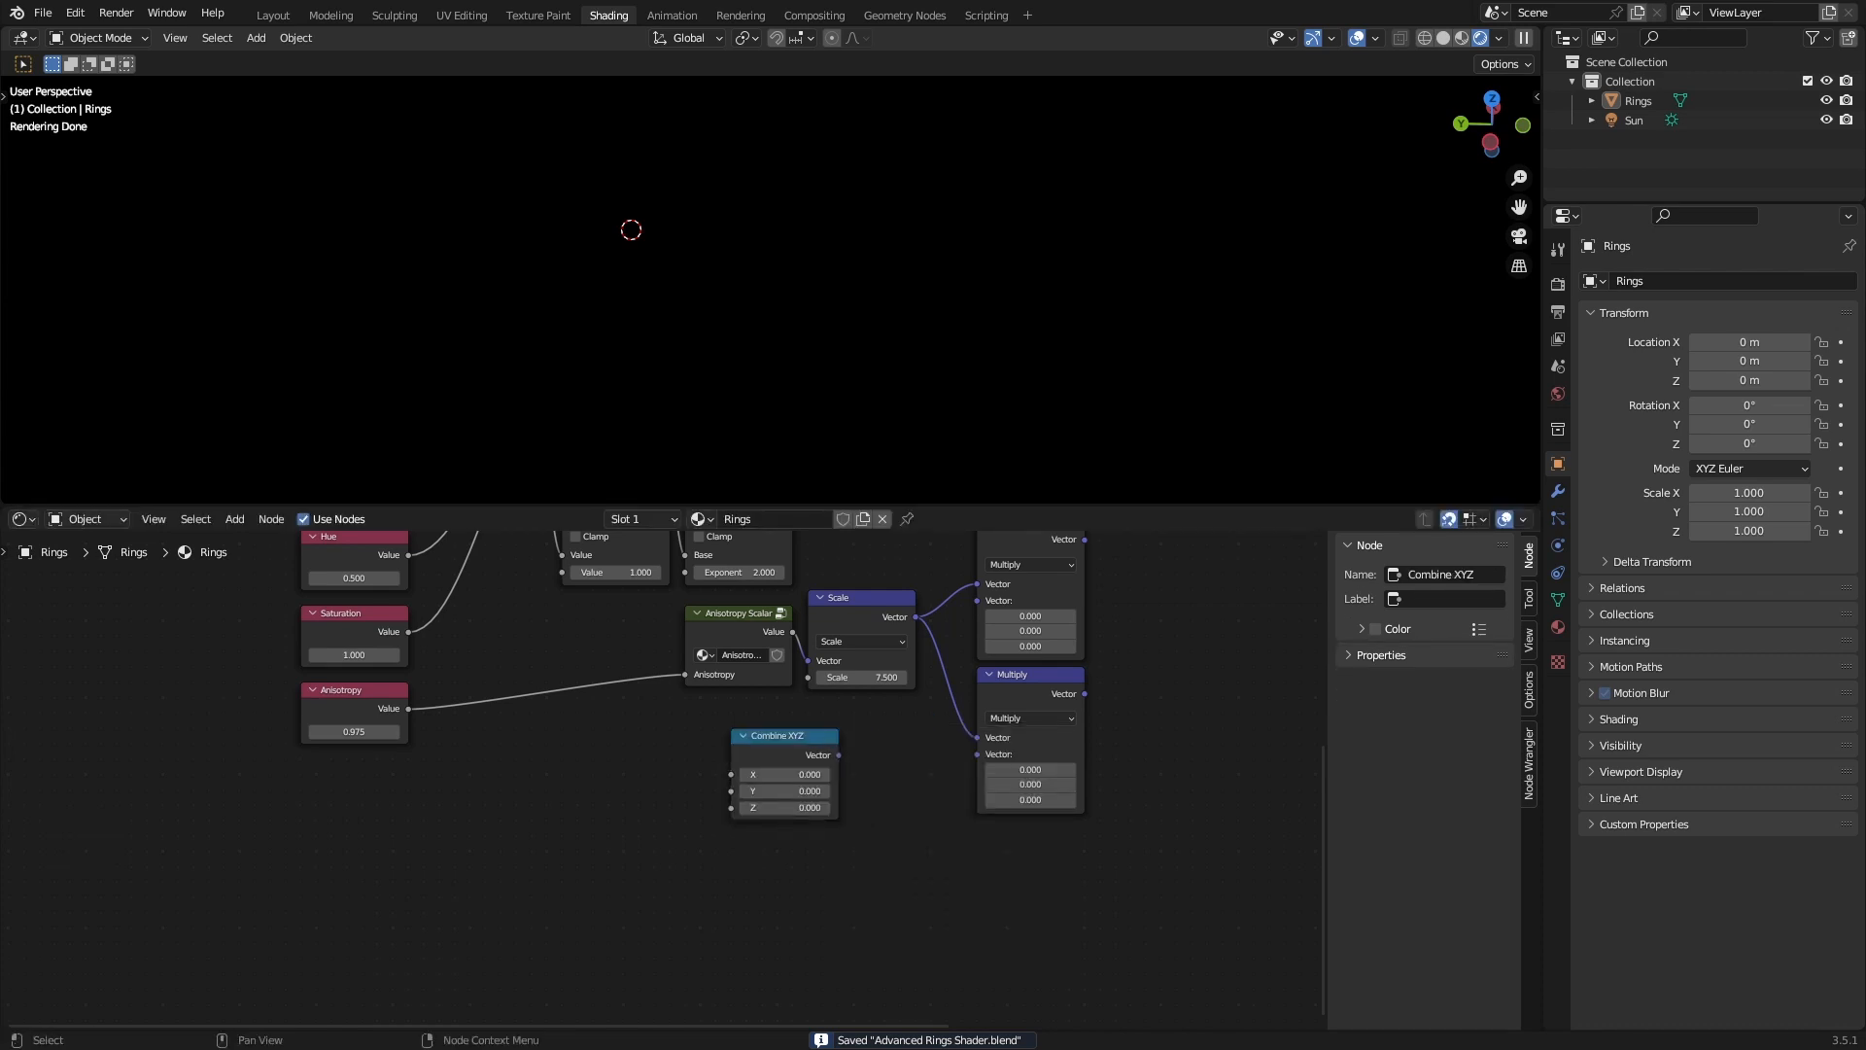
pyautogui.moveTo(778, 775); pyautogui.dragTo(731, 839, button='middle')
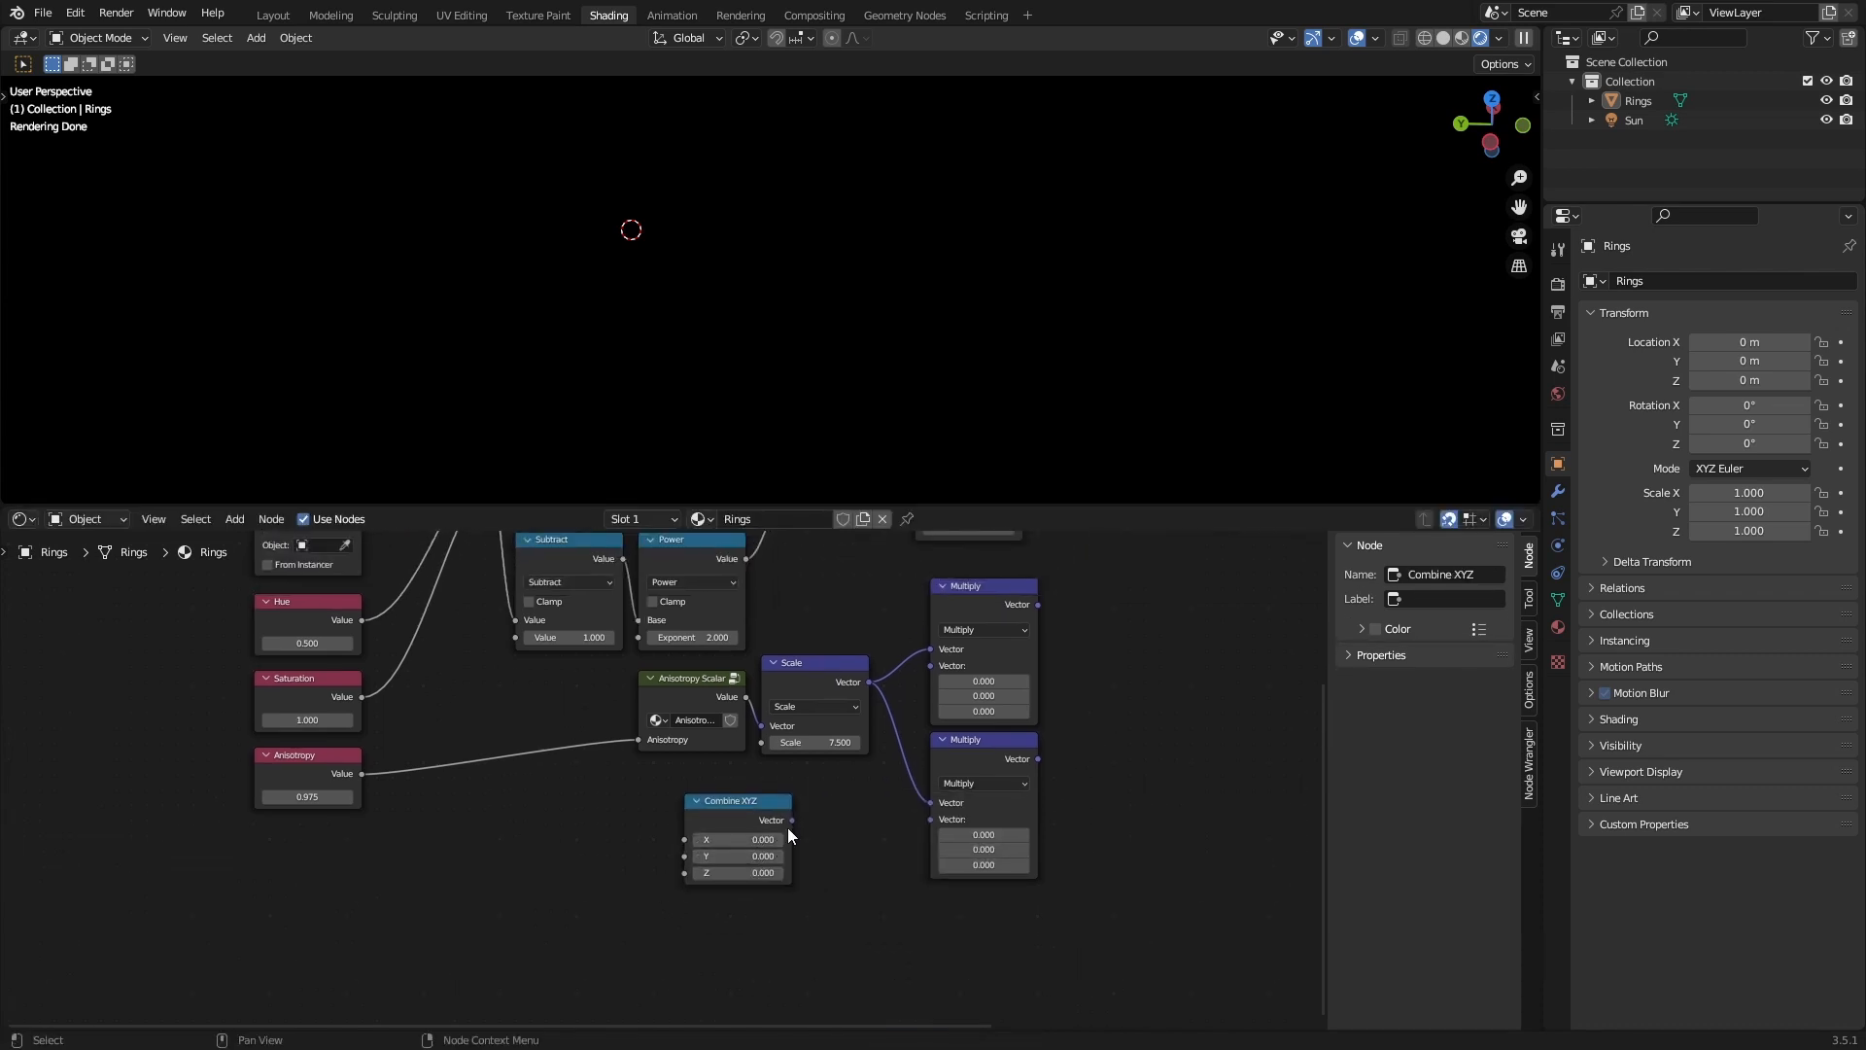
# Link Combine XYZ to the second input of both stacked Multiply nodes, close the gap between them, and save.
pyautogui.moveTo(792, 819); pyautogui.dragTo(939, 667)
pyautogui.moveTo(799, 819); pyautogui.dragTo(931, 818)
pyautogui.moveTo(975, 748); pyautogui.dragTo(977, 716)
pyautogui.click(842, 887)
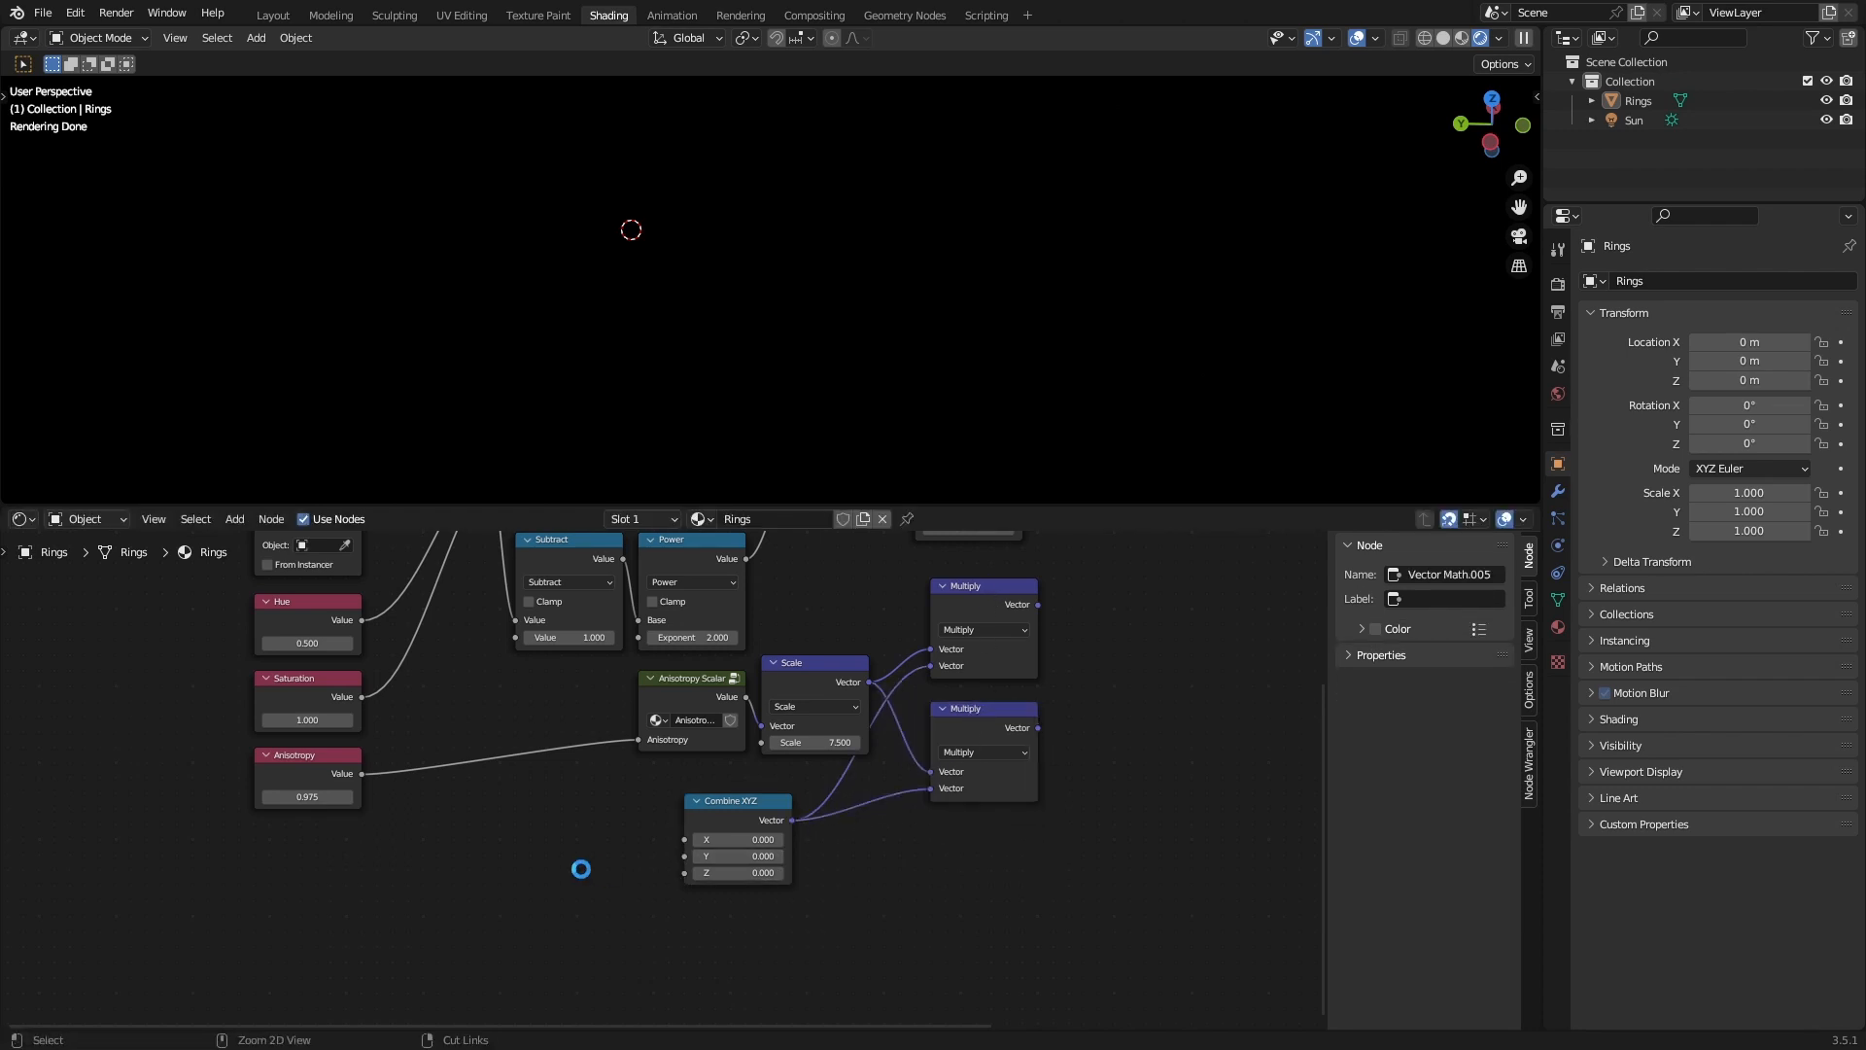
pyautogui.hotkey('ctrl', 's')
# Add a Value node below the Anisotropy node, label it Shimmer Brightness, and save the file.
pyautogui.moveTo(832, 801); pyautogui.dragTo(974, 762, button='middle')
pyautogui.hotkey('shift', 'a')
pyautogui.write('valu')
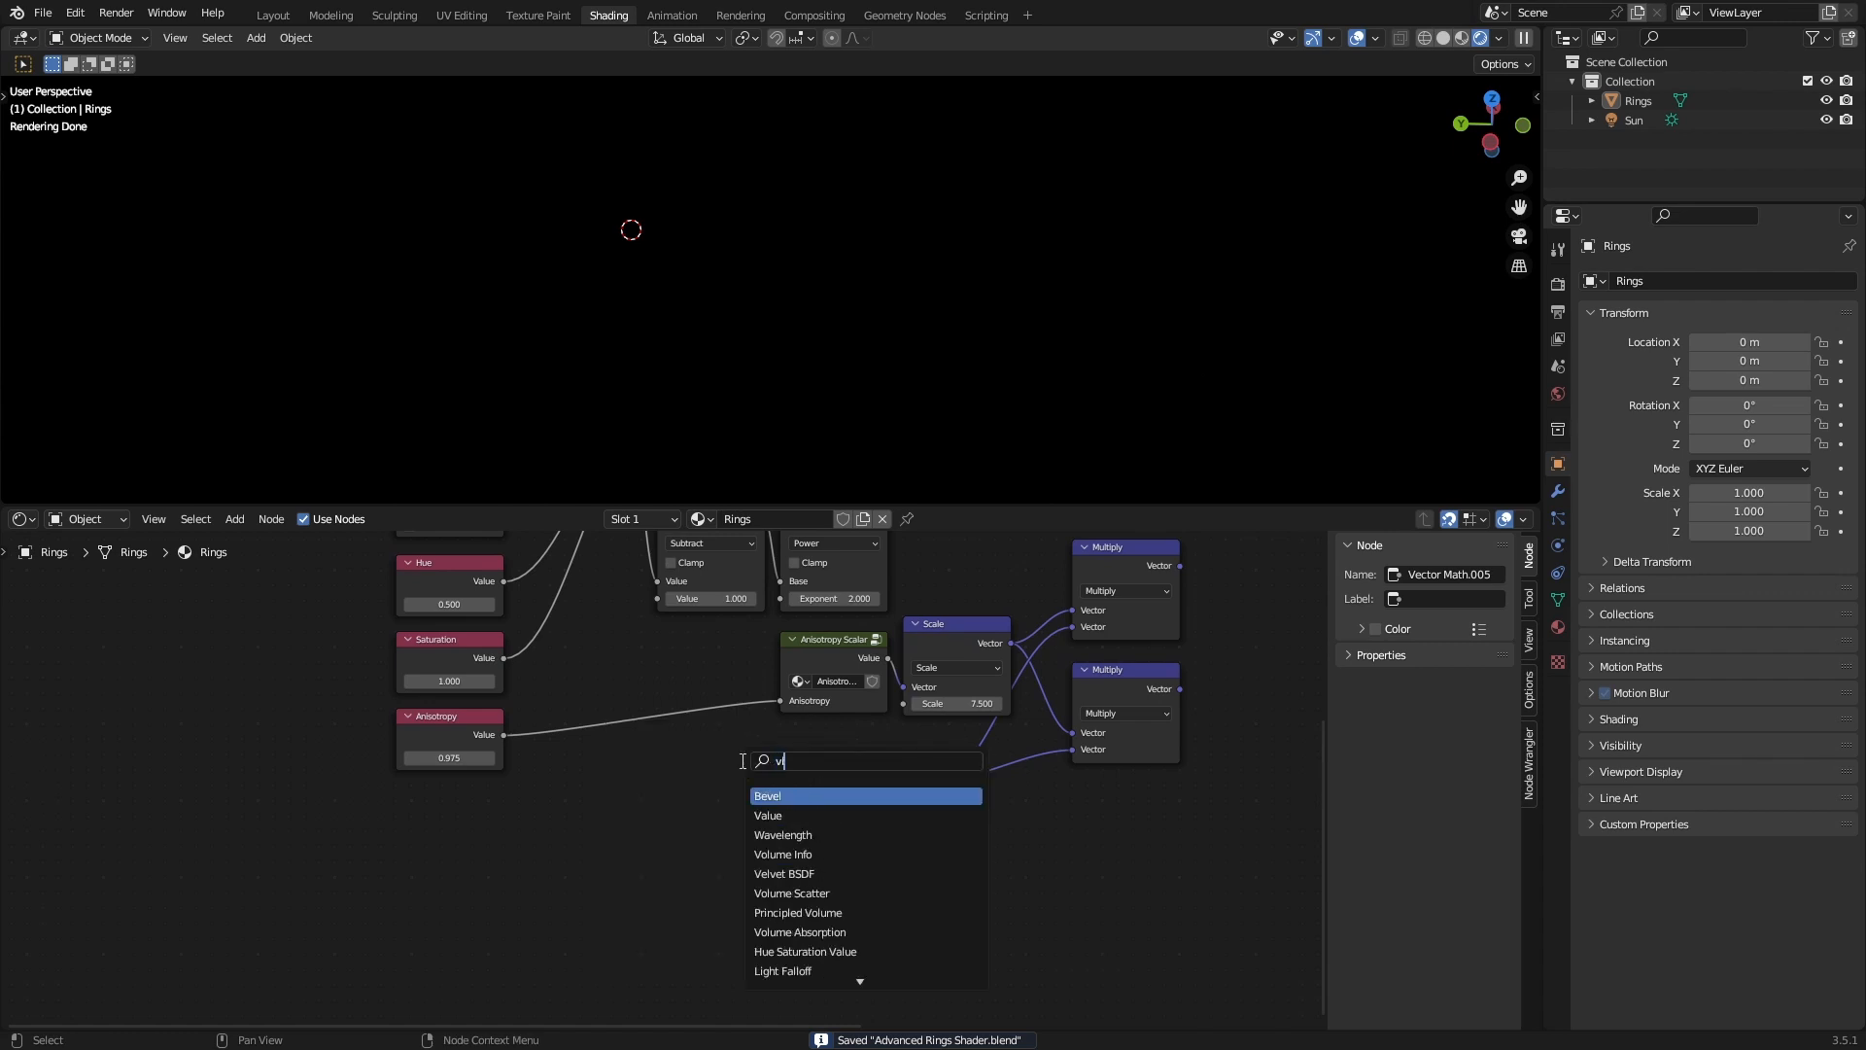
pyautogui.press('Return')
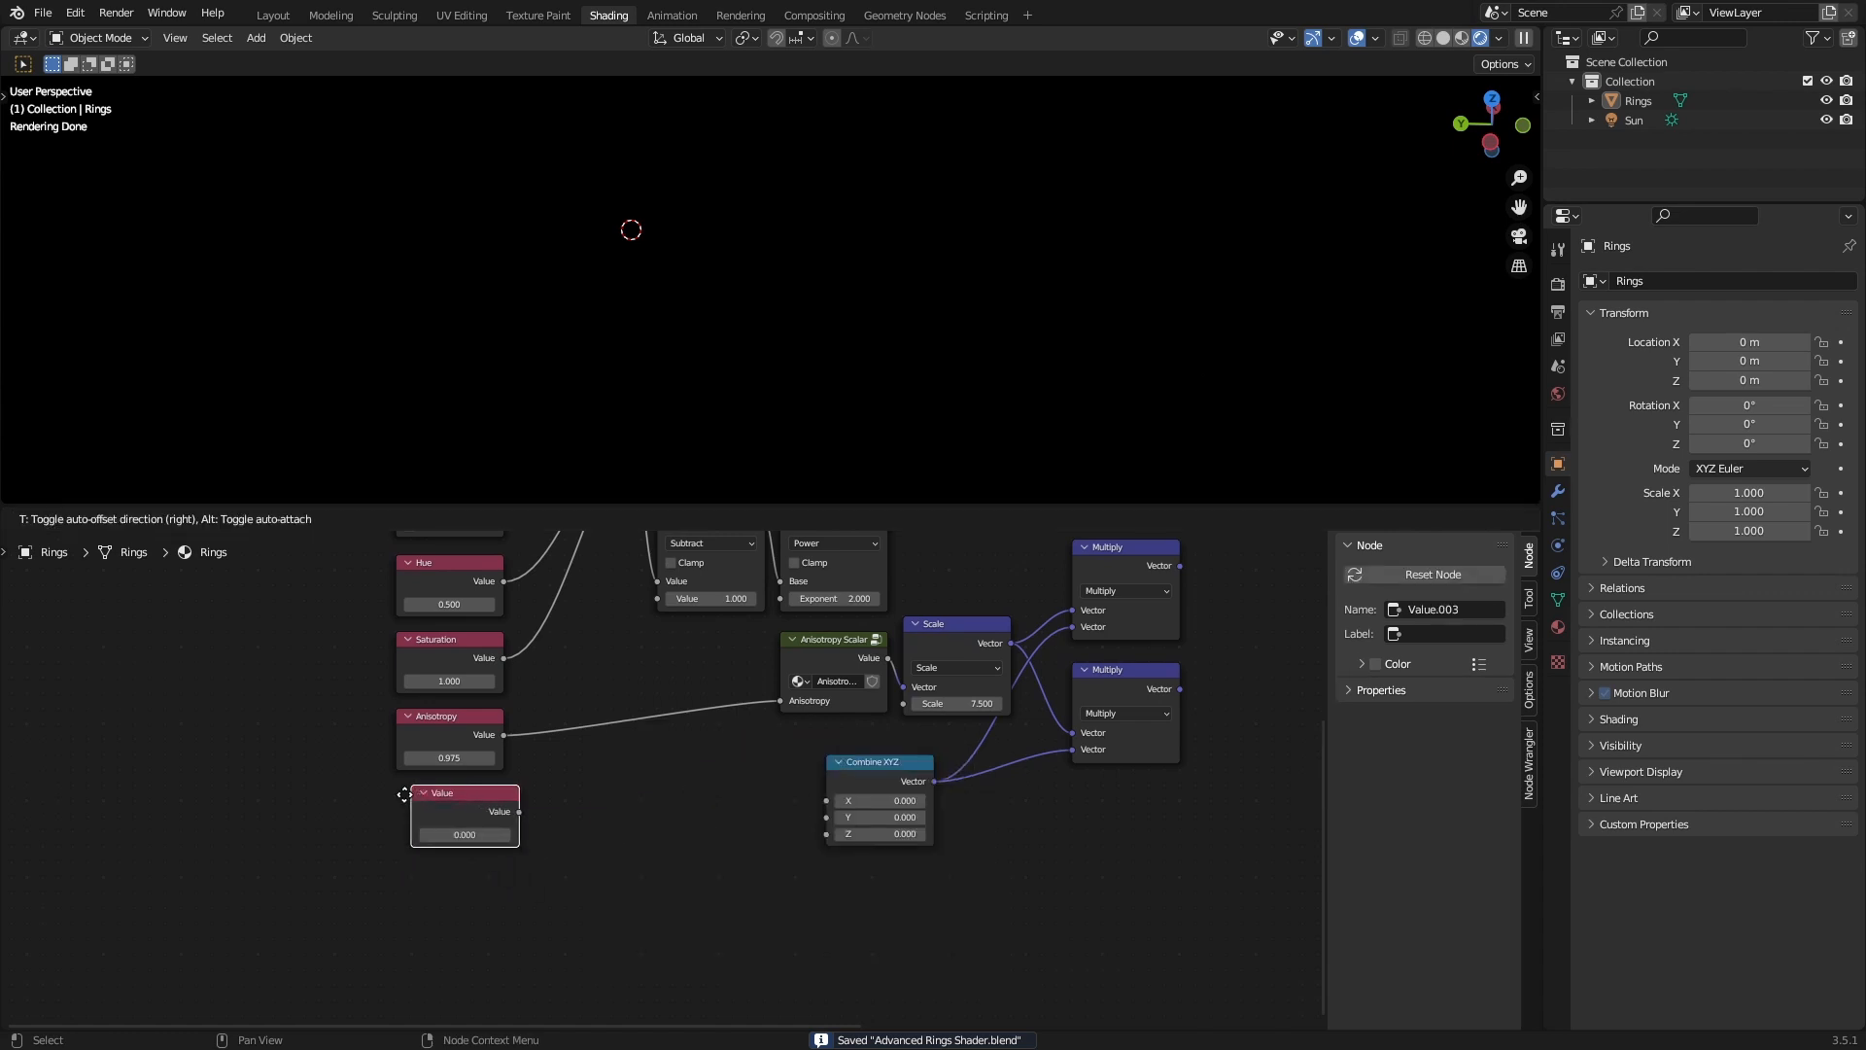
pyautogui.click(405, 795)
pyautogui.press('F2')
pyautogui.write('Shimmer Brightness')
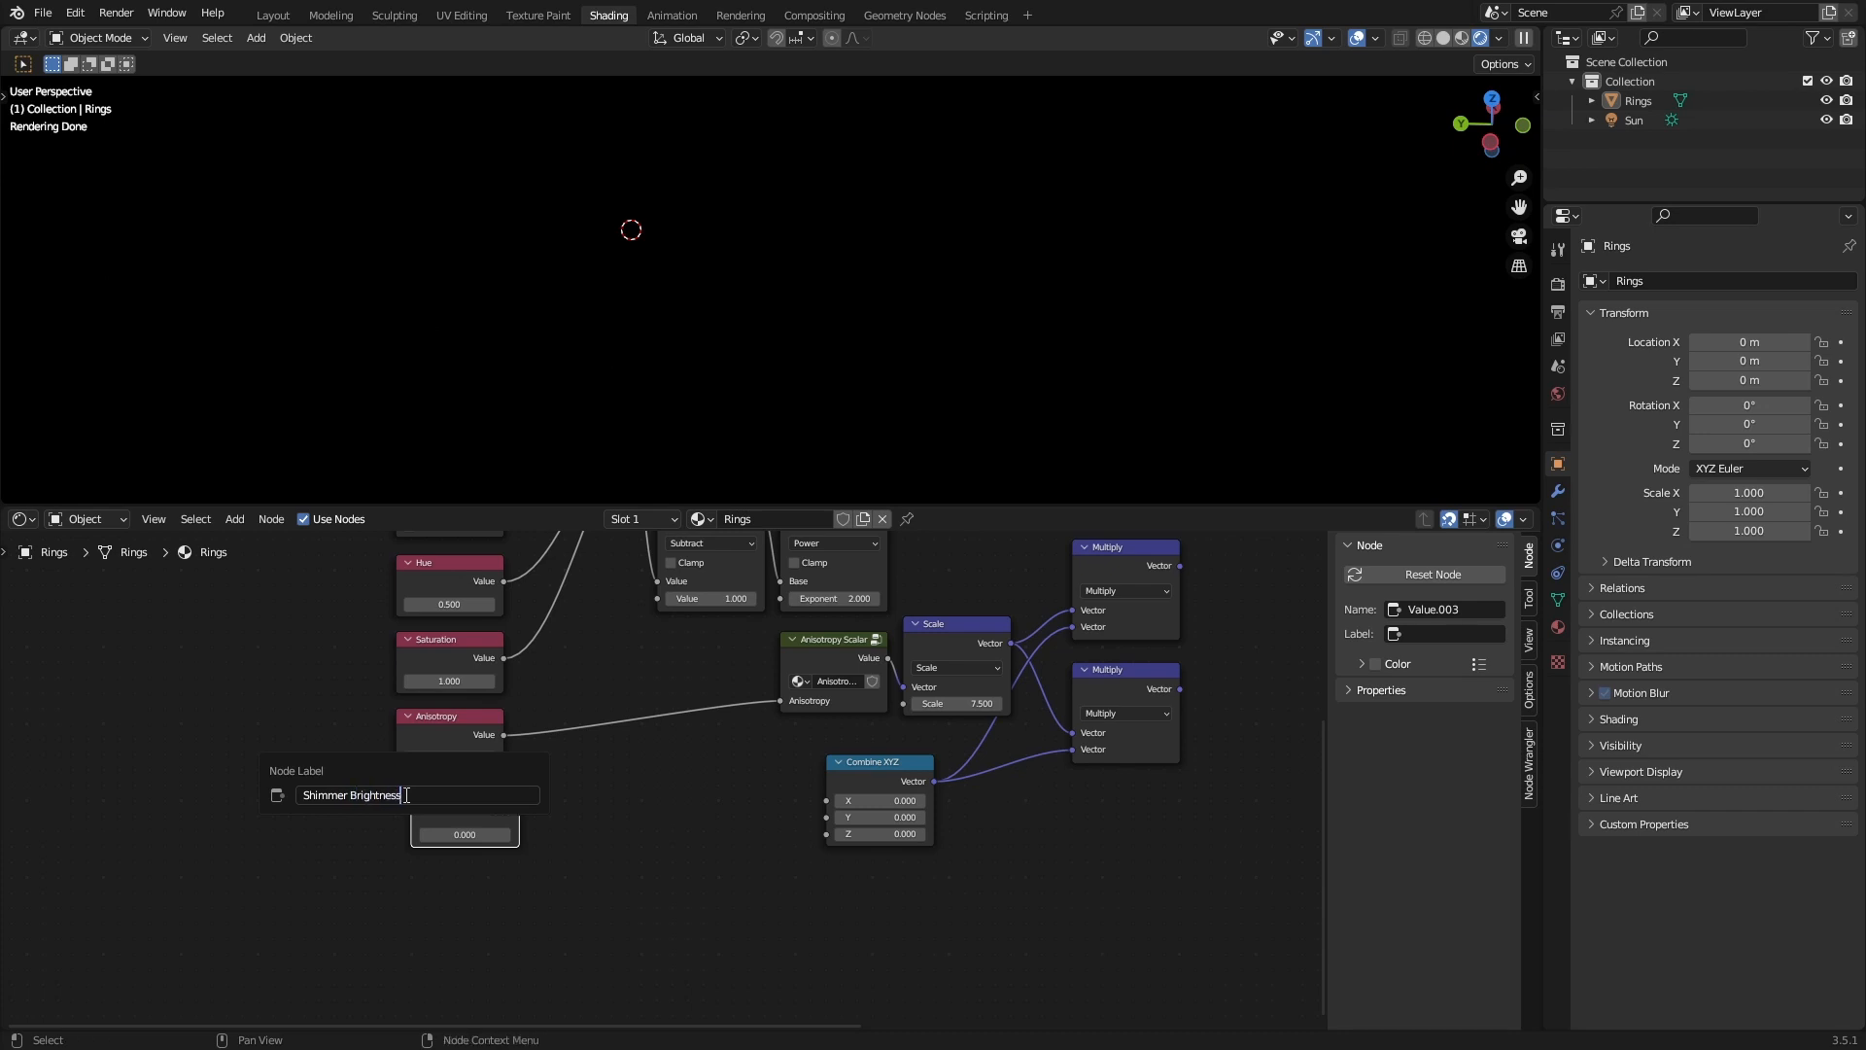
pyautogui.press('Return')
pyautogui.hotkey('ctrl', 's')
# Set Shimmer Brightness to 1 and link it through a reroute to the X, Y and Z inputs of Combine XYZ.
pyautogui.click(470, 833)
pyautogui.write('1')
pyautogui.press('Return')
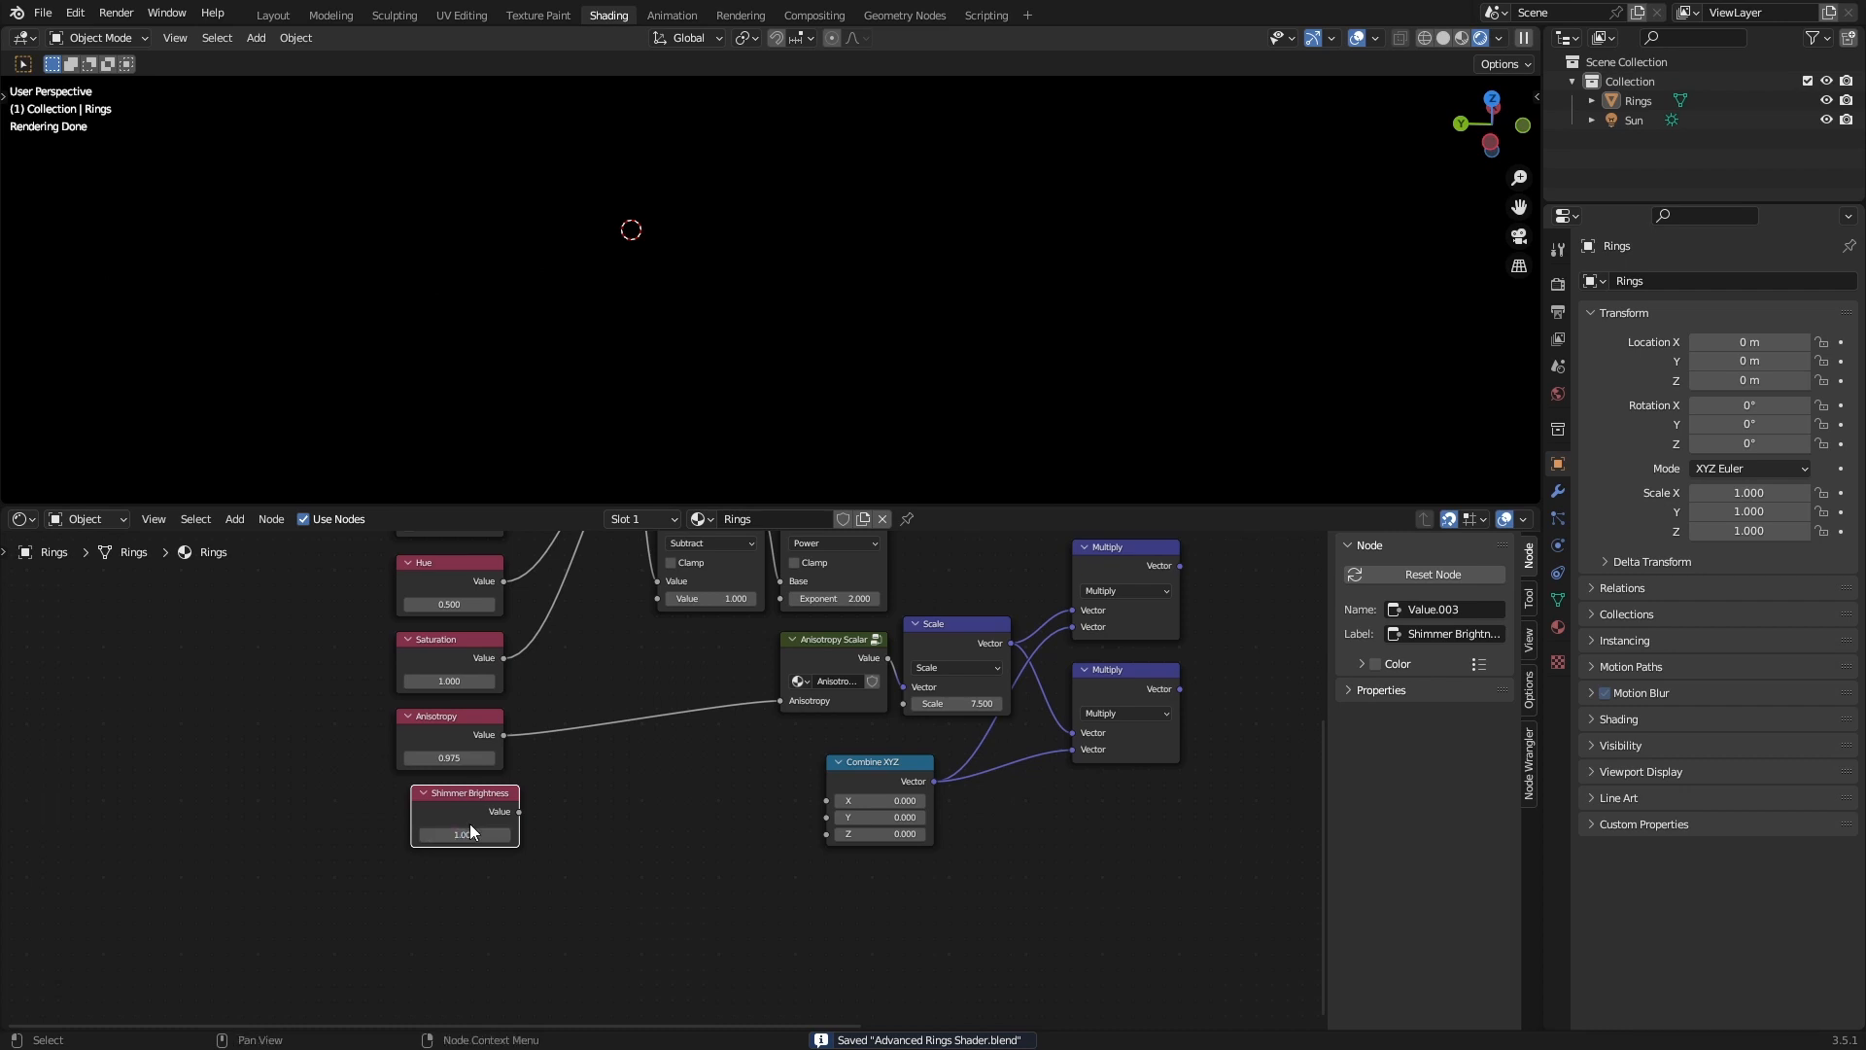
pyautogui.moveTo(519, 812); pyautogui.dragTo(826, 835)
pyautogui.keyDown('shift'); pyautogui.moveTo(783, 790); pyautogui.dragTo(784, 880, button='right'); pyautogui.keyUp('shift')
pyautogui.click(785, 894)
pyautogui.moveTo(947, 861); pyautogui.dragTo(595, 913, button='middle')
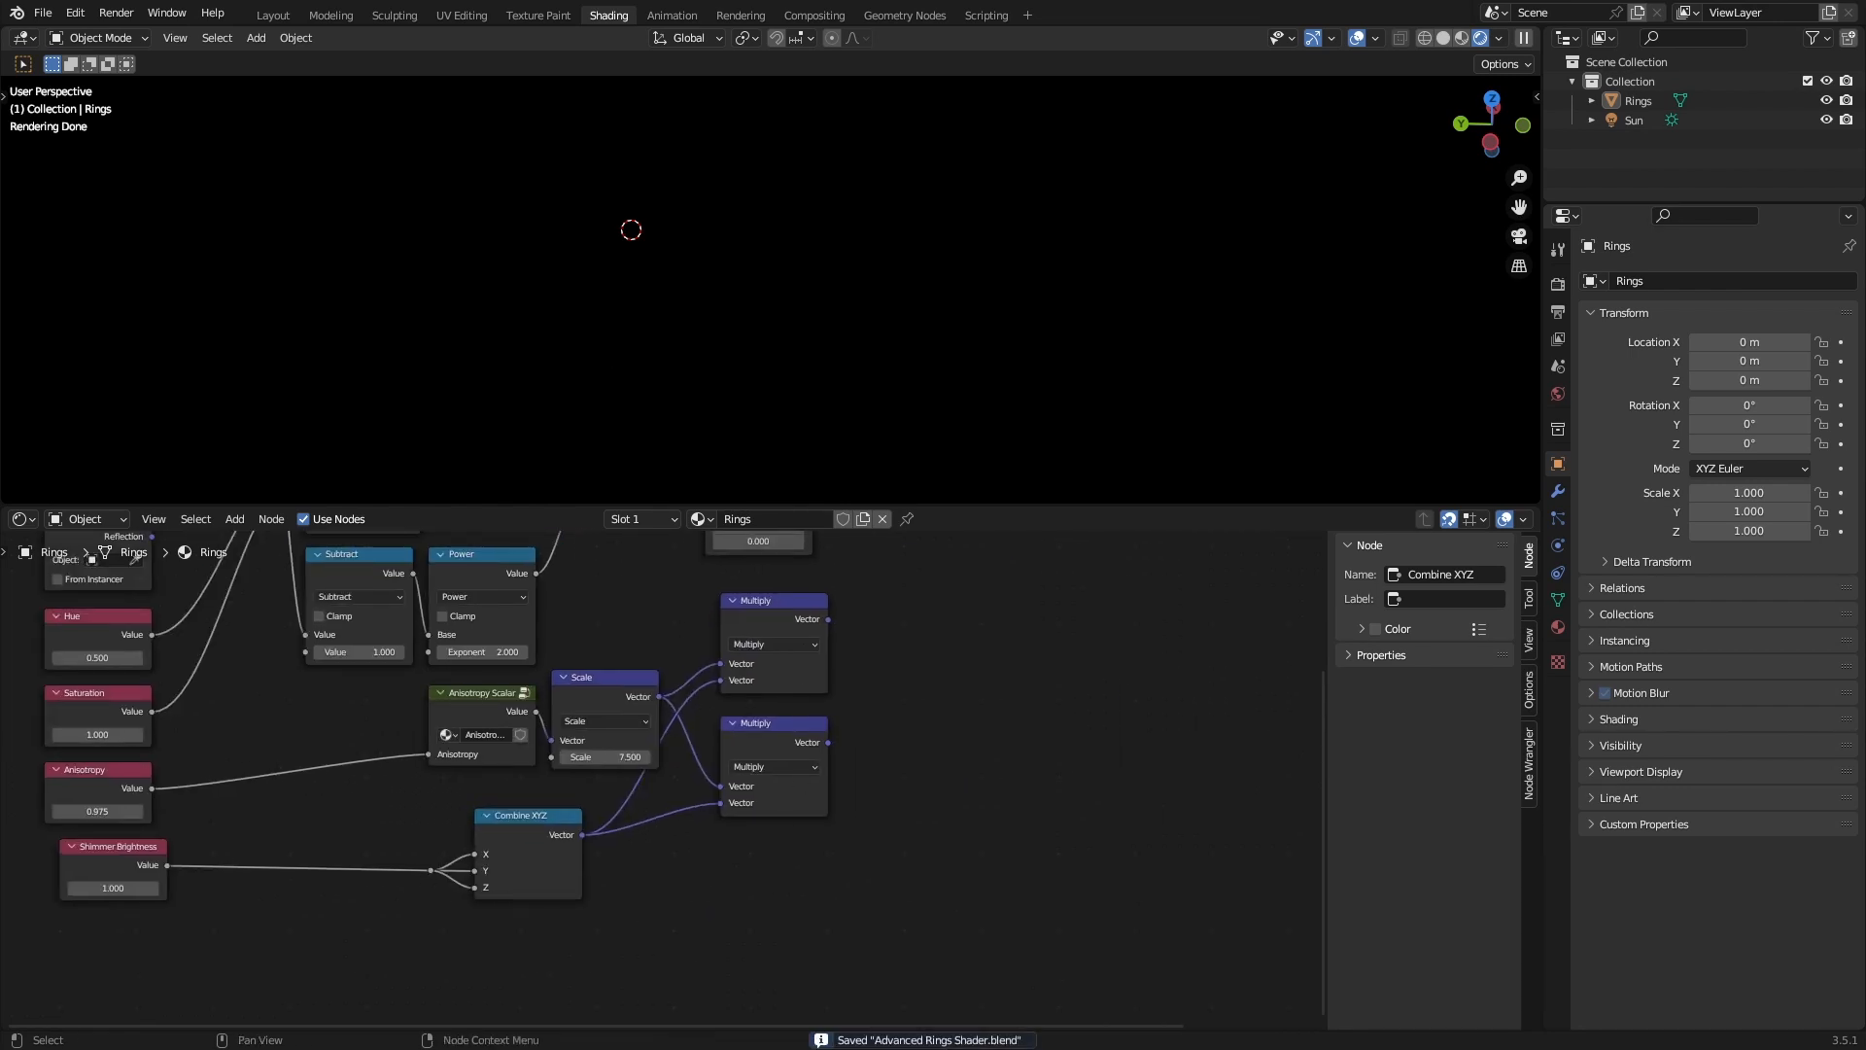
# Link the lower stacked Multiply's output to the second input of the last Multiply in the colour chain.
pyautogui.moveTo(813, 651); pyautogui.dragTo(721, 742, button='middle')
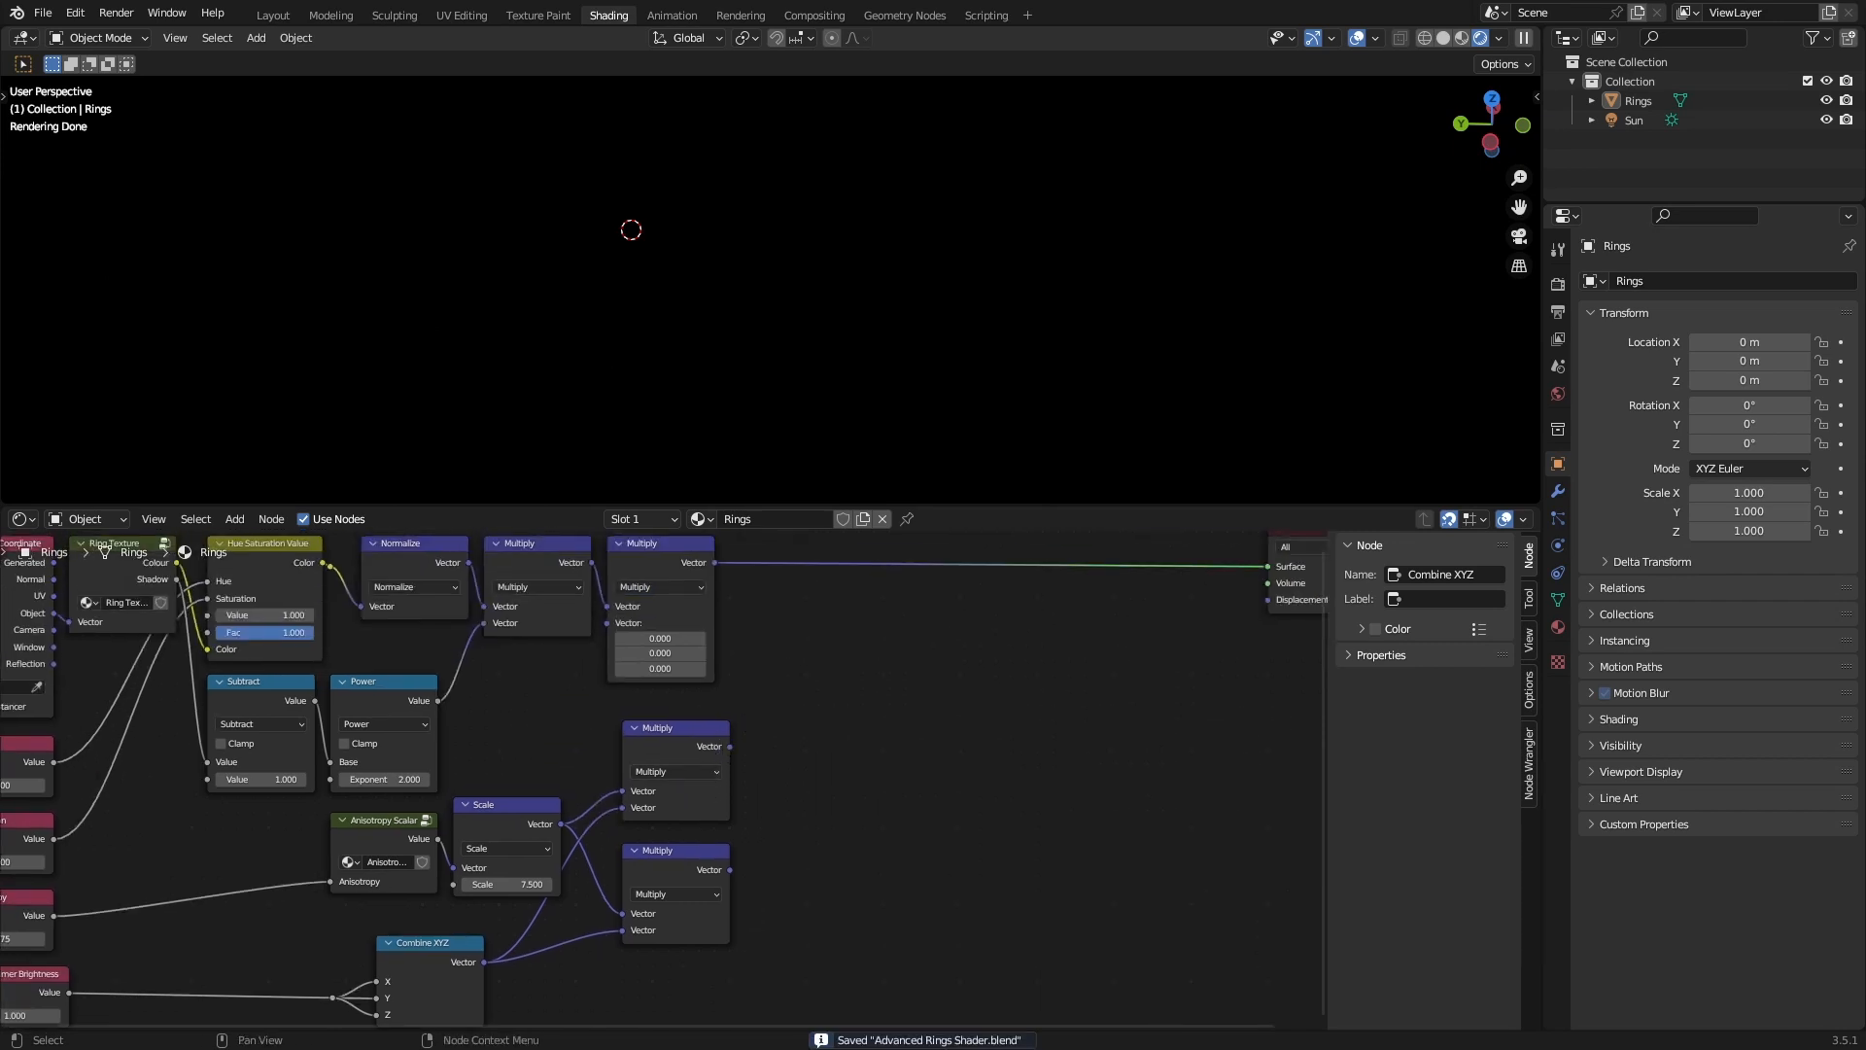
pyautogui.moveTo(730, 869); pyautogui.dragTo(609, 622)
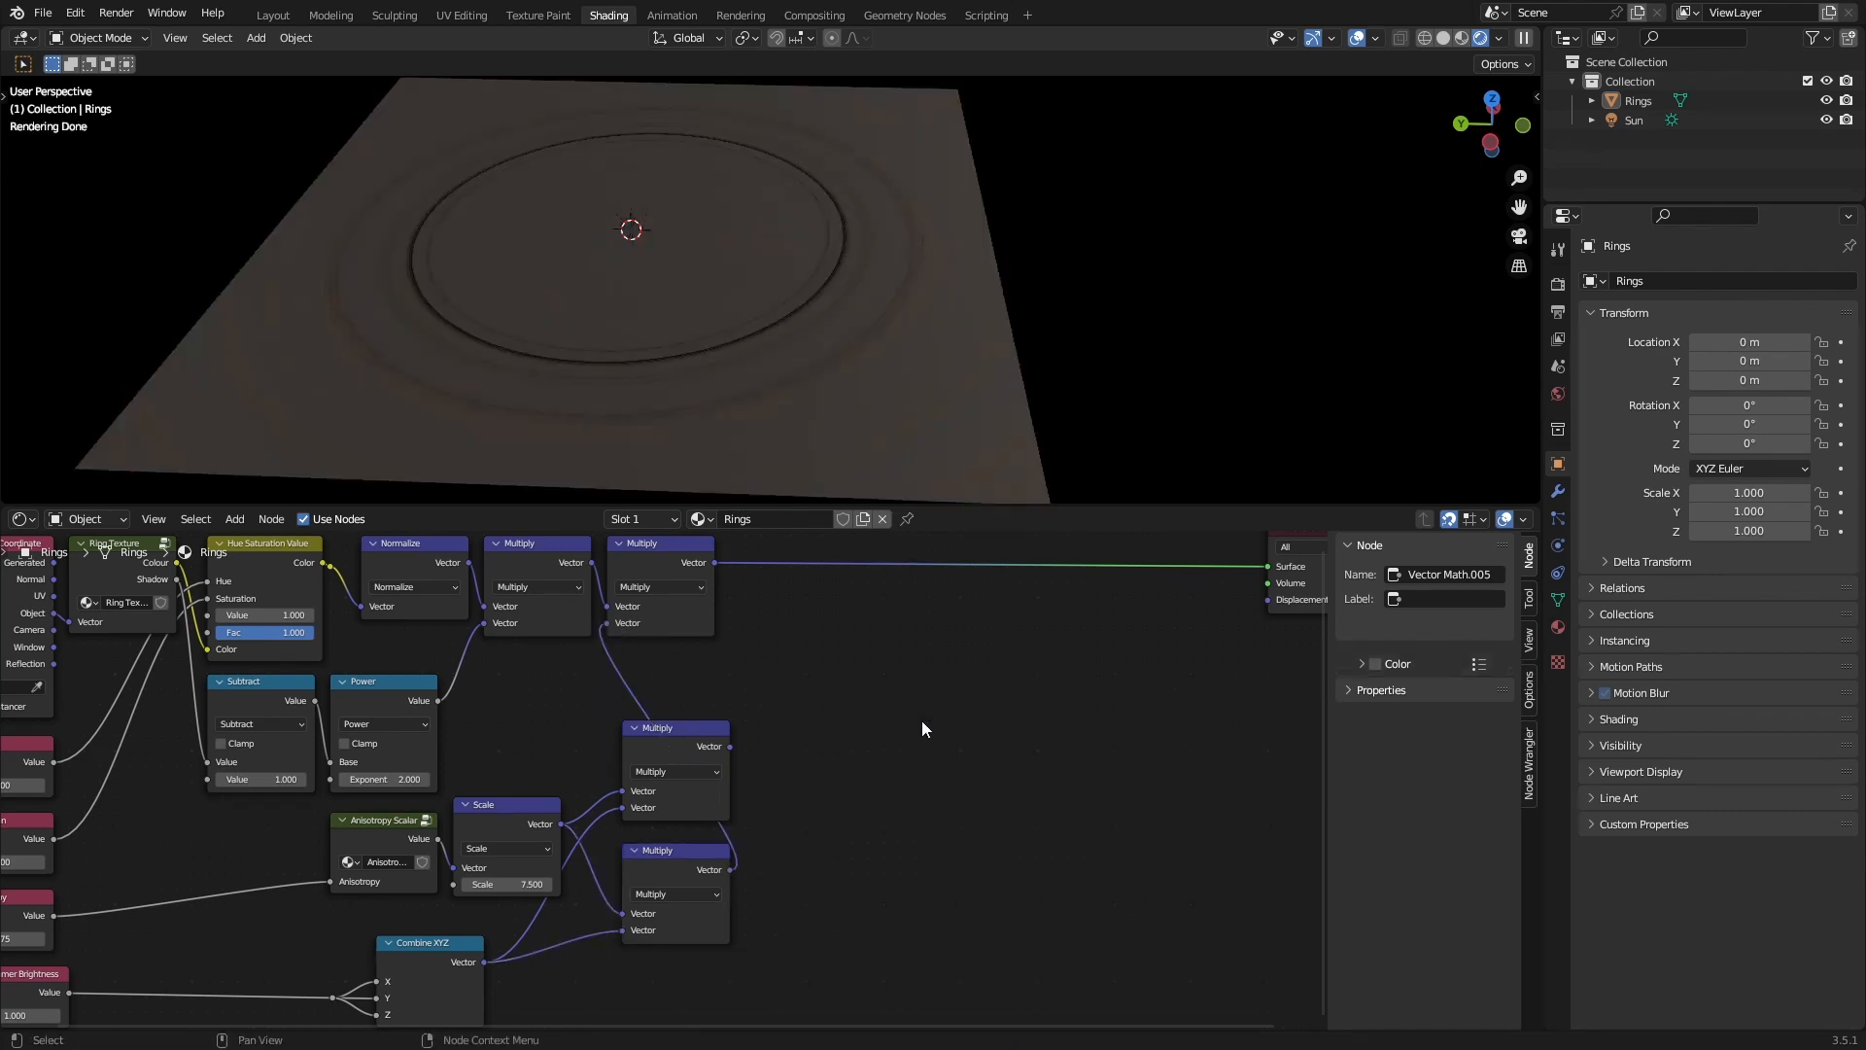
# Examine the Rings plane's brightness from several viewing angles and distances, and save the file.
pyautogui.moveTo(725, 367); pyautogui.dragTo(984, 260, button='middle')
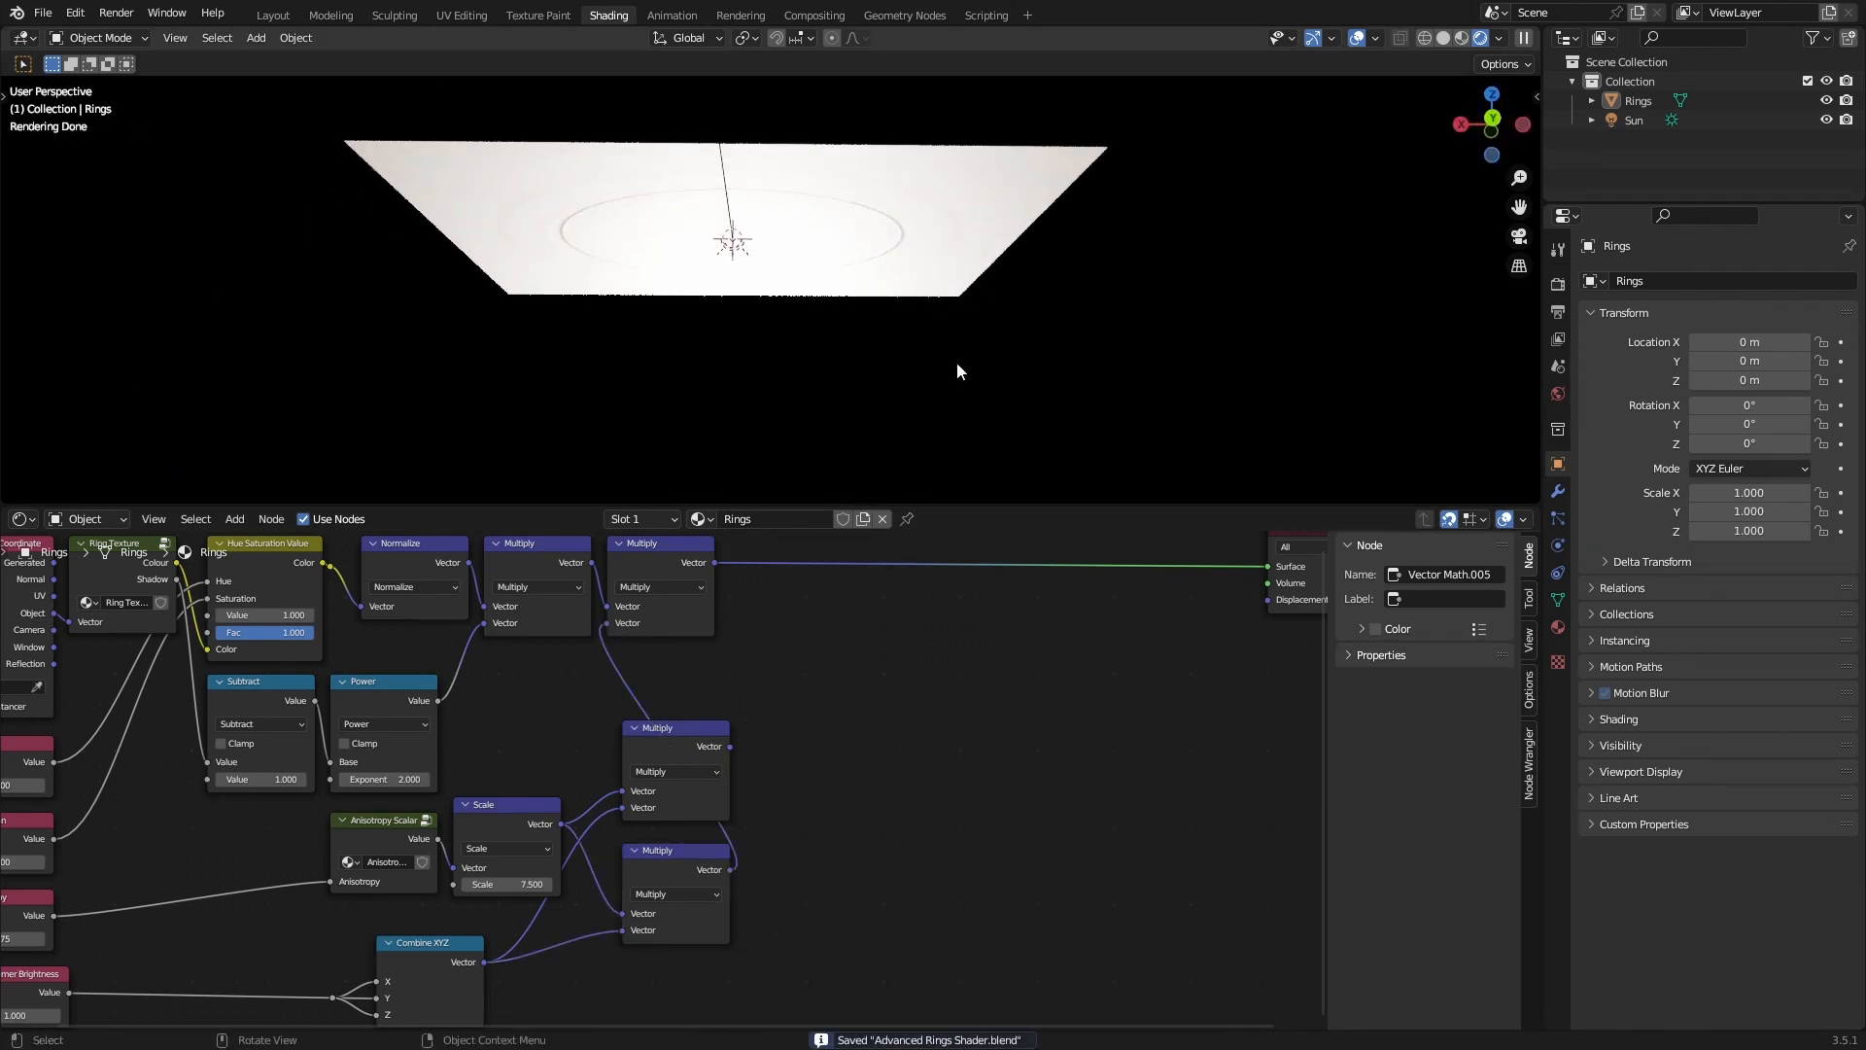
pyautogui.moveTo(633, 862); pyautogui.dragTo(671, 834, button='middle')
pyautogui.moveTo(916, 420); pyautogui.dragTo(838, 427, button='middle')
pyautogui.scroll(5, 907, 431)
pyautogui.scroll(-6, 926, 419)
pyautogui.scroll(-3, 918, 413)
pyautogui.hotkey('ctrl', 's')
pyautogui.scroll(3, 838, 428)
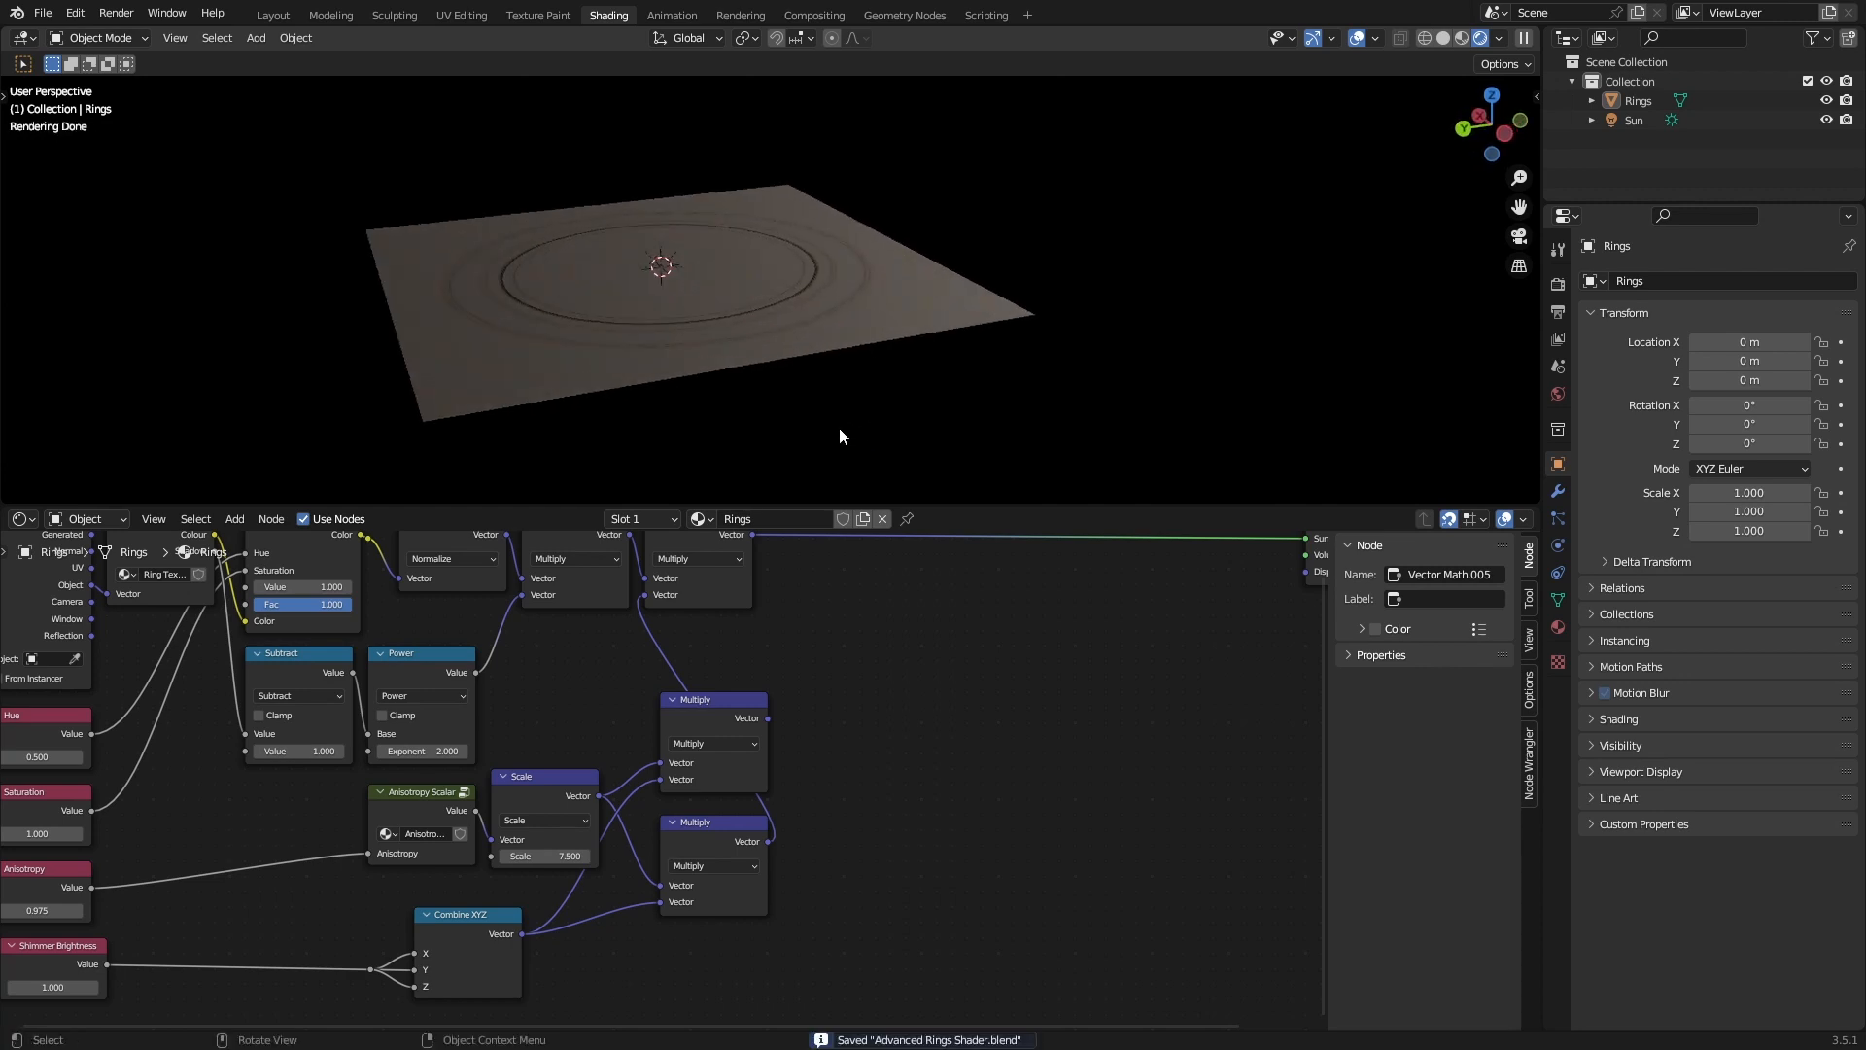
# Add a Multiply beside the upper stacked one, feed it from that node and the Hue Saturation Value Color output, and save.
pyautogui.moveTo(894, 778); pyautogui.dragTo(726, 832, button='middle')
pyautogui.scroll(1, 726, 831)
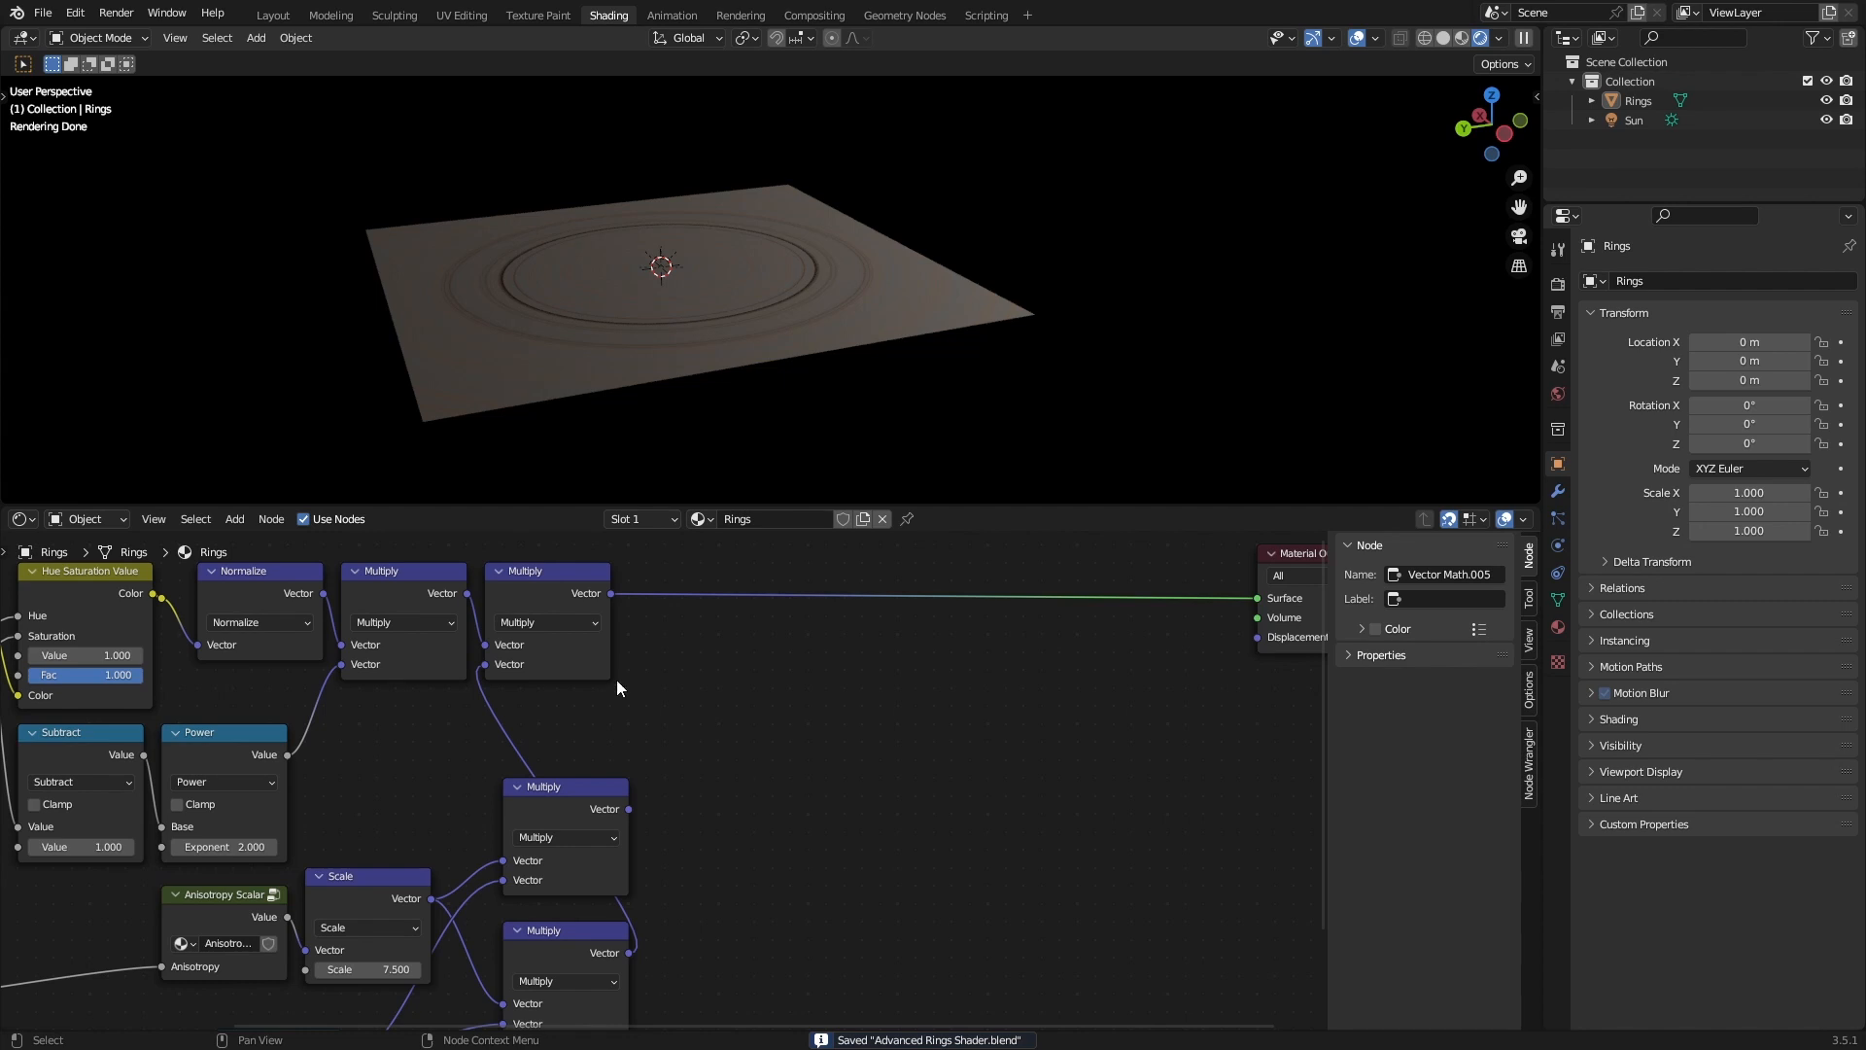
pyautogui.hotkey('shift', 'd')
pyautogui.click(704, 794)
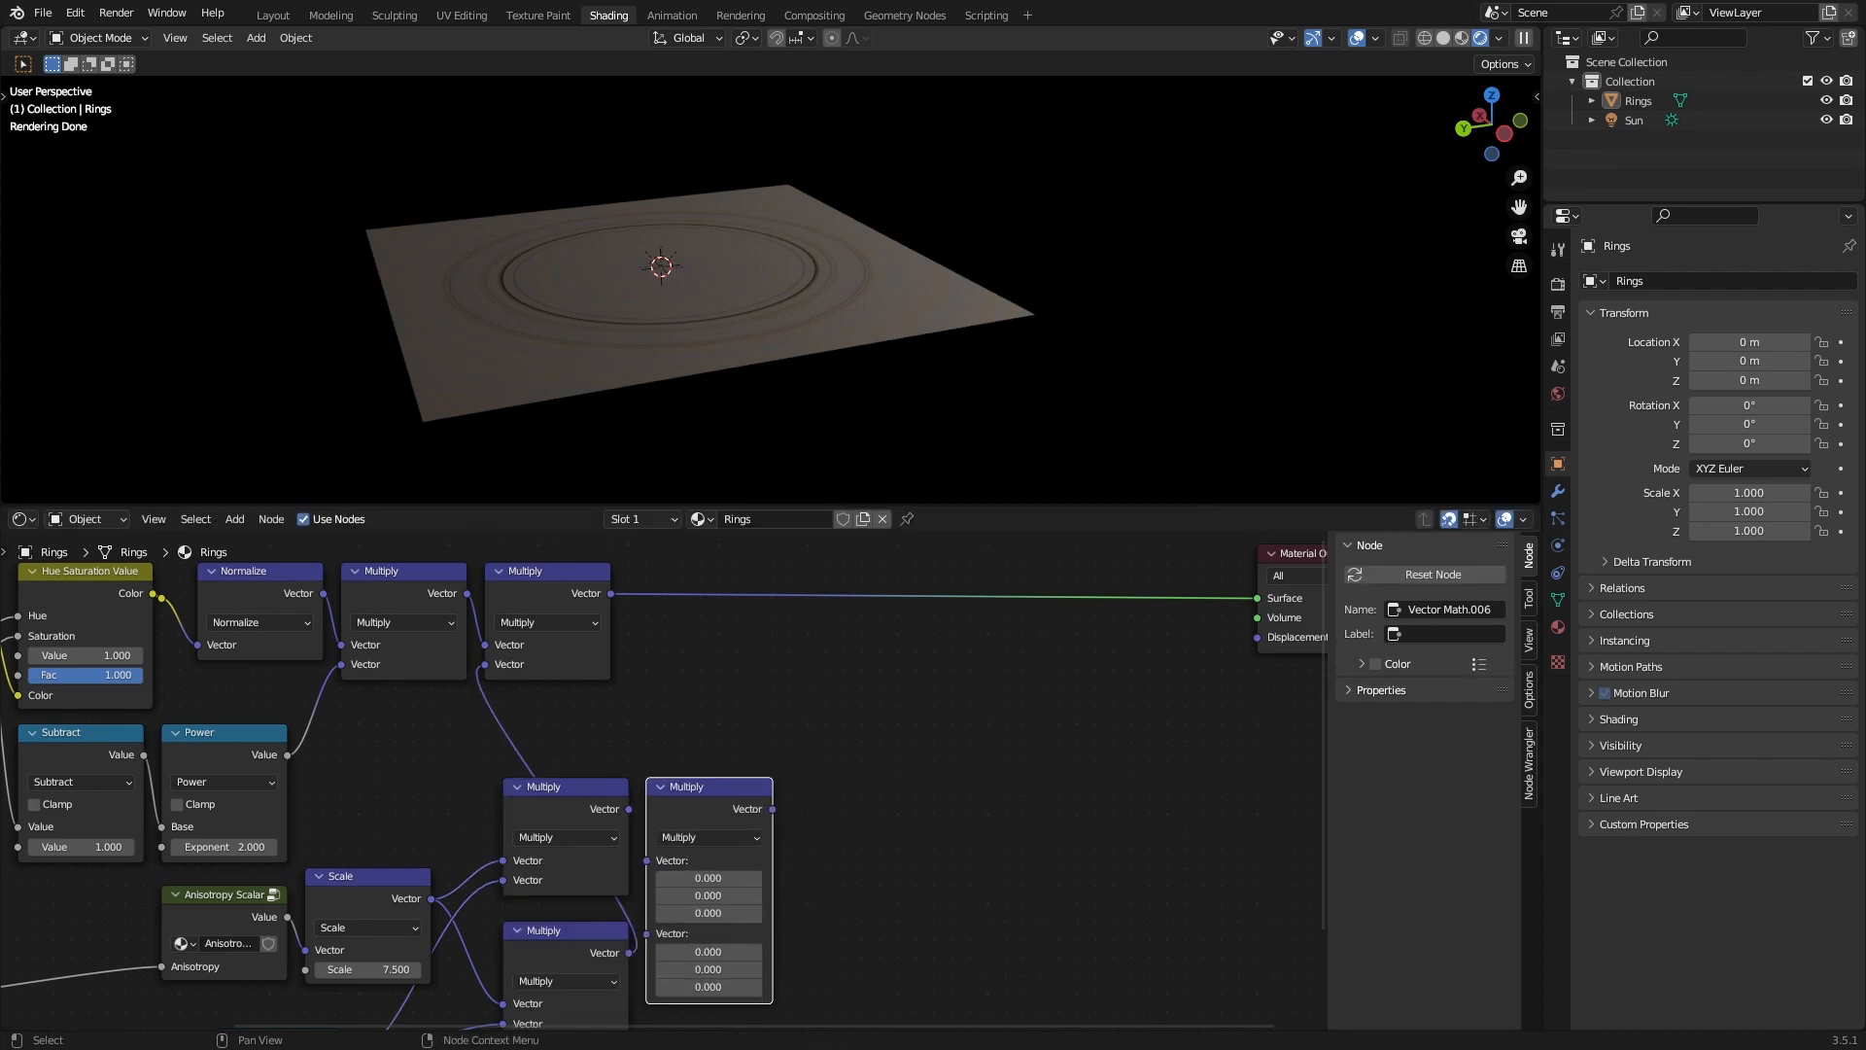
pyautogui.scroll(-3, 603, 721)
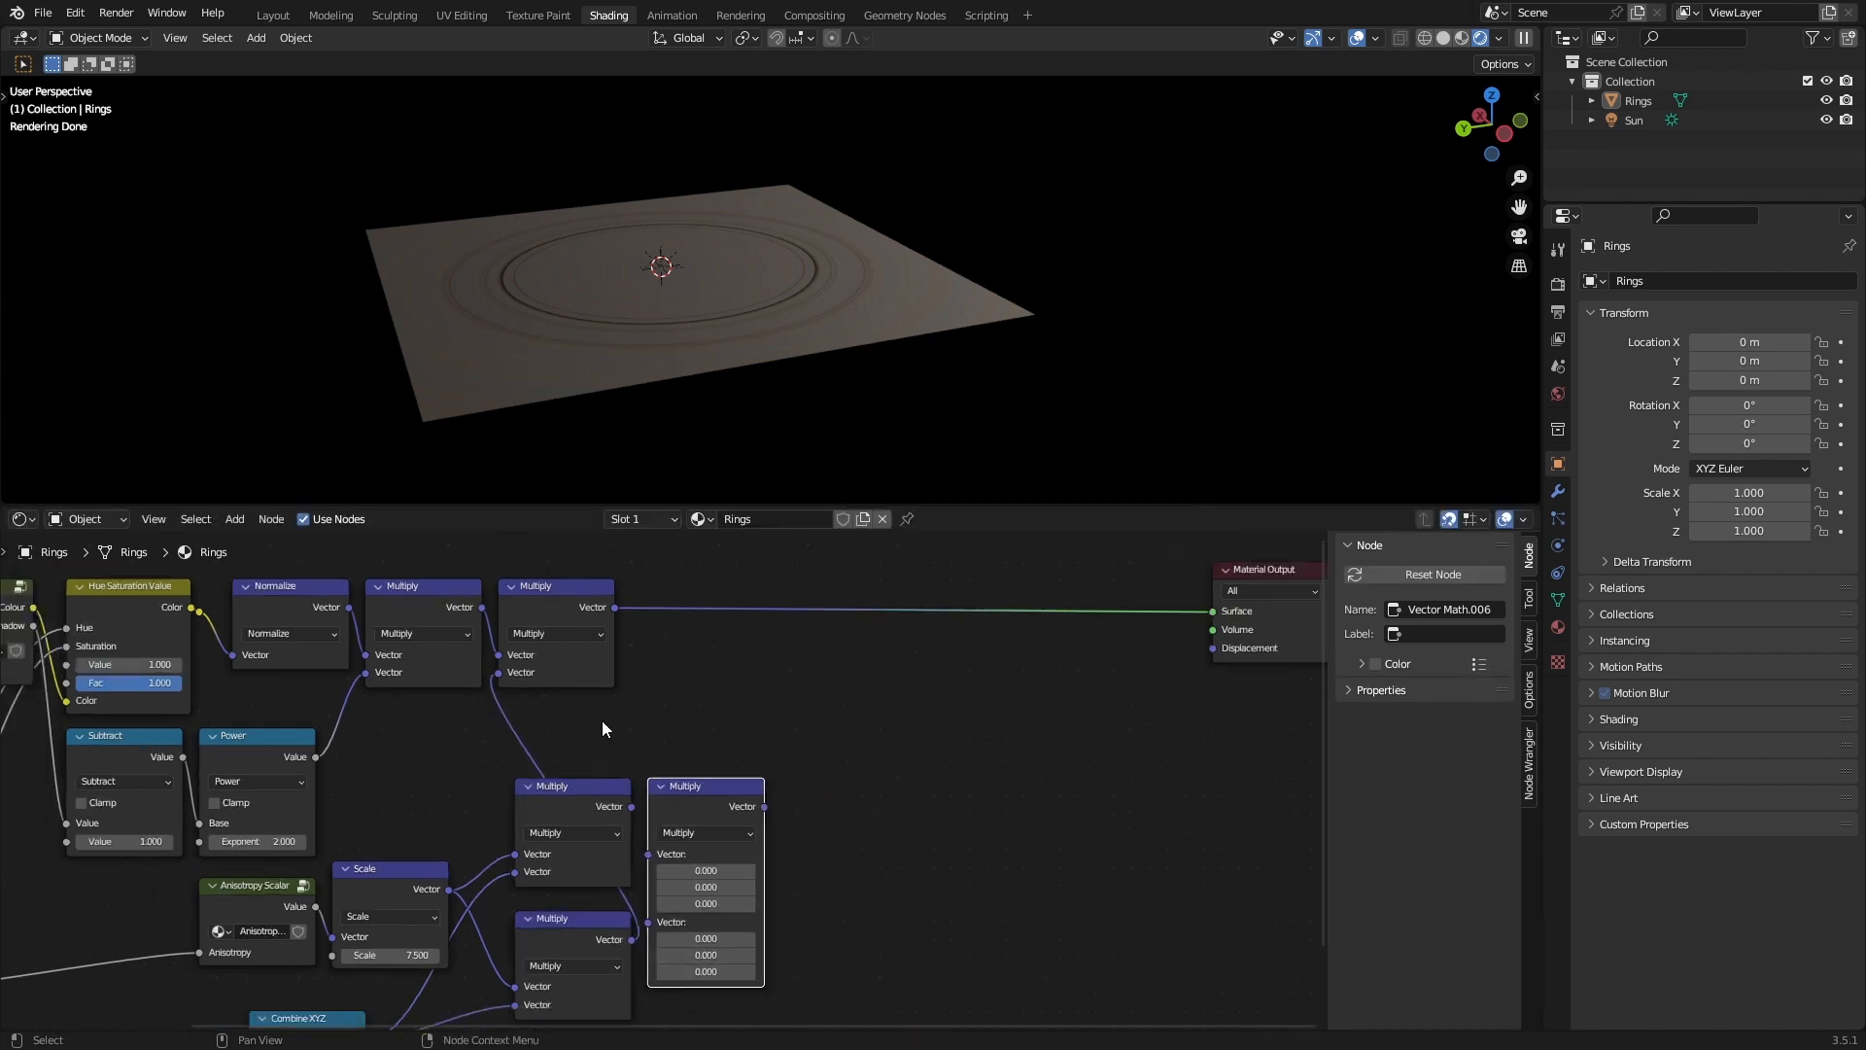
pyautogui.moveTo(637, 803); pyautogui.dragTo(260, 633)
pyautogui.click(837, 776)
pyautogui.hotkey('ctrl', 's')
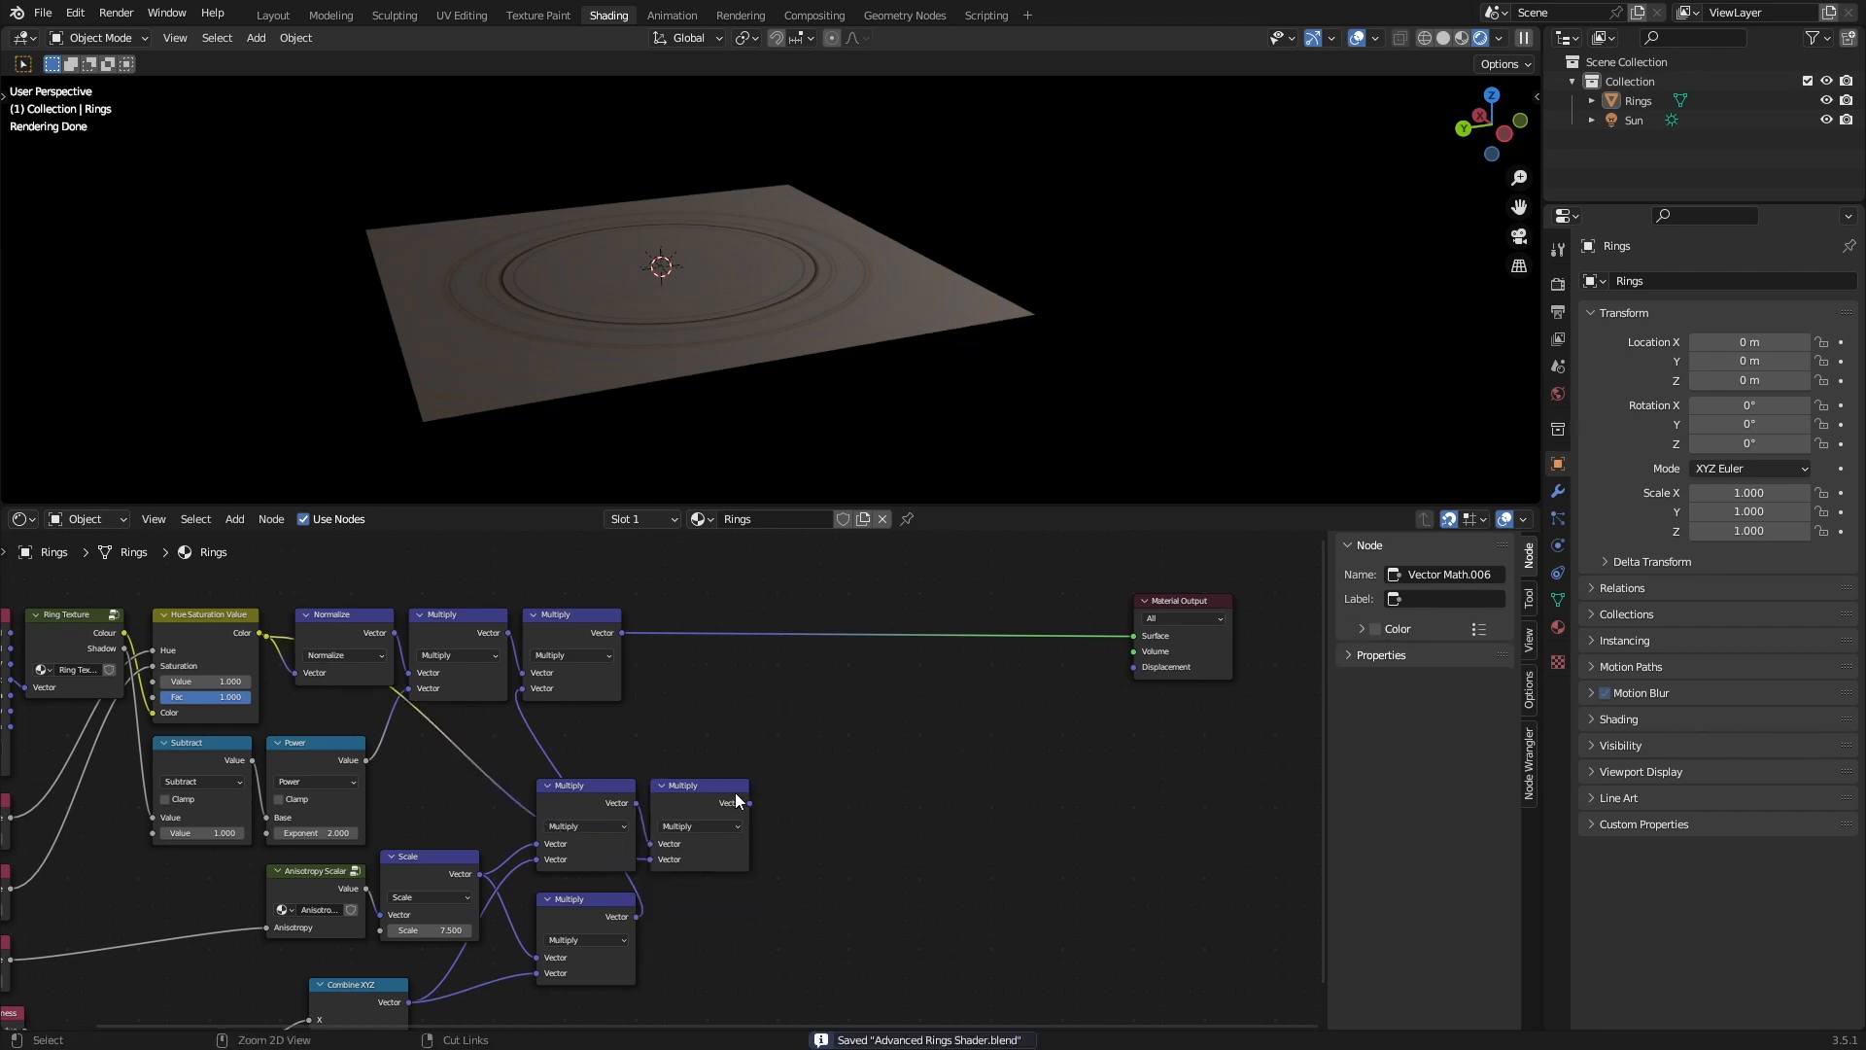
pyautogui.keyDown('ctrl'); pyautogui.keyDown('shift'); pyautogui.click(727, 793); pyautogui.keyUp('shift'); pyautogui.keyUp('ctrl')
pyautogui.hotkey('ctrl', 'z')
pyautogui.click(903, 835)
# Add a Glossy BSDF beside the newest Multiply node and link that Multiply's output to its Color input.
pyautogui.scroll(2, 687, 749)
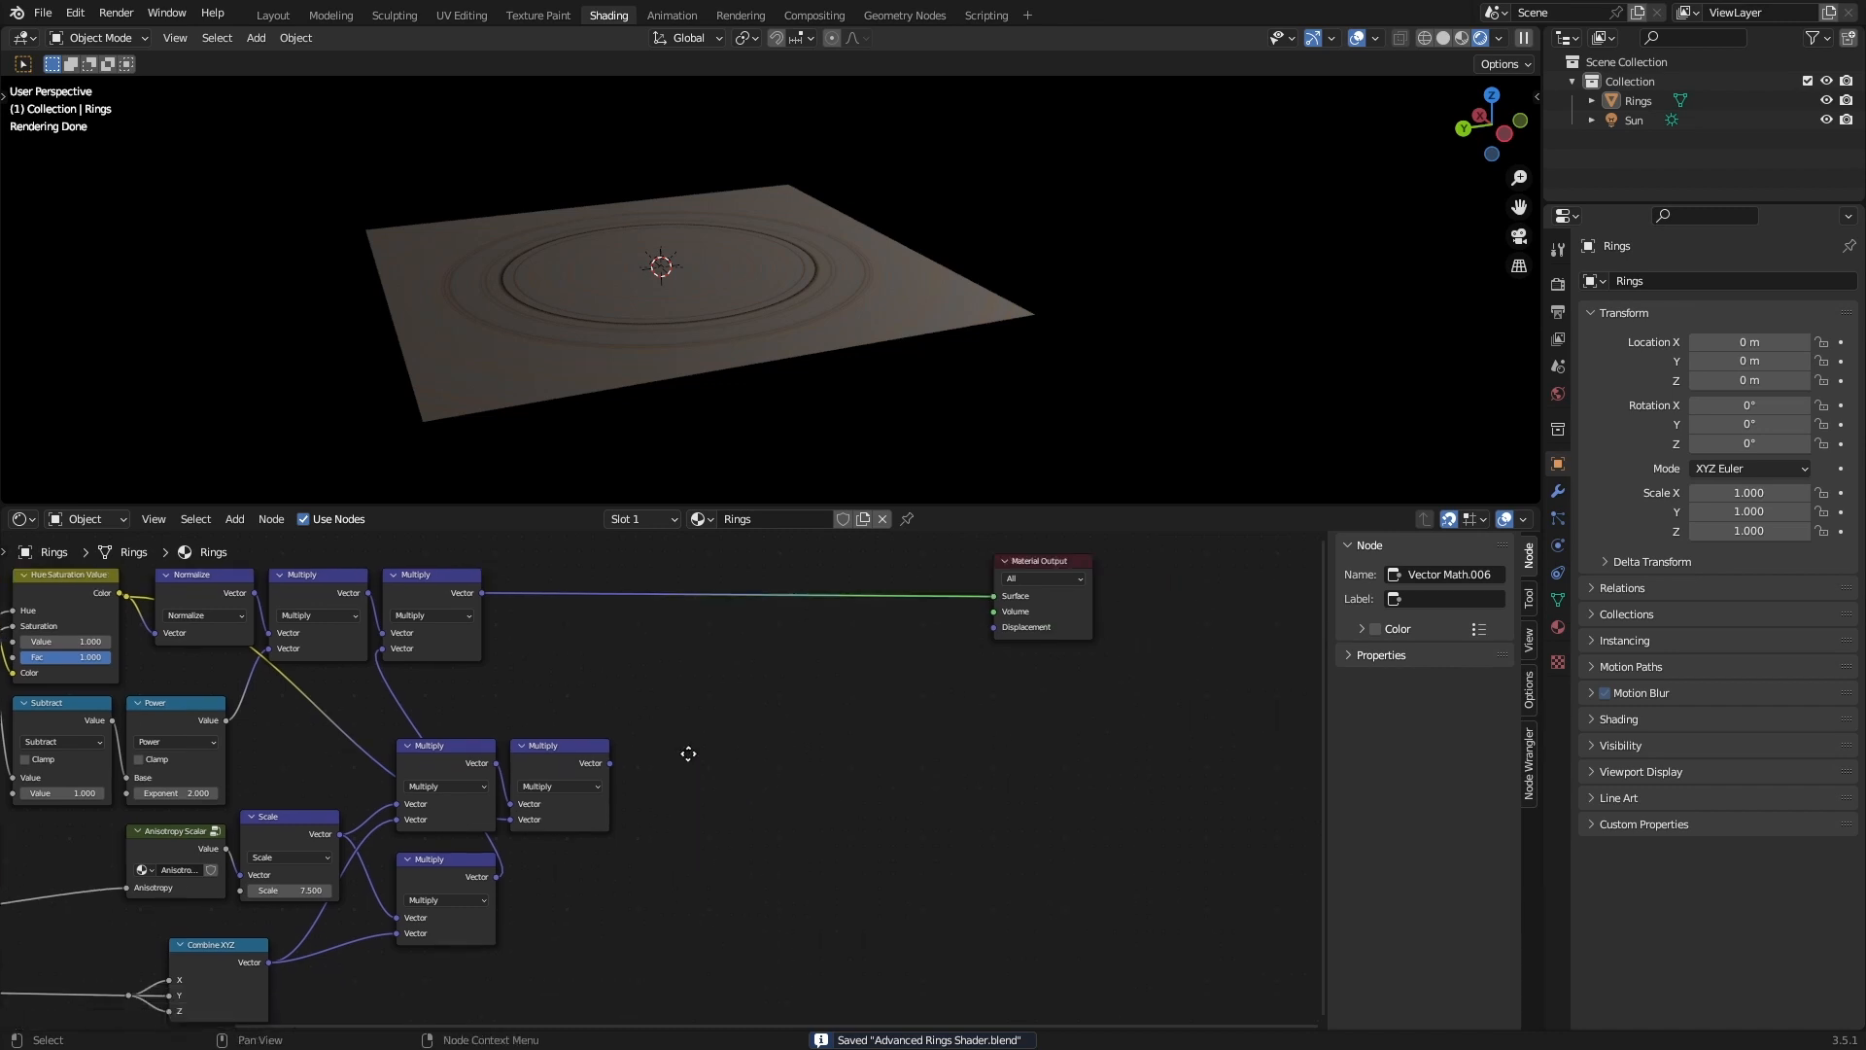
pyautogui.hotkey('shift', 'a')
pyautogui.write('glos')
pyautogui.press('Return')
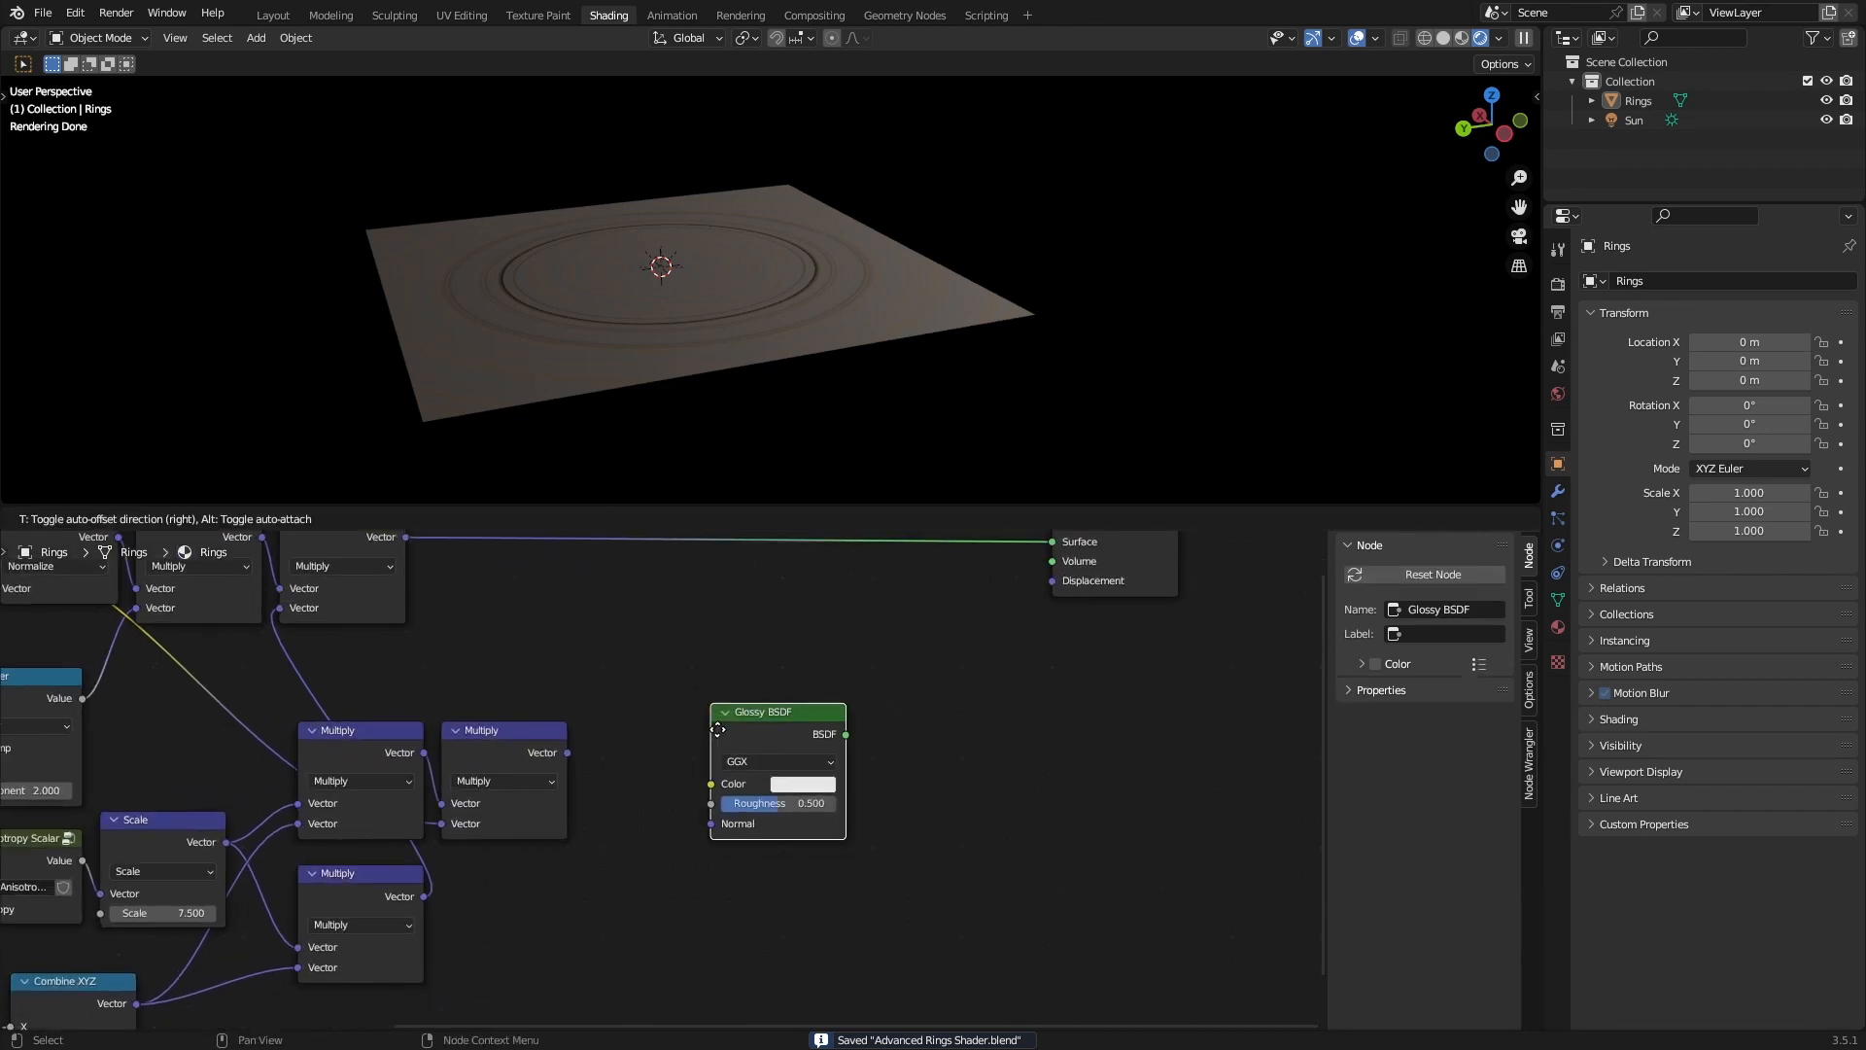
pyautogui.click(589, 807)
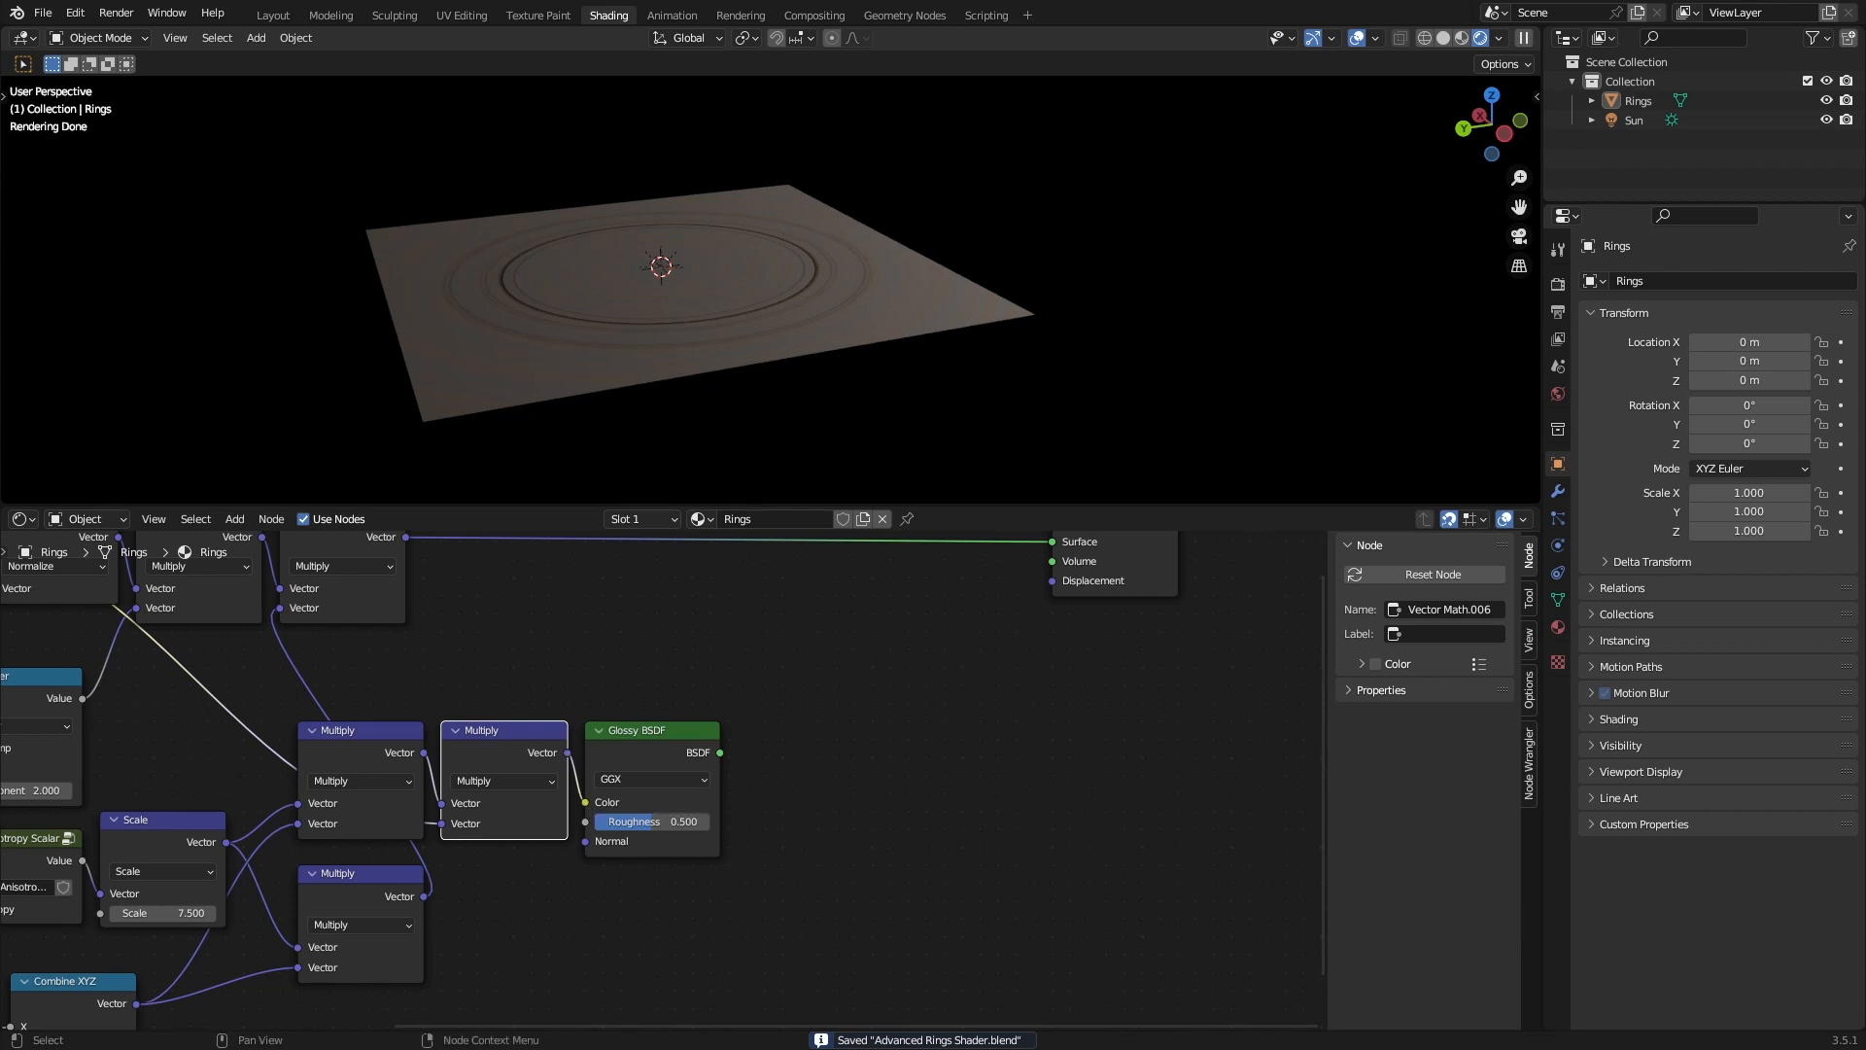
# Set the Glossy BSDF's roughness to 0.35 and save the file.
pyautogui.click(681, 817)
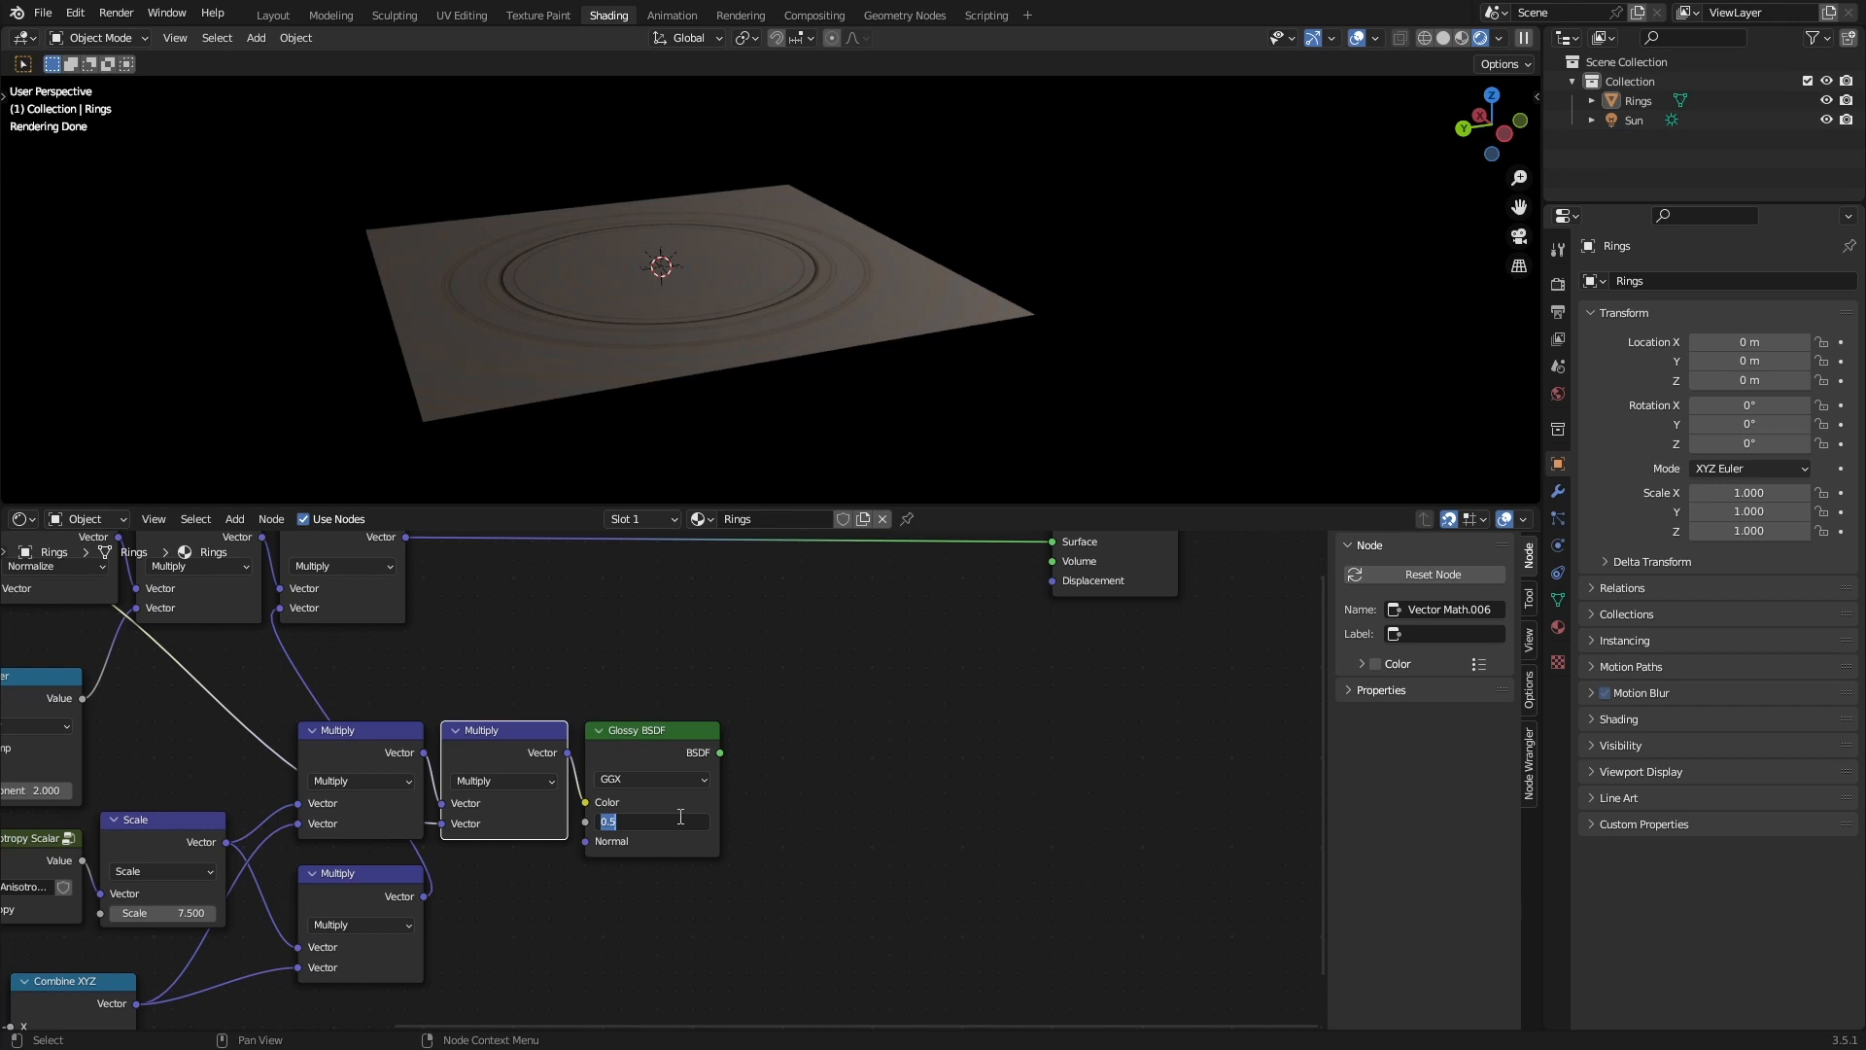
pyautogui.write('.35')
pyautogui.press('Return')
pyautogui.hotkey('ctrl', 's')
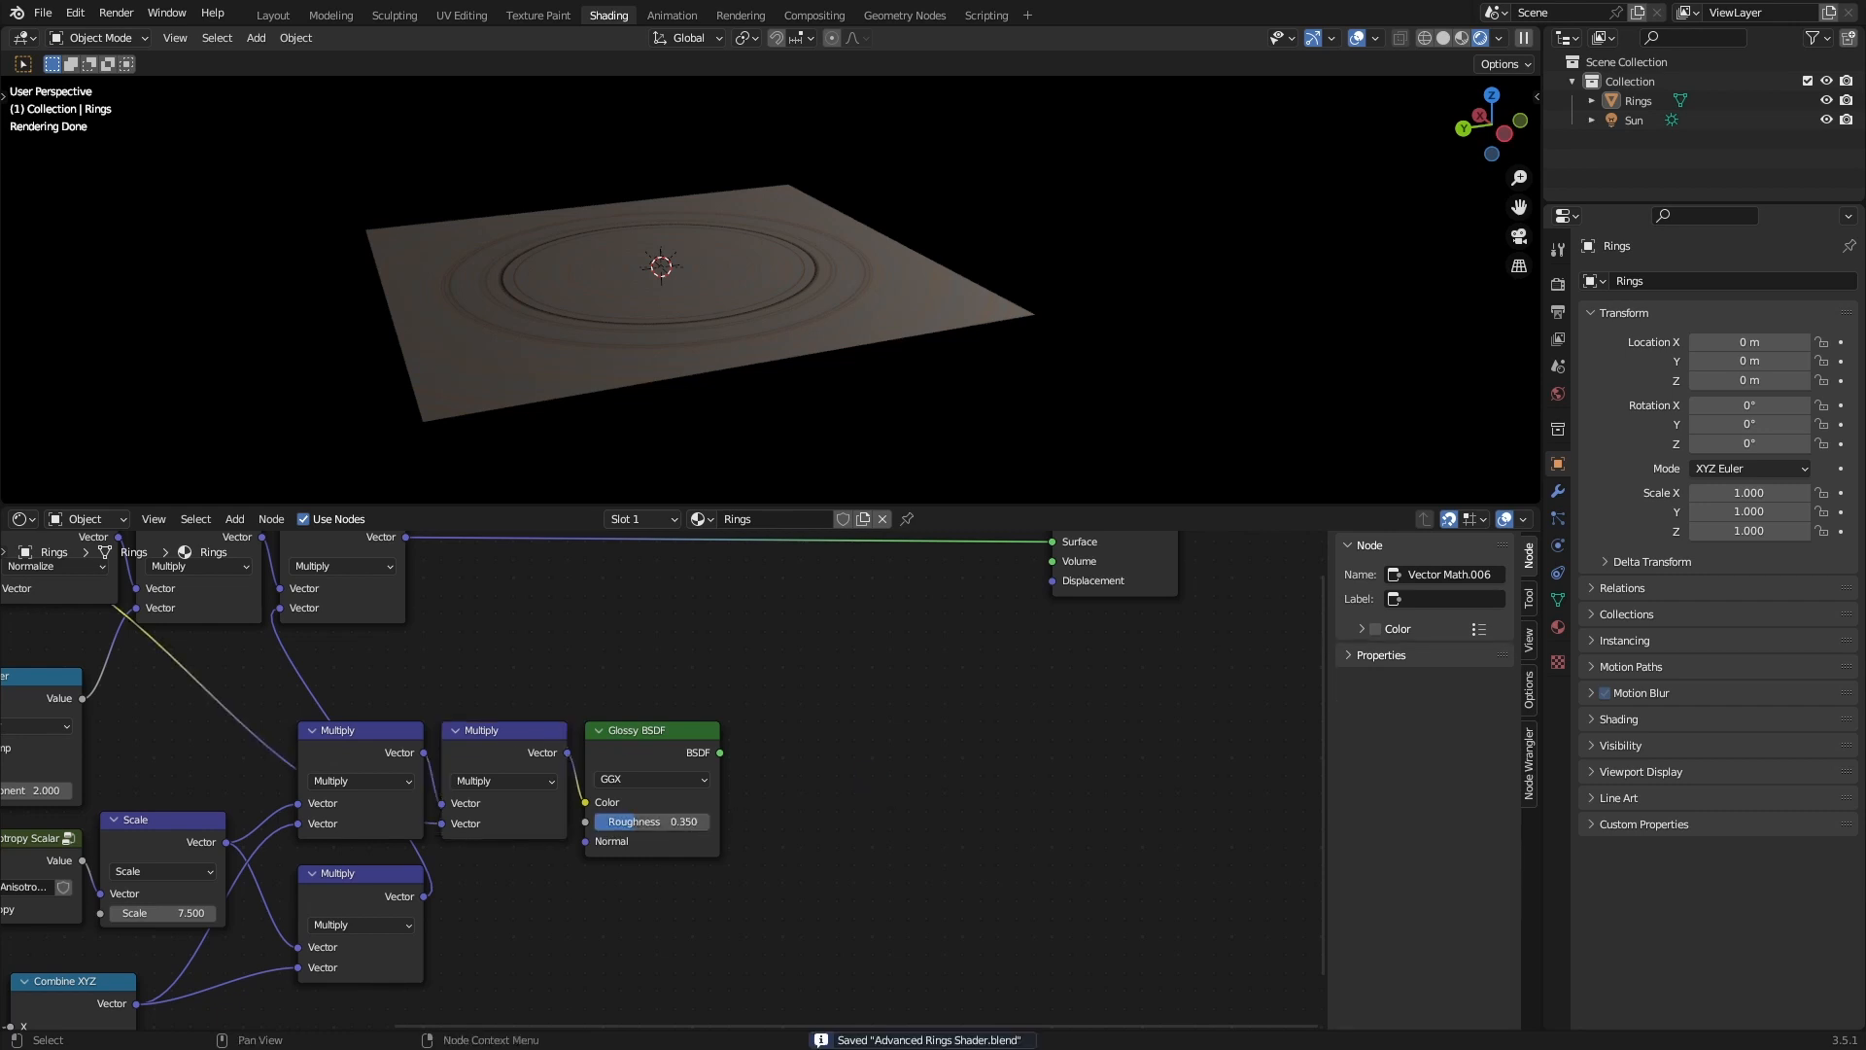
# Space out the two upper Multiply nodes before the Material Output and save the file.
pyautogui.scroll(-2, 878, 748)
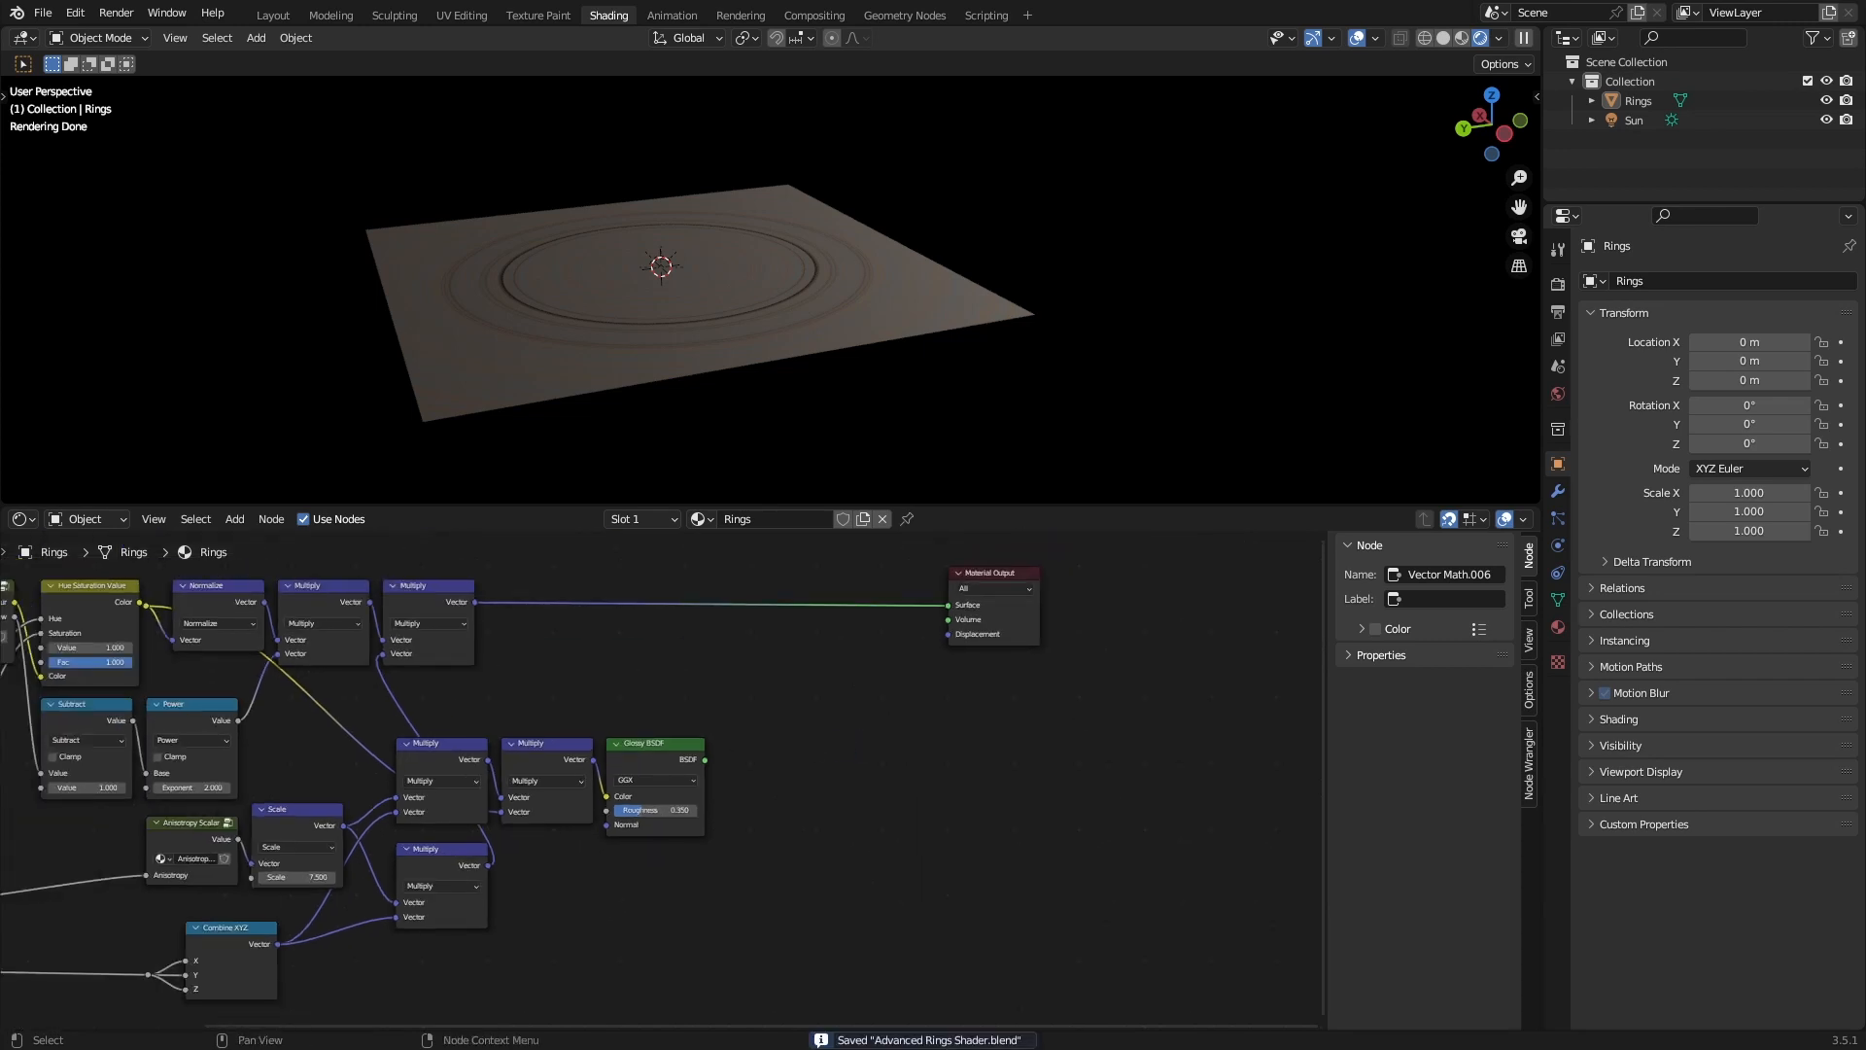
pyautogui.moveTo(717, 693); pyautogui.dragTo(861, 729, button='middle')
pyautogui.moveTo(562, 637); pyautogui.dragTo(772, 645)
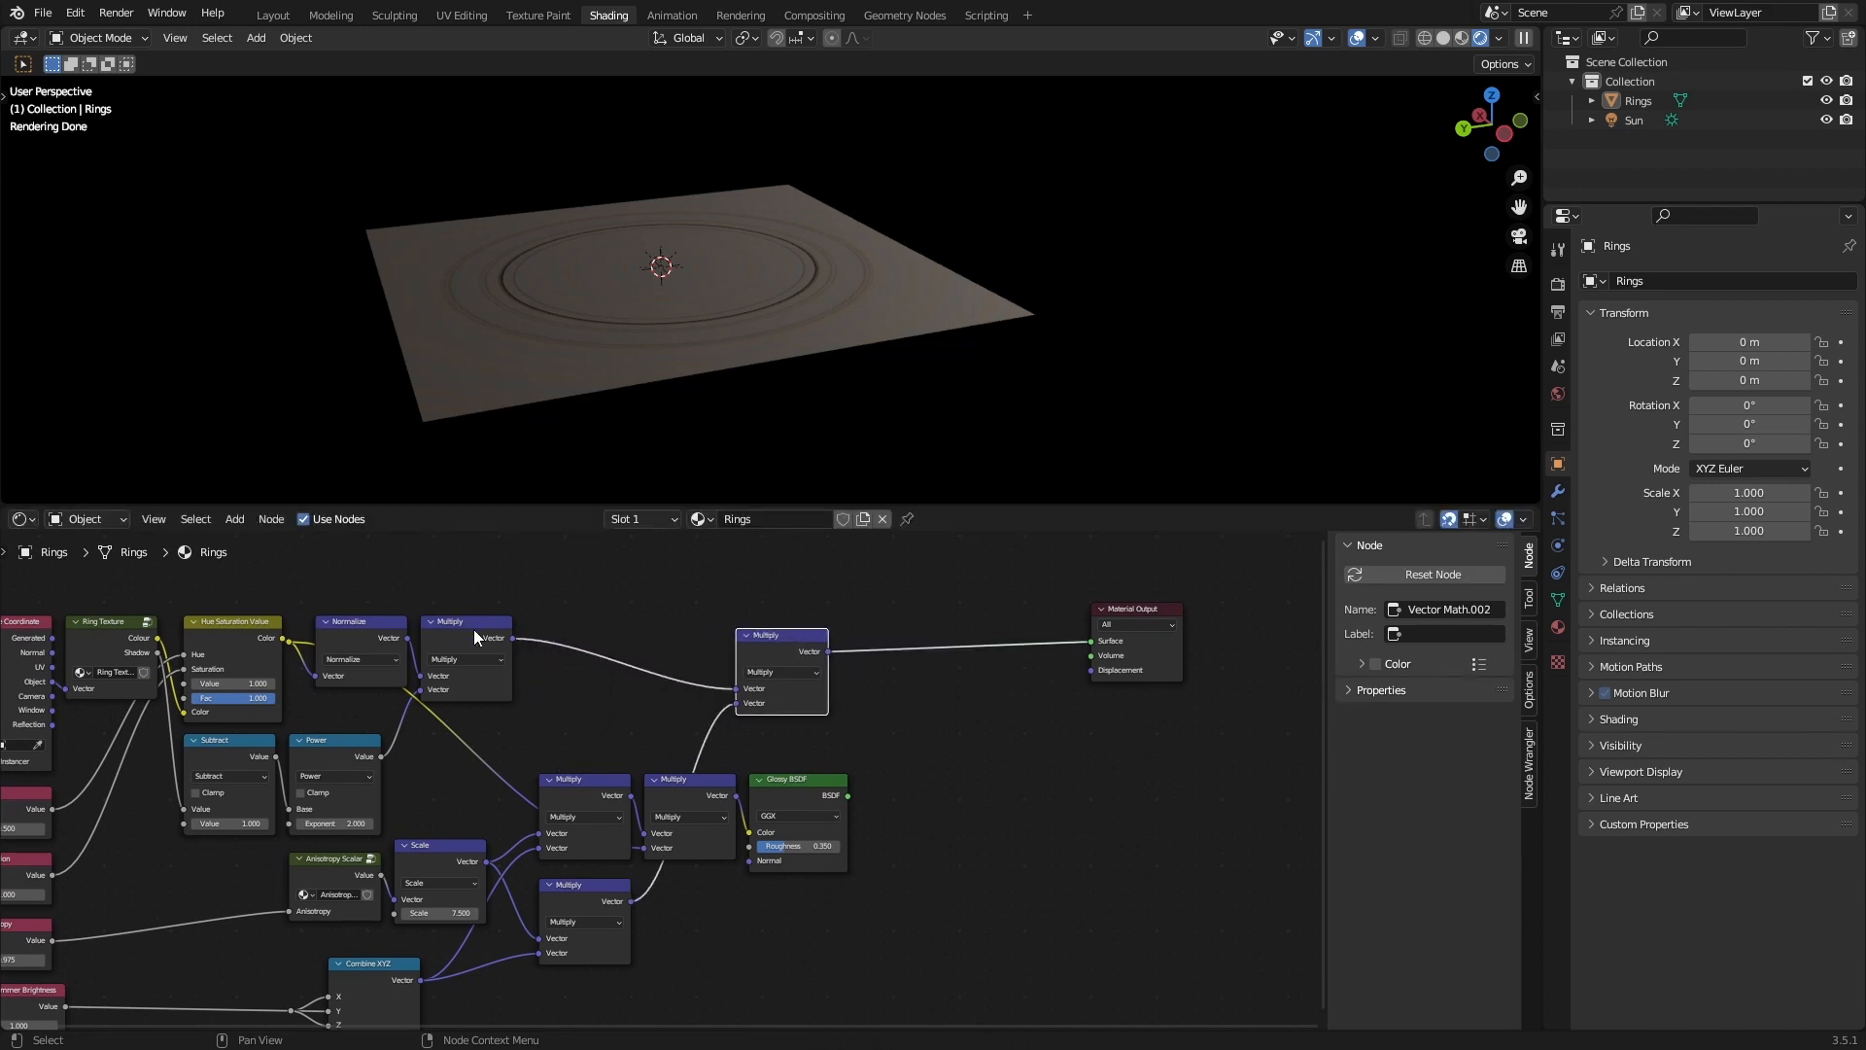
pyautogui.moveTo(478, 638); pyautogui.dragTo(518, 626)
pyautogui.moveTo(756, 867); pyautogui.dragTo(782, 790, button='middle')
pyautogui.hotkey('ctrl', 's')
# Duplicate the Scale node beneath the Glossy BSDF and feed it from the upper Multiply node beside Normalize.
pyautogui.click(483, 780)
pyautogui.hotkey('shift', 'd')
pyautogui.click(823, 826)
pyautogui.moveTo(555, 601); pyautogui.dragTo(539, 639, button='middle')
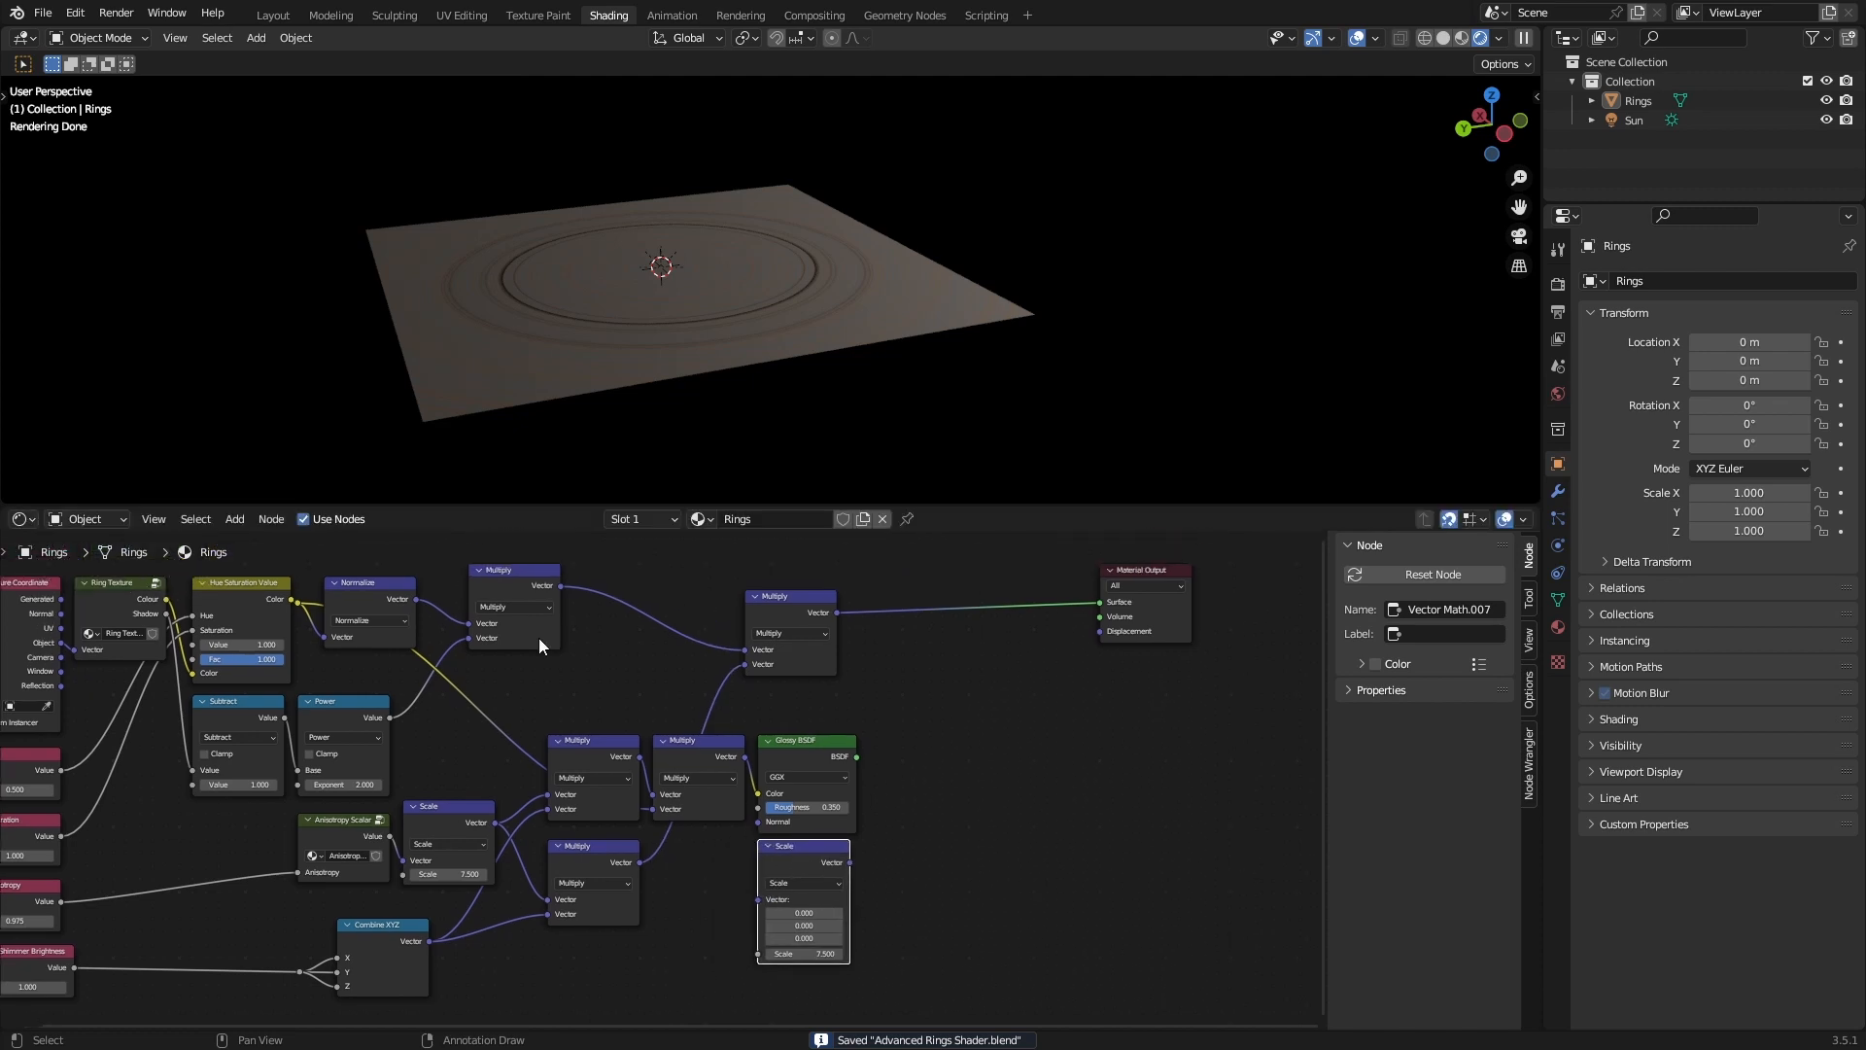
pyautogui.moveTo(560, 587); pyautogui.dragTo(809, 884)
pyautogui.scroll(3, 797, 778)
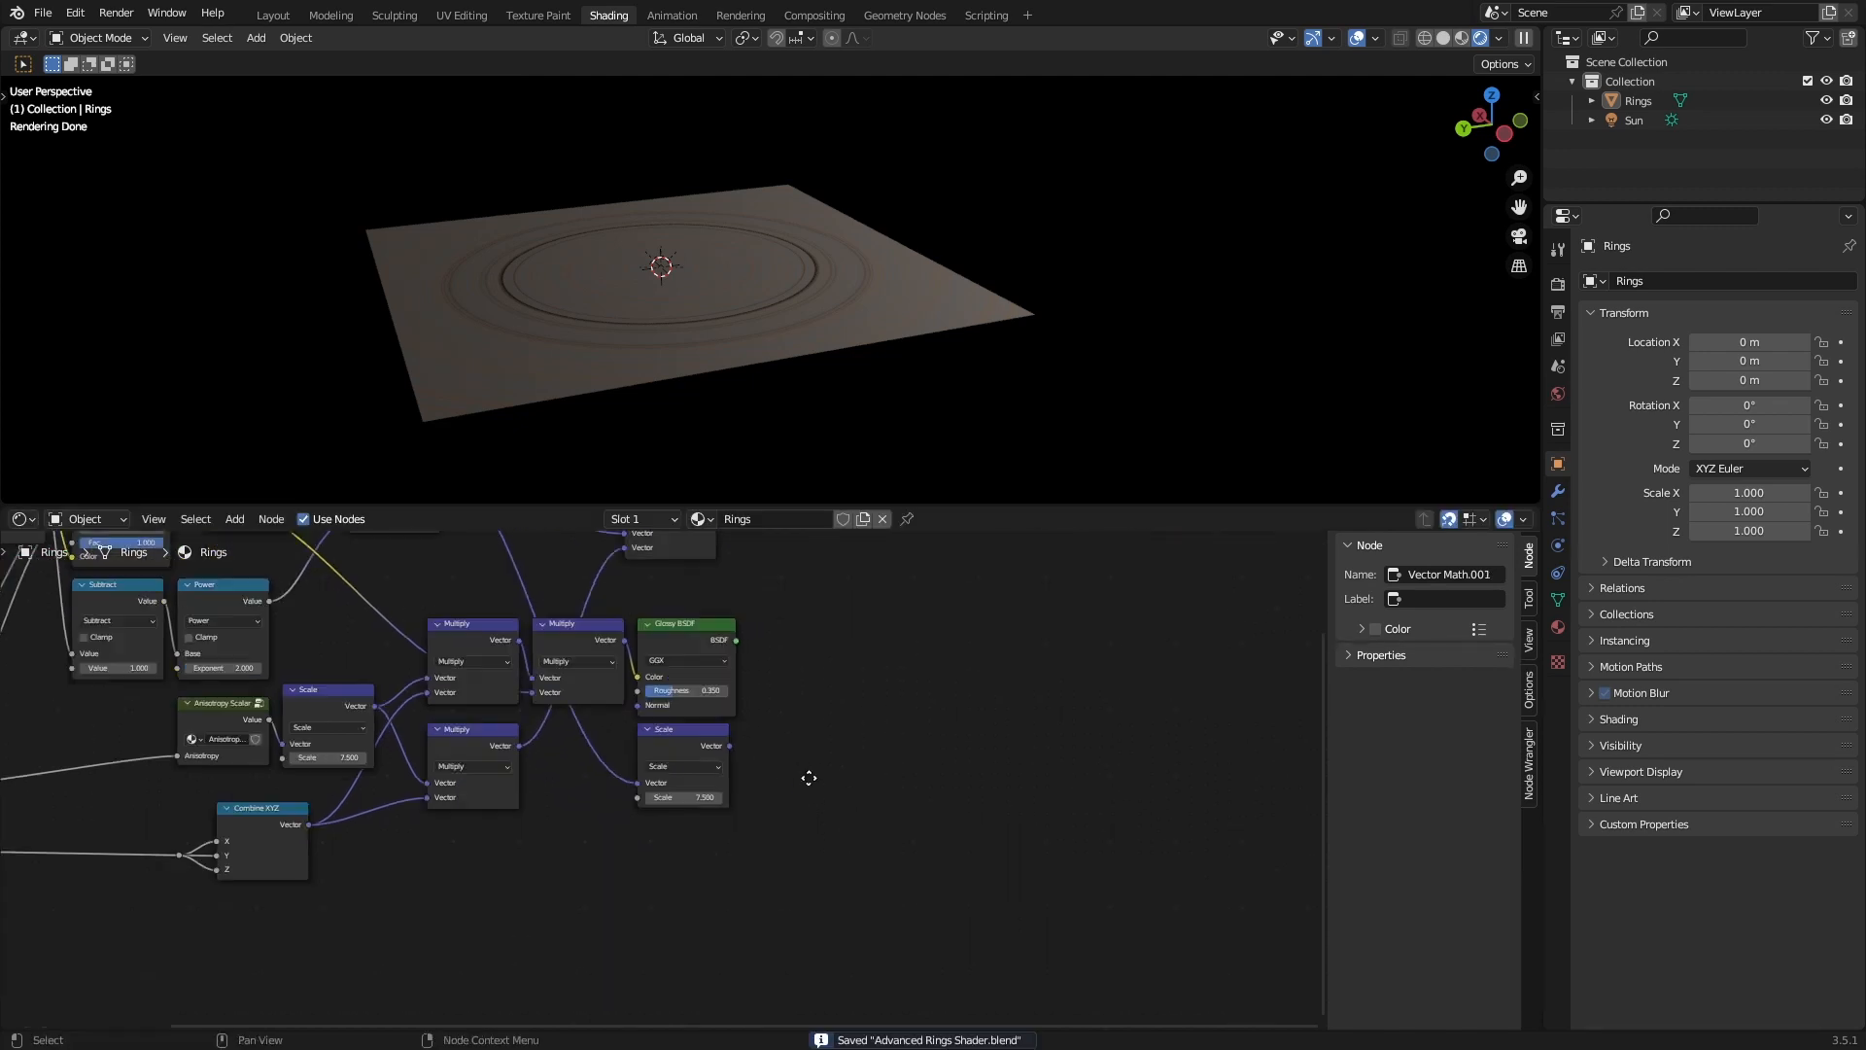
# Set the duplicated Scale node's scale to 0.15, check the Rings plane from several angles, and save the file.
pyautogui.click(683, 801)
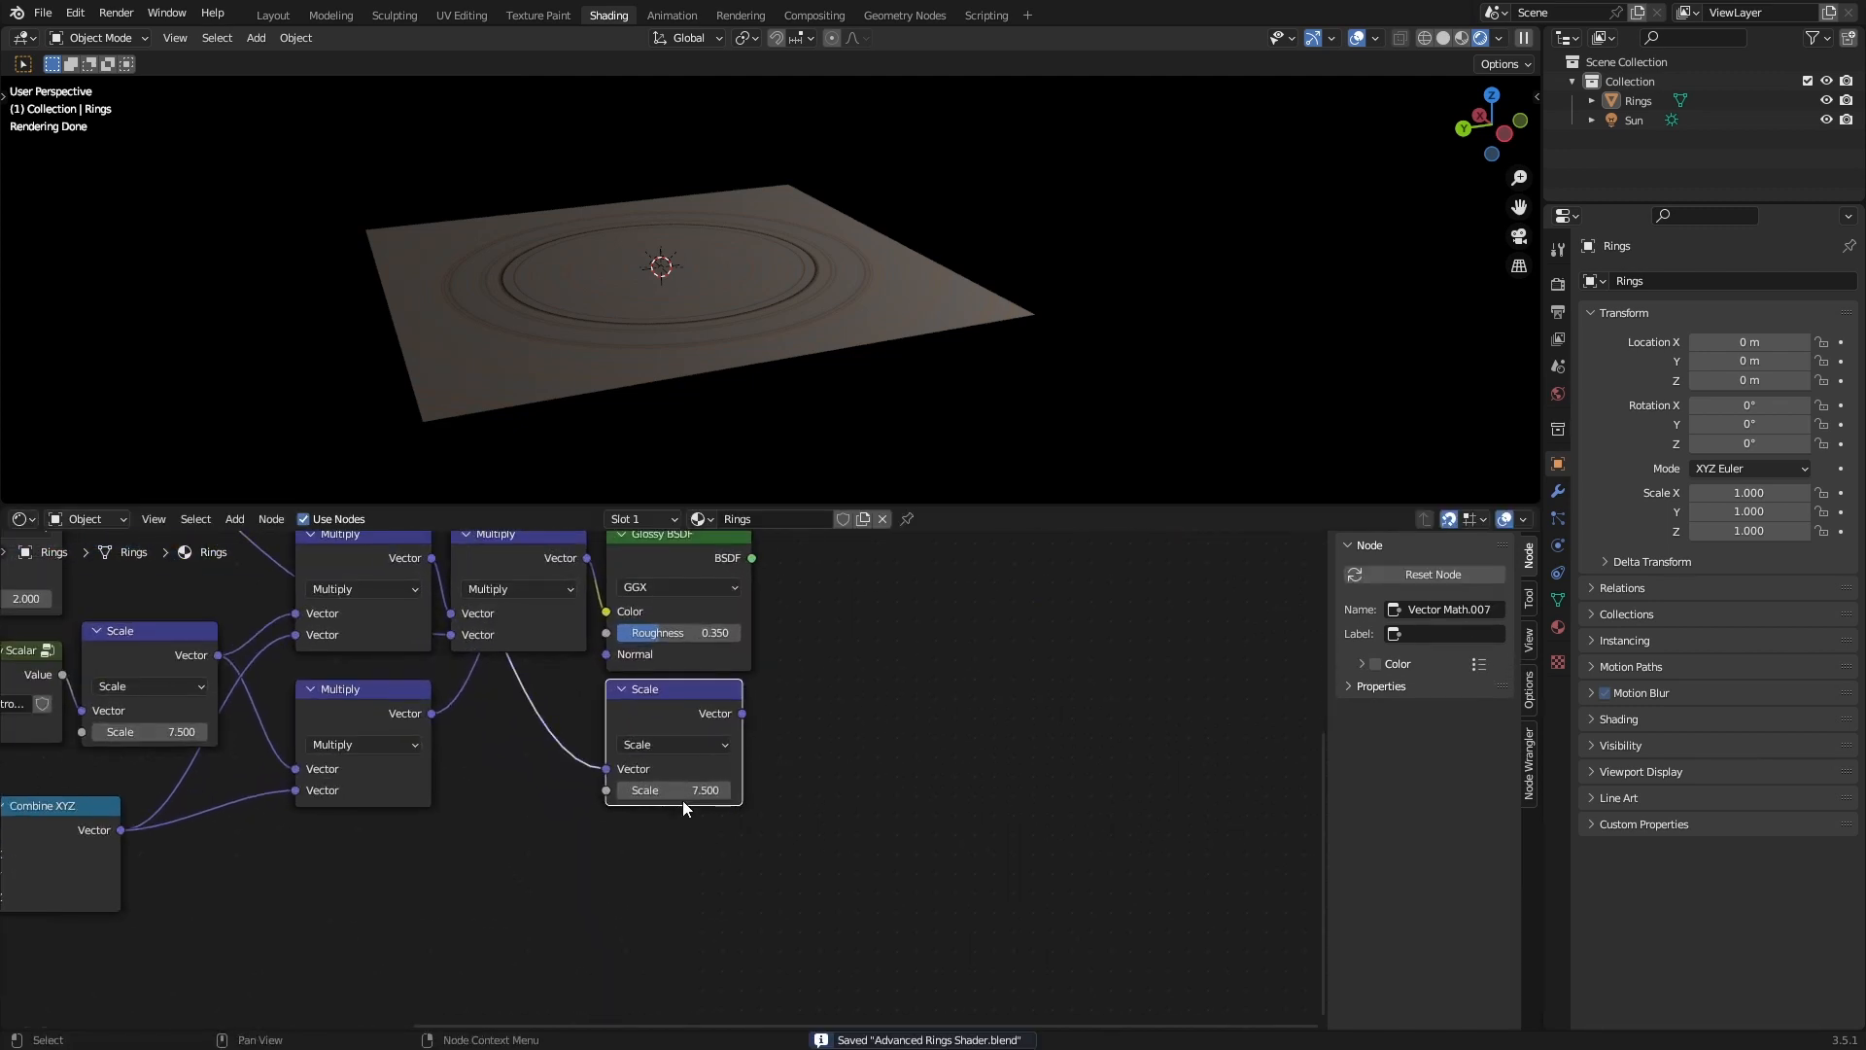
pyautogui.click(683, 790)
pyautogui.write('.15')
pyautogui.press('Return')
pyautogui.moveTo(907, 652); pyautogui.dragTo(818, 813, button='middle')
pyautogui.moveTo(733, 307); pyautogui.dragTo(878, 282, button='middle')
pyautogui.moveTo(200, 937); pyautogui.dragTo(432, 859, button='middle')
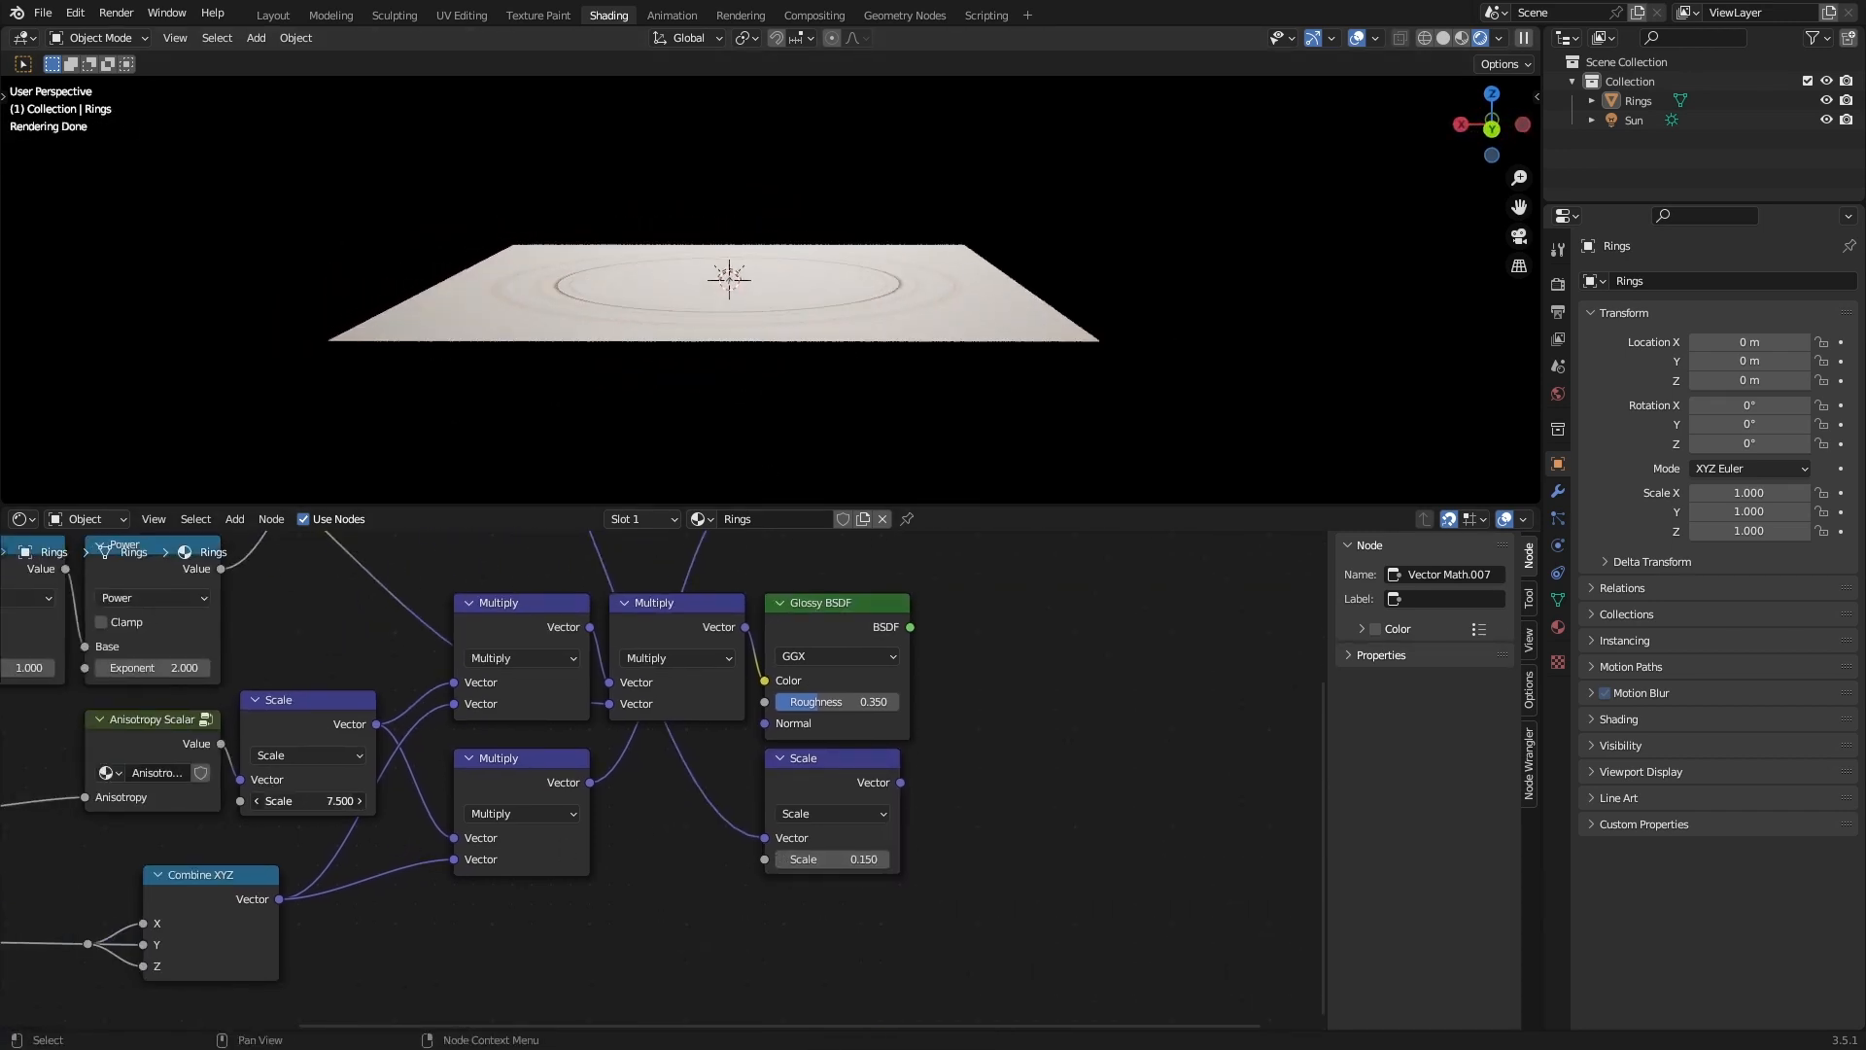
pyautogui.moveTo(644, 325); pyautogui.dragTo(474, 348, button='middle')
pyautogui.hotkey('ctrl', 's')
# Stack the final Multiply, Glossy BSDF and new Scale in one column, move the Material Output farther away, and save.
pyautogui.scroll(-1, 916, 847)
pyautogui.moveTo(916, 846); pyautogui.dragTo(699, 887, button='middle')
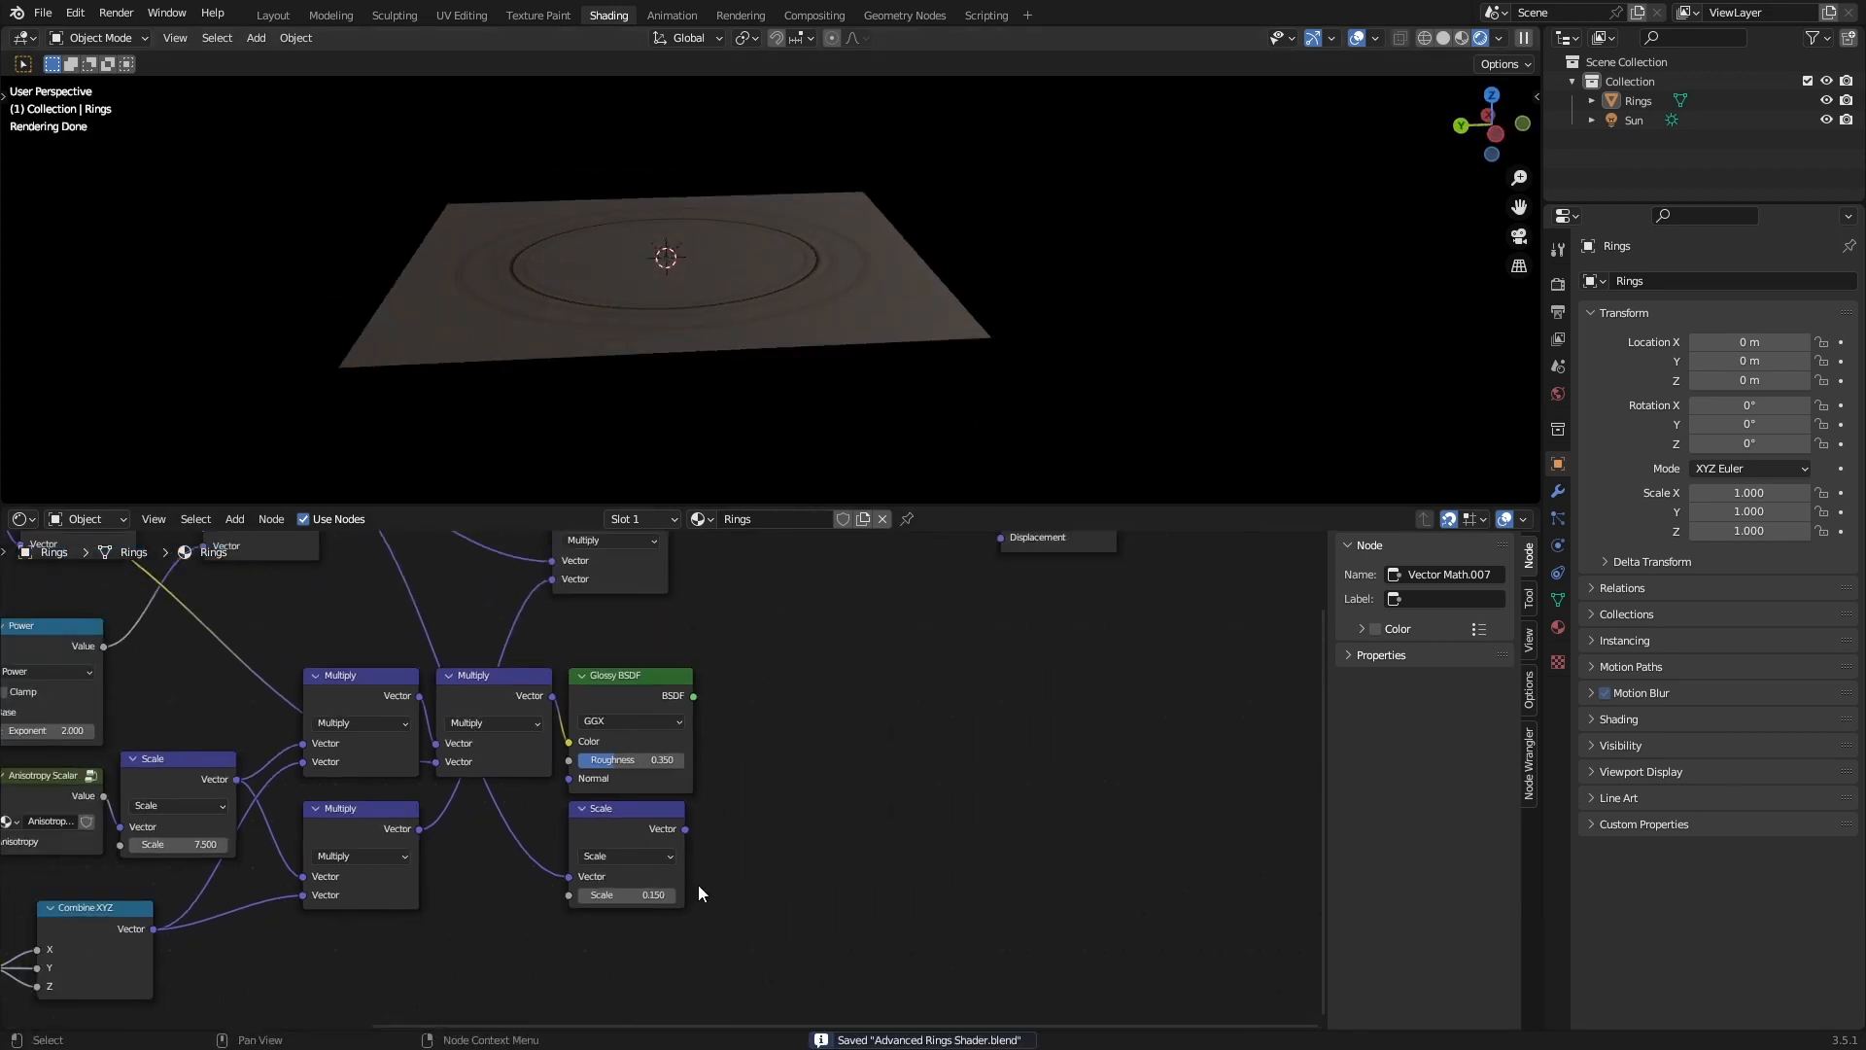
pyautogui.moveTo(759, 790); pyautogui.dragTo(717, 846, button='middle')
pyautogui.scroll(2, 717, 846)
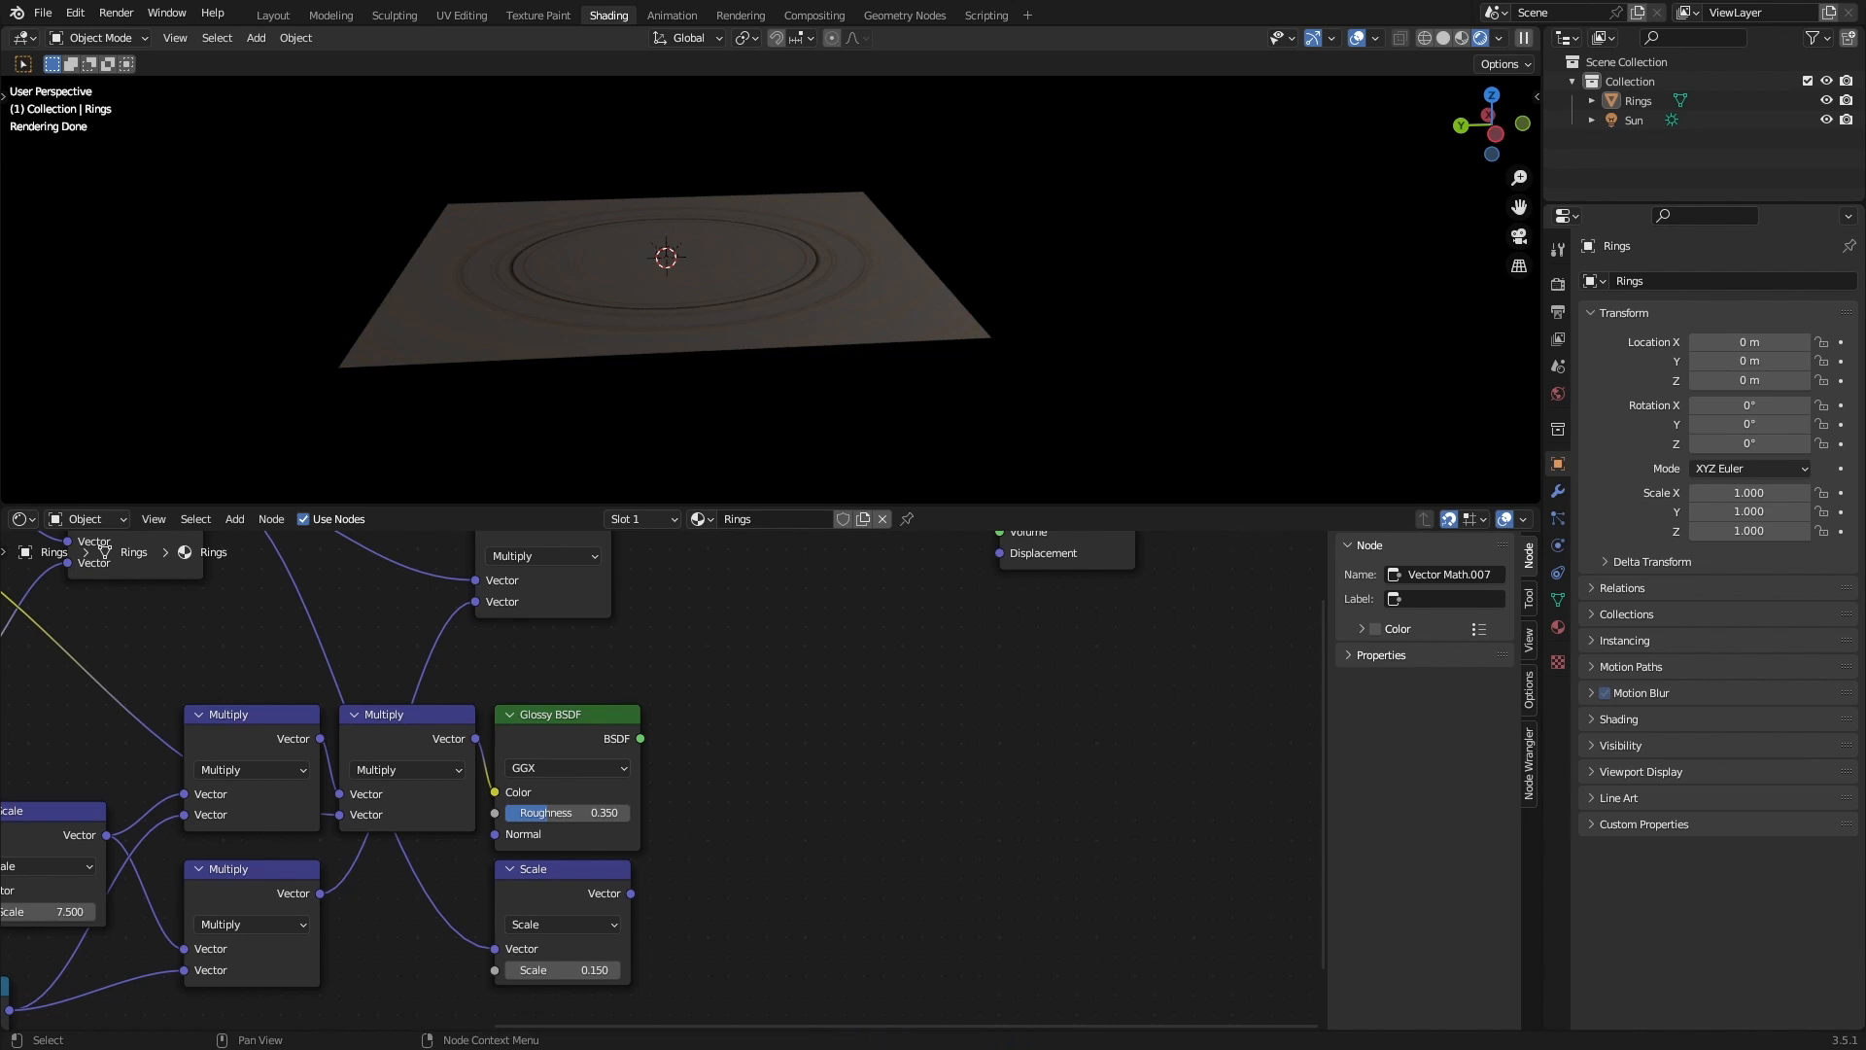
pyautogui.hotkey('ctrl', 's')
pyautogui.scroll(-3, 773, 733)
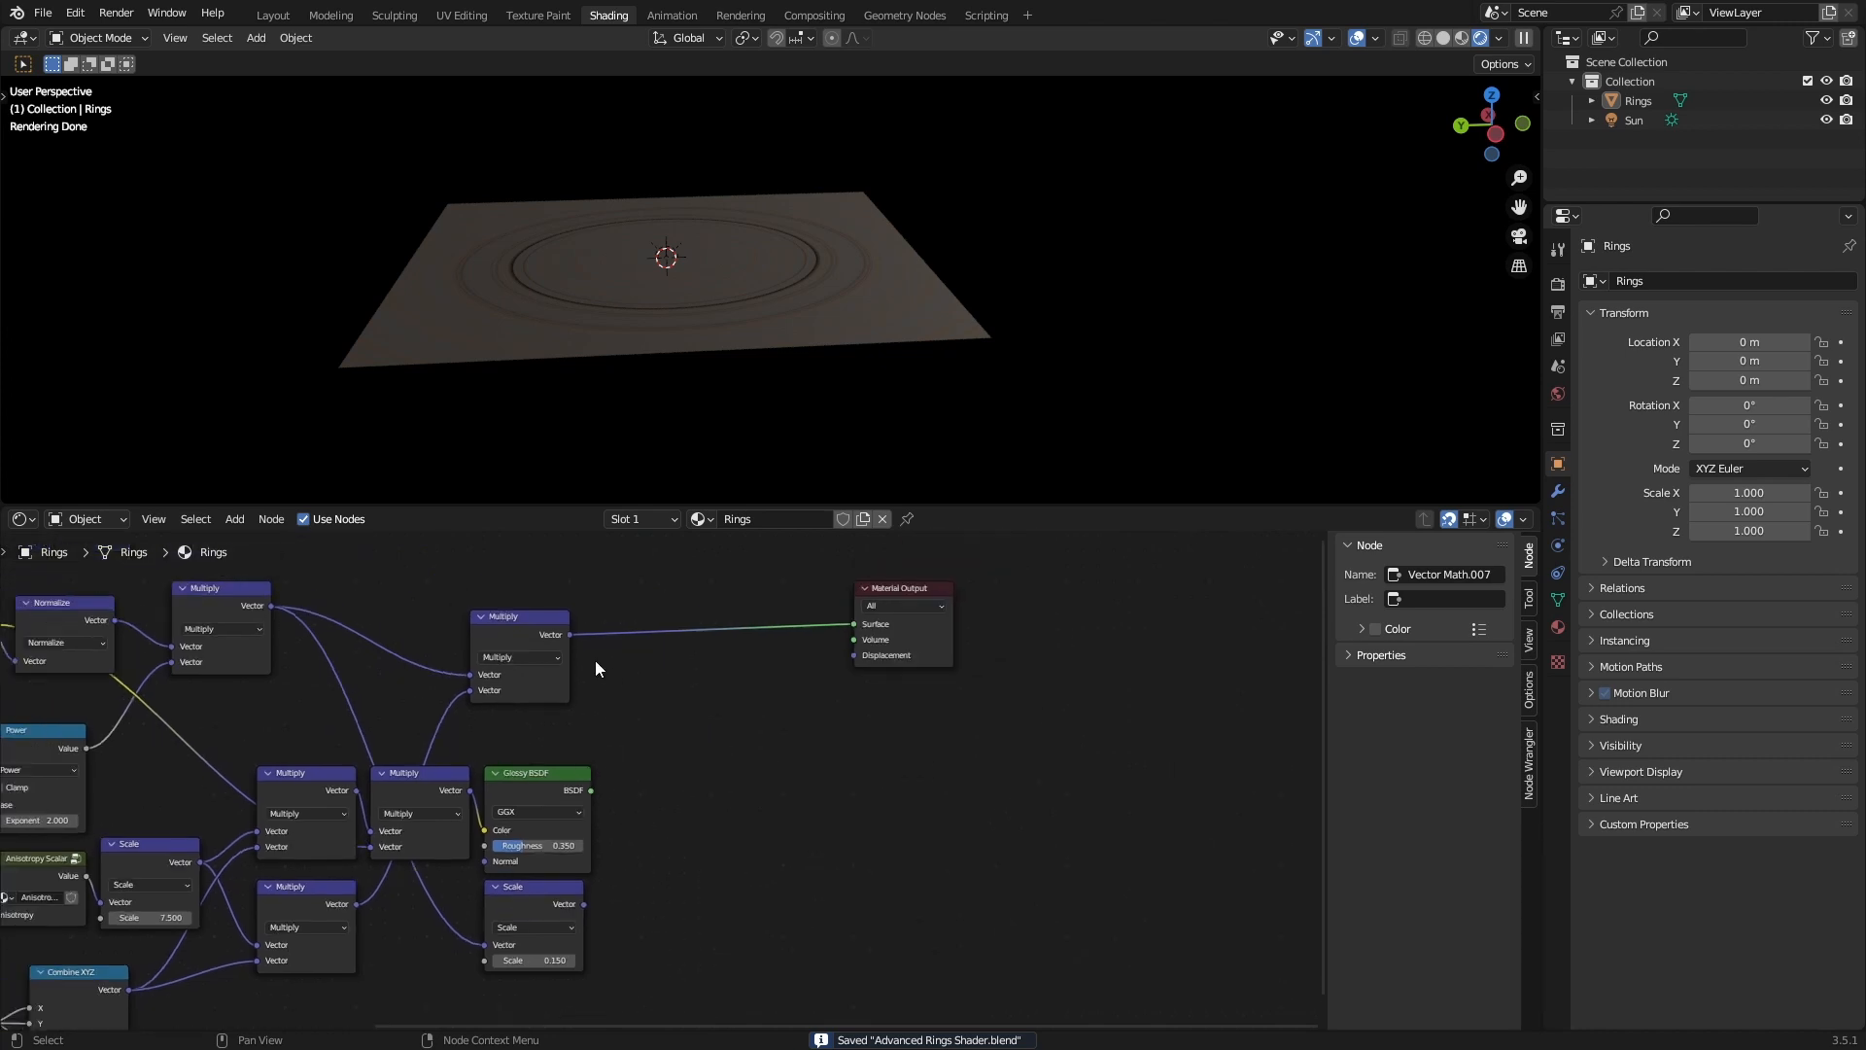
pyautogui.moveTo(538, 617); pyautogui.dragTo(567, 673)
pyautogui.click(587, 637)
pyautogui.moveTo(904, 649); pyautogui.dragTo(1032, 649)
pyautogui.click(875, 695)
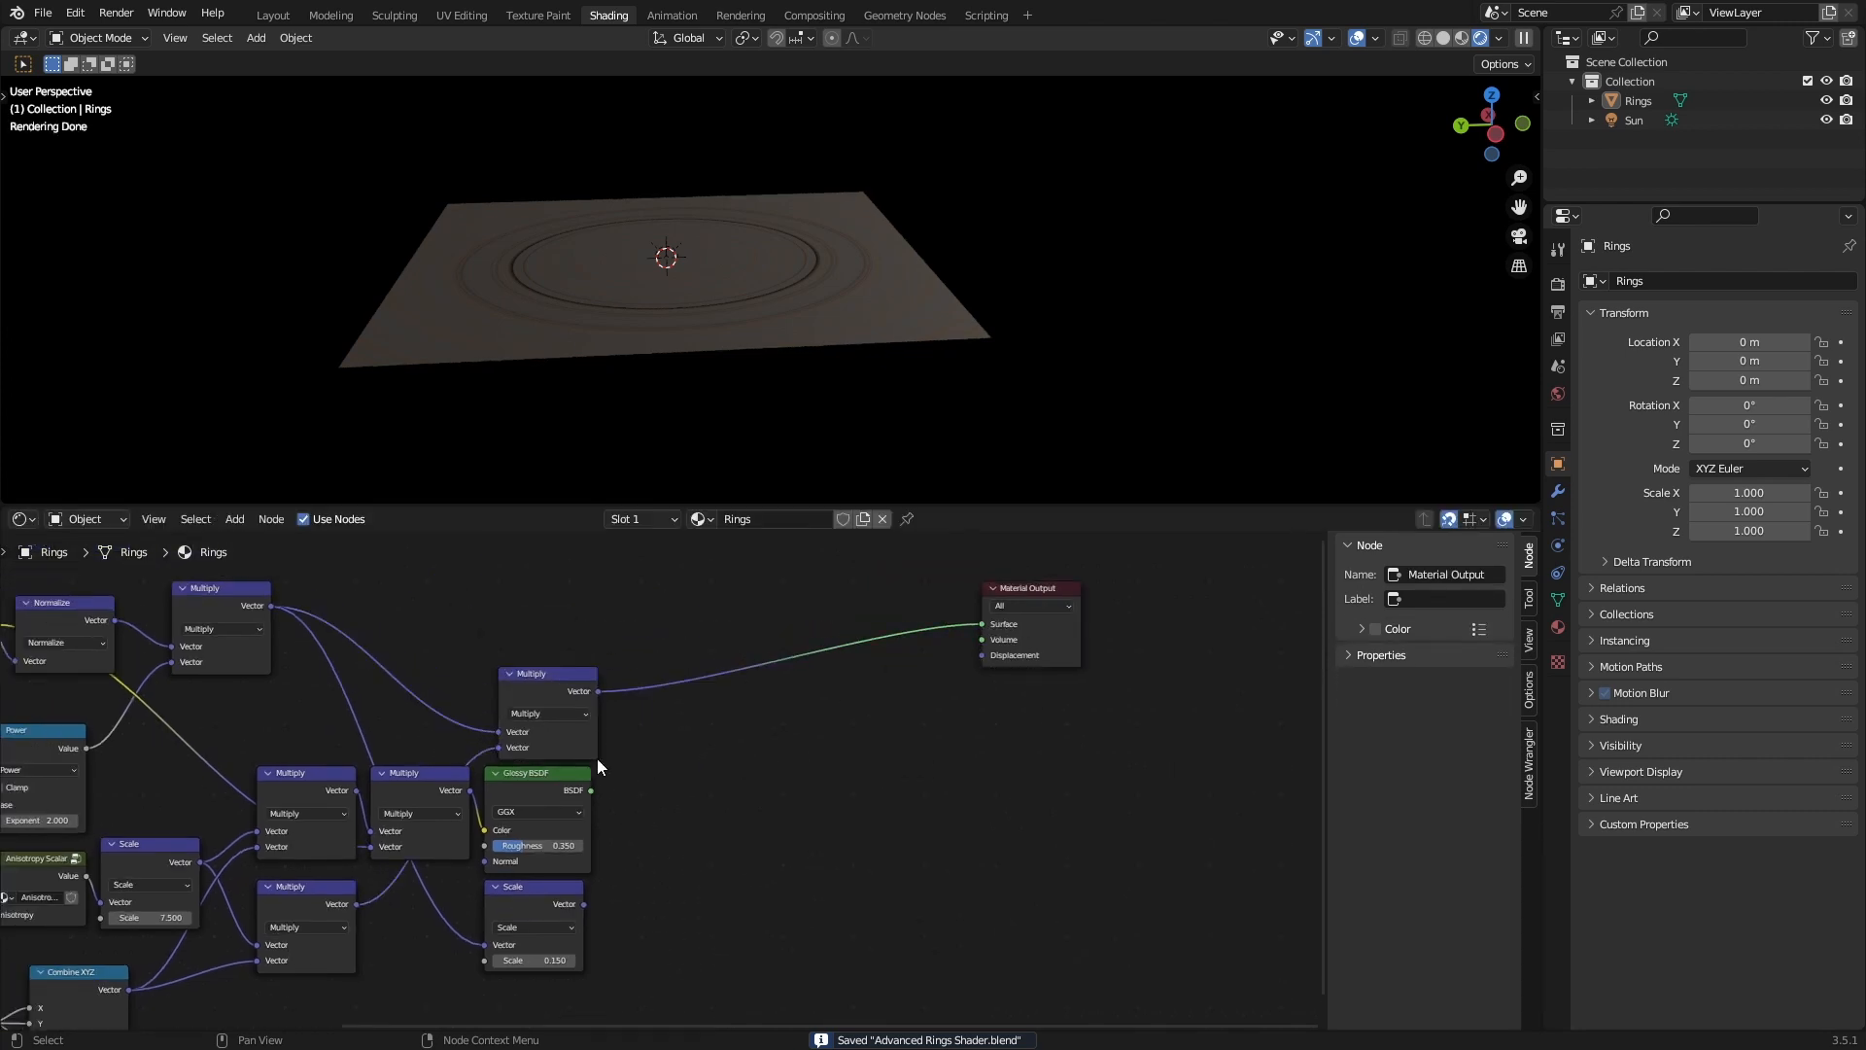
pyautogui.moveTo(574, 774); pyautogui.dragTo(588, 774)
pyautogui.moveTo(555, 675); pyautogui.dragTo(551, 683)
pyautogui.moveTo(529, 887); pyautogui.dragTo(543, 888)
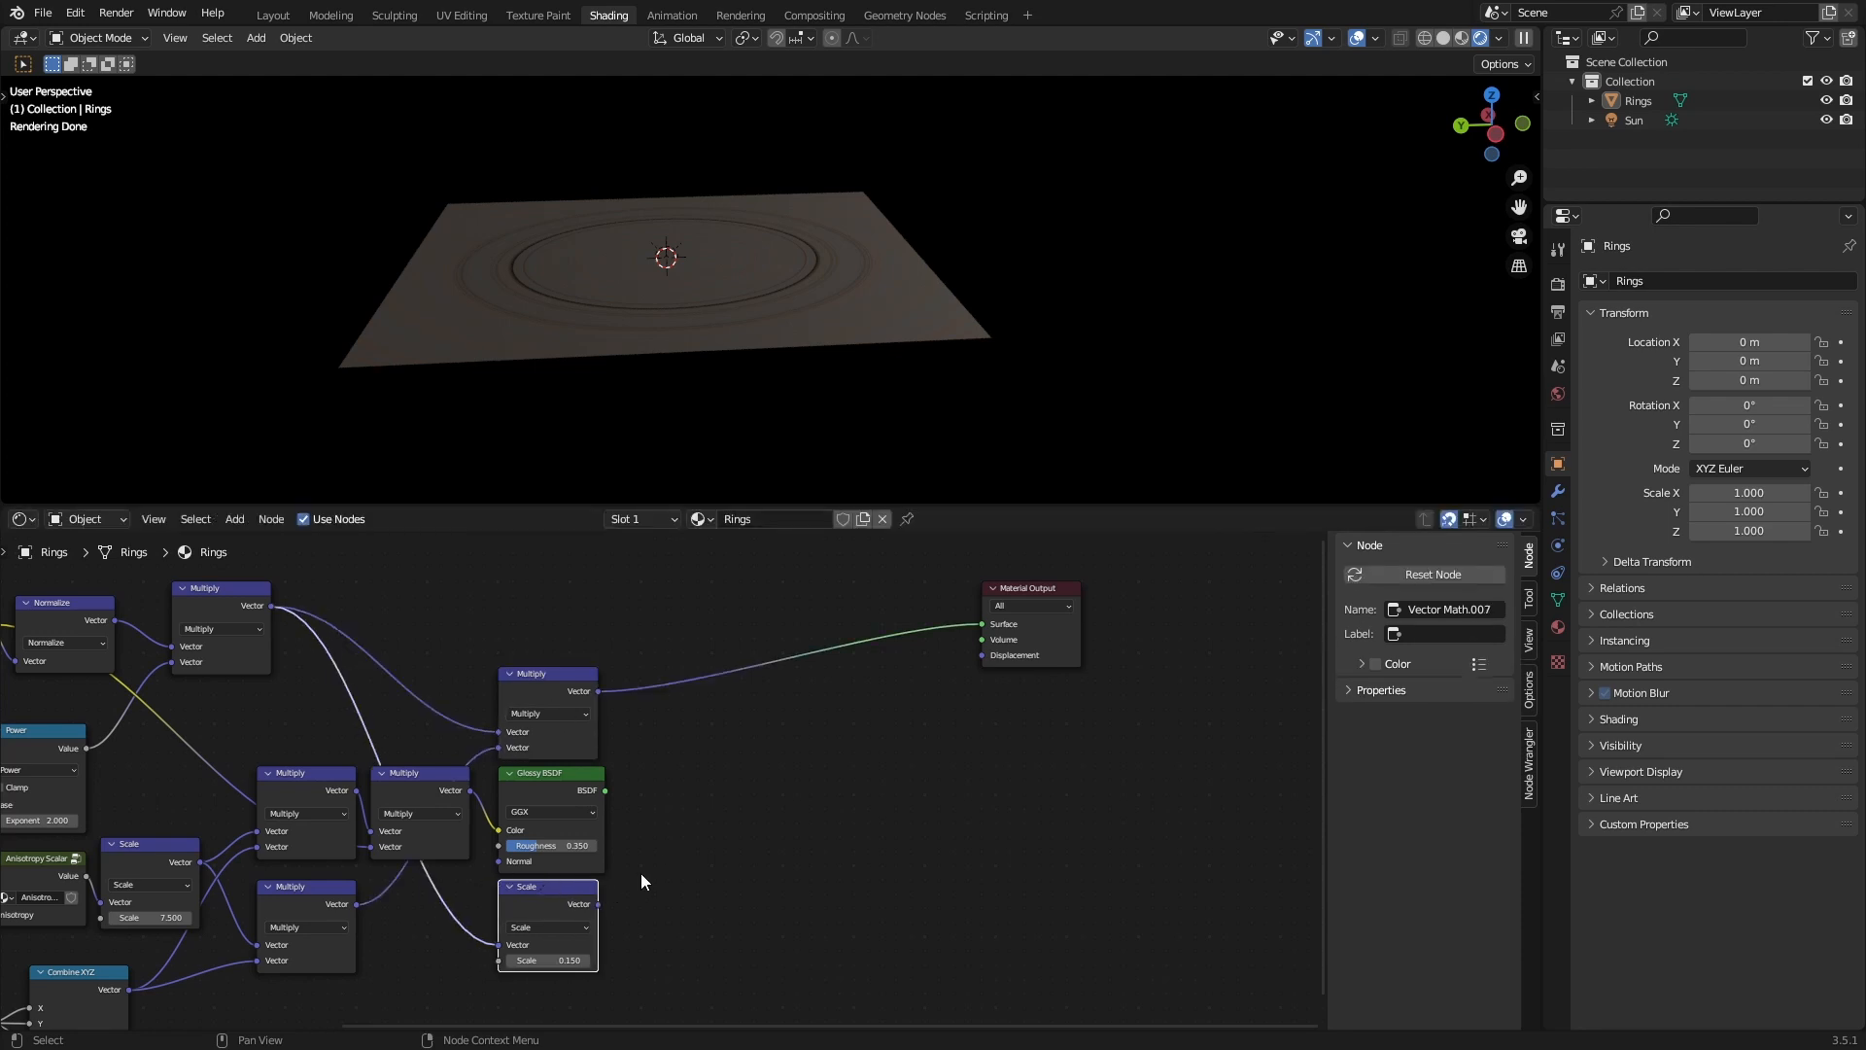
pyautogui.click(708, 845)
pyautogui.hotkey('ctrl', 's')
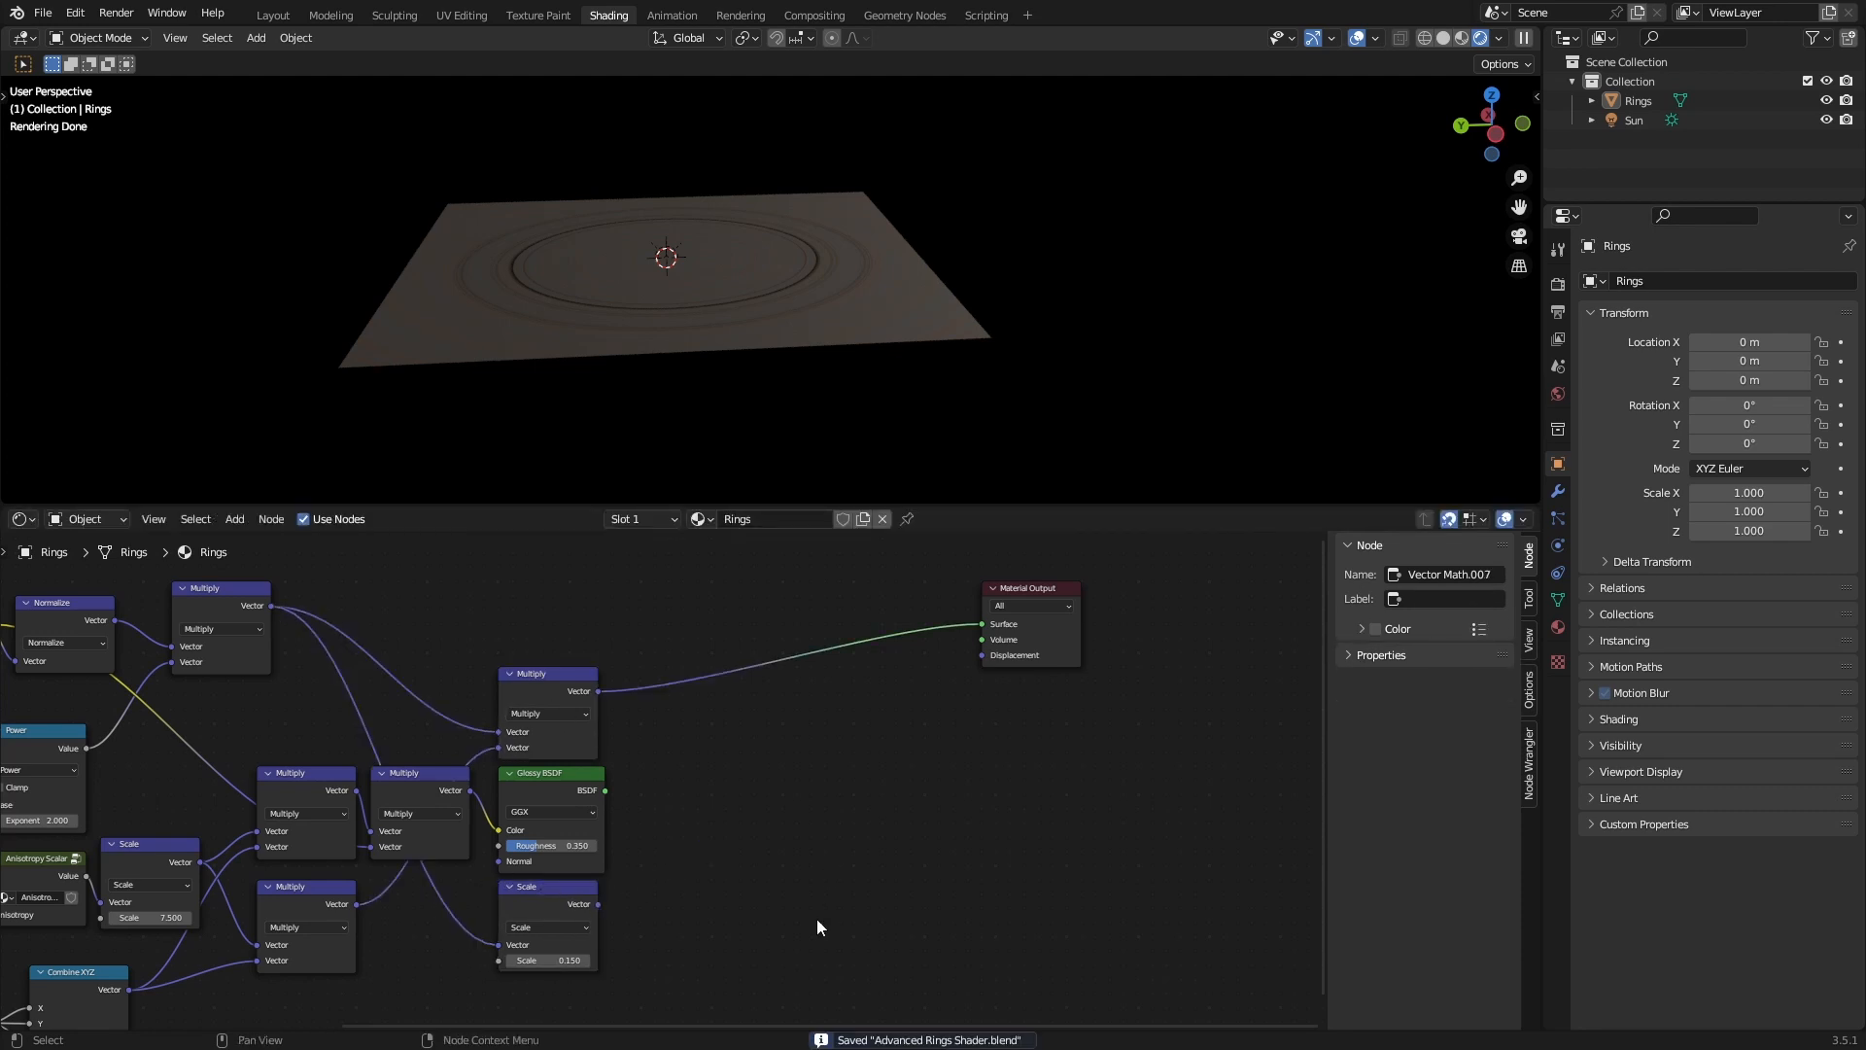
# Insert a duplicate of the final Multiply before the Material Output, switch it to Add, and link the 0.150 Scale to its second input.
pyautogui.click(544, 684)
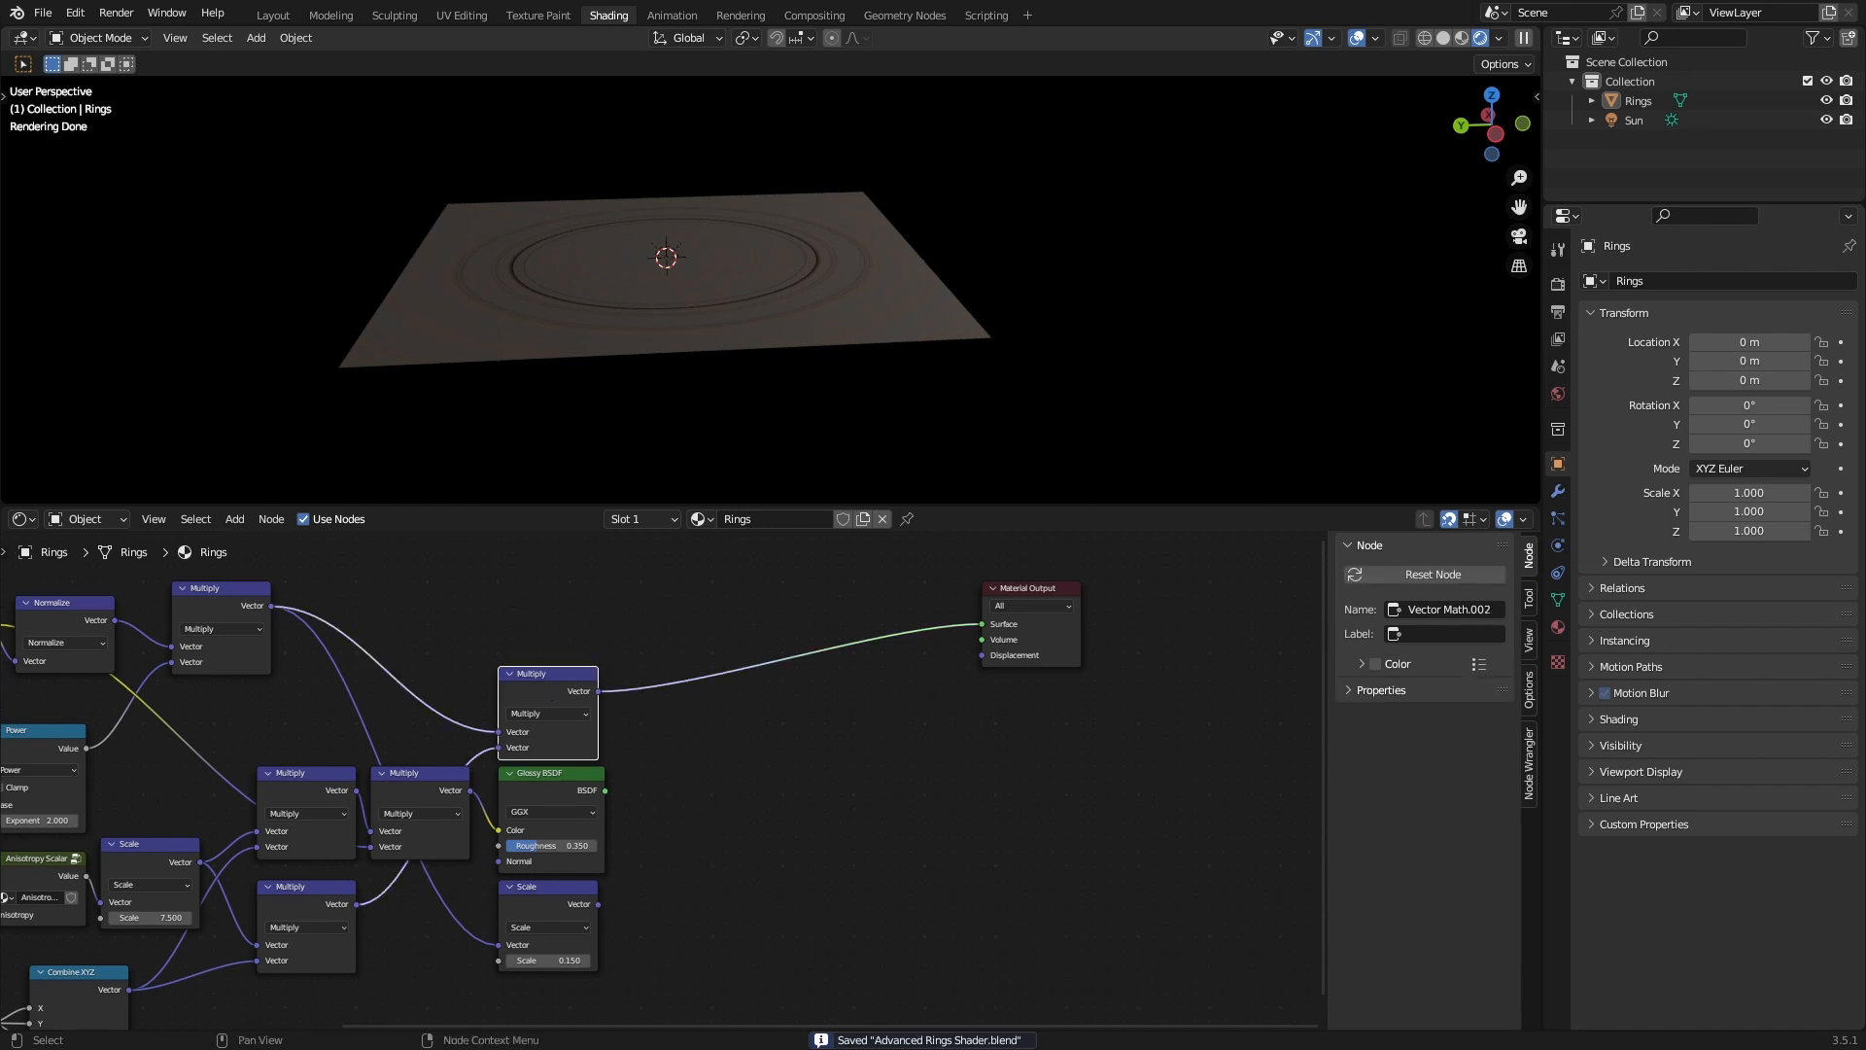
pyautogui.hotkey('shift', 'd')
pyautogui.click(726, 675)
pyautogui.keyDown('ctrl'); pyautogui.scroll(2, 721, 695); pyautogui.keyUp('ctrl')
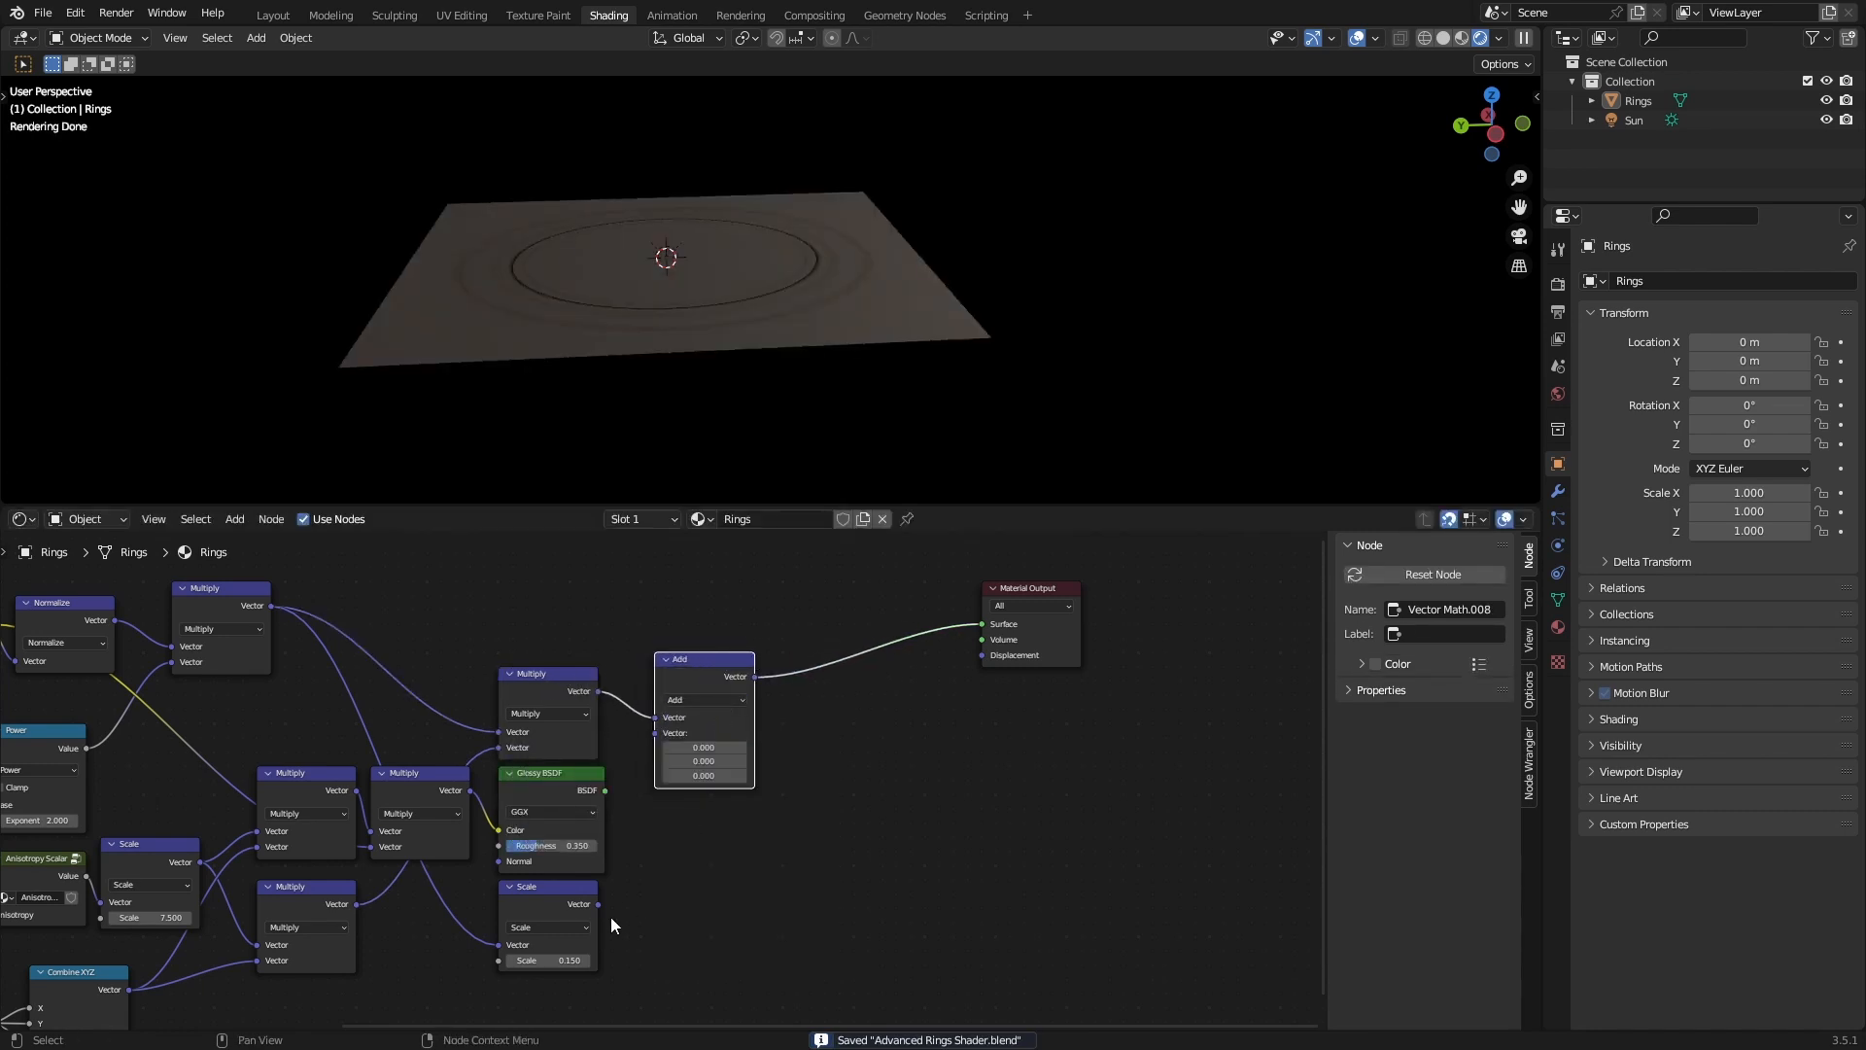
pyautogui.moveTo(599, 904); pyautogui.dragTo(655, 735)
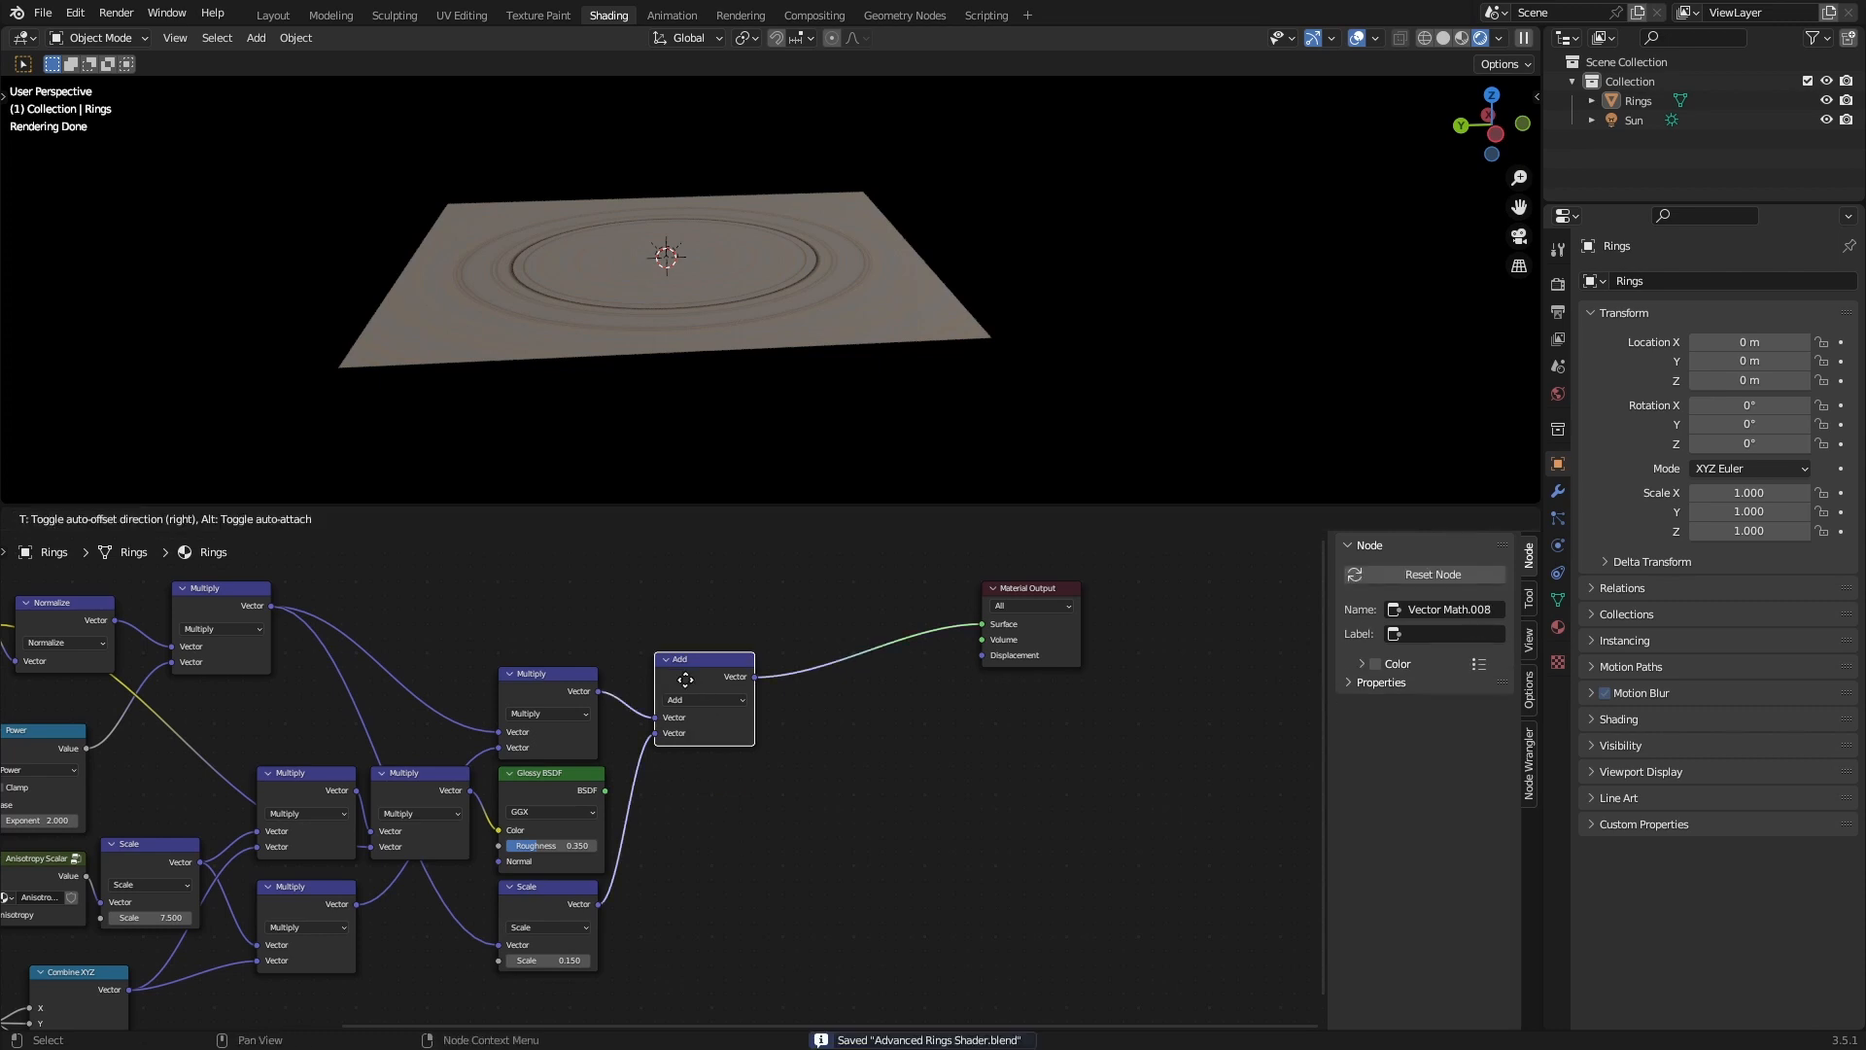
pyautogui.scroll(2, 824, 791)
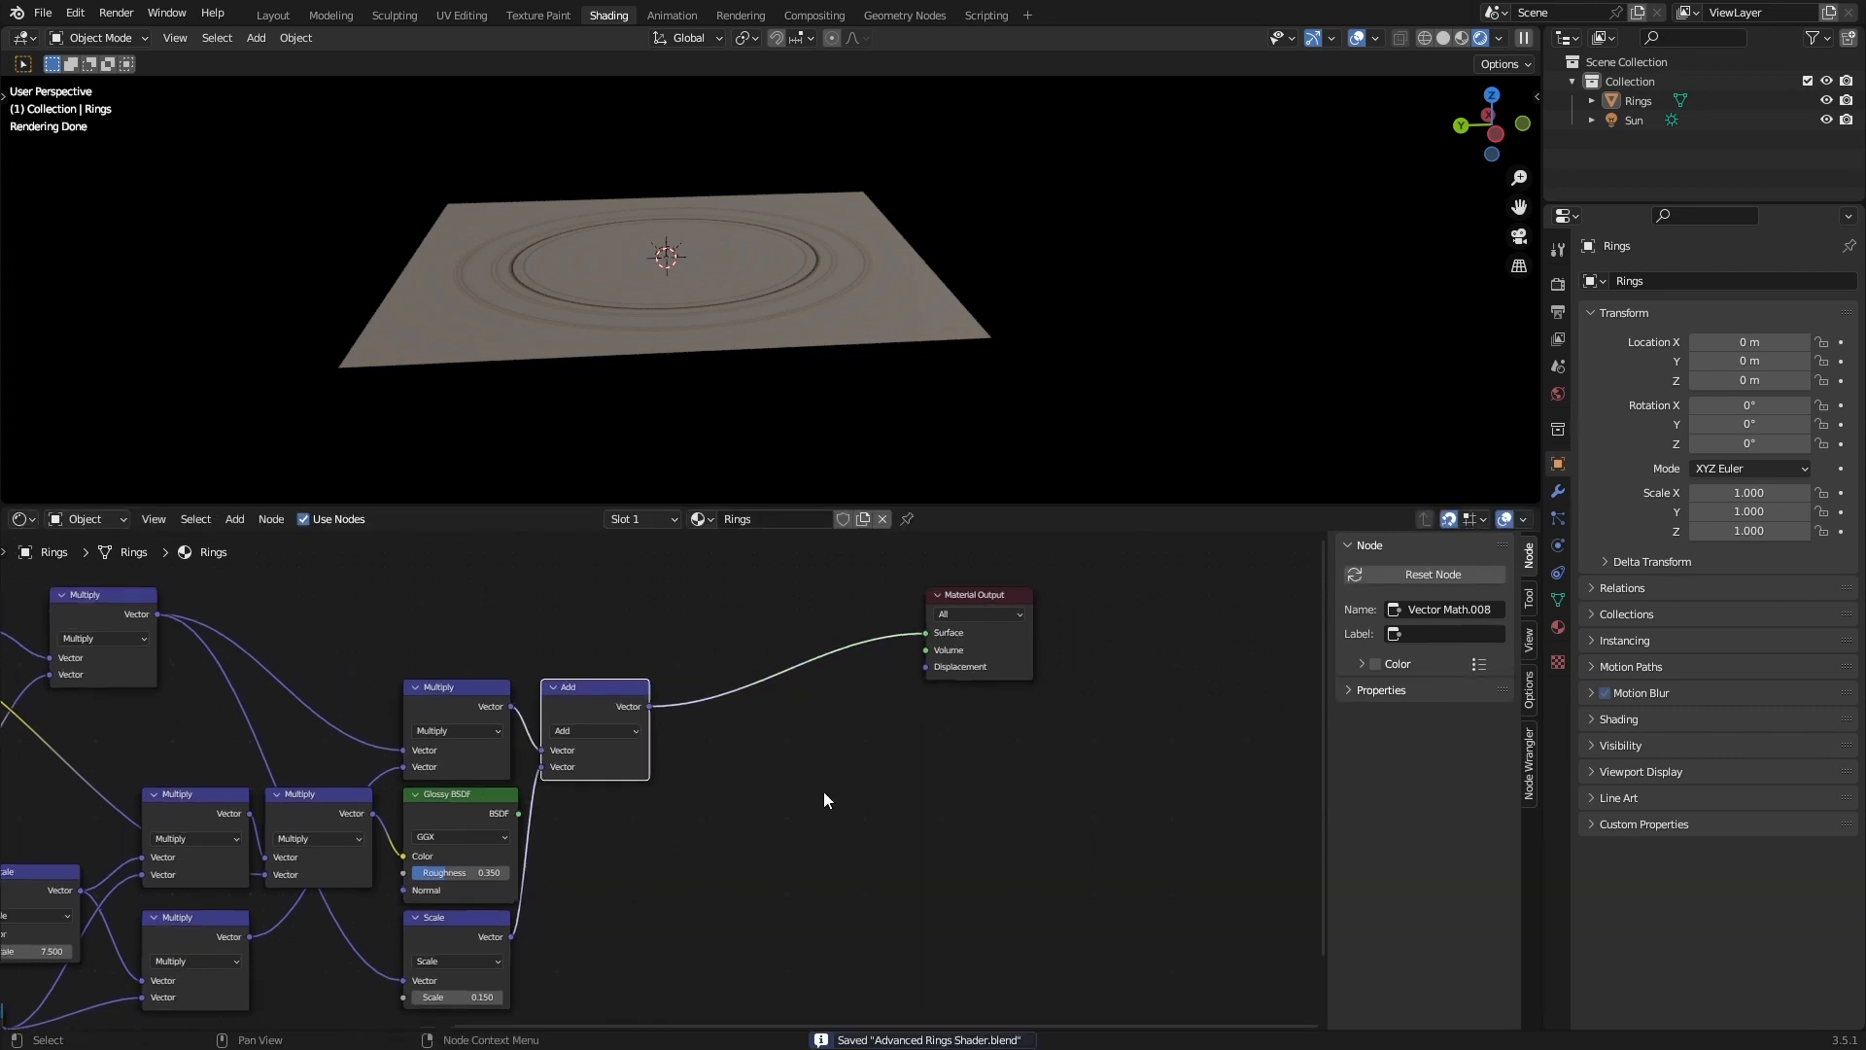
# Insert a Translucent BSDF between the Add node and the Material Output and place it lower, beside the Glossy BSDF.
pyautogui.hotkey('shift', 'a')
pyautogui.write('trans')
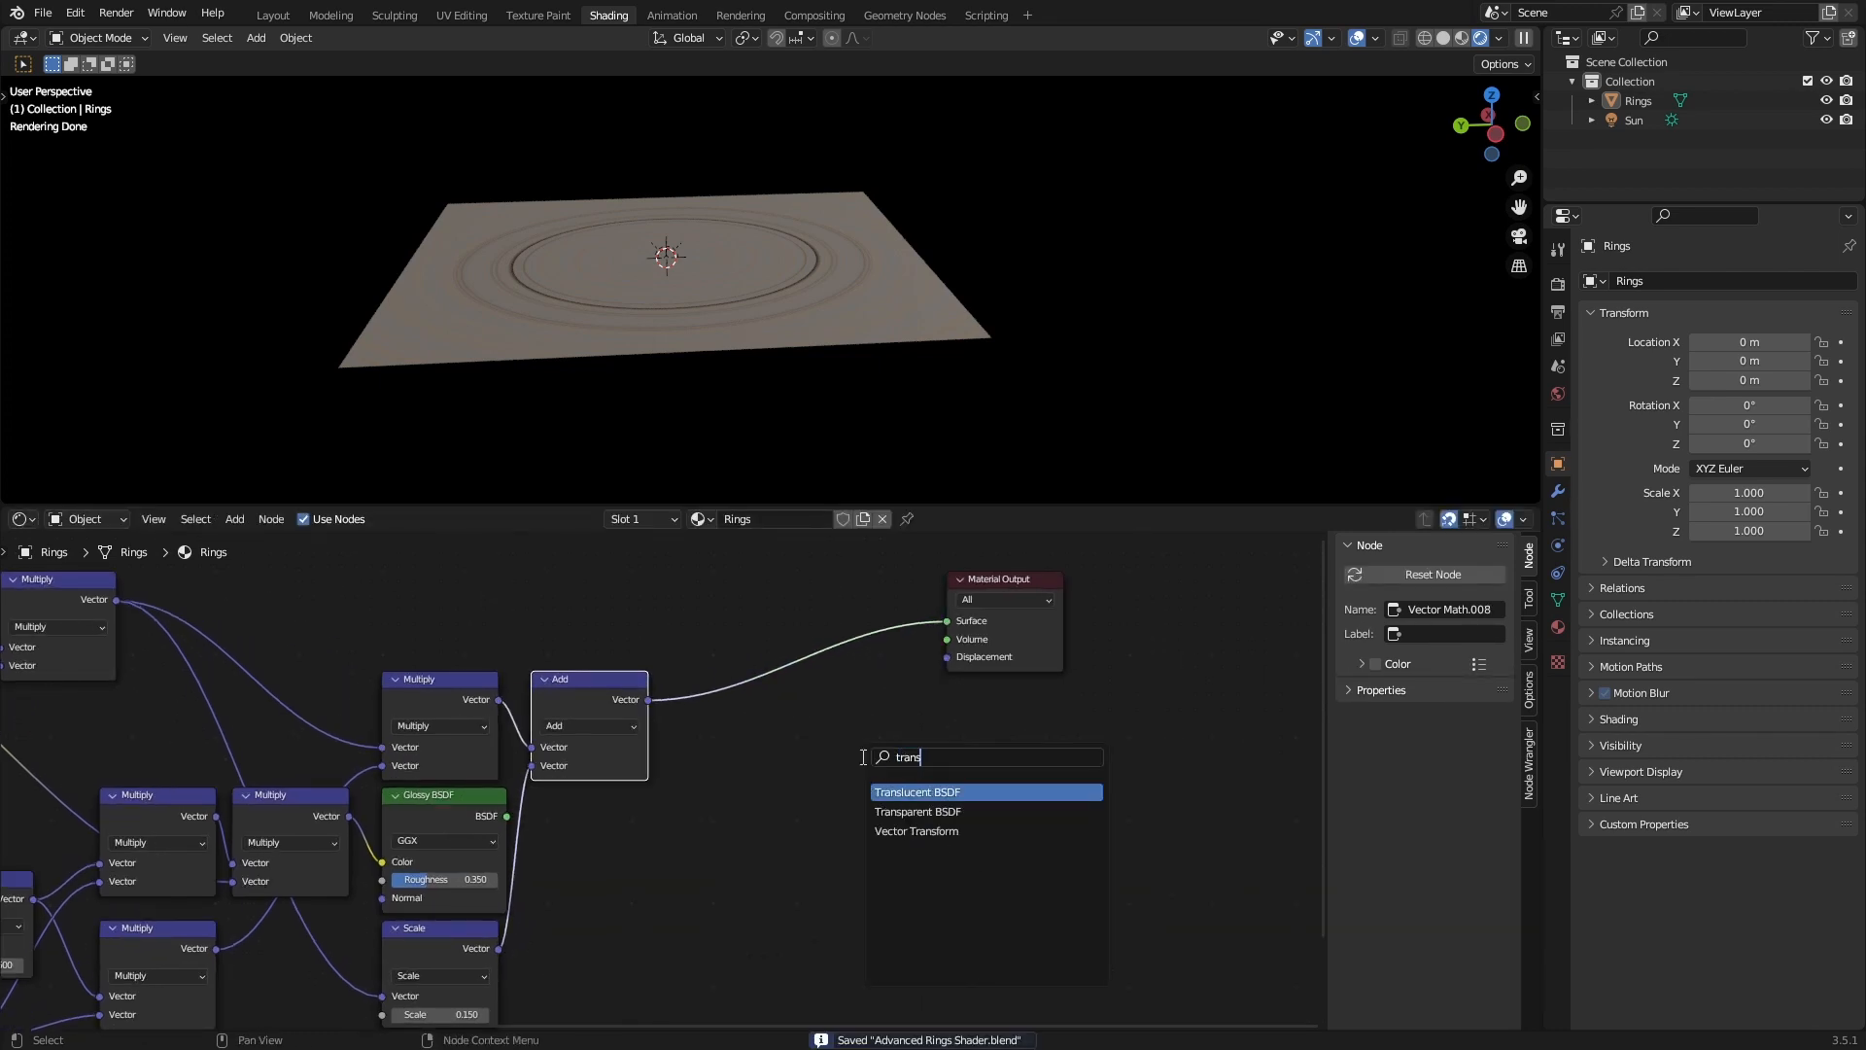
pyautogui.press('Return')
pyautogui.click(743, 673)
pyautogui.moveTo(792, 375); pyautogui.dragTo(745, 394, button='middle')
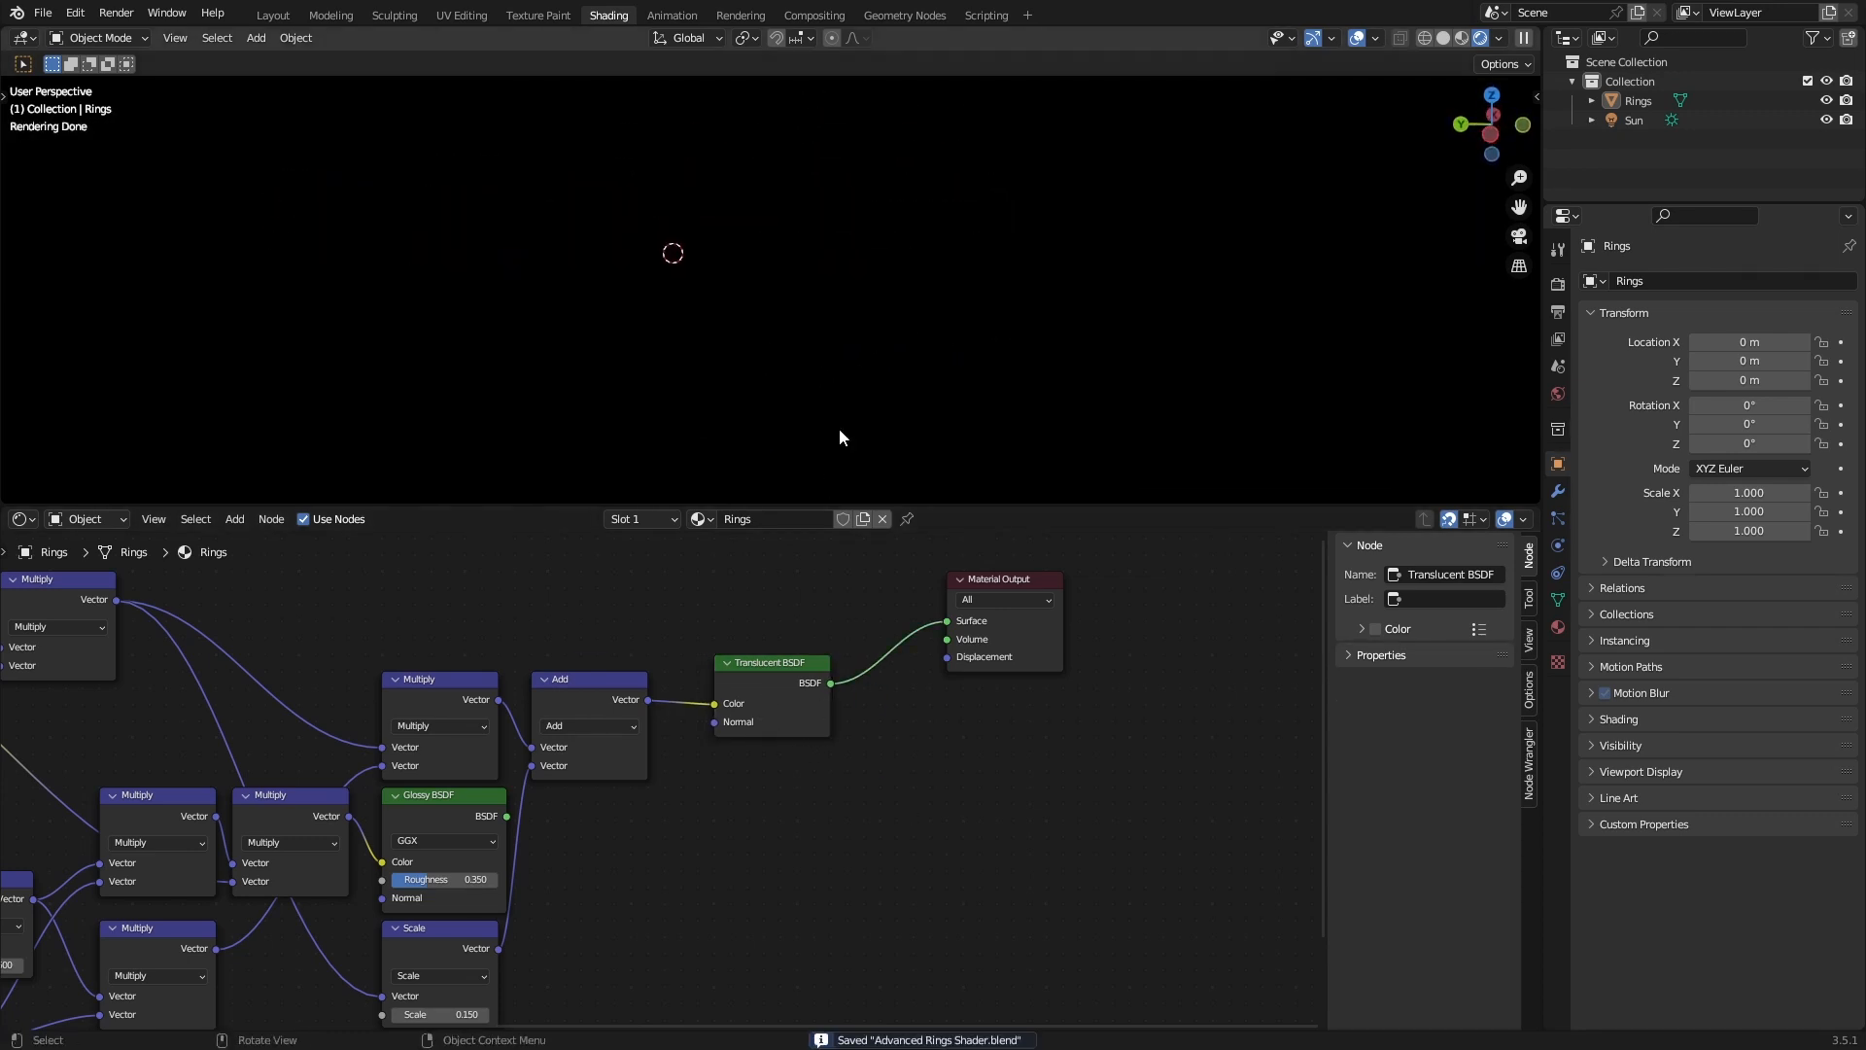
pyautogui.moveTo(840, 436); pyautogui.dragTo(933, 333, button='middle')
pyautogui.moveTo(770, 706); pyautogui.dragTo(737, 856)
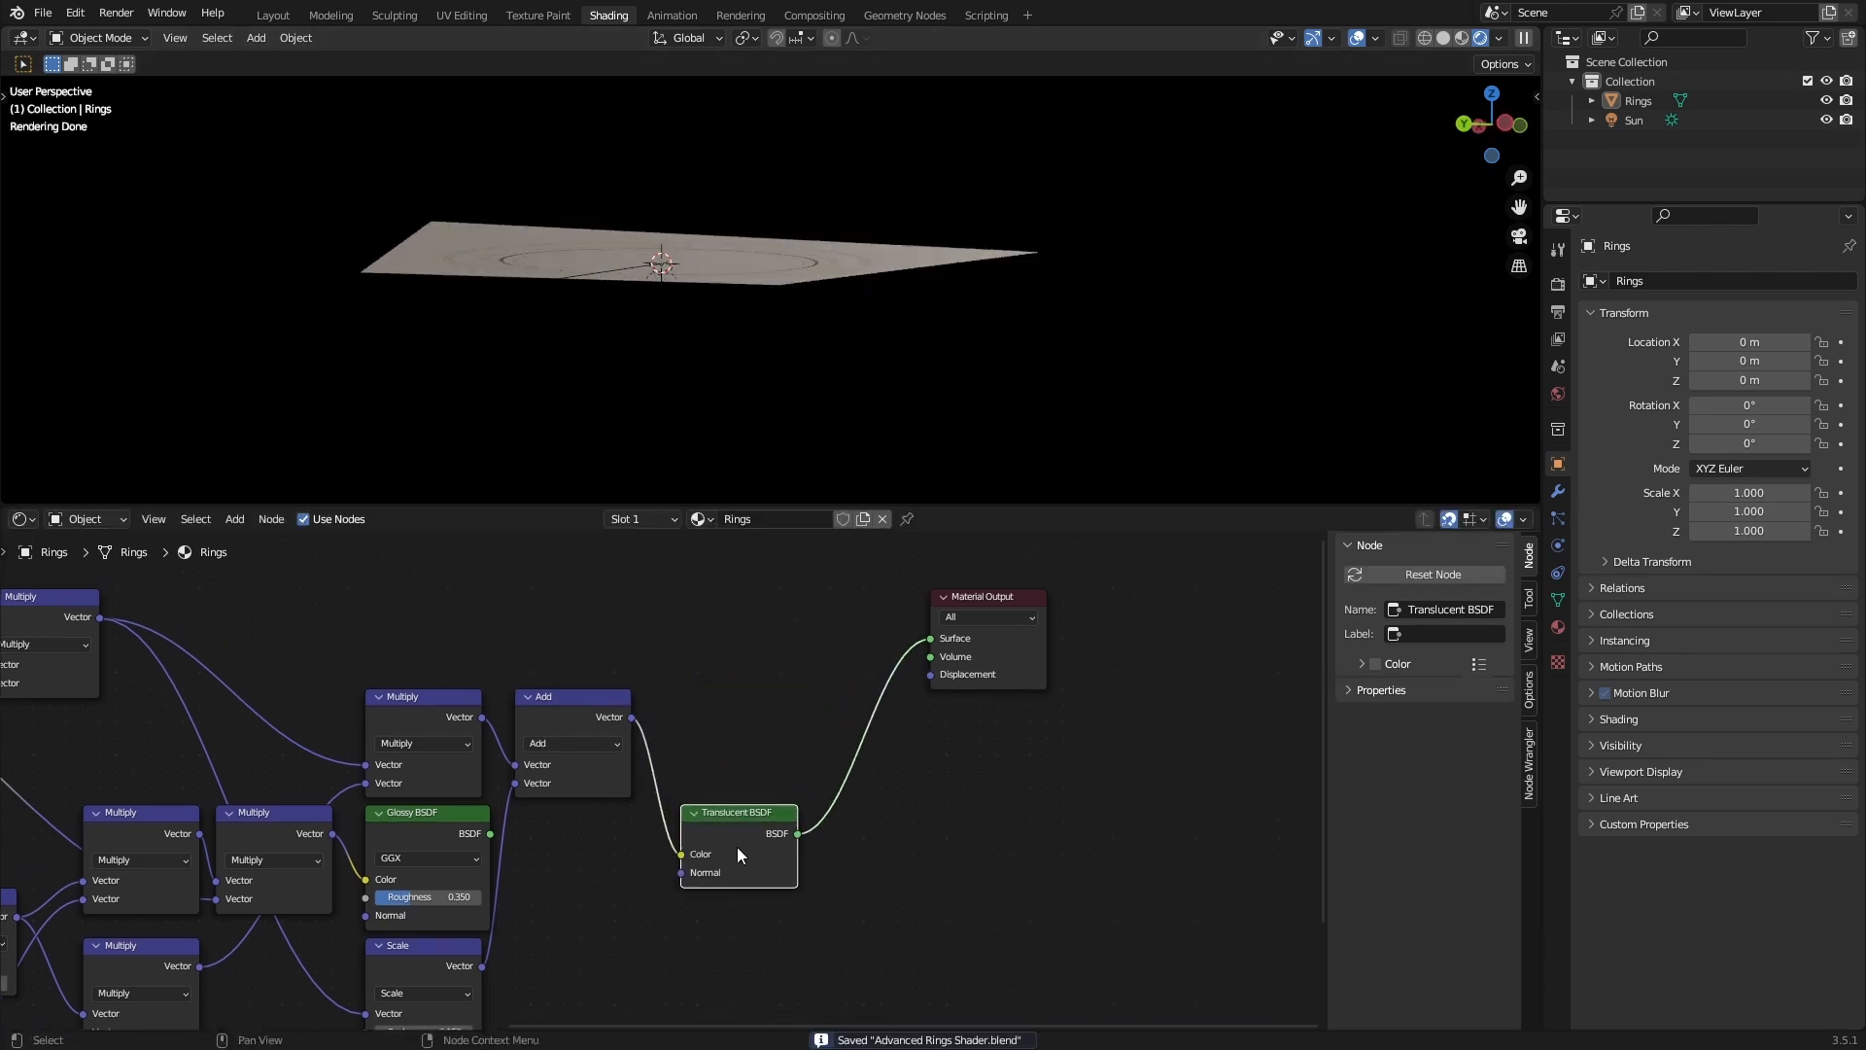
# Insert an Add Shader between the Translucent BSDF and the Material Output, with the Translucent BSDF in its second Shader input.
pyautogui.moveTo(957, 747); pyautogui.dragTo(848, 733, button='middle')
pyautogui.click(847, 733)
pyautogui.hotkey('shift', 'a')
pyautogui.click(848, 734)
pyautogui.write('add')
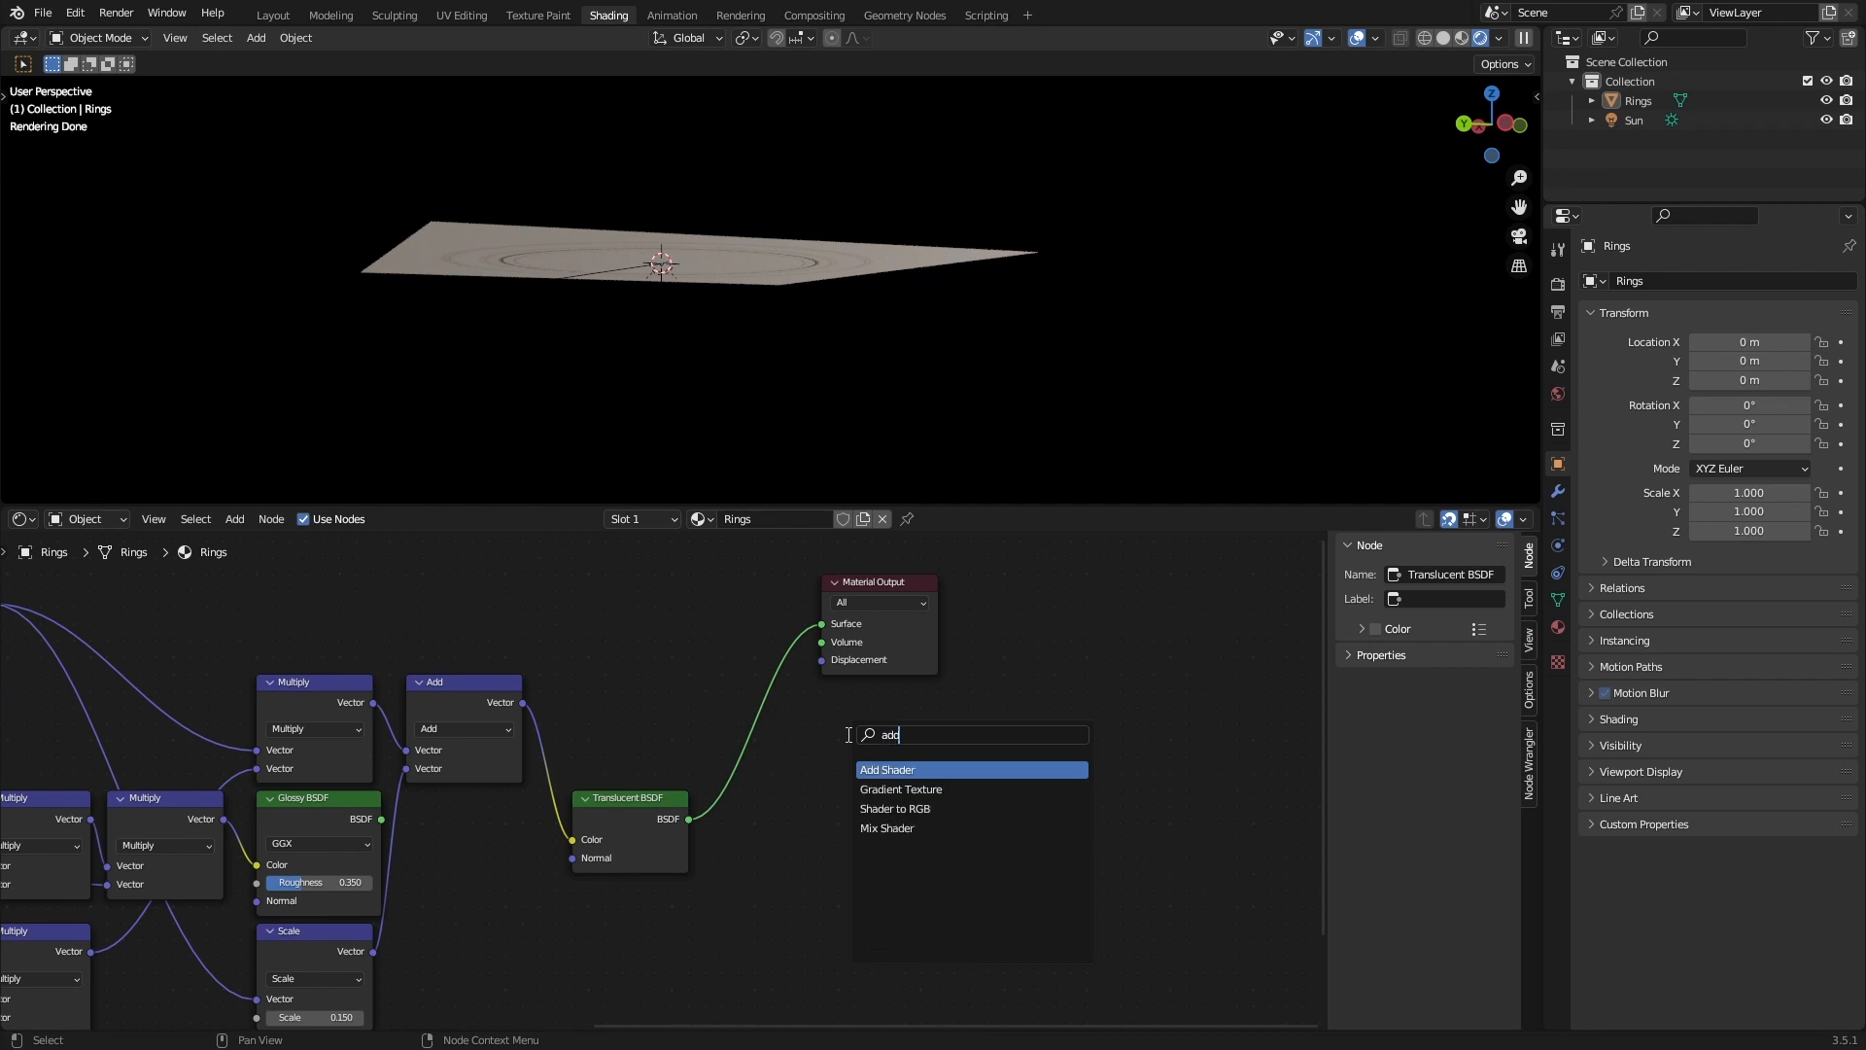
pyautogui.press('Return')
pyautogui.click(793, 731)
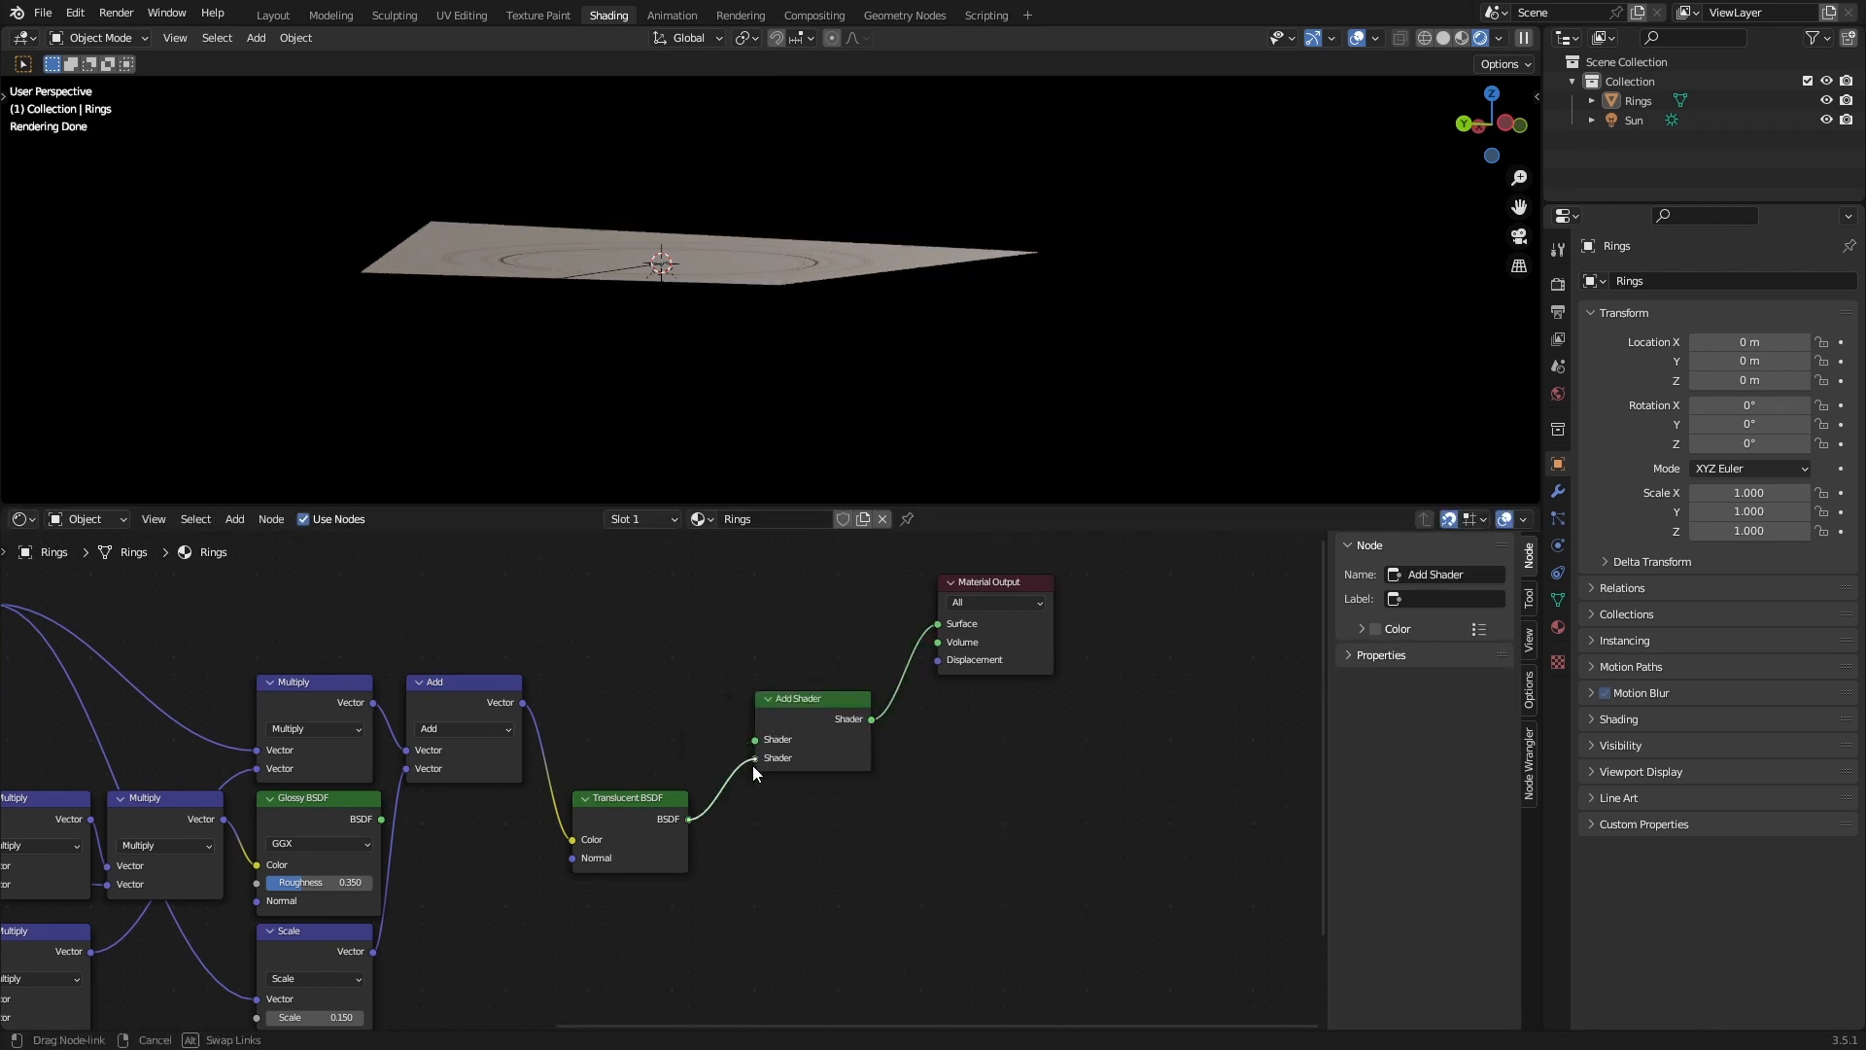
# Duplicate the Add Shader, link it to the original's first input, feed the Glossy BSDF into its second input, and save.
pyautogui.hotkey('shift', 'd')
pyautogui.click(655, 663)
pyautogui.moveTo(723, 652); pyautogui.dragTo(766, 737)
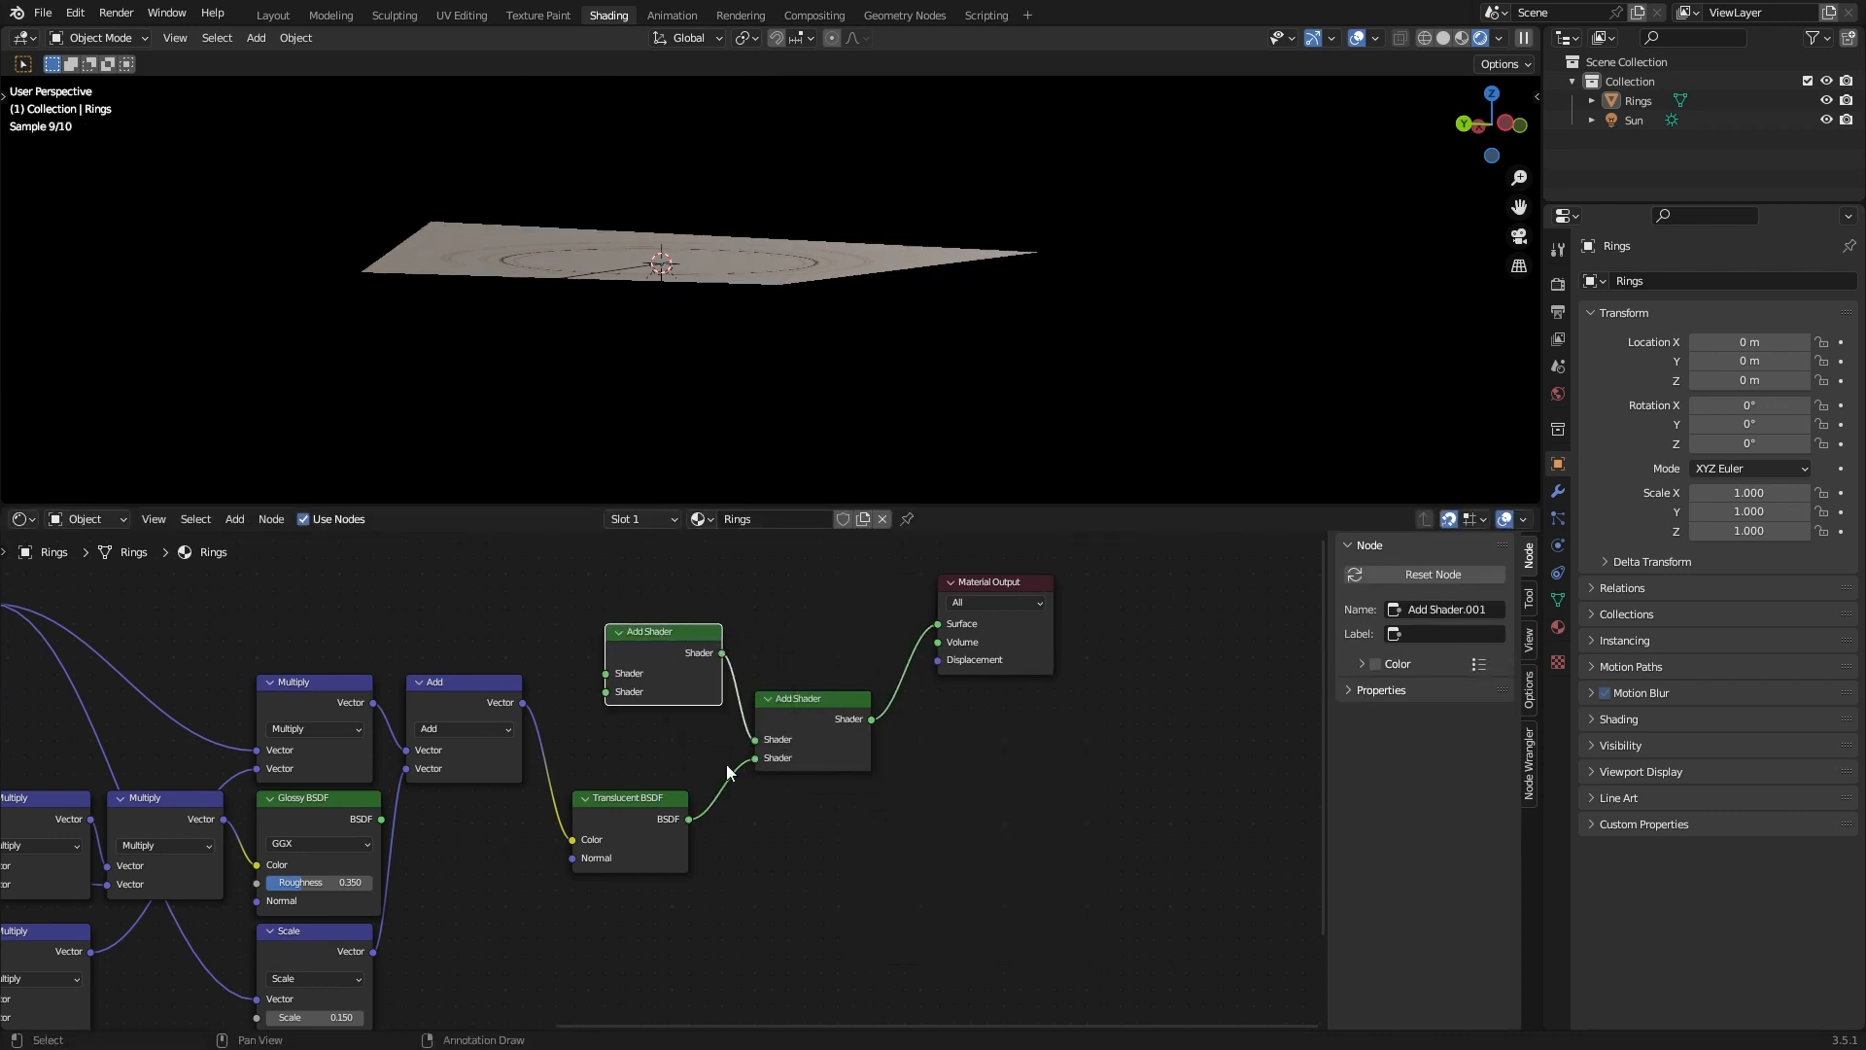
pyautogui.hotkey('ctrl', 's')
pyautogui.scroll(-2, 564, 888)
pyautogui.moveTo(441, 810); pyautogui.dragTo(614, 711)
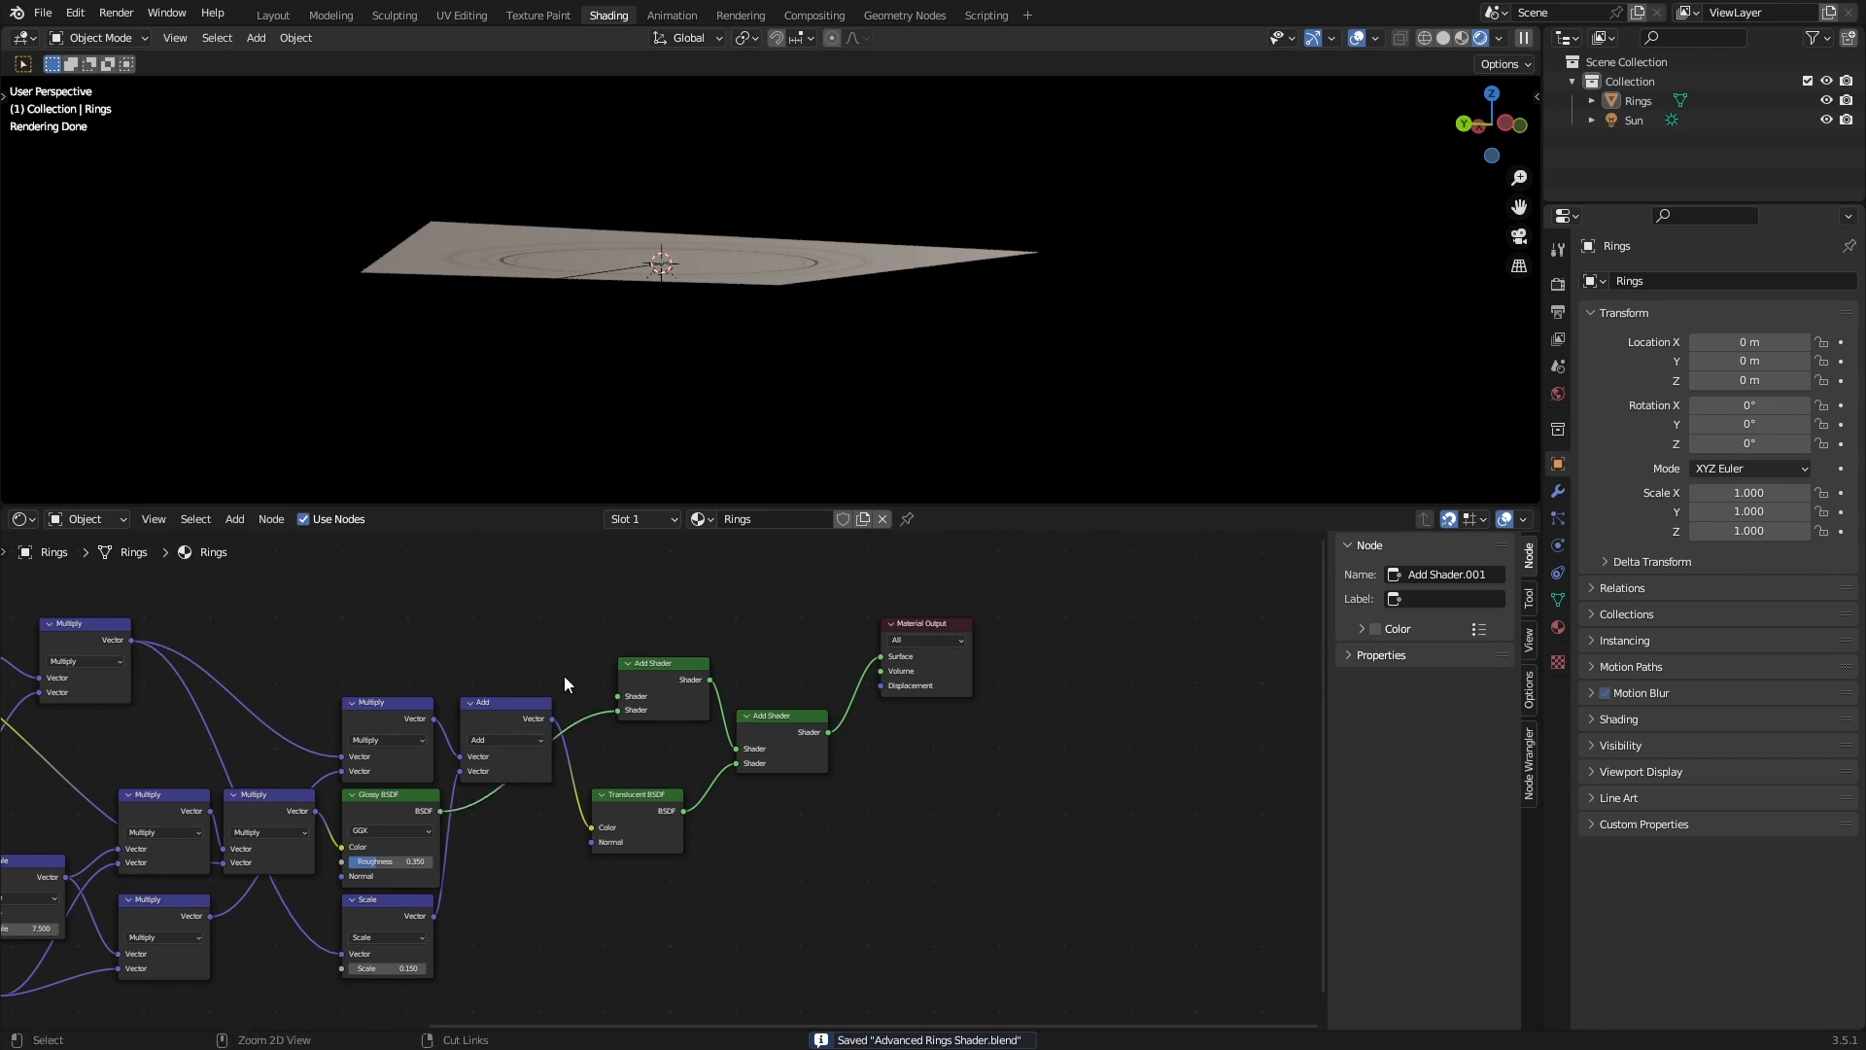
# Add a Diffuse BSDF above the Add math node and connect it to the first input of the duplicated Add Shader.
pyautogui.moveTo(768, 381); pyautogui.dragTo(848, 364, button='middle')
pyautogui.moveTo(701, 697); pyautogui.dragTo(863, 797, button='middle')
pyautogui.scroll(1, 864, 797)
pyautogui.hotkey('shift', 'a')
pyautogui.click(731, 713)
pyautogui.write('dif')
pyautogui.press('Return')
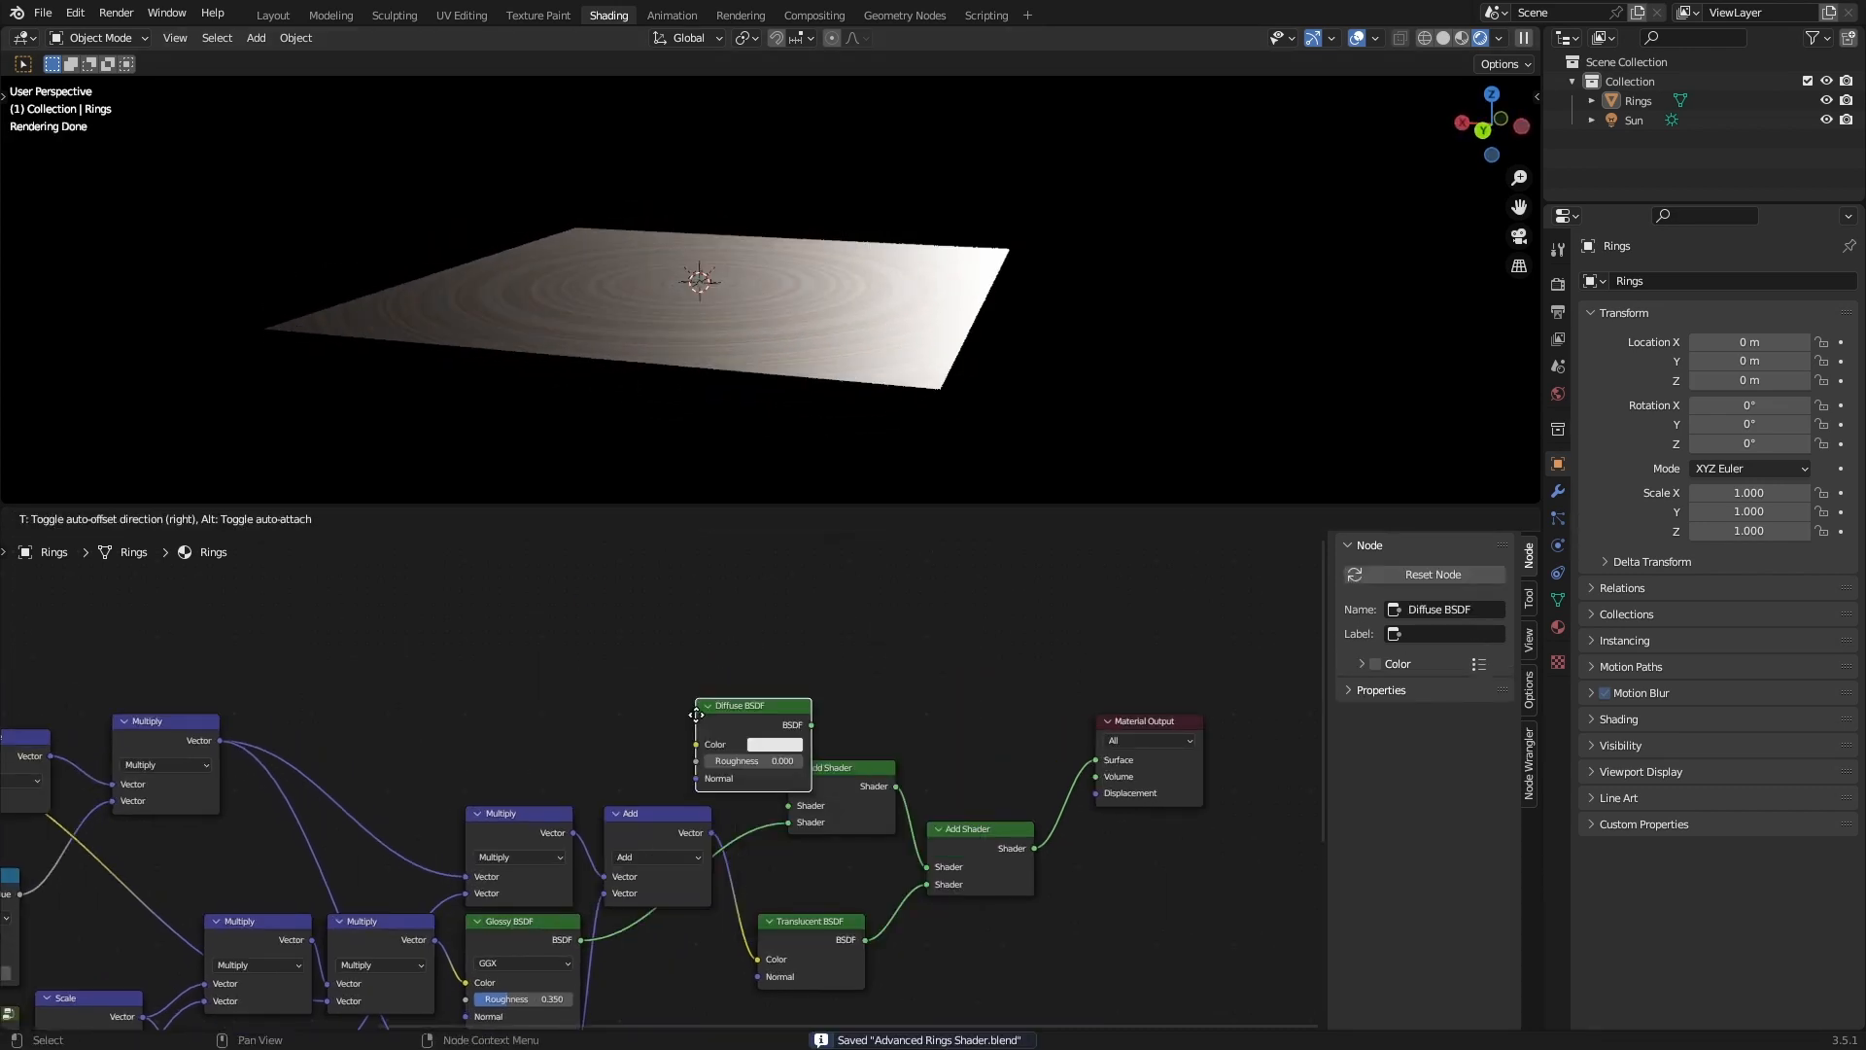
pyautogui.click(624, 713)
pyautogui.scroll(1, 727, 753)
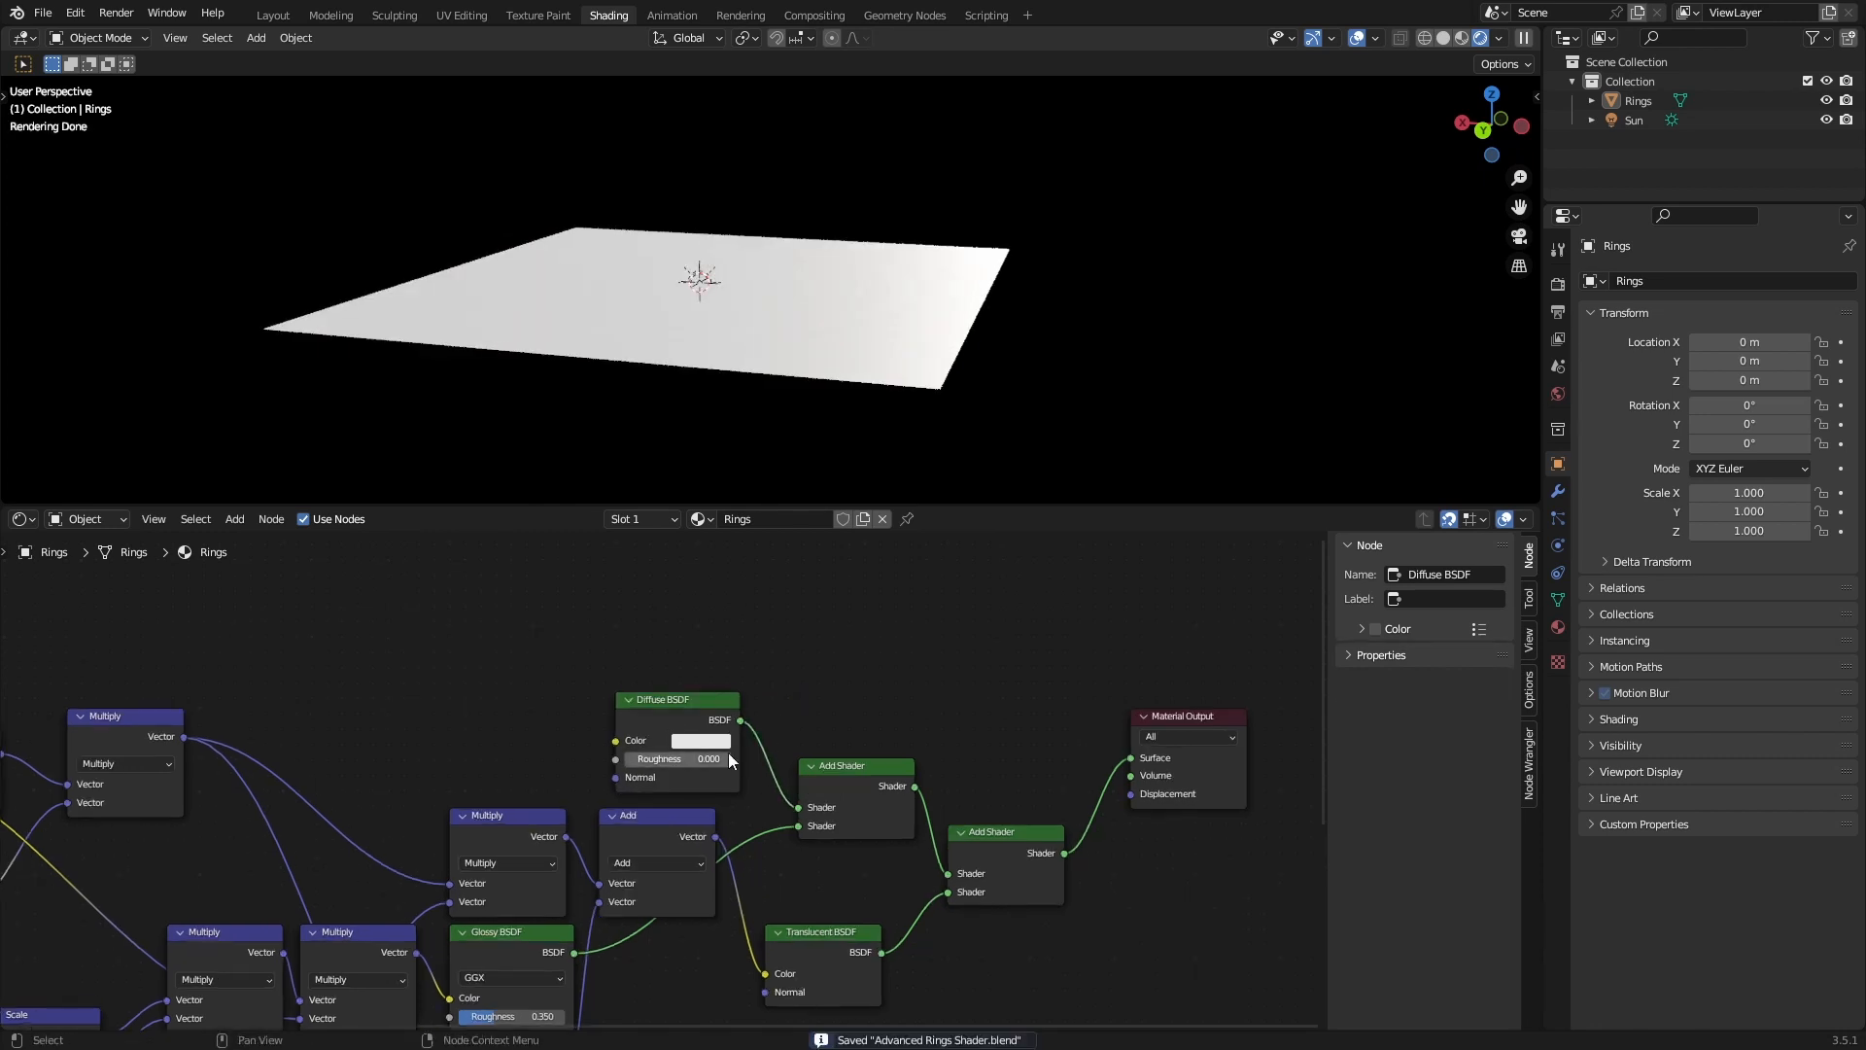
# Link the Hue Saturation Value Color output to the Diffuse BSDF's Color input and save the file.
pyautogui.scroll(-3, 428, 770)
pyautogui.moveTo(380, 776); pyautogui.dragTo(618, 761, button='middle')
pyautogui.moveTo(249, 745); pyautogui.dragTo(845, 727)
pyautogui.moveTo(865, 457)
pyautogui.mouseDown(button='middle')
pyautogui.moveTo(919, 412)
pyautogui.moveTo(933, 363)
pyautogui.moveTo(837, 434)
pyautogui.mouseUp(button='middle')
pyautogui.moveTo(714, 844); pyautogui.dragTo(836, 671, button='middle')
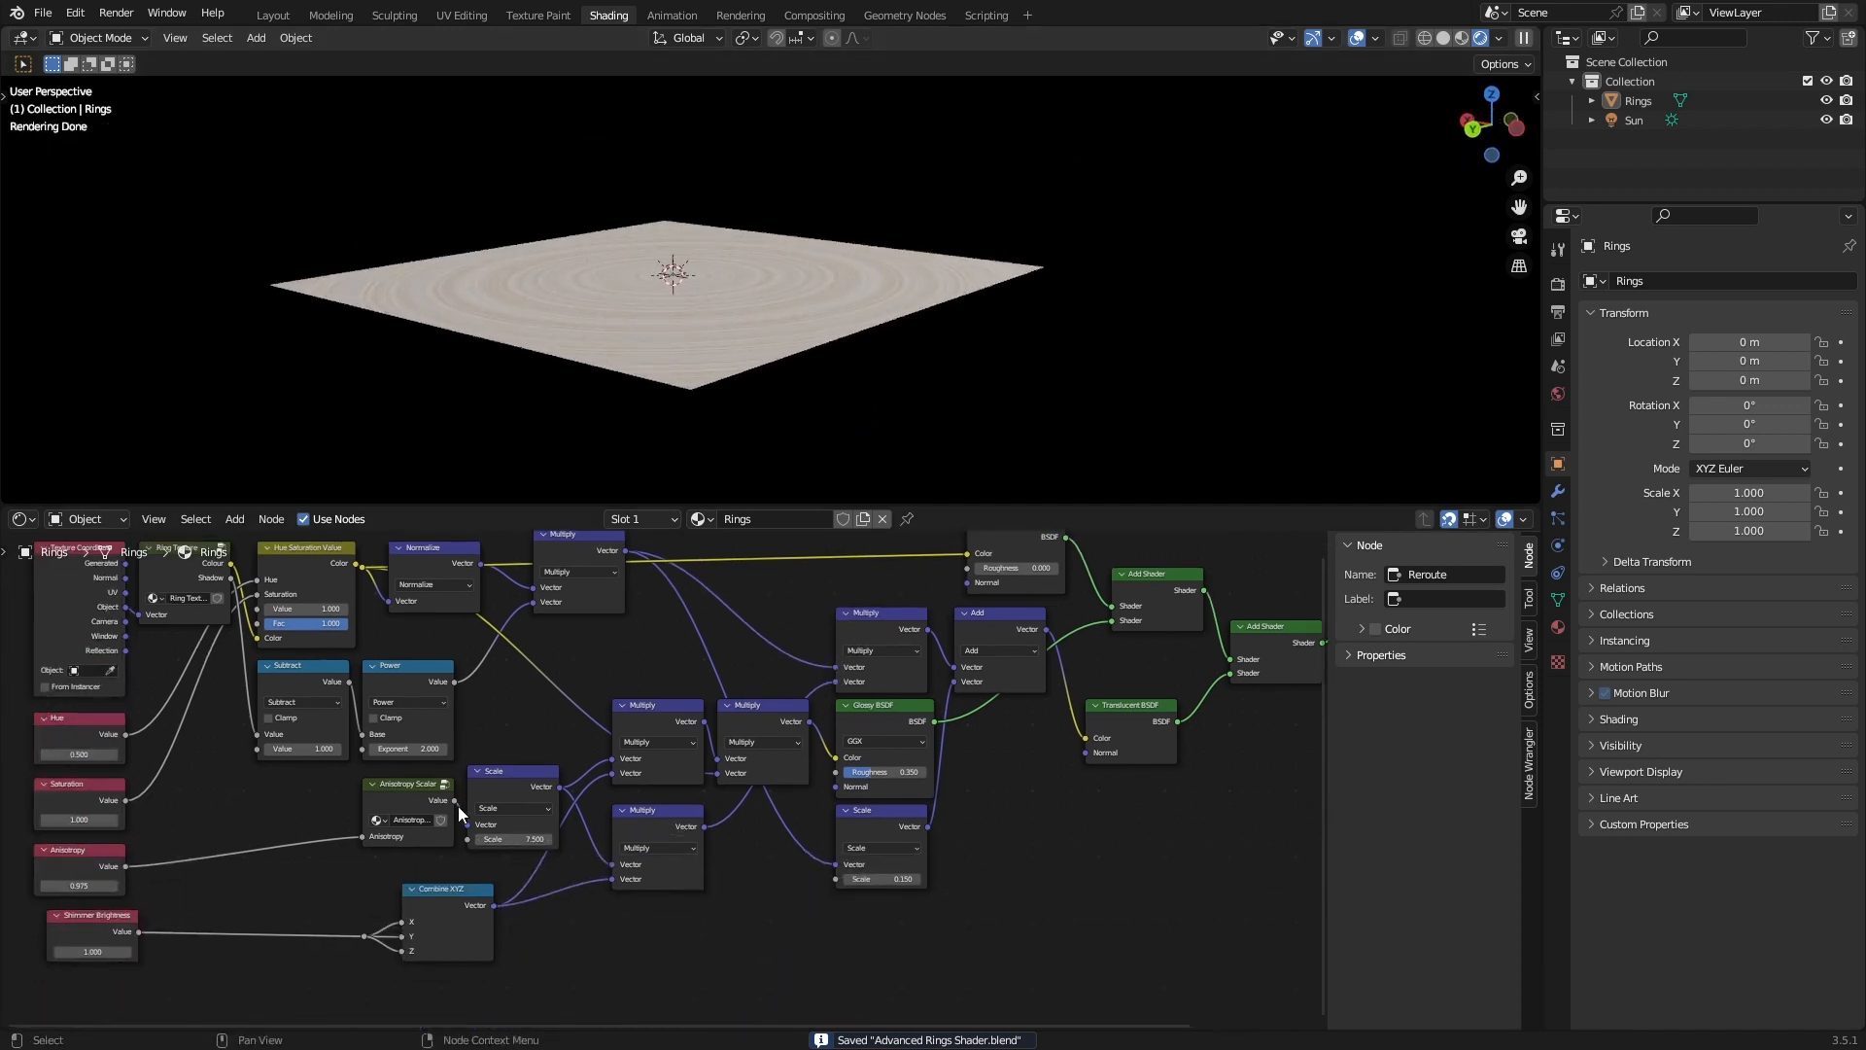
pyautogui.moveTo(431, 780); pyautogui.dragTo(609, 897, button='middle')
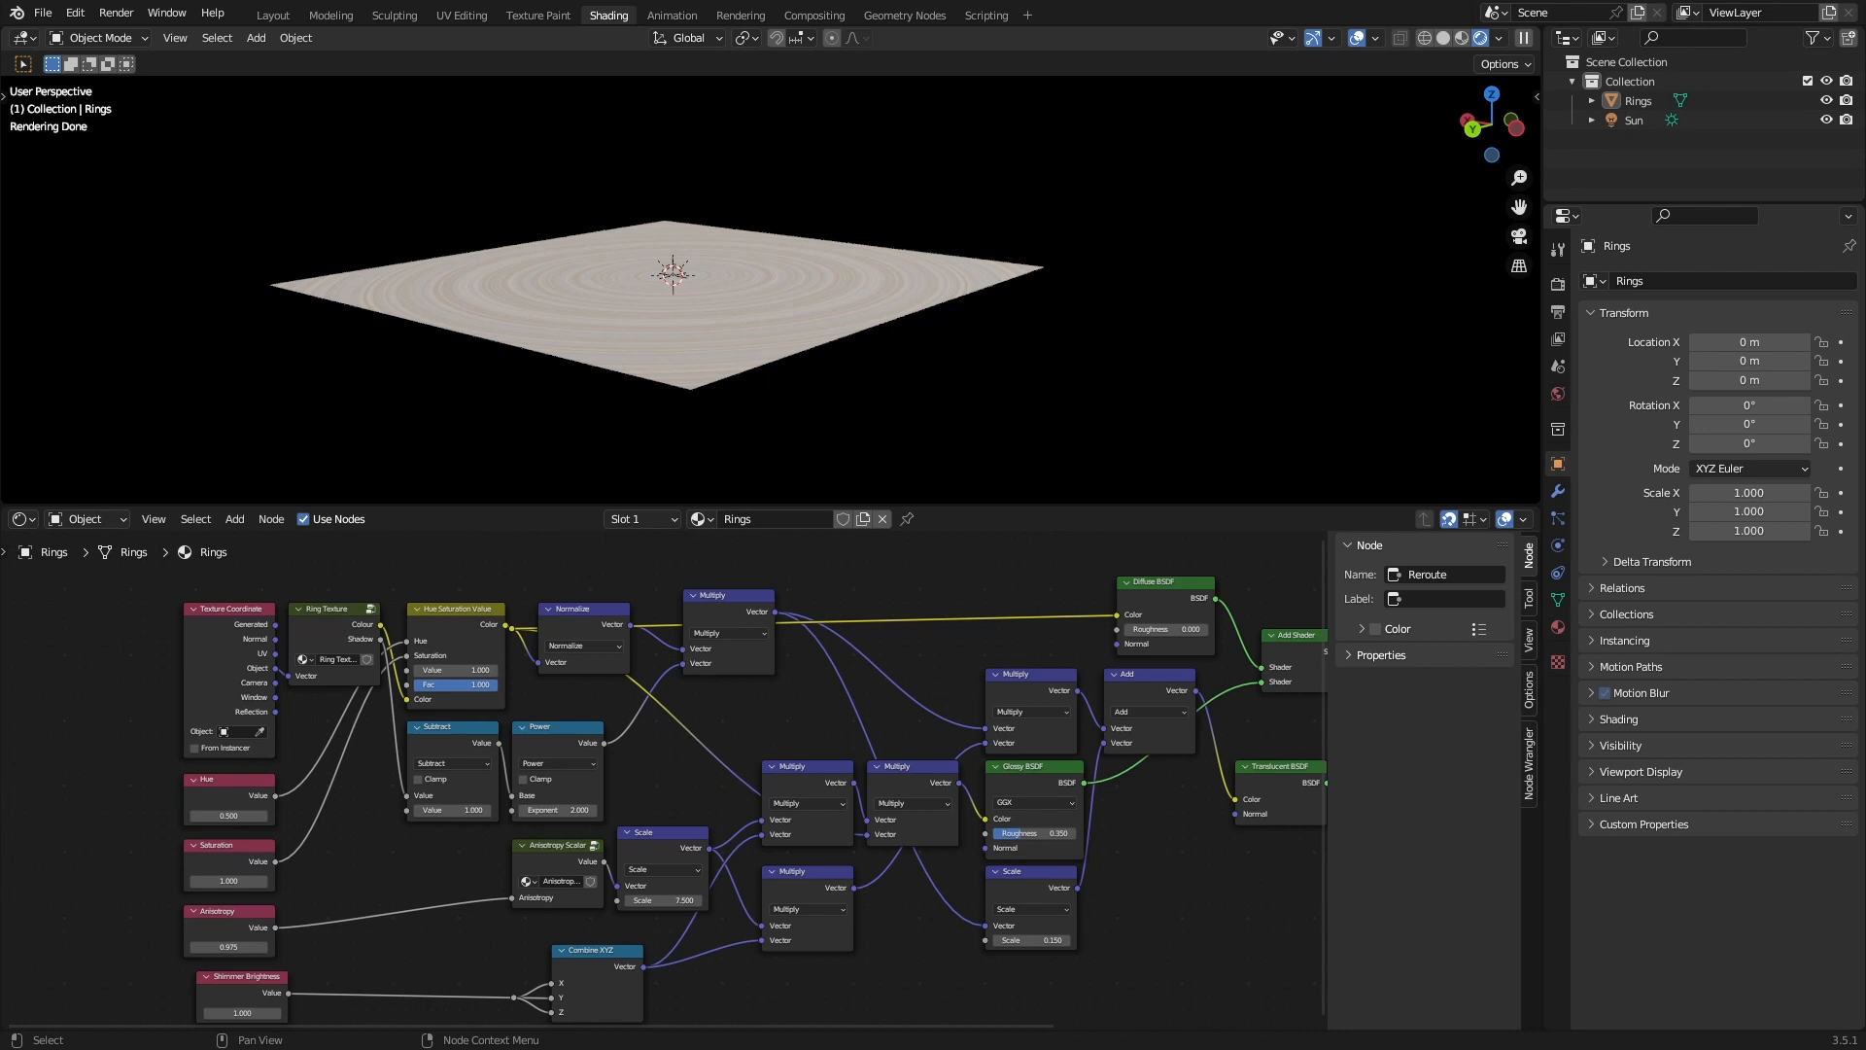
pyautogui.hotkey('ctrl', 's')
# Review the node tree from the control values through the Multiply and shader nodes to the Material Output, and save the file.
pyautogui.moveTo(608, 821); pyautogui.dragTo(518, 694, button='middle')
pyautogui.scroll(2, 667, 756)
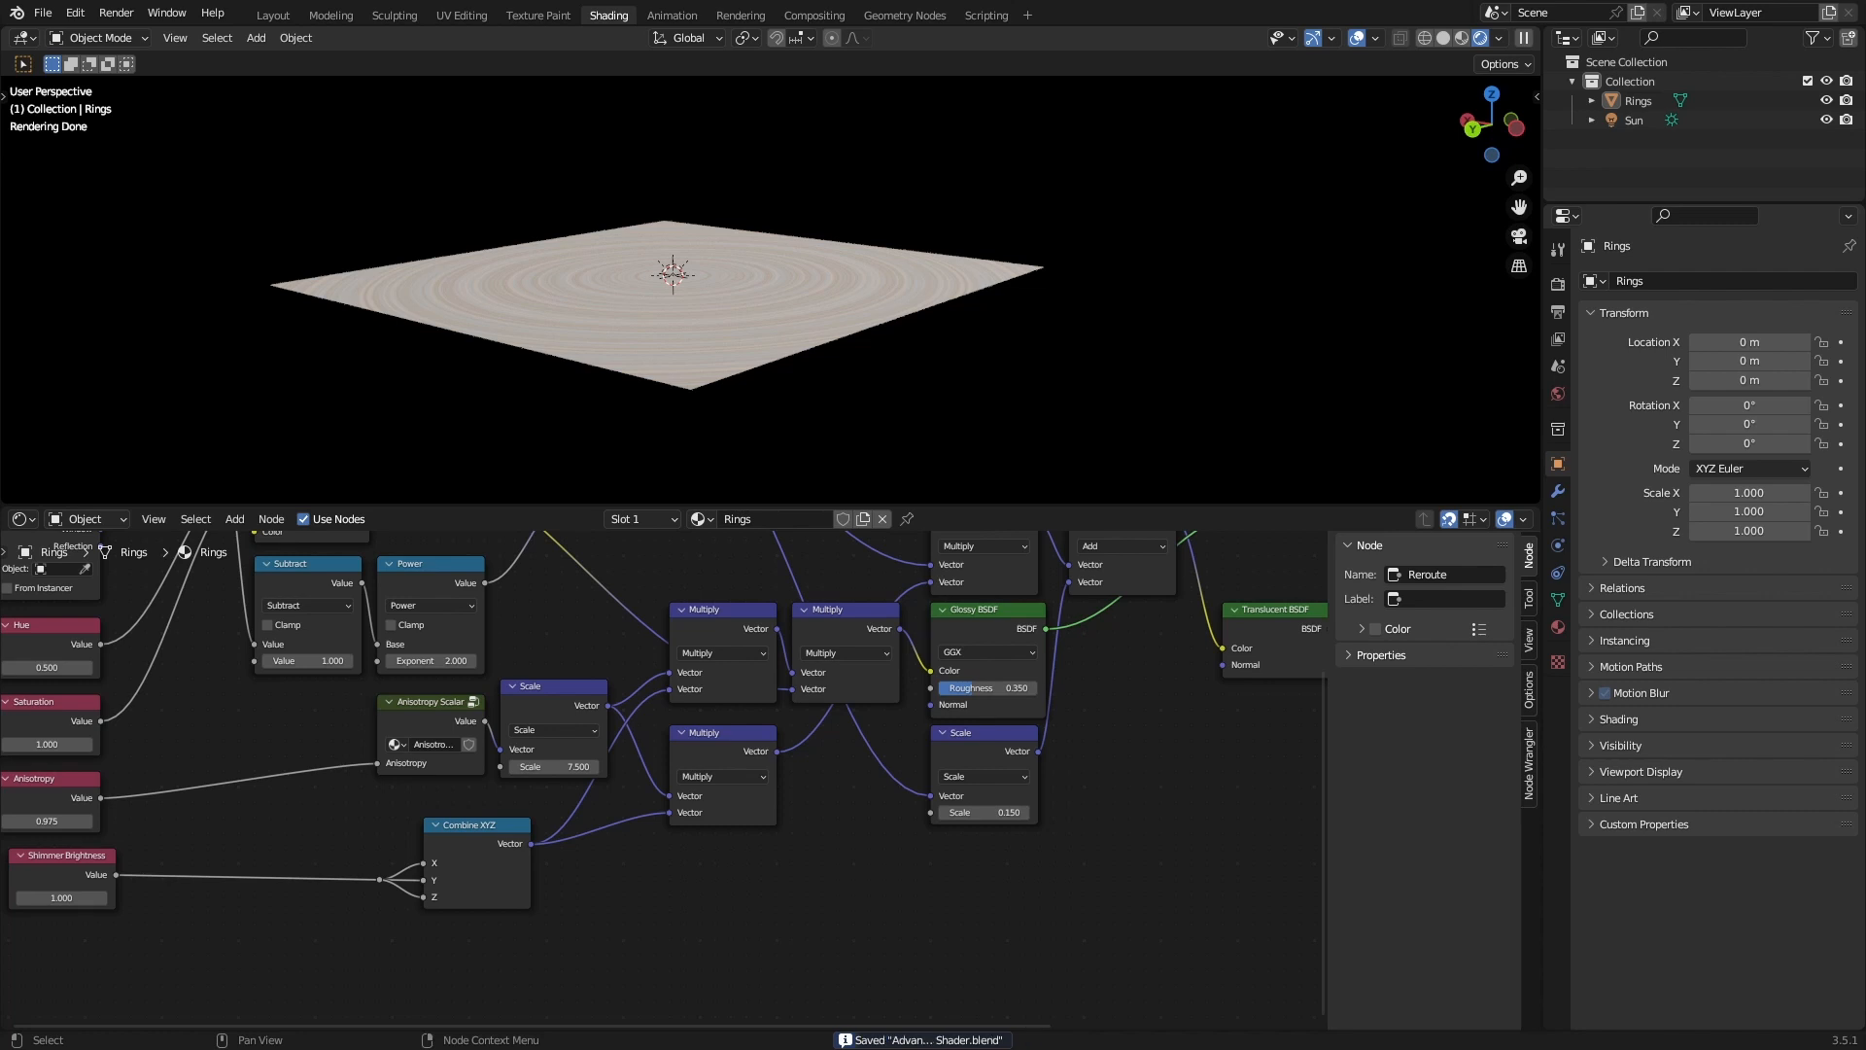
pyautogui.moveTo(733, 699); pyautogui.dragTo(640, 799, button='middle')
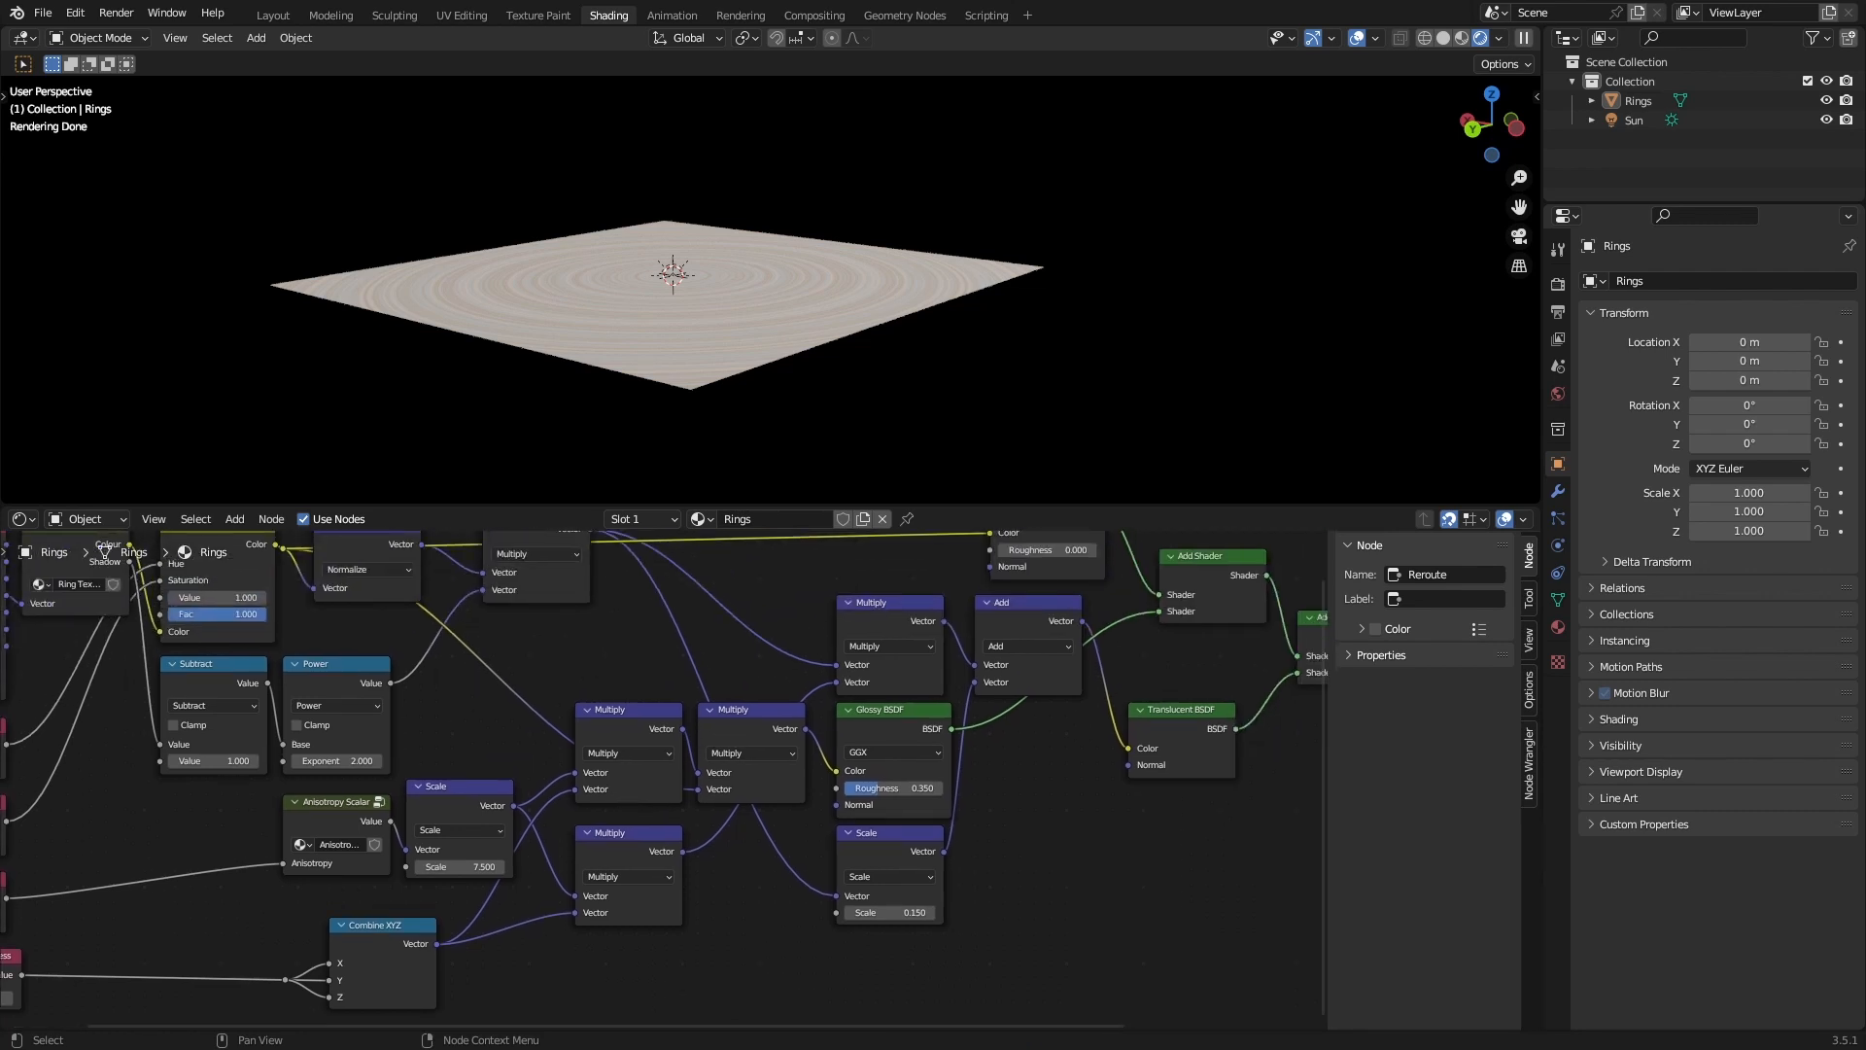
pyautogui.moveTo(692, 739); pyautogui.dragTo(744, 854, button='middle')
pyautogui.scroll(-2, 677, 818)
pyautogui.moveTo(744, 854); pyautogui.dragTo(747, 782)
pyautogui.rightClick(746, 783)
pyautogui.click(686, 626)
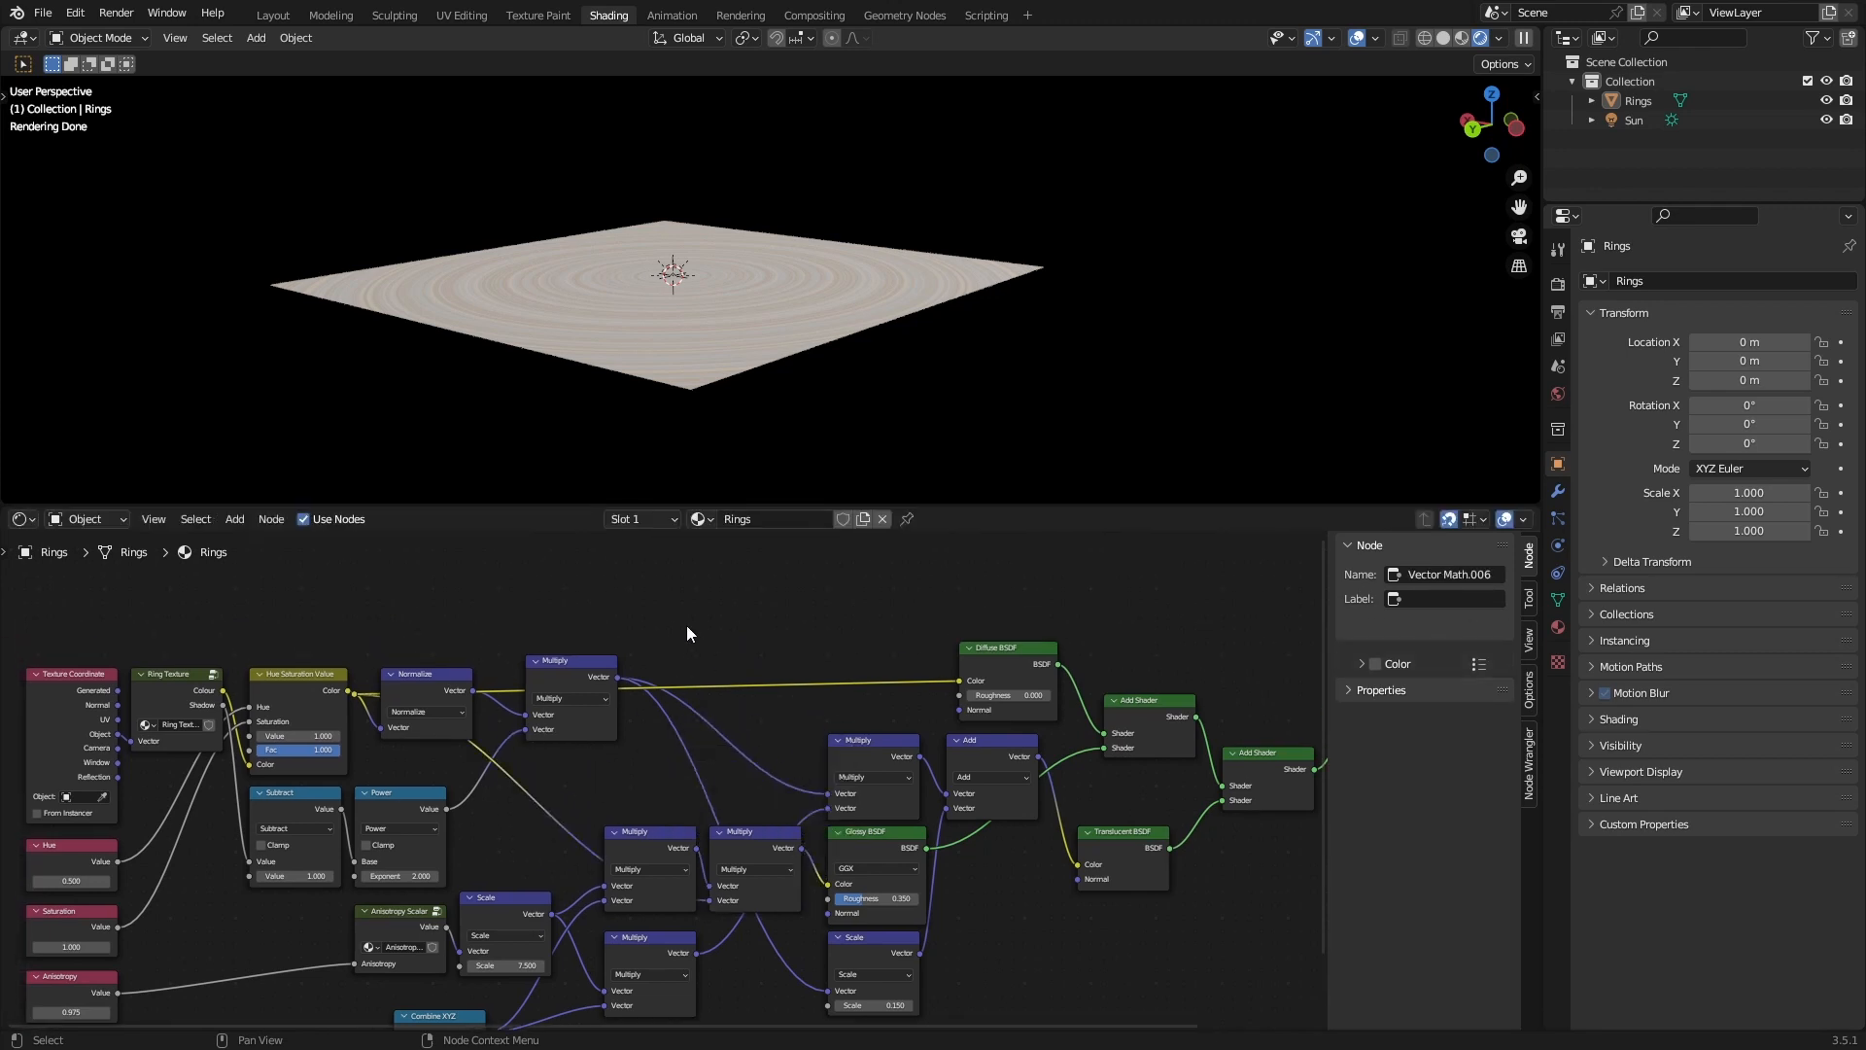
pyautogui.hotkey('ctrl', 's')
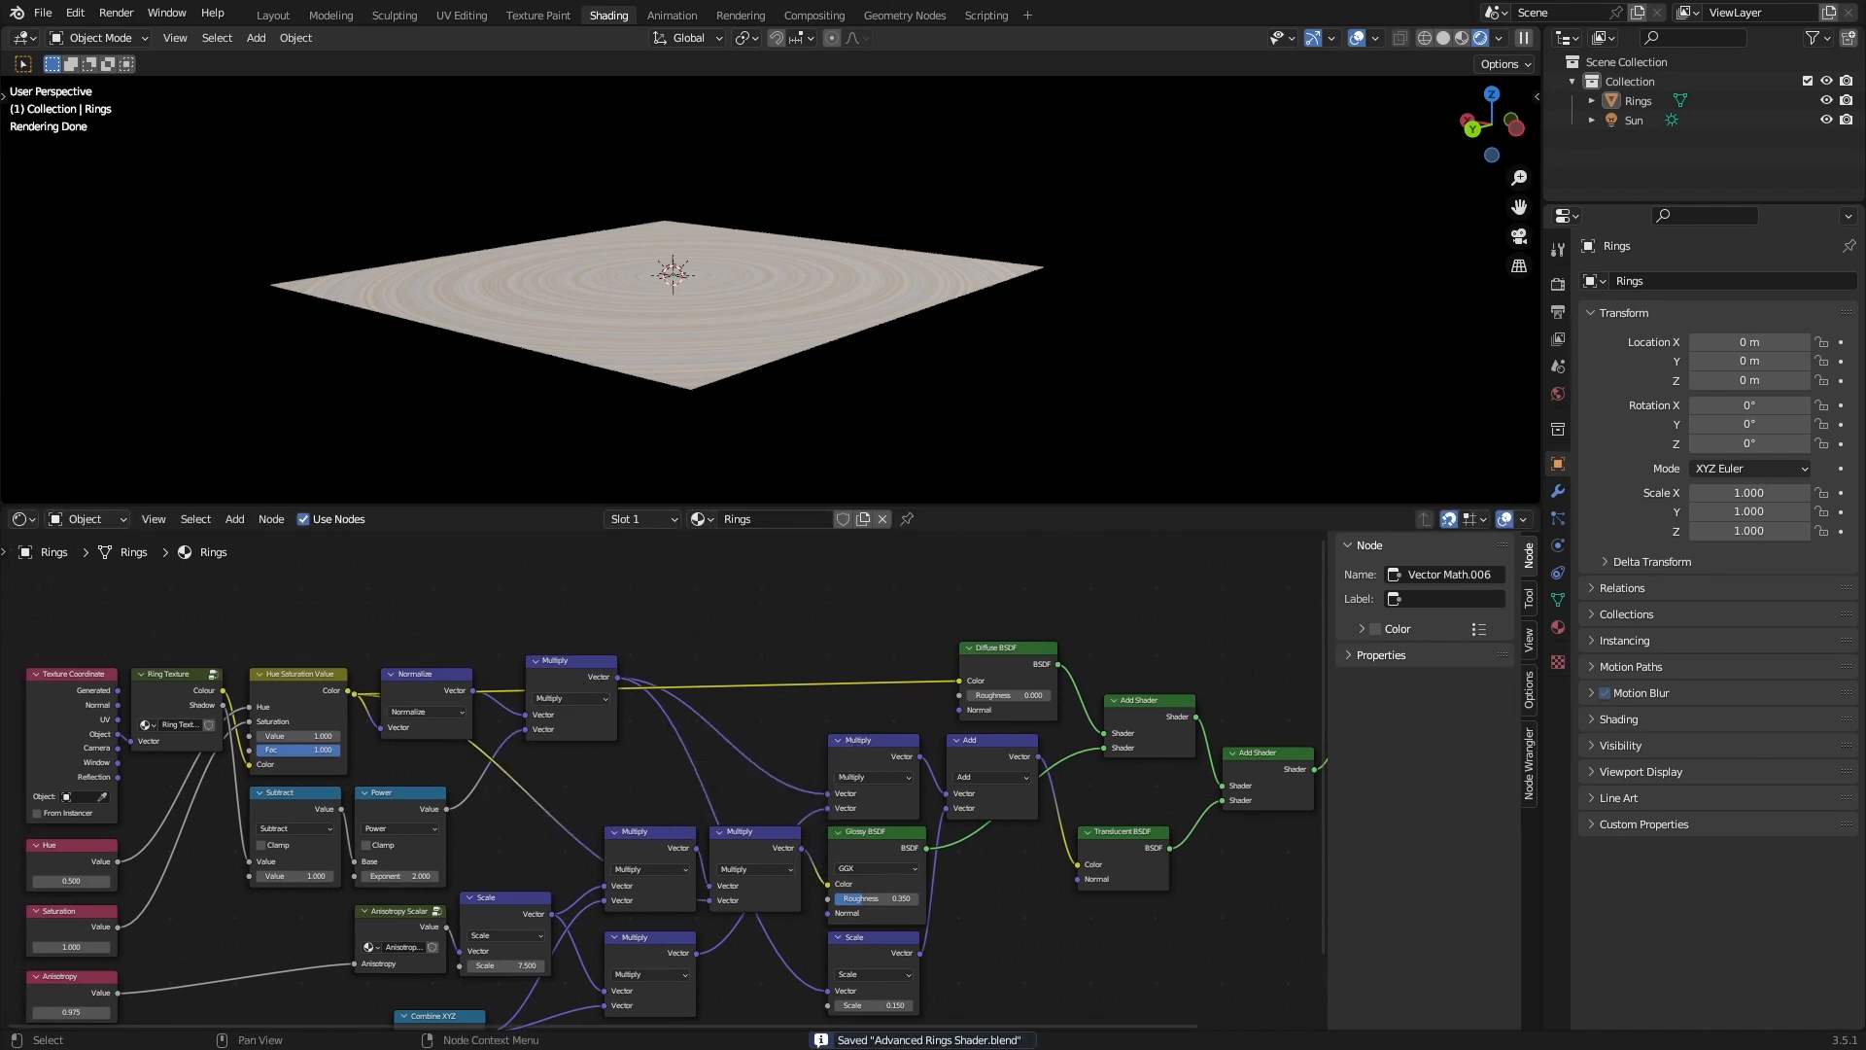
pyautogui.moveTo(954, 805); pyautogui.dragTo(509, 712, button='middle')
pyautogui.scroll(-2, 637, 759)
pyautogui.moveTo(865, 789); pyautogui.dragTo(675, 831, button='middle')
pyautogui.scroll(3, 849, 842)
pyautogui.scroll(1, 766, 799)
pyautogui.keyDown('ctrl'); pyautogui.moveTo(762, 624); pyautogui.dragTo(902, 779, button='middle'); pyautogui.keyUp('ctrl')
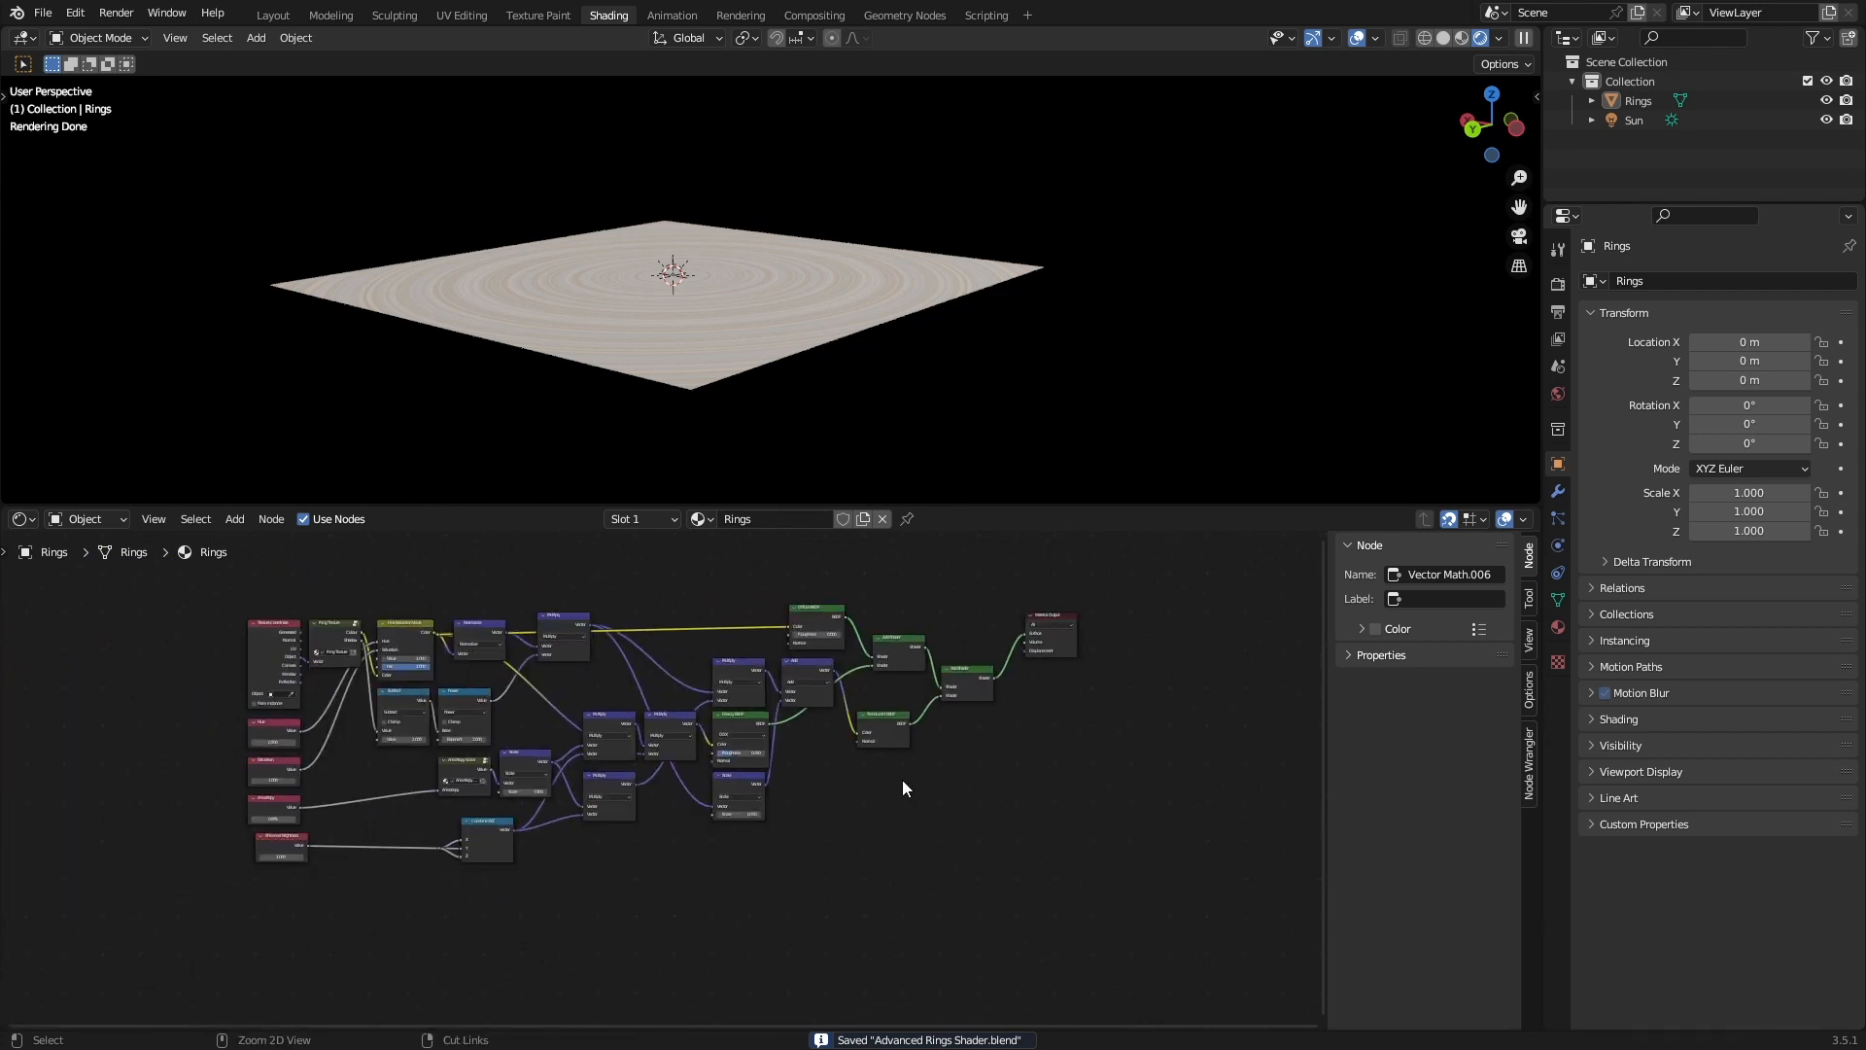
# Try a lower Shimmer Brightness value, view the Rings plane from another angle, and undo the change.
pyautogui.moveTo(696, 820); pyautogui.dragTo(1022, 713, button='middle')
pyautogui.scroll(2, 1023, 713)
pyautogui.scroll(5, 664, 775)
pyautogui.keyDown('shift'); pyautogui.moveTo(462, 748); pyautogui.dragTo(442, 749); pyautogui.keyUp('shift')
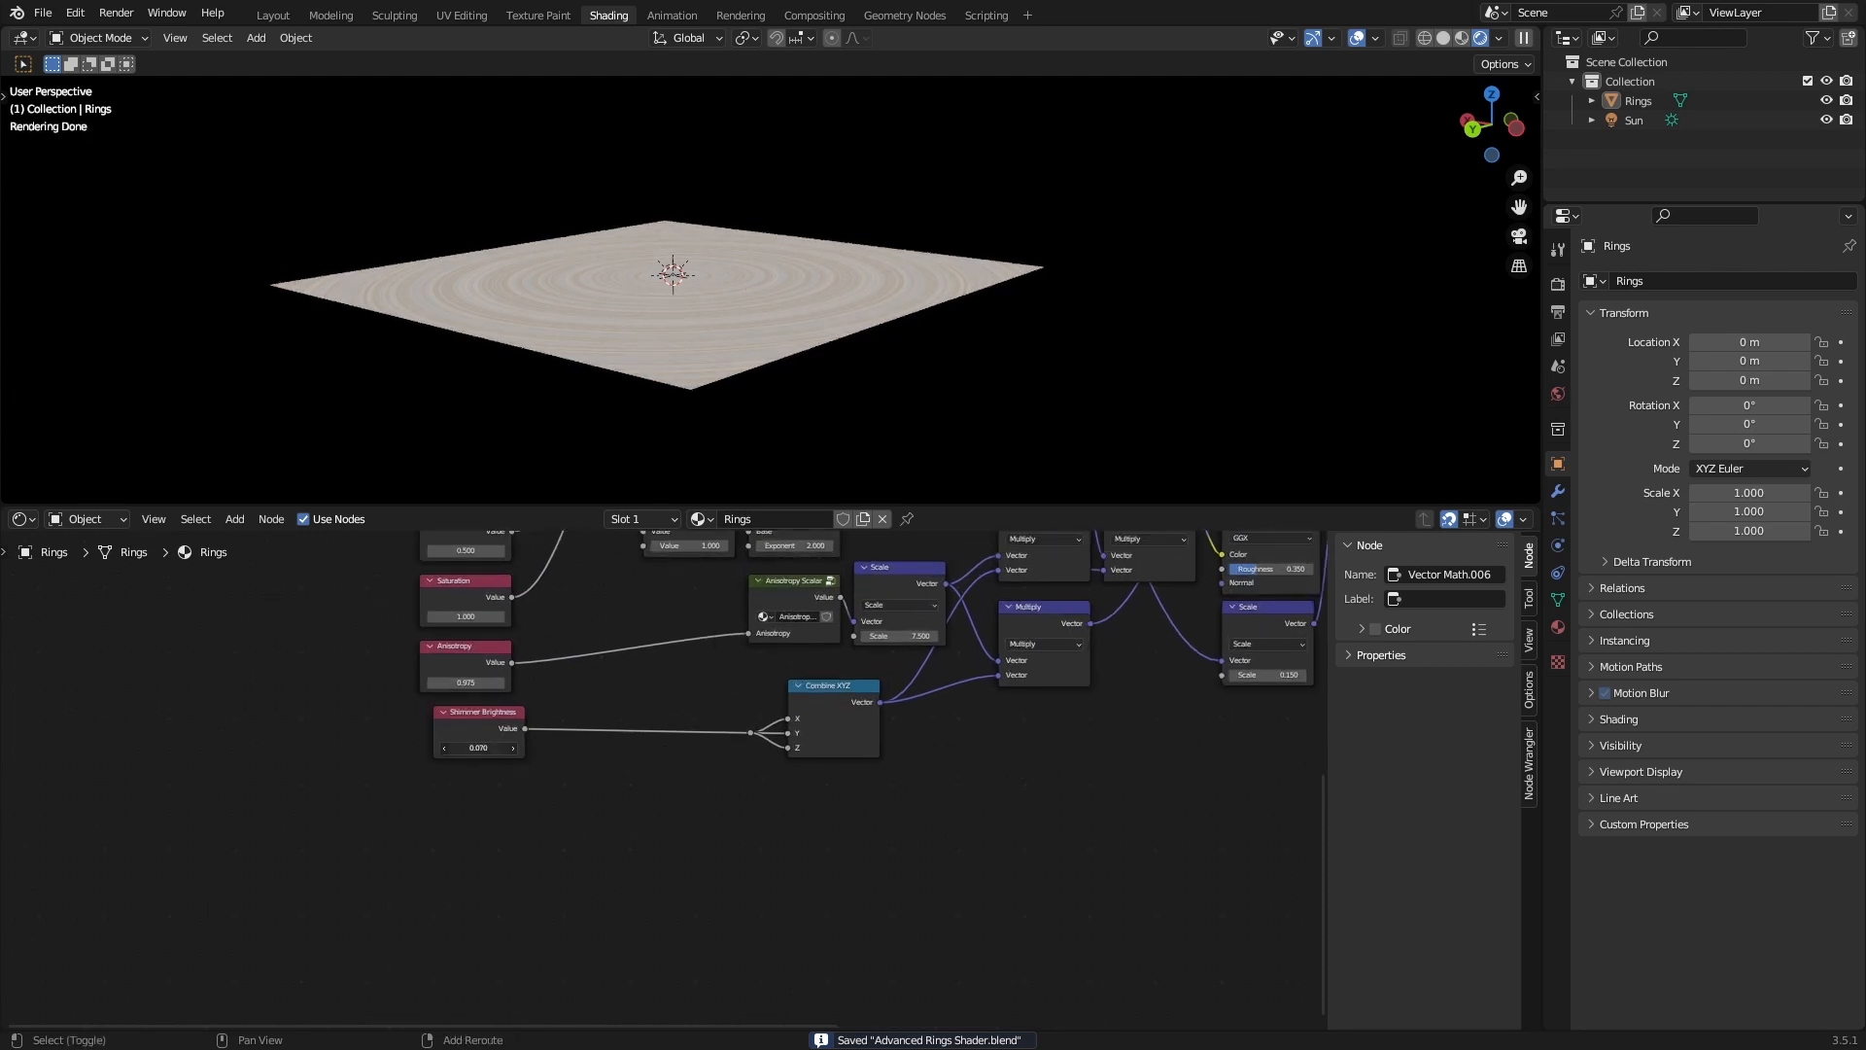
pyautogui.moveTo(826, 401); pyautogui.dragTo(957, 368, button='middle')
pyautogui.hotkey('ctrl', 'z')
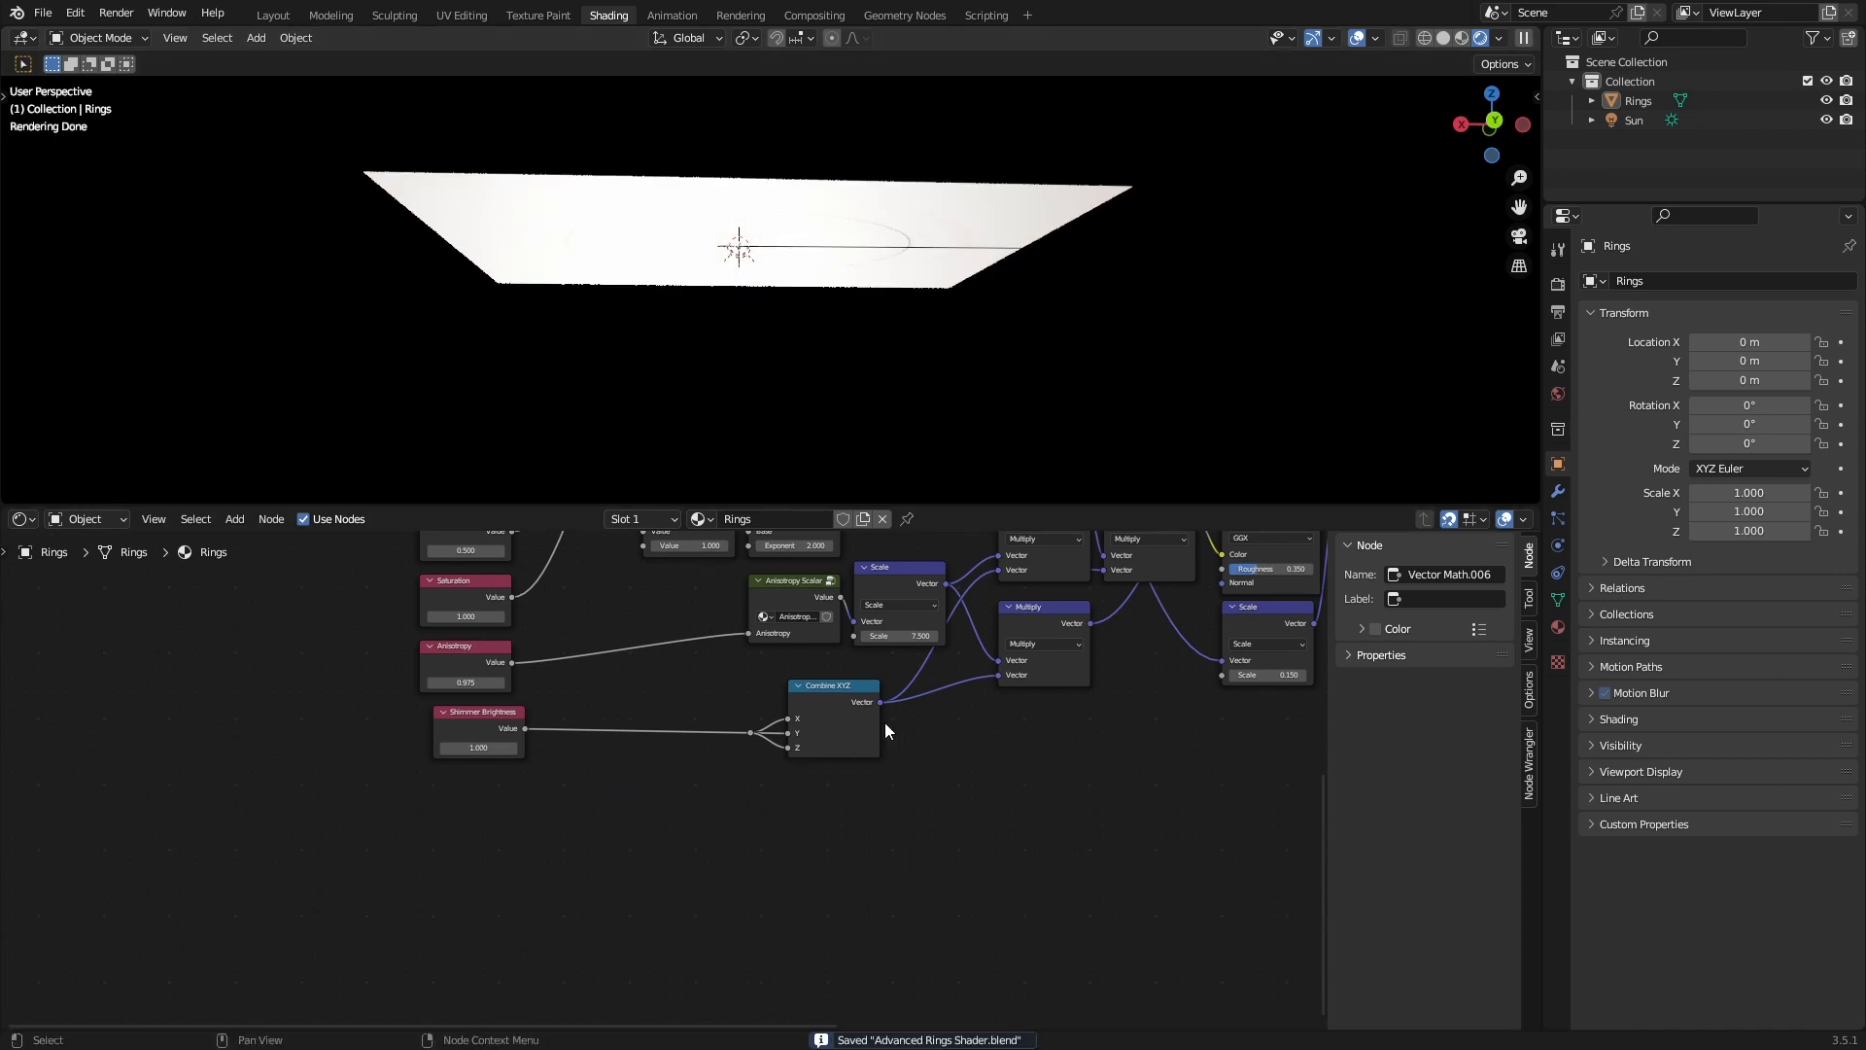
pyautogui.press('Home')
pyautogui.scroll(-3, 768, 823)
pyautogui.moveTo(982, 729); pyautogui.dragTo(732, 789, button='middle')
pyautogui.scroll(3, 732, 787)
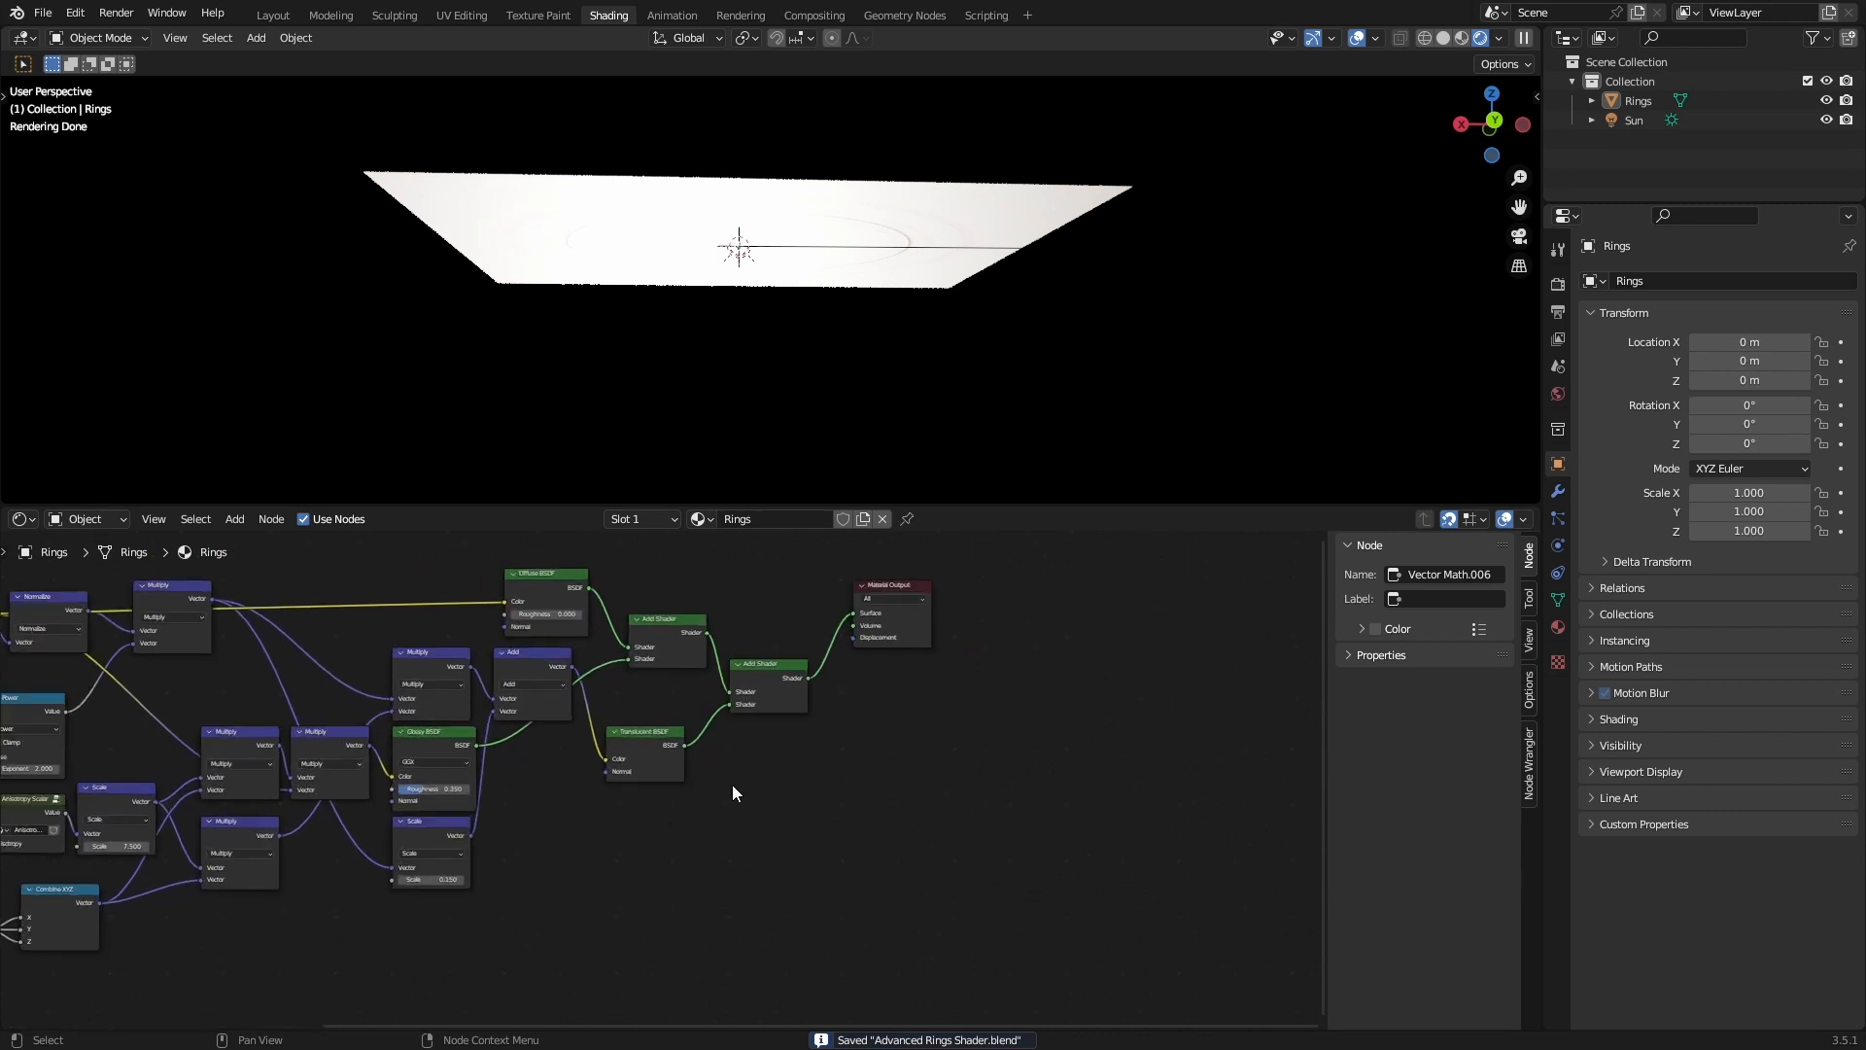
# Move the Material Output node farther from the final Add Shader to make room for another node.
pyautogui.moveTo(880, 675); pyautogui.dragTo(581, 755, button='middle')
pyautogui.scroll(3, 581, 754)
pyautogui.moveTo(595, 643); pyautogui.dragTo(777, 660)
pyautogui.moveTo(740, 795); pyautogui.dragTo(721, 808)
pyautogui.moveTo(571, 872); pyautogui.dragTo(822, 847, button='middle')
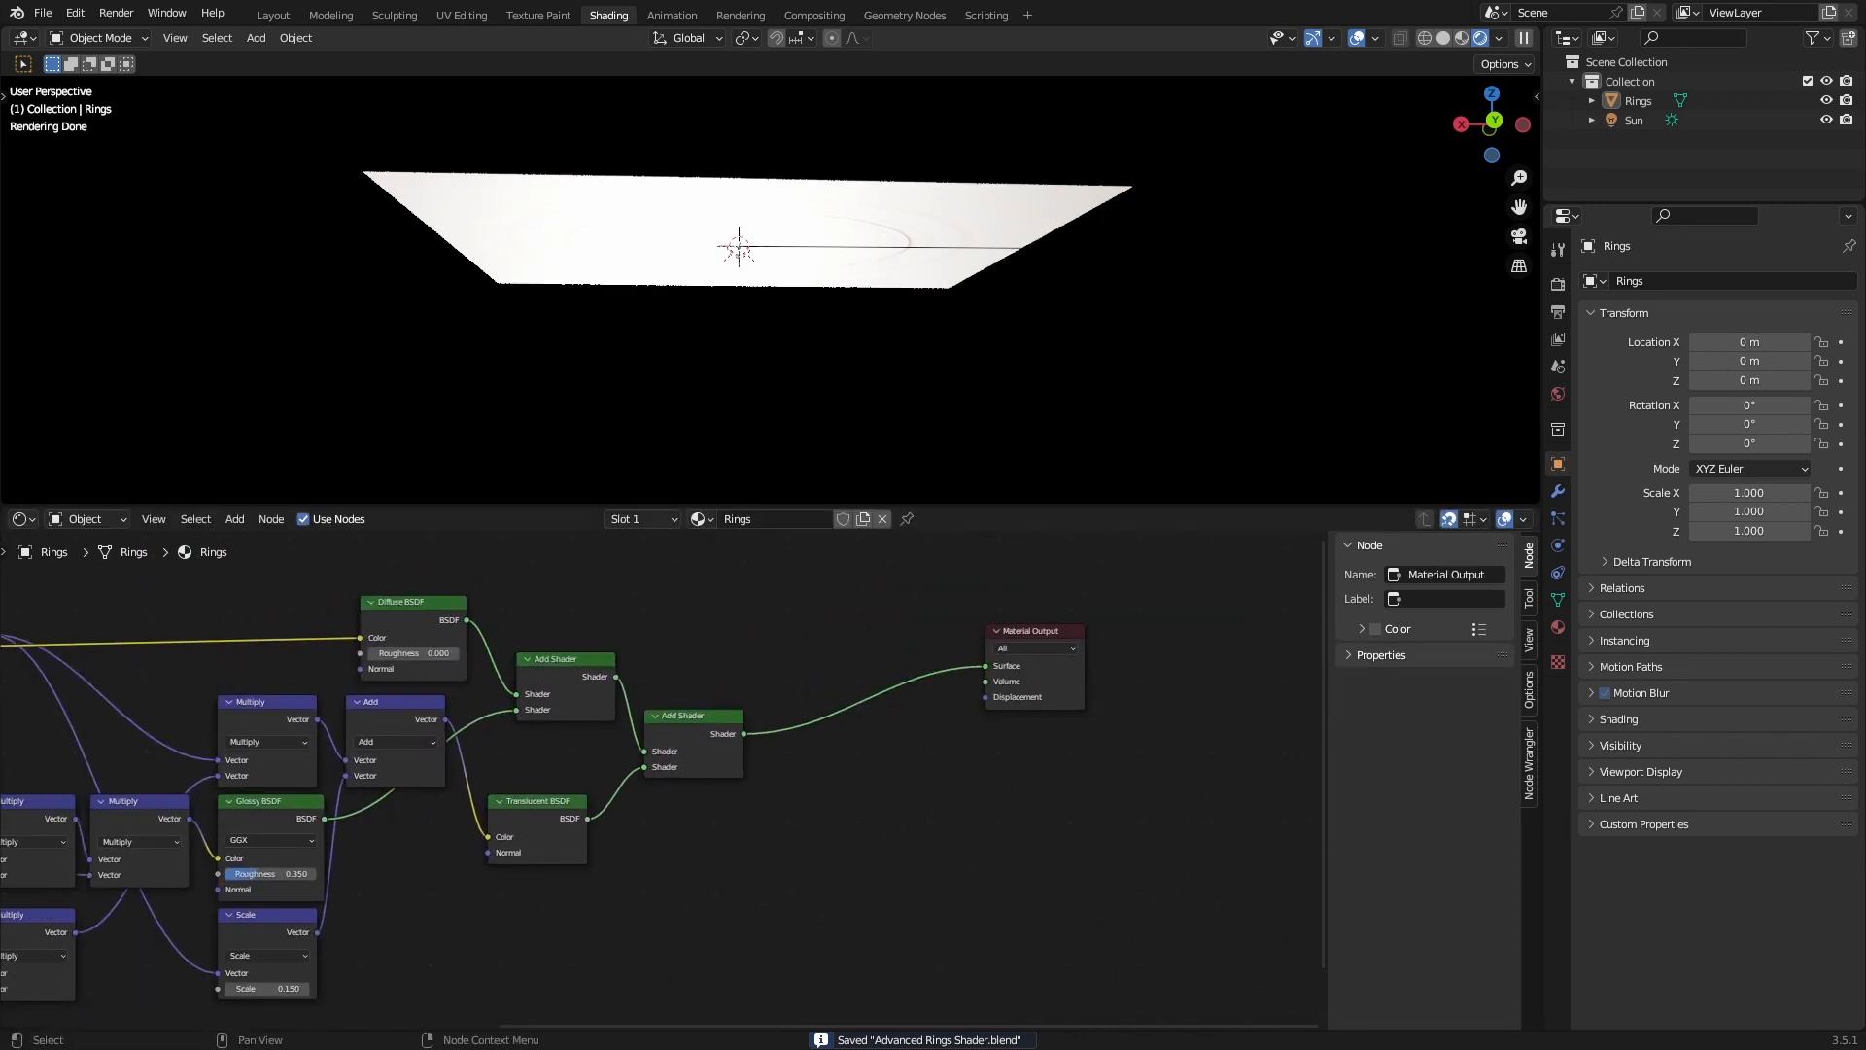
pyautogui.hotkey('shift', 'a')
pyautogui.write('mix')
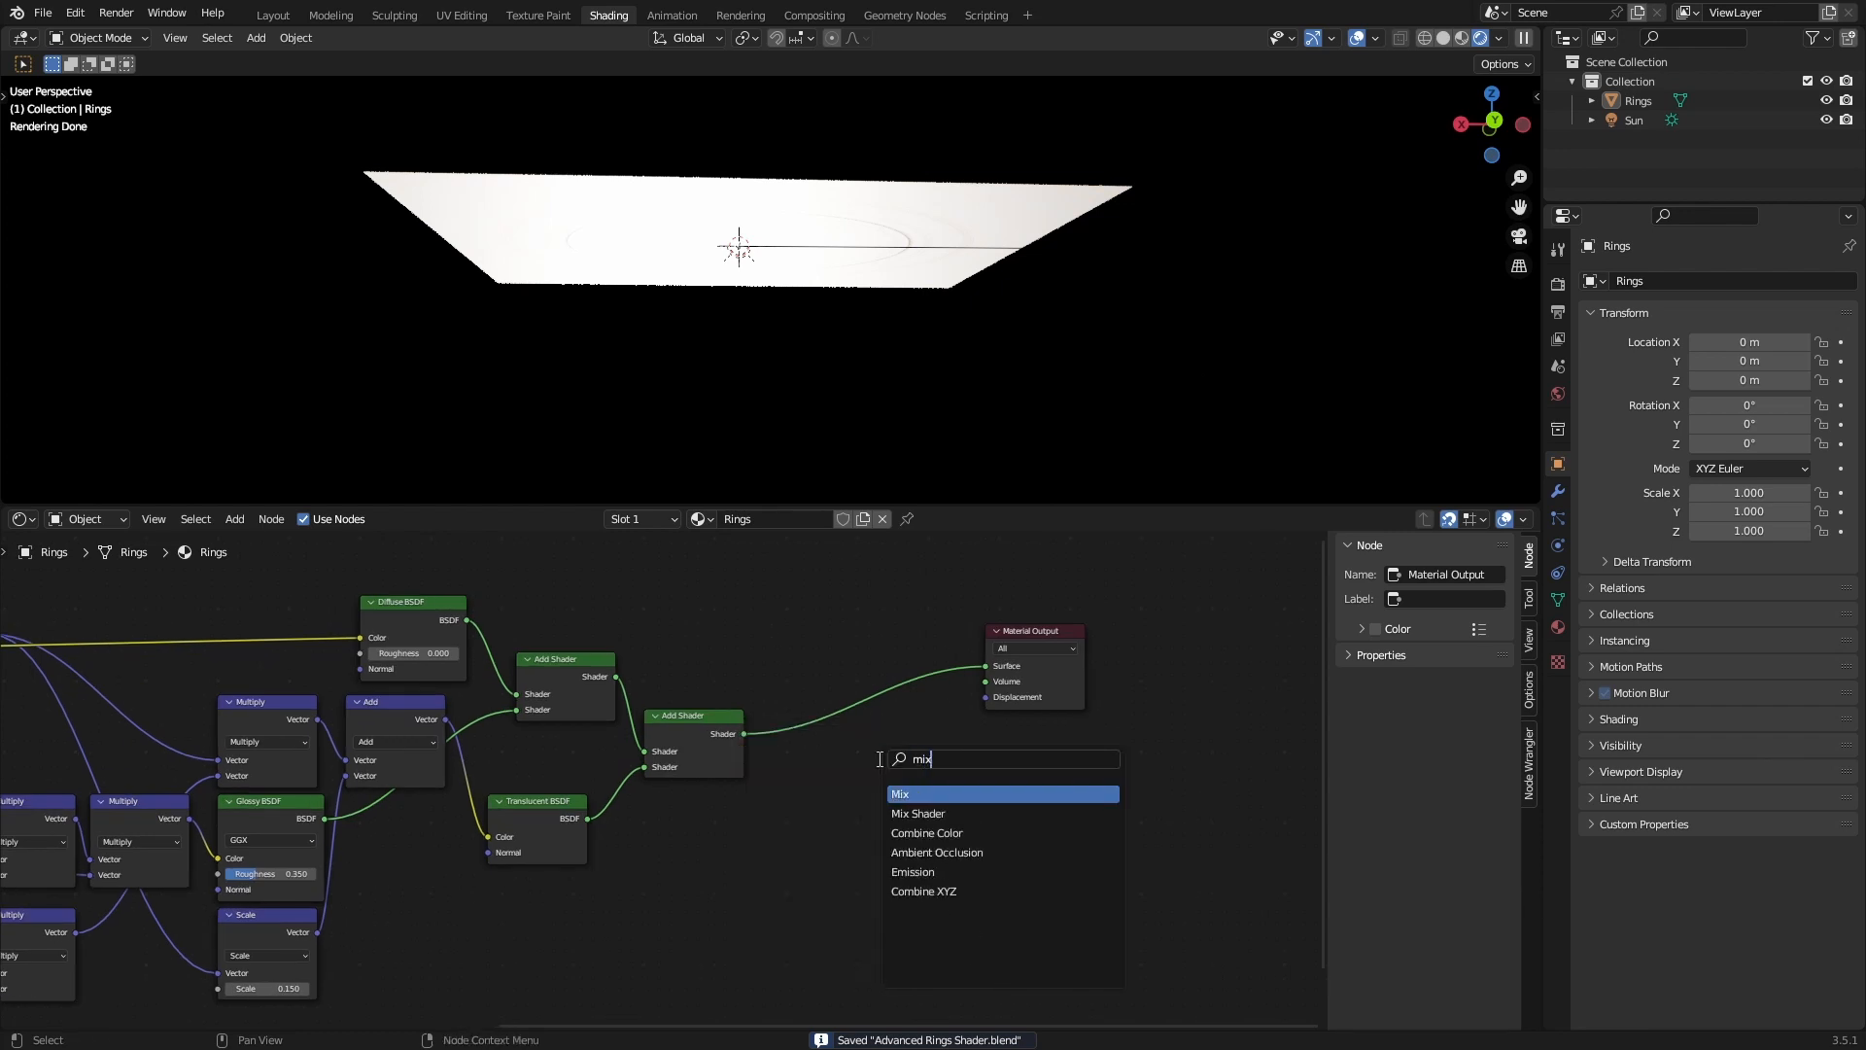
pyautogui.press('Return')
pyautogui.hotkey('ctrl', 'z')
# Insert a Mix Shader between the final Add Shader and the Material Output's Surface, and save the file.
pyautogui.hotkey('shift', 'a')
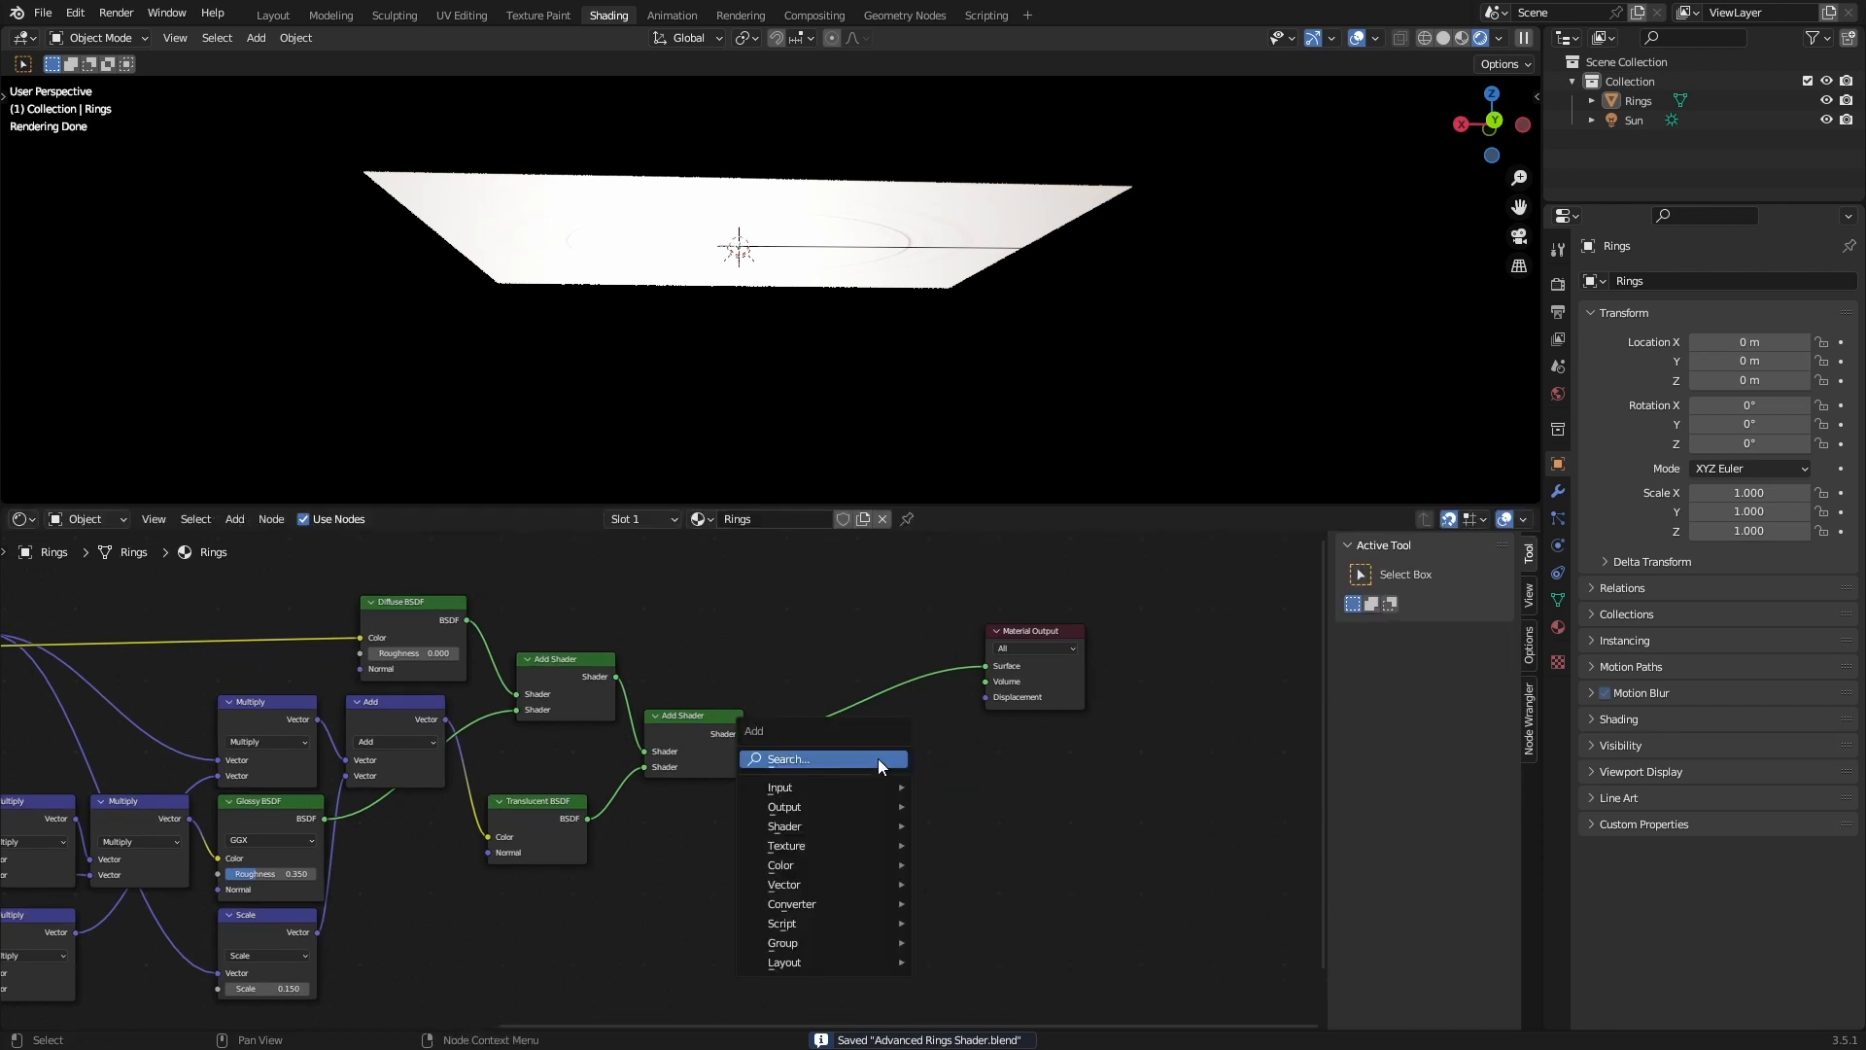
pyautogui.write('mix')
pyautogui.press('Down')
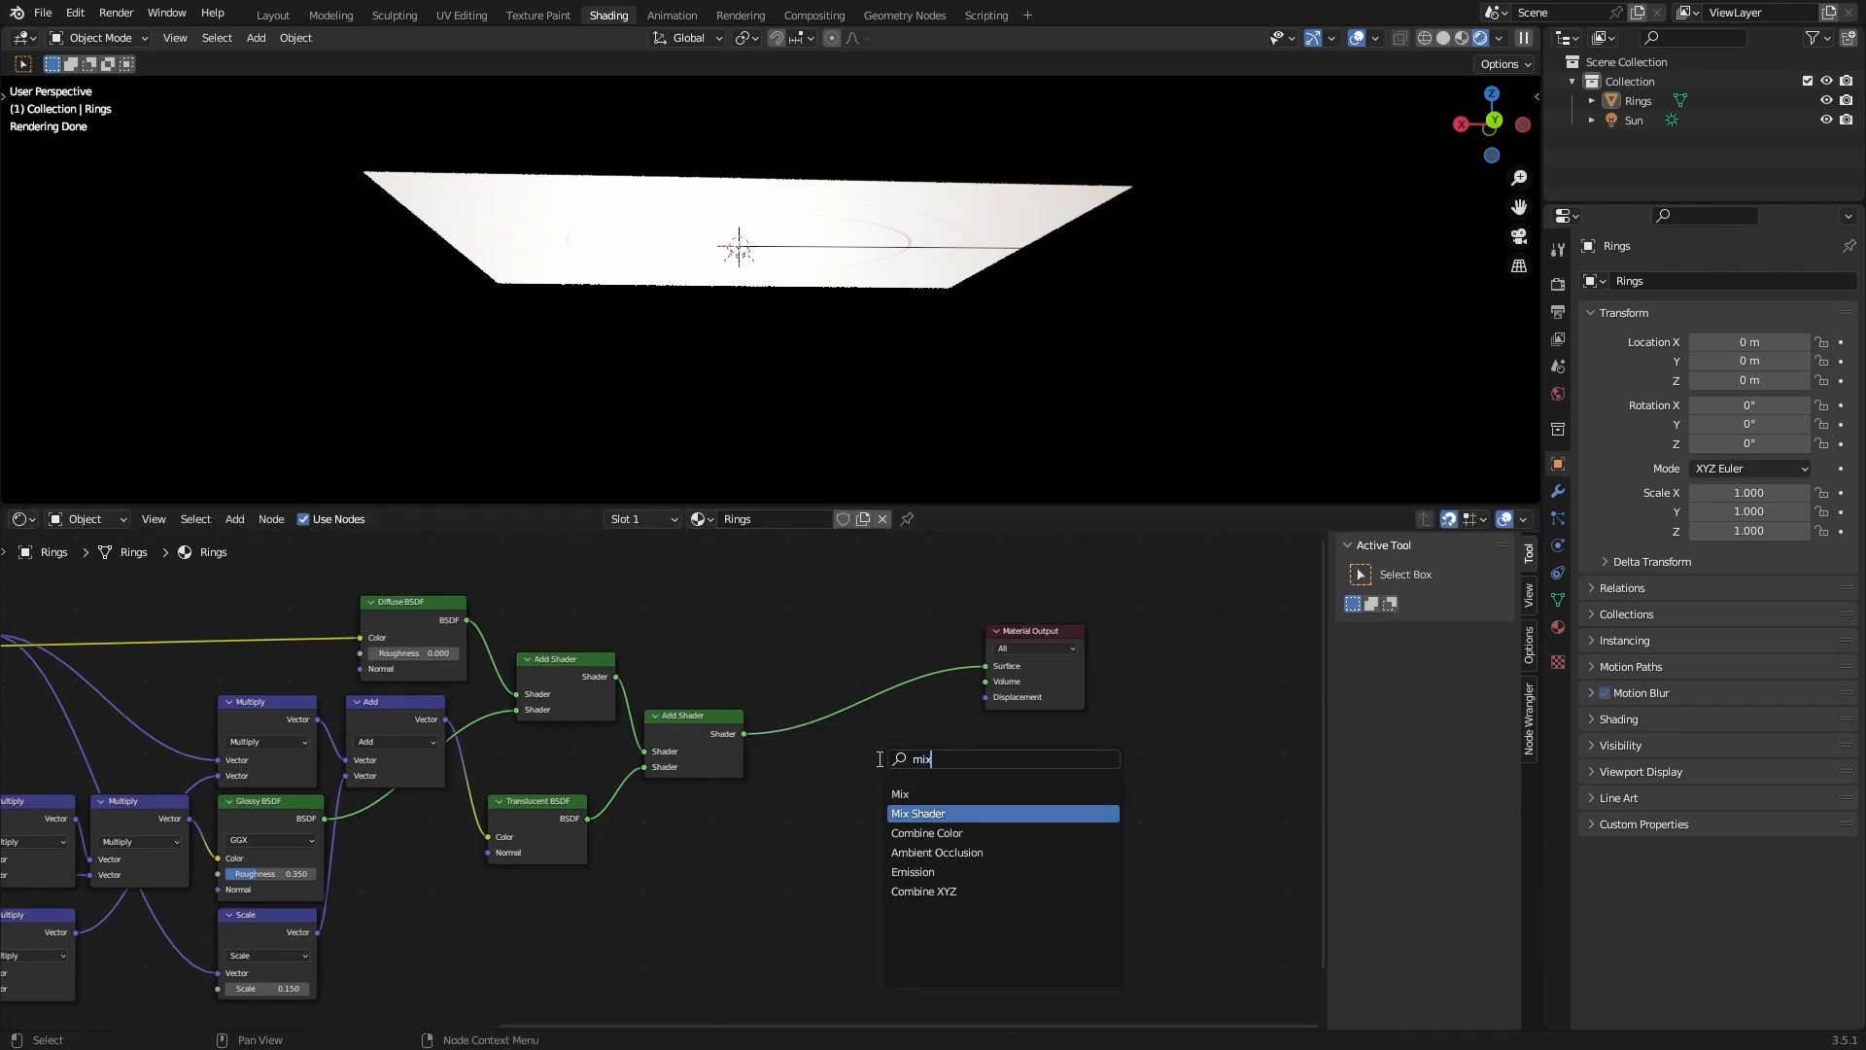
pyautogui.press('Return')
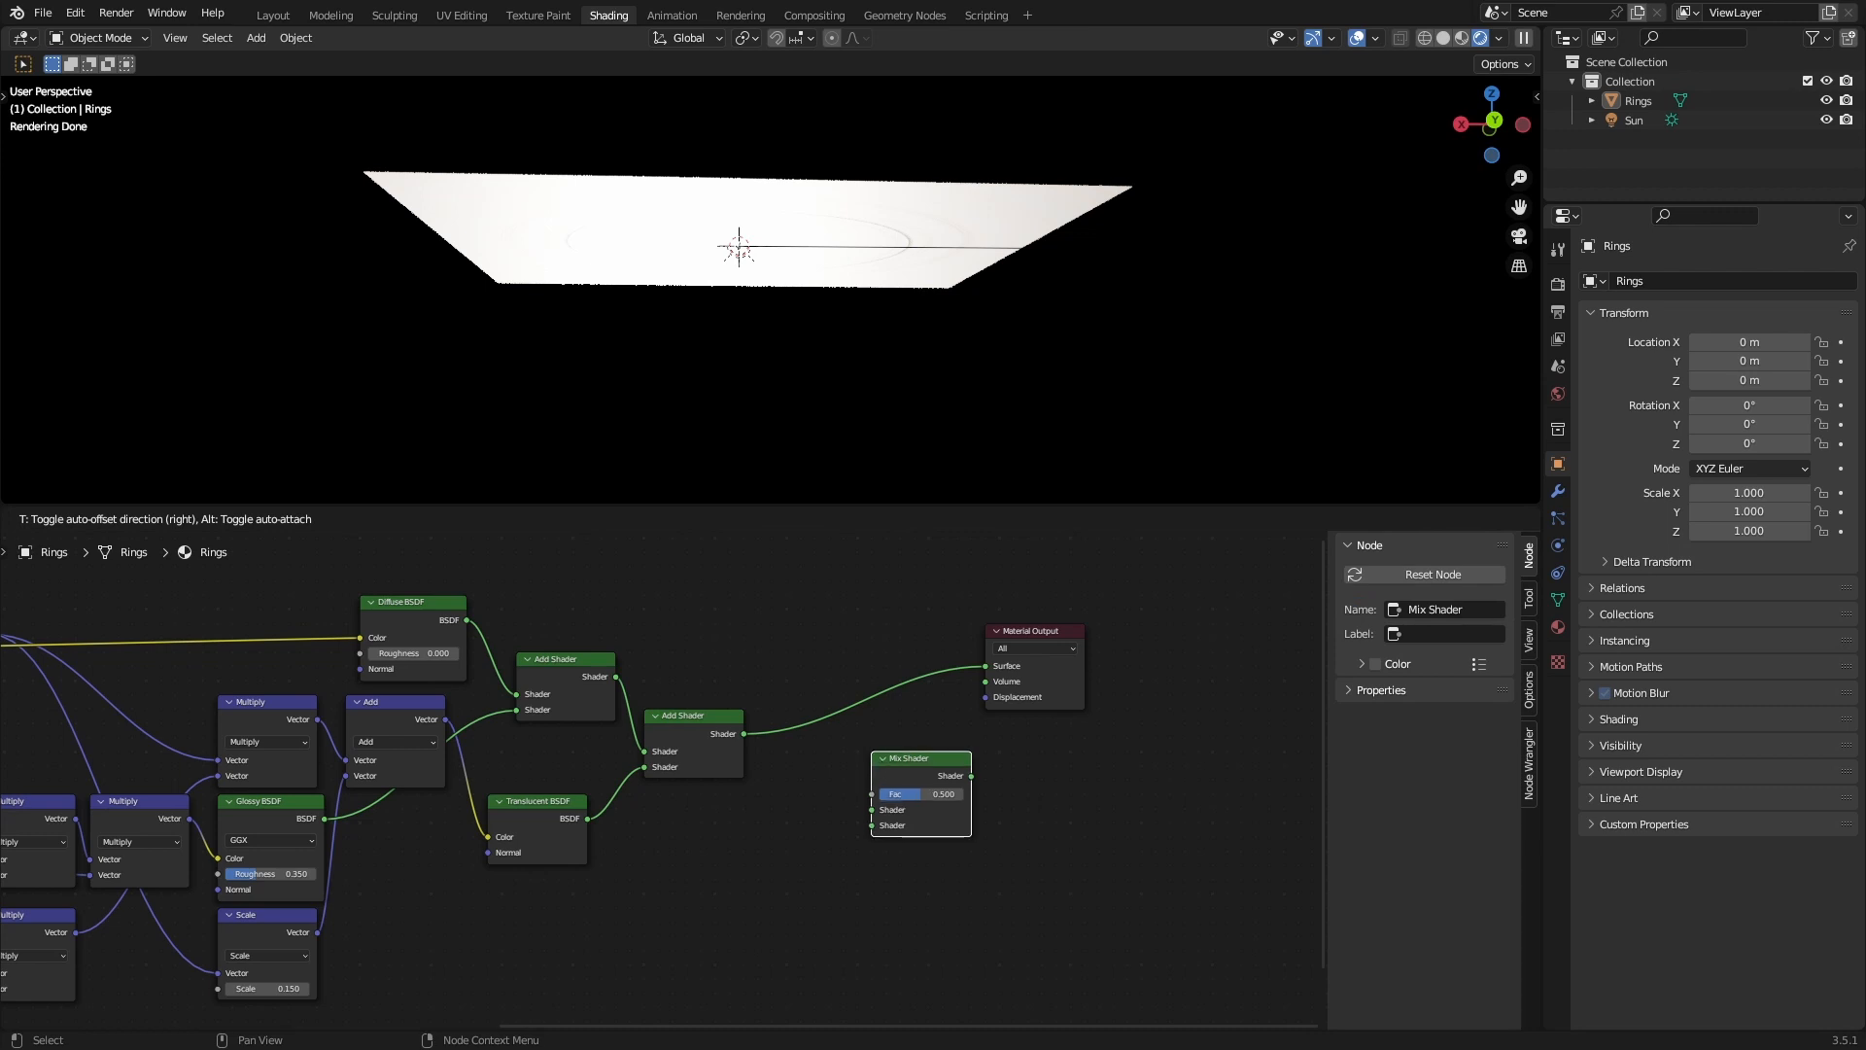
pyautogui.click(845, 809)
pyautogui.moveTo(803, 837); pyautogui.dragTo(831, 802, button='middle')
pyautogui.moveTo(871, 674); pyautogui.dragTo(870, 646)
pyautogui.click(798, 811)
pyautogui.hotkey('ctrl', 's')
# Add a Transparent BSDF below the final Add Shader and connect it to the Mix Shader's second Shader input.
pyautogui.hotkey('shift', 'a')
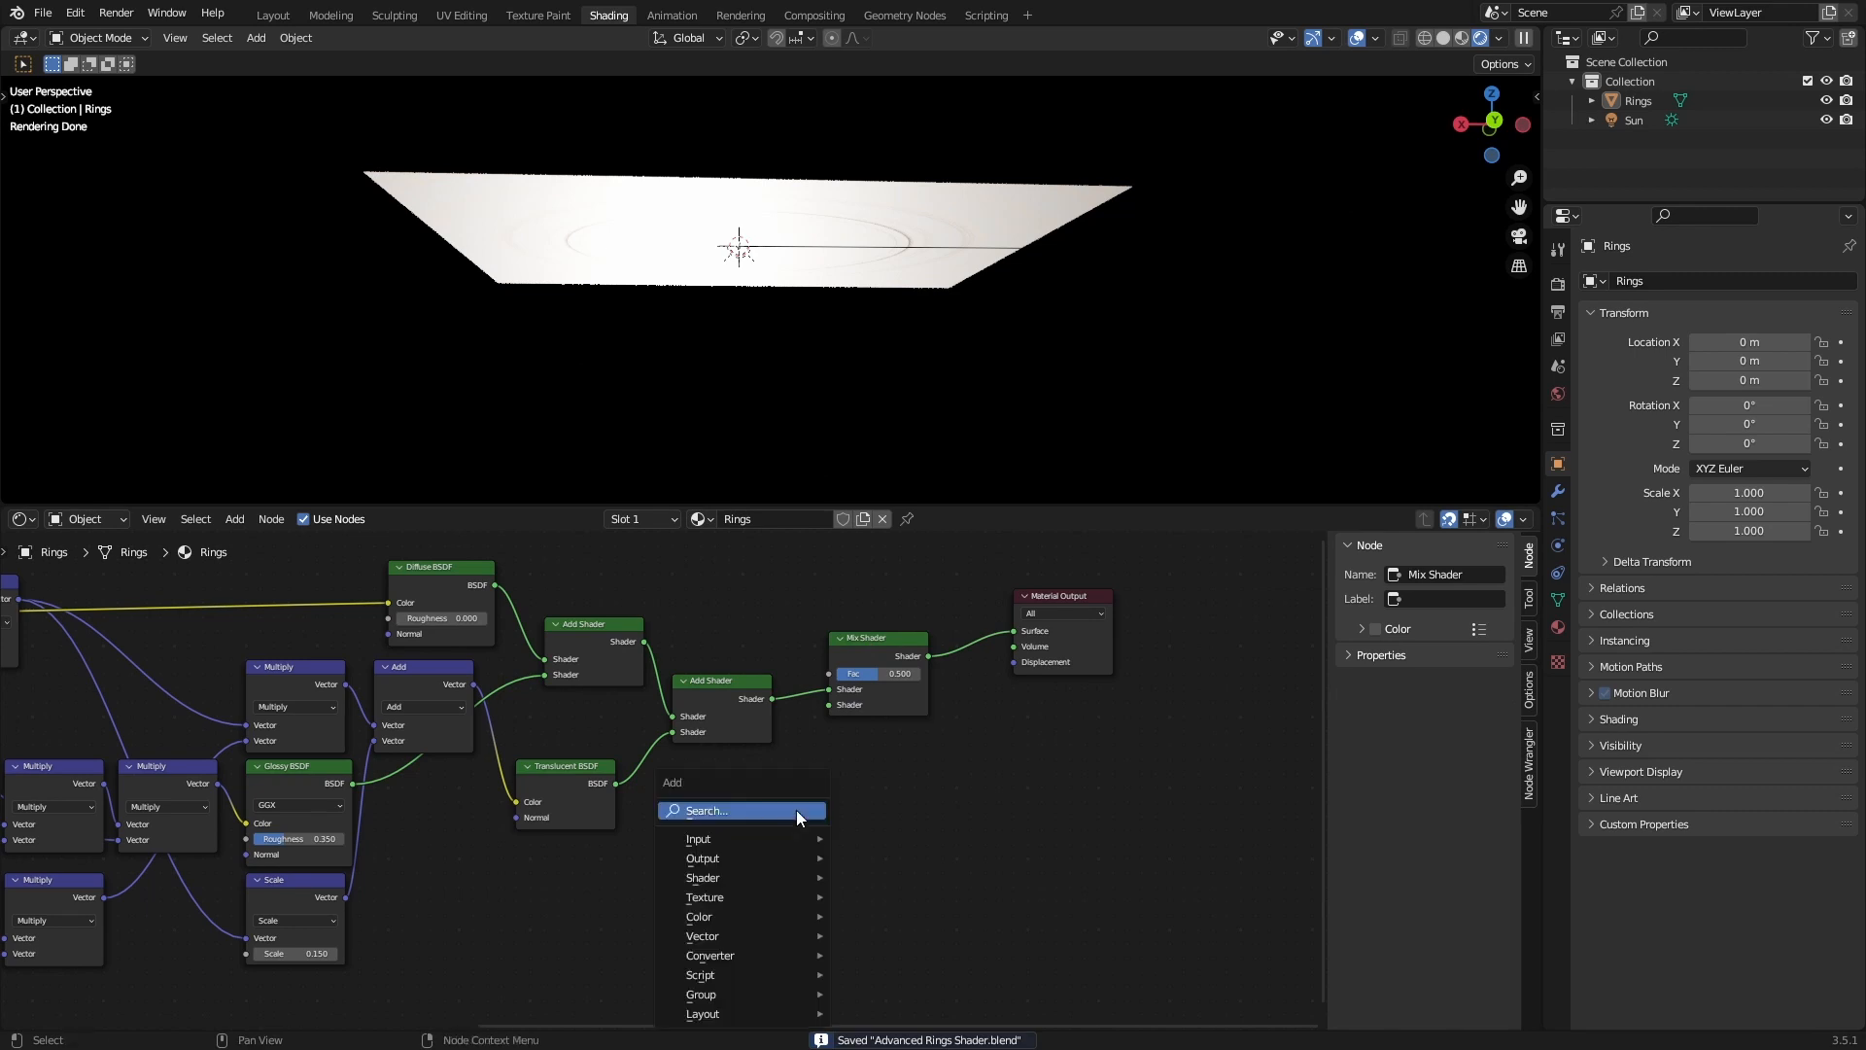
pyautogui.write('trans')
pyautogui.press('Down')
pyautogui.press('Return')
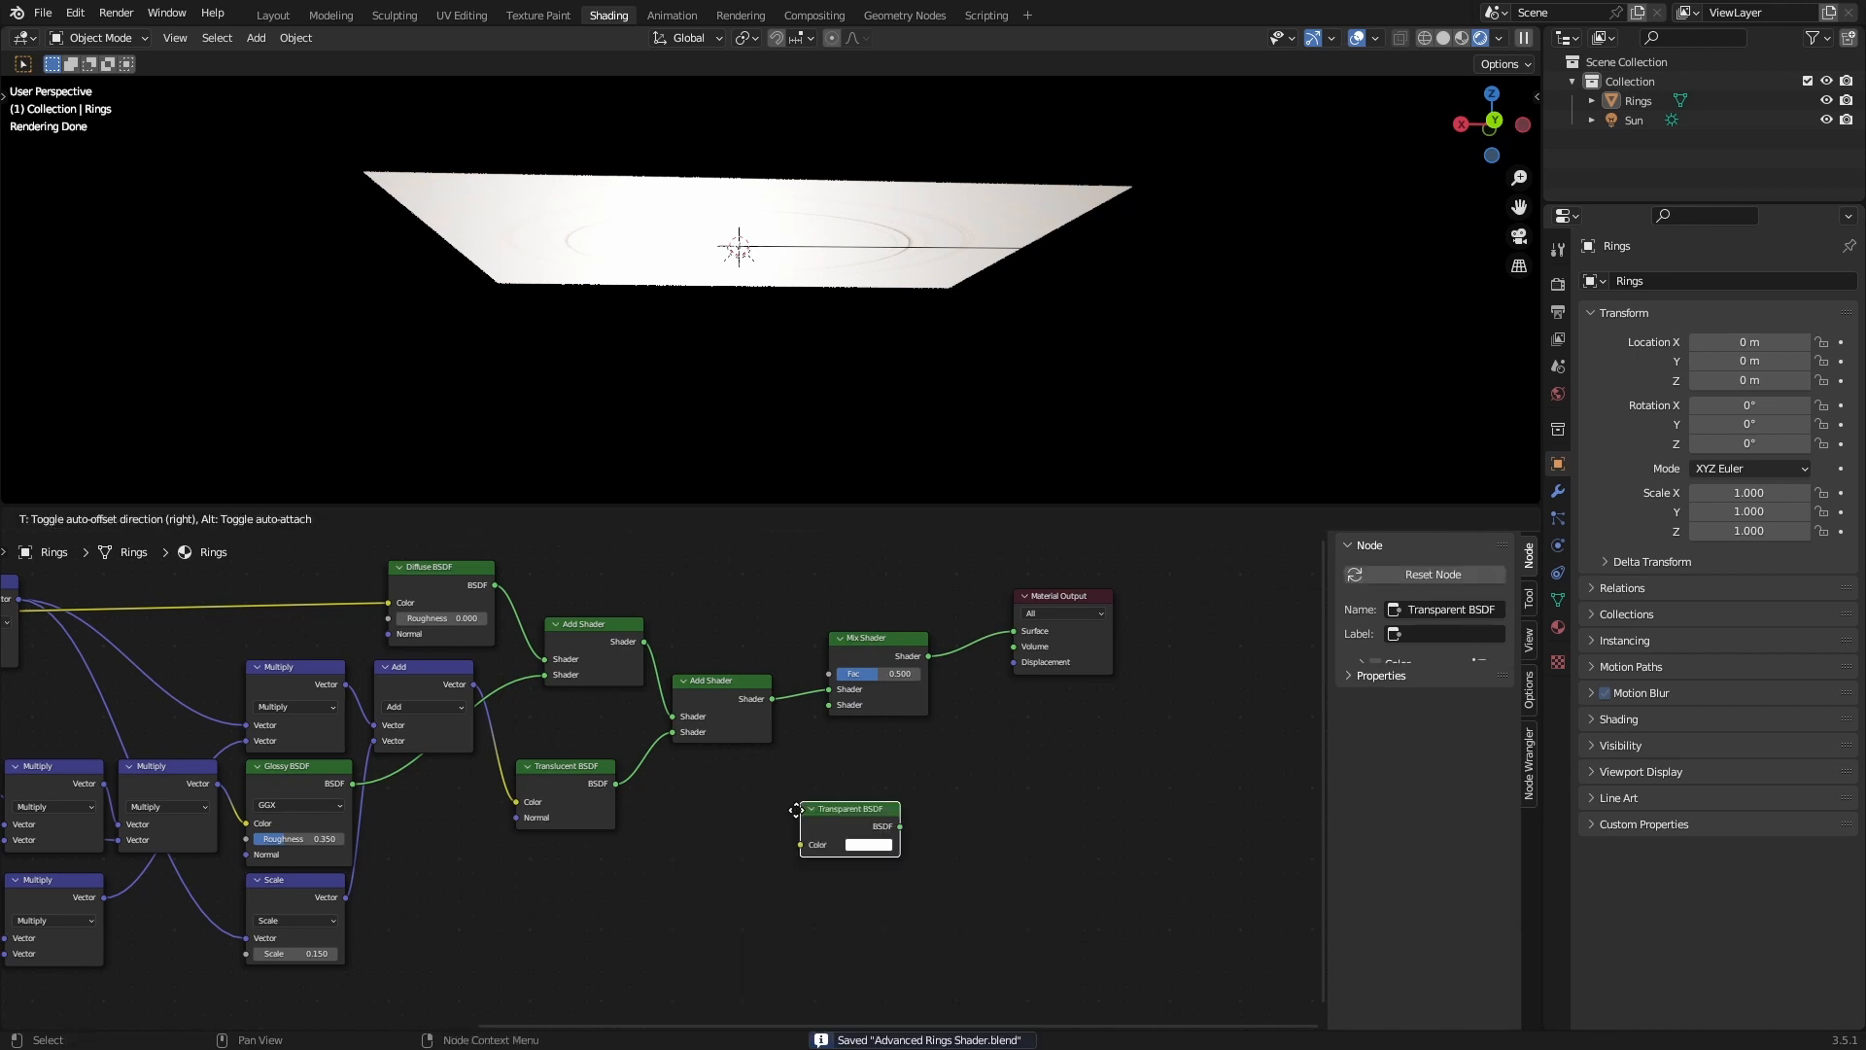
pyautogui.click(683, 772)
pyautogui.moveTo(843, 737); pyautogui.dragTo(842, 719)
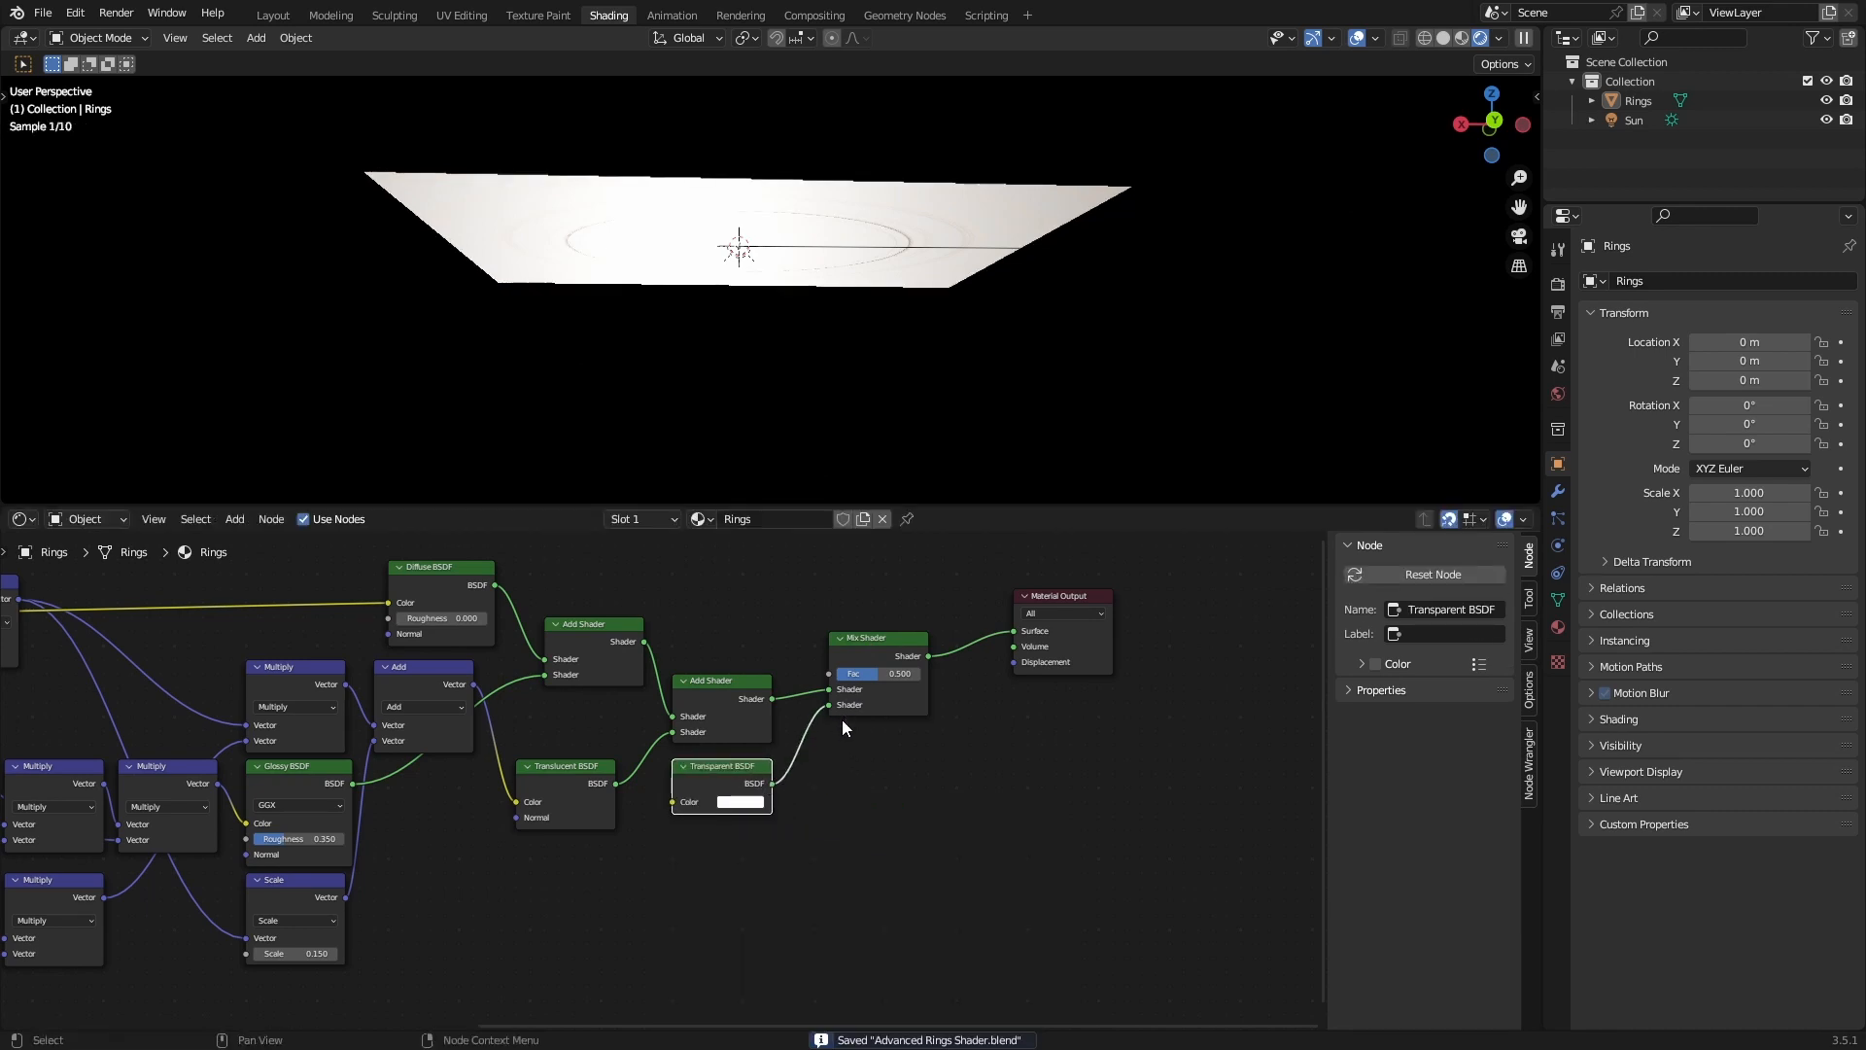
# Connect the Power node's Value output to the Mix Shader's Fac input and save the file.
pyautogui.scroll(-2, 663, 789)
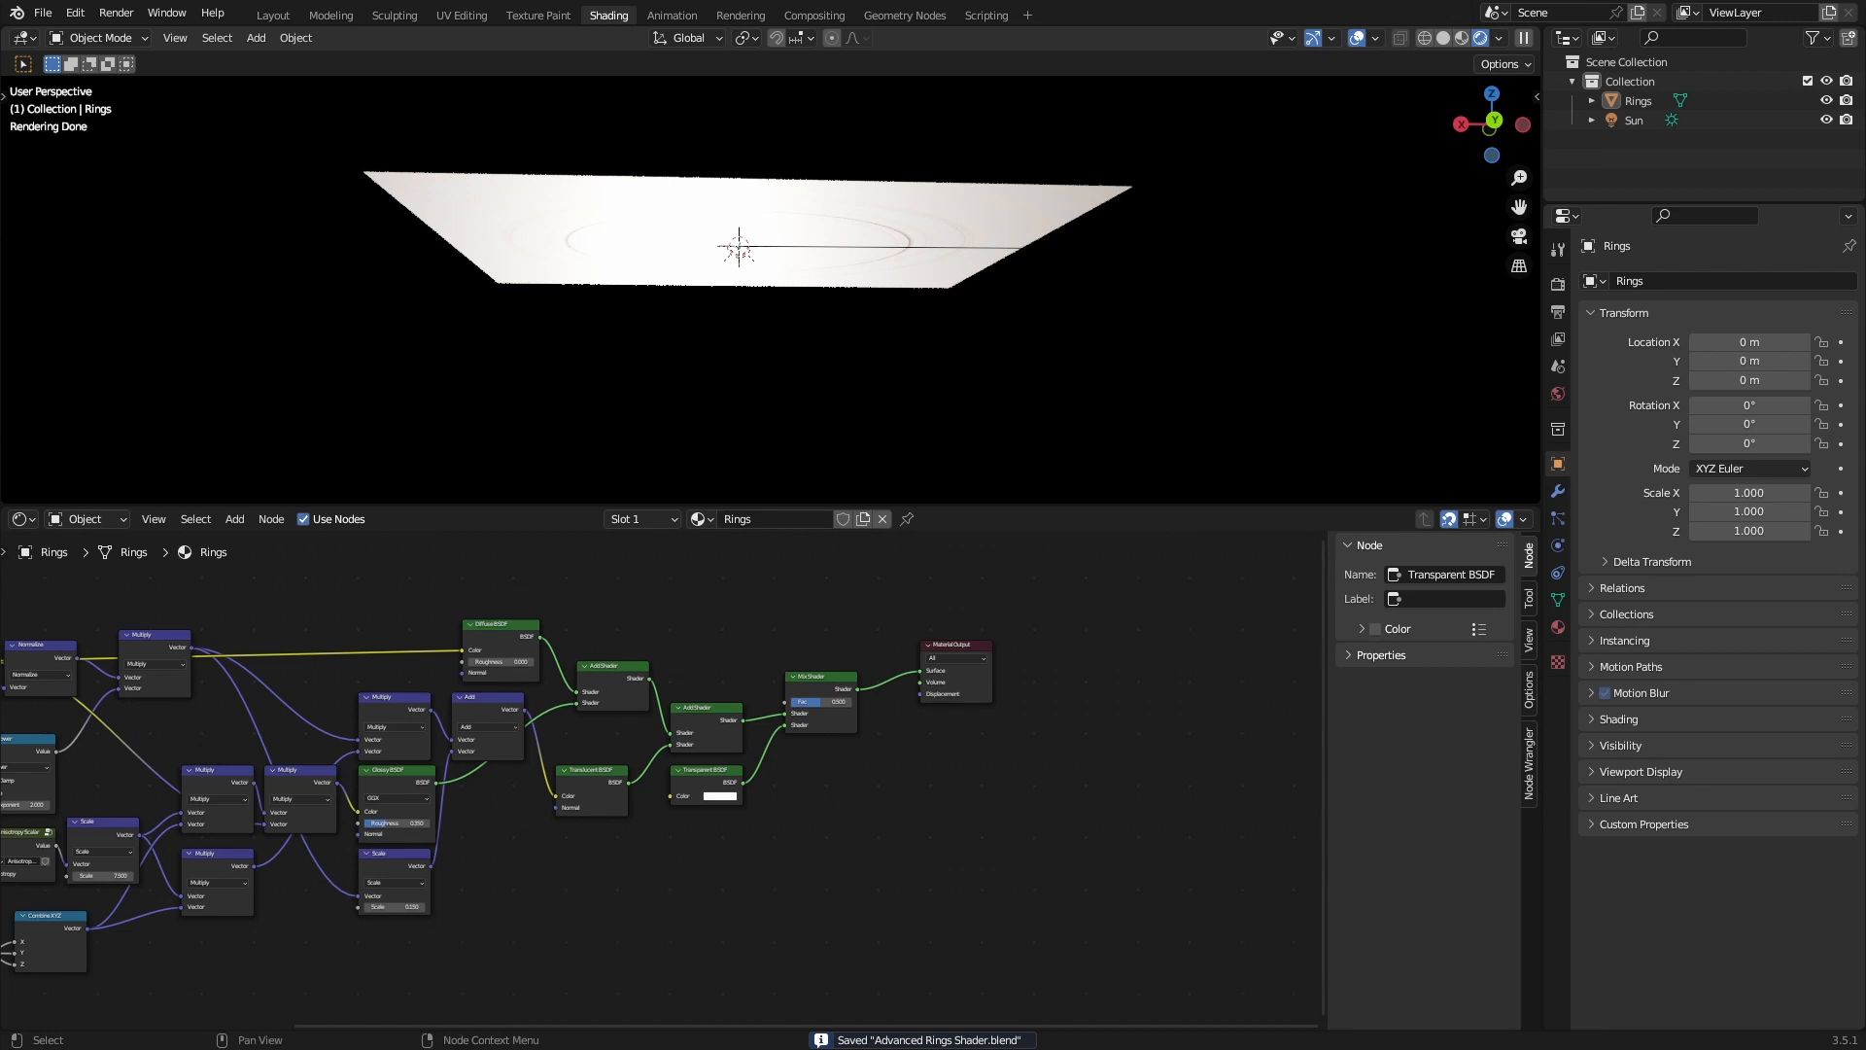
pyautogui.moveTo(162, 760); pyautogui.dragTo(388, 731, button='middle')
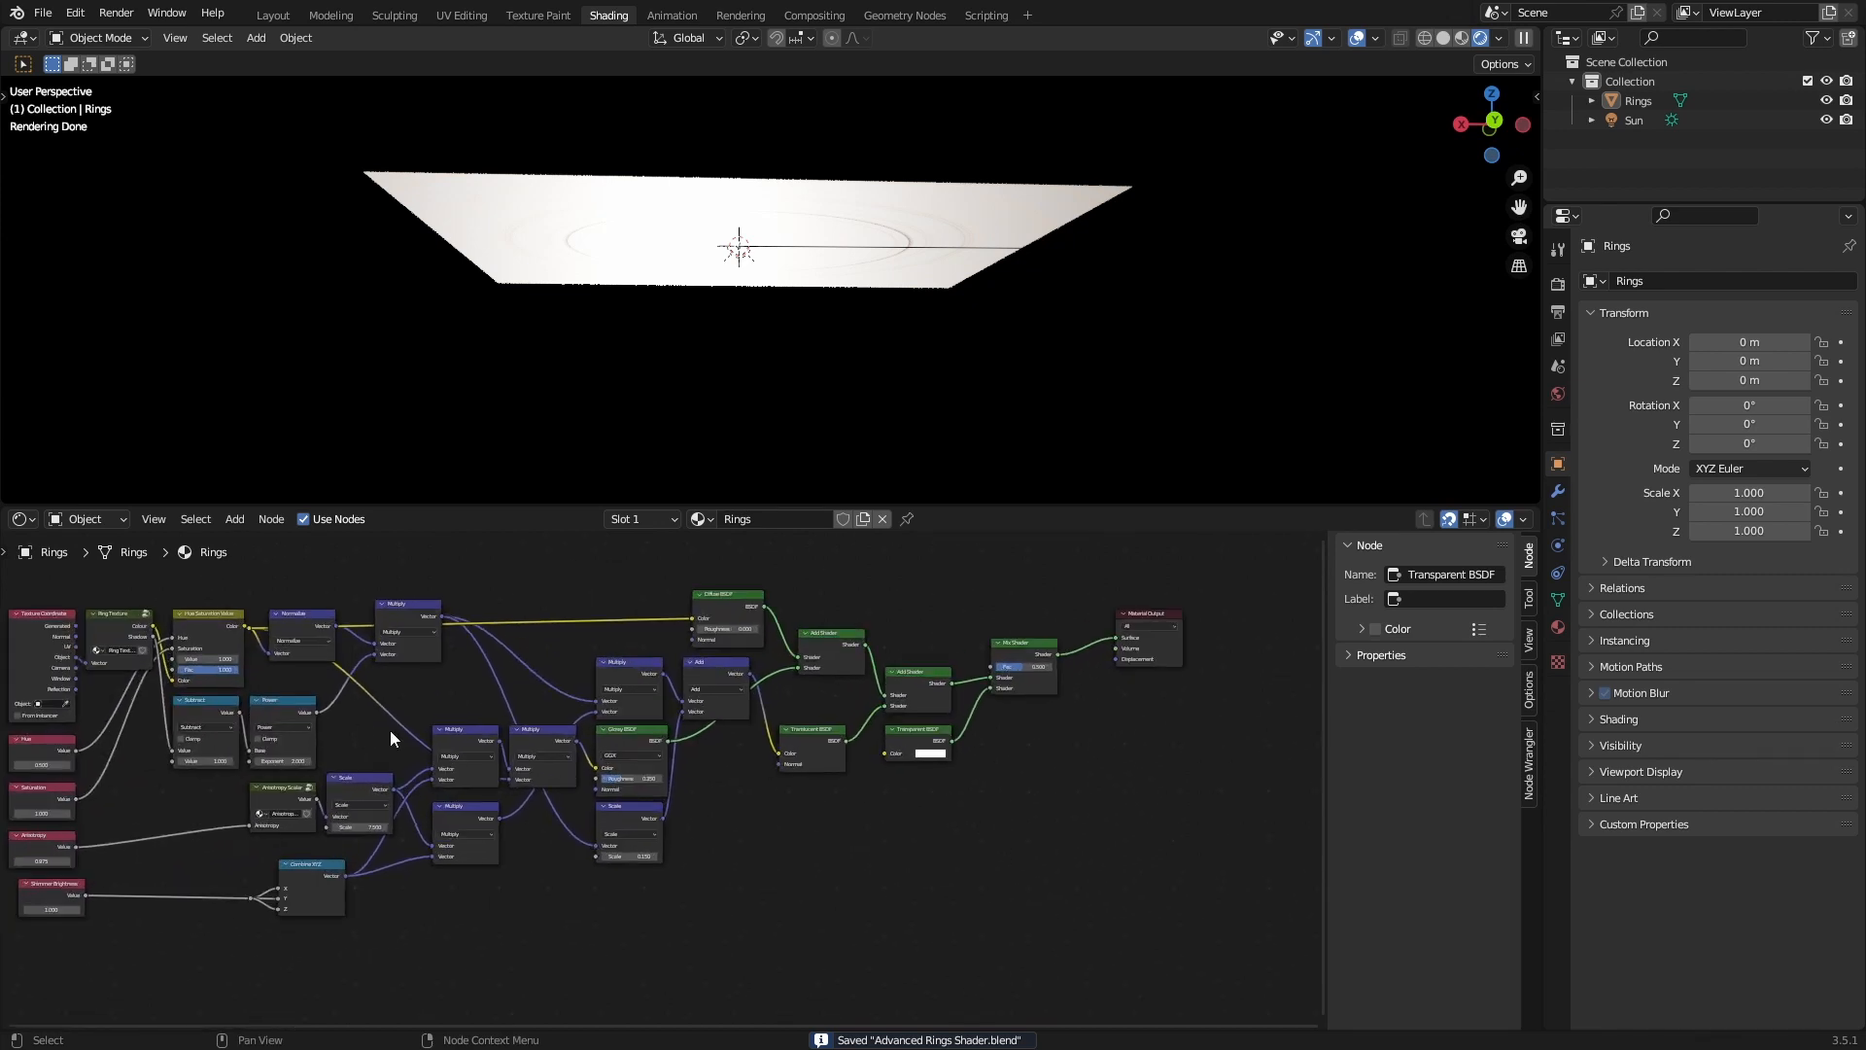
pyautogui.click(194, 698)
pyautogui.click(285, 709)
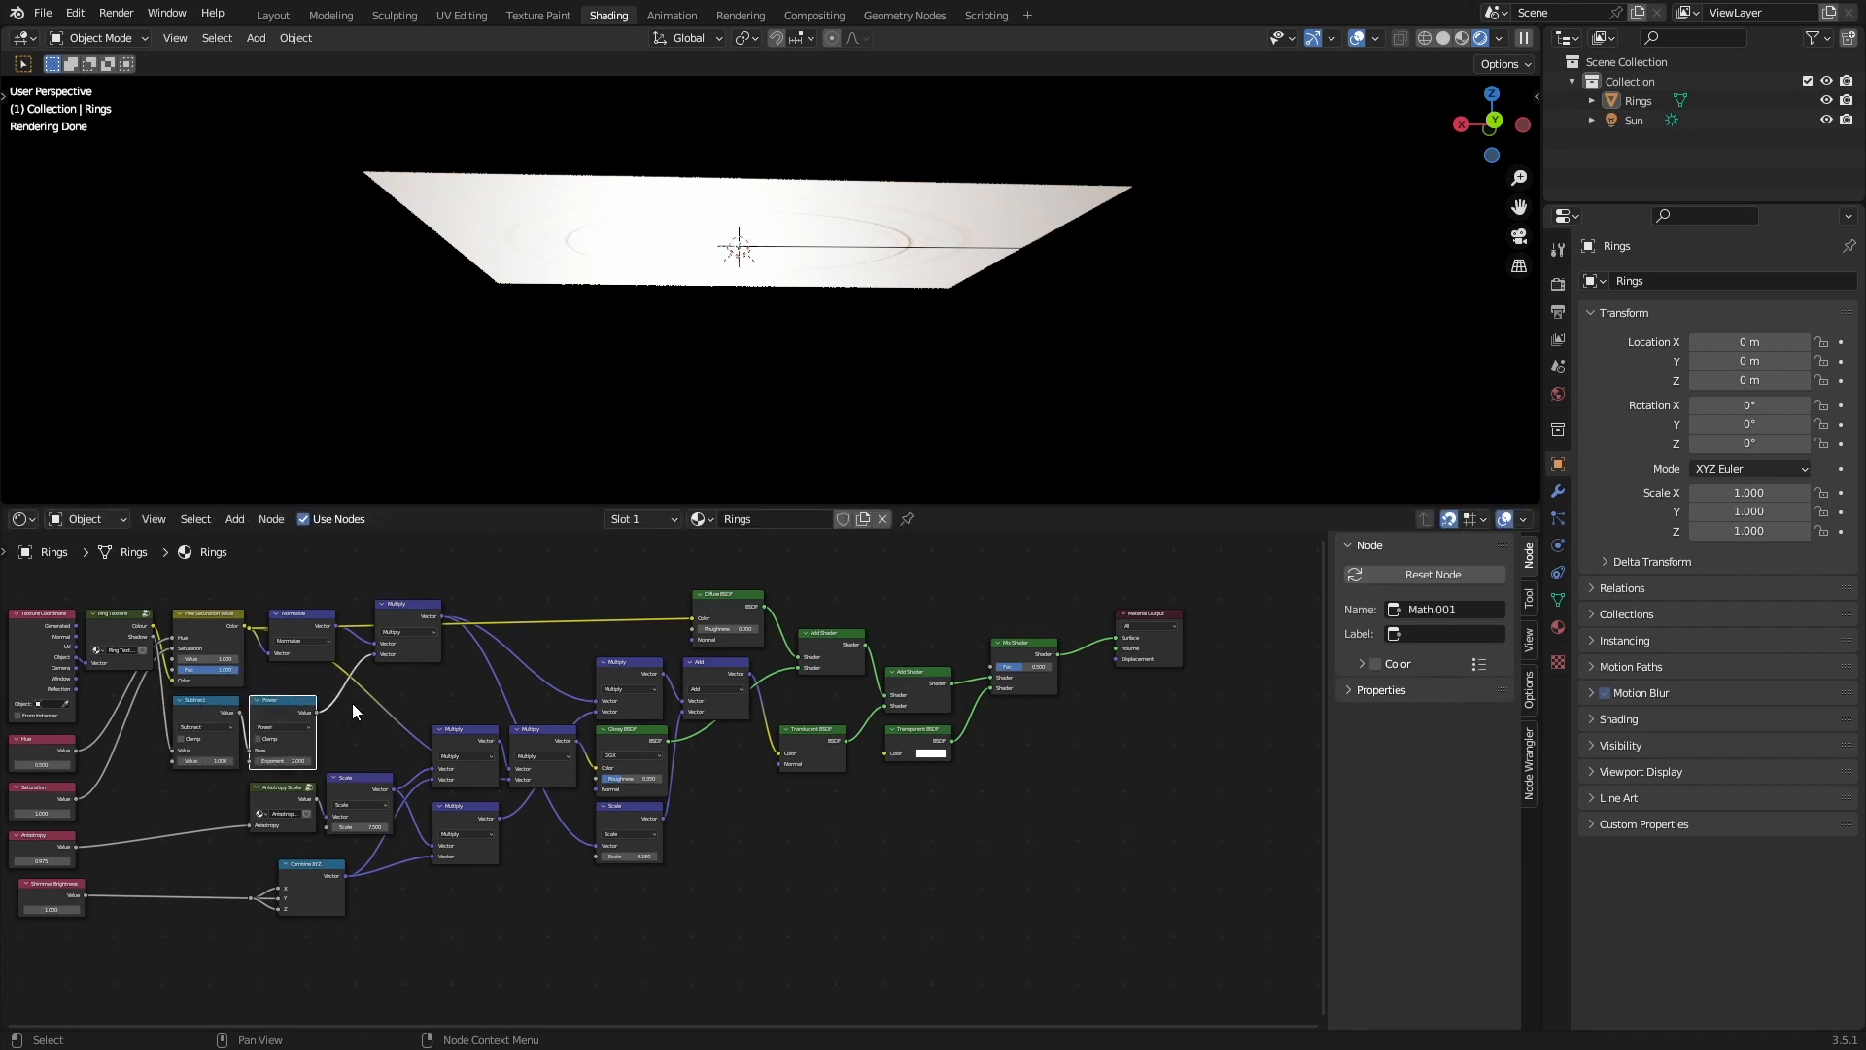
pyautogui.moveTo(352, 703); pyautogui.dragTo(276, 745, button='middle')
pyautogui.hotkey('ctrl', 's')
pyautogui.moveTo(243, 727); pyautogui.dragTo(921, 680)
# Inspect the rendered rings from close up and far away, and save the file.
pyautogui.moveTo(948, 326)
pyautogui.mouseDown(button='middle')
pyautogui.moveTo(888, 340)
pyautogui.moveTo(821, 428)
pyautogui.moveTo(709, 383)
pyautogui.moveTo(896, 358)
pyautogui.moveTo(990, 278)
pyautogui.moveTo(977, 246)
pyautogui.moveTo(942, 250)
pyautogui.moveTo(961, 320)
pyautogui.moveTo(919, 332)
pyautogui.mouseUp(button='middle')
pyautogui.scroll(10, 820, 428)
pyautogui.scroll(-10, 740, 387)
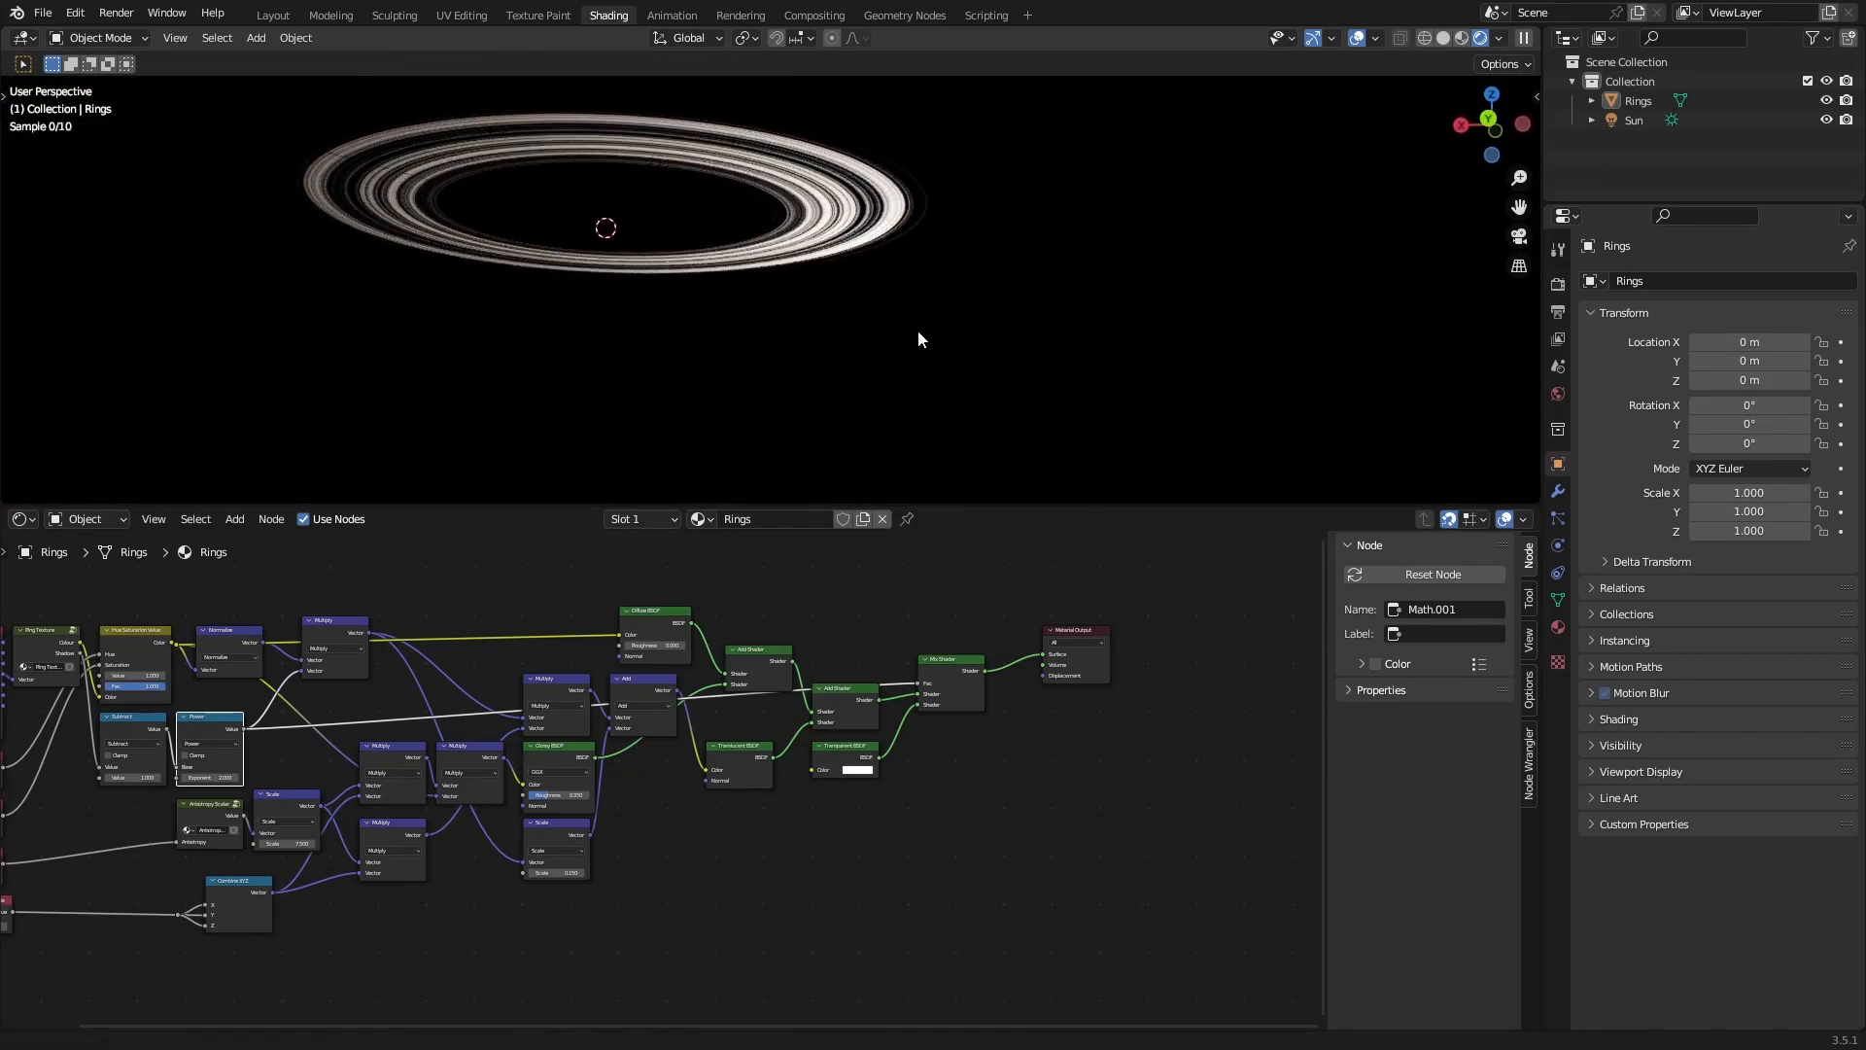
pyautogui.scroll(5, 918, 330)
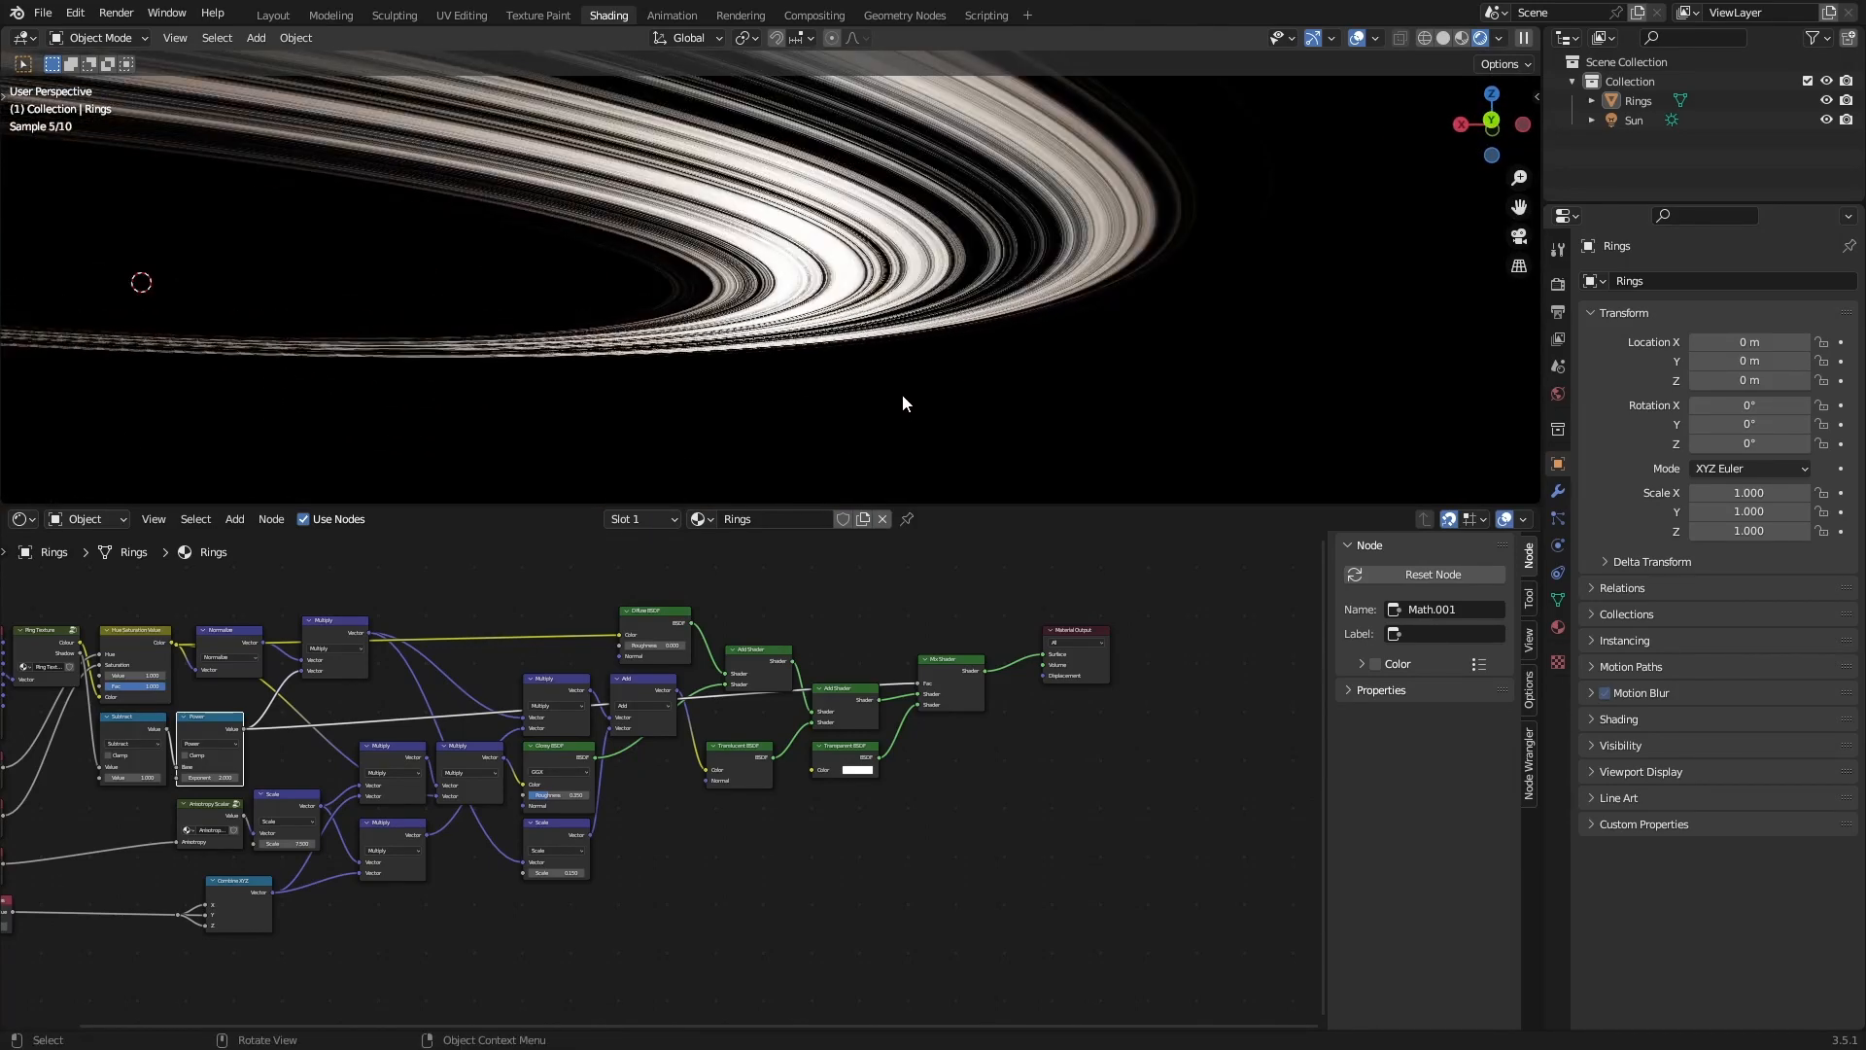
pyautogui.scroll(3, 902, 404)
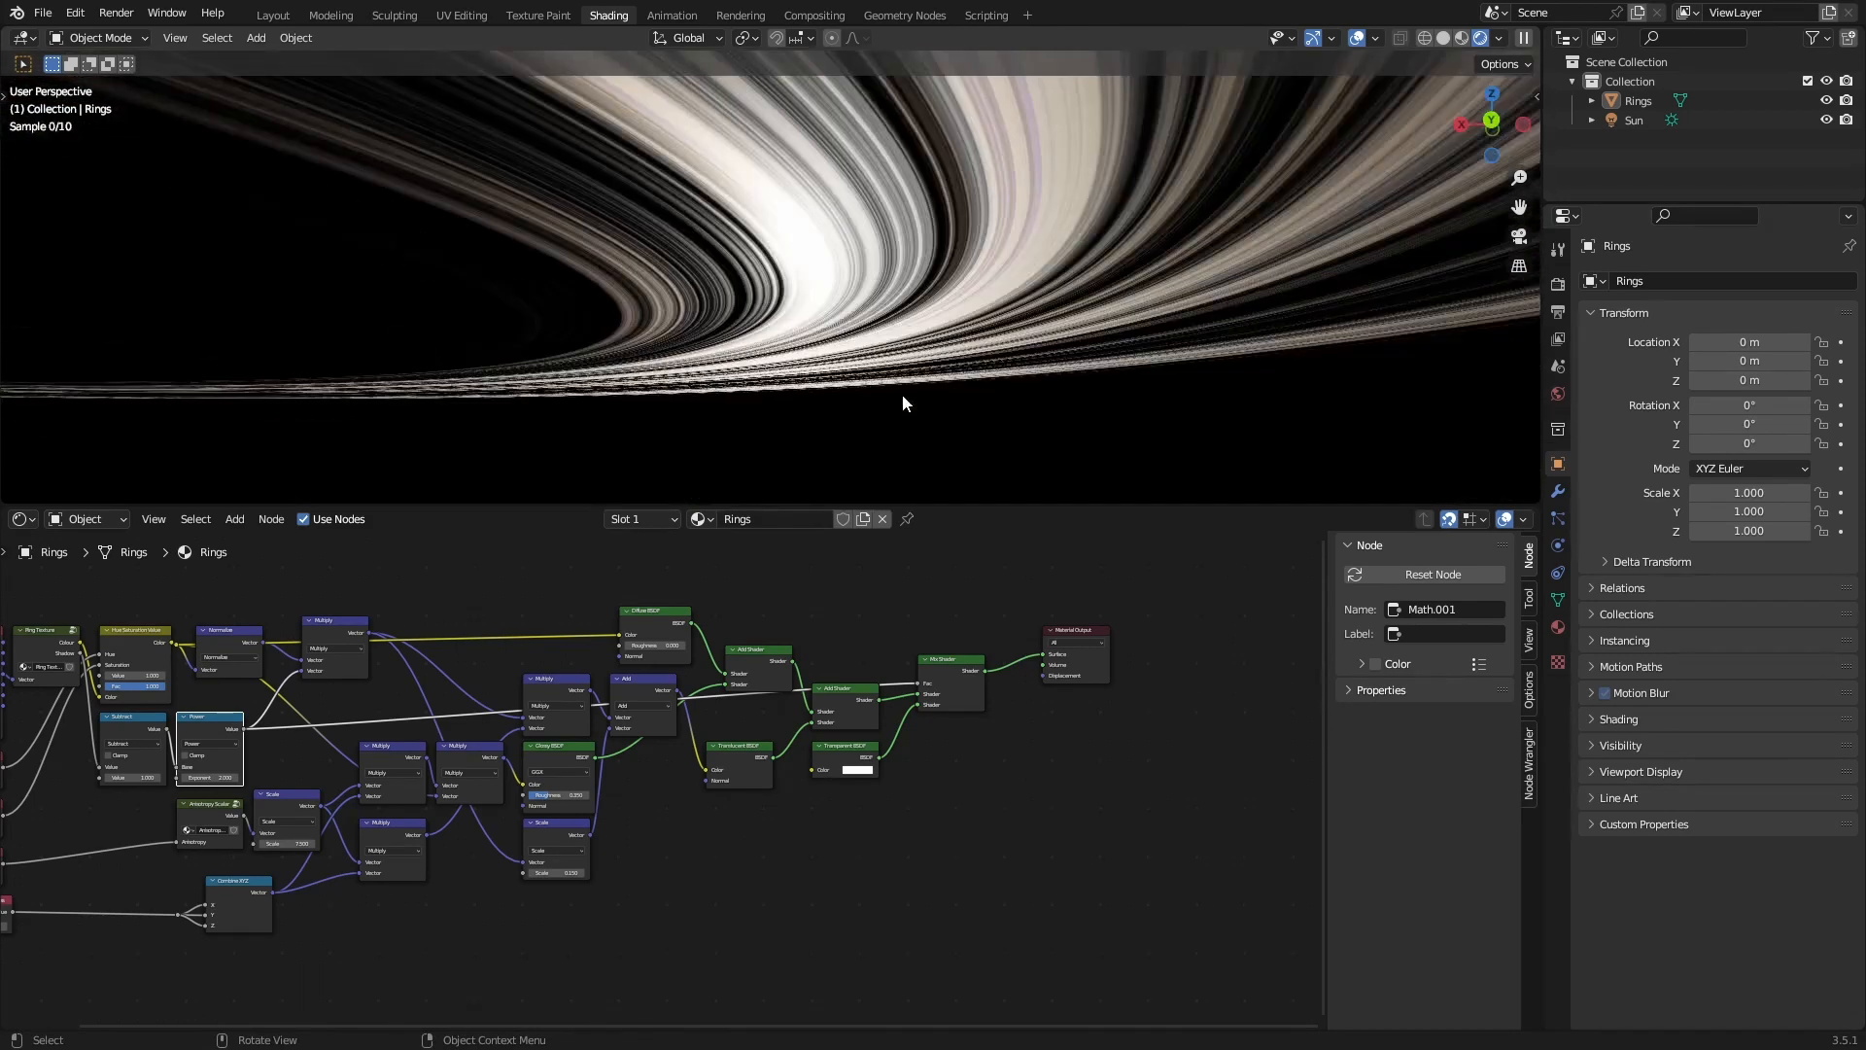
pyautogui.scroll(-10, 902, 403)
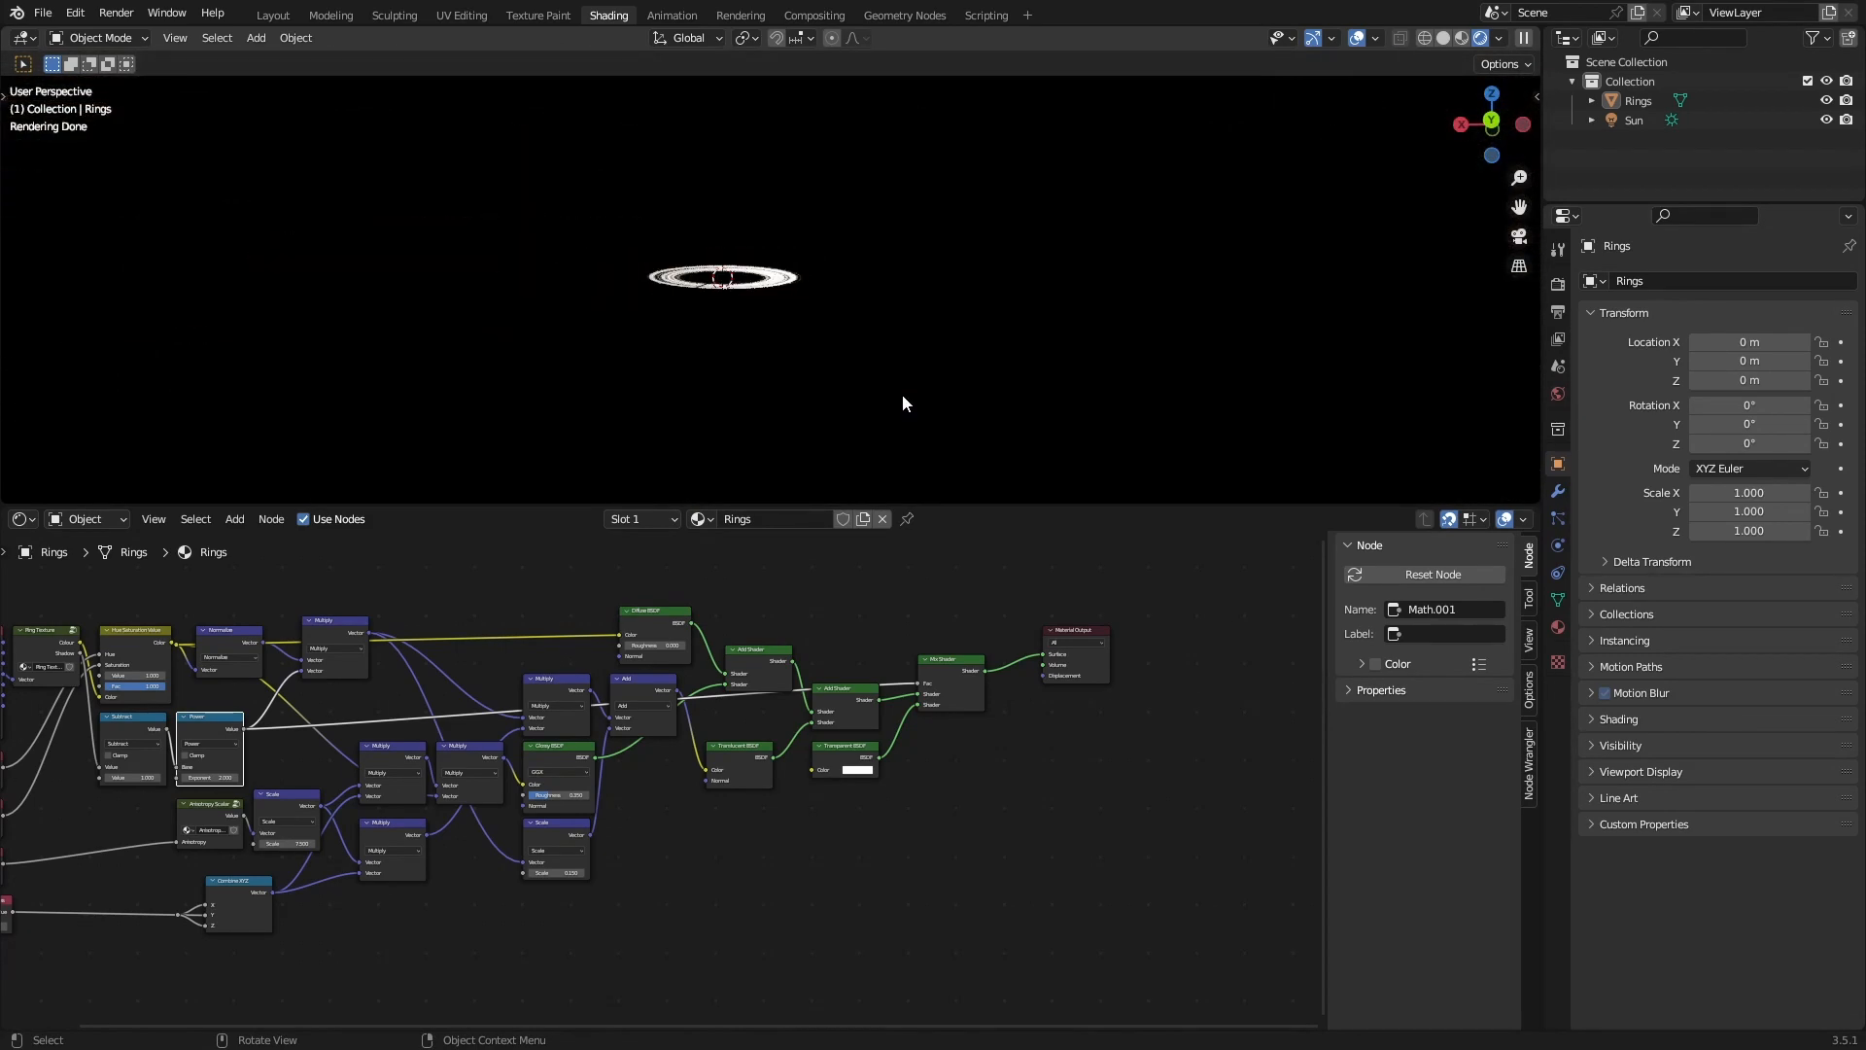
pyautogui.scroll(-2, 902, 404)
pyautogui.scroll(12, 903, 404)
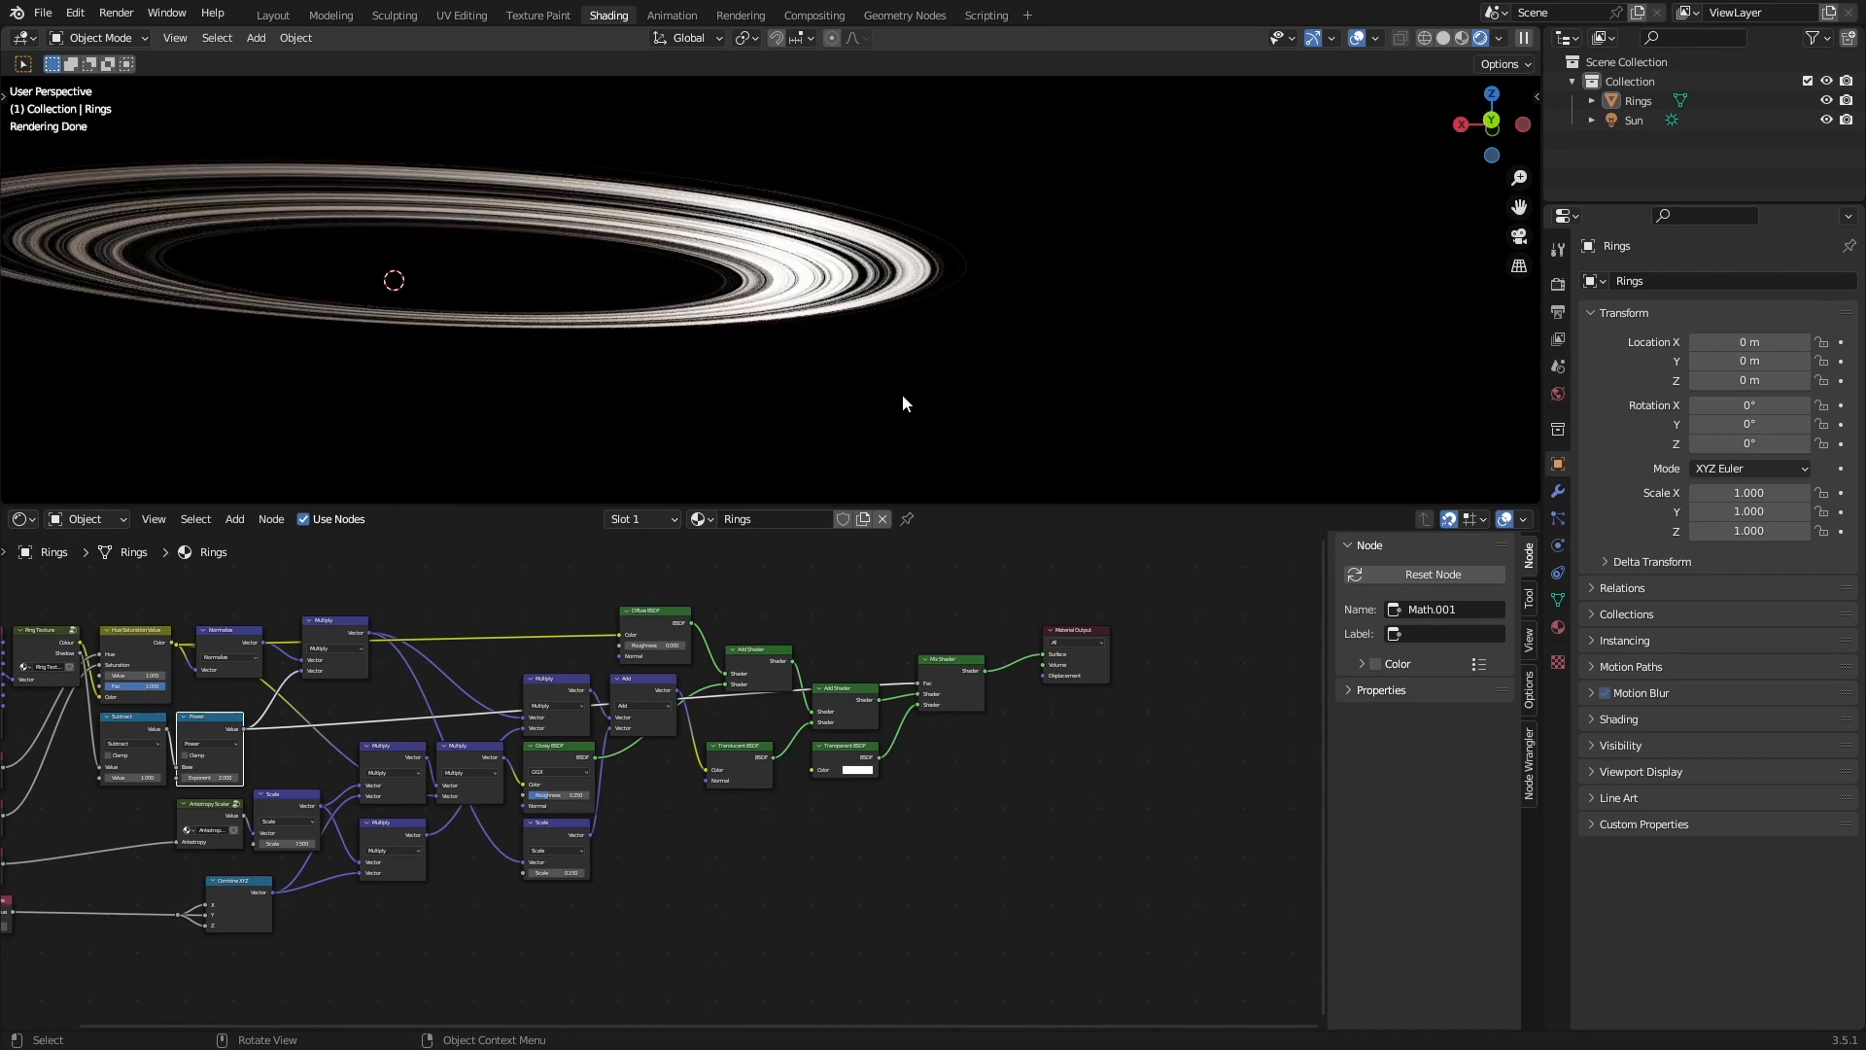
pyautogui.scroll(1, 902, 403)
pyautogui.hotkey('ctrl', 's')
# Try an Anisotropy value of 0.999 and view its effect on the rings.
pyautogui.scroll(2, 842, 692)
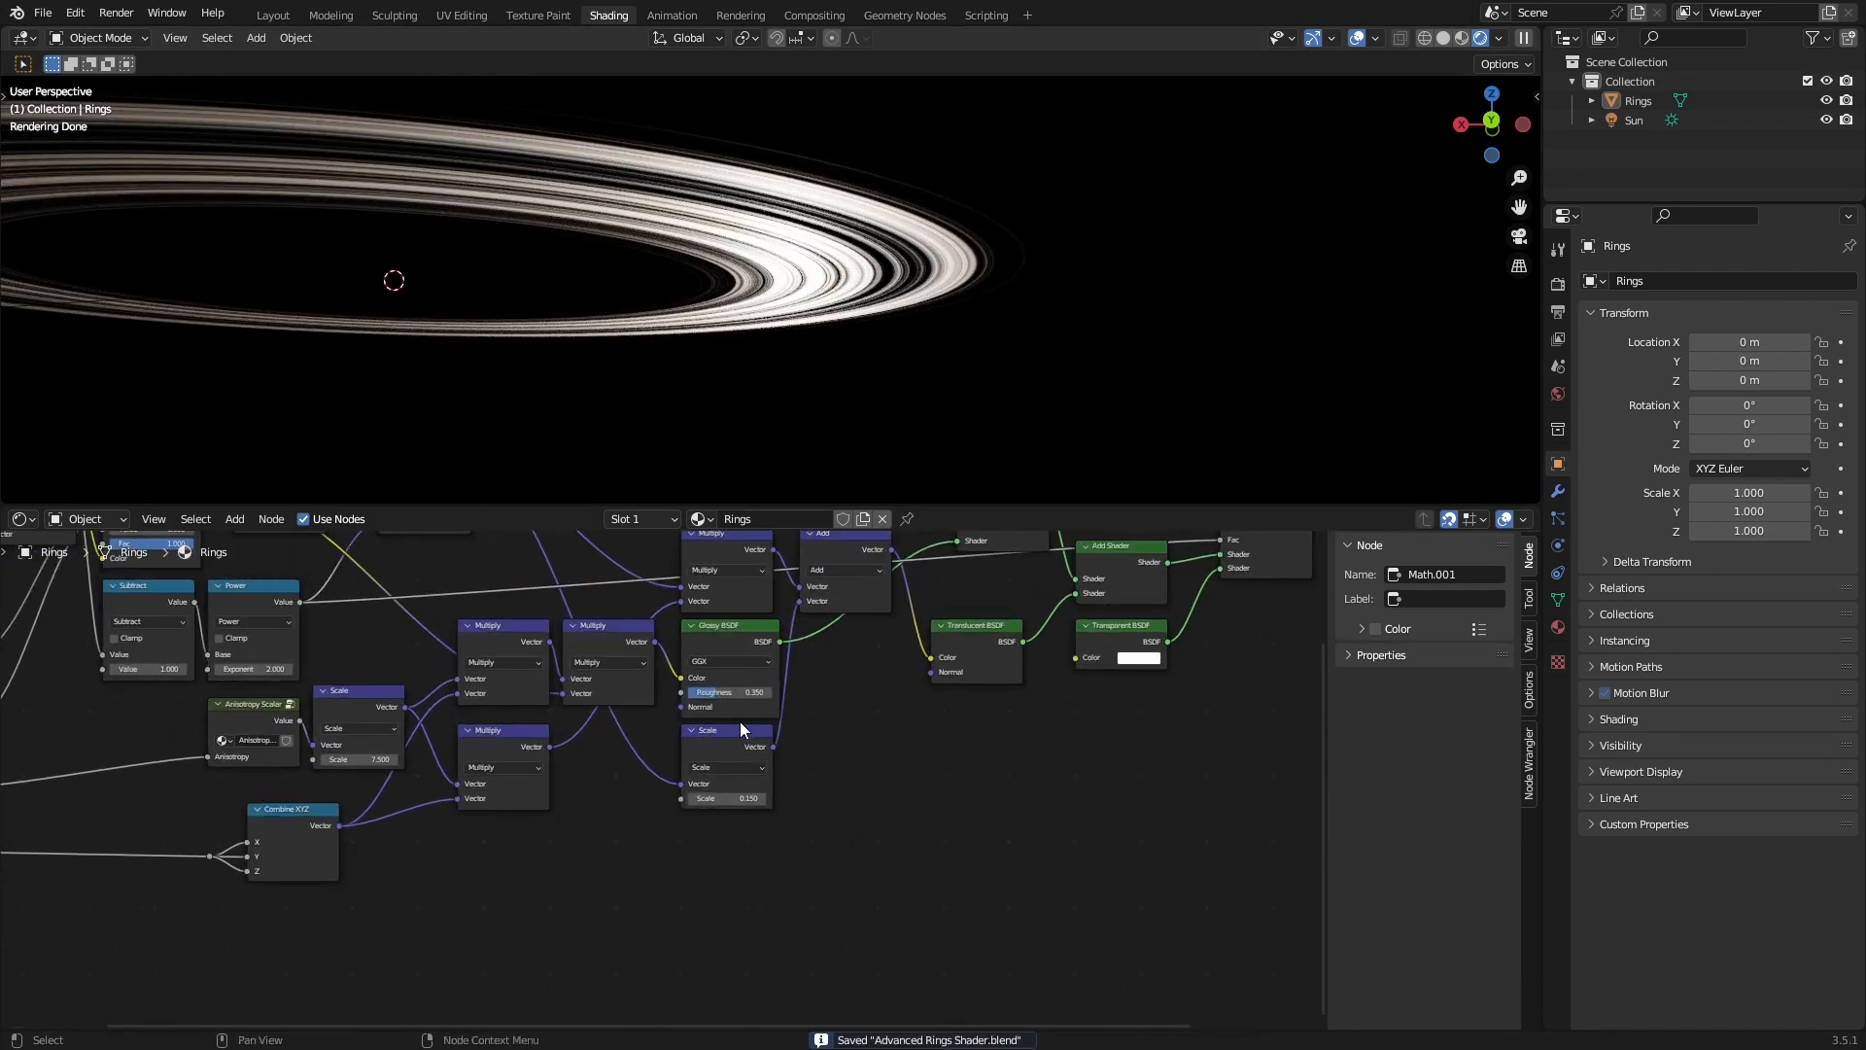
pyautogui.moveTo(741, 722); pyautogui.dragTo(873, 768, button='middle')
pyautogui.scroll(-1, 873, 768)
pyautogui.moveTo(525, 749); pyautogui.dragTo(854, 760, button='middle')
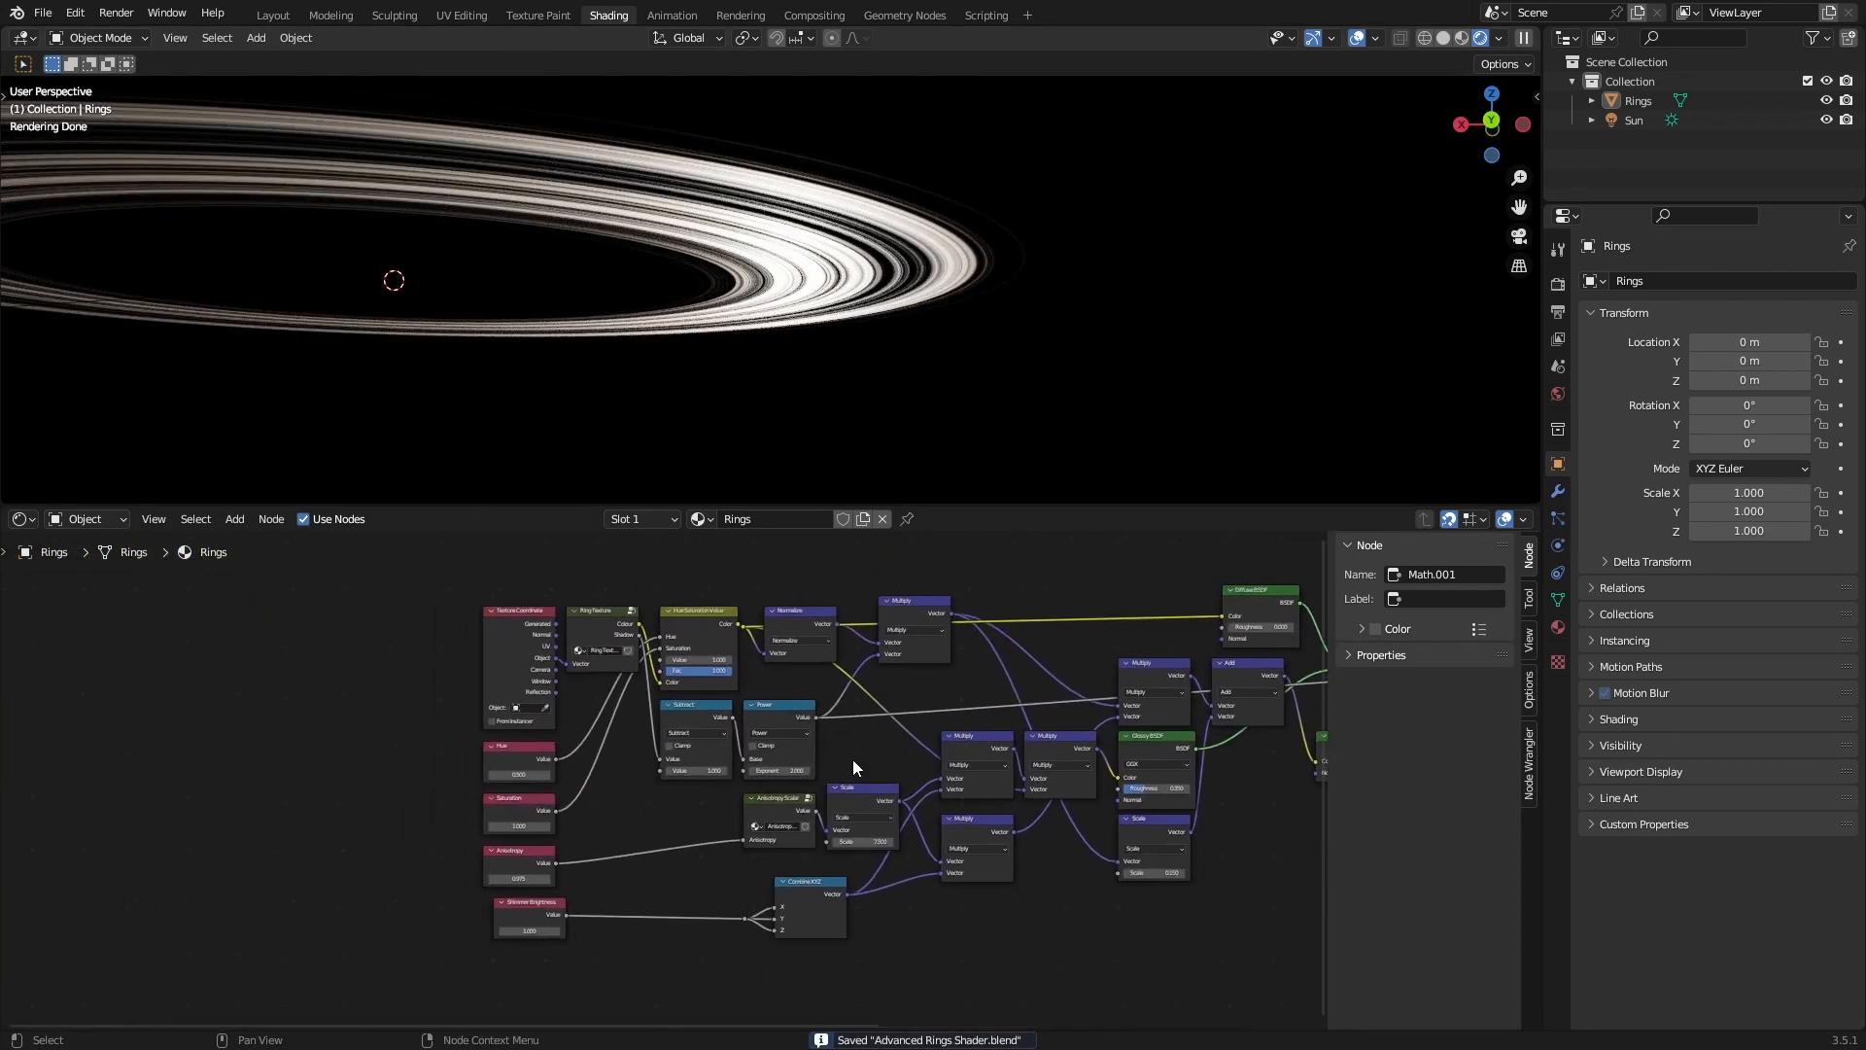
pyautogui.scroll(2, 680, 763)
pyautogui.moveTo(601, 836); pyautogui.dragTo(808, 736, button='middle')
pyautogui.scroll(1, 808, 737)
pyautogui.moveTo(630, 655); pyautogui.dragTo(865, 654)
pyautogui.rightClick(630, 655)
pyautogui.moveTo(799, 353); pyautogui.dragTo(840, 405, button='middle')
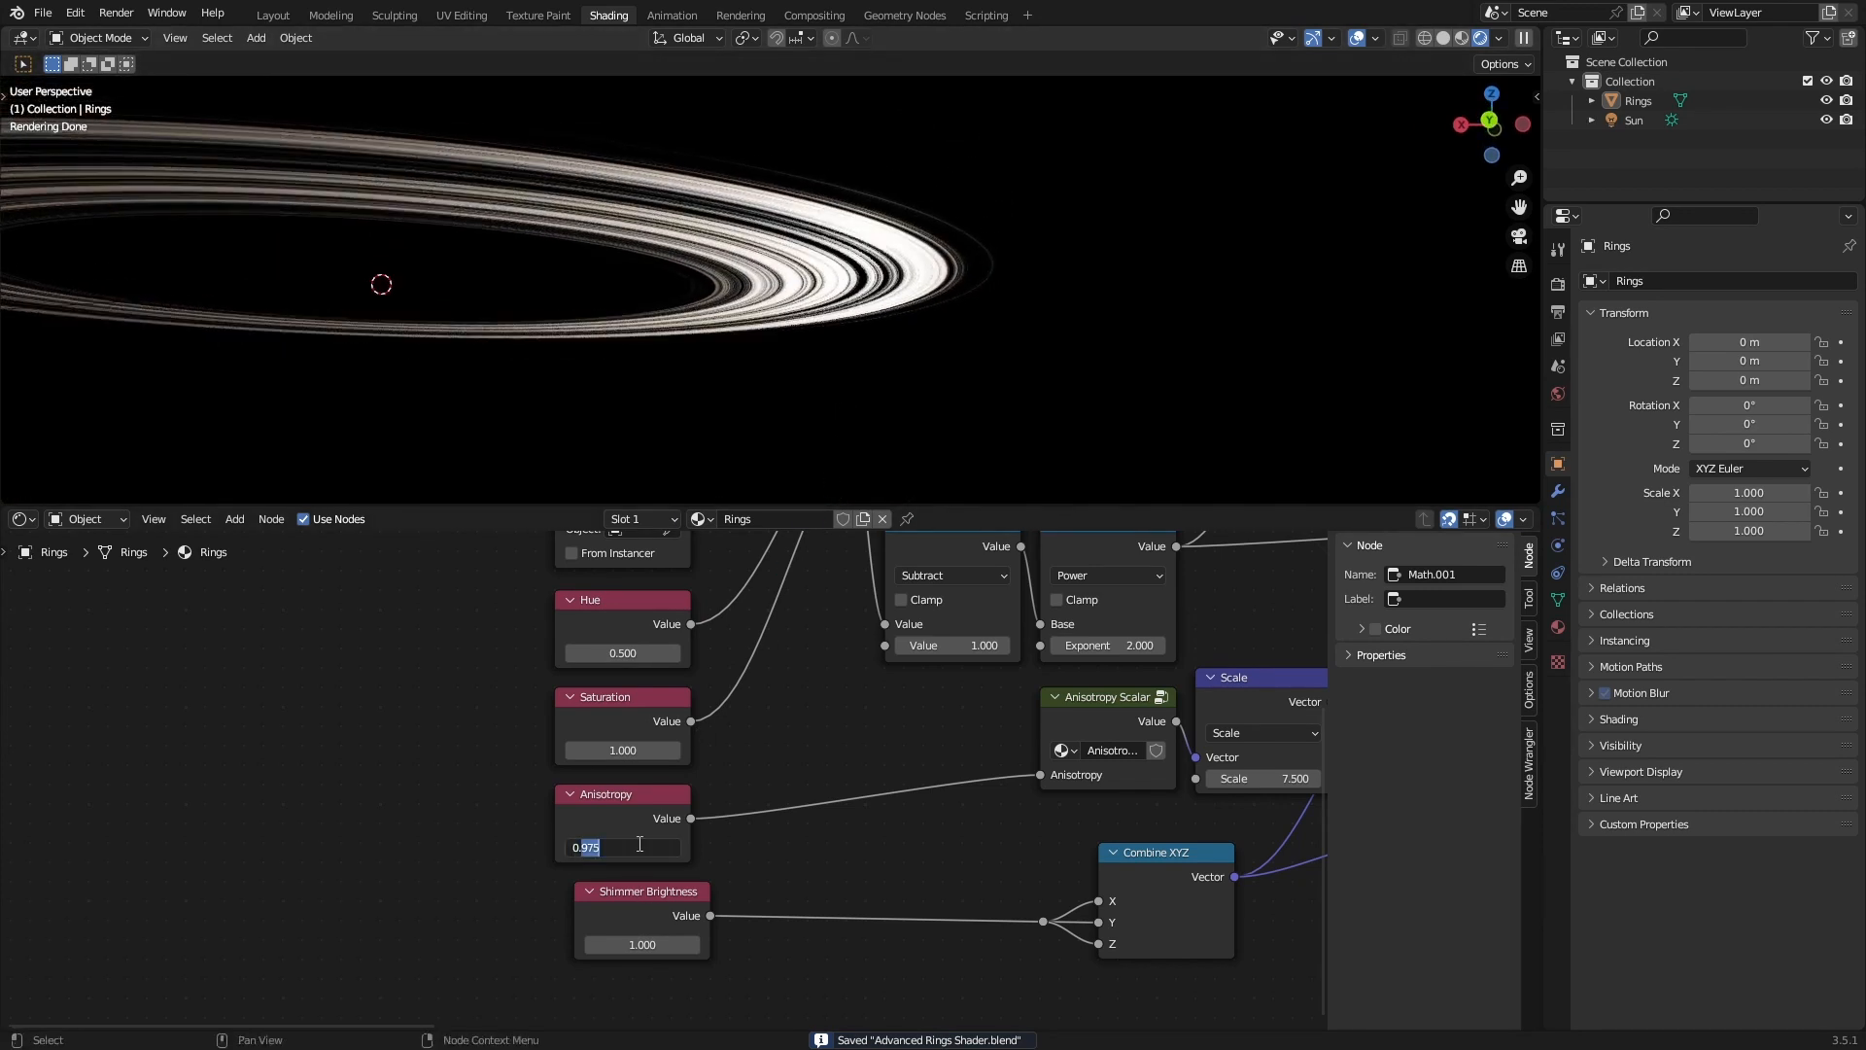
pyautogui.write('.9999')
pyautogui.press('Escape')
pyautogui.write('0.999')
pyautogui.press('Return')
pyautogui.moveTo(879, 375); pyautogui.dragTo(875, 387, button='middle')
# Try an Anisotropy value of 0.6, examine the rings up close, undo it, and save the file.
pyautogui.click(655, 826)
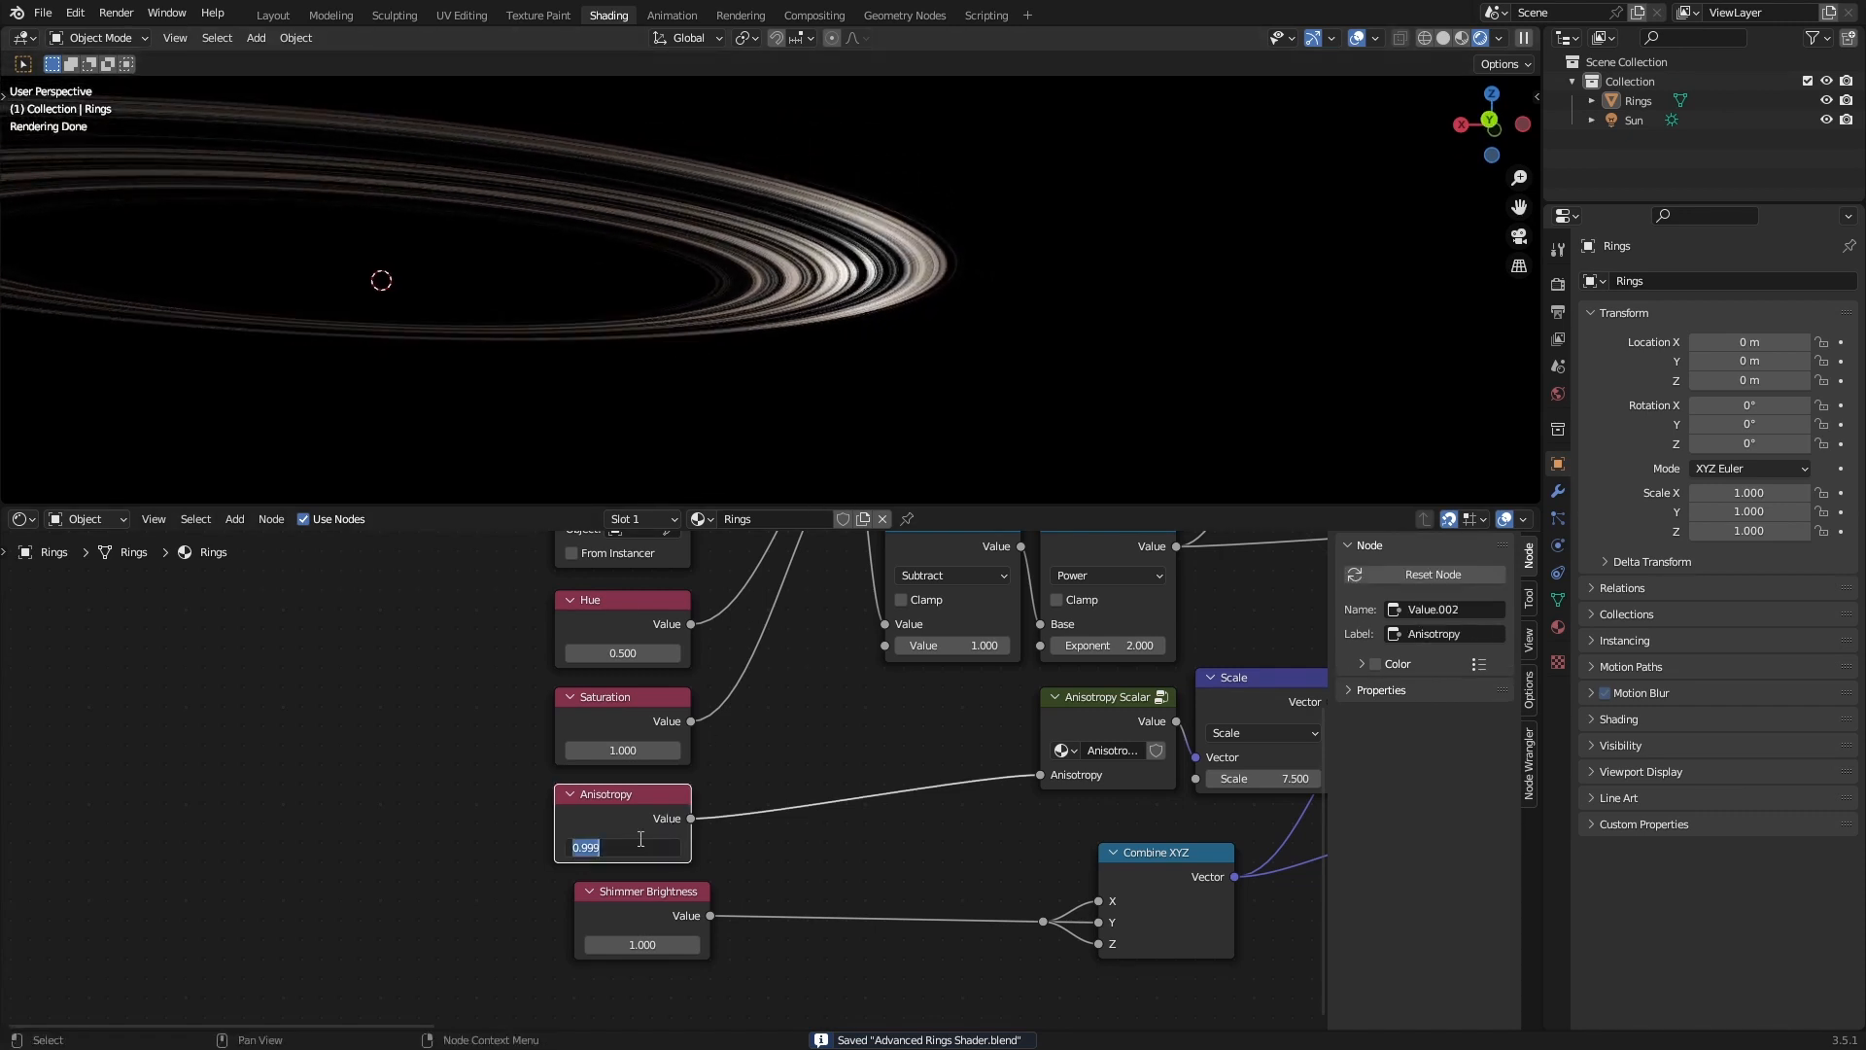
pyautogui.write('0.6')
pyautogui.press('Return')
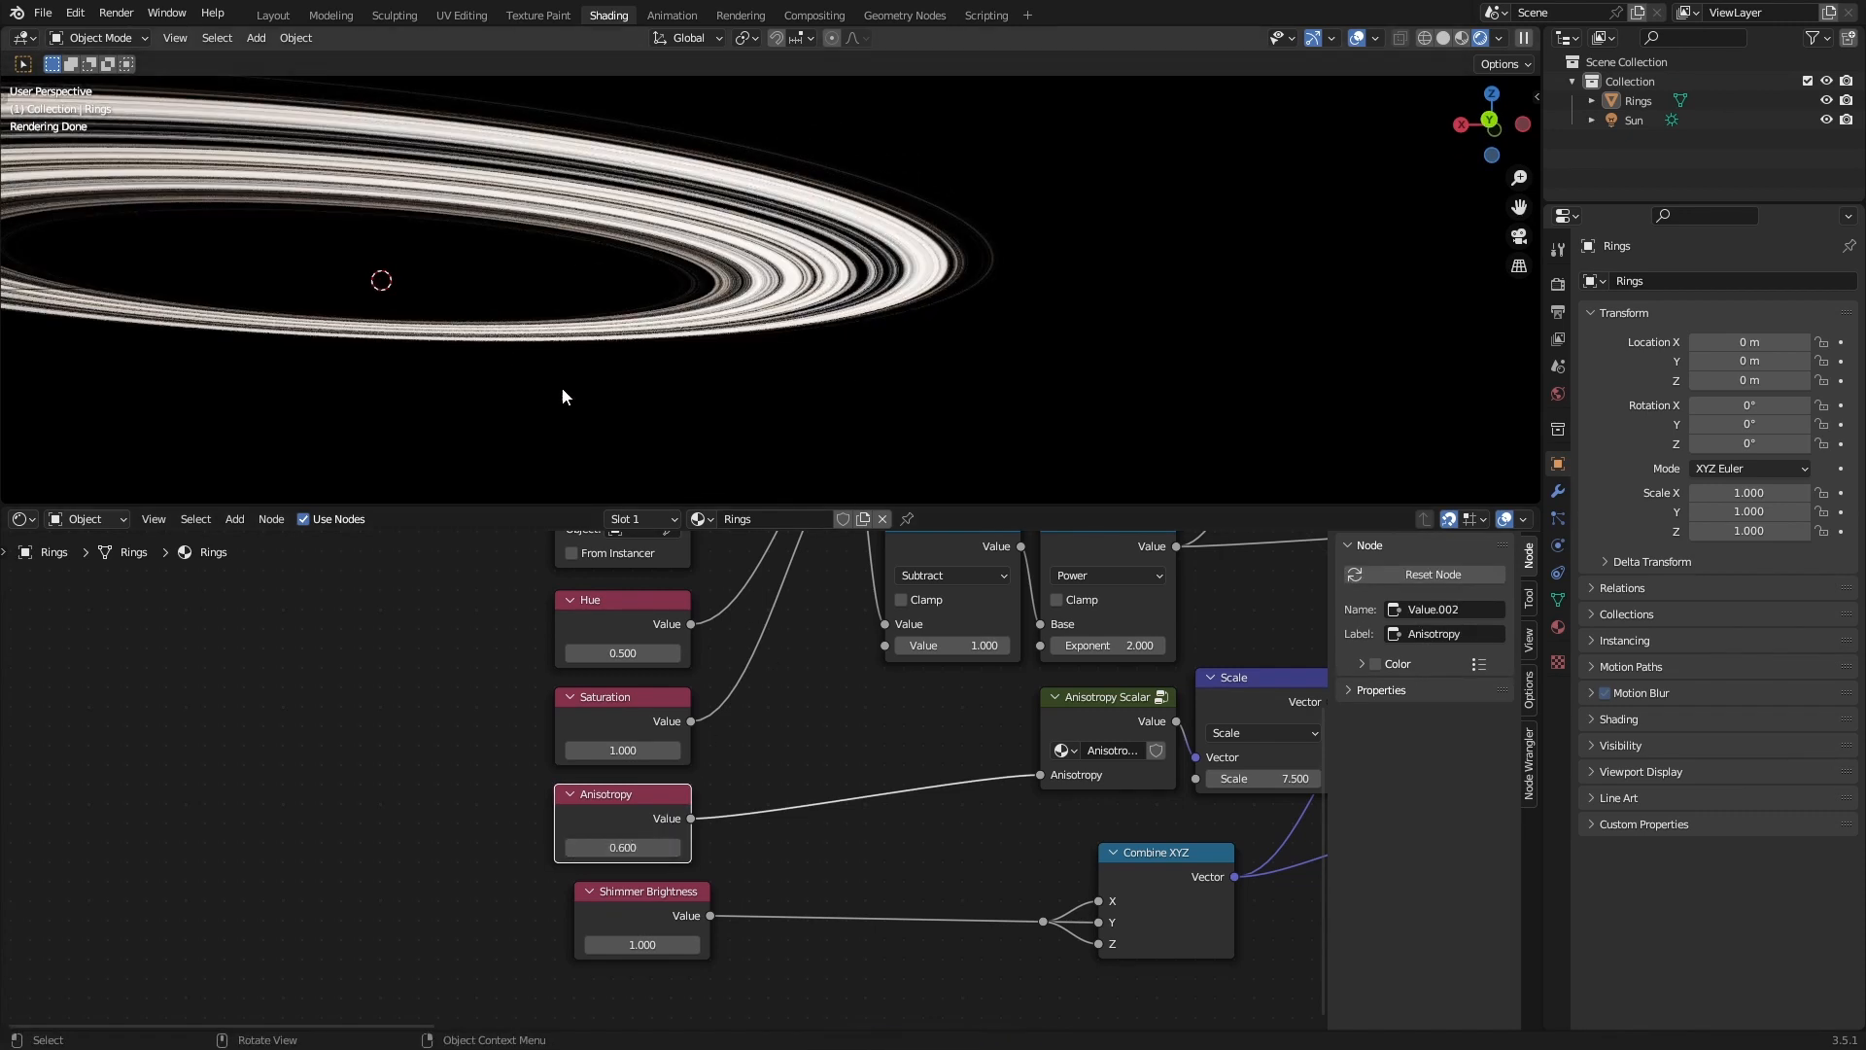
pyautogui.moveTo(562, 387); pyautogui.dragTo(635, 329, button='middle')
pyautogui.scroll(6, 812, 340)
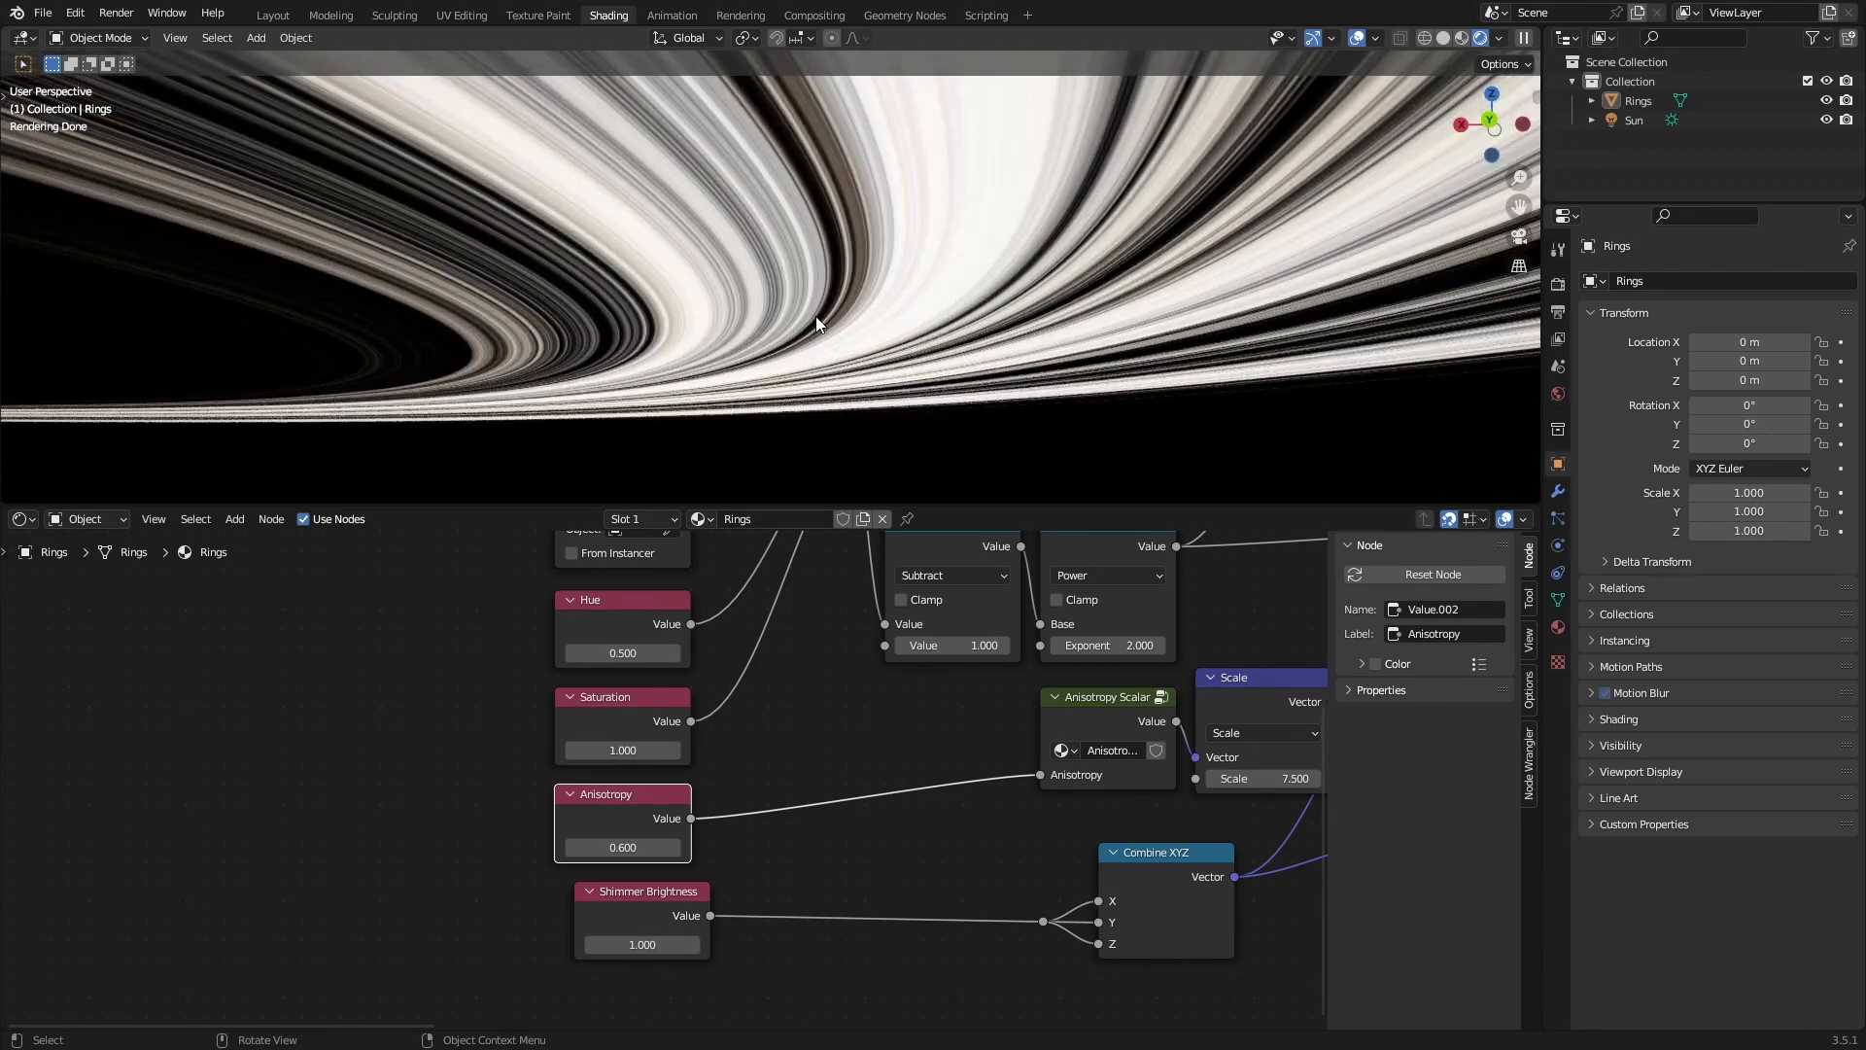
pyautogui.hotkey('ctrl', 'z')
pyautogui.hotkey('ctrl', 's')
# Re-enter 0.999 for Anisotropy to compare the rings, and restore the value to 0.975.
pyautogui.click(630, 844)
pyautogui.write('.9')
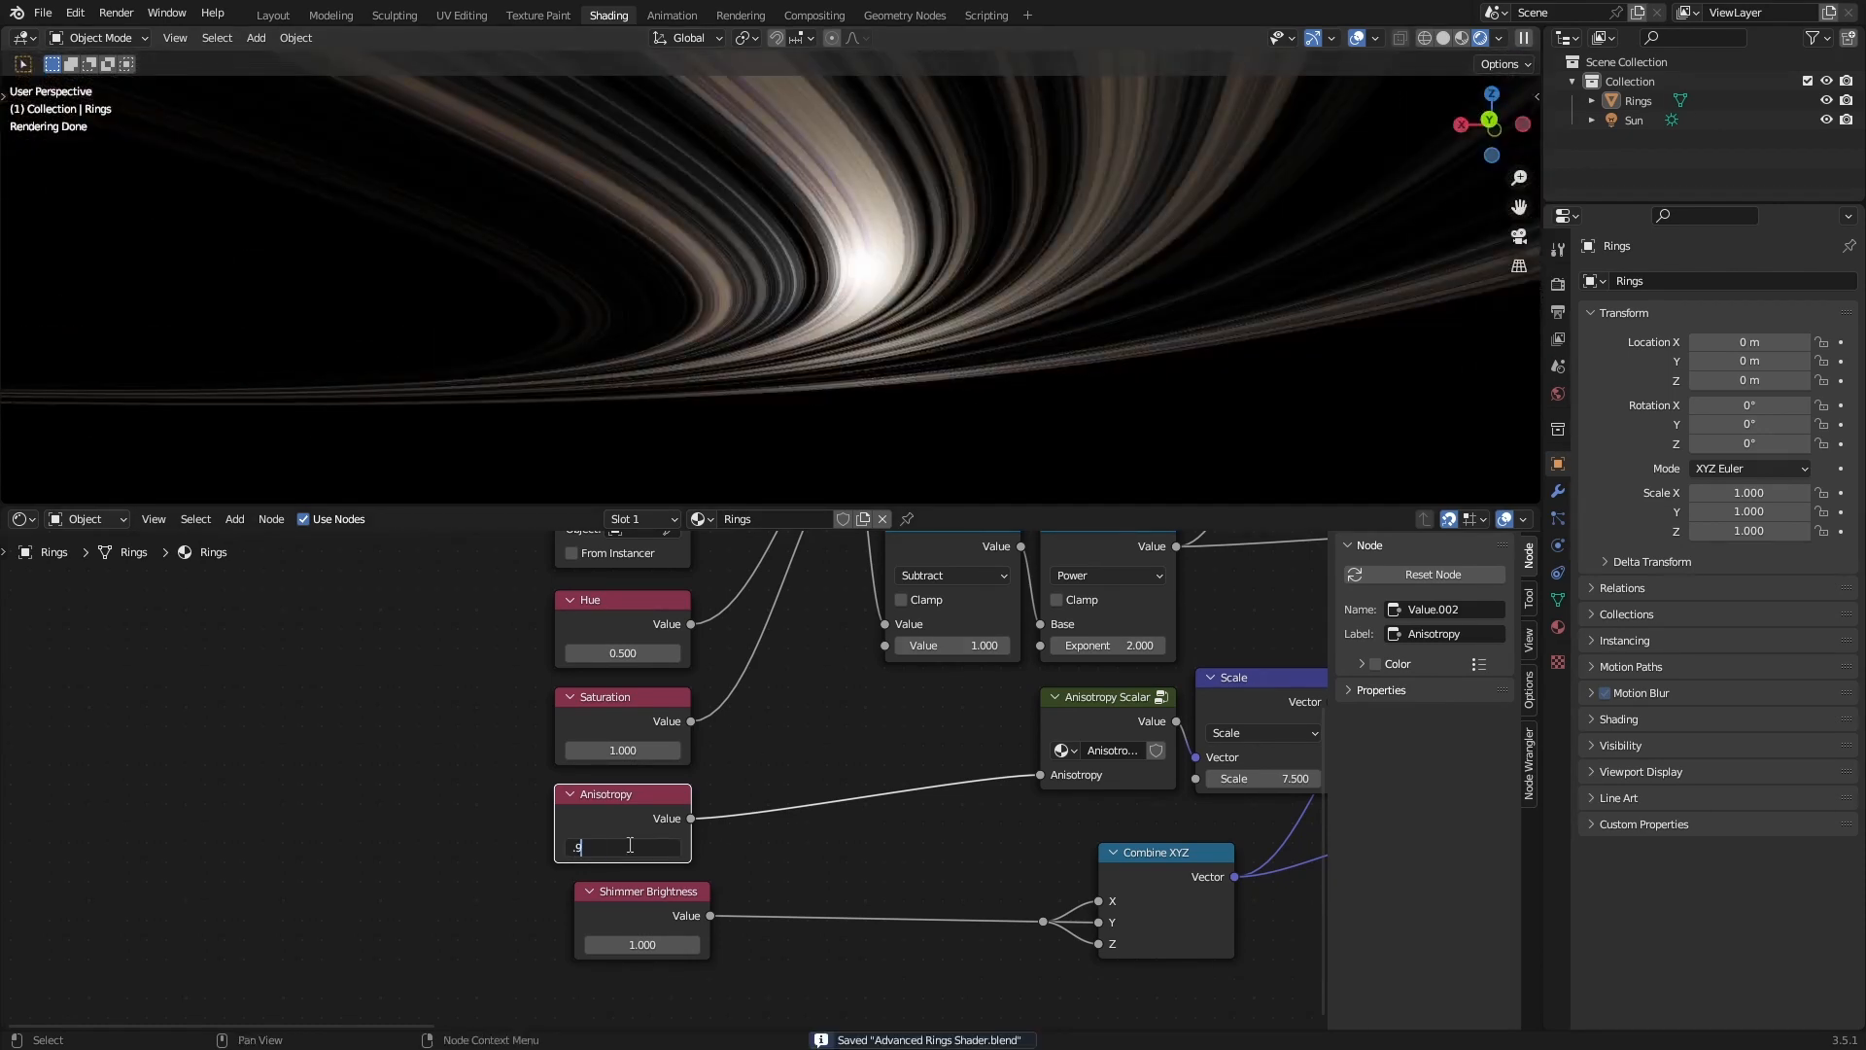
pyautogui.write('99')
pyautogui.press('Return')
pyautogui.scroll(-5, 827, 383)
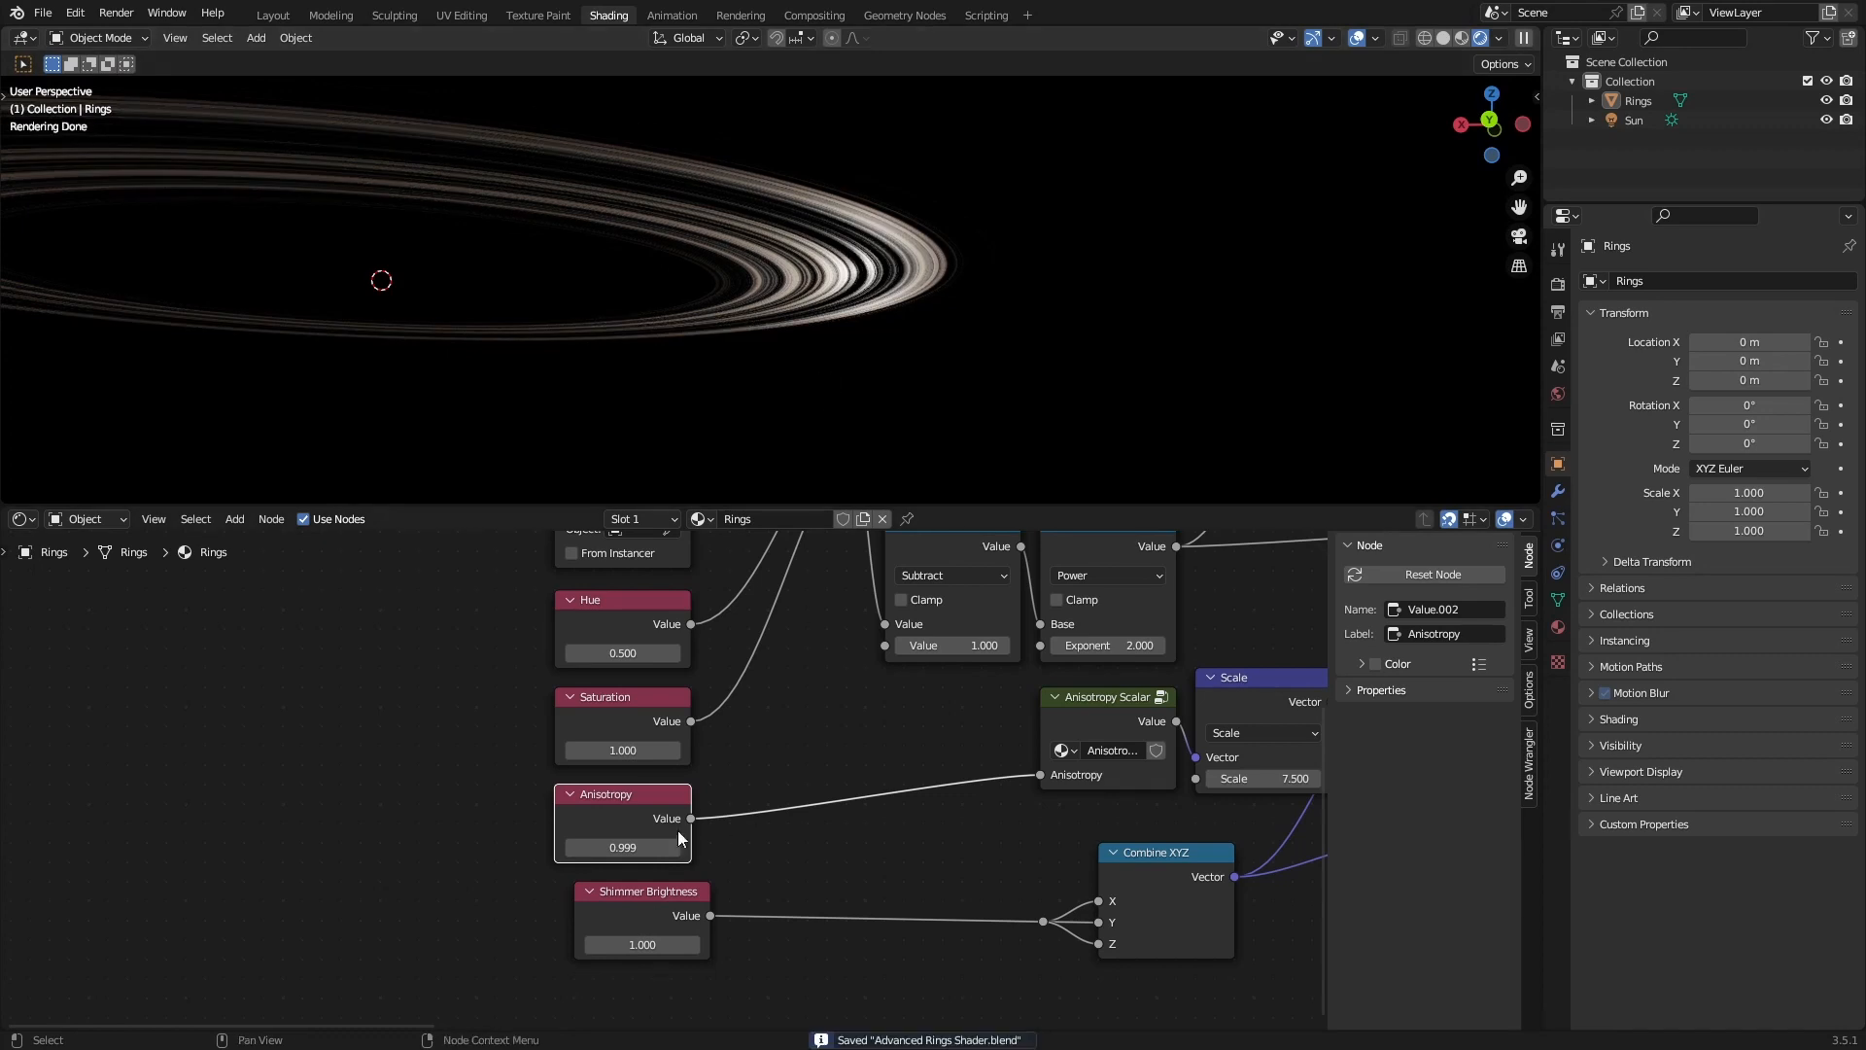
pyautogui.press('Return')
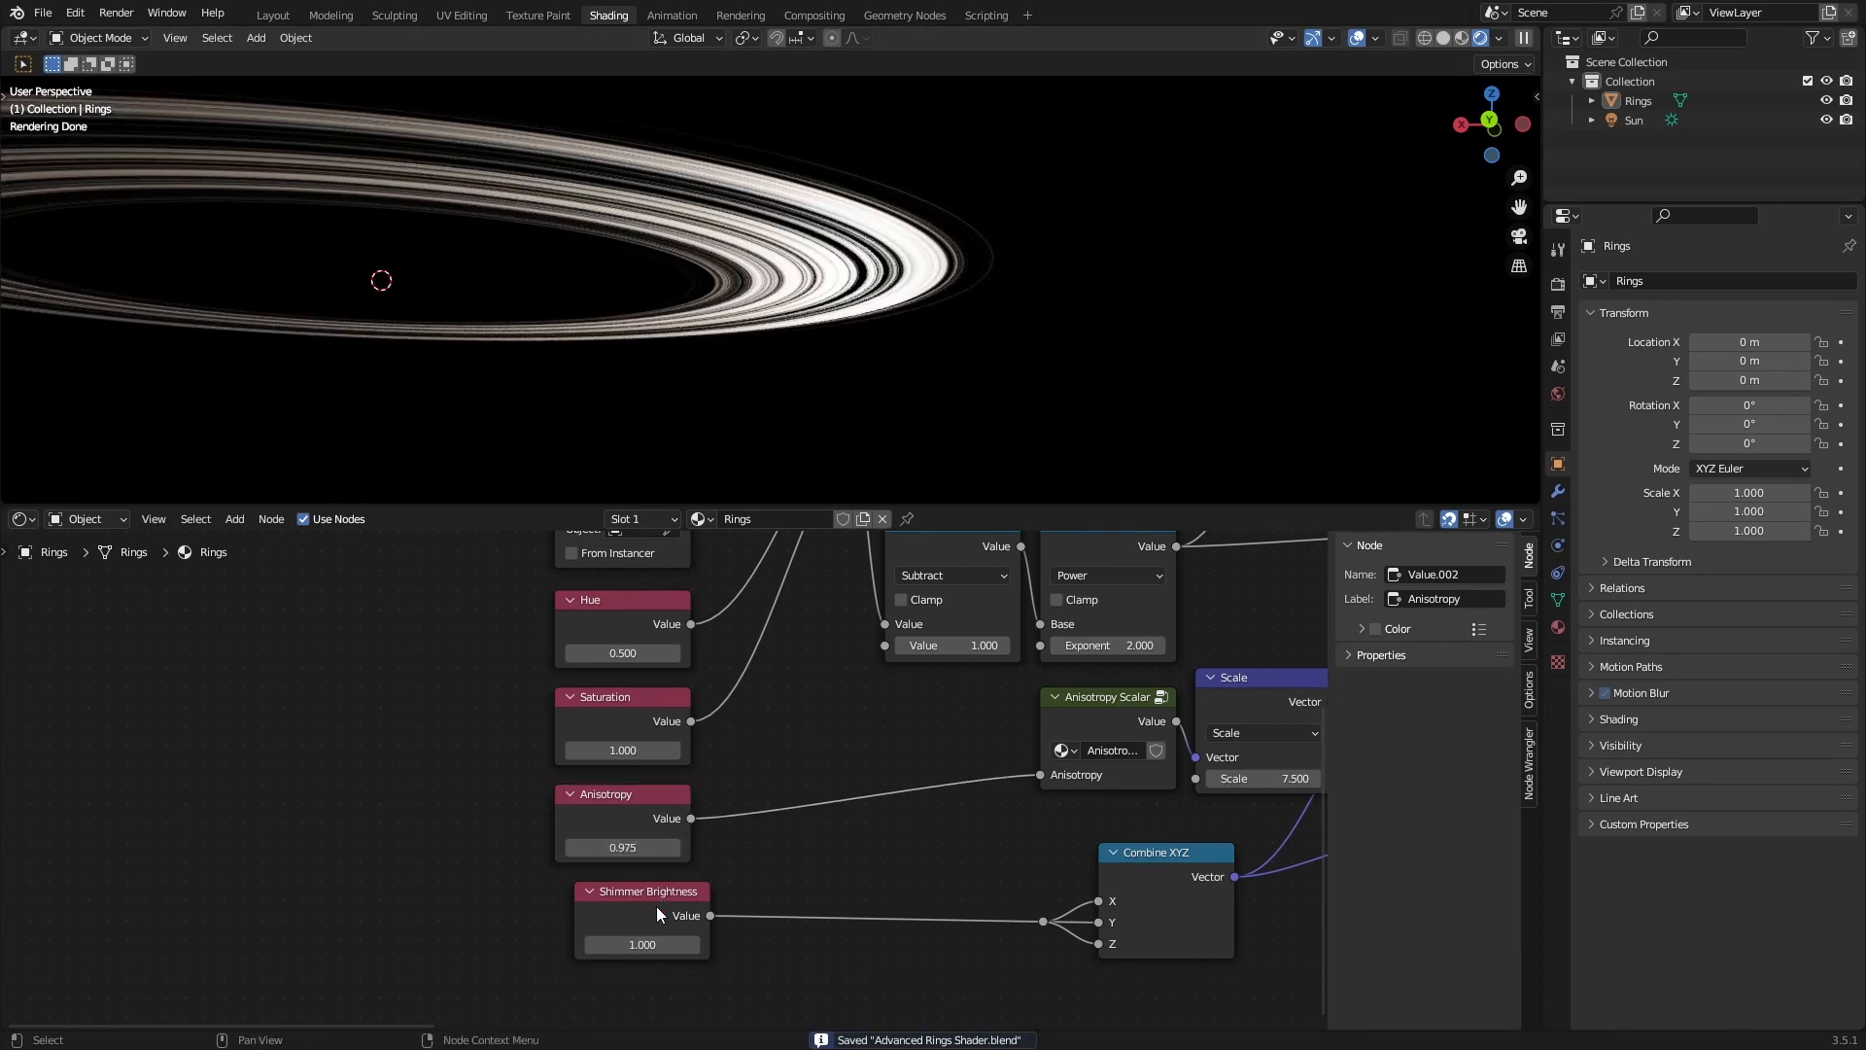
# Try editing the Shimmer Brightness value, cancel the change, and save the file.
pyautogui.moveTo(642, 944)
pyautogui.mouseDown()
pyautogui.moveTo(739, 944)
pyautogui.moveTo(631, 944)
pyautogui.mouseUp()
pyautogui.press('Escape')
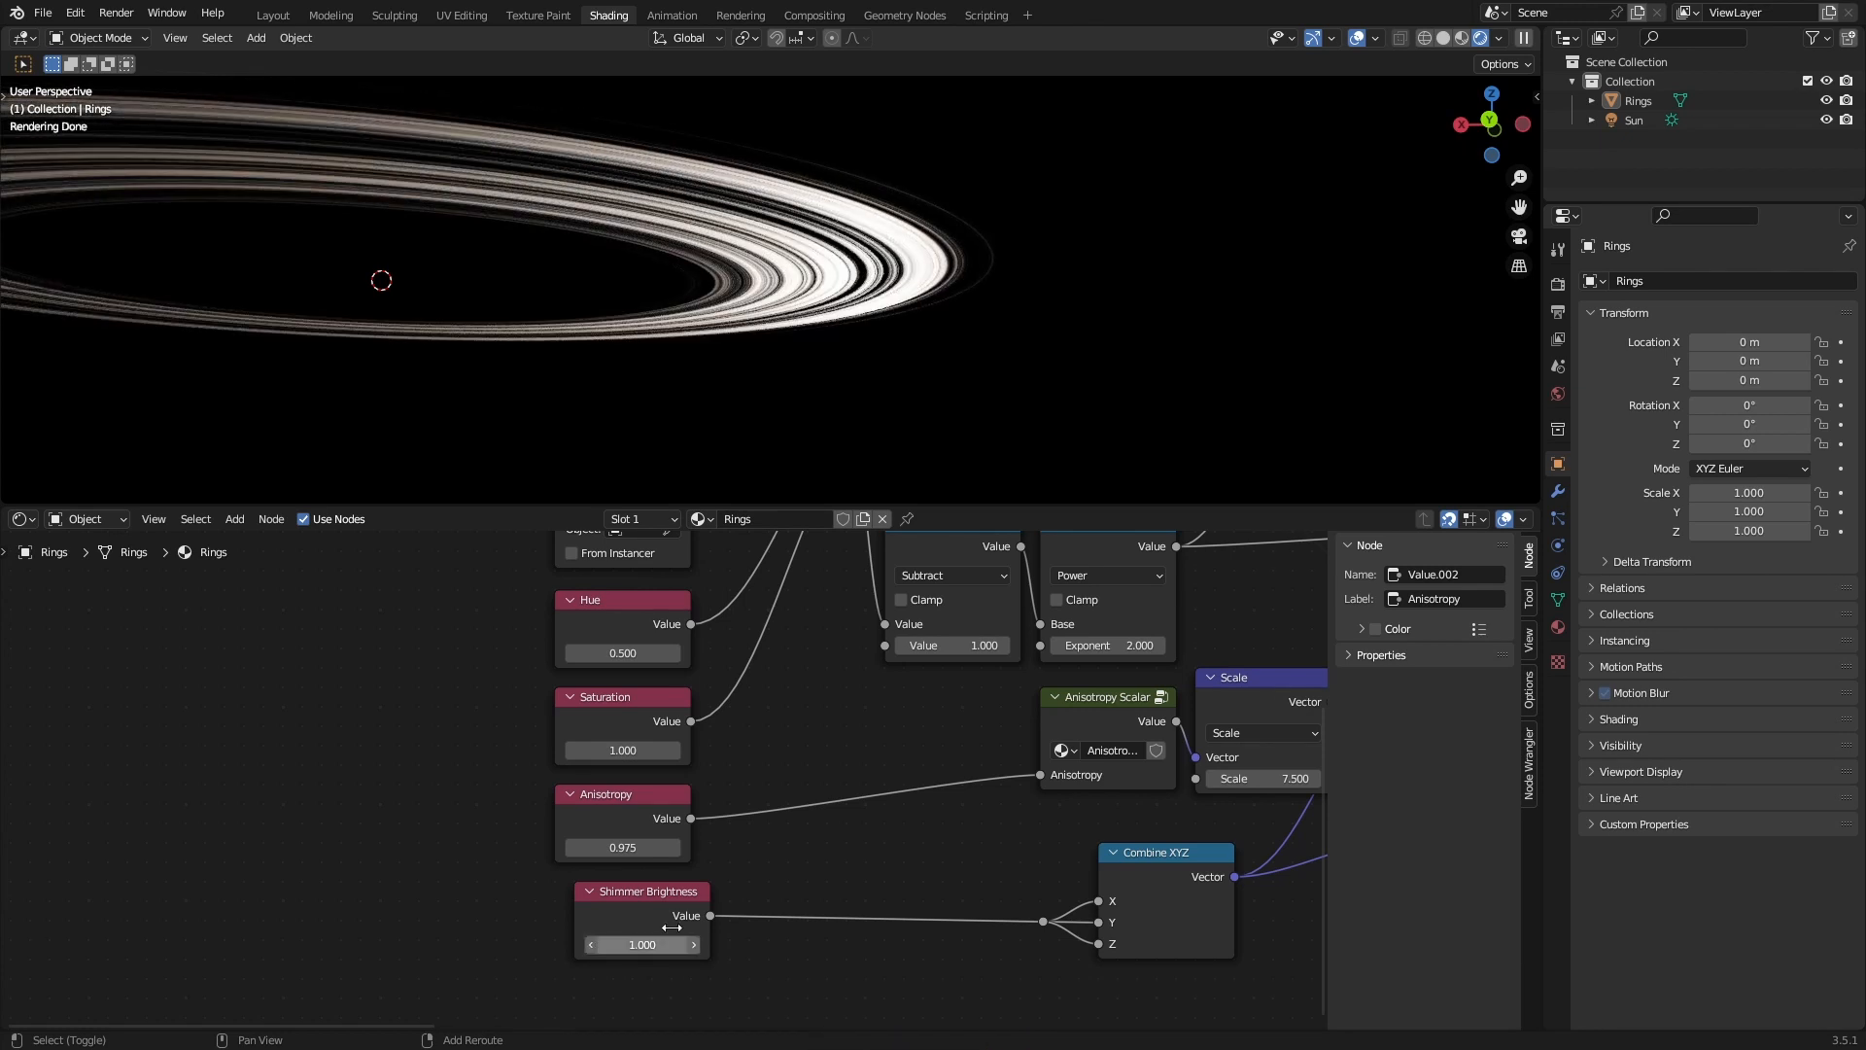
pyautogui.hotkey('ctrl', 's')
# Review the node tree from the control values through to the Mix Shader and Material Output.
pyautogui.scroll(-5, 802, 715)
pyautogui.moveTo(809, 706); pyautogui.dragTo(604, 789, button='middle')
pyautogui.scroll(-5, 707, 787)
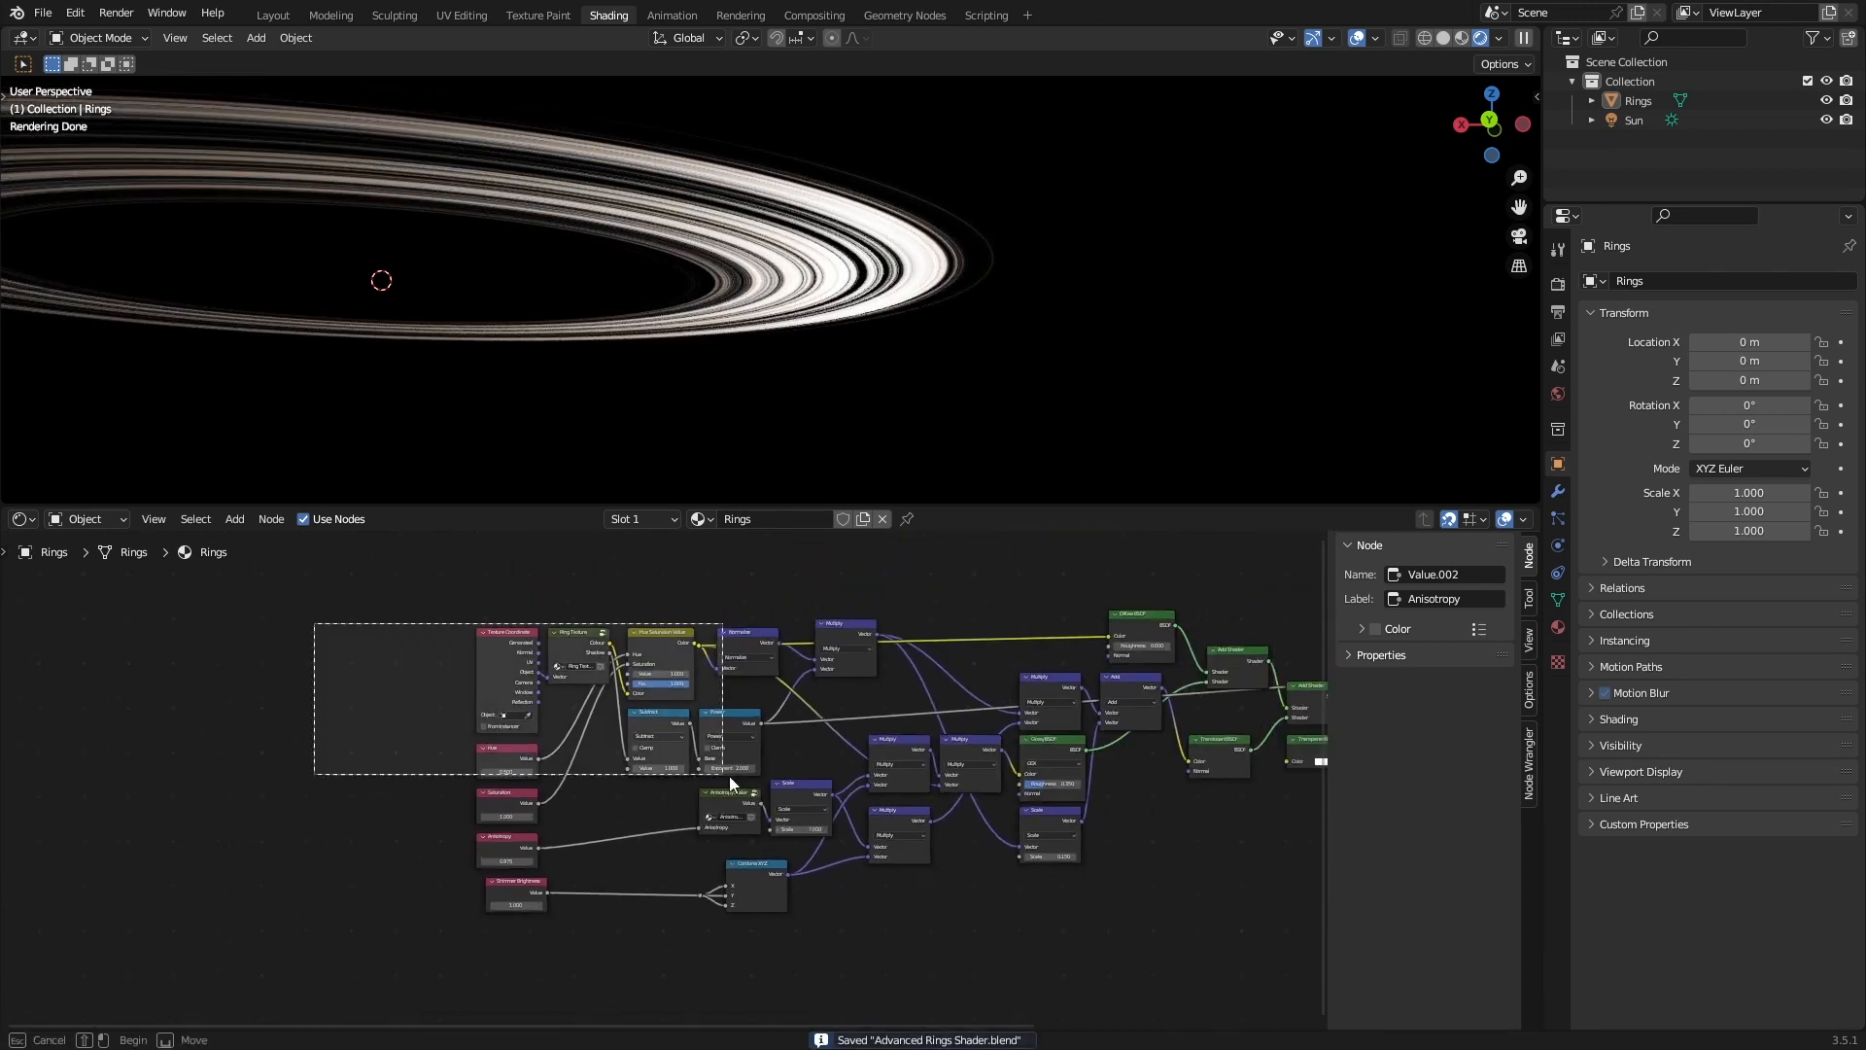
pyautogui.moveTo(1210, 920); pyautogui.dragTo(832, 910, button='middle')
pyautogui.scroll(2, 626, 893)
pyautogui.scroll(3, 626, 893)
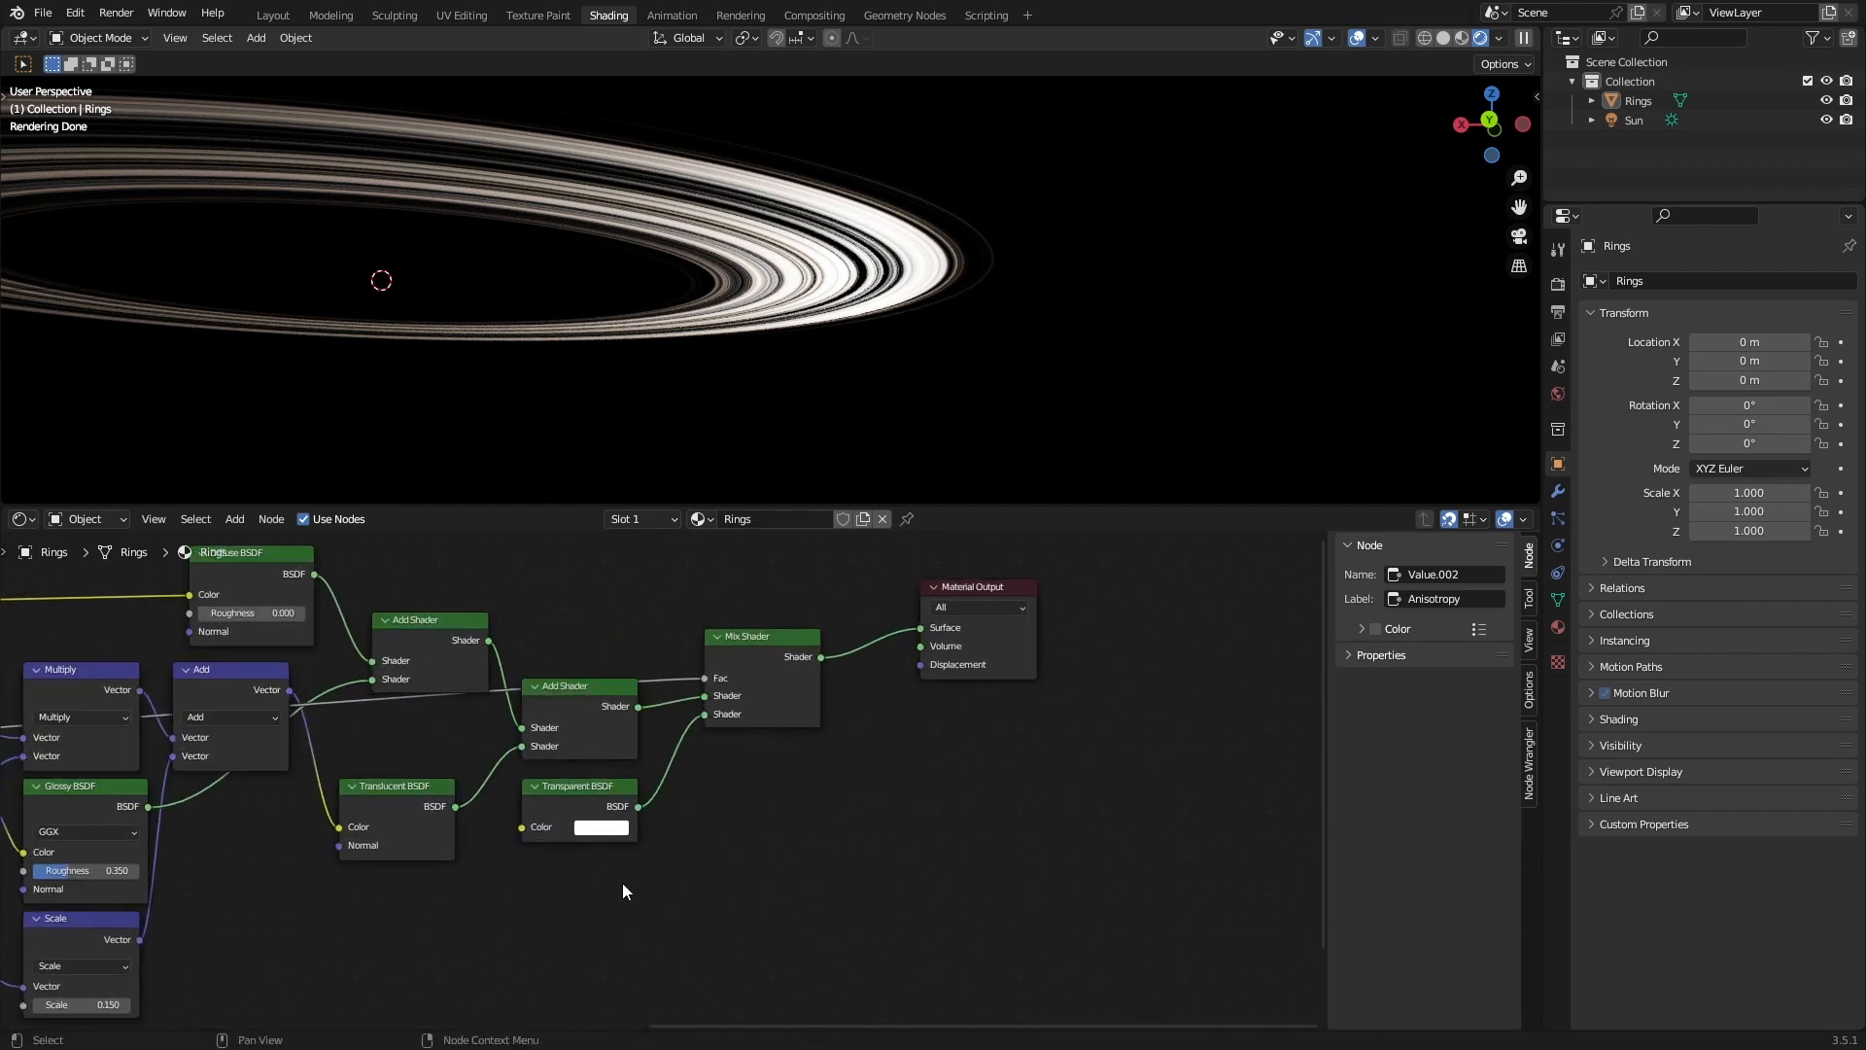
pyautogui.click(739, 827)
pyautogui.click(787, 624)
pyautogui.moveTo(787, 623); pyautogui.dragTo(876, 571)
pyautogui.press('Escape')
# Add a cube mesh at the centre of the rings.
pyautogui.moveTo(875, 261); pyautogui.dragTo(730, 345, button='middle')
pyautogui.hotkey('shift', 'a')
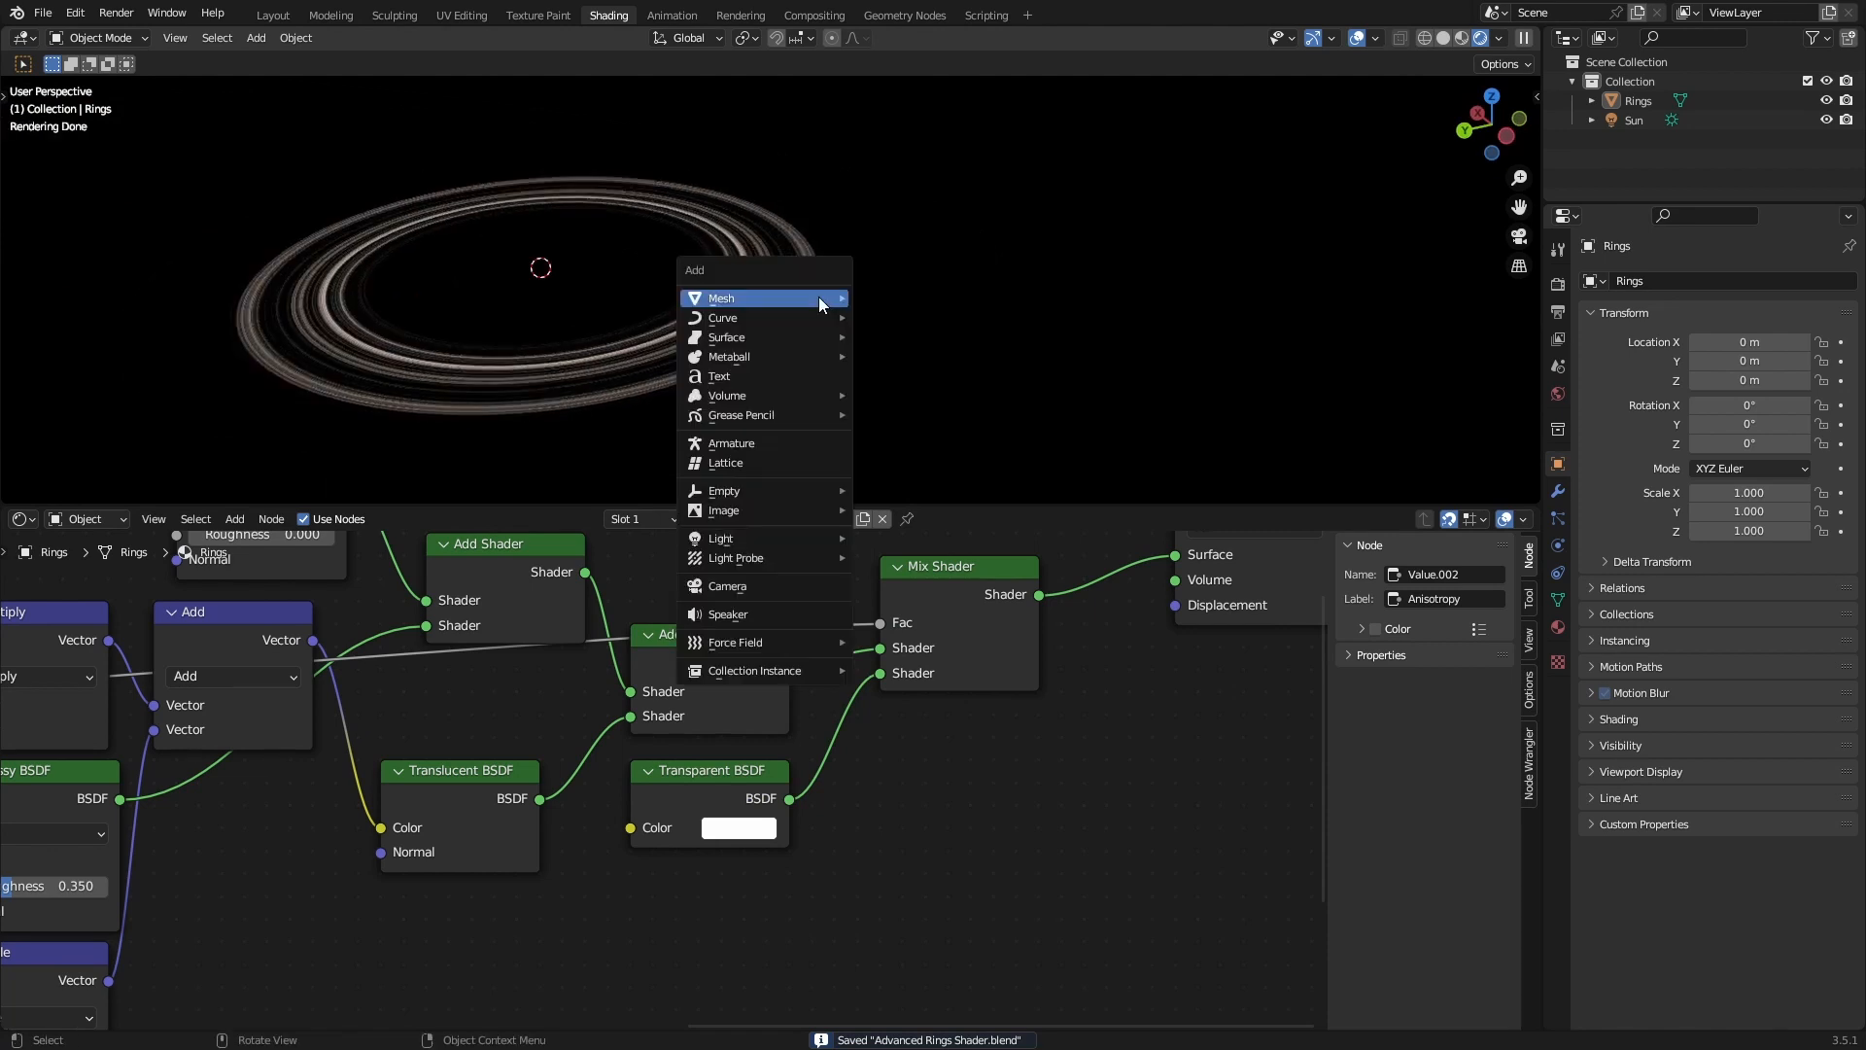
pyautogui.moveTo(818, 295)
pyautogui.click(894, 312)
pyautogui.moveTo(844, 354); pyautogui.dragTo(795, 355, button='middle')
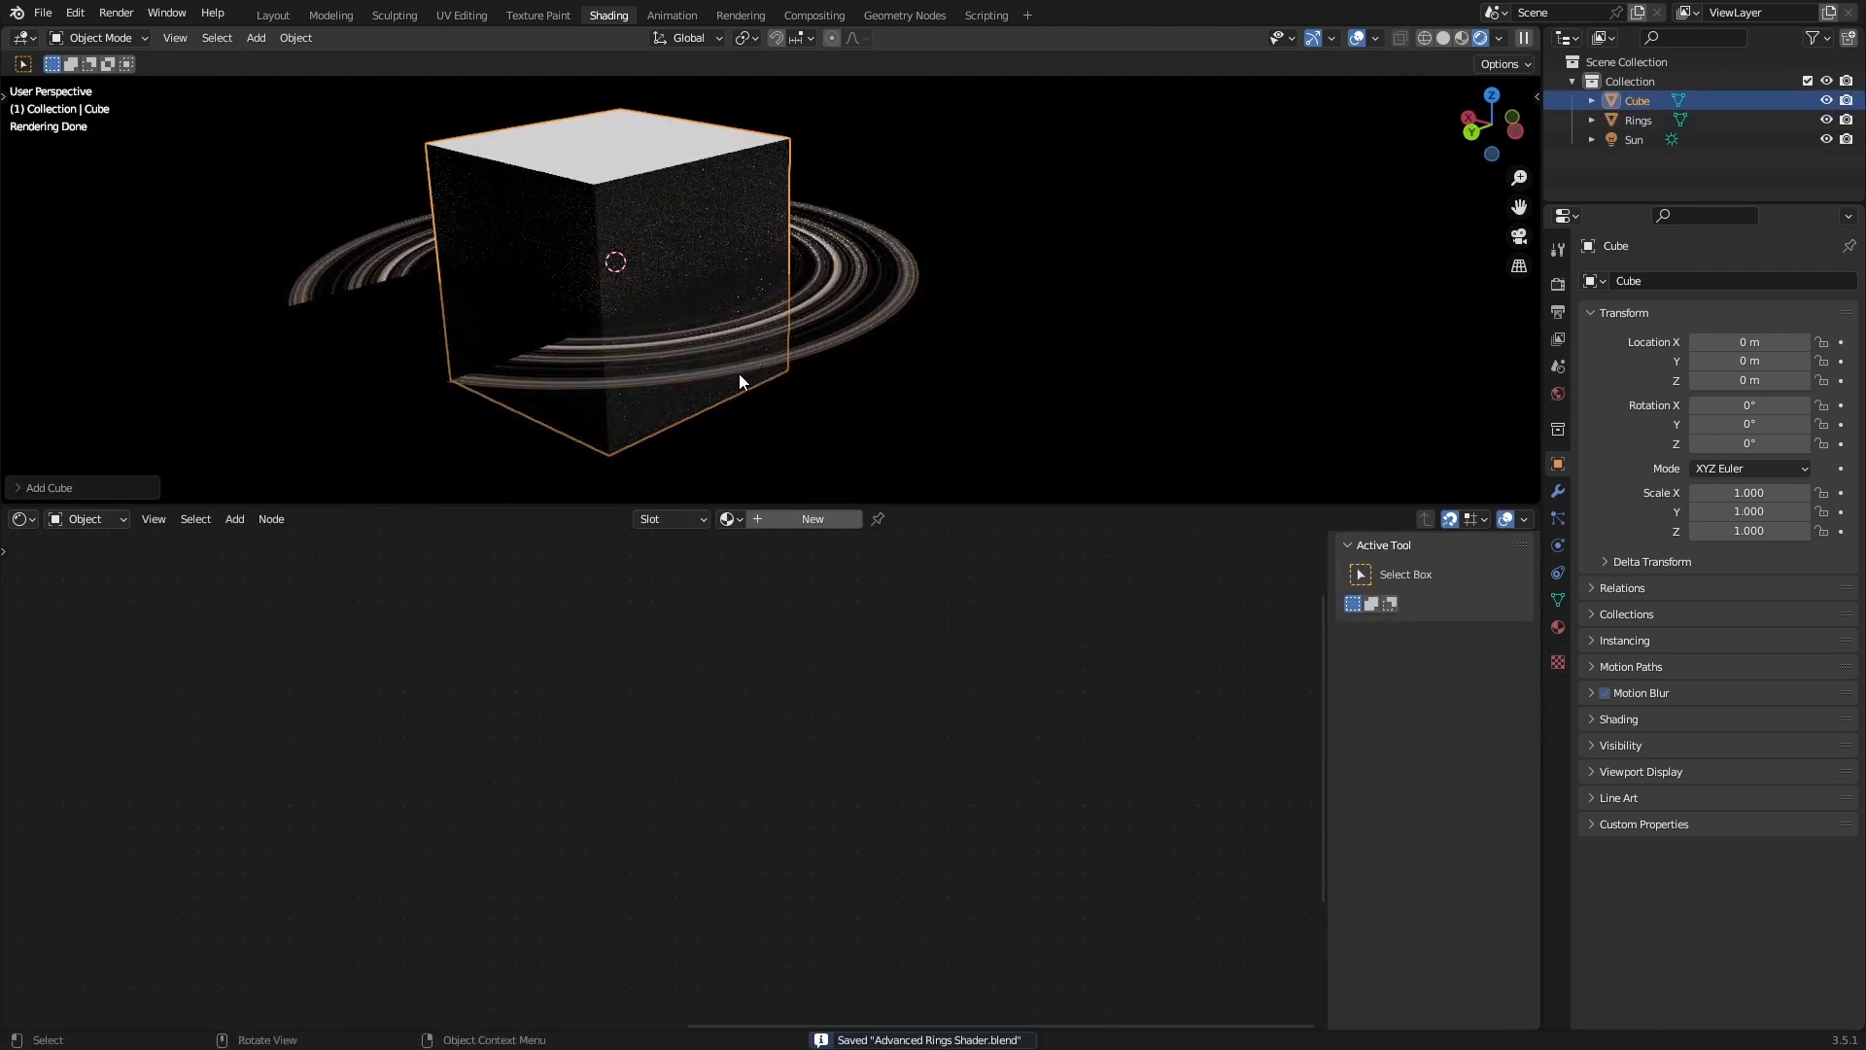
# Subdivide all of the cube's faces repeatedly in Edit Mode to form a dense mesh.
pyautogui.press('Tab')
pyautogui.rightClick(822, 341)
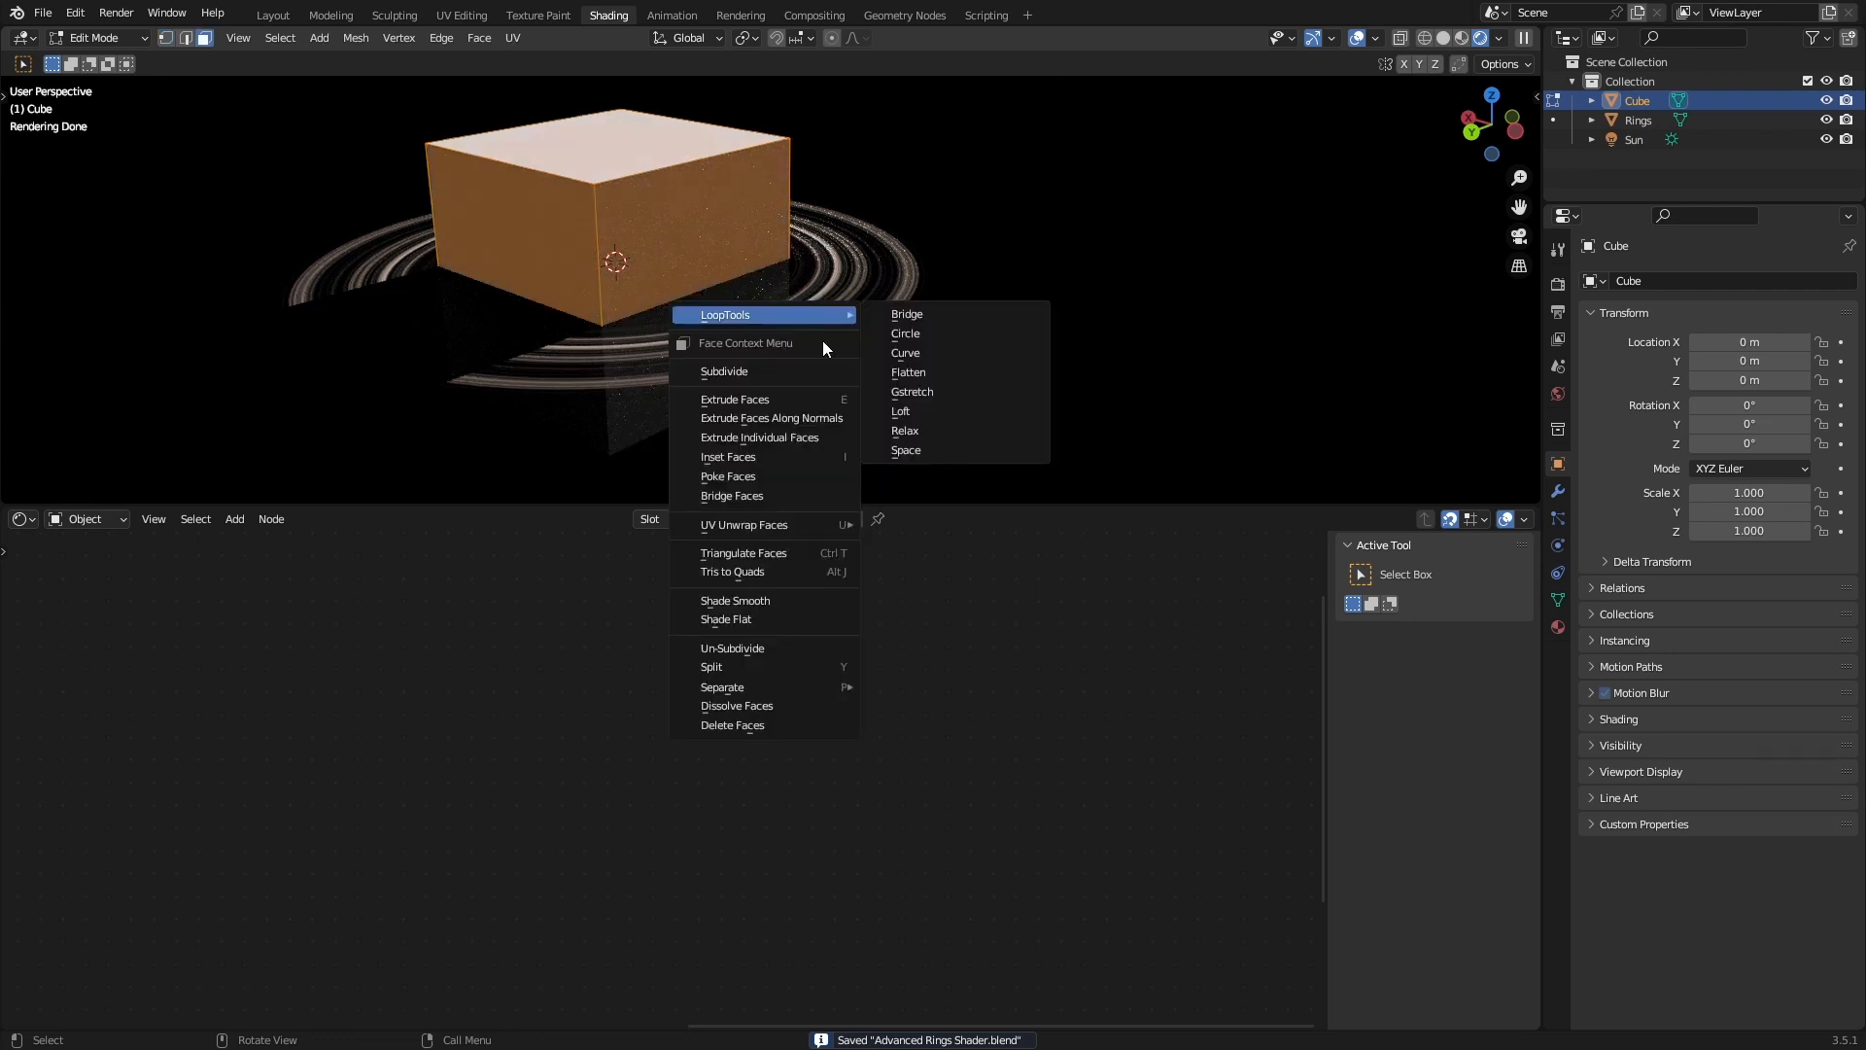
pyautogui.click(822, 340)
pyautogui.hotkey('shift', 'r')
pyautogui.hotkey('shift', 'r')
pyautogui.hotkey('shift', 'r')
pyautogui.hotkey('shift', 'r')
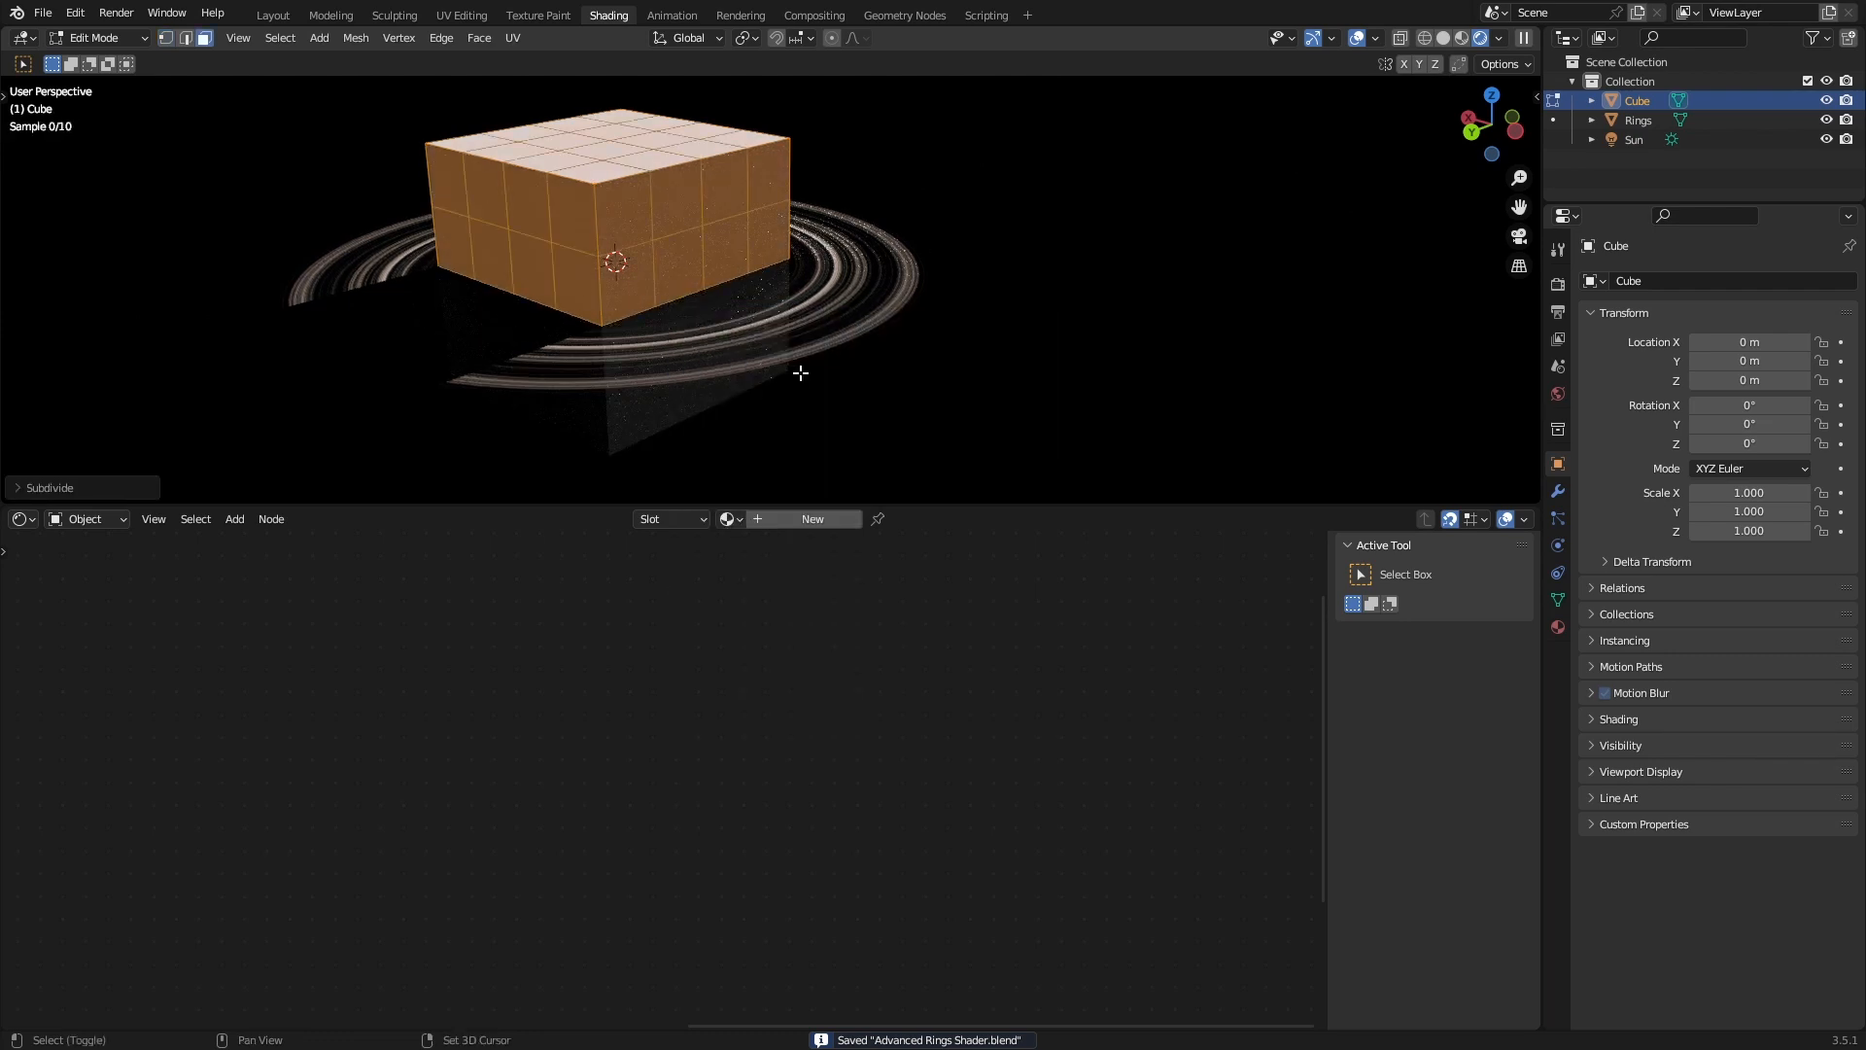
pyautogui.hotkey('shift', 'r')
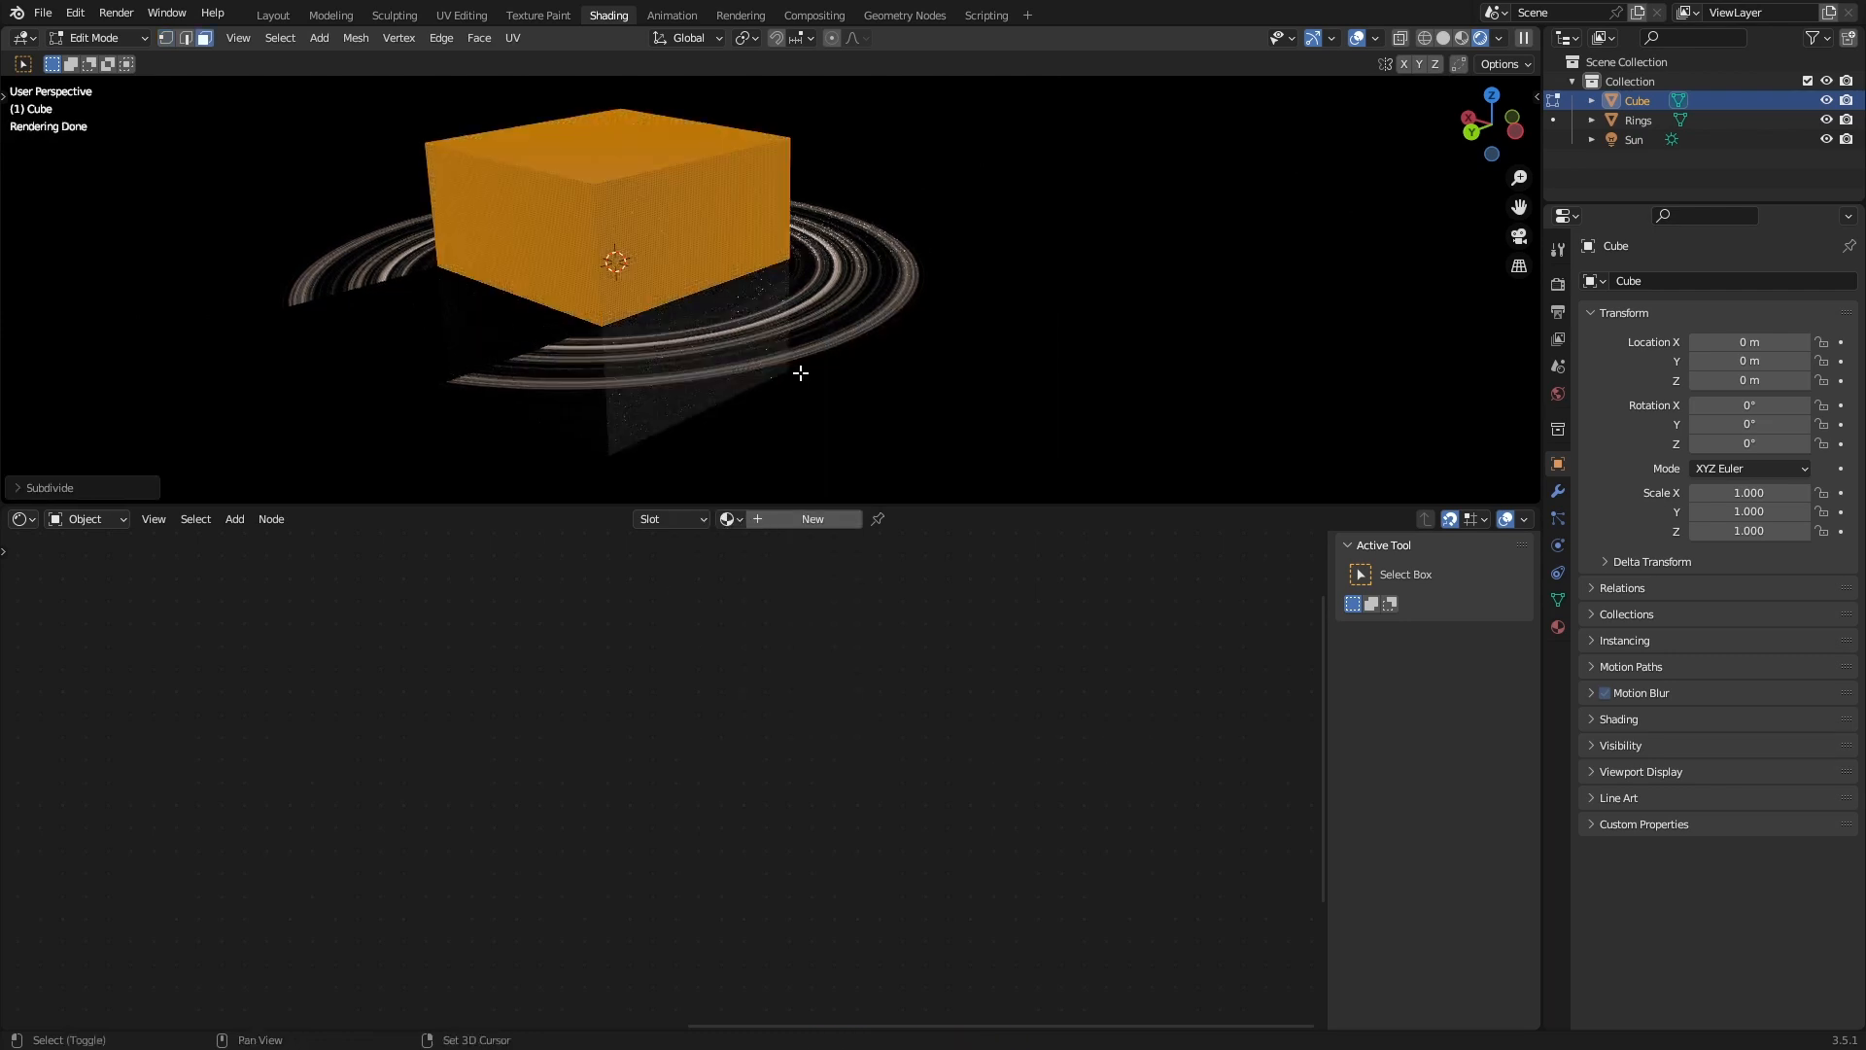
# Round the subdivided cube into a full sphere using To Sphere with a factor of 1.
pyautogui.hotkey('shift', 'alt', 's')
pyautogui.write('1')
pyautogui.click(799, 373)
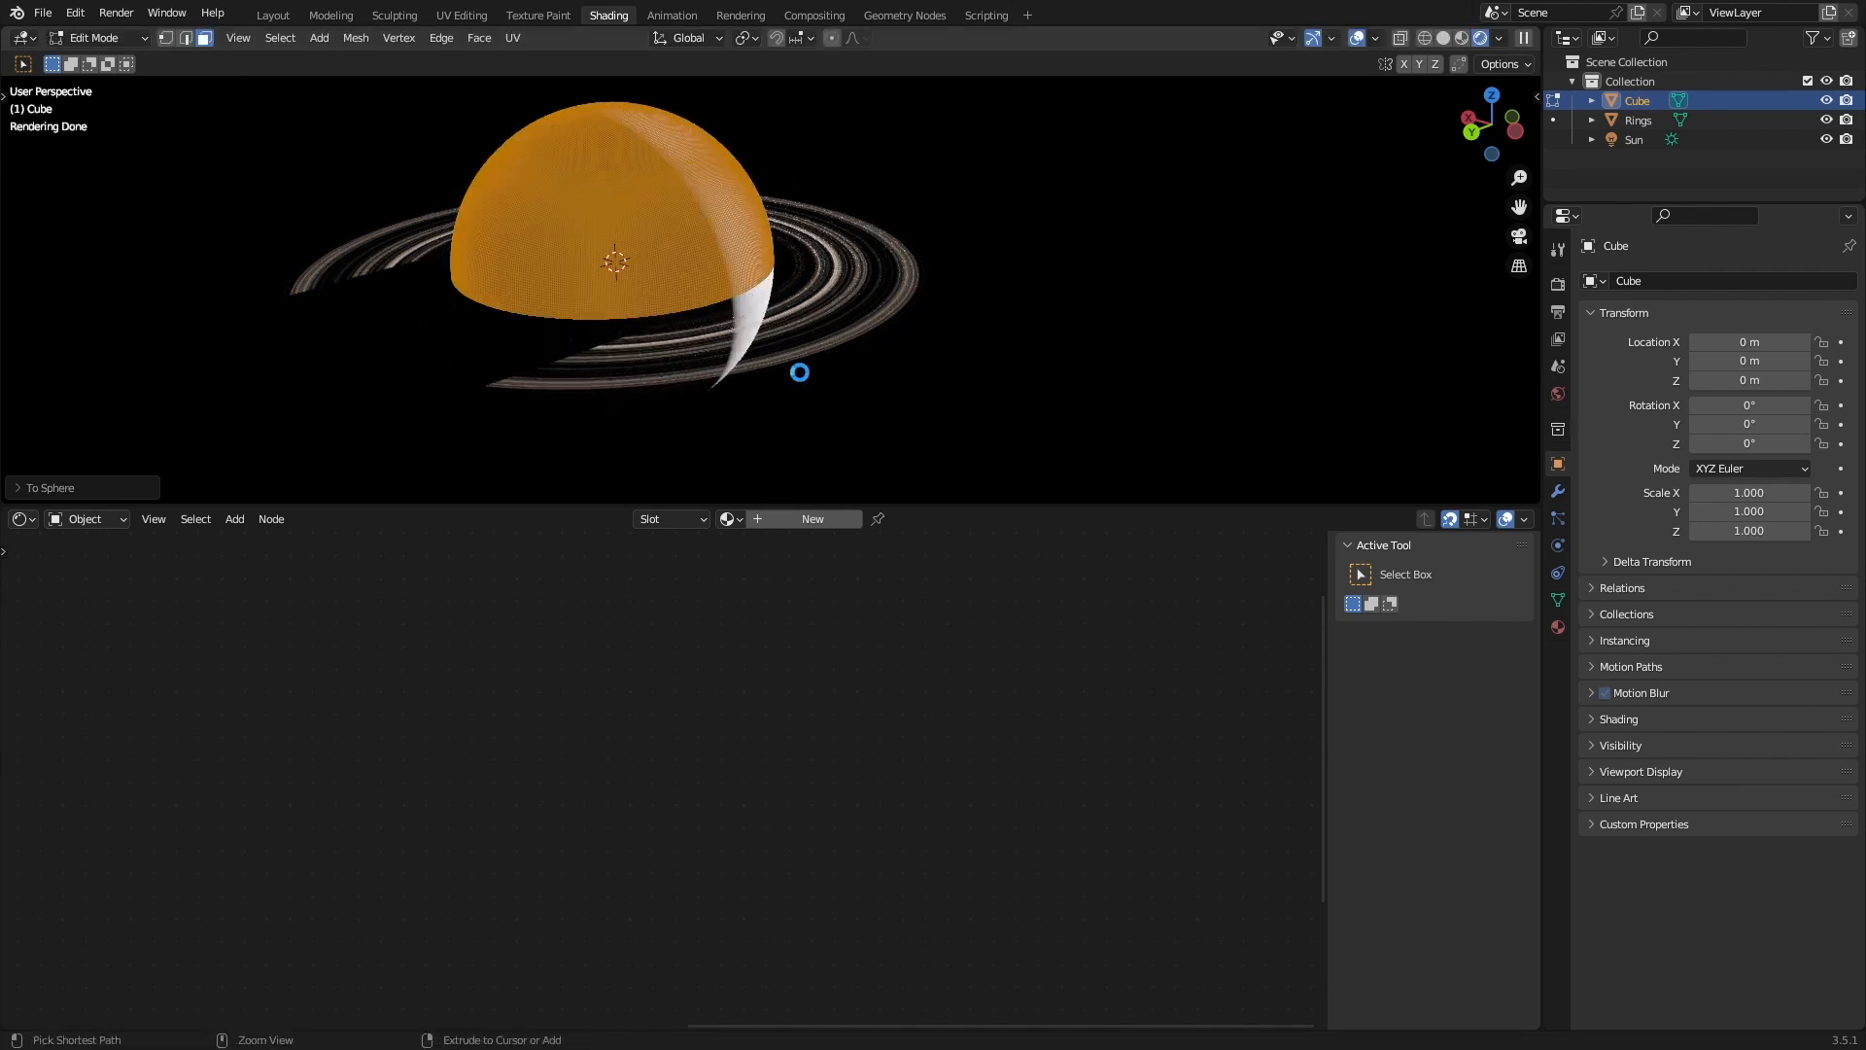
# Return to Object Mode and shade the sphere smooth.
pyautogui.moveTo(916, 348)
pyautogui.mouseDown(button='middle')
pyautogui.moveTo(875, 295)
pyautogui.moveTo(895, 325)
pyautogui.mouseUp(button='middle')
pyautogui.press('Tab')
pyautogui.rightClick(1121, 330)
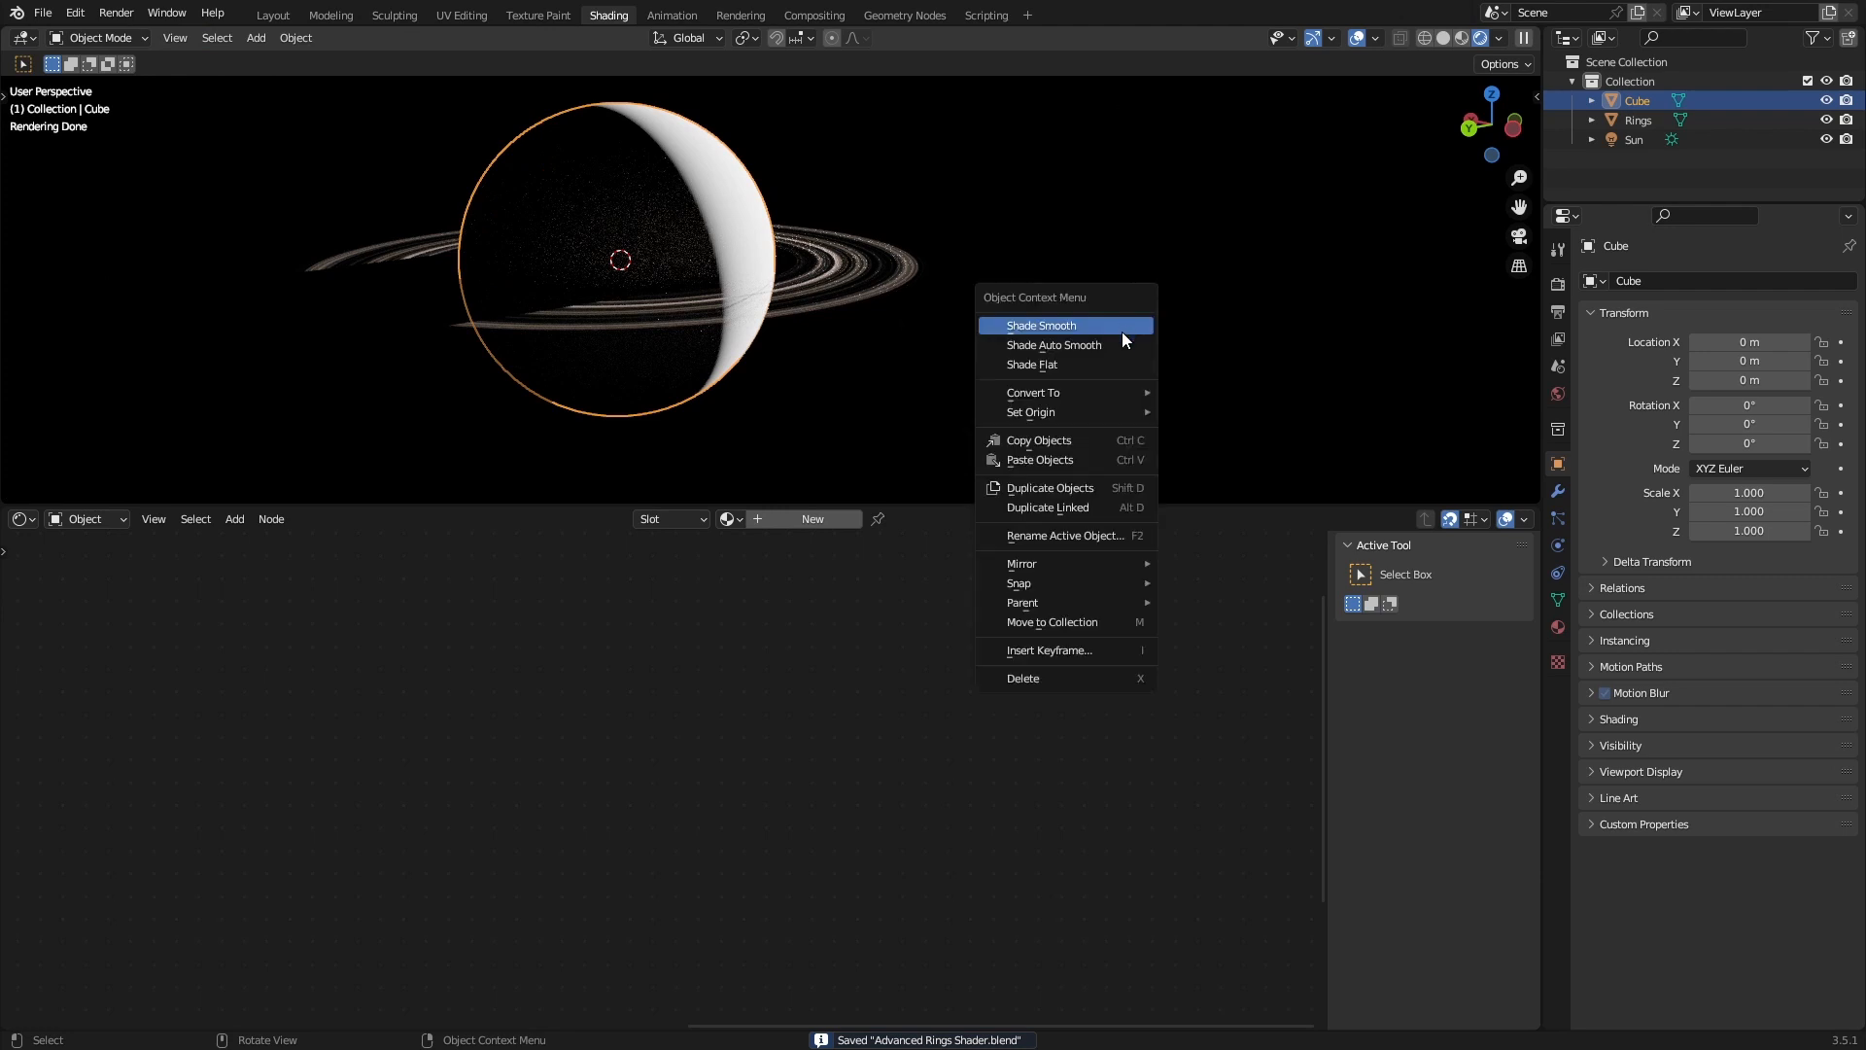
pyautogui.click(1122, 331)
# Set the sphere's X, Y and Z dimensions to 2 m and apply its scale.
pyautogui.press('n')
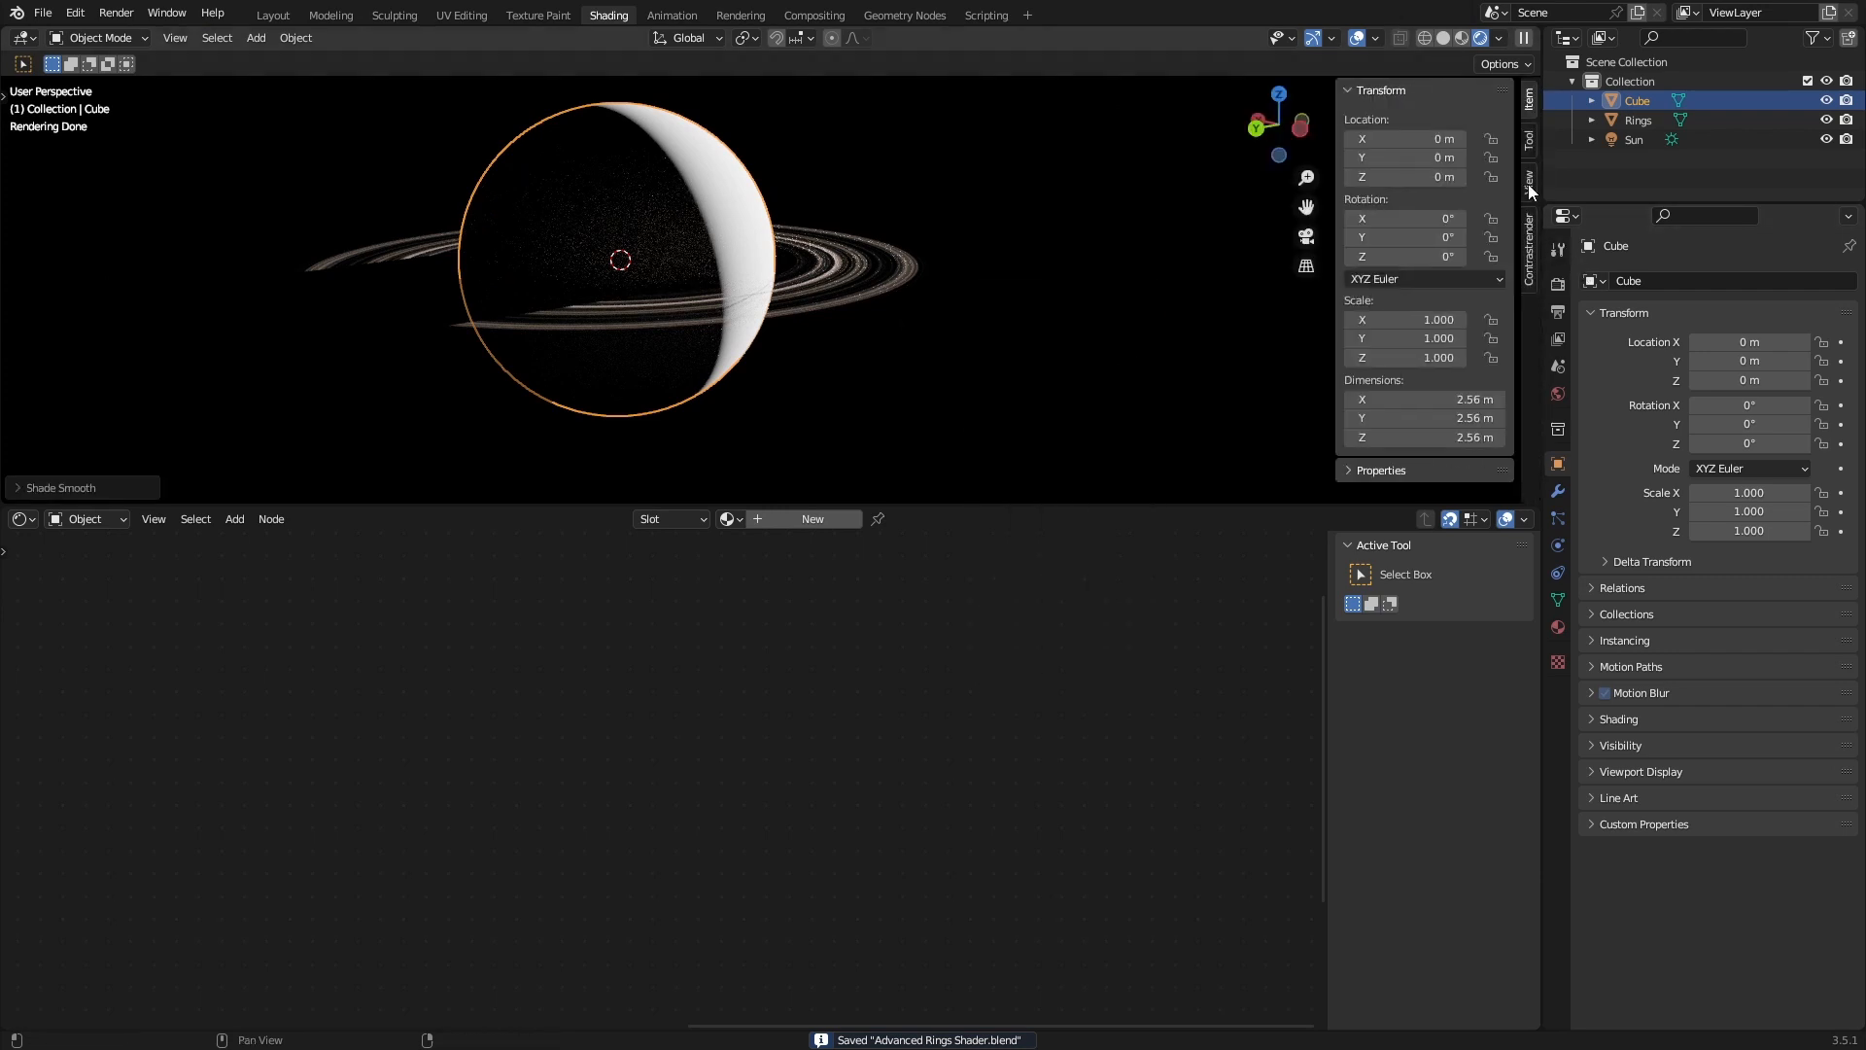
pyautogui.moveTo(1419, 400); pyautogui.dragTo(1418, 437)
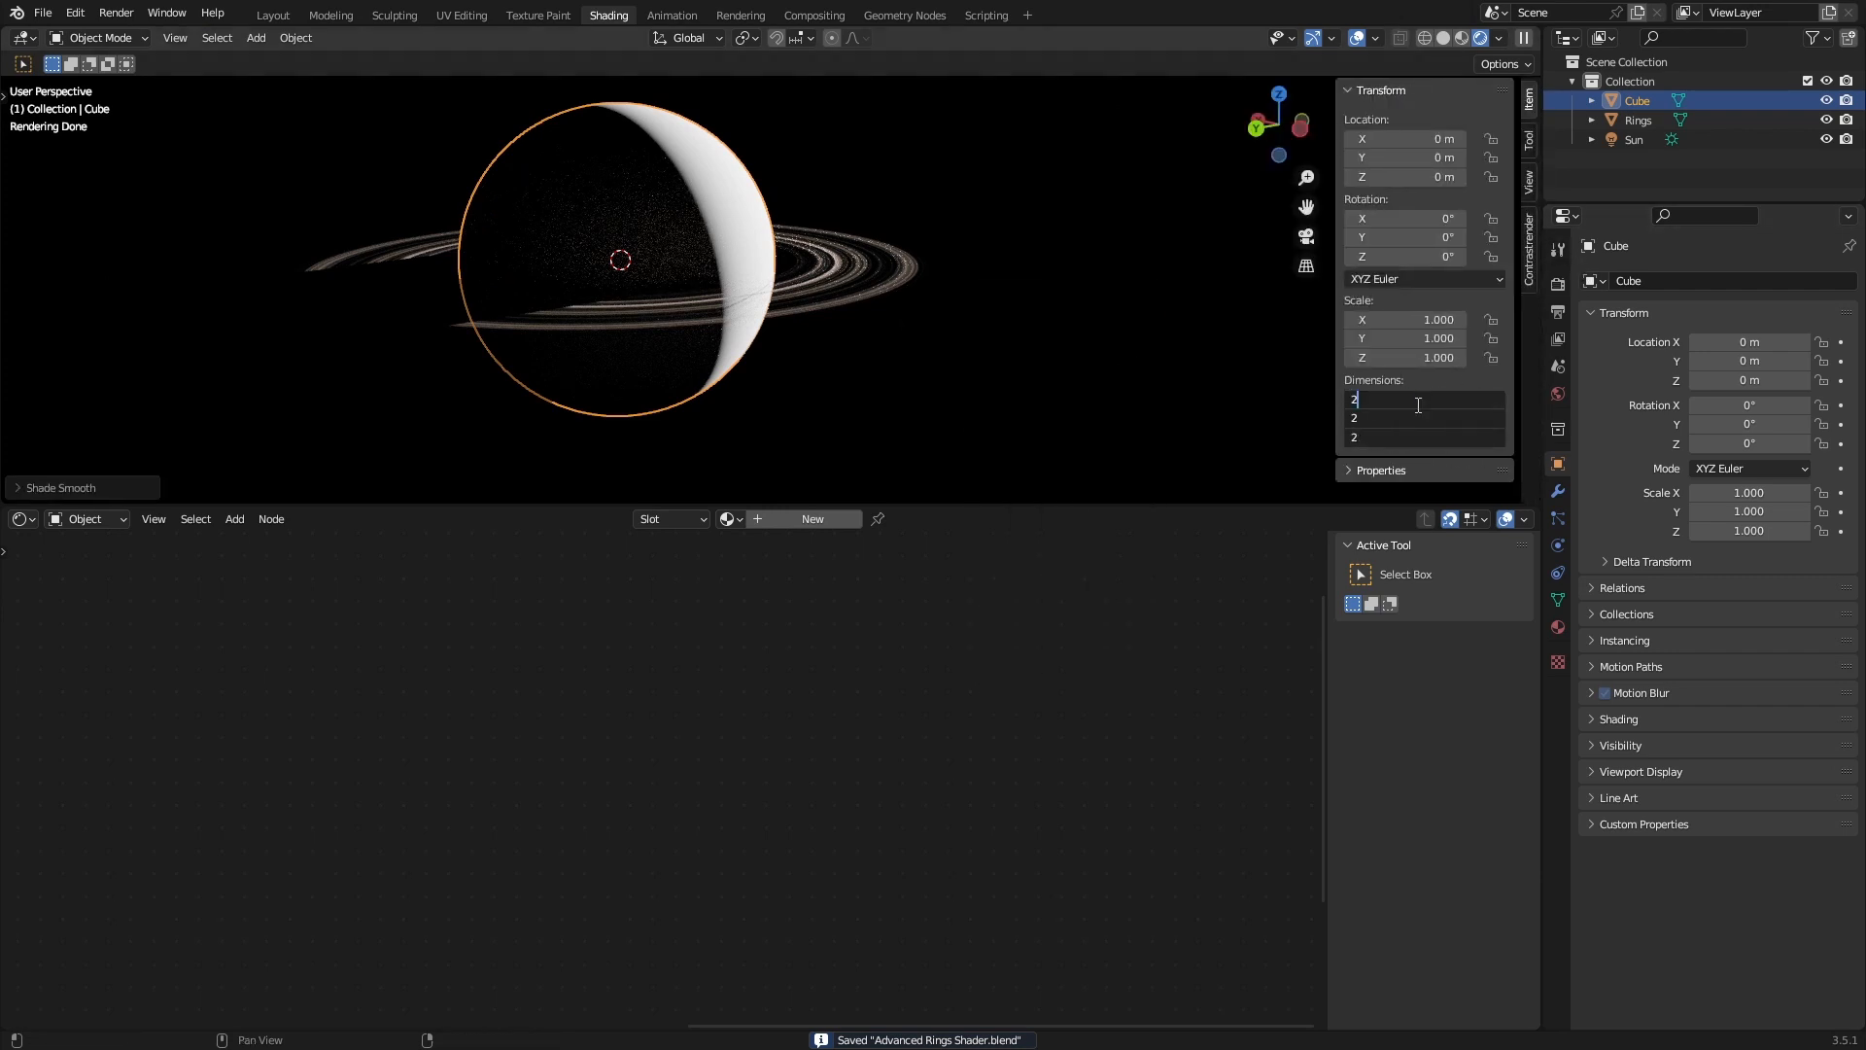
pyautogui.press('Return')
pyautogui.hotkey('ctrl', 'a')
pyautogui.click(1083, 340)
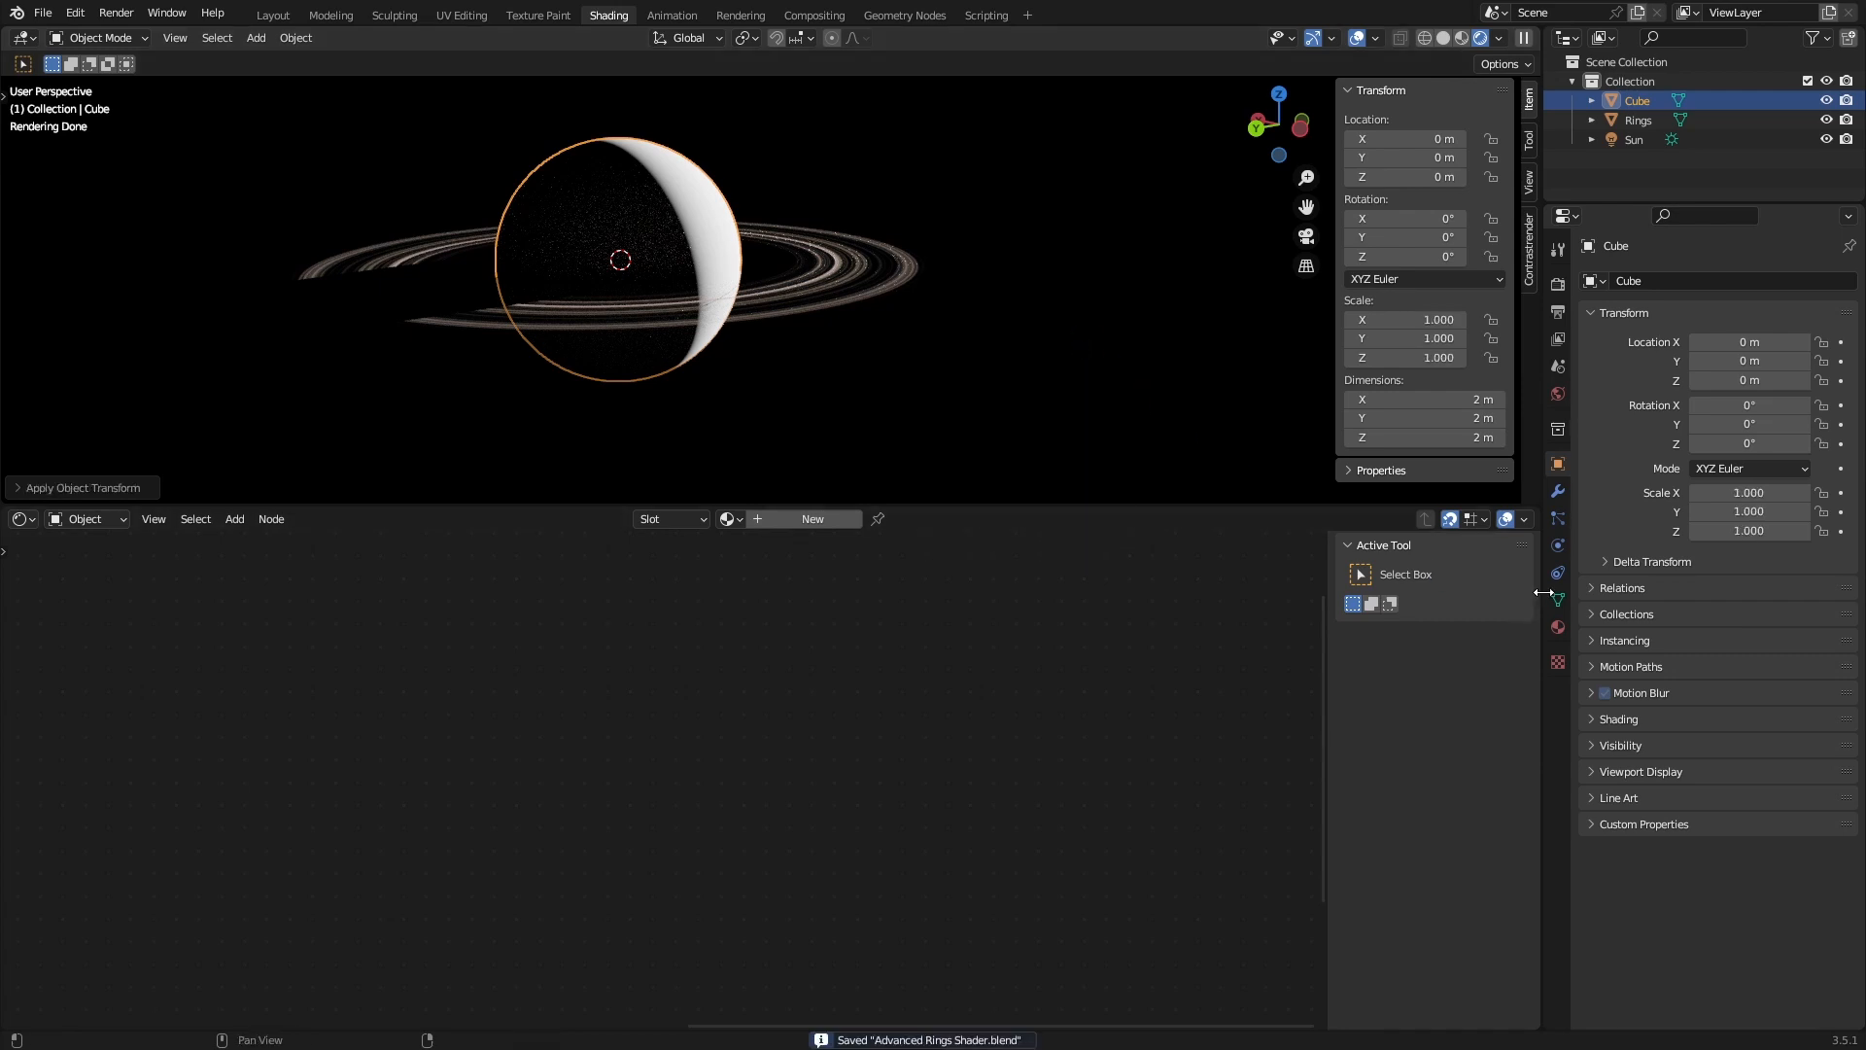
# Enable Auto Smooth for the sphere's normals with an angle of 180°.
pyautogui.press('Tab')
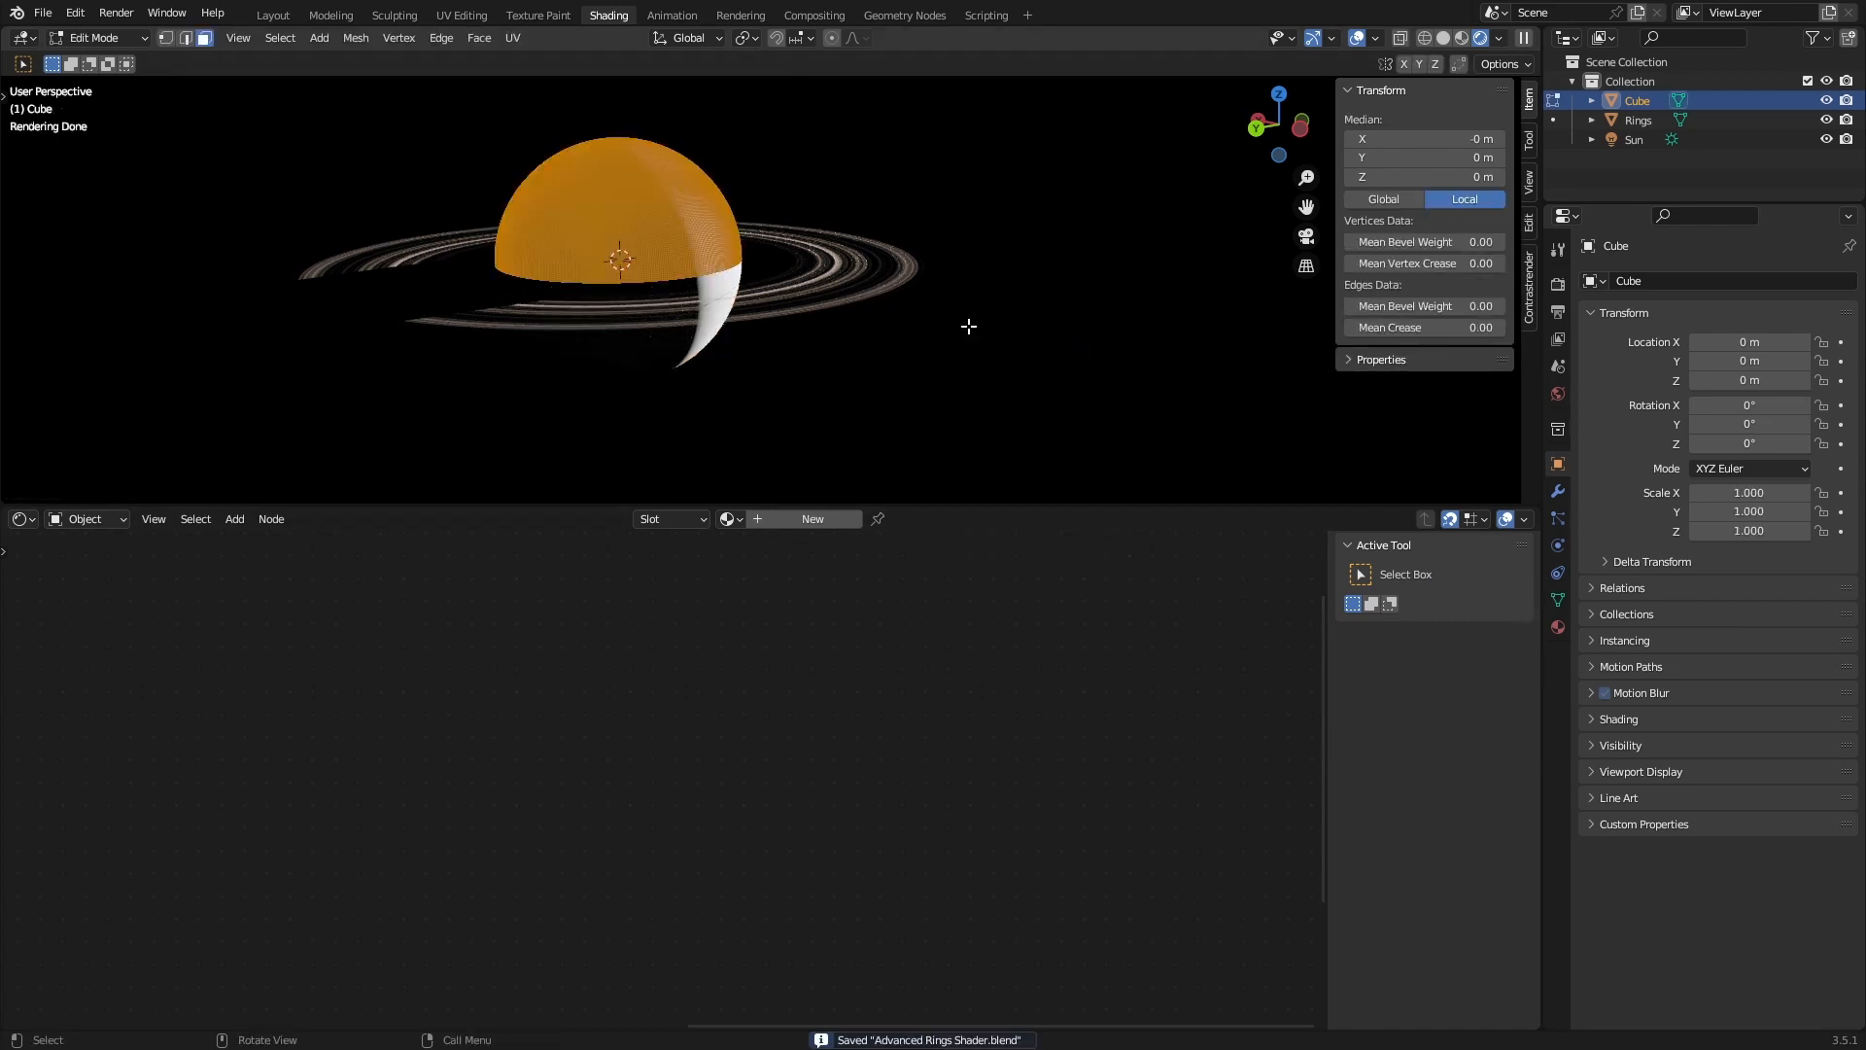
pyautogui.press('Tab')
pyautogui.click(1558, 600)
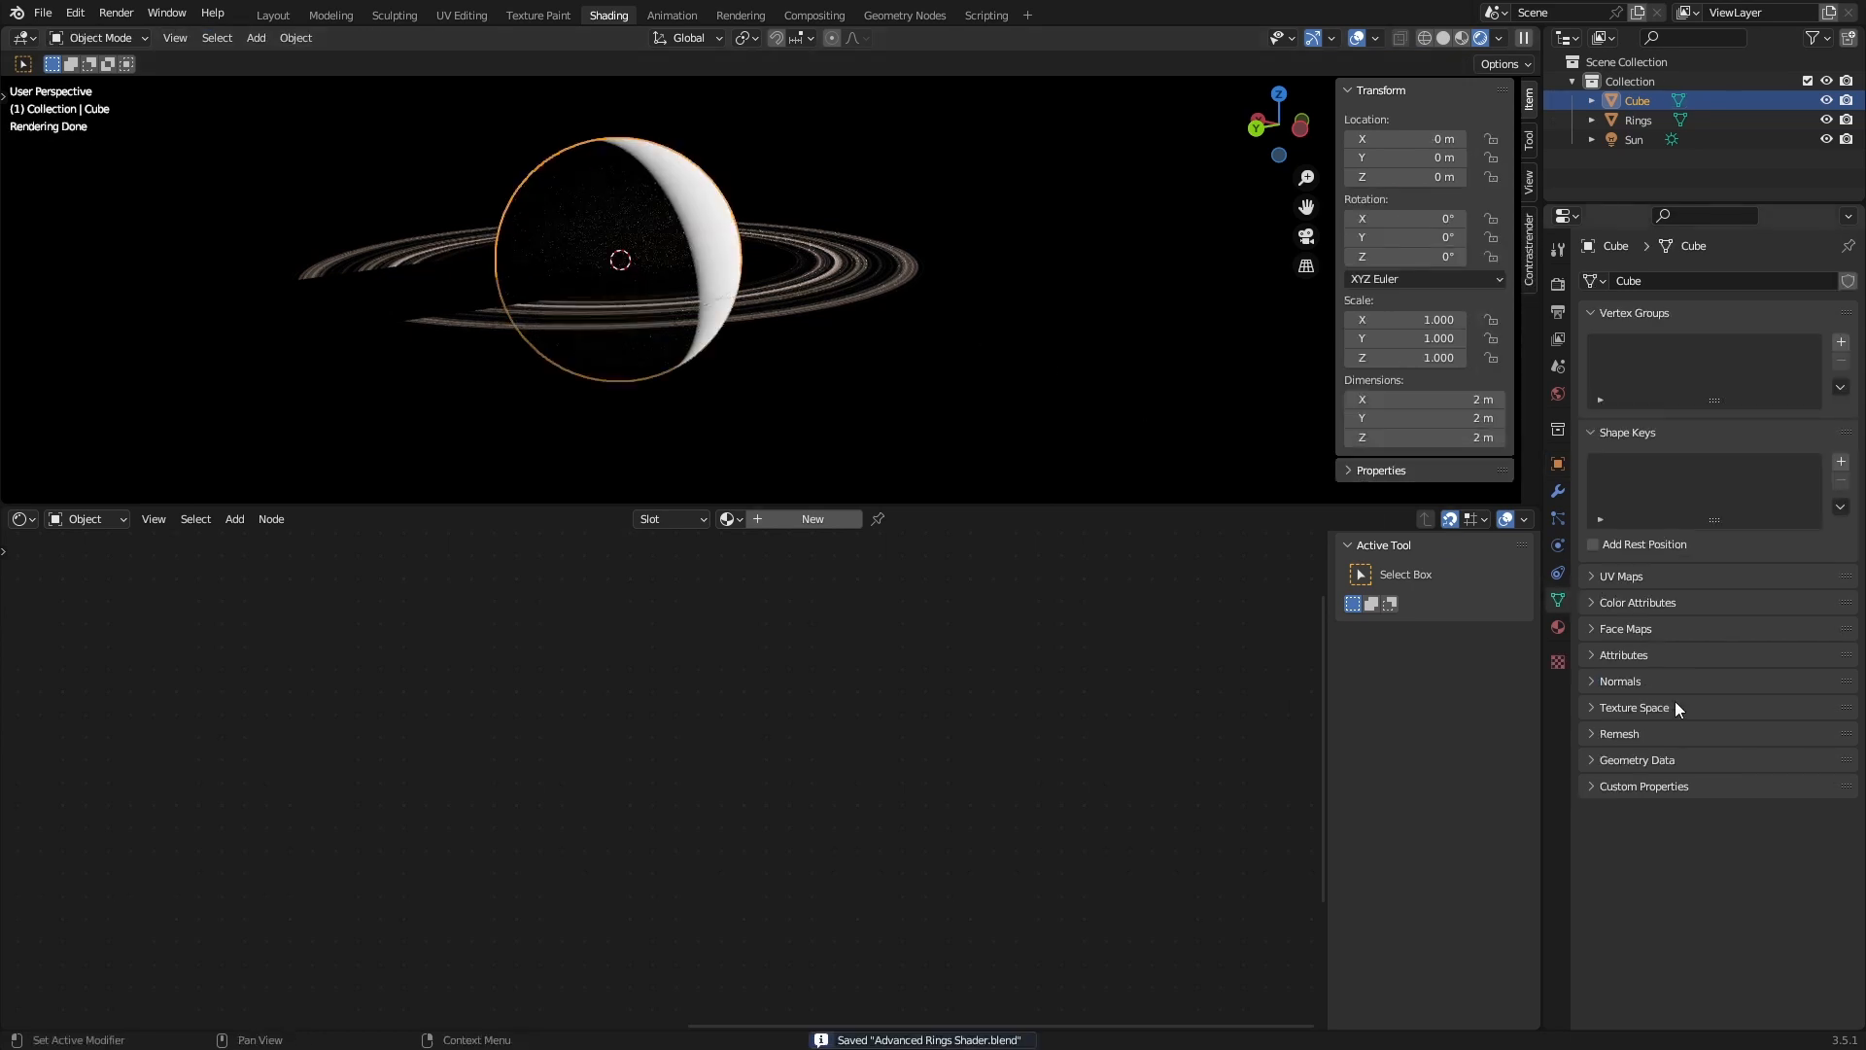
pyautogui.click(1621, 682)
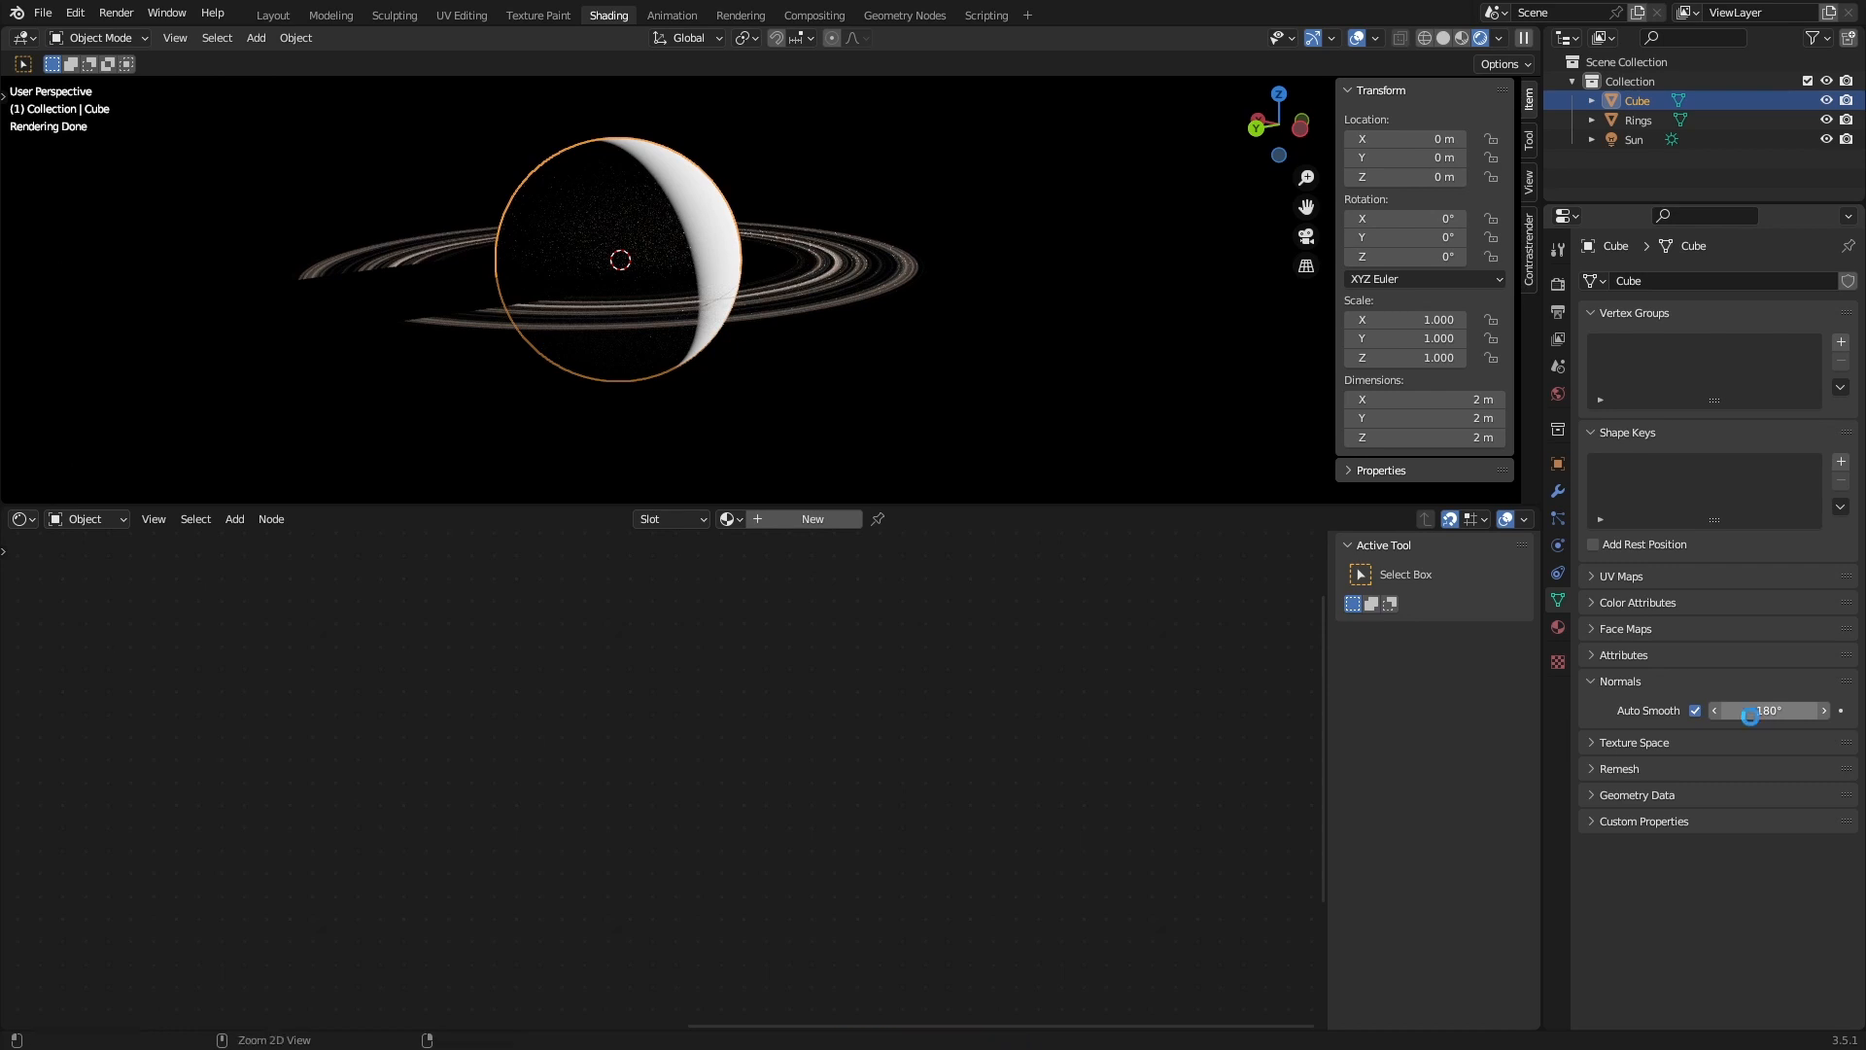
# Reset the normal vectors of the whole sphere in Edit Mode, then save the file with the object deselected.
pyautogui.press('Tab')
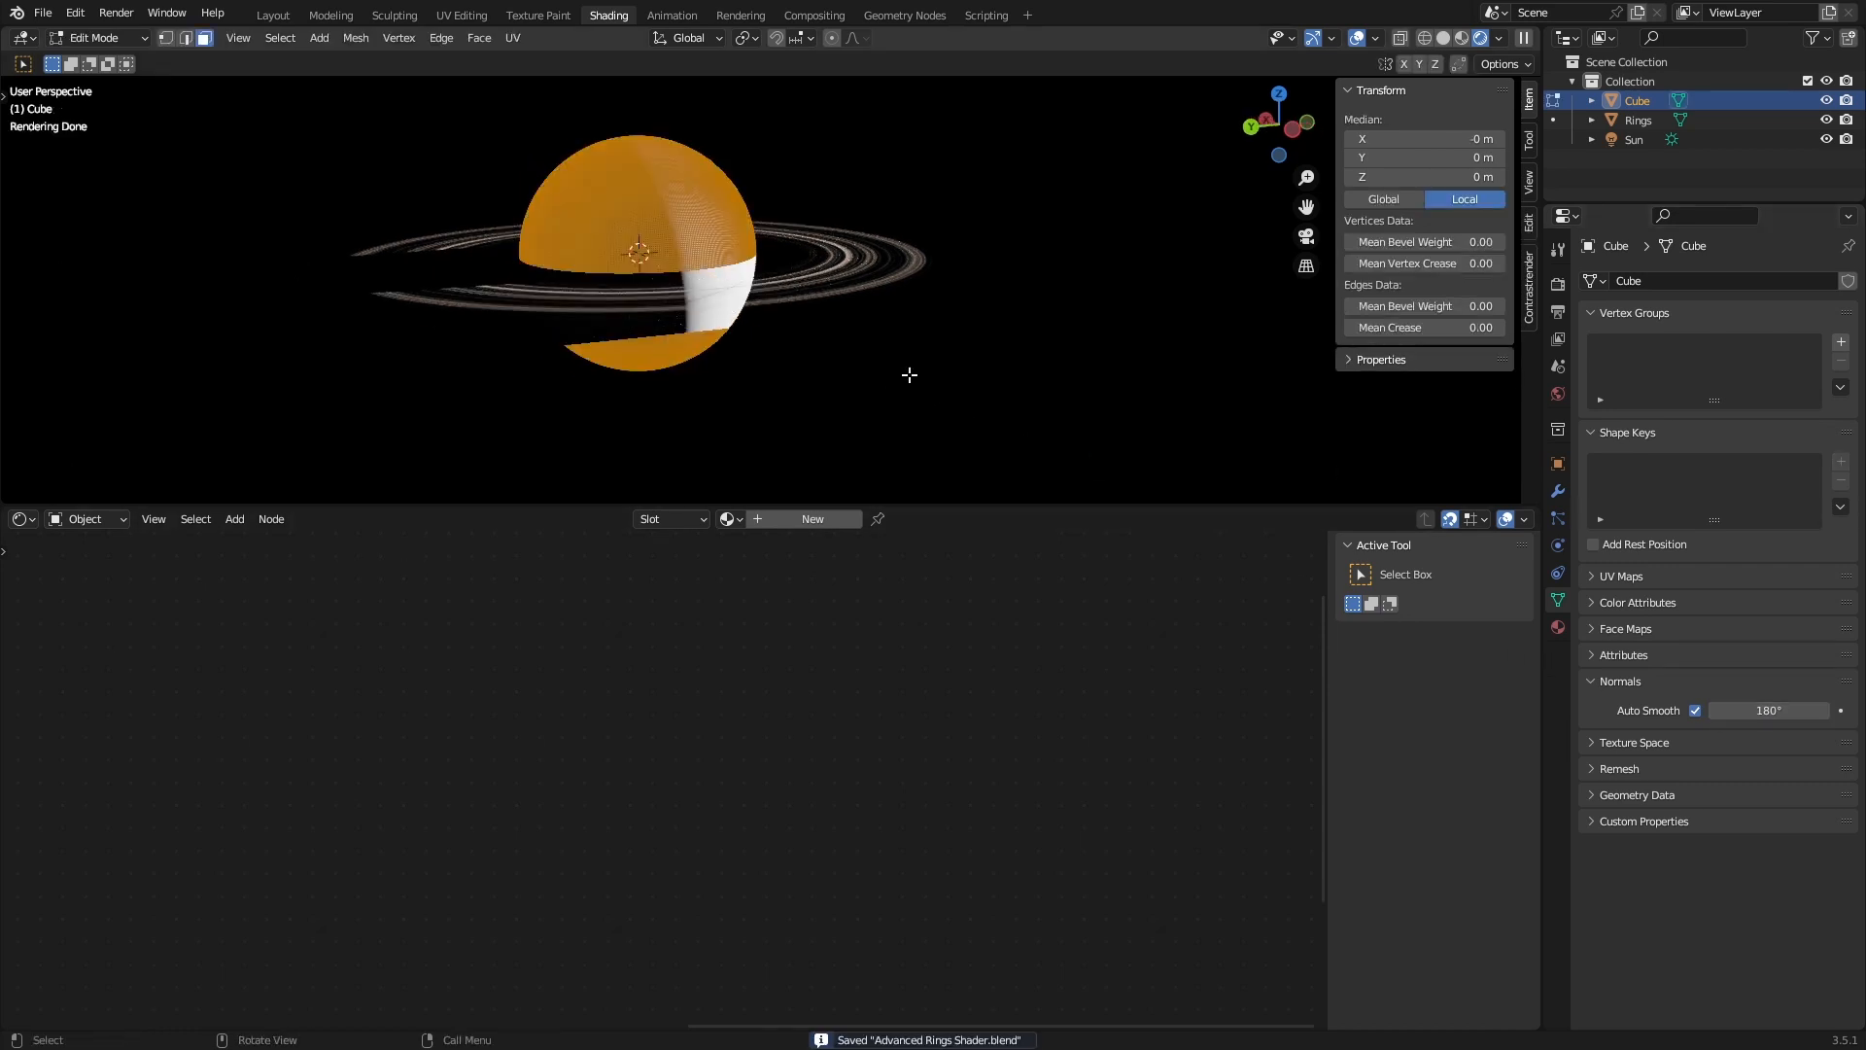
pyautogui.scroll(2, 909, 375)
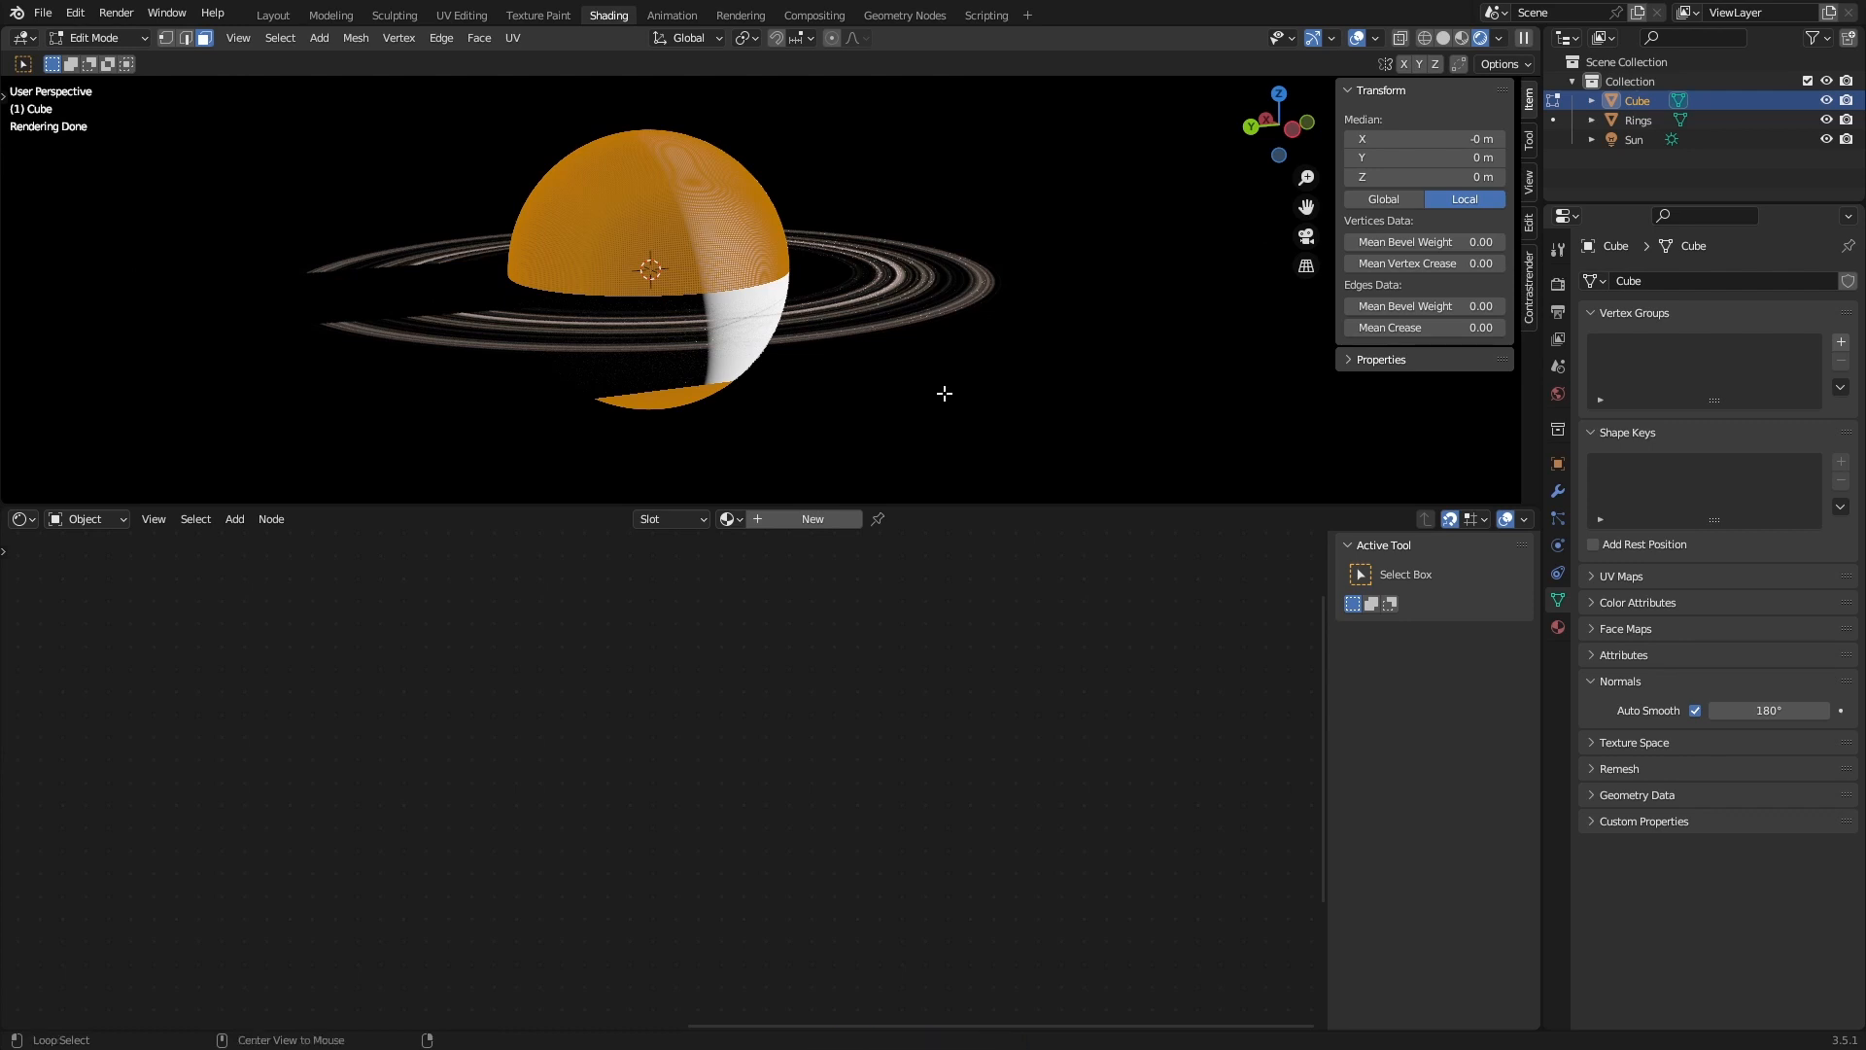
pyautogui.hotkey('alt', 'n')
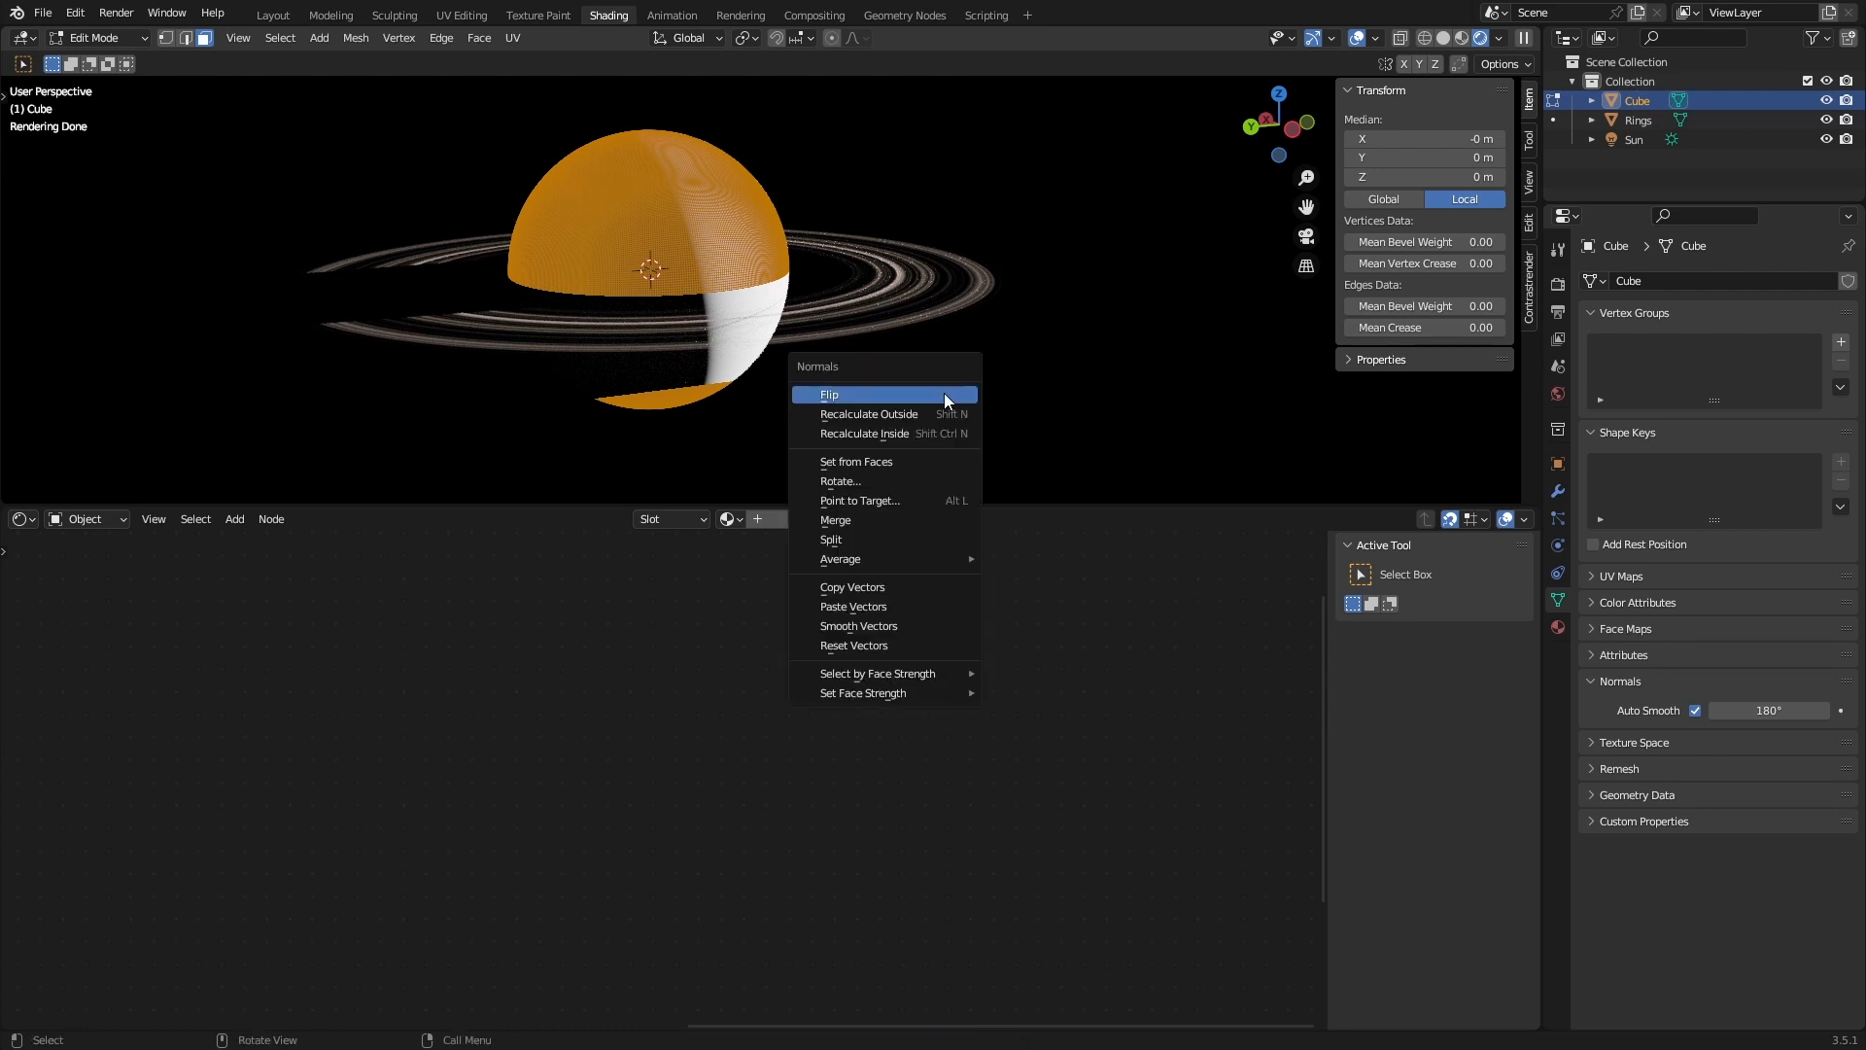
pyautogui.click(877, 645)
pyautogui.press('Tab')
pyautogui.hotkey('ctrl', 's')
pyautogui.hotkey('alt', 'a')
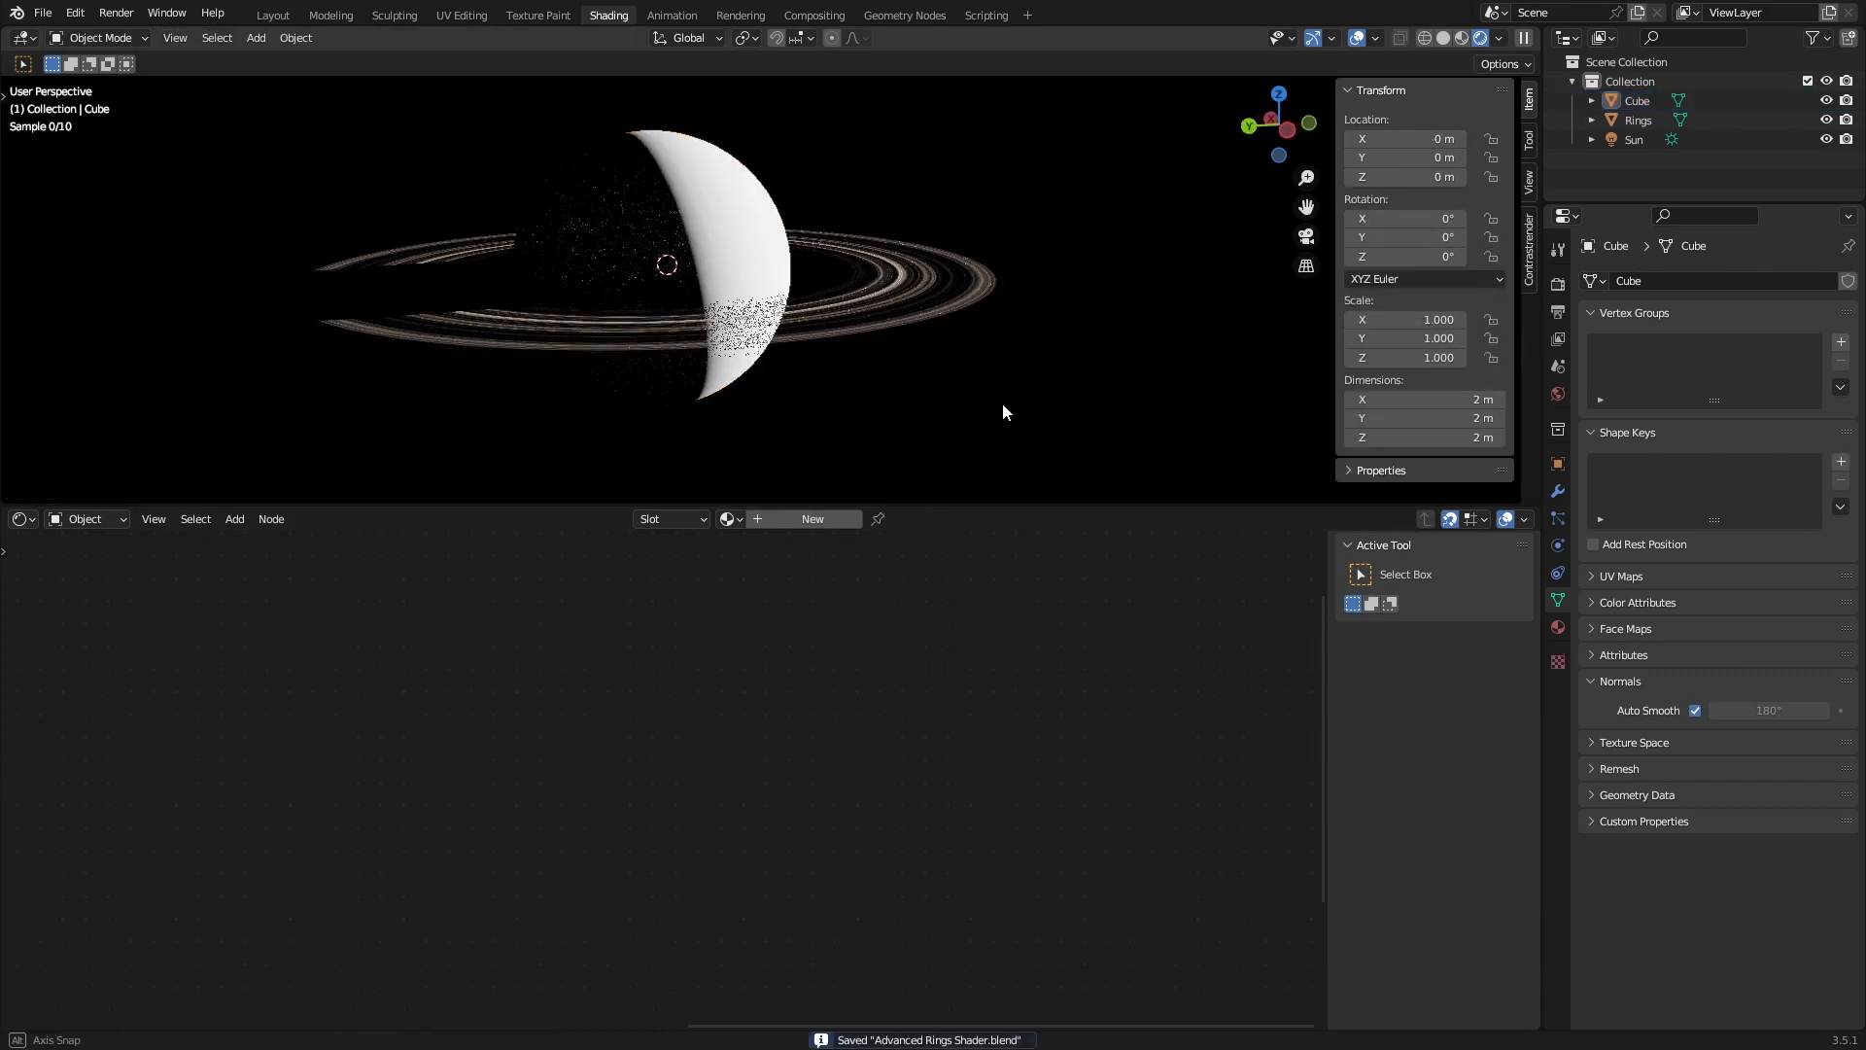
# Examine the planet's shadow on the rings and the rings' shadow on the planet from several close angles.
pyautogui.moveTo(1003, 406); pyautogui.dragTo(1209, 365, button='middle')
pyautogui.scroll(1, 1147, 373)
pyautogui.scroll(2, 878, 387)
pyautogui.keyDown('shift'); pyautogui.moveTo(997, 371); pyautogui.dragTo(792, 317, button='middle'); pyautogui.keyUp('shift')
pyautogui.scroll(2, 793, 318)
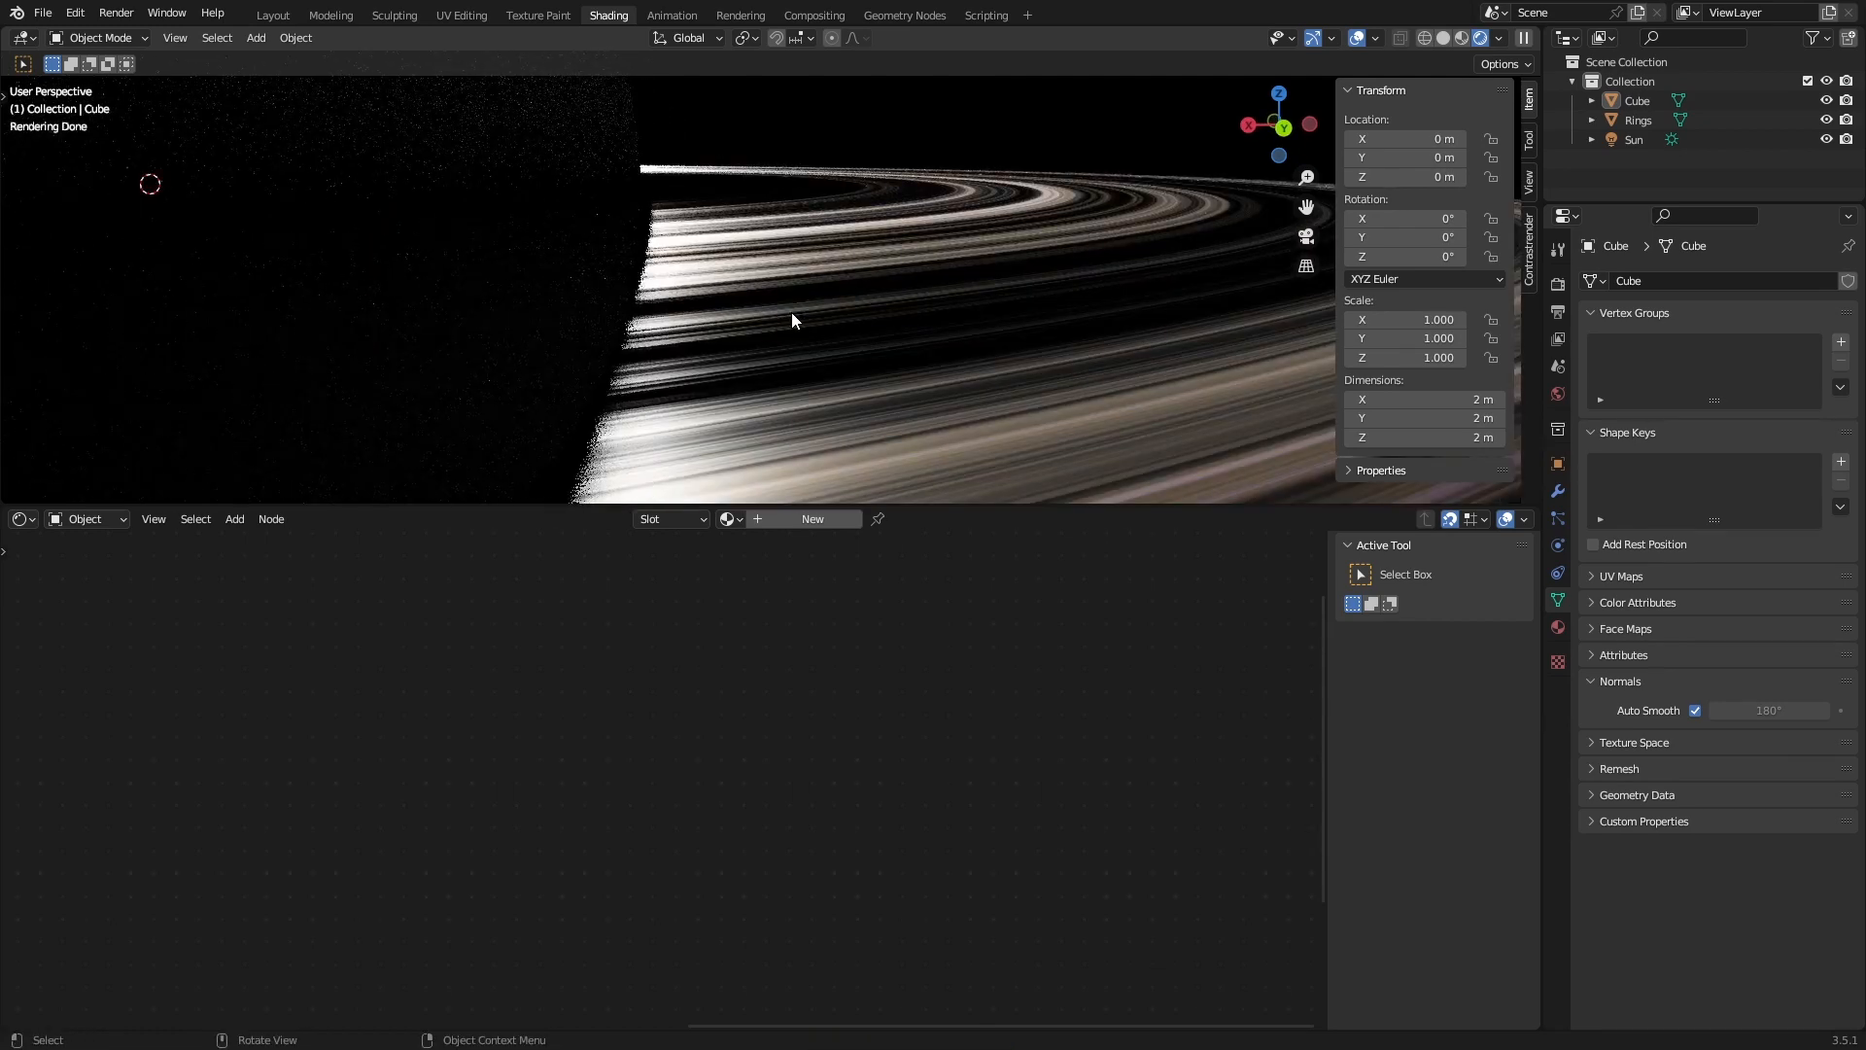
pyautogui.scroll(-4, 810, 286)
pyautogui.moveTo(945, 360); pyautogui.dragTo(637, 315, button='middle')
pyautogui.scroll(3, 862, 351)
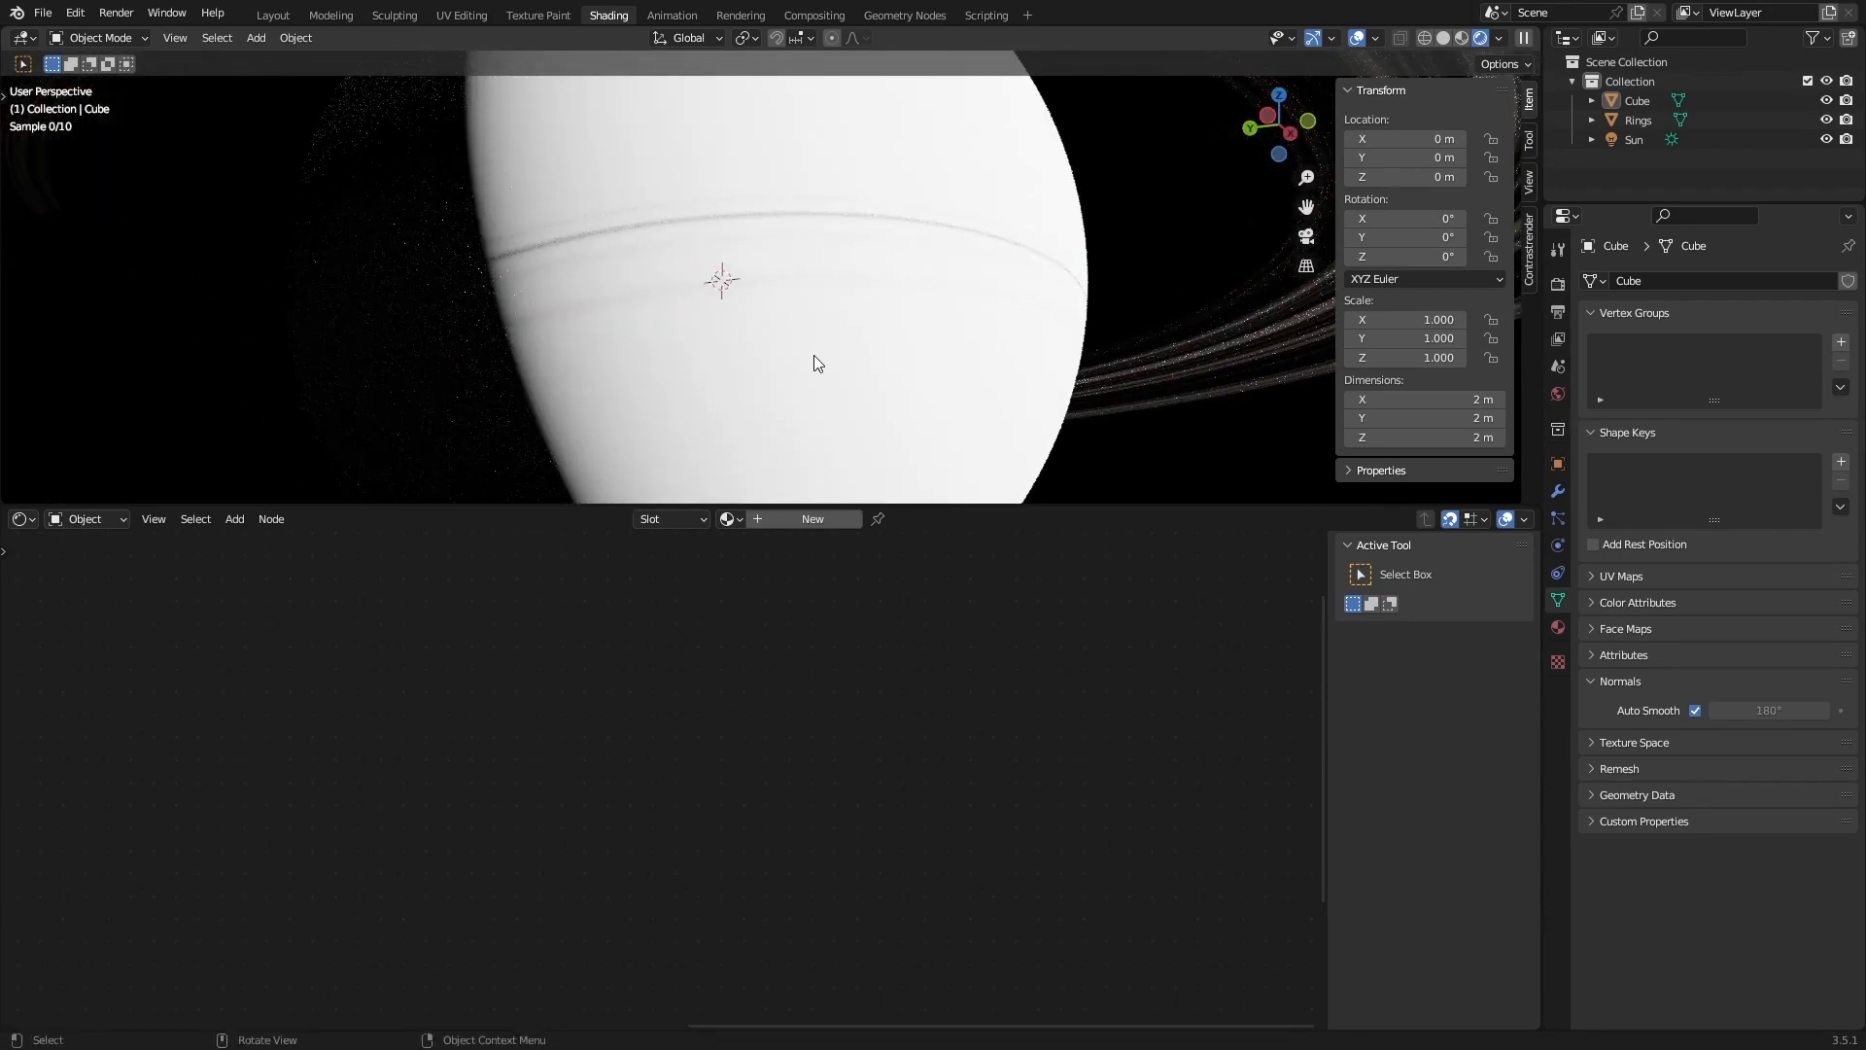
pyautogui.scroll(-3, 818, 363)
# Select the rings object and open the Ring Texture node group of its material for editing.
pyautogui.click(1105, 412)
pyautogui.hotkey('ctrl', 's')
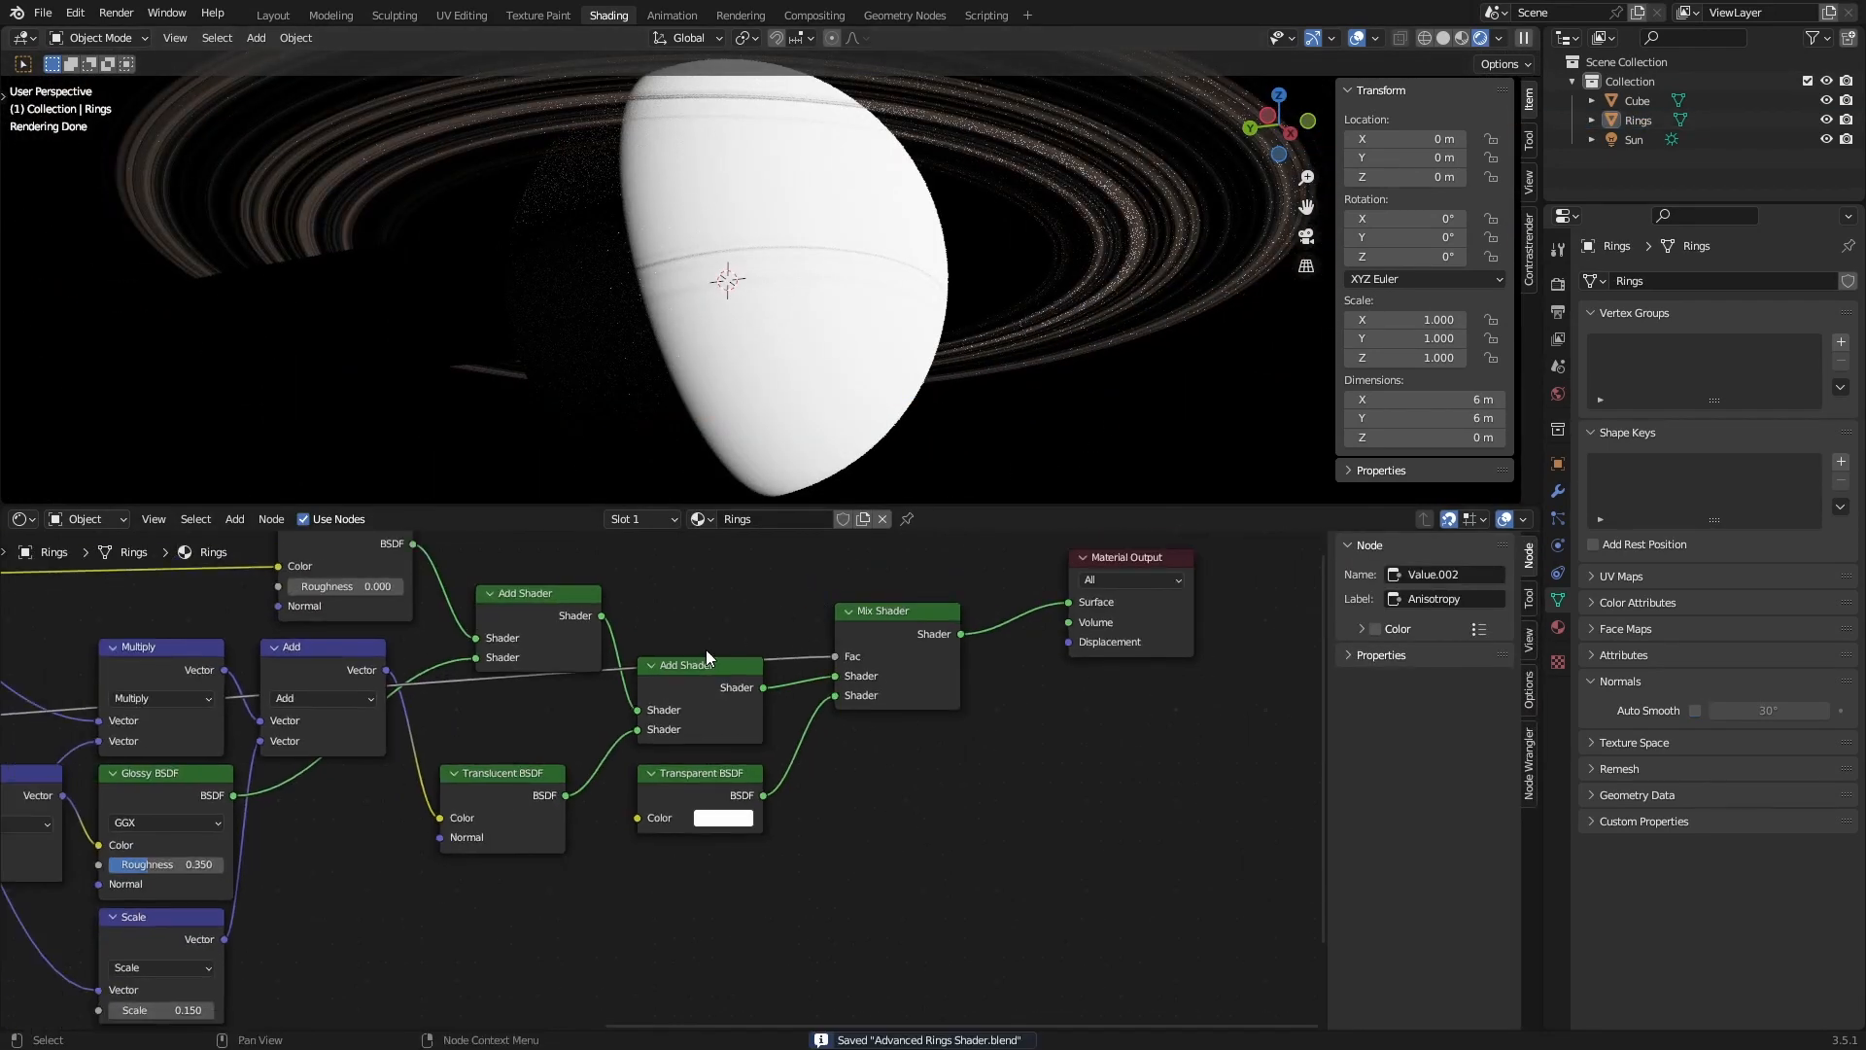
pyautogui.moveTo(706, 660); pyautogui.dragTo(1067, 645, button='middle')
pyautogui.scroll(-6, 1079, 698)
pyautogui.moveTo(580, 848); pyautogui.dragTo(1312, 683, button='middle')
pyautogui.scroll(7, 946, 743)
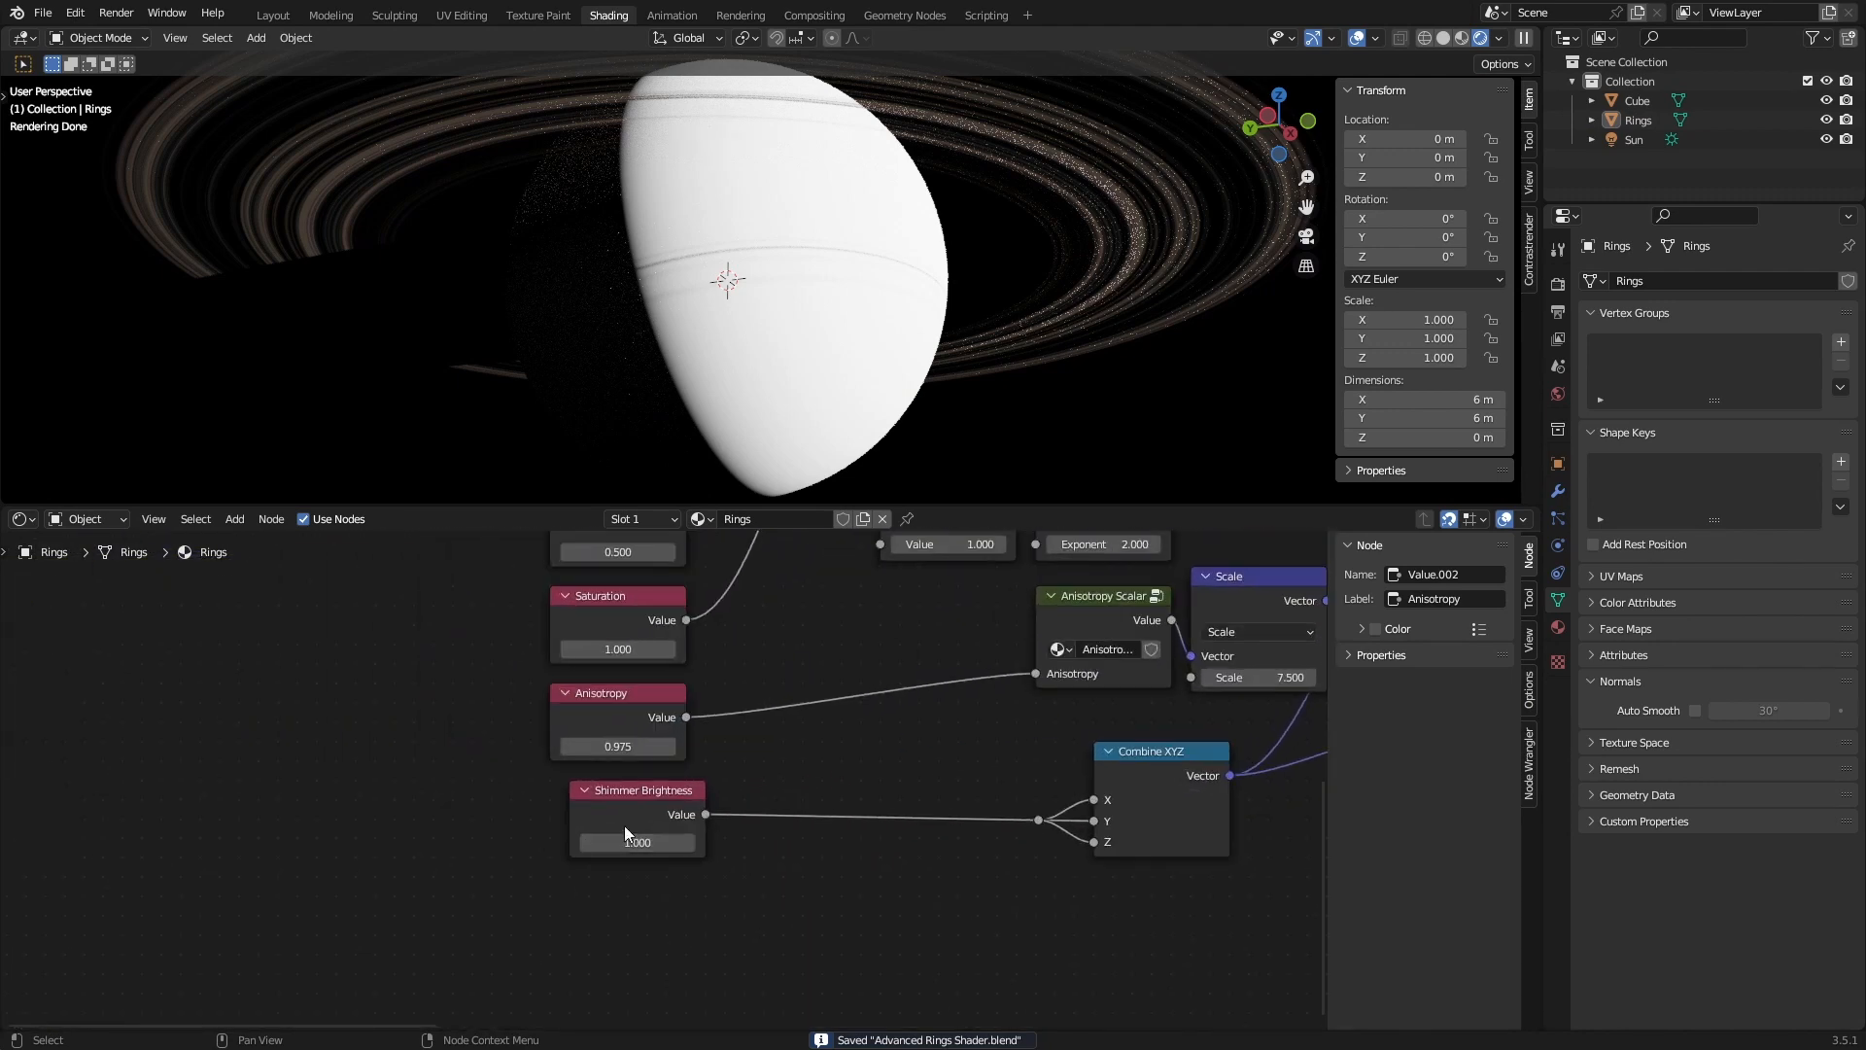
pyautogui.moveTo(634, 660); pyautogui.dragTo(619, 821, button='middle')
pyautogui.scroll(-5, 654, 721)
pyautogui.moveTo(702, 719); pyautogui.dragTo(685, 824, button='middle')
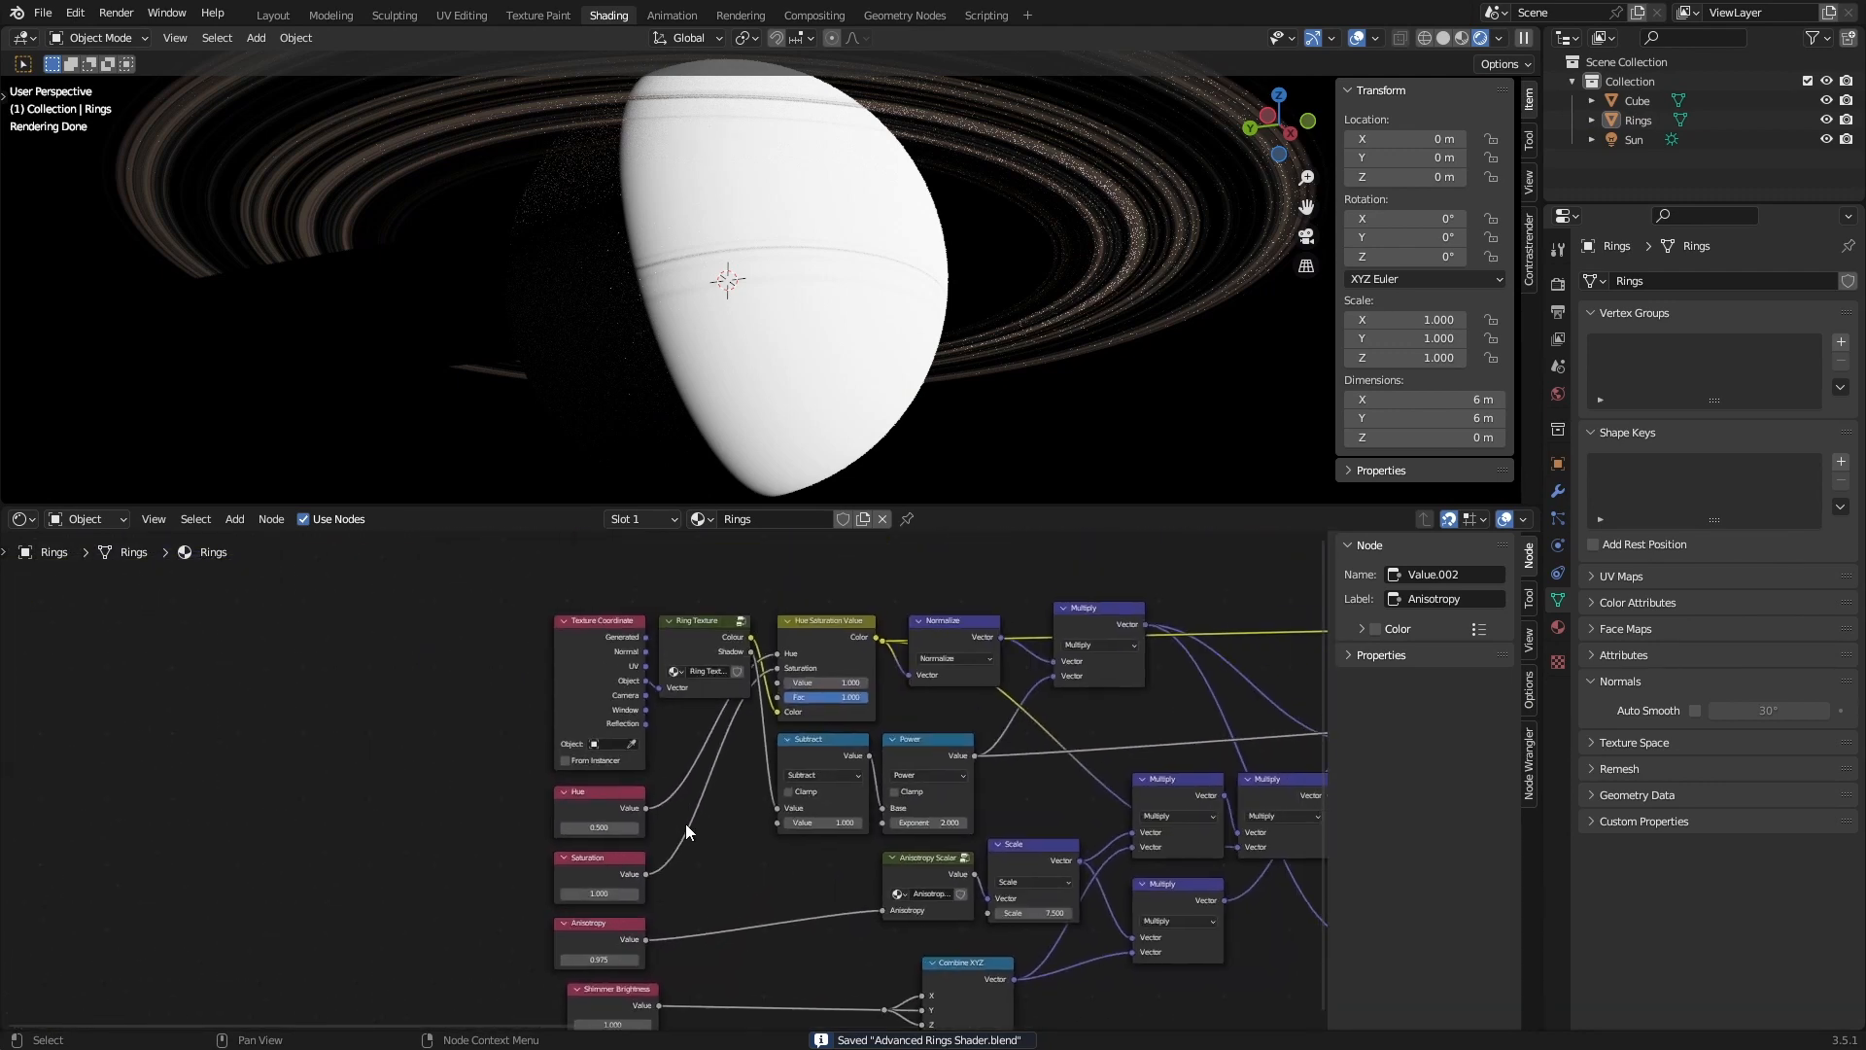
pyautogui.click(710, 632)
pyautogui.press('Tab')
# Move the Group Input node further left of the ring value nodes and save the file.
pyautogui.scroll(-4, 480, 837)
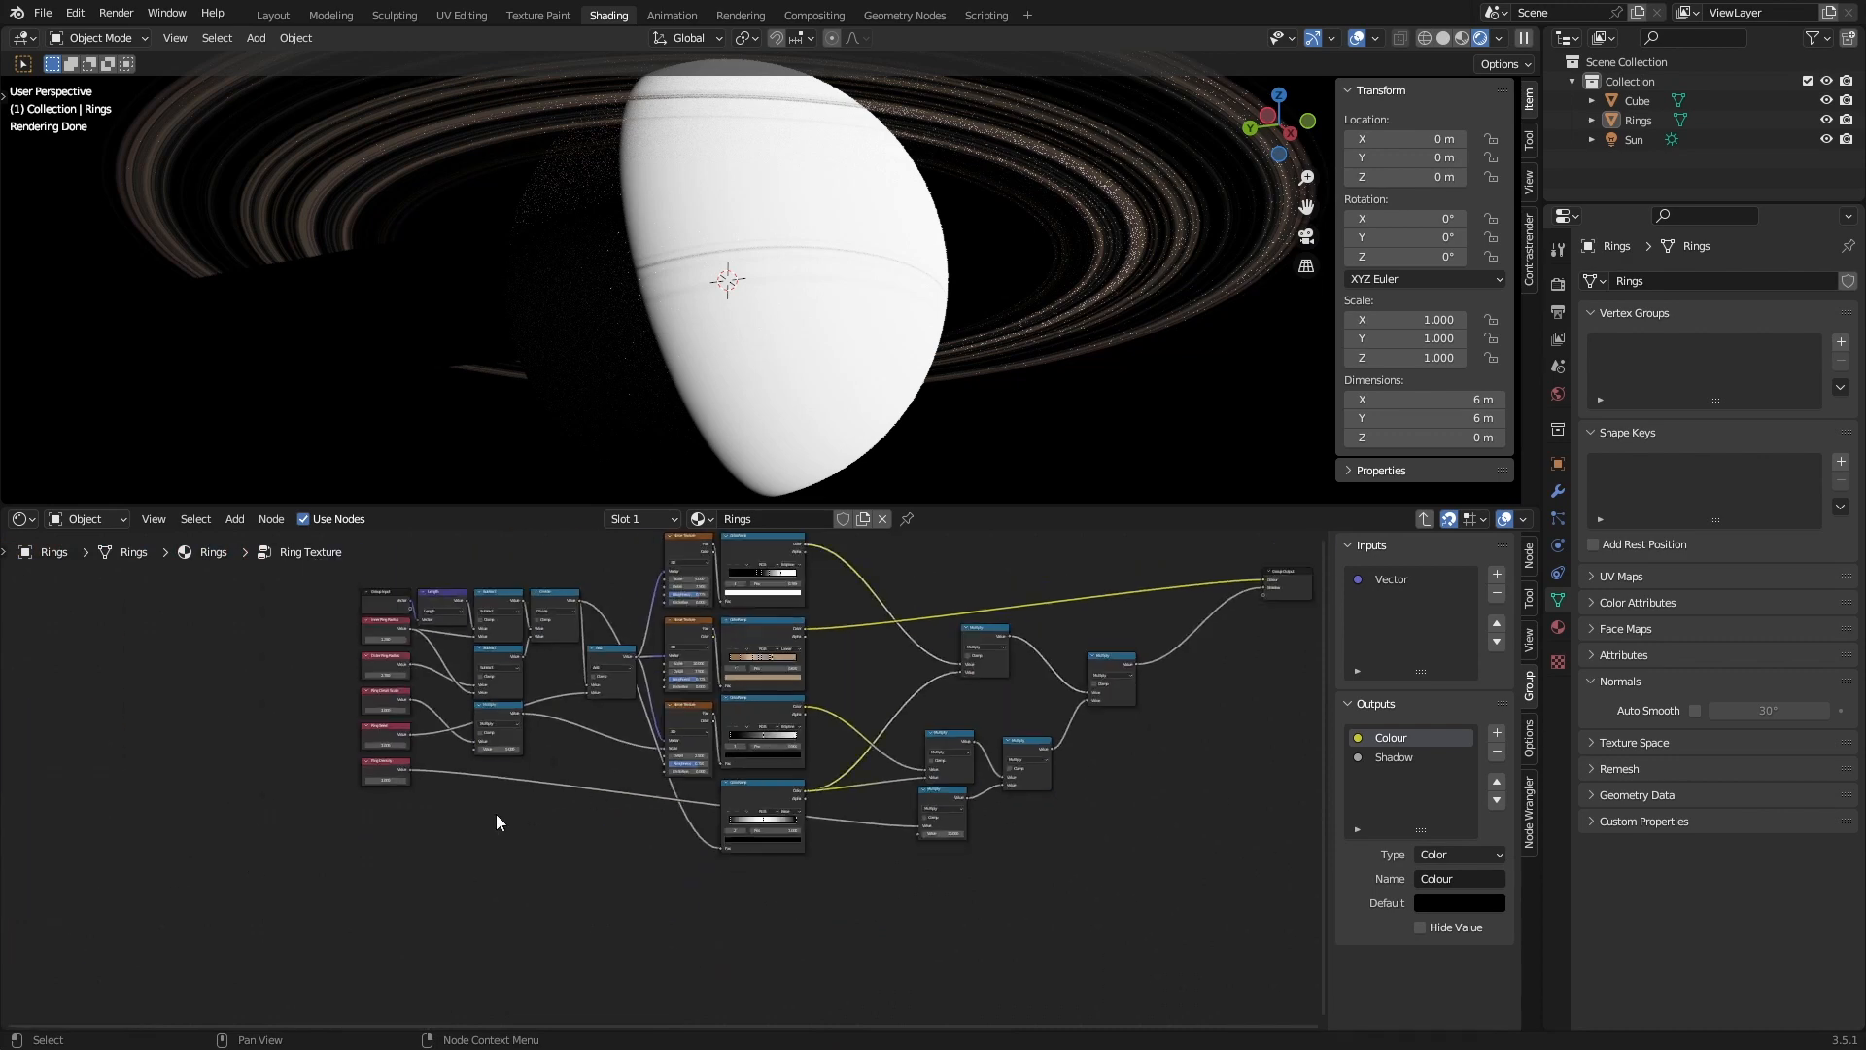
pyautogui.scroll(3, 497, 813)
pyautogui.moveTo(539, 805); pyautogui.dragTo(788, 791, button='middle')
pyautogui.scroll(3, 836, 773)
pyautogui.hotkey('ctrl', 's')
pyautogui.moveTo(740, 702); pyautogui.dragTo(754, 886, button='middle')
pyautogui.moveTo(643, 644); pyautogui.dragTo(451, 689)
pyautogui.click(399, 710)
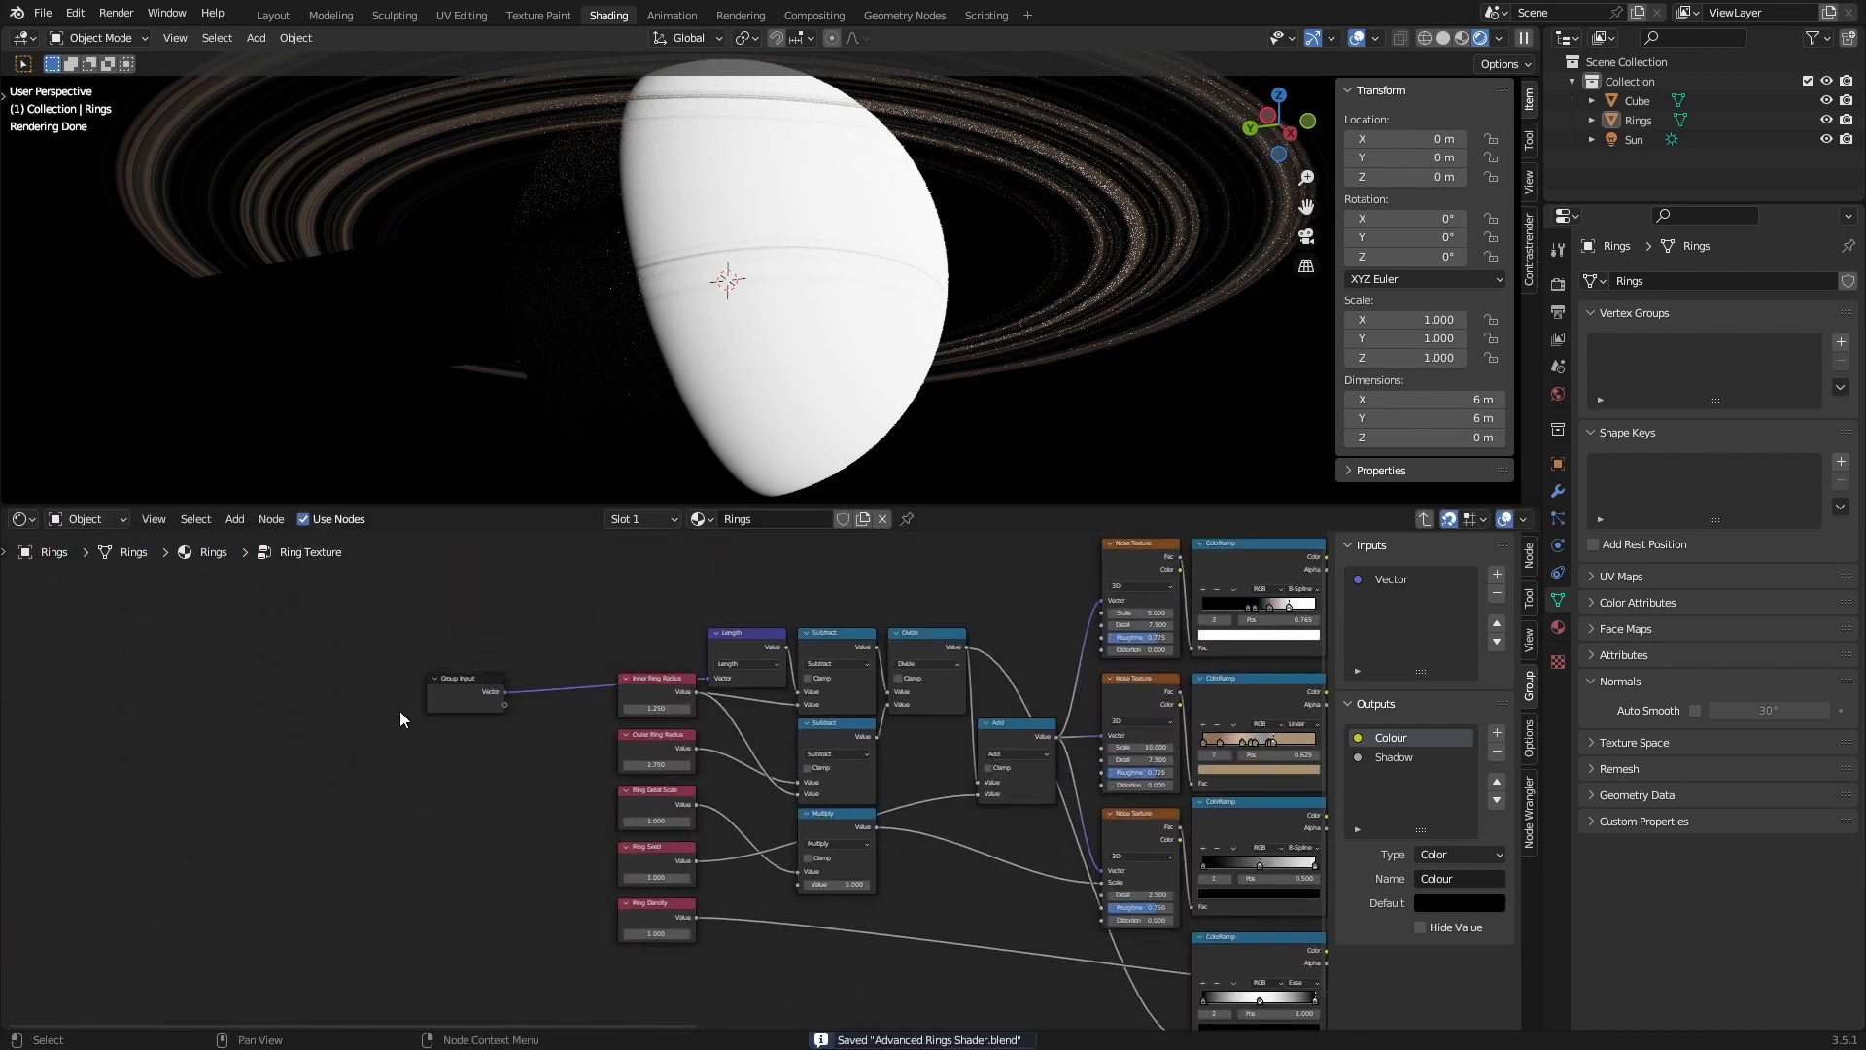
# Try drawing a new link from the Group Input towards the Inner Ring Radius node, discard it, and save the file.
pyautogui.scroll(1, 483, 712)
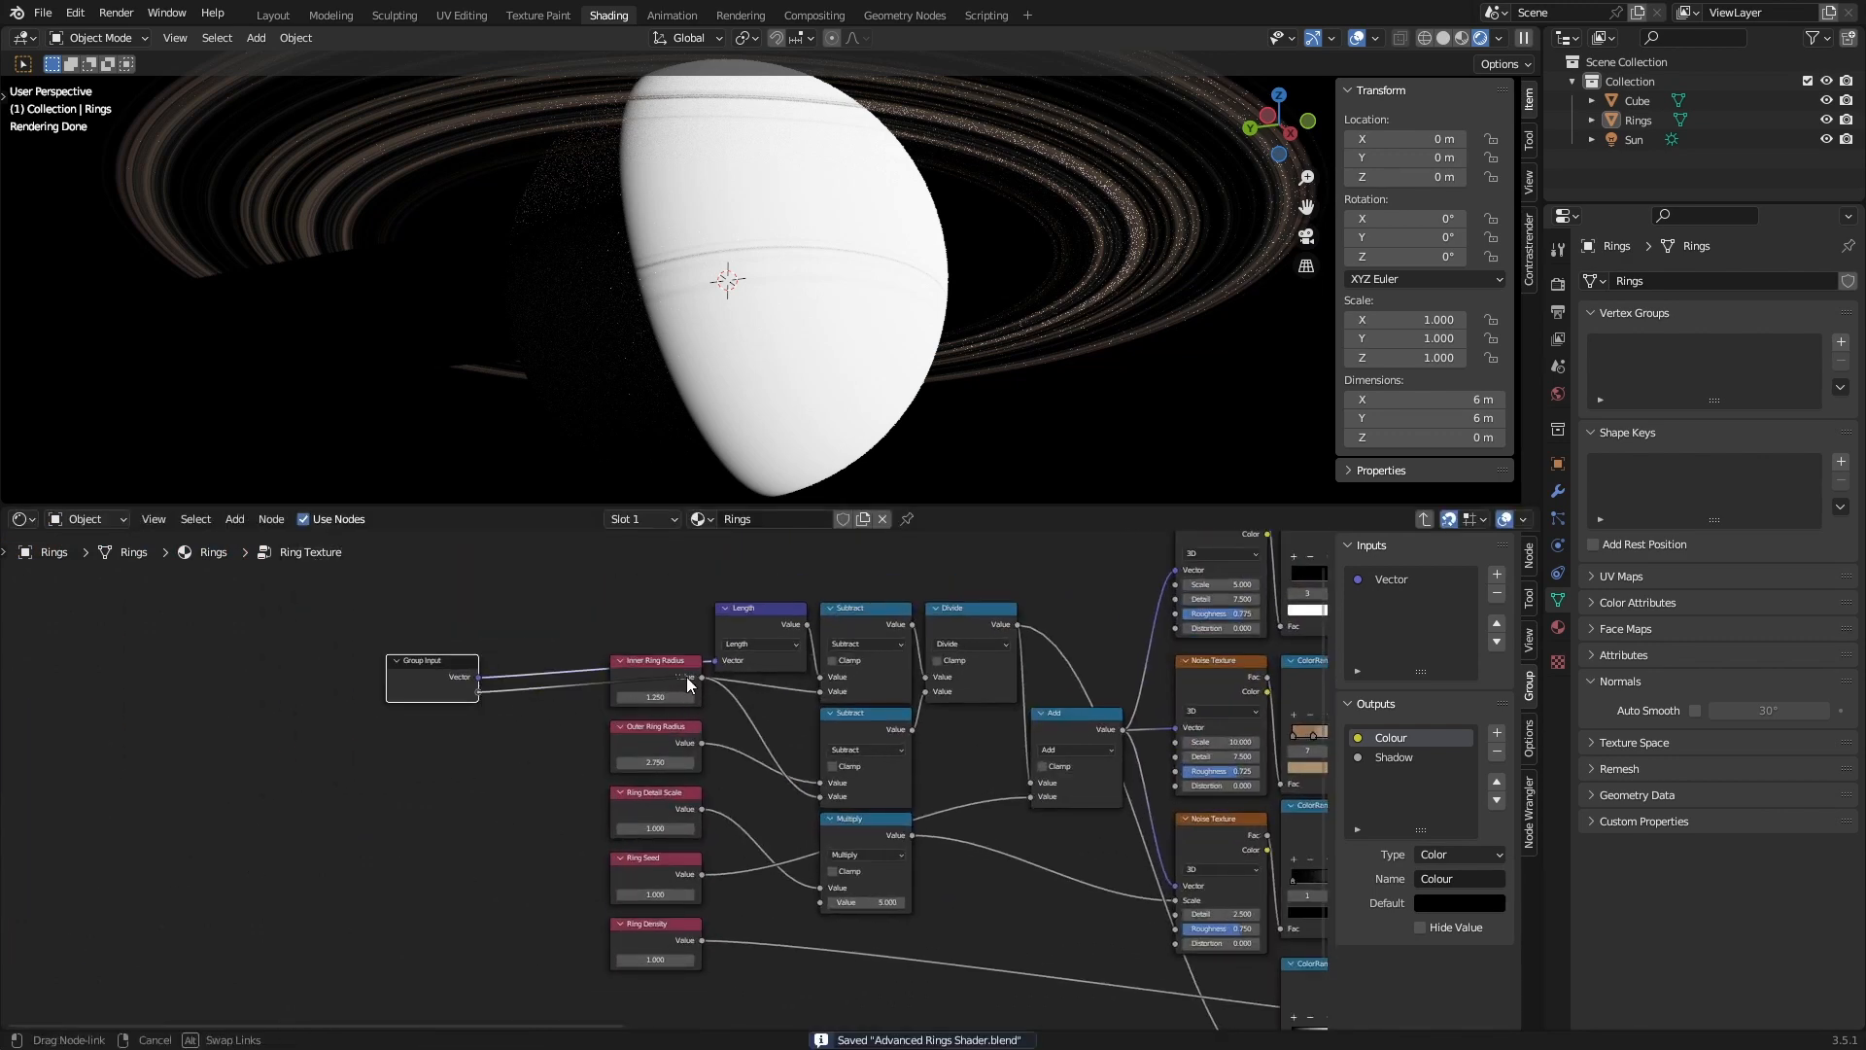
pyautogui.moveTo(686, 677); pyautogui.dragTo(465, 780)
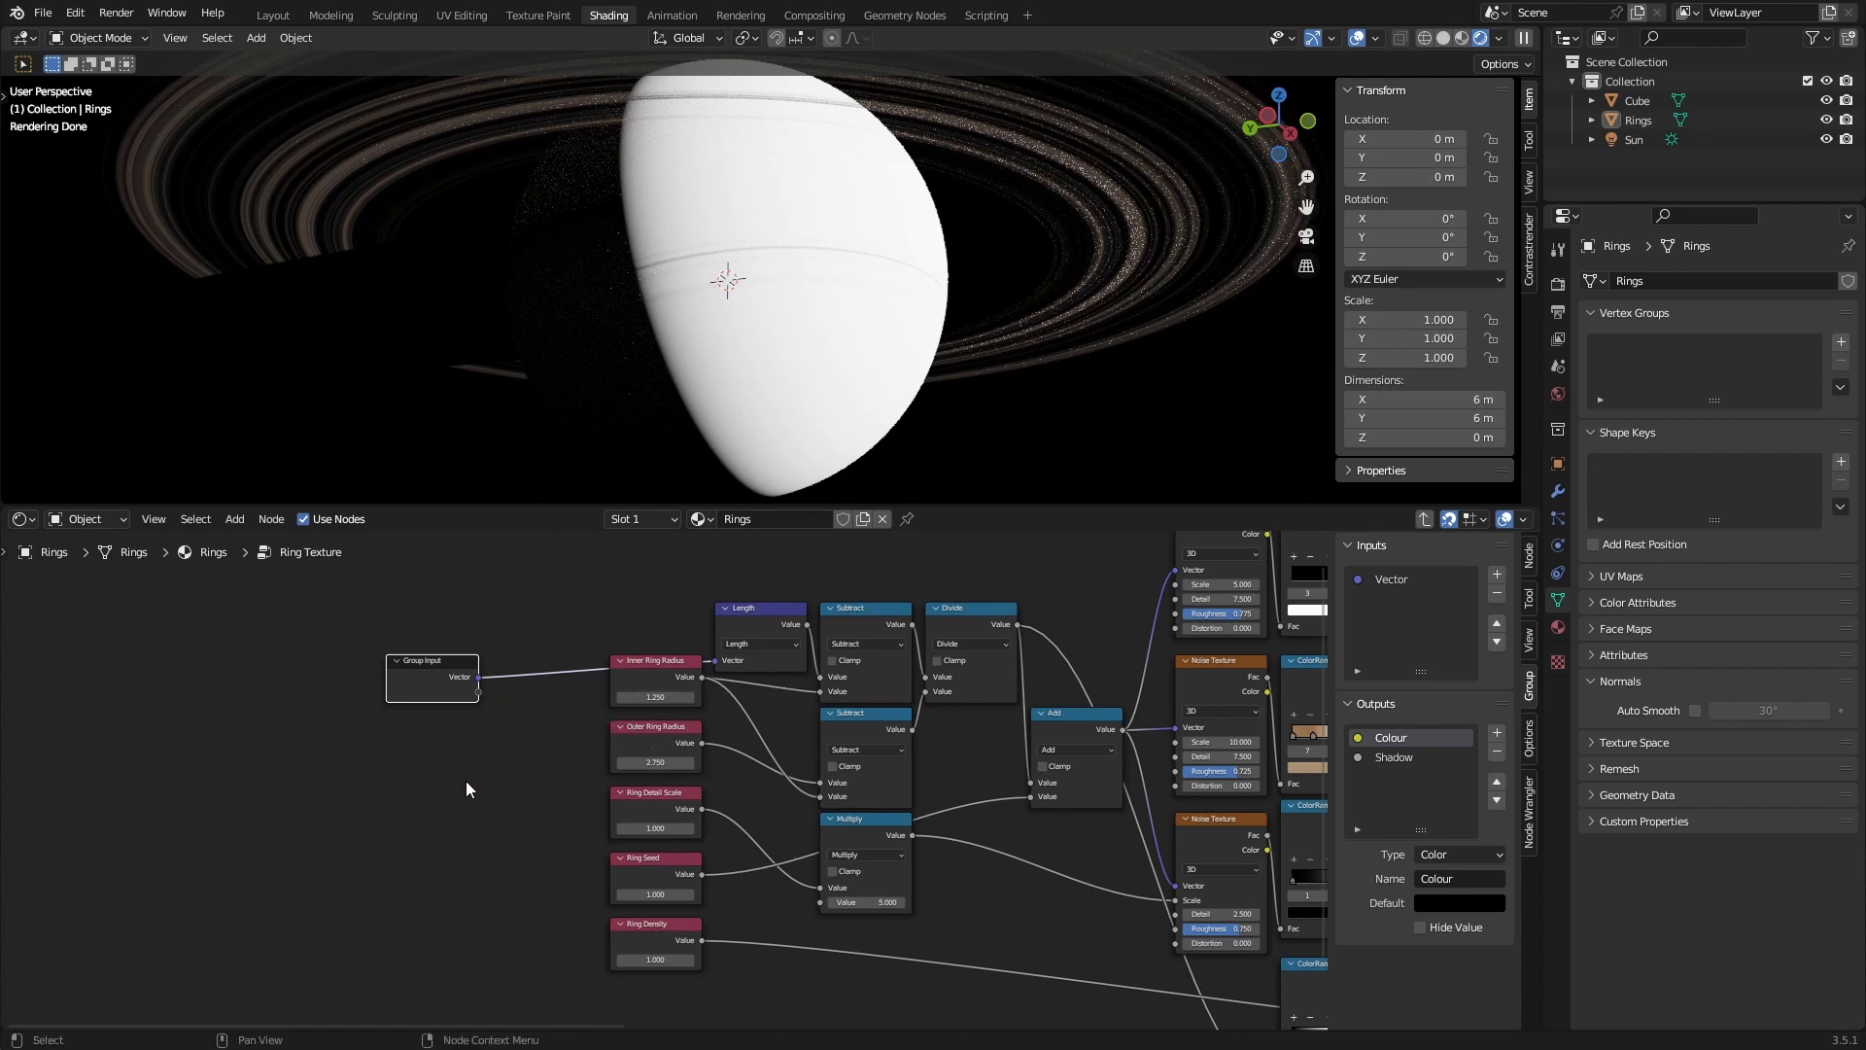
pyautogui.moveTo(445, 737); pyautogui.dragTo(477, 623, button='middle')
pyautogui.hotkey('ctrl', 's')
# Try out other Ring Density and Ring Seed values, cancelling each change.
pyautogui.scroll(2, 694, 737)
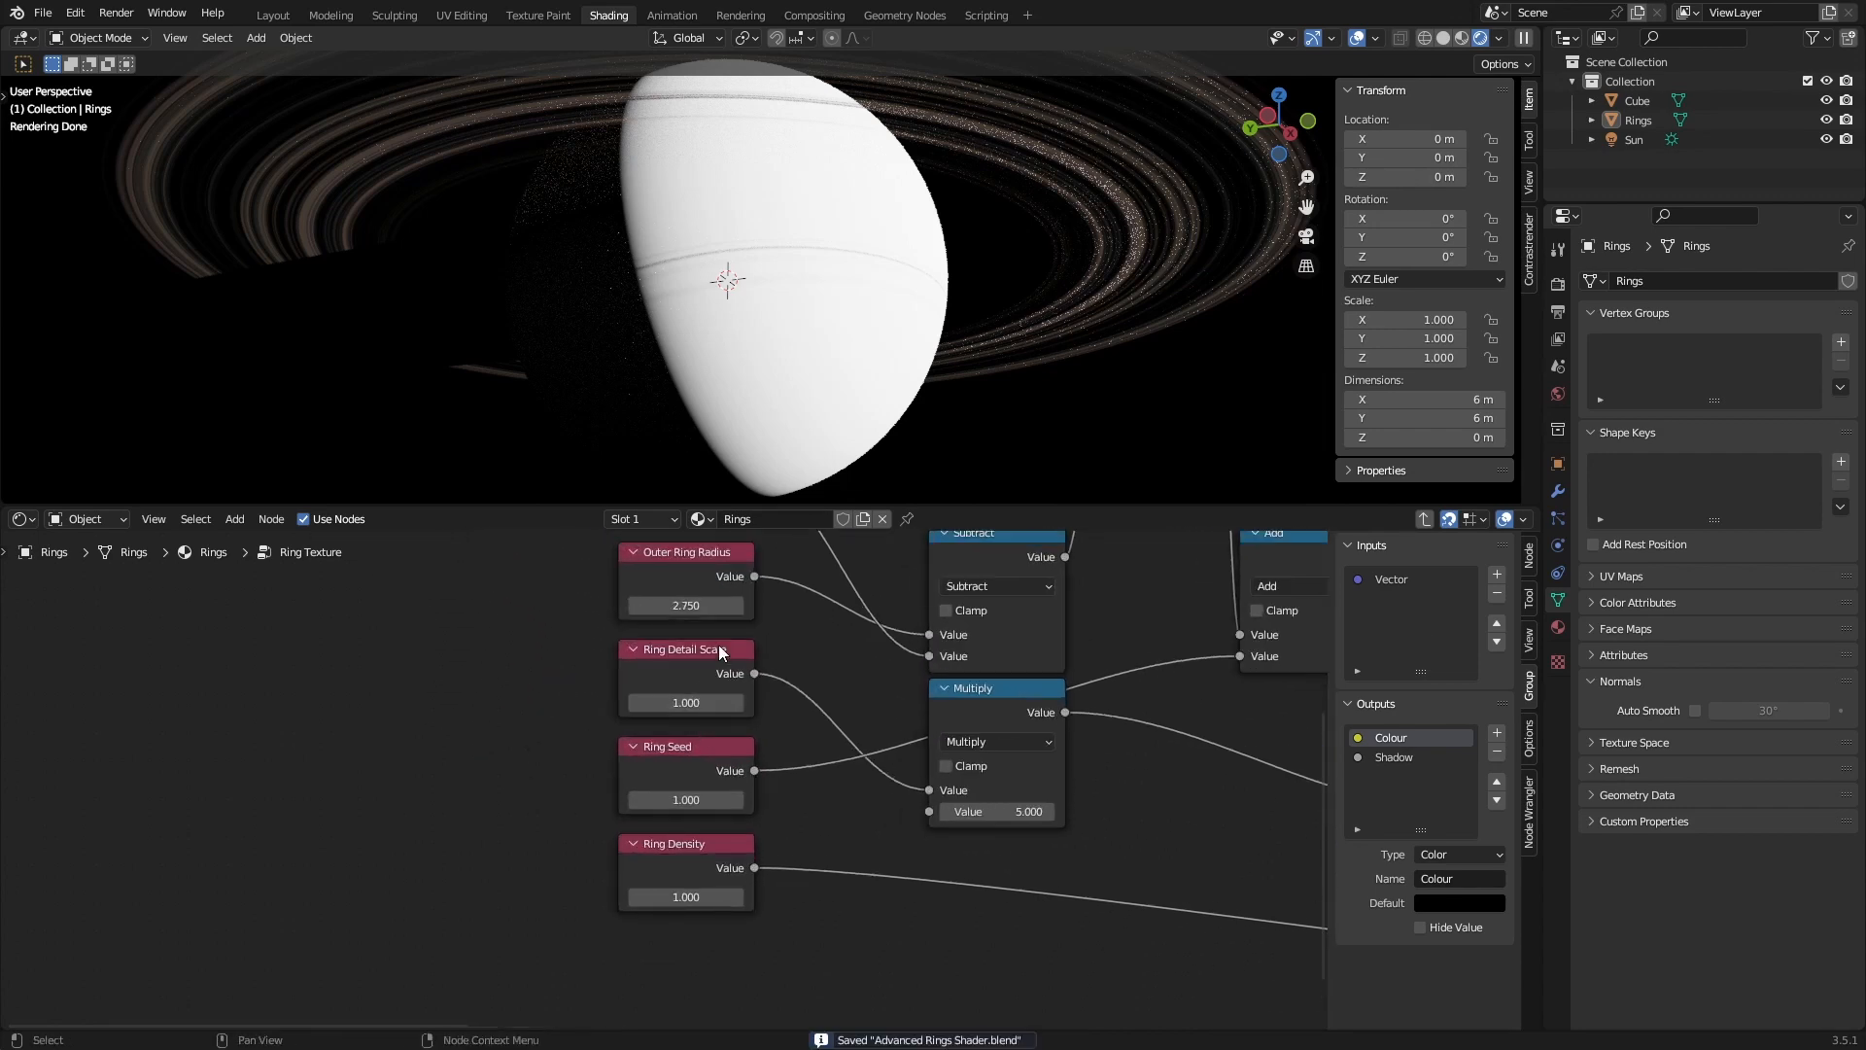
pyautogui.moveTo(696, 894); pyautogui.dragTo(943, 894)
pyautogui.rightClick(696, 895)
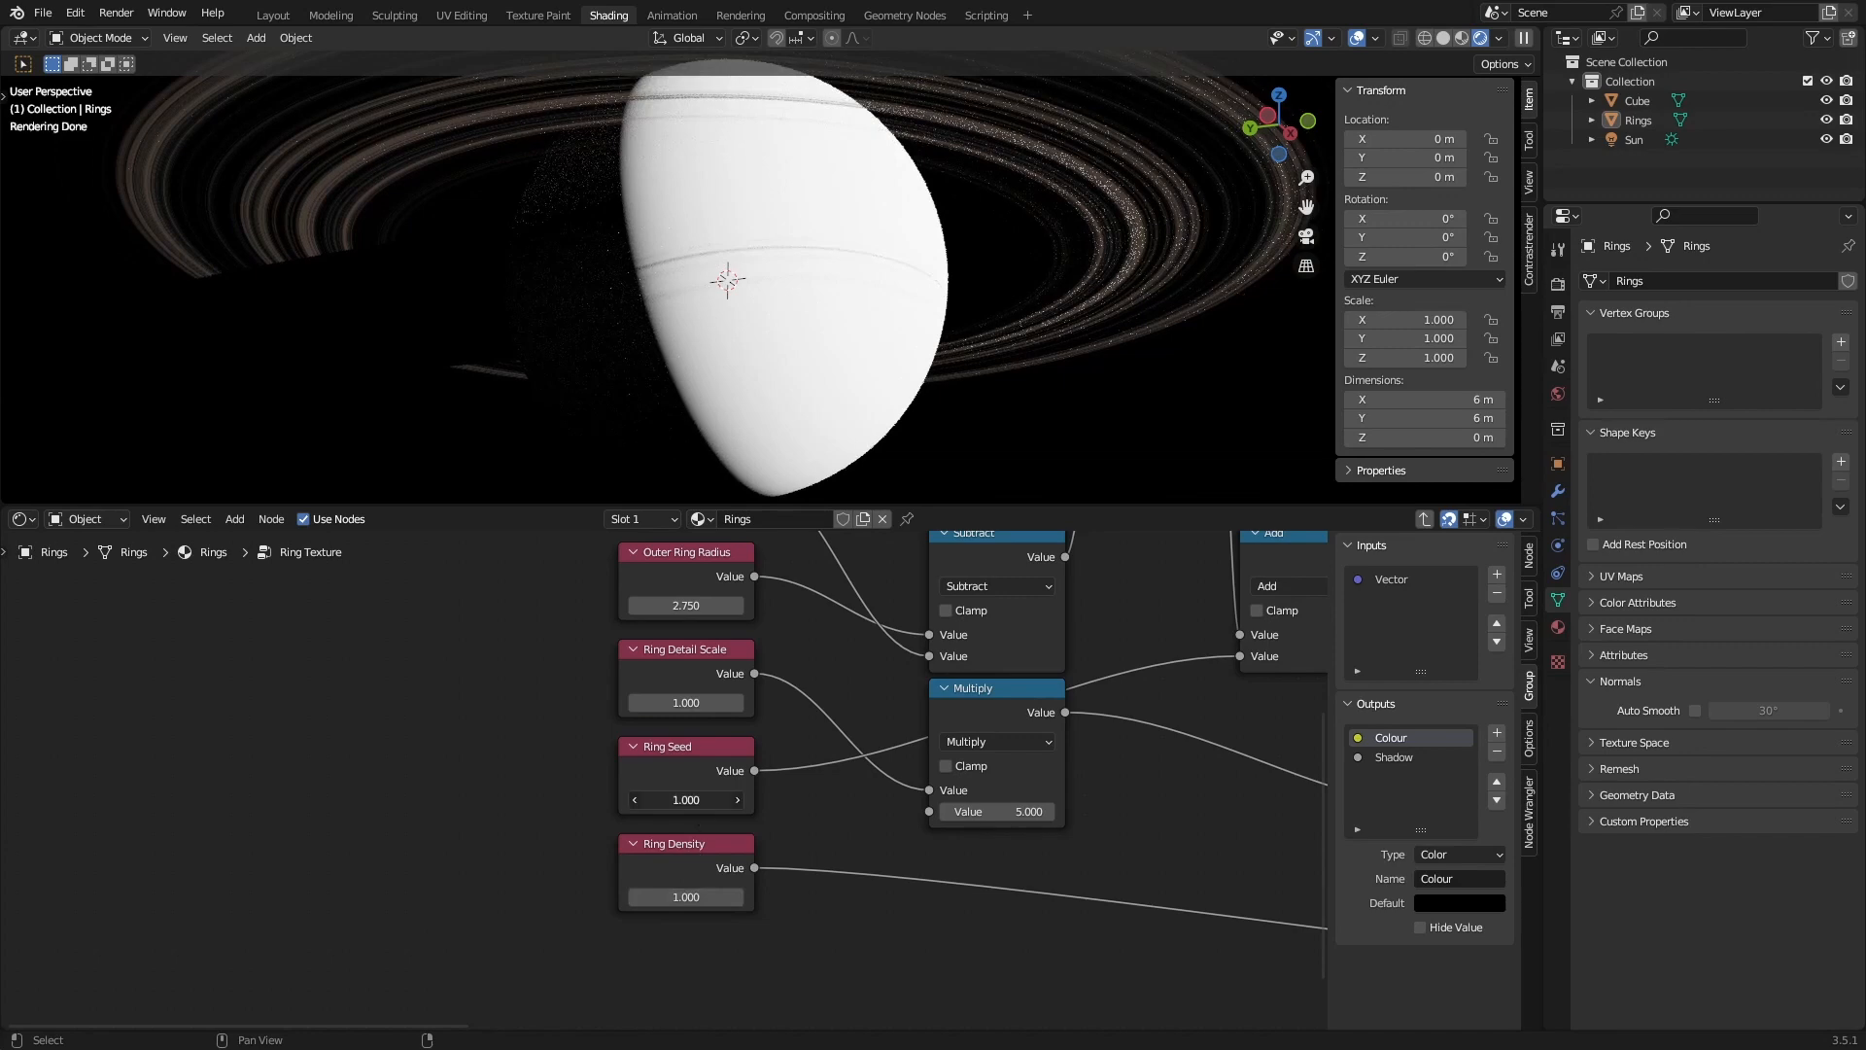
pyautogui.moveTo(696, 799); pyautogui.dragTo(764, 800)
pyautogui.rightClick(696, 799)
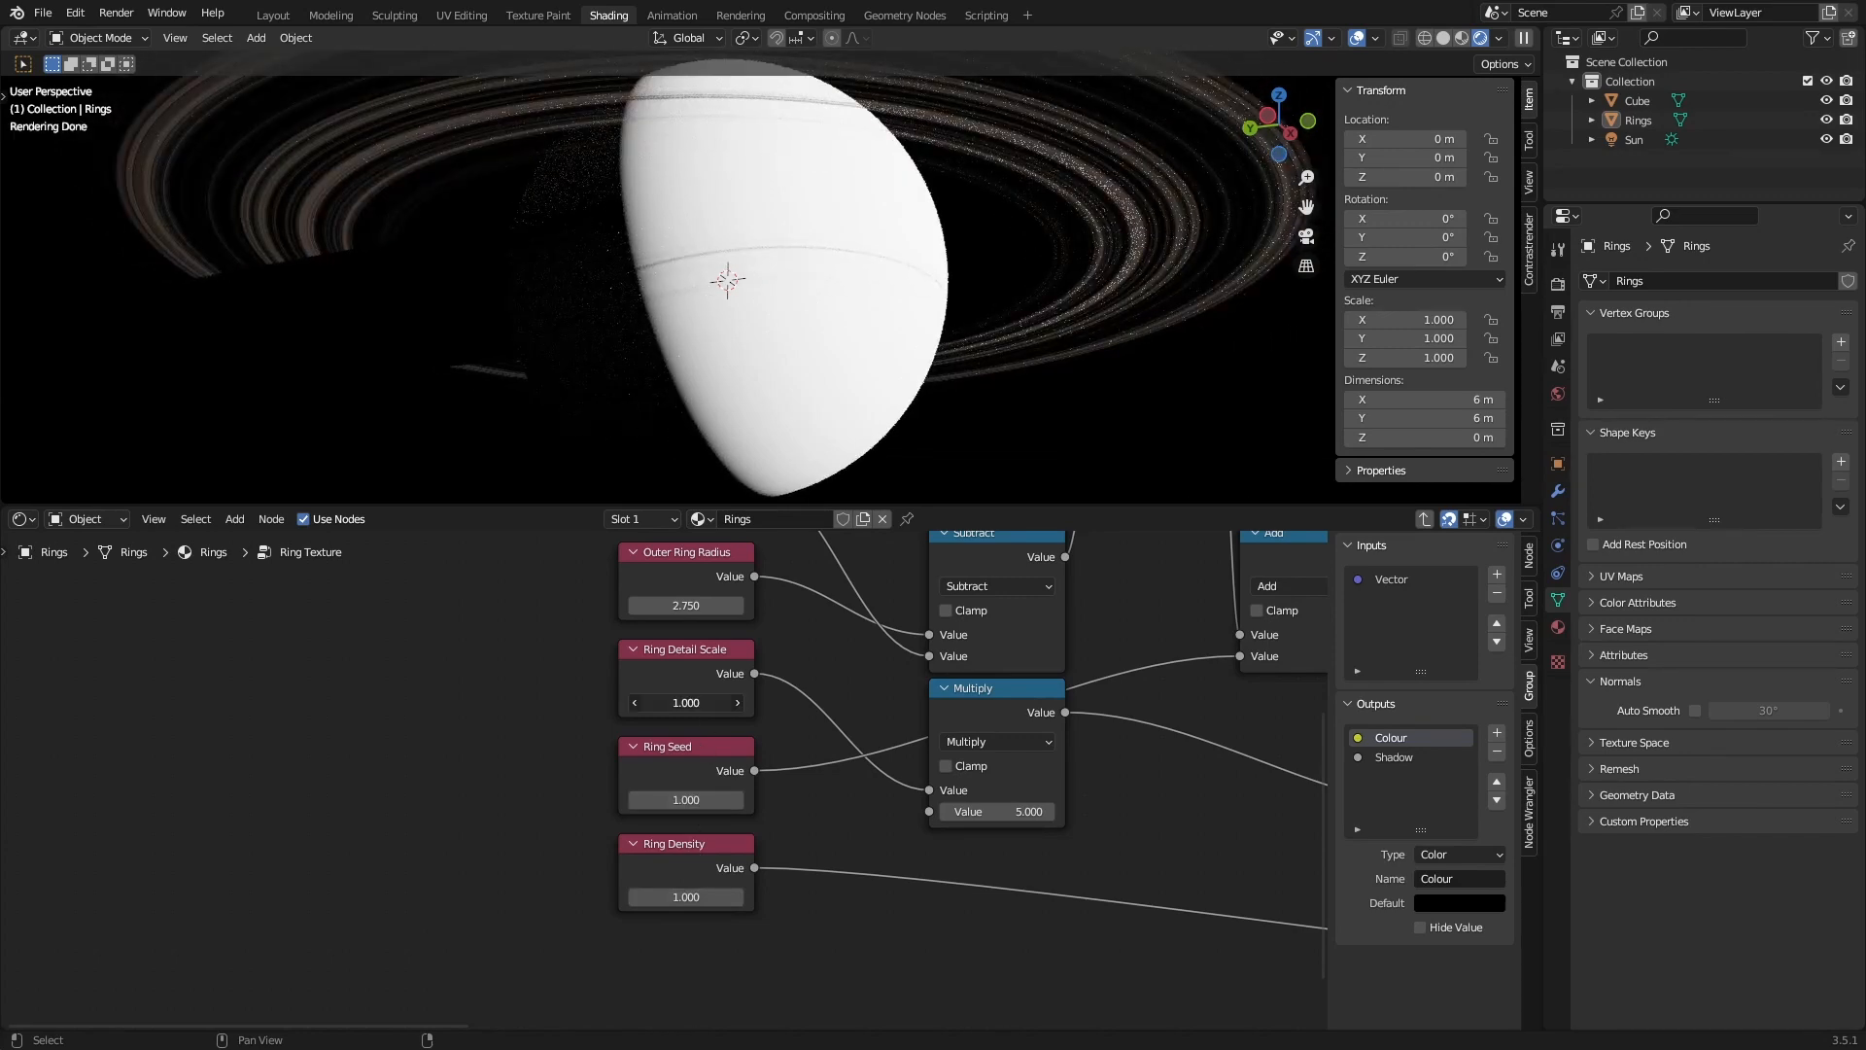
# Try out other Ring Detail Scale, Outer Ring Radius and Inner Ring Radius values, cancelling each change.
pyautogui.moveTo(686, 702); pyautogui.dragTo(739, 700)
pyautogui.rightClick(706, 700)
pyautogui.rightClick(708, 700)
pyautogui.moveTo(698, 605)
pyautogui.mouseDown()
pyautogui.moveTo(713, 605)
pyautogui.moveTo(697, 605)
pyautogui.mouseUp()
pyautogui.rightClick(705, 607)
pyautogui.moveTo(714, 655); pyautogui.dragTo(701, 790, button='middle')
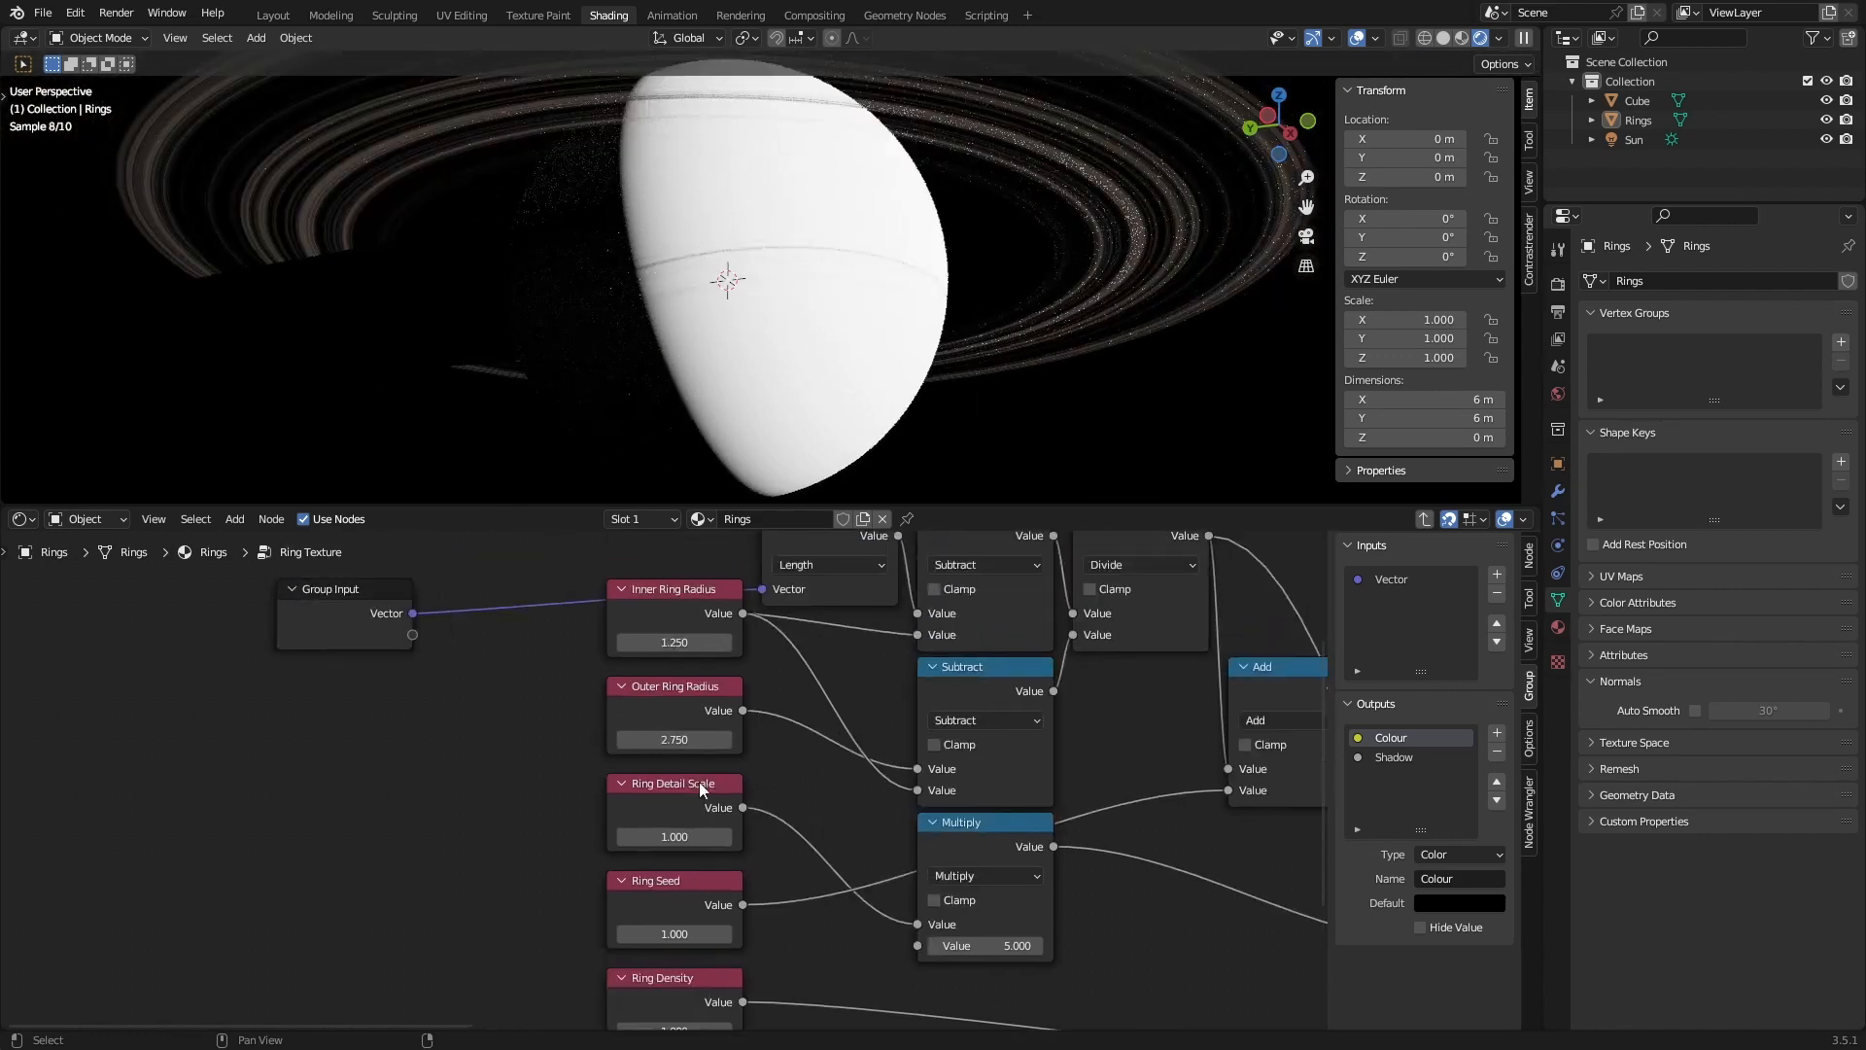
pyautogui.moveTo(672, 643); pyautogui.dragTo(650, 645)
pyautogui.rightClick(650, 645)
# Inspect the sunlit and backlit sides of the planet and rings up close, and save the file.
pyautogui.scroll(-4, 961, 374)
pyautogui.moveTo(960, 373); pyautogui.dragTo(1003, 431, button='middle')
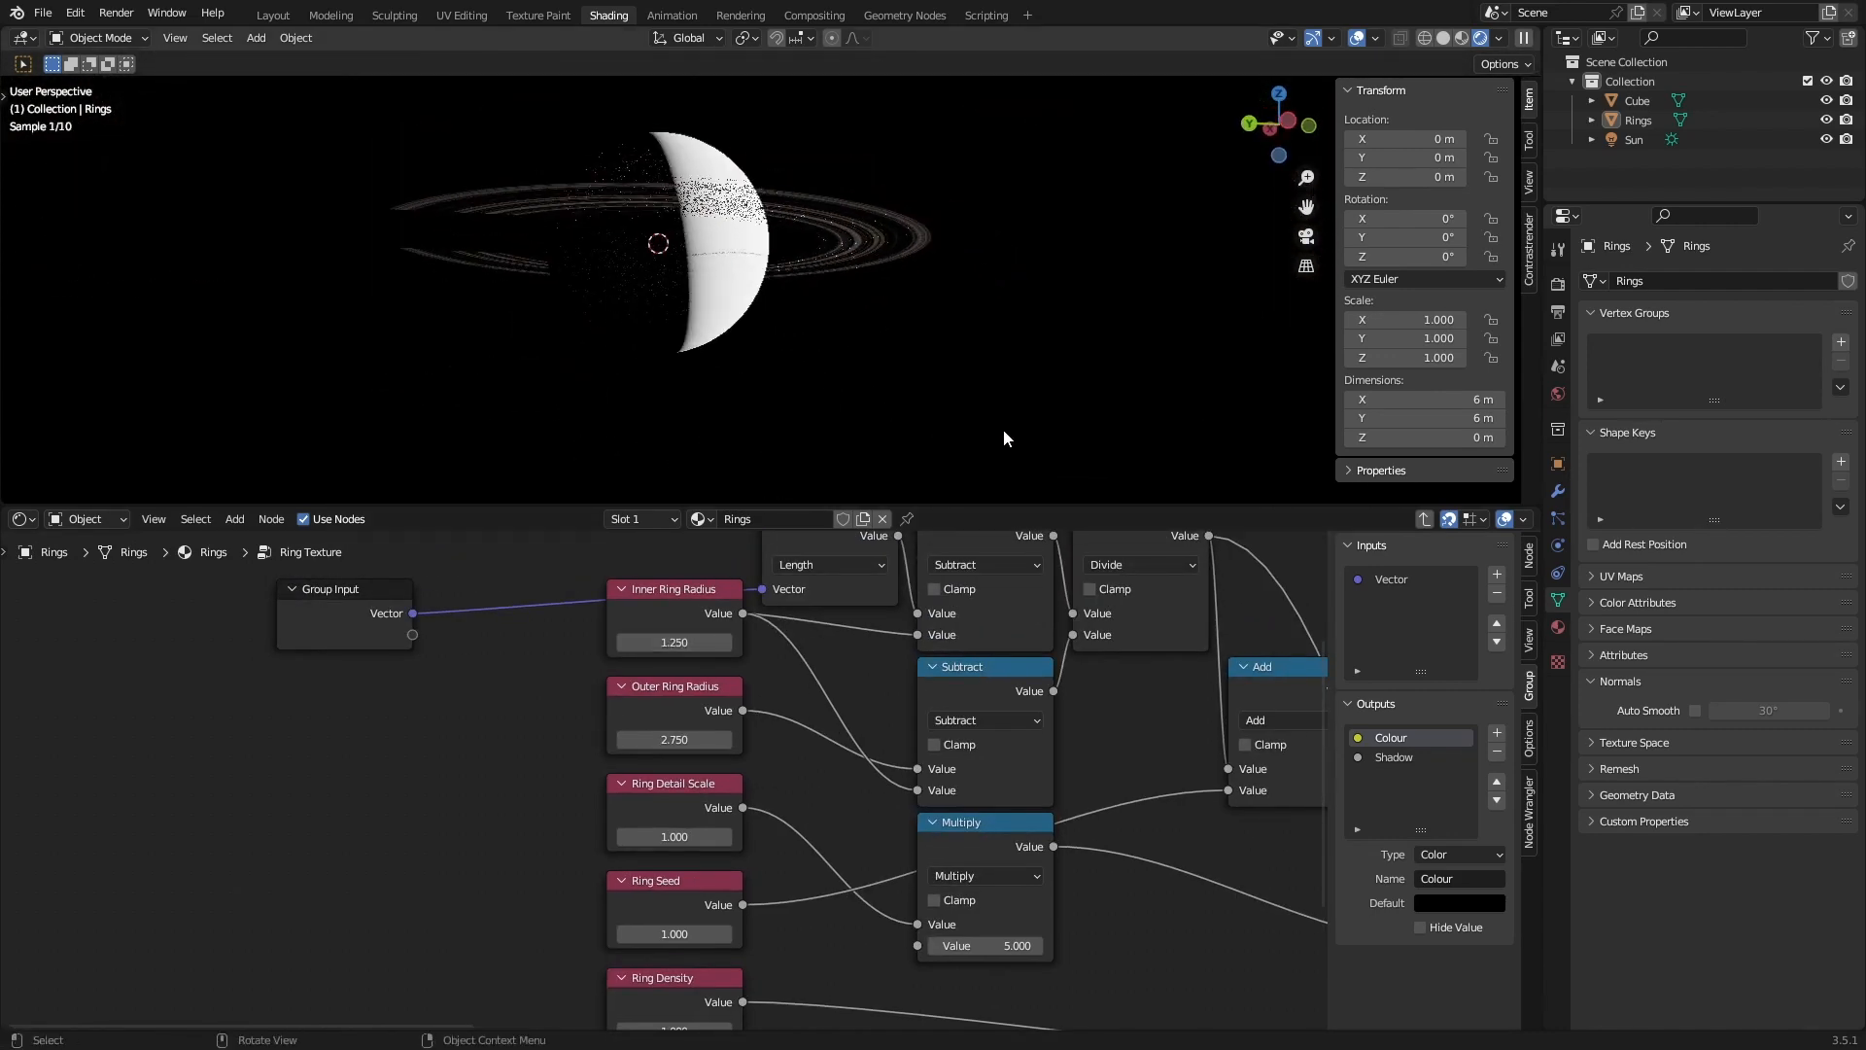
pyautogui.moveTo(894, 383); pyautogui.dragTo(1063, 394, button='middle')
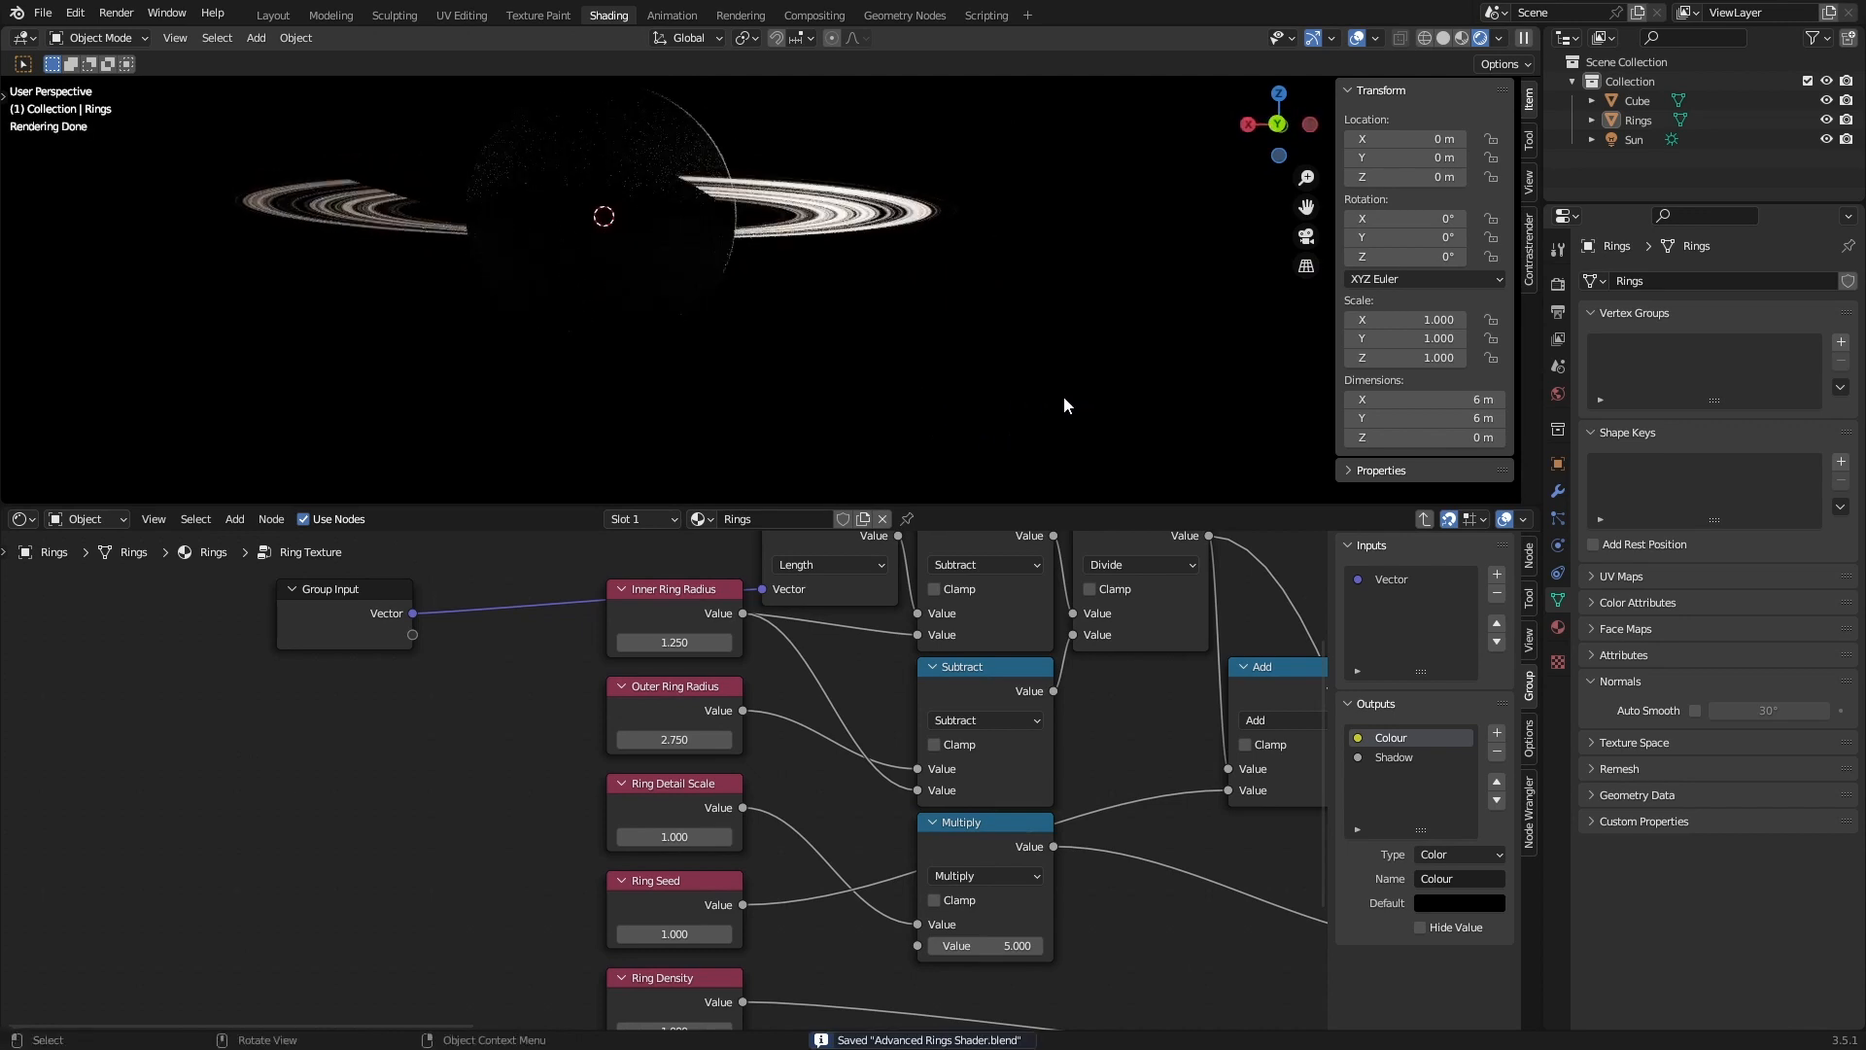
pyautogui.scroll(3, 1060, 391)
pyautogui.keyDown('shift'); pyautogui.moveTo(960, 268); pyautogui.dragTo(898, 387, button='middle'); pyautogui.keyUp('shift')
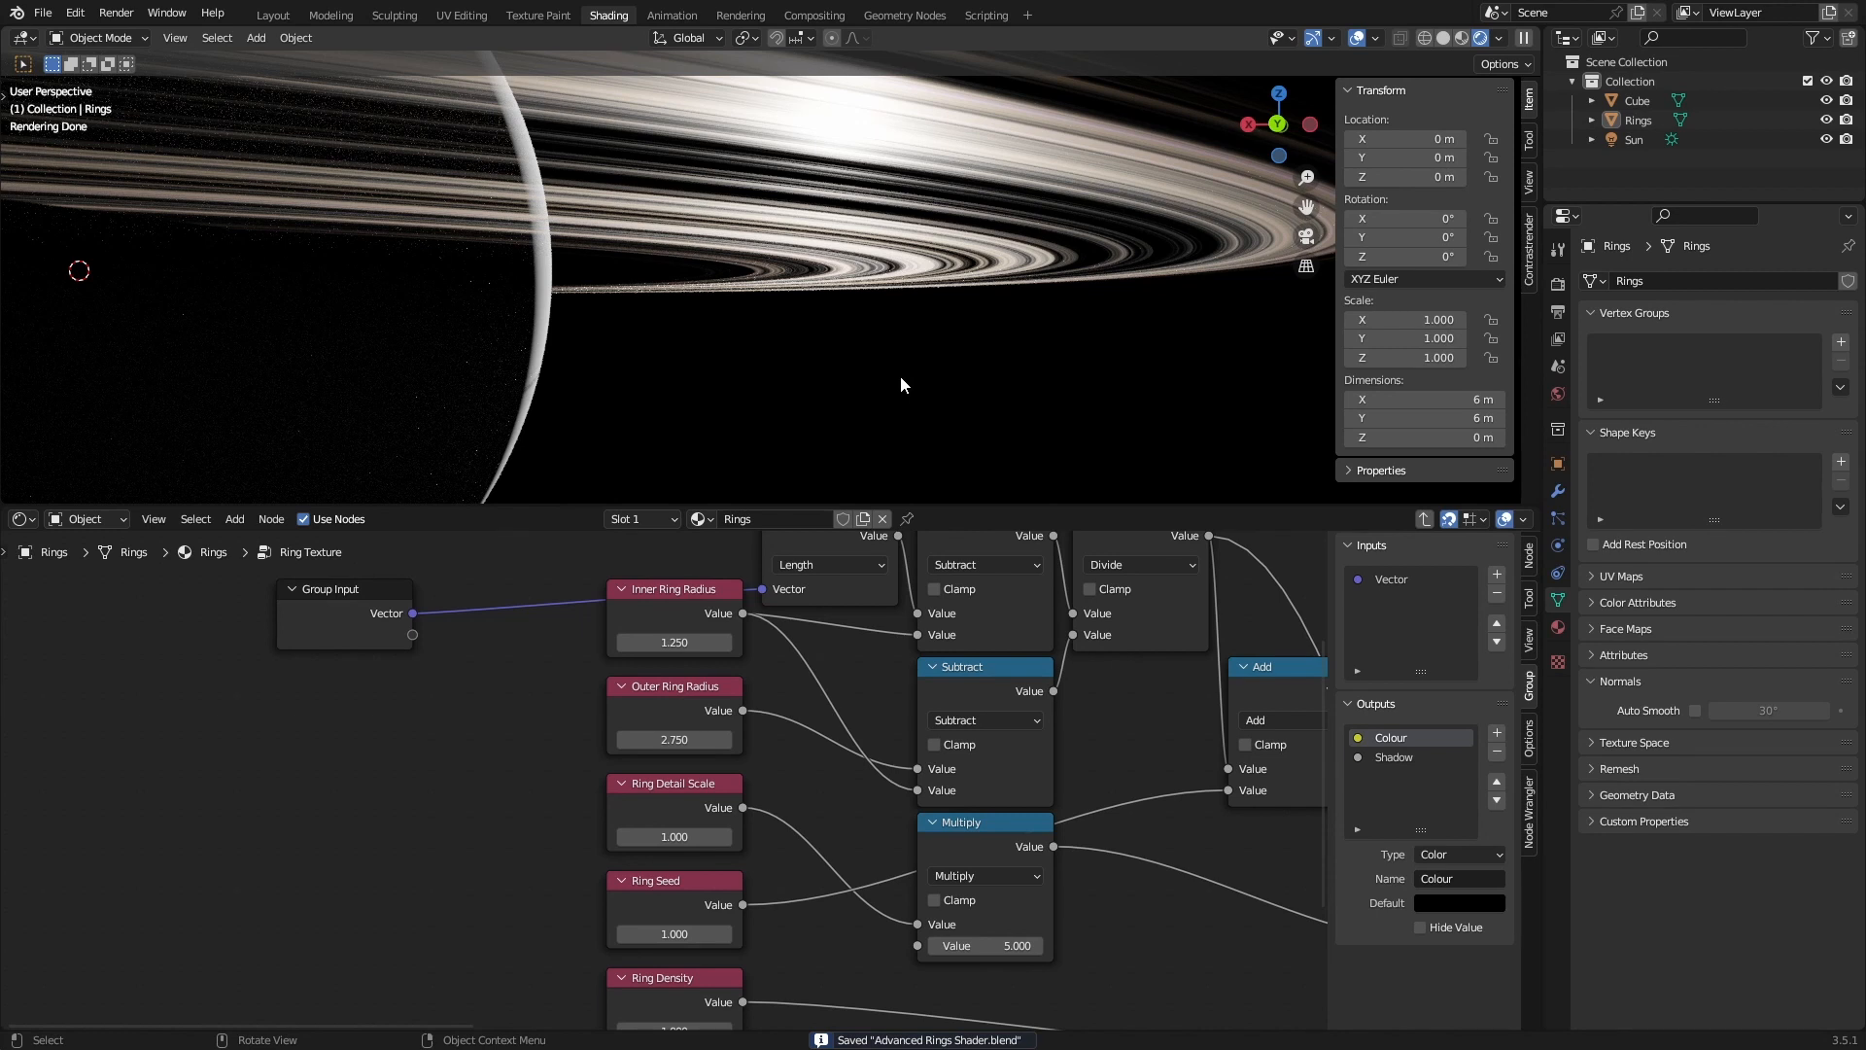
pyautogui.hotkey('ctrl', 's')
pyautogui.moveTo(855, 439); pyautogui.dragTo(785, 385, button='middle')
pyautogui.scroll(-5, 1036, 681)
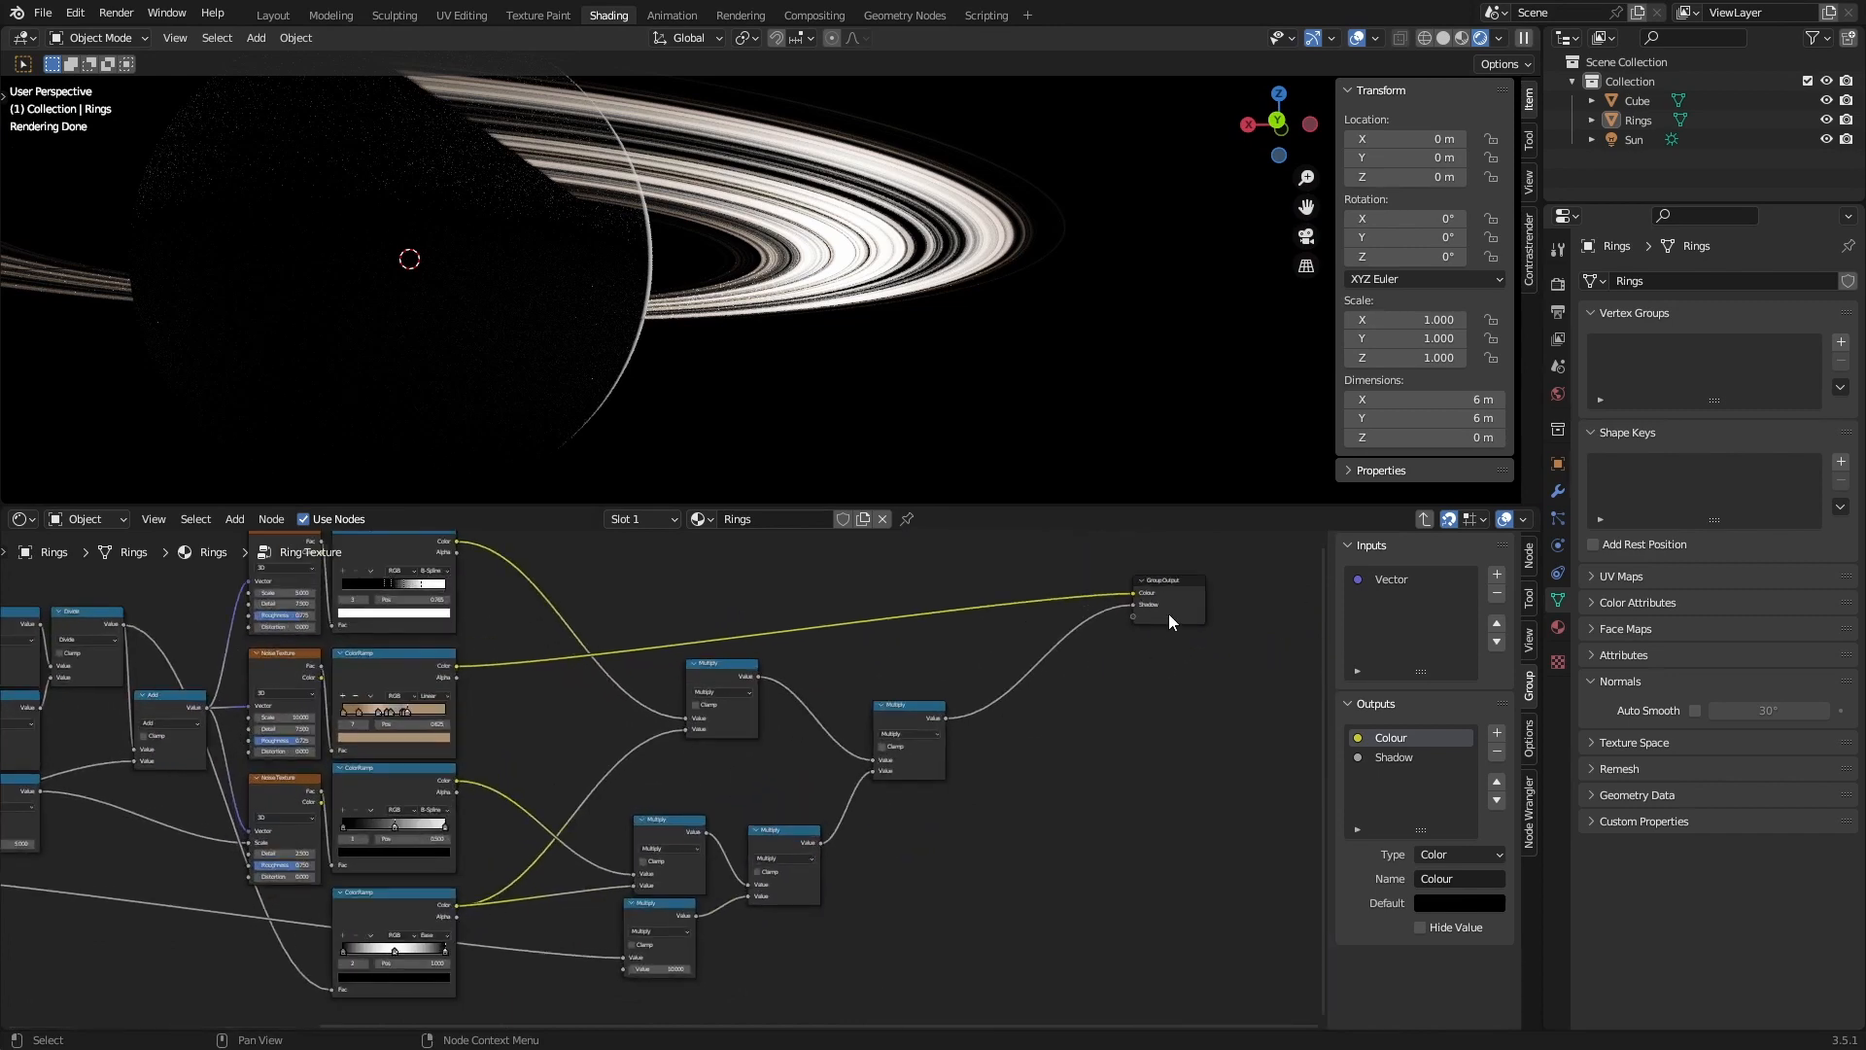
# Leave the Ring Texture group for the main Rings material tree and save the file.
pyautogui.press('Tab')
pyautogui.click(1003, 657)
pyautogui.hotkey('ctrl', 's')
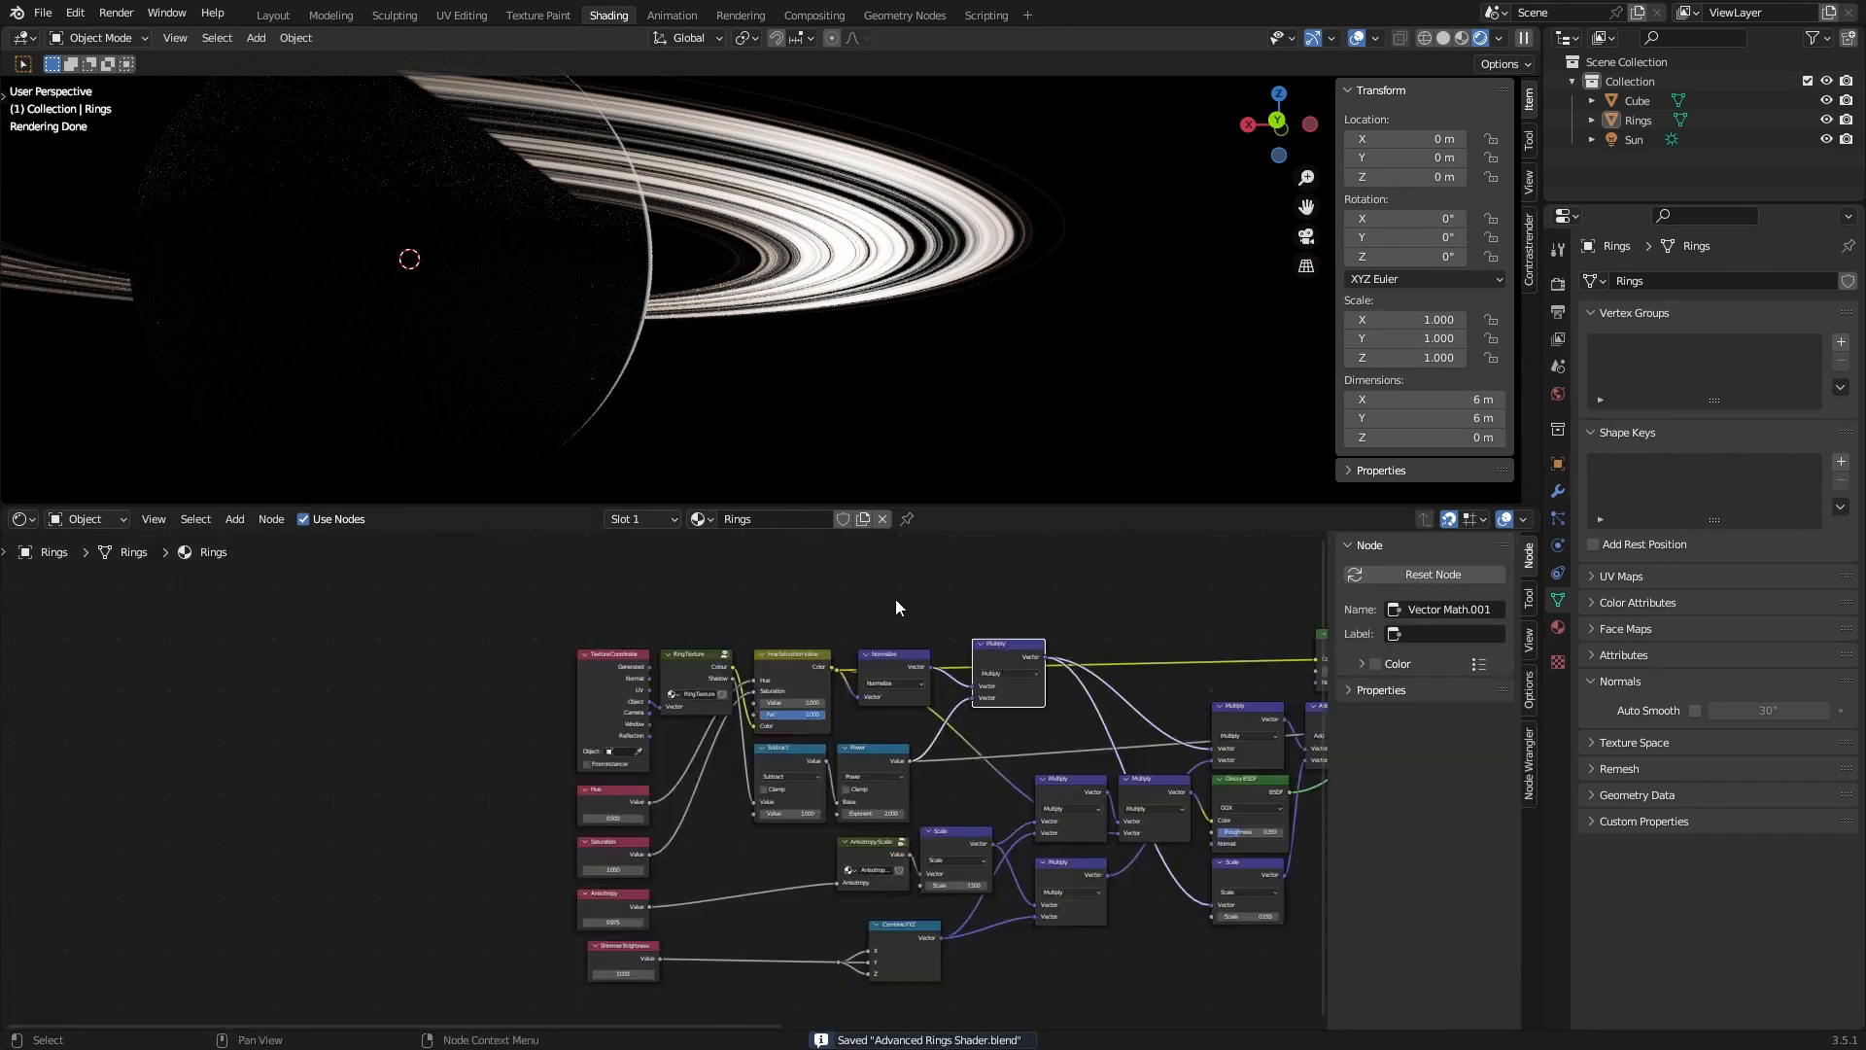
pyautogui.click(895, 599)
pyautogui.click(642, 654)
# Arrange both Add Shader nodes, the Translucent BSDF and the Mix Shader more compactly near the Material Output.
pyautogui.scroll(-3, 681, 661)
pyautogui.moveTo(1303, 744); pyautogui.dragTo(973, 731, button='middle')
pyautogui.scroll(5, 972, 731)
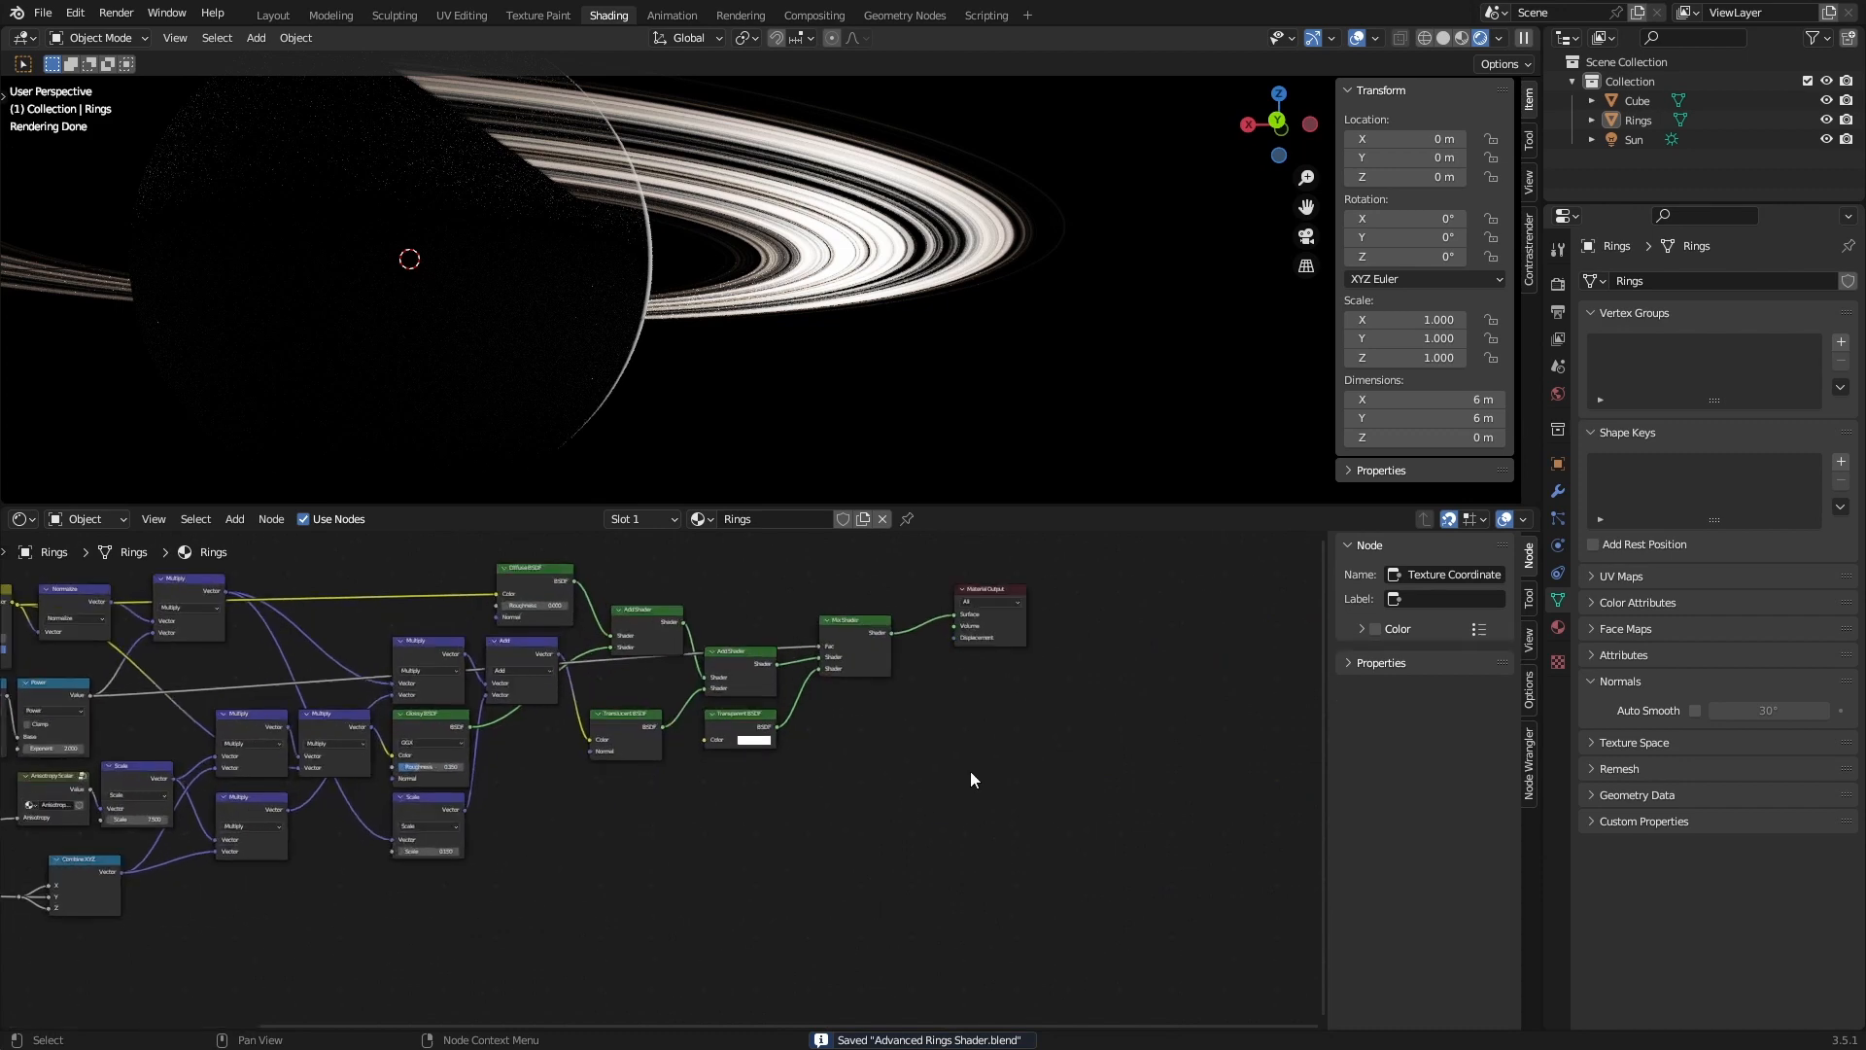
pyautogui.moveTo(674, 583); pyautogui.dragTo(635, 603)
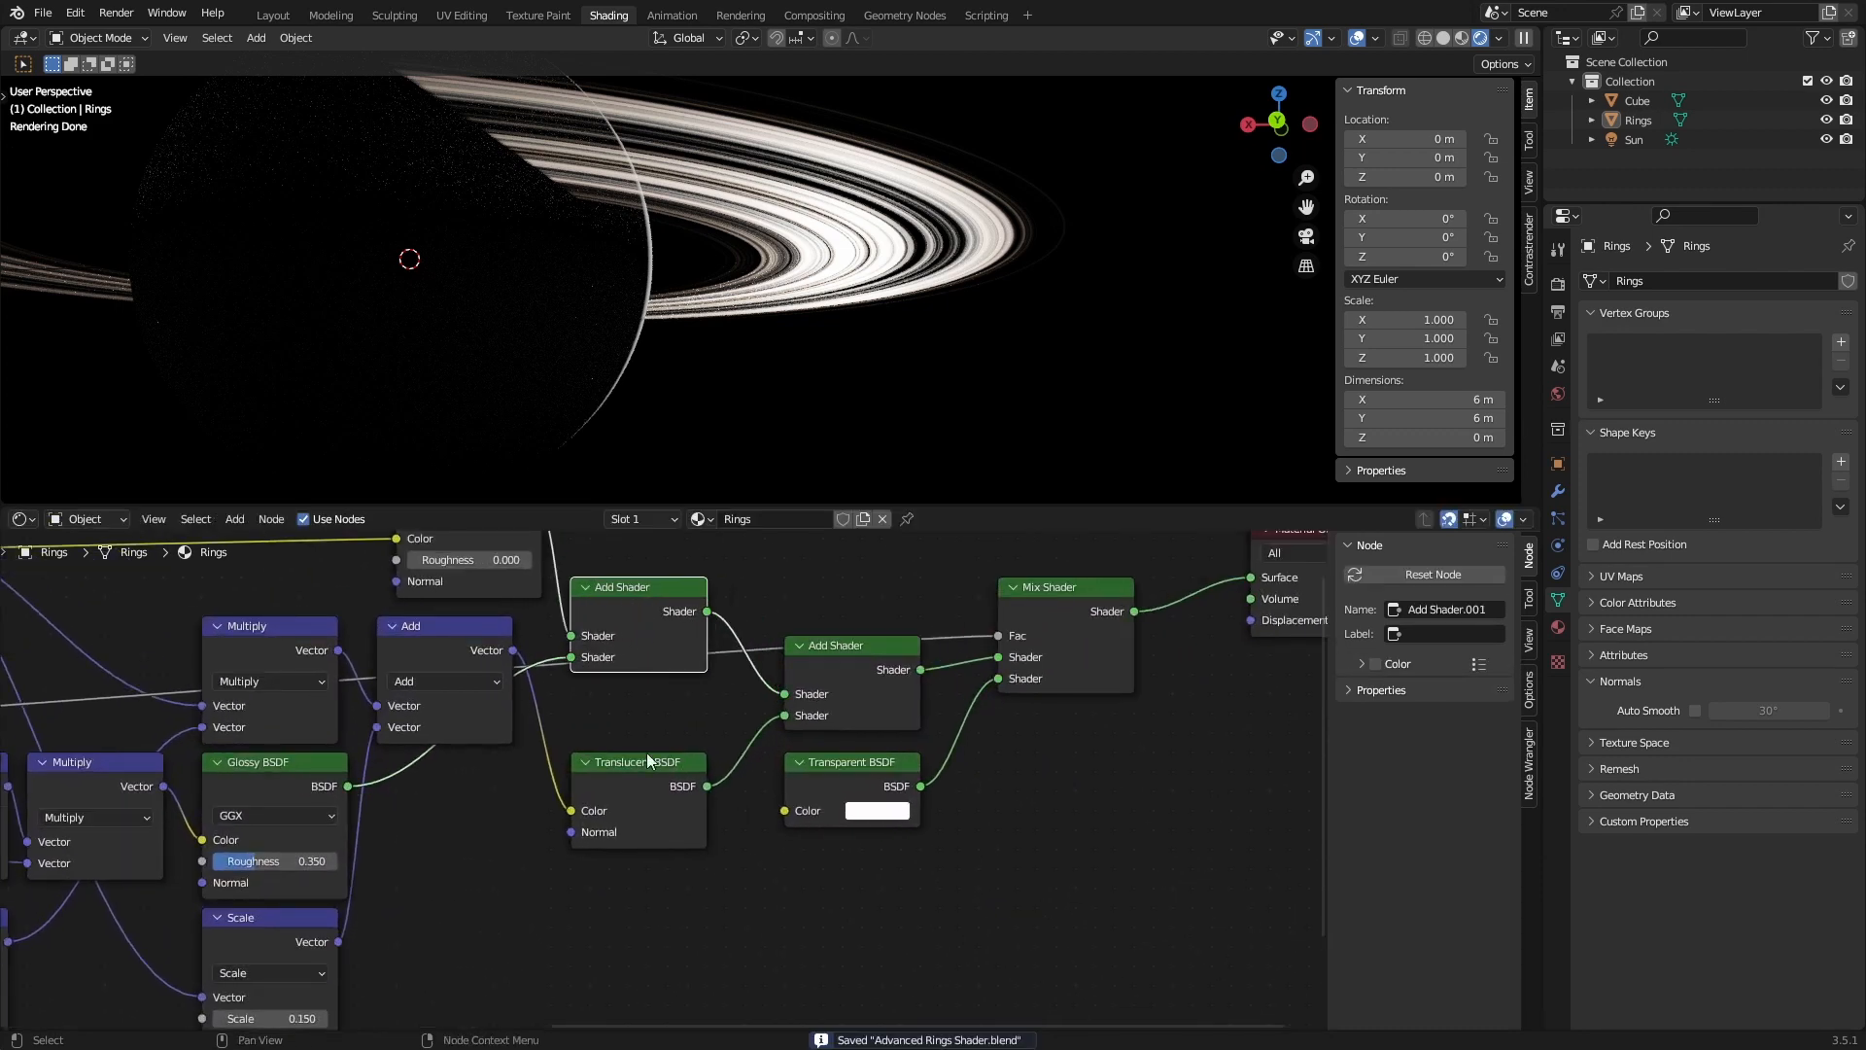
pyautogui.moveTo(646, 762); pyautogui.dragTo(647, 684)
pyautogui.moveTo(845, 646); pyautogui.dragTo(788, 587)
pyautogui.moveTo(1066, 587); pyautogui.dragTo(989, 587)
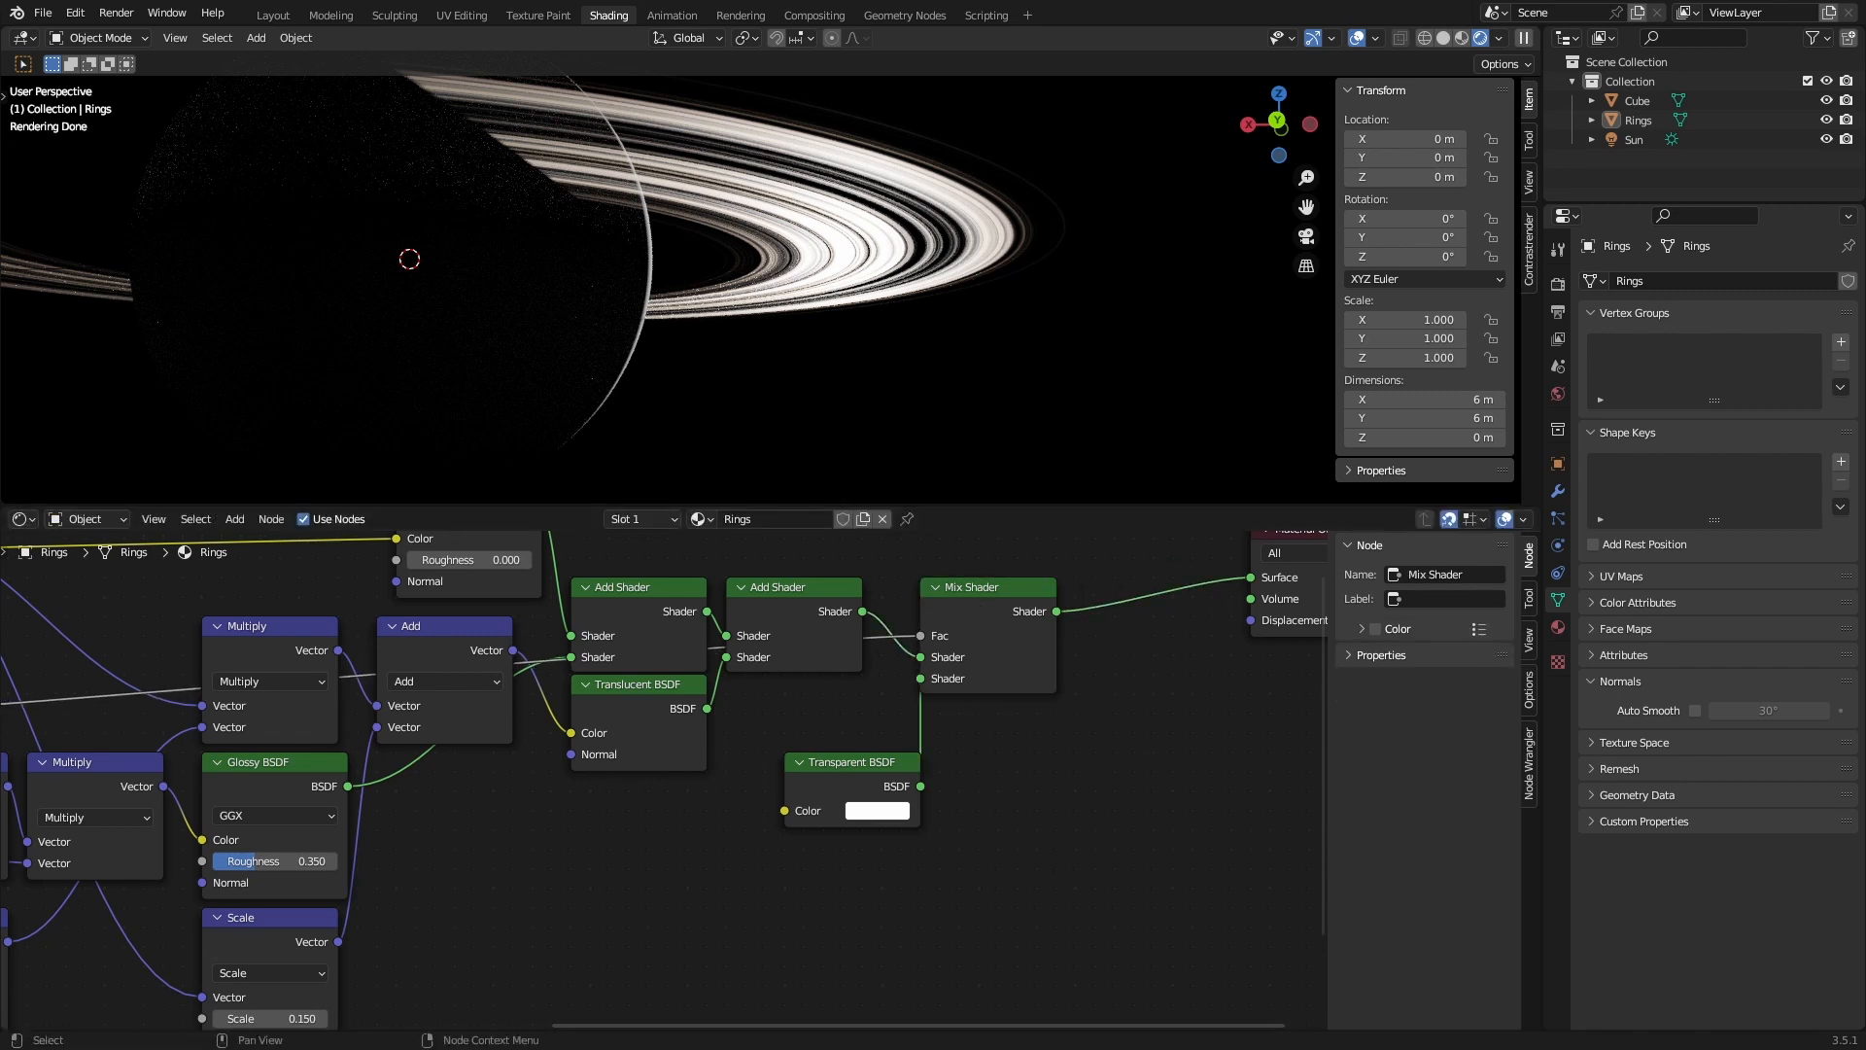